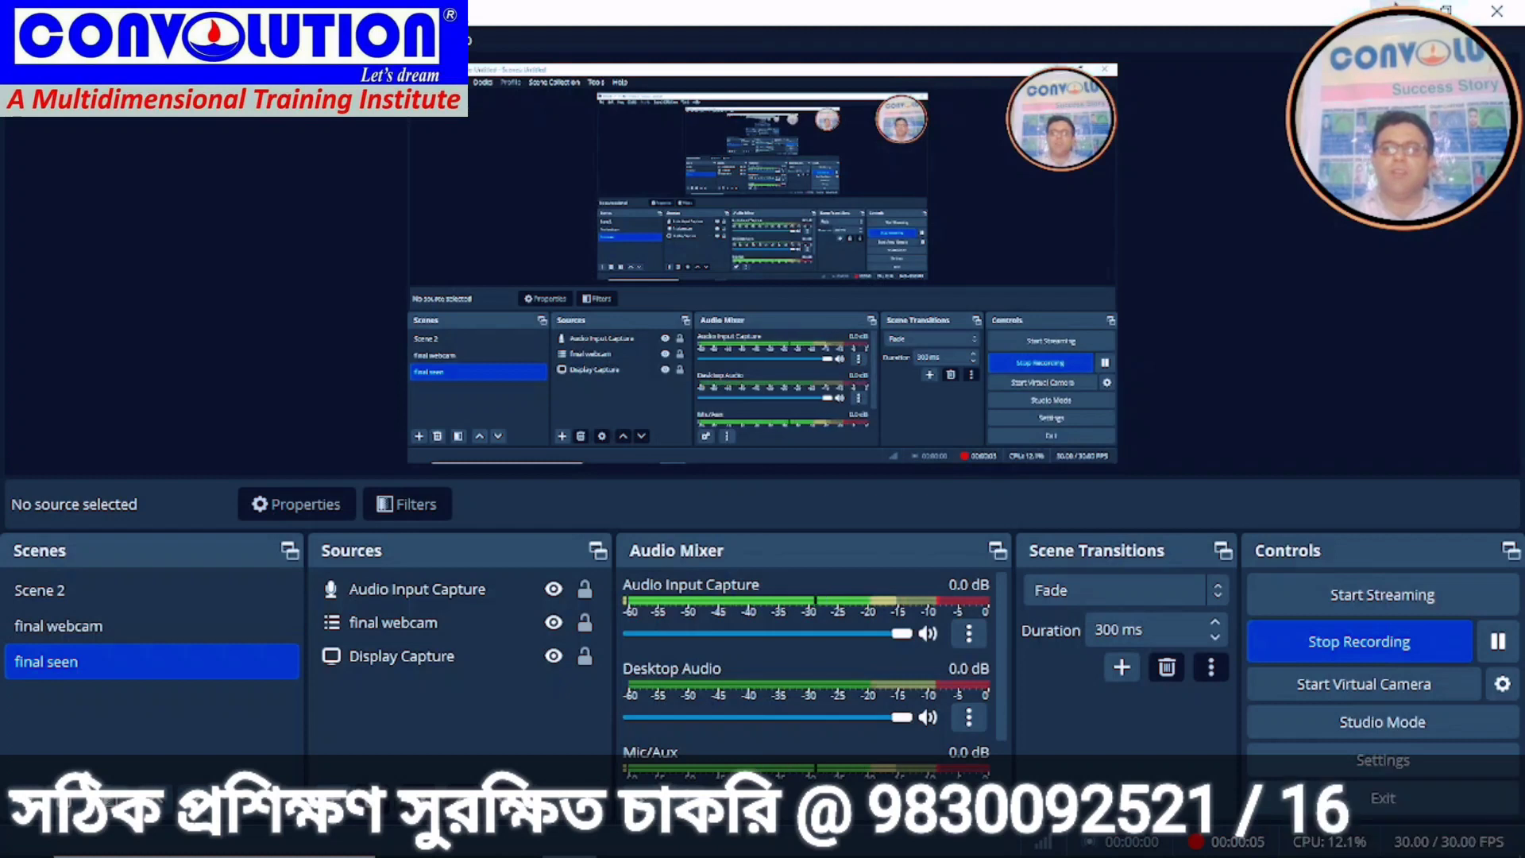
Step: Switch to the ms office syllabus document in Word and review the topics on indents, page breaks, pictures and shapes
left_click(1498, 841)
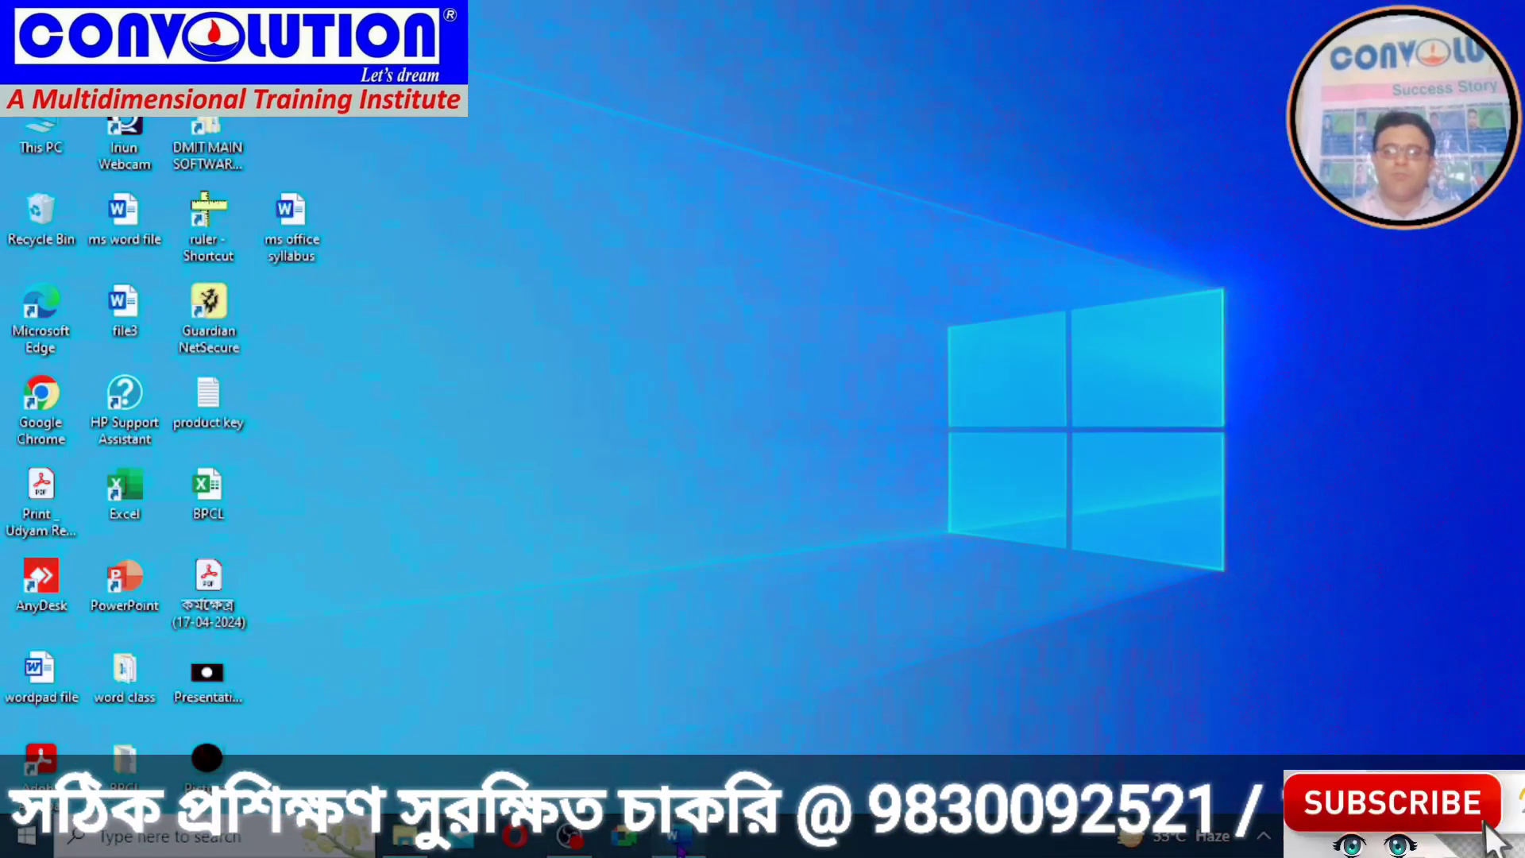
left_click(679, 849)
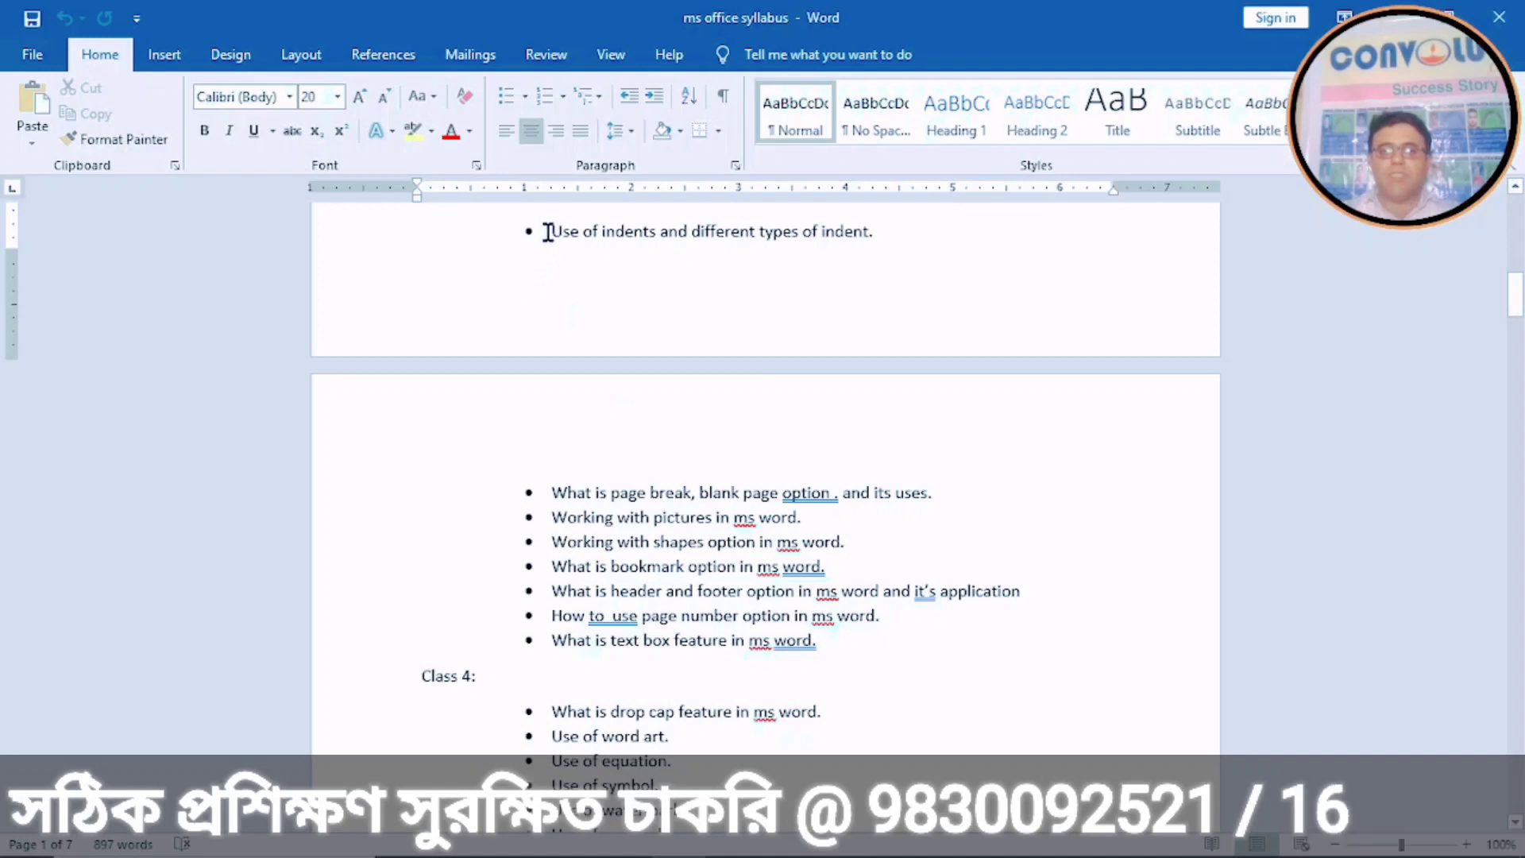
left_click_drag(553, 235, 879, 252)
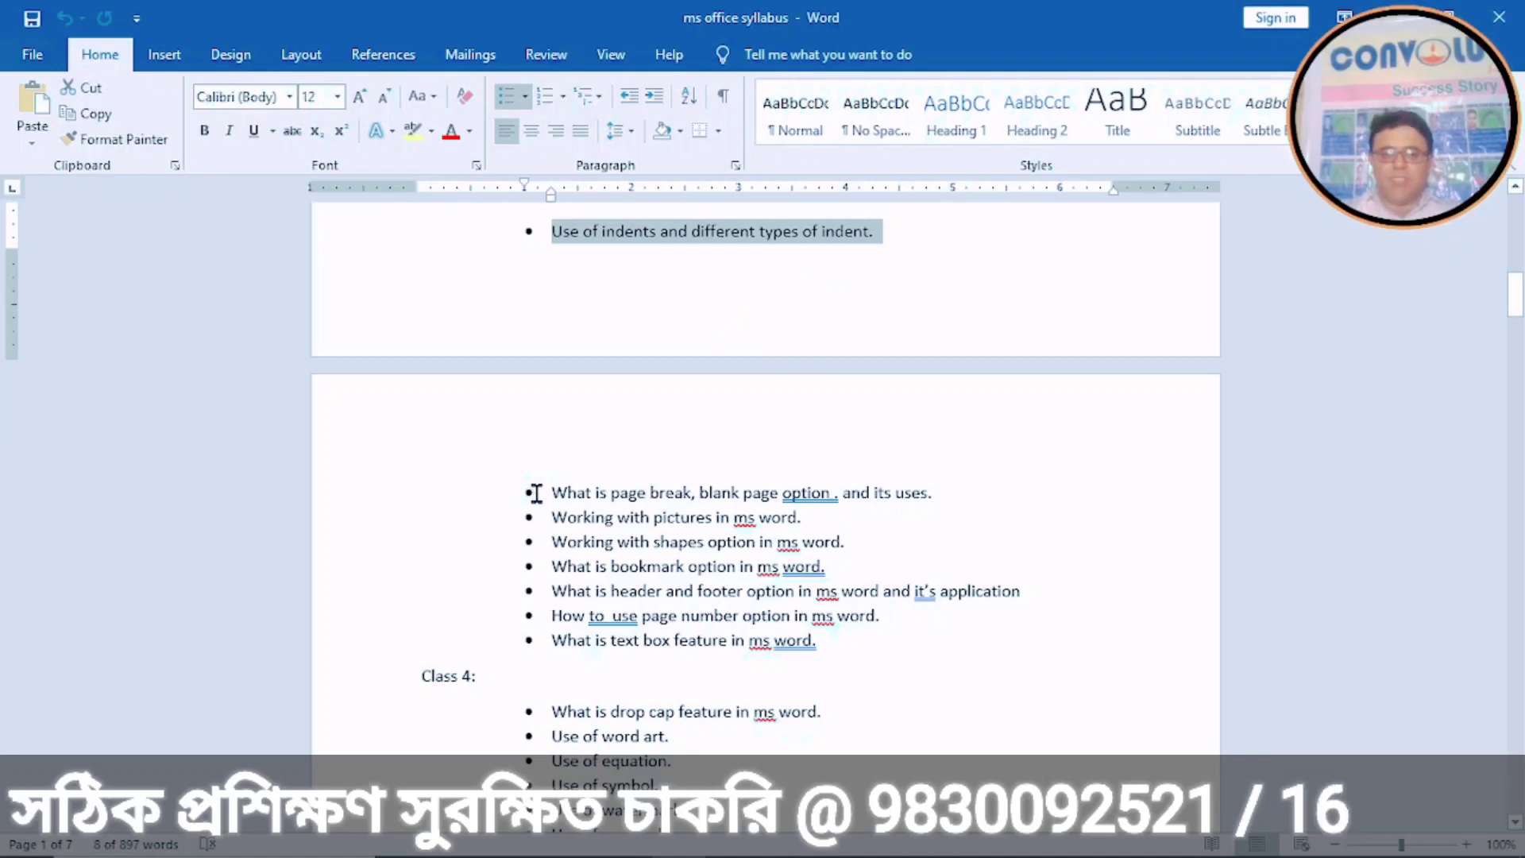
left_click_drag(554, 493, 960, 509)
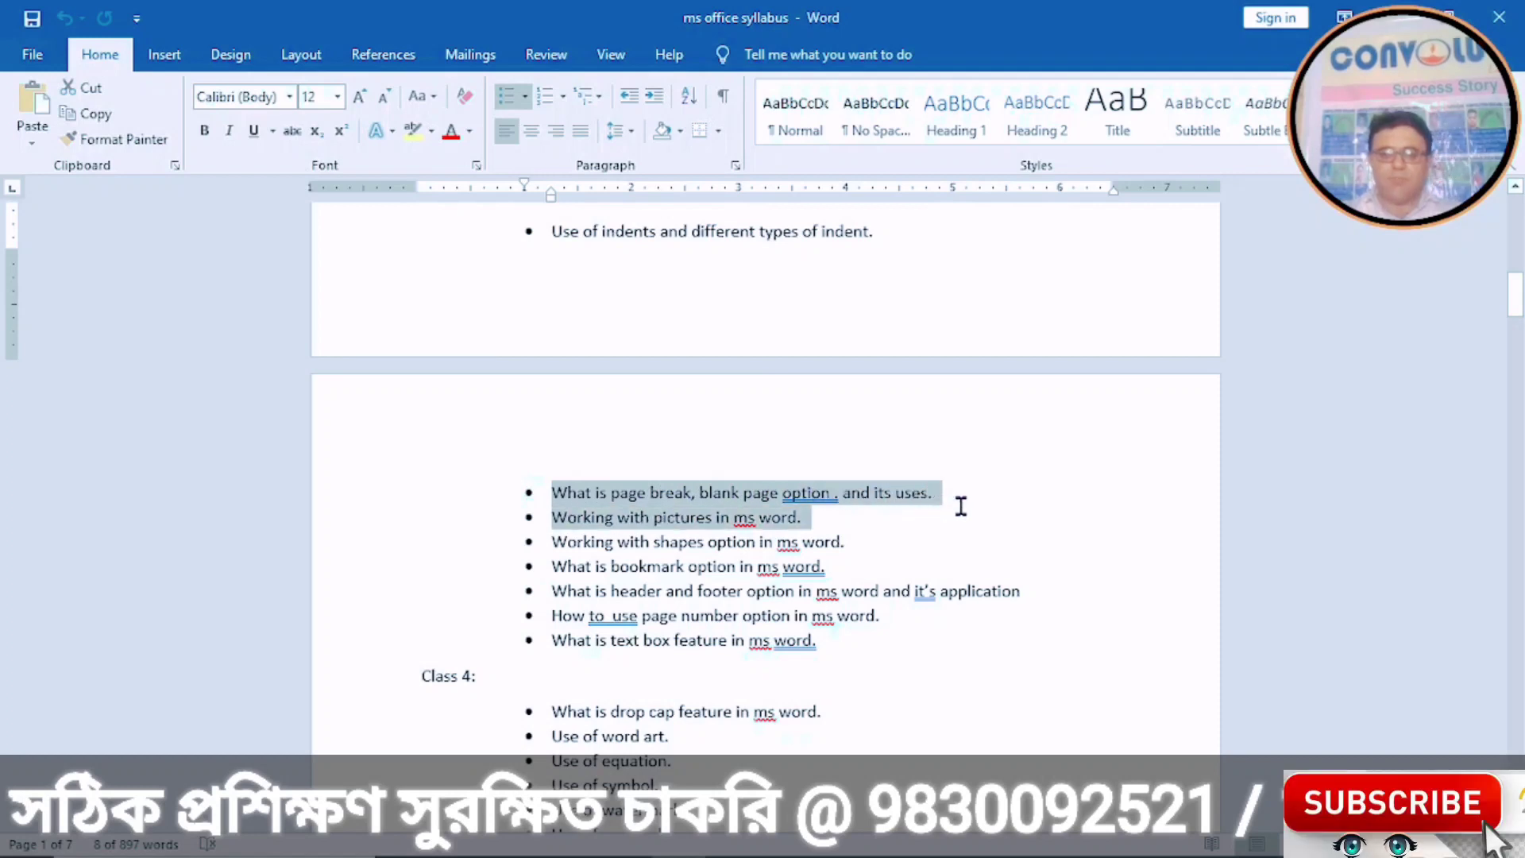
left_click(962, 510)
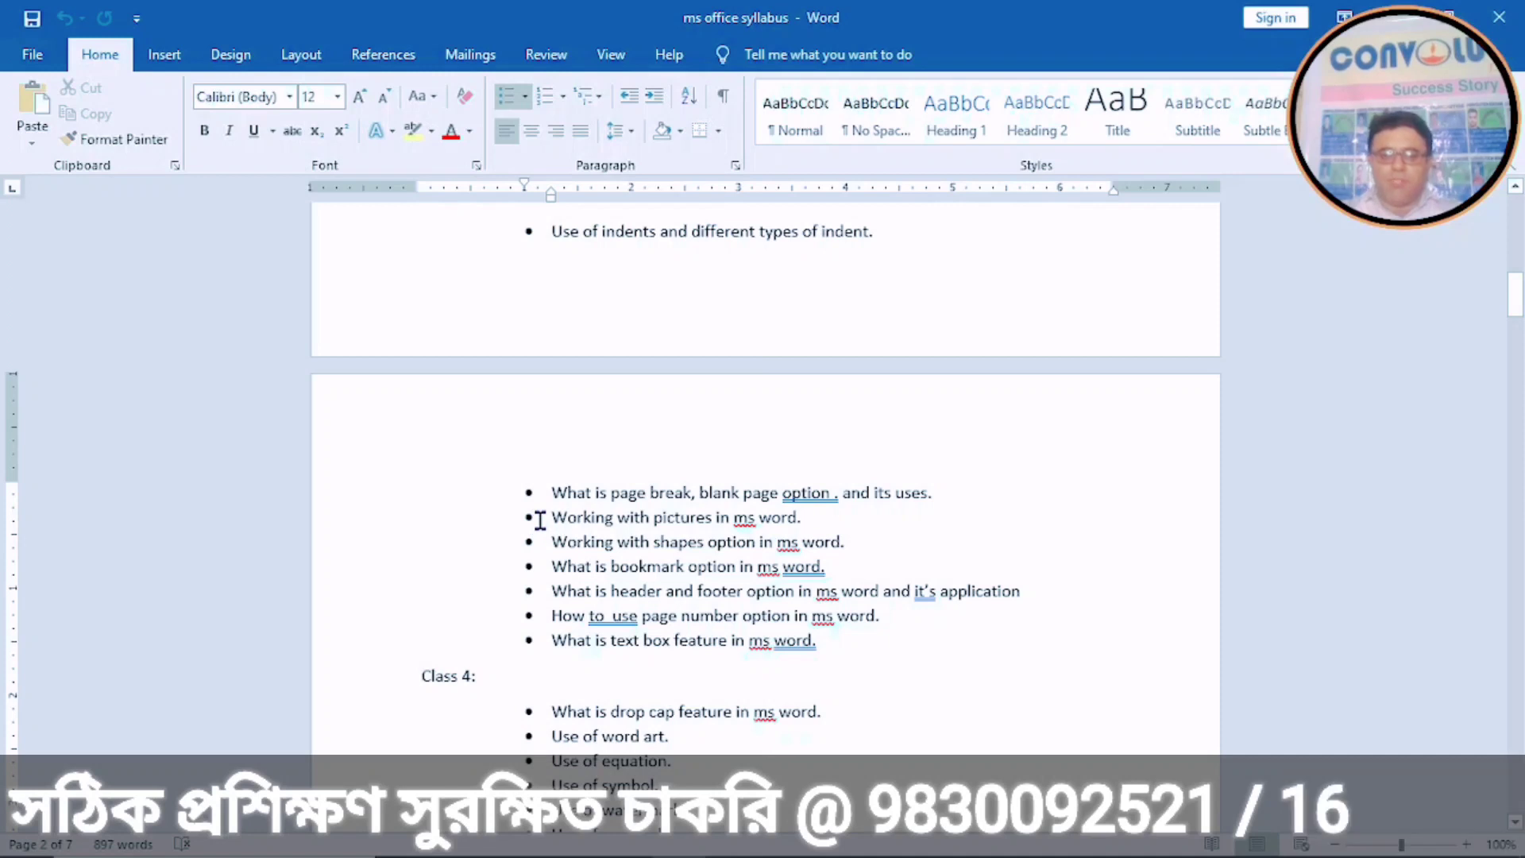
left_click_drag(539, 520, 851, 525)
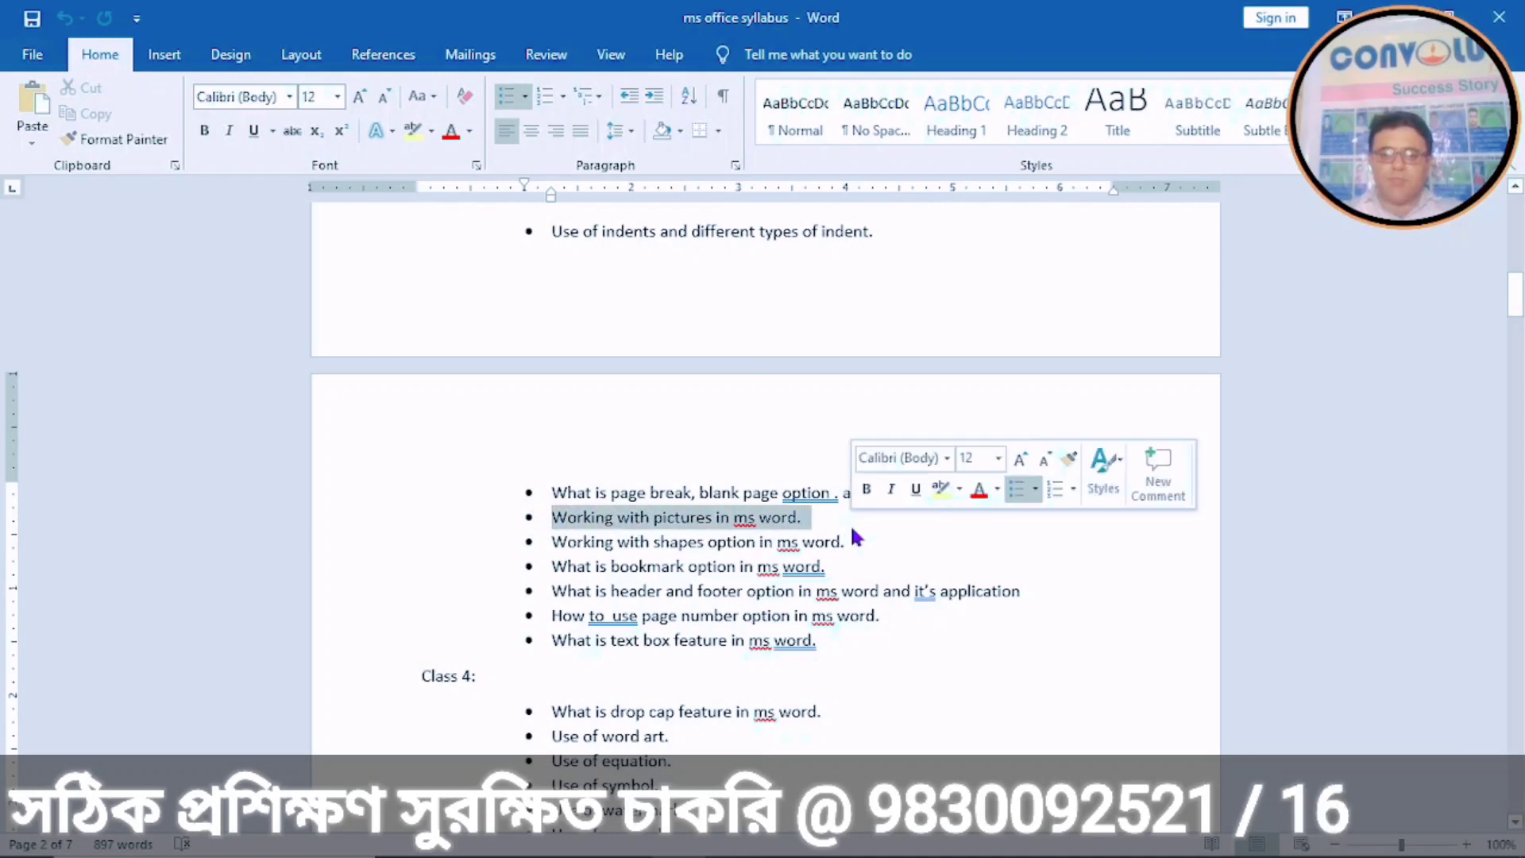
left_click_drag(550, 542, 868, 548)
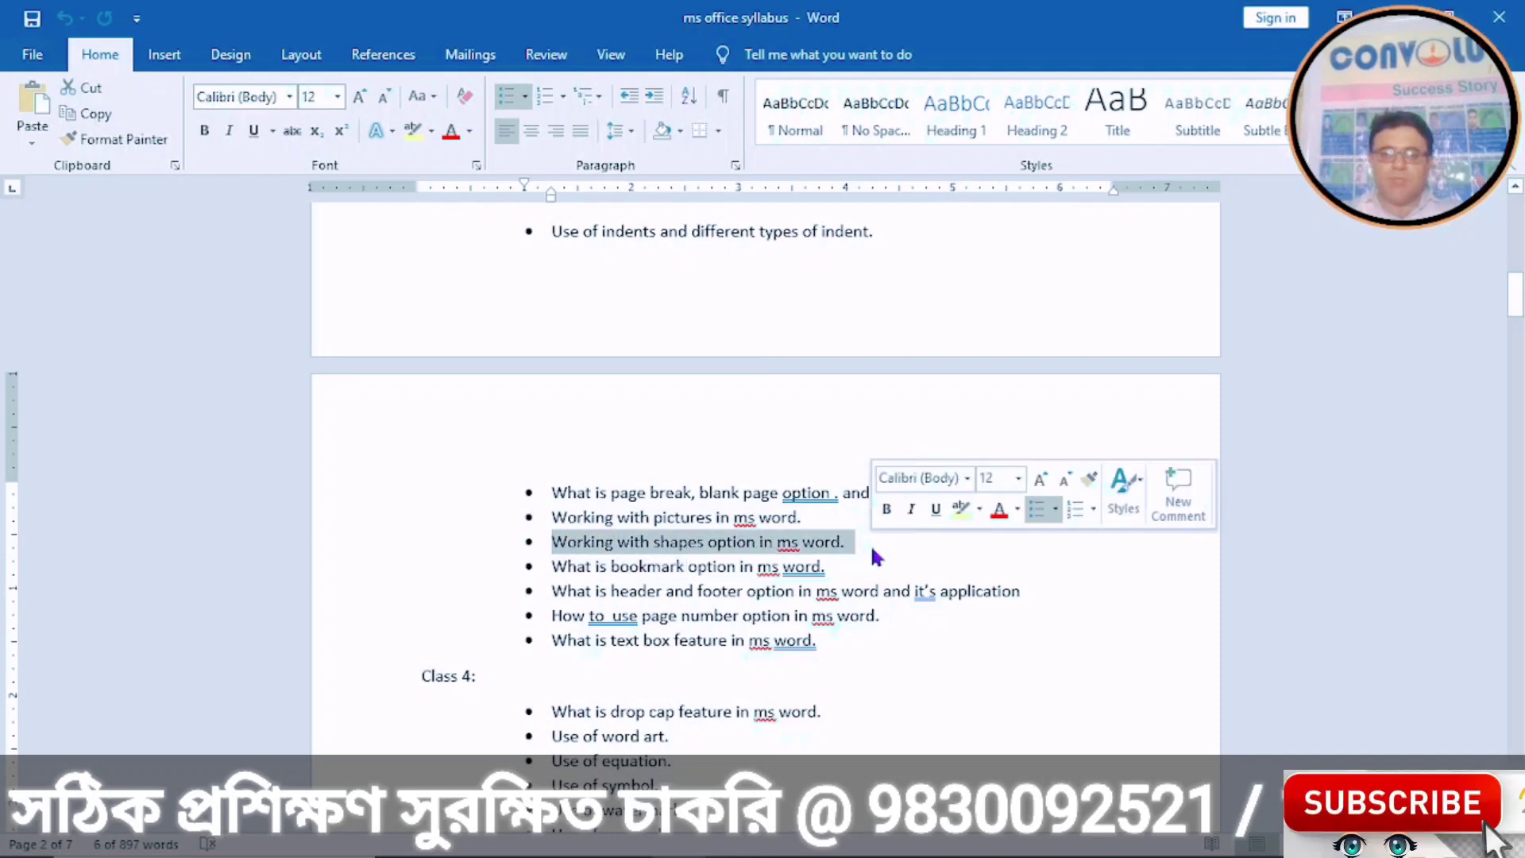
left_click(872, 548)
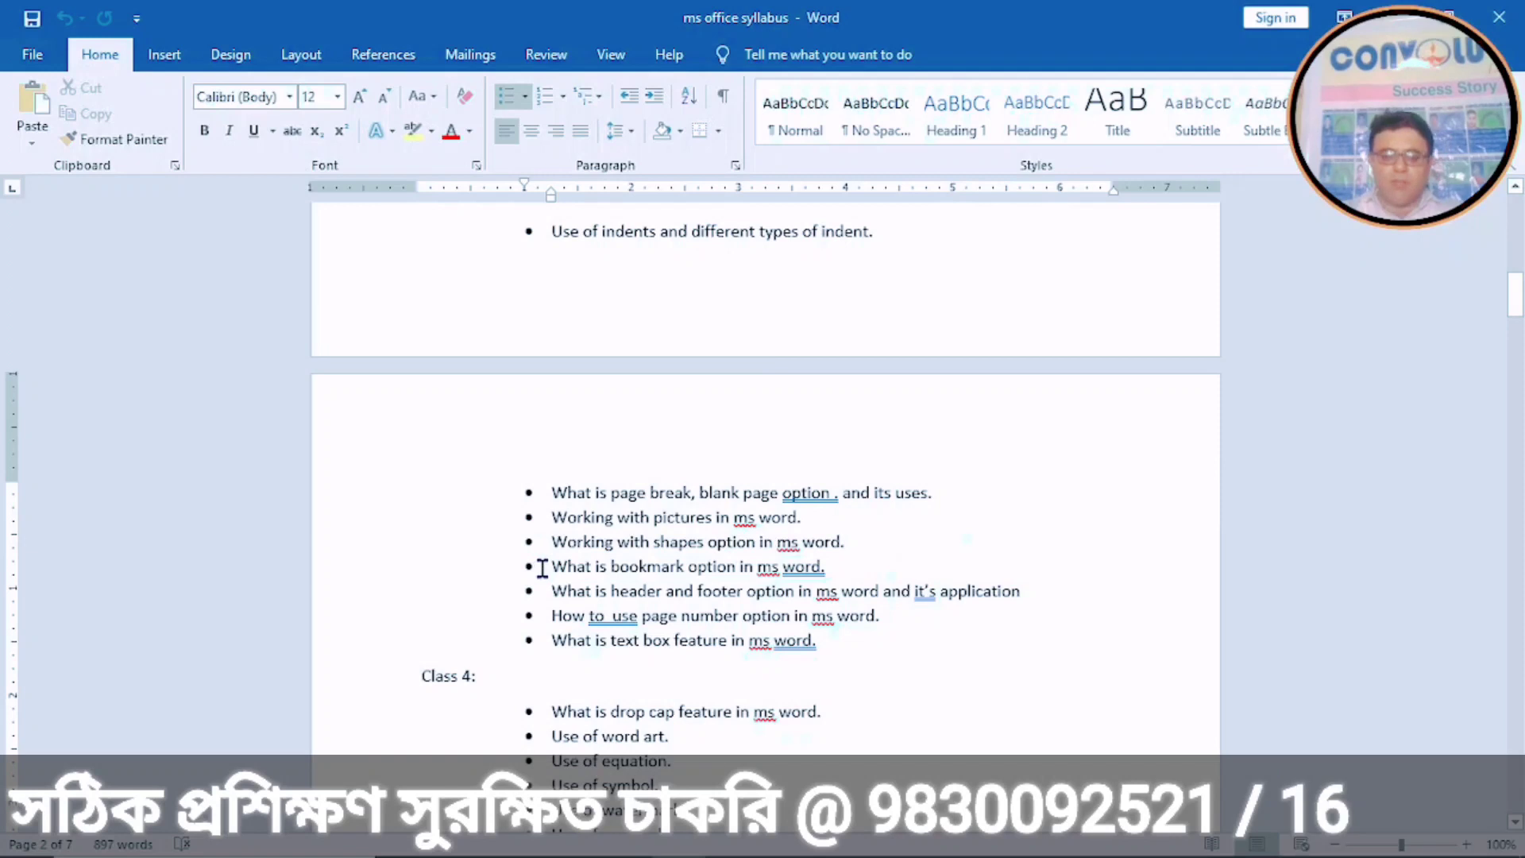
Step: Review the bookmark, header and footer, page number and text box topics, and return to the topic on indents
left_click_drag(543, 568, 864, 578)
left_click(508, 602)
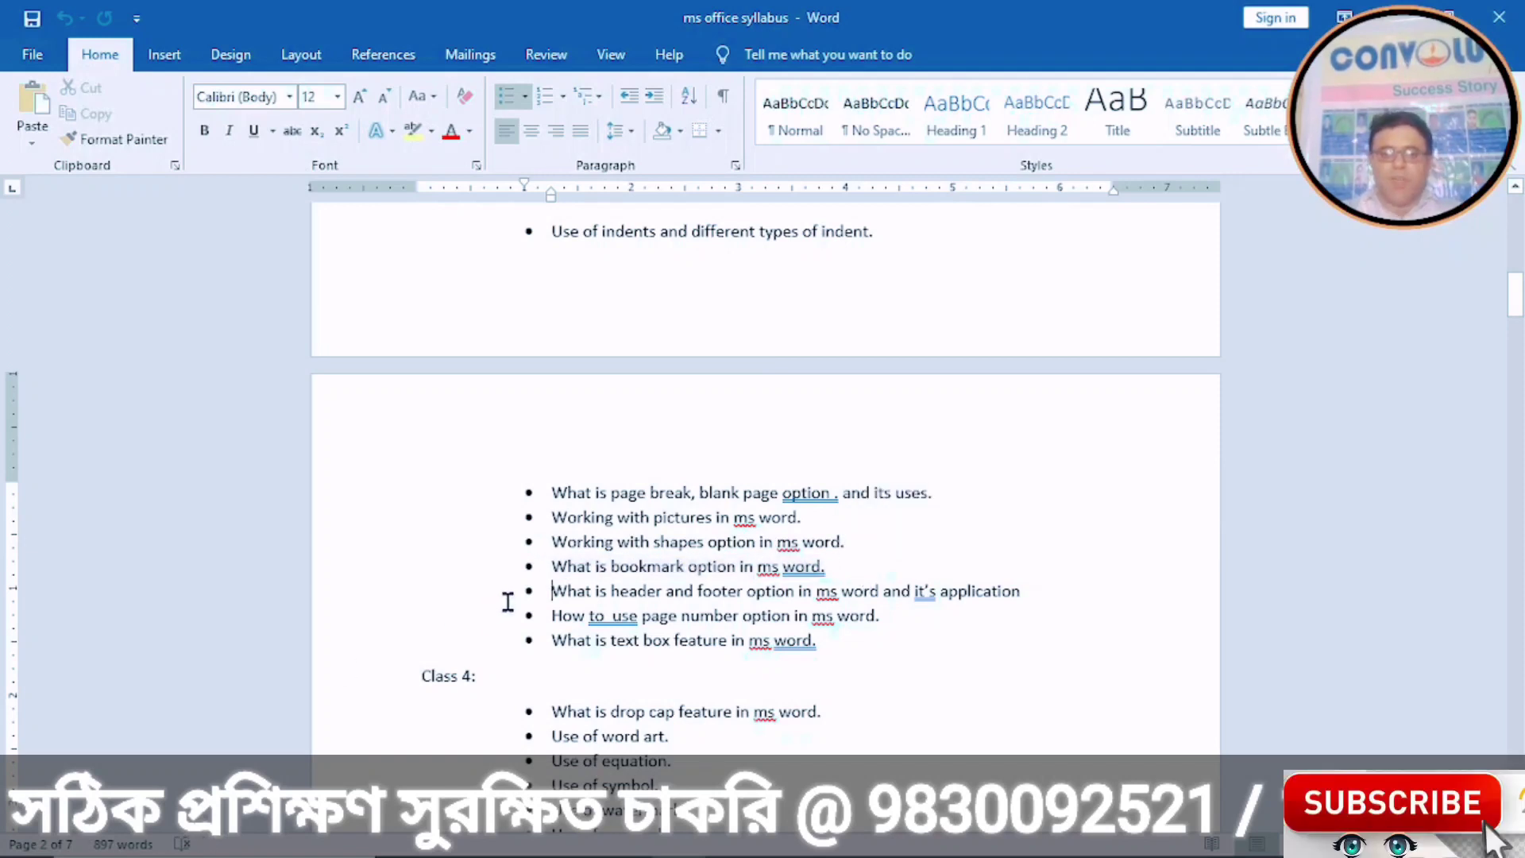
left_click_drag(564, 590, 1002, 603)
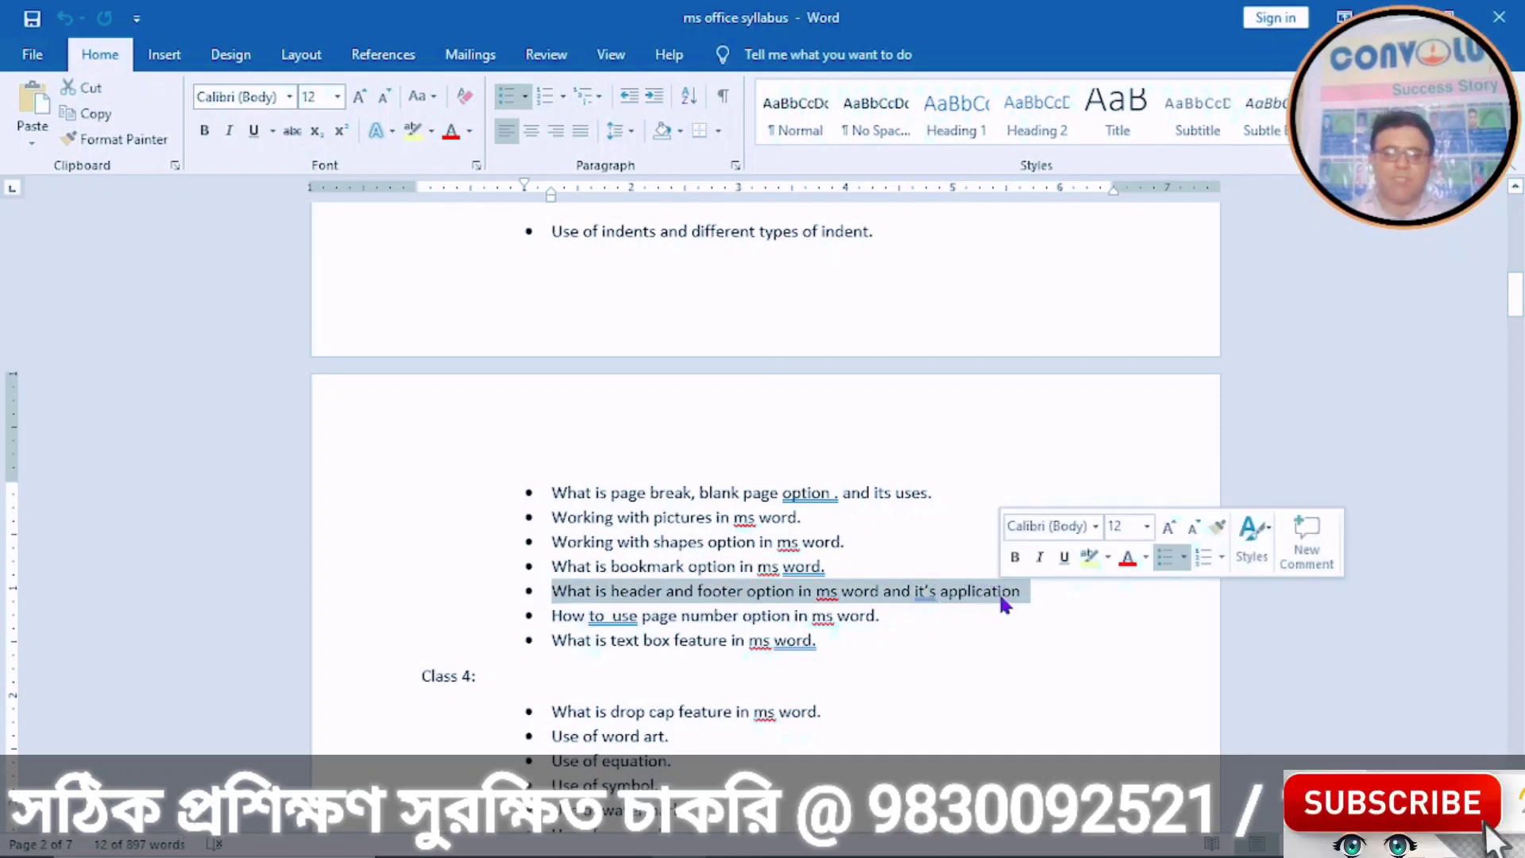
left_click(548, 608)
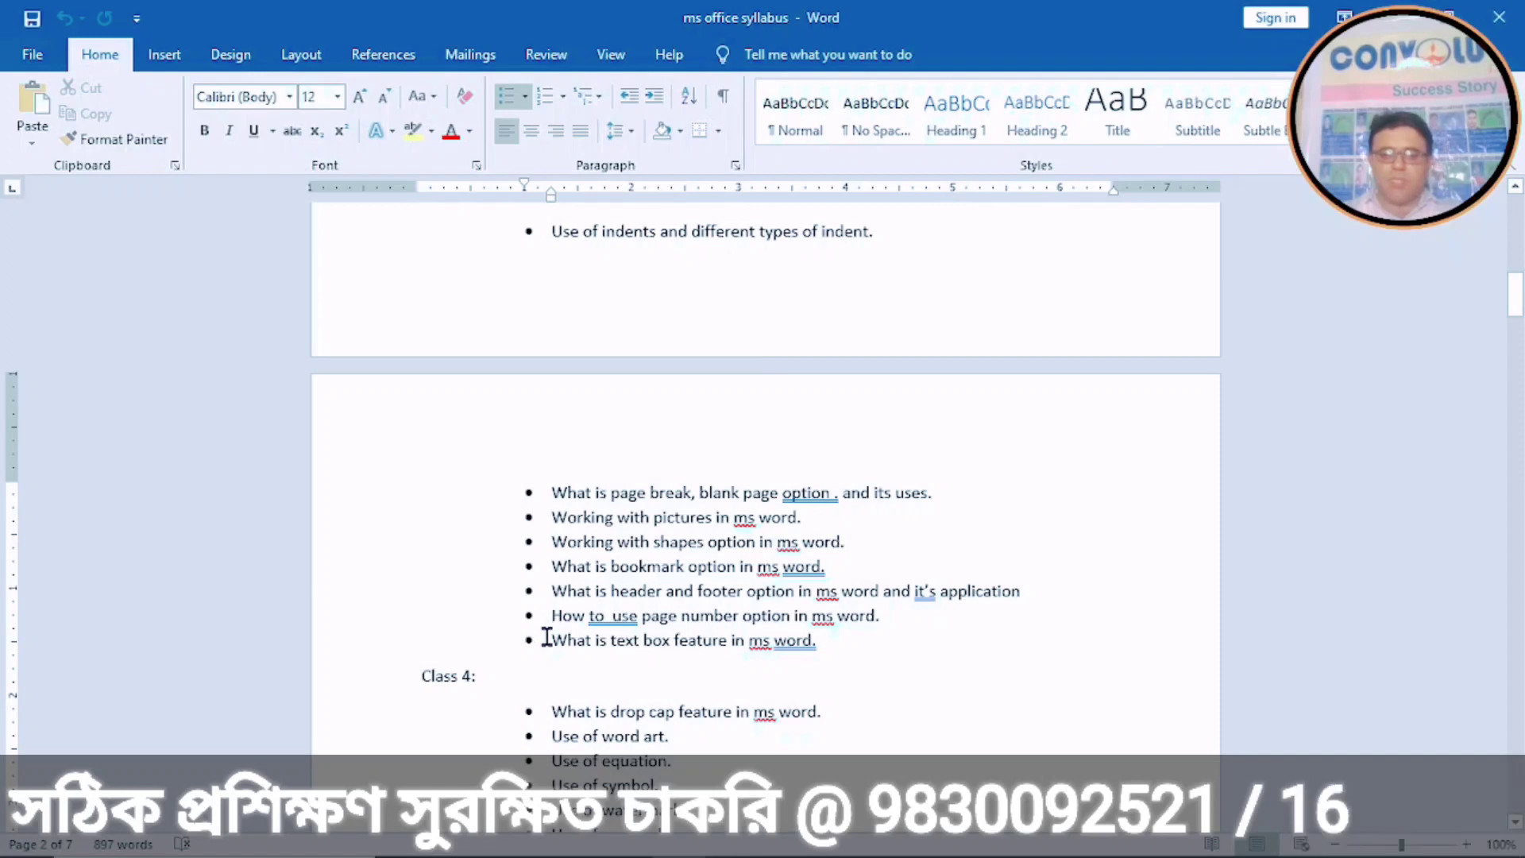
left_click_drag(548, 638, 846, 622)
left_click(260, 542)
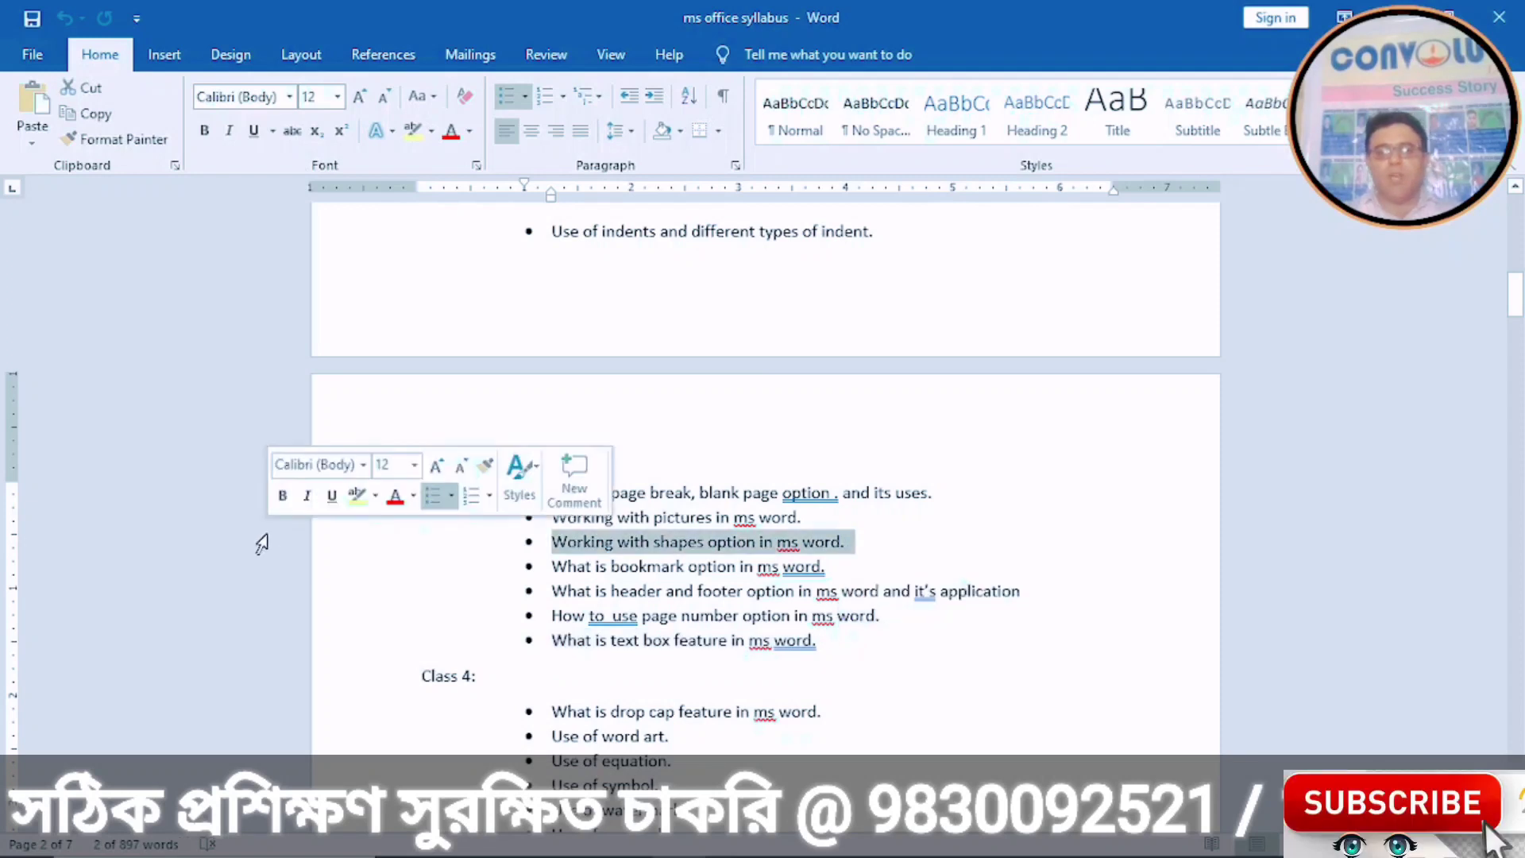
left_click_drag(547, 230, 578, 245)
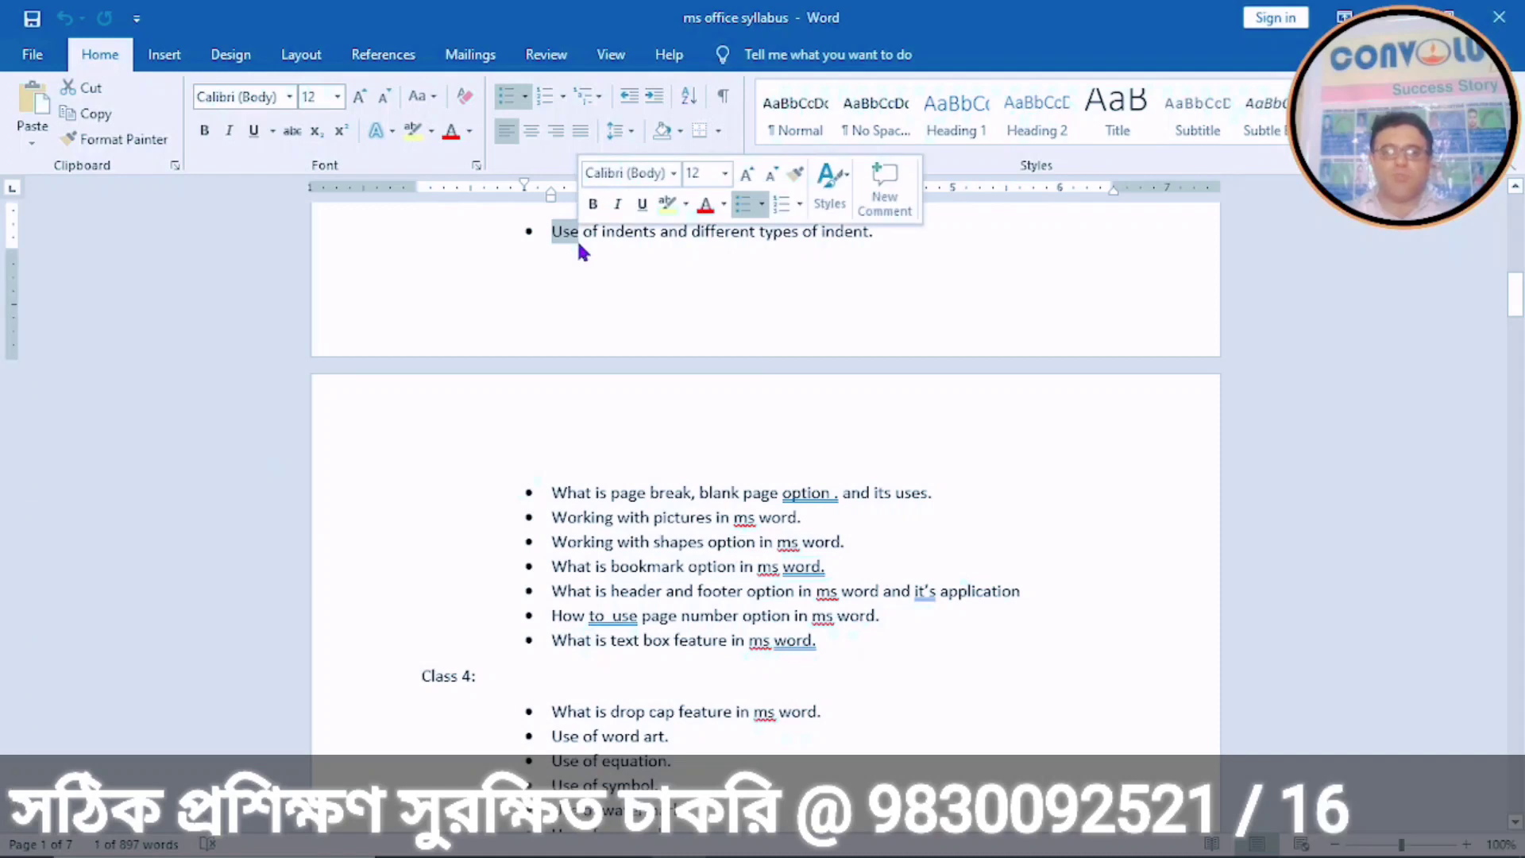
left_click(553, 311)
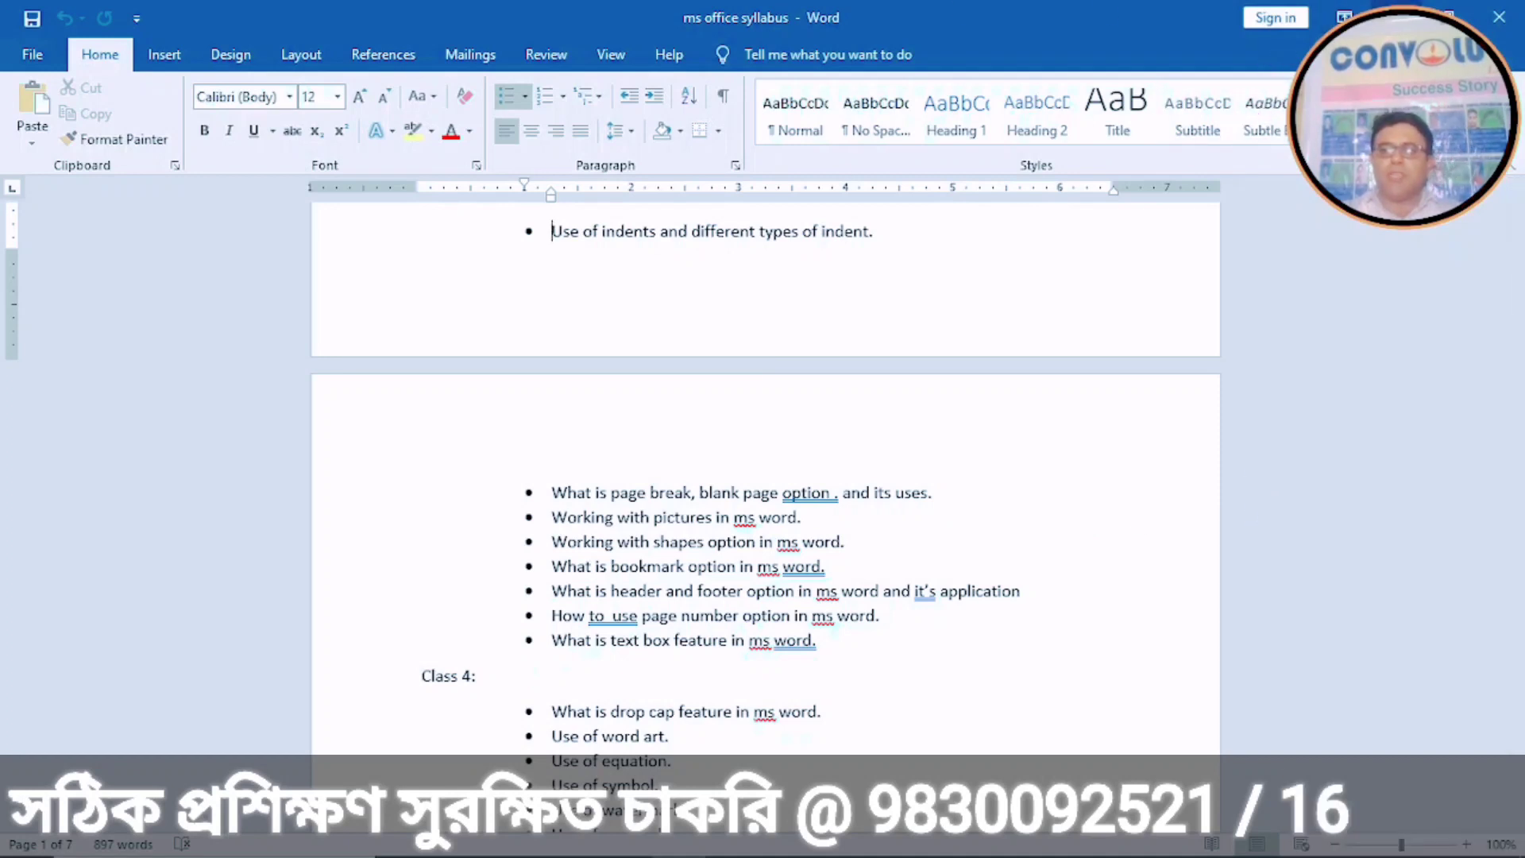
Step: Minimize the syllabus document and open the Windows search
left_click(1395, 18)
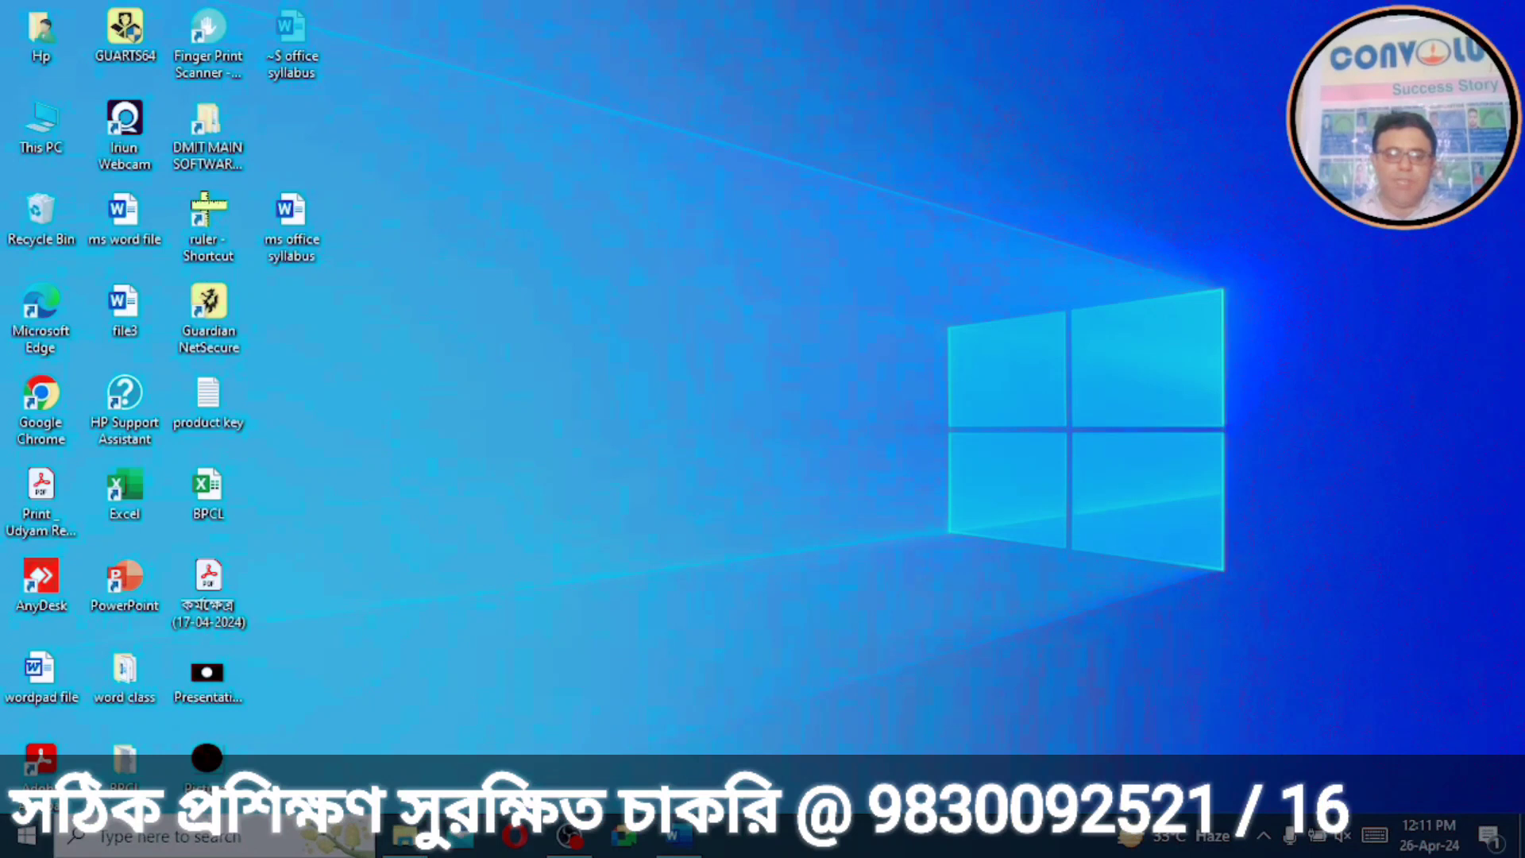
left_click(174, 845)
type("word")
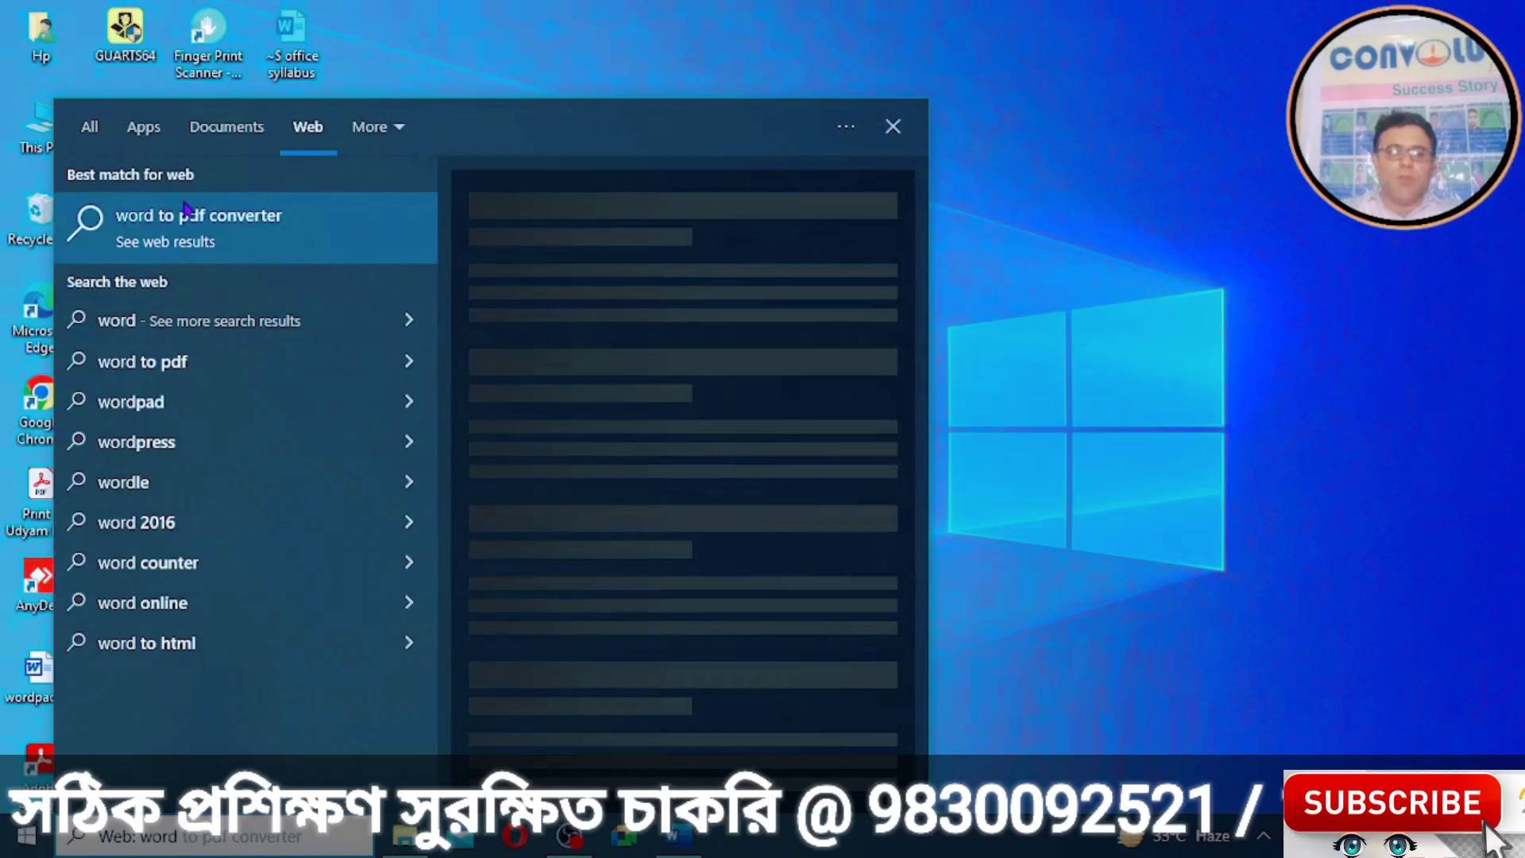
key("BackSpace")
key("BackSpace")
key("BackSpace")
key("BackSpace")
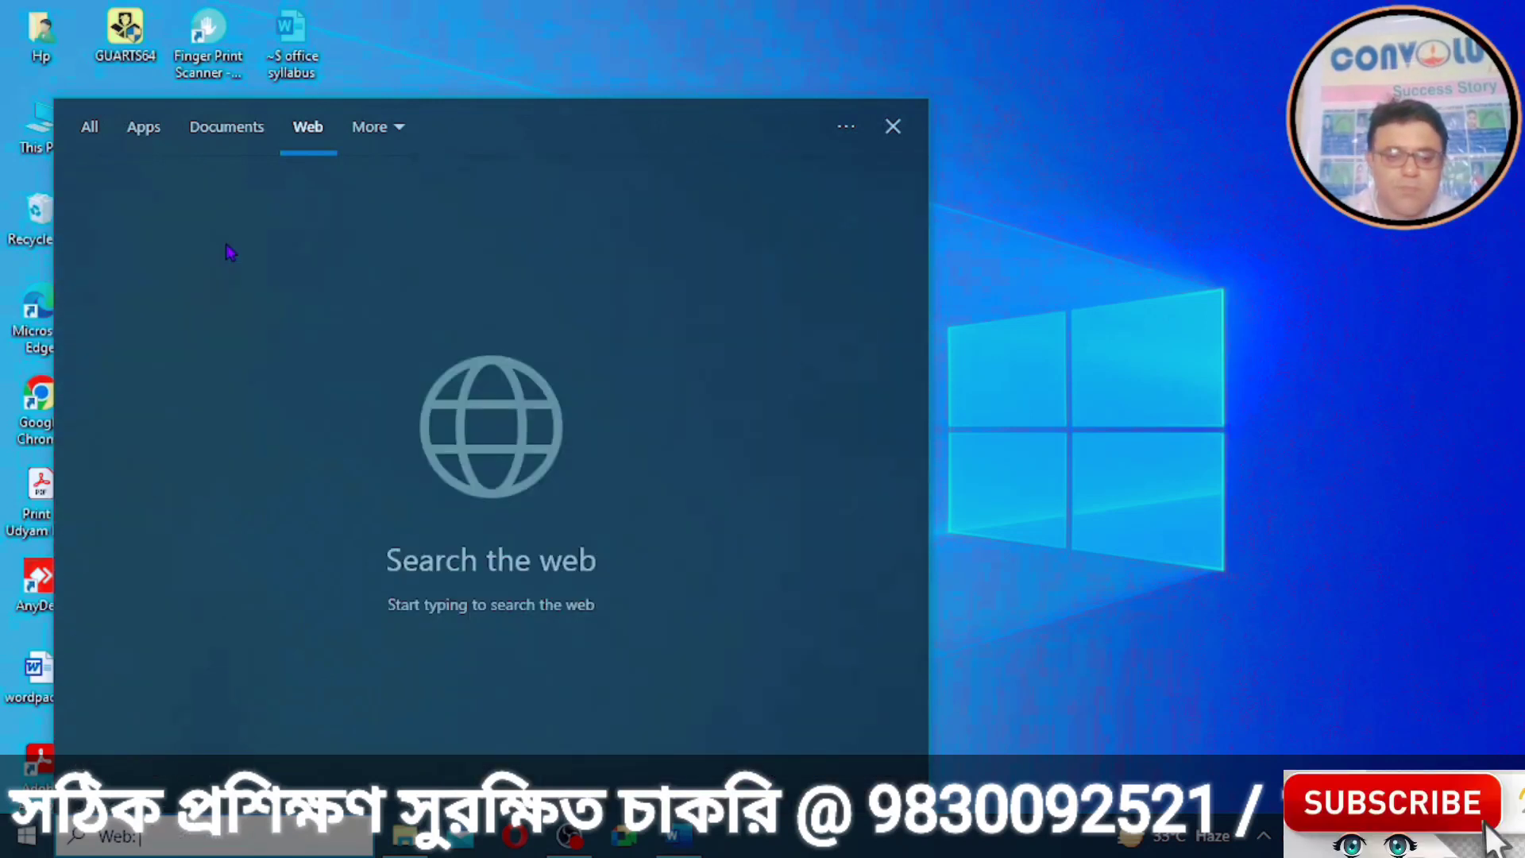
type("We")
key("BackSpace")
key("BackSpace")
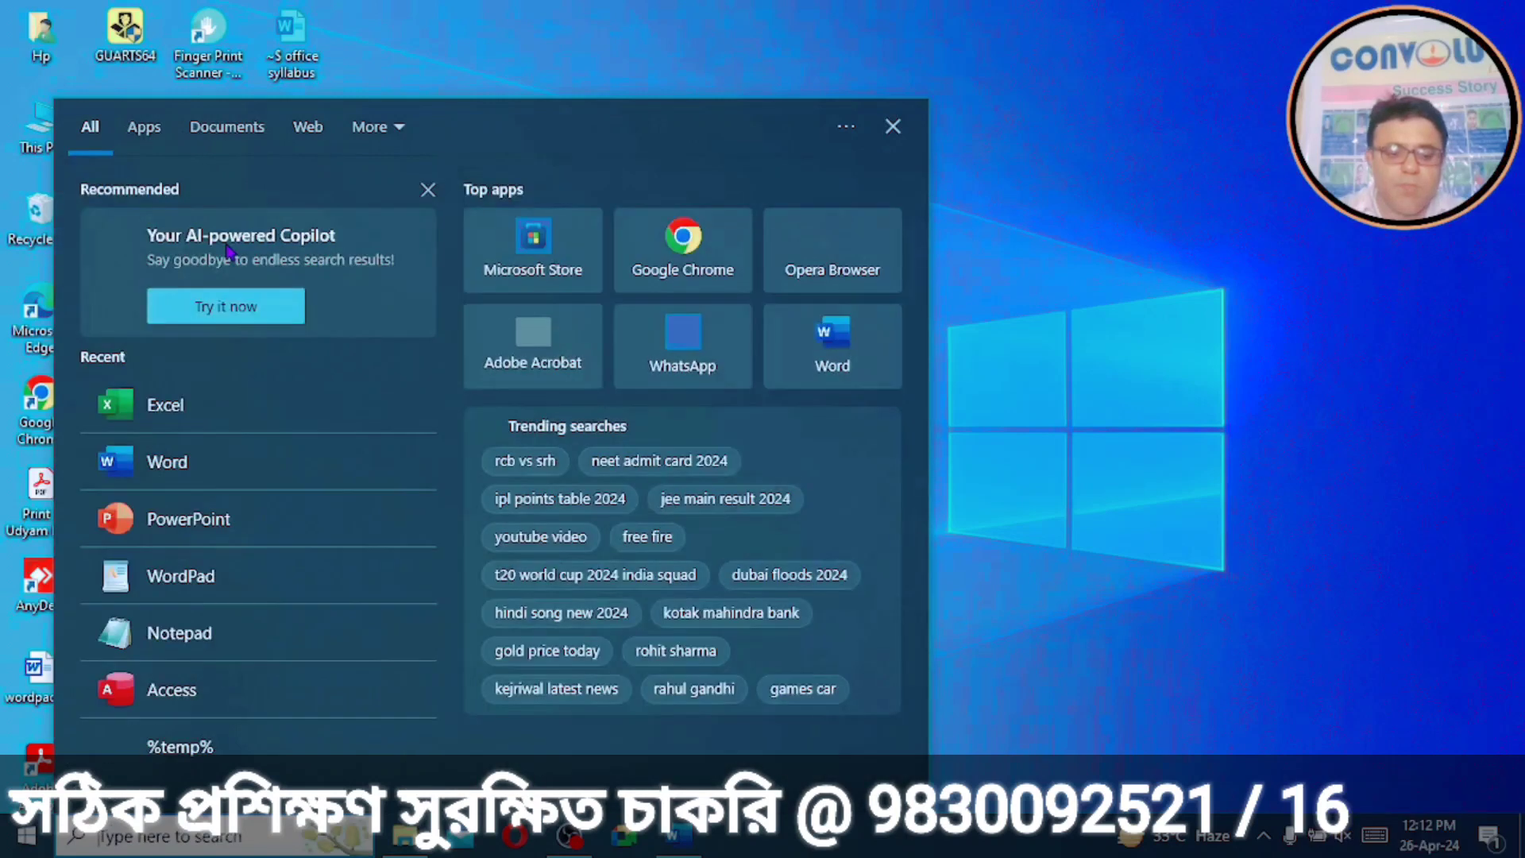
Step: Search for "word", launch Word maximized, and fill a new blank document with five paragraphs of sample text
type("word")
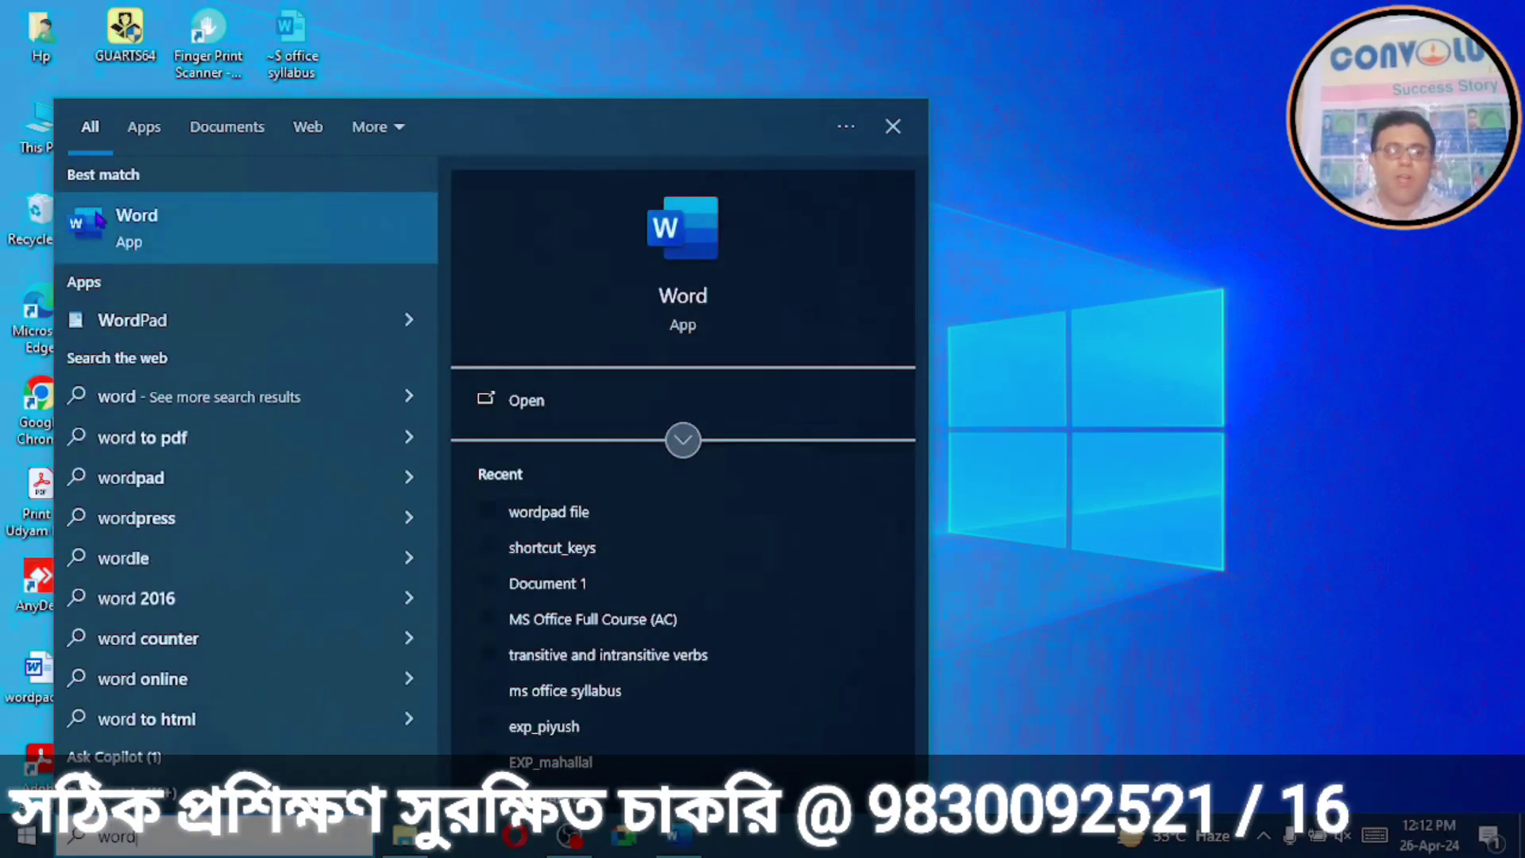
left_click(150, 221)
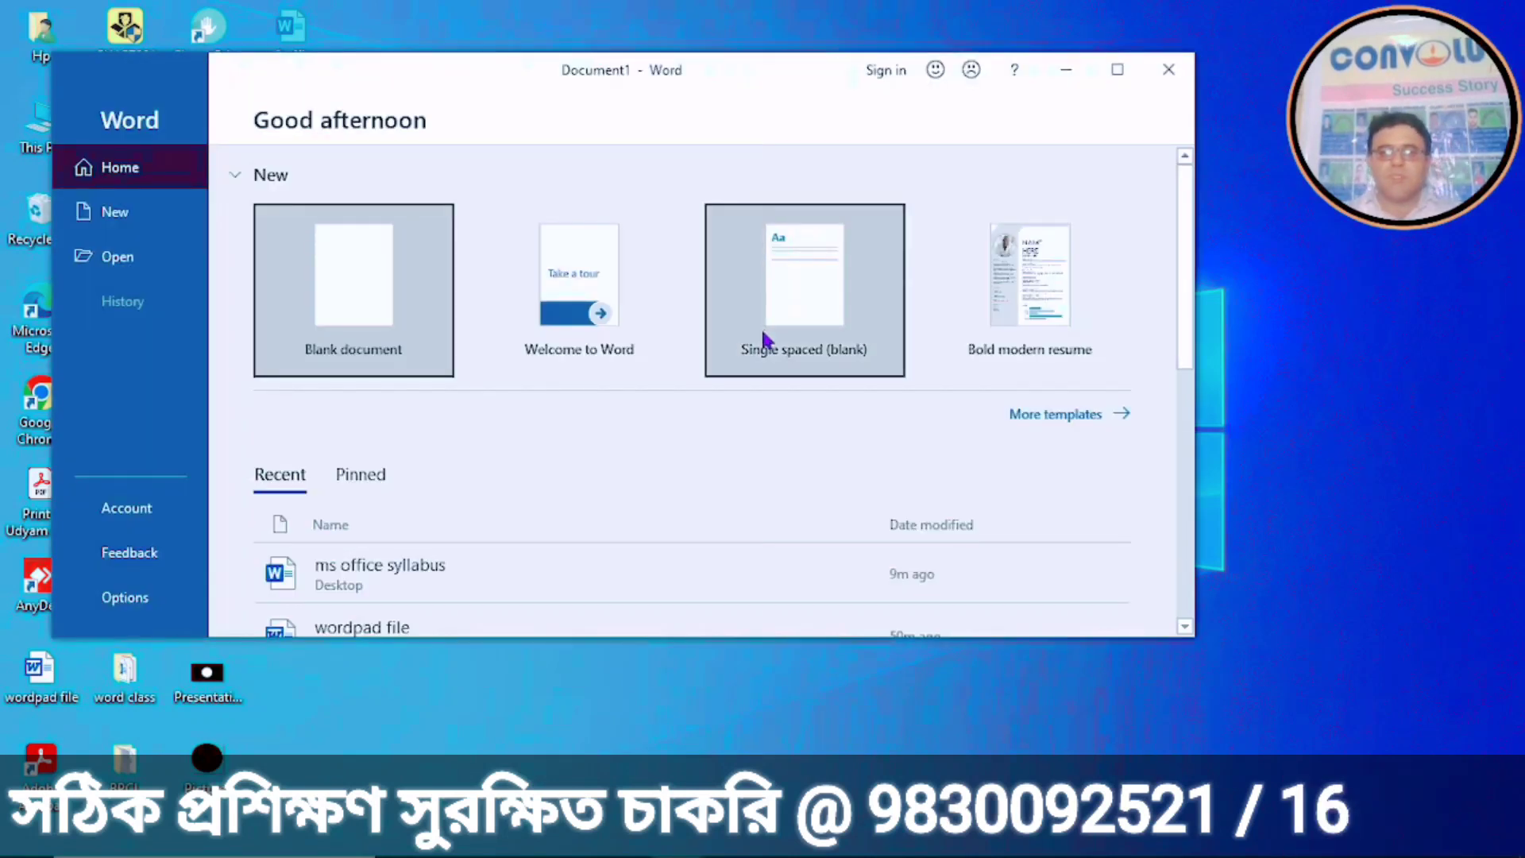
left_click(1122, 71)
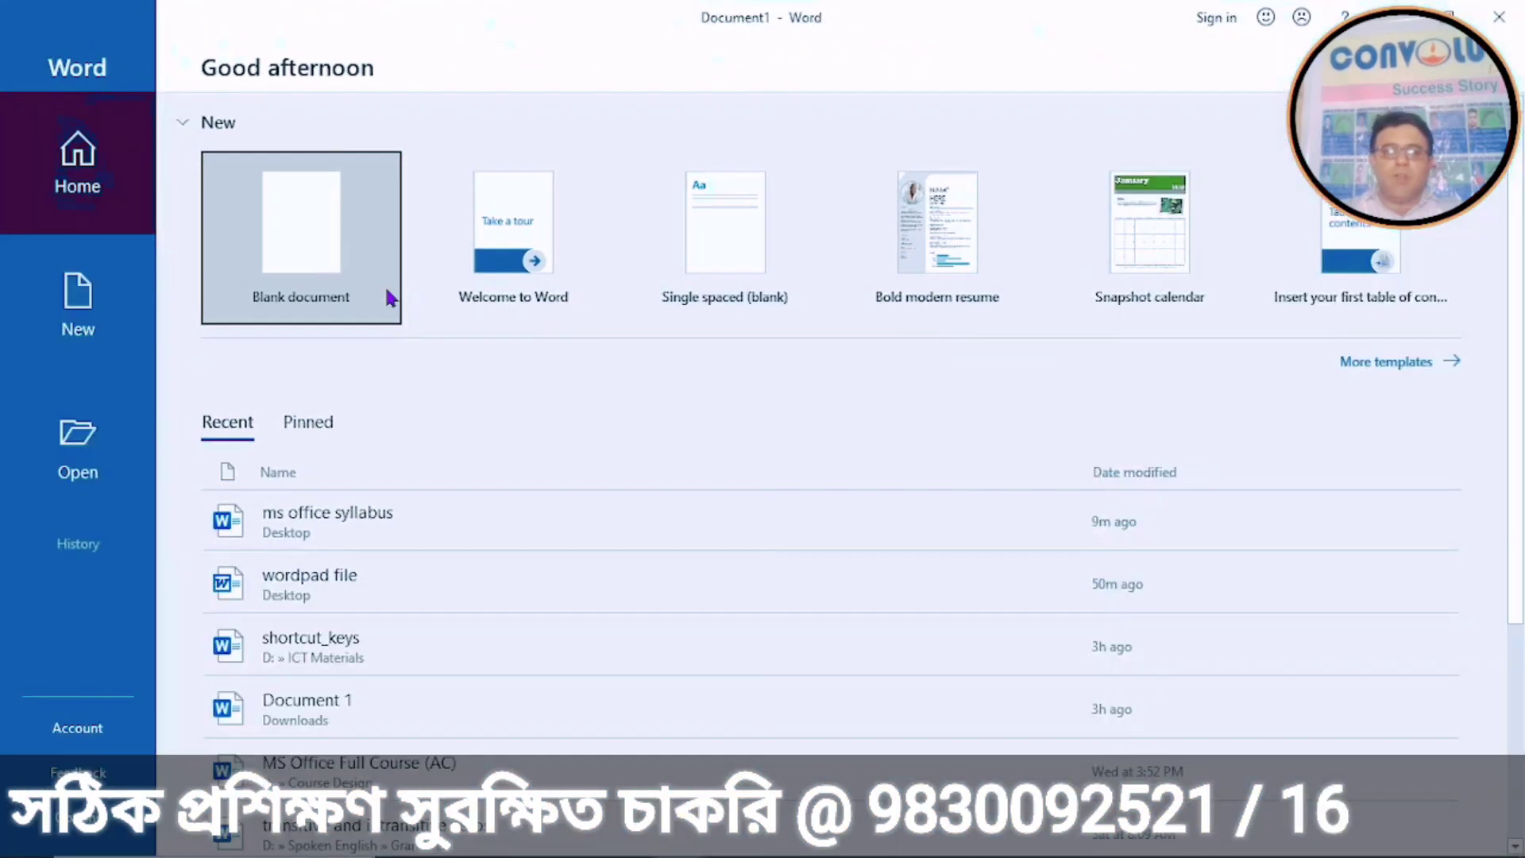
left_click(326, 235)
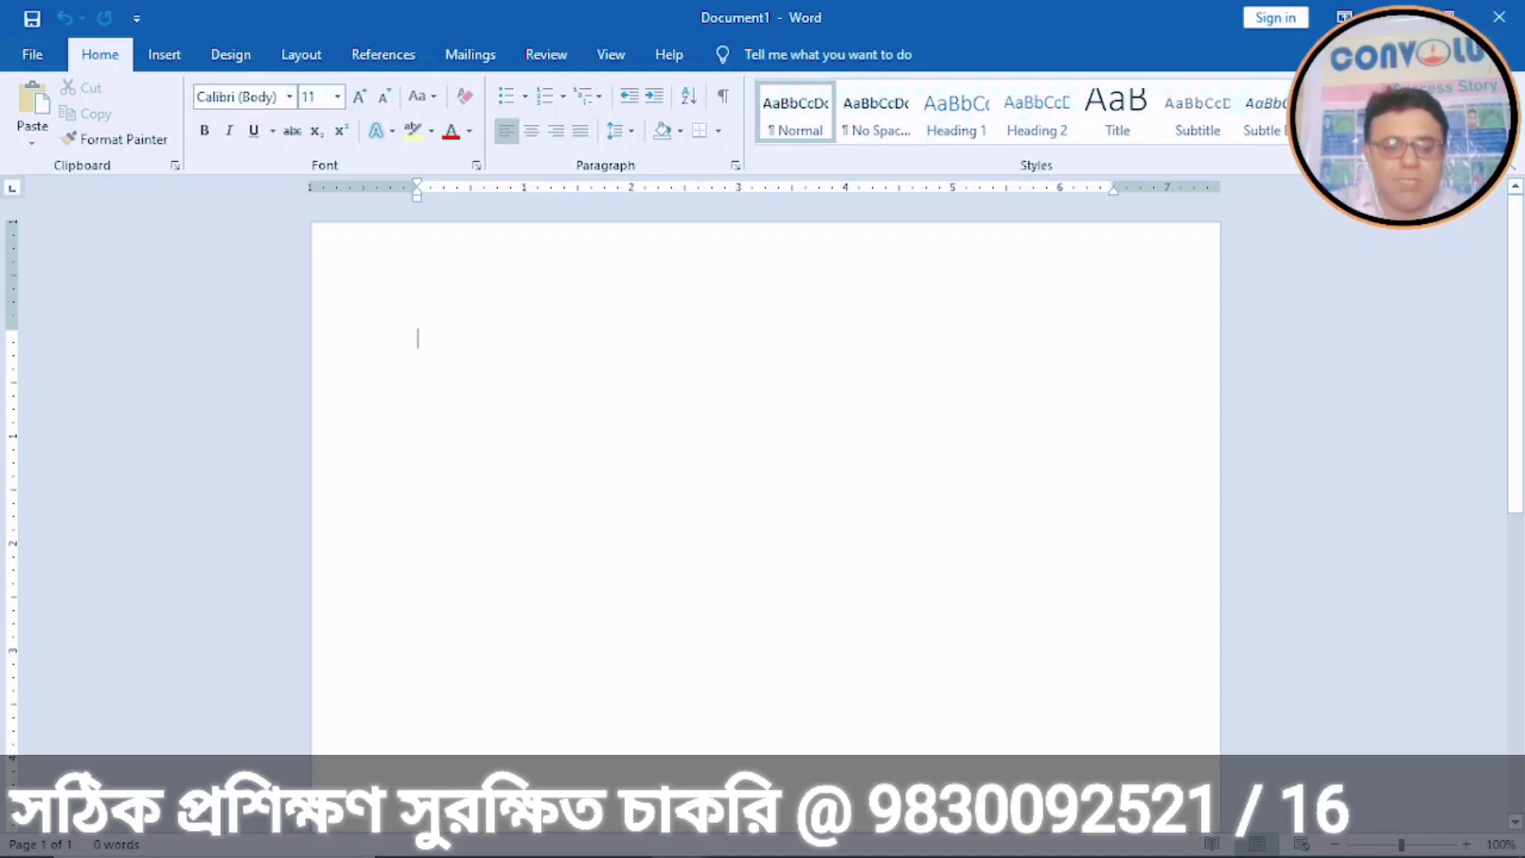
type("wer")
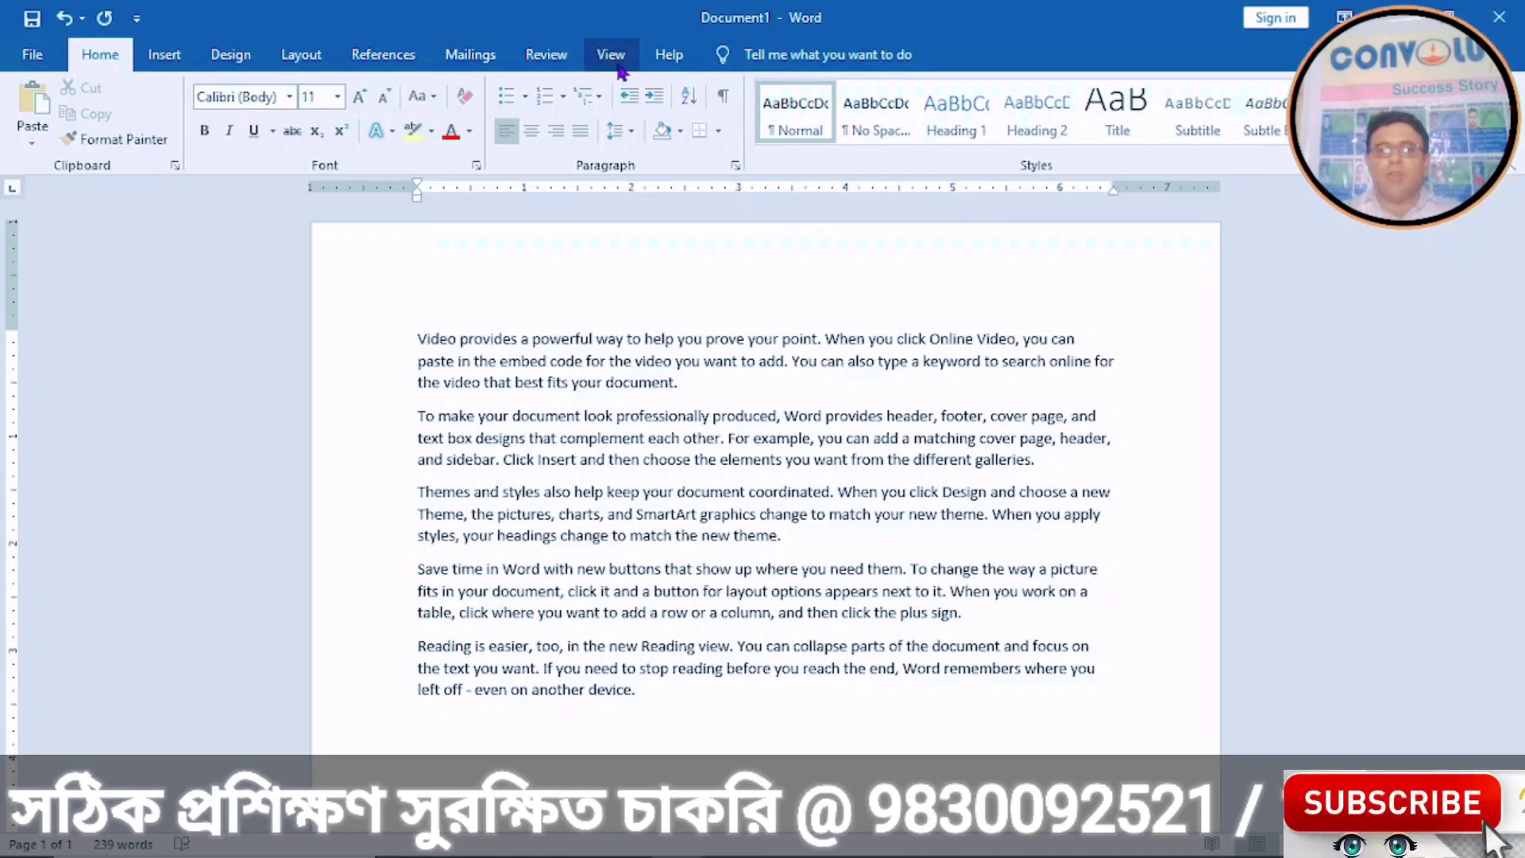
Step: Turn the document's ruler off and back on
left_click(611, 56)
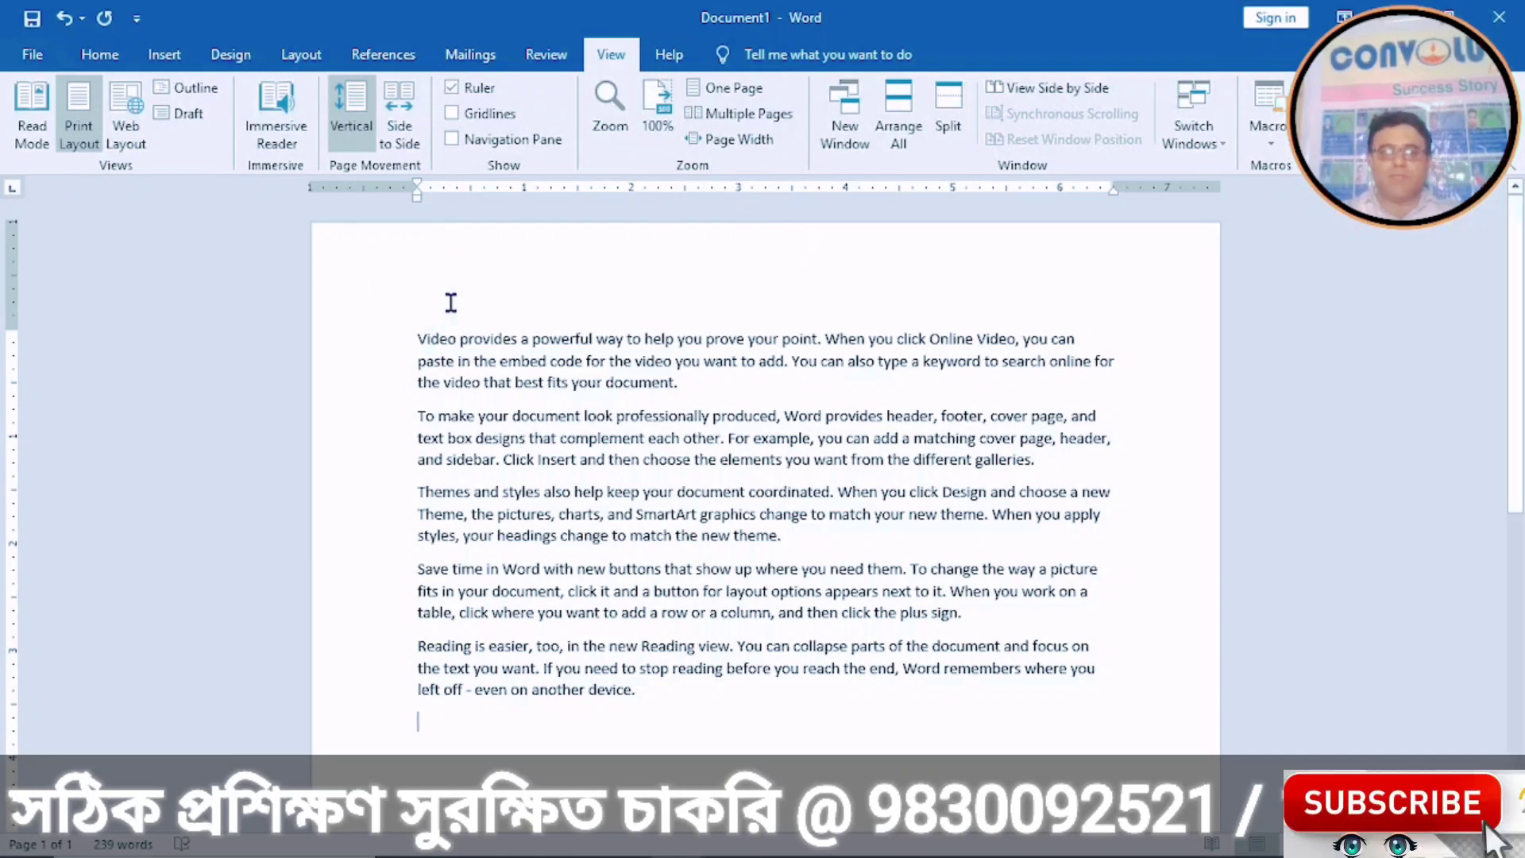
left_click(451, 87)
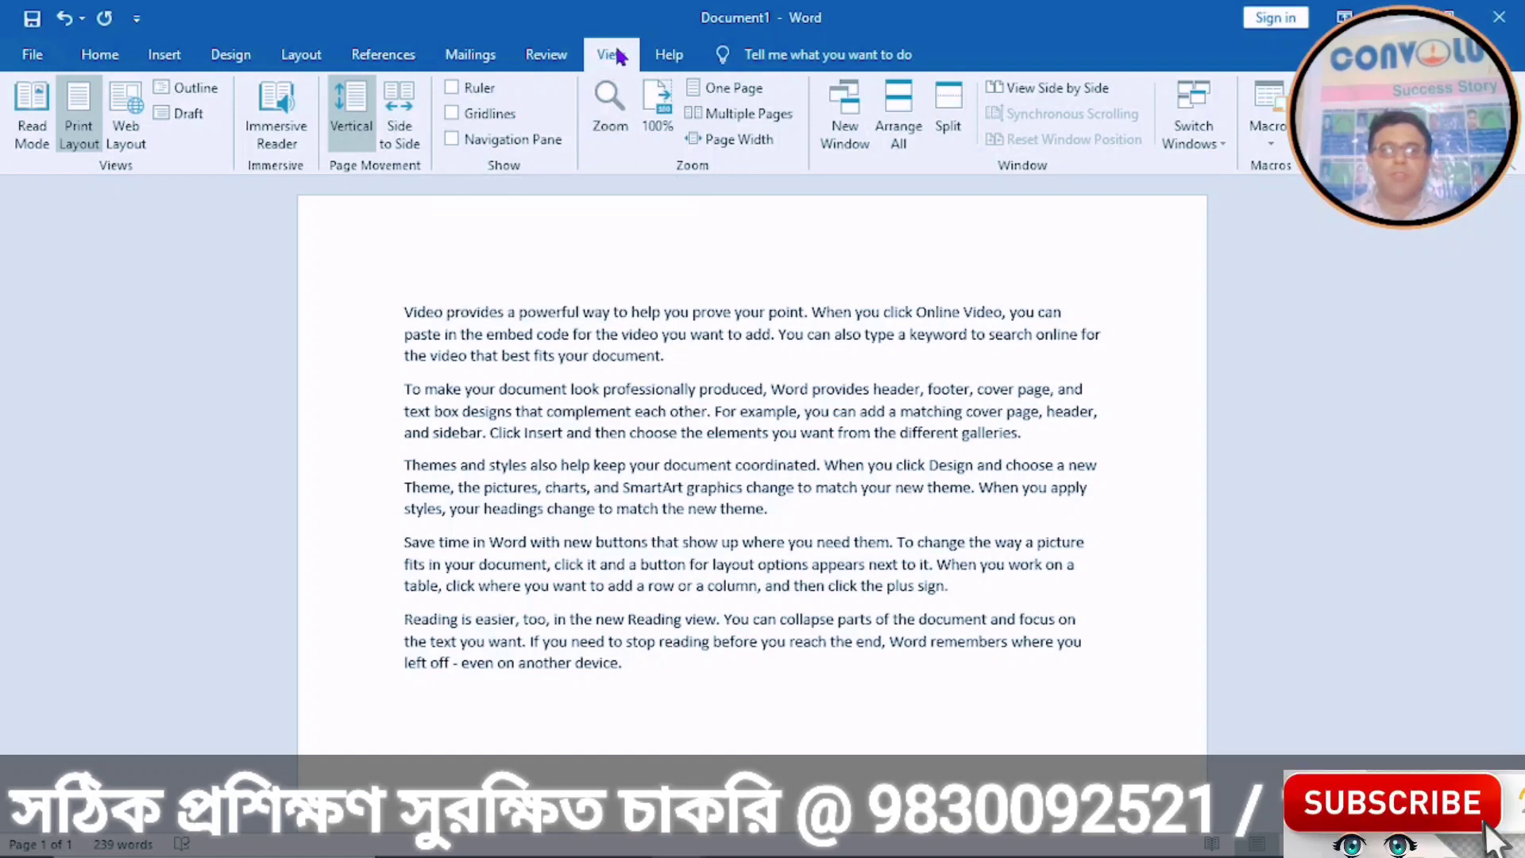
left_click(452, 89)
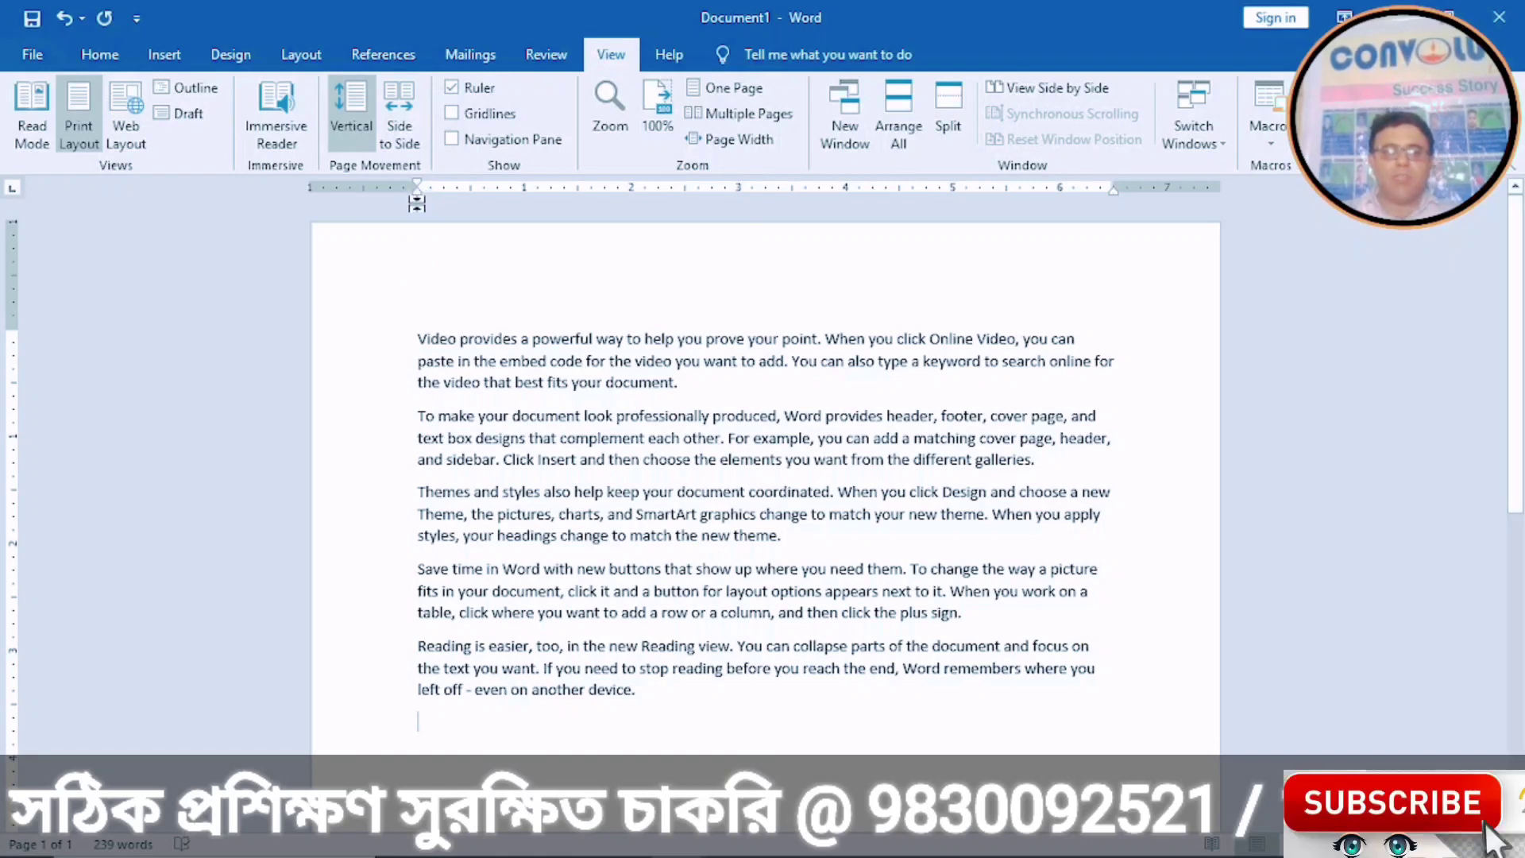
Step: Narrow the left and right page margins on the ruler so the text area is about 7 inches wide
left_click_drag(417, 184, 387, 237)
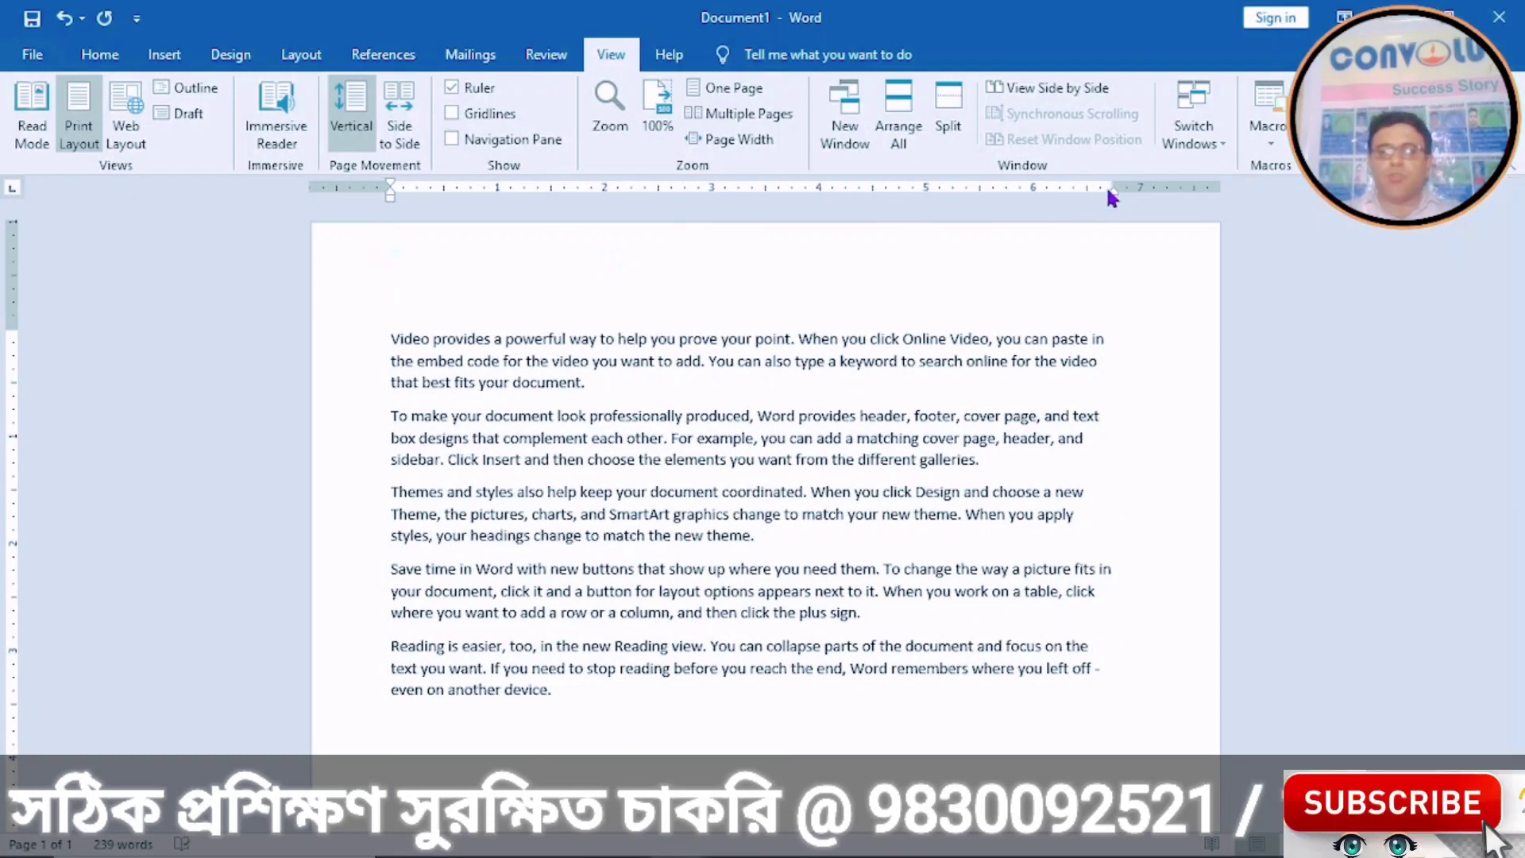
left_click_drag(1113, 184, 1145, 186)
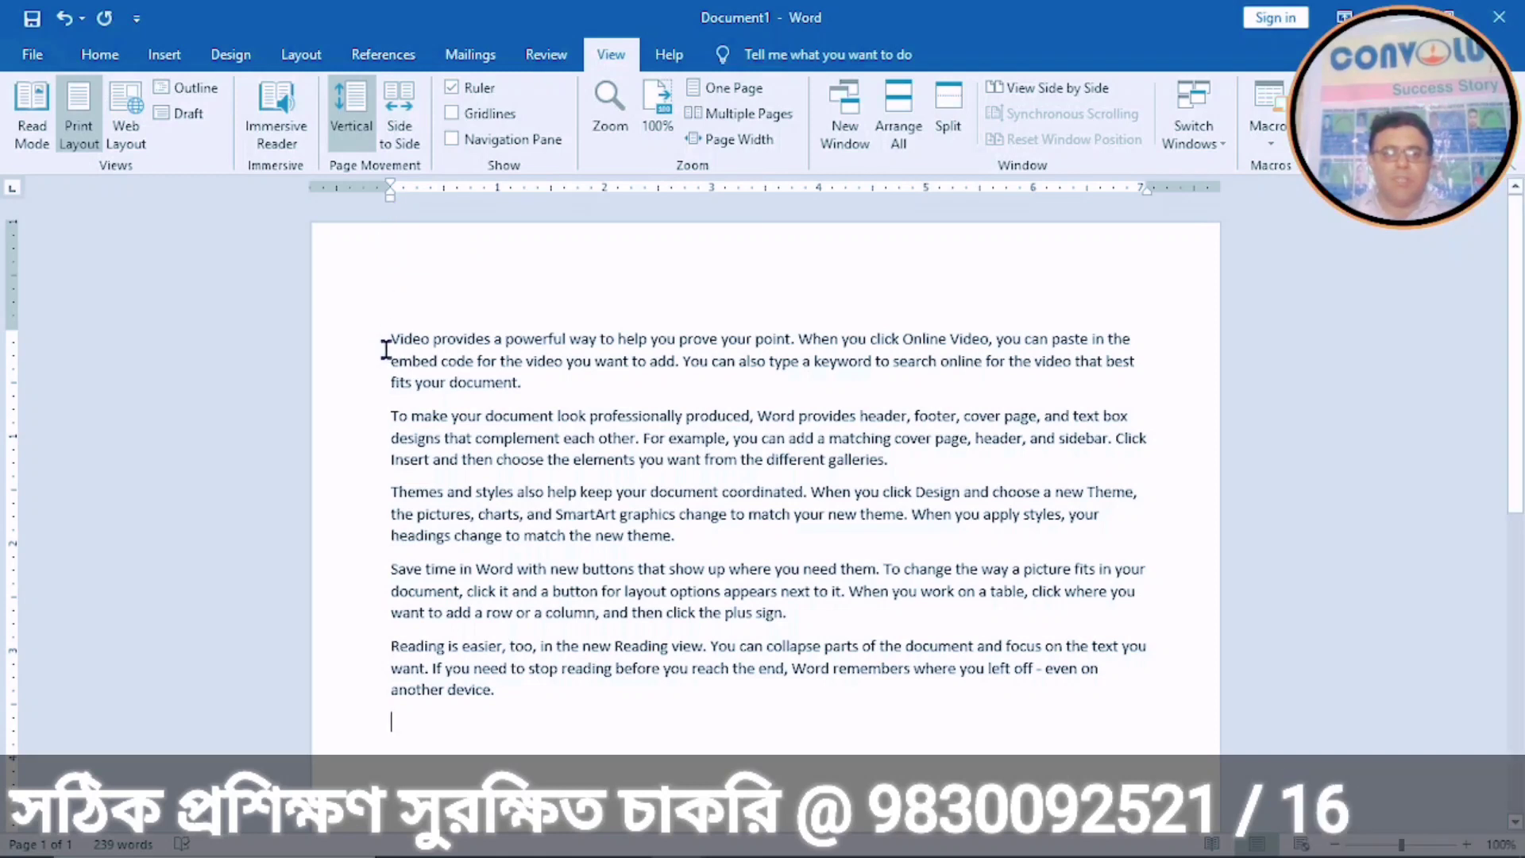
Step: Select the whole text and examine the Left Indent, Hanging Indent and First Line Indent markers on the ruler
left_click_drag(393, 362, 521, 691)
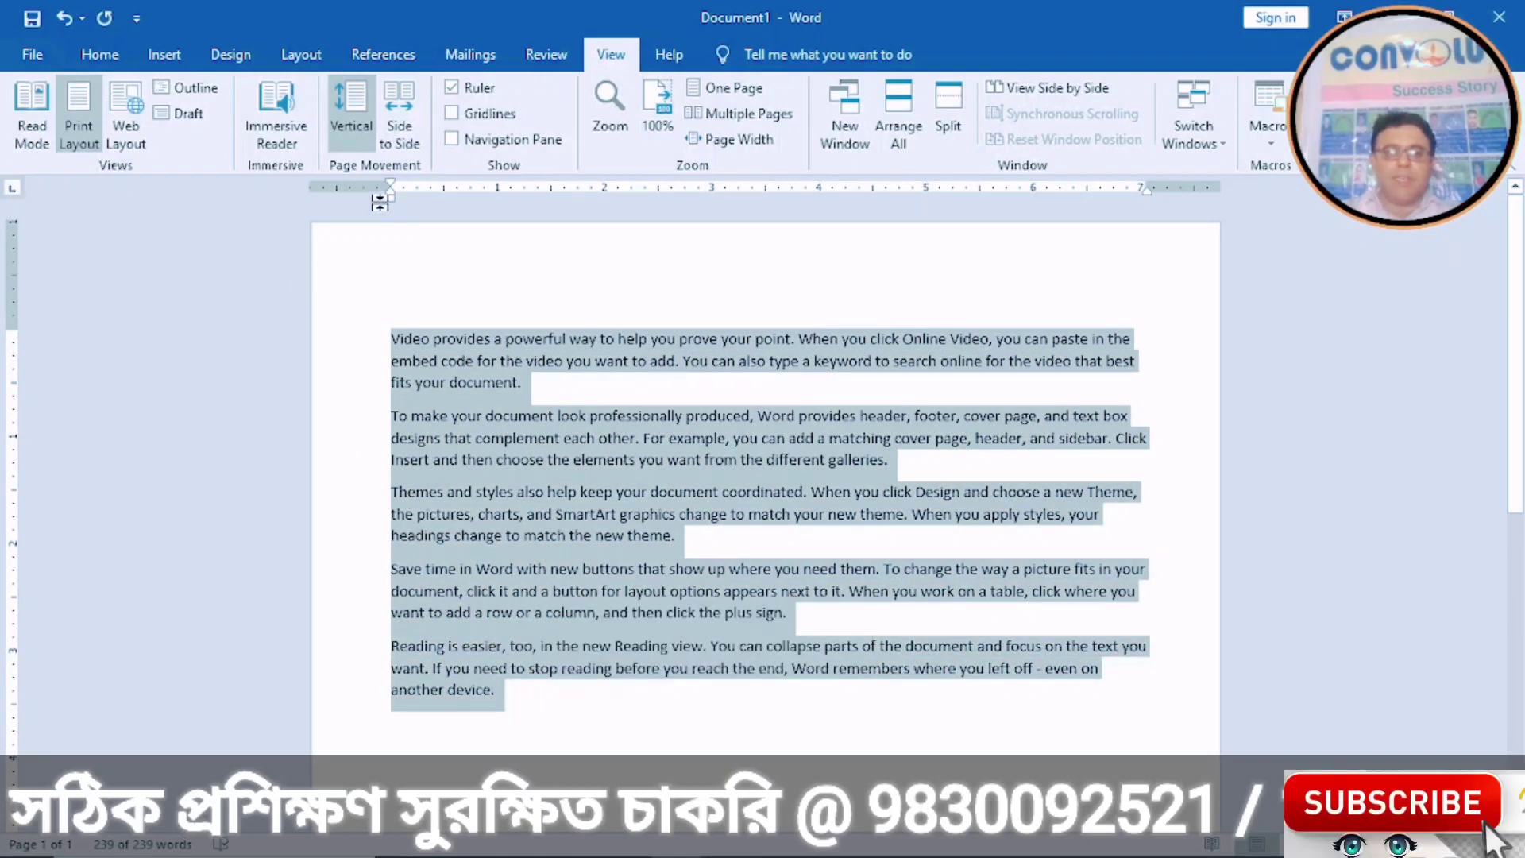
mouse_move(390, 194)
left_mouse_down()
mouse_move(606, 228)
mouse_move(378, 228)
mouse_move(567, 232)
mouse_move(456, 222)
mouse_move(340, 246)
mouse_move(422, 246)
mouse_move(391, 250)
left_mouse_up()
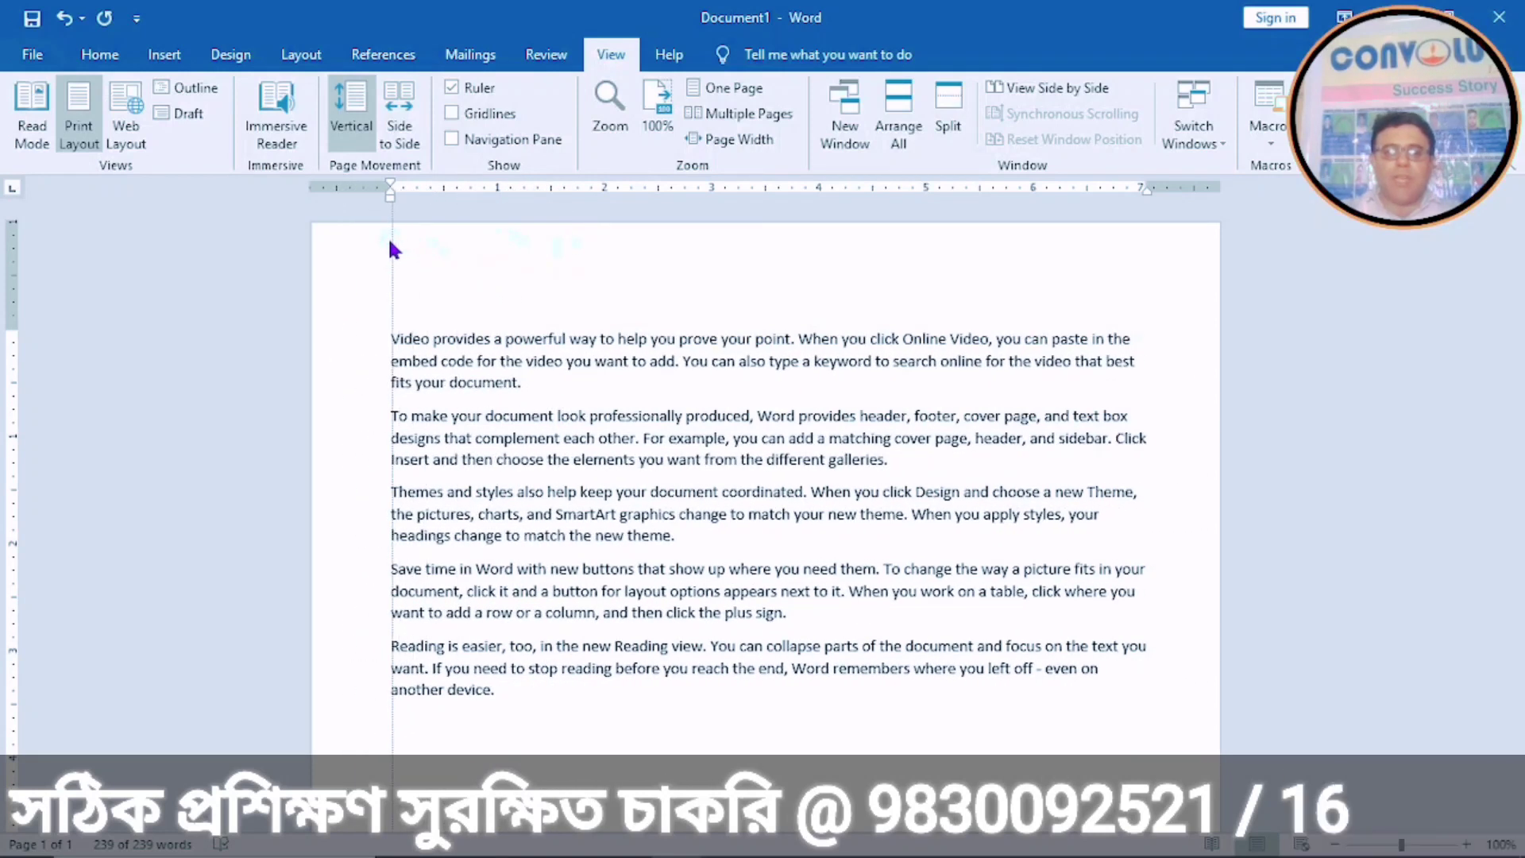
key("ctrl+a")
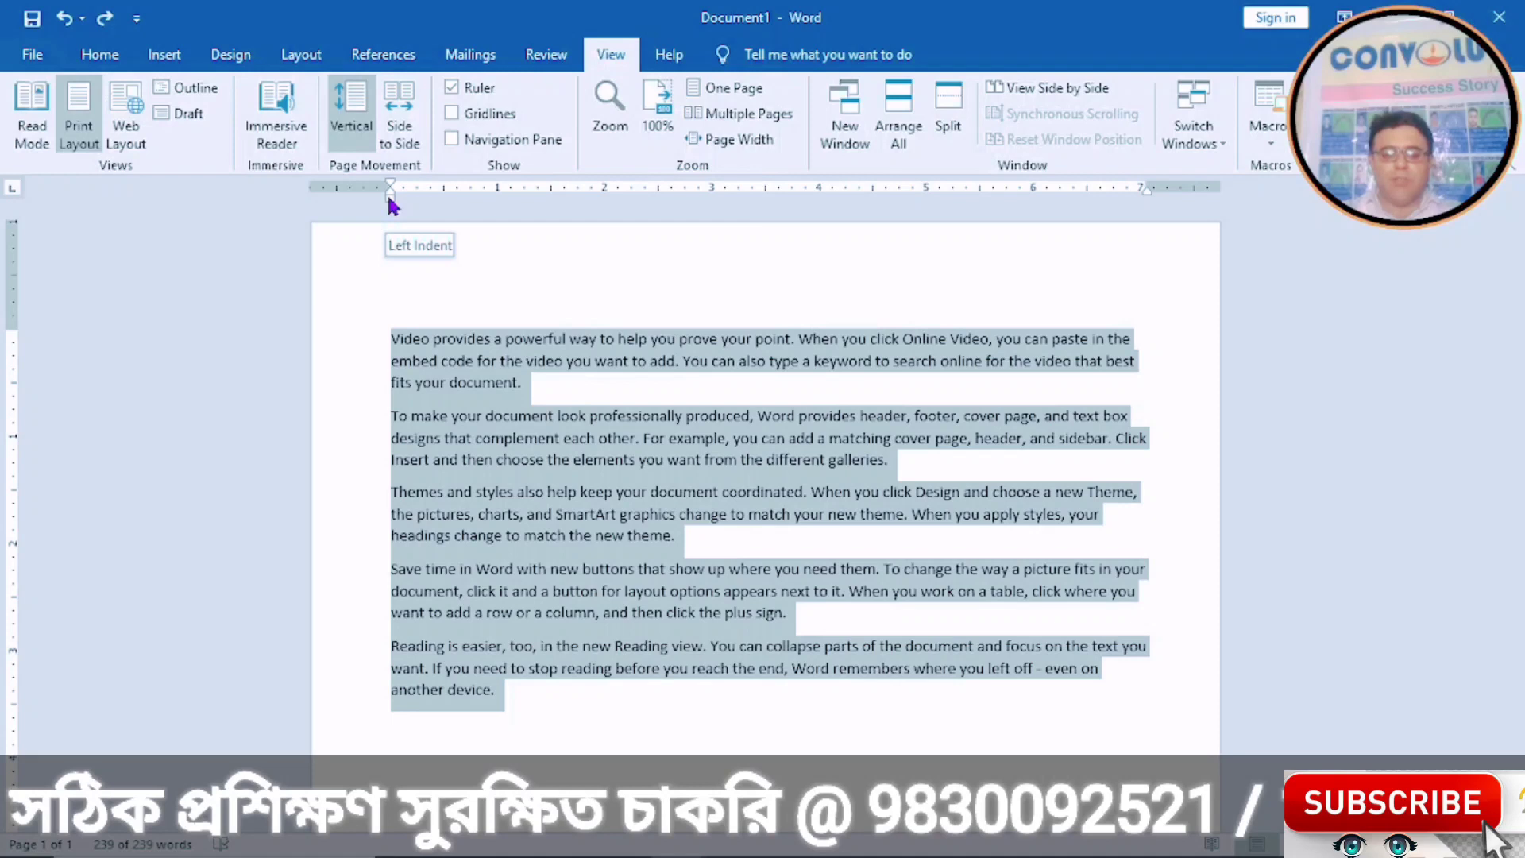
mouse_move(389, 200)
left_mouse_down()
mouse_move(409, 200)
mouse_move(387, 197)
left_mouse_up()
key("ctrl+a")
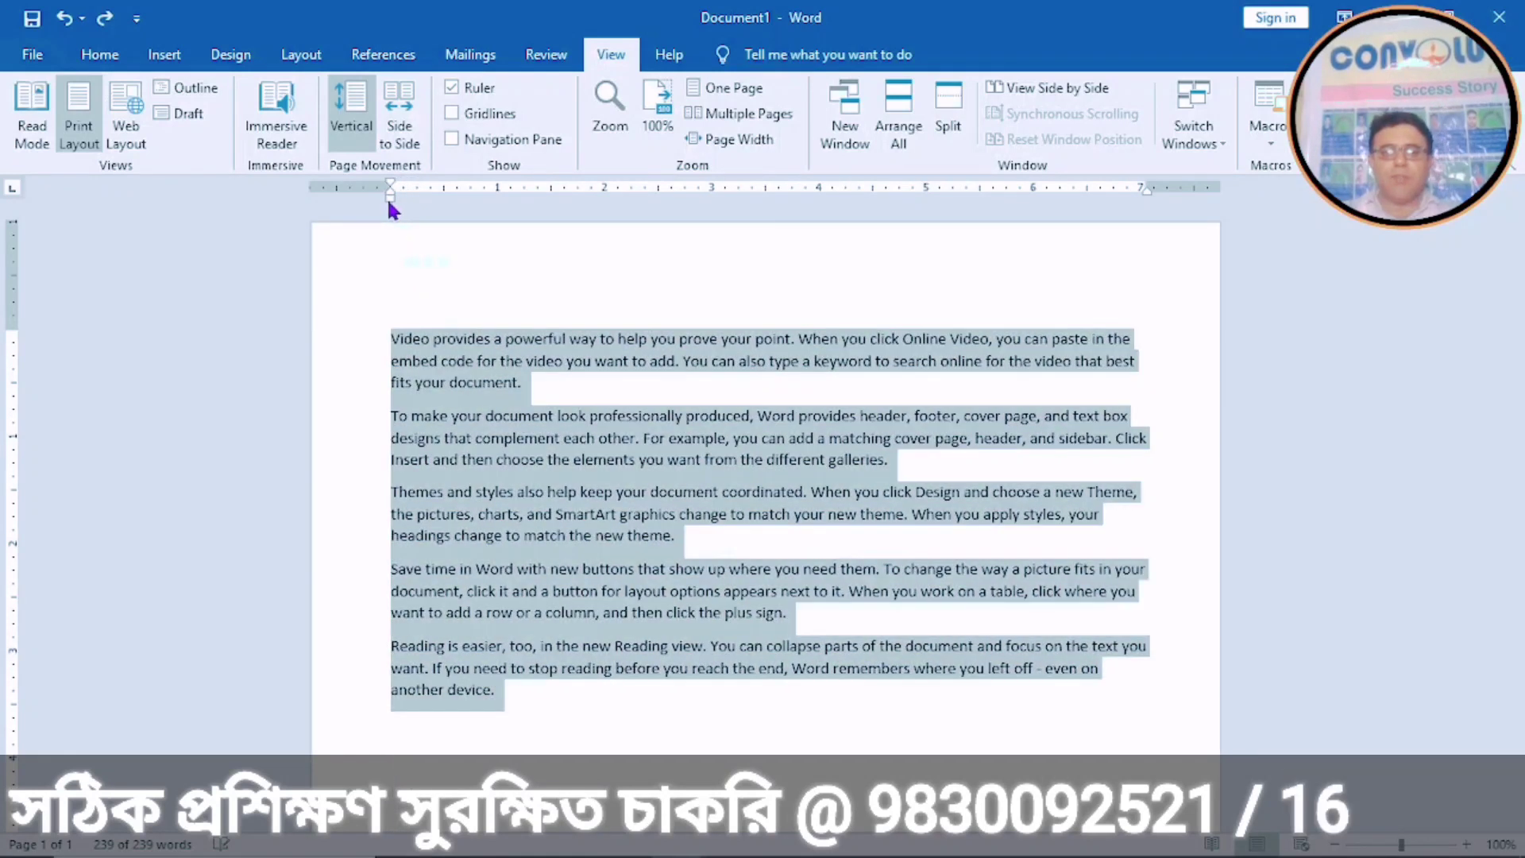
left_click(421, 284)
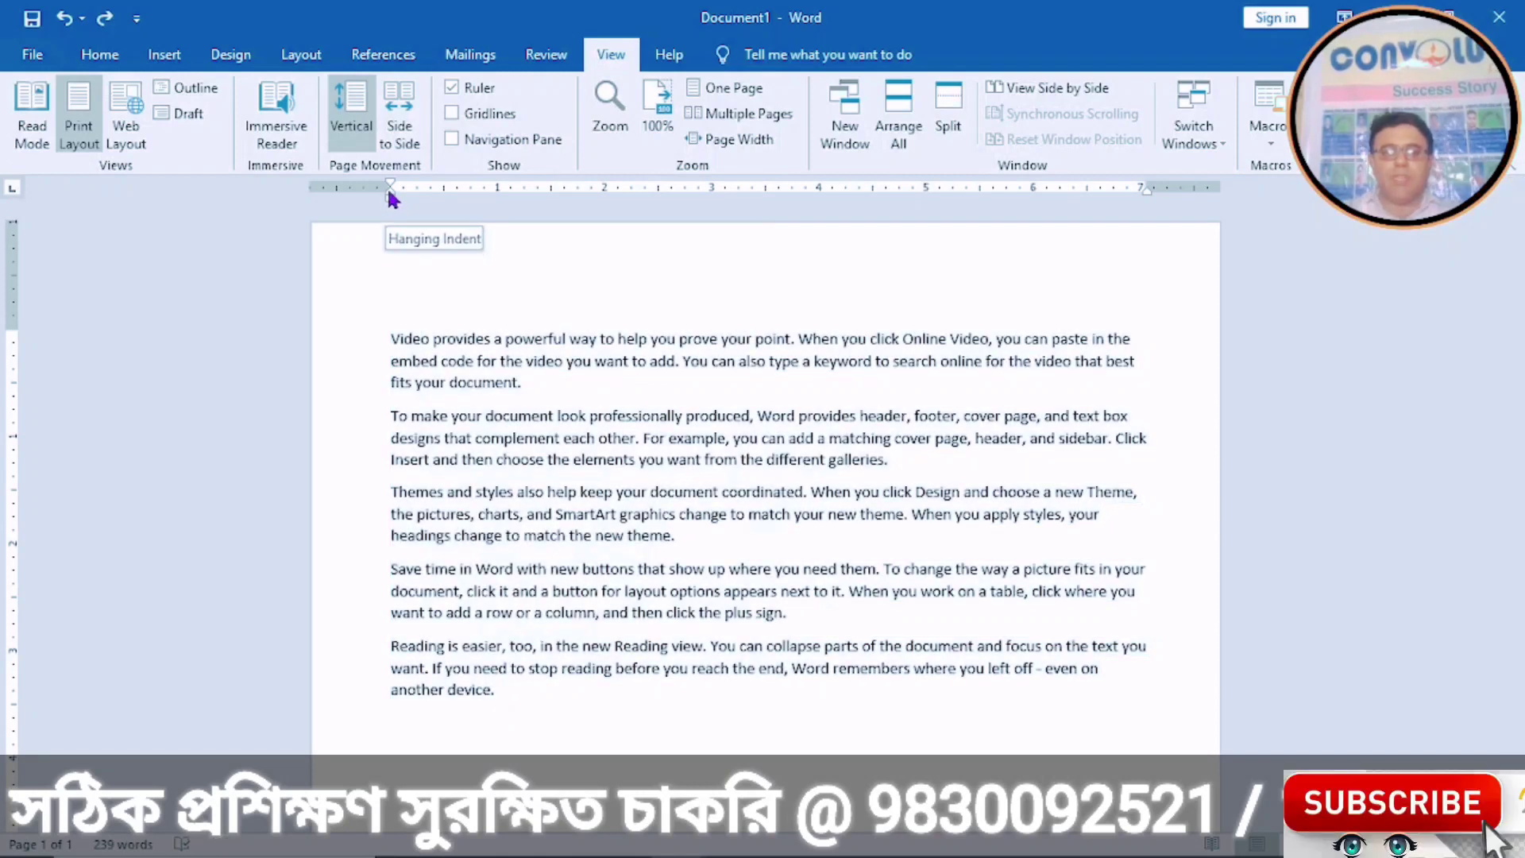
mouse_move(388, 197)
left_mouse_down()
mouse_move(611, 218)
mouse_move(391, 201)
left_mouse_up()
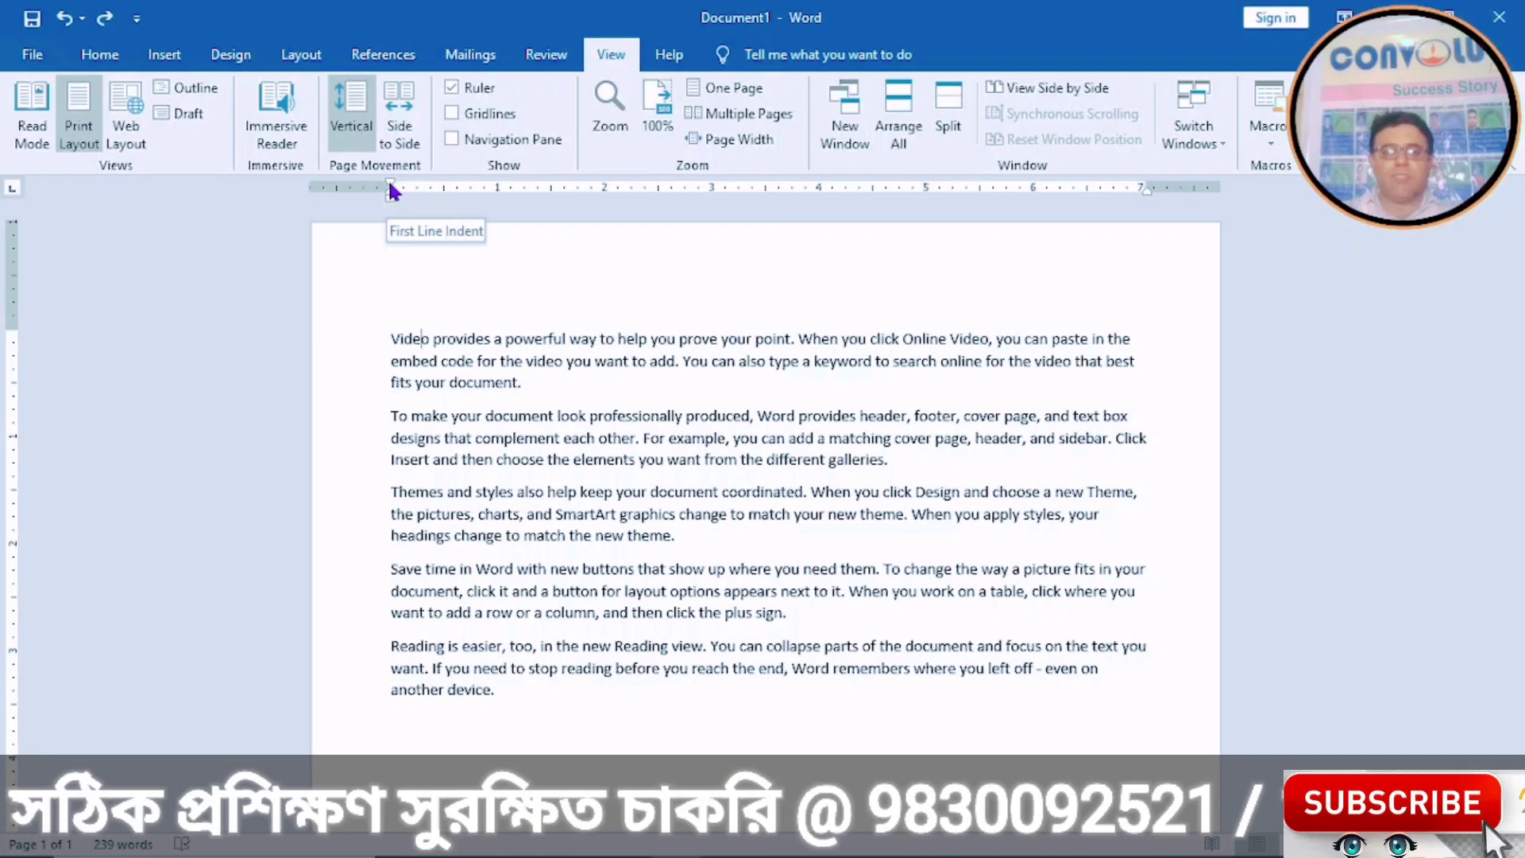
left_click(385, 328)
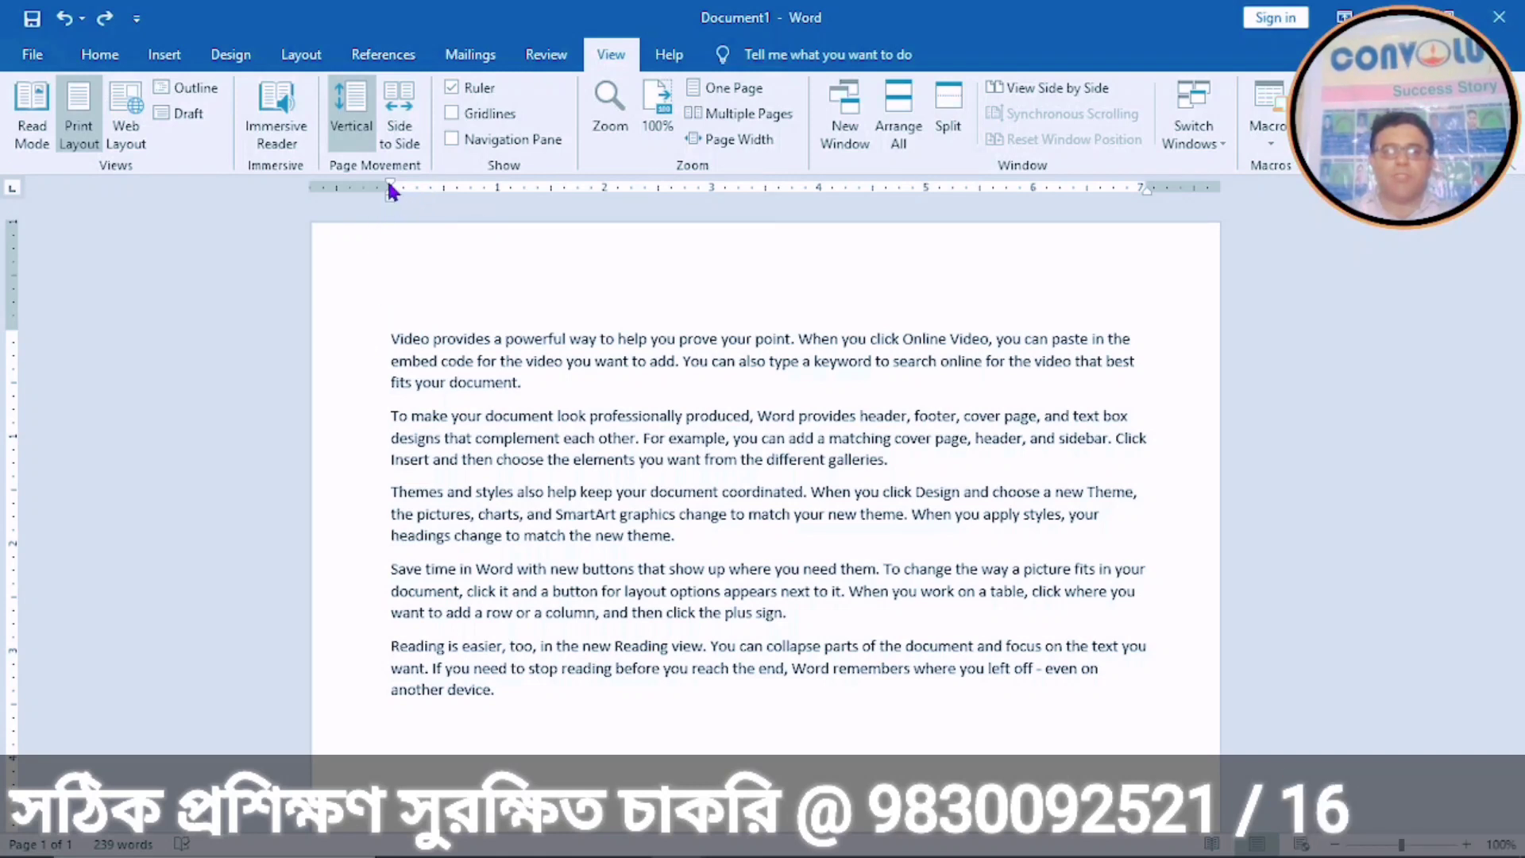
Step: Try a hanging indent of about 0.8 inch on the first paragraph and bring it back close to the left margin
mouse_move(391, 188)
left_mouse_down()
mouse_move(469, 199)
mouse_move(390, 189)
left_mouse_up()
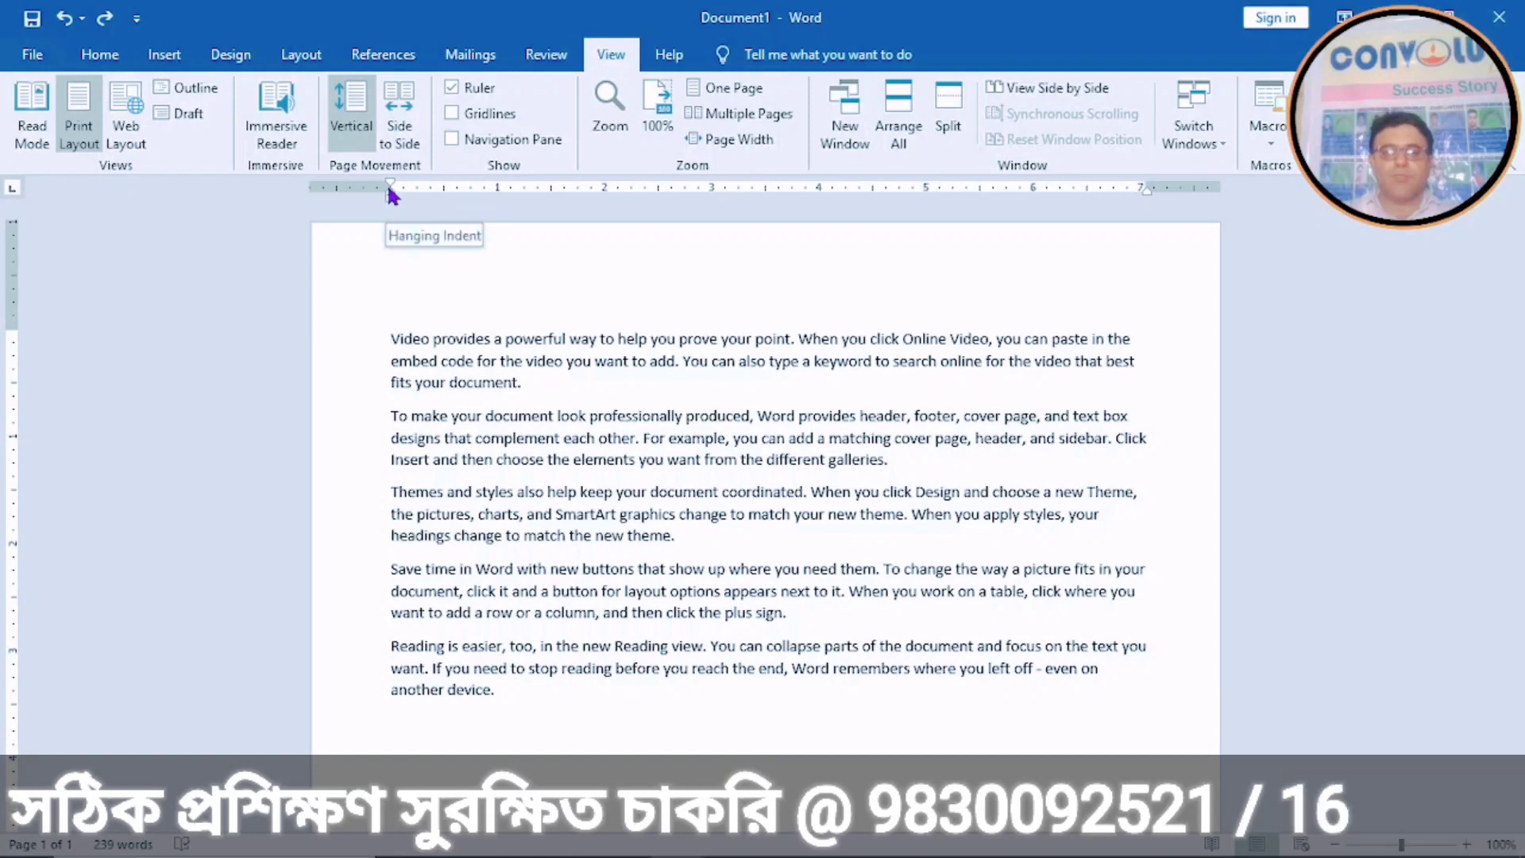
left_click_drag(390, 191, 473, 199)
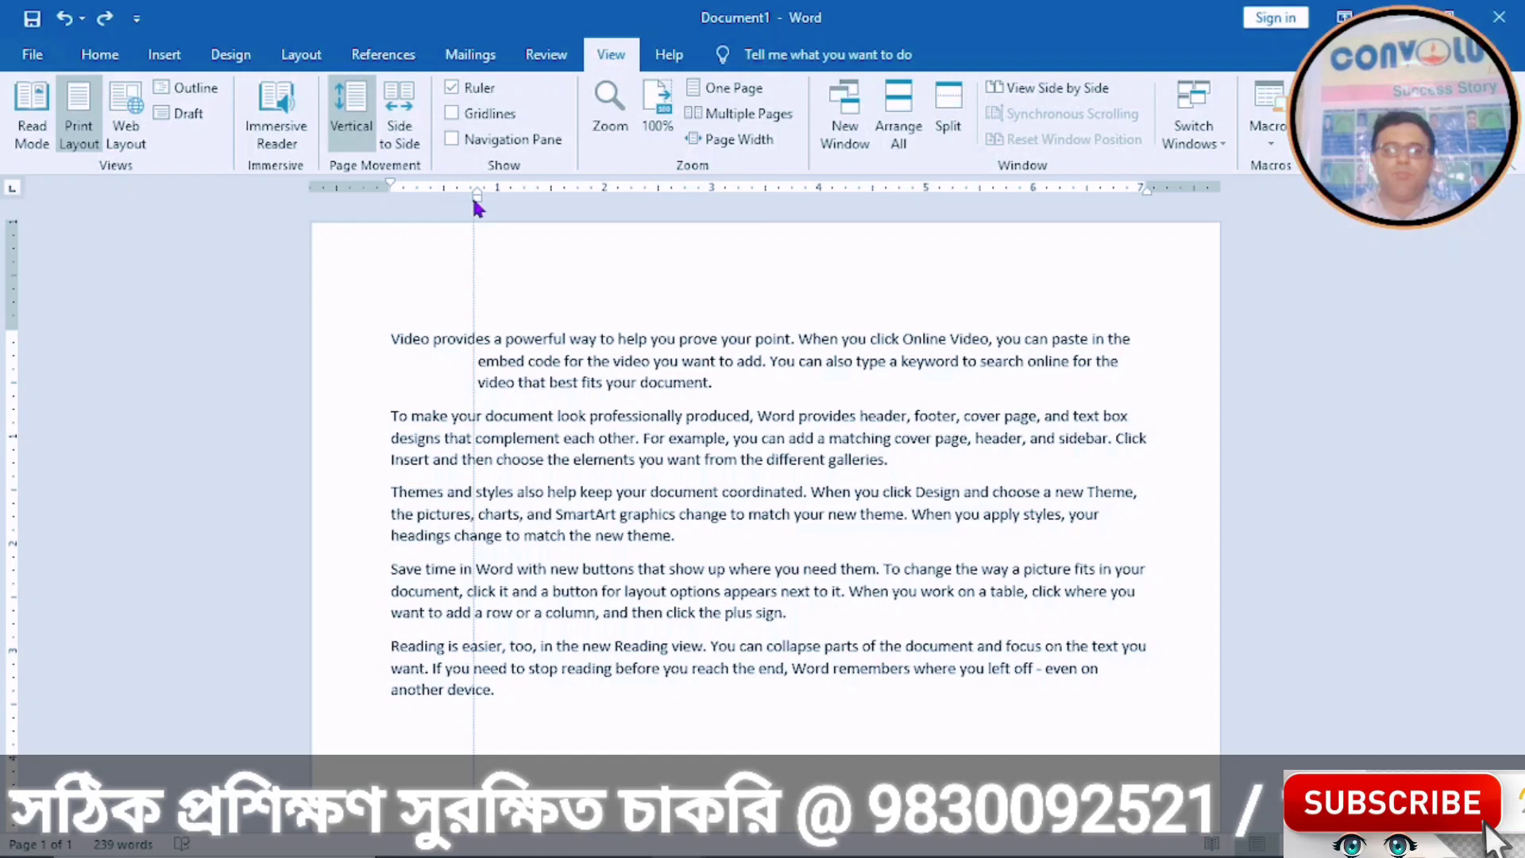
left_click_drag(474, 198, 396, 198)
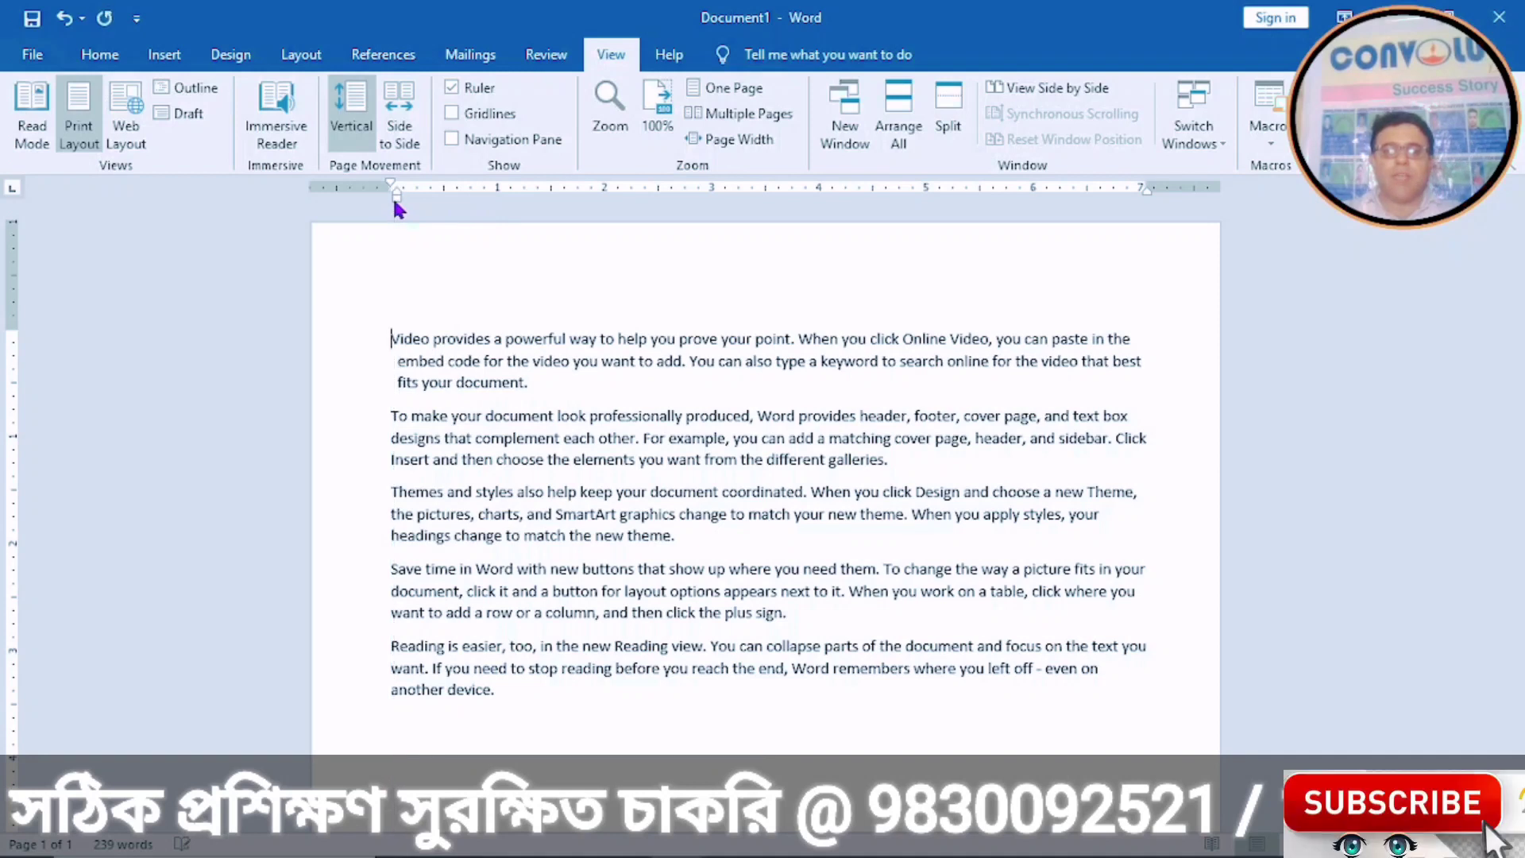
left_click_drag(387, 332, 460, 592)
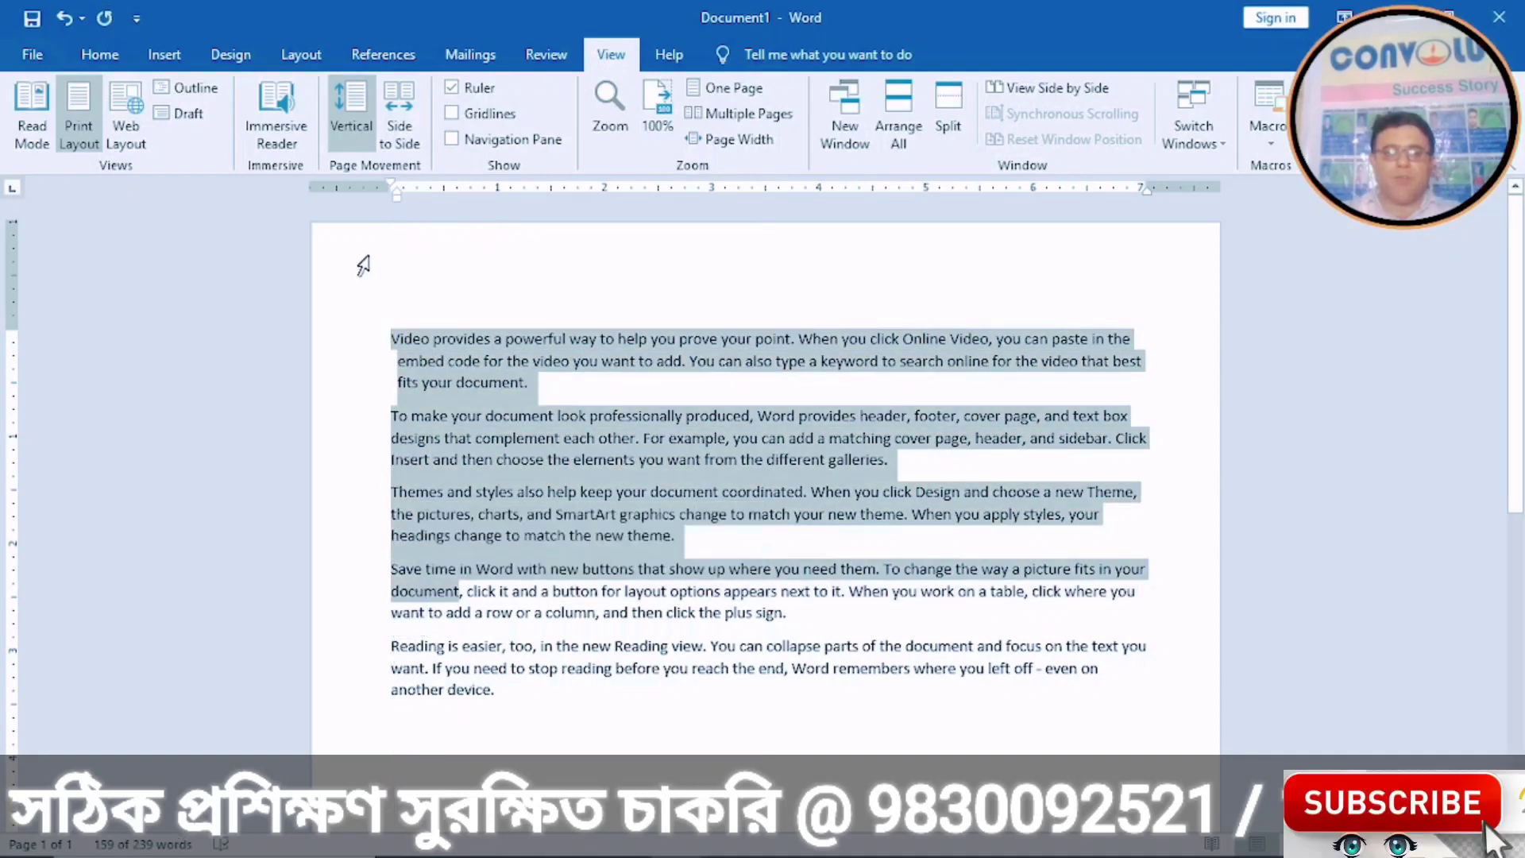
left_click(383, 301)
key("Left")
left_click(388, 413)
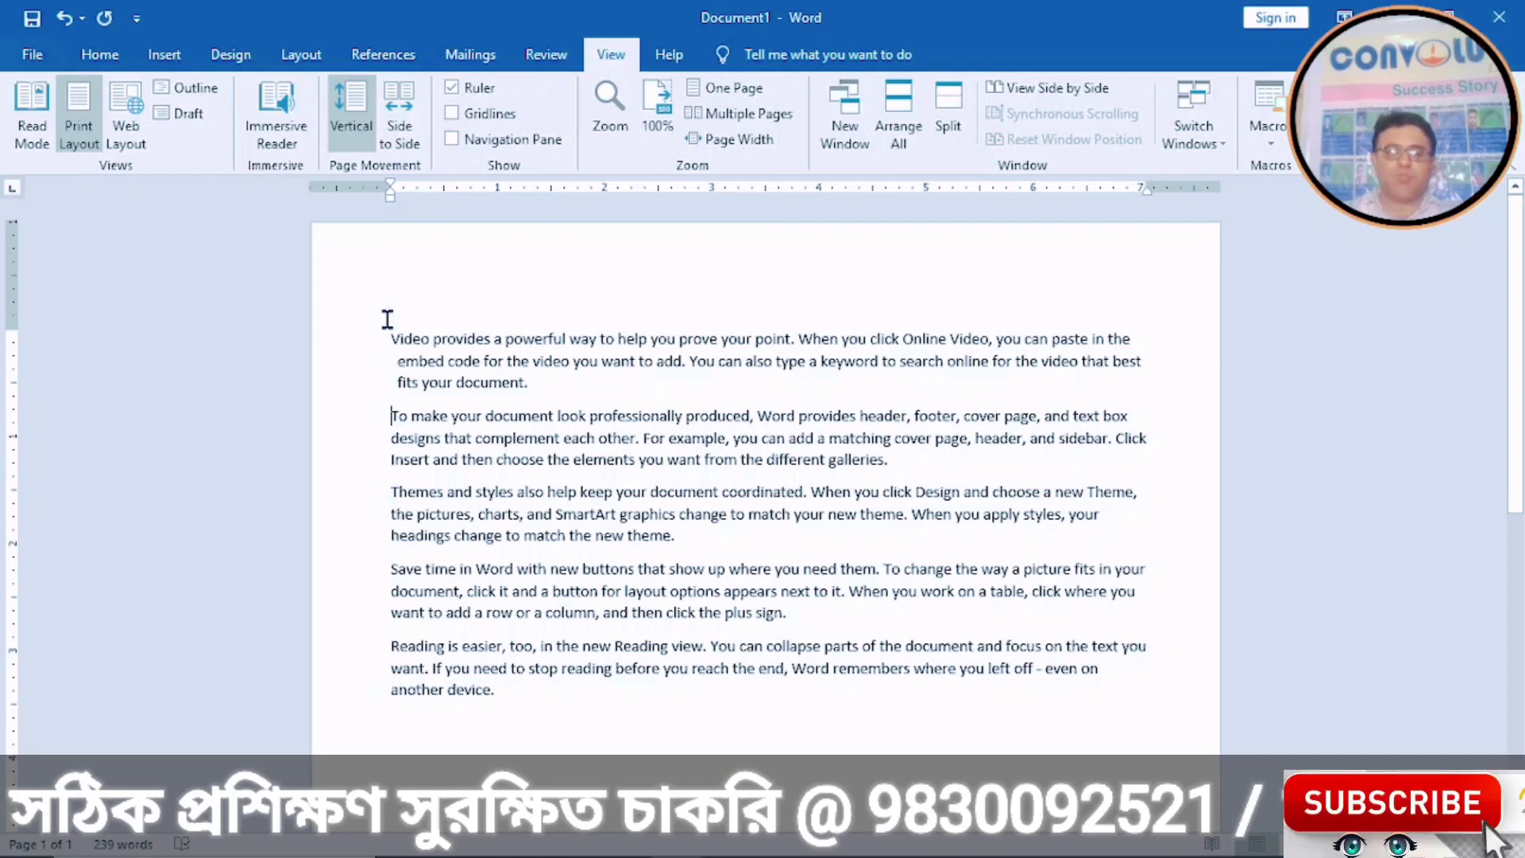
Step: Select all five paragraphs, move the left page margin slightly outward on the ruler and give the text a slight left indent
left_click_drag(387, 327, 504, 691)
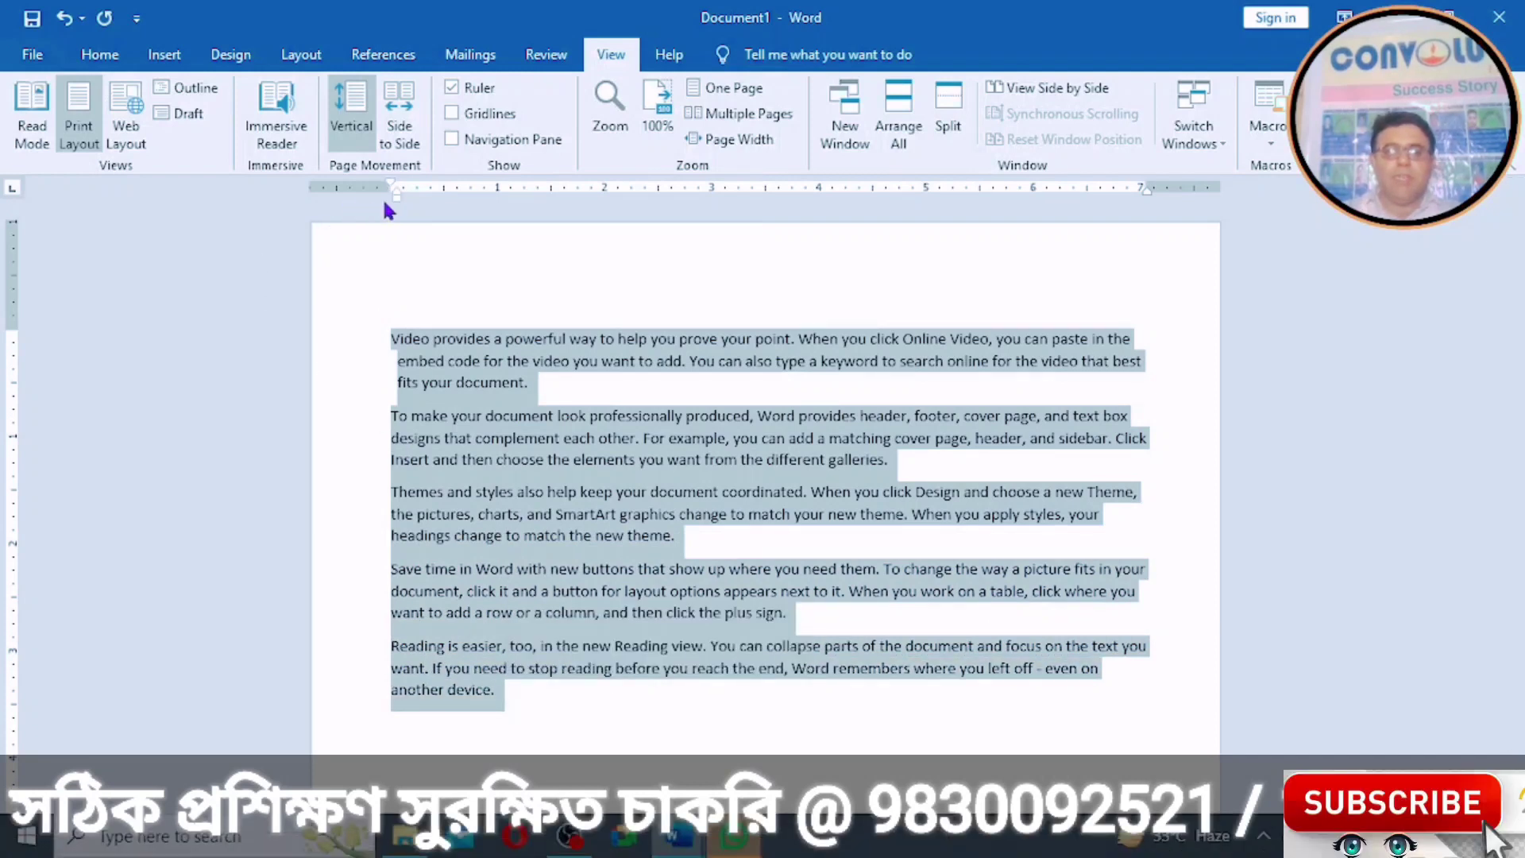
left_click_drag(392, 194, 379, 194)
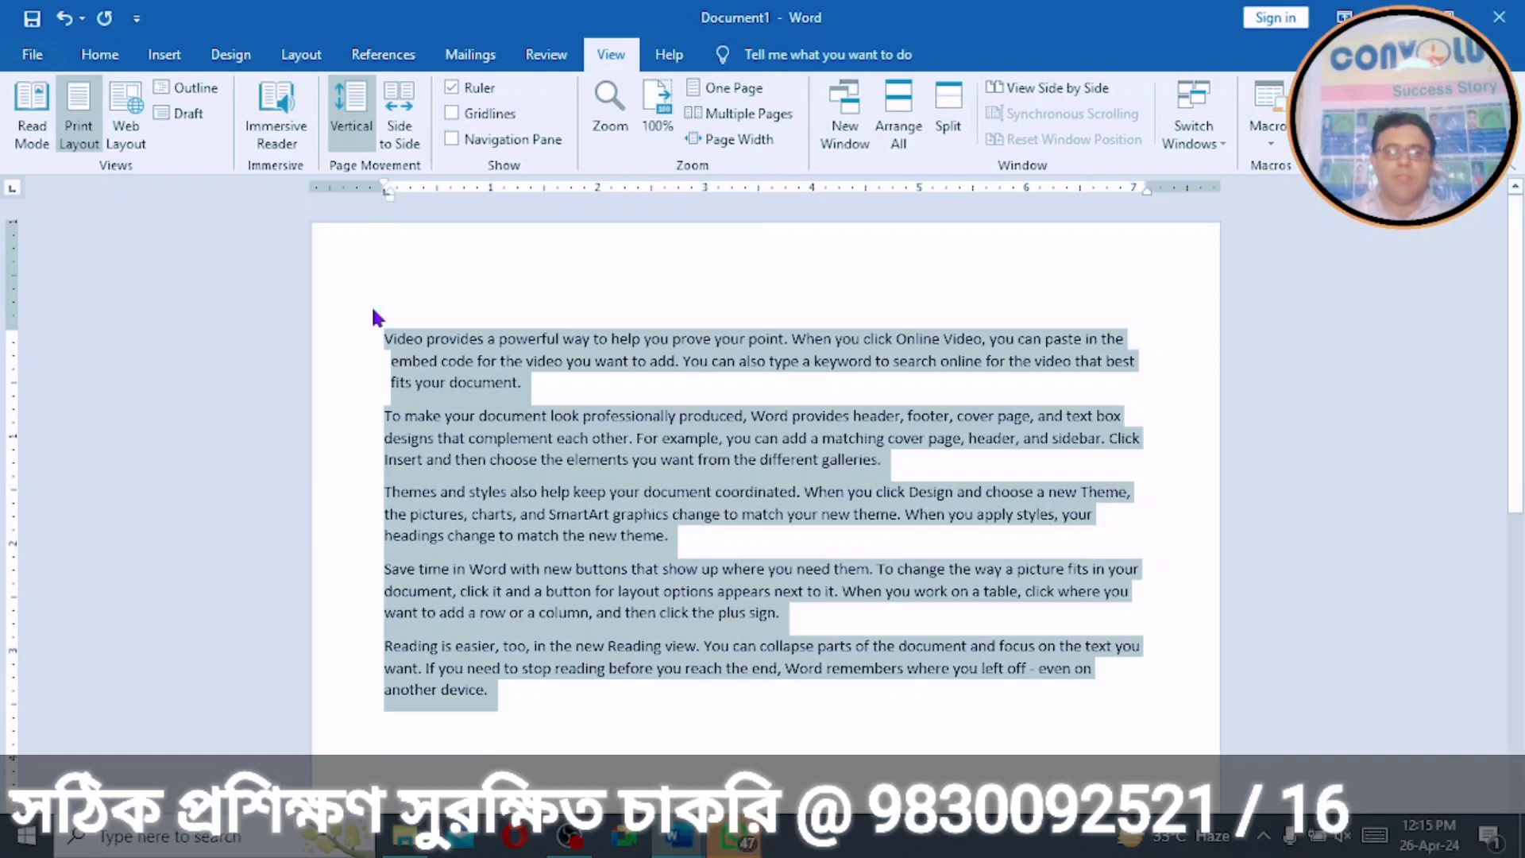
left_click_drag(389, 200, 388, 192)
left_click(351, 419)
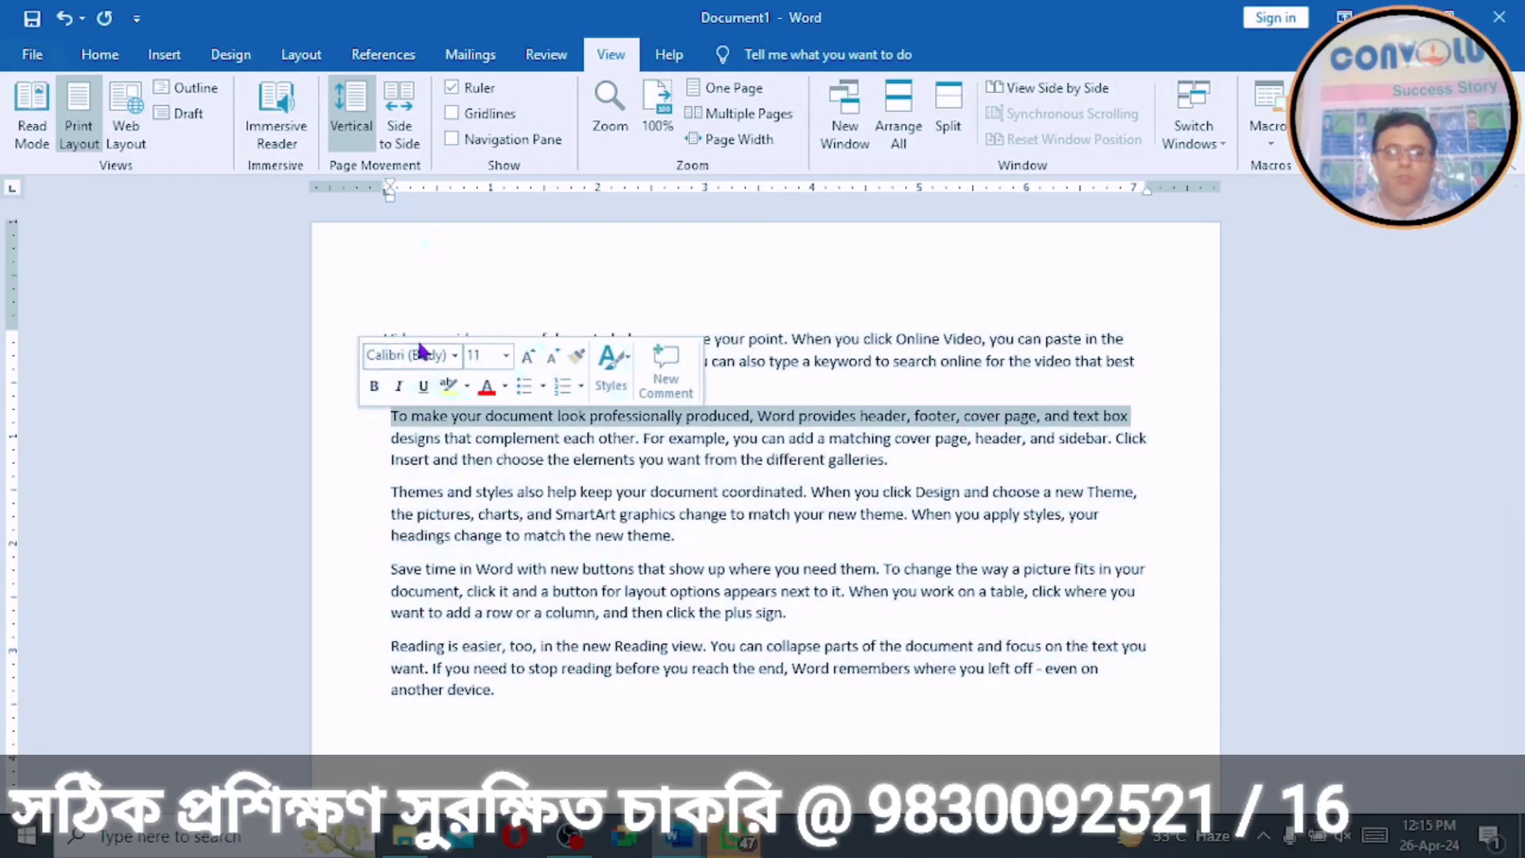
left_click(350, 537)
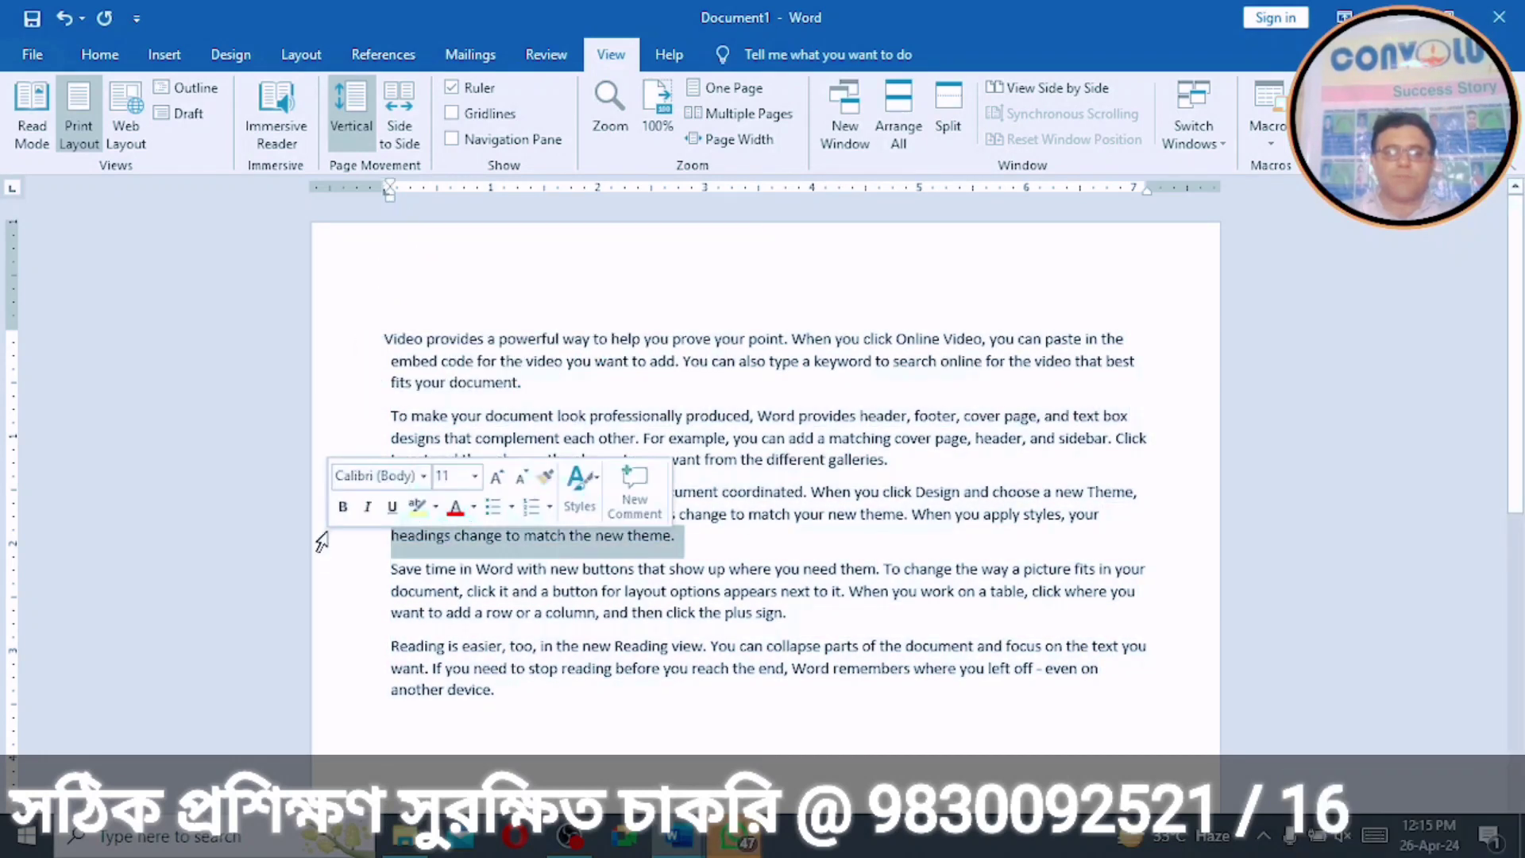
double_click(386, 334)
left_click(386, 334)
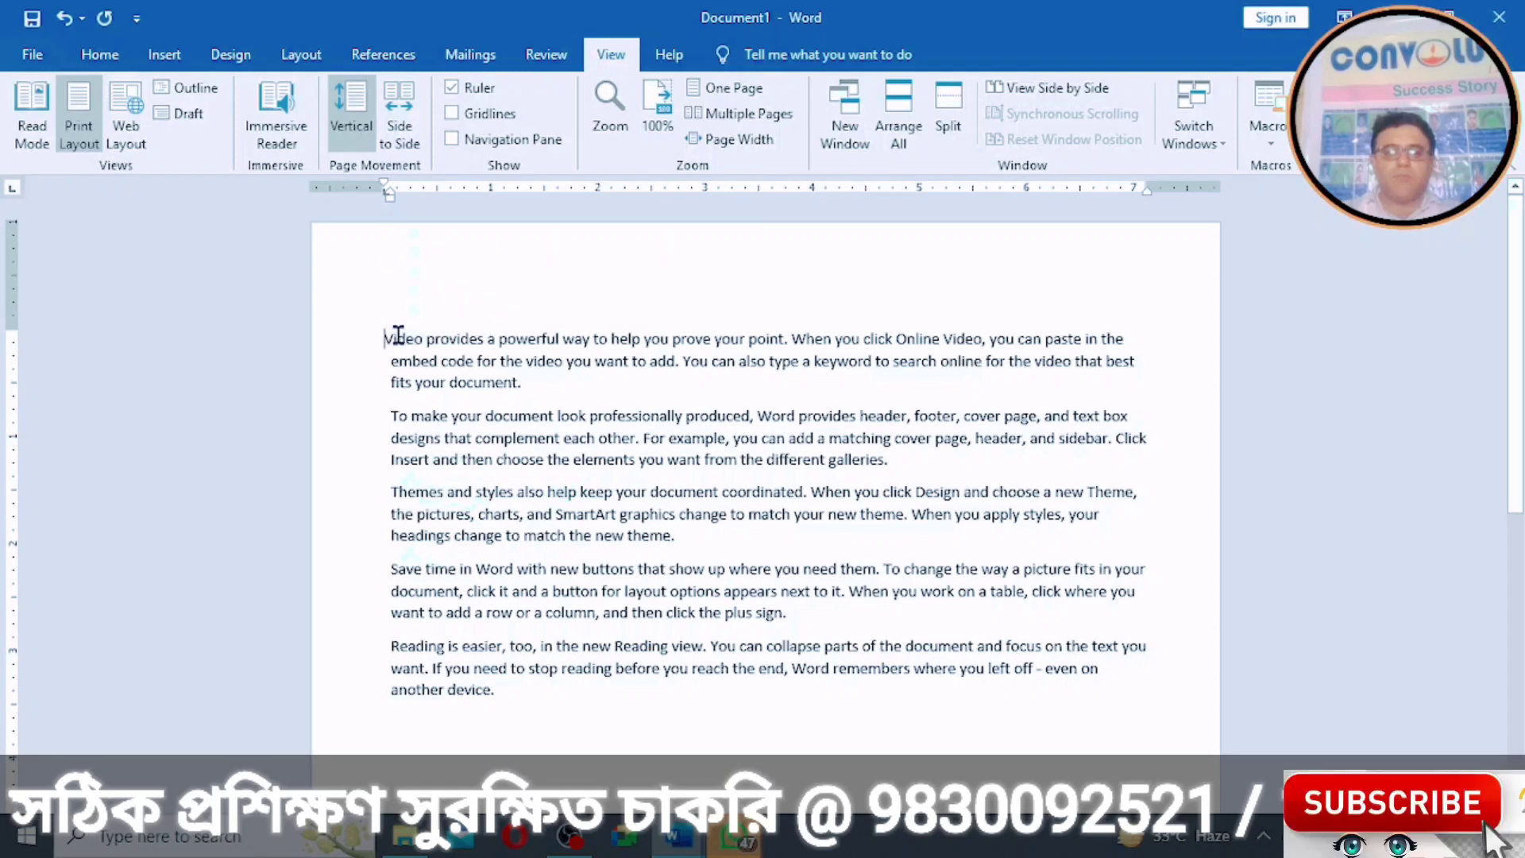
Step: Move the left page margin slightly inward for the whole text and align the hanging indent with the first lines
left_click_drag(386, 340, 516, 704)
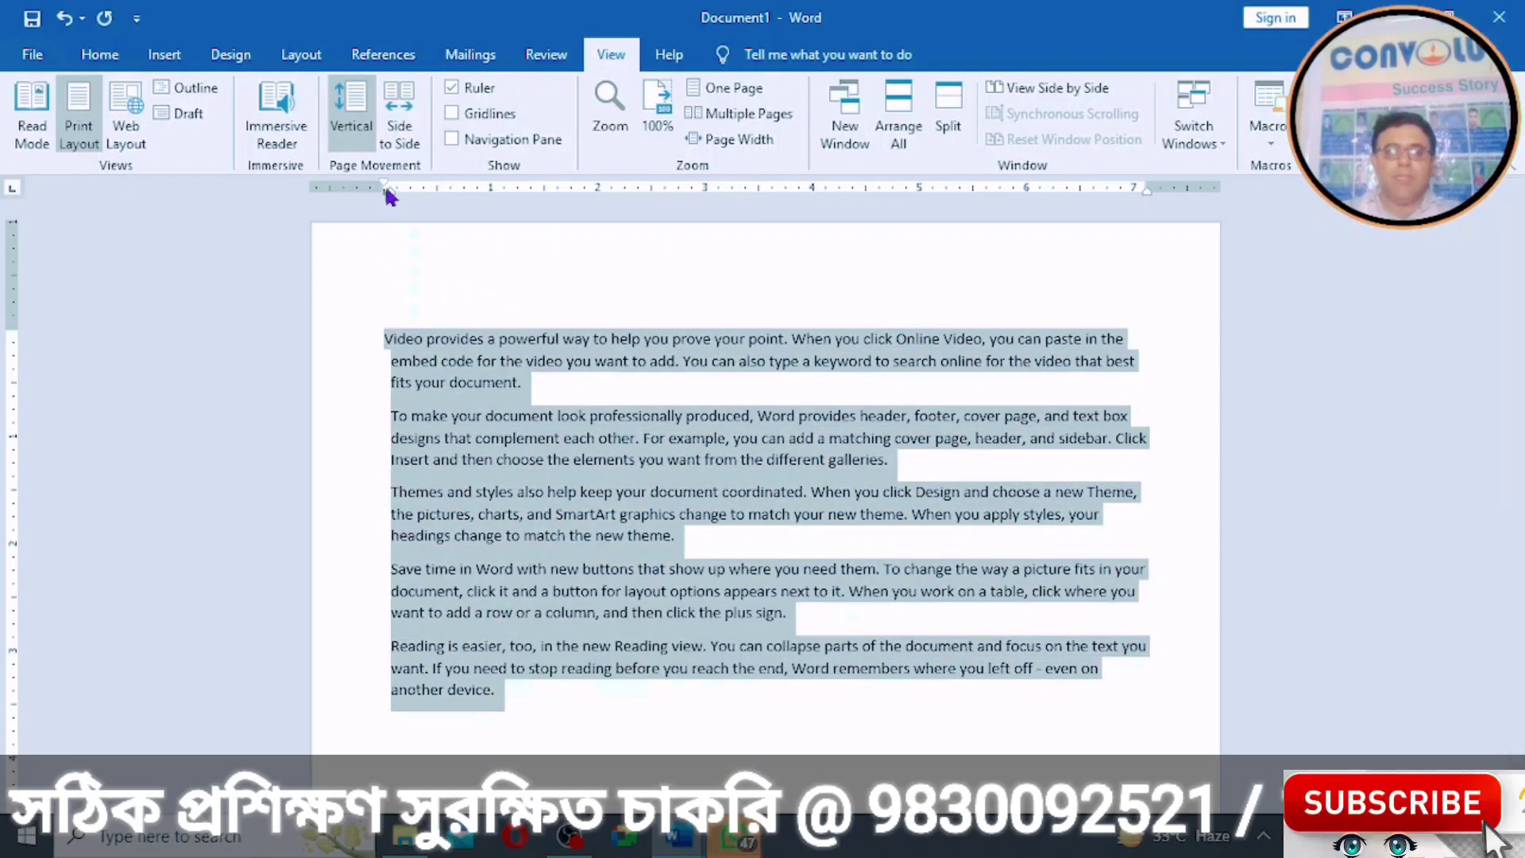
mouse_move(384, 185)
left_mouse_down()
mouse_move(607, 220)
mouse_move(650, 198)
mouse_move(507, 235)
mouse_move(406, 239)
left_mouse_up()
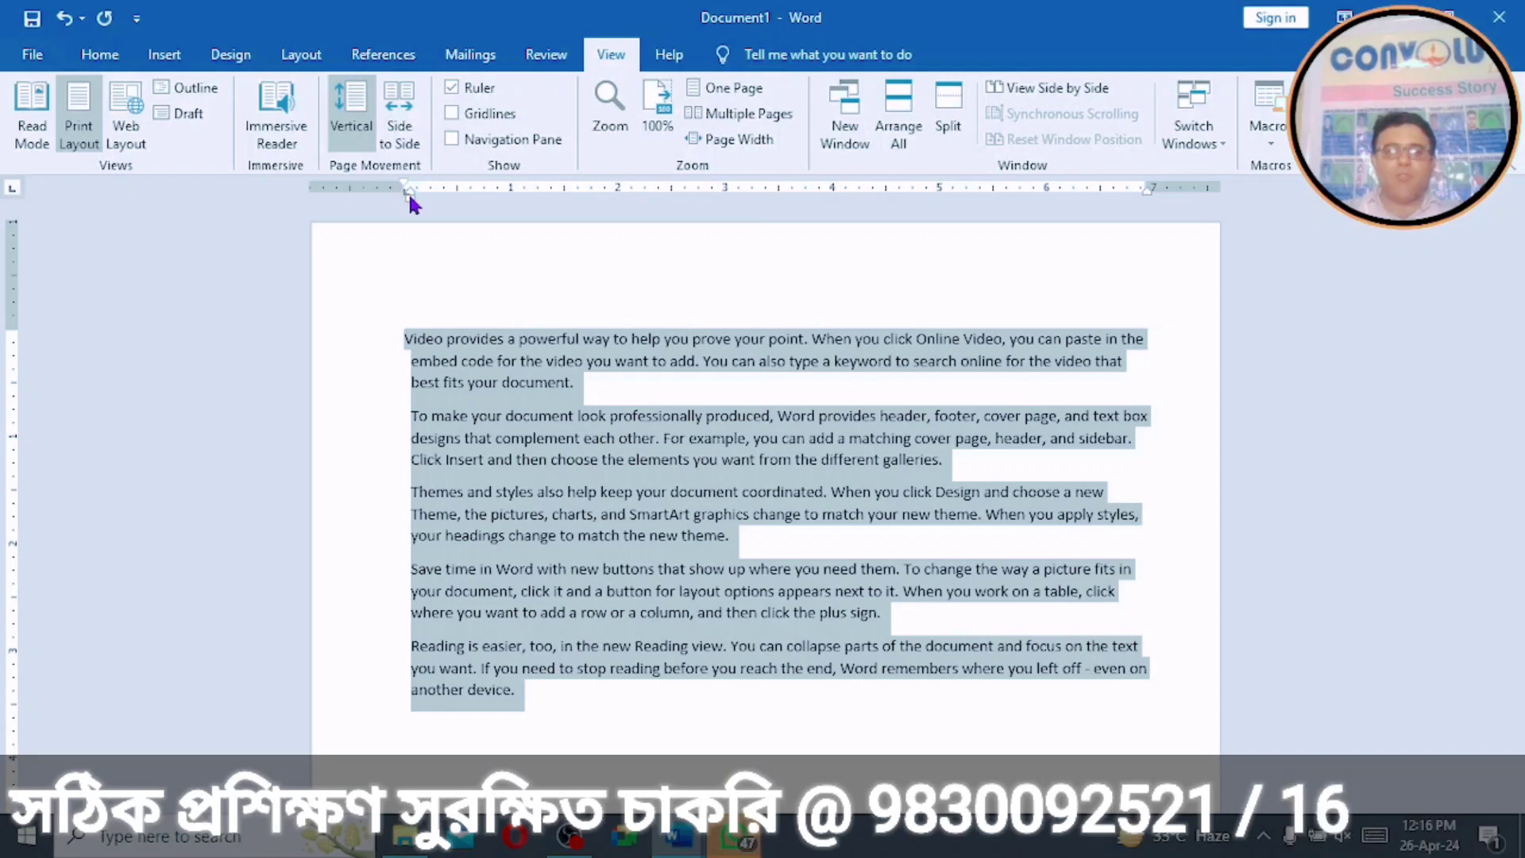
left_click(408, 193)
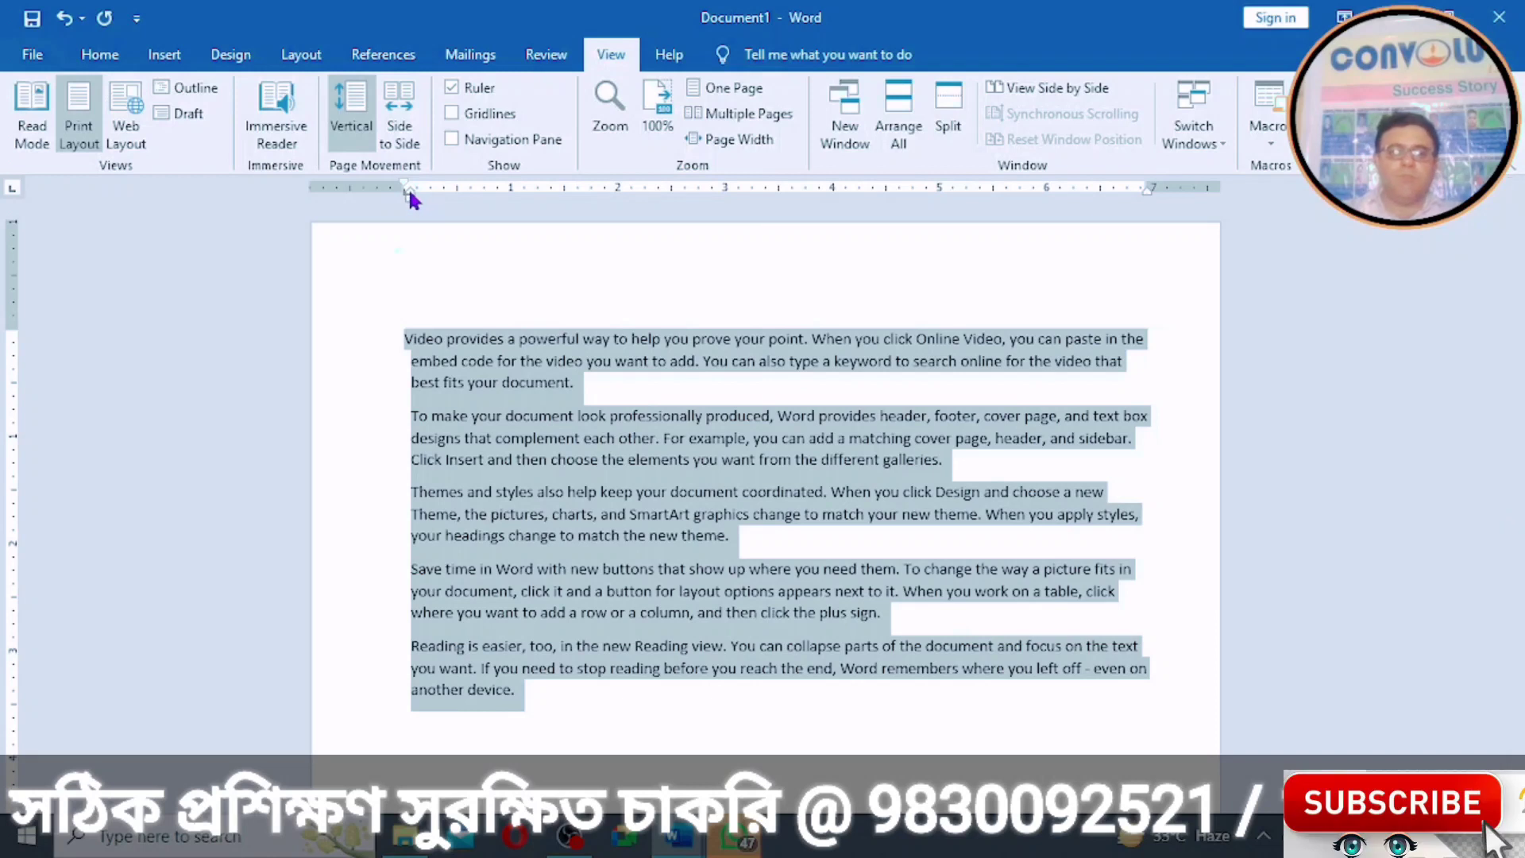
left_click_drag(409, 199, 405, 197)
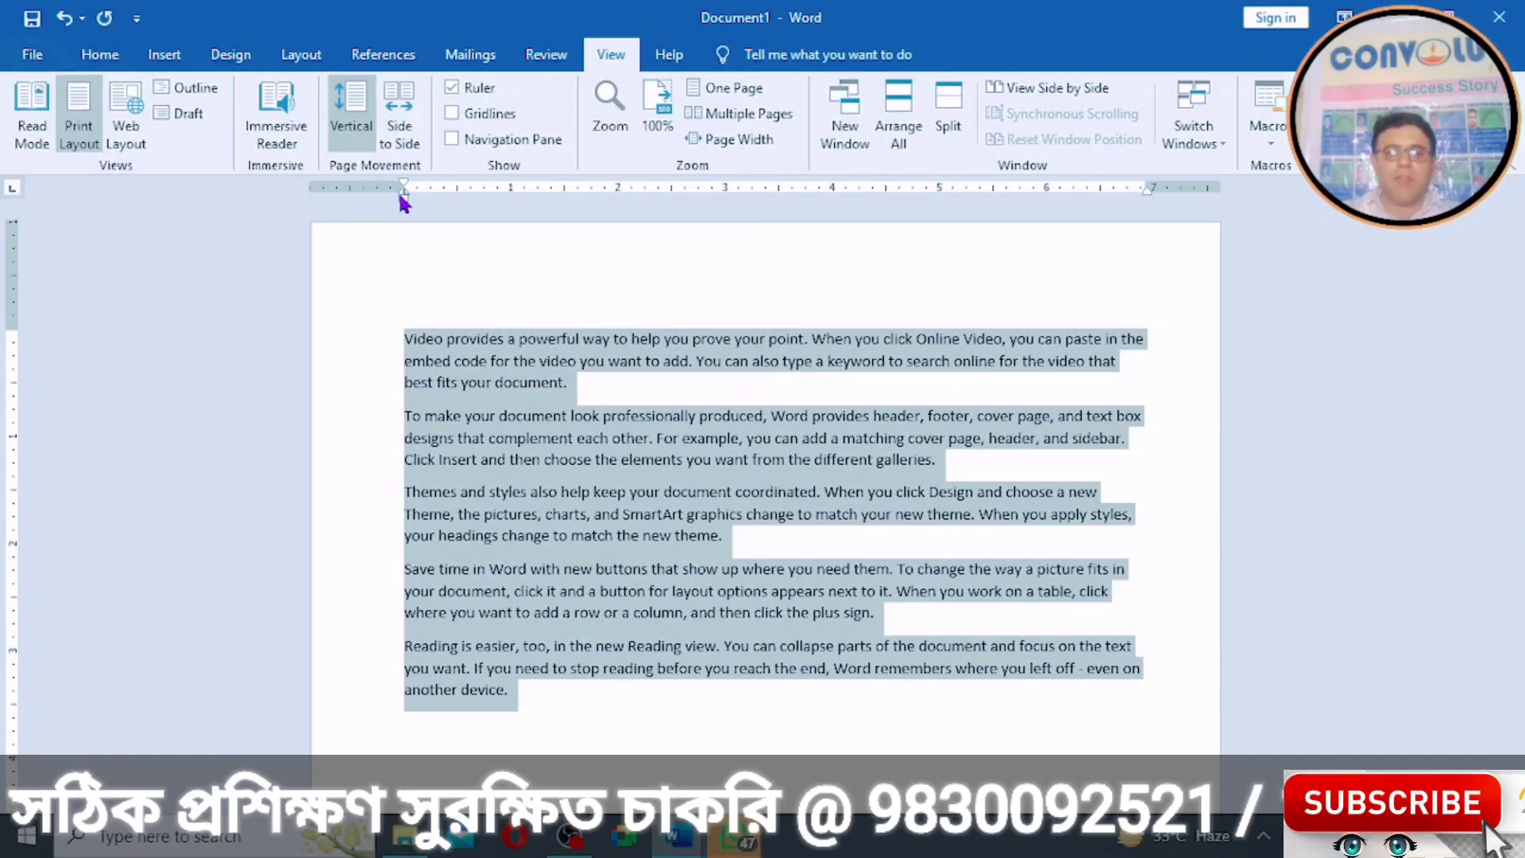
left_click(396, 234)
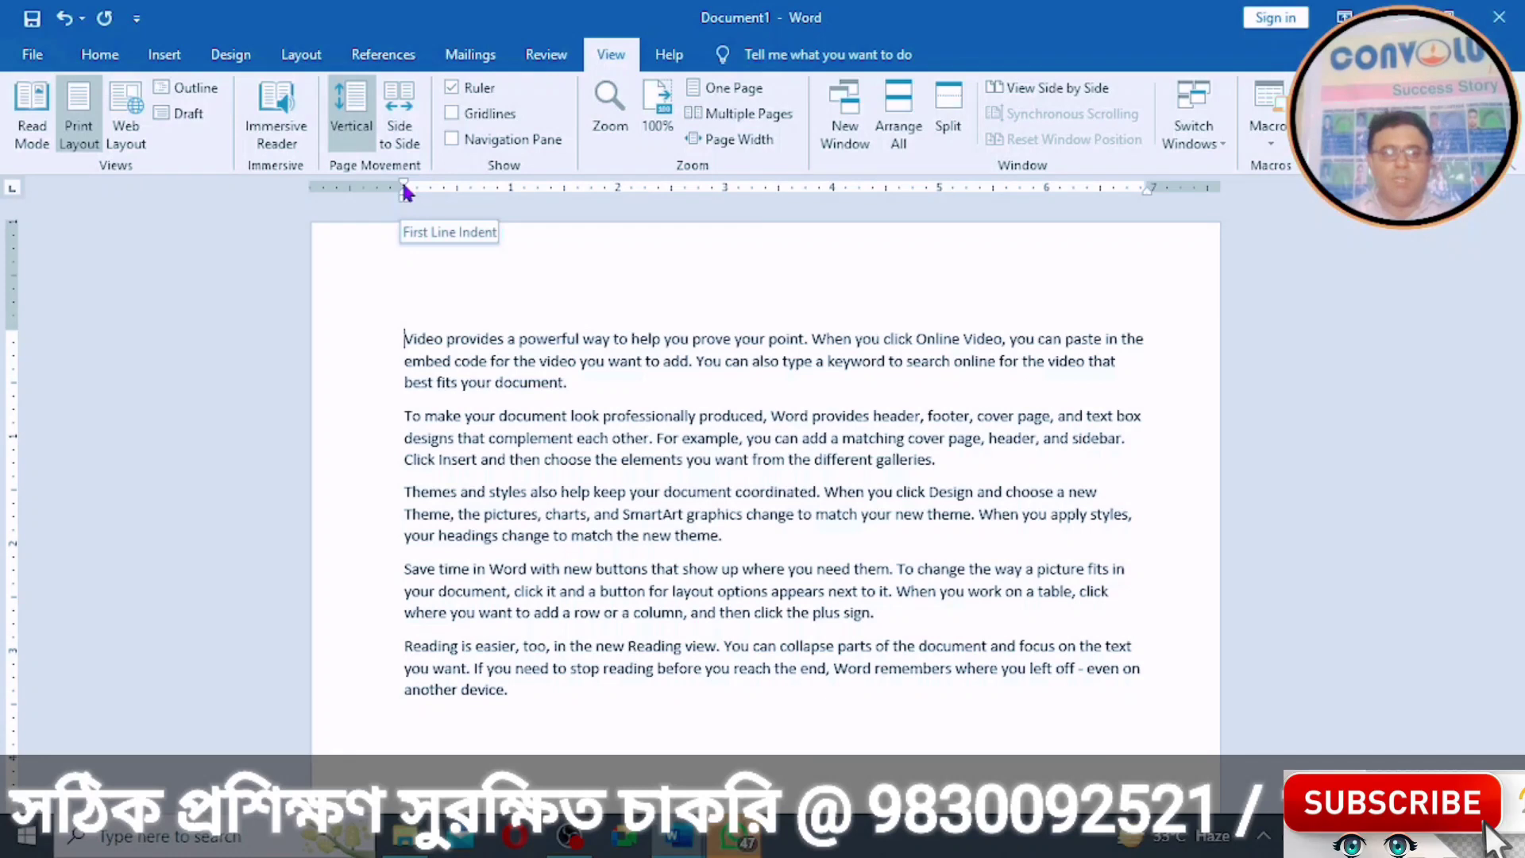
Step: Select the whole text and clear all of its tab stops in the Tabs dialog
left_click_drag(399, 332, 533, 687)
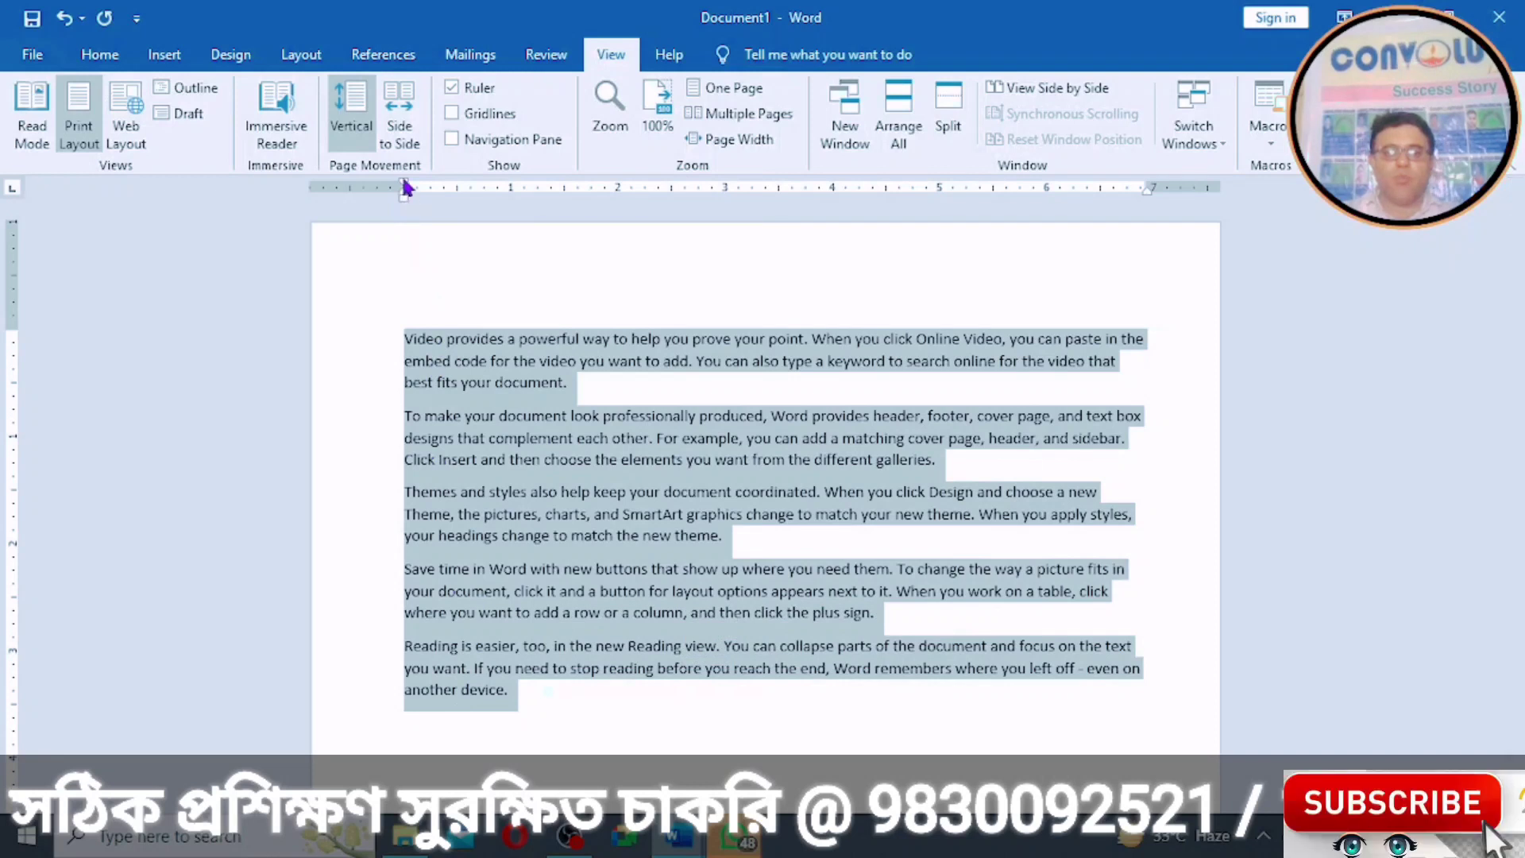
mouse_move(402, 184)
left_mouse_down()
mouse_move(432, 180)
mouse_move(474, 211)
mouse_move(540, 206)
mouse_move(405, 191)
left_mouse_up()
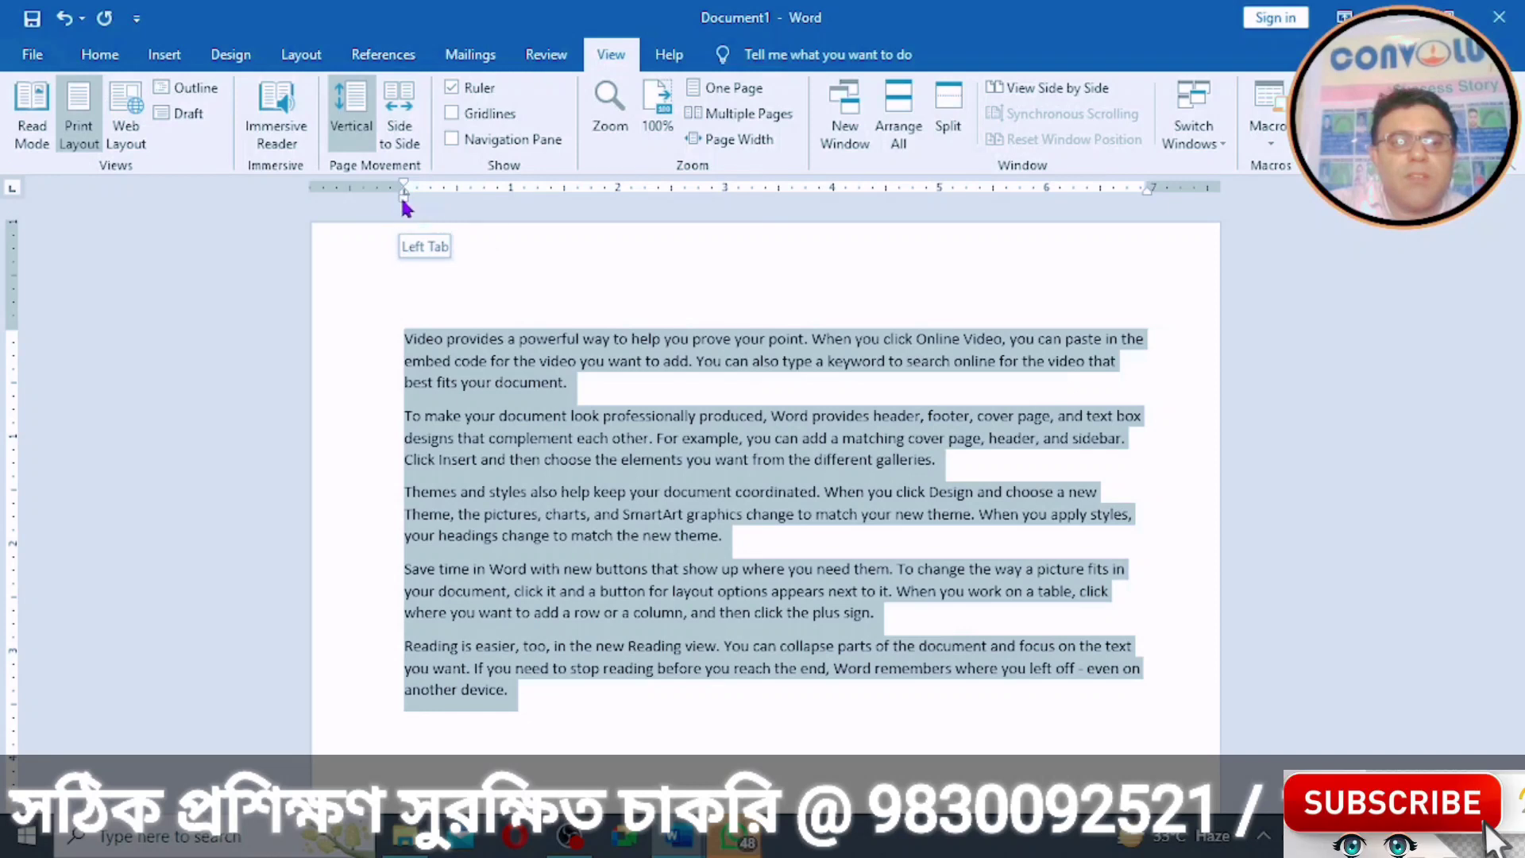
double_click(404, 197)
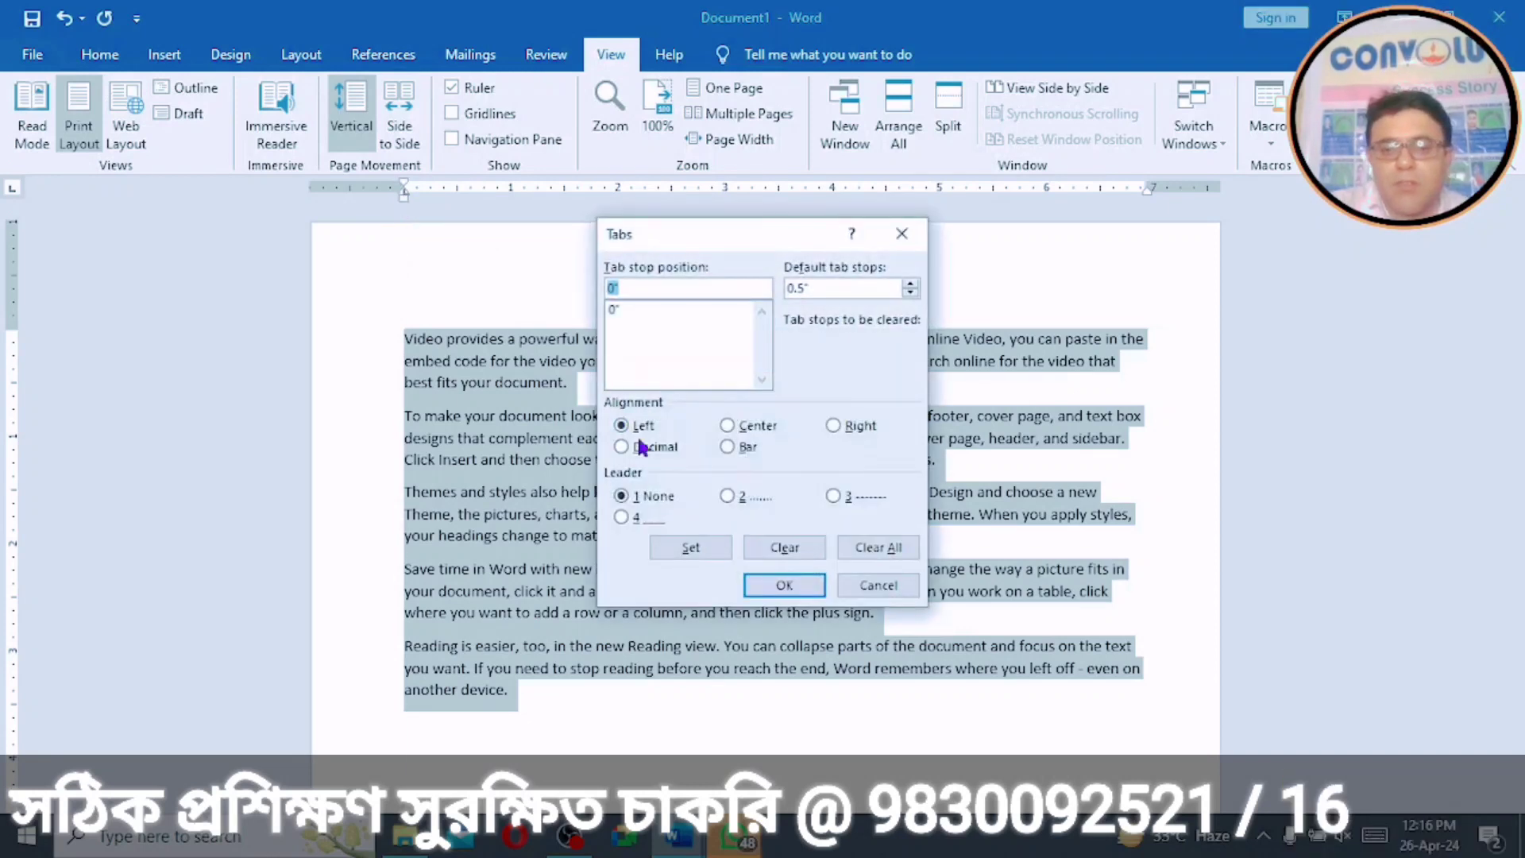
left_click(849, 545)
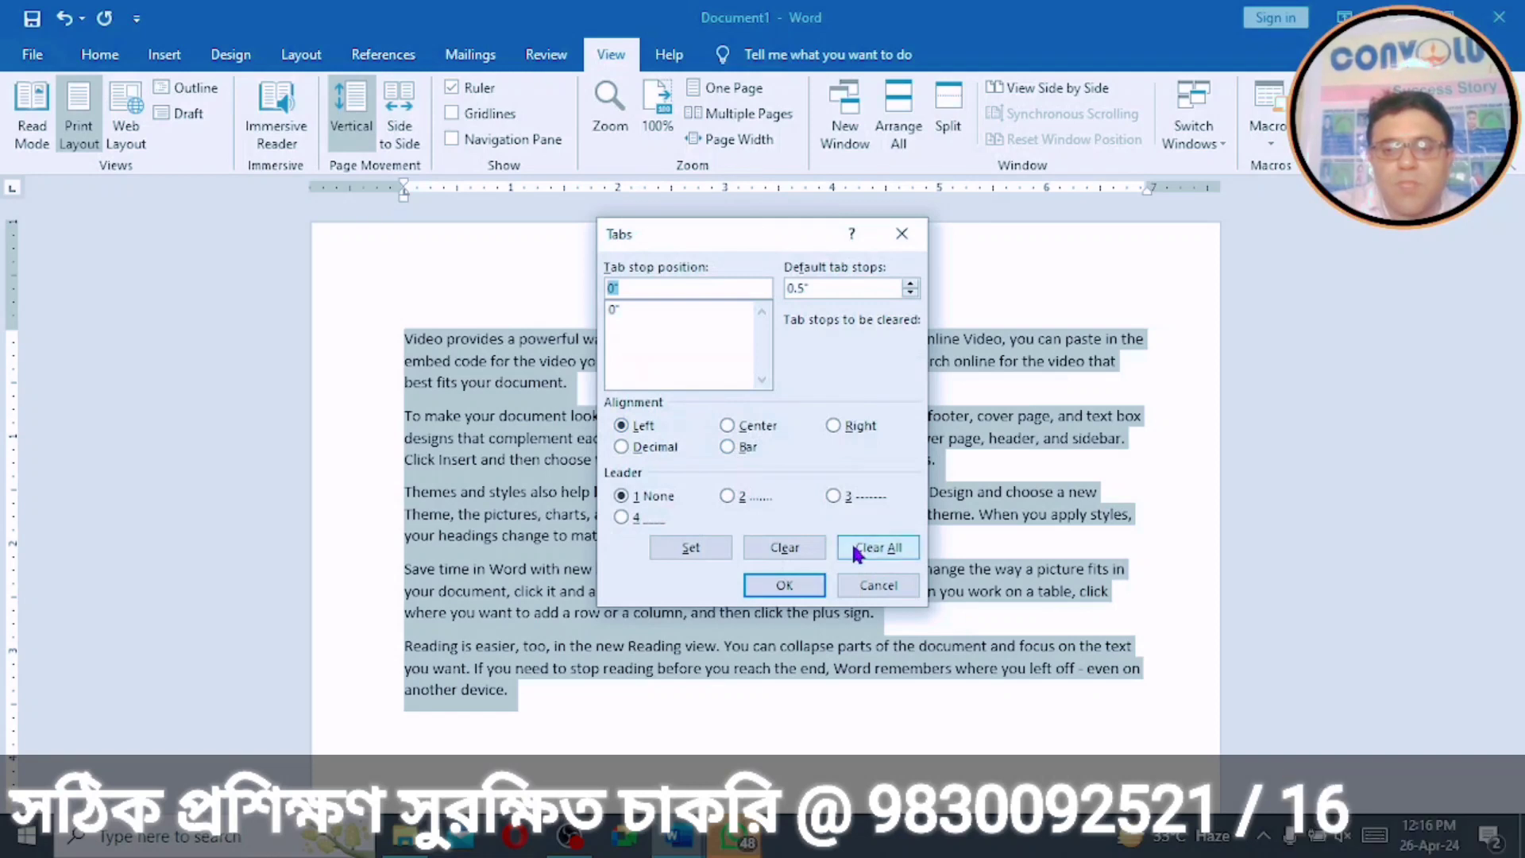
left_click(784, 585)
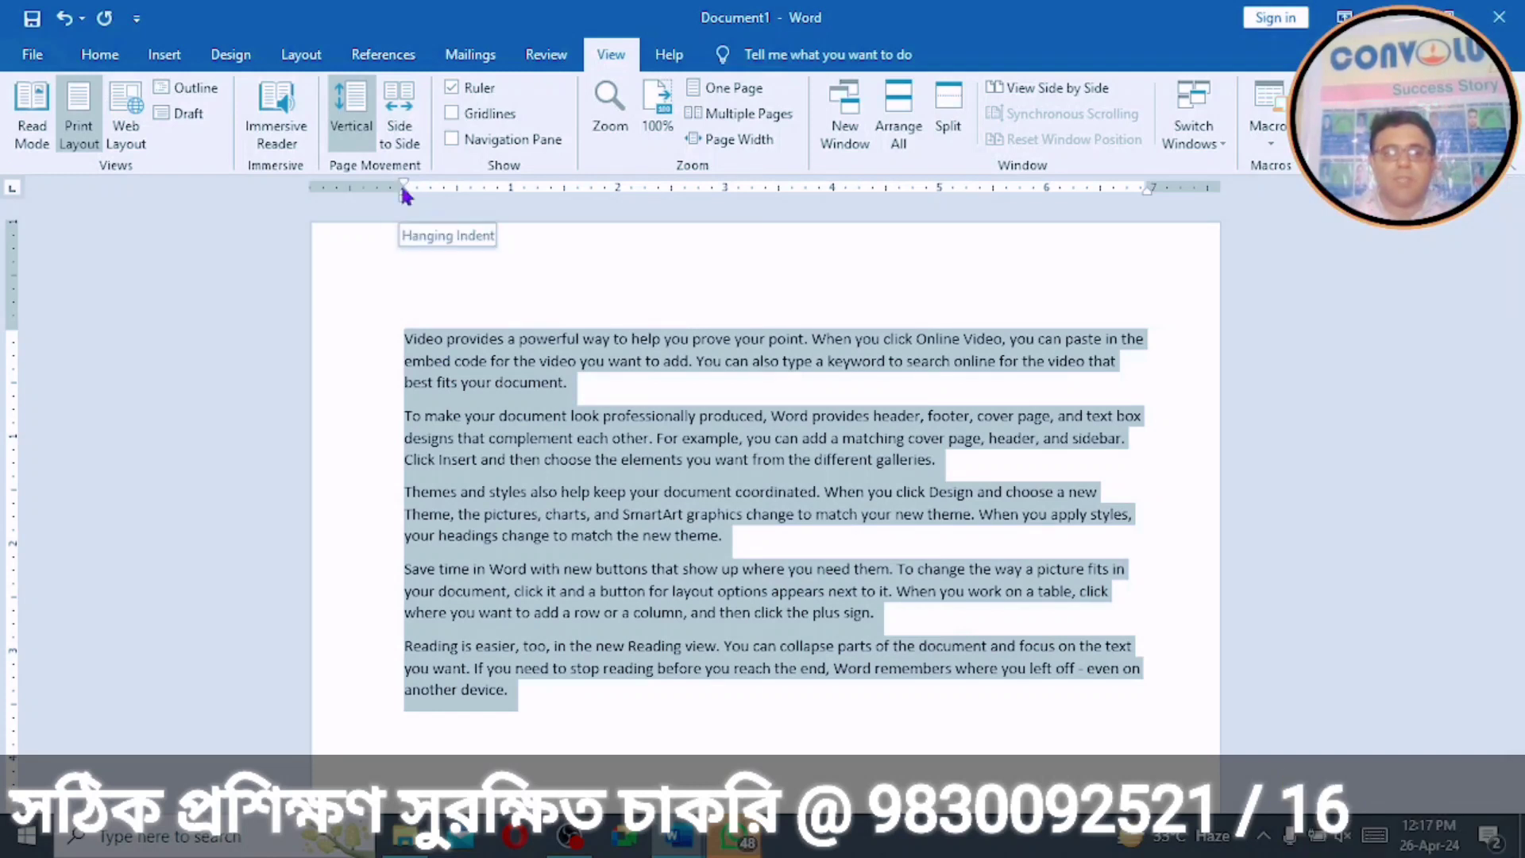
Step: Try a hanging indent of about 1 inch on all five paragraphs and undo it
mouse_move(403, 190)
left_mouse_down()
mouse_move(456, 184)
mouse_move(521, 214)
left_mouse_up()
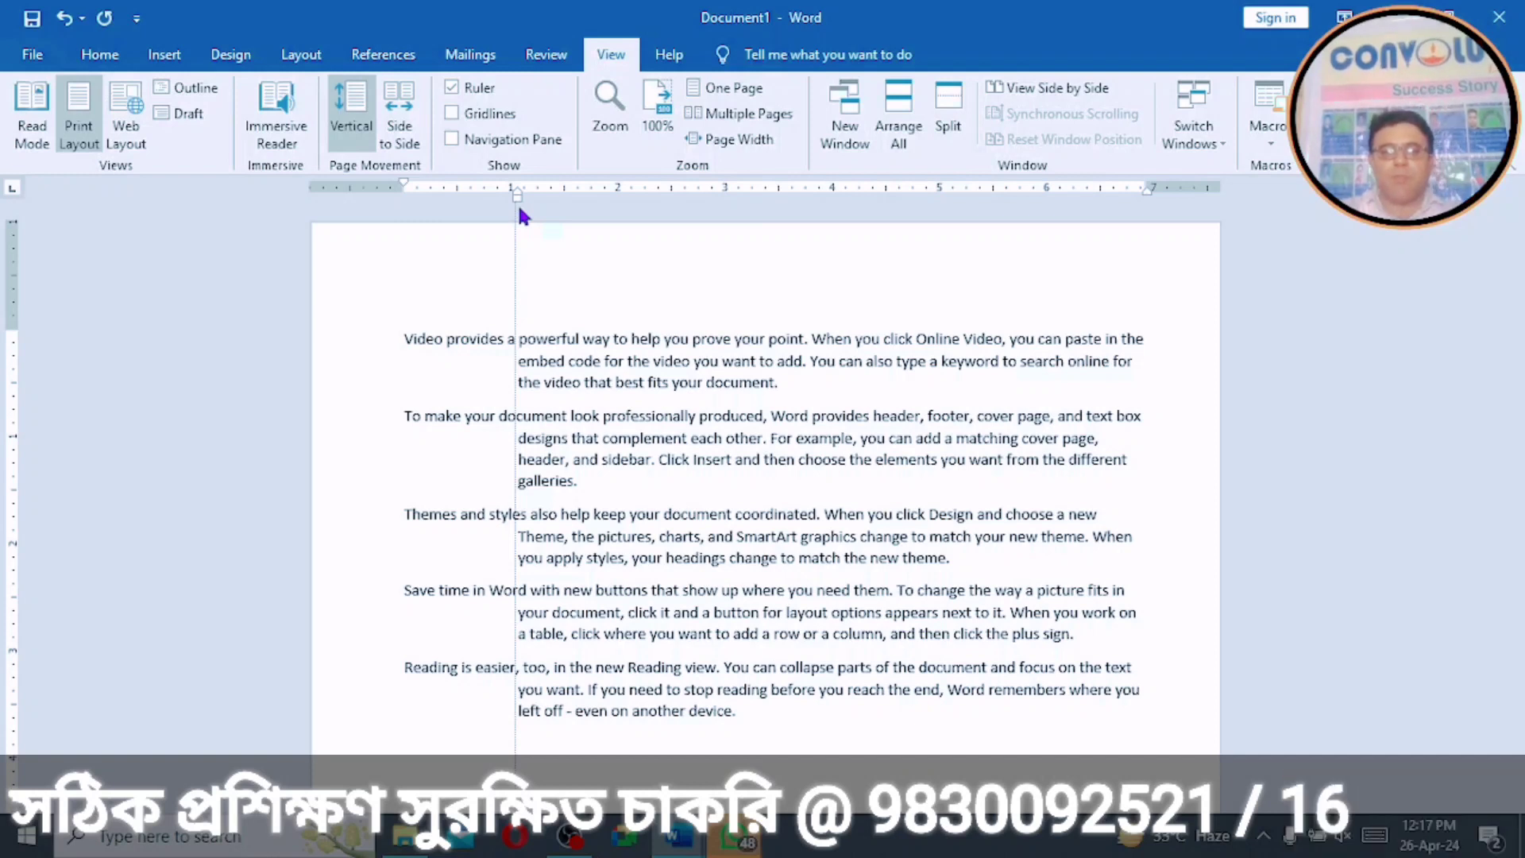
mouse_move(518, 209)
left_mouse_down()
mouse_move(596, 213)
mouse_move(401, 199)
left_mouse_up()
key("ctrl+a")
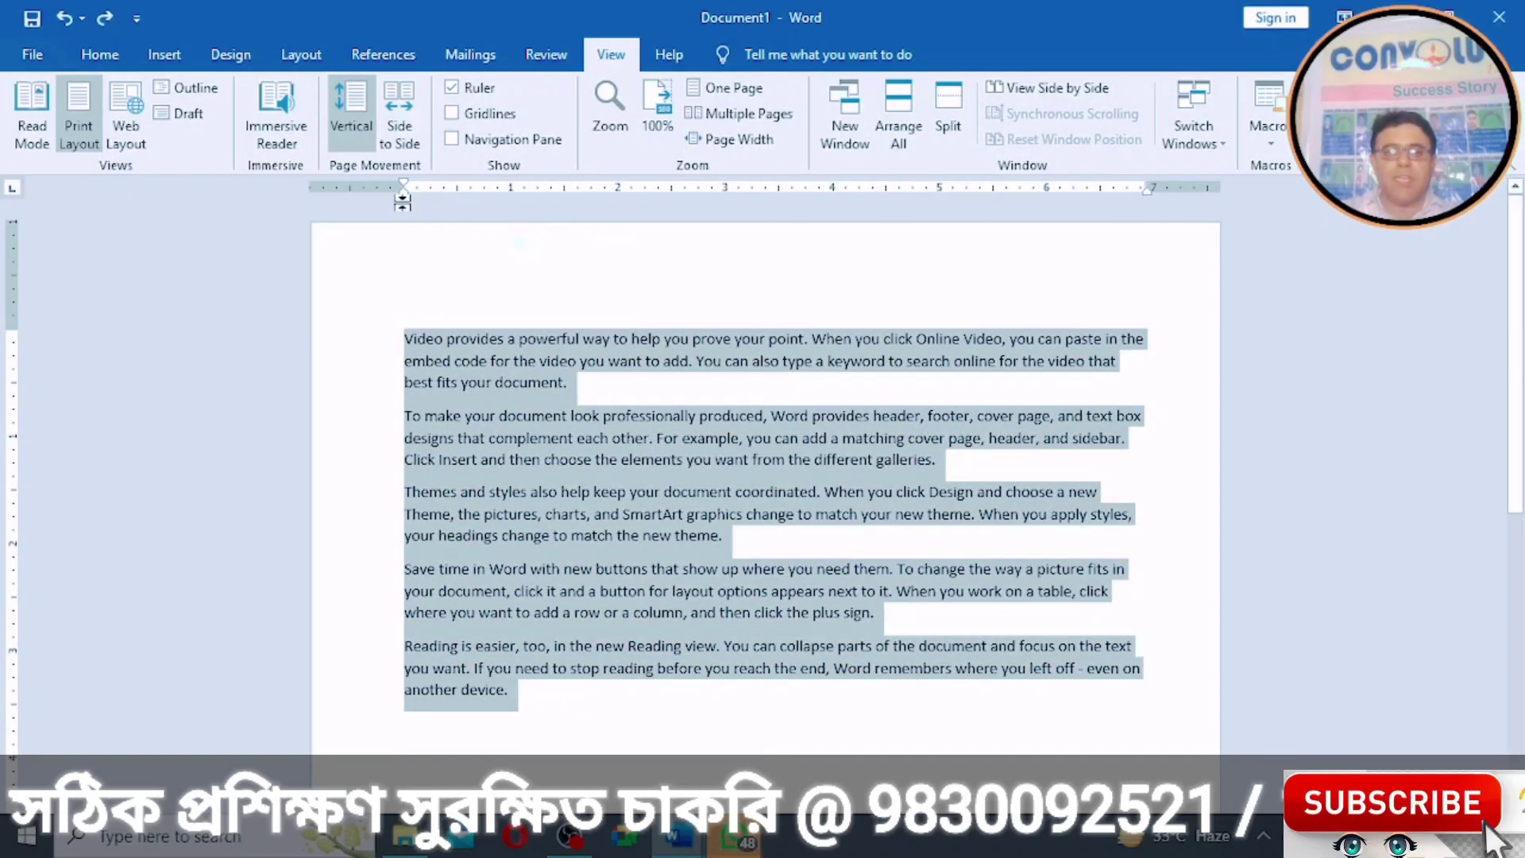
Step: Select the whole text and move the left page margin inward so the text area is about 6.9 inches wide
left_click(377, 274)
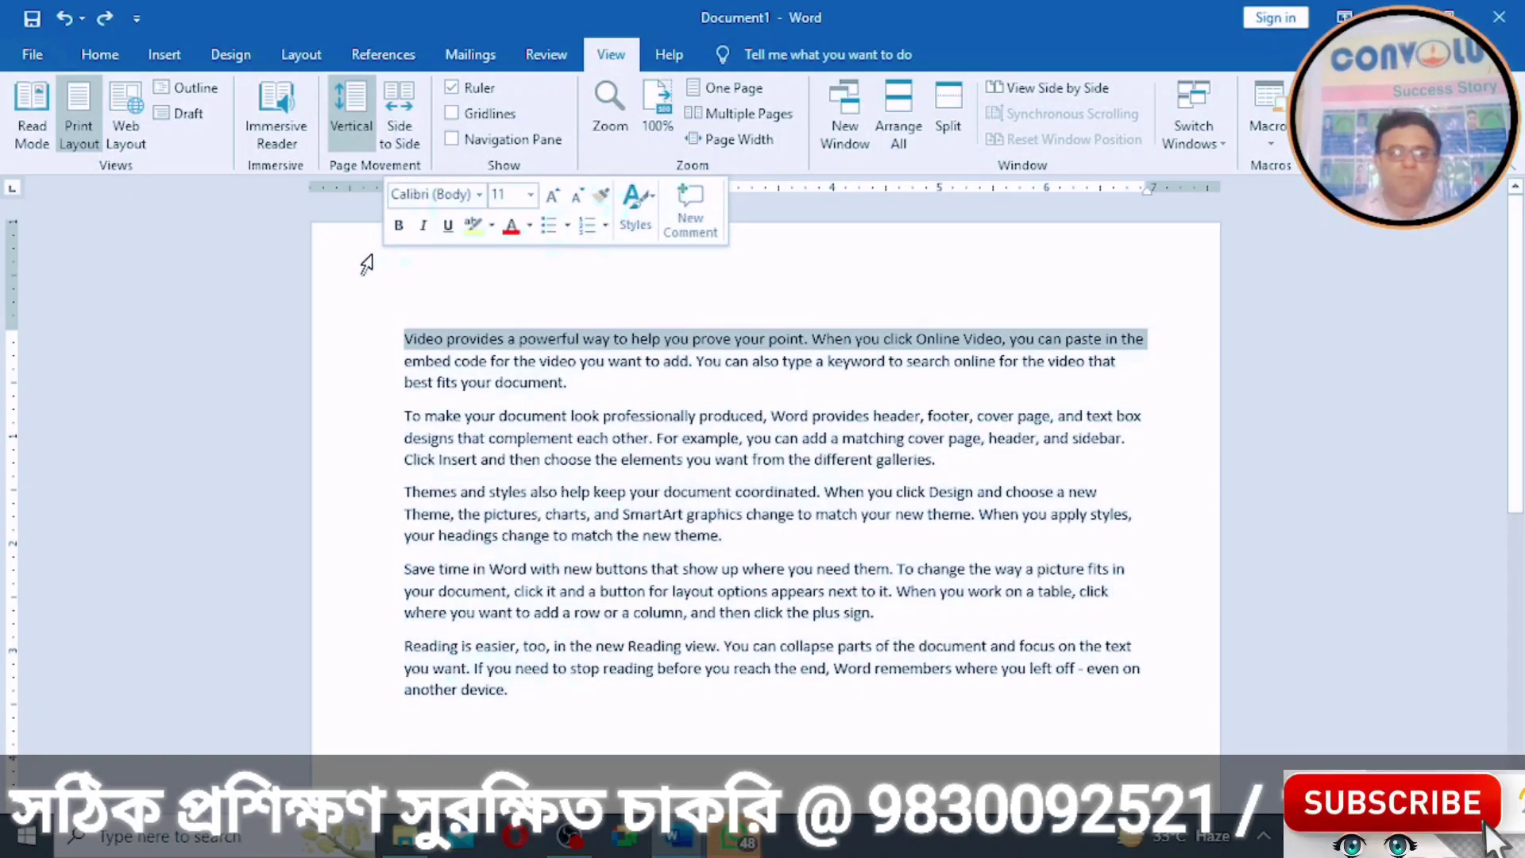
left_click(408, 341)
left_click_drag(402, 393, 541, 688)
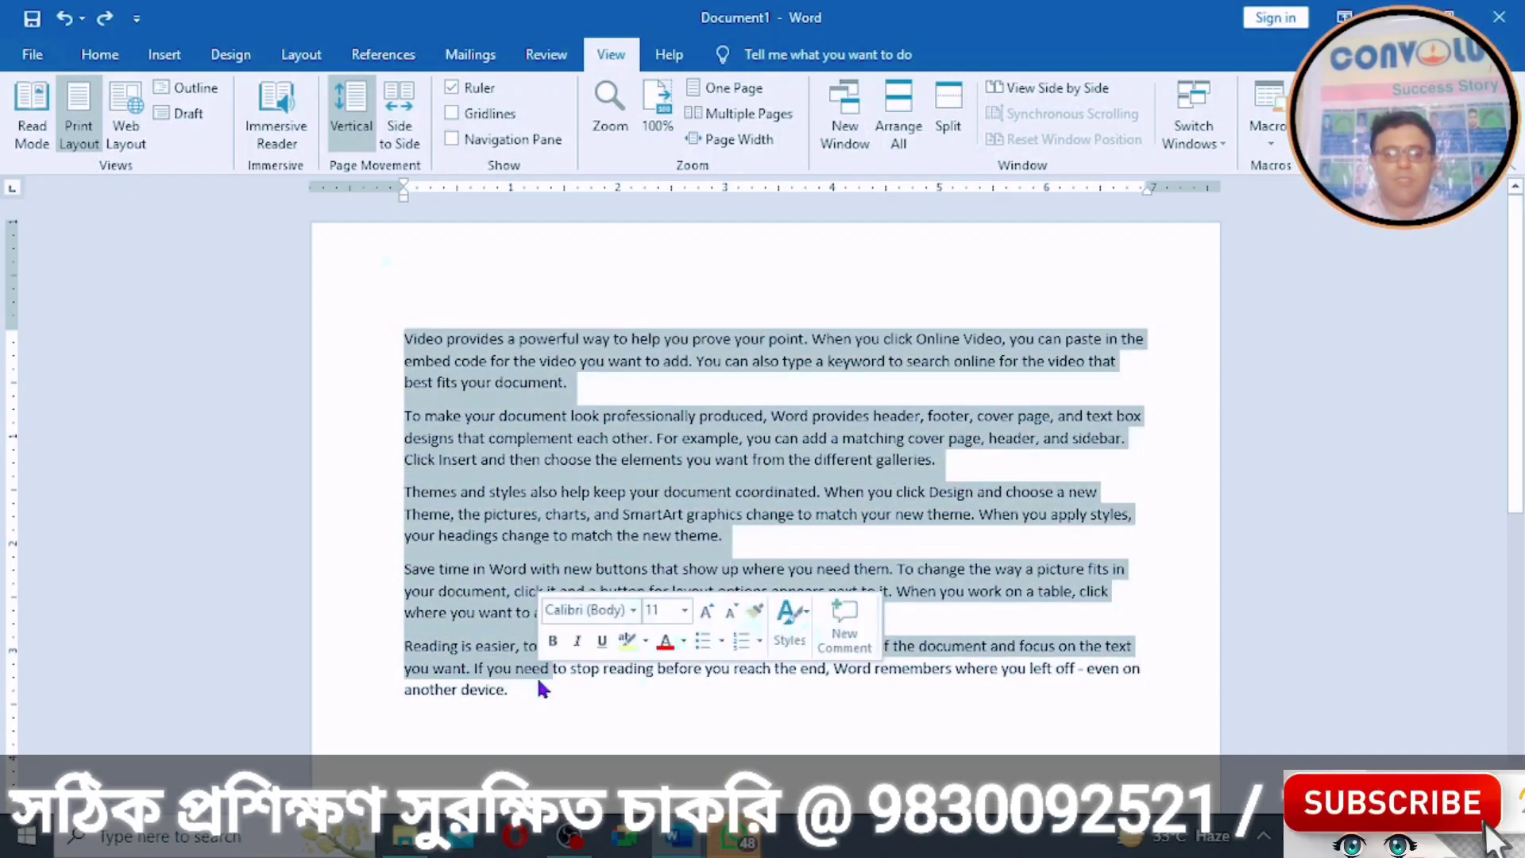
left_click(320, 418)
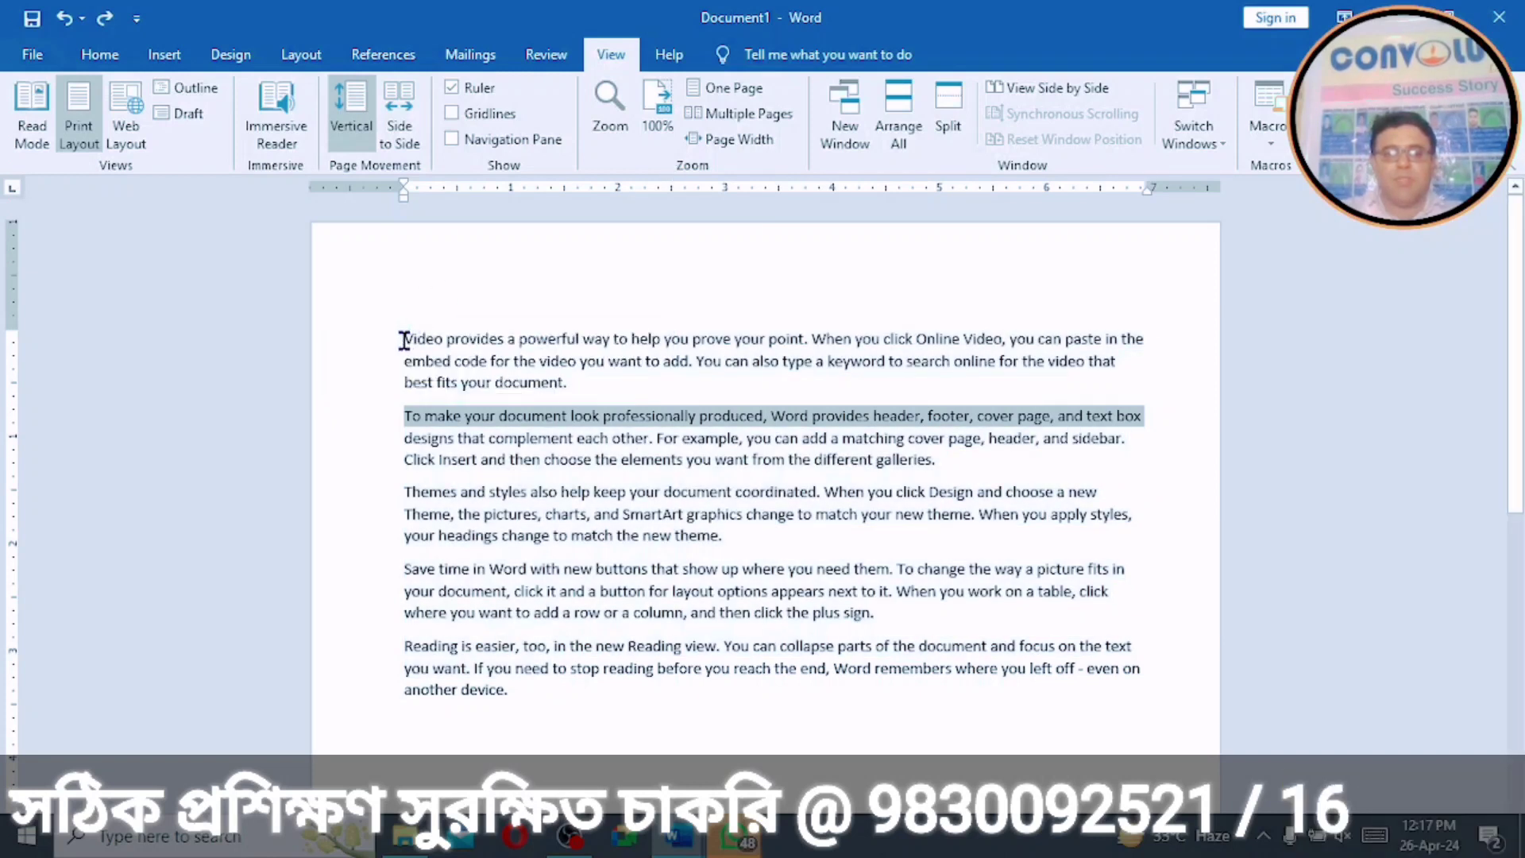
left_click_drag(400, 340, 520, 695)
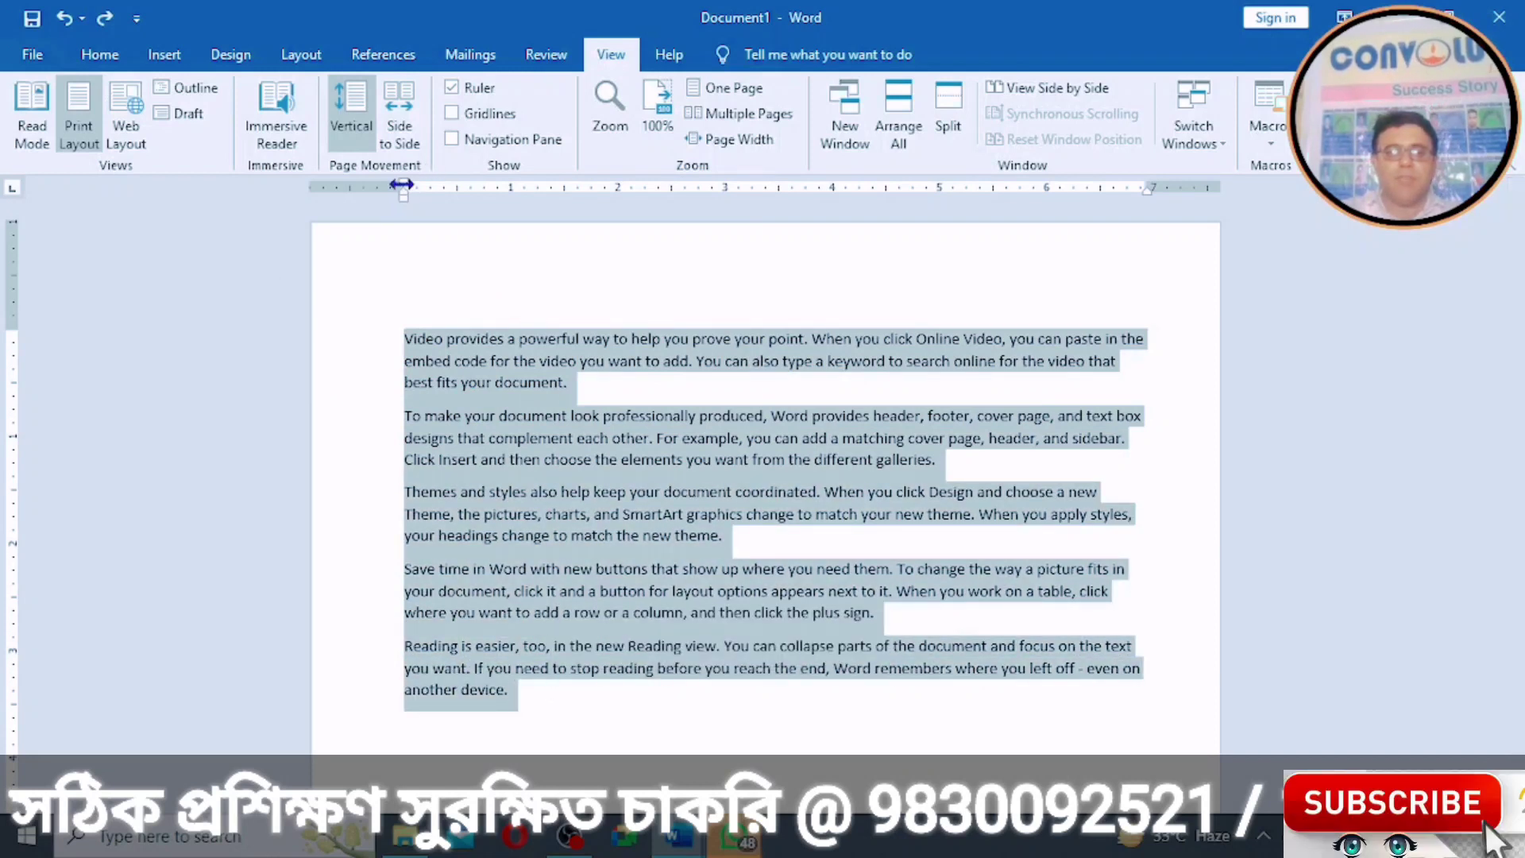
mouse_move(401, 185)
left_mouse_down()
mouse_move(584, 190)
mouse_move(408, 201)
left_mouse_up()
key("ctrl+a")
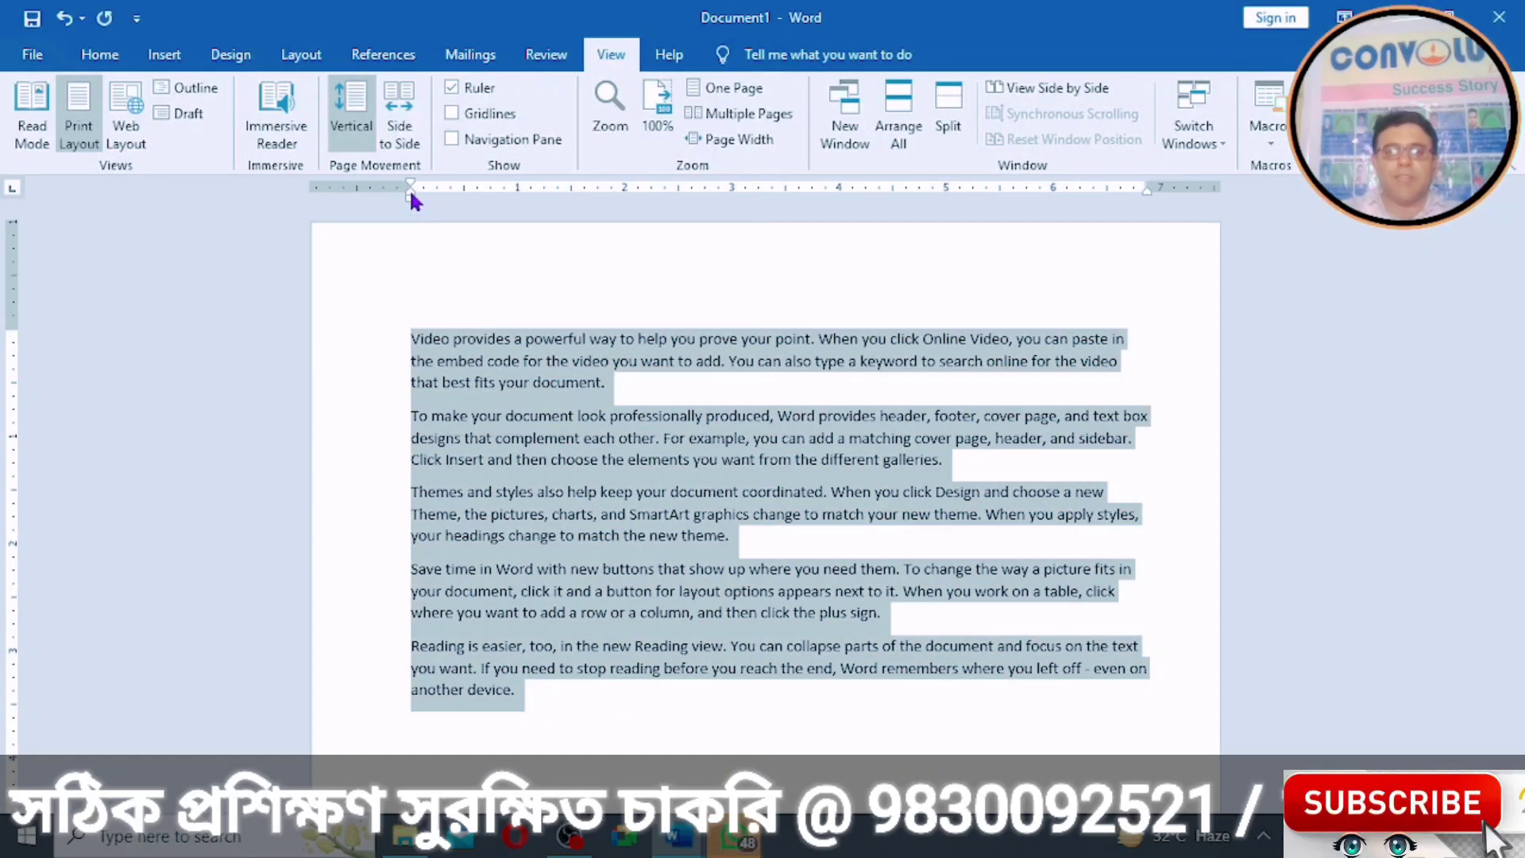
left_click(474, 260)
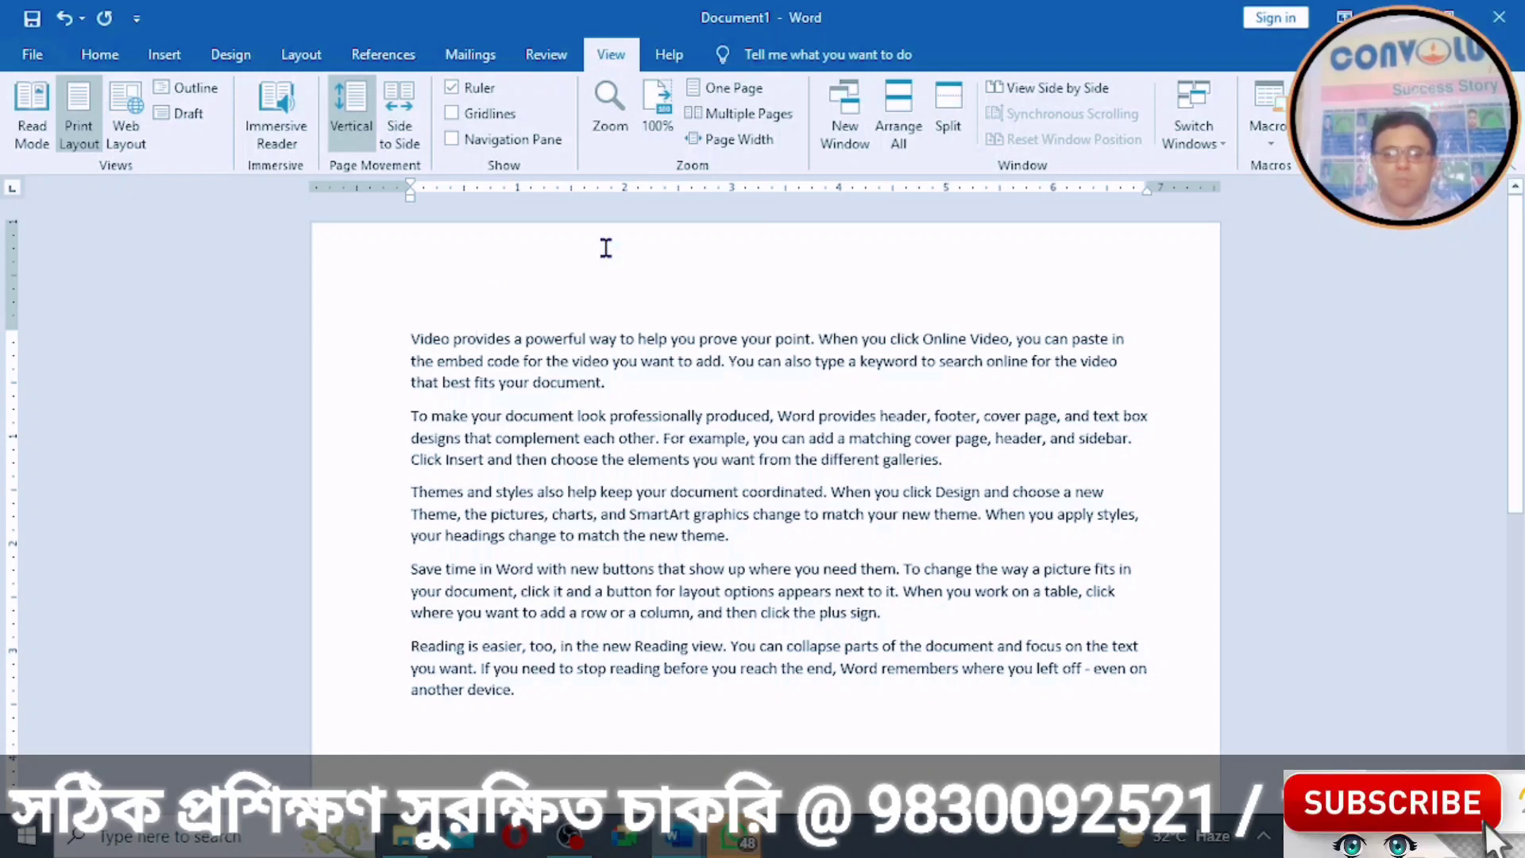
Step: Switch to the ms office syllabus document, review the topic on indents and their types, and return to Document1
mouse_move(674, 838)
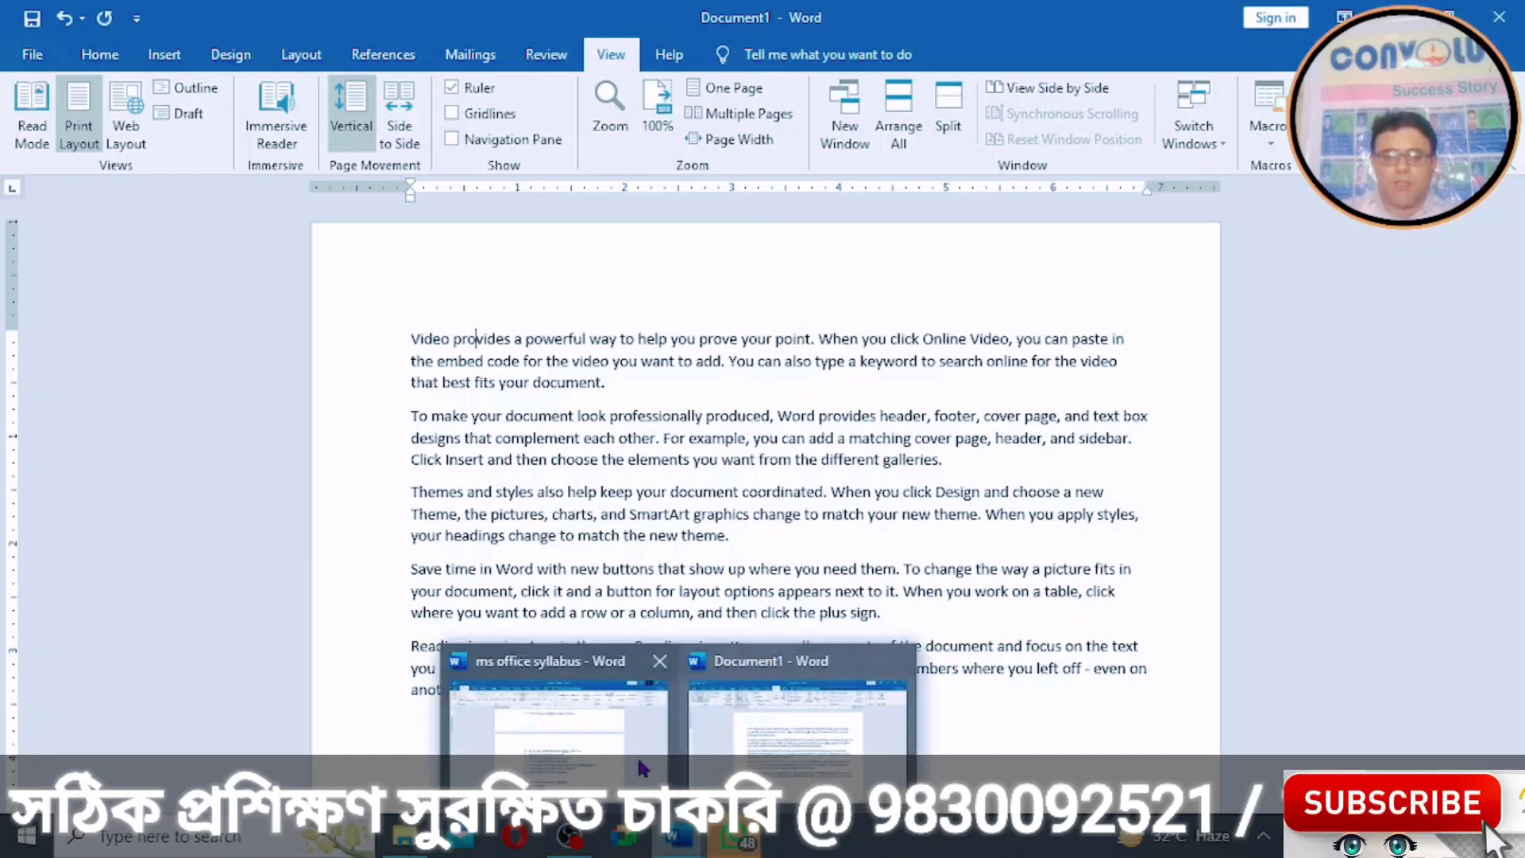
left_click(572, 739)
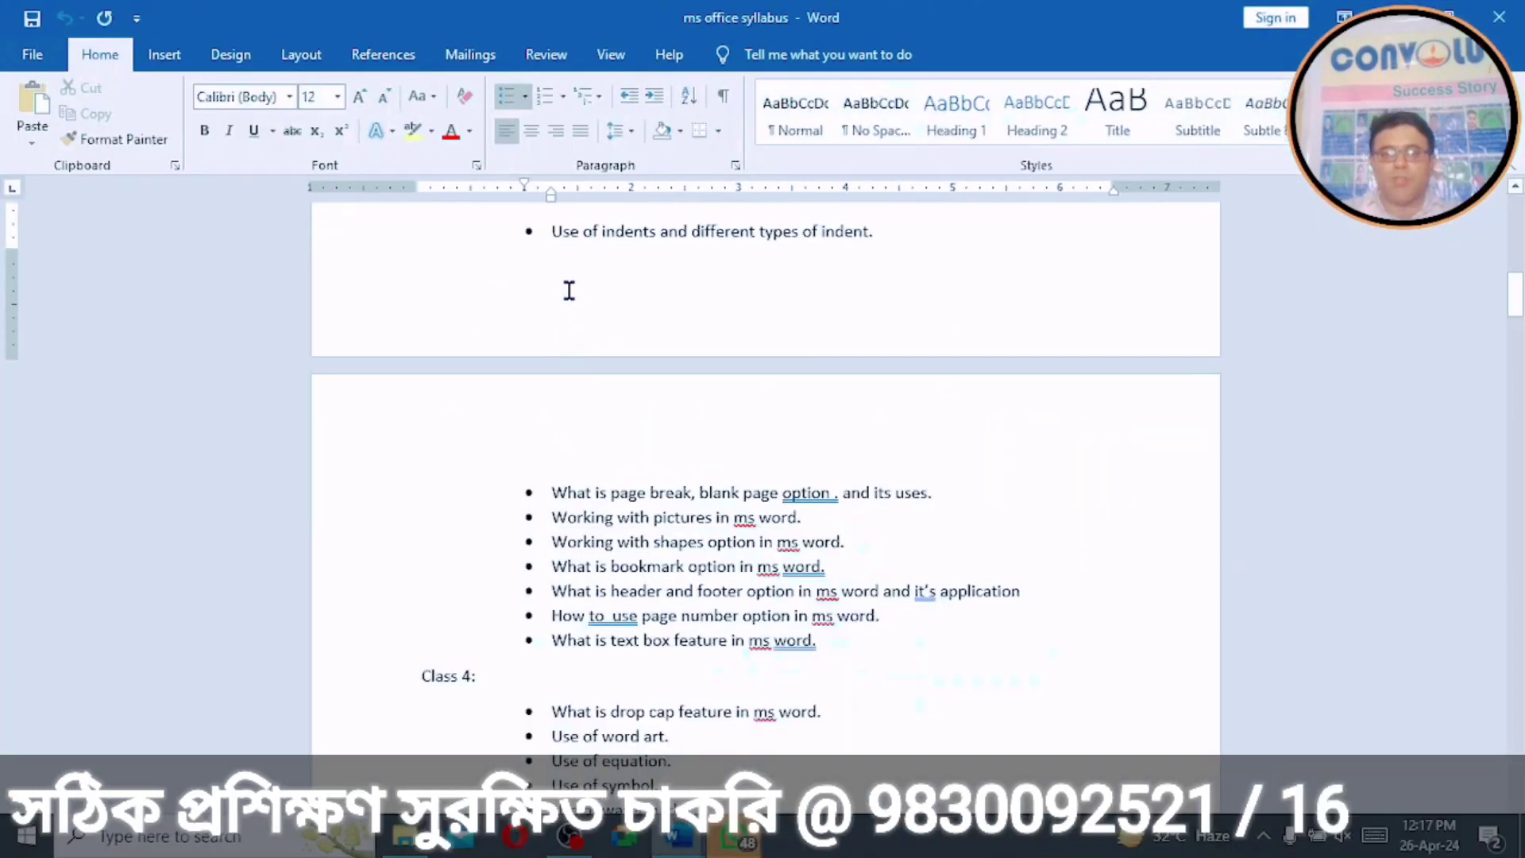
left_click_drag(544, 230, 895, 228)
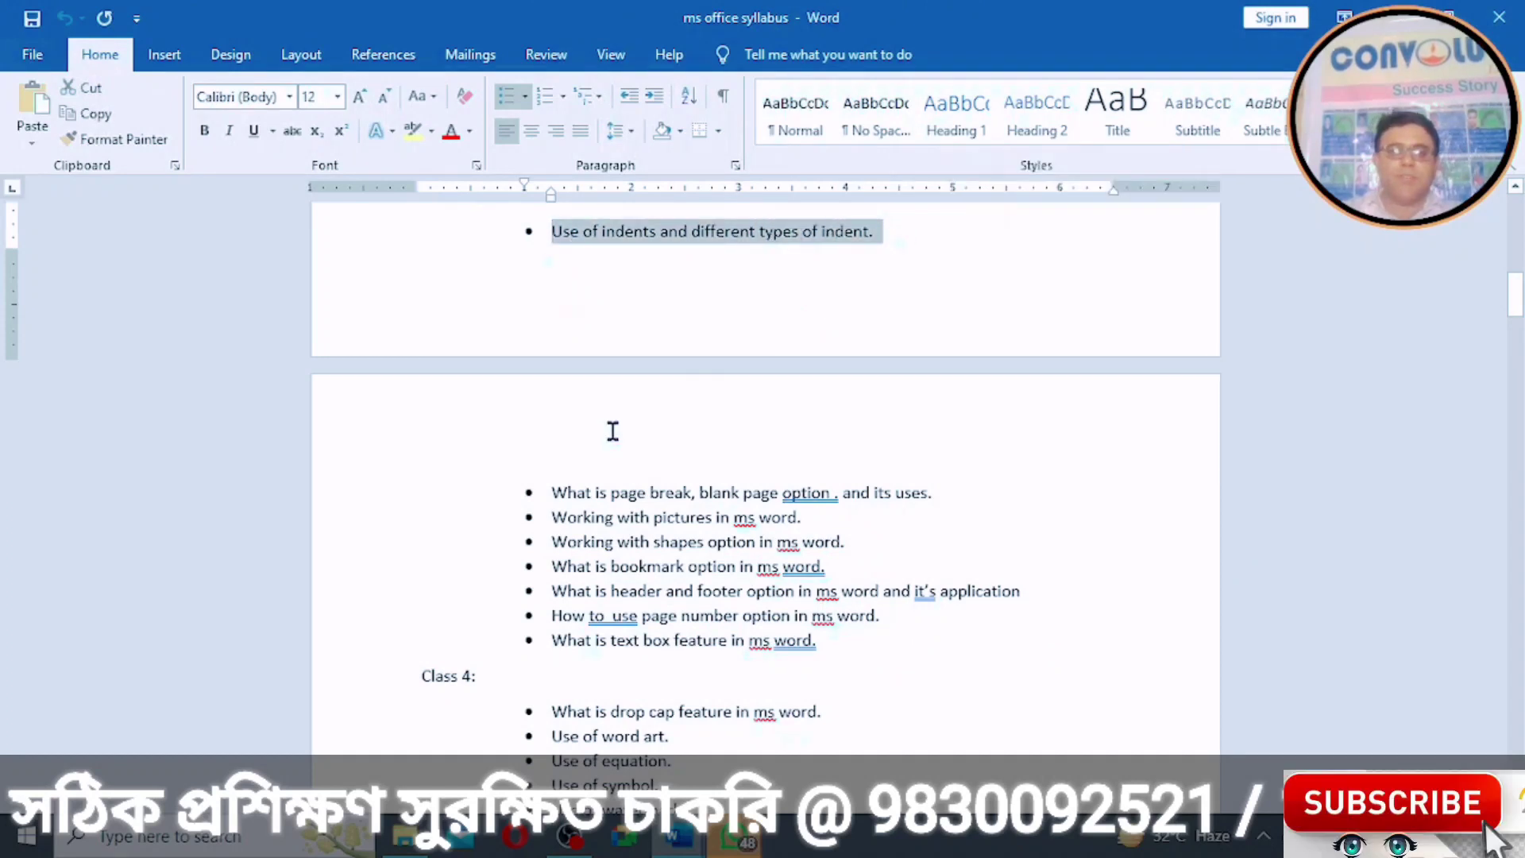
left_click(623, 310)
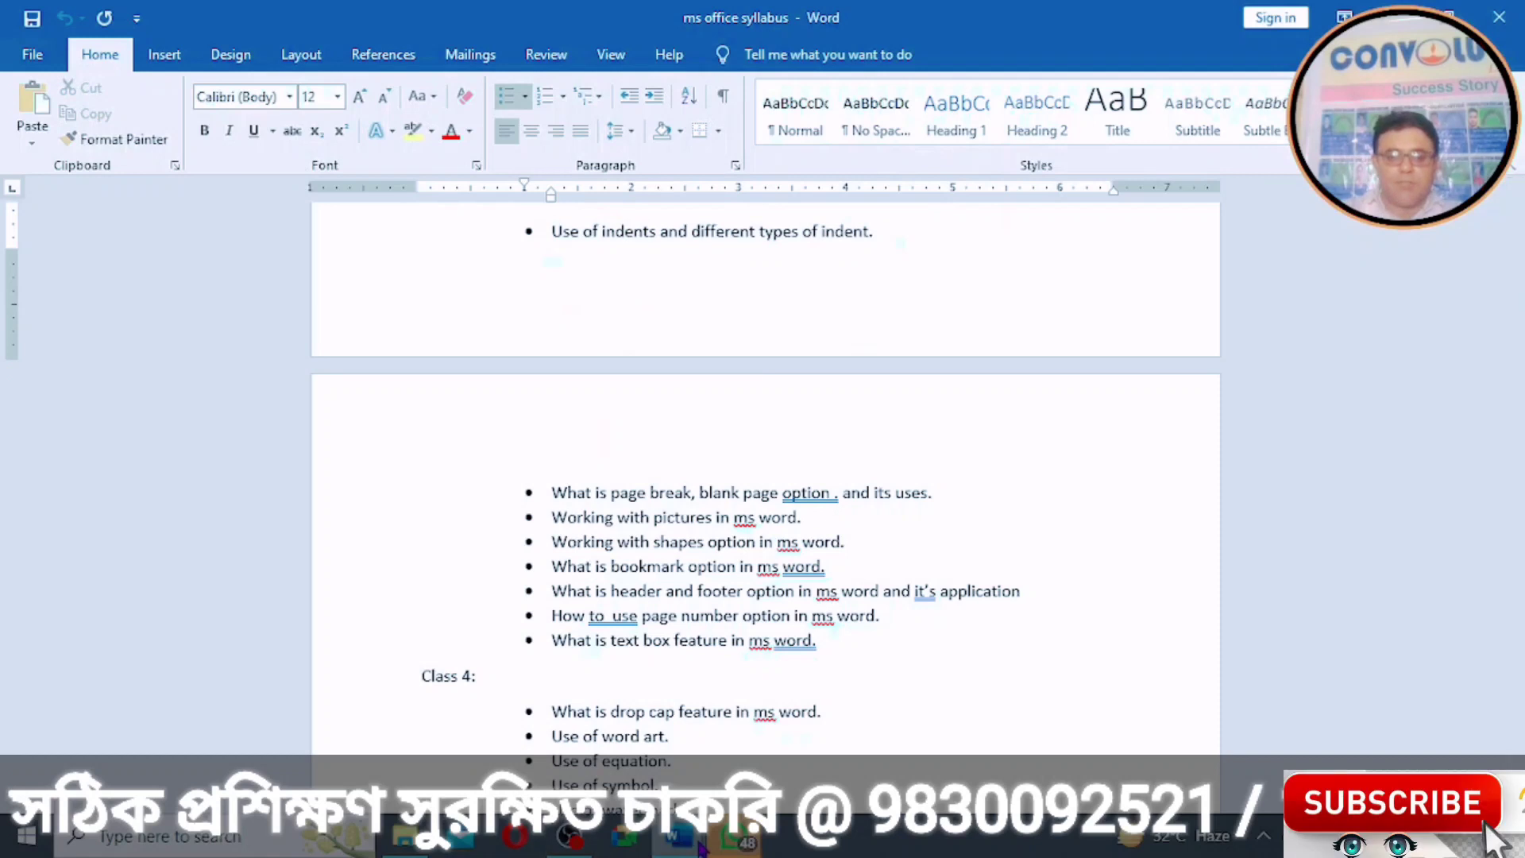
mouse_move(694, 844)
left_click(790, 692)
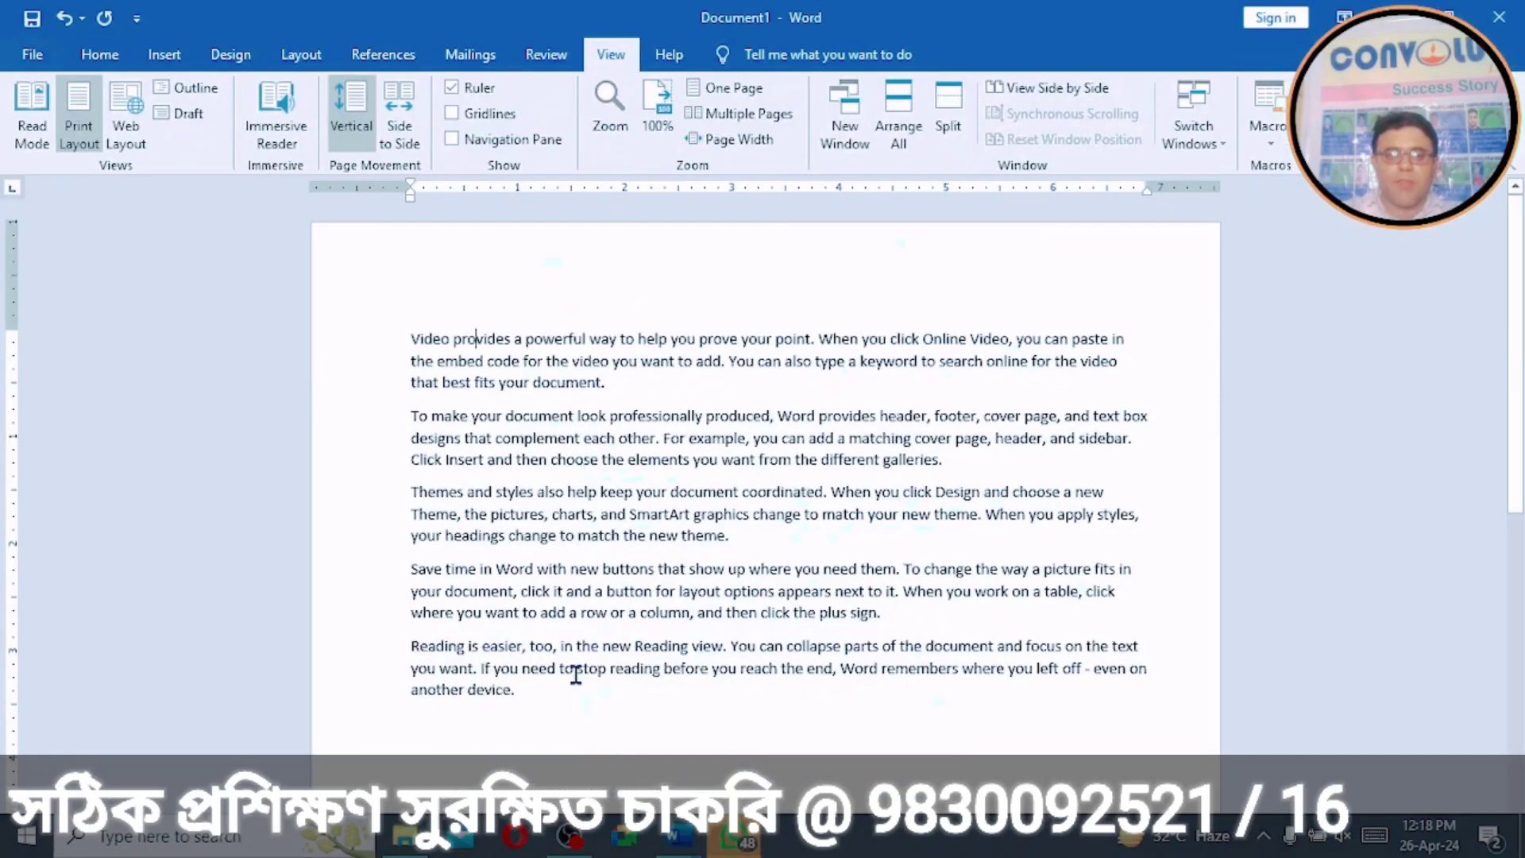
Step: Select the whole text, try to move its First Line Indent on the ruler and undo the change
left_click_drag(408, 479, 512, 691)
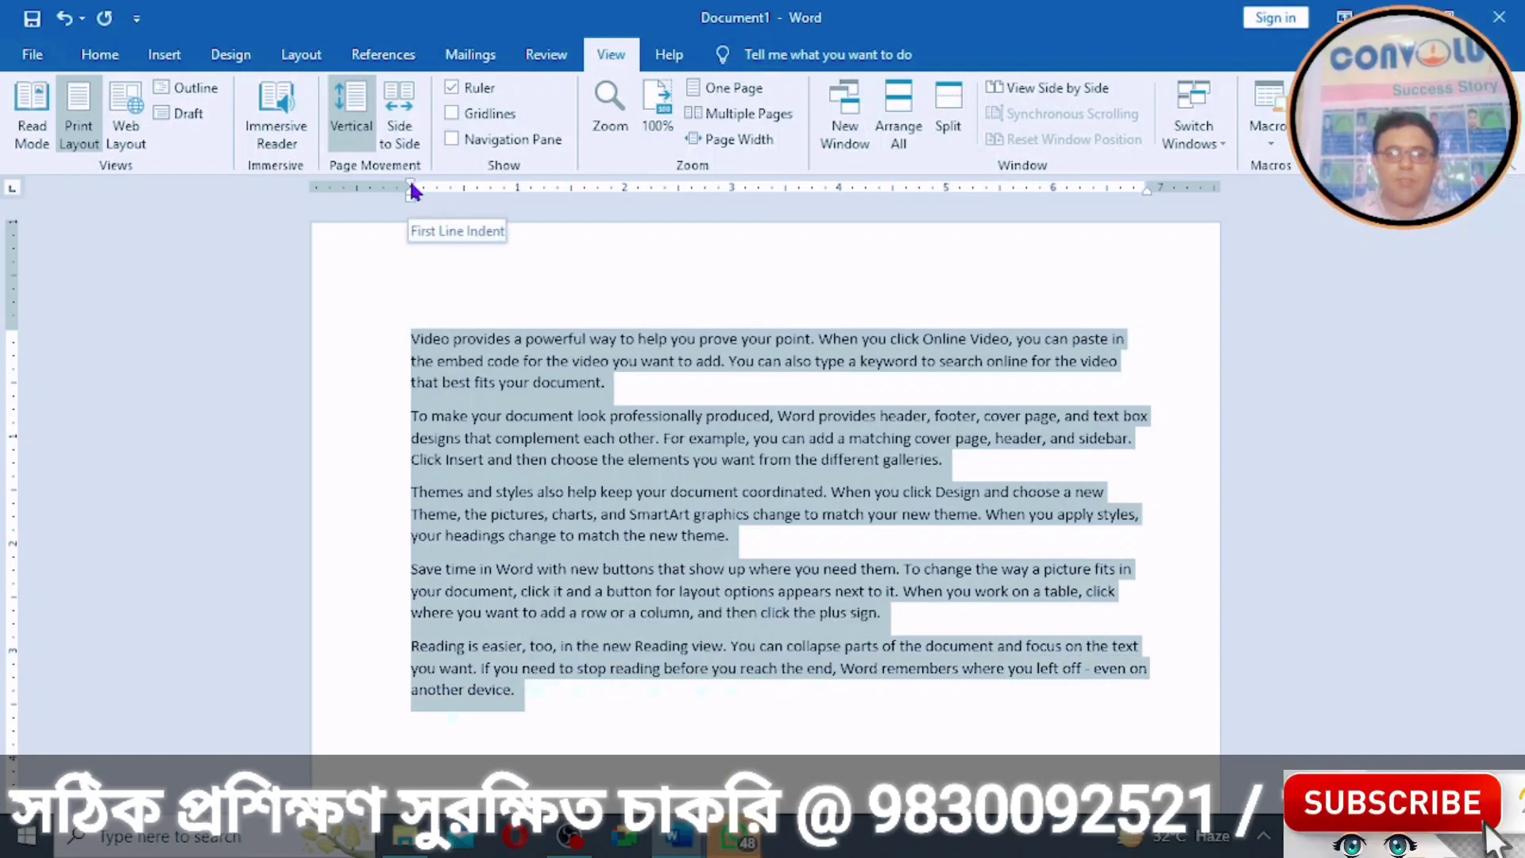
mouse_move(411, 184)
left_mouse_down()
mouse_move(489, 199)
mouse_move(408, 197)
left_mouse_up()
key("ctrl+a")
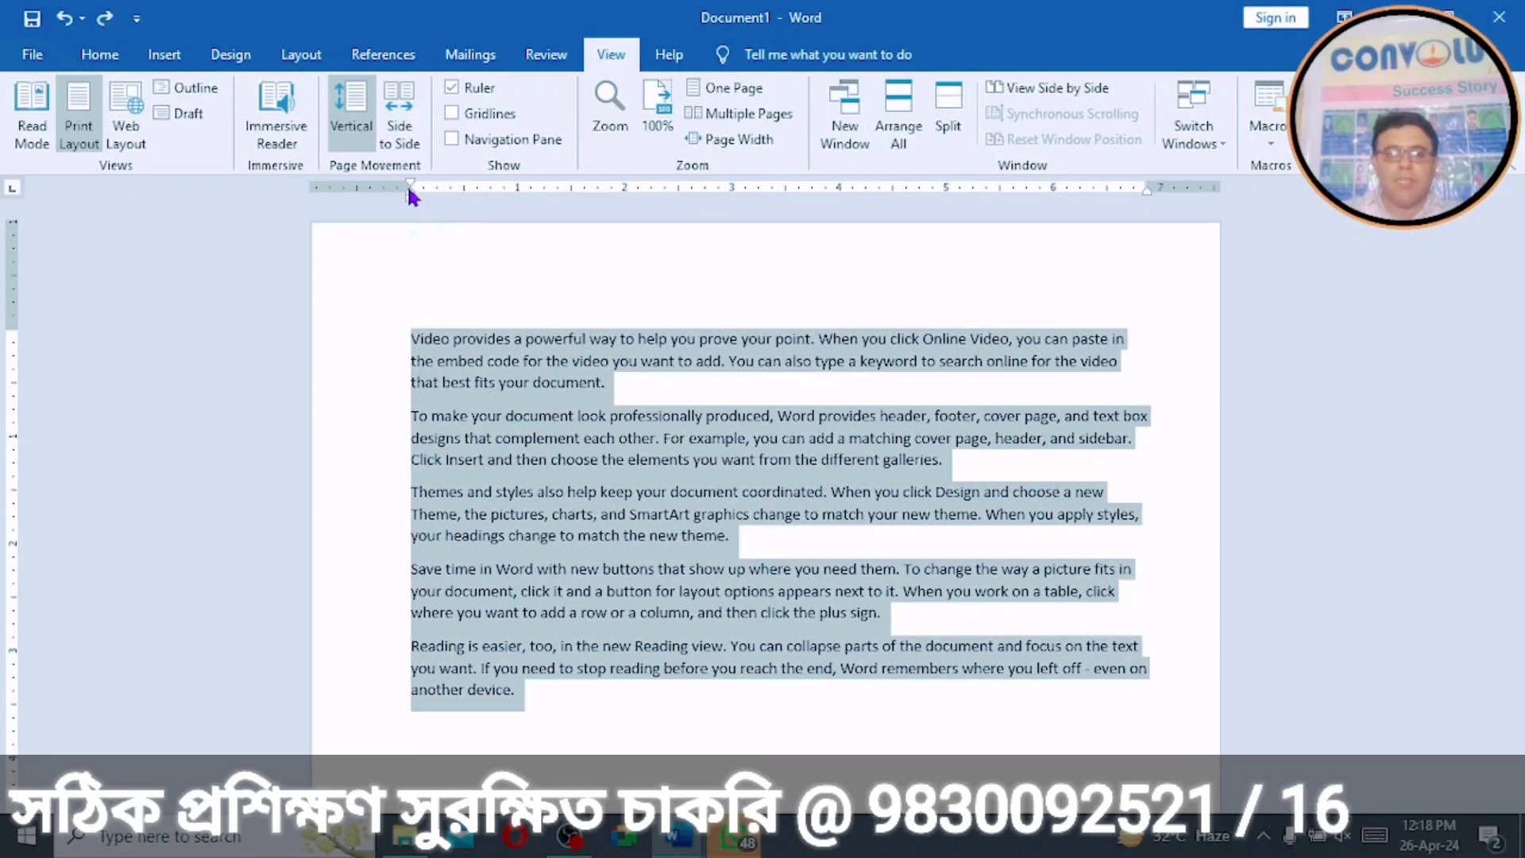
Step: Select the whole text and move the left page margin inward so the text area is about 6.6 inches wide
mouse_move(408, 192)
left_mouse_down()
mouse_move(471, 213)
mouse_move(407, 215)
left_mouse_up()
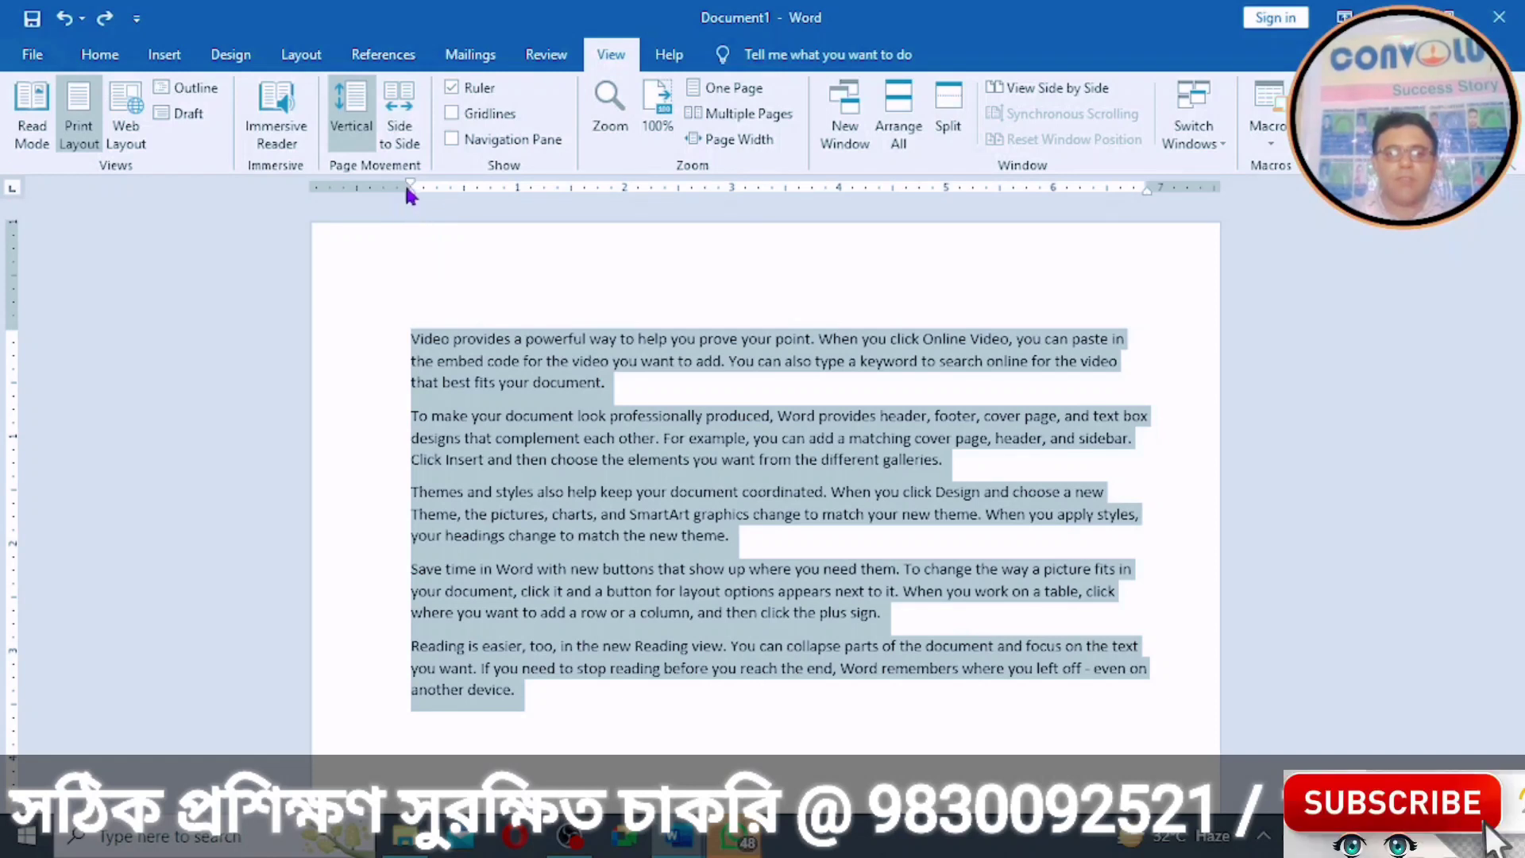
left_click(433, 275)
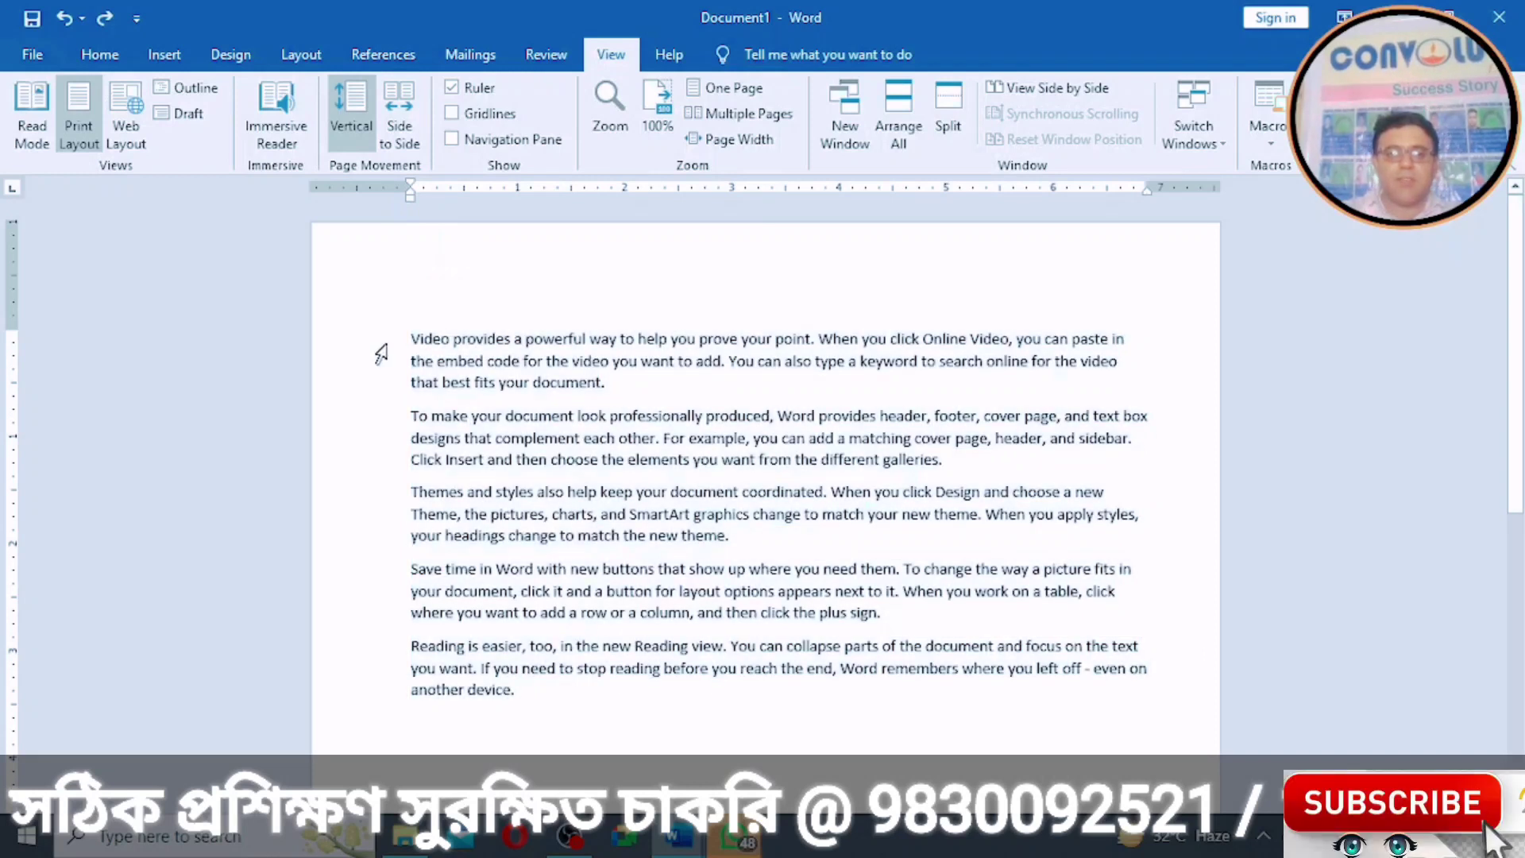
left_click_drag(402, 329, 526, 693)
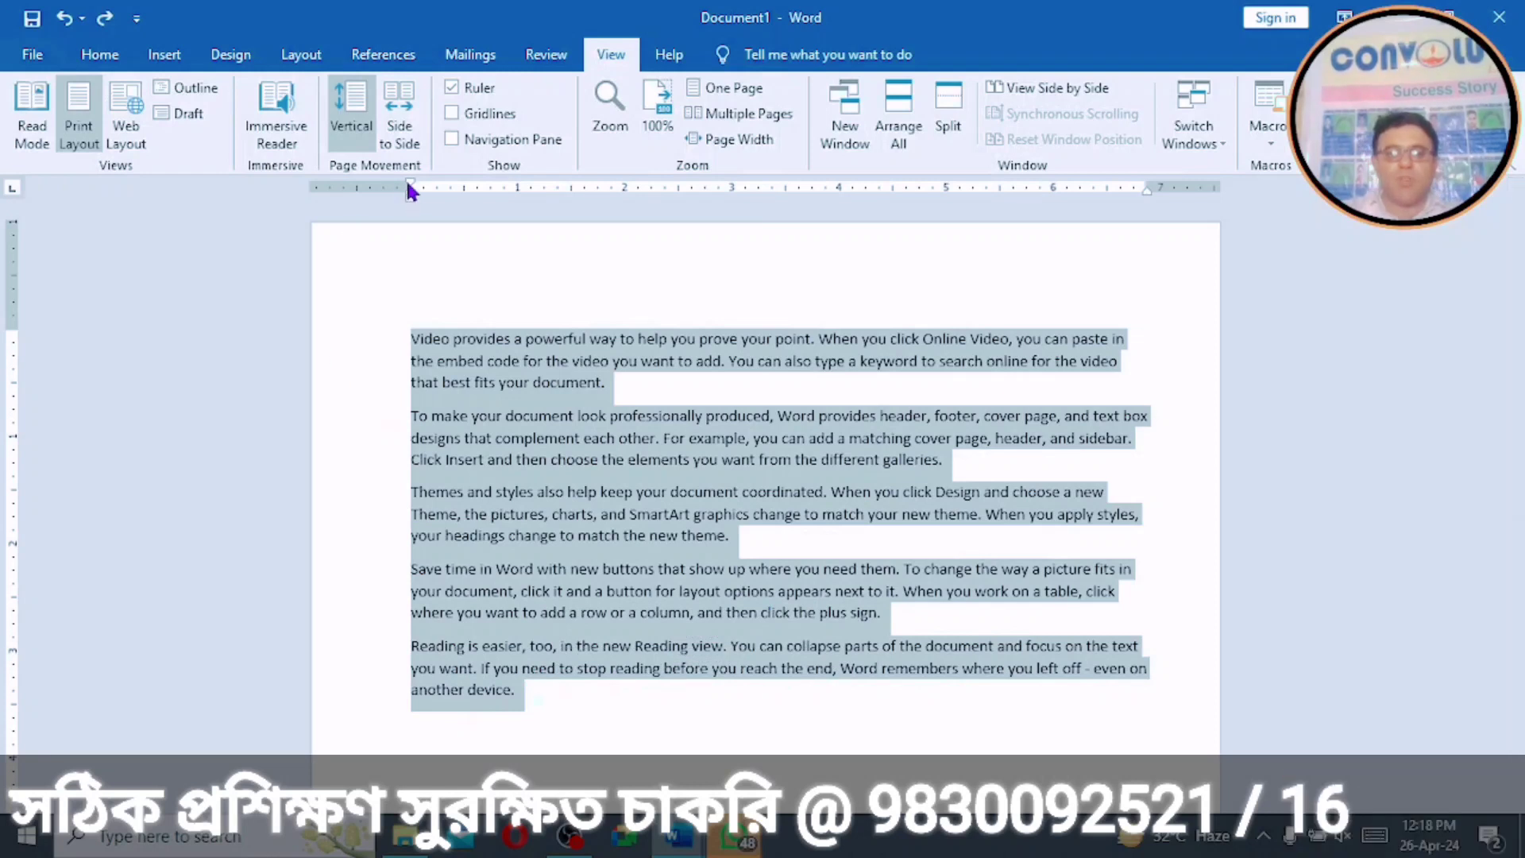
mouse_move(407, 185)
left_mouse_down()
mouse_move(599, 219)
mouse_move(433, 217)
left_mouse_up()
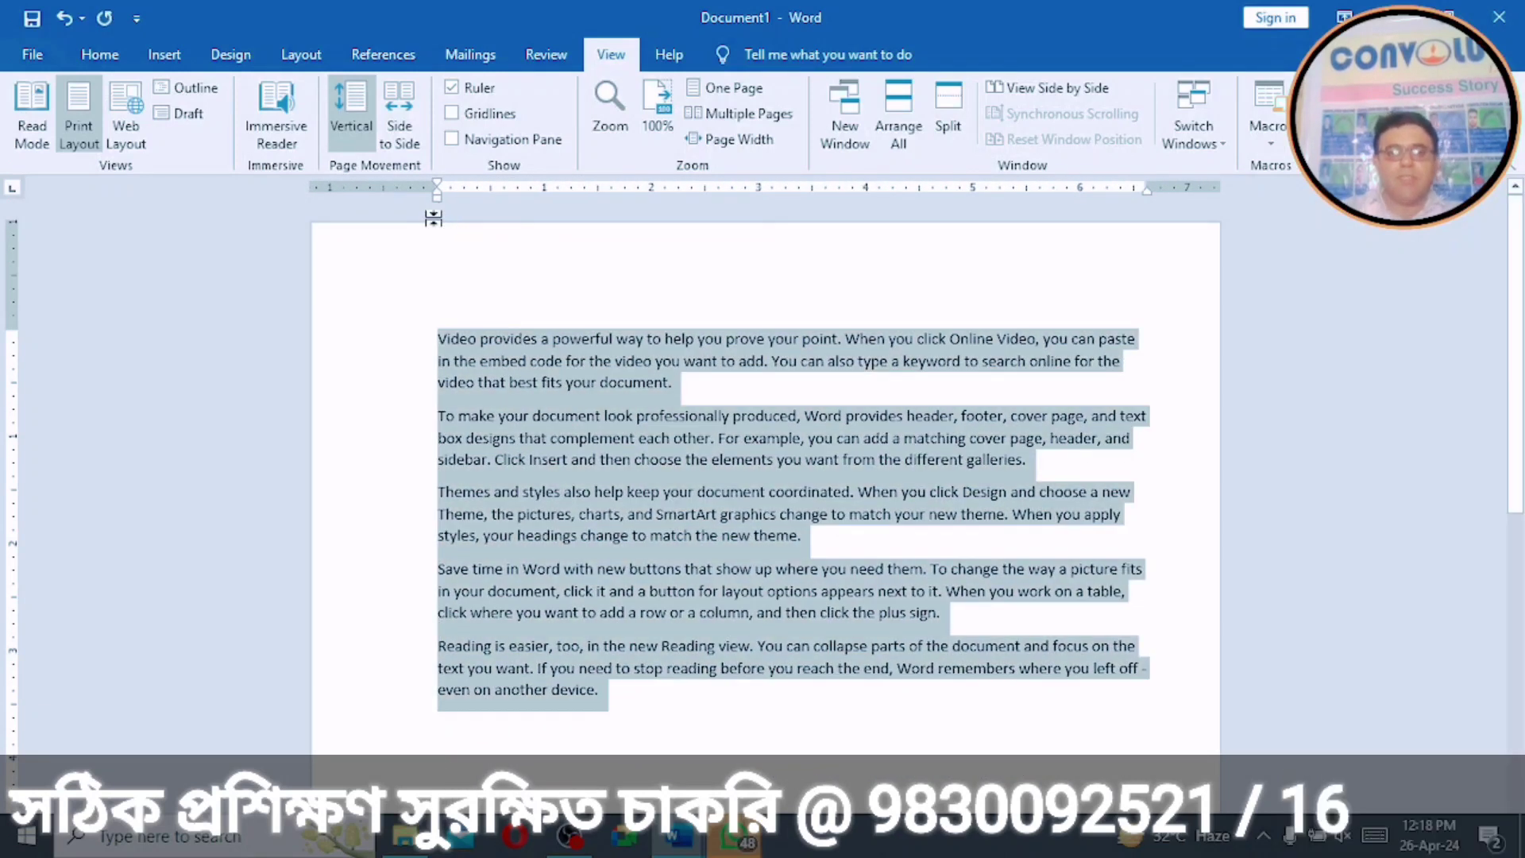
left_click(594, 482)
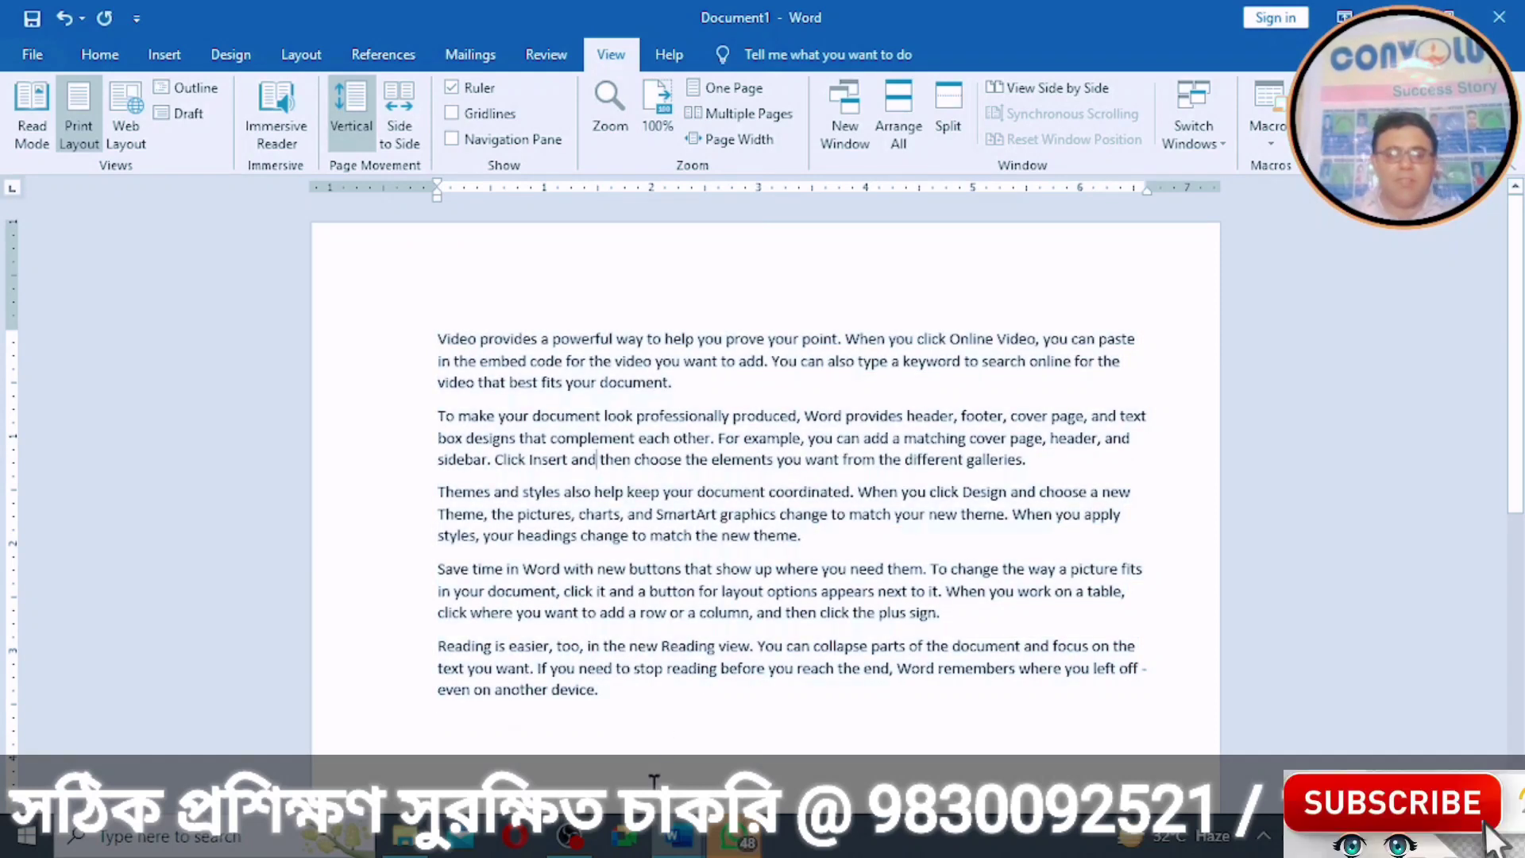
Step: Switch to the ms office syllabus document, review the topic on page break and blank page, and return to Document1
mouse_move(679, 844)
left_click(560, 719)
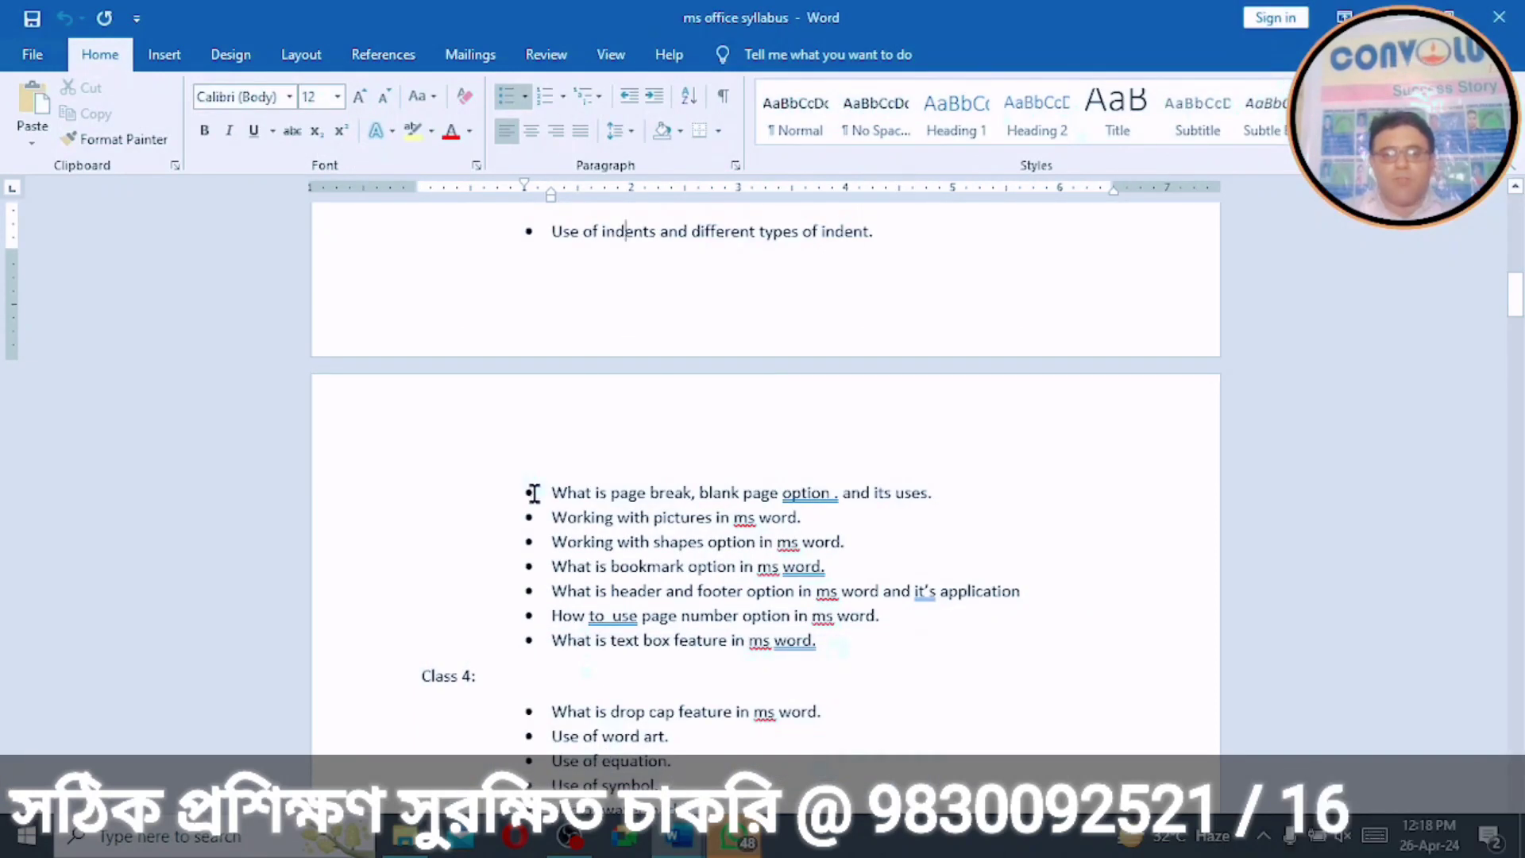
left_click_drag(562, 488, 953, 494)
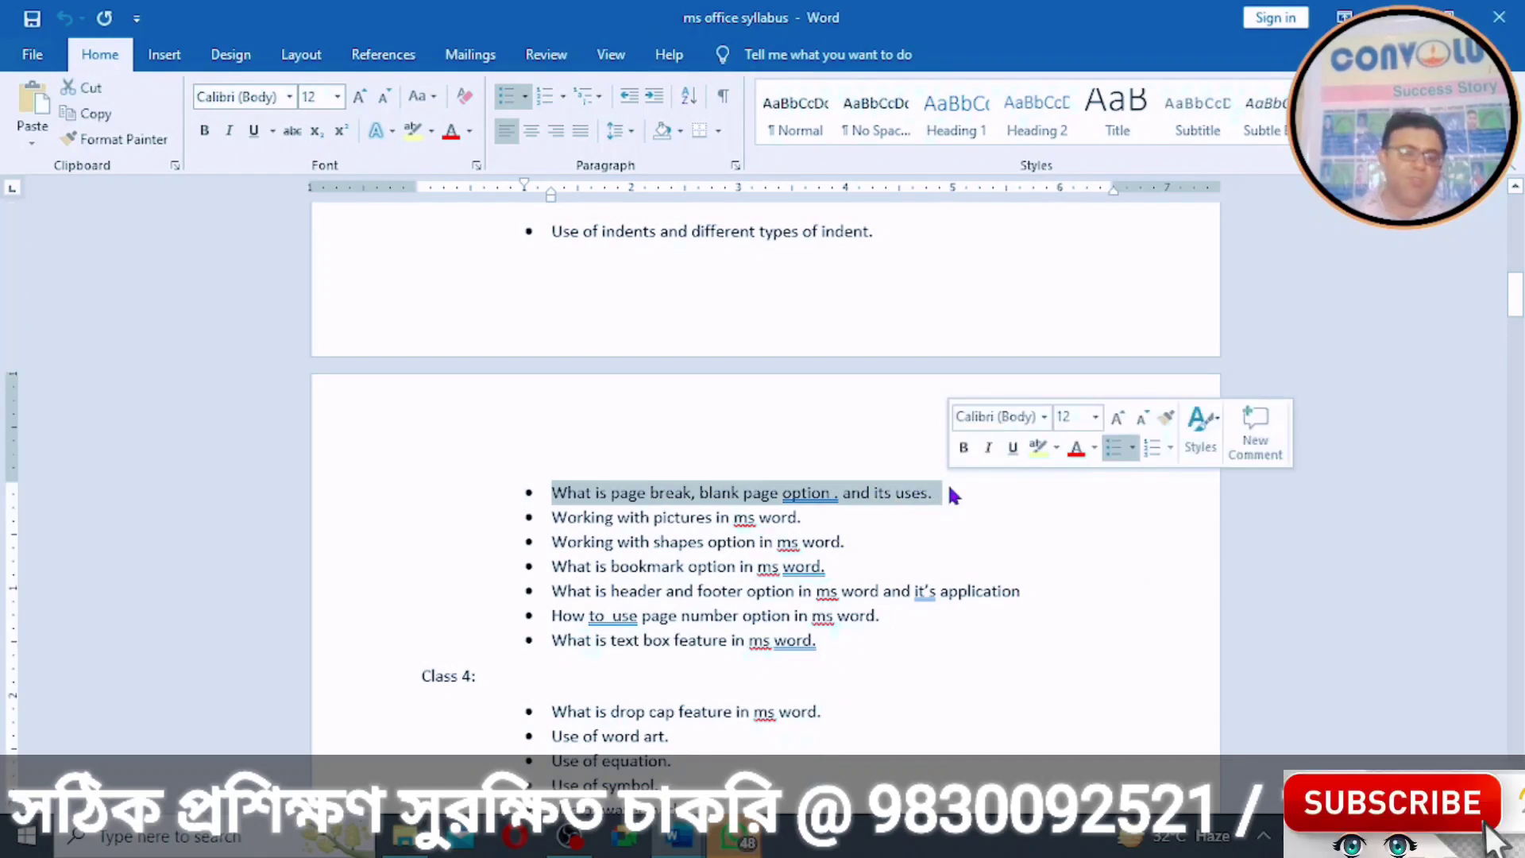
mouse_move(679, 844)
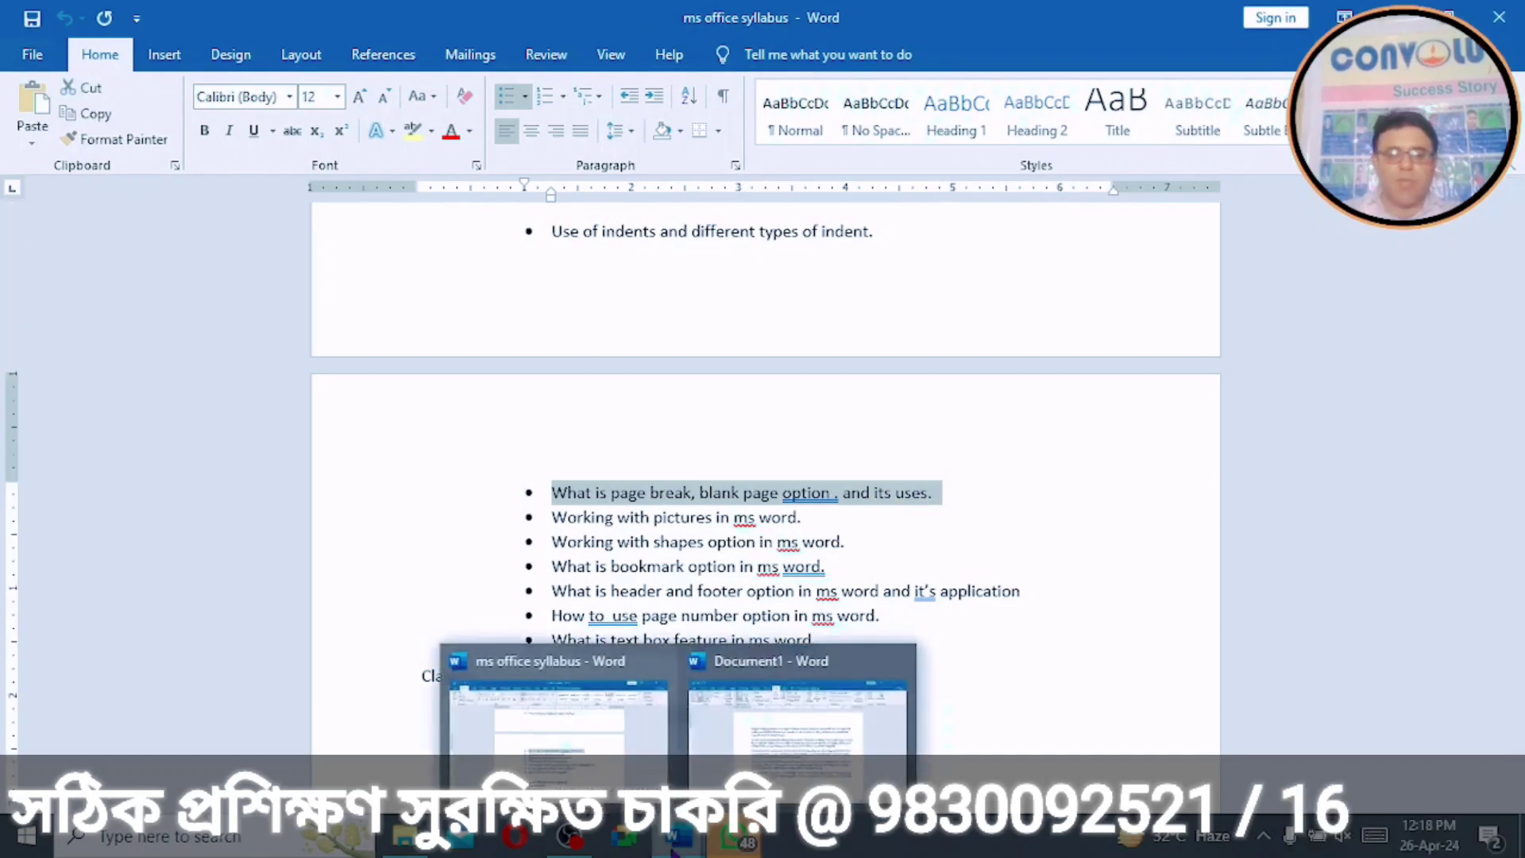
left_click(752, 765)
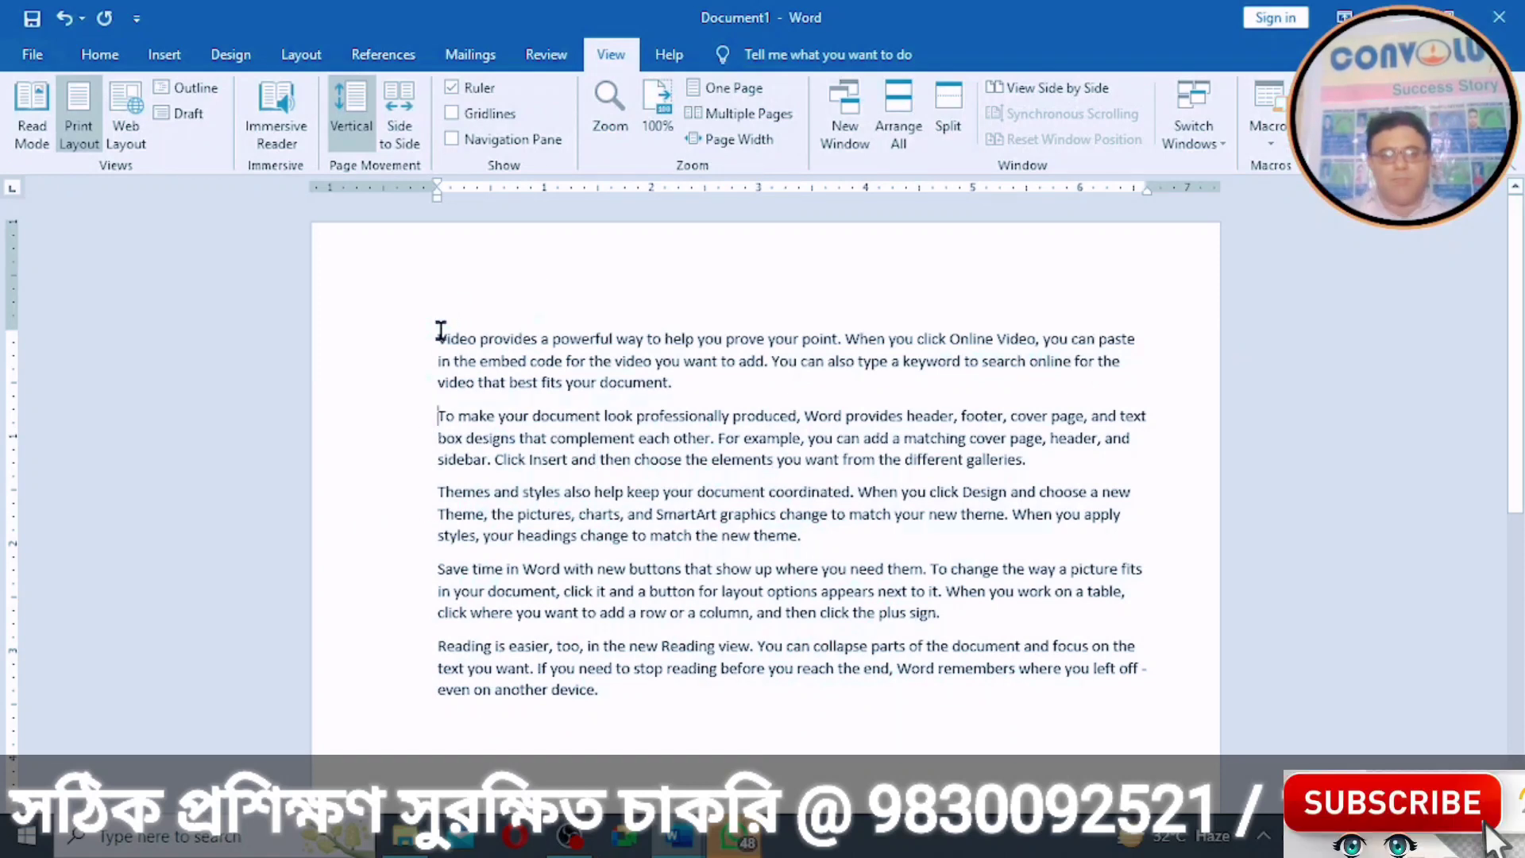
Step: Insert a page break before the second paragraph, which begins "To make your document look professionally produced"
left_click_drag(413, 342, 689, 697)
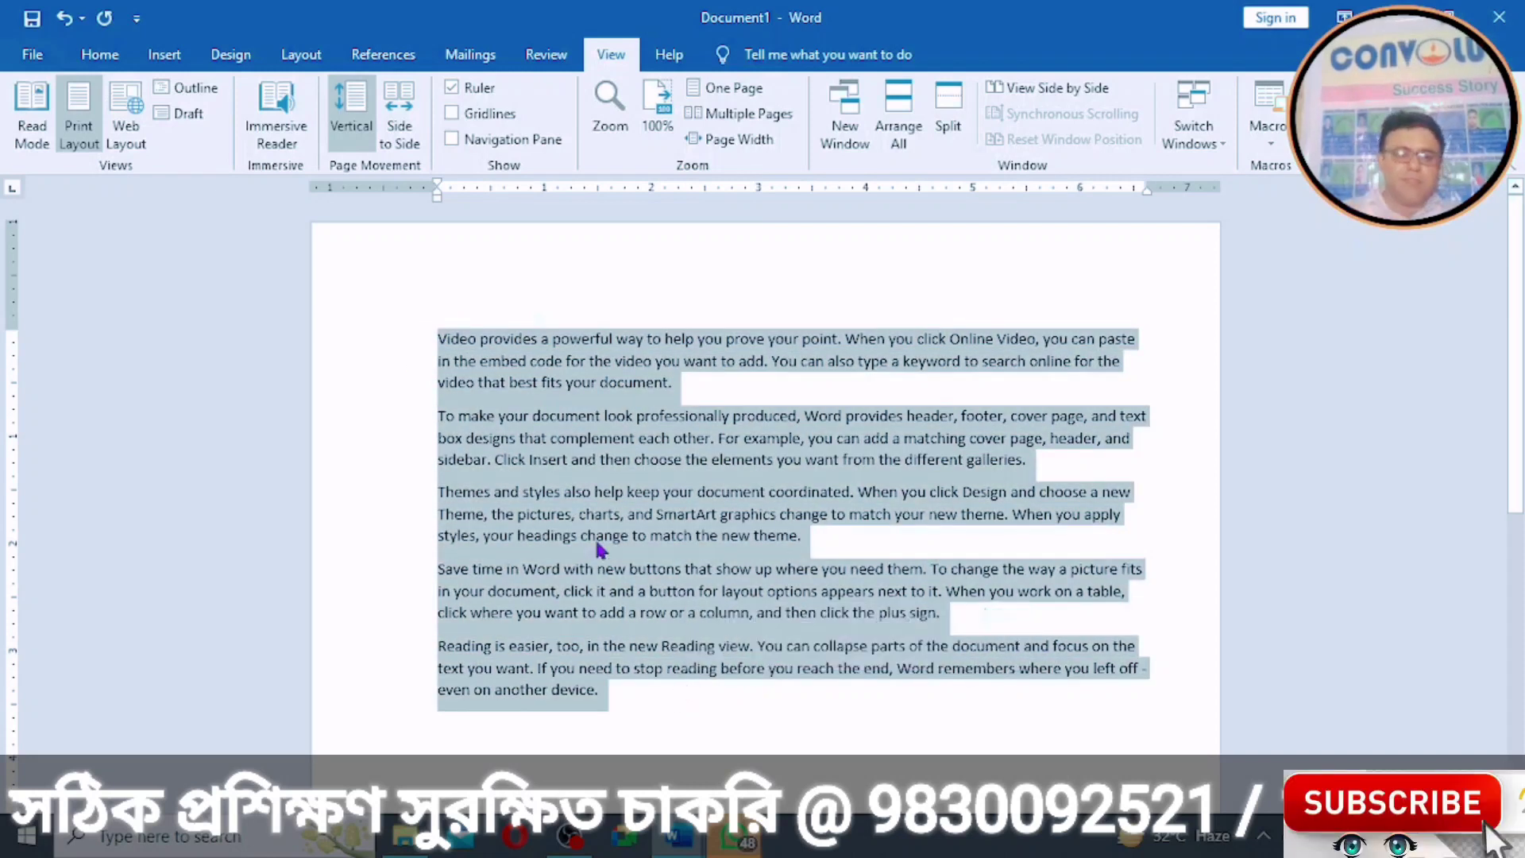
left_click(405, 403)
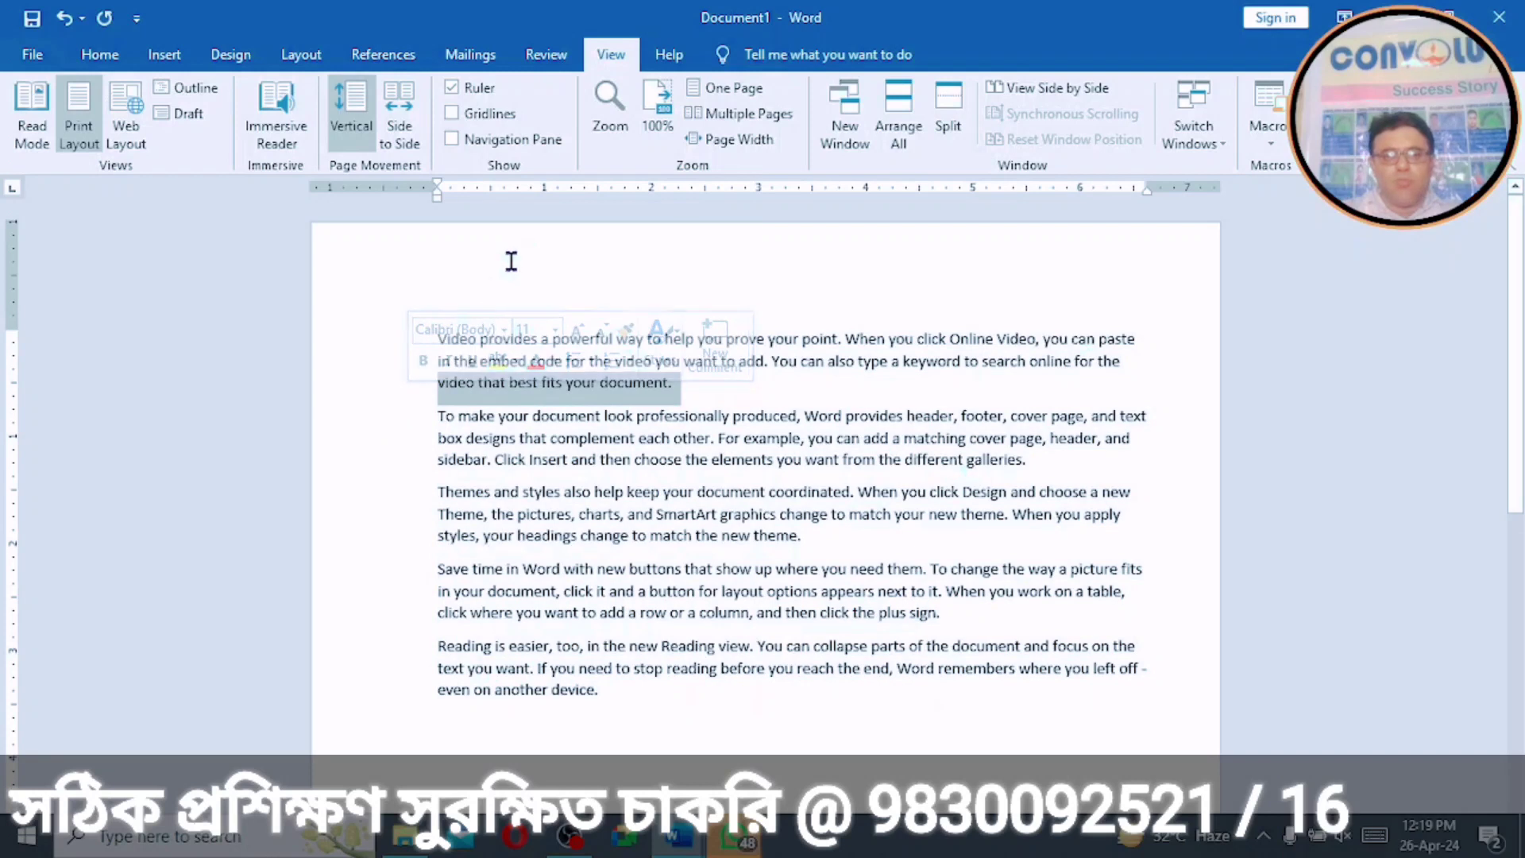
left_click(425, 415)
left_click_drag(432, 335, 742, 380)
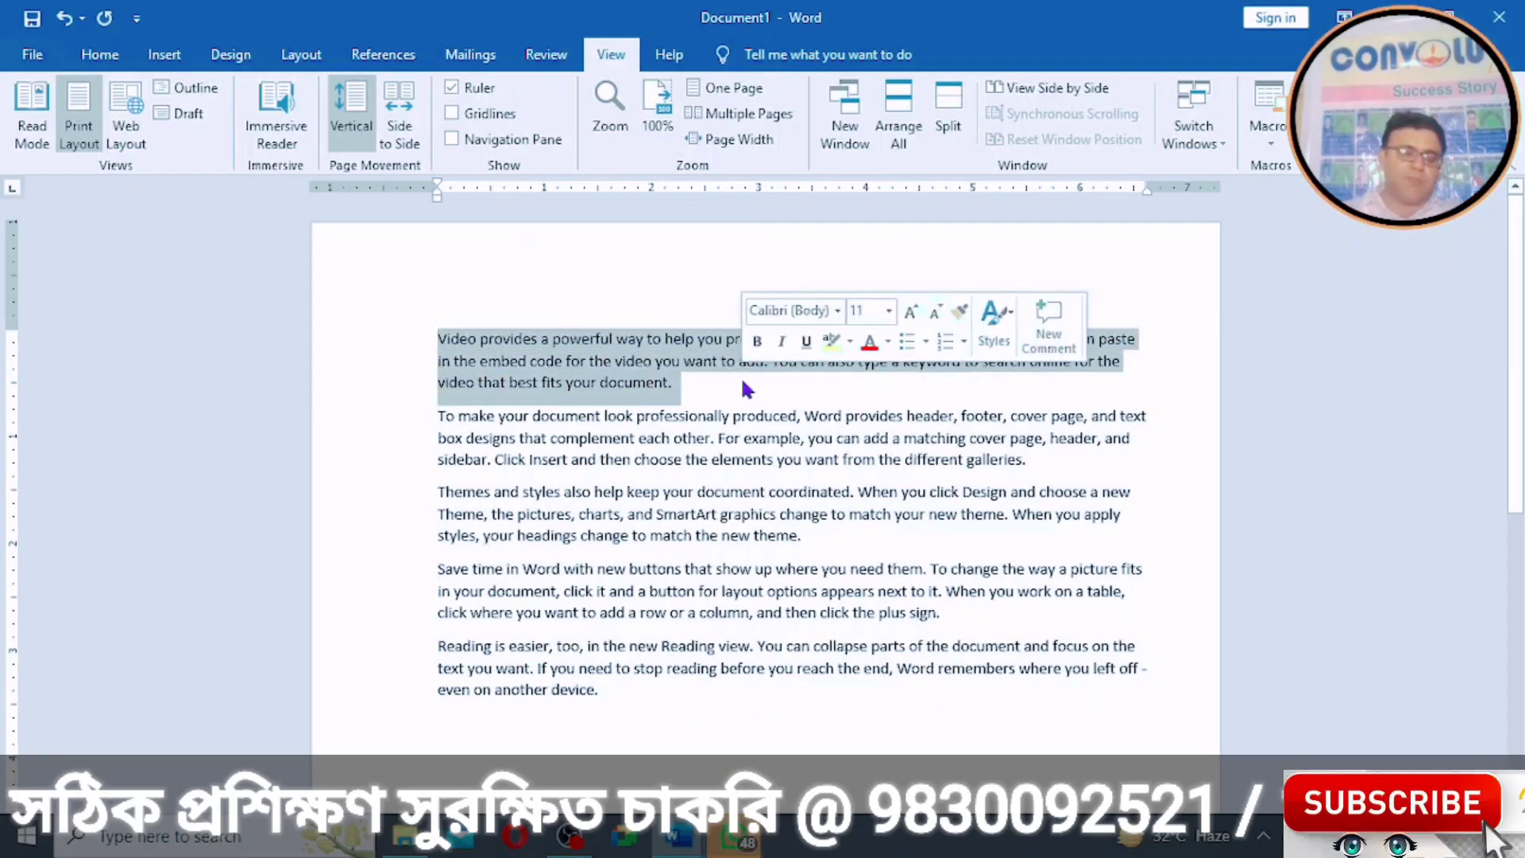
left_click(428, 430)
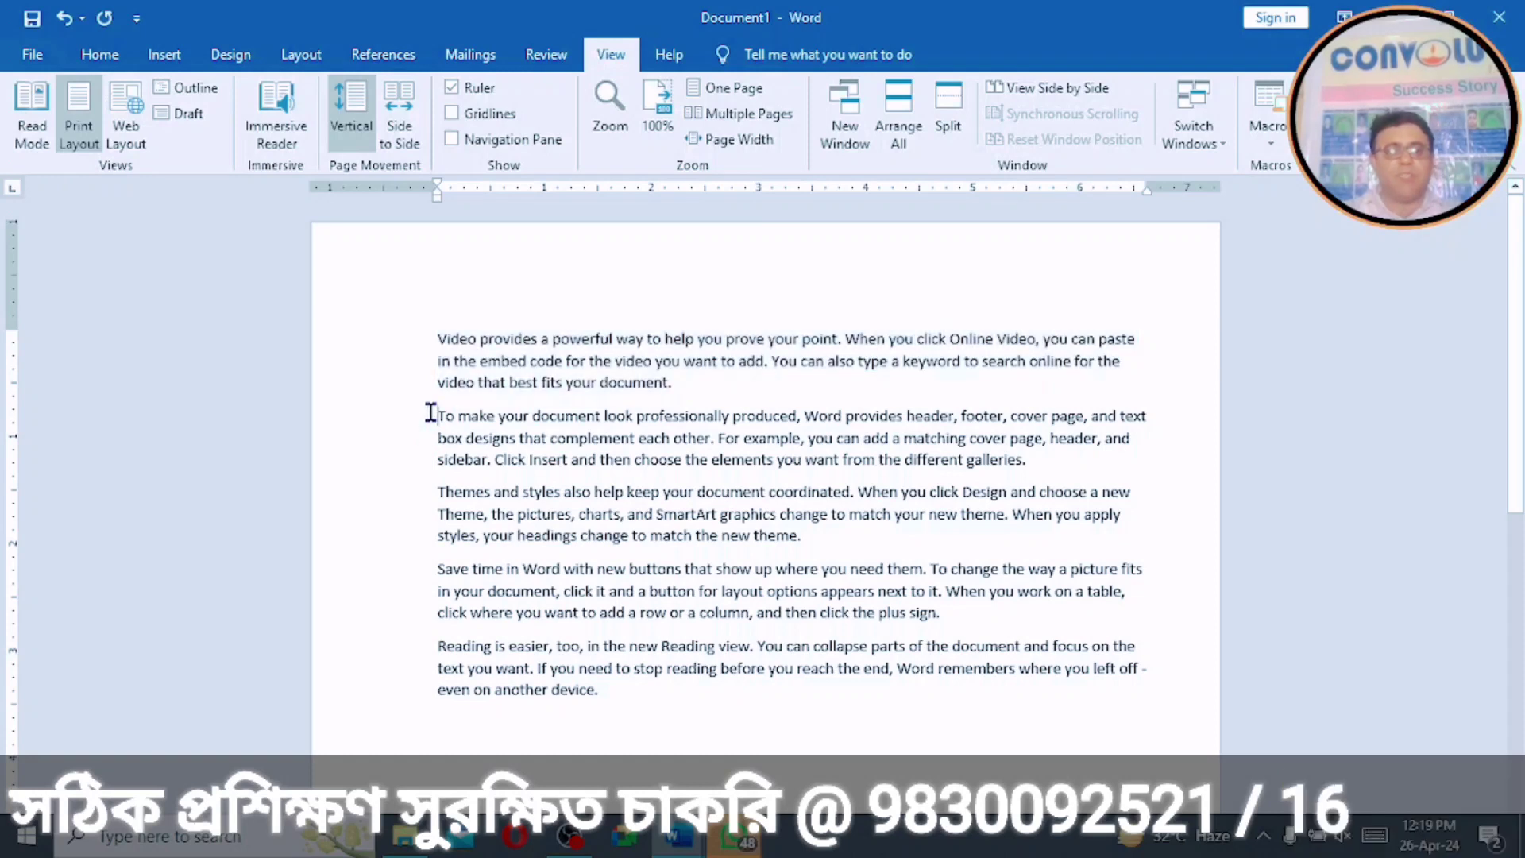
left_click(429, 412)
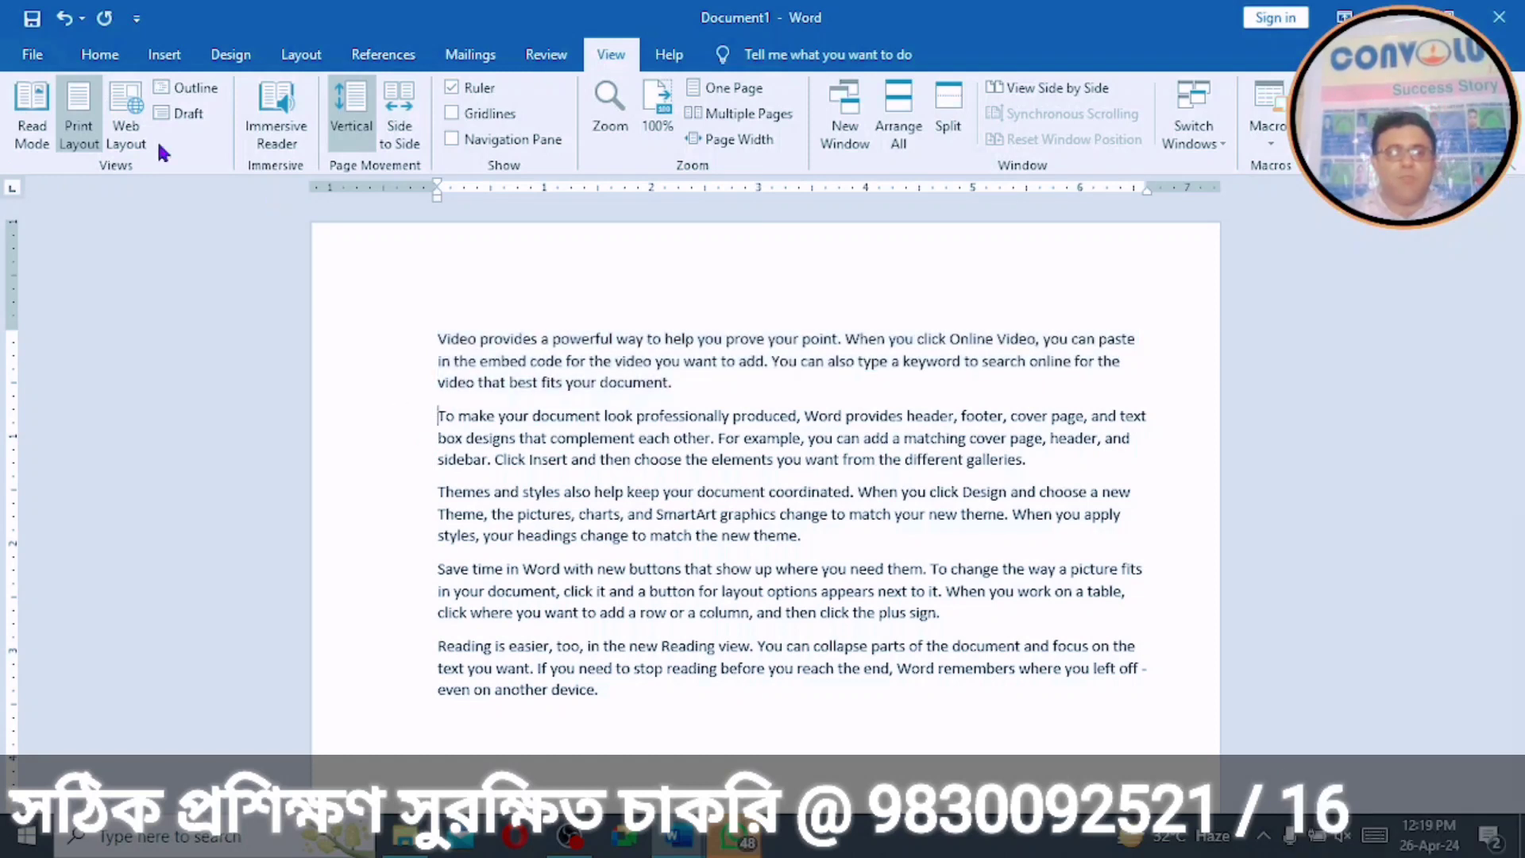
left_click(147, 64)
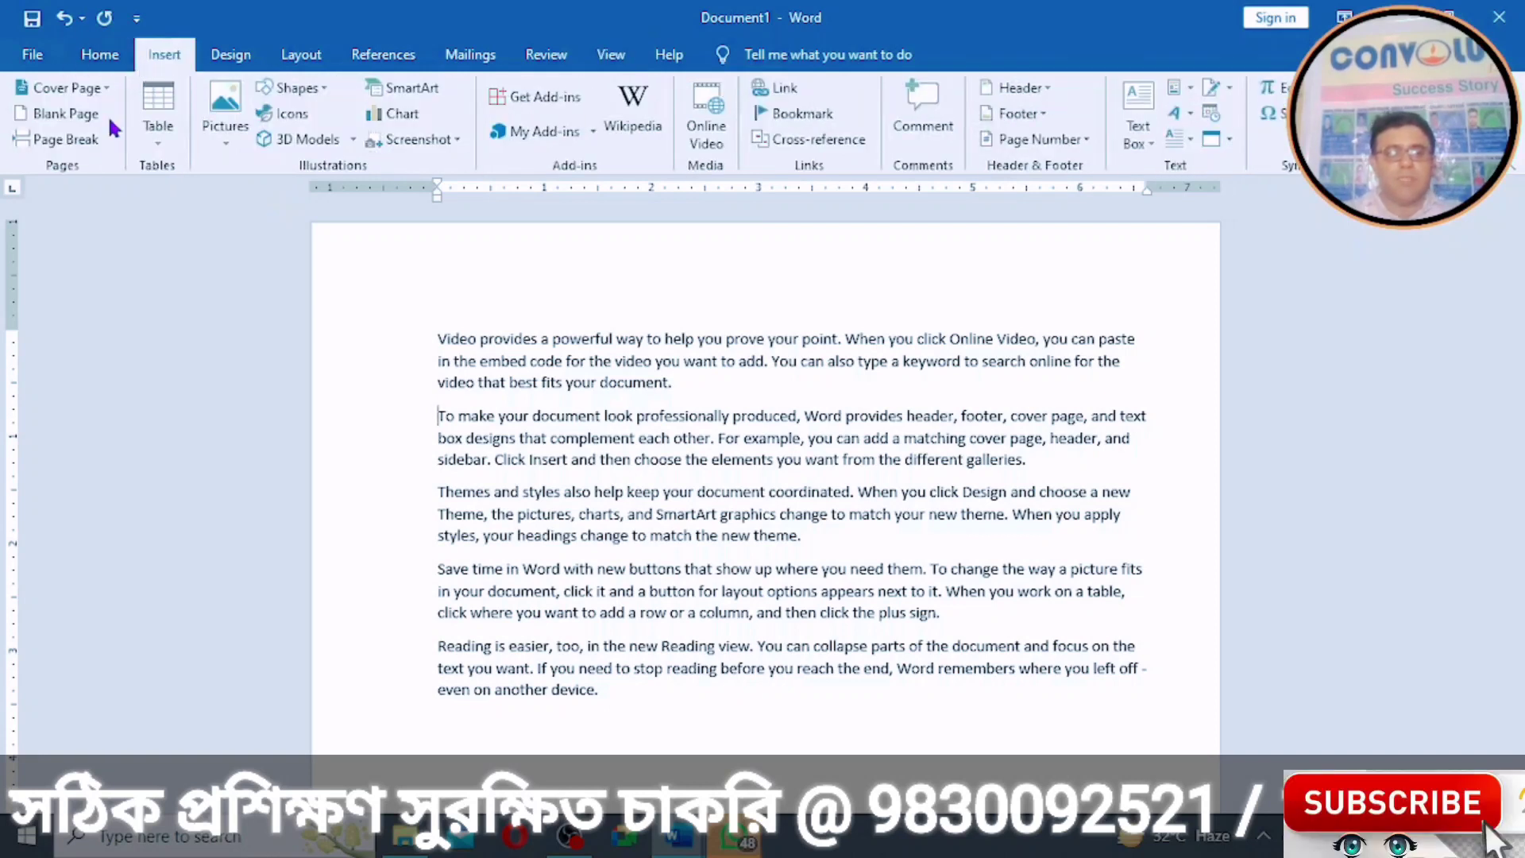
left_click(66, 142)
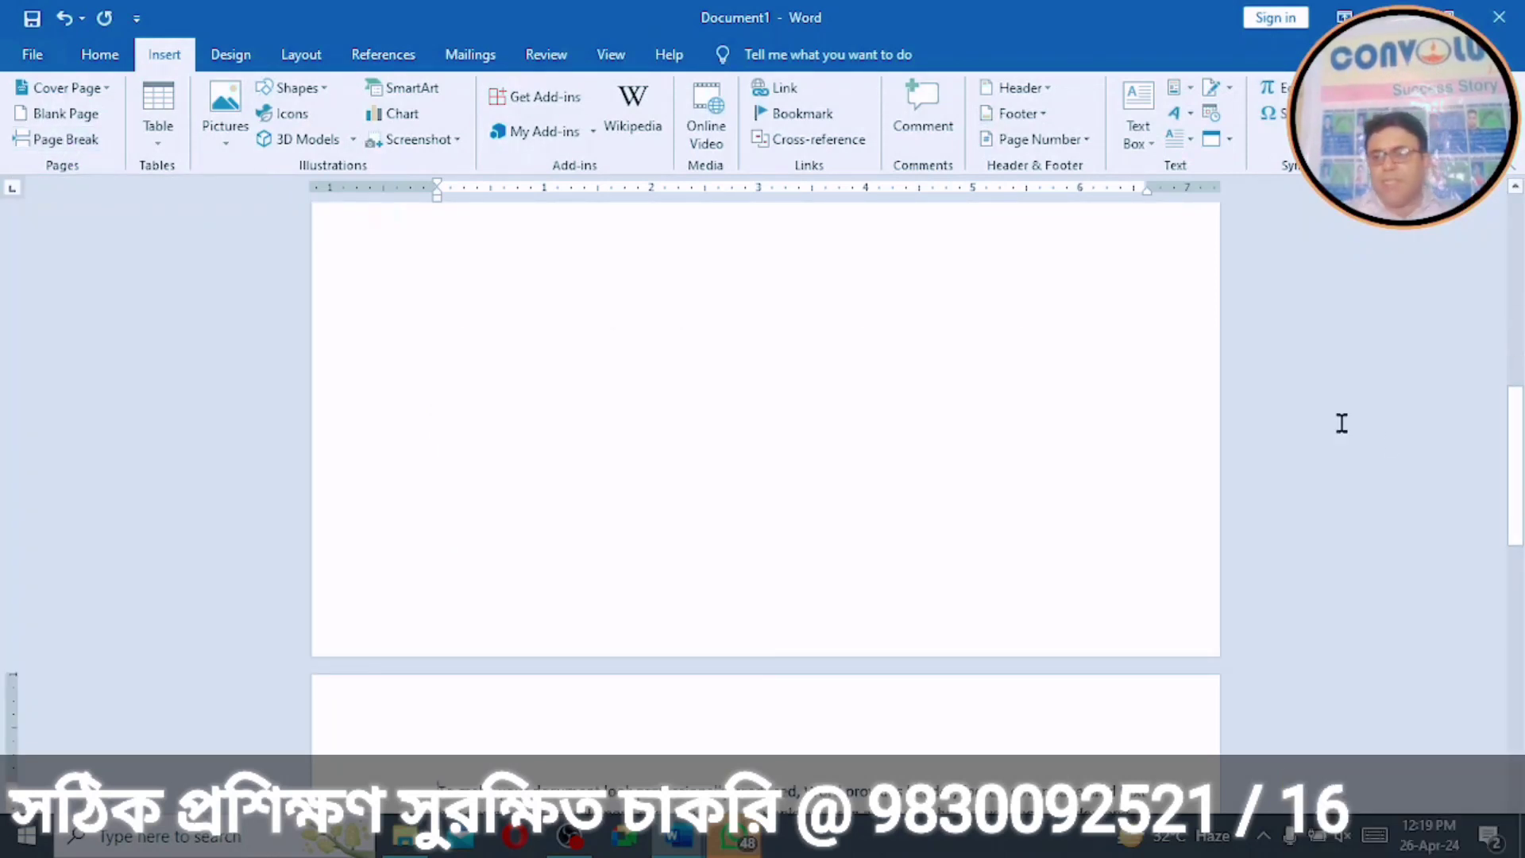
Step: Insert a page break before the paragraph beginning "Themes and styles also help" and check how the text is split across pages
left_click_drag(1520, 459, 1519, 568)
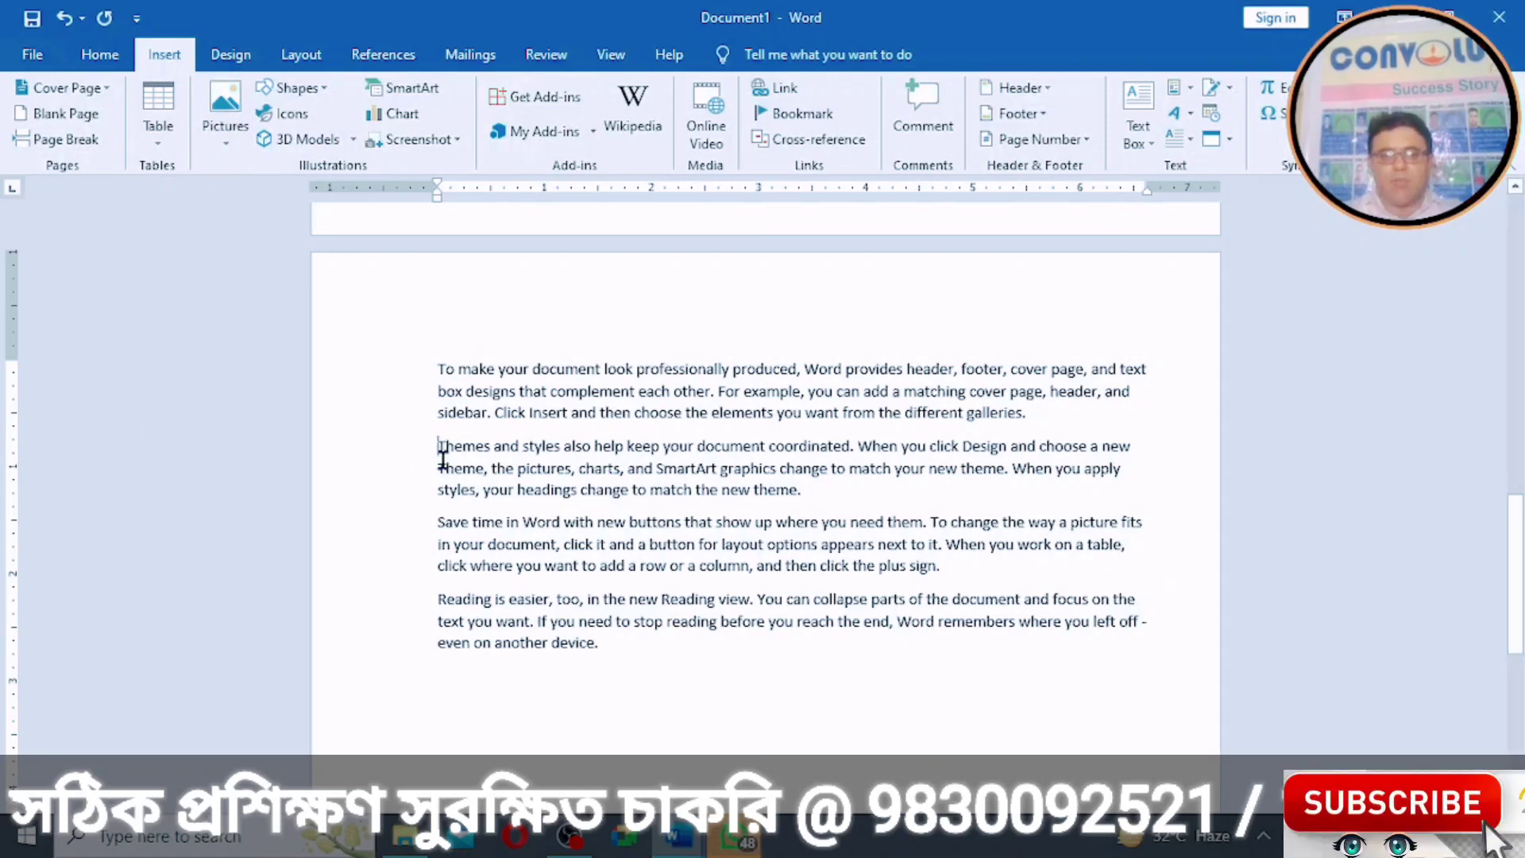
left_click(81, 145)
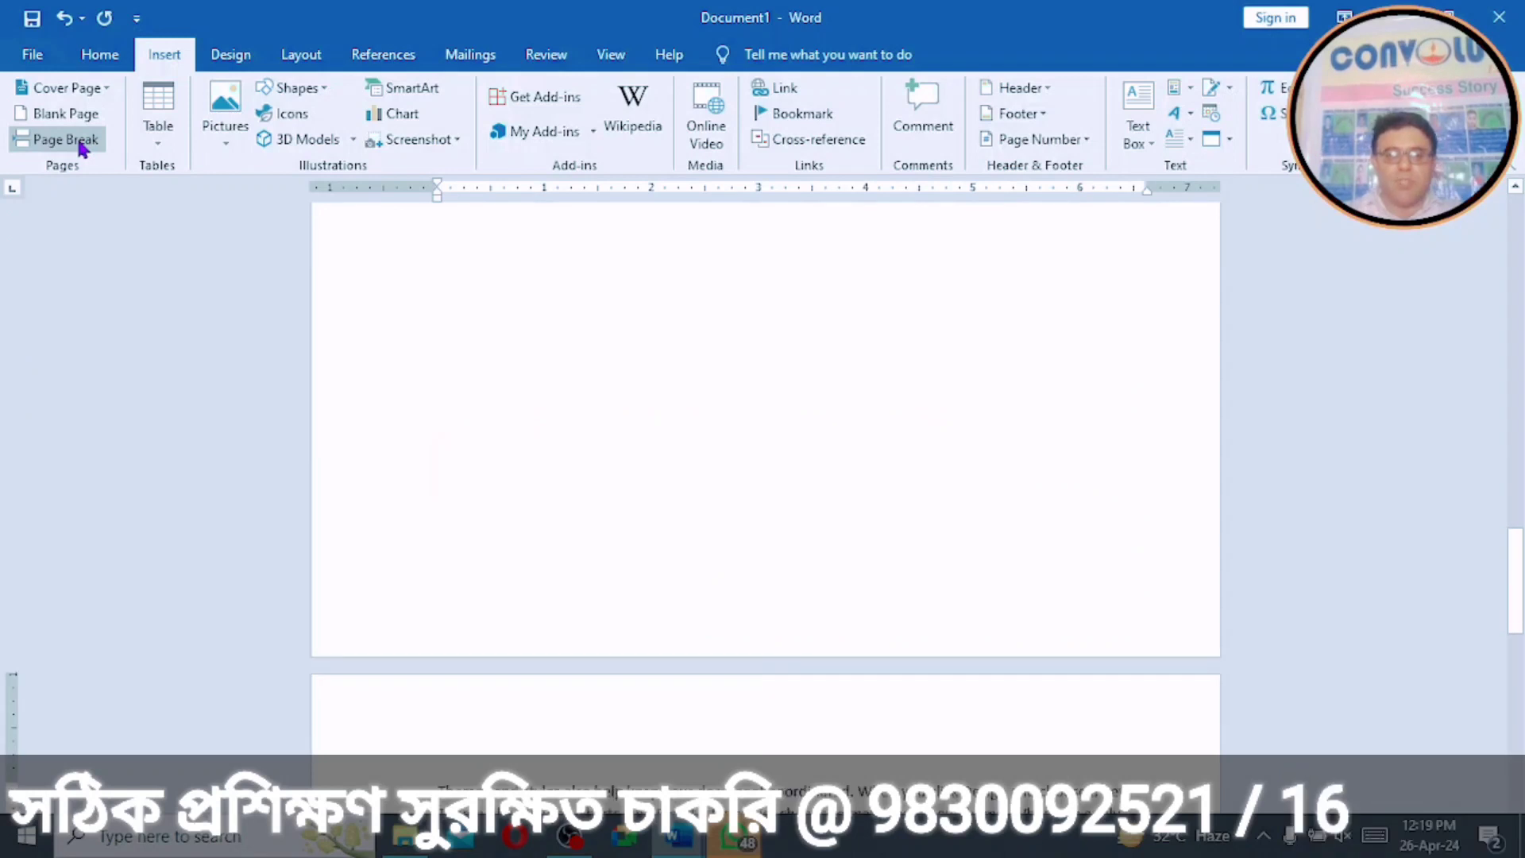
left_click_drag(1516, 590, 1516, 678)
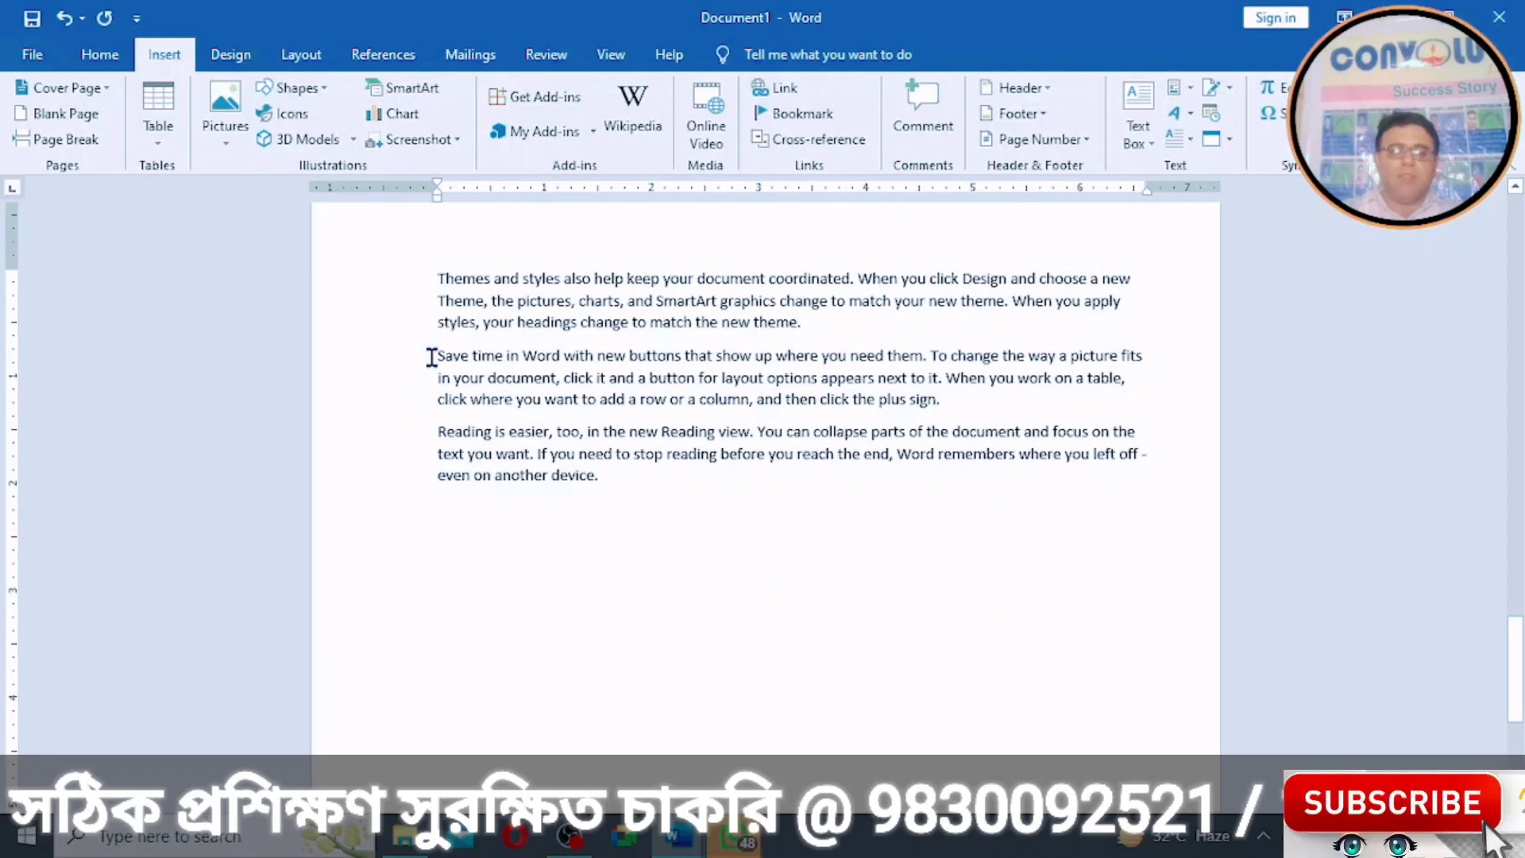
left_click_drag(1517, 696, 1454, 236)
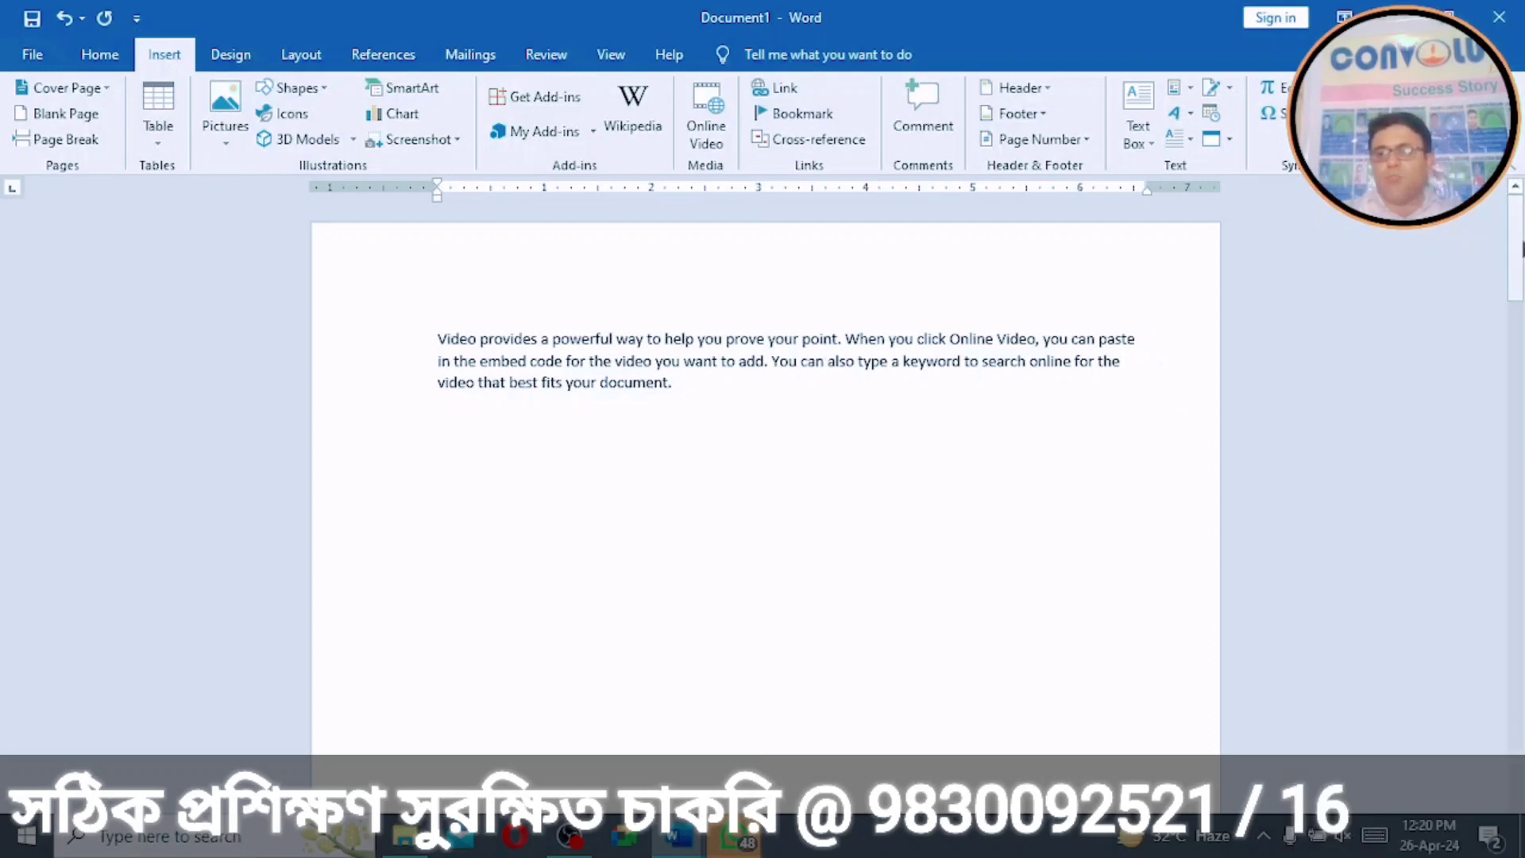
left_click_drag(1521, 230, 1430, 222)
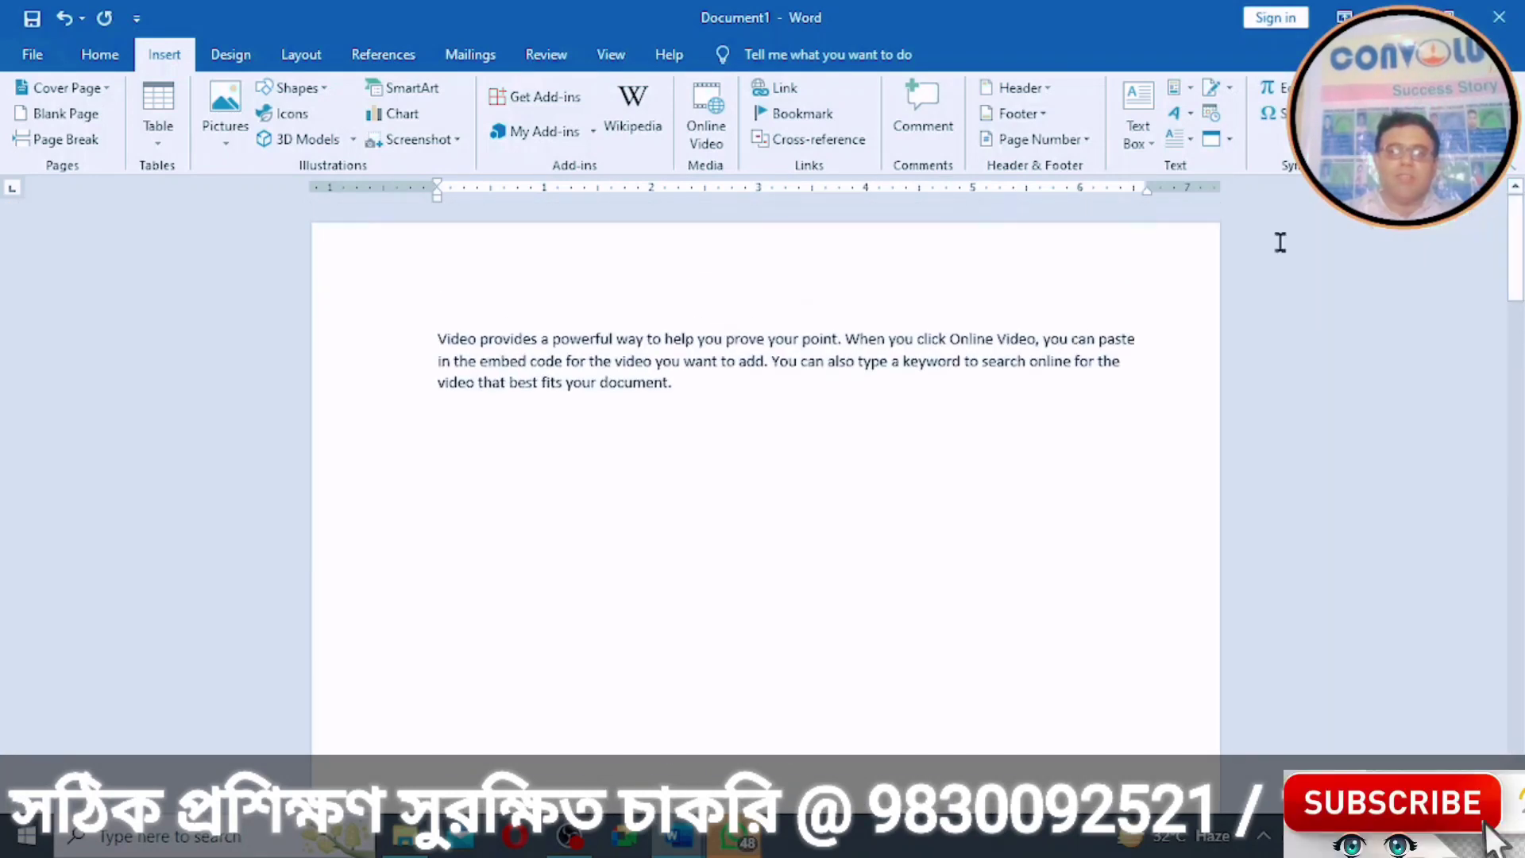
Step: Remove the page breaks after the first and second paragraphs, keeping the paragraphs separate
left_click(715, 384)
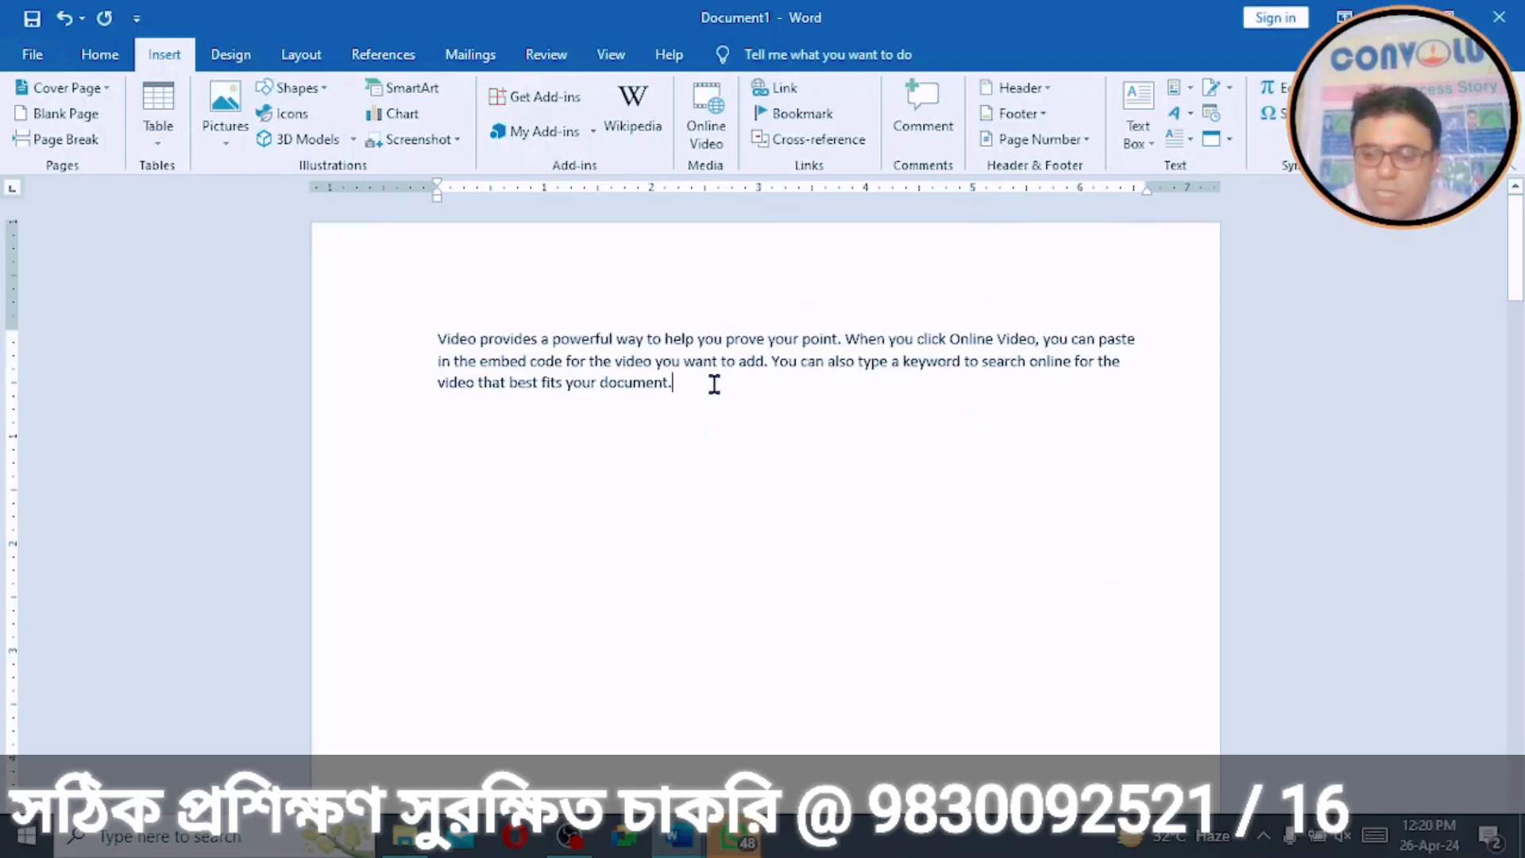
key("Delete")
key("Delete")
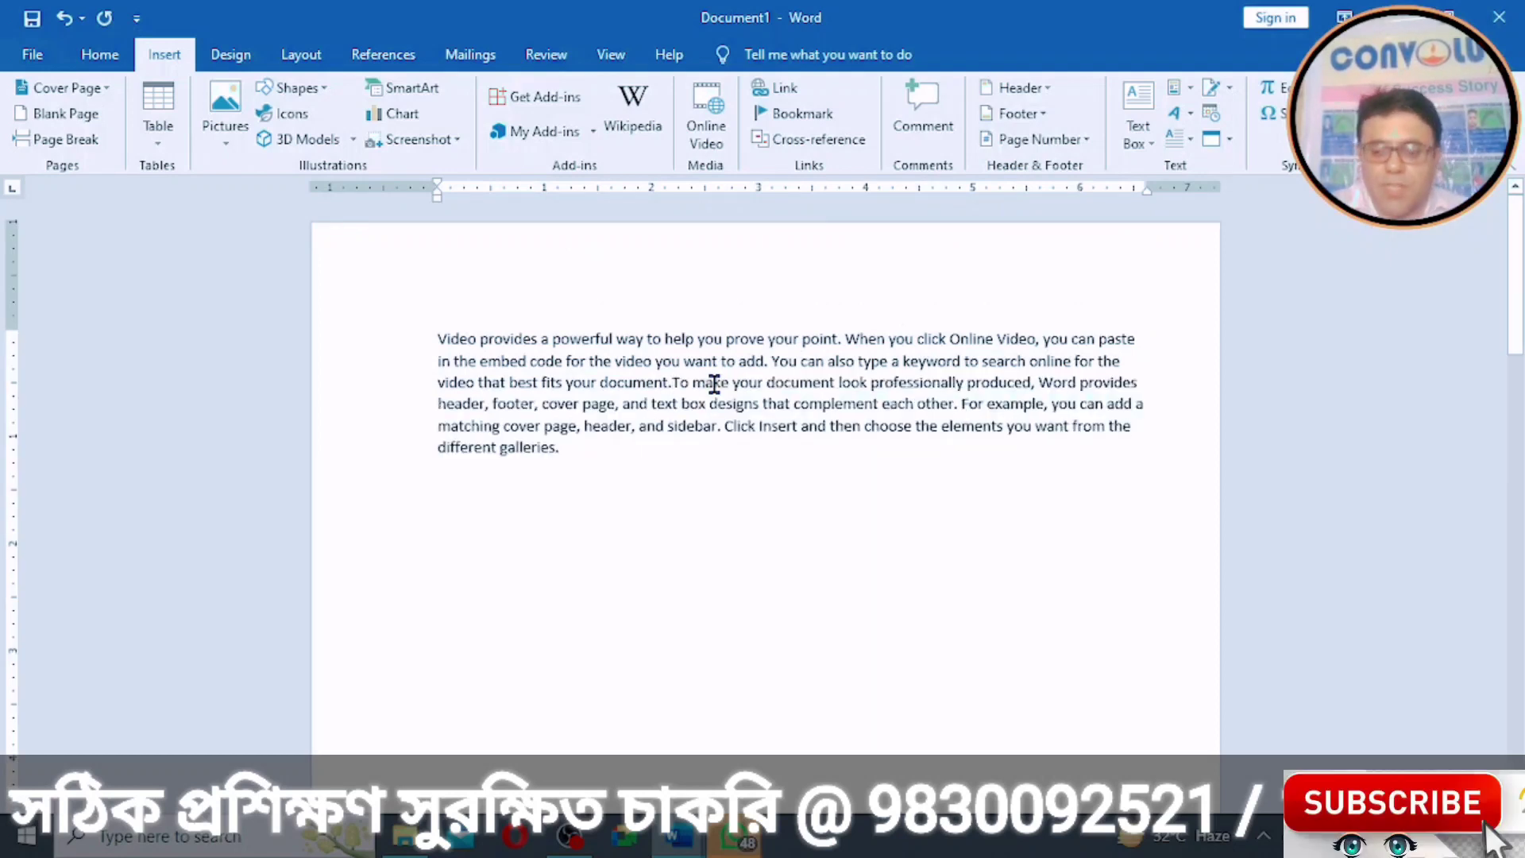
key("Return")
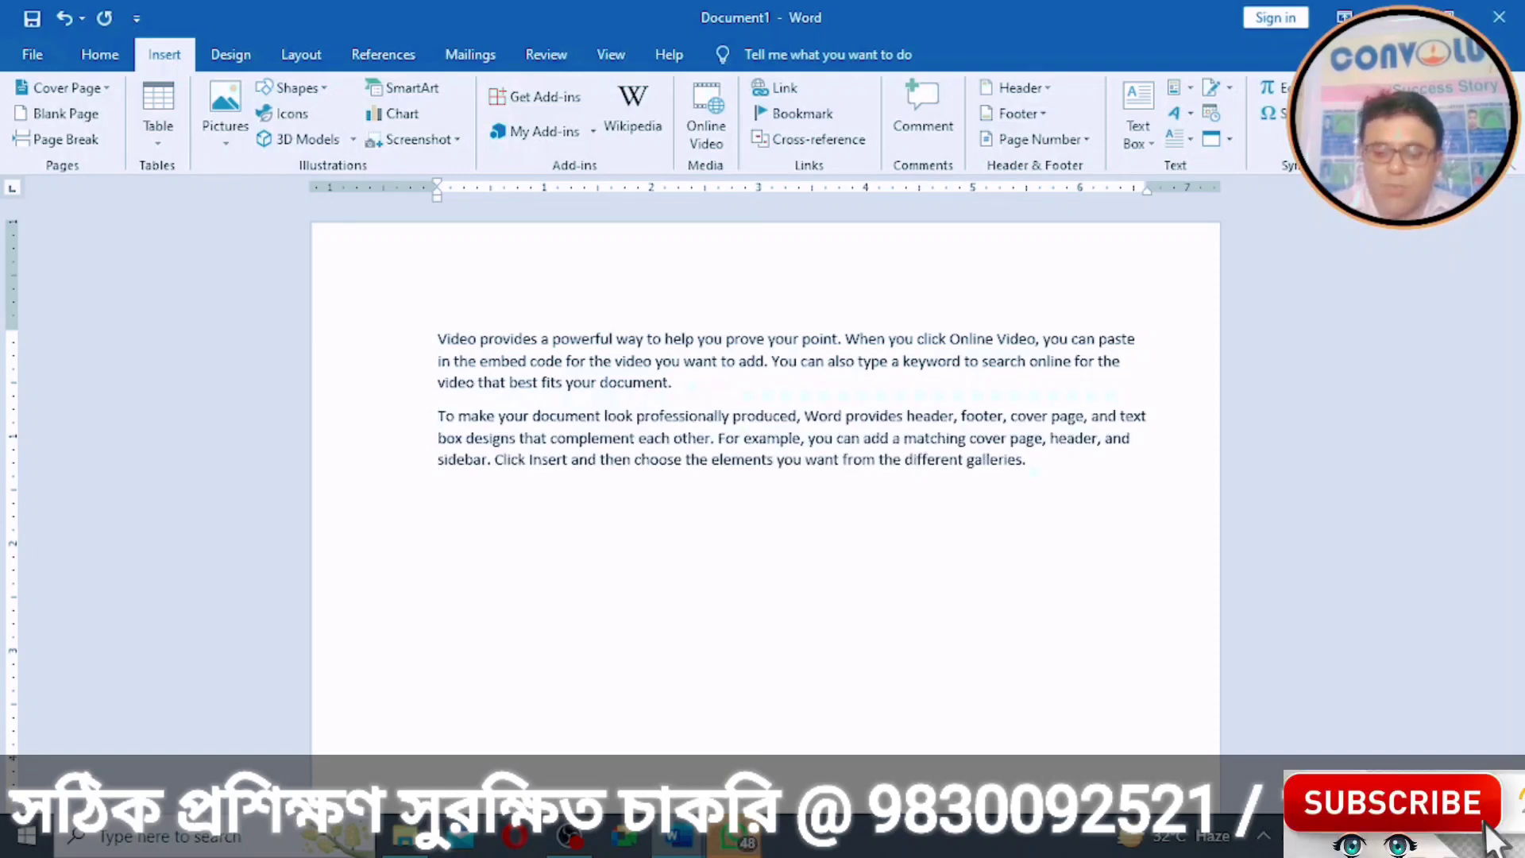
left_click(1078, 465)
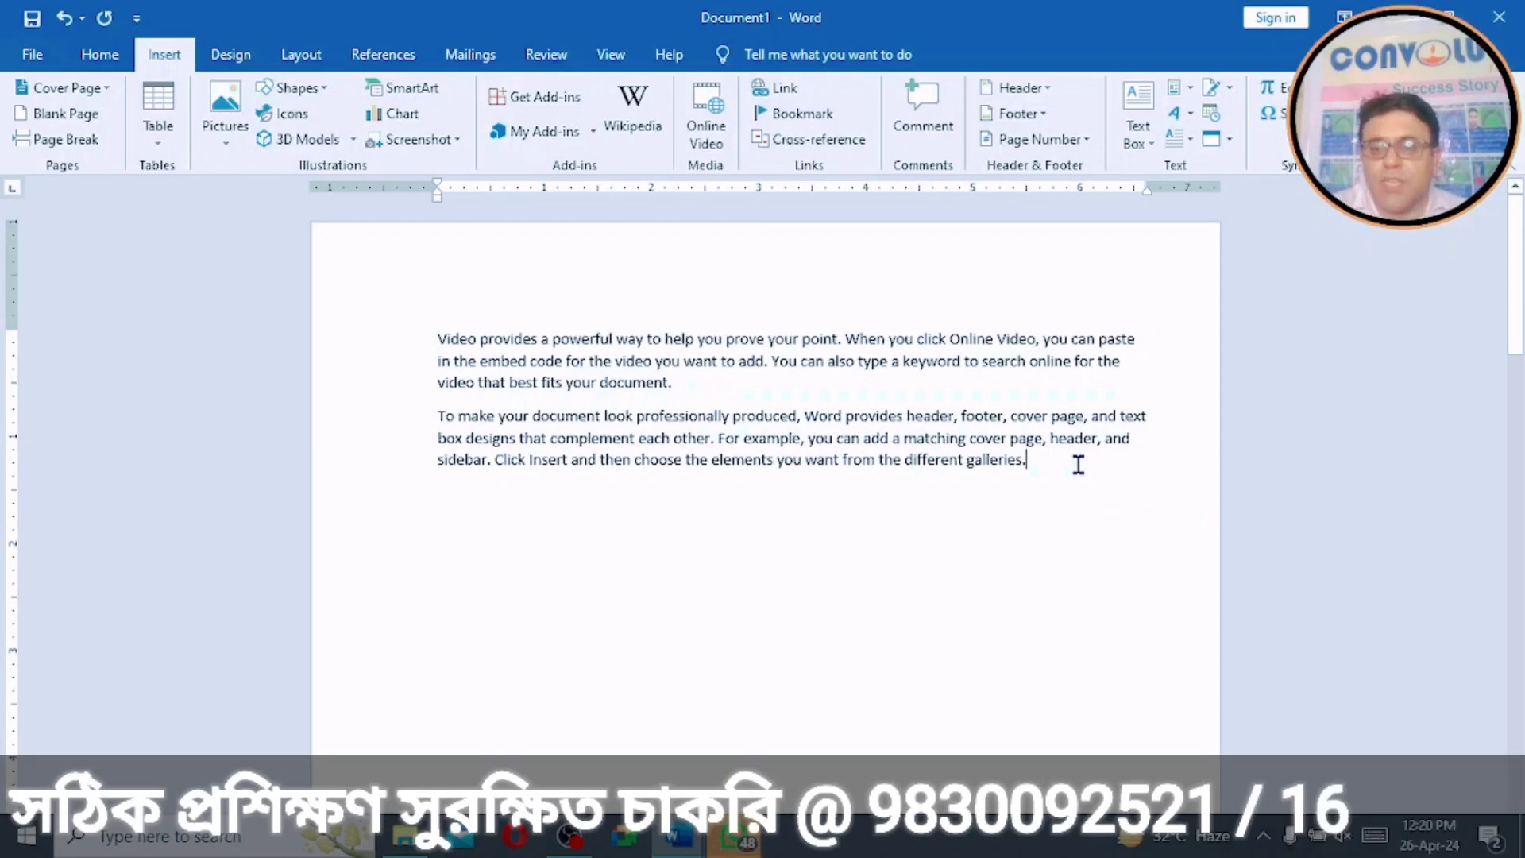
key("Delete")
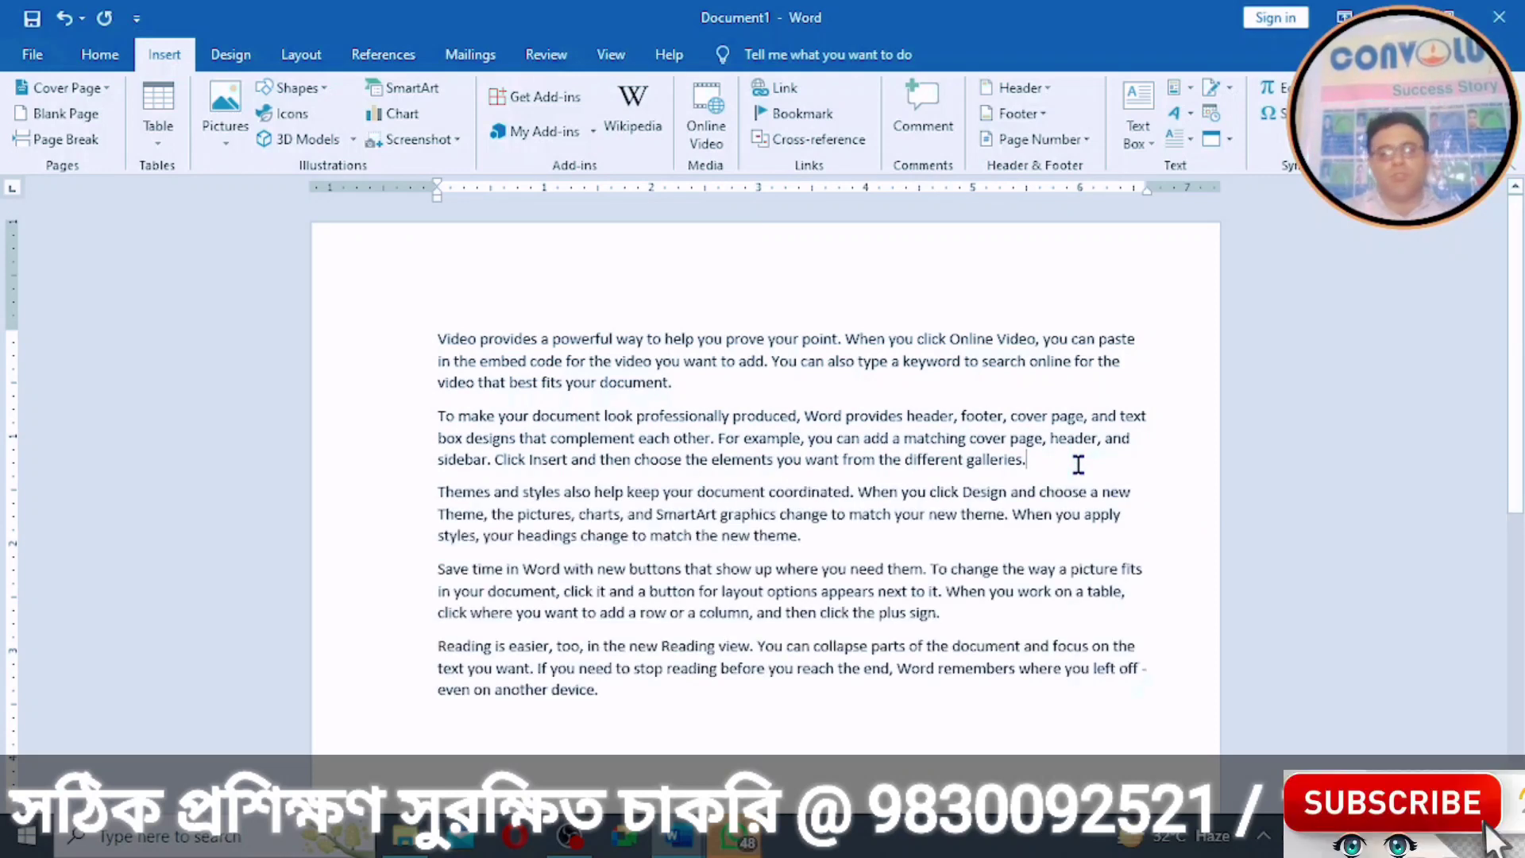
left_click_drag(1514, 397, 1513, 280)
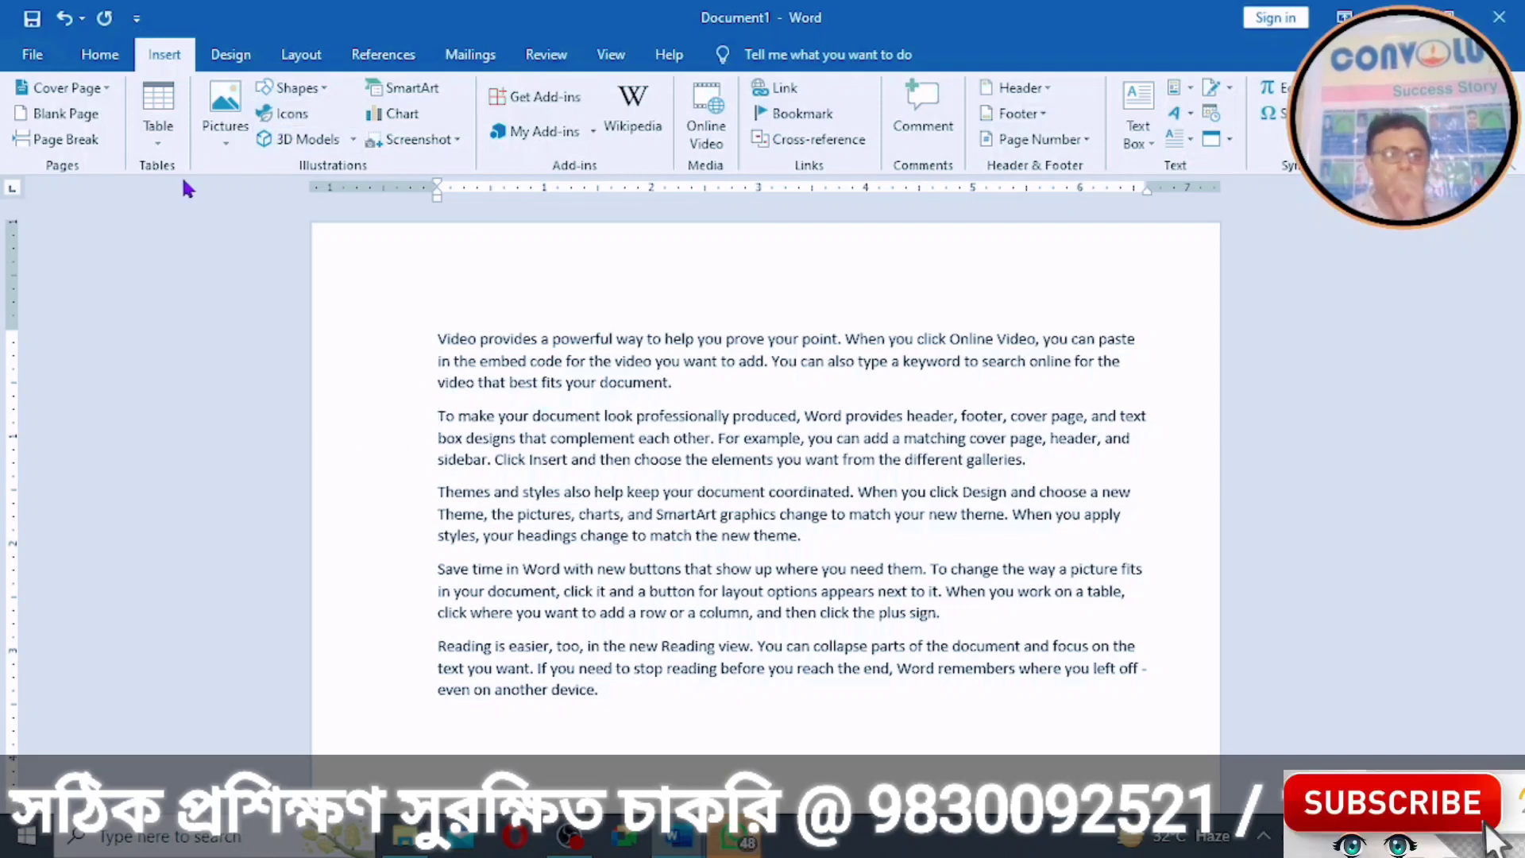
Step: Insert a page break again between the first and second paragraphs and return to the first page
left_click(65, 139)
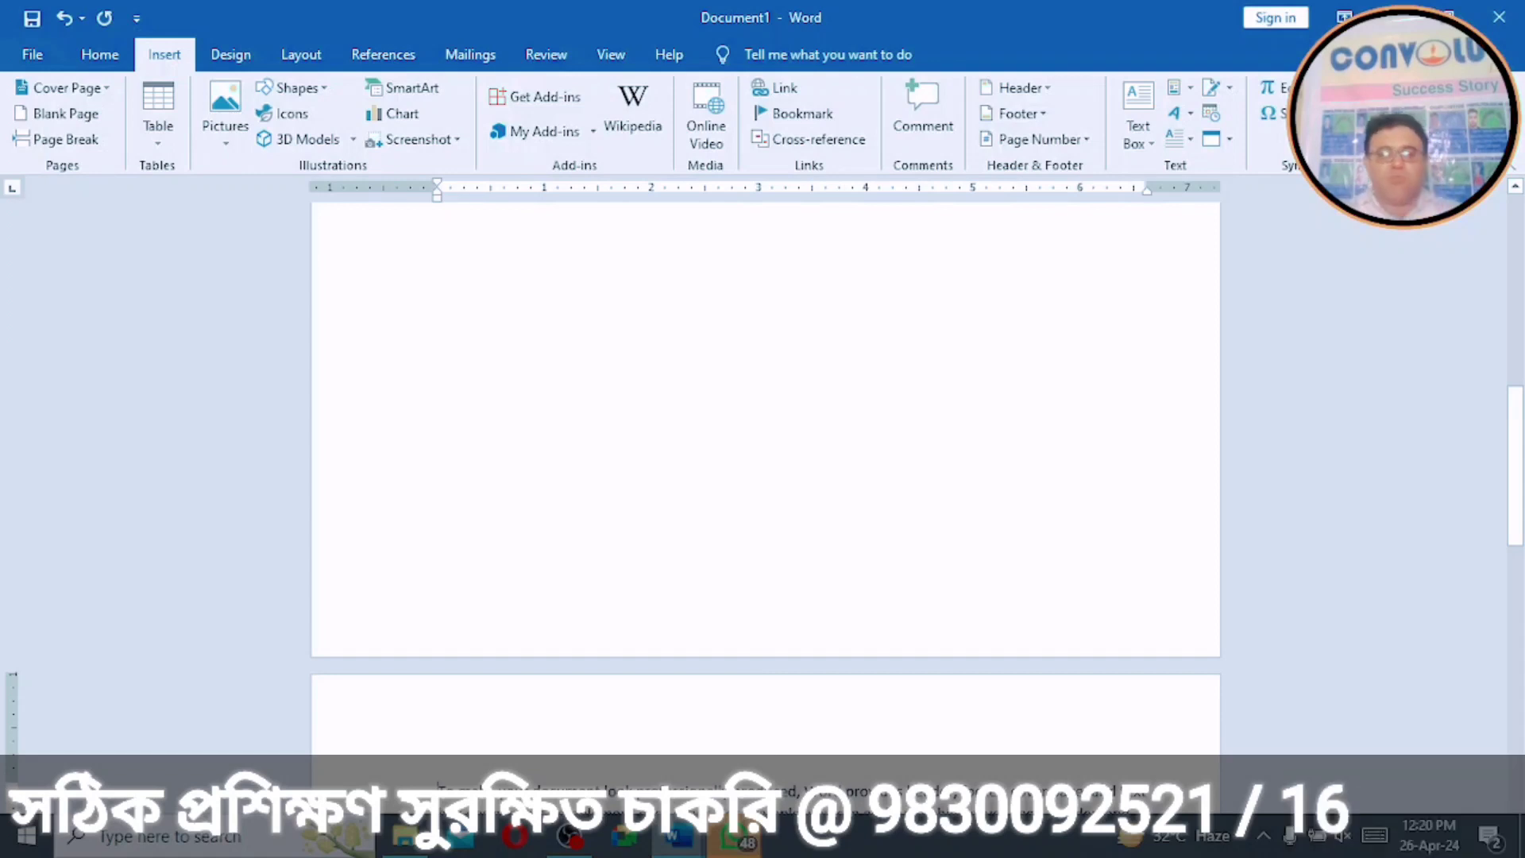
left_click_drag(1518, 442, 1491, 255)
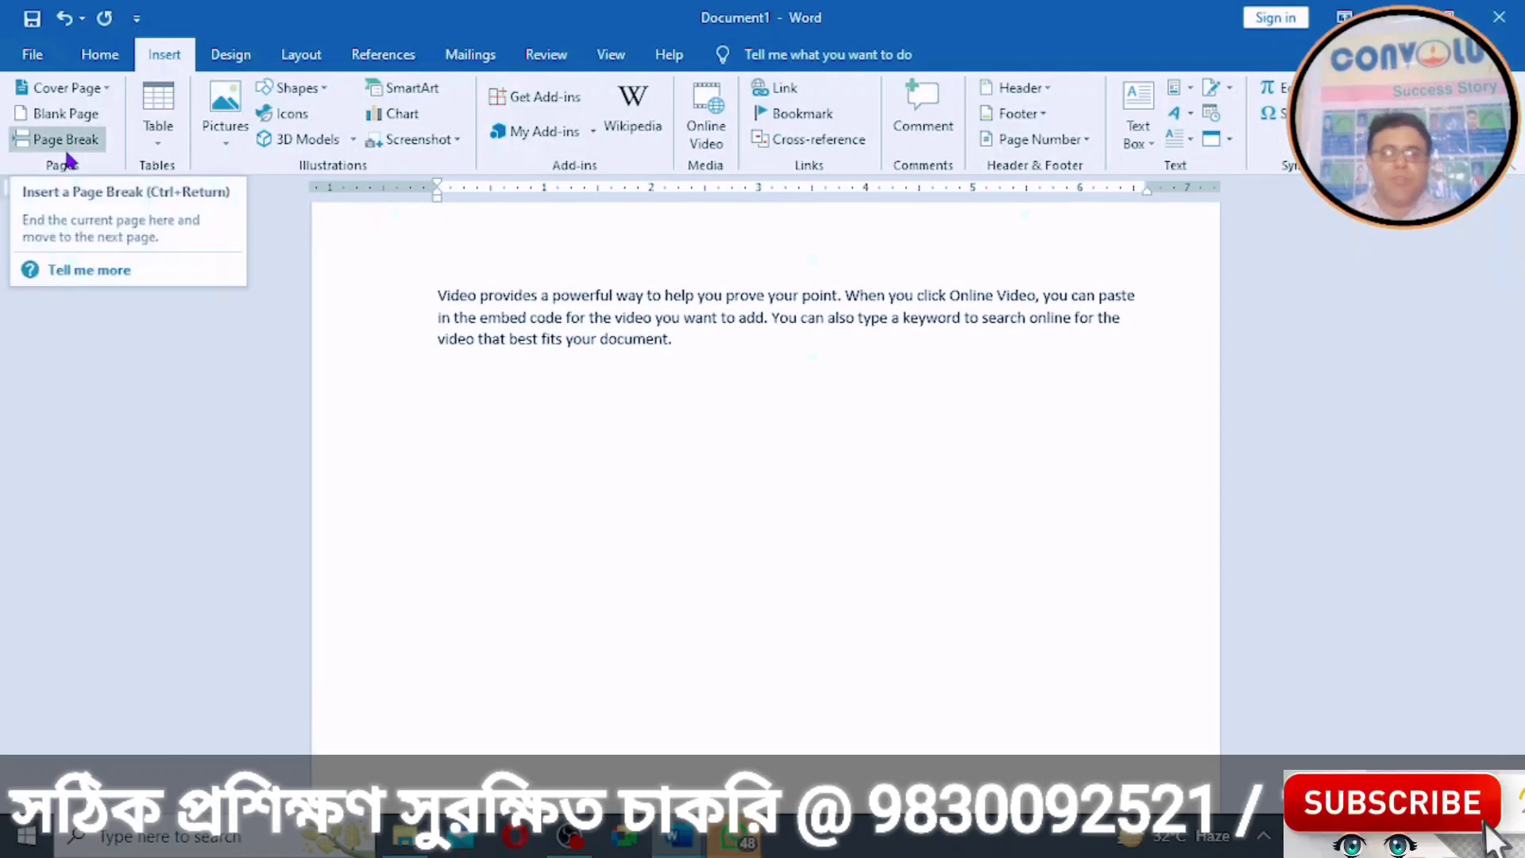
Step: Insert a blank page at the end of the first paragraph and look over the resulting pages
left_click(701, 343)
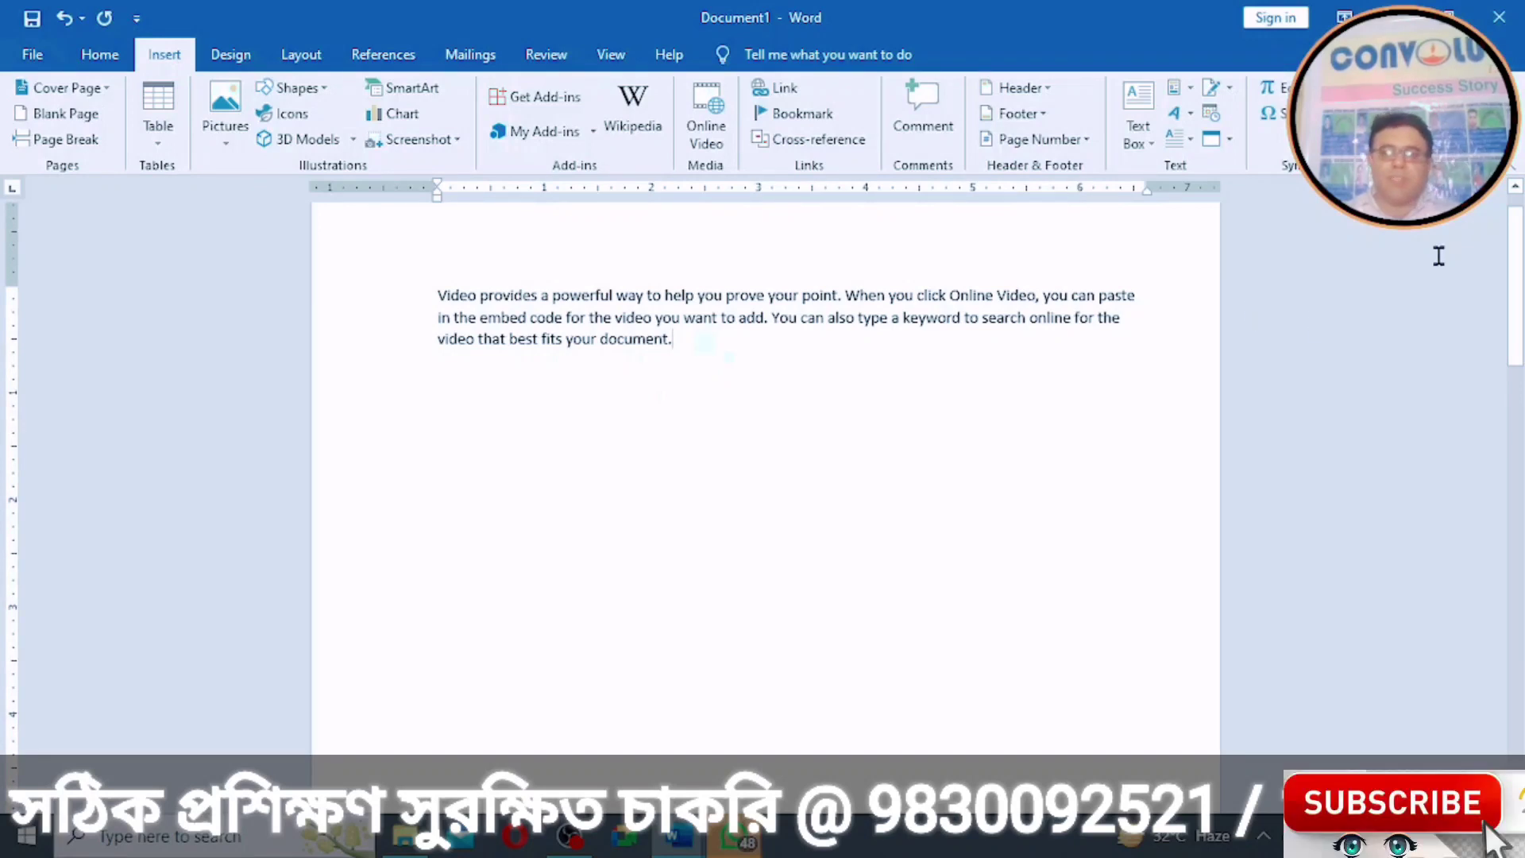
mouse_move(1519, 274)
left_mouse_down()
mouse_move(1521, 628)
mouse_move(1522, 266)
mouse_move(1480, 357)
mouse_move(1509, 245)
left_mouse_up()
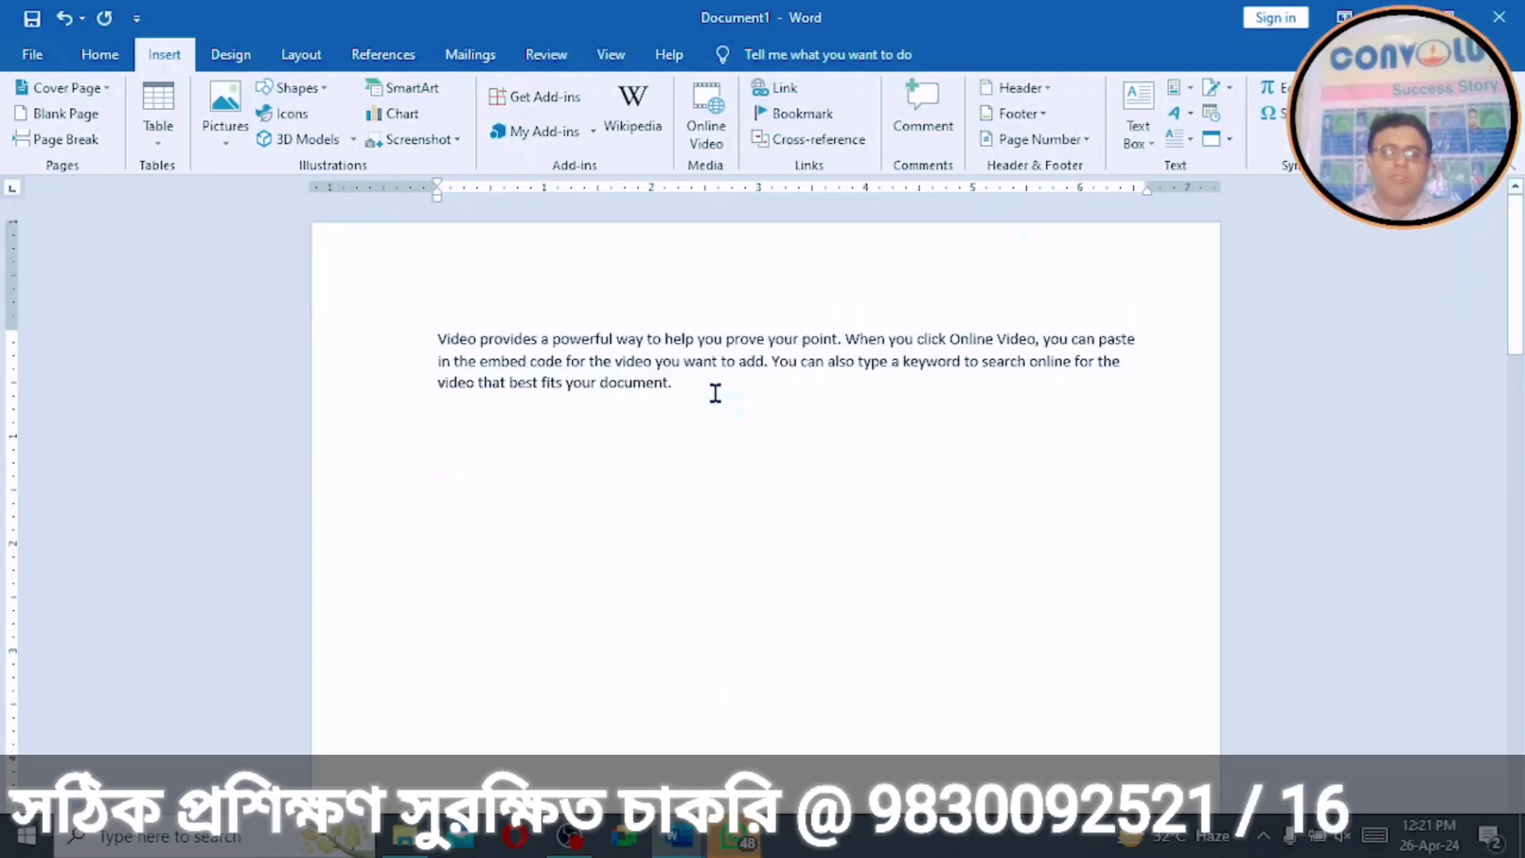
left_click(57, 118)
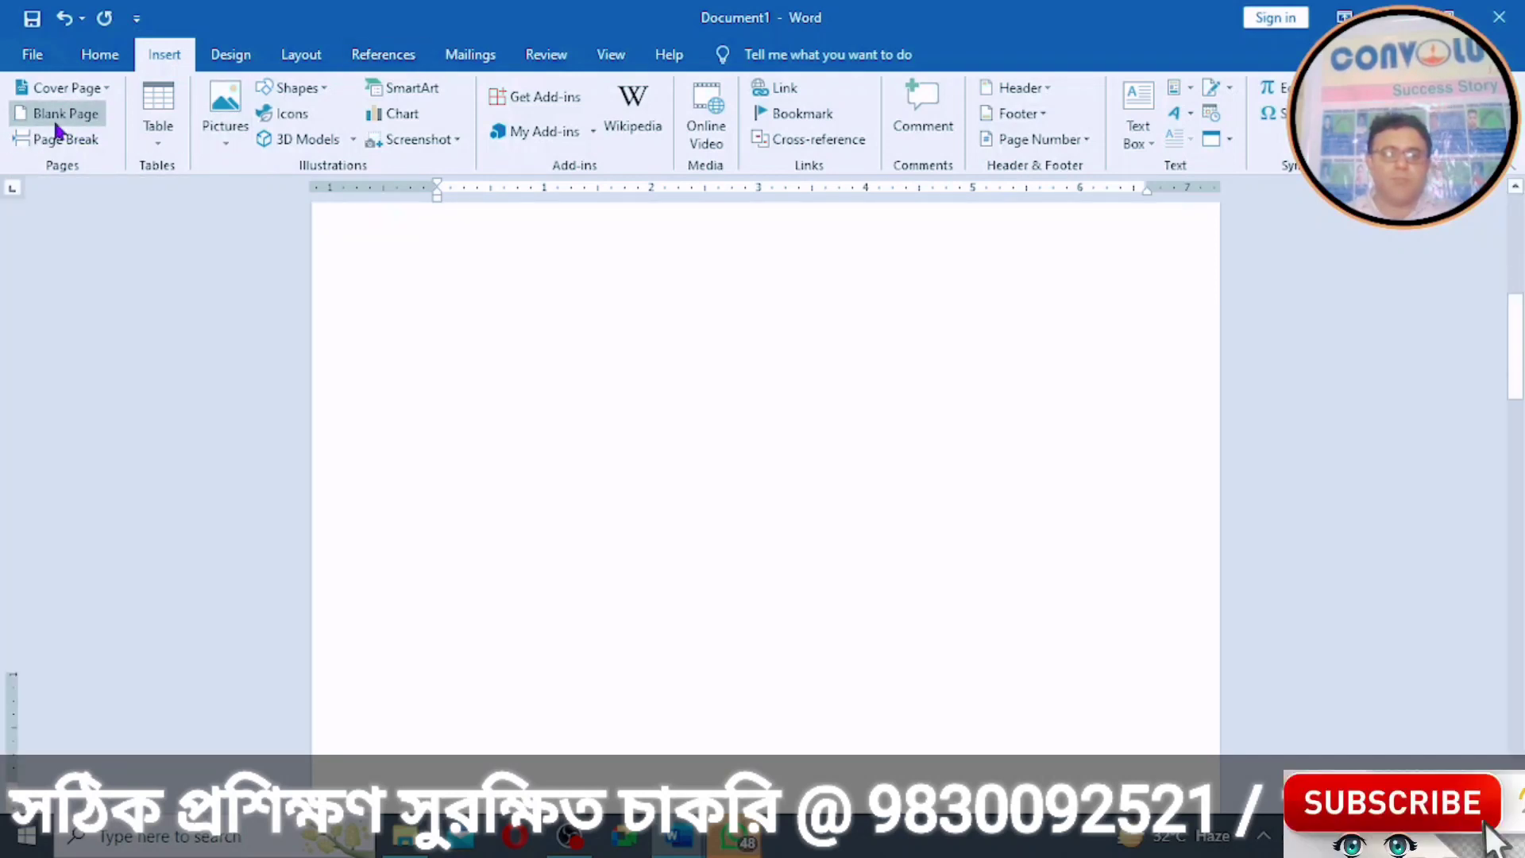
left_click_drag(1517, 366, 1470, 199)
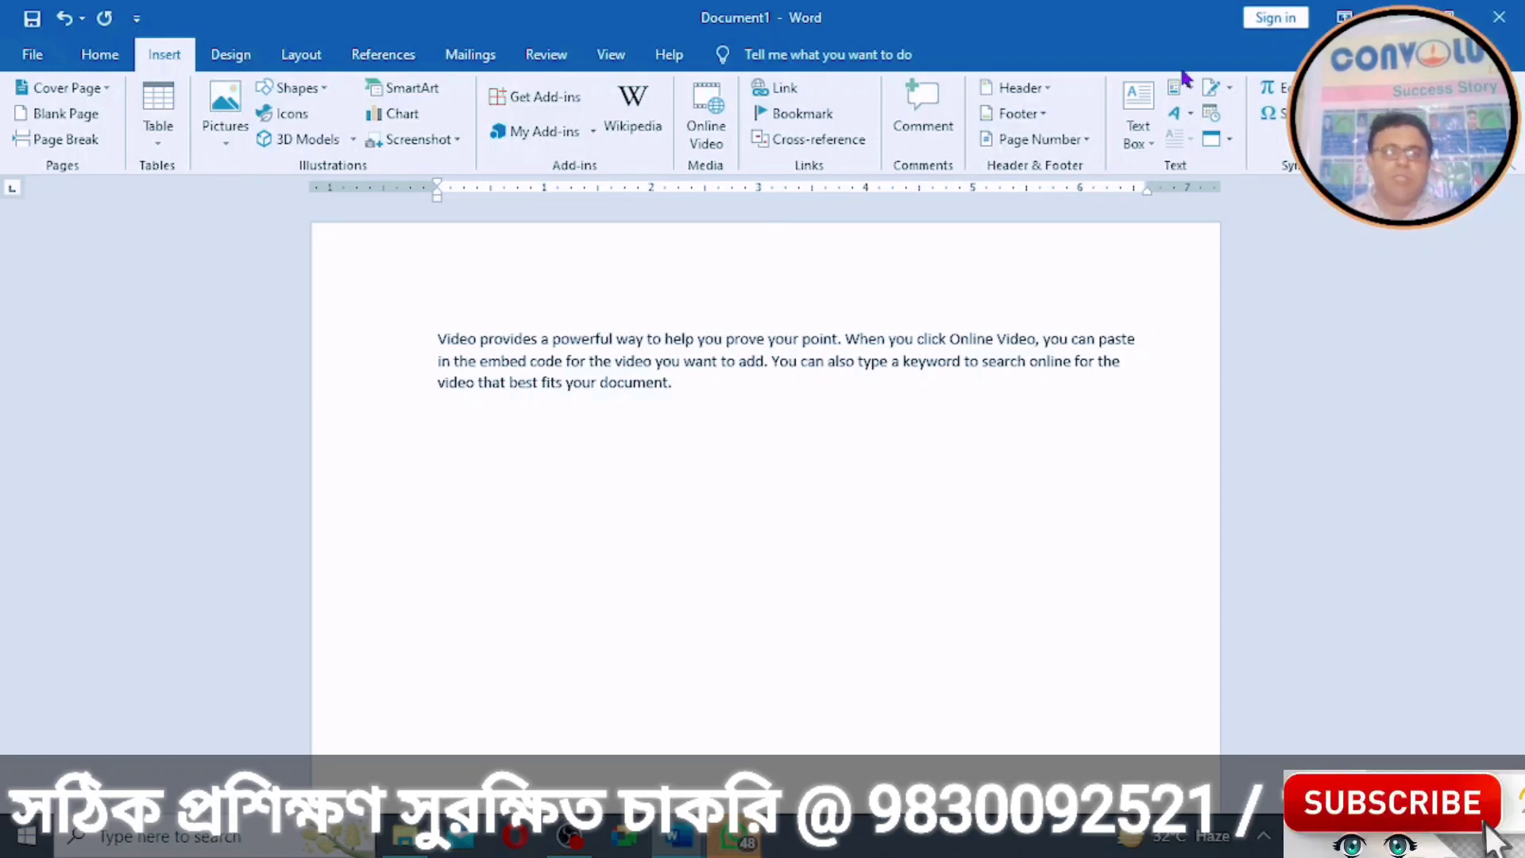
left_click(238, 56)
left_click(163, 56)
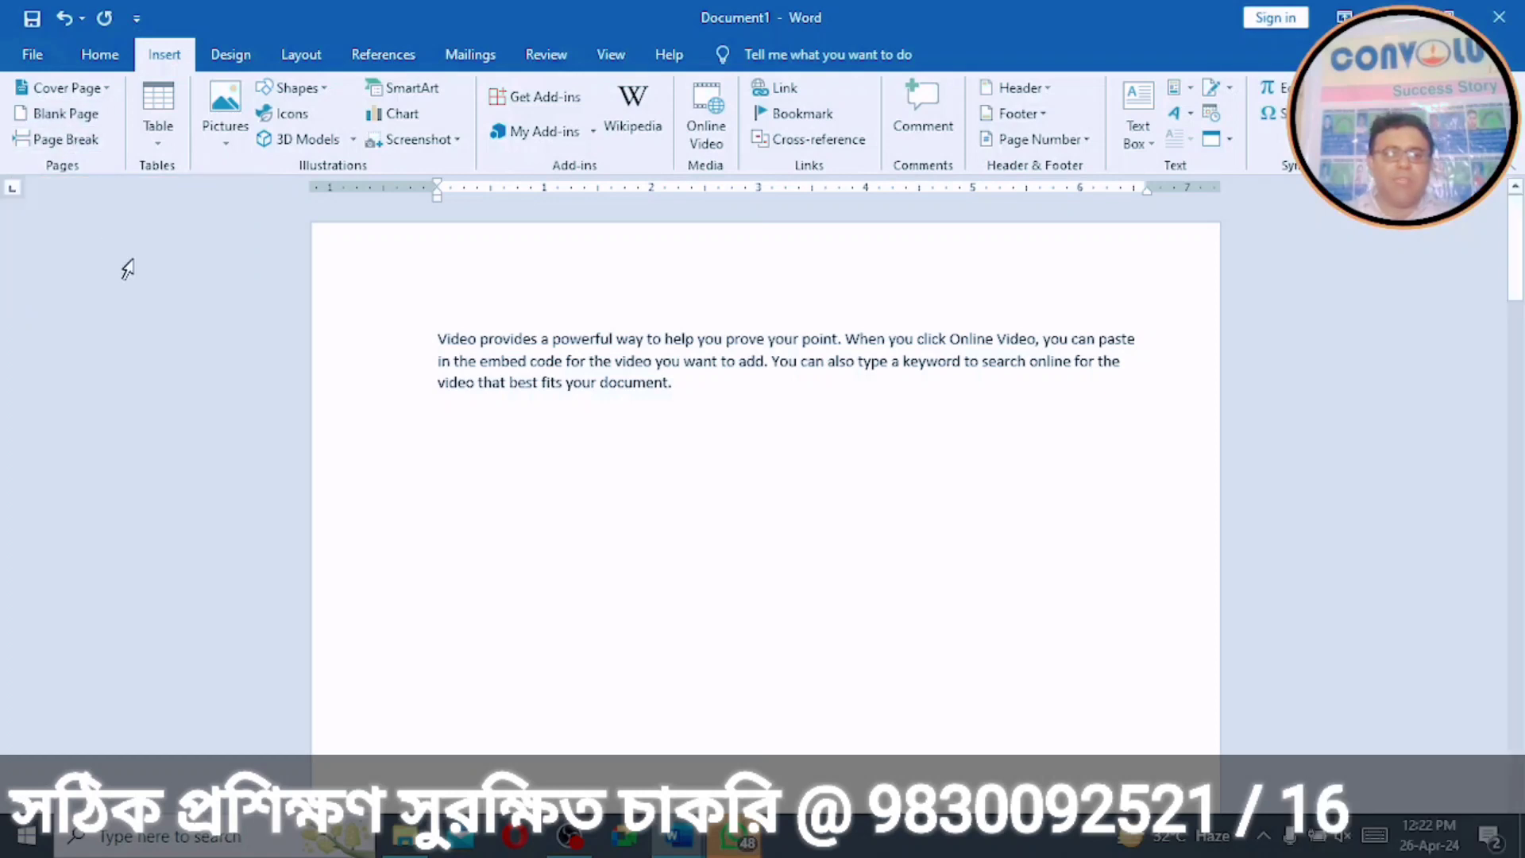
left_click_drag(1517, 256, 1458, 417)
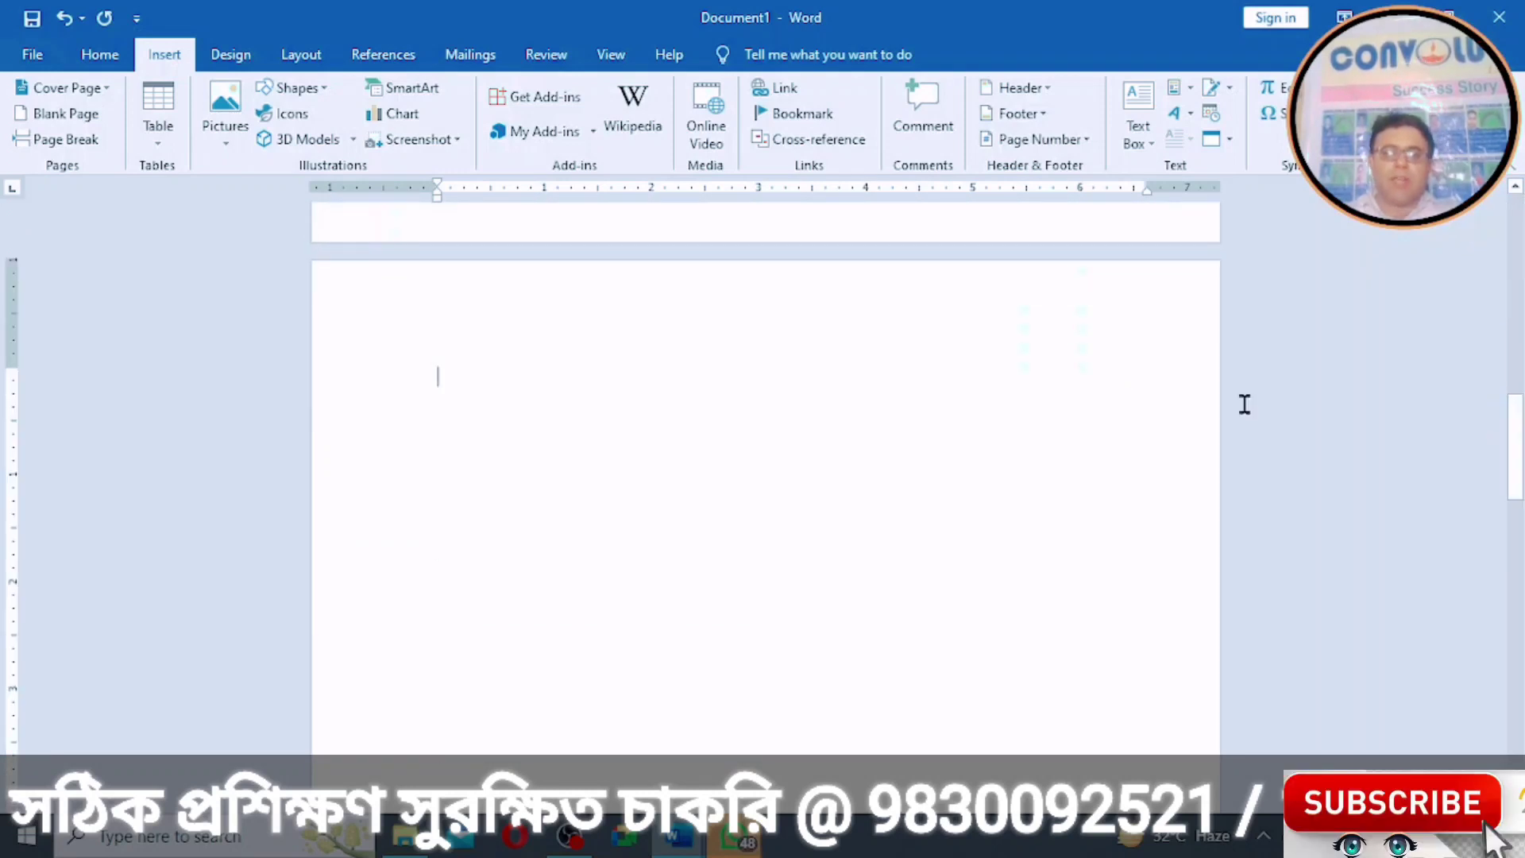
Step: Insert another blank page at the end of the first paragraph and return to the first page
left_click_drag(1515, 476, 1507, 246)
left_click(688, 380)
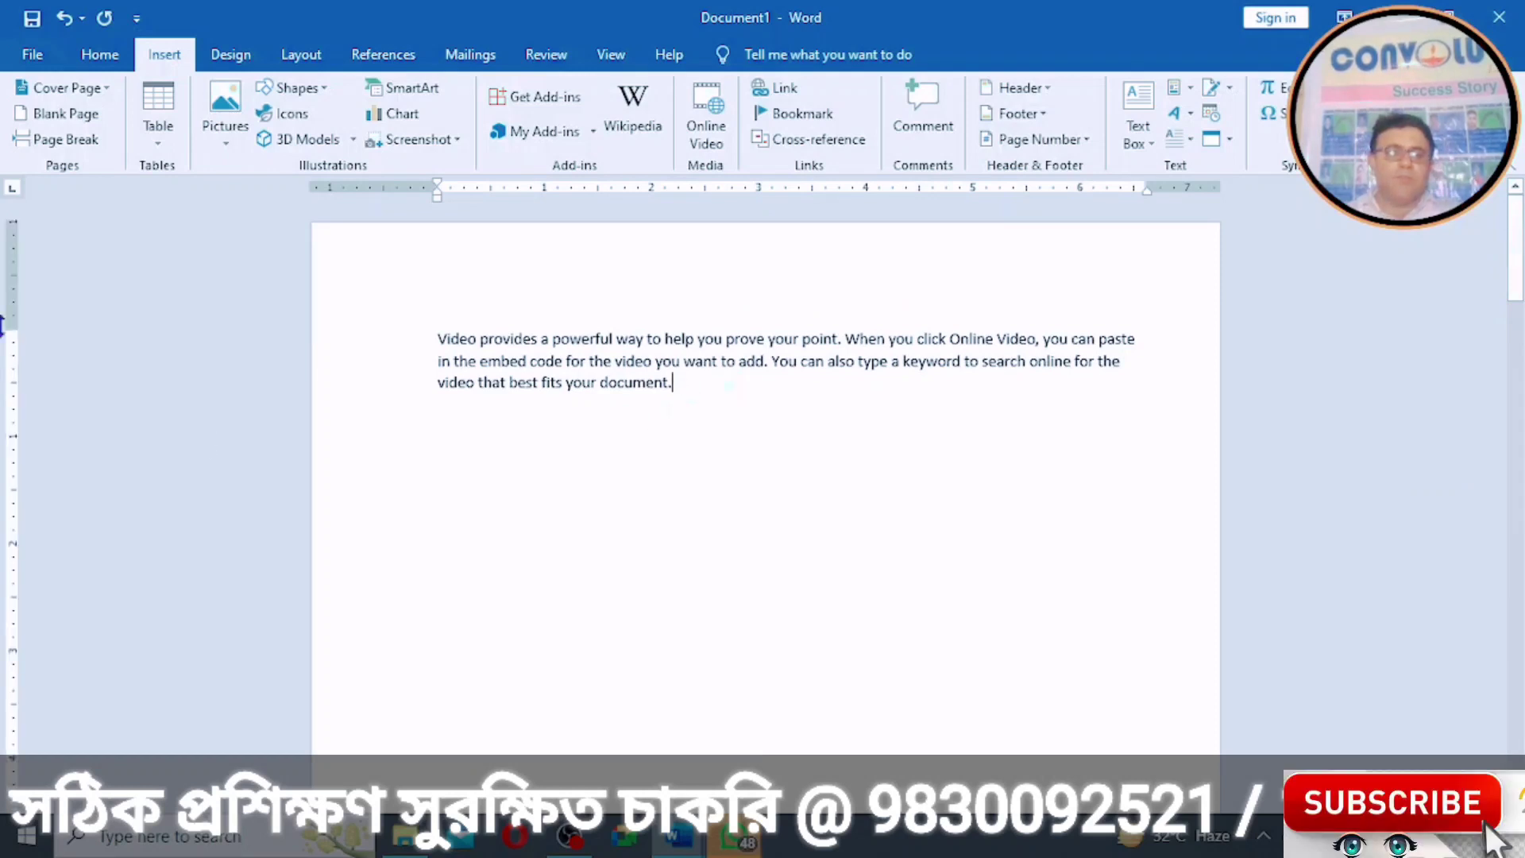
left_click(55, 120)
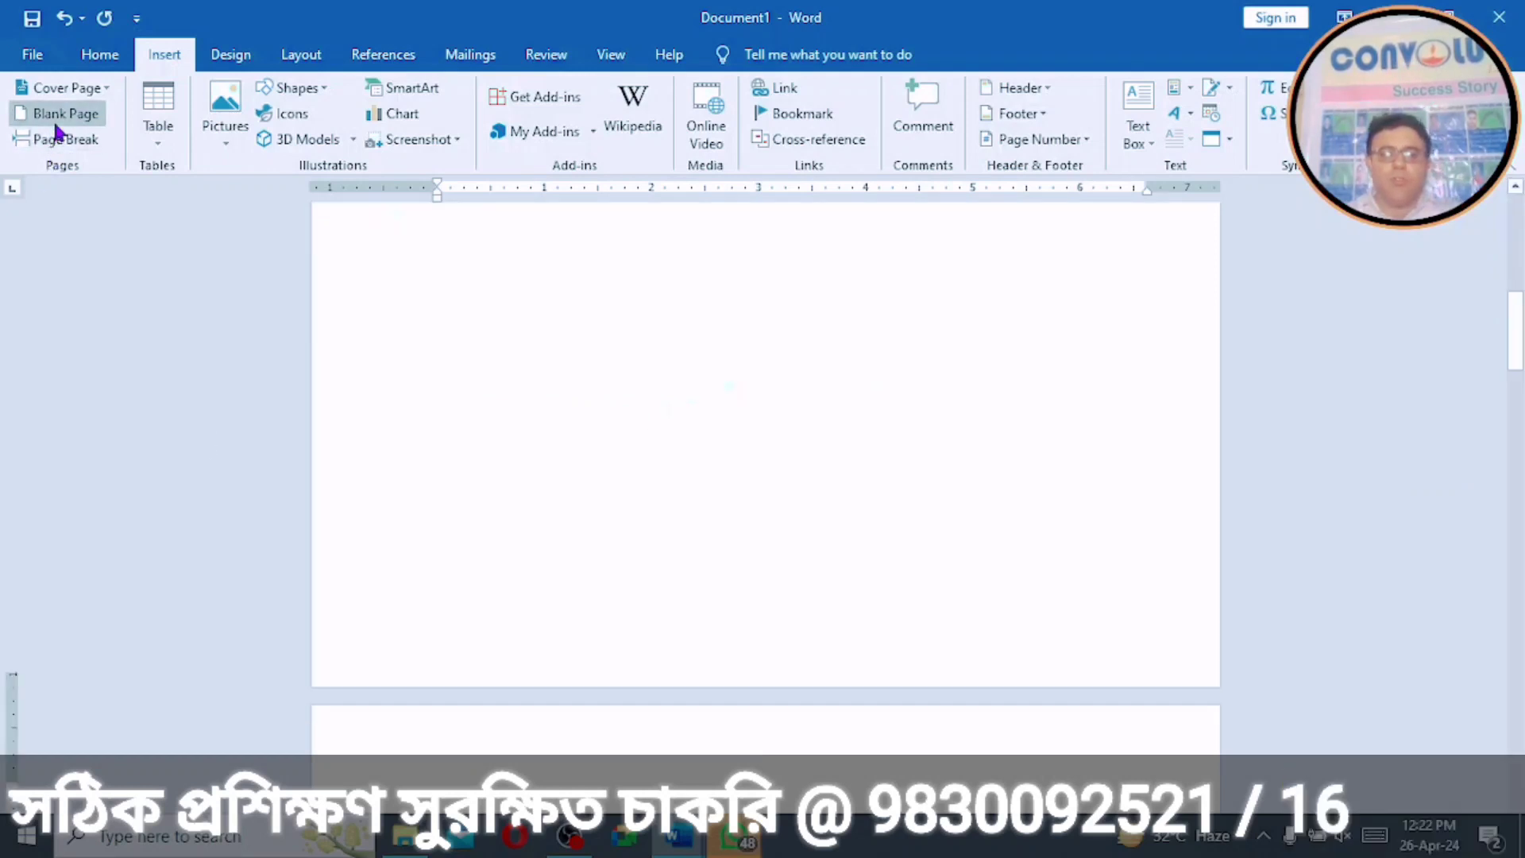
left_click_drag(1513, 326, 1514, 231)
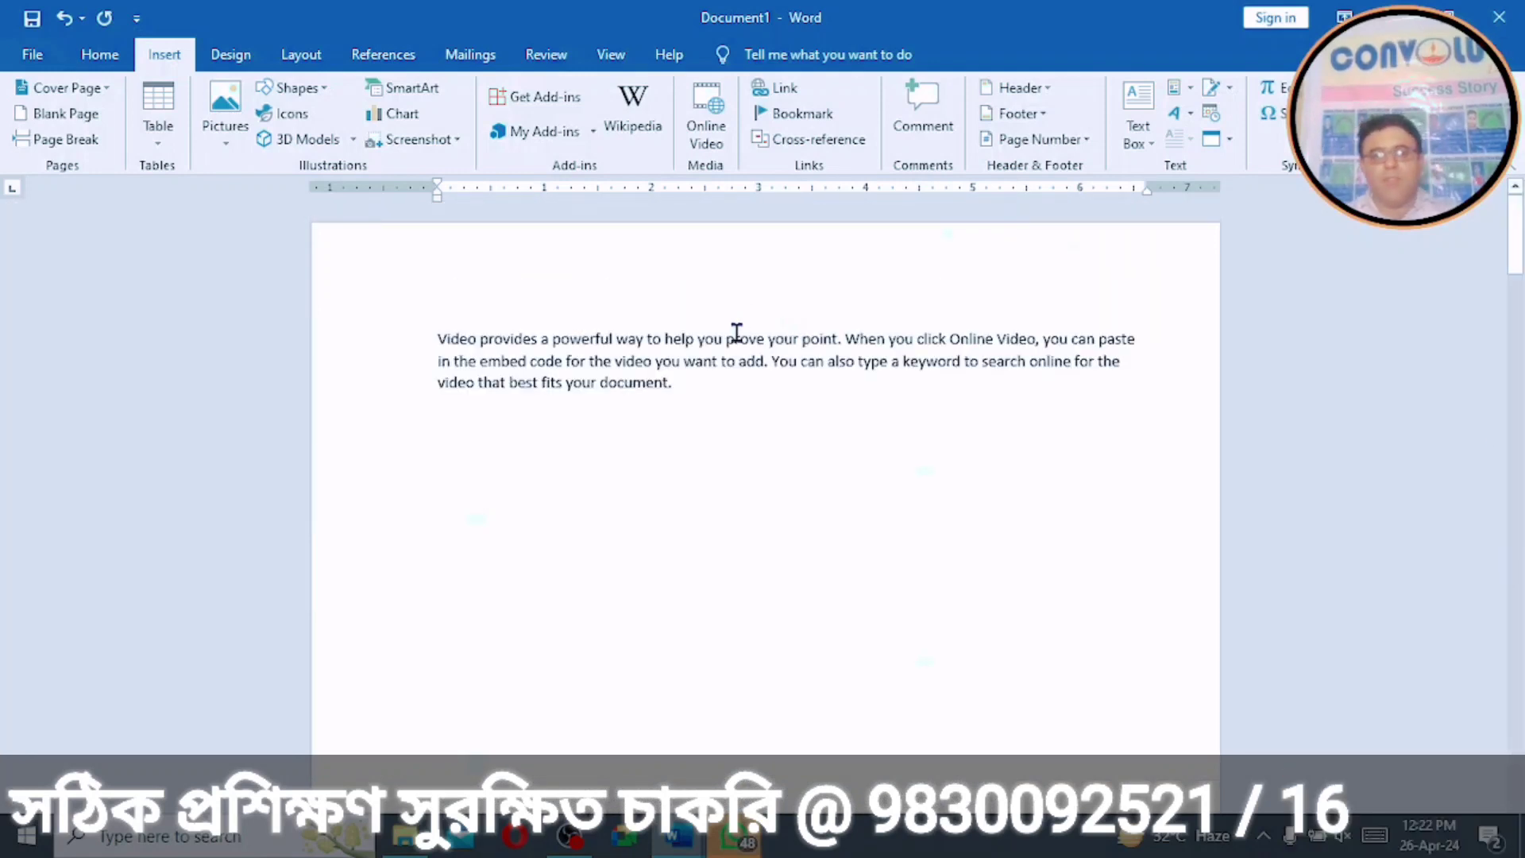
Step: Remove the blank pages and page breaks after the first paragraph, keeping the second paragraph on its own line
left_click(689, 395)
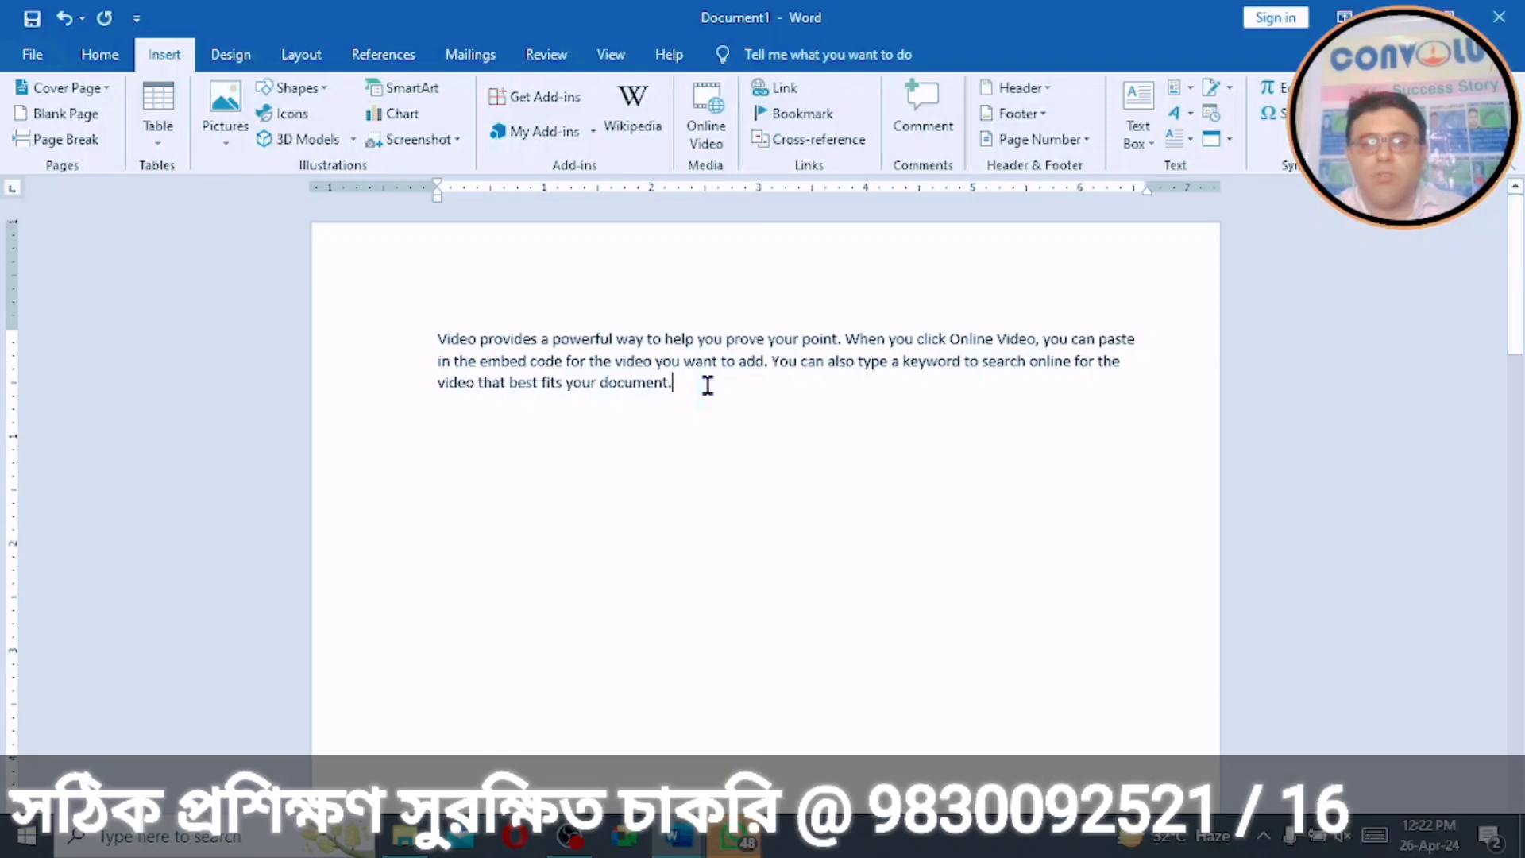
key("Delete")
key("Delete")
key("Return")
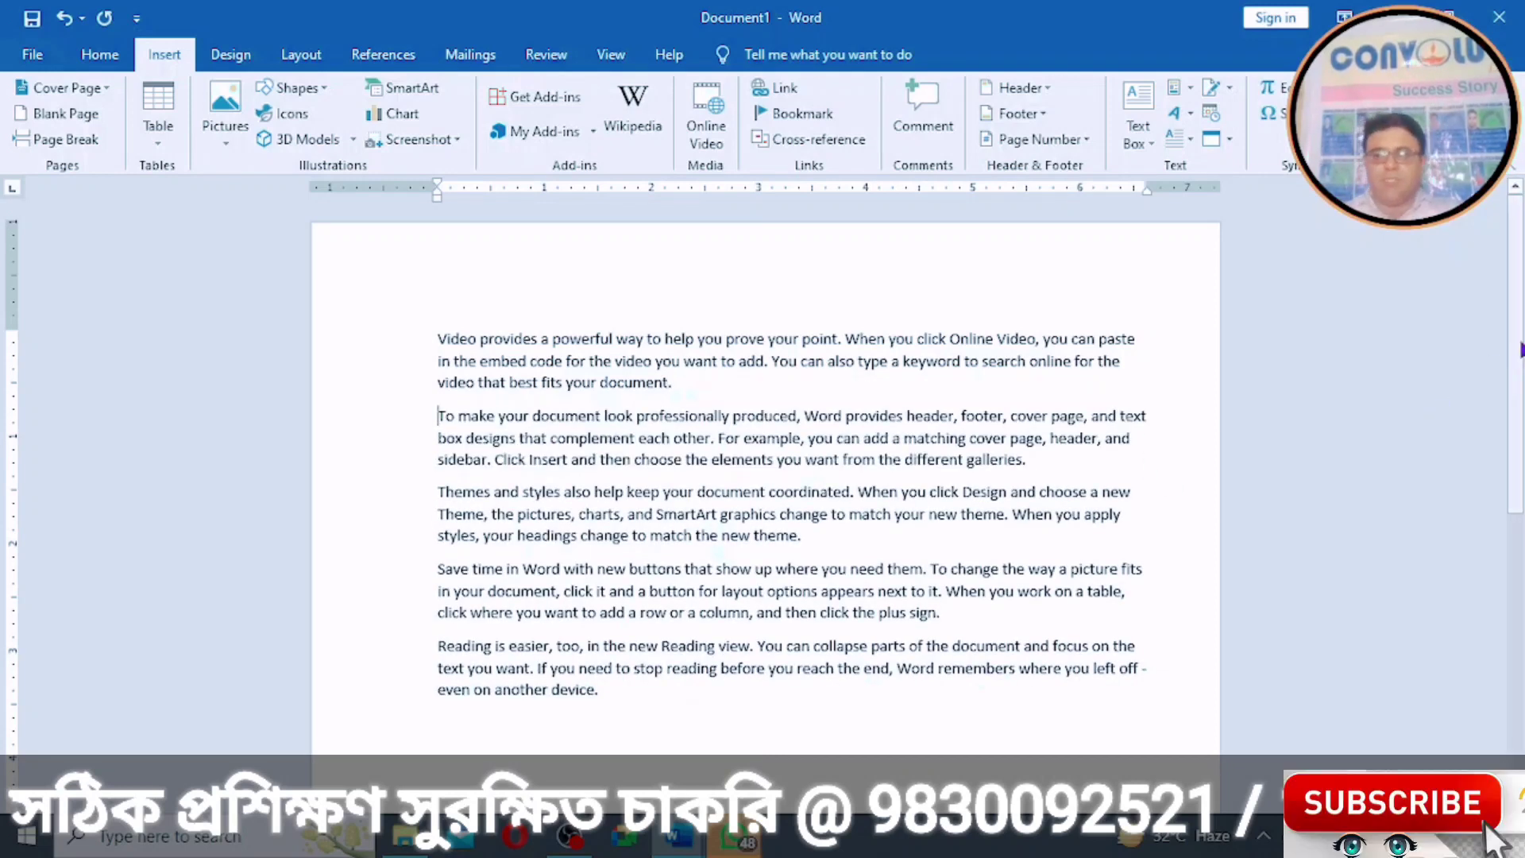
left_click_drag(1519, 350, 1511, 264)
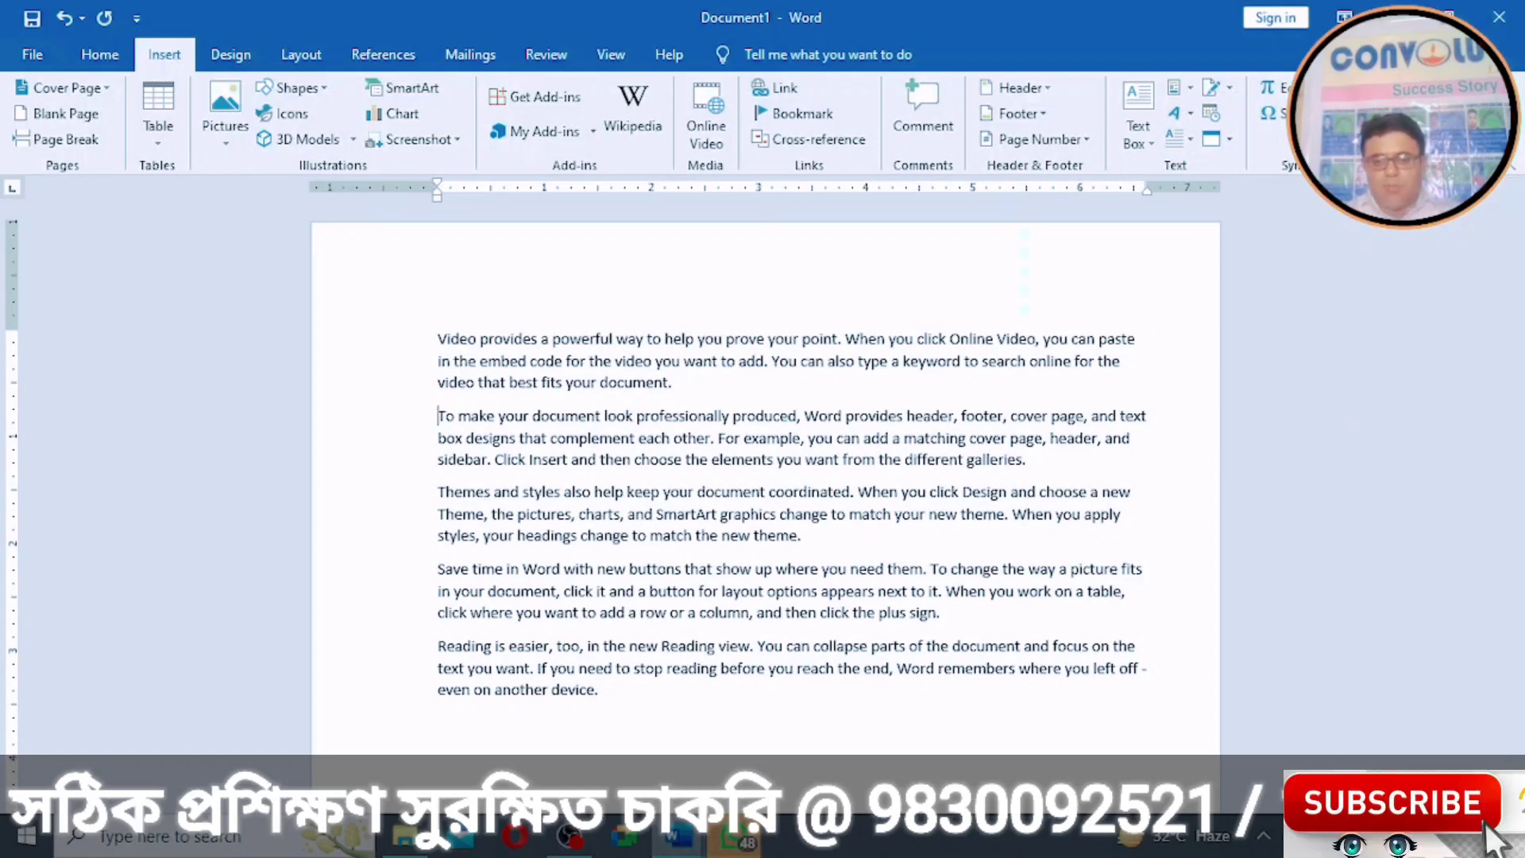
Step: Switch to the ms office syllabus document and highlight the topic "Working with pictures in ms word."
mouse_move(677, 836)
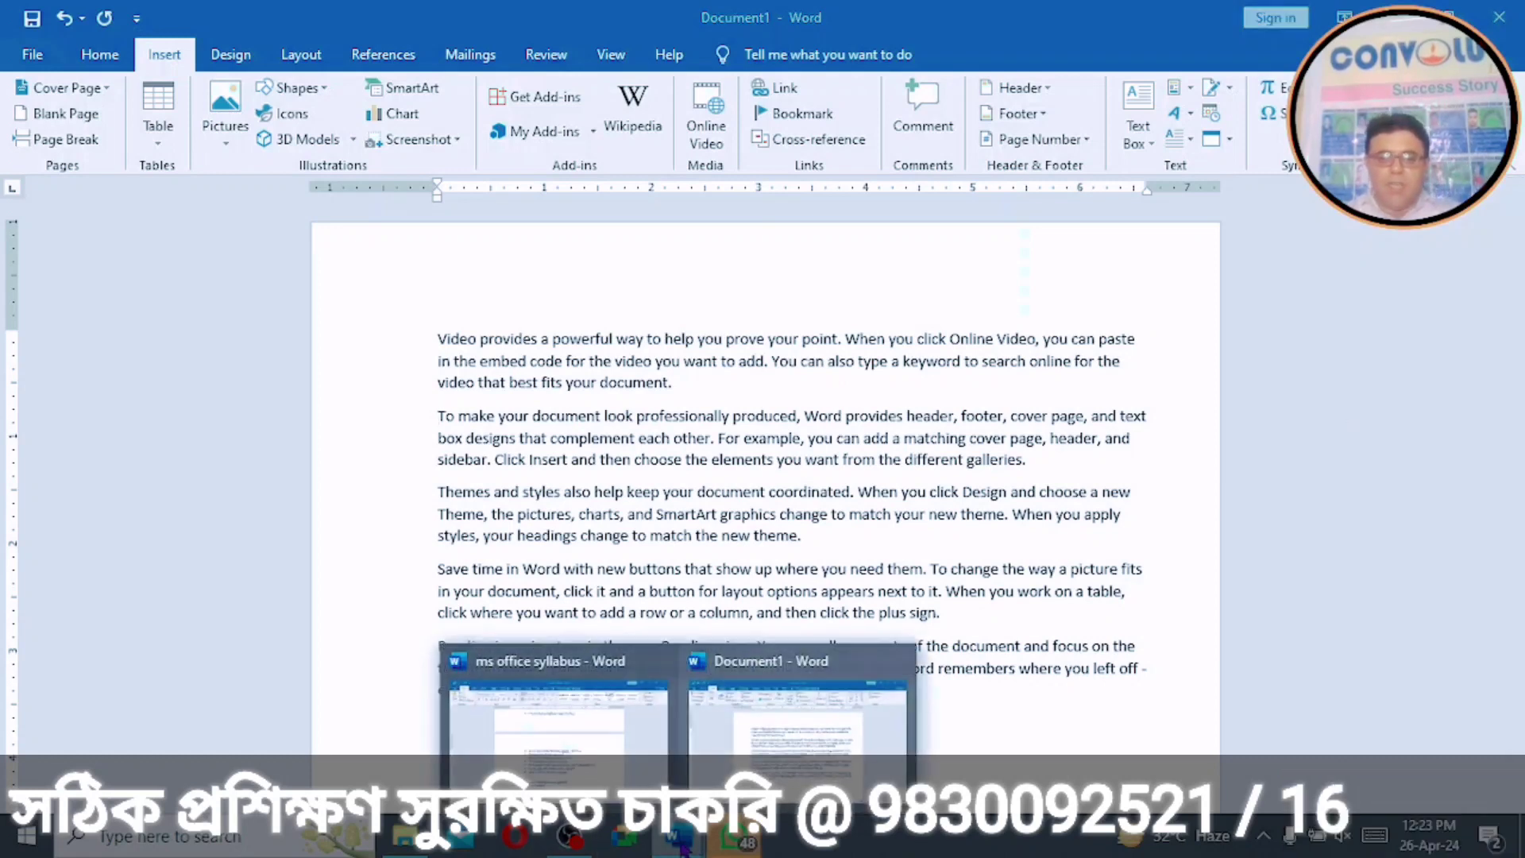
left_click(568, 760)
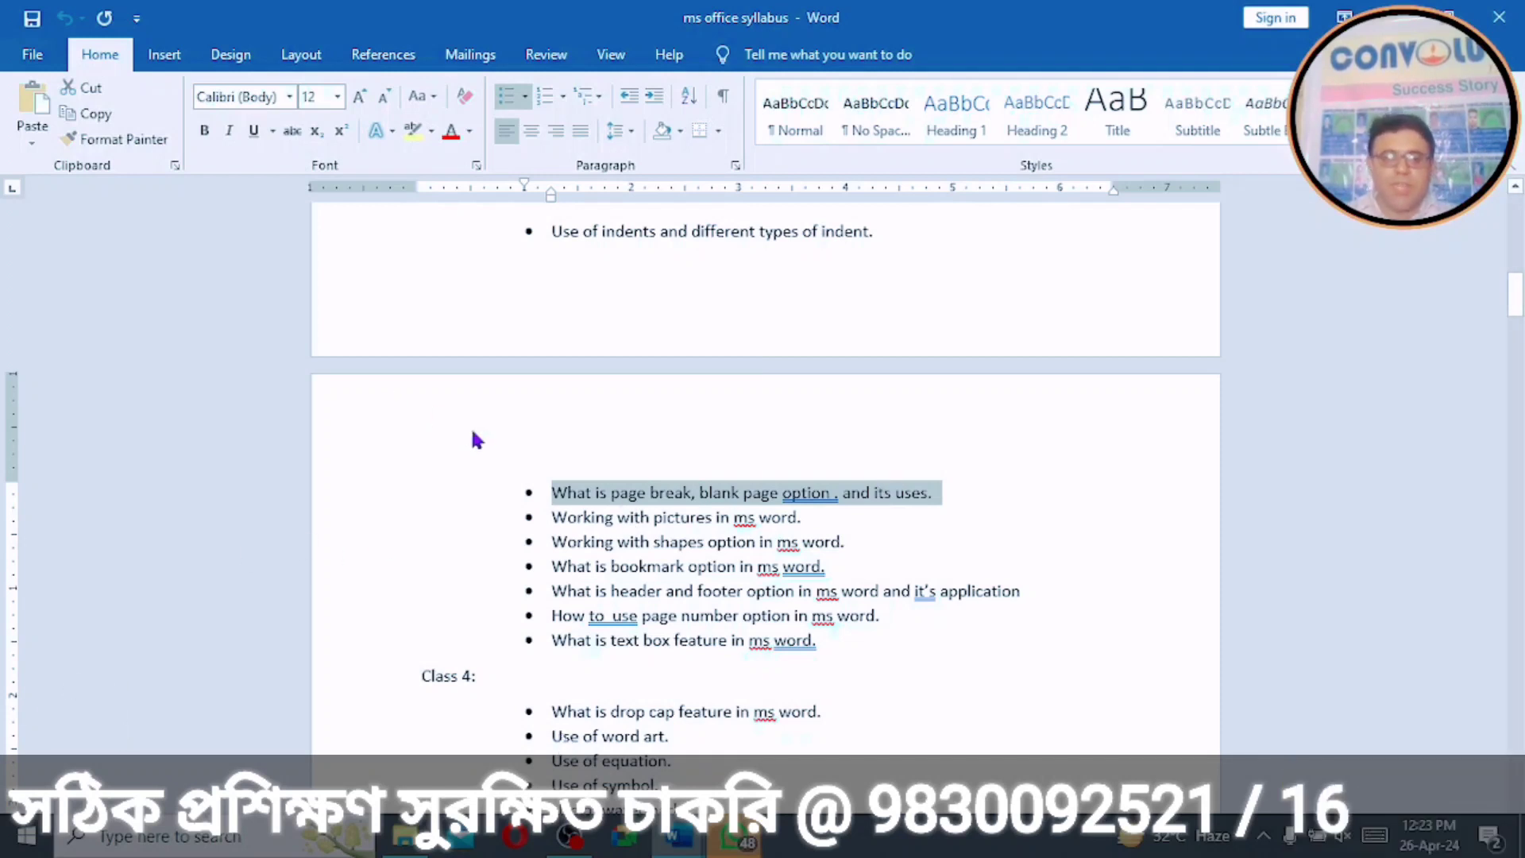
left_click(513, 453)
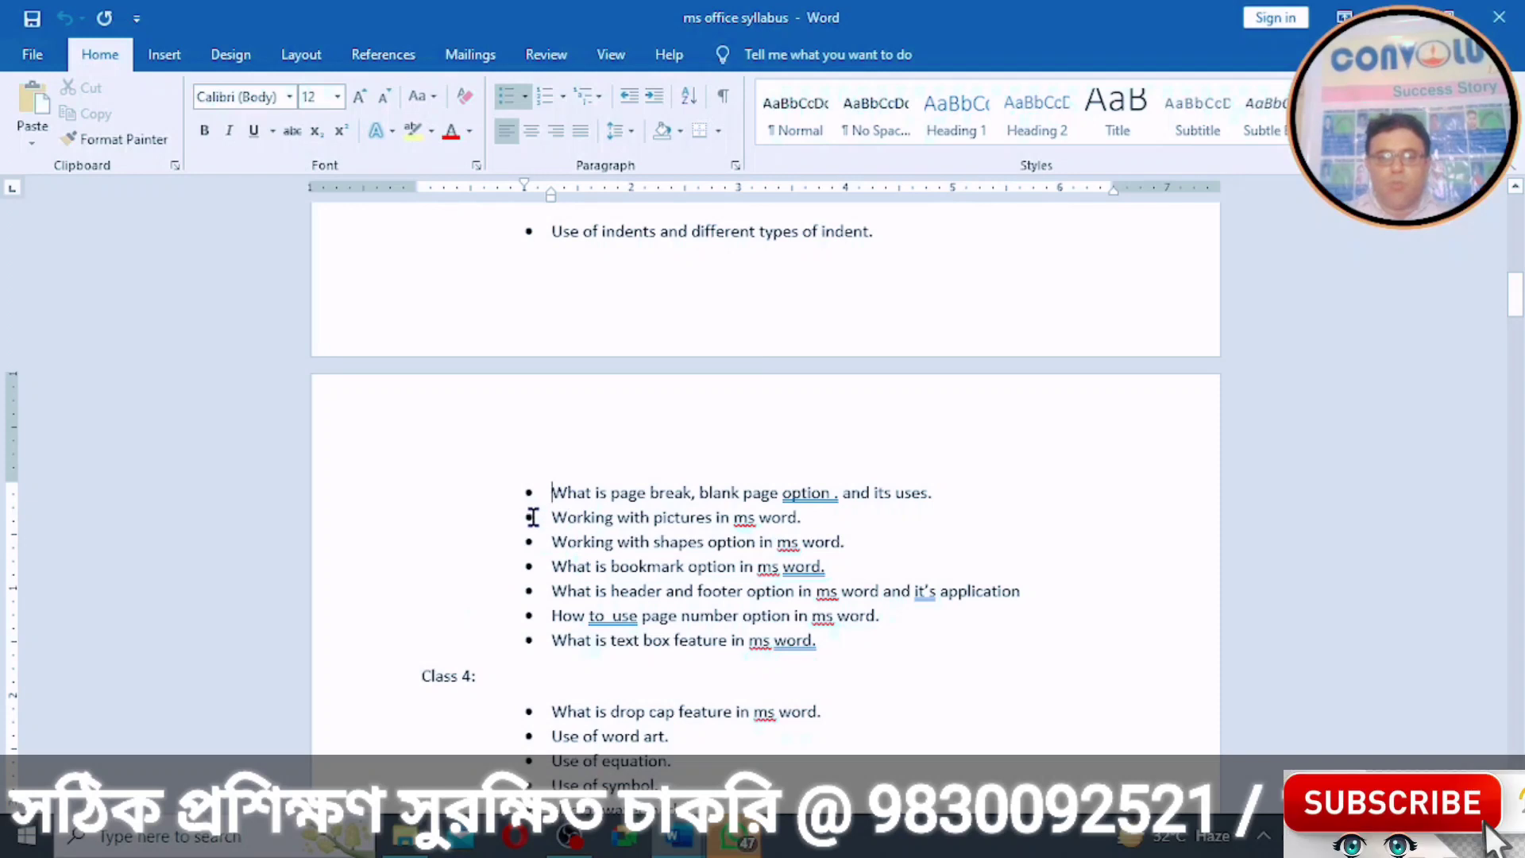
left_click_drag(607, 537, 817, 517)
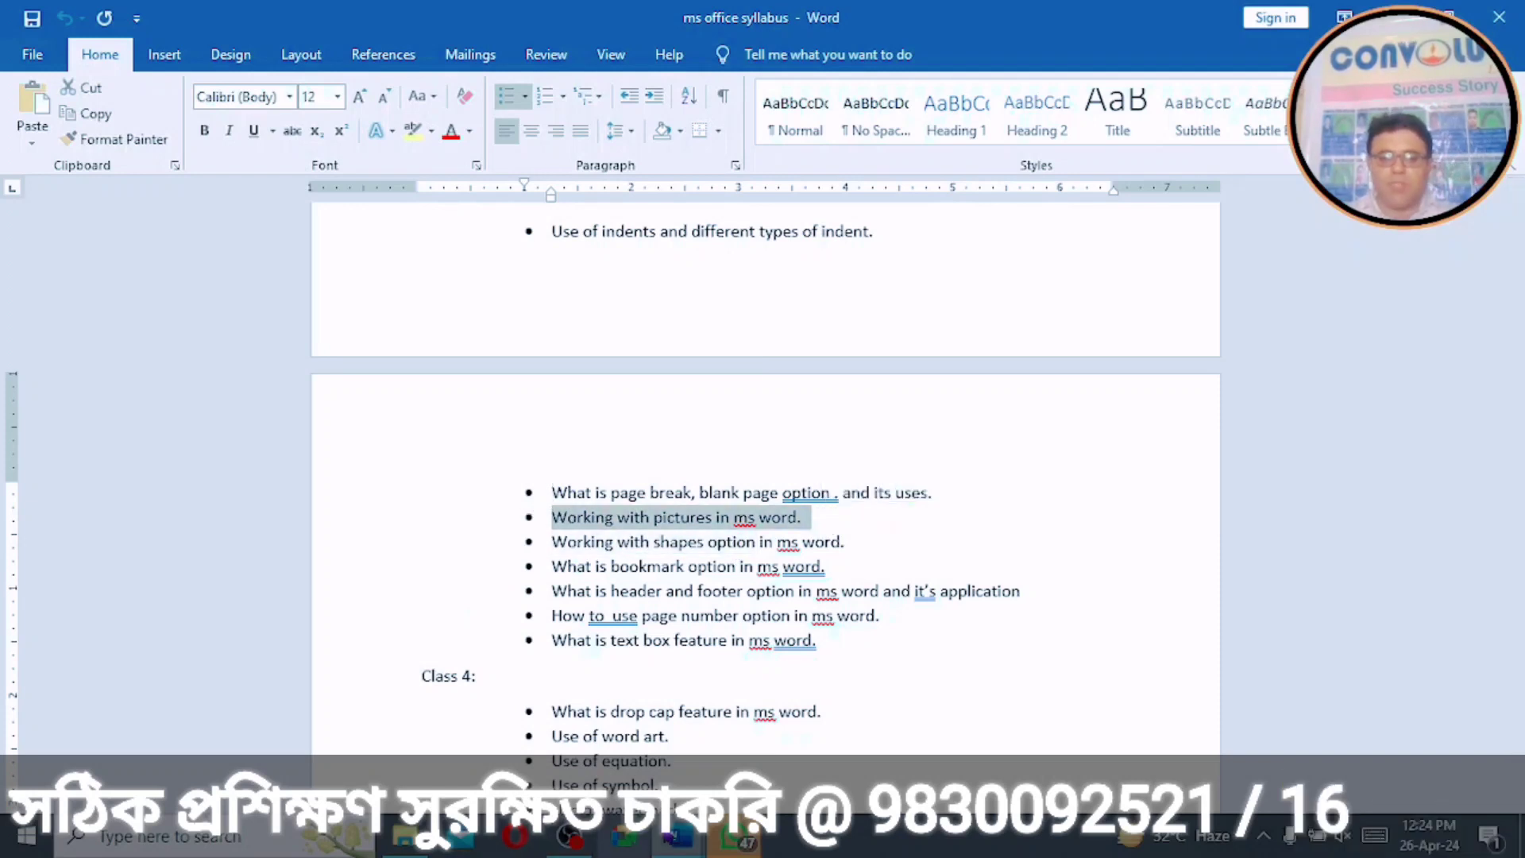
Step: Return to Document1 and delete all of the sample text
mouse_move(683, 842)
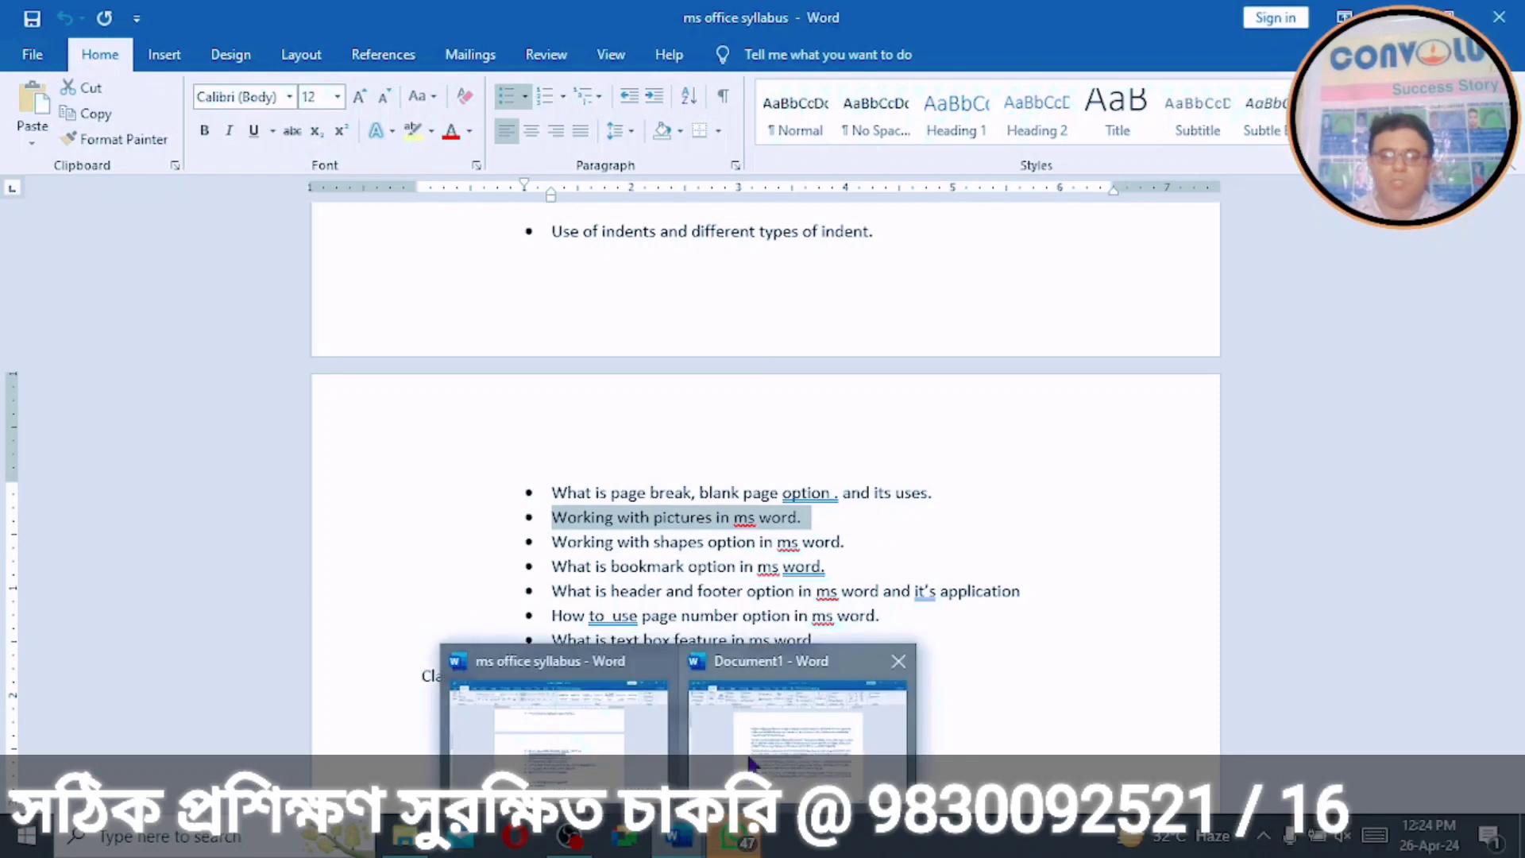
left_click(751, 762)
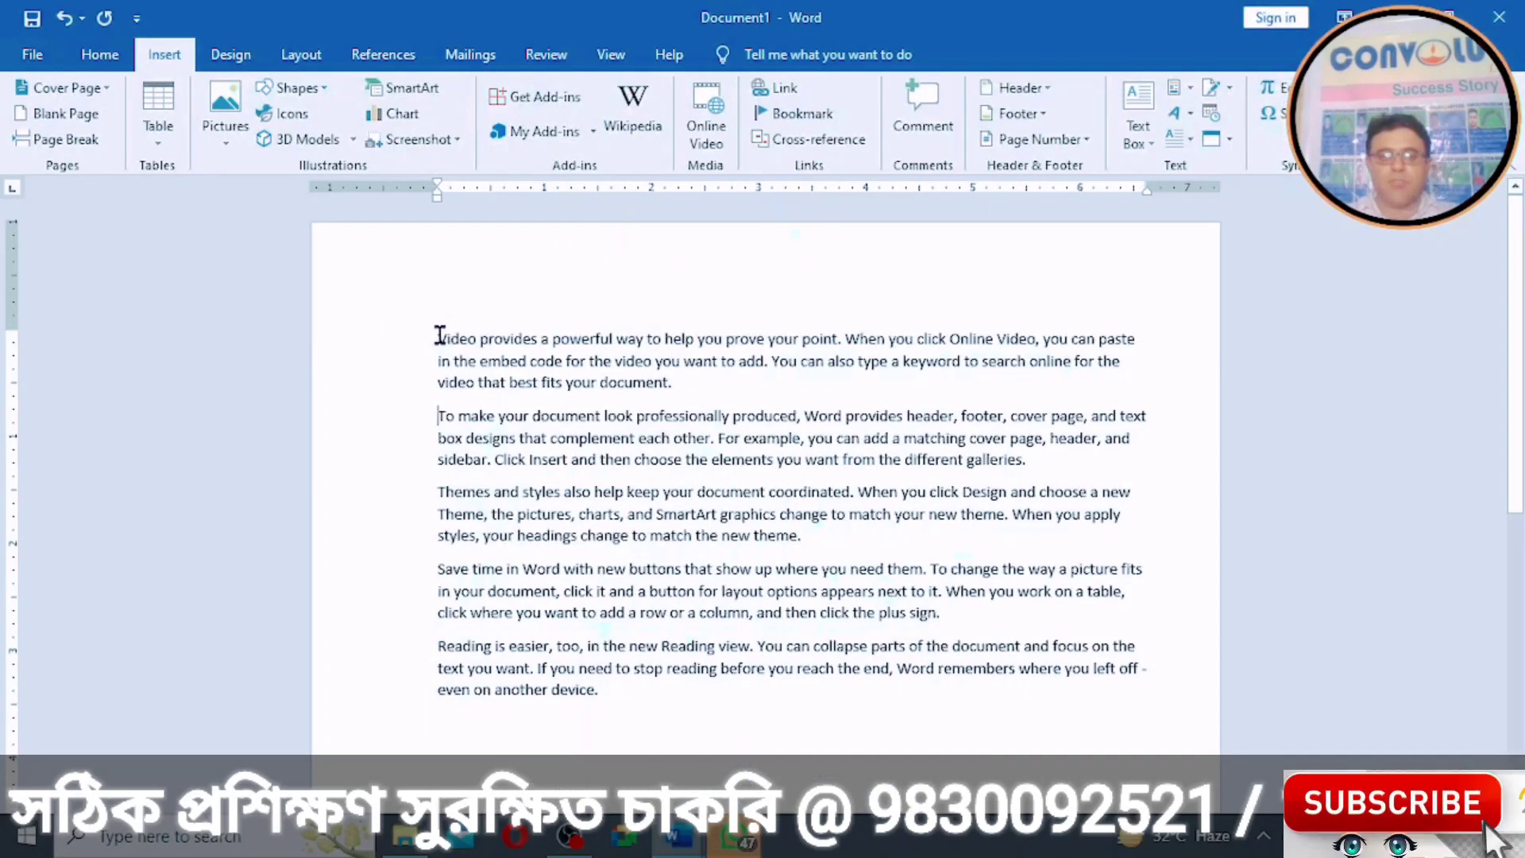
left_click_drag(439, 334, 680, 716)
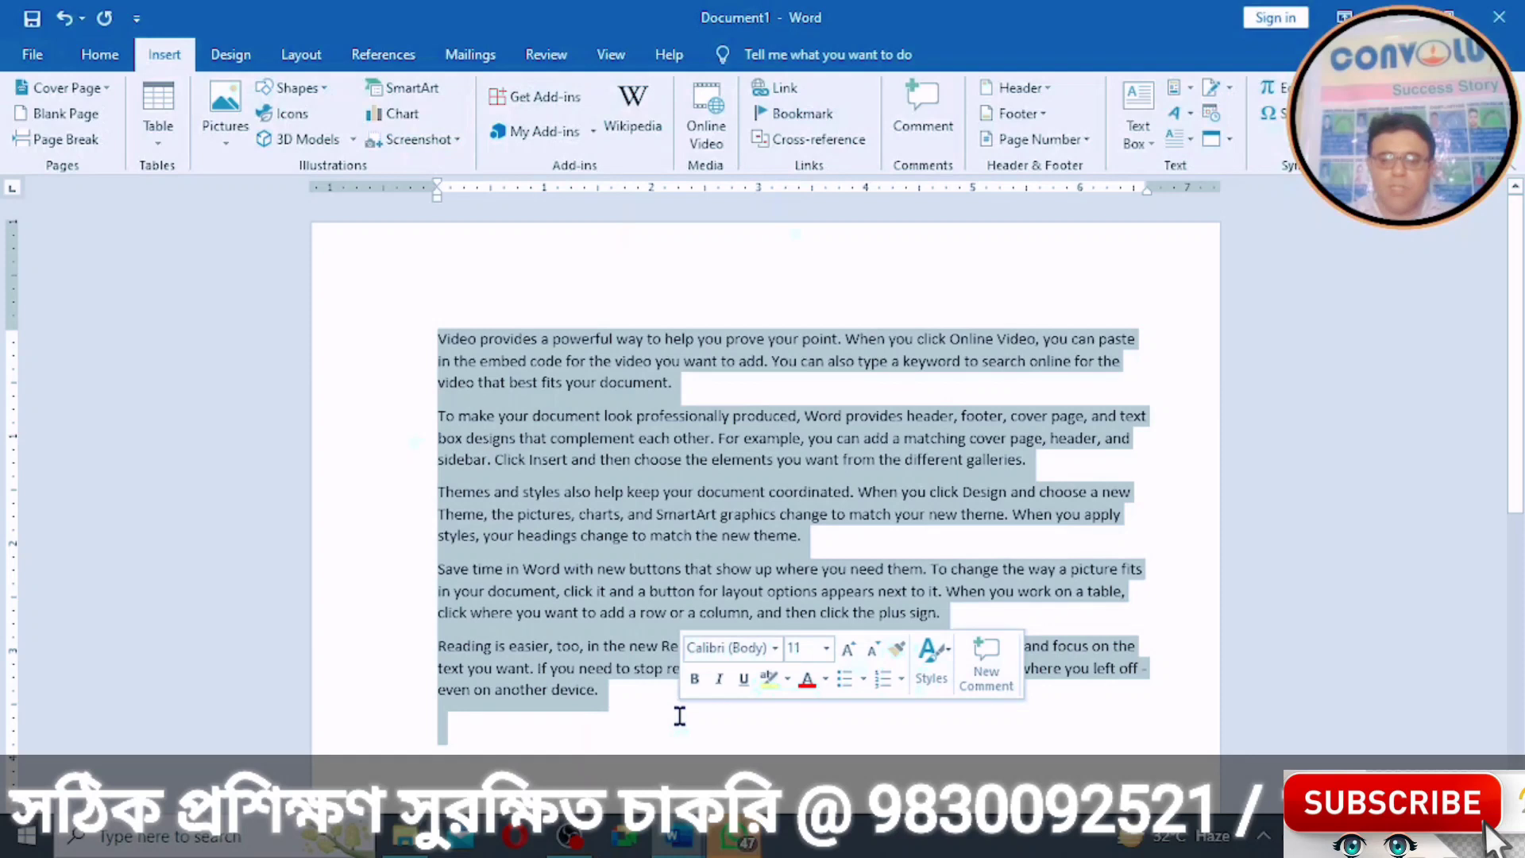
key("Delete")
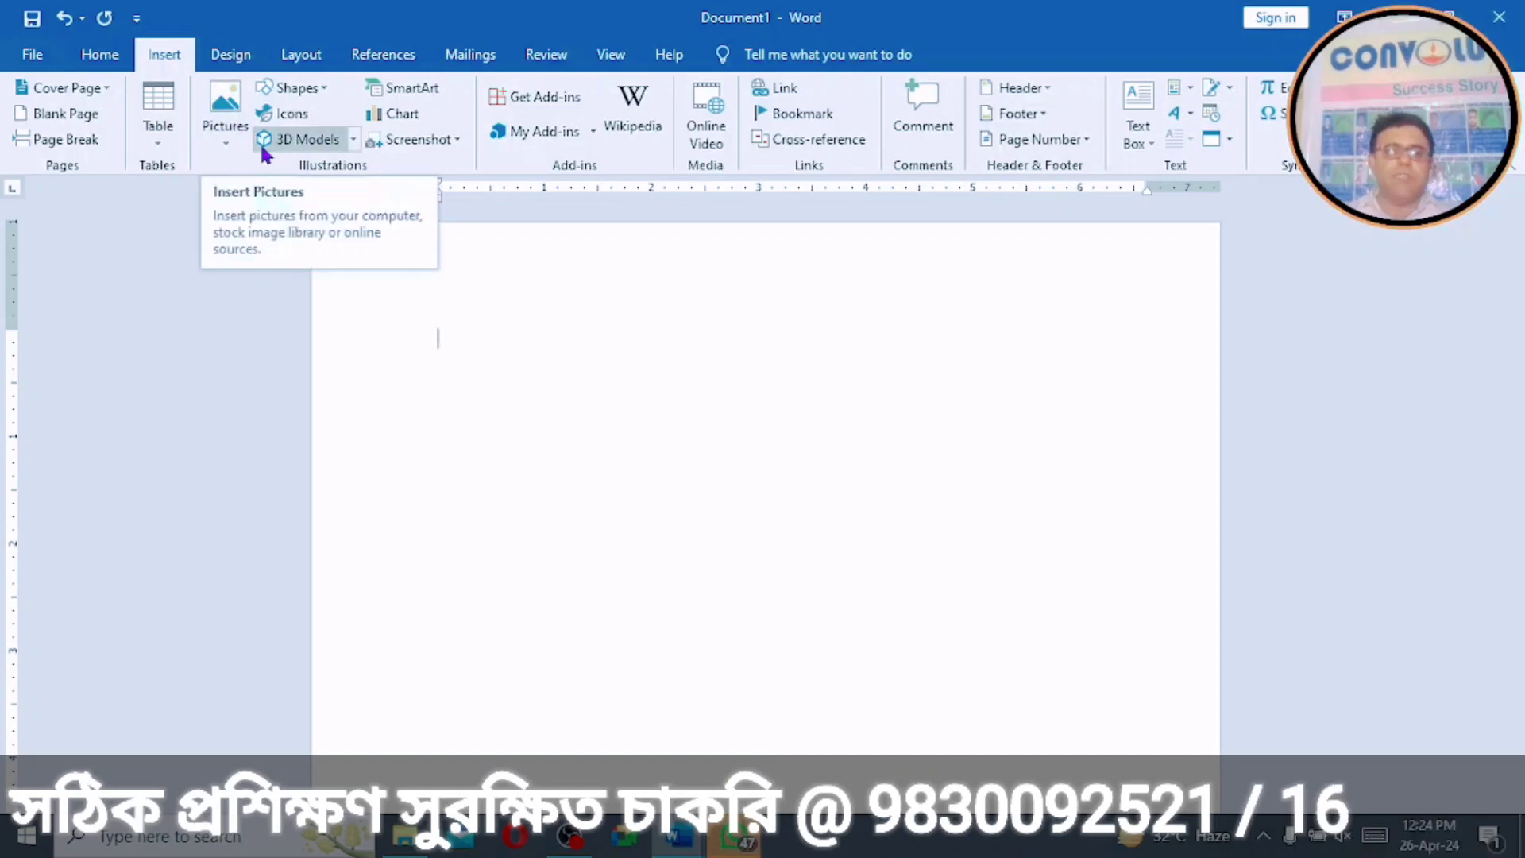
left_click(215, 144)
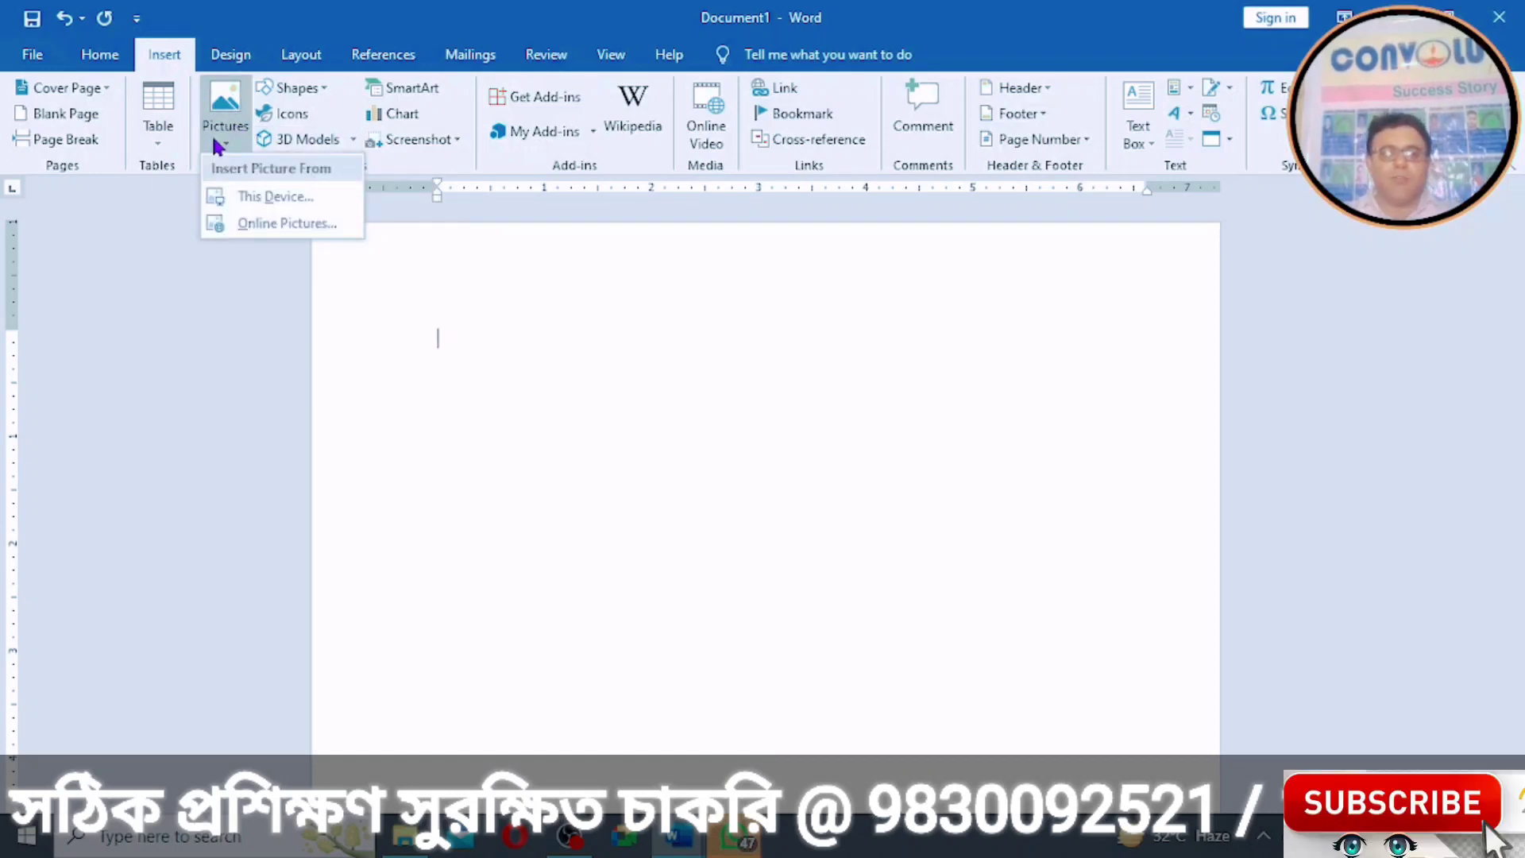
left_click(259, 196)
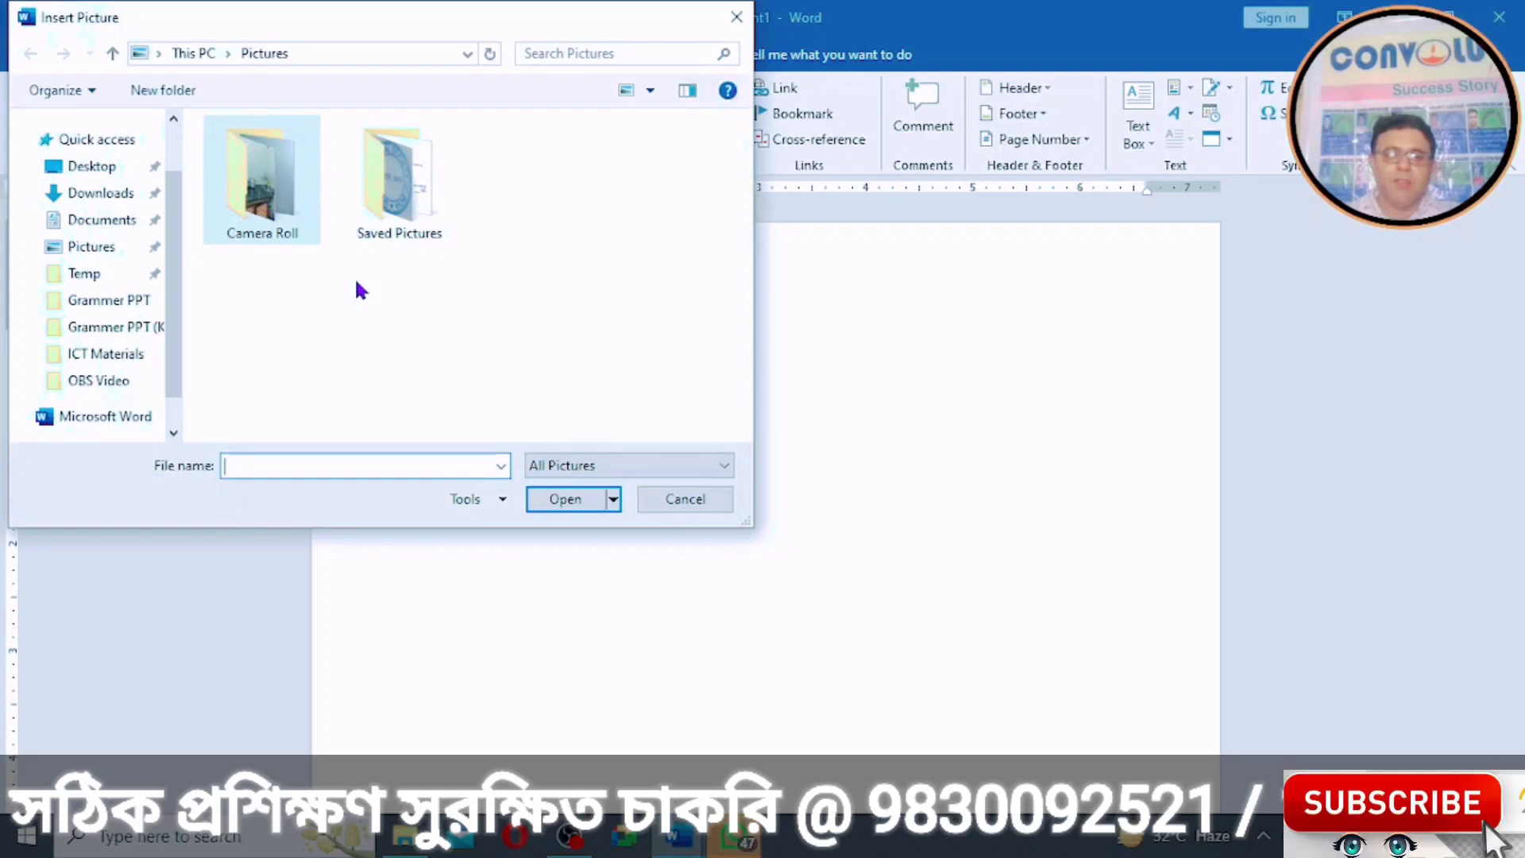
double_click(387, 208)
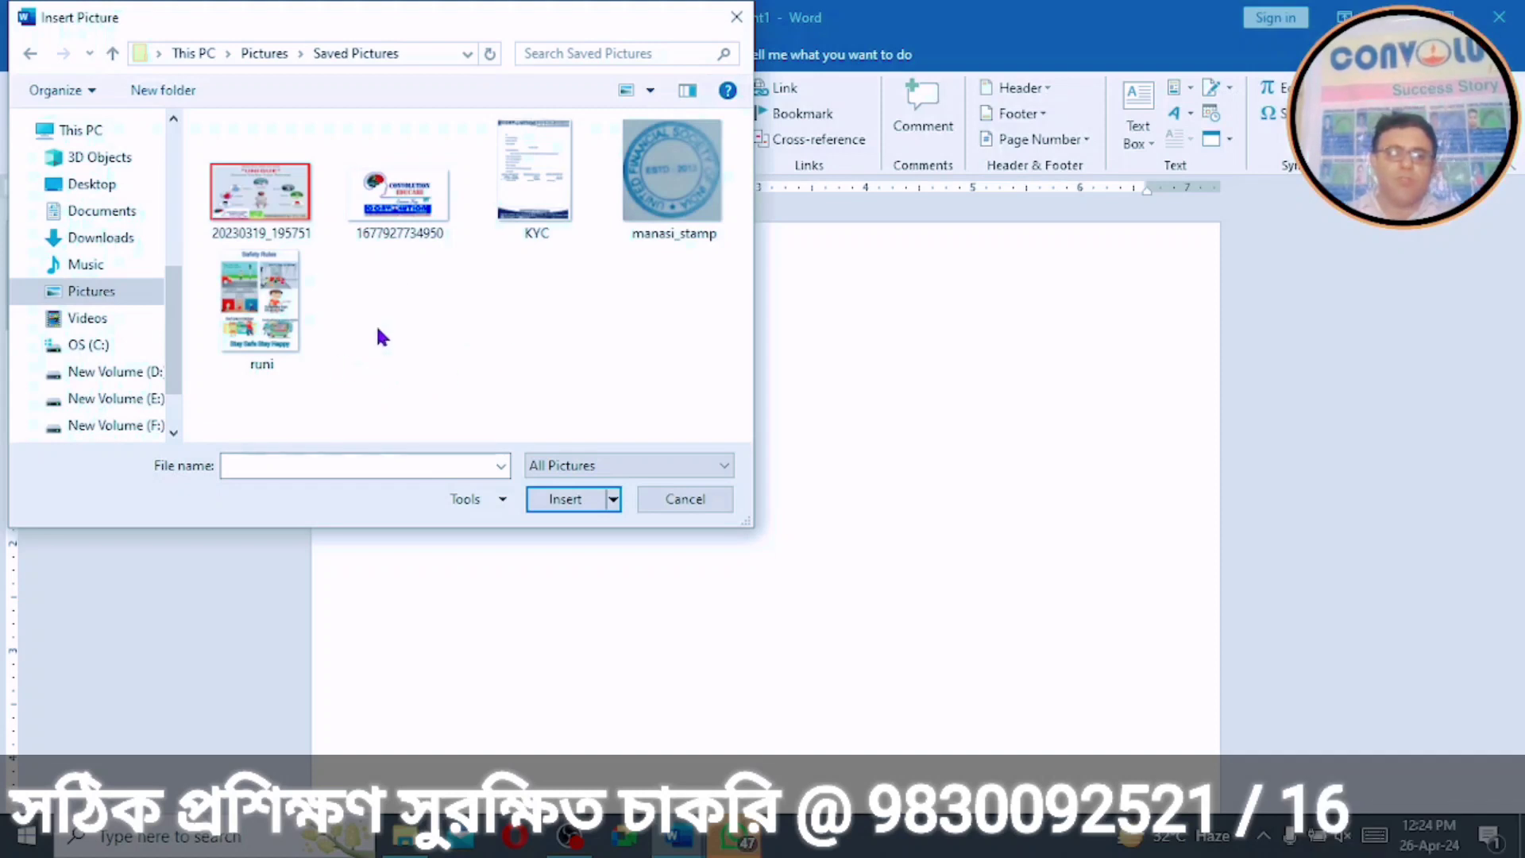
left_click(390, 204)
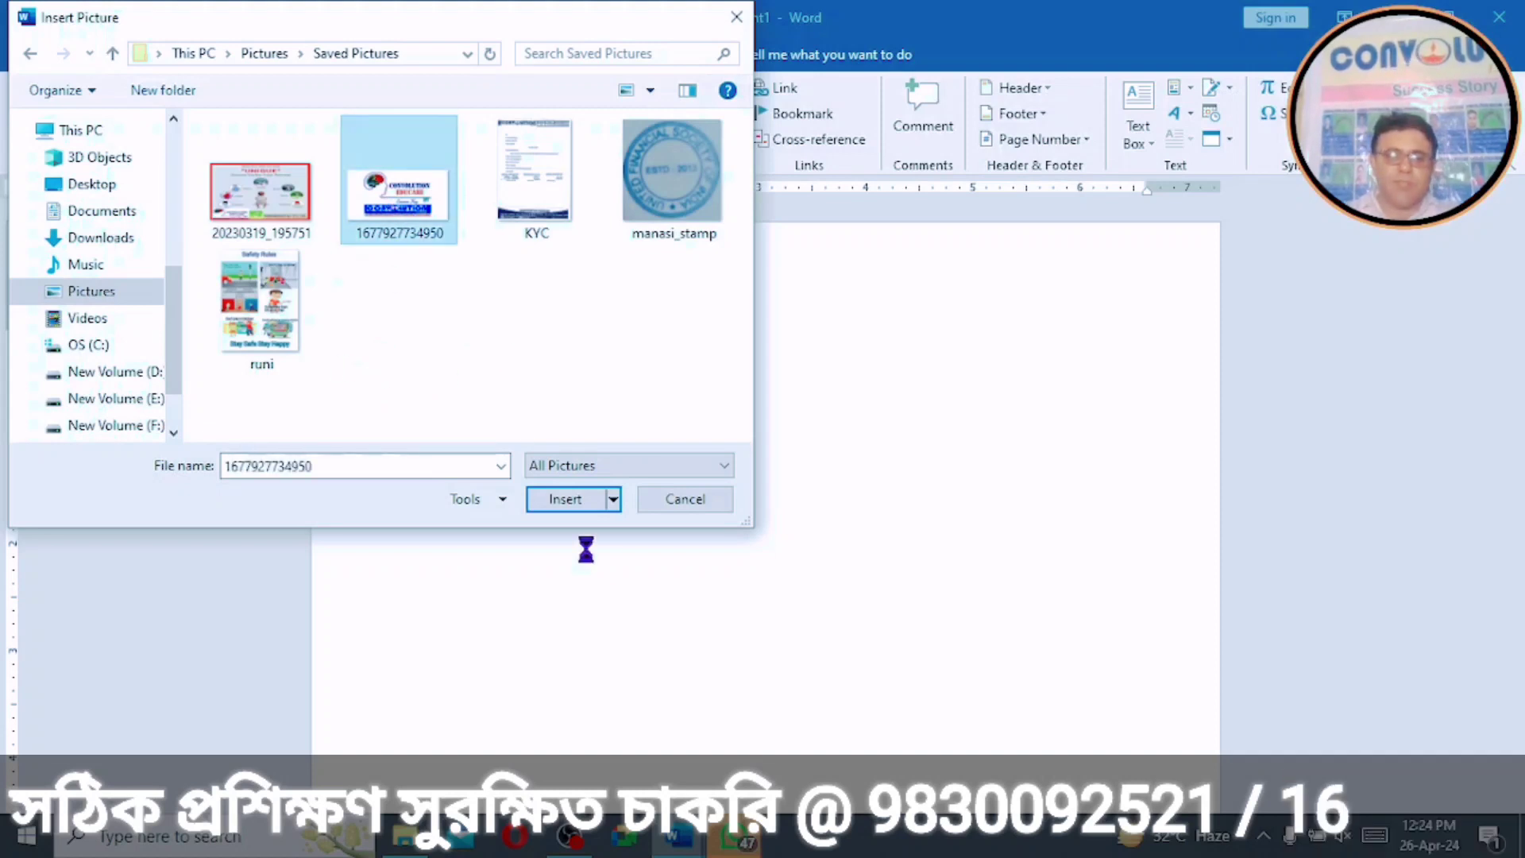
left_click(575, 503)
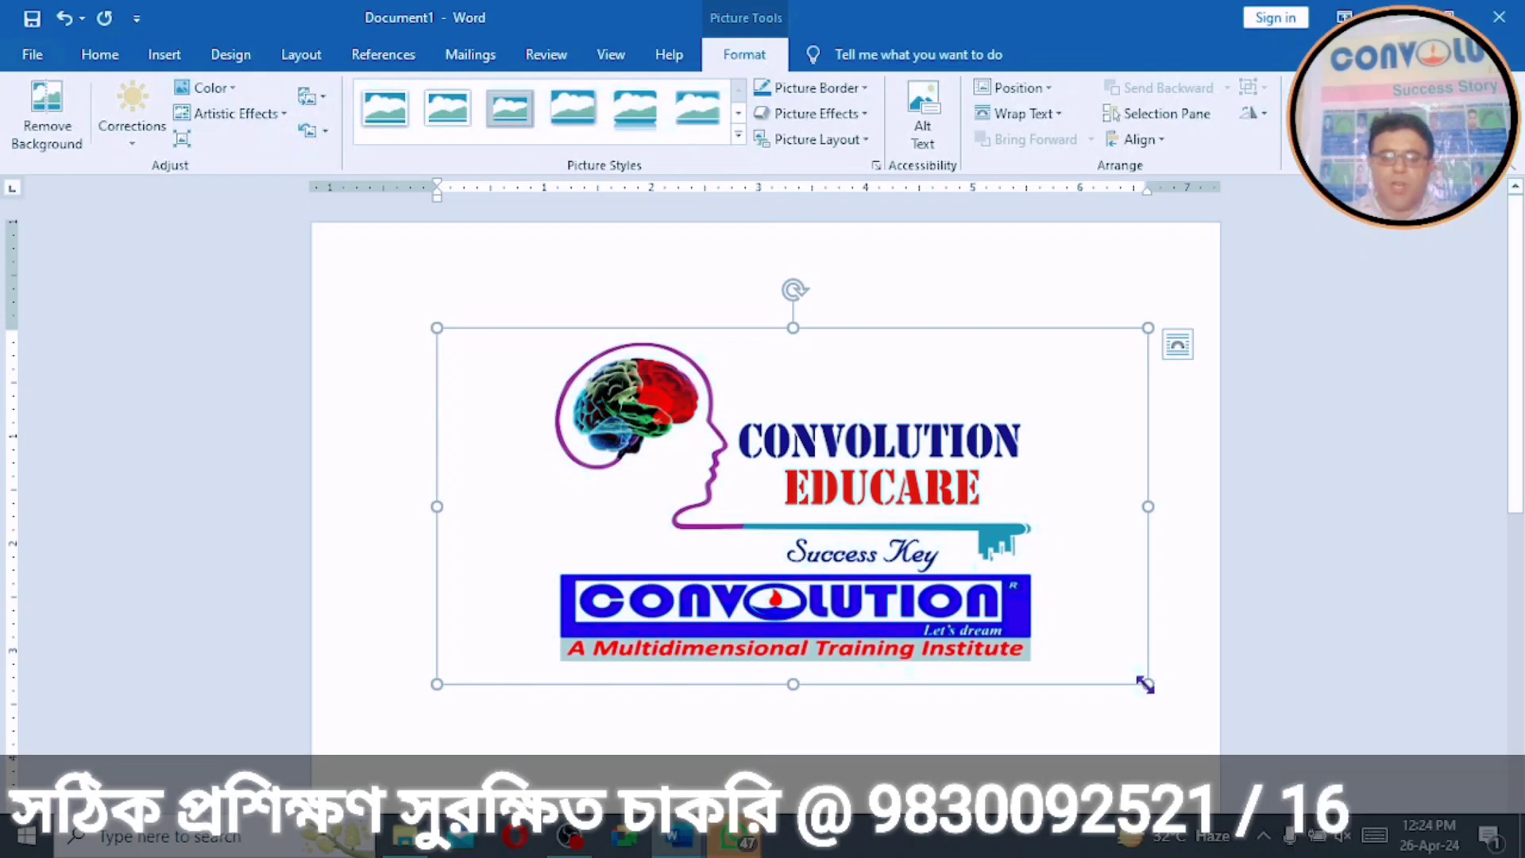
Step: Shrink the inserted logo picture proportionally to about 1.7 inches wide on the ruler
left_click_drag(1138, 680, 617, 385)
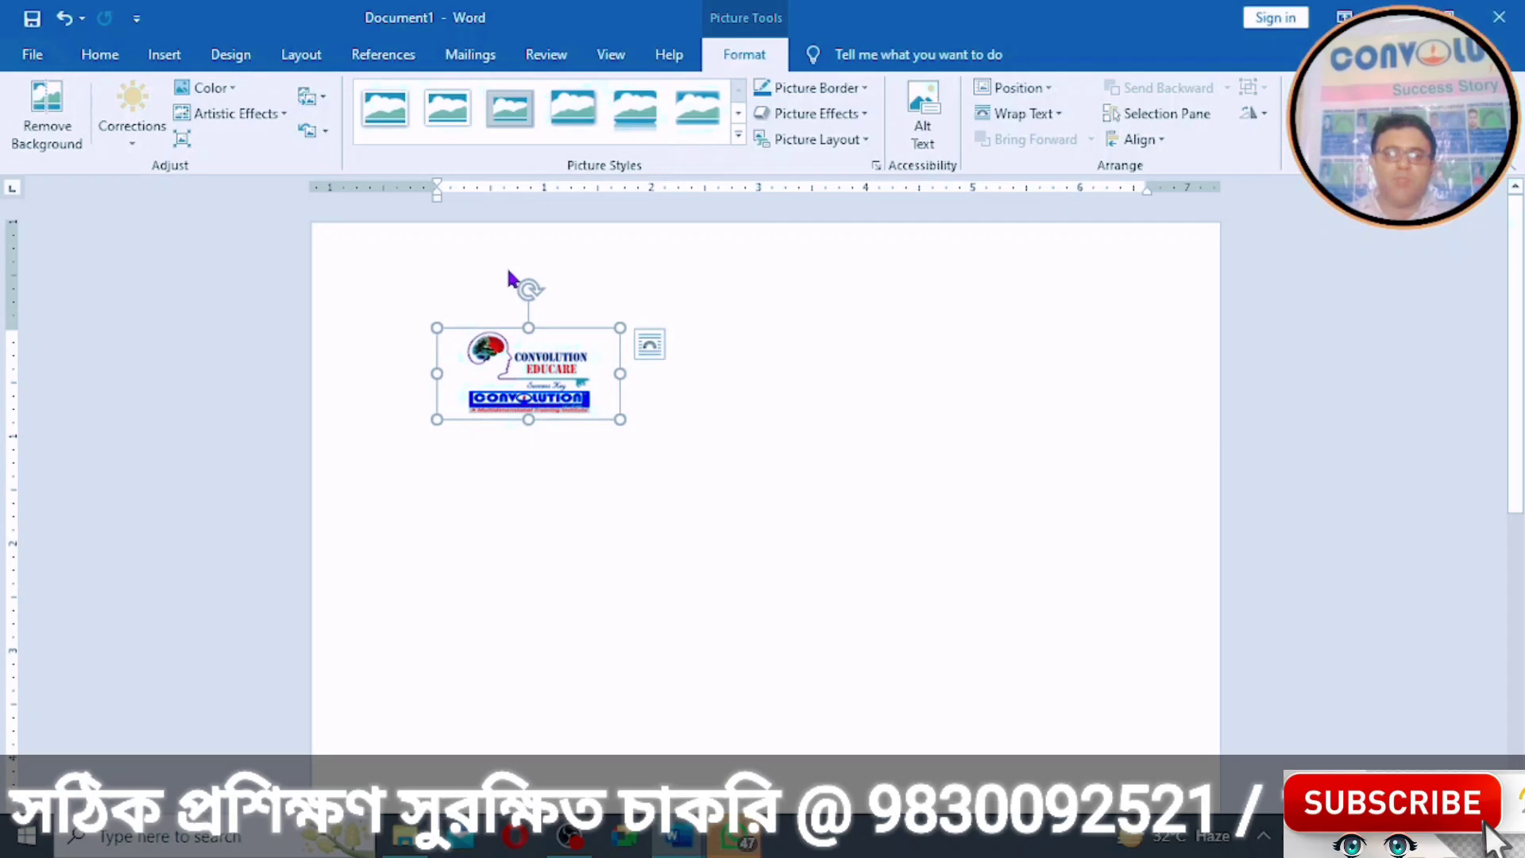
mouse_move(525, 288)
left_mouse_down()
mouse_move(463, 289)
mouse_move(453, 313)
mouse_move(528, 299)
left_mouse_up()
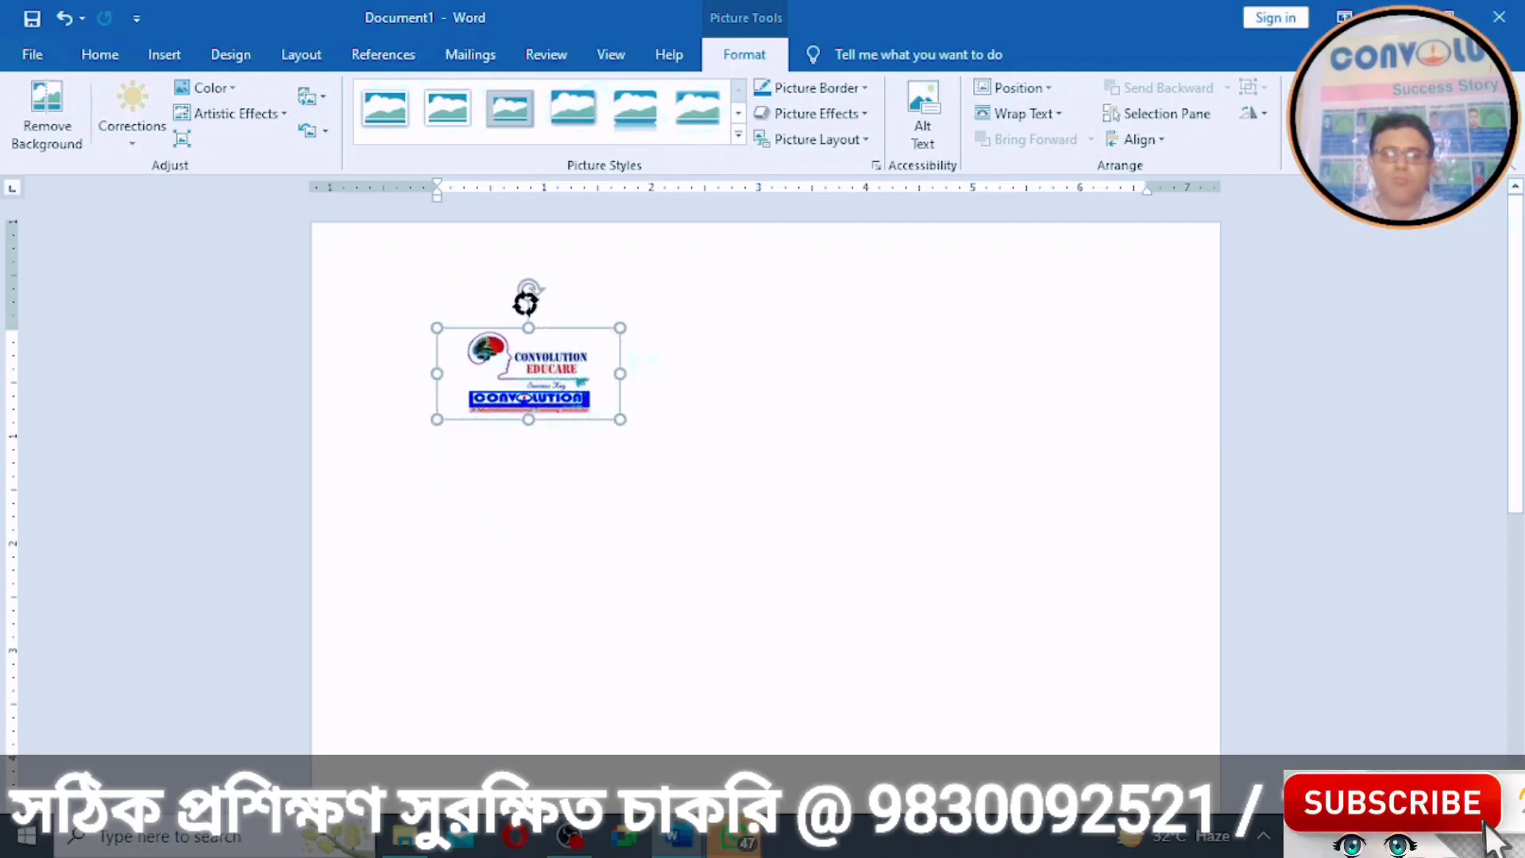
left_click(640, 461)
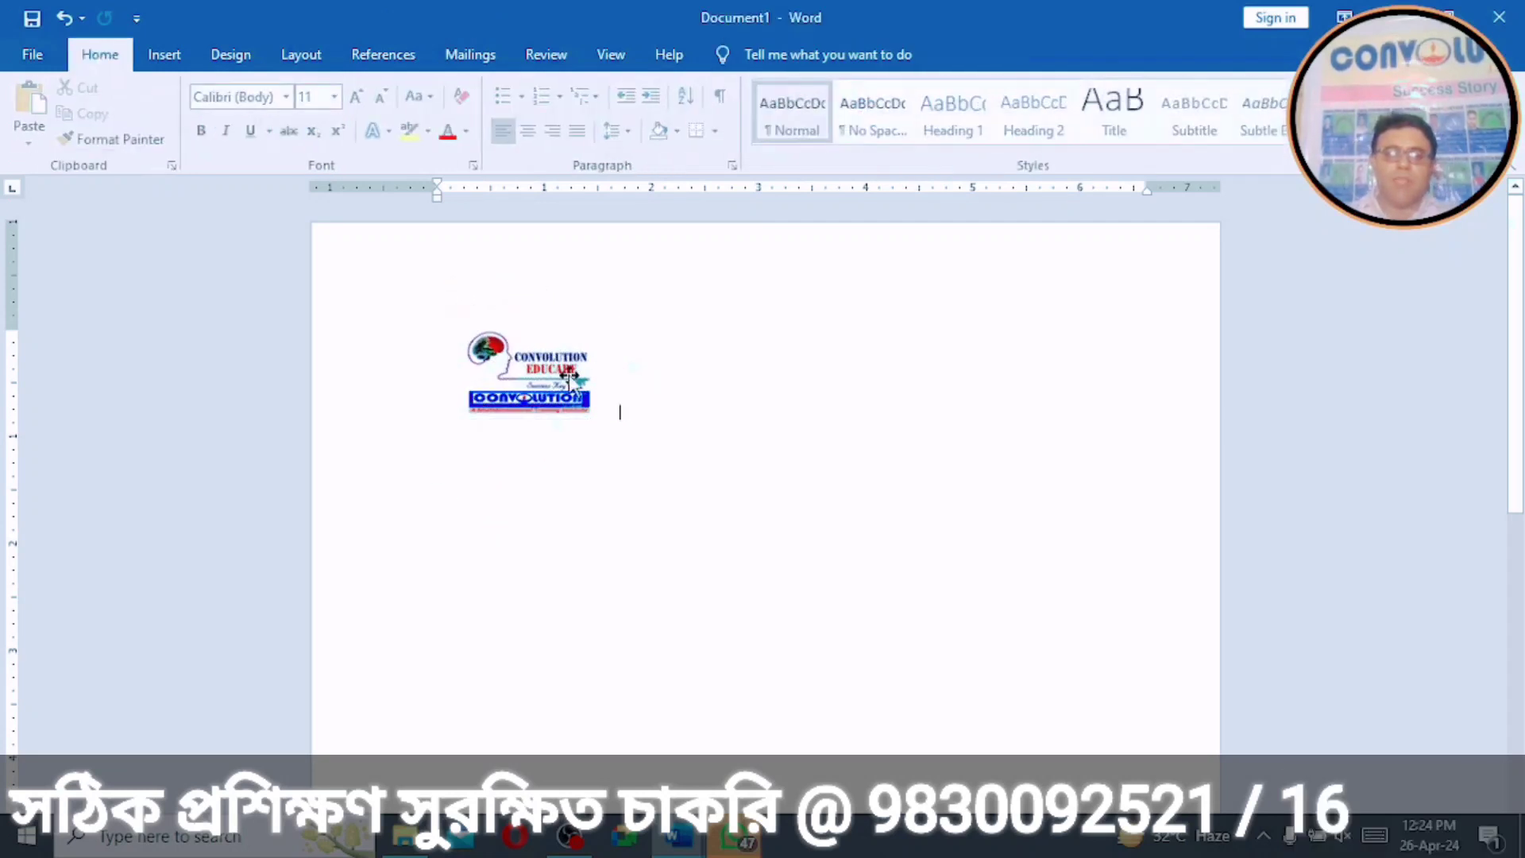
Step: Try to move the in-line logo picture across the page toward the right margin
left_click(546, 349)
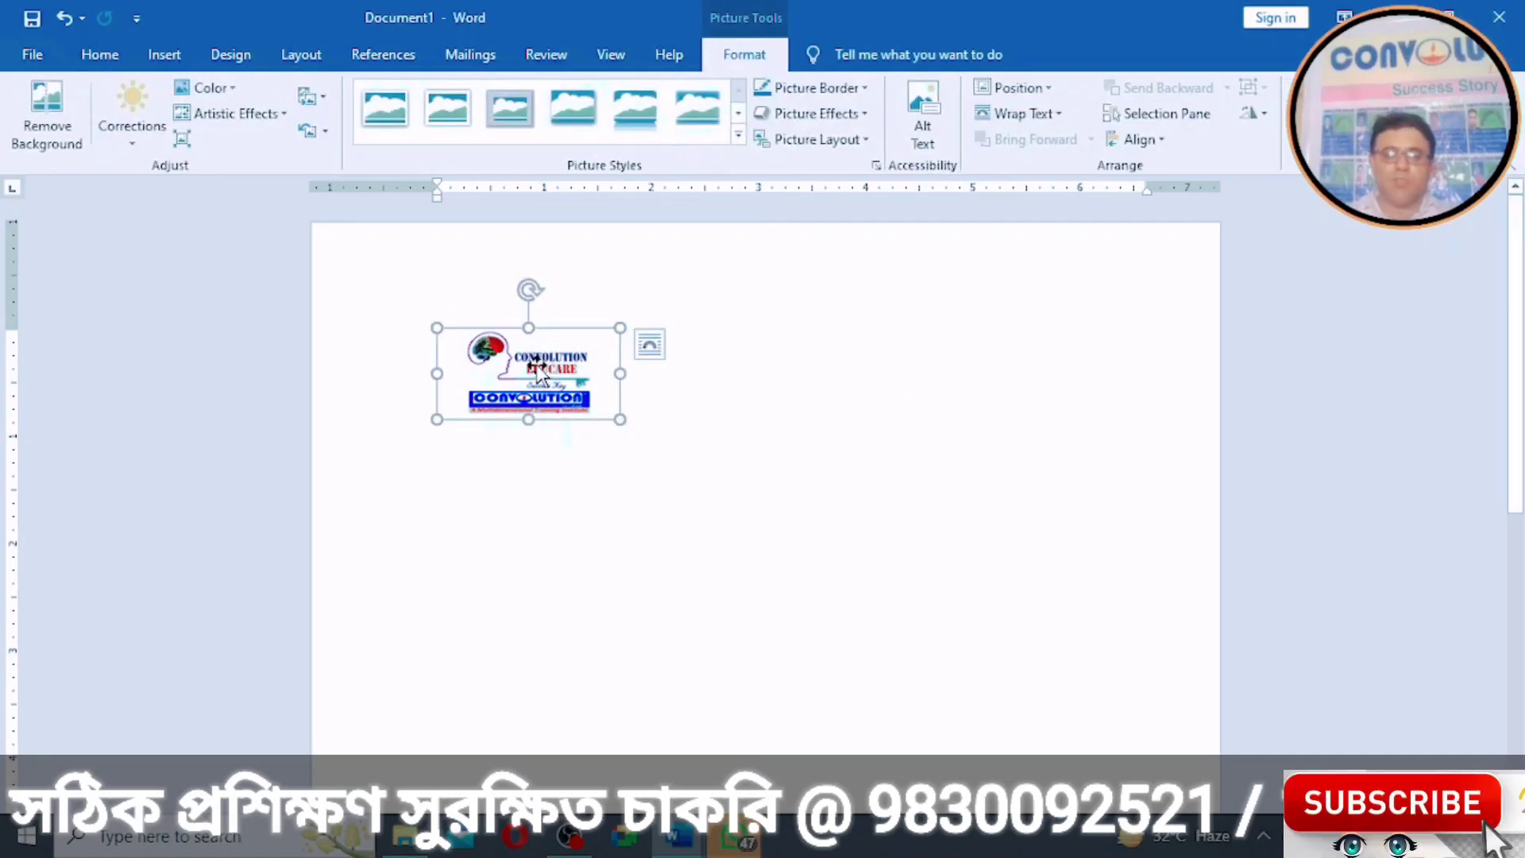
left_click_drag(537, 367, 975, 350)
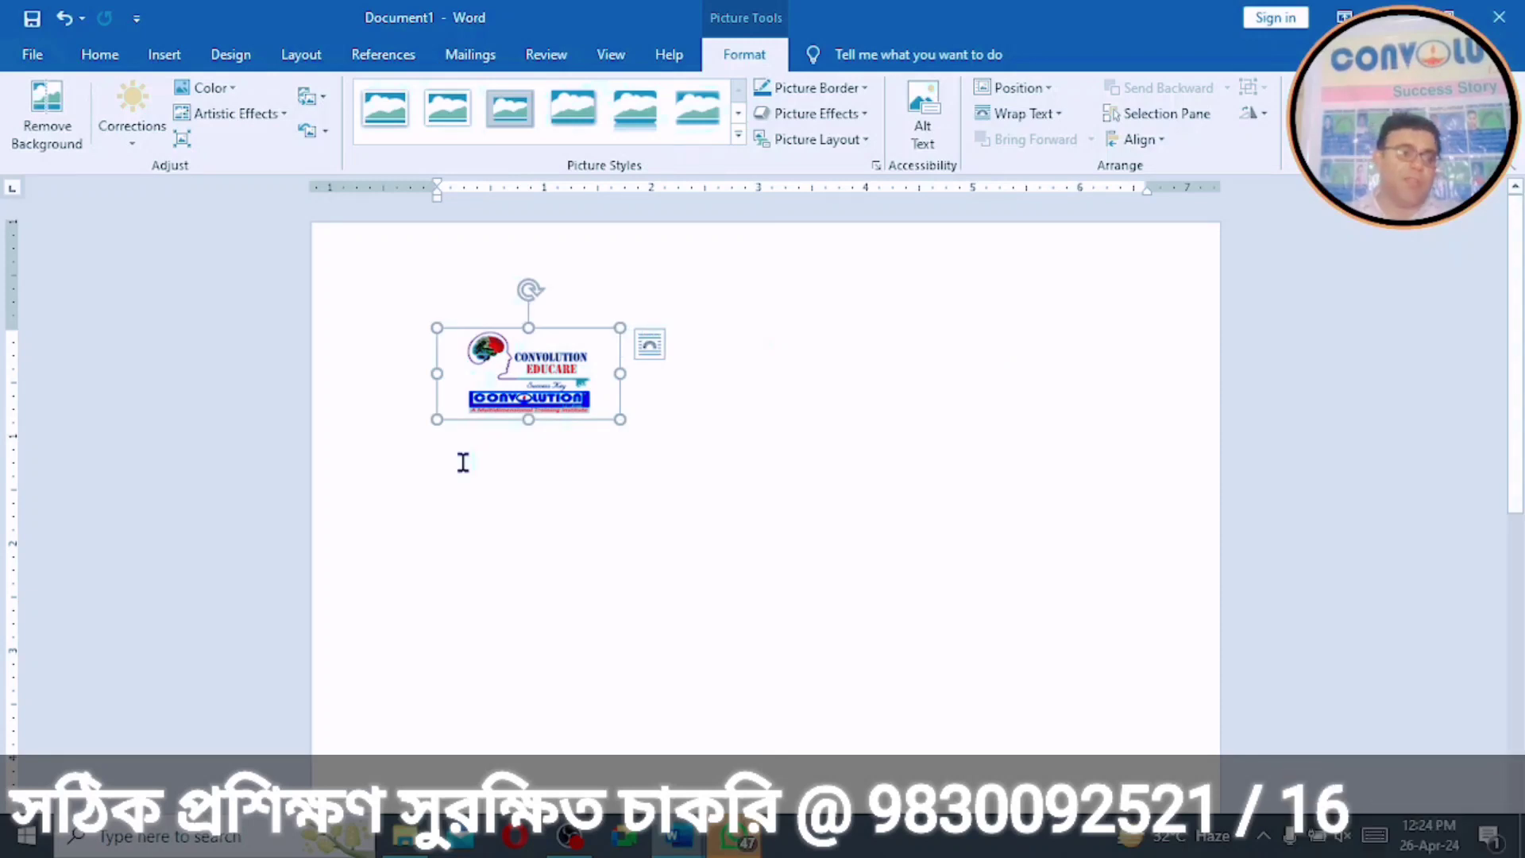
double_click(556, 392)
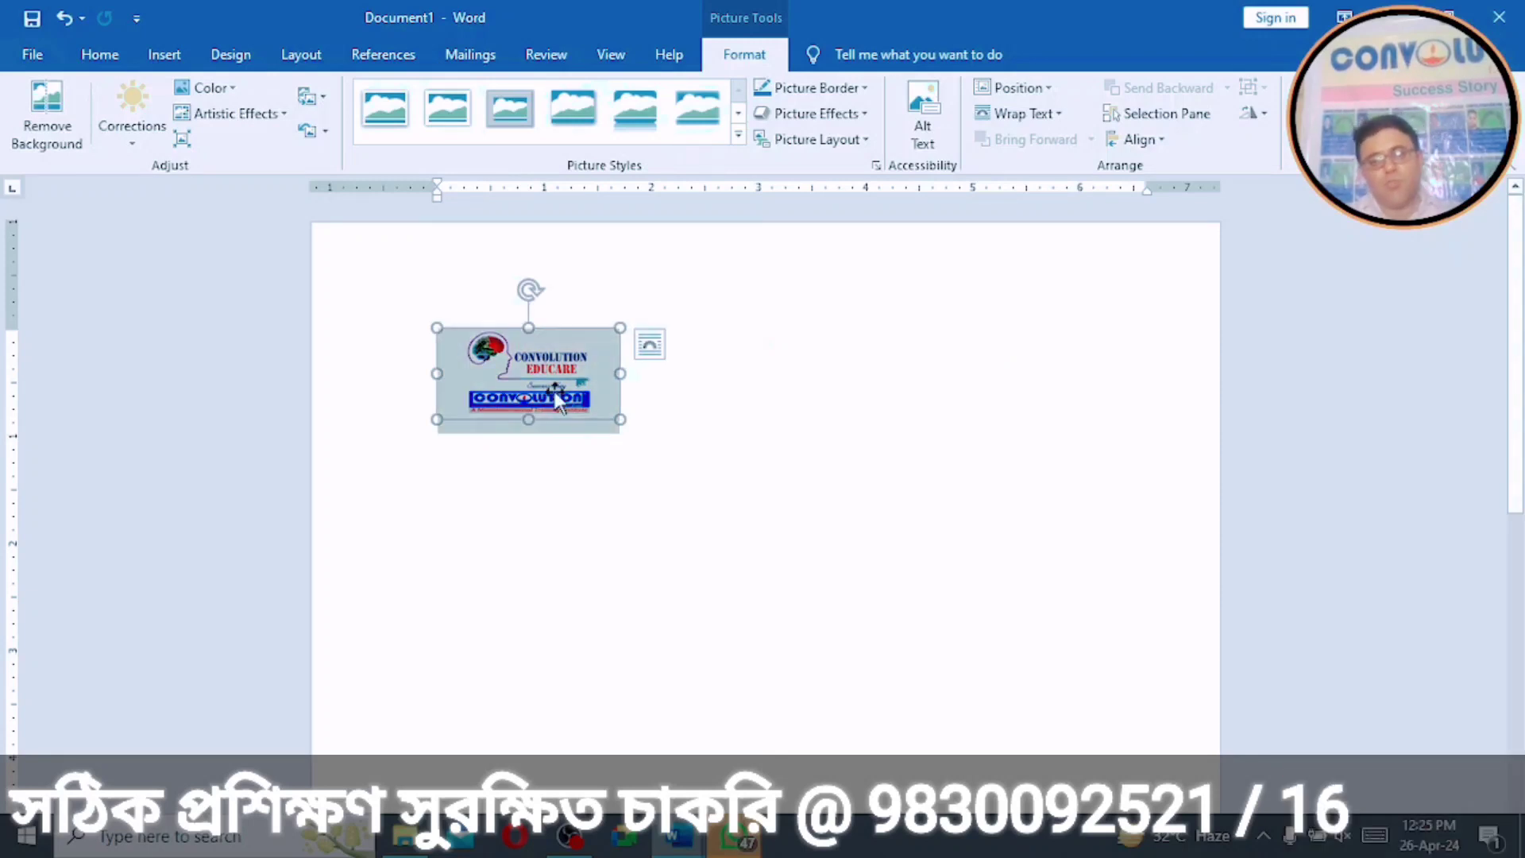
left_click(600, 417)
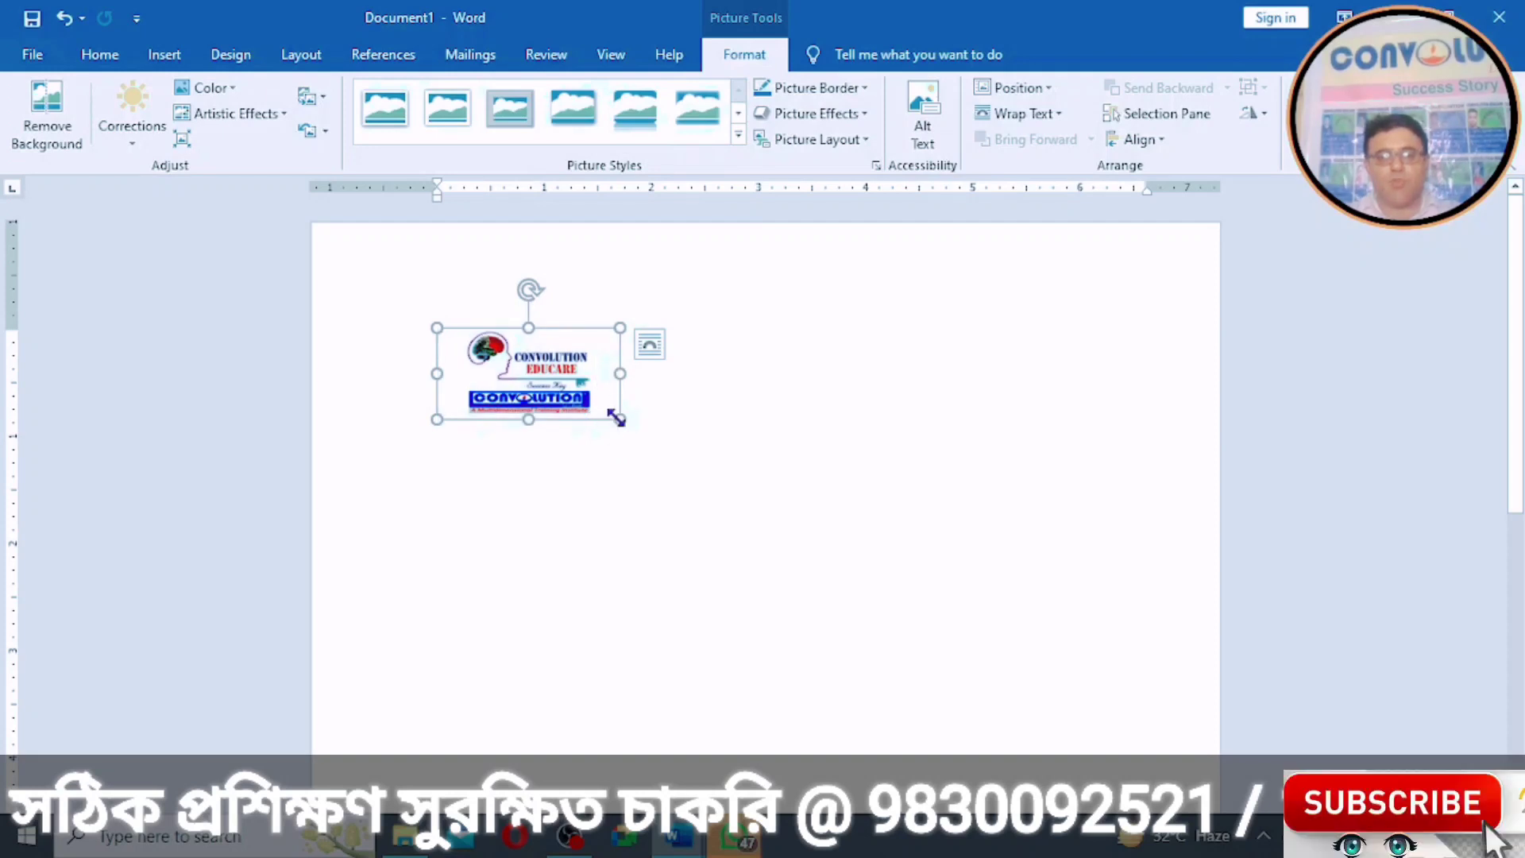
Step: Enlarge the logo picture slightly in proportion, to about 1.9 inches wide on the ruler
mouse_move(619, 418)
left_mouse_down()
mouse_move(932, 544)
mouse_move(639, 430)
left_mouse_up()
mouse_move(540, 288)
left_mouse_down()
mouse_move(511, 312)
mouse_move(555, 303)
mouse_move(539, 294)
left_mouse_up()
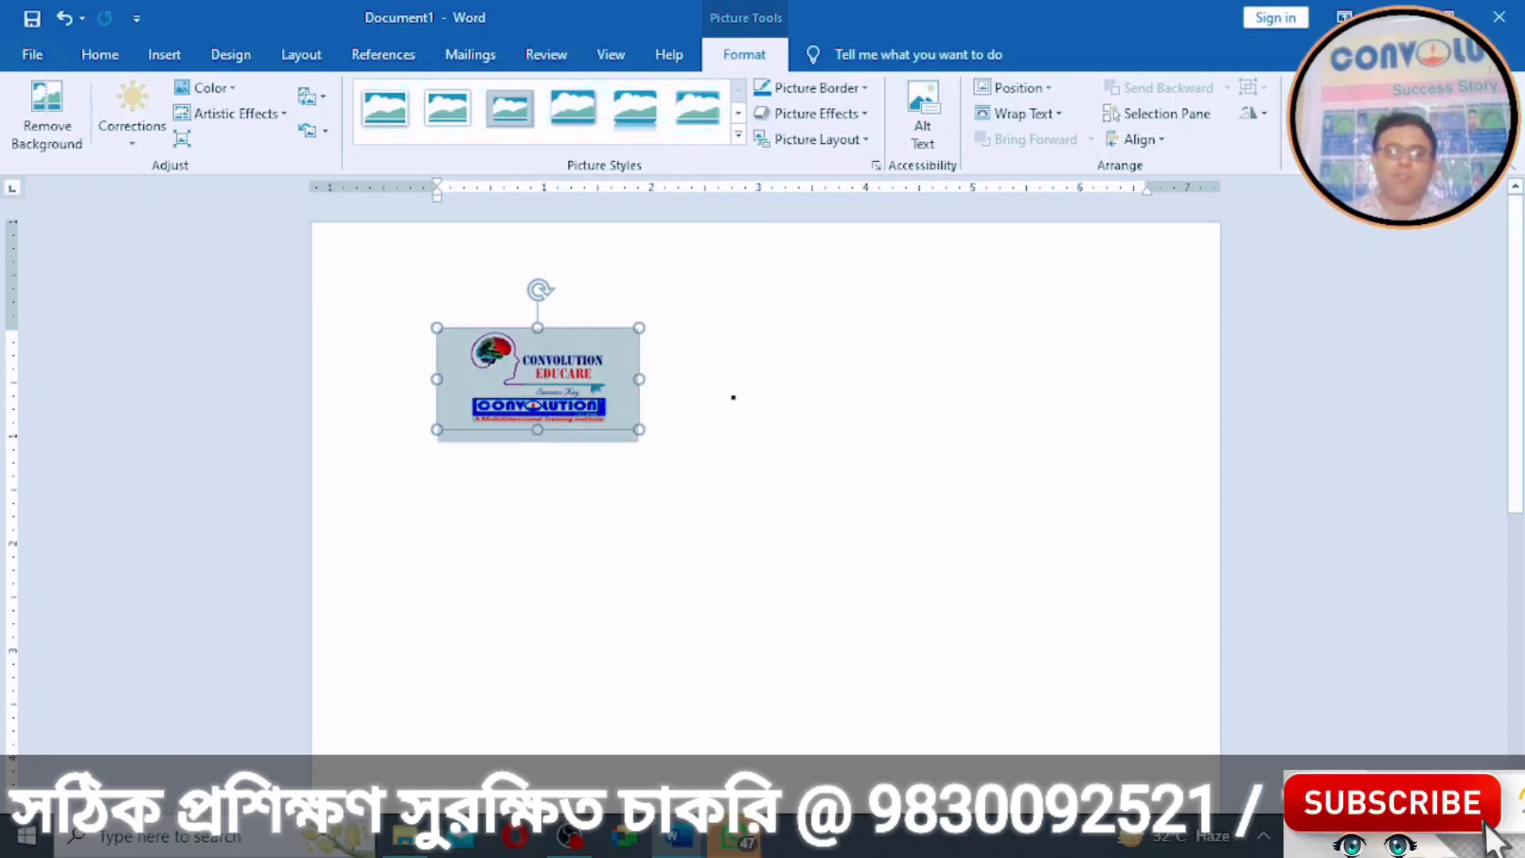
left_click(727, 399)
Step: Set the logo picture's text wrapping to Square
left_click(566, 381)
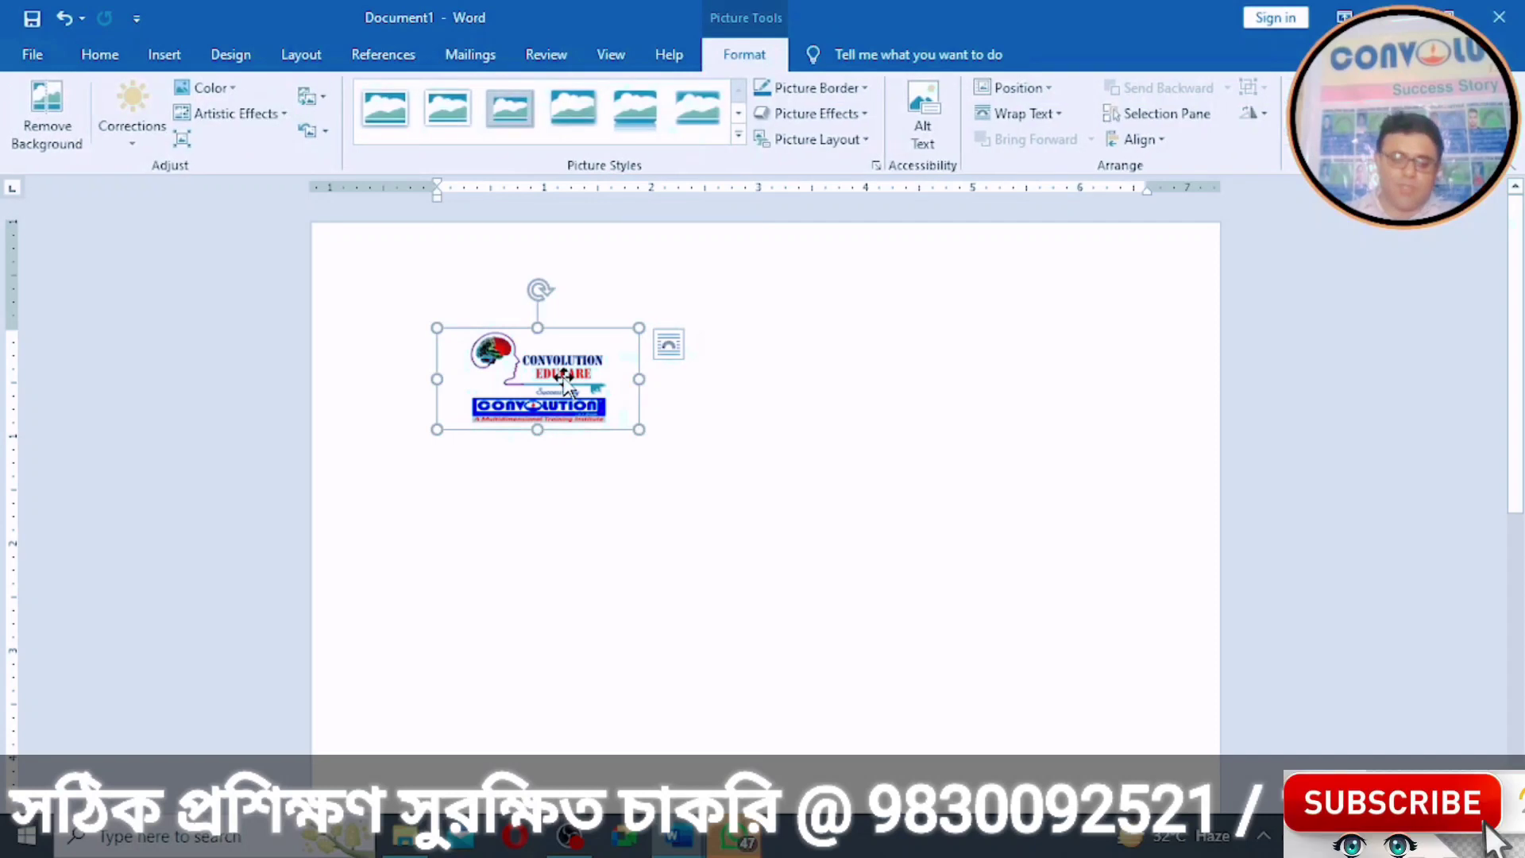
right_click(565, 383)
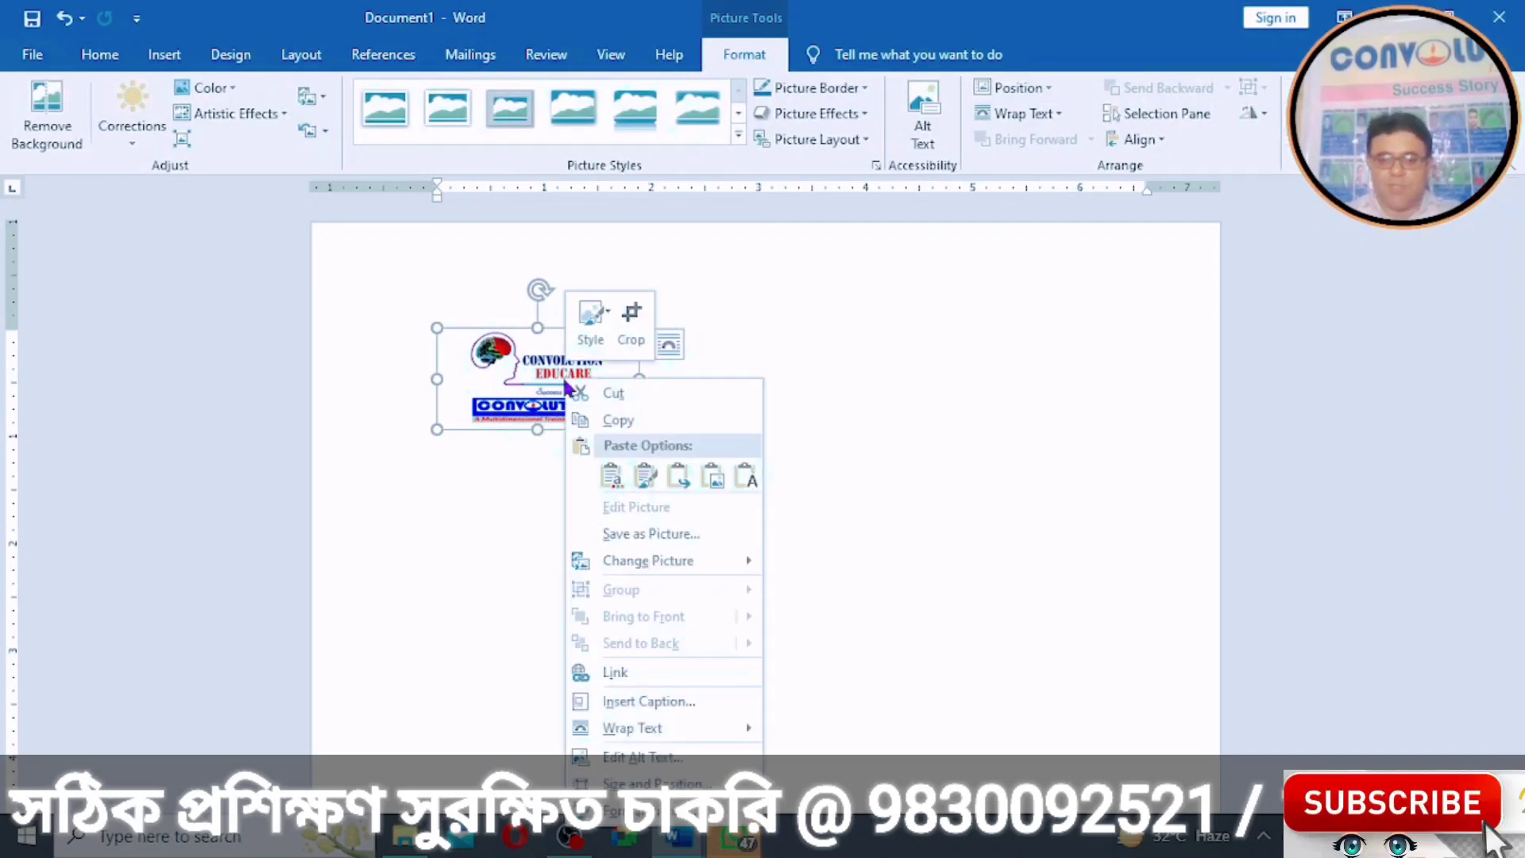
mouse_move(642, 729)
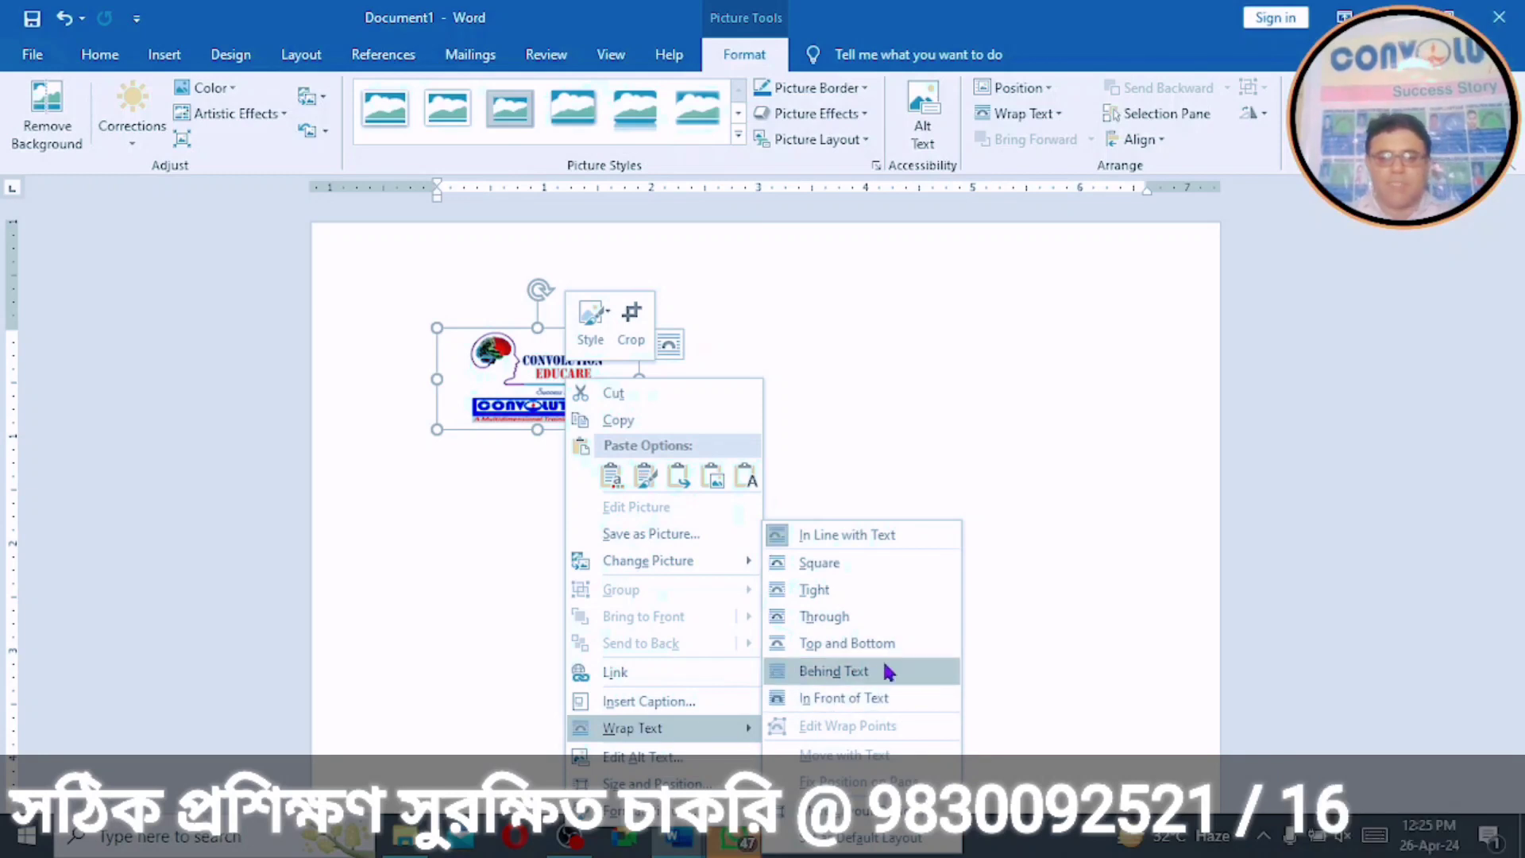
left_click(842, 566)
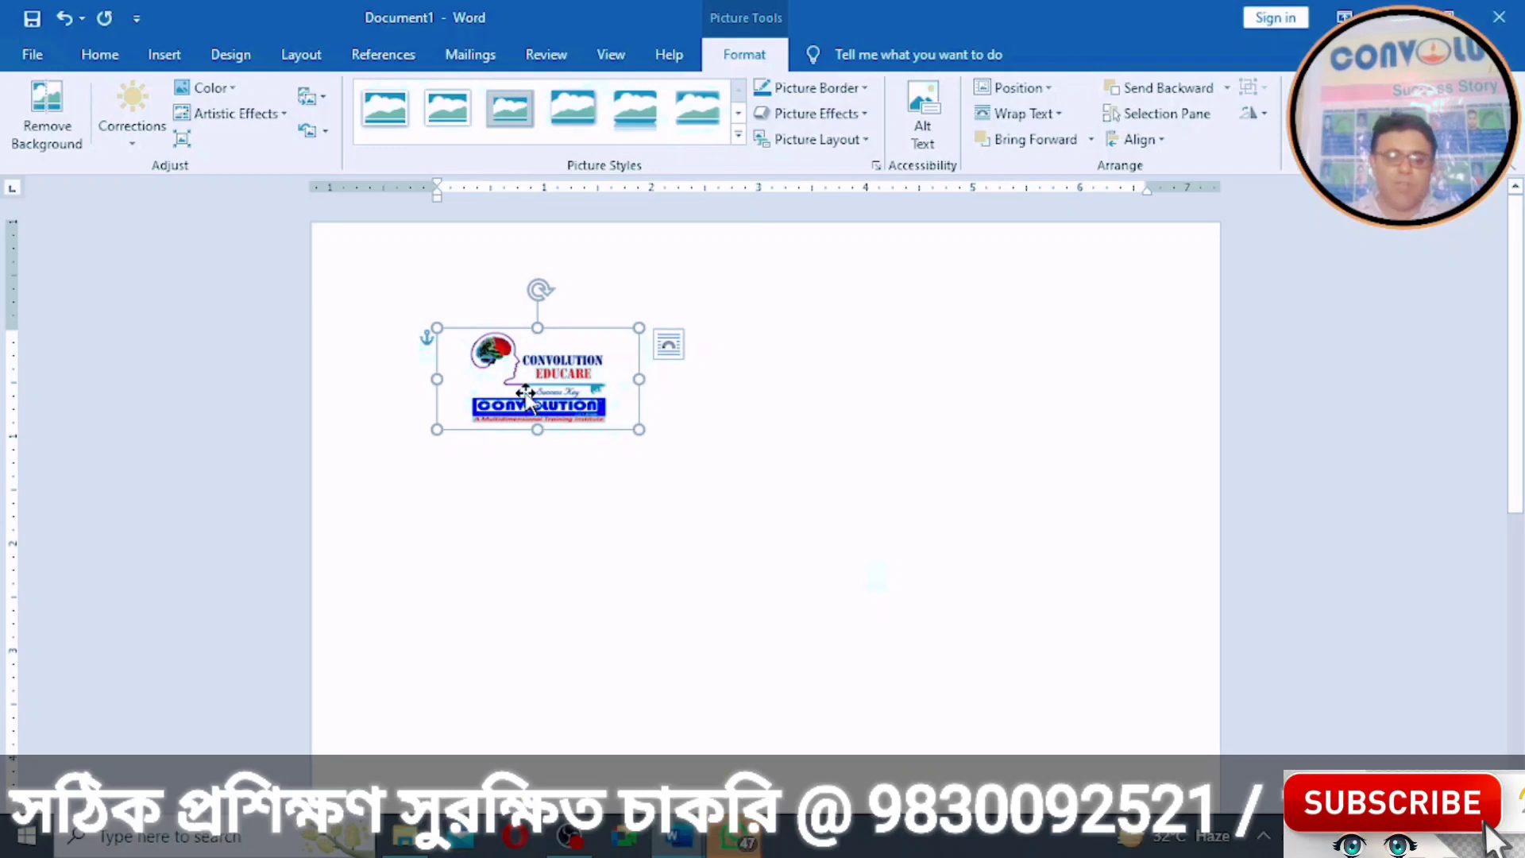
Step: Move the logo picture to the middle of the page, on to the right margin and back to the left margin
left_click_drag(527, 393, 728, 356)
left_click(436, 338)
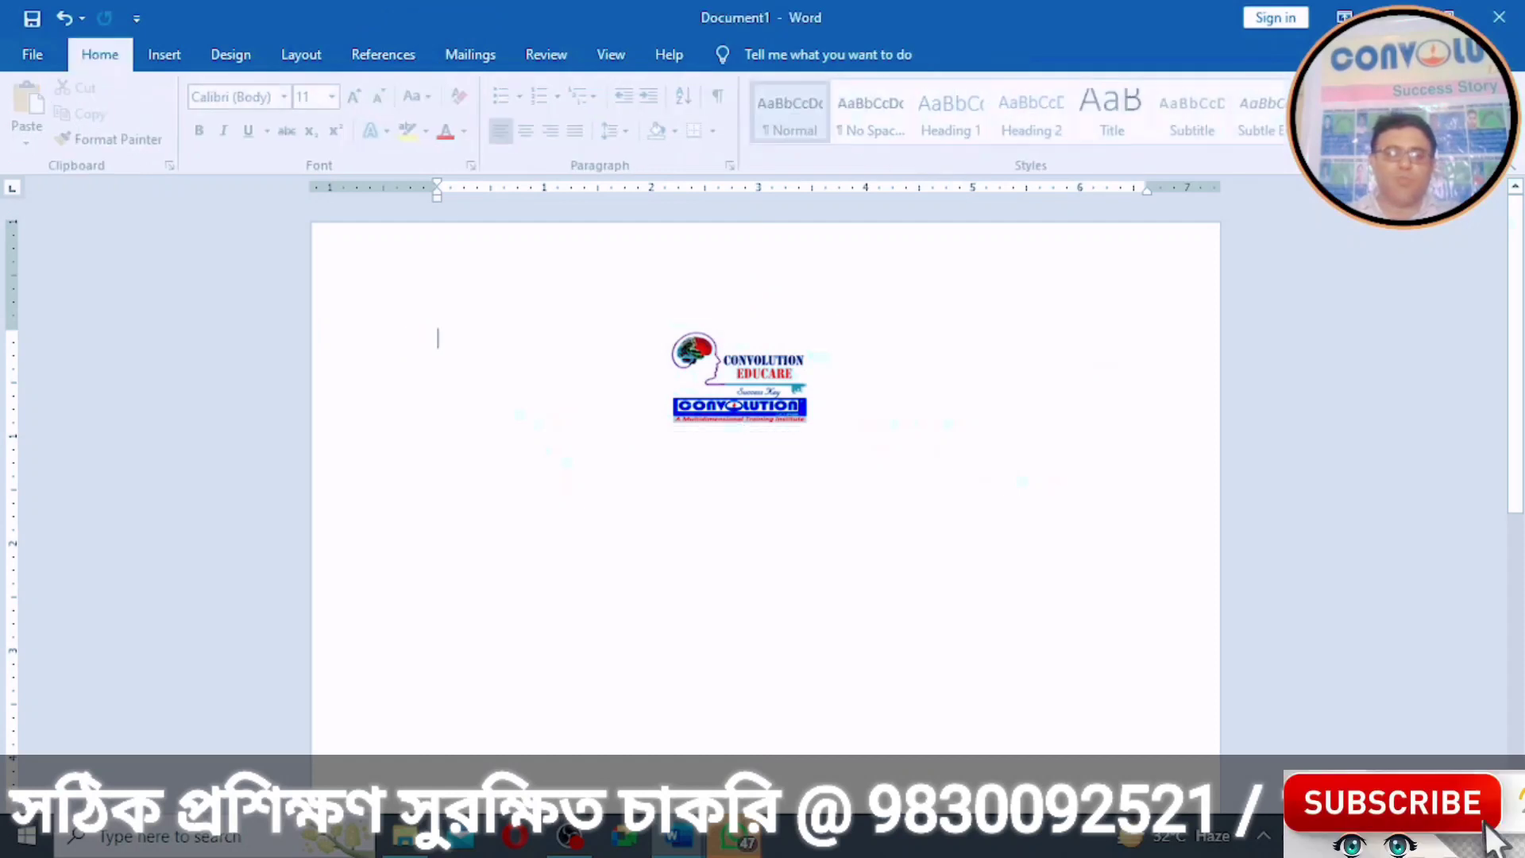
left_click(738, 386)
left_click_drag(738, 386, 1015, 349)
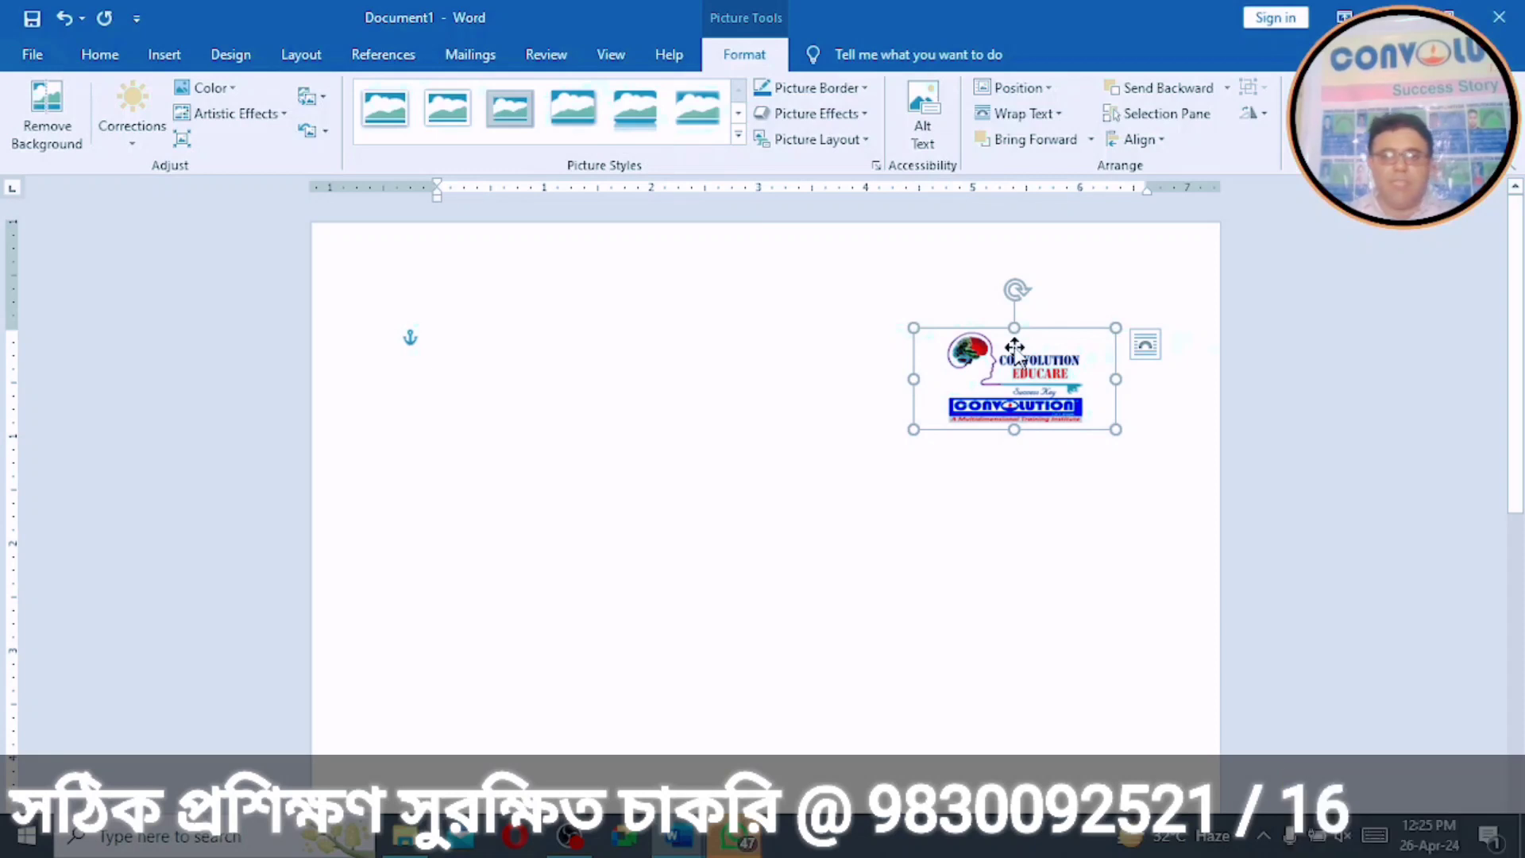
left_click_drag(1002, 372, 509, 365)
left_click(511, 535)
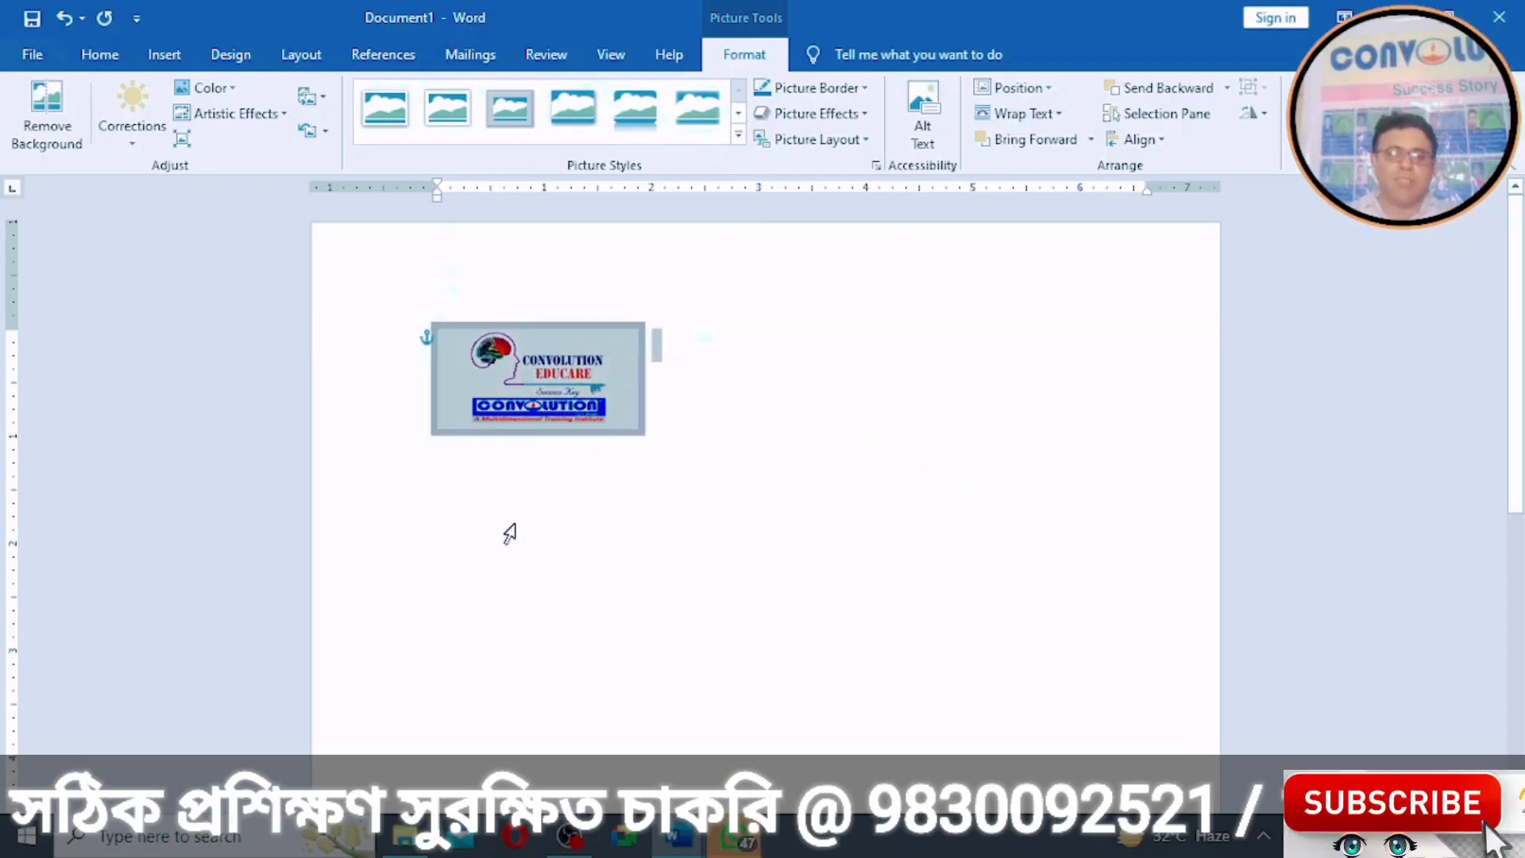
left_click(544, 363)
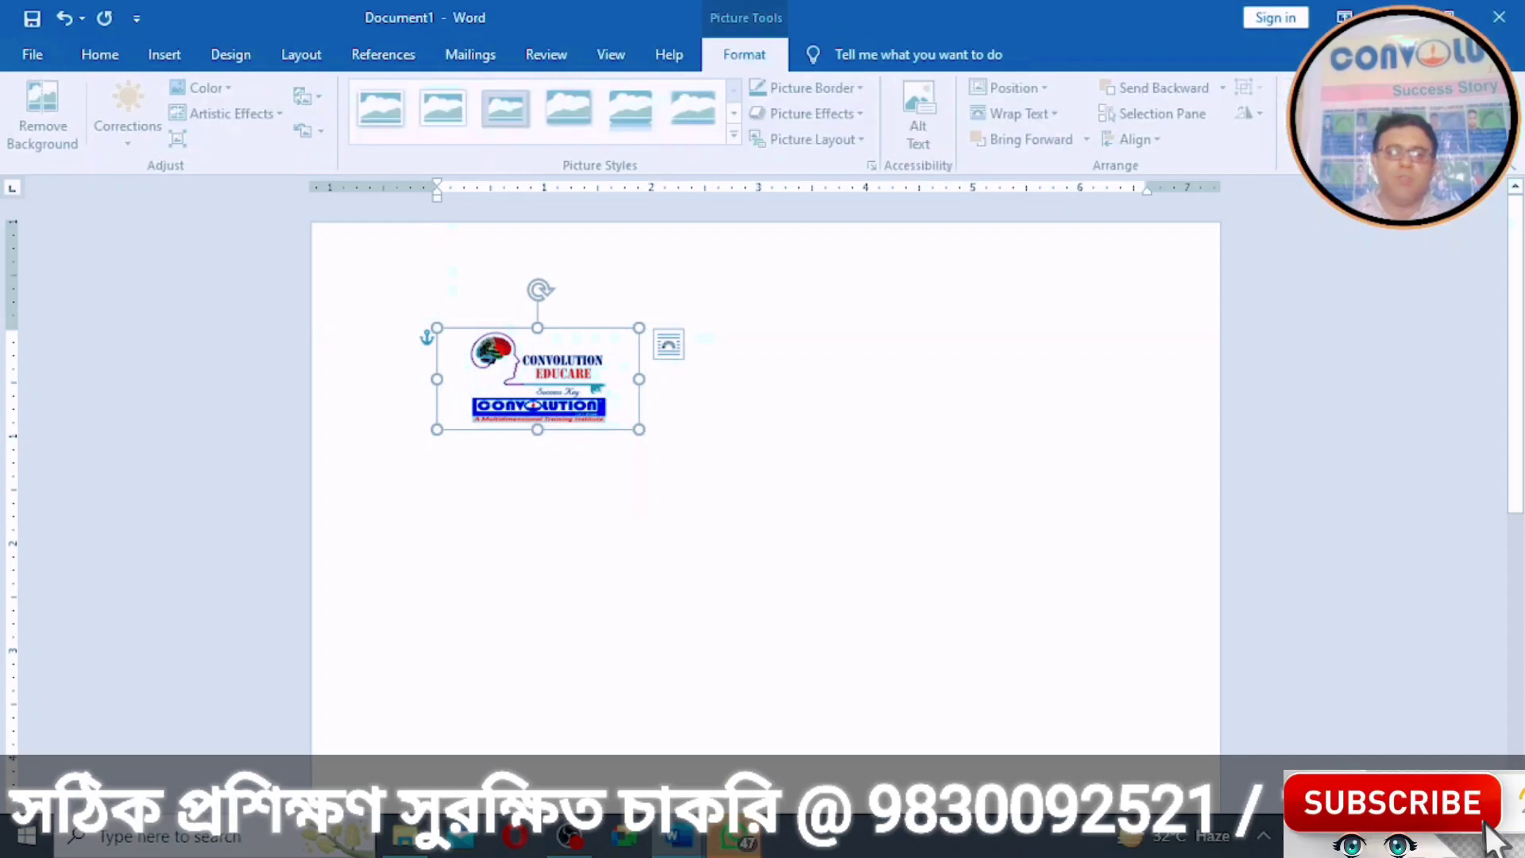
right_click(544, 363)
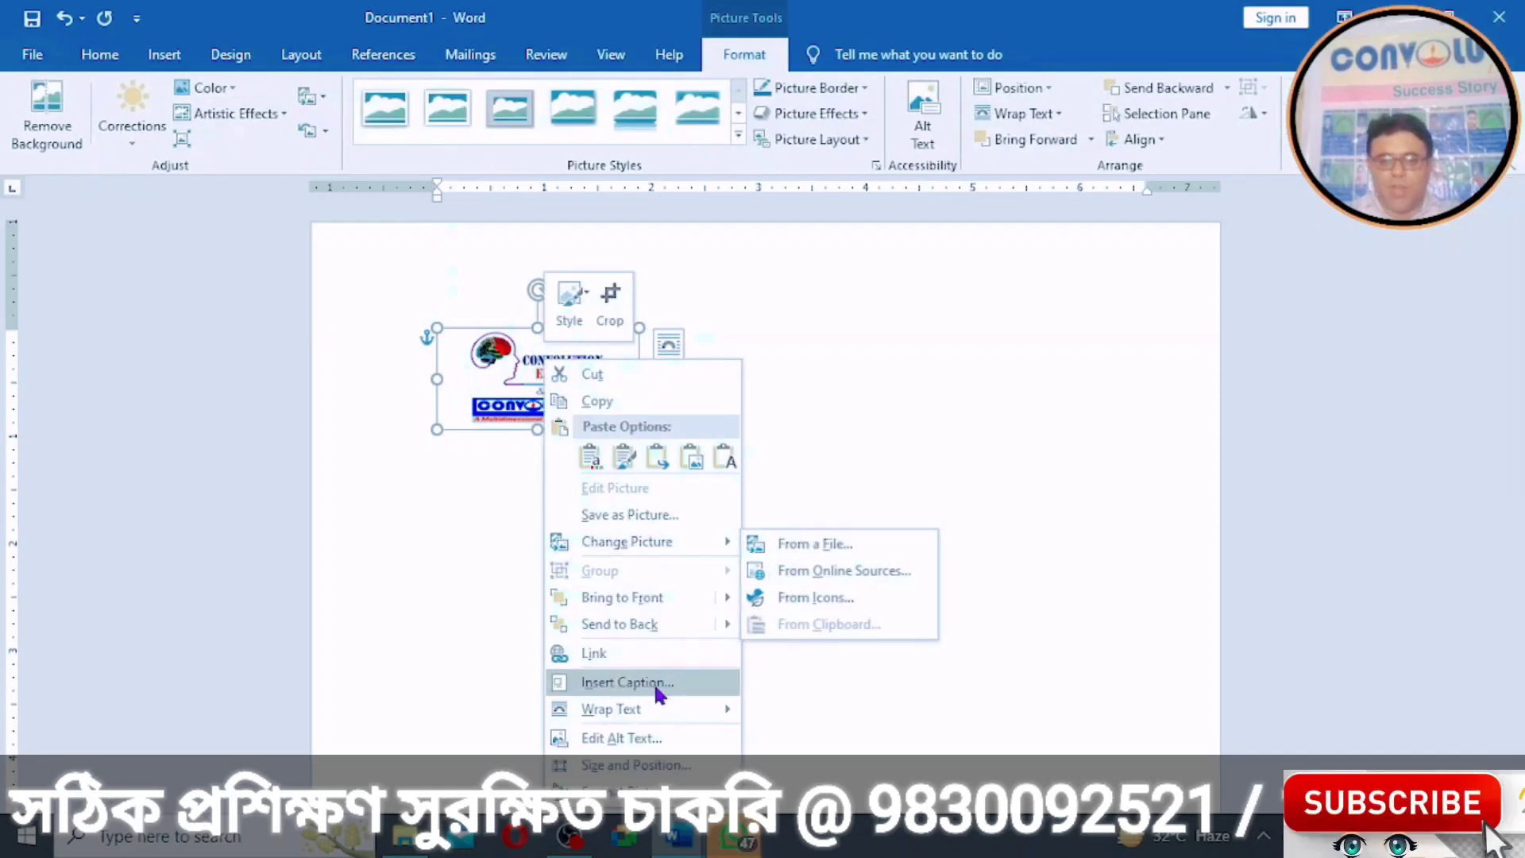
mouse_move(667, 715)
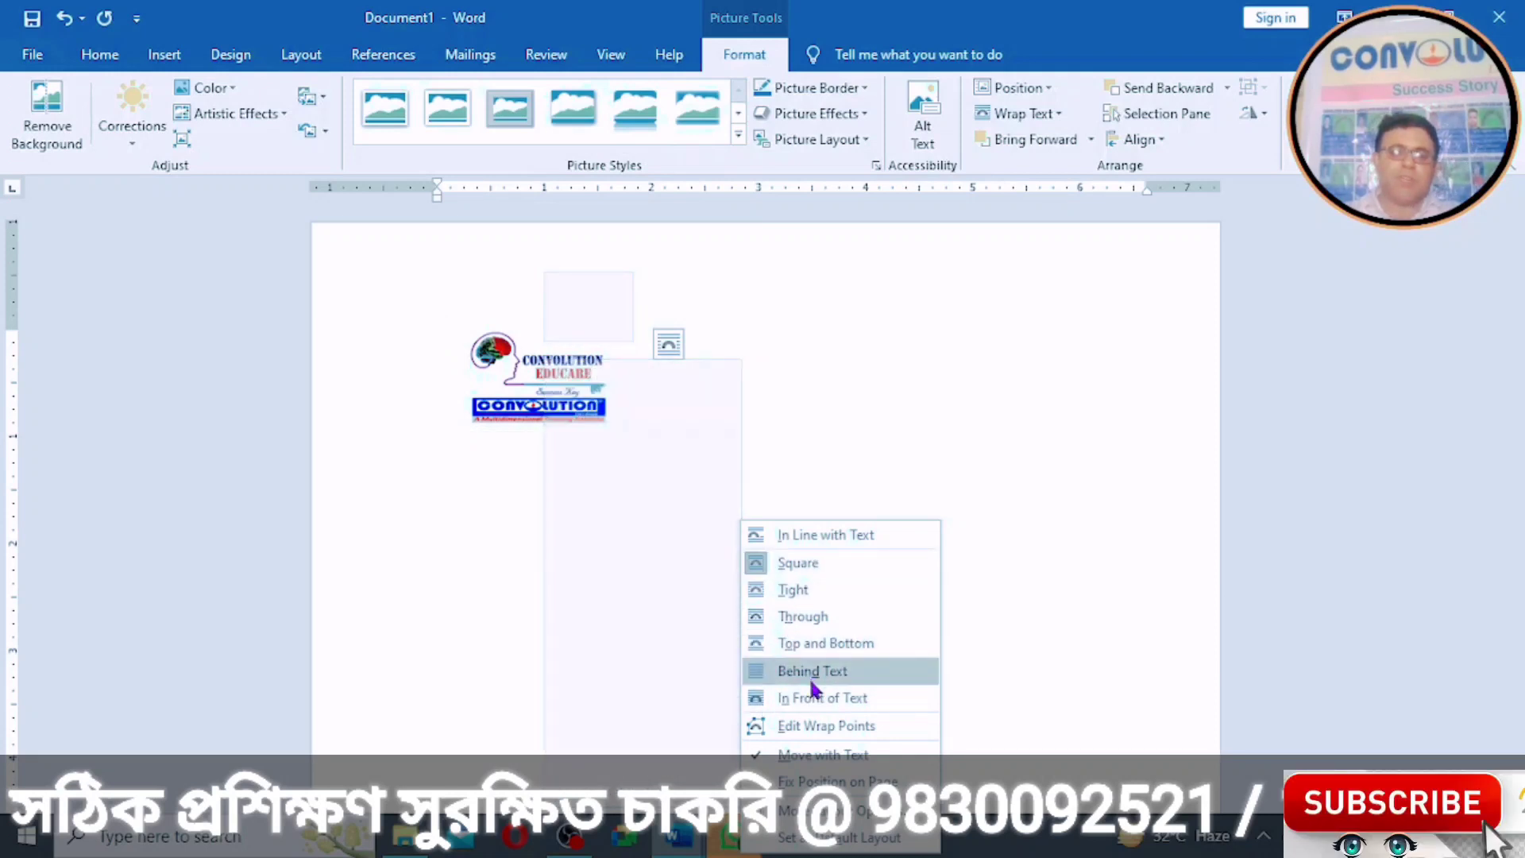
left_click(819, 397)
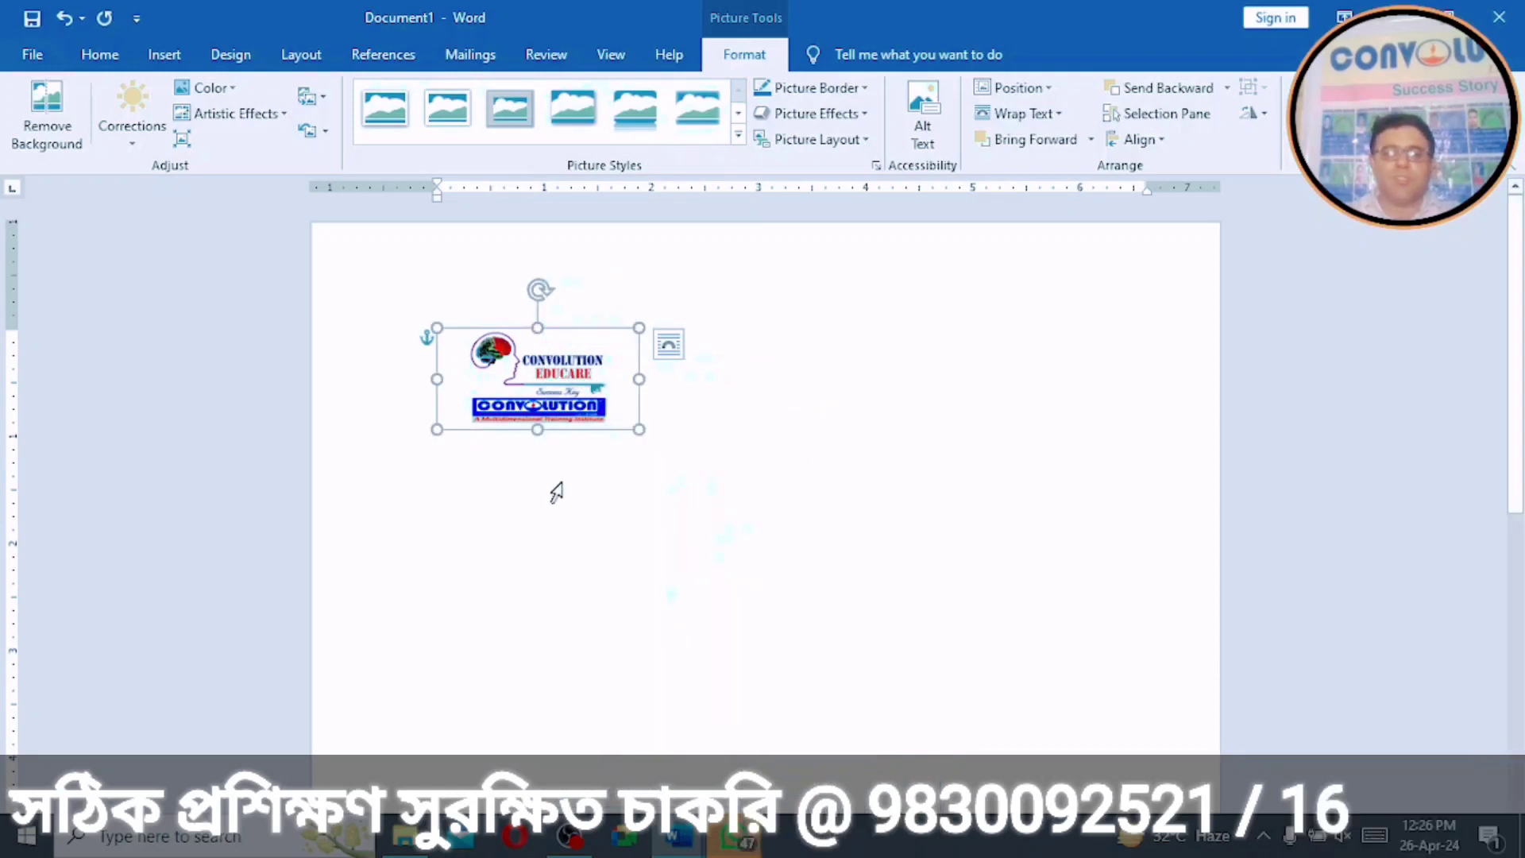
left_click(446, 567)
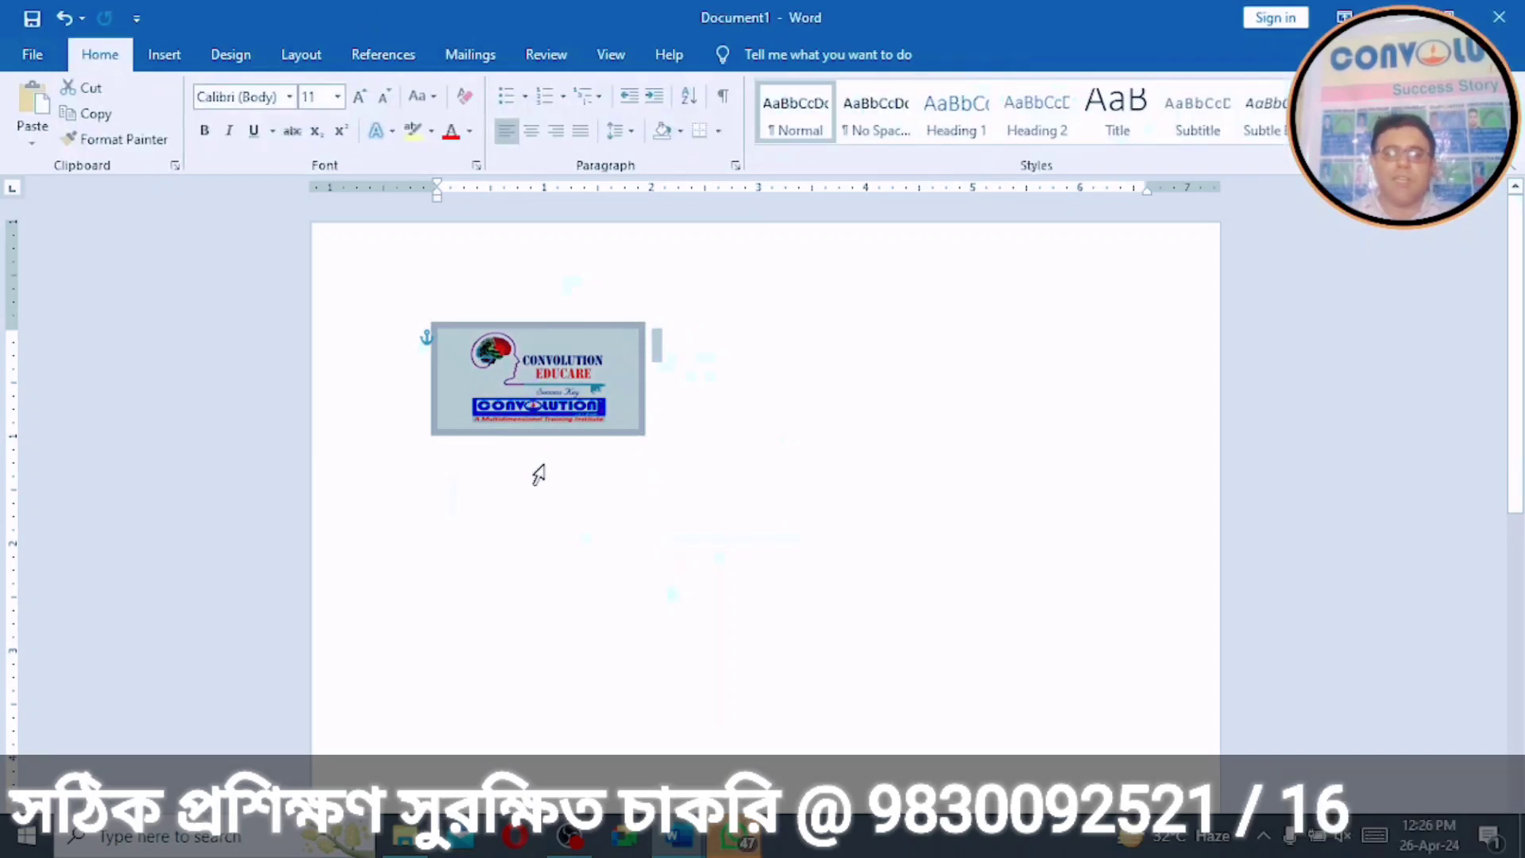
Step: Move the logo picture toward the right margin and back to mid-page, enlarging it to about 2.3 inches wide
left_click(526, 370)
left_click_drag(528, 369, 974, 298)
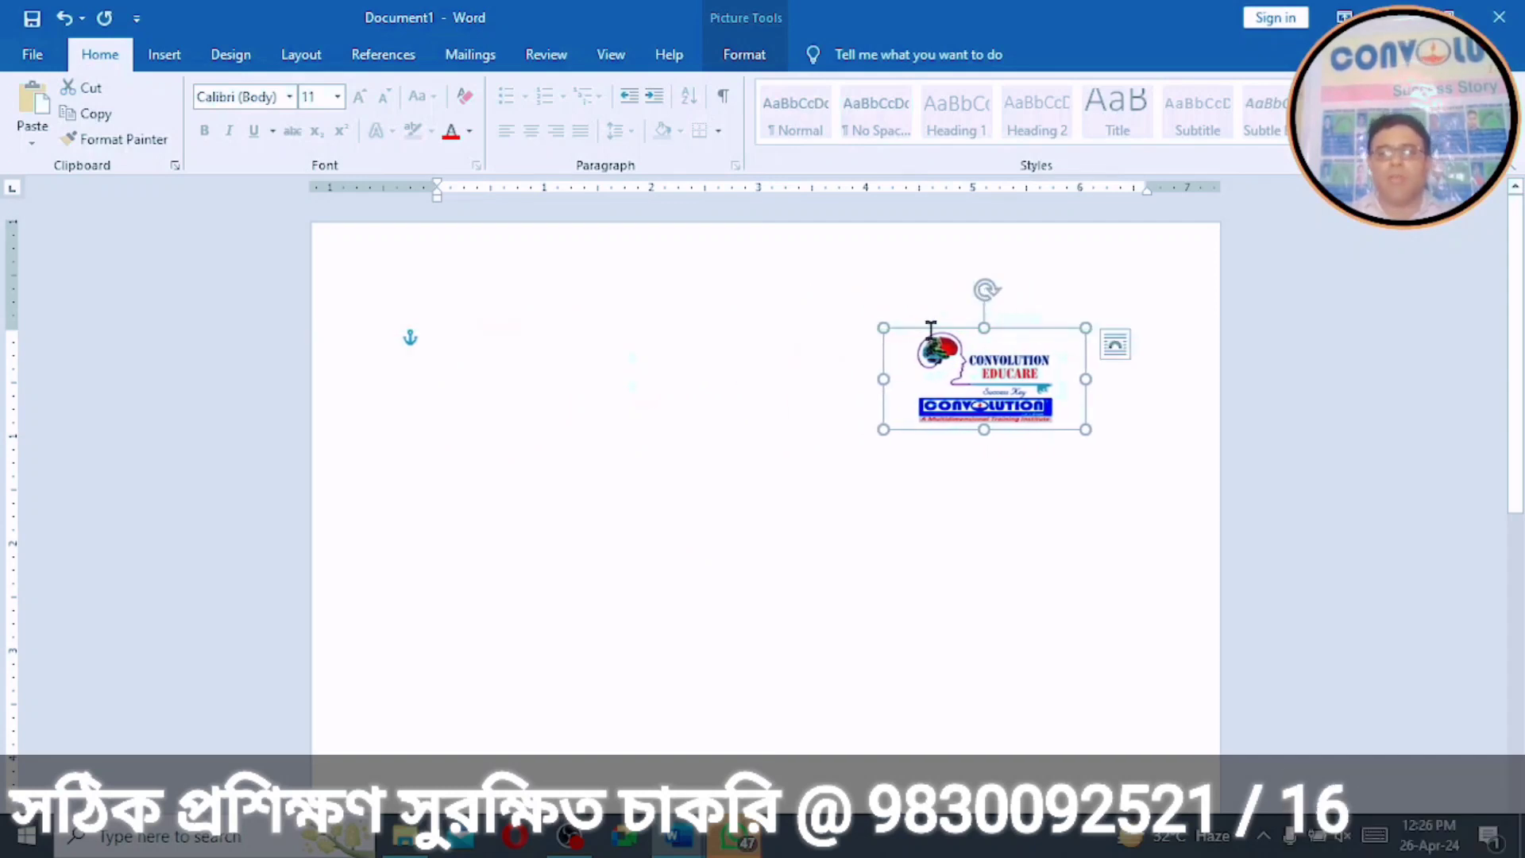
left_click_drag(879, 432, 841, 389)
left_click_drag(973, 379, 702, 428)
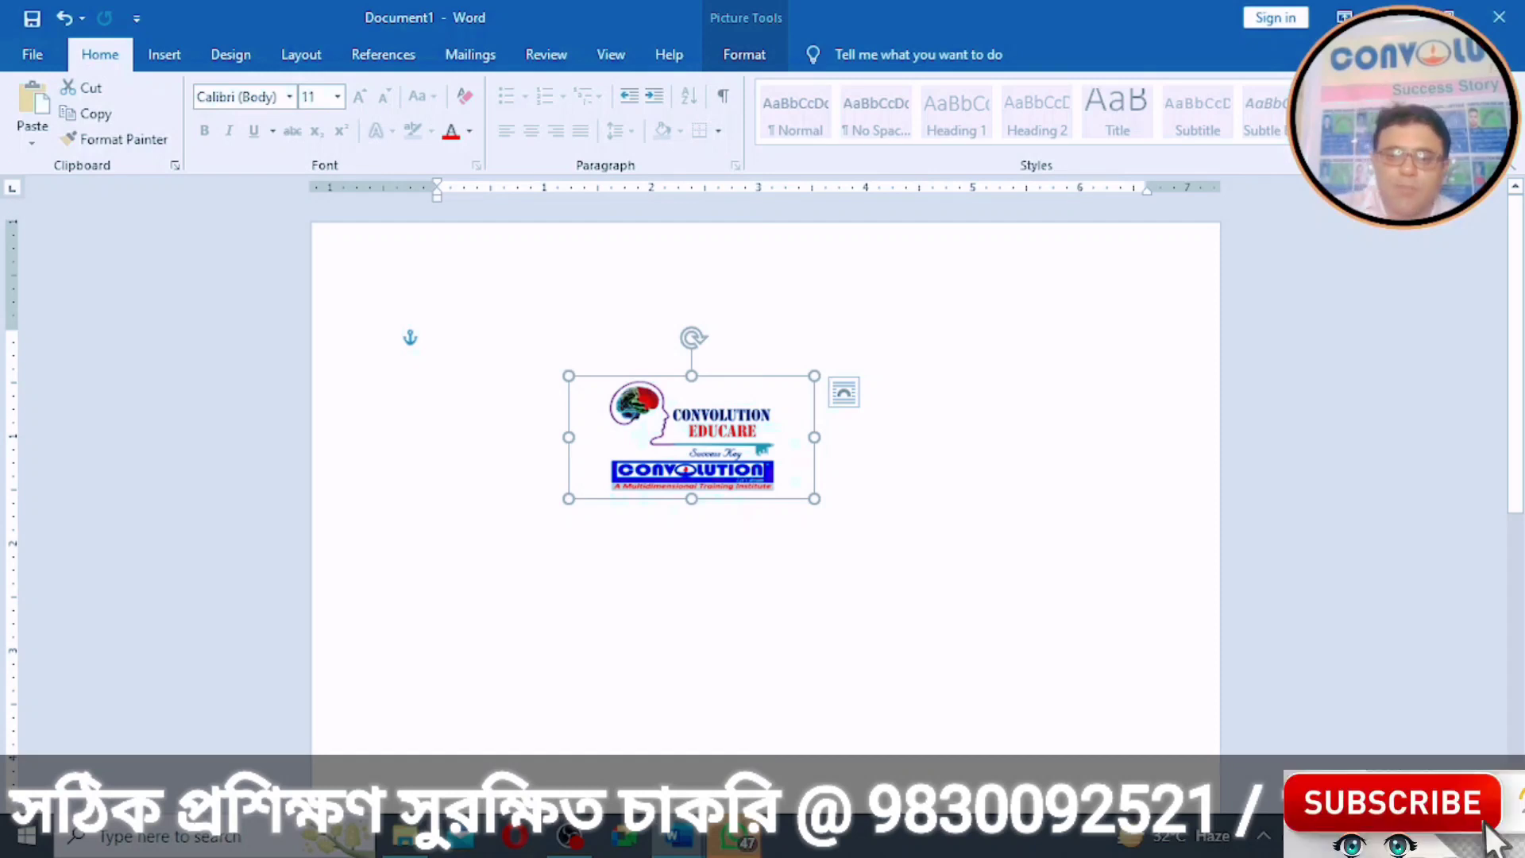
Step: Delete the logo picture from the page
left_click(715, 580)
left_click(644, 426)
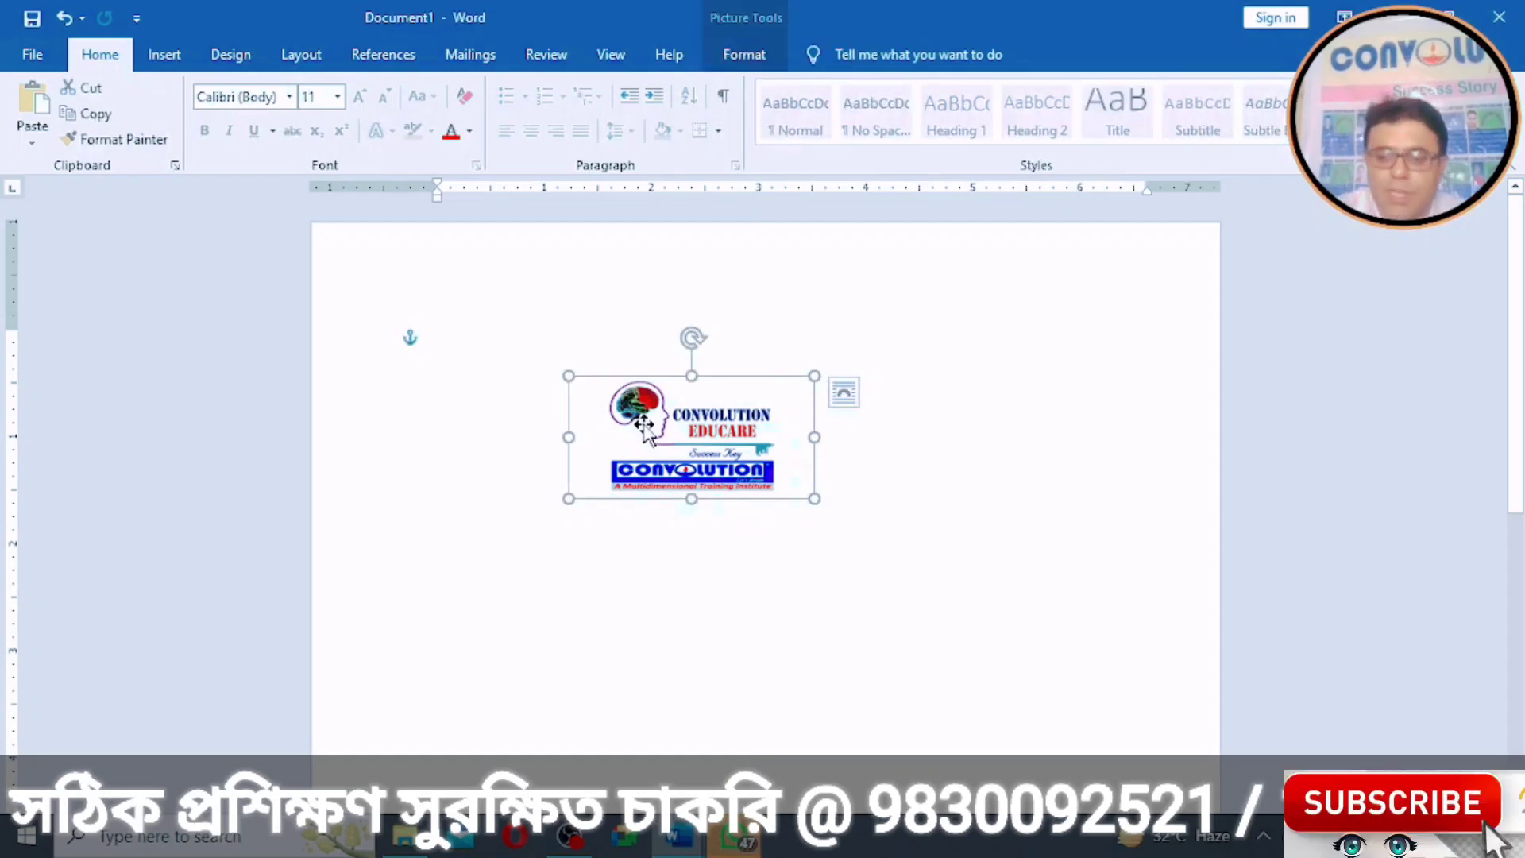
key("Delete")
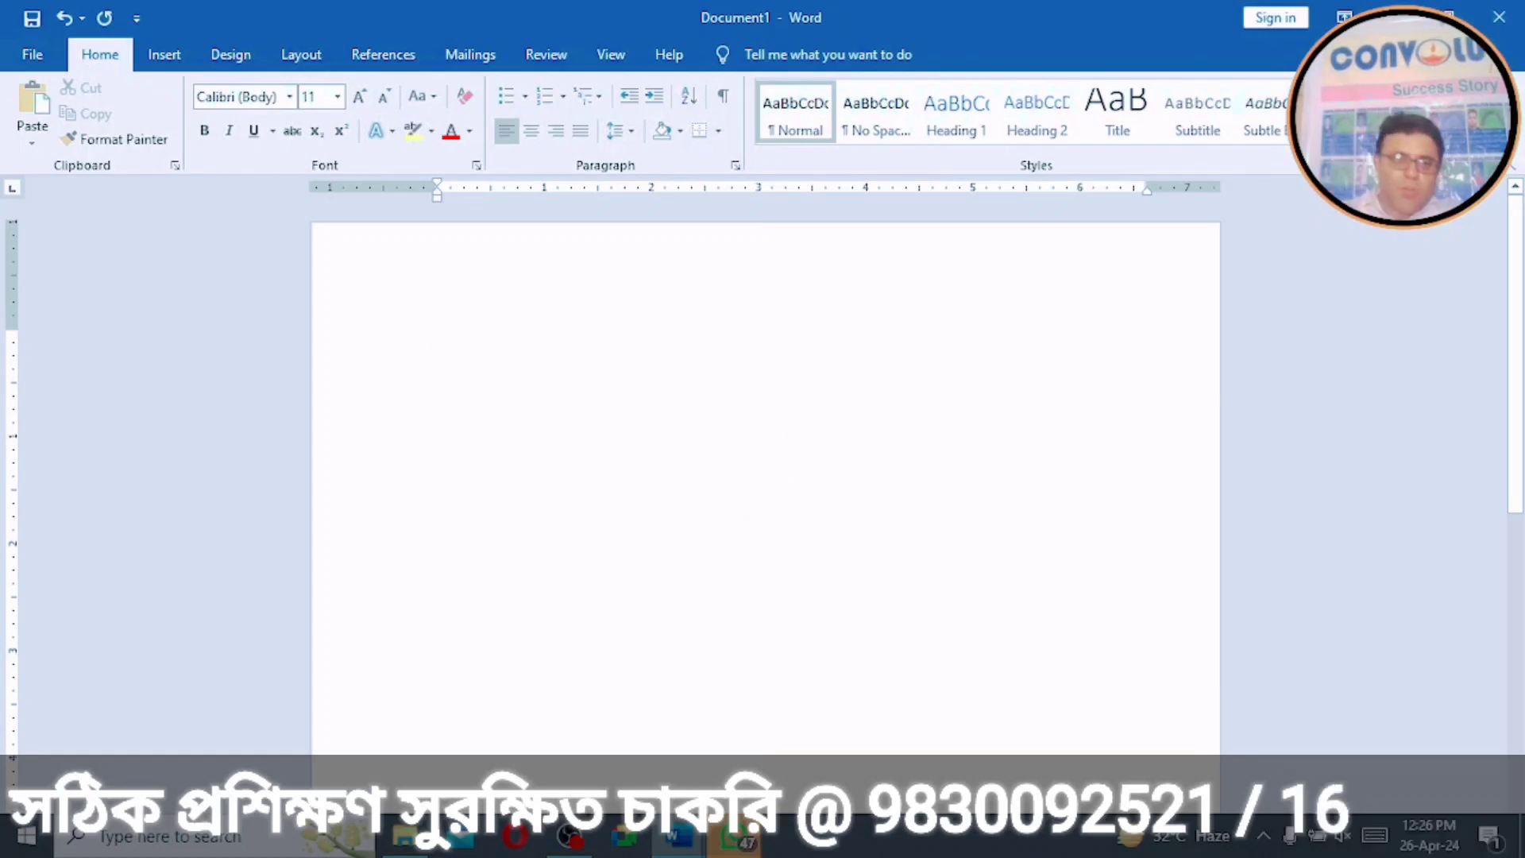
Step: Insert the picture 20230319_195751 from the Saved Pictures folder on this device
left_click(163, 55)
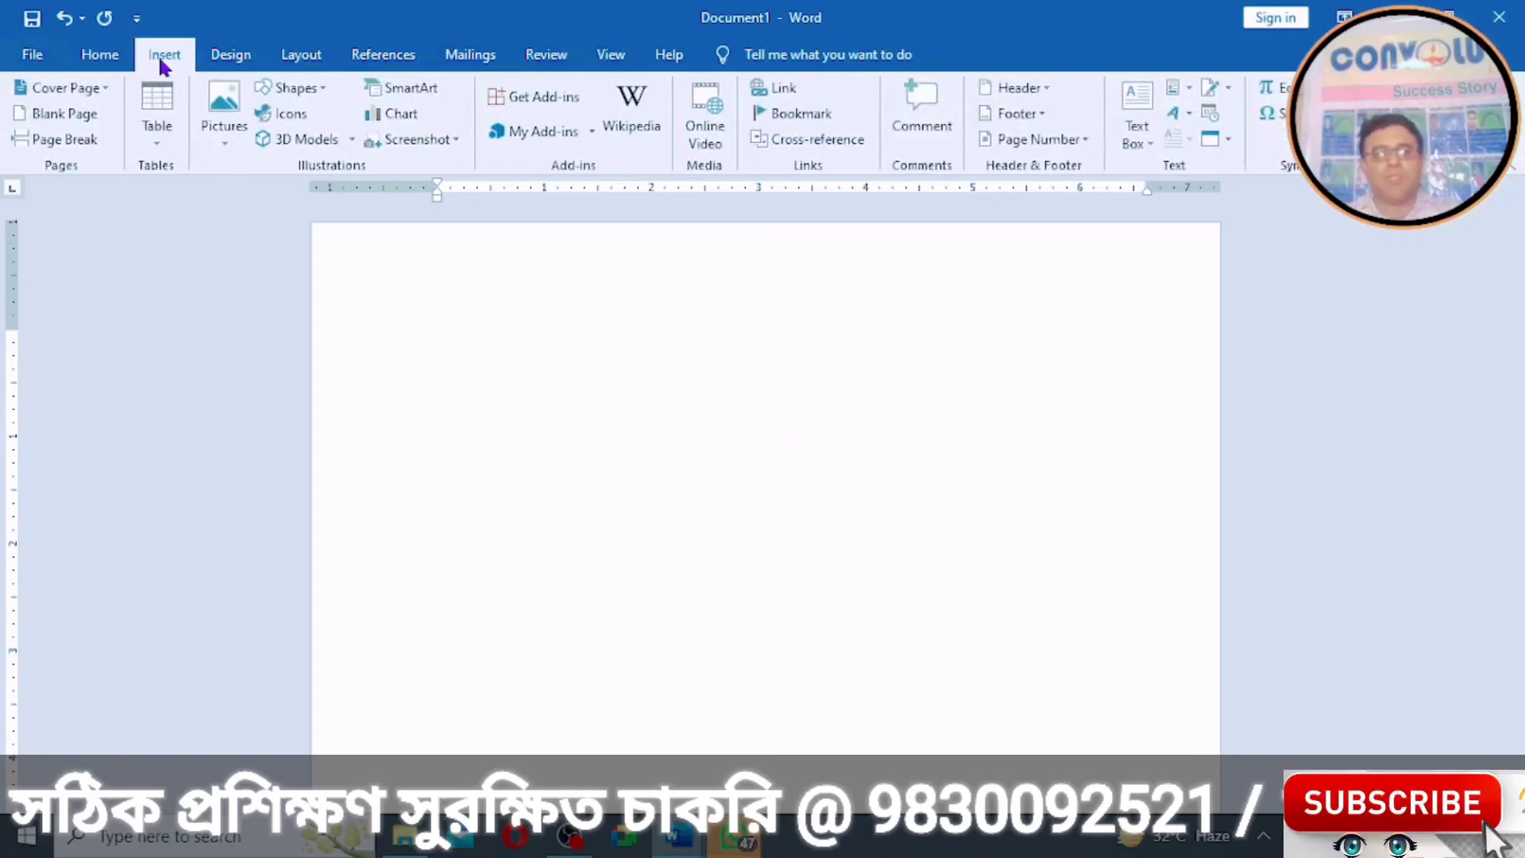
left_click(227, 129)
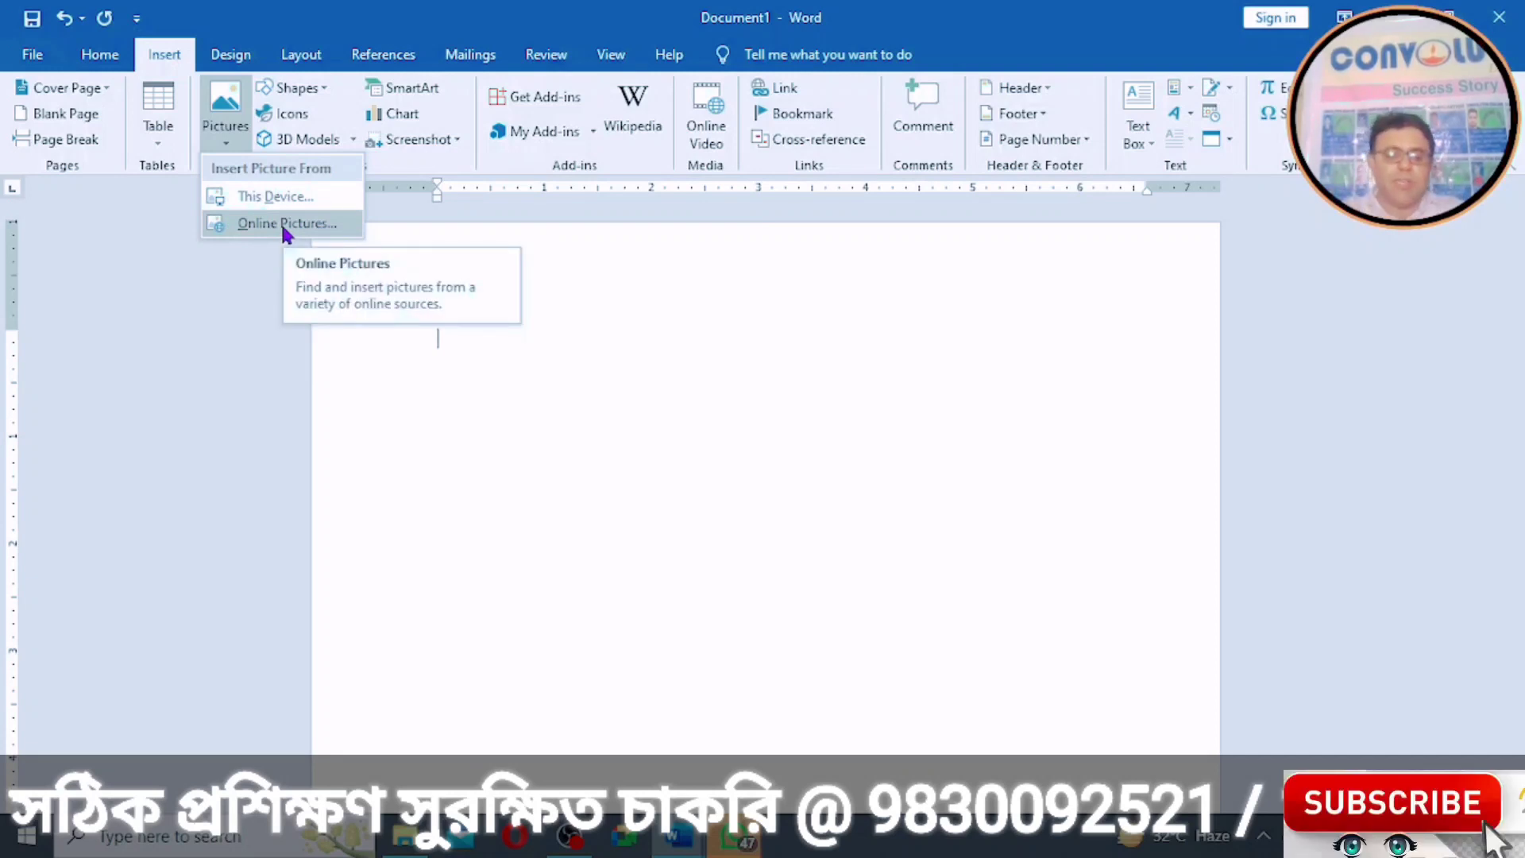
left_click(286, 200)
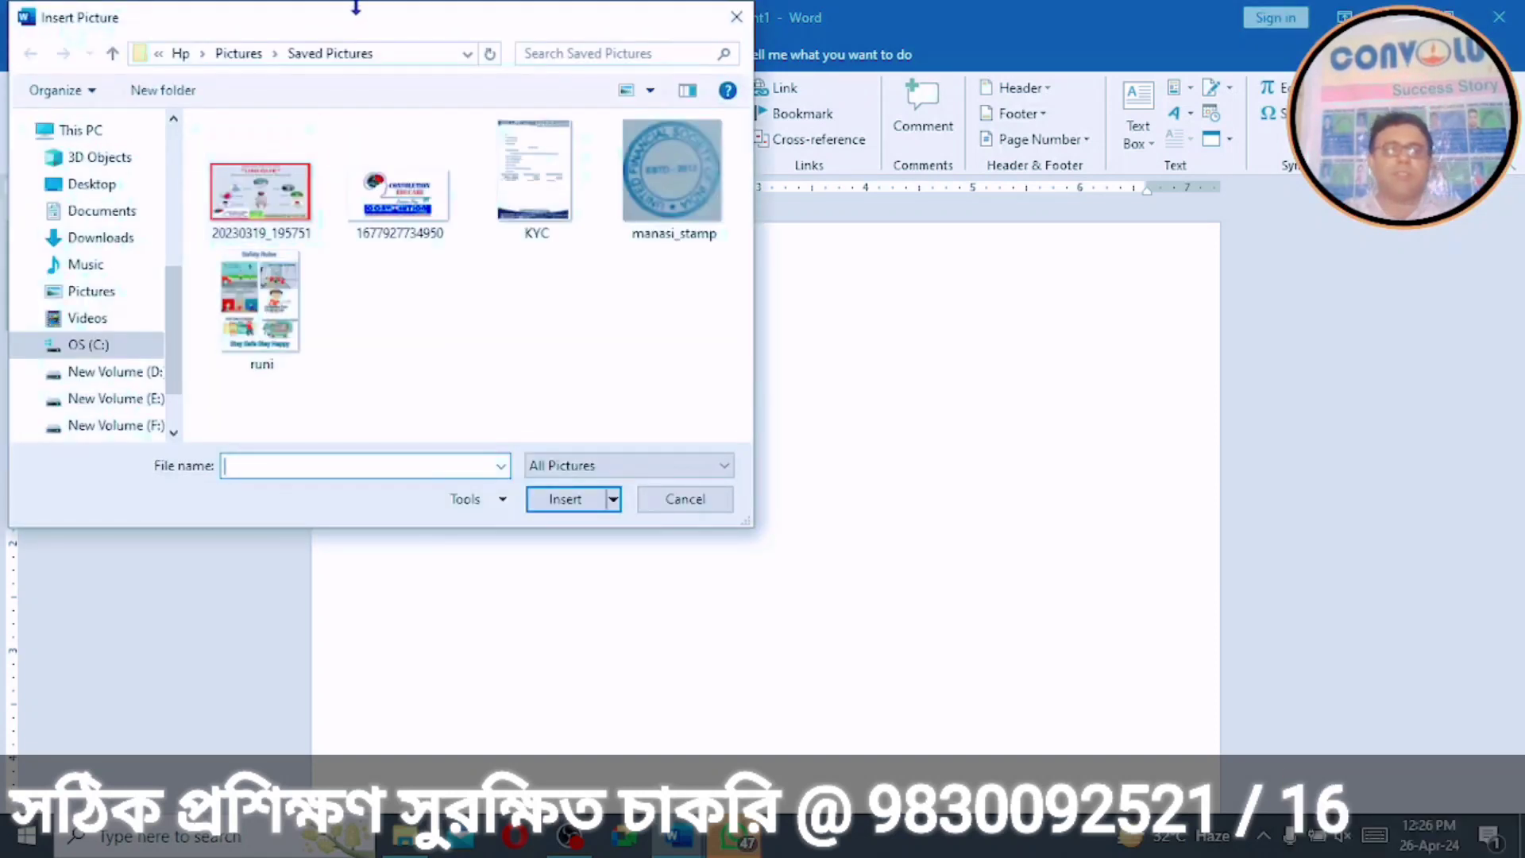
left_click_drag(356, 31, 595, 70)
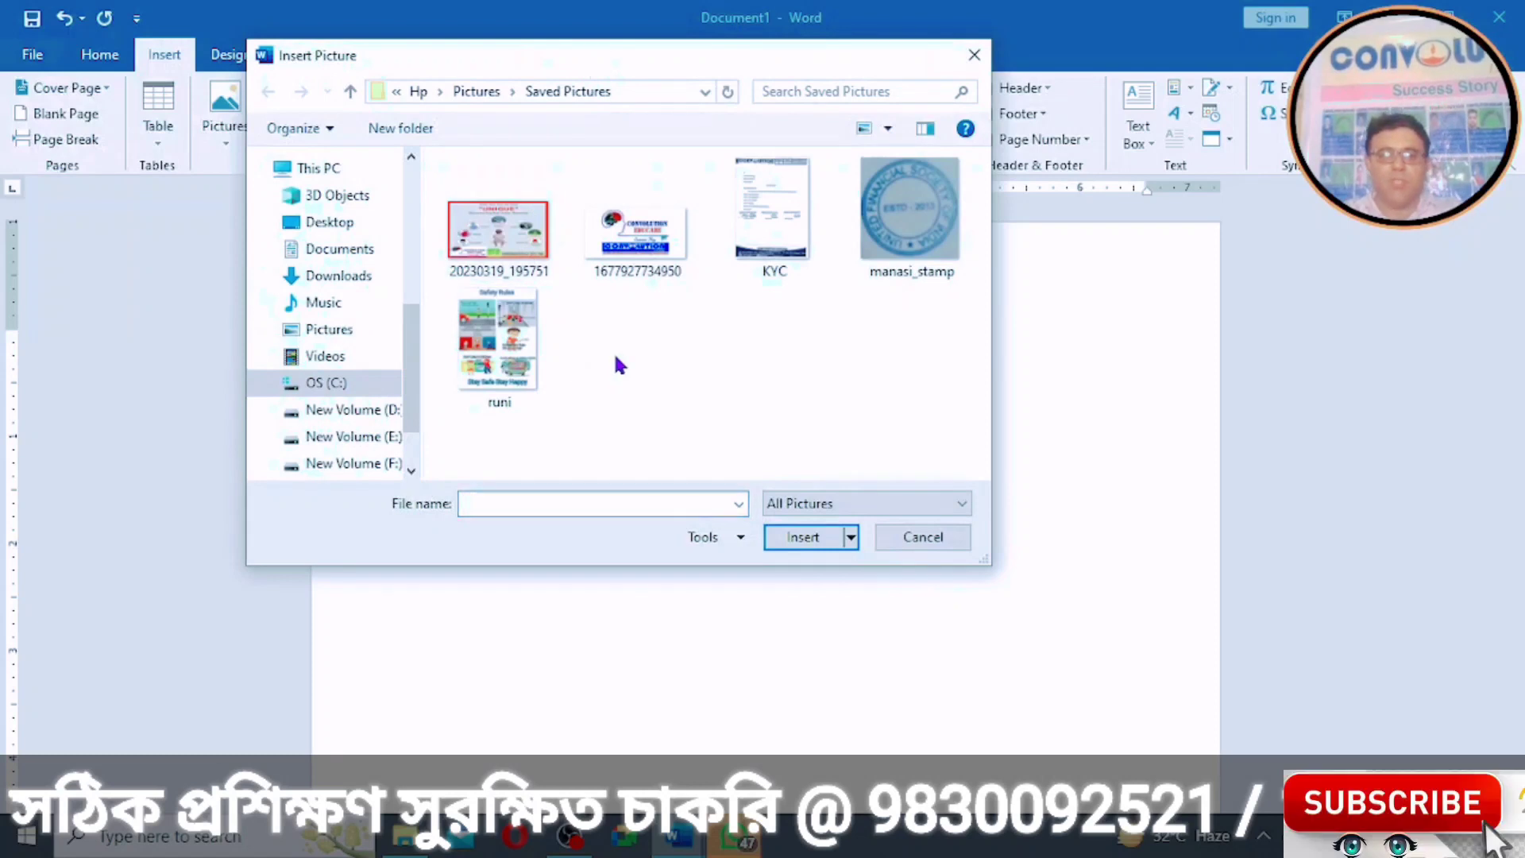
left_click(517, 225)
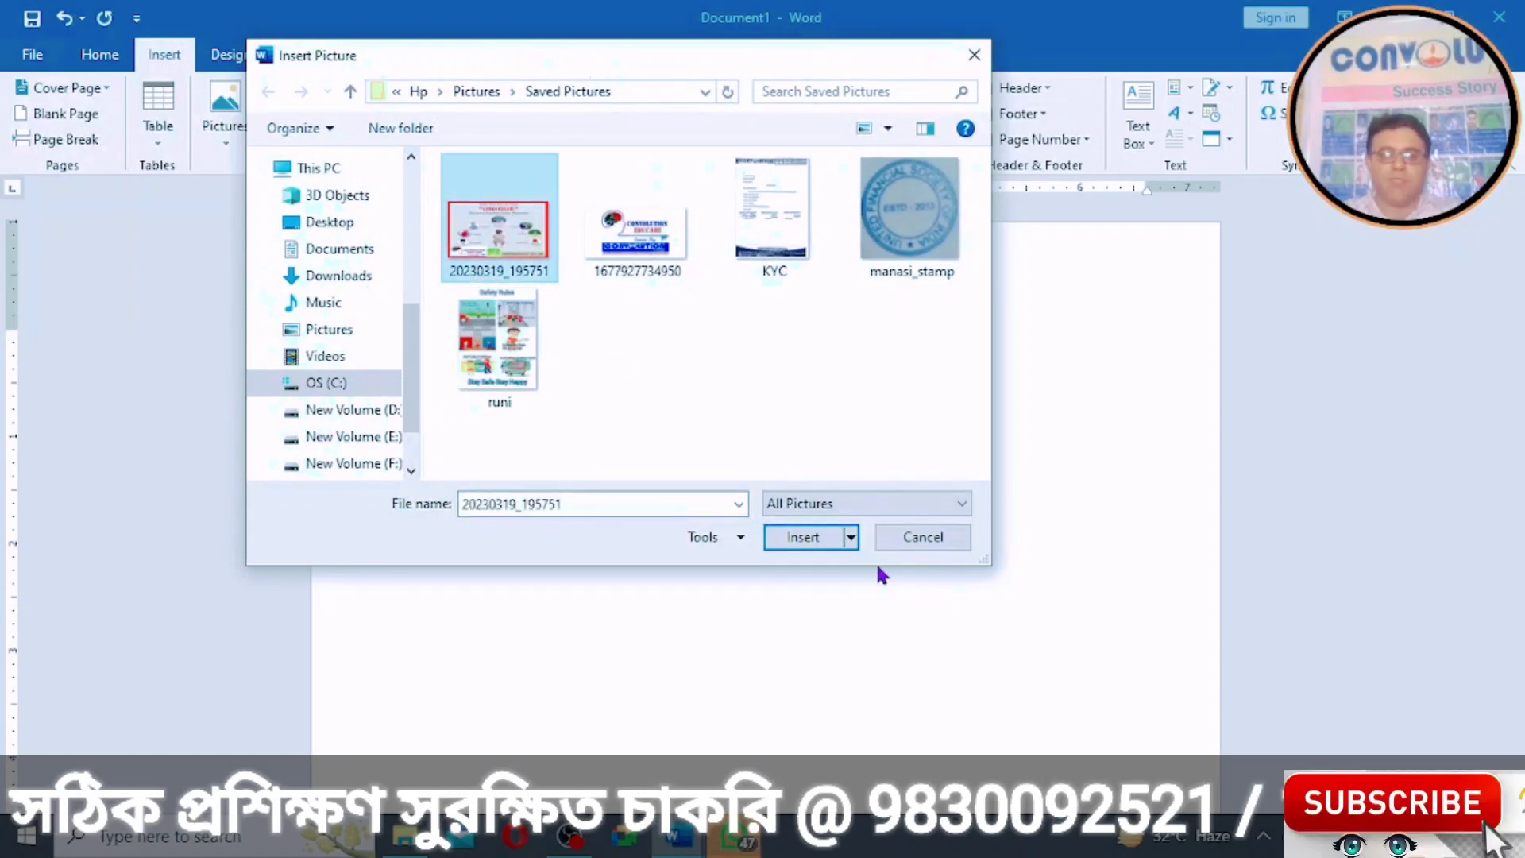
left_click(801, 537)
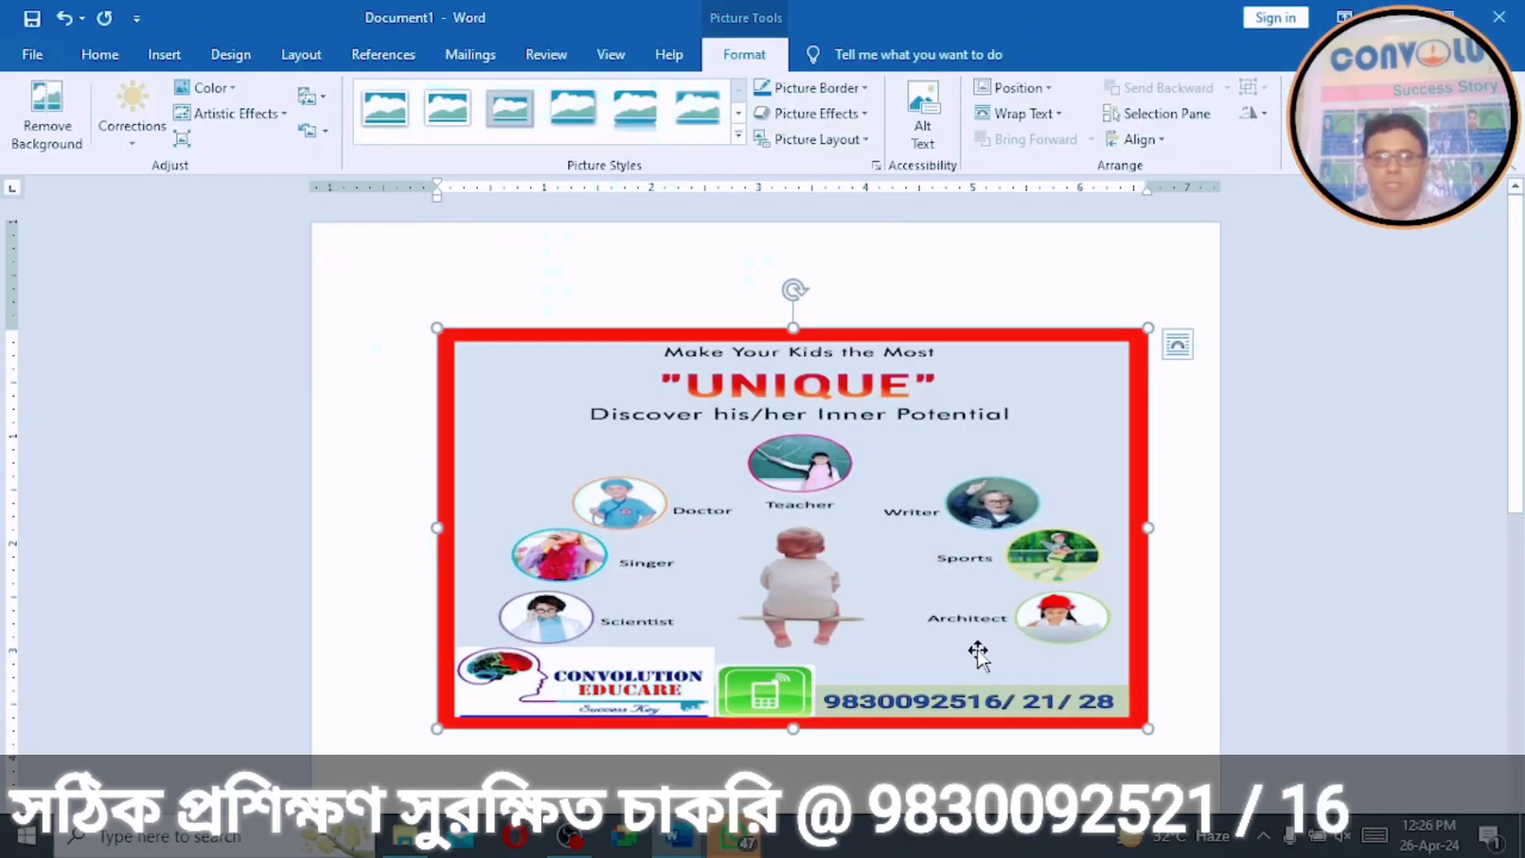
Step: Shrink the inserted picture to about 0.8 inch wide and set its text wrapping to Behind Text
left_click_drag(1148, 729, 648, 447)
left_click_drag(605, 392, 492, 375)
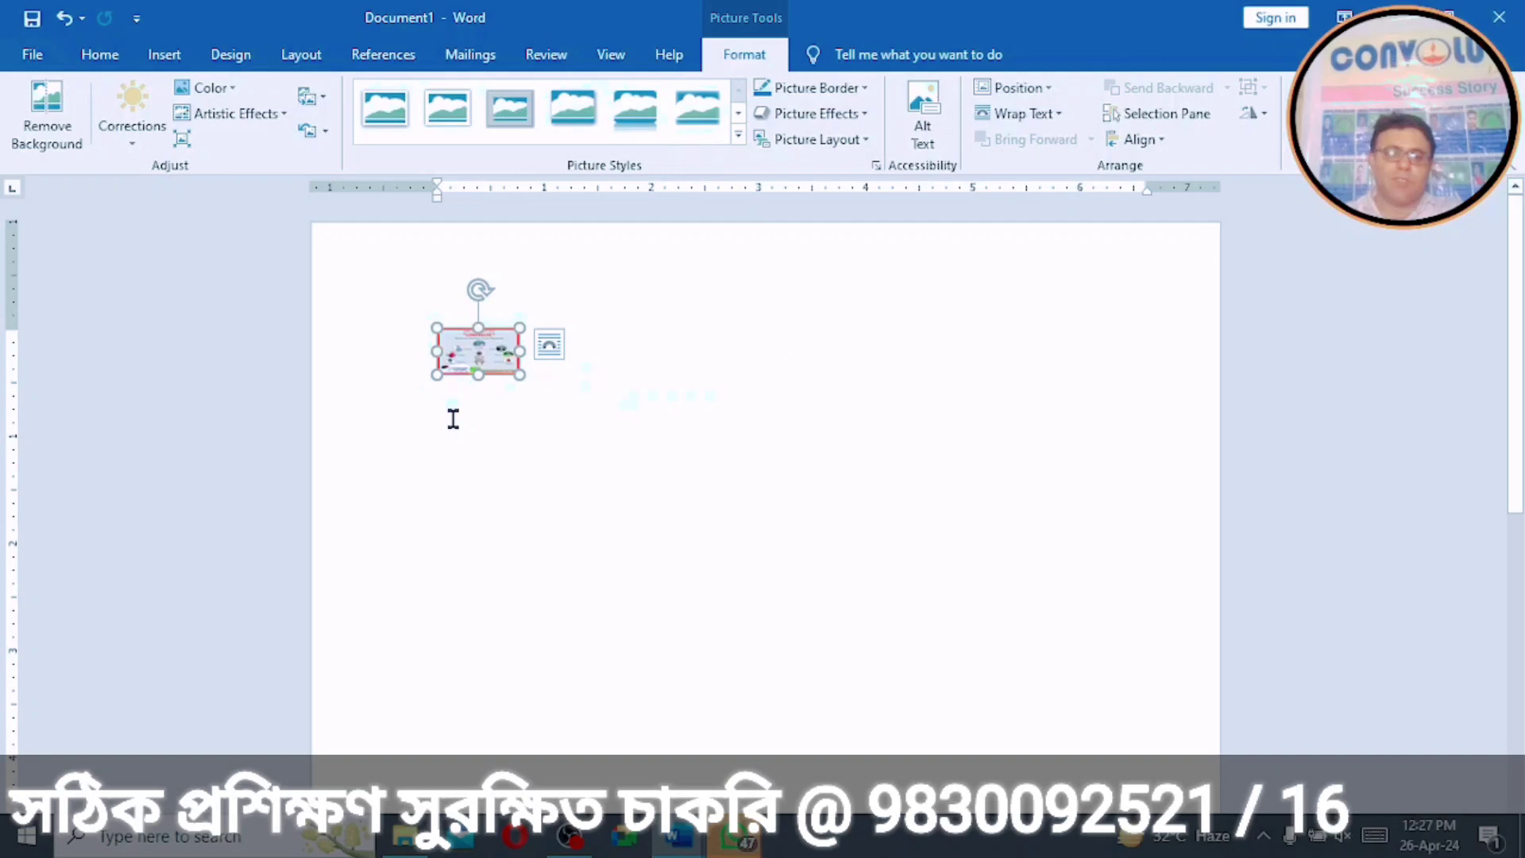
right_click(477, 355)
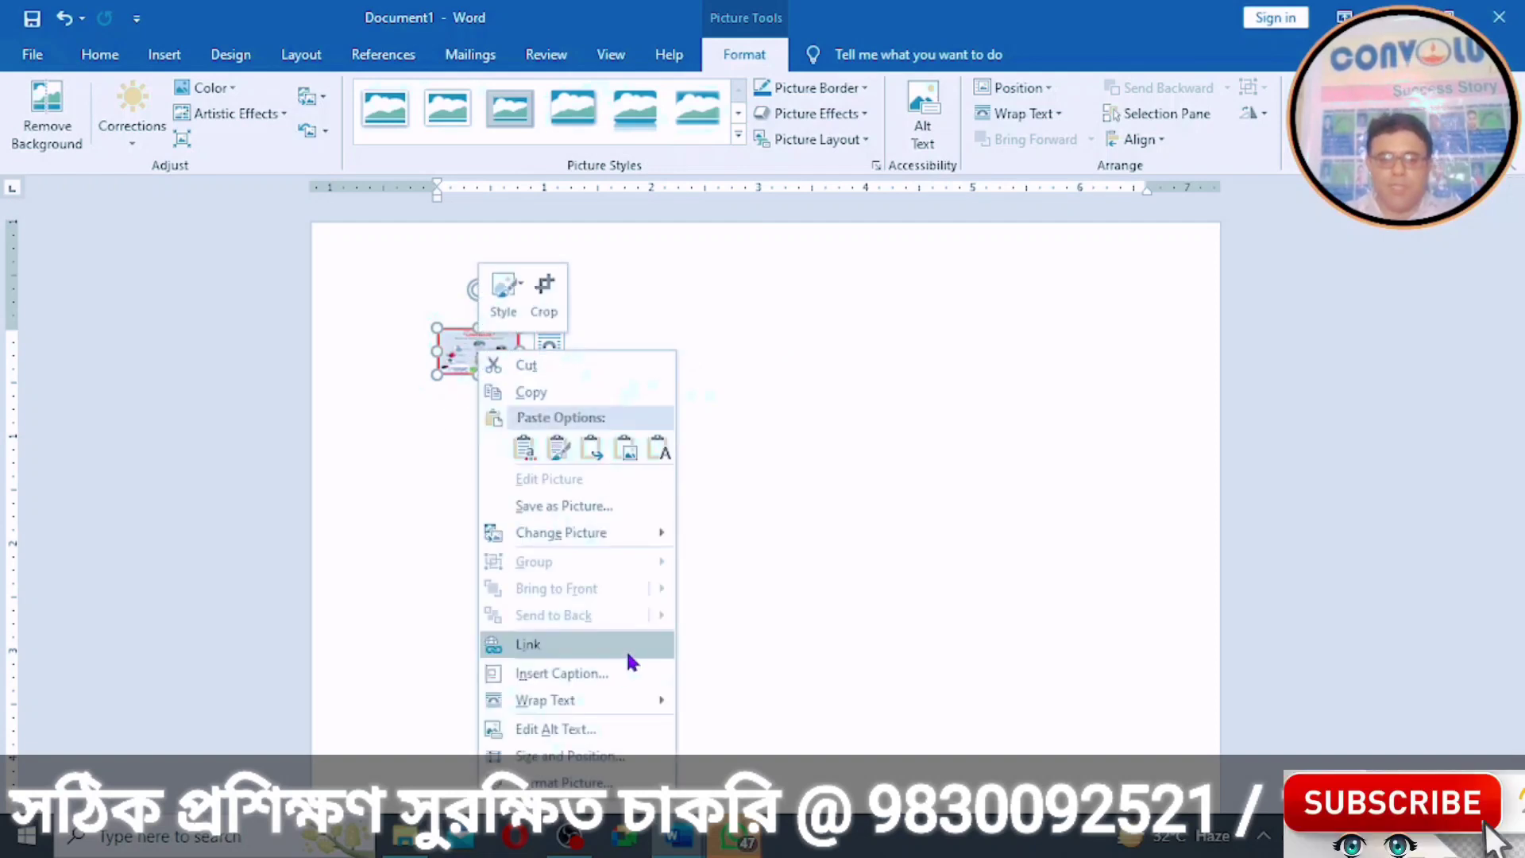
mouse_move(632, 703)
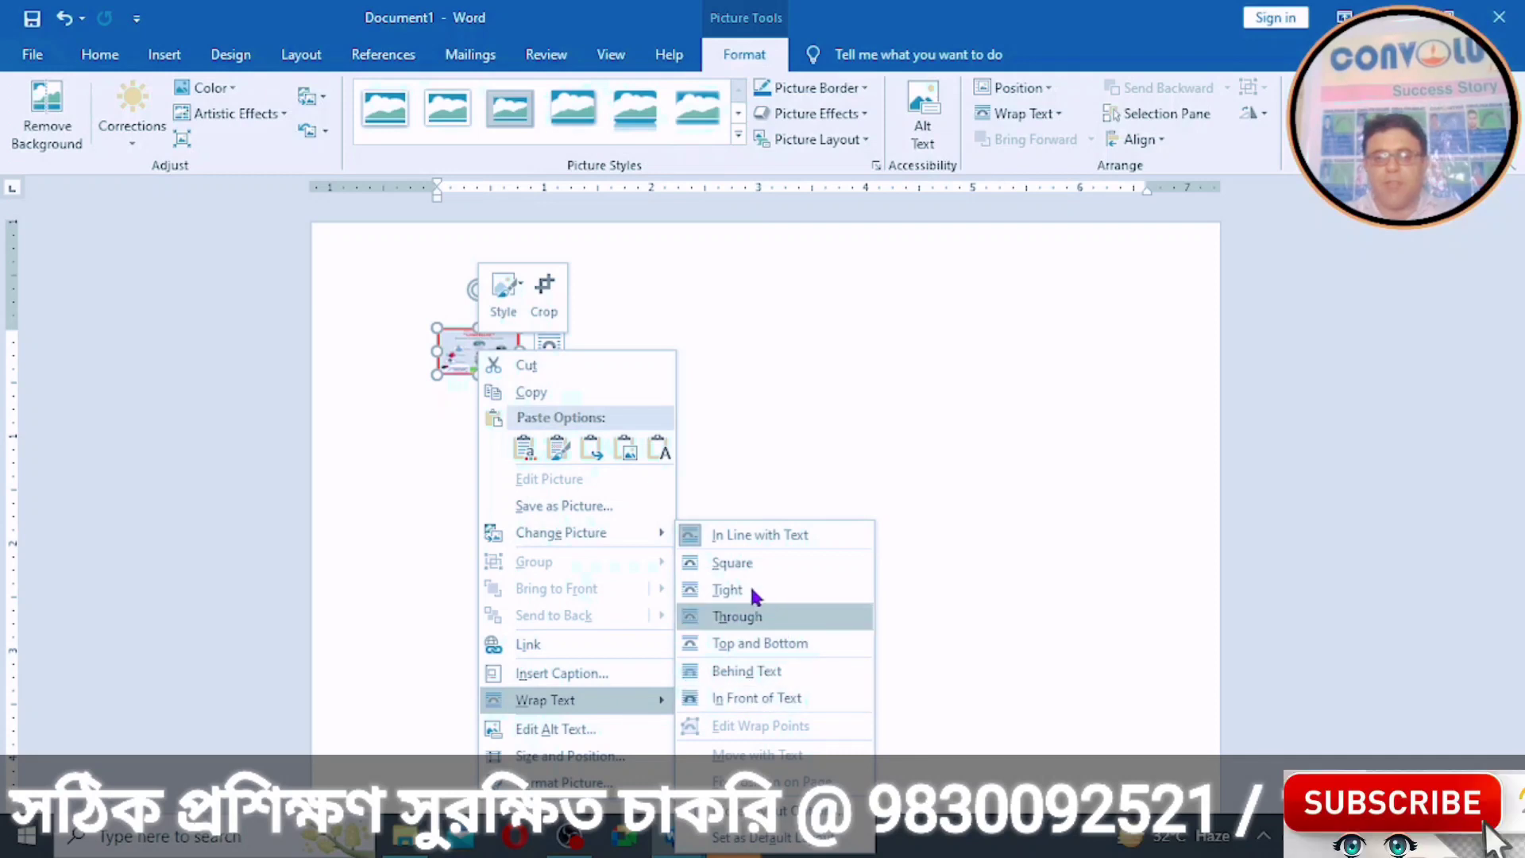
left_click(768, 673)
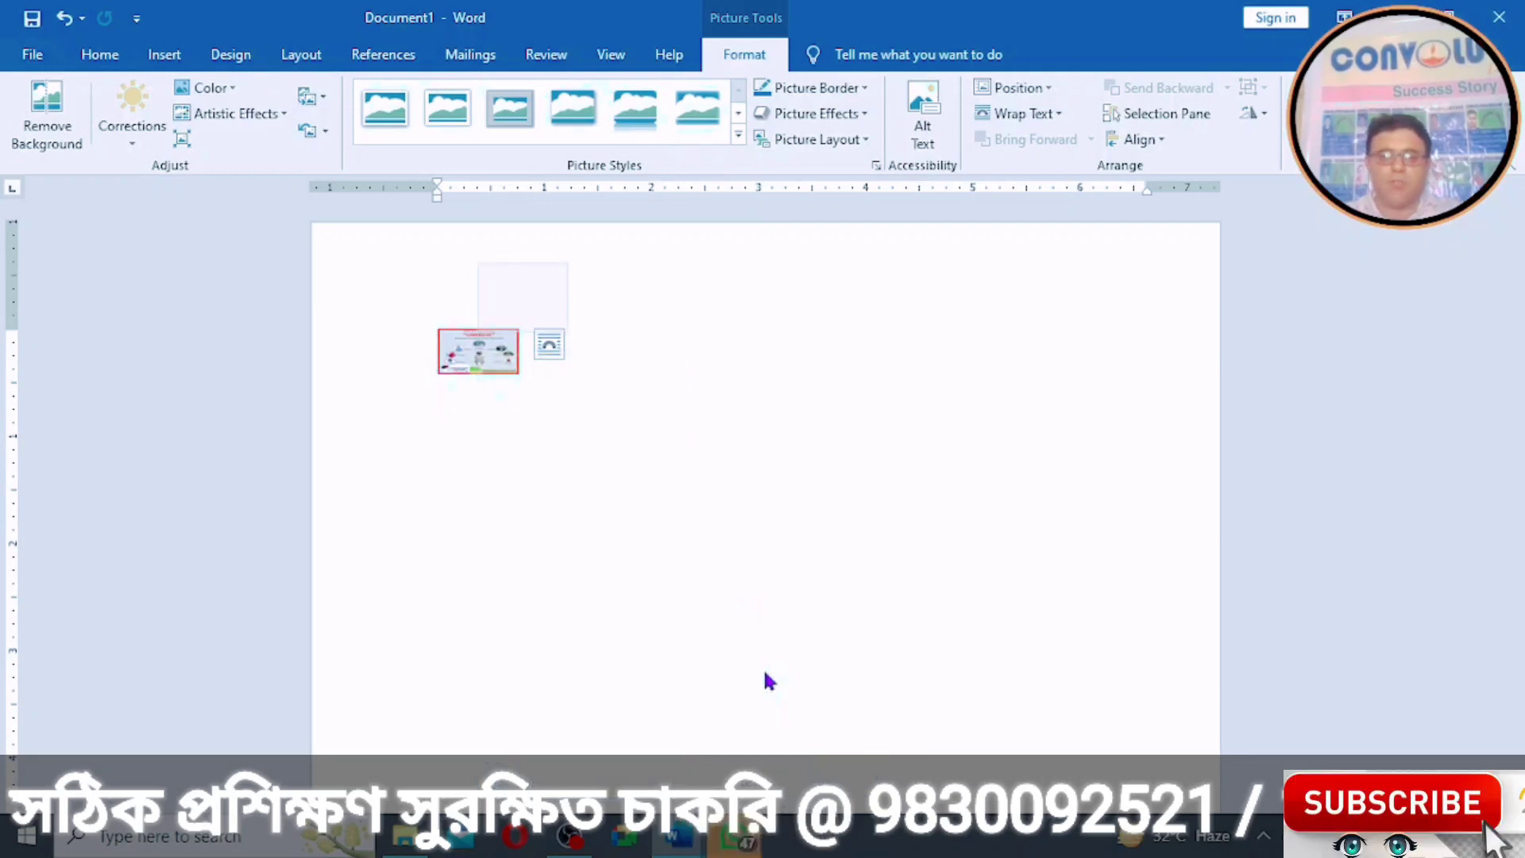
Step: Move the picture toward the middle of the page's first line and resize it to about 1.1 inches wide
left_click(443, 377)
left_click_drag(459, 351, 612, 459)
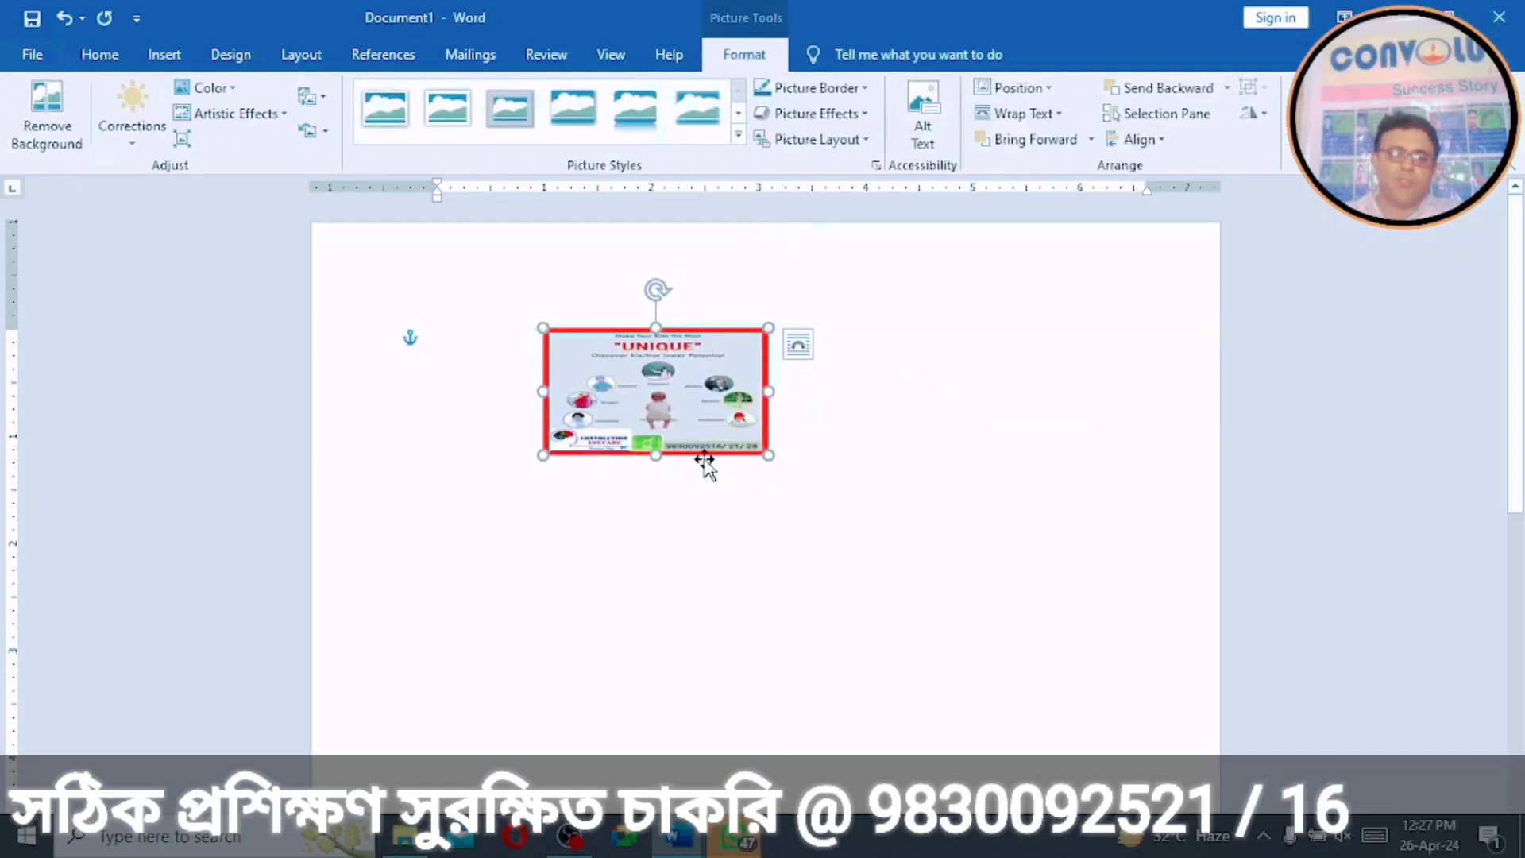
left_click_drag(767, 457, 712, 342)
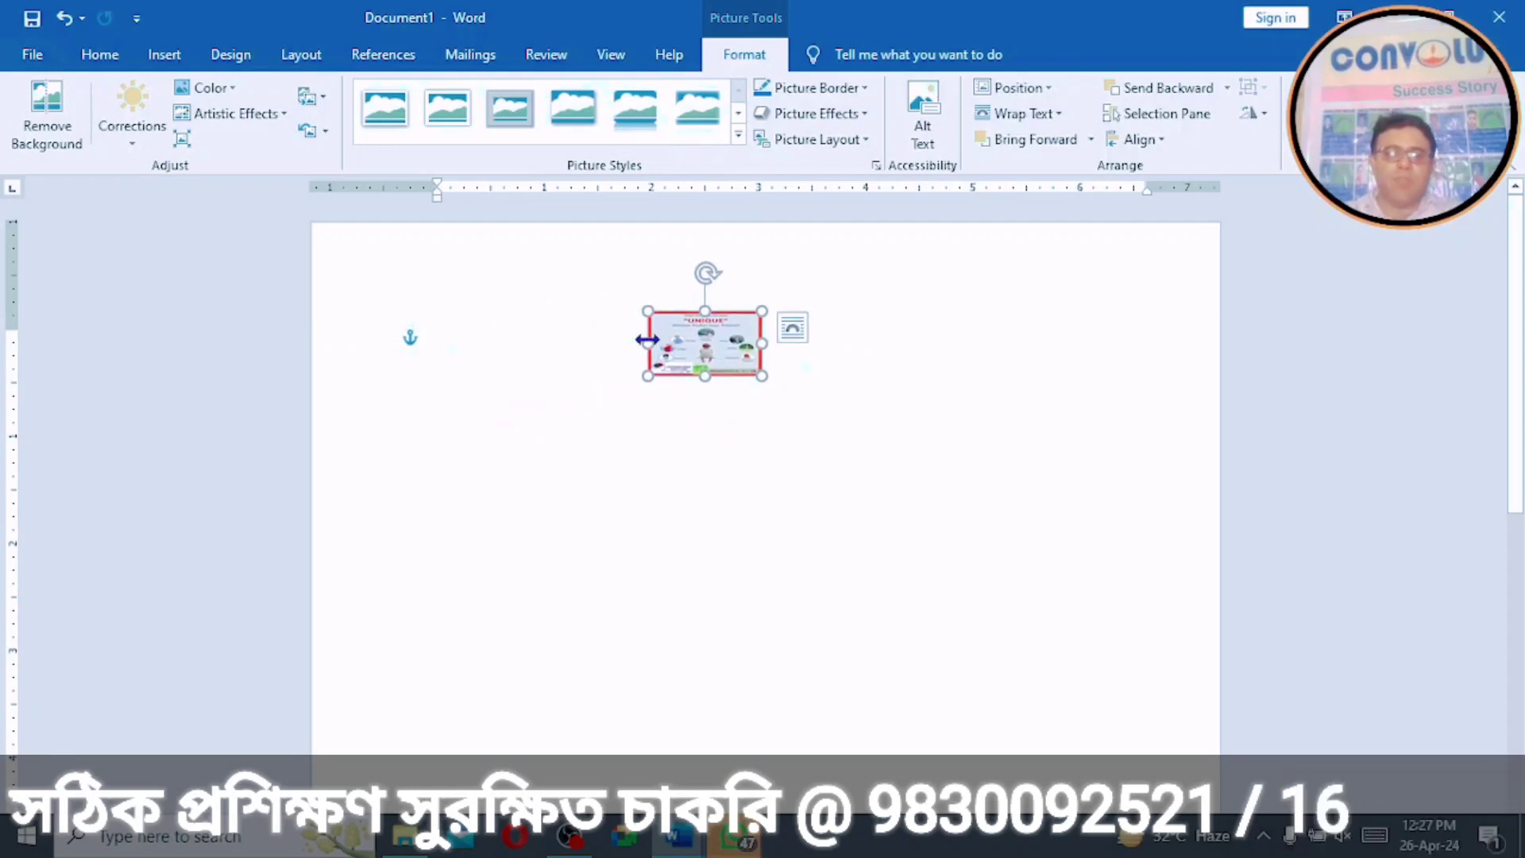
Step: Enter two paragraphs of random filler text from the left margin across the picture, starting with "jfiv" and "nkjvnklsdvnkldsvn"
left_click(440, 340)
type("jfiv")
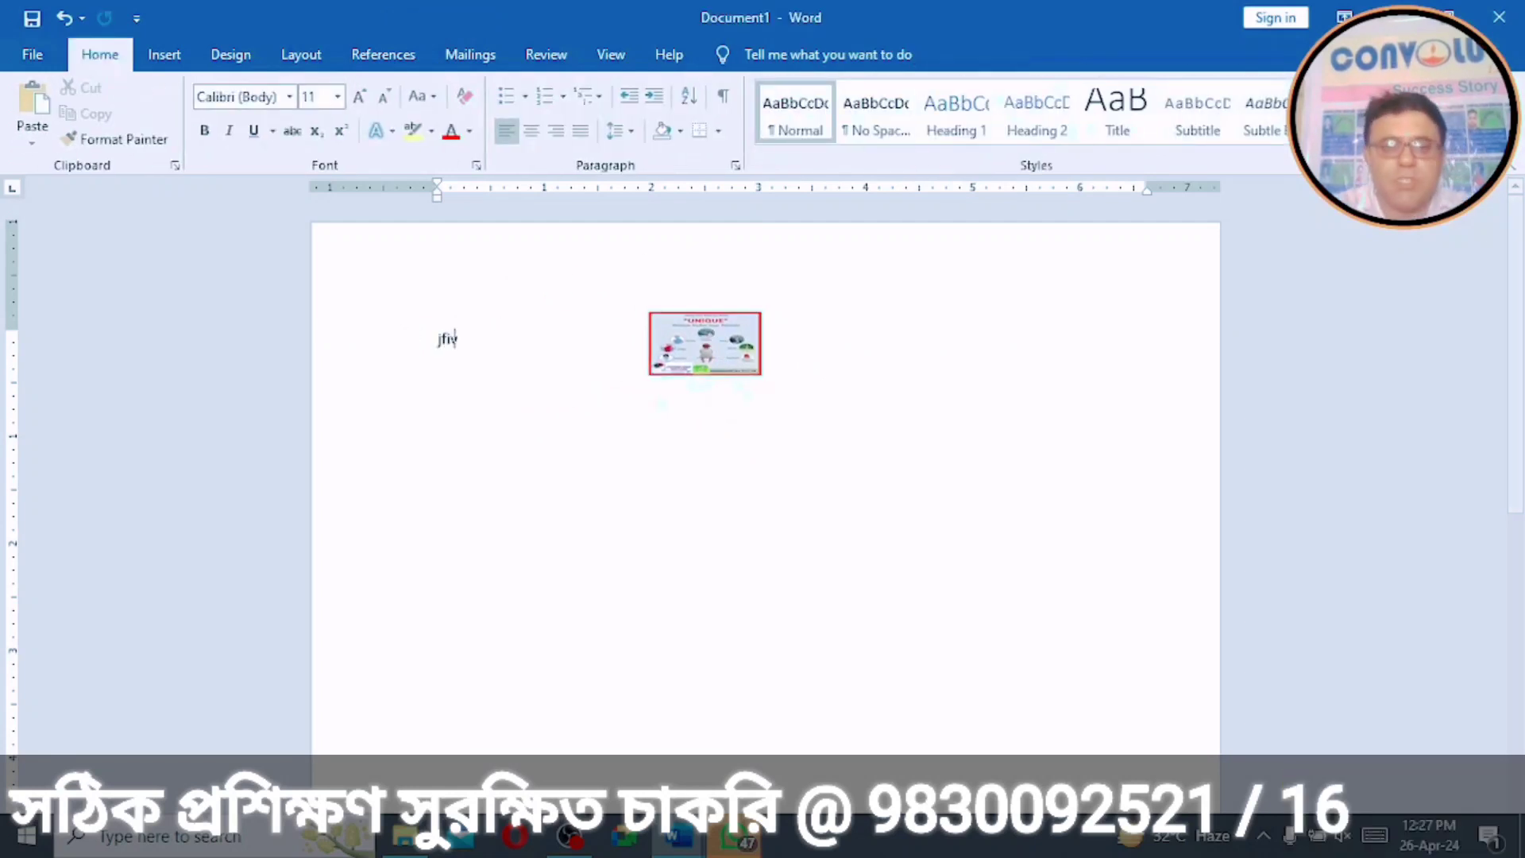
type("jfdklbnfklfnklcnklncklncklncklnckldnklnvkl")
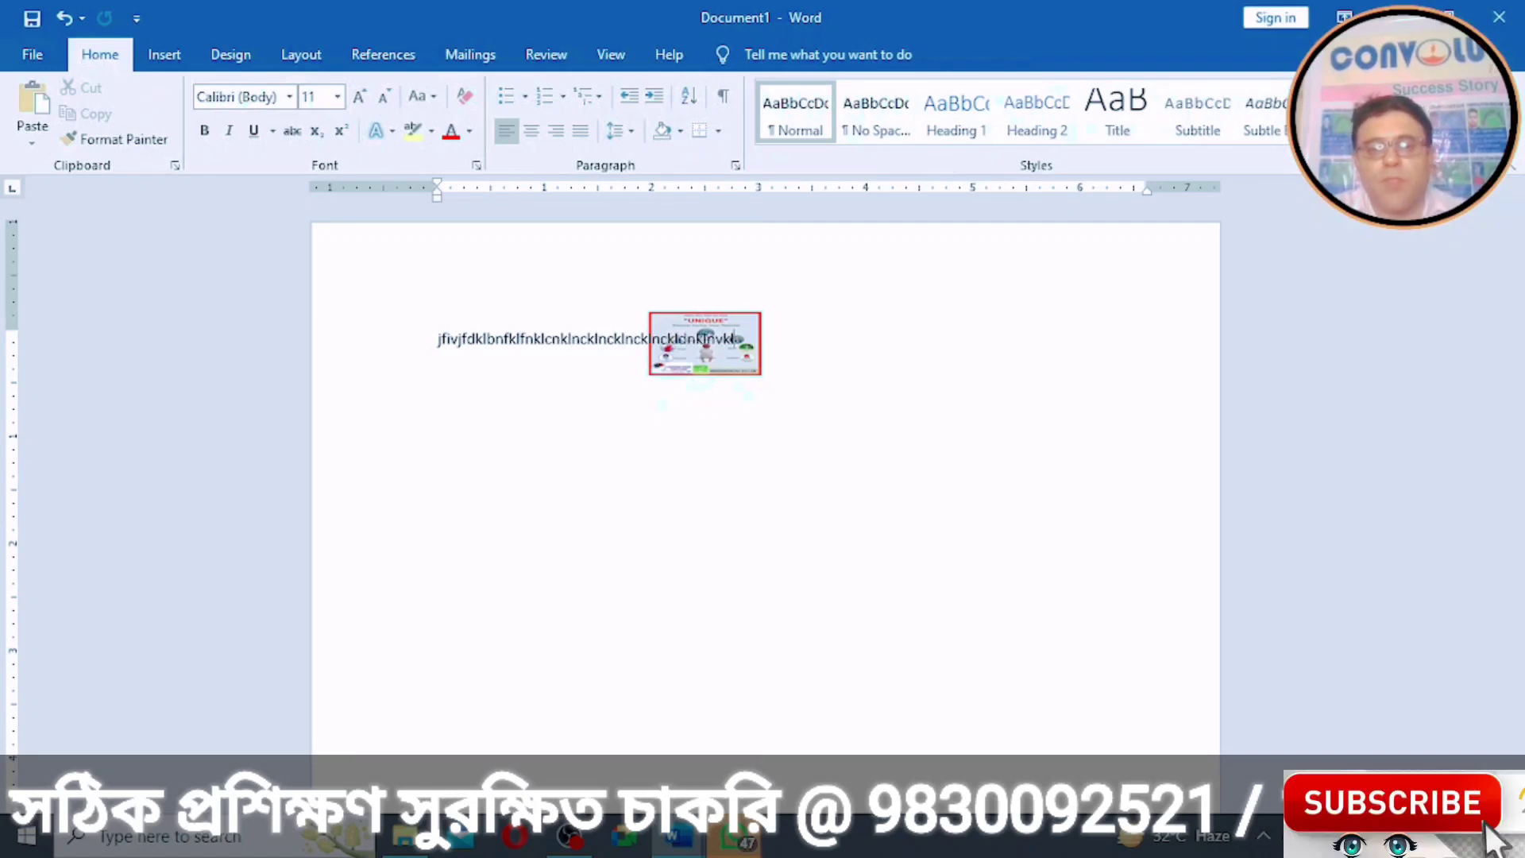
type("nvklsdnvklsdnvklsdnvkljmvbjkvbjkv")
key("Return")
type("nkjvnklsdvnkldsvnkldsvnkldsvnkldsvkldvlkdsmvl;dsmvl;dmvl;dvl;dvl;dvl;dsvl;")
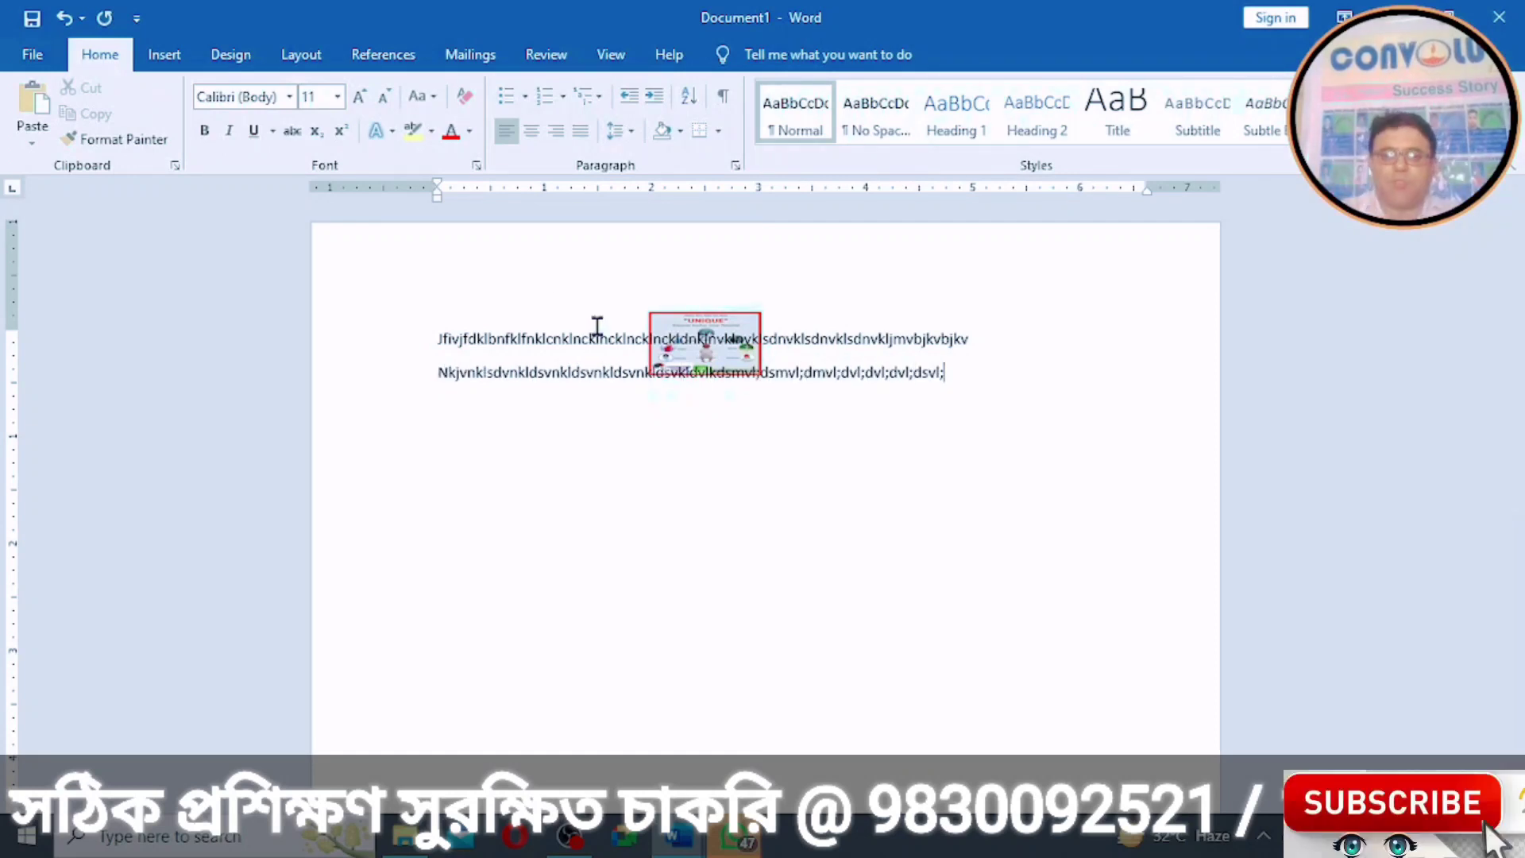
Step: Change the picture's text wrapping to In Front of Text
left_click(670, 324)
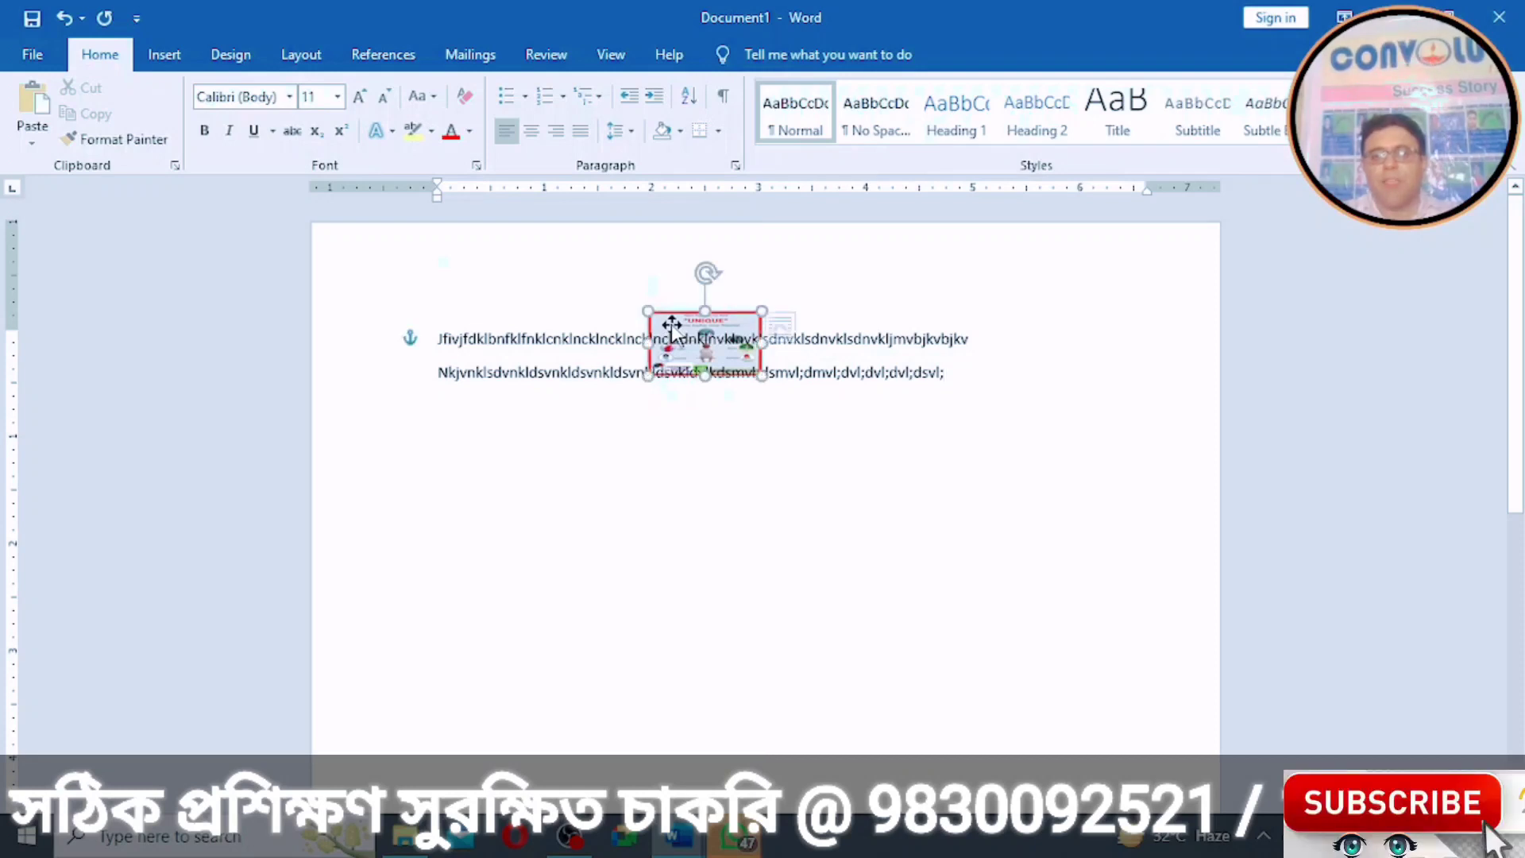
right_click(671, 324)
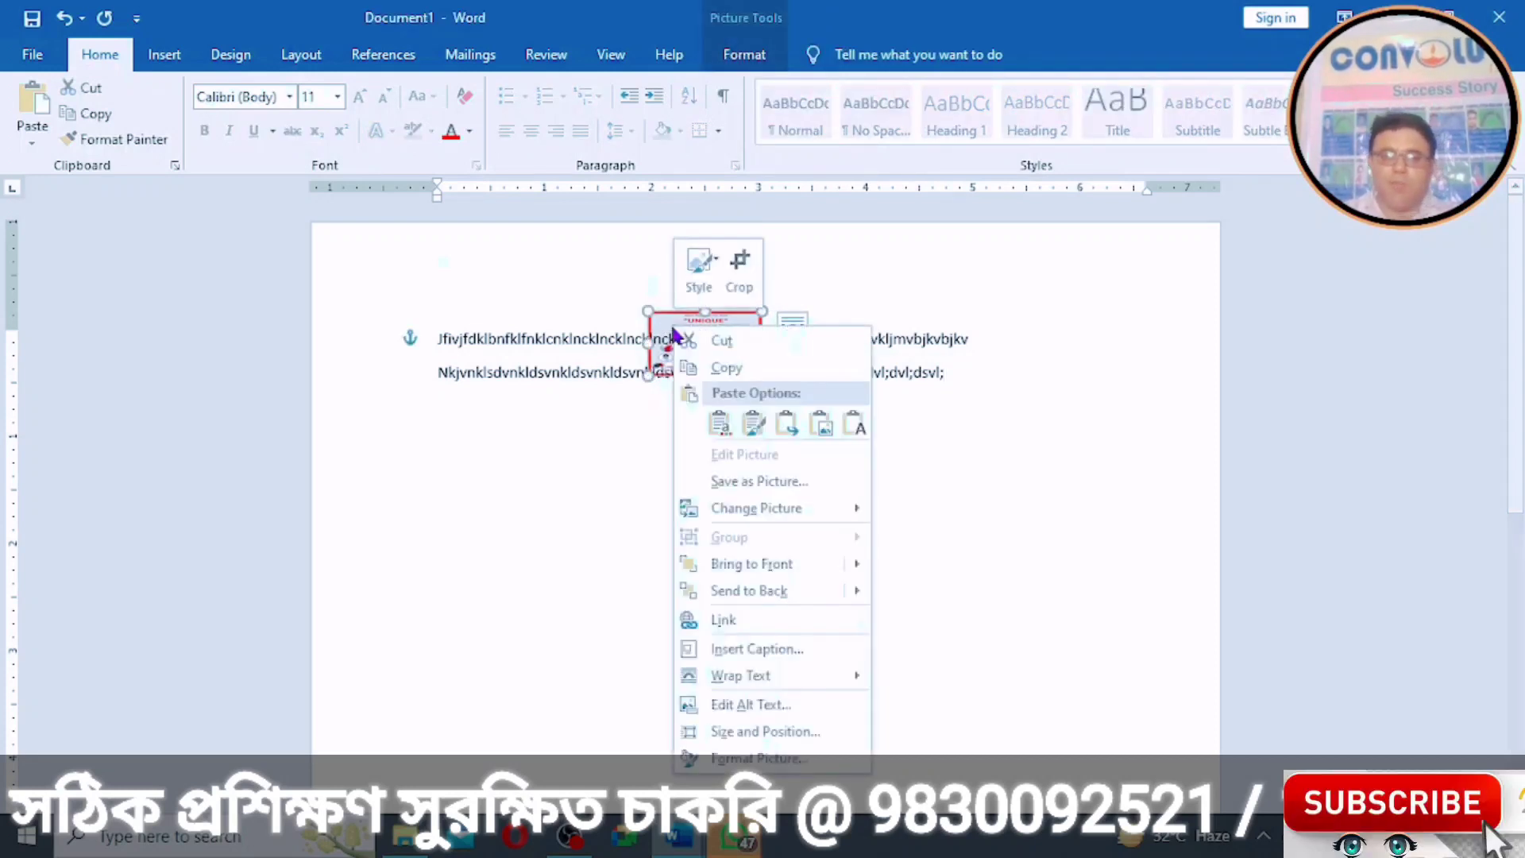
mouse_move(735, 685)
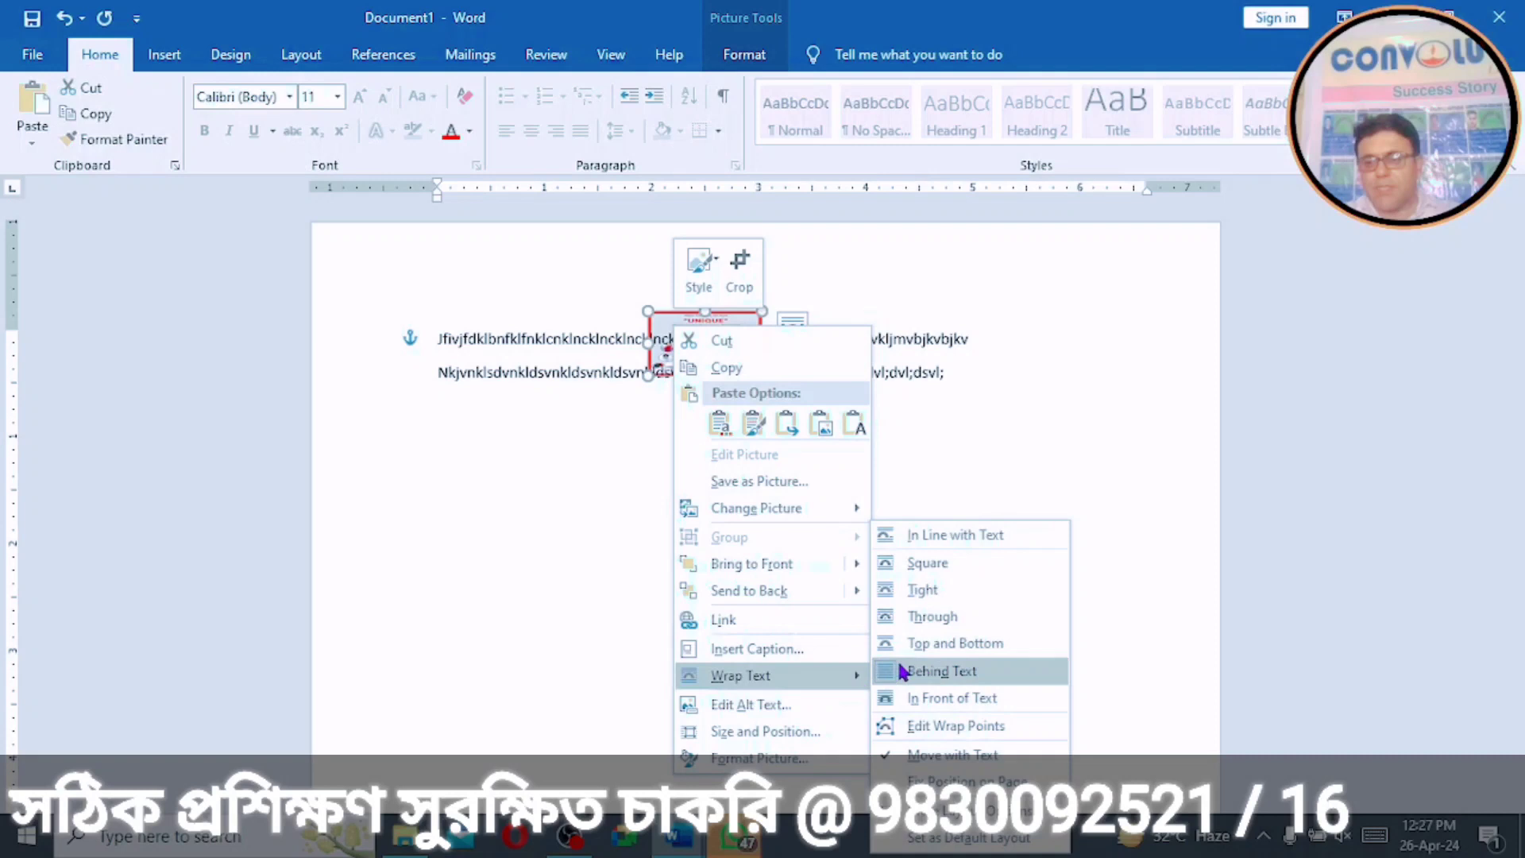
left_click(914, 671)
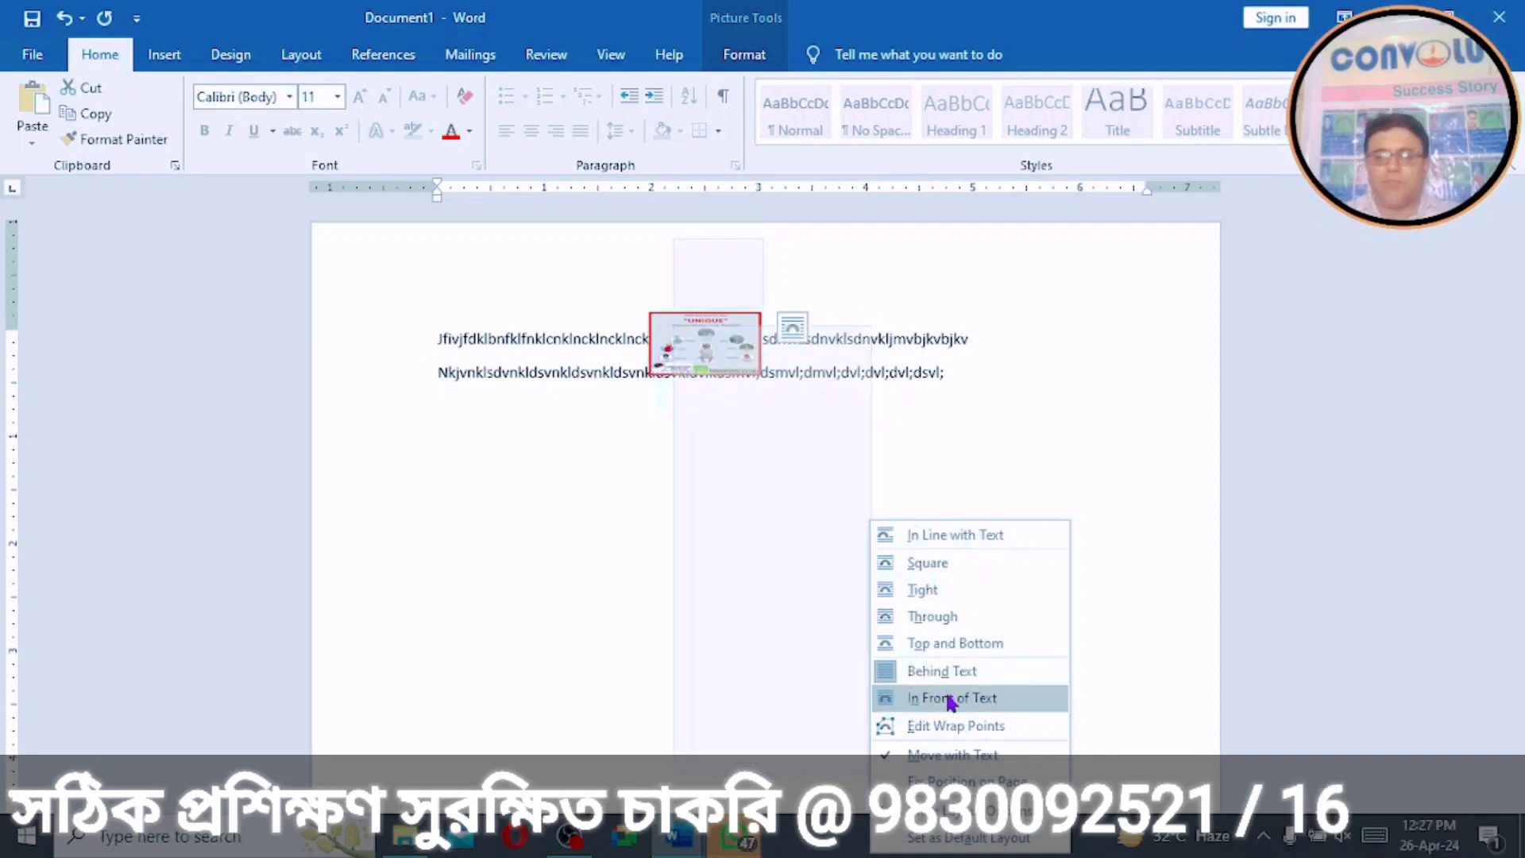
left_click(951, 699)
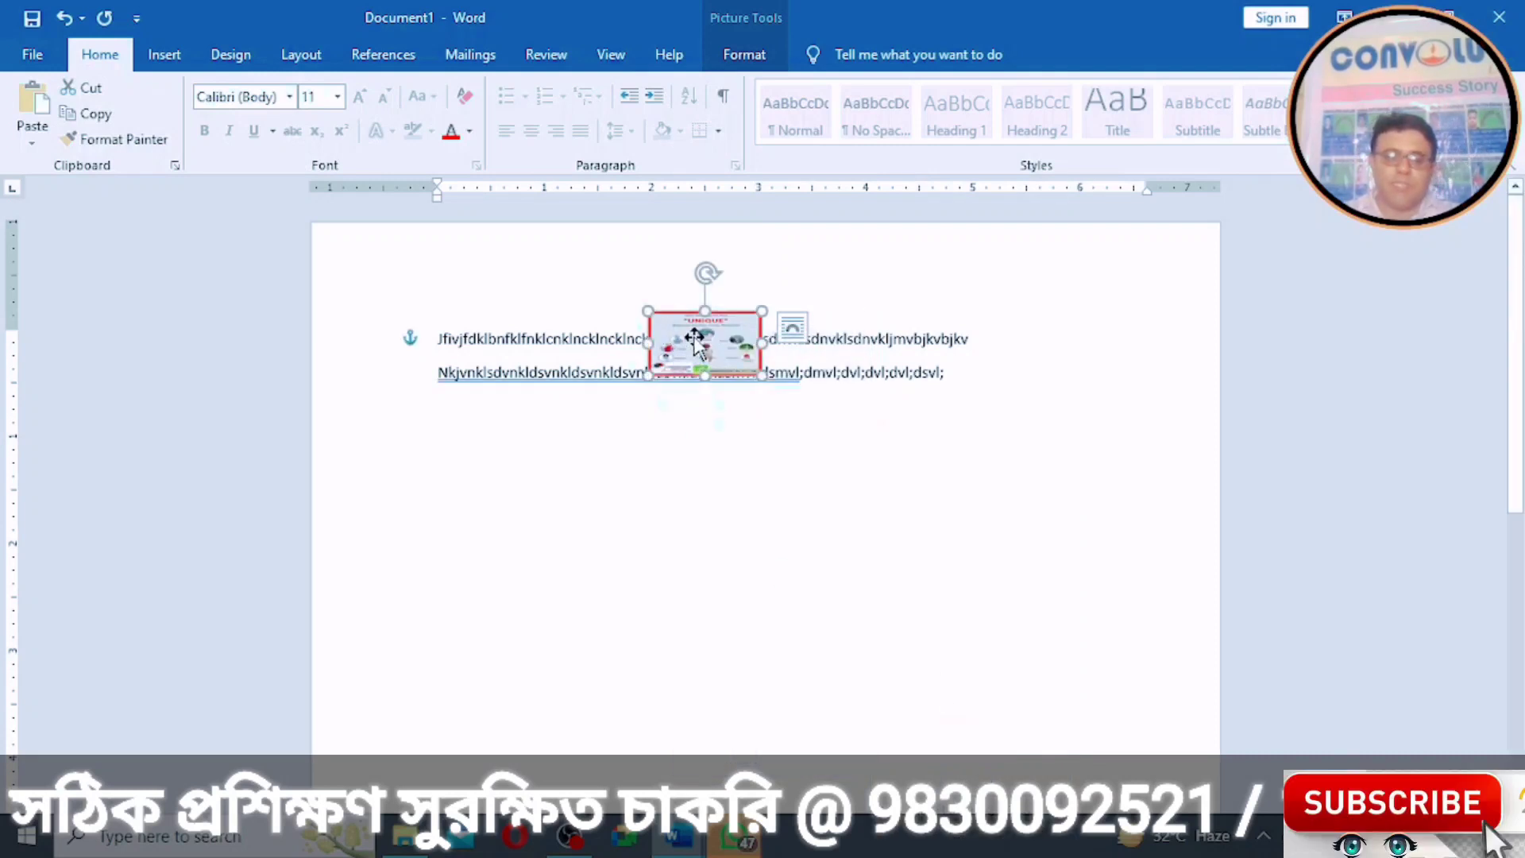
Step: Move the picture slightly left and down so it covers part of both filler text lines
mouse_move(694, 340)
left_mouse_down()
mouse_move(695, 501)
mouse_move(690, 330)
left_mouse_up()
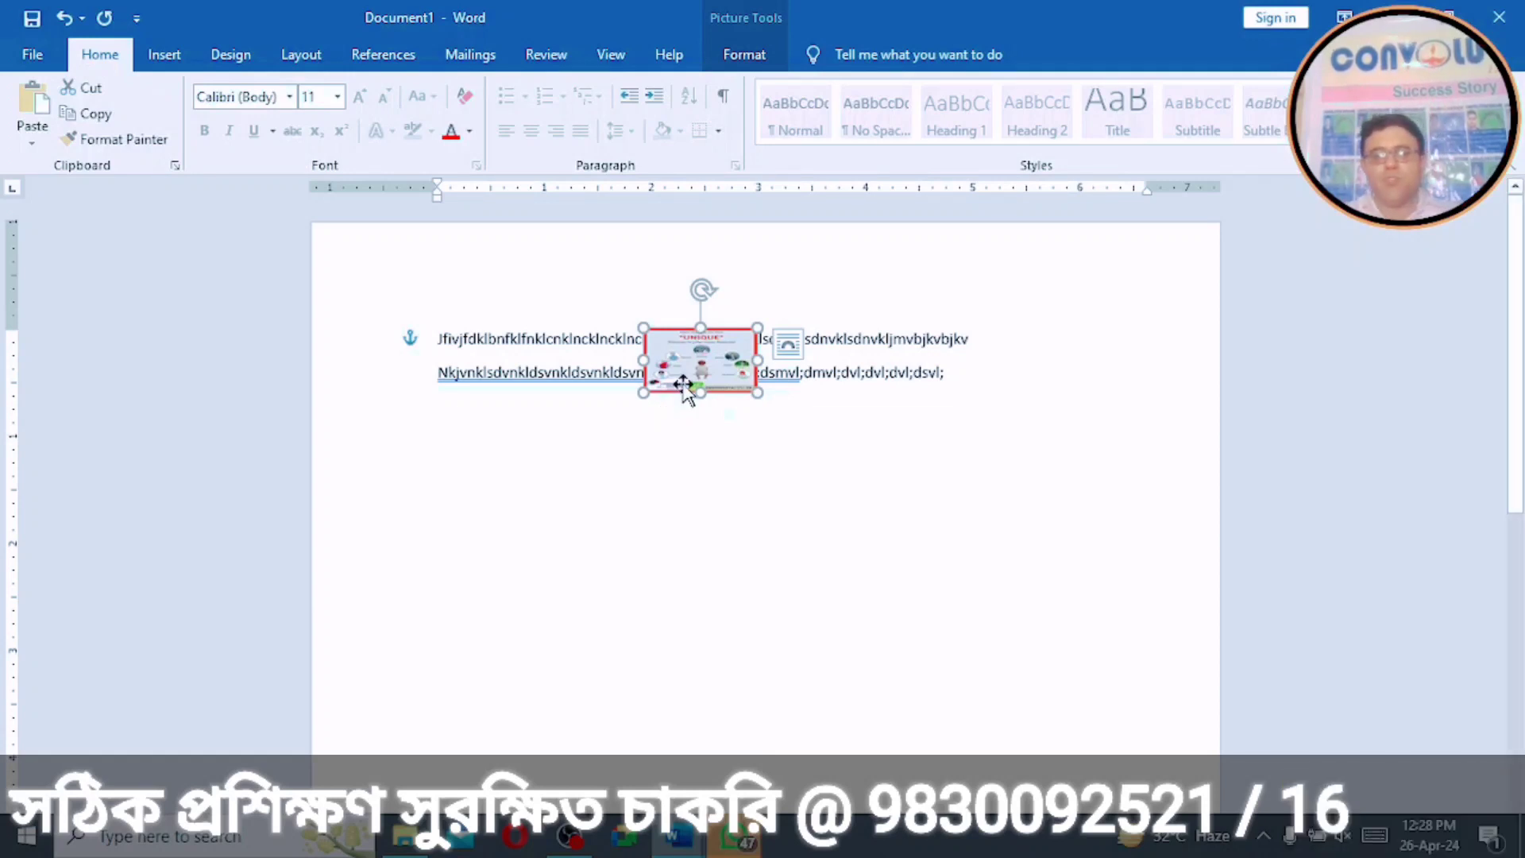
mouse_move(691, 355)
left_mouse_down()
mouse_move(738, 469)
mouse_move(708, 334)
mouse_move(679, 316)
mouse_move(667, 347)
left_mouse_up()
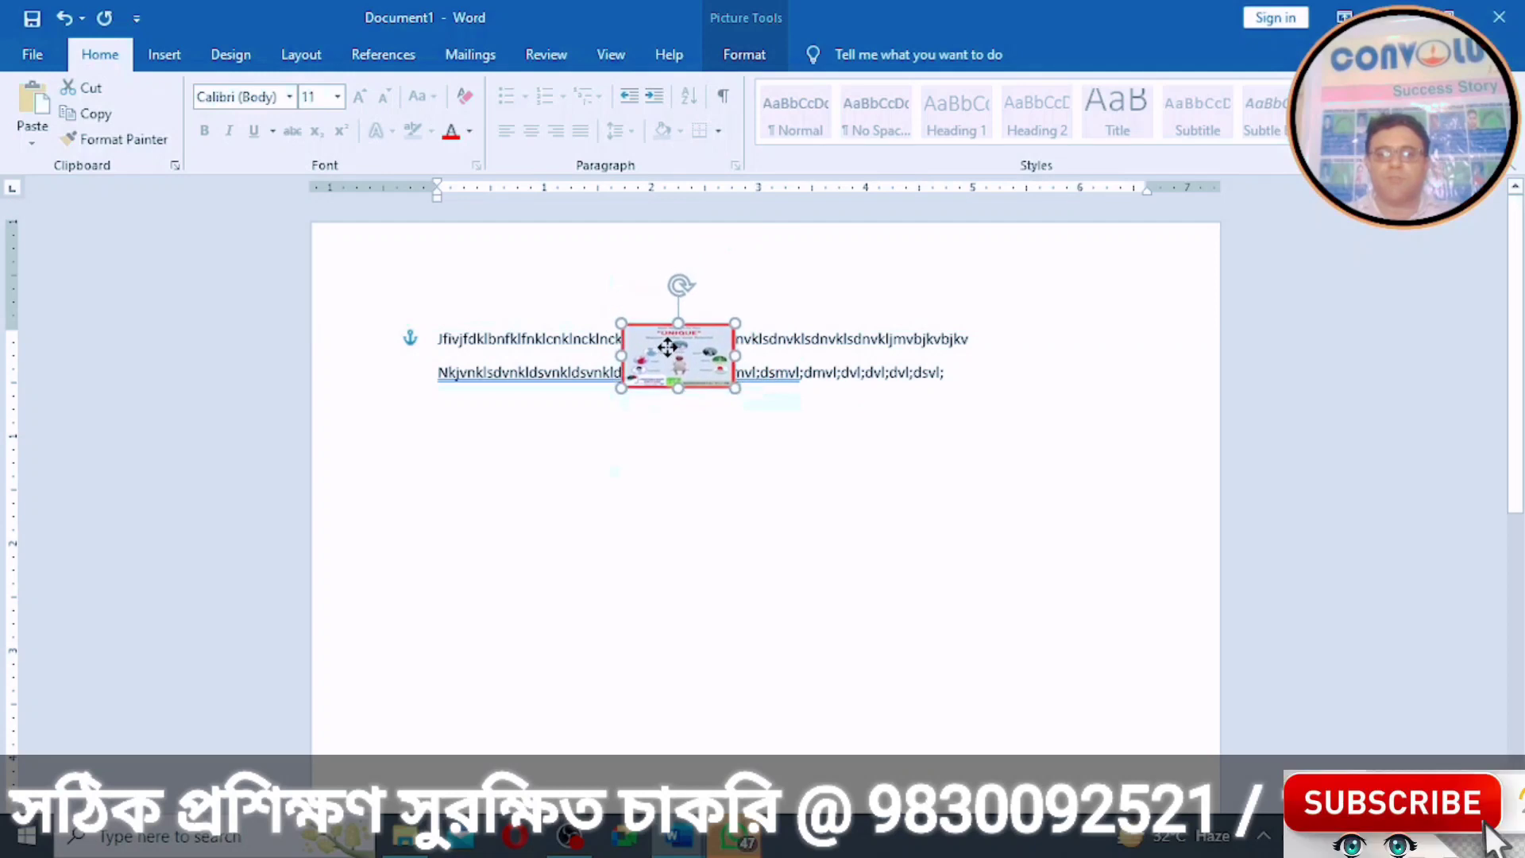
left_click(650, 610)
Step: Set the picture's text wrapping back to Behind Text and deselect the picture
left_click(684, 346)
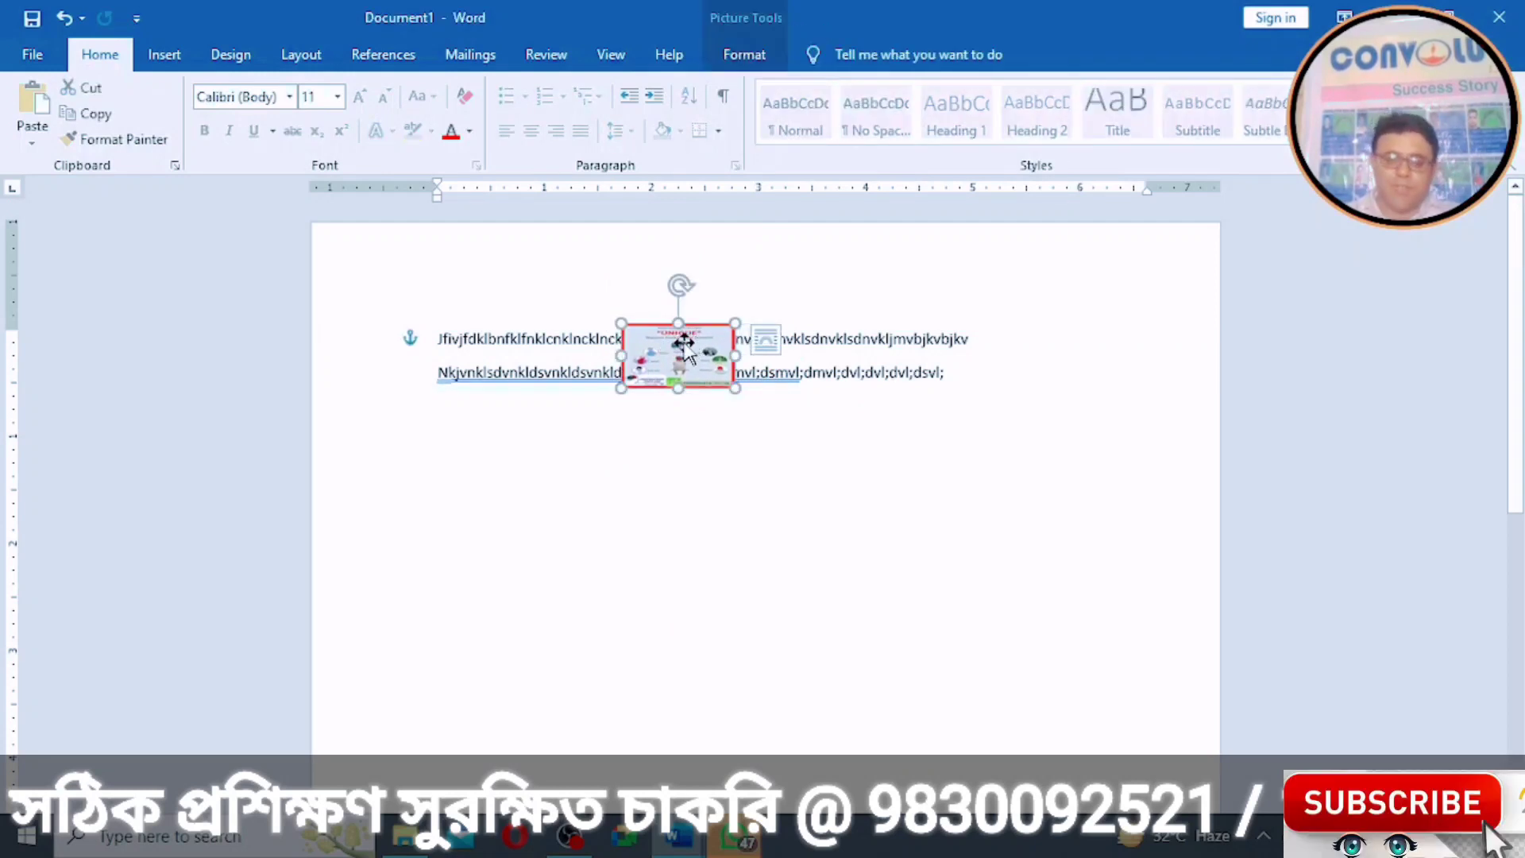
right_click(684, 343)
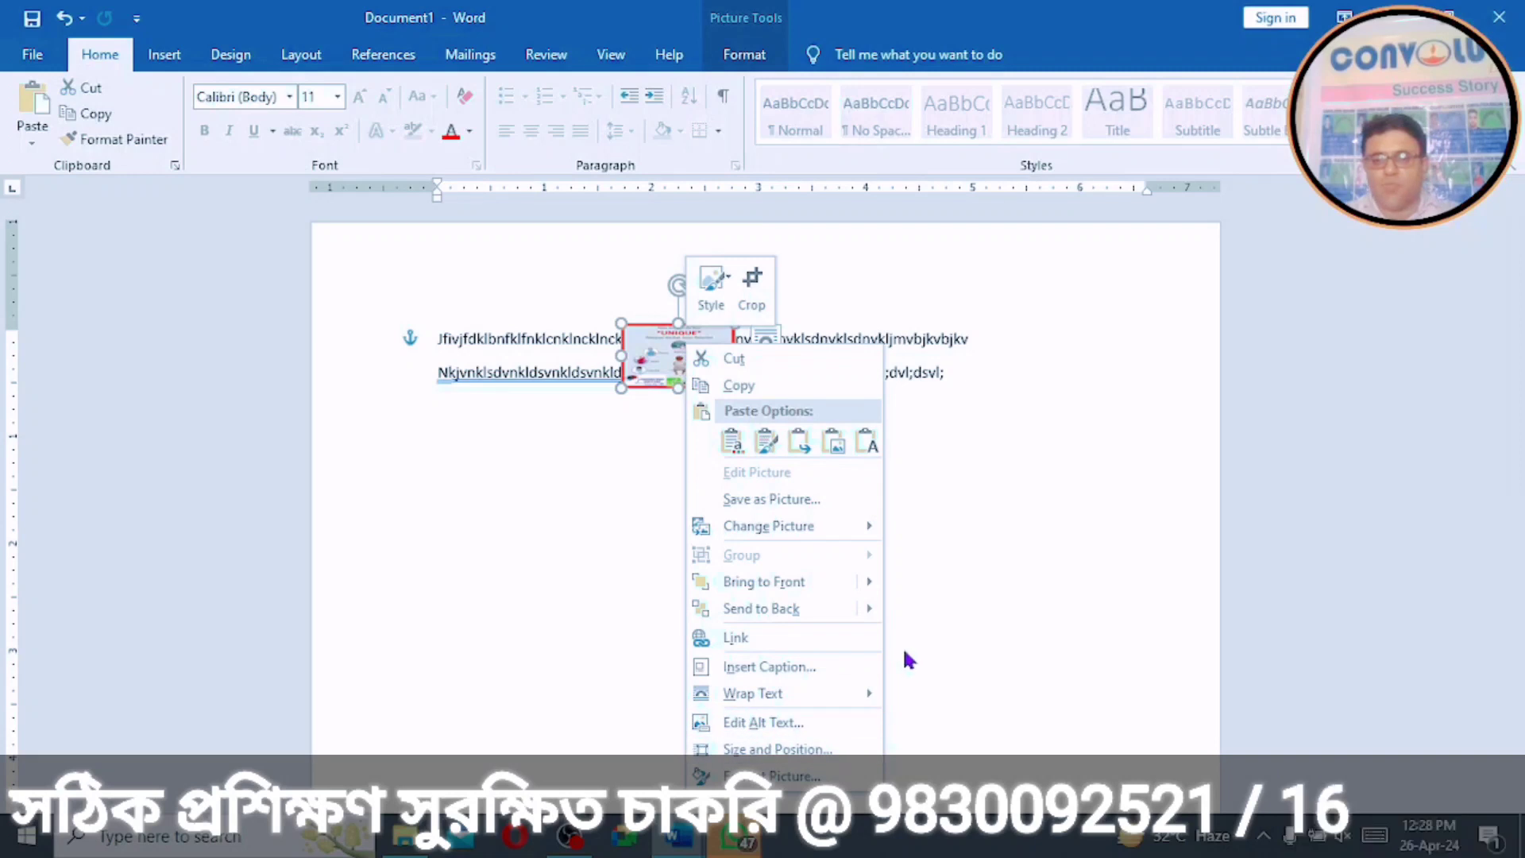
mouse_move(834, 694)
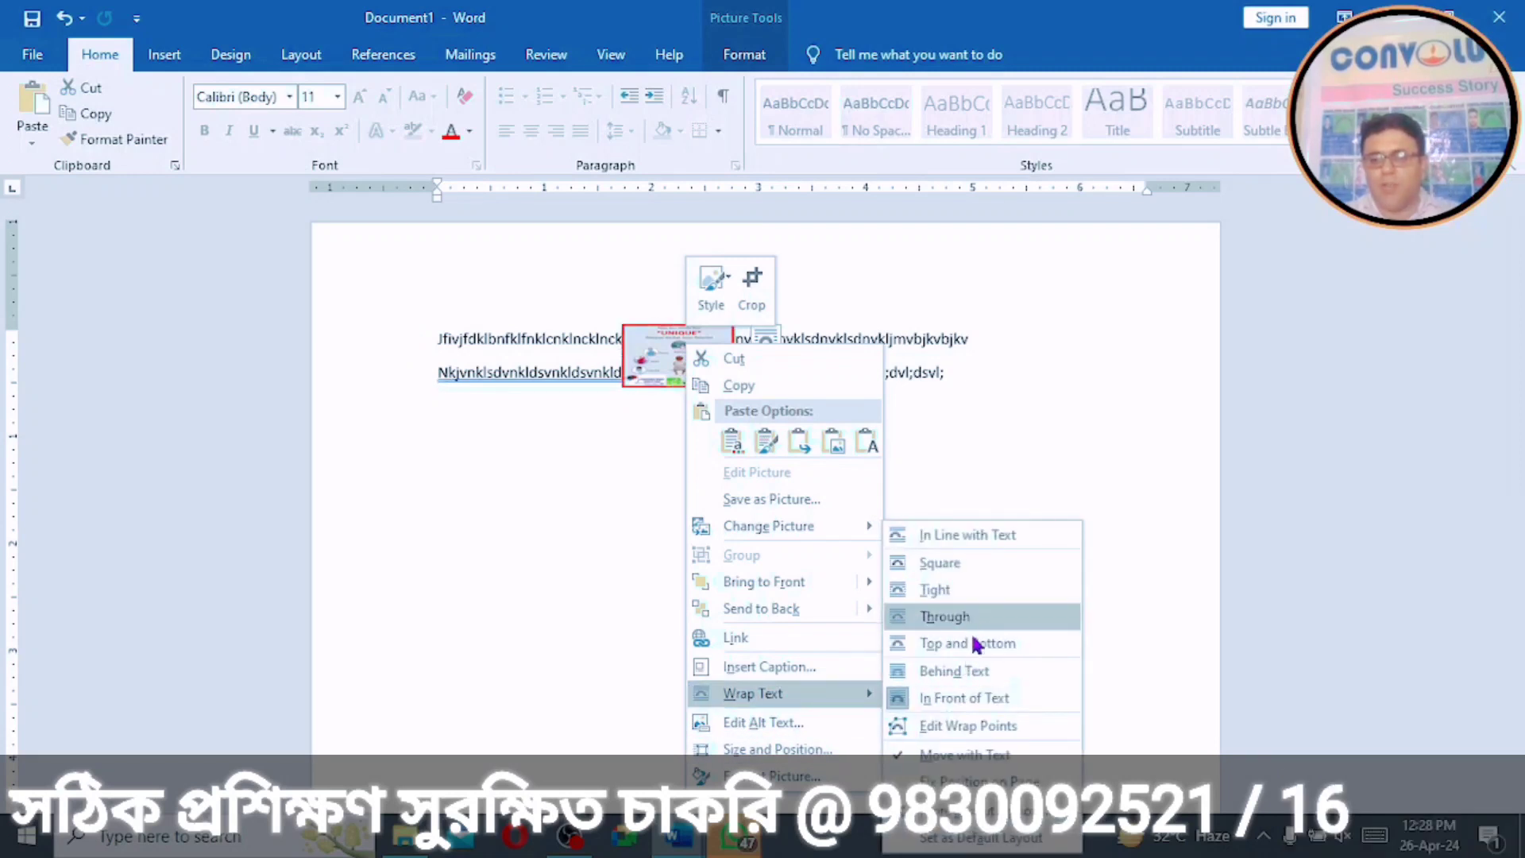
left_click(968, 671)
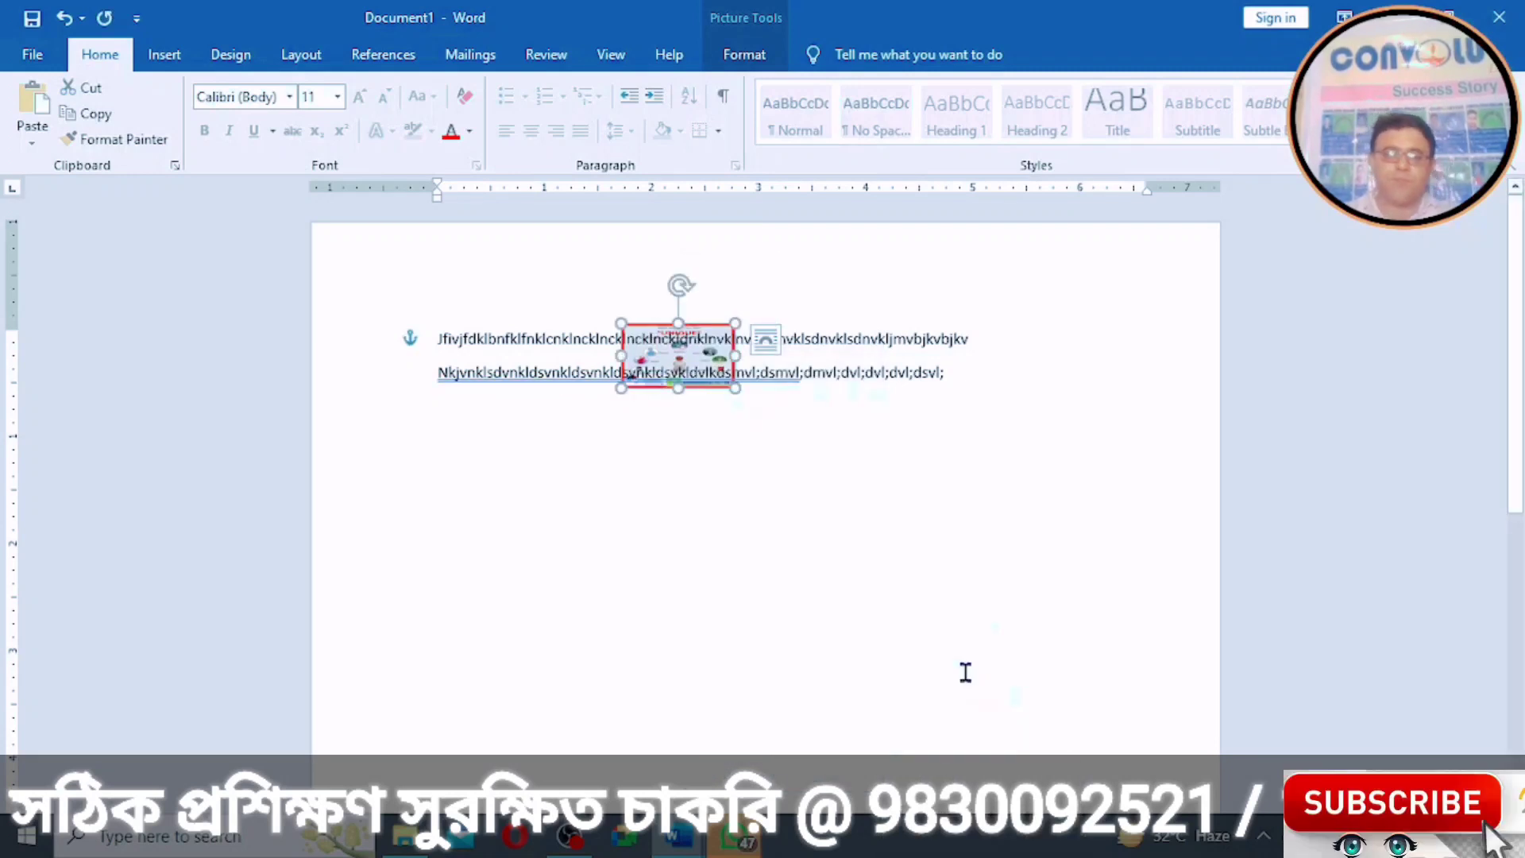
left_click(596, 590)
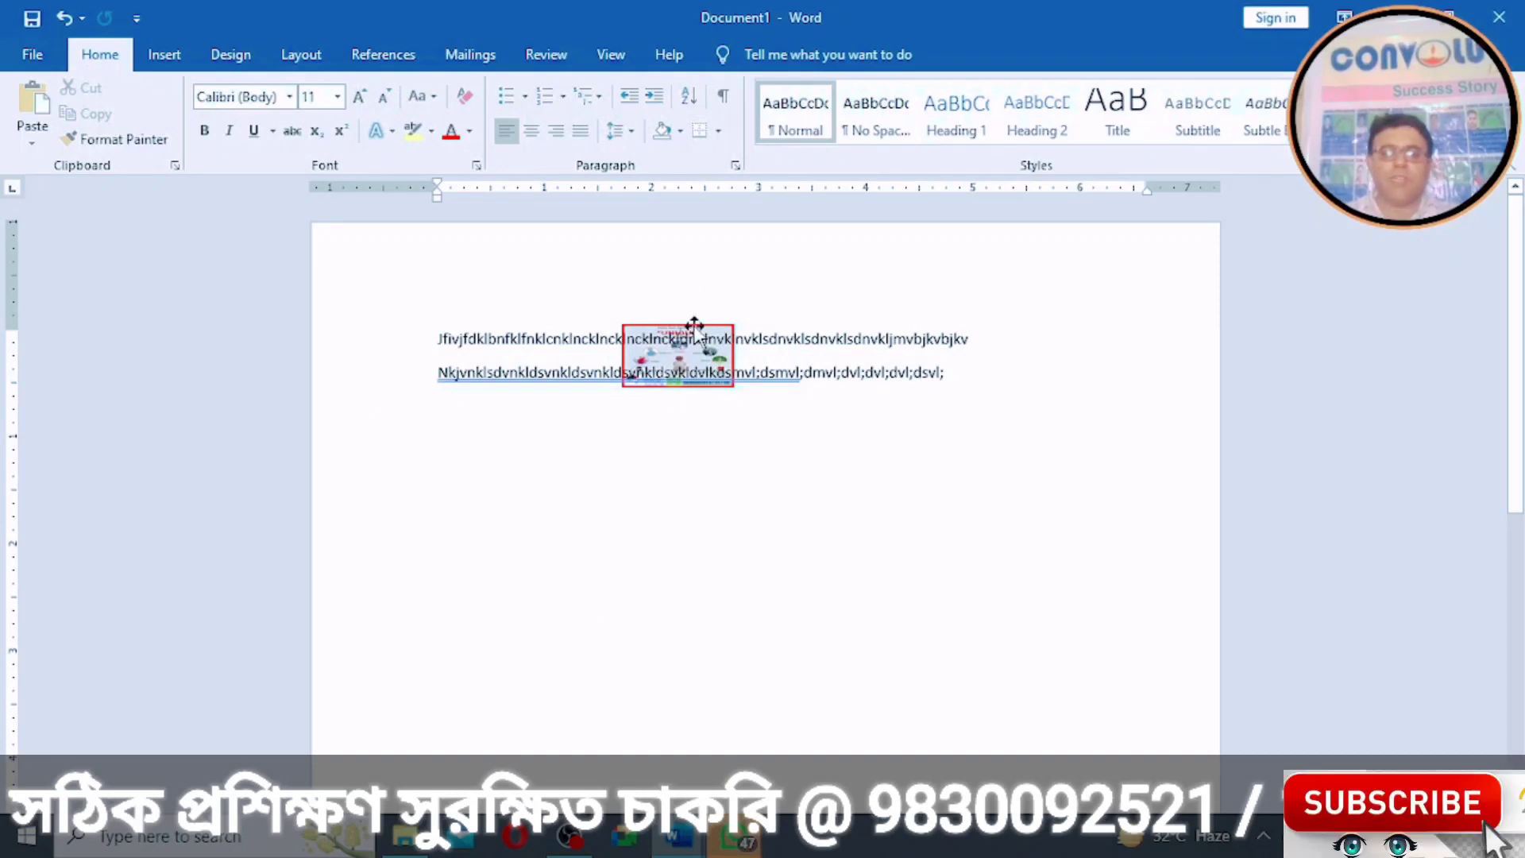
Step: Change the selected picture's text wrapping from Behind Text to In Front of Text
left_click(694, 325)
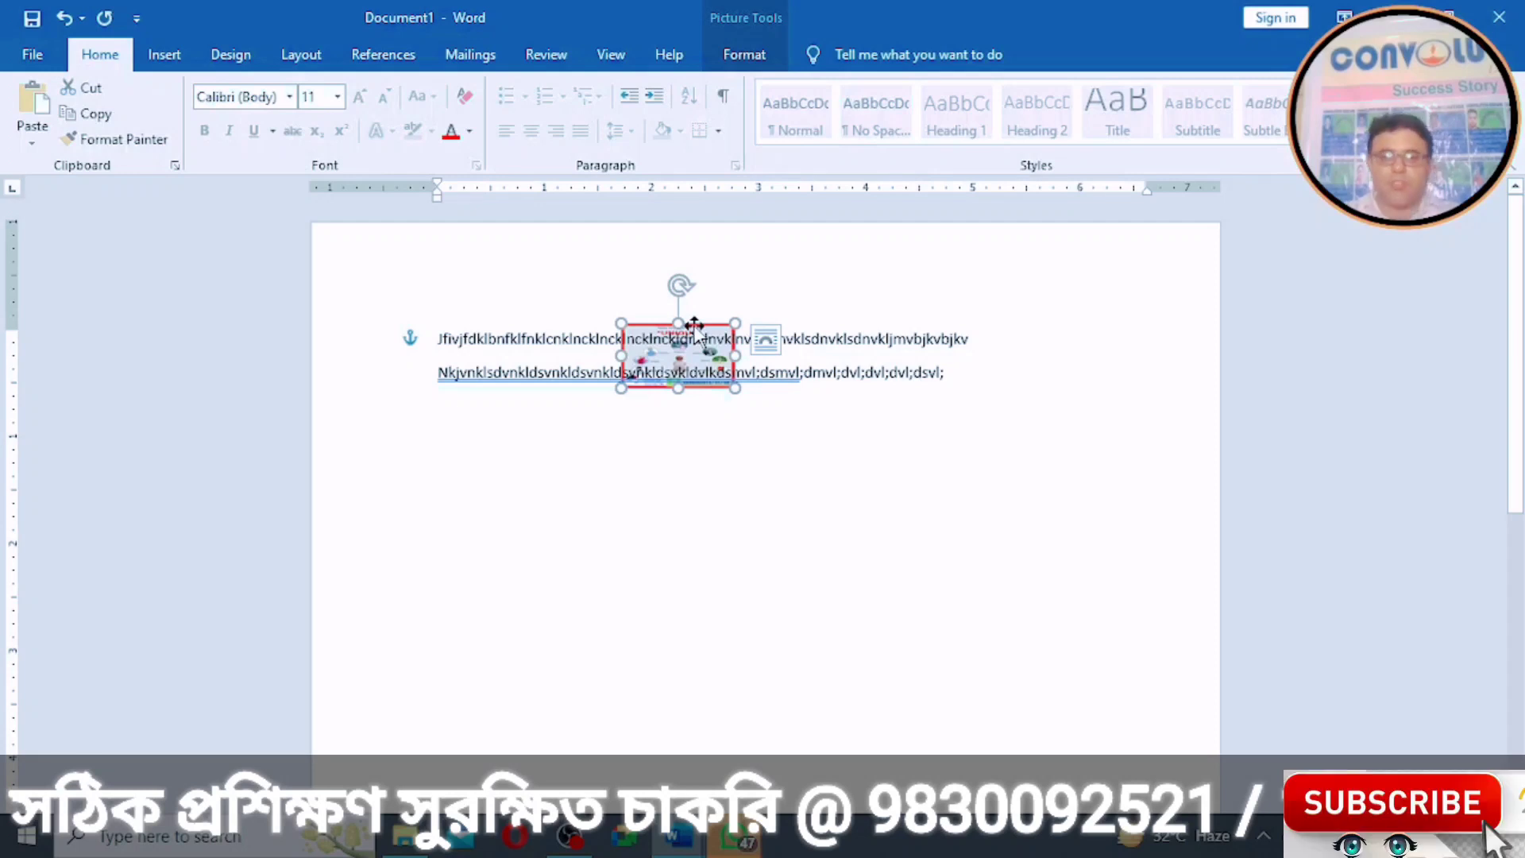
right_click(695, 327)
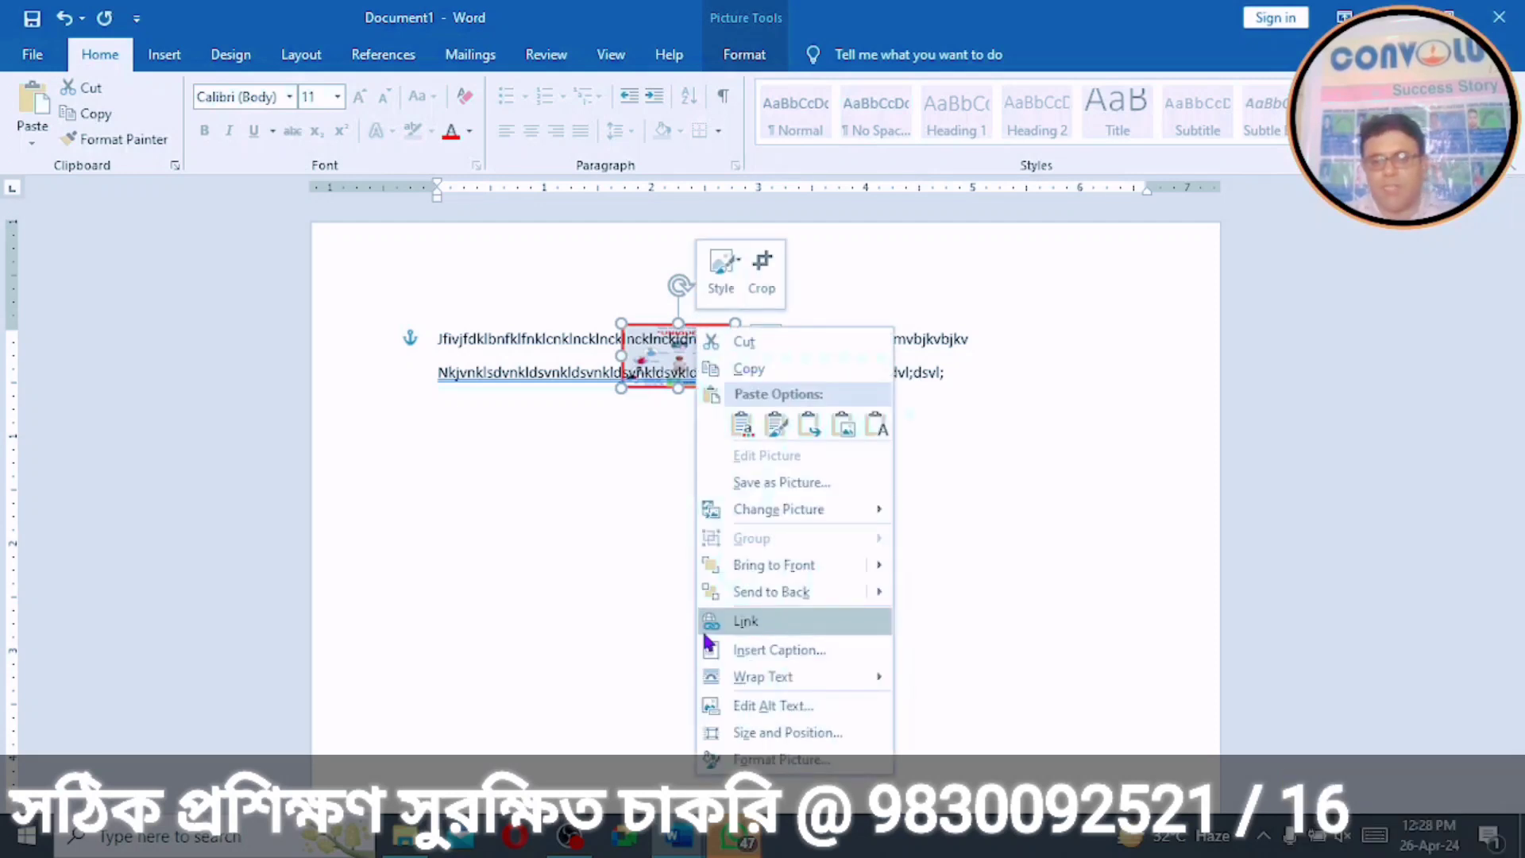
mouse_move(860, 675)
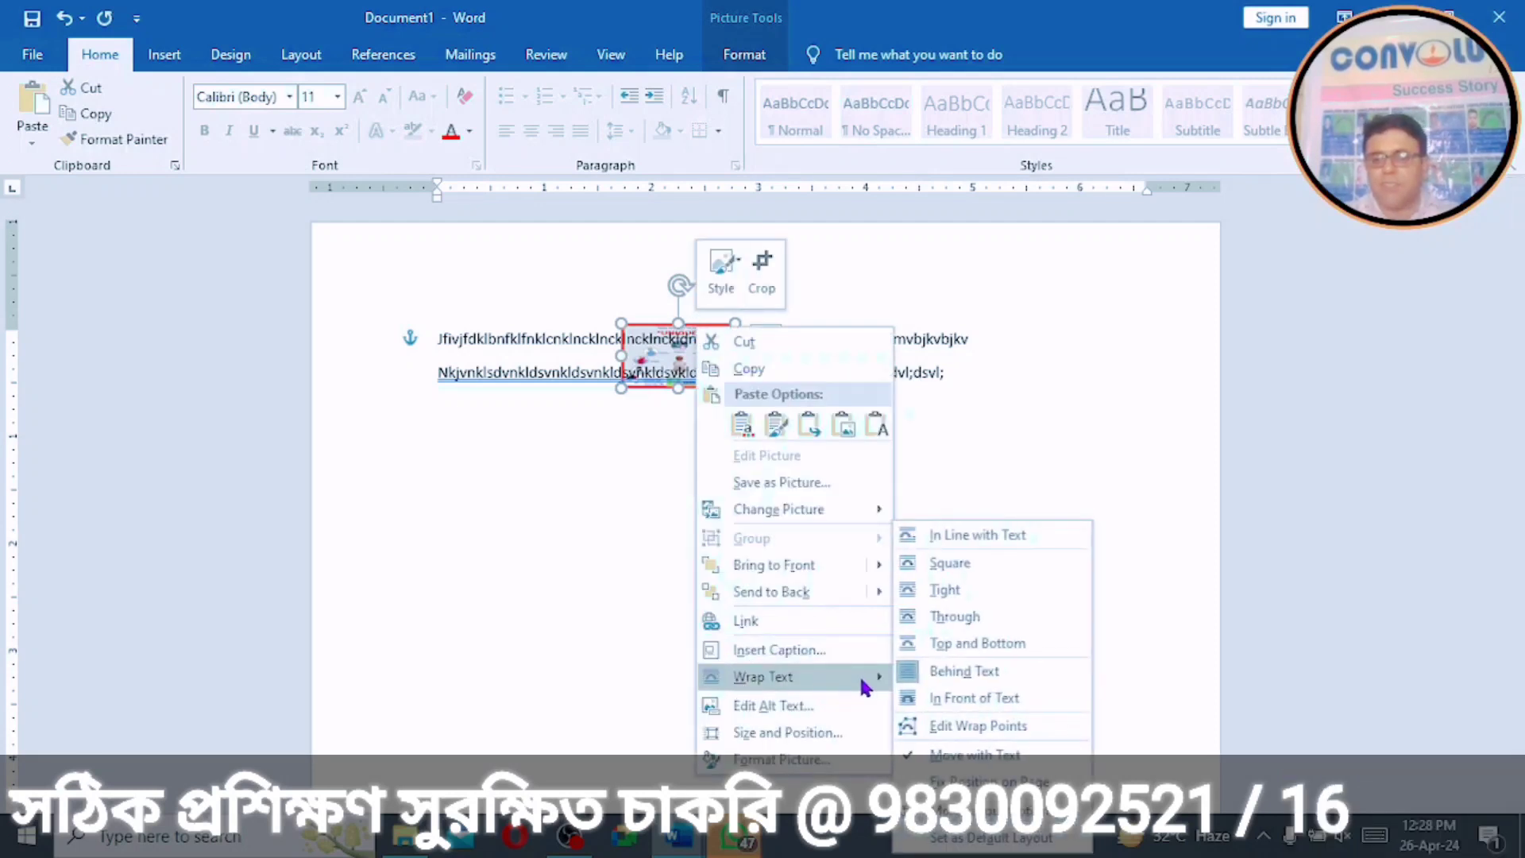
left_click(956, 674)
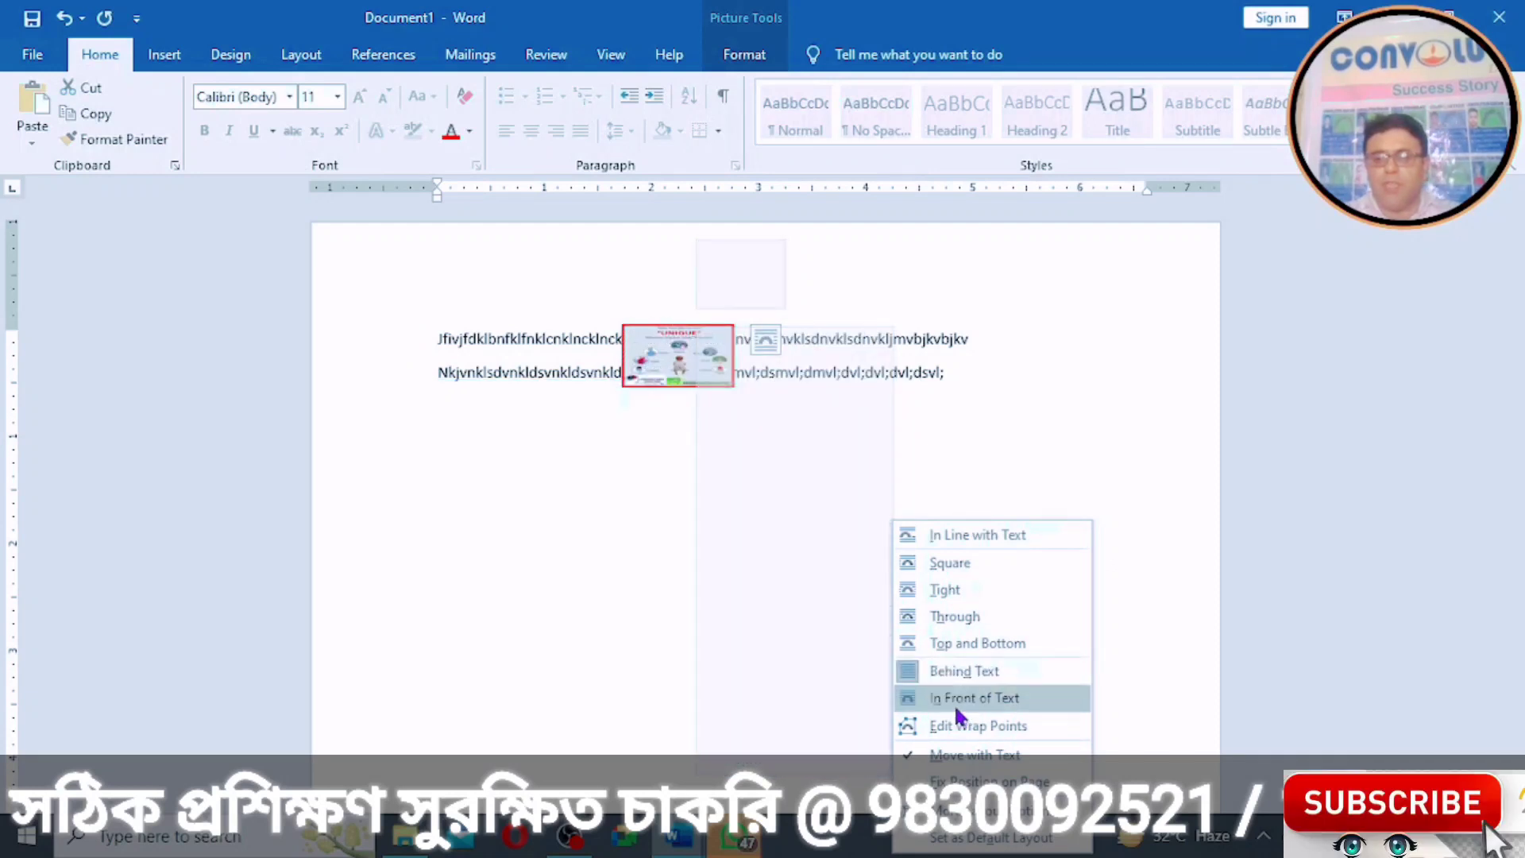
left_click(955, 701)
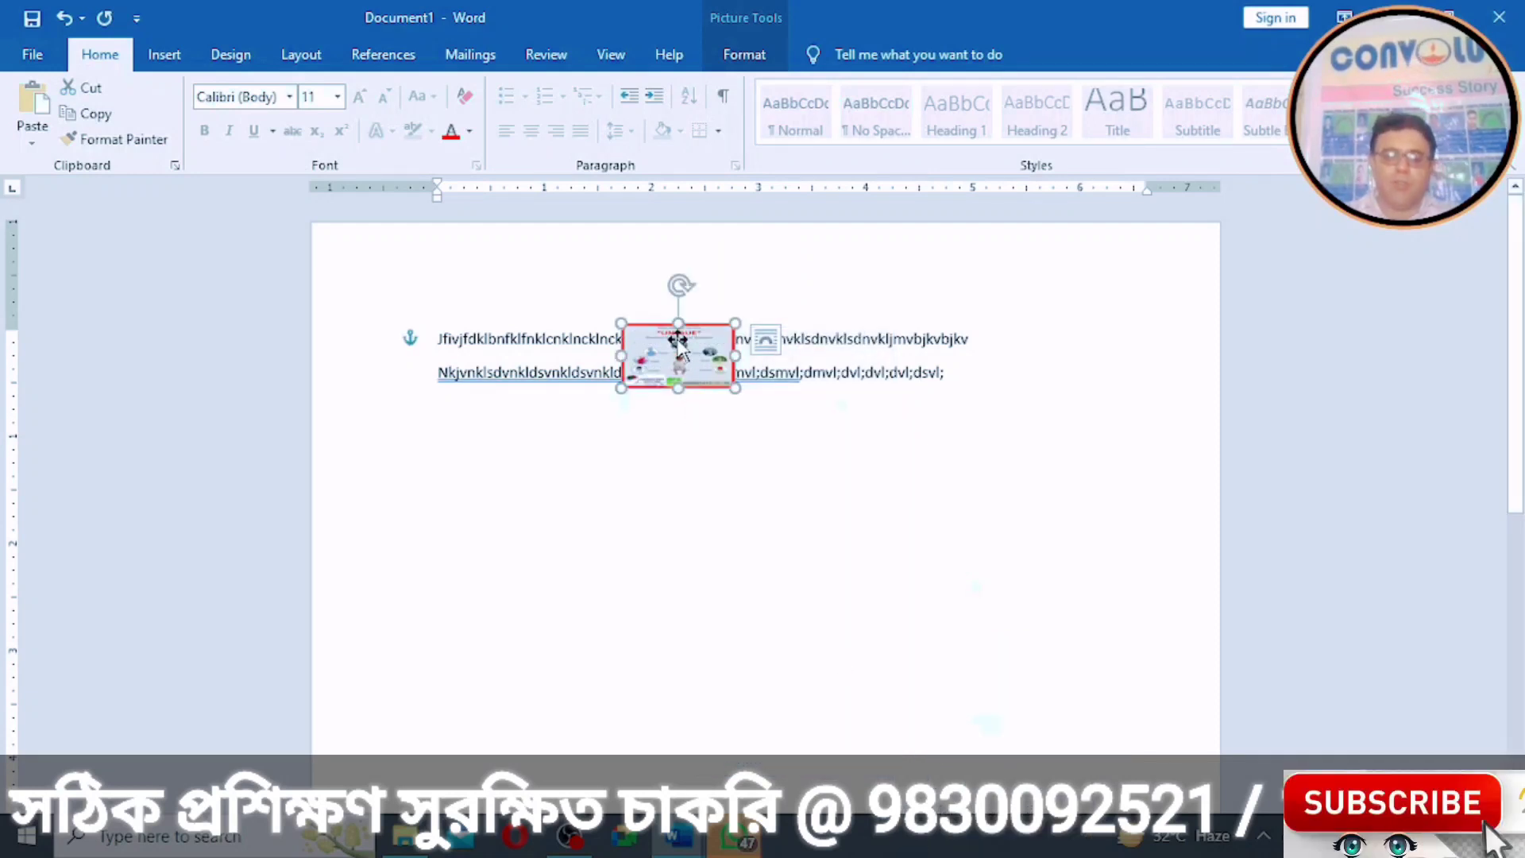
Step: Nudge the picture slightly right and up over the two filler text lines, deselecting and reselecting it between moves
mouse_move(678, 343)
left_mouse_down()
mouse_move(926, 402)
mouse_move(878, 341)
mouse_move(487, 342)
mouse_move(659, 267)
mouse_move(694, 340)
left_mouse_up()
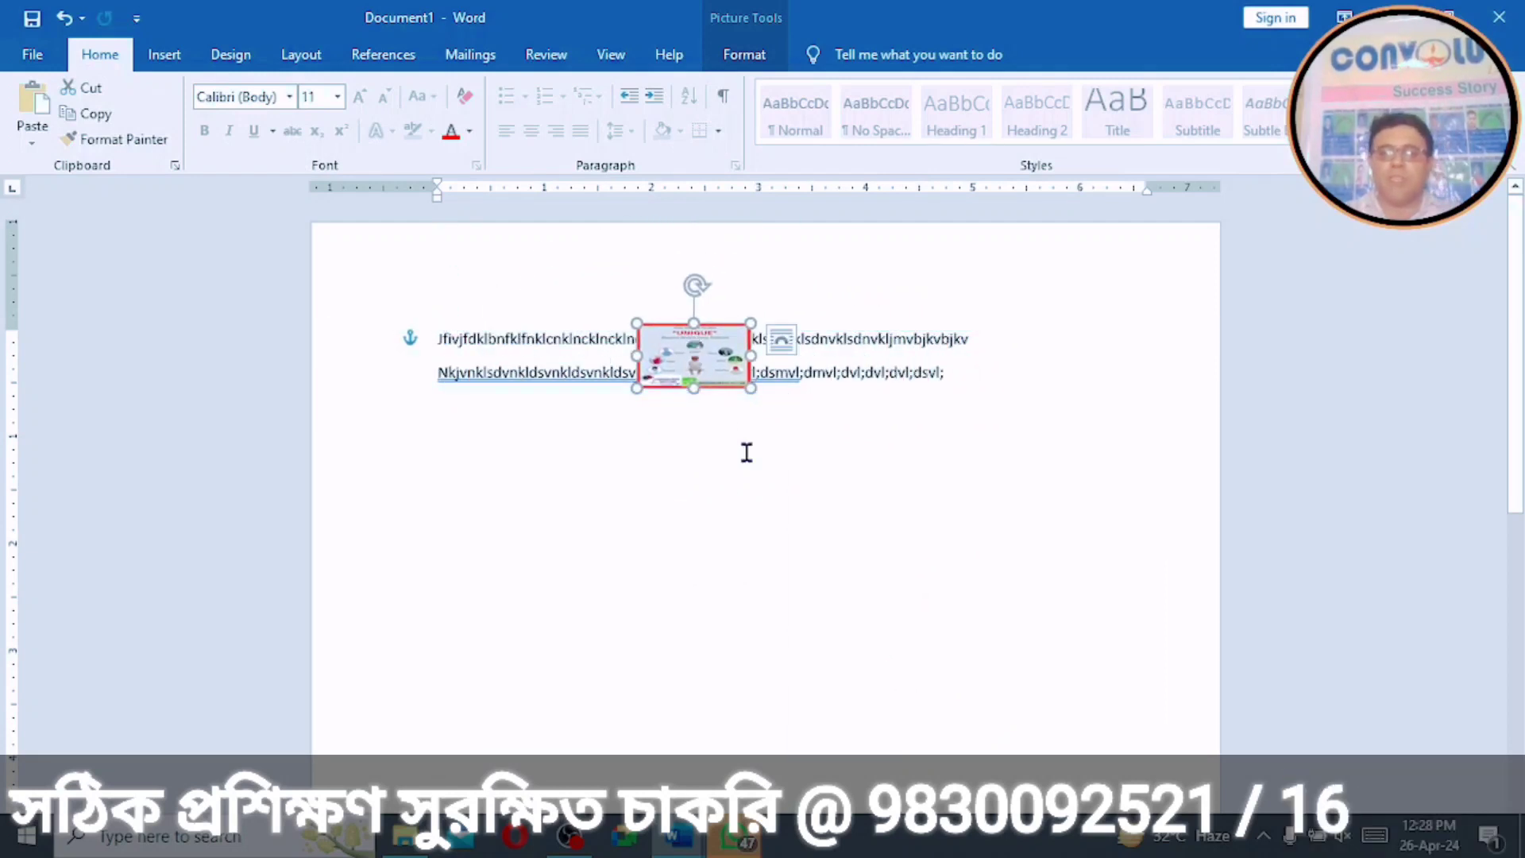
left_click(761, 475)
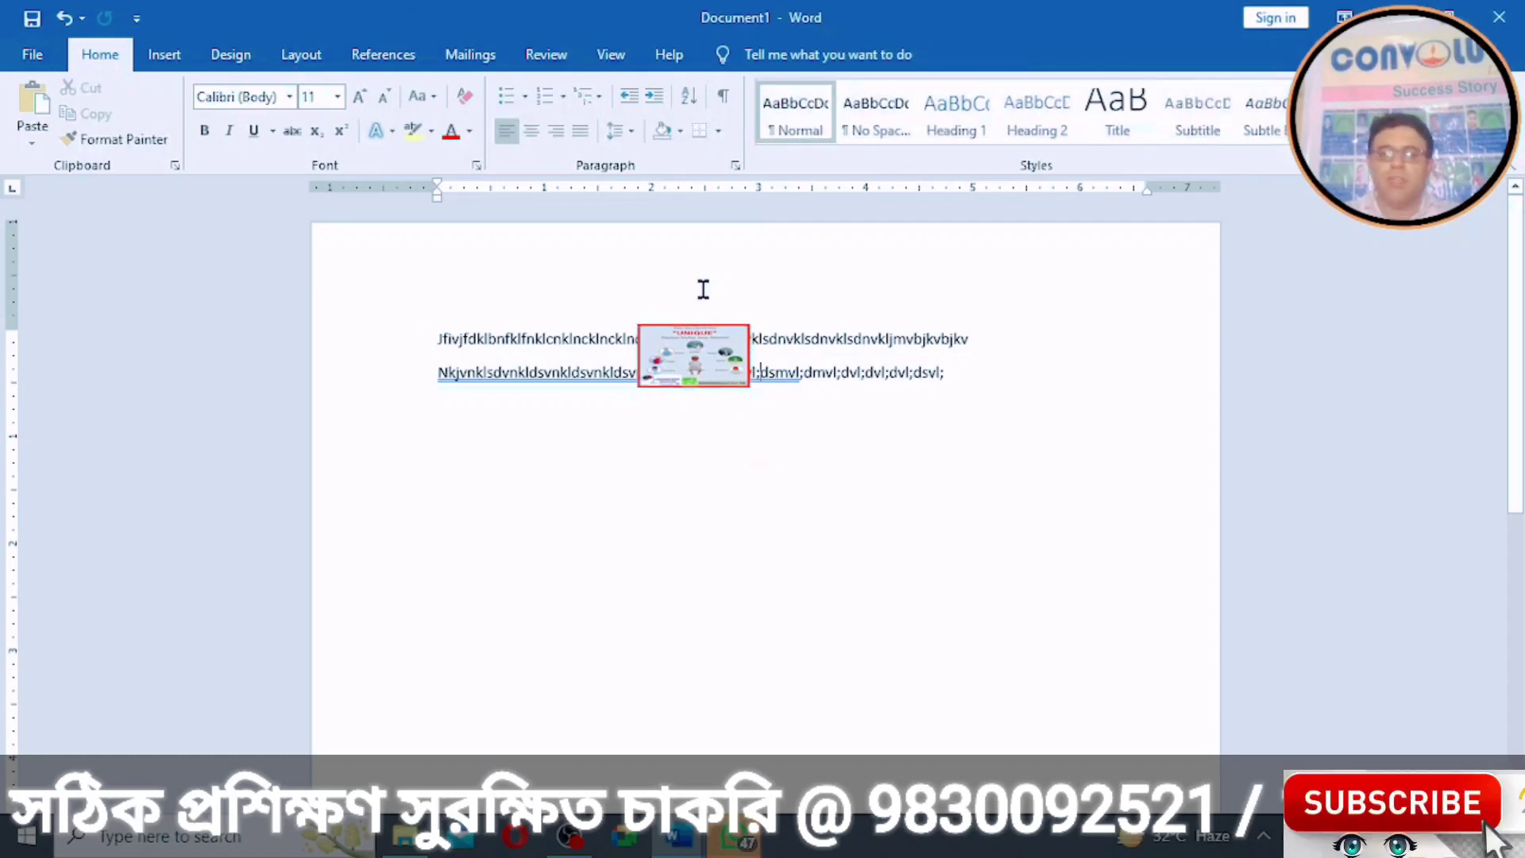
left_click(697, 358)
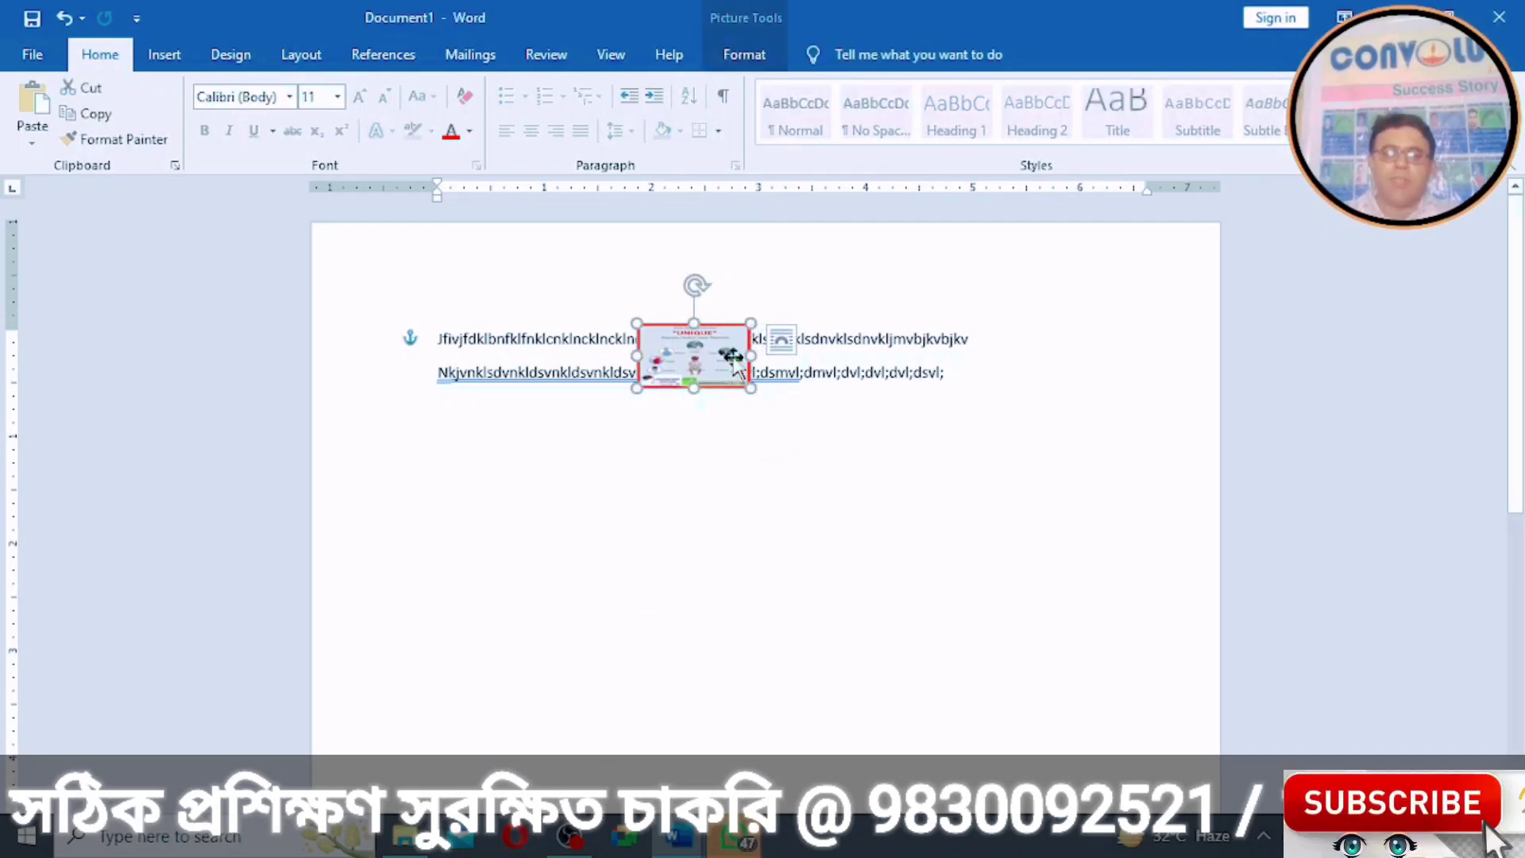
mouse_move(685, 338)
left_mouse_down()
mouse_move(921, 503)
mouse_move(683, 326)
mouse_move(646, 384)
mouse_move(744, 278)
mouse_move(687, 338)
left_mouse_up()
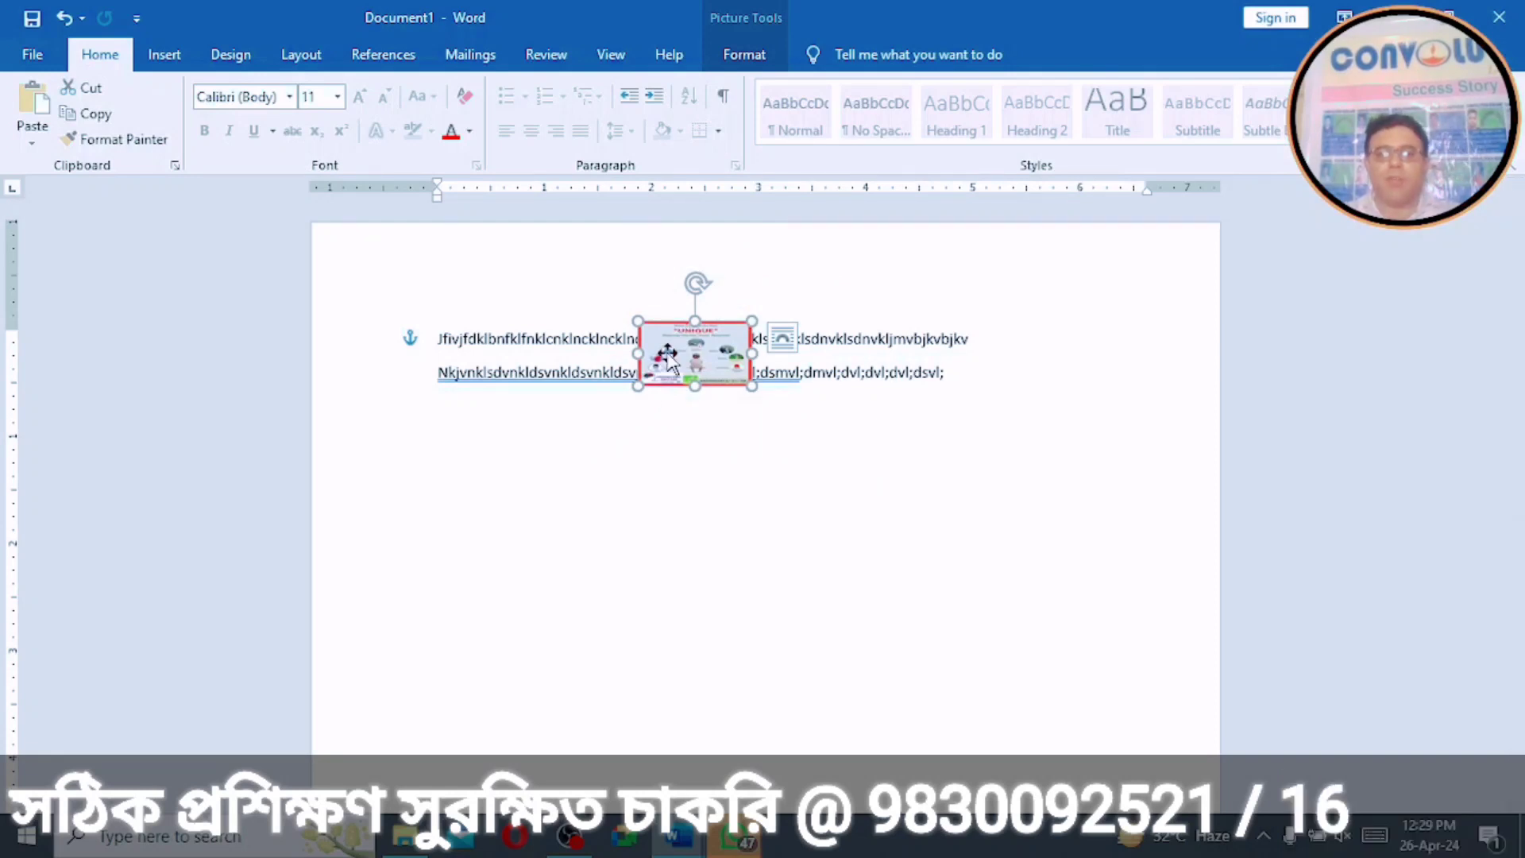
left_click(664, 454)
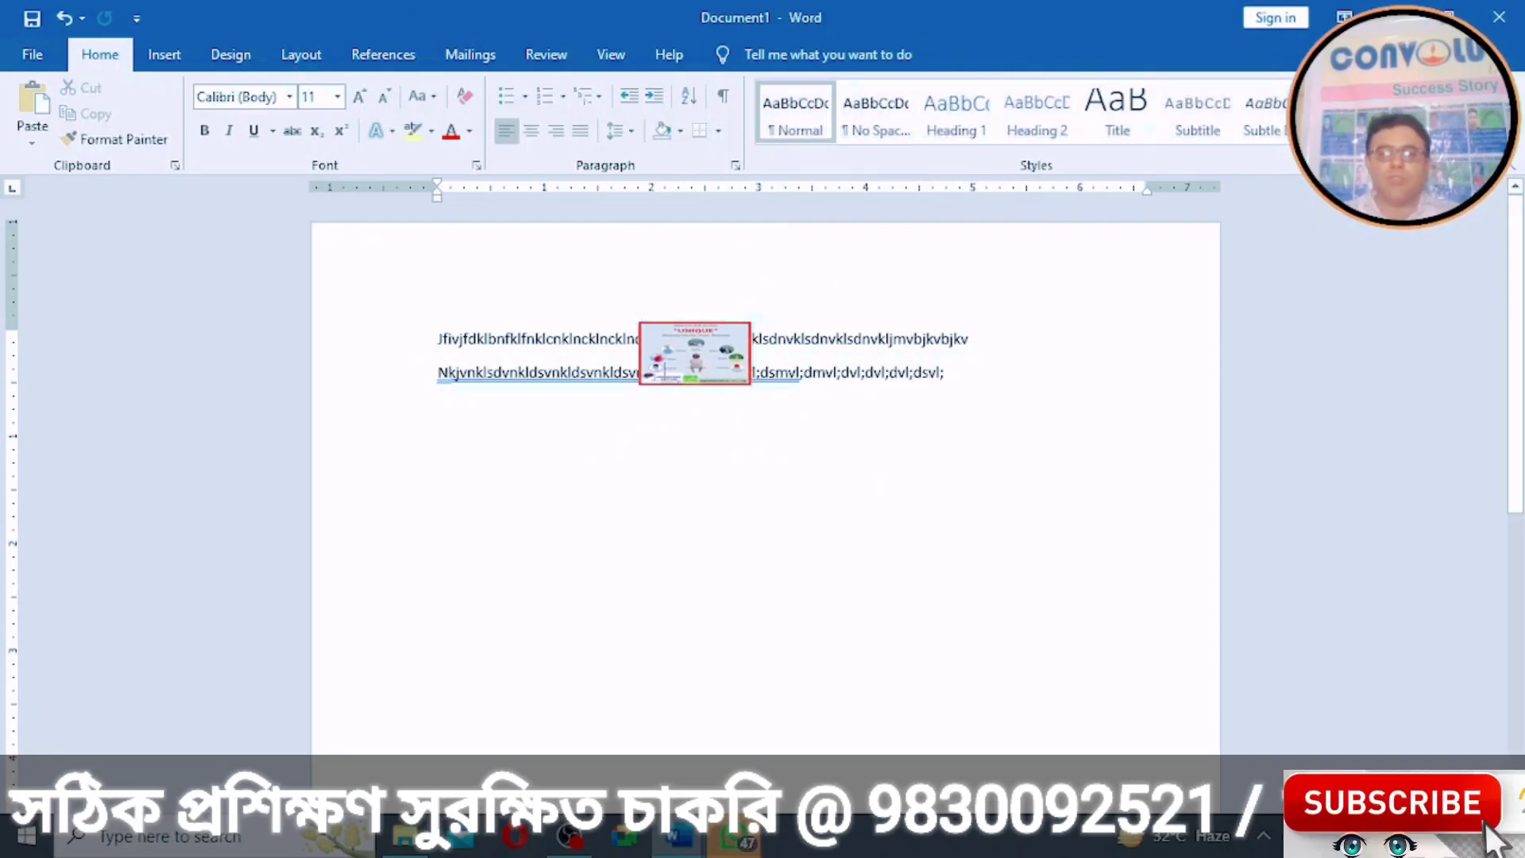
left_click(693, 358)
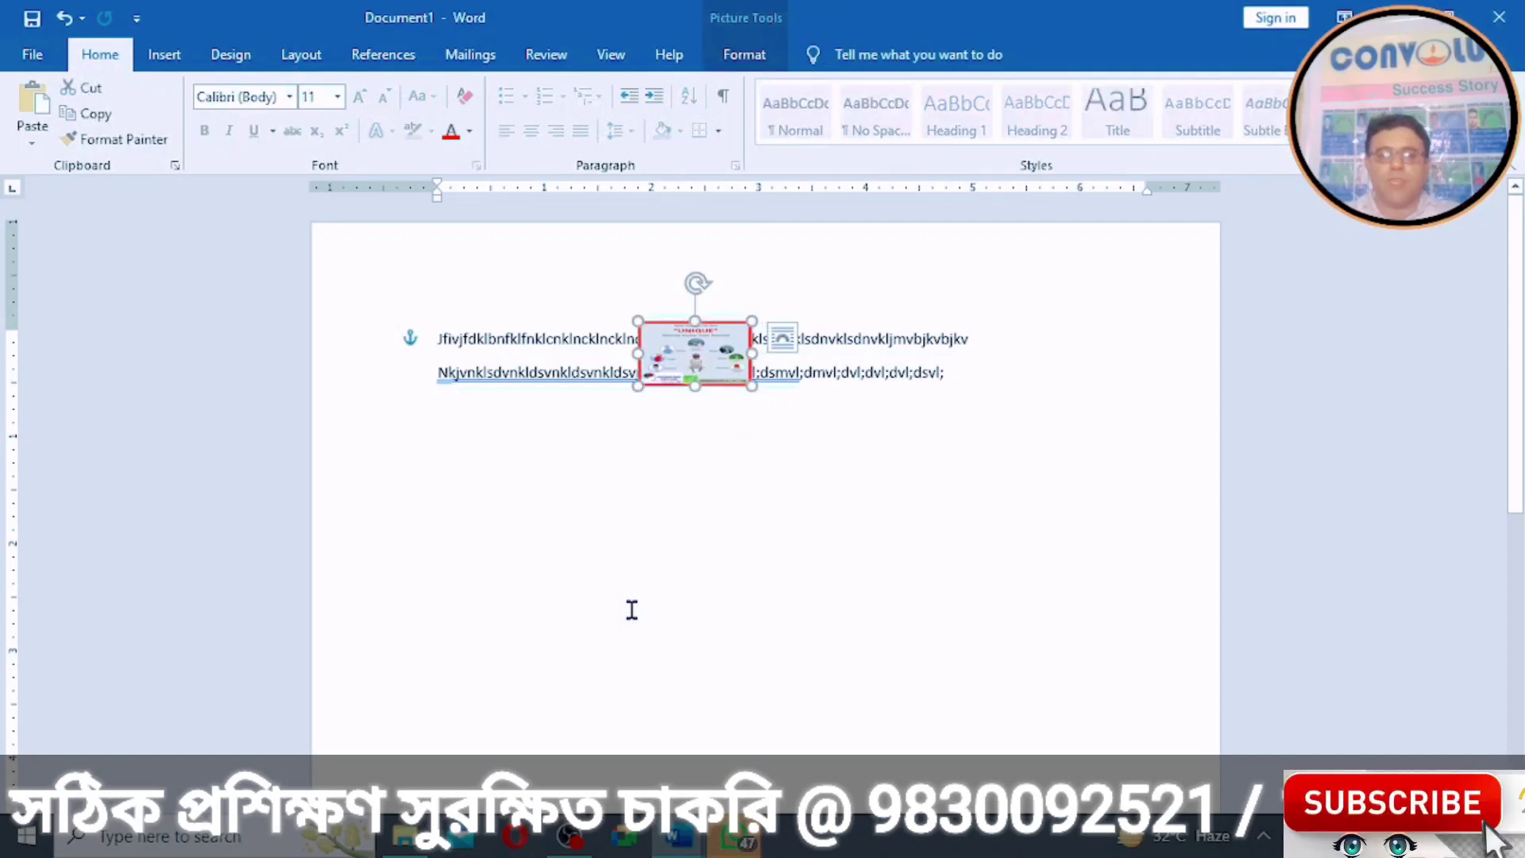
Step: Move the picture below the filler text, up over the first line's top edge, and back across both lines
left_click_drag(719, 339, 694, 450)
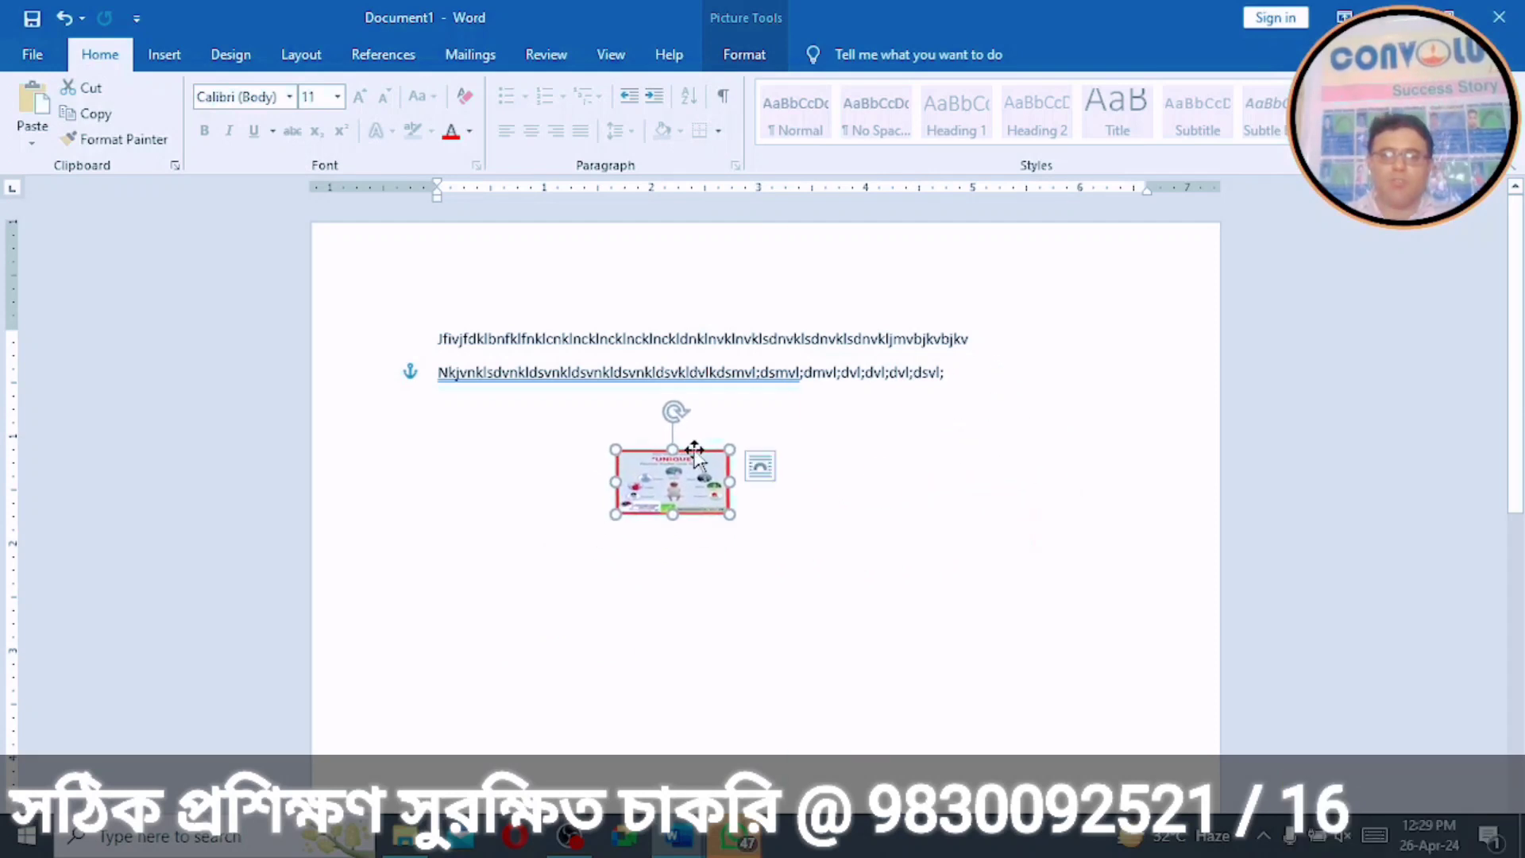
left_click_drag(637, 507, 657, 311)
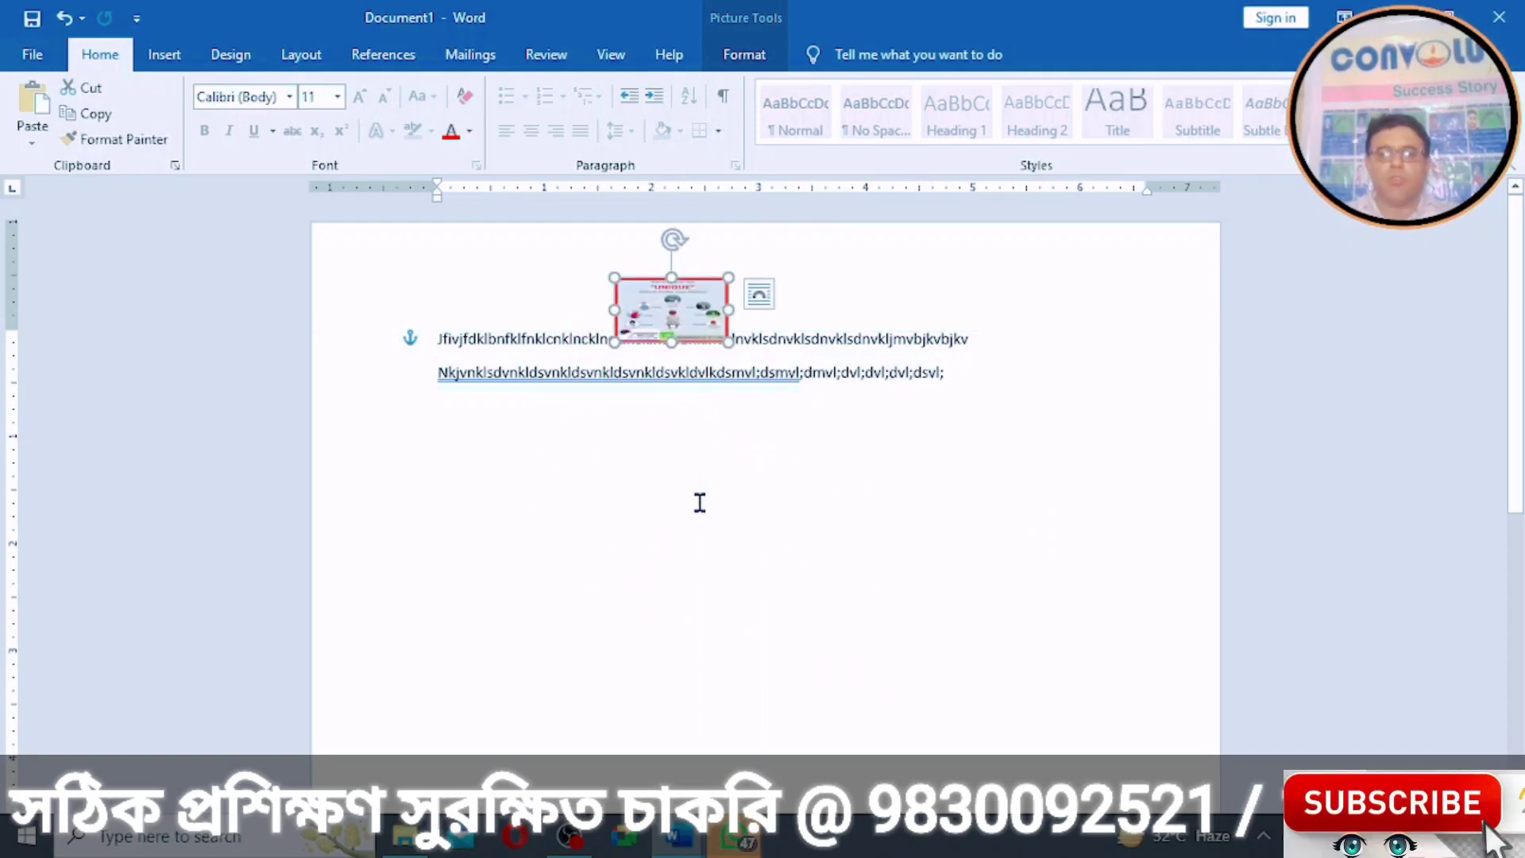
left_click(704, 435)
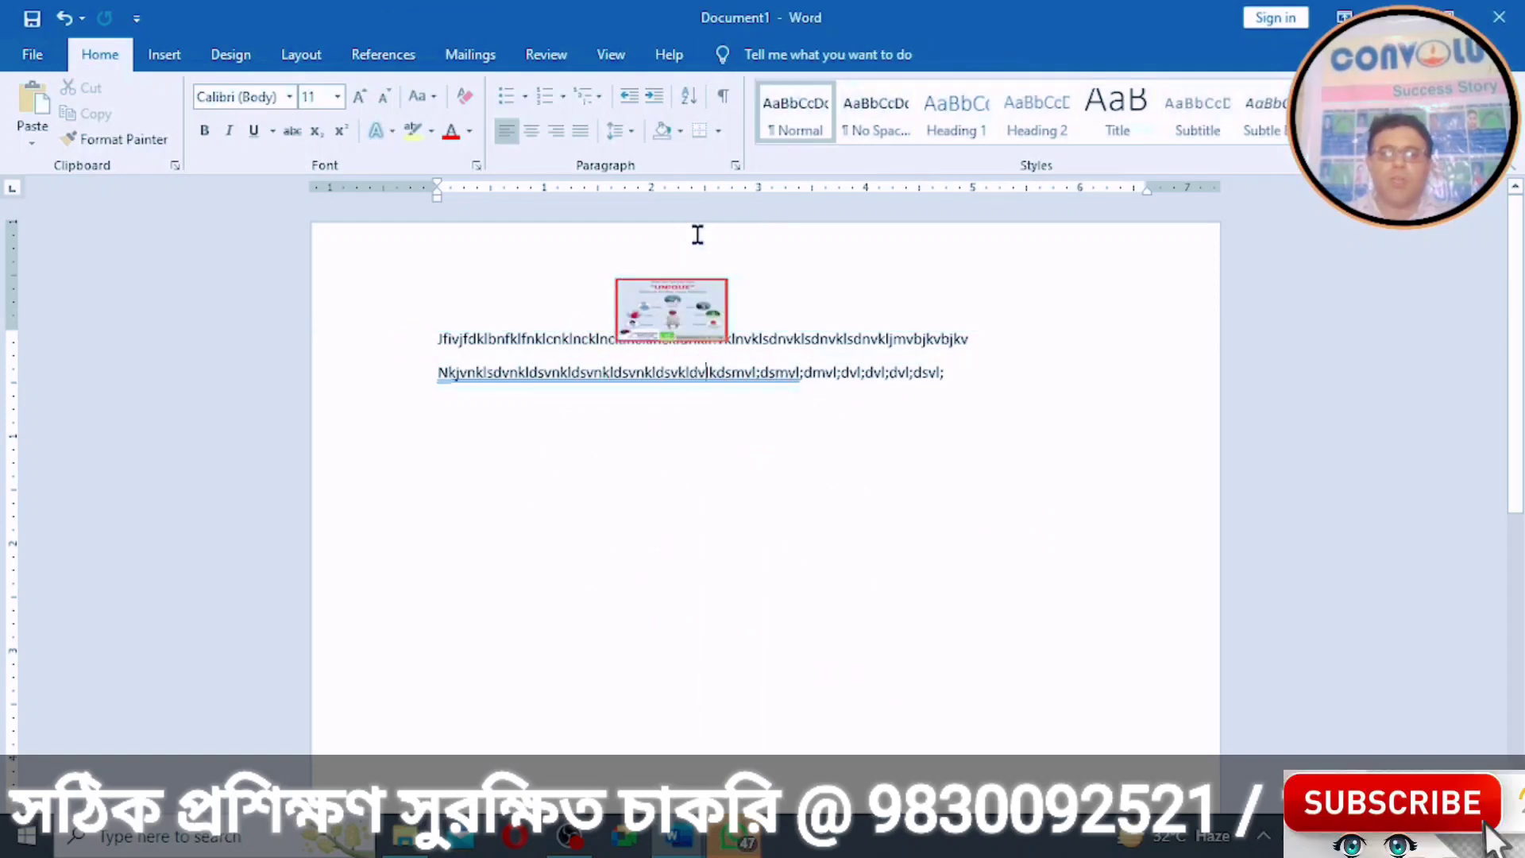
left_click(681, 311)
left_click_drag(681, 310, 677, 367)
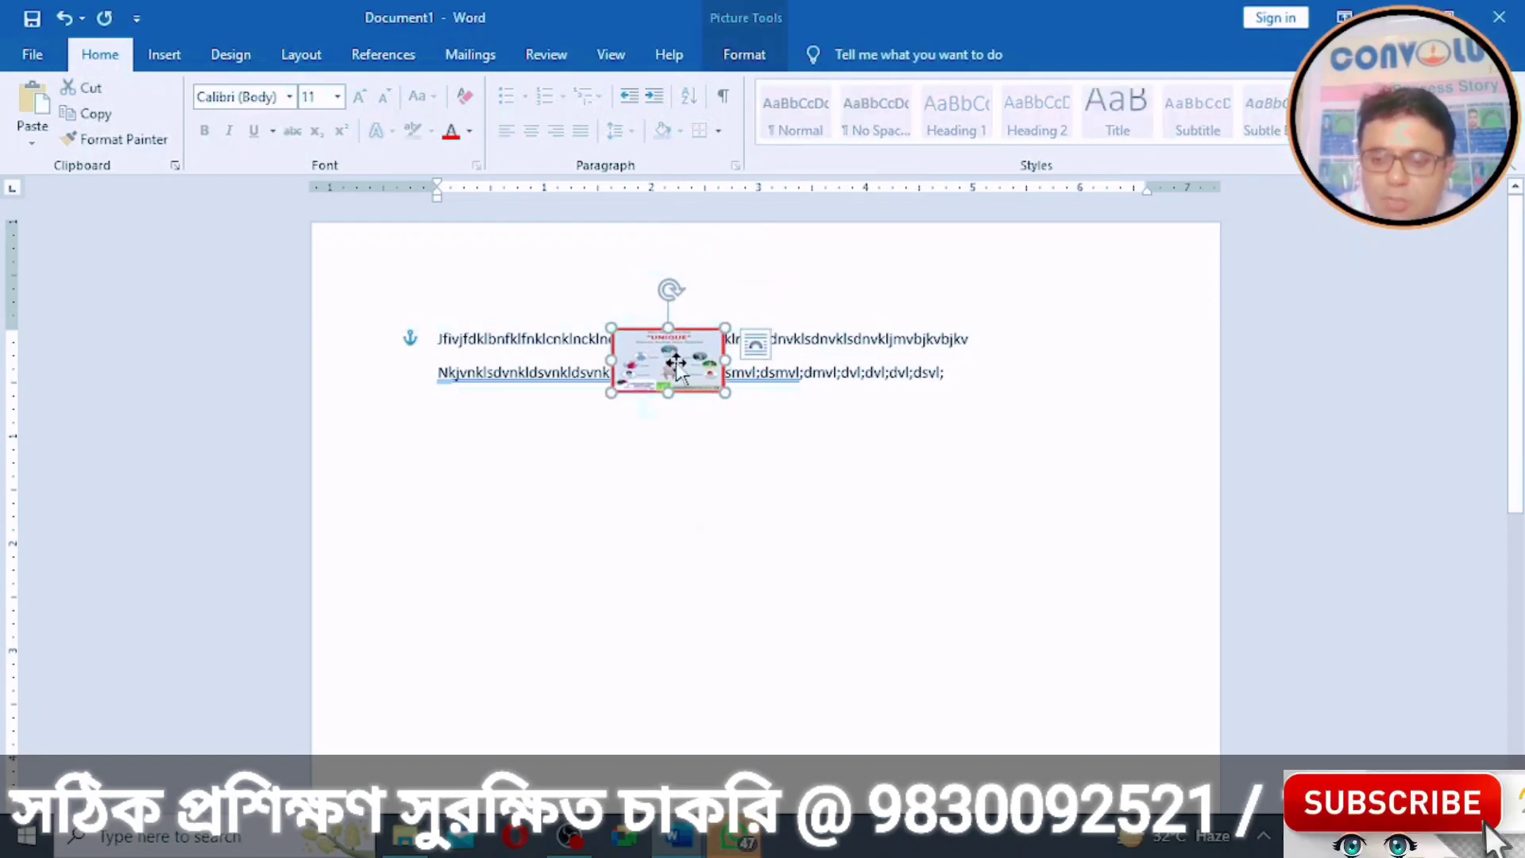
Step: Delete the picture and all the filler text, leaving the document empty
key("Delete")
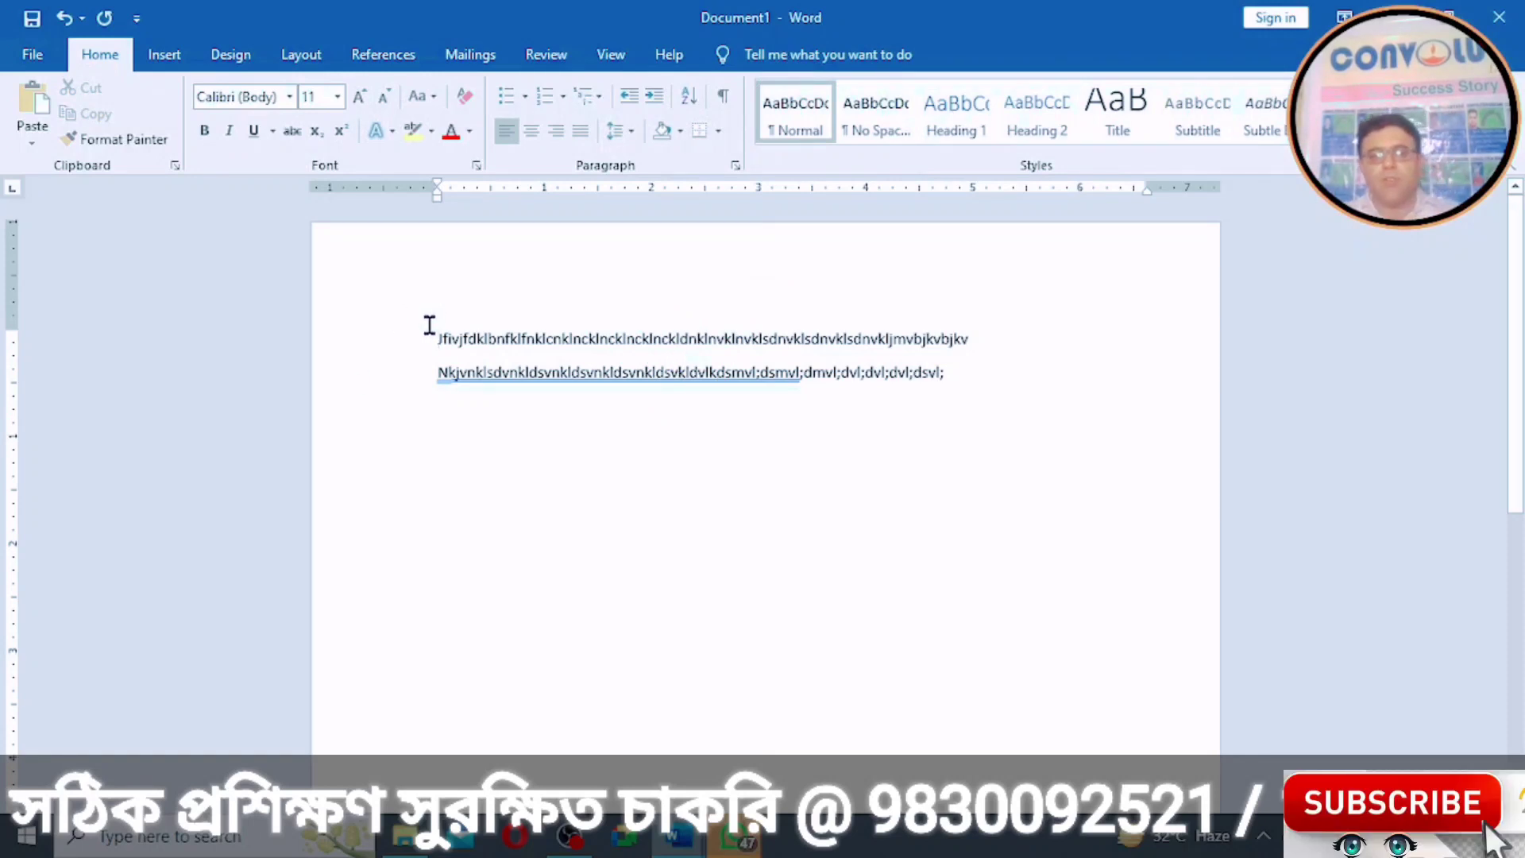
key("ctrl+a")
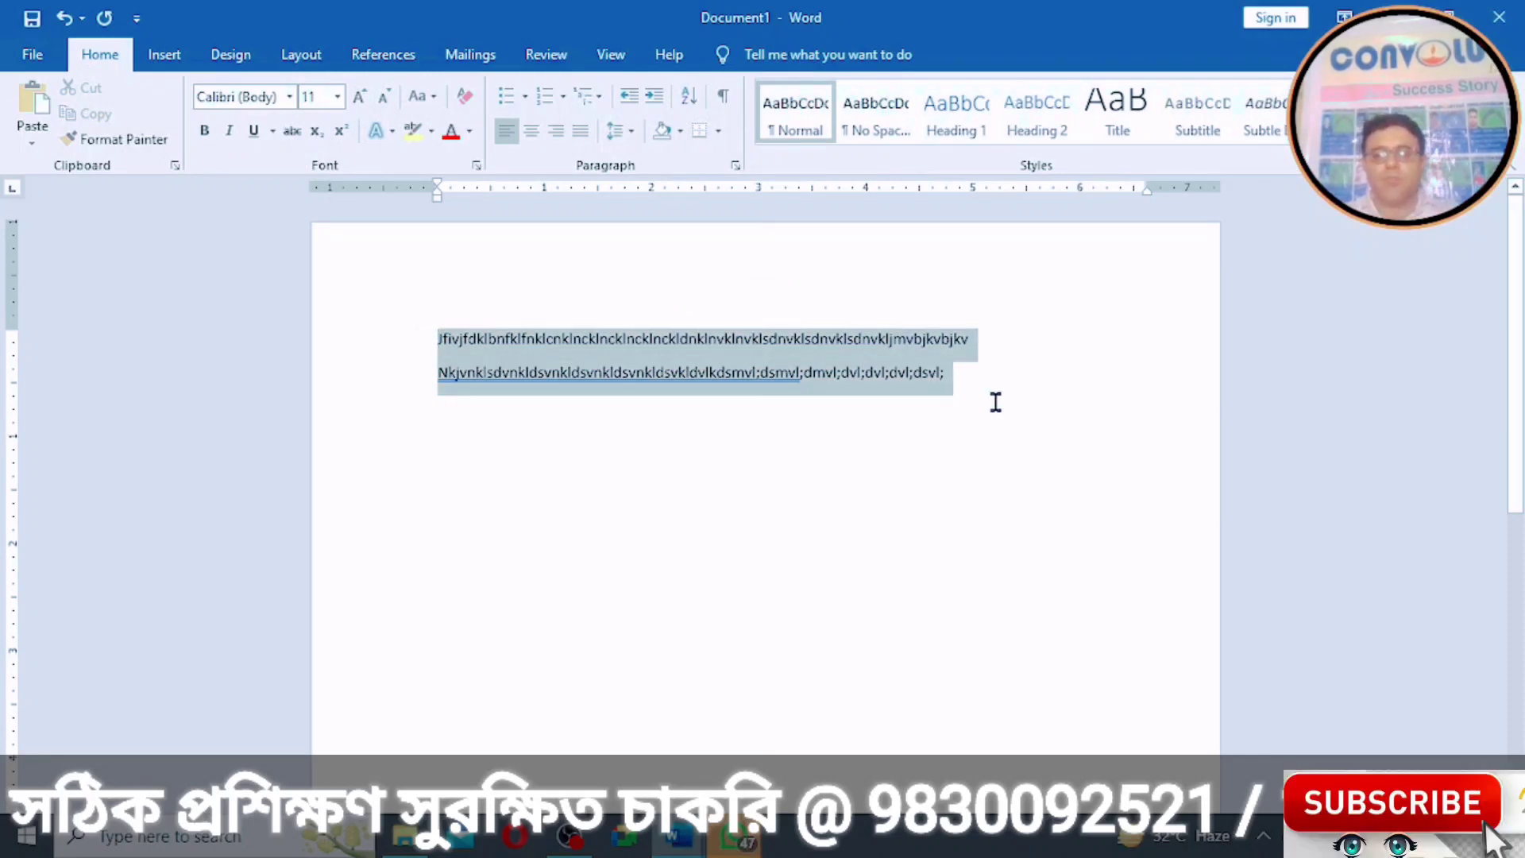
key("Delete")
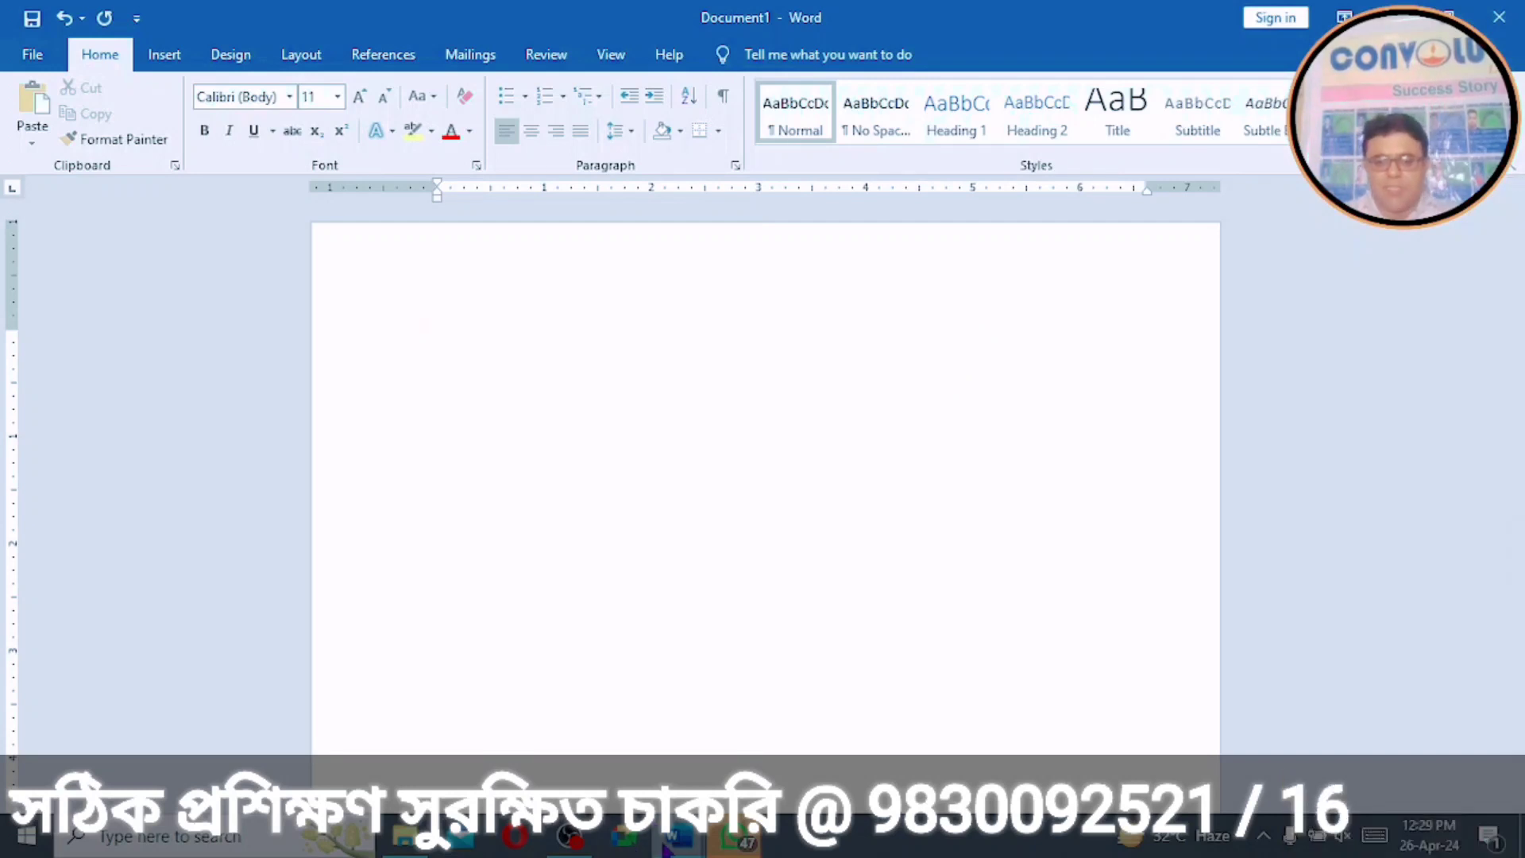
Step: Switch to the ms office syllabus document and highlight the pictures topic, followed by "Working with shapes option in ms word."
mouse_move(678, 838)
left_click(586, 757)
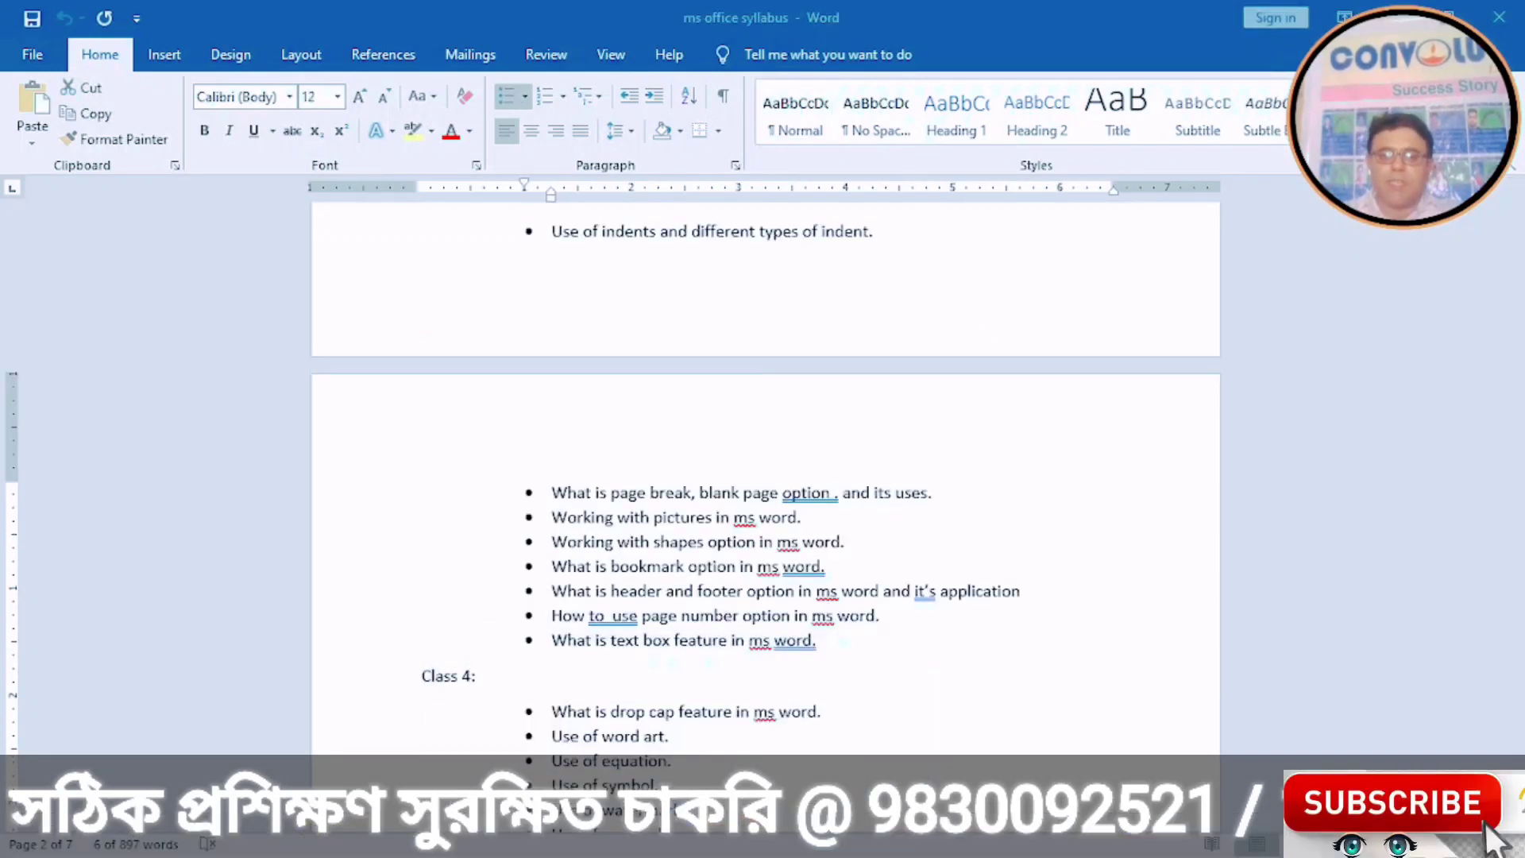
left_click_drag(551, 517, 810, 518)
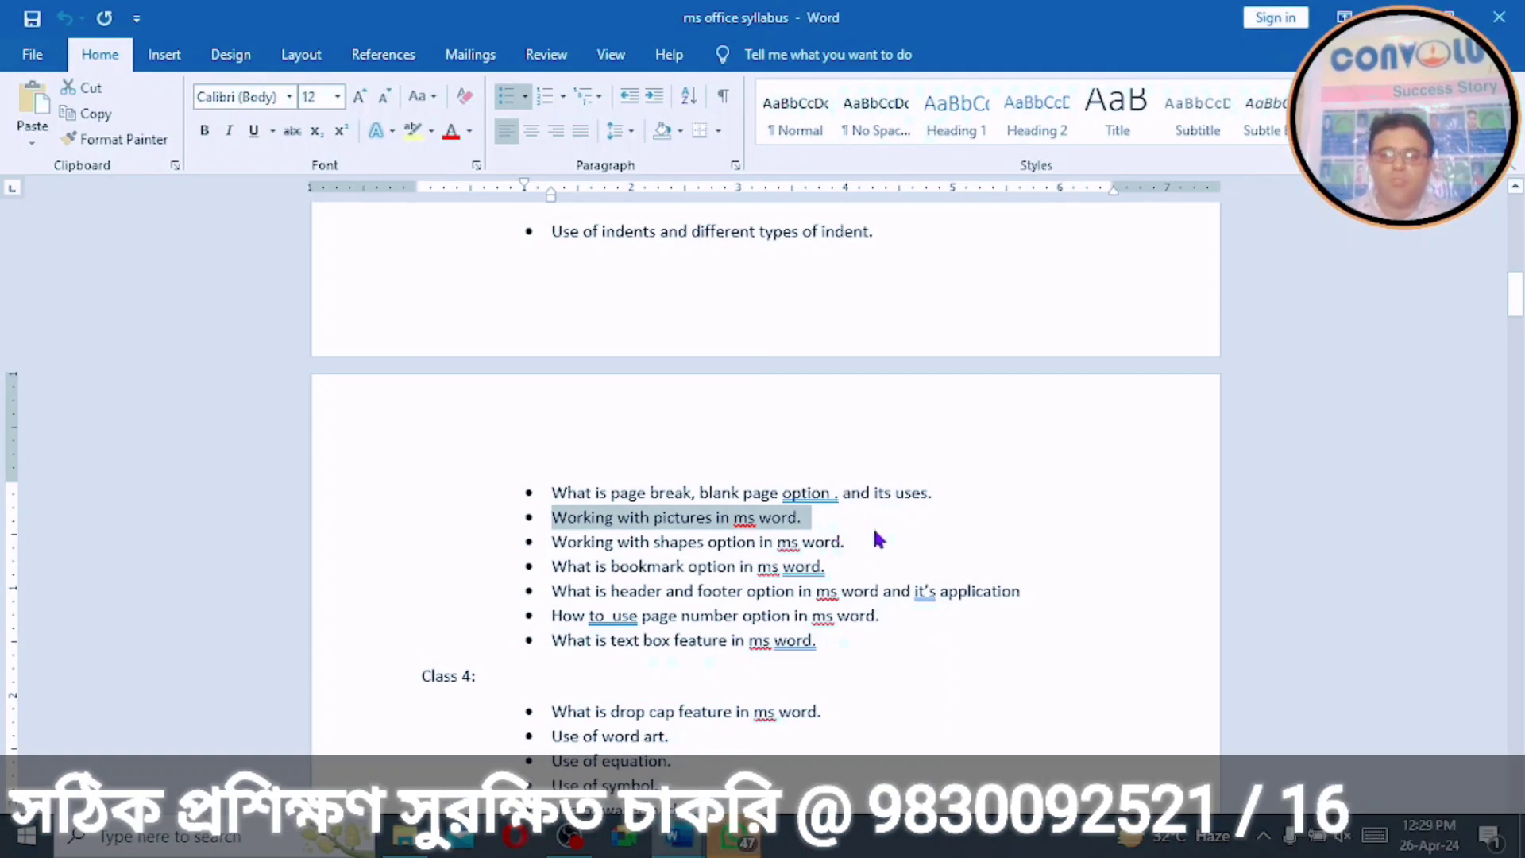
key("Right")
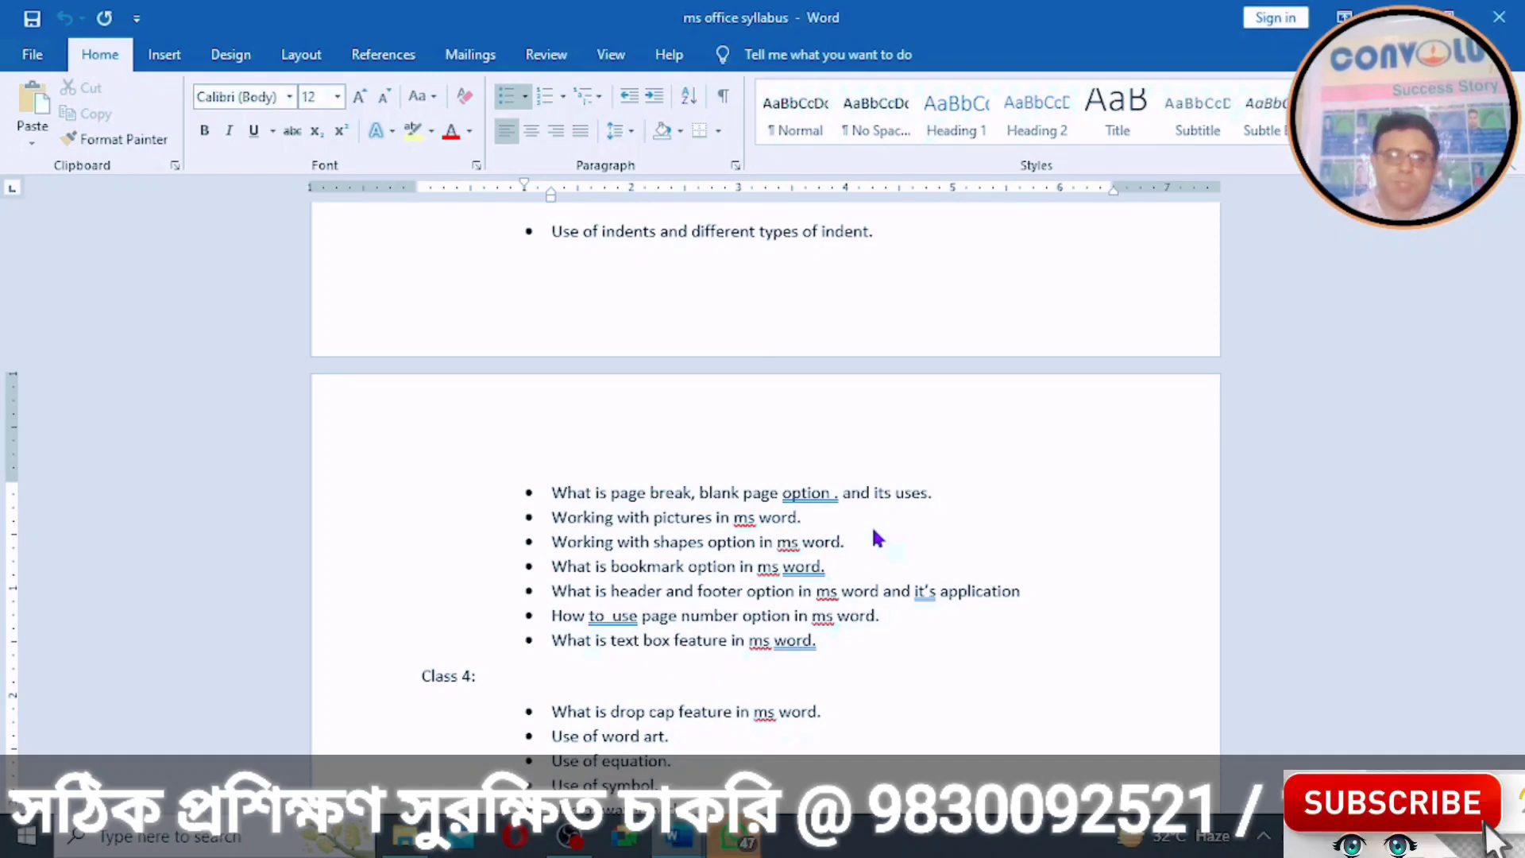
left_click_drag(543, 541, 870, 542)
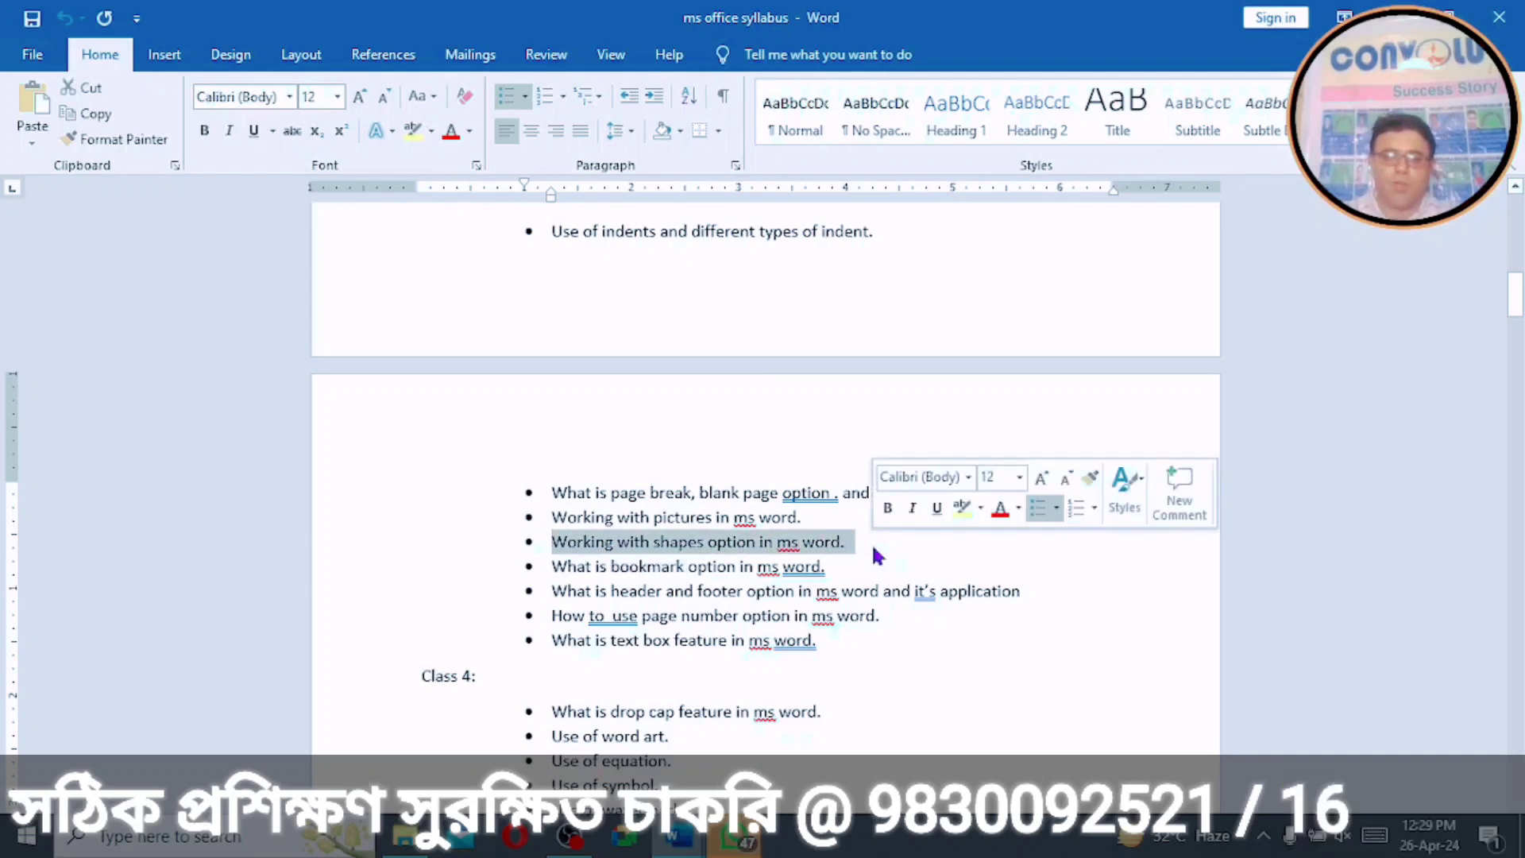
Step: Return to Document1 and draw a six-pointed star about 3.9 inches wide and 3.3 inches high in the page's upper half
mouse_move(671, 841)
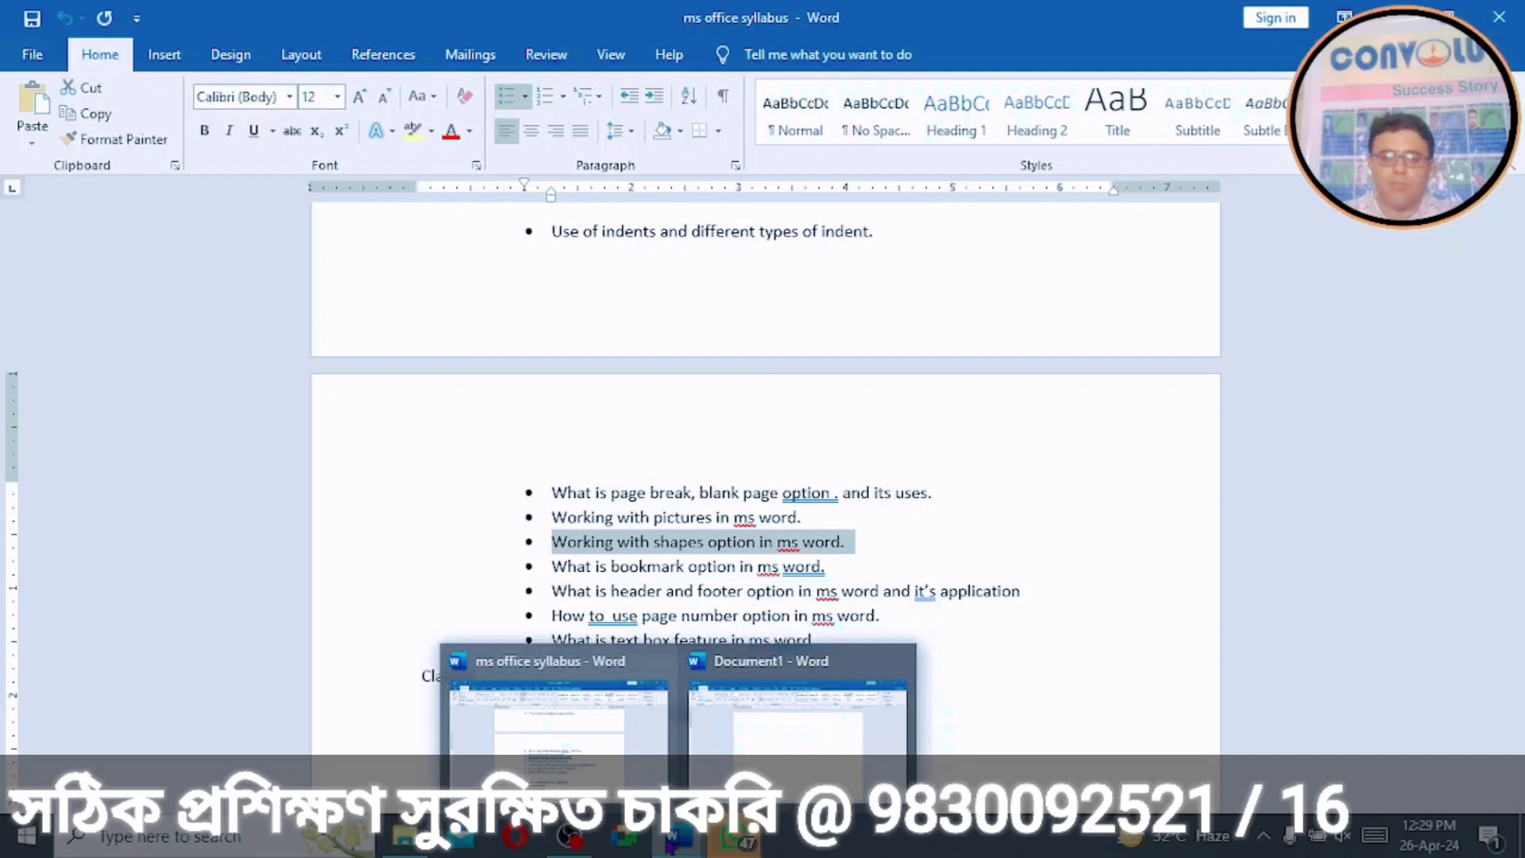
left_click(759, 761)
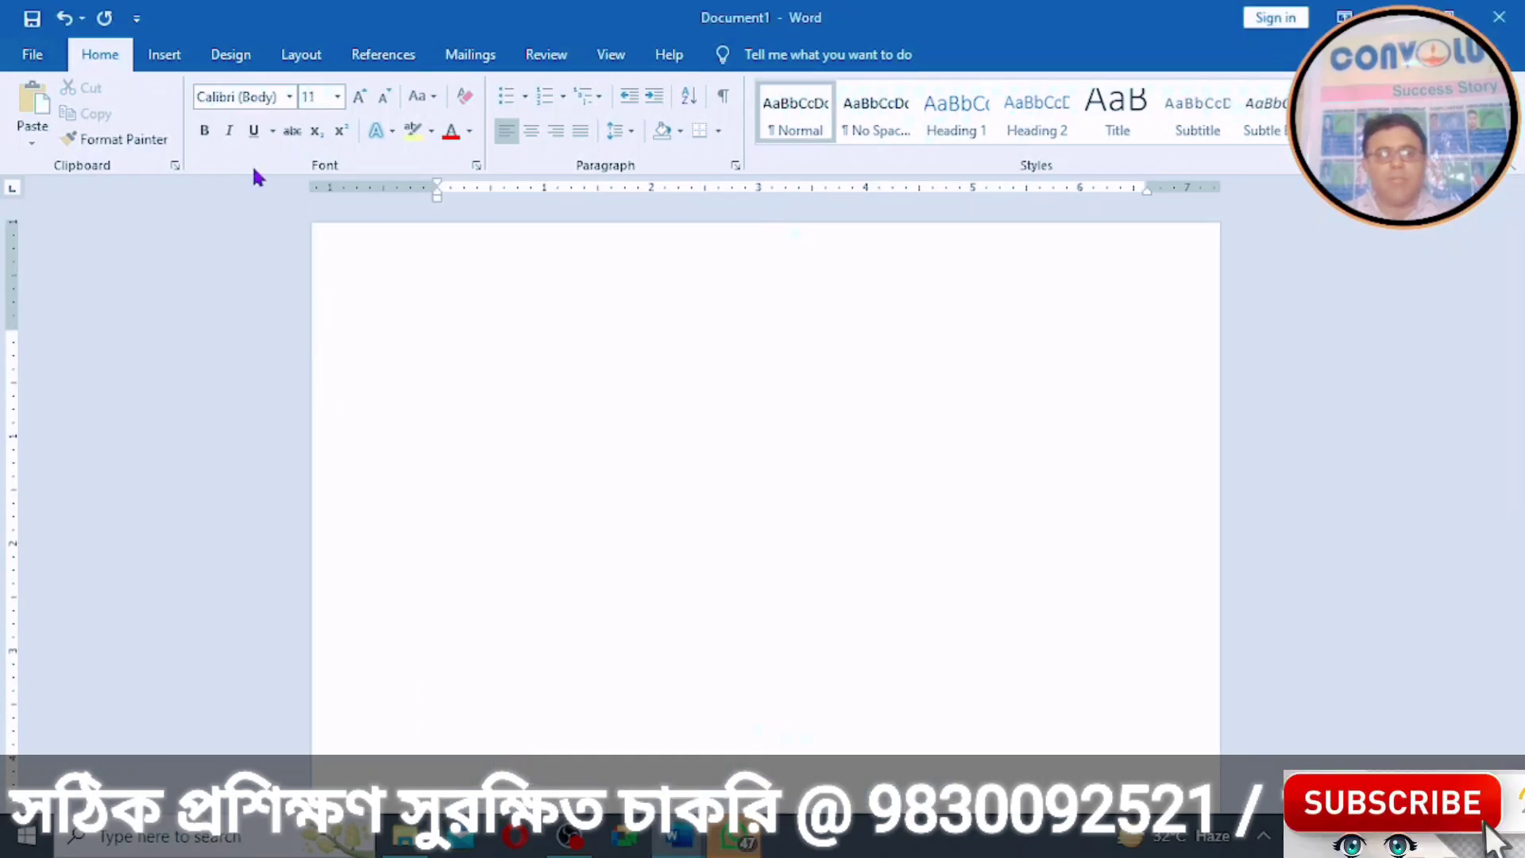
left_click(162, 62)
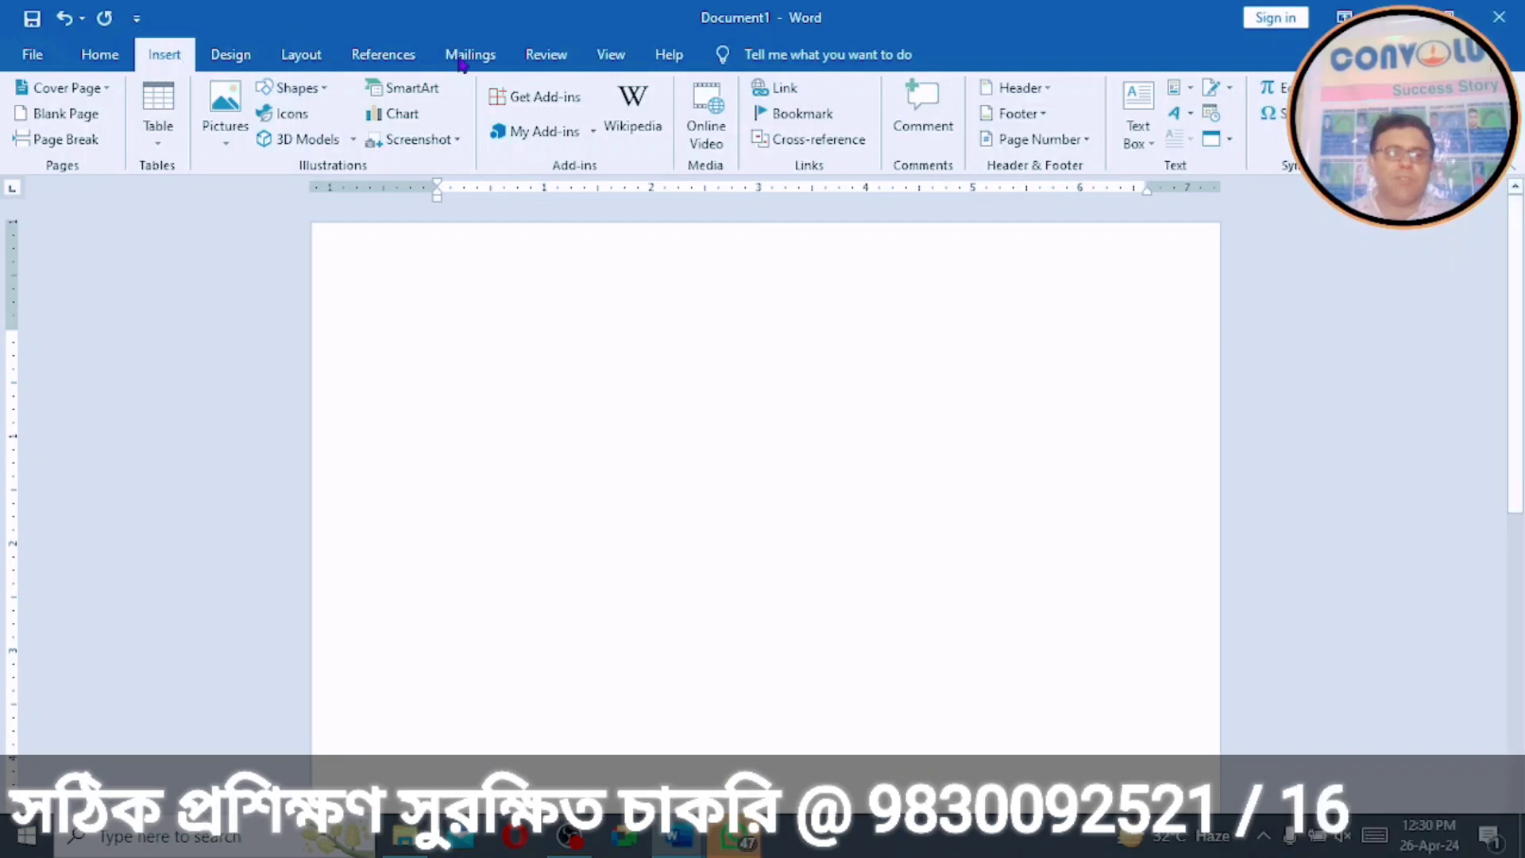
left_click(318, 85)
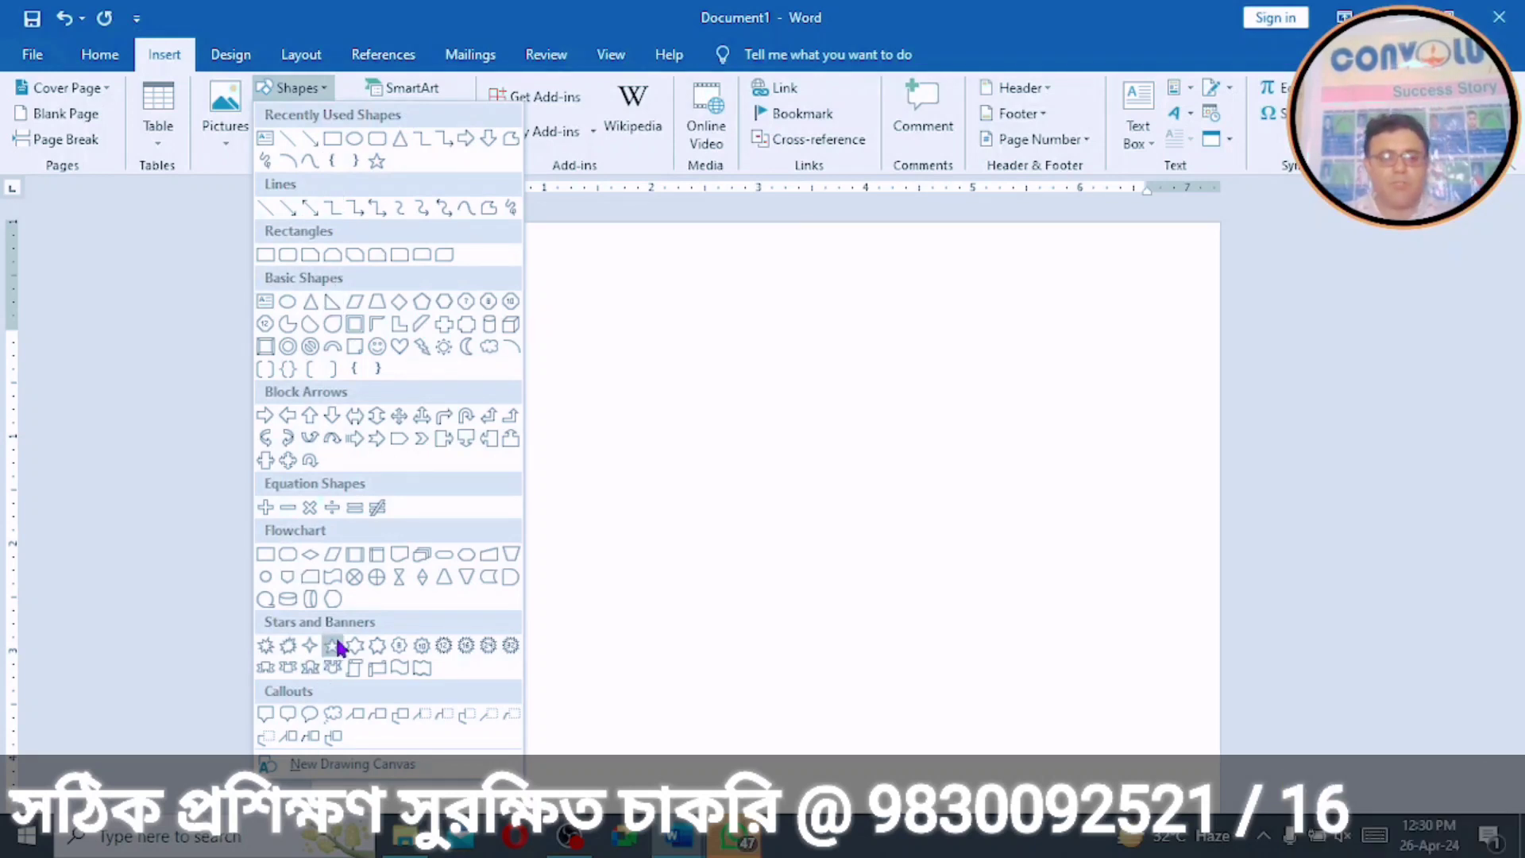
left_click(353, 646)
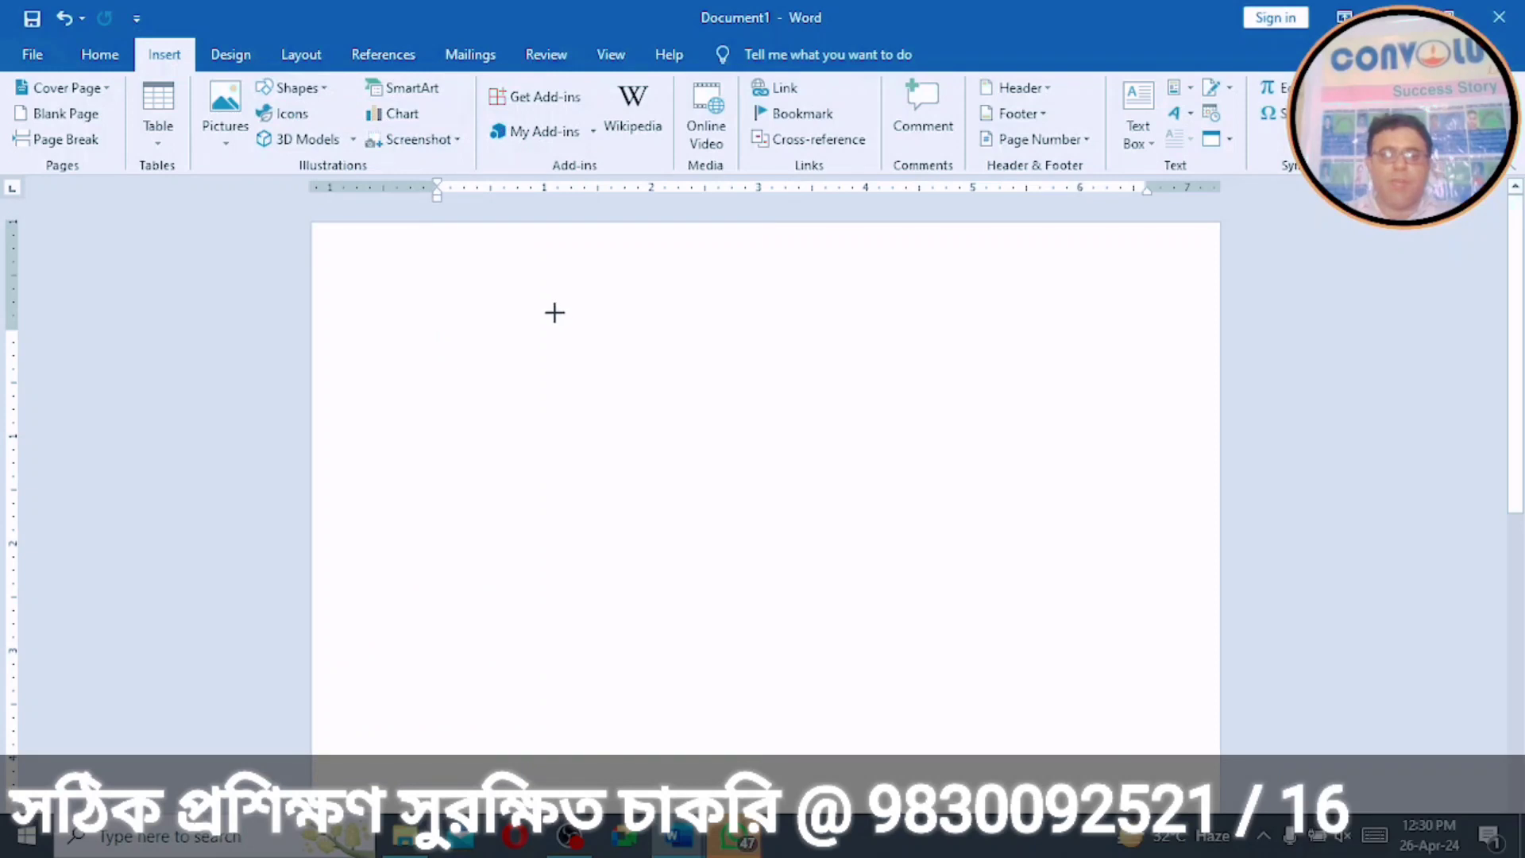
mouse_move(701, 454)
left_mouse_down()
mouse_move(980, 552)
mouse_move(958, 635)
left_mouse_up()
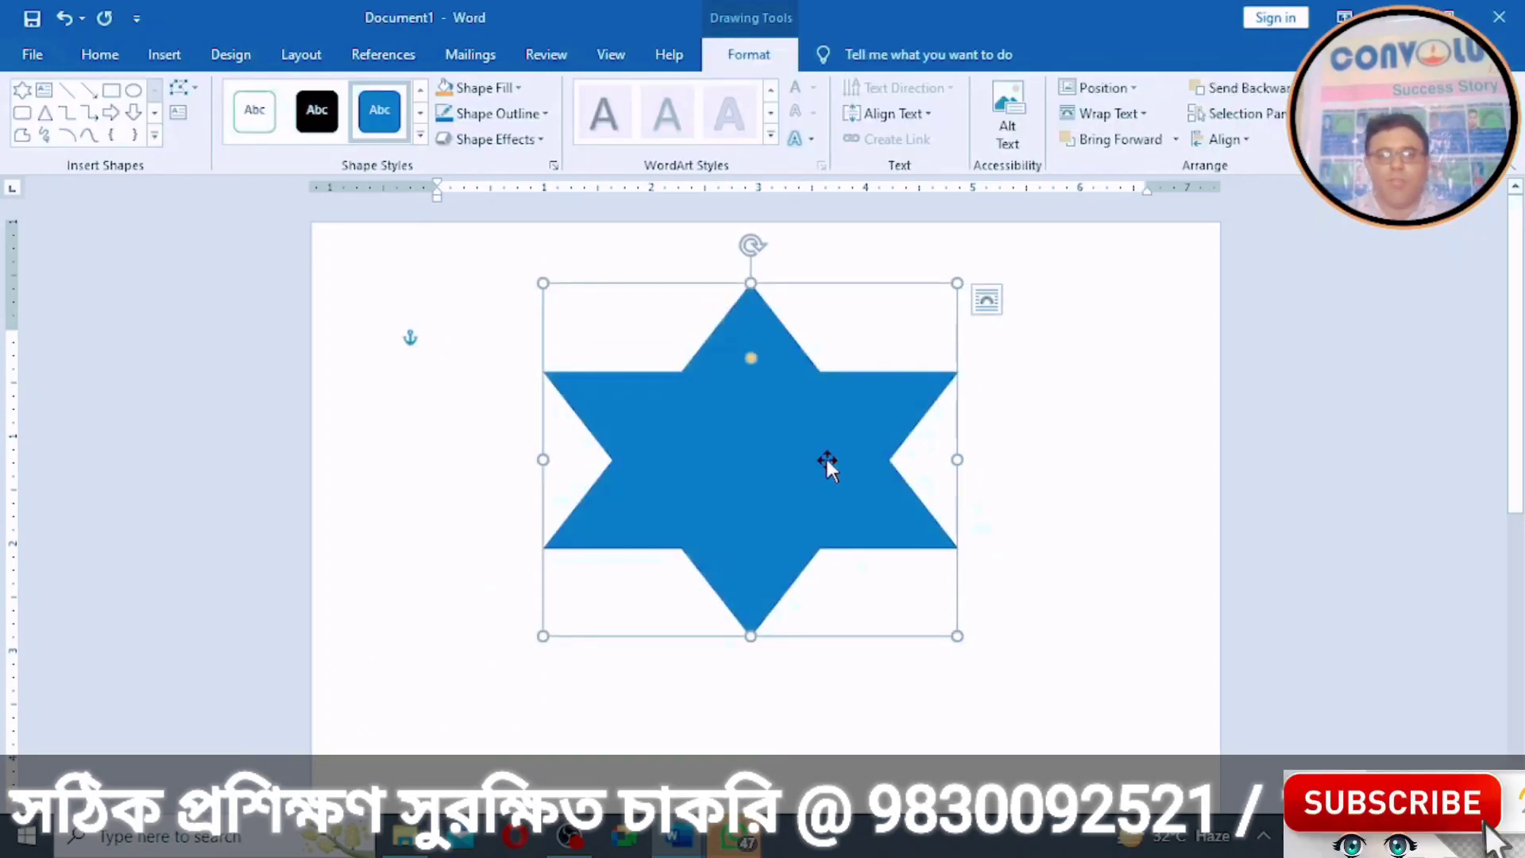
Step: Add the text "Ms word" inside the six-pointed star
right_click(735, 418)
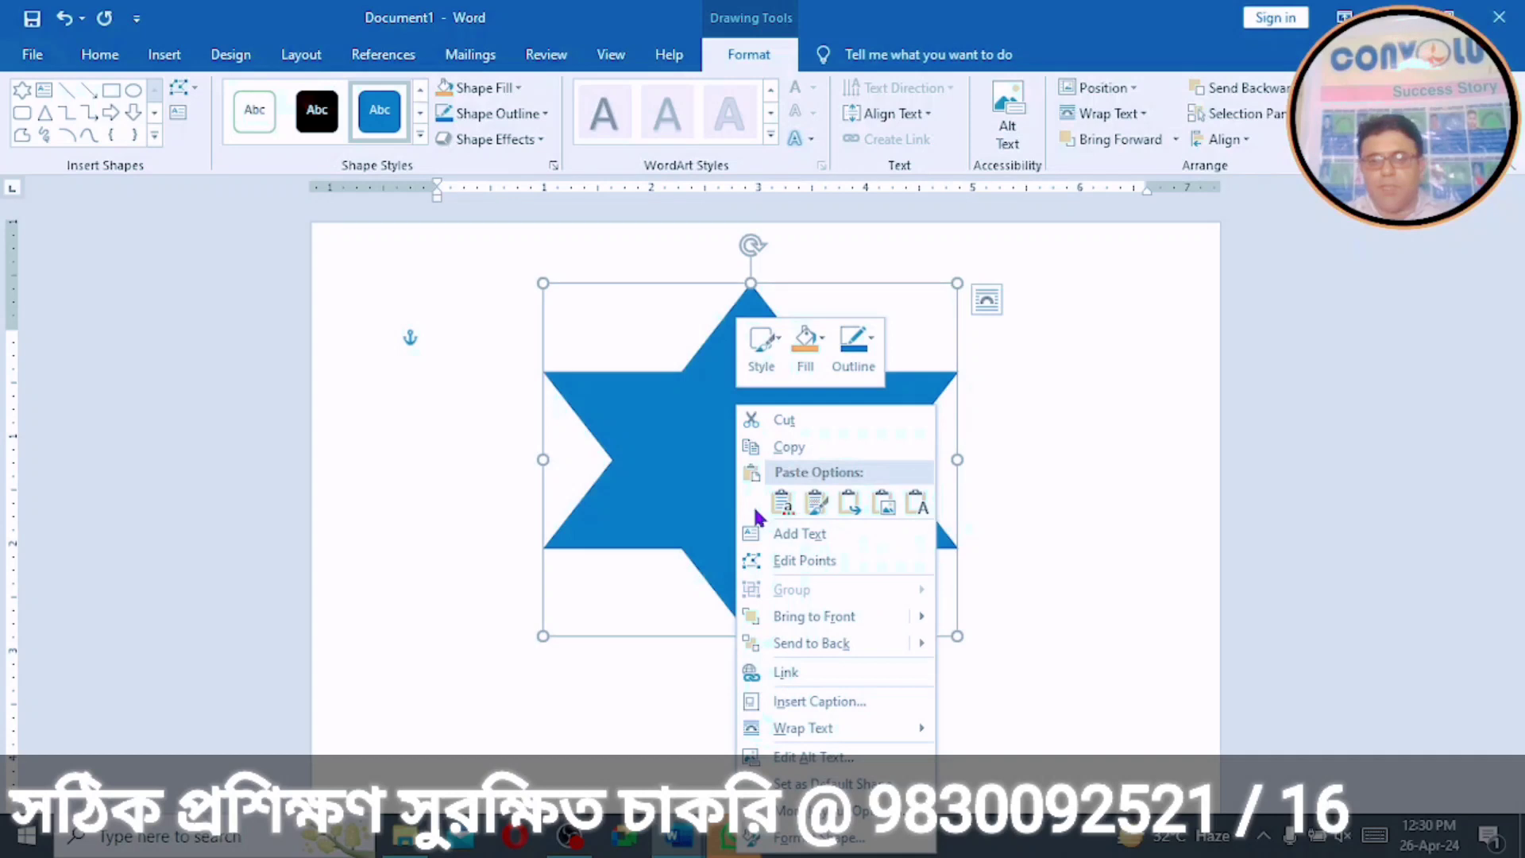
left_click(797, 534)
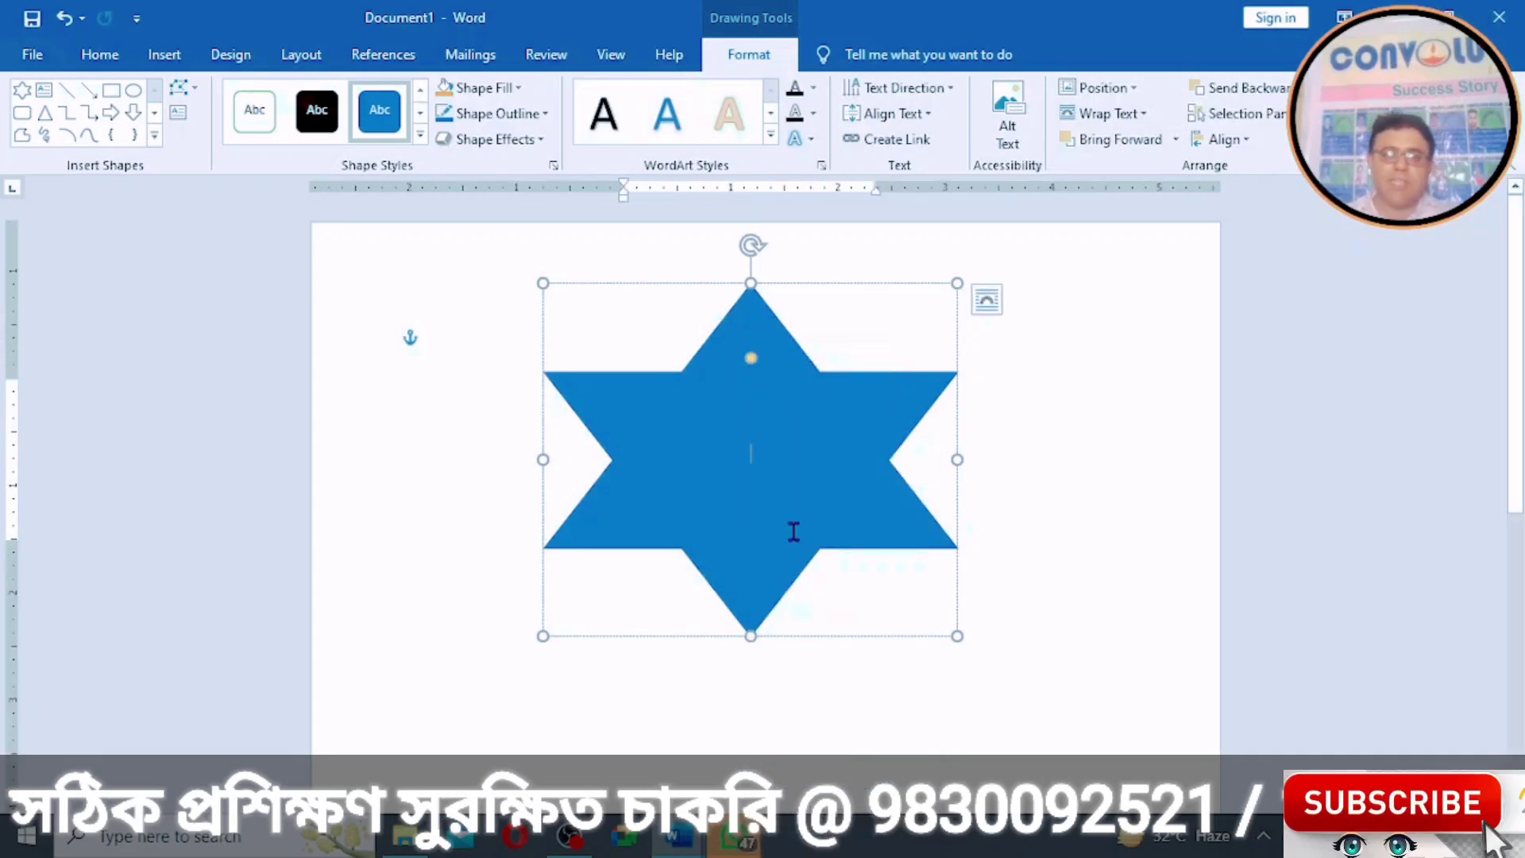
type("Ms word")
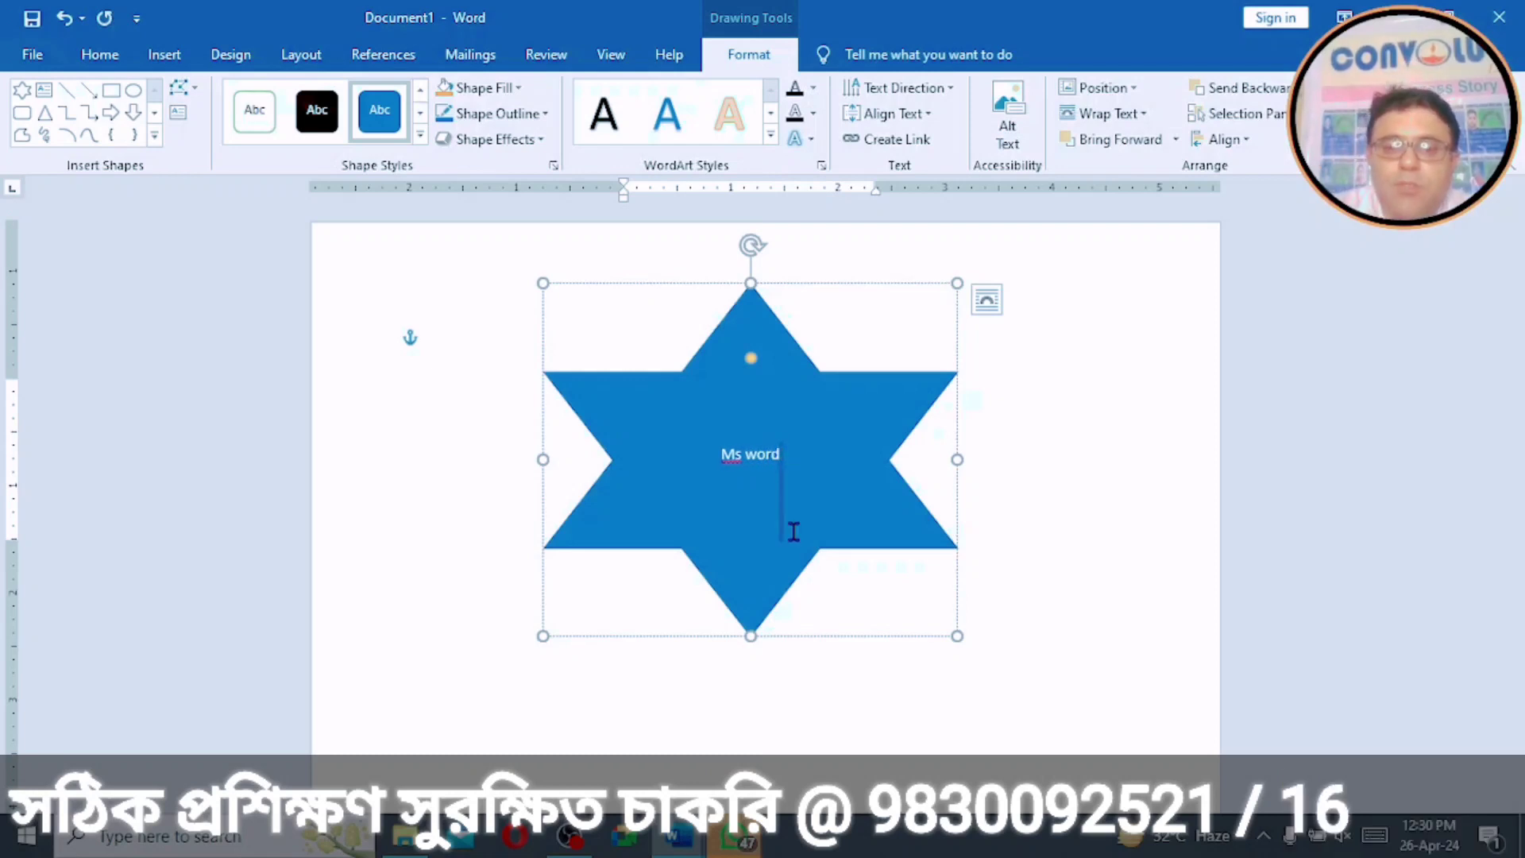
Step: Select all the text in the star and enlarge it stepwise, reducing it again to a font size of 48
key("ctrl+a")
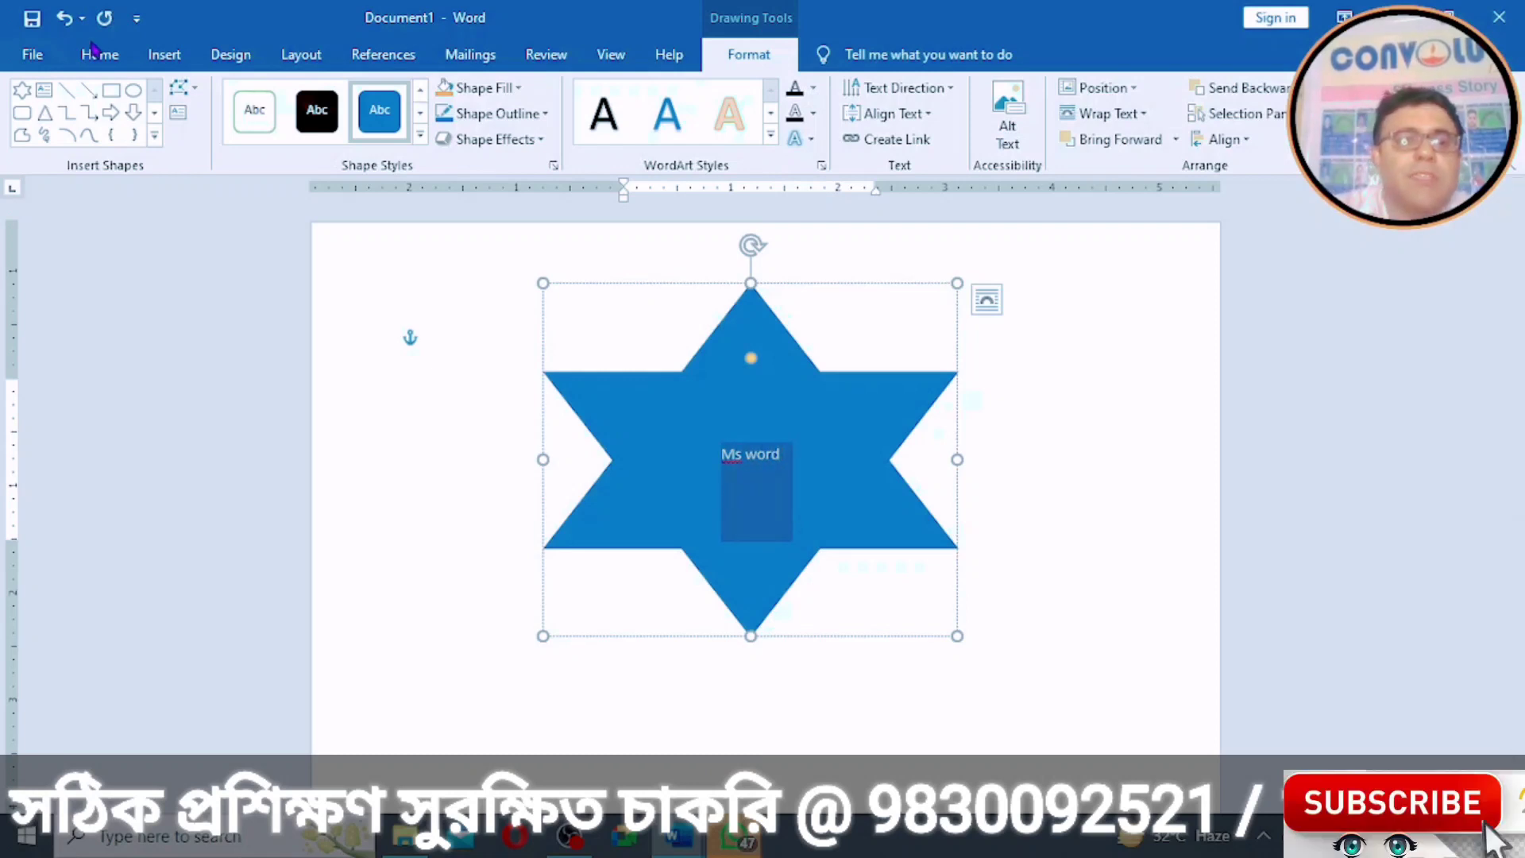
left_click(93, 57)
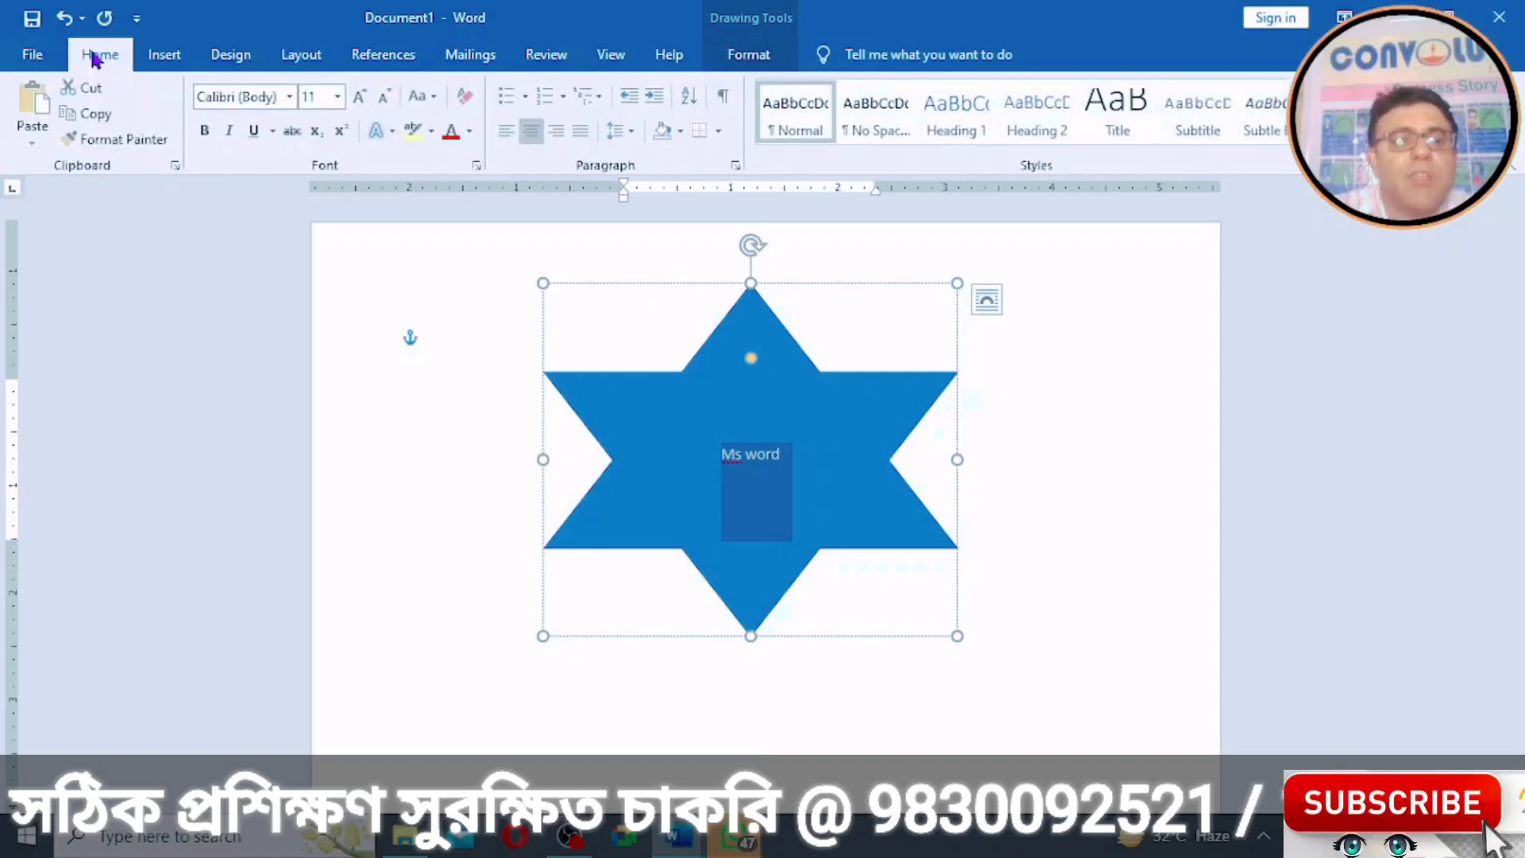
left_click(362, 97)
left_click(362, 97)
left_click(362, 96)
left_click(362, 97)
left_click(362, 97)
left_click(361, 97)
left_click(362, 97)
left_click(361, 97)
left_click(361, 97)
left_click(362, 97)
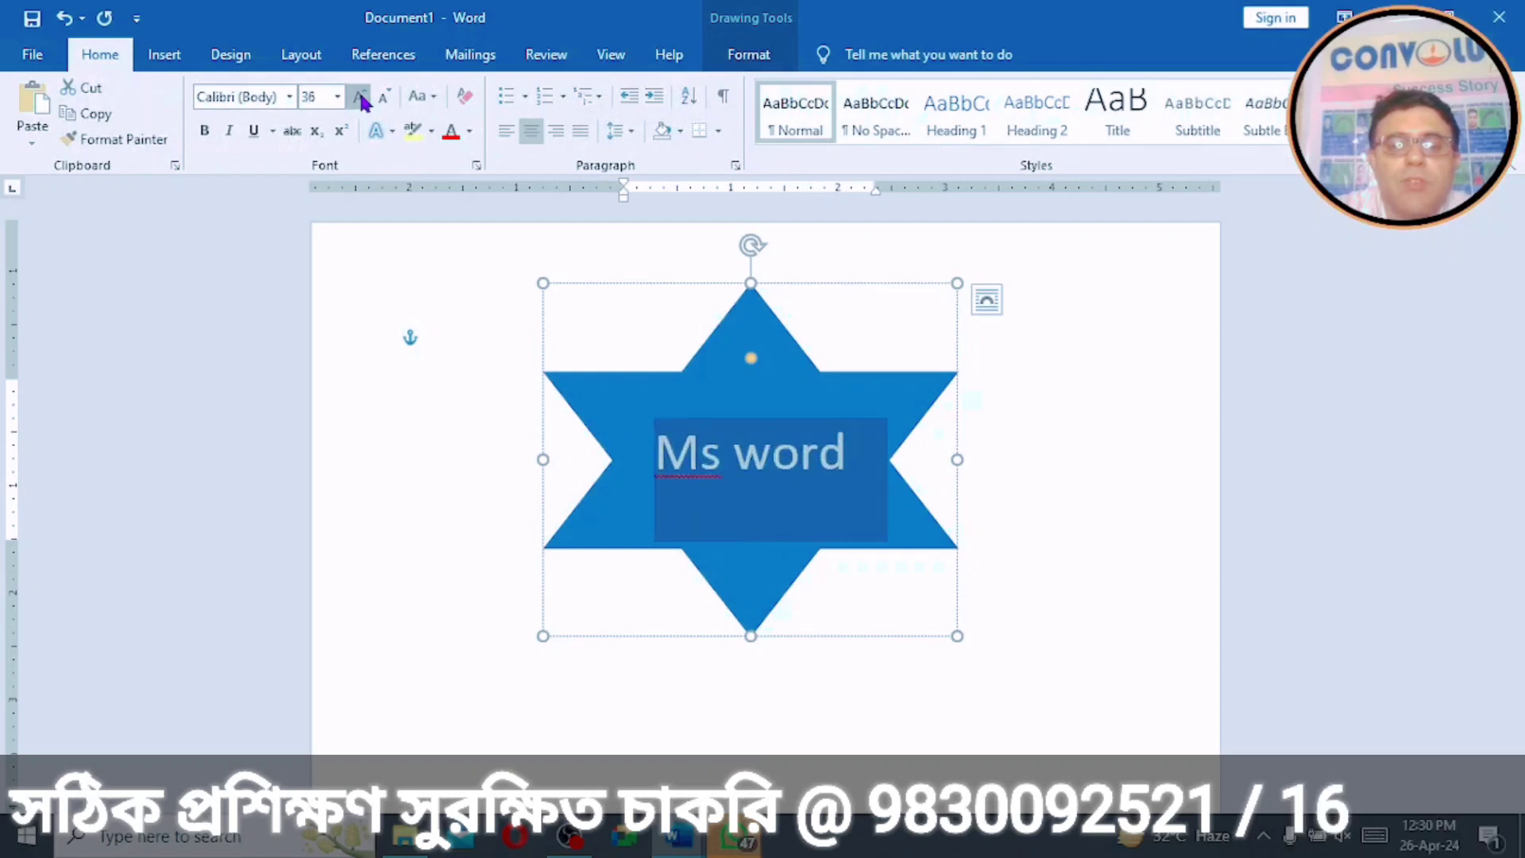
left_click(361, 97)
left_click(361, 97)
left_click(383, 97)
left_click(383, 97)
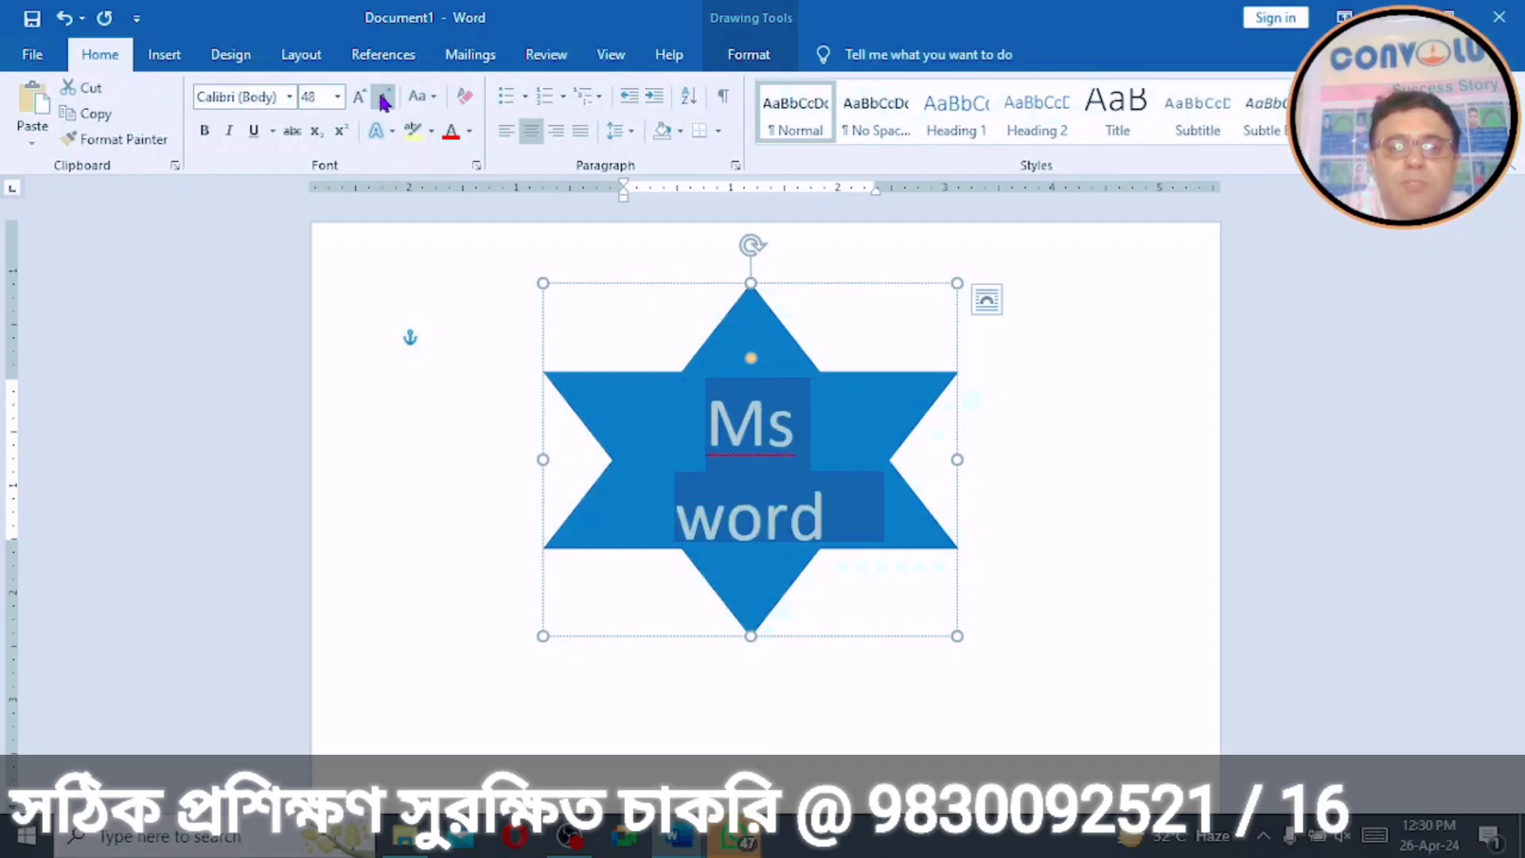
Step: Reduce the selected "Ms word" text in the star to font size 36 and deselect it
left_click(383, 97)
left_click(383, 97)
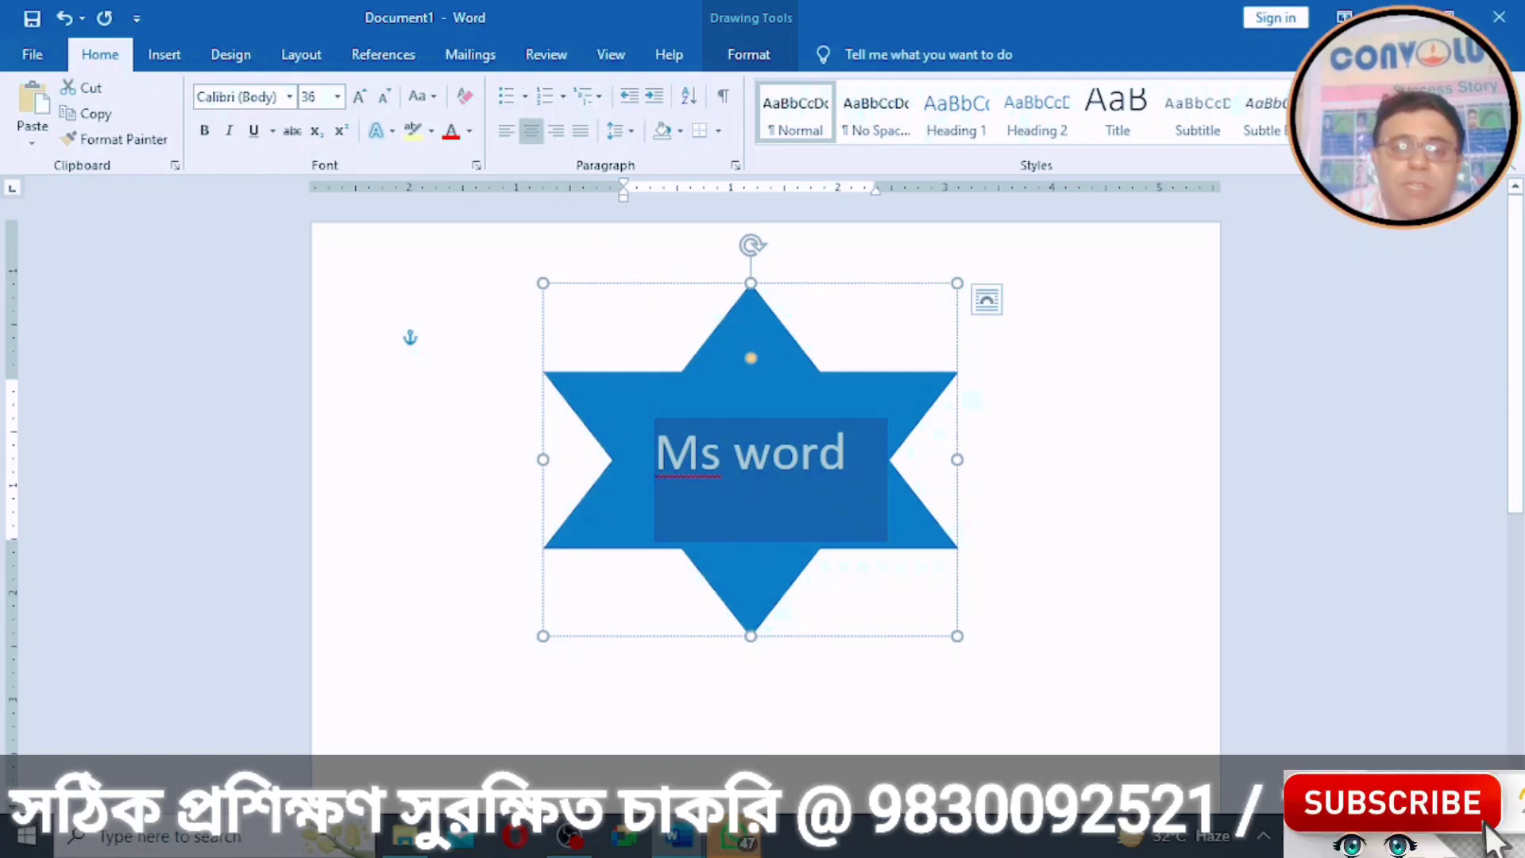
left_click(438, 339)
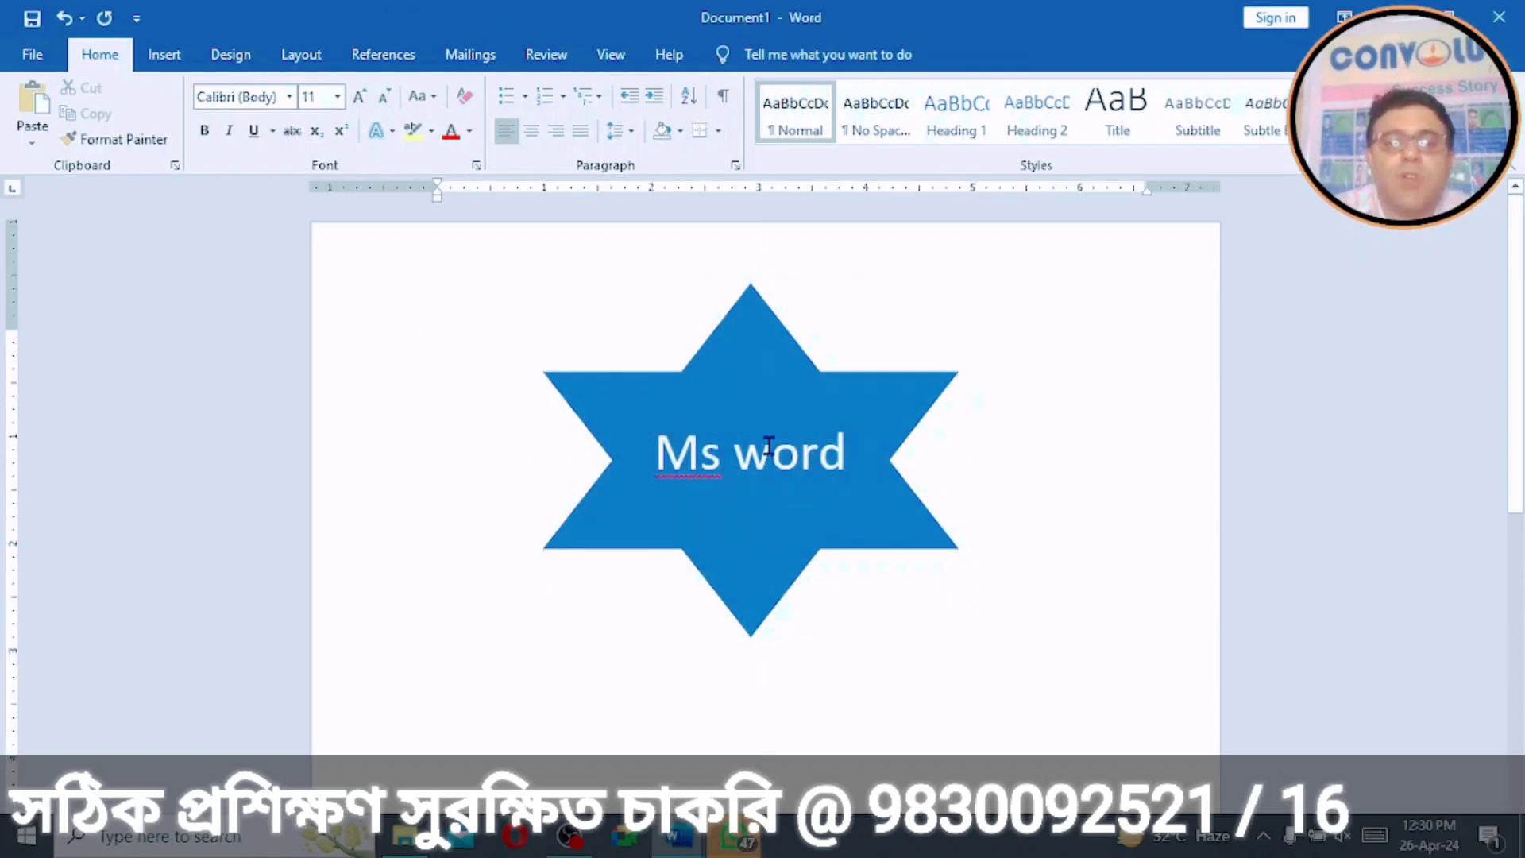
left_click(740, 364)
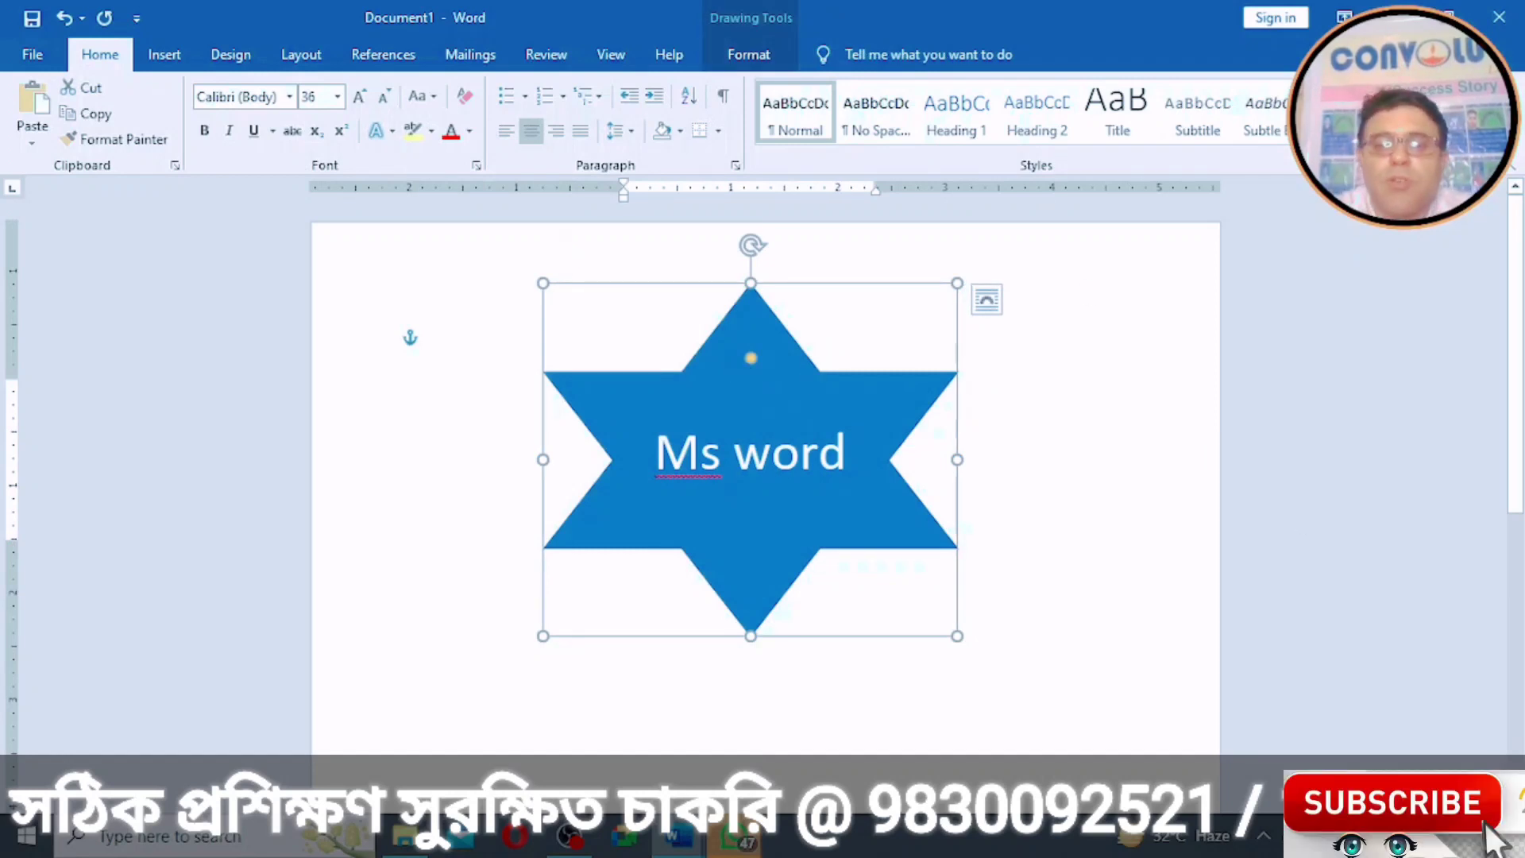
left_click(437, 338)
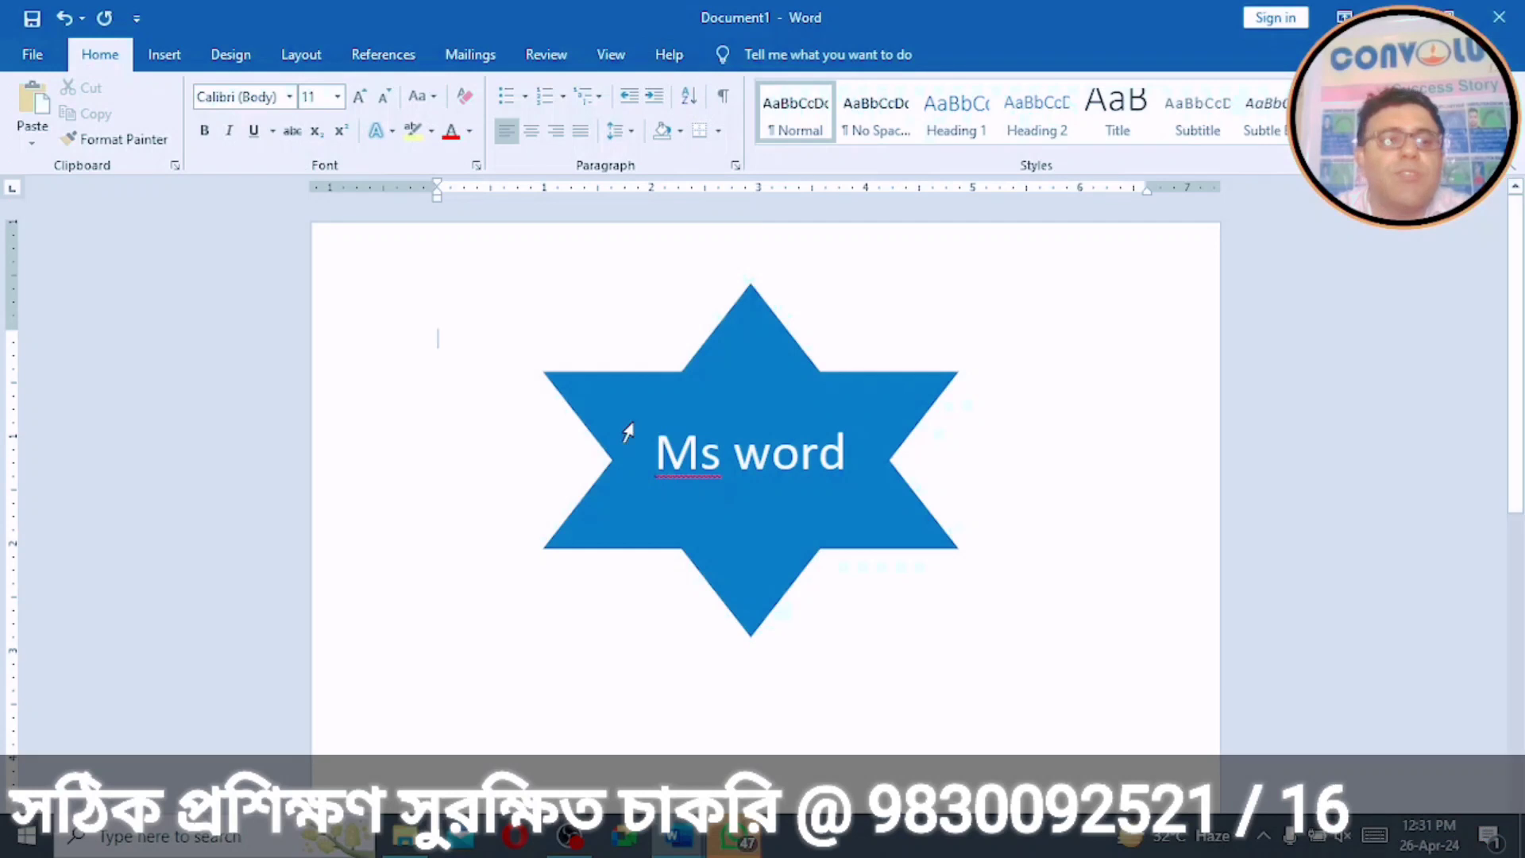
Step: Apply the light orange theme style from the fourth row of shape styles to the six-pointed star
left_click(747, 392)
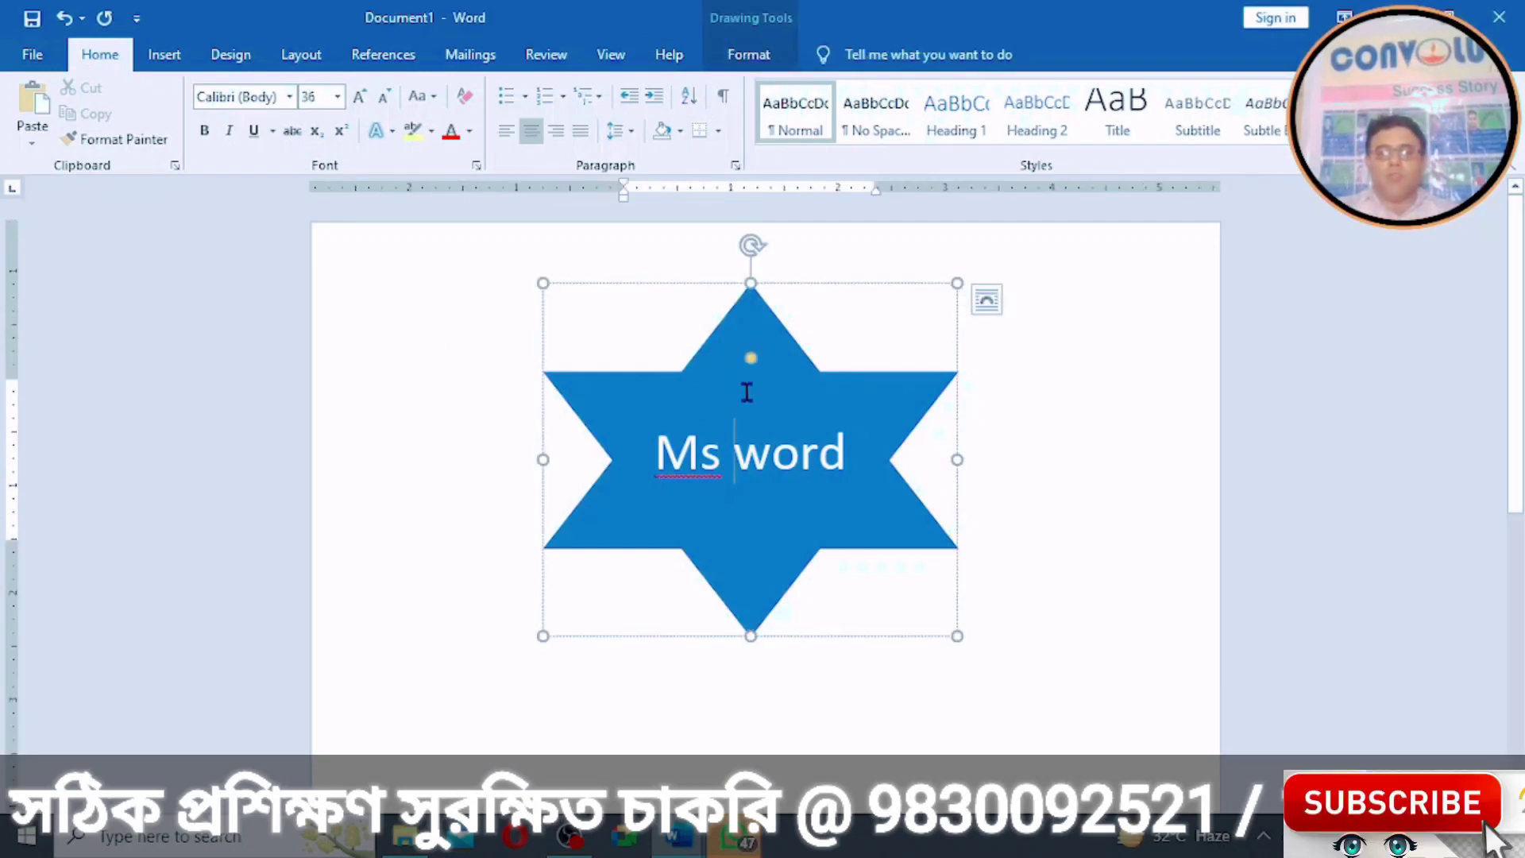
left_click(746, 57)
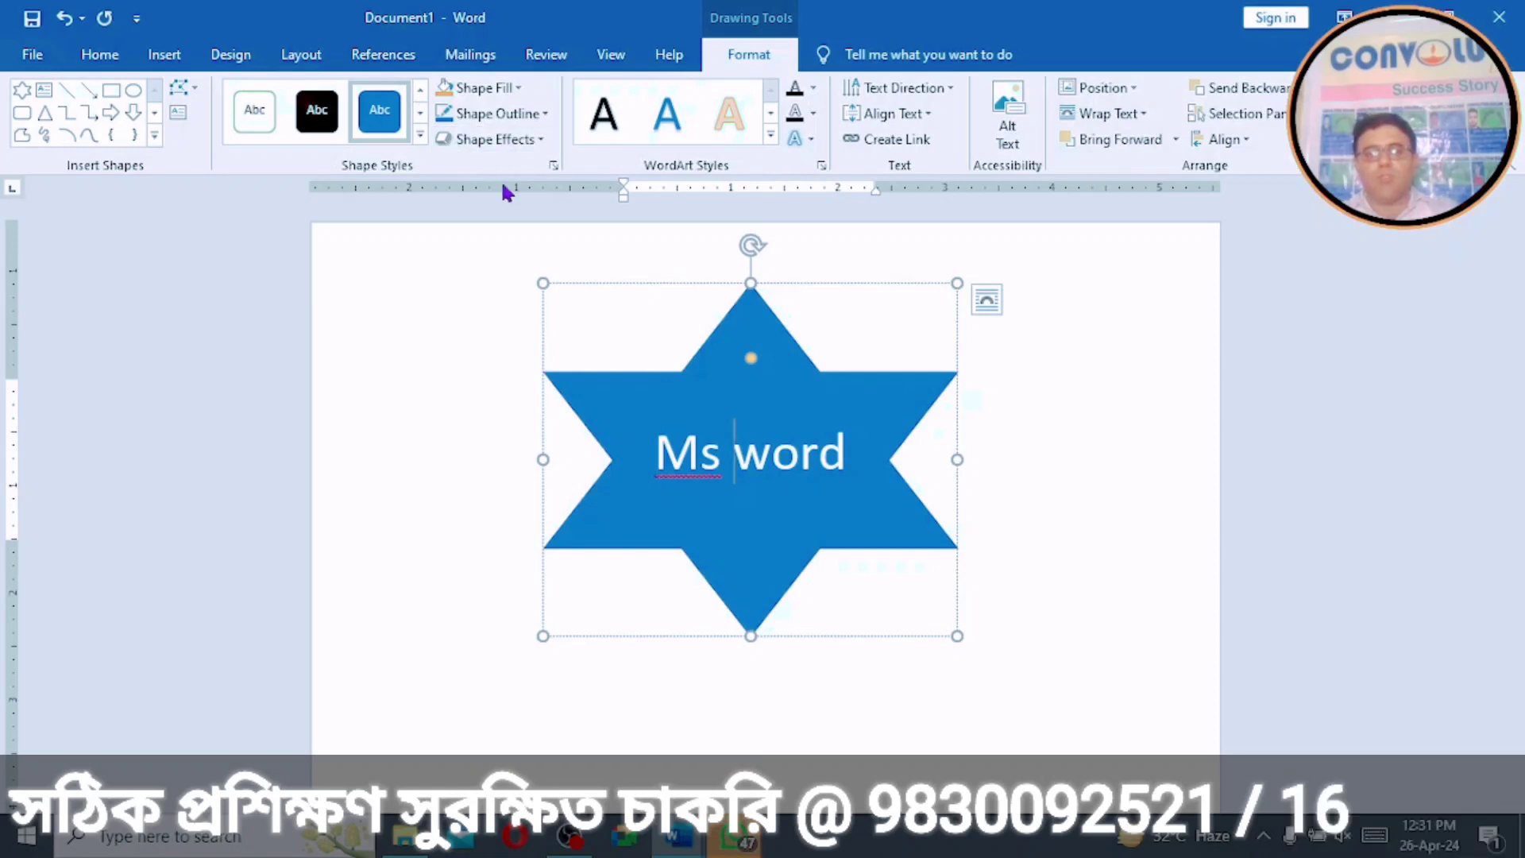
left_click(721, 432)
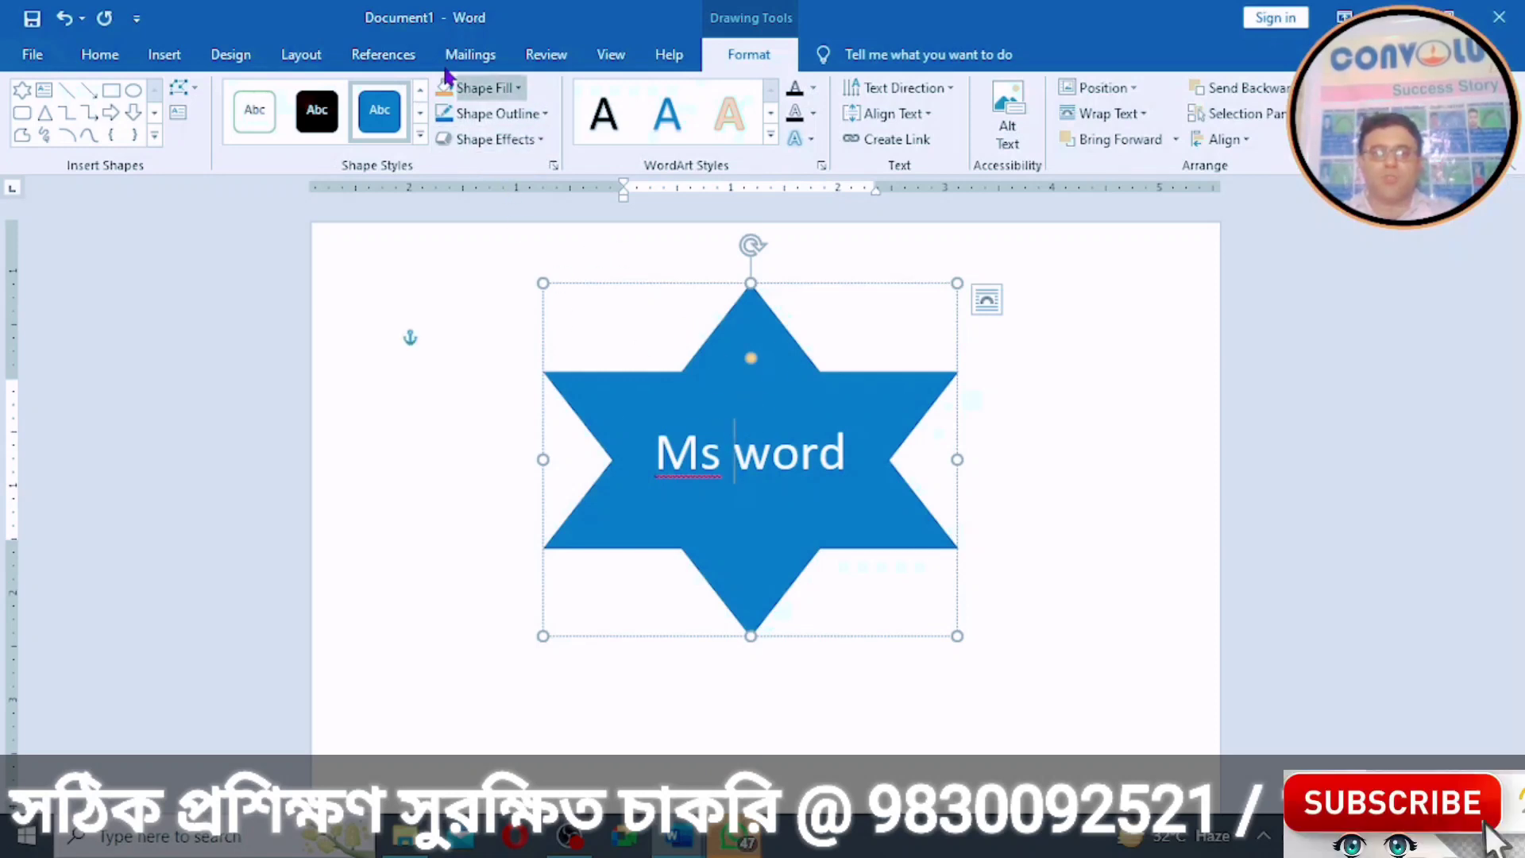
left_click(420, 140)
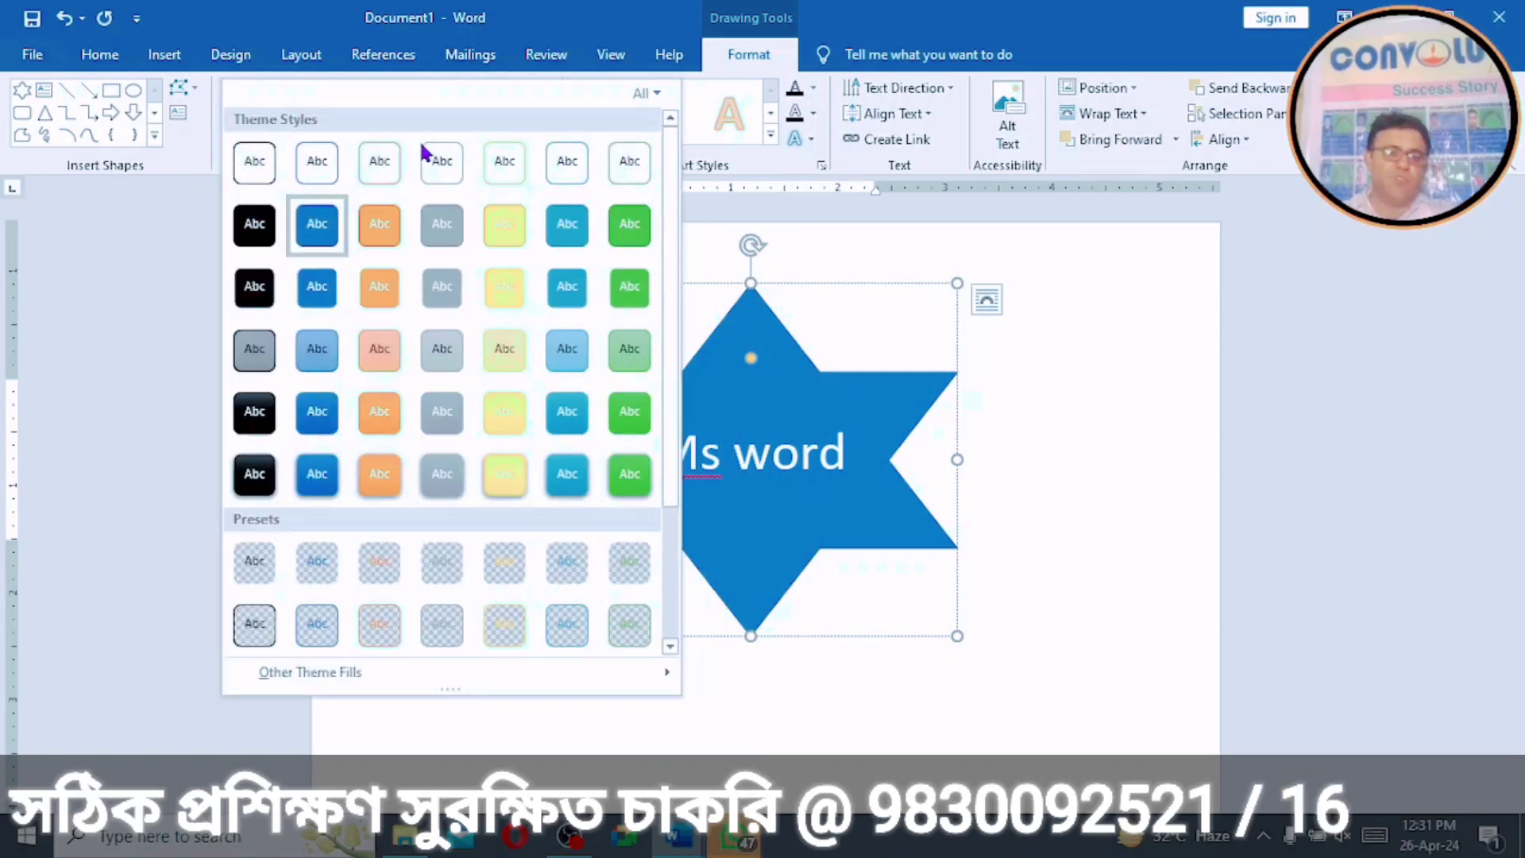
left_click(375, 347)
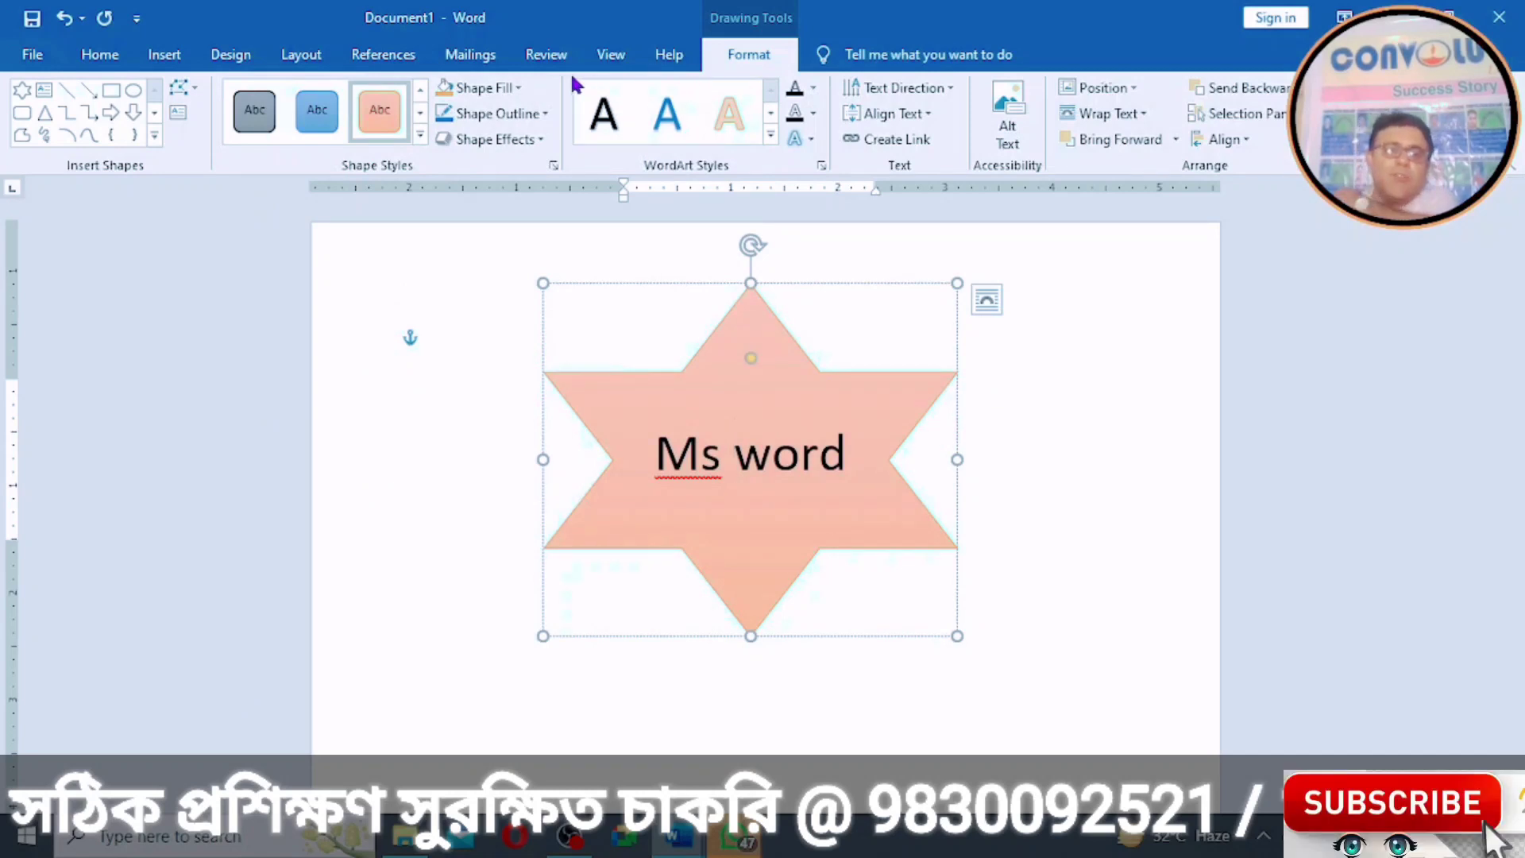
Step: Fill the star with standard light green and give it a light vertical gradient variation
left_click(517, 89)
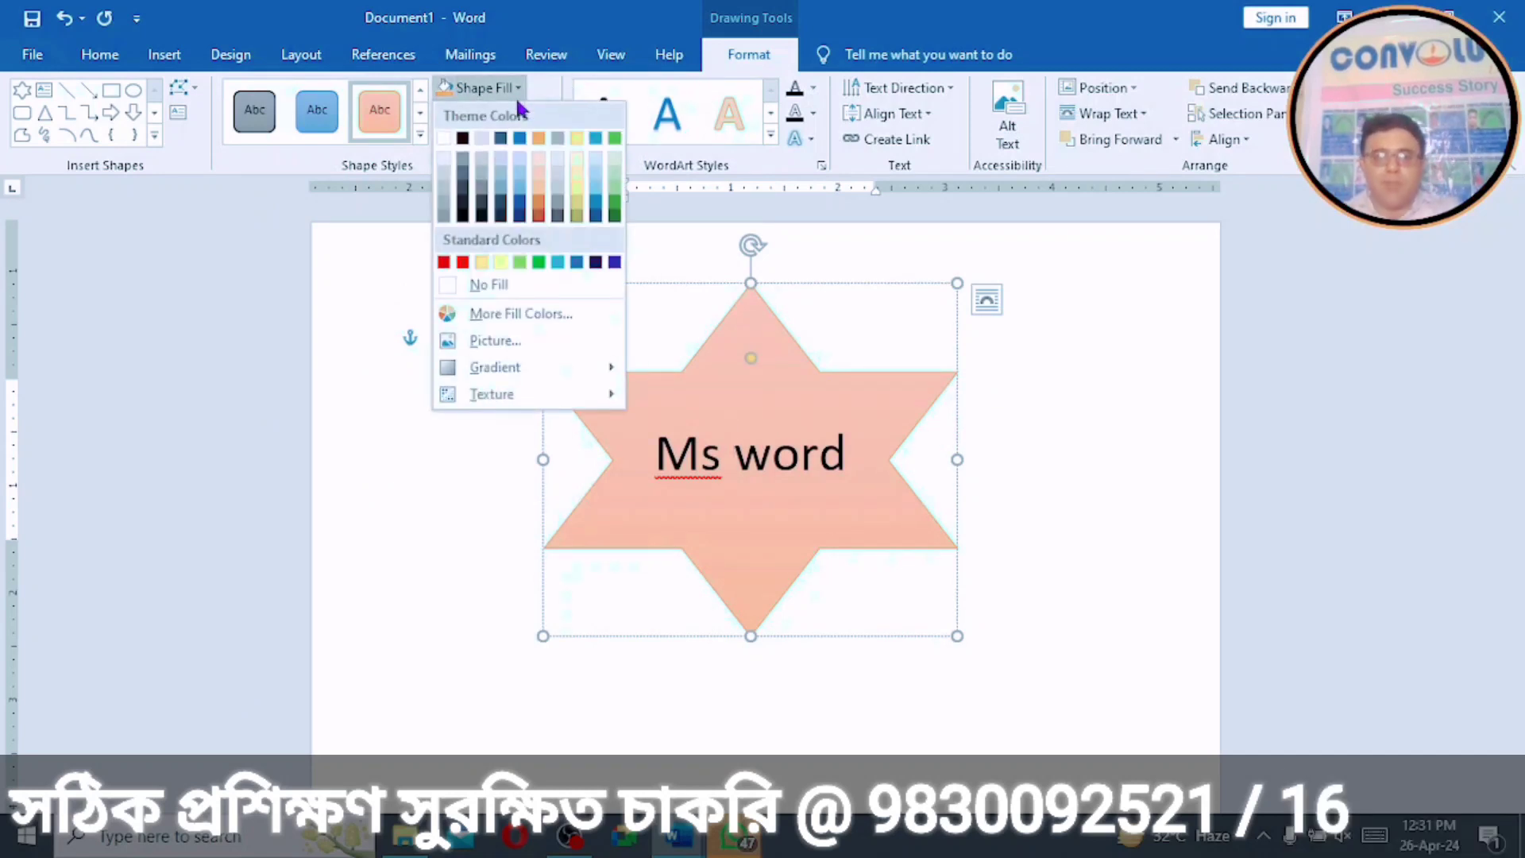
left_click(519, 262)
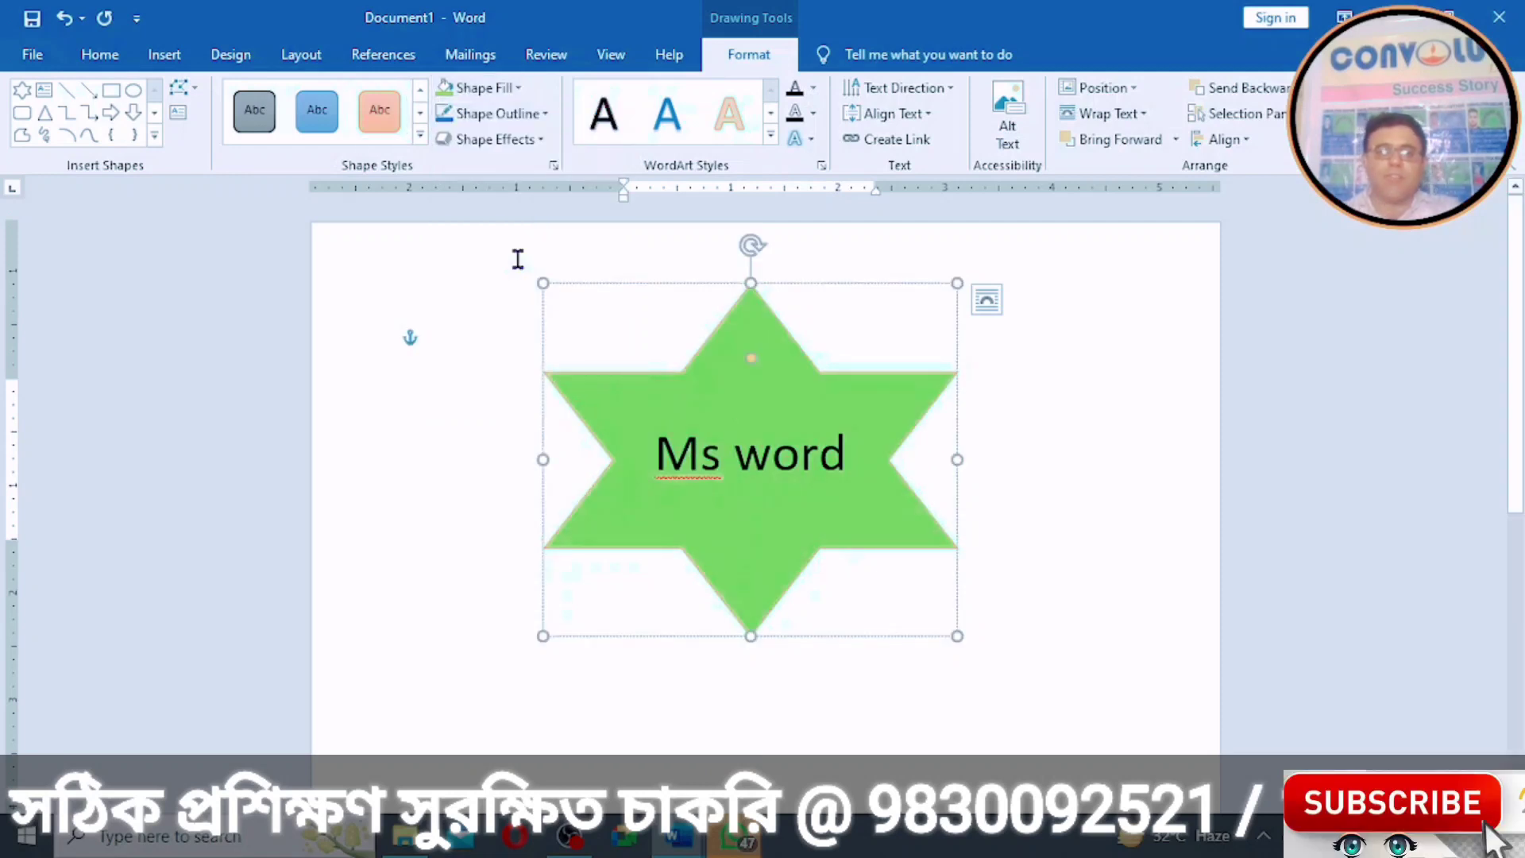
left_click(518, 88)
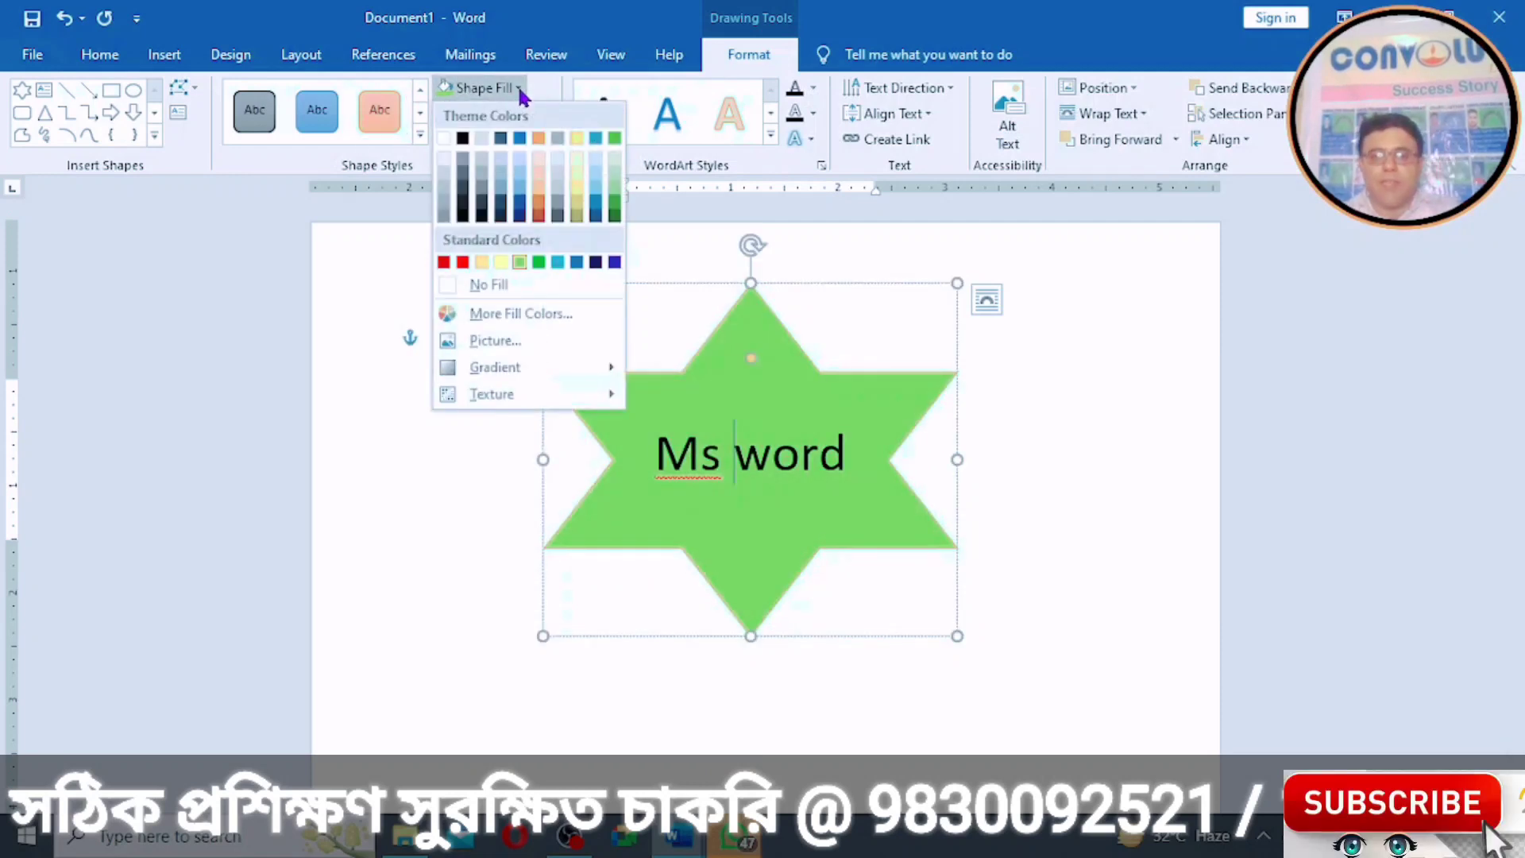
mouse_move(535, 371)
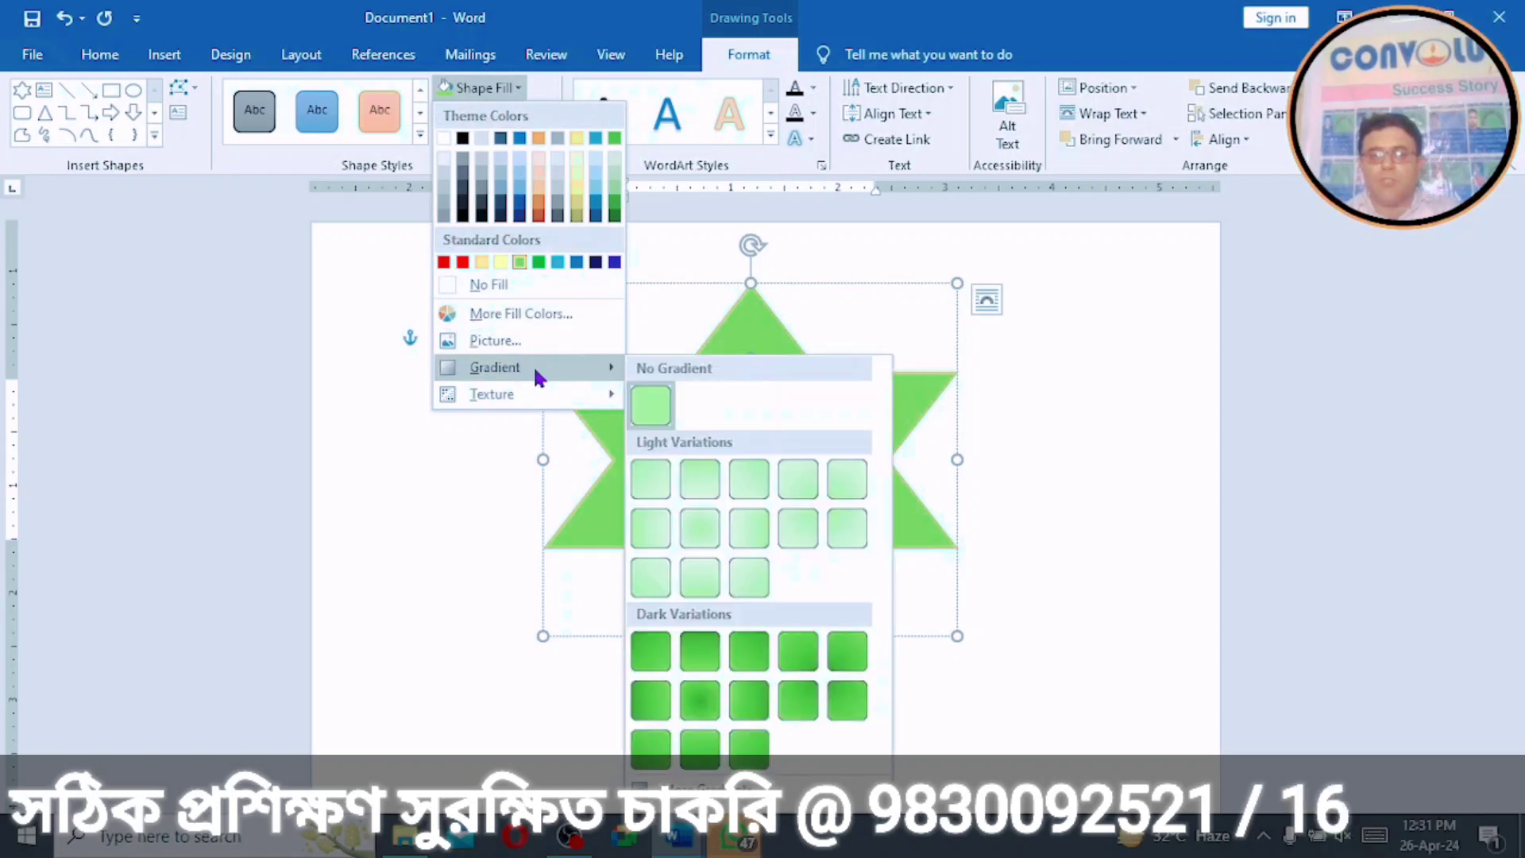
left_click(709, 579)
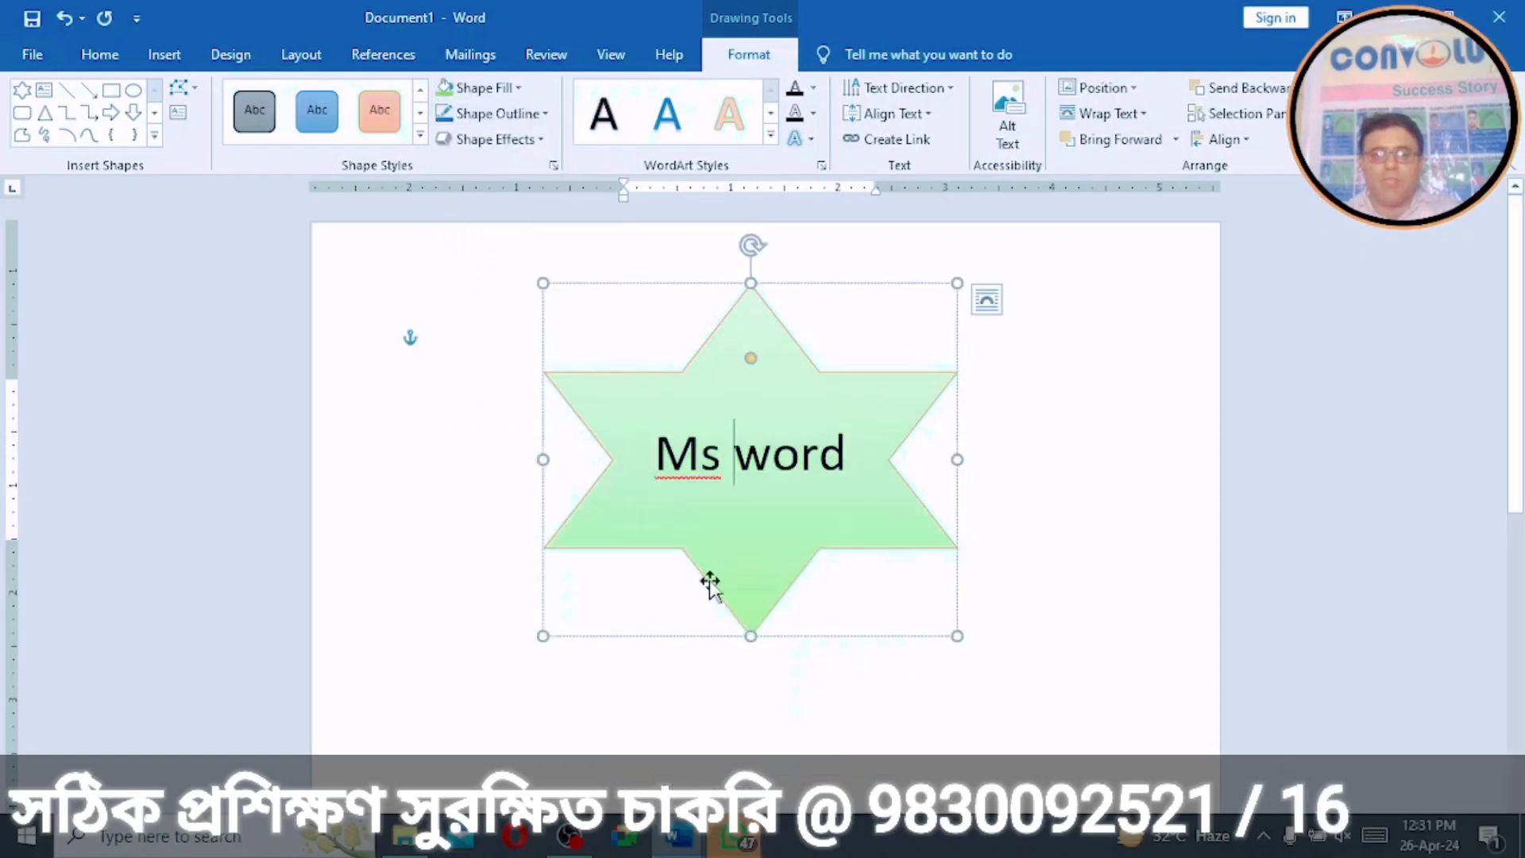
Step: Fill the six-pointed star with the light blue water droplets texture
left_click(518, 88)
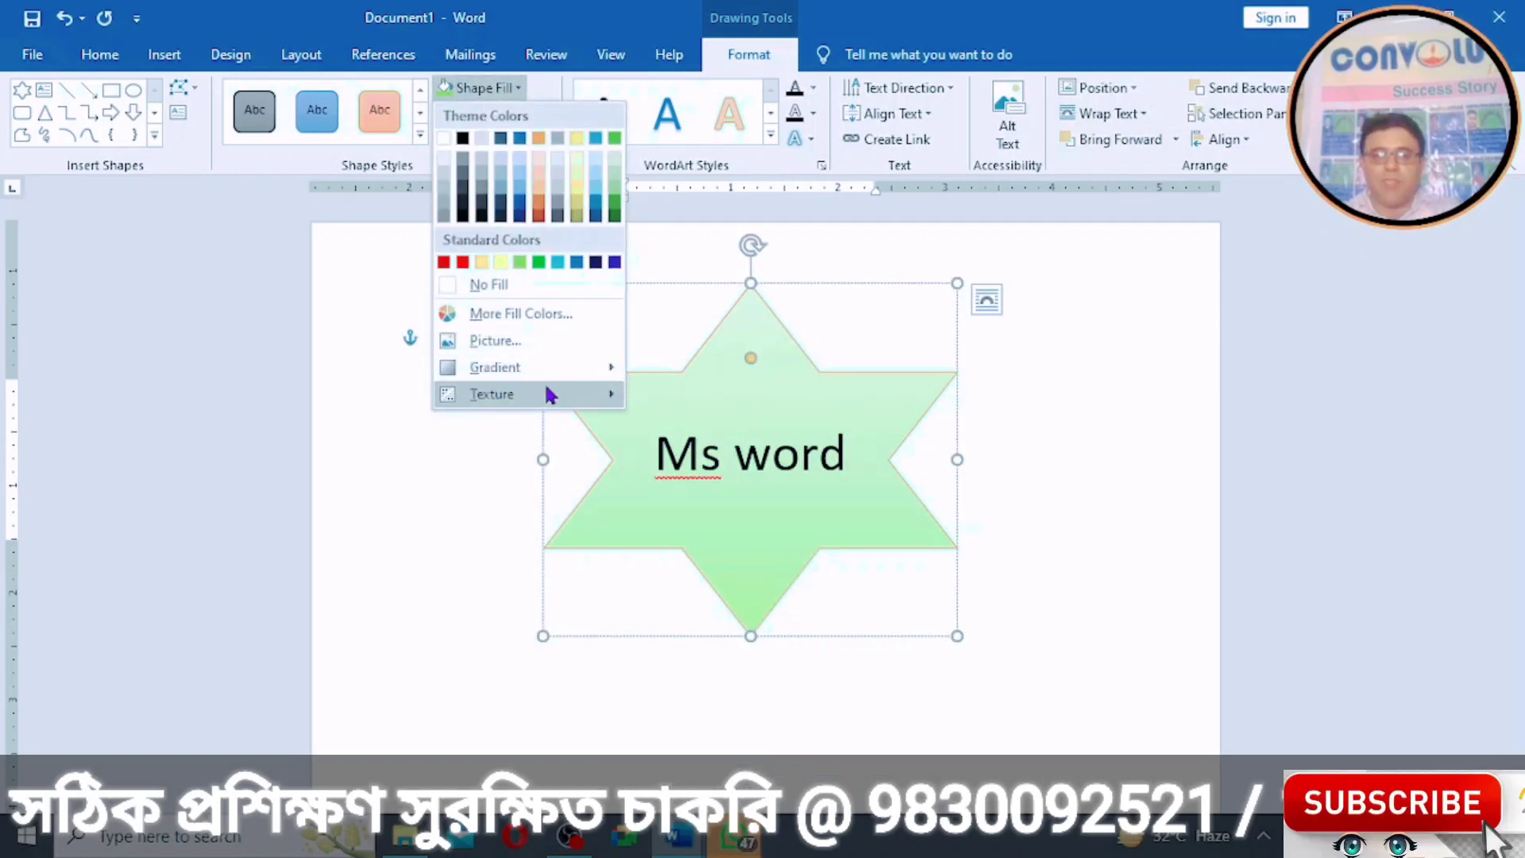
mouse_move(545, 394)
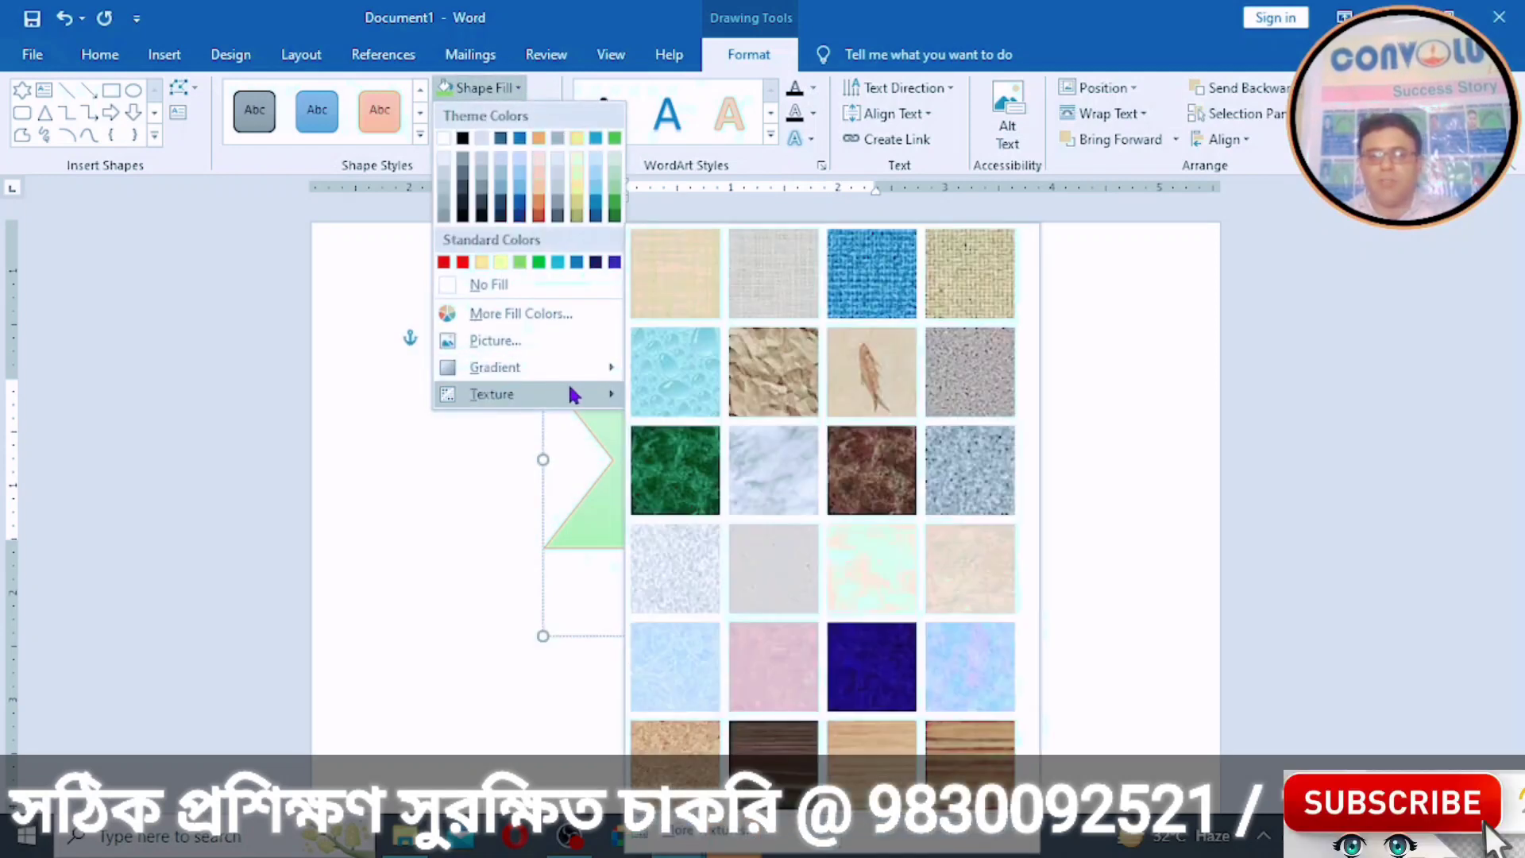
left_click(677, 362)
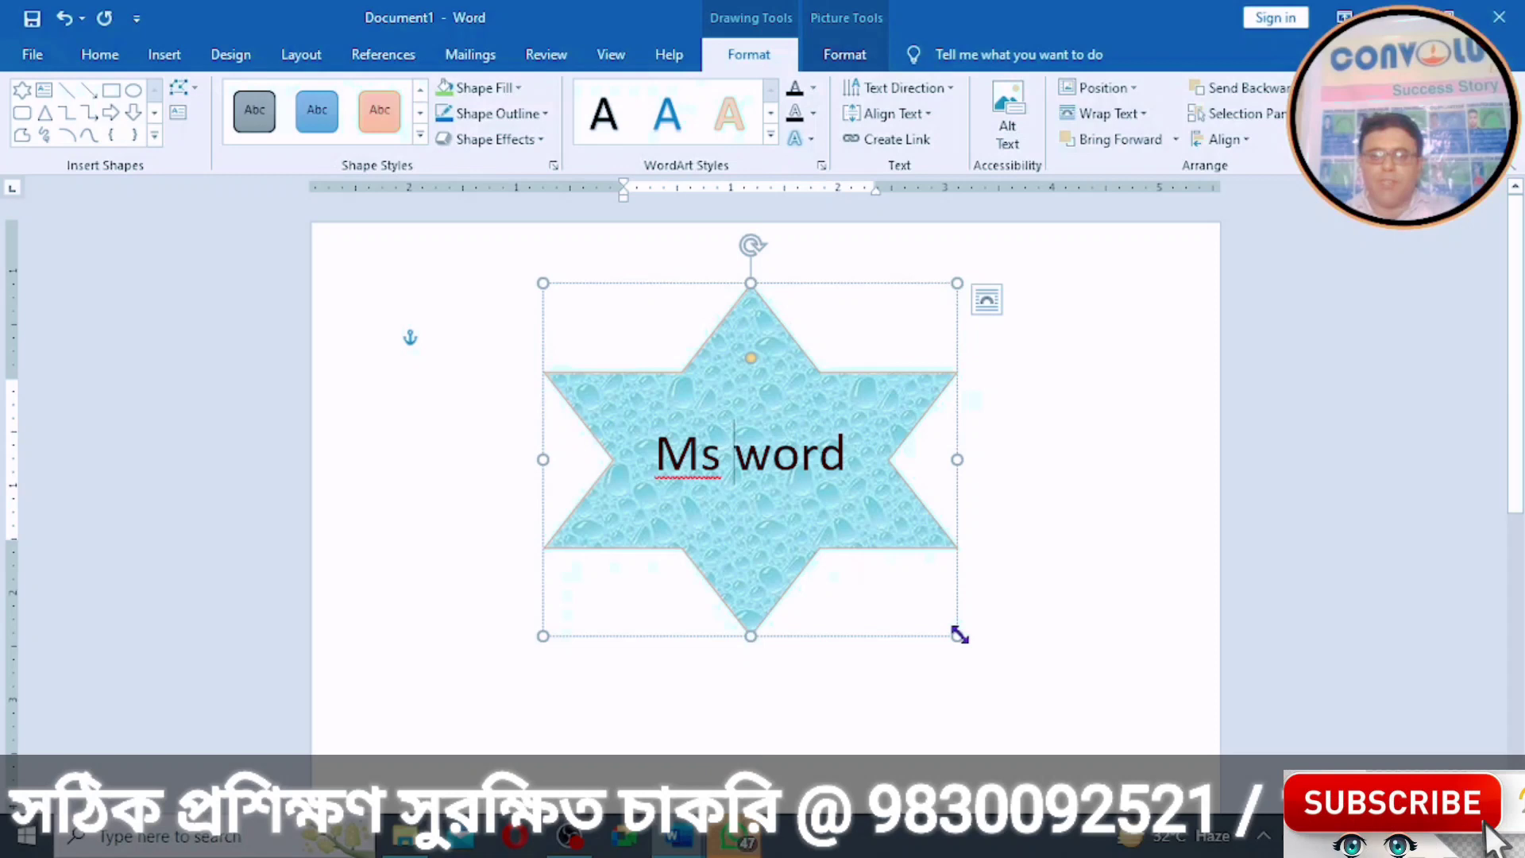
Step: Resize the star to about 2.9 inches wide and 1.7 inches high, shifting it toward the page's right side
left_click_drag(959, 635, 904, 563)
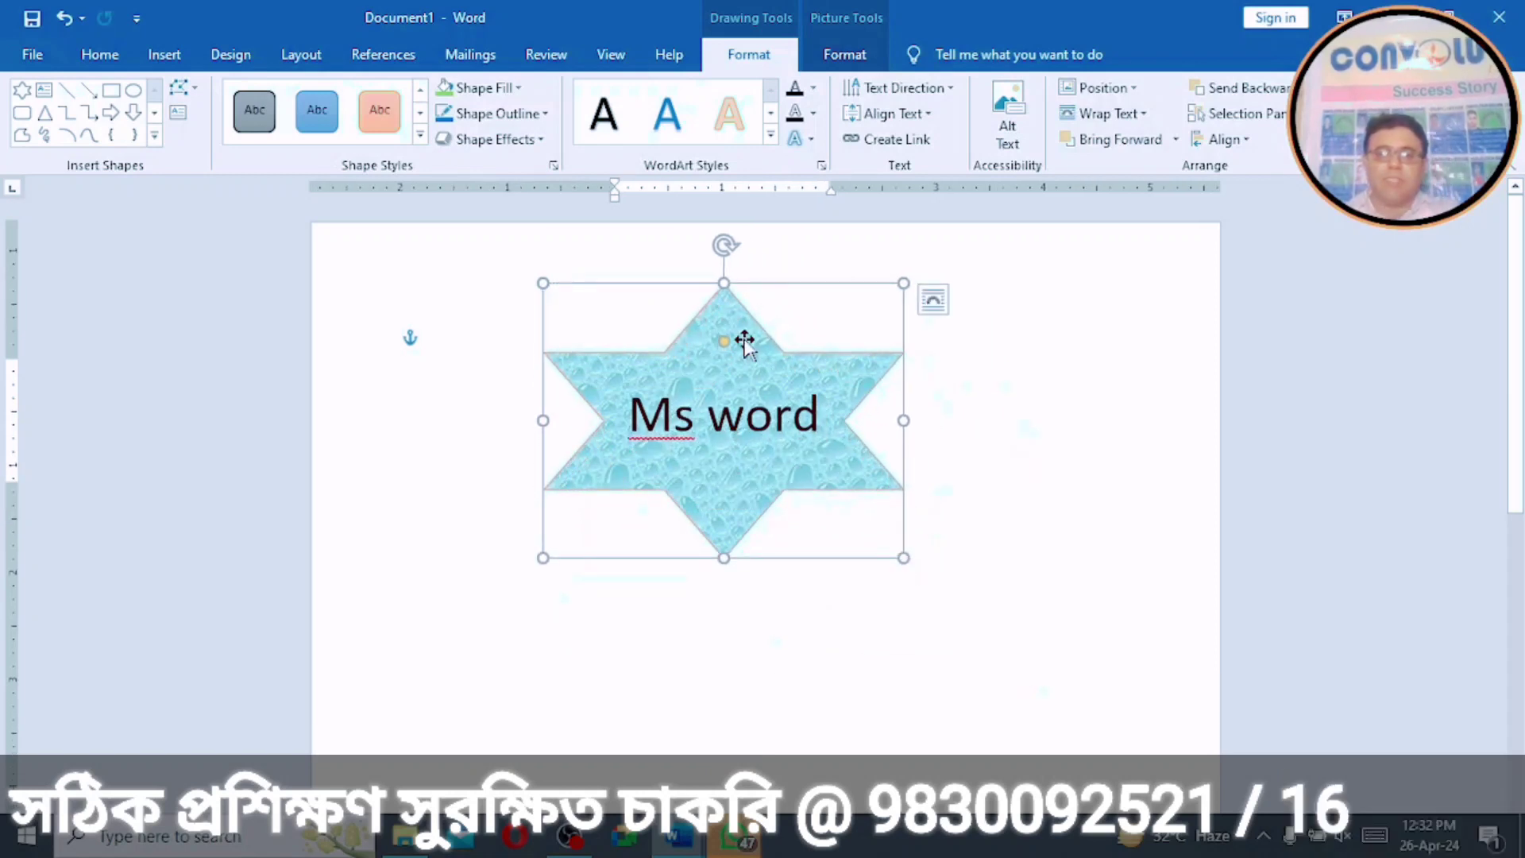
left_click_drag(715, 358, 885, 372)
left_click_drag(717, 604, 888, 427)
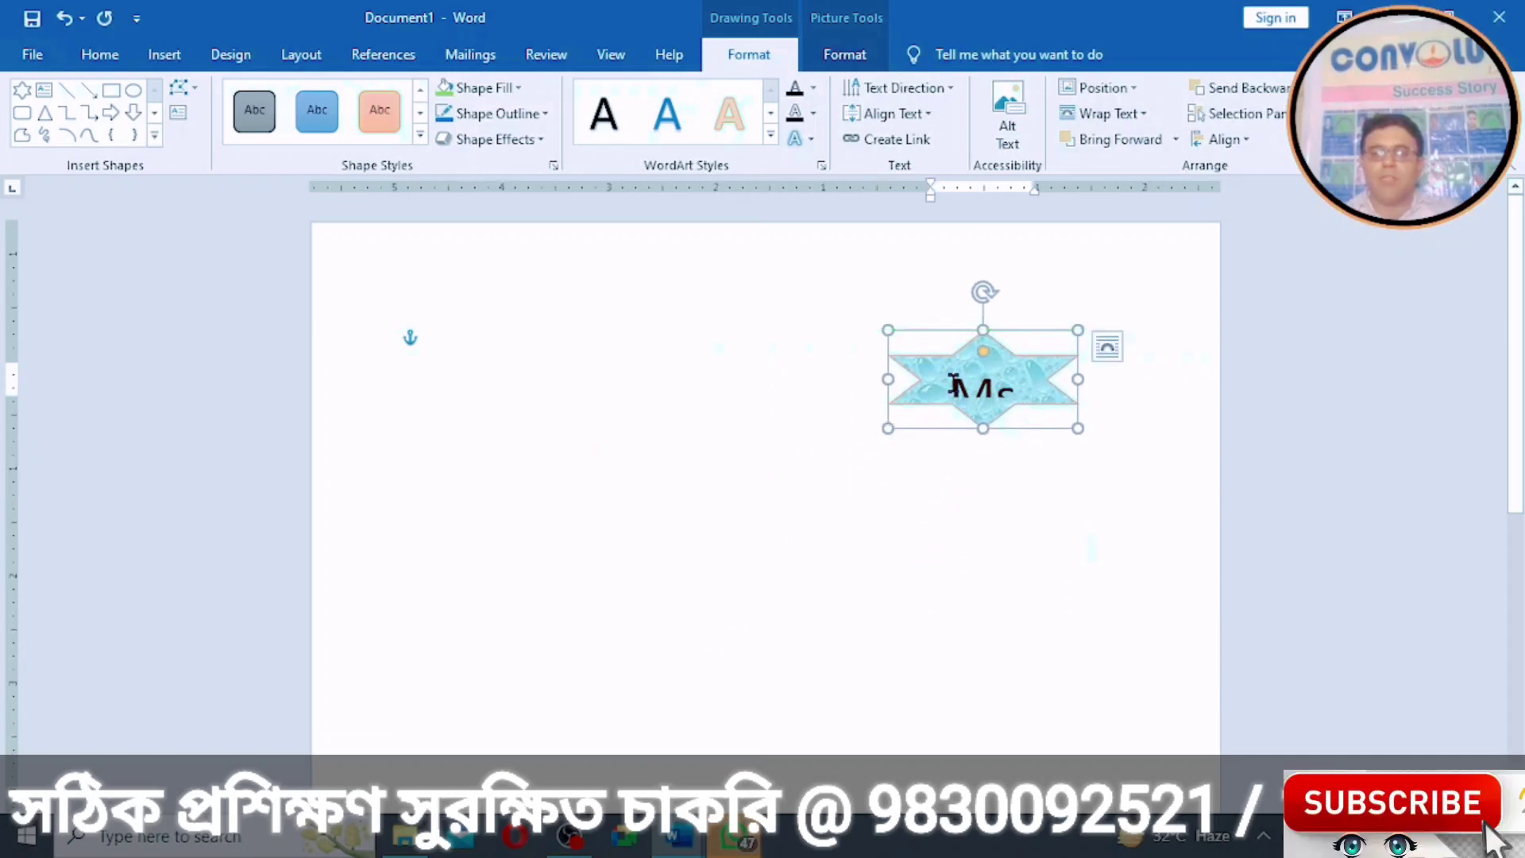
left_click_drag(884, 429, 767, 514)
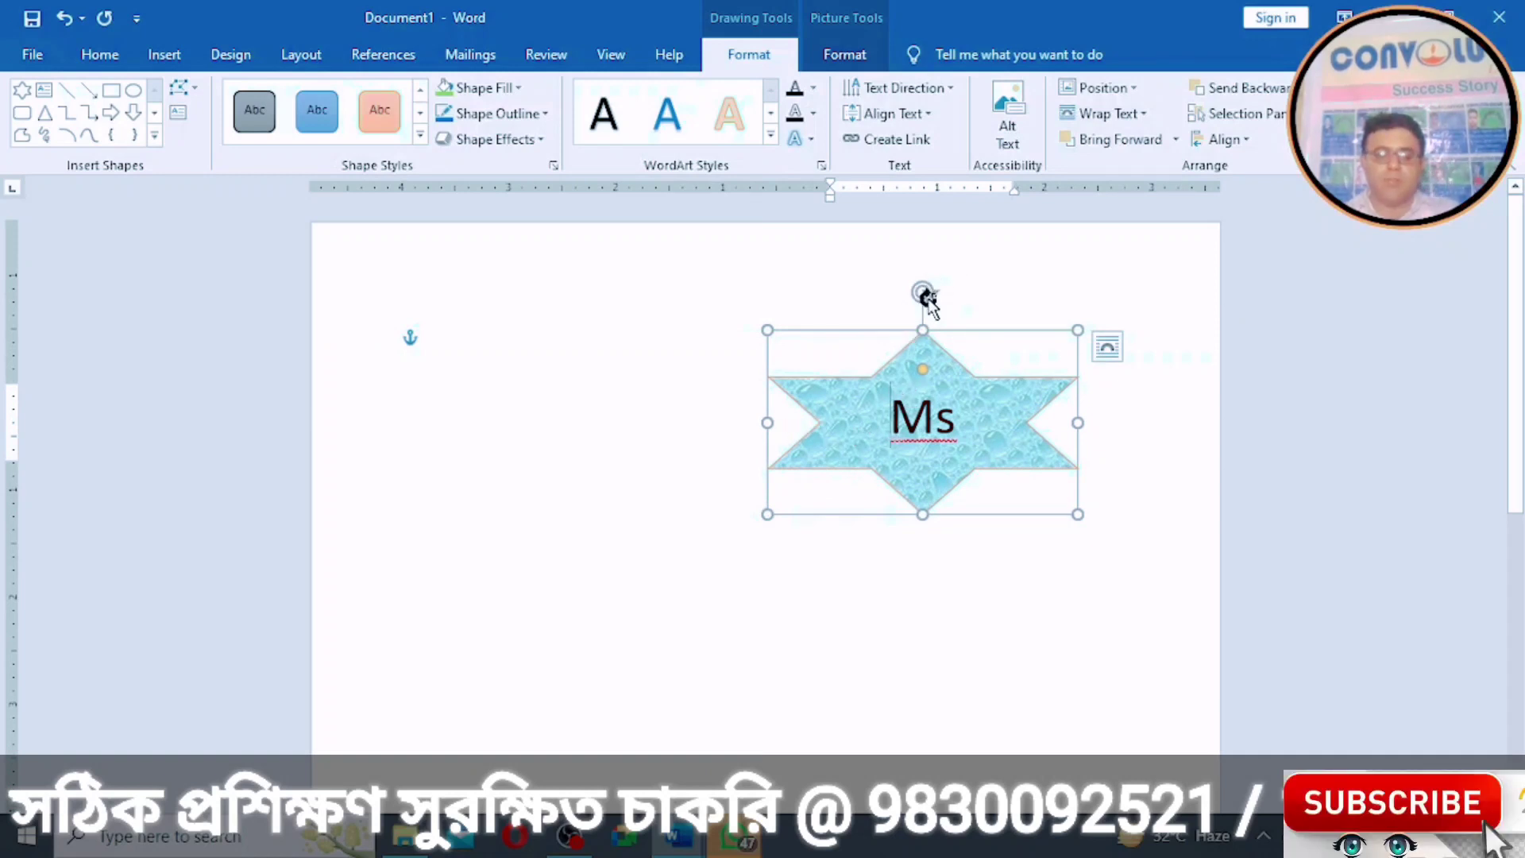
Step: Position the star near the page's horizontal centre and tilt it slightly counterclockwise
left_click_drag(924, 295, 780, 377)
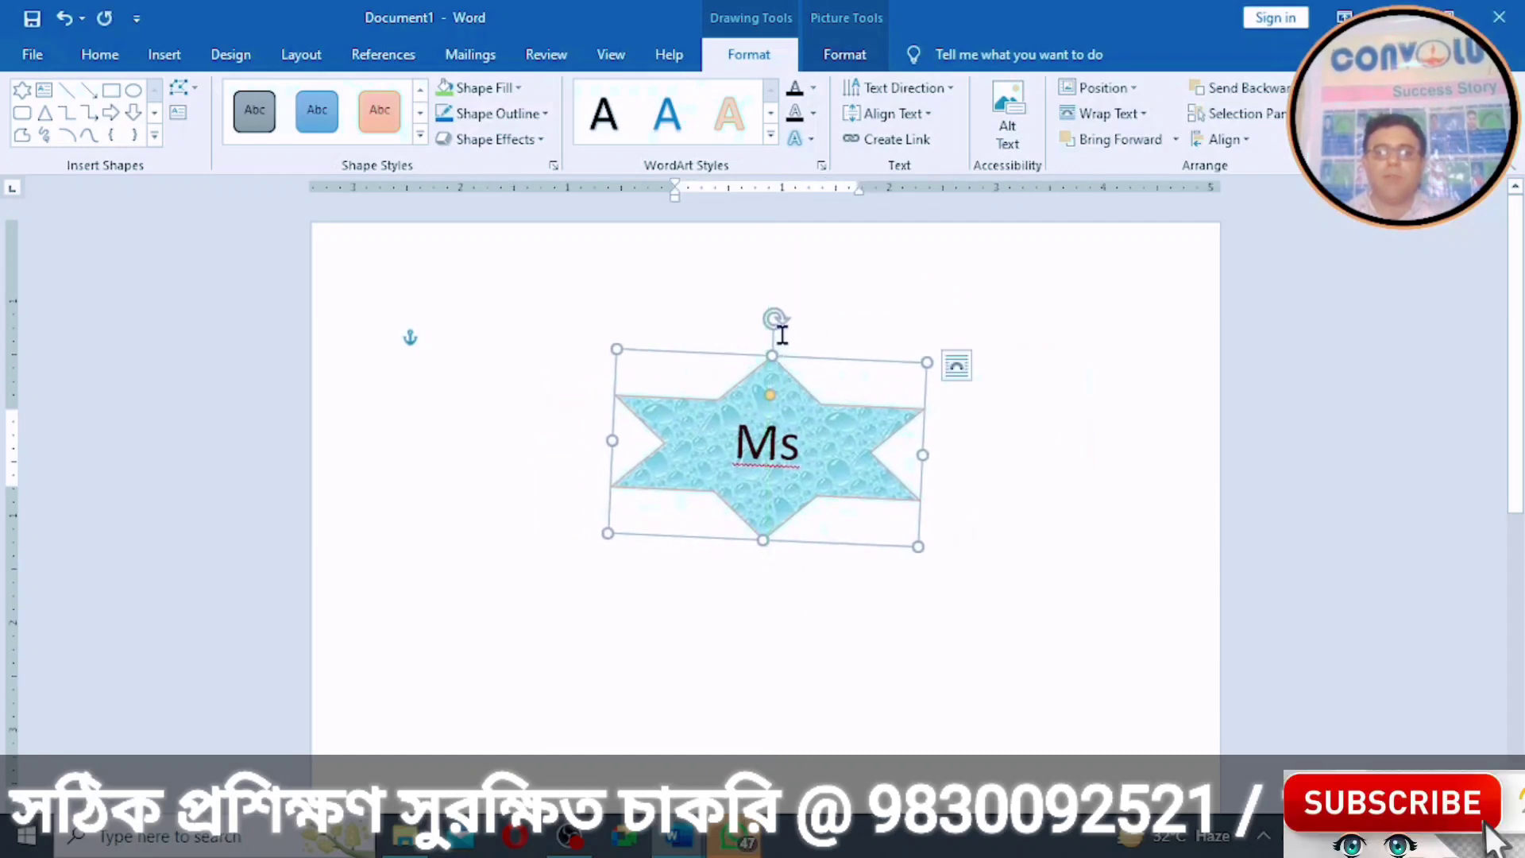
left_click_drag(778, 320, 762, 320)
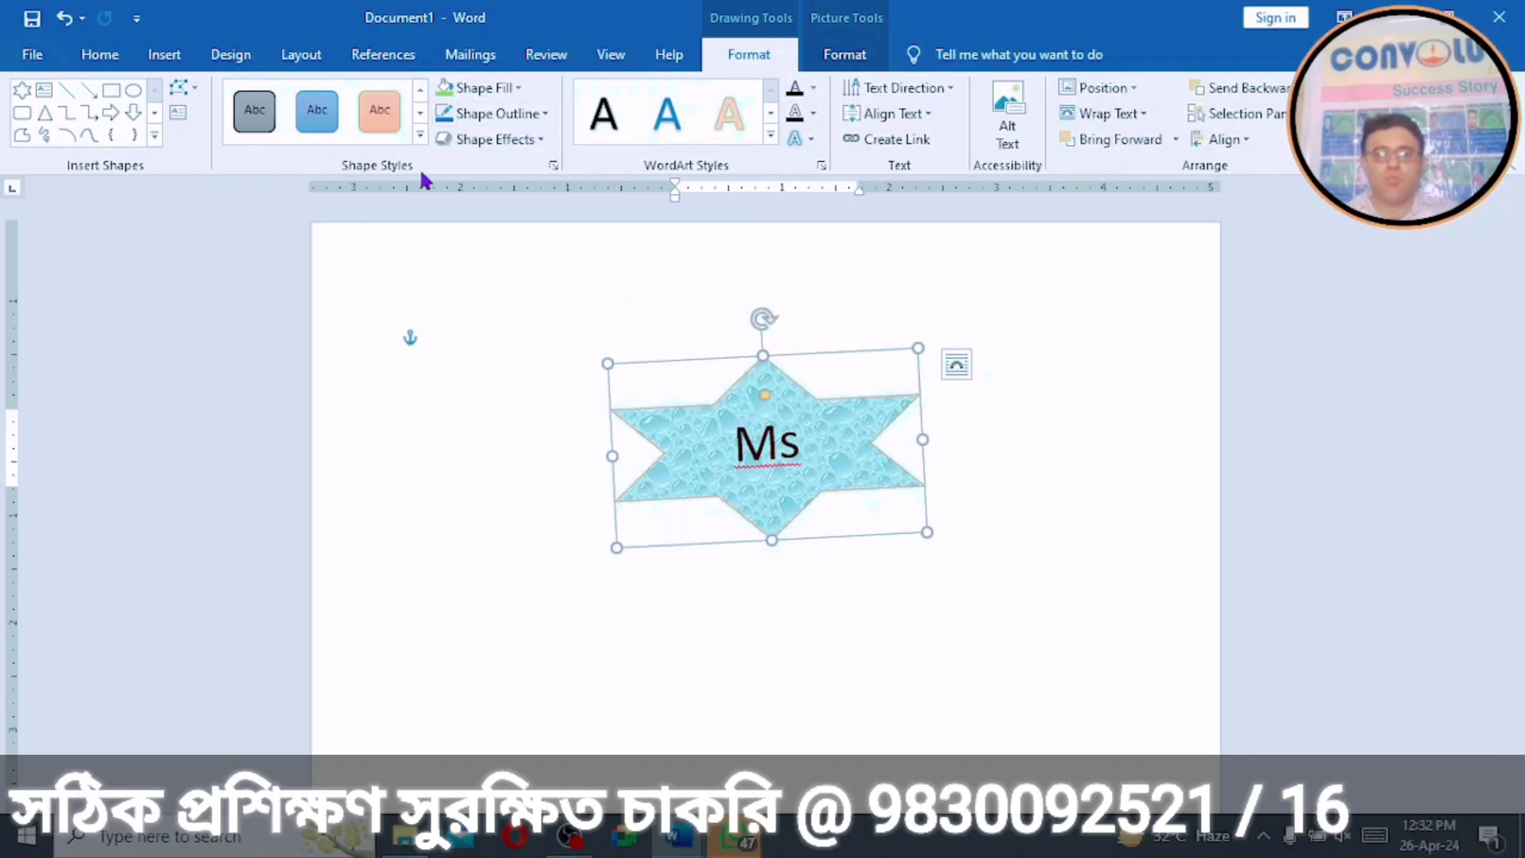
Step: Draw a rectangle about 3.8 inches wide and 1.5 inches high below the star
left_click(165, 59)
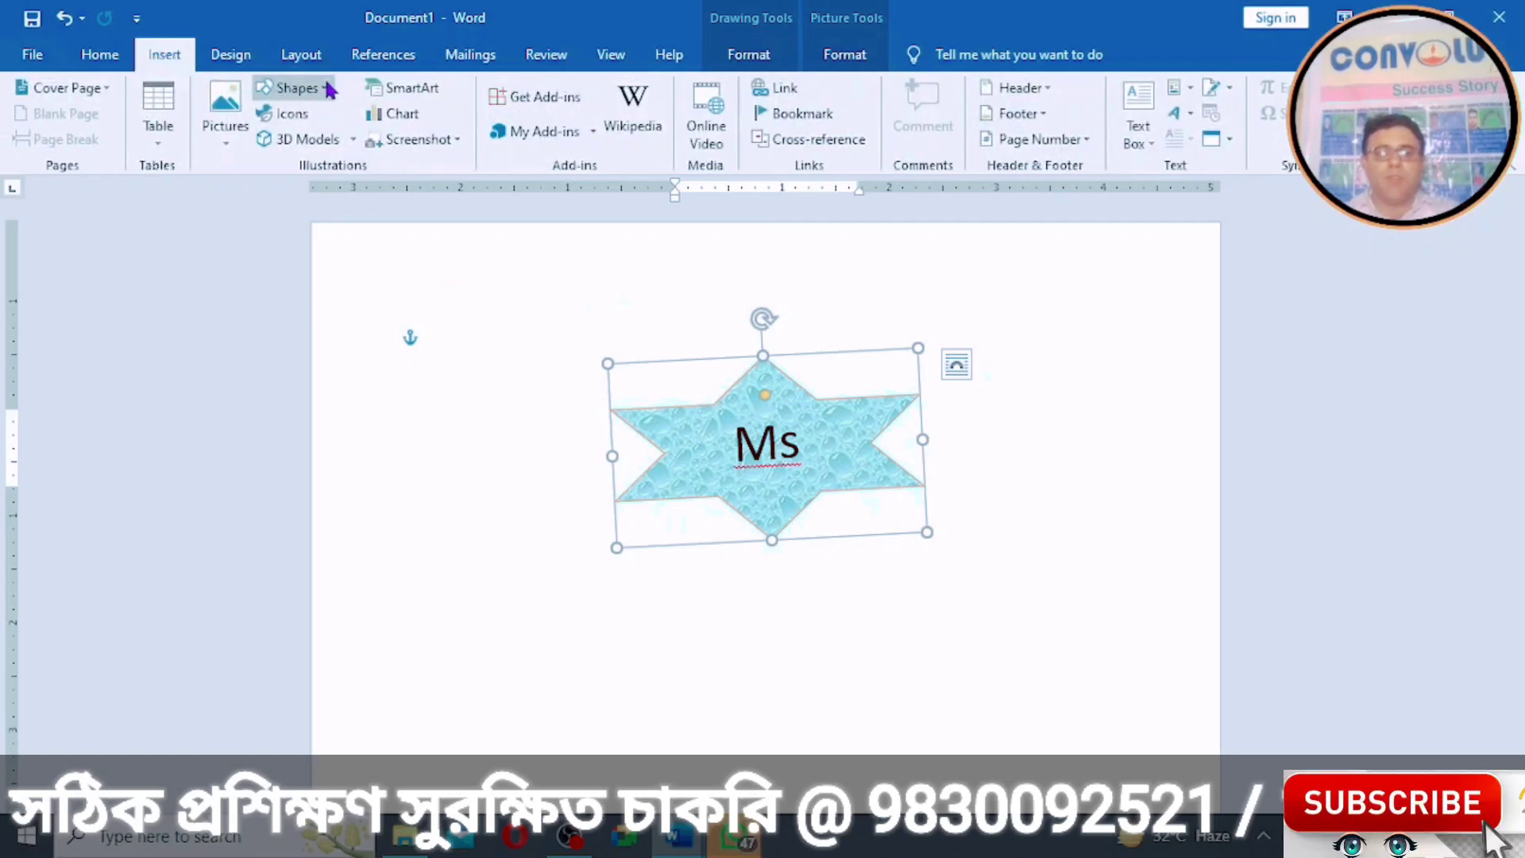
left_click(294, 87)
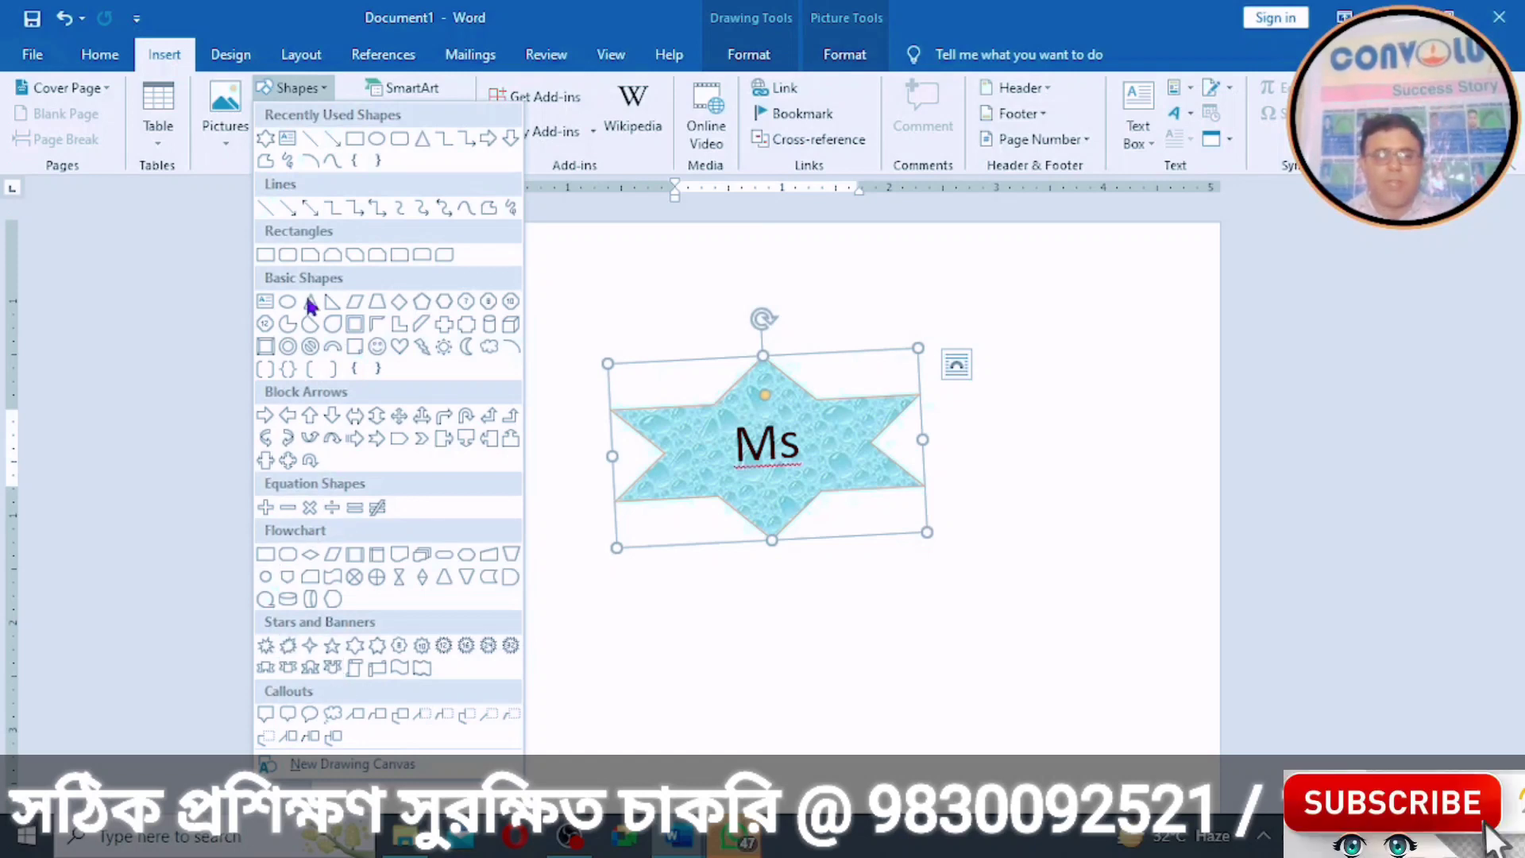
left_click(352, 141)
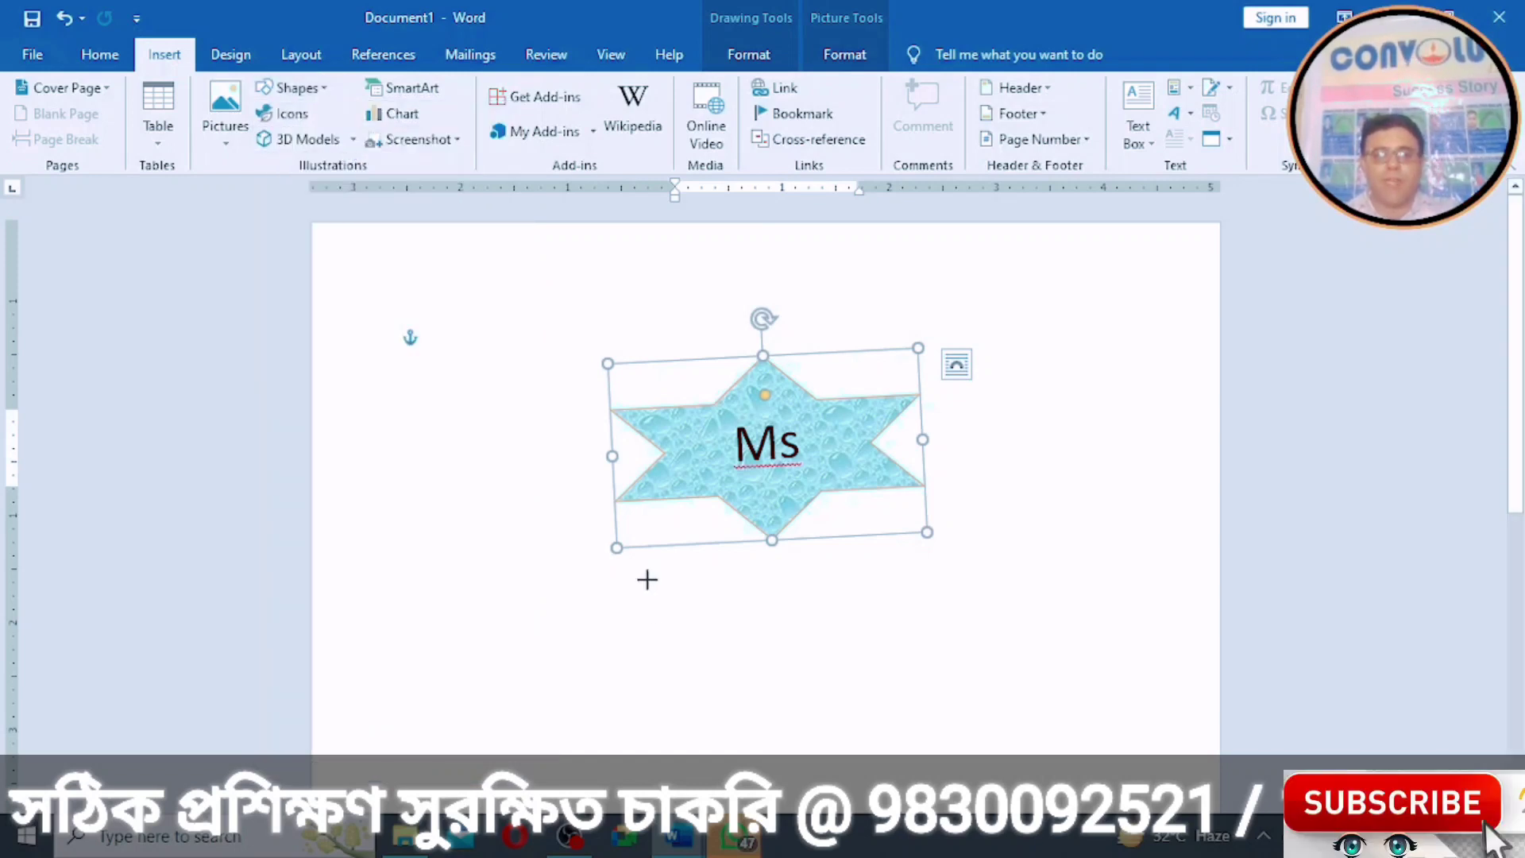
mouse_move(558, 580)
left_mouse_down()
mouse_move(794, 708)
mouse_move(968, 745)
left_mouse_up()
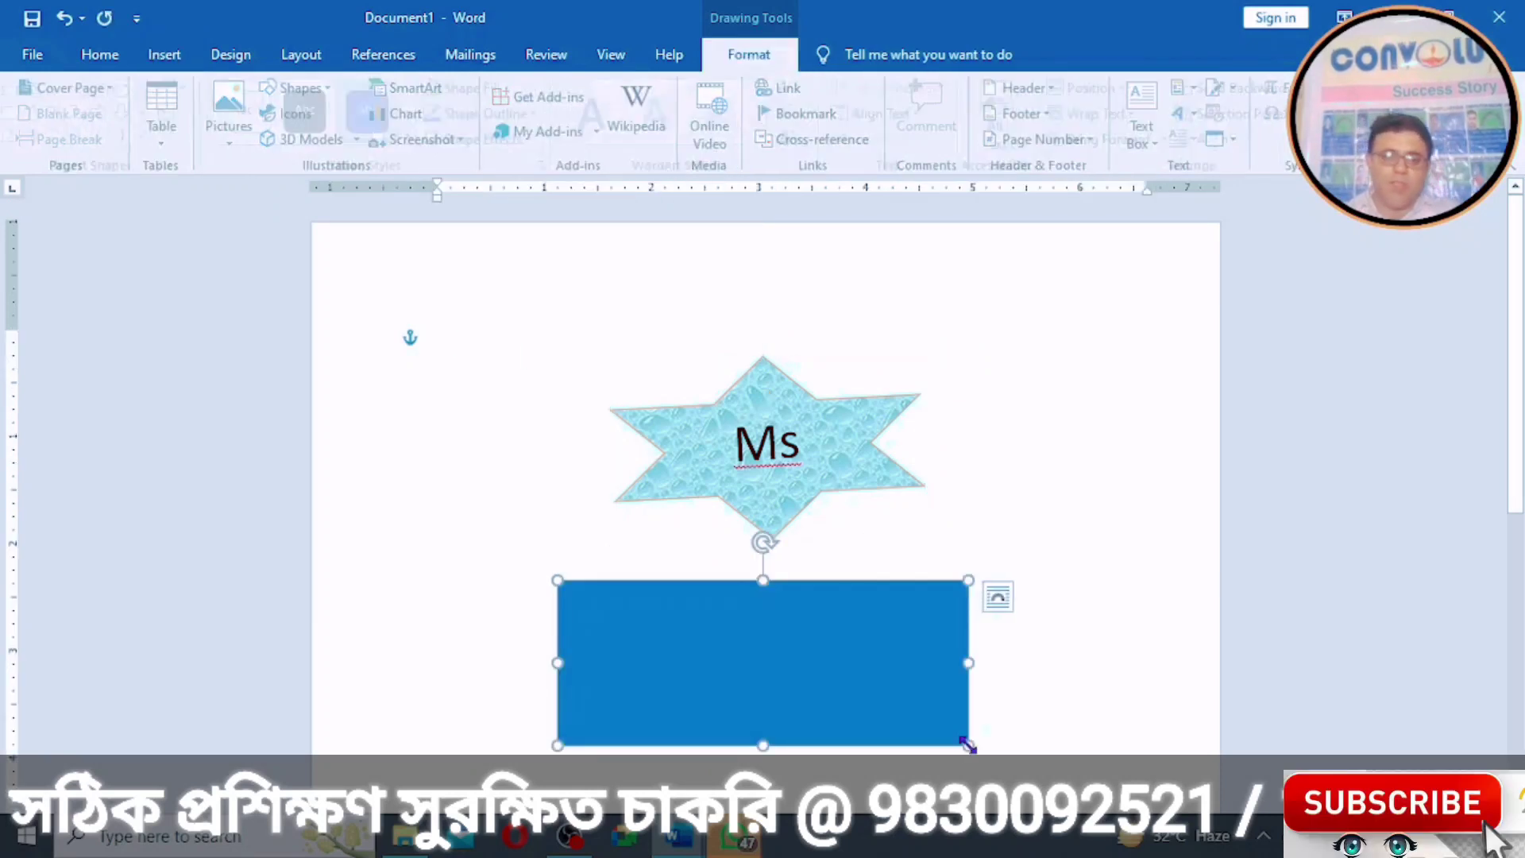
Step: Add the text "This is a shape" inside the rectangle
right_click(759, 631)
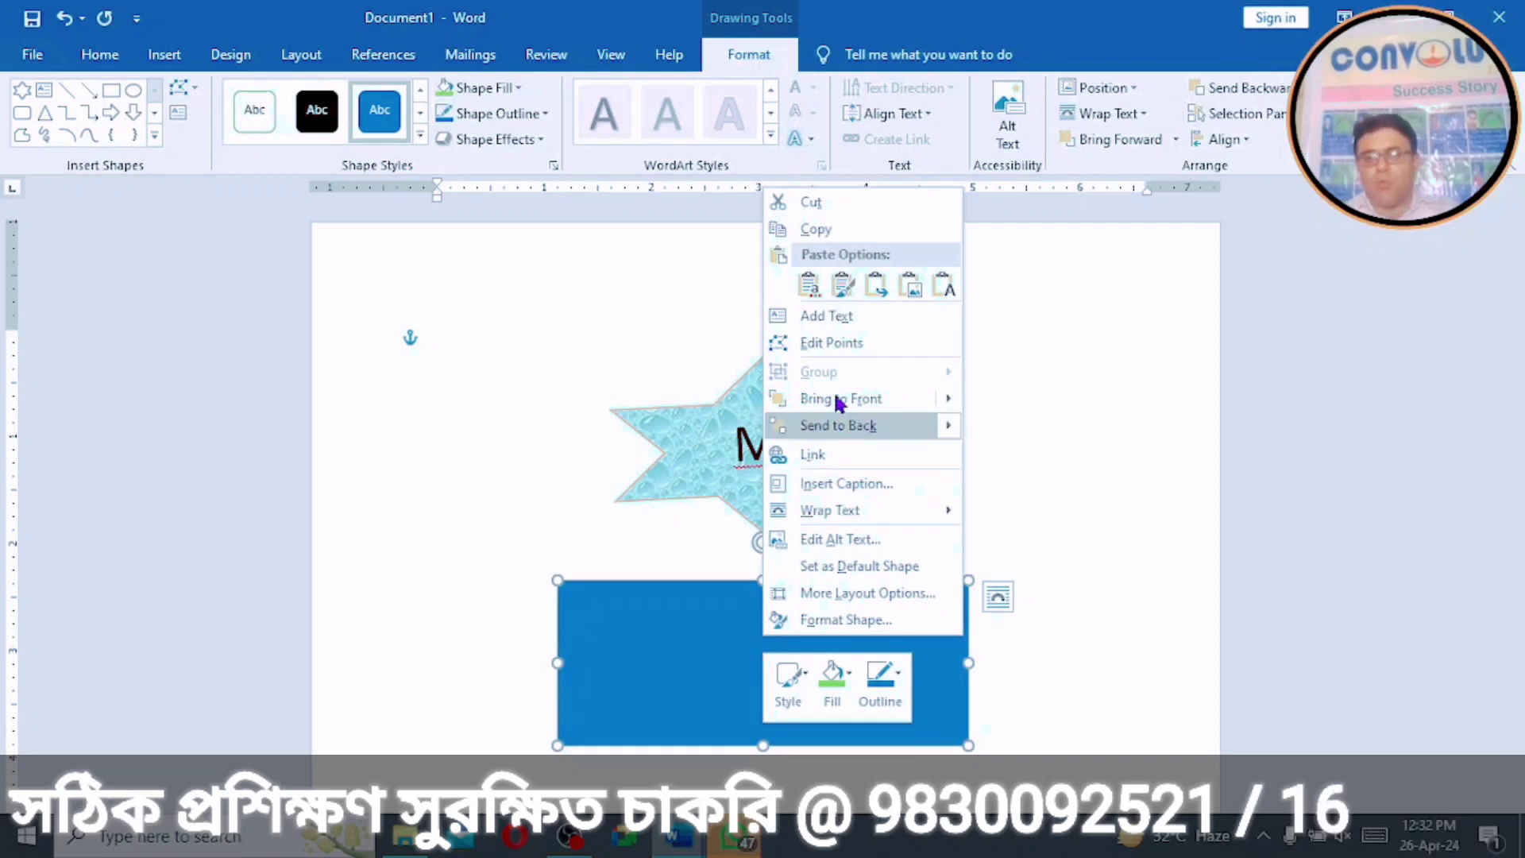
left_click(821, 314)
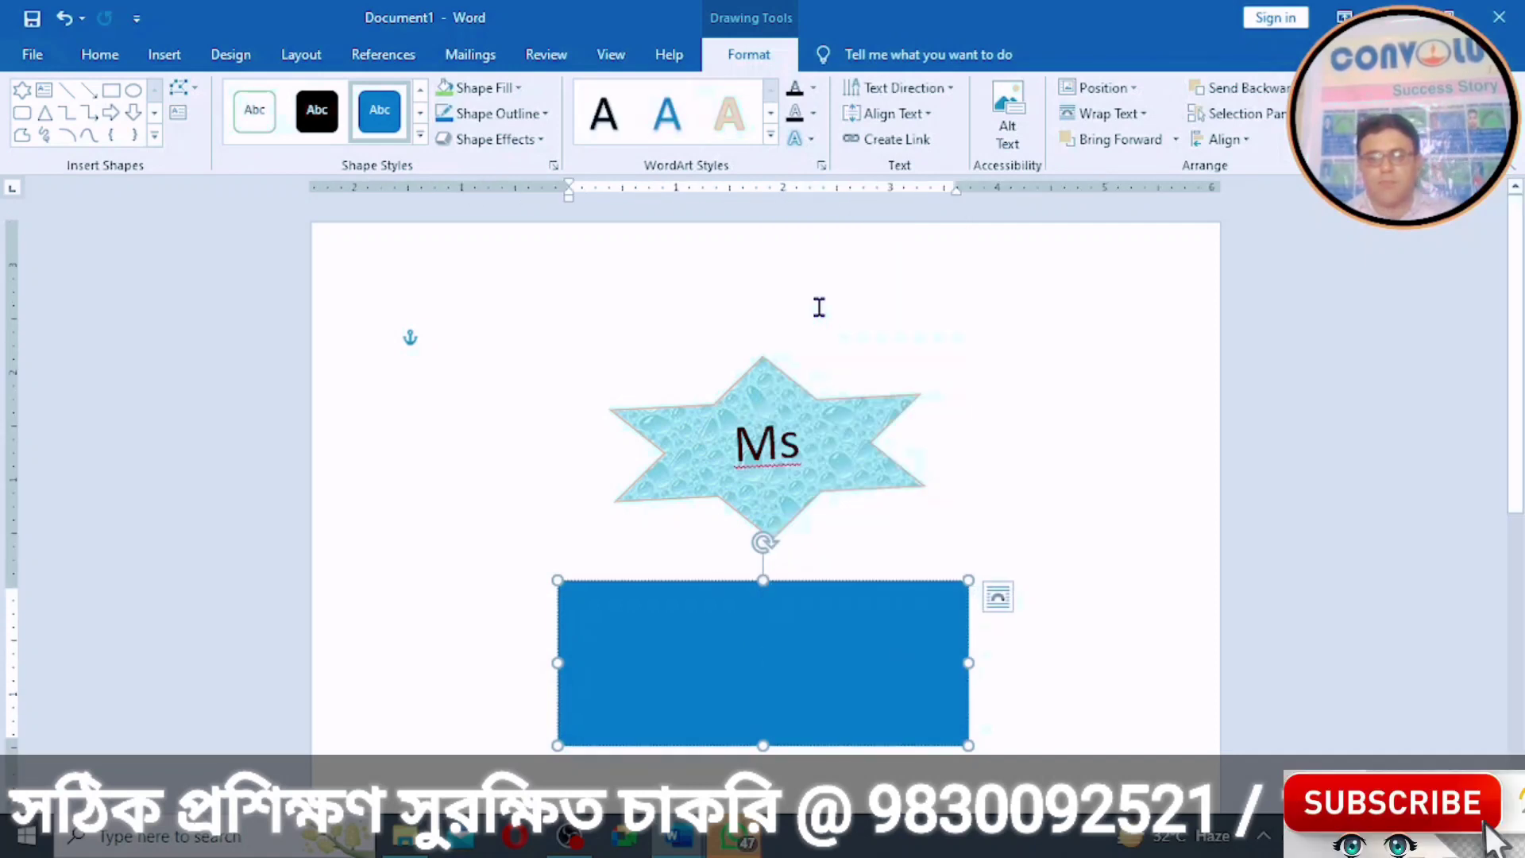
type("this")
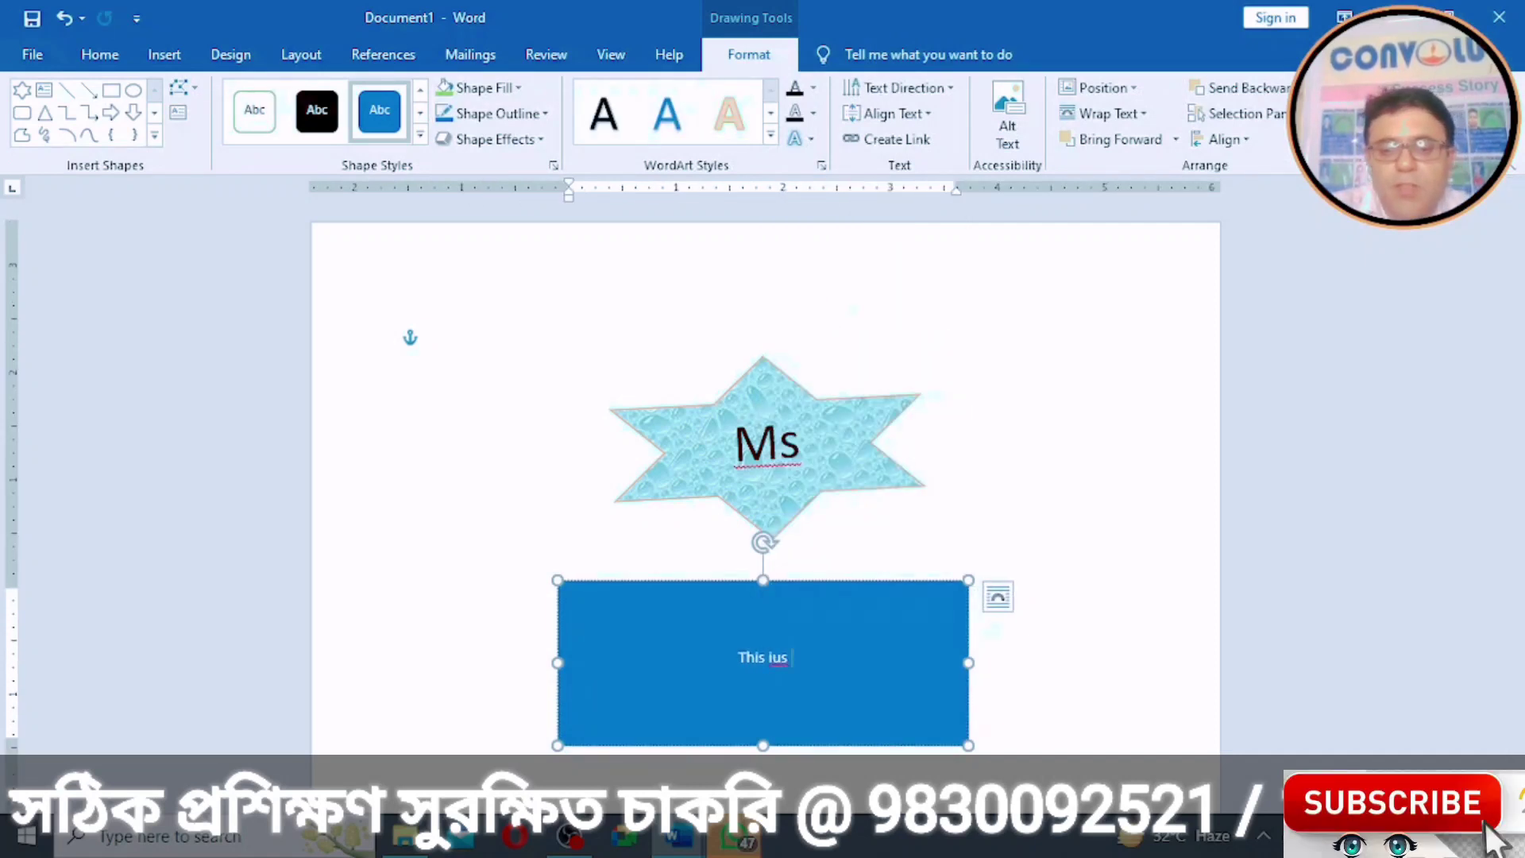
type(" iu")
key("BackSpace")
type("s a shape")
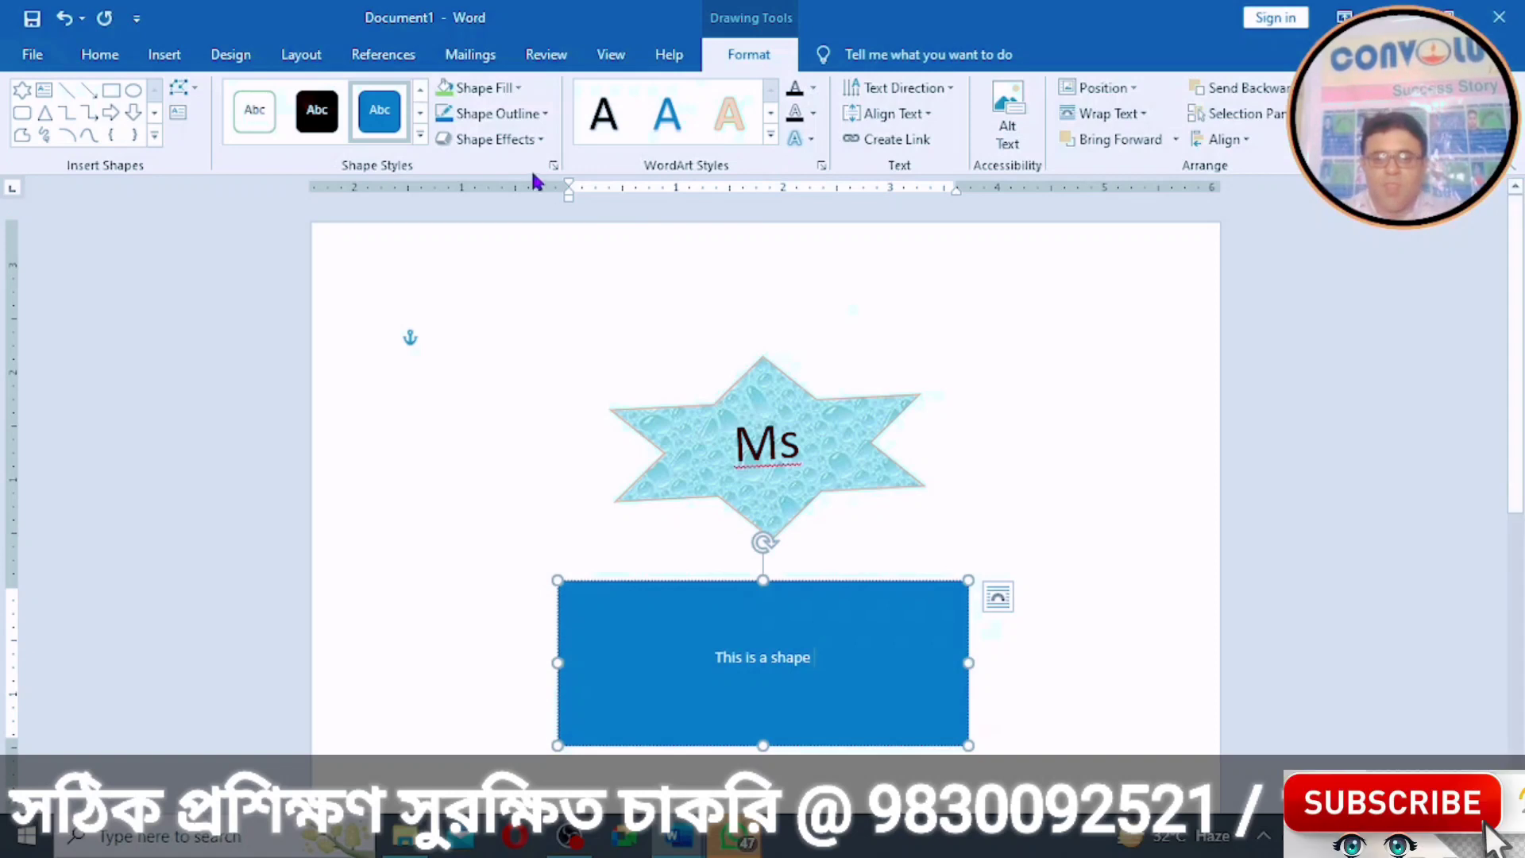
Step: Fill the rectangle with the standard light blue color
left_click(525, 89)
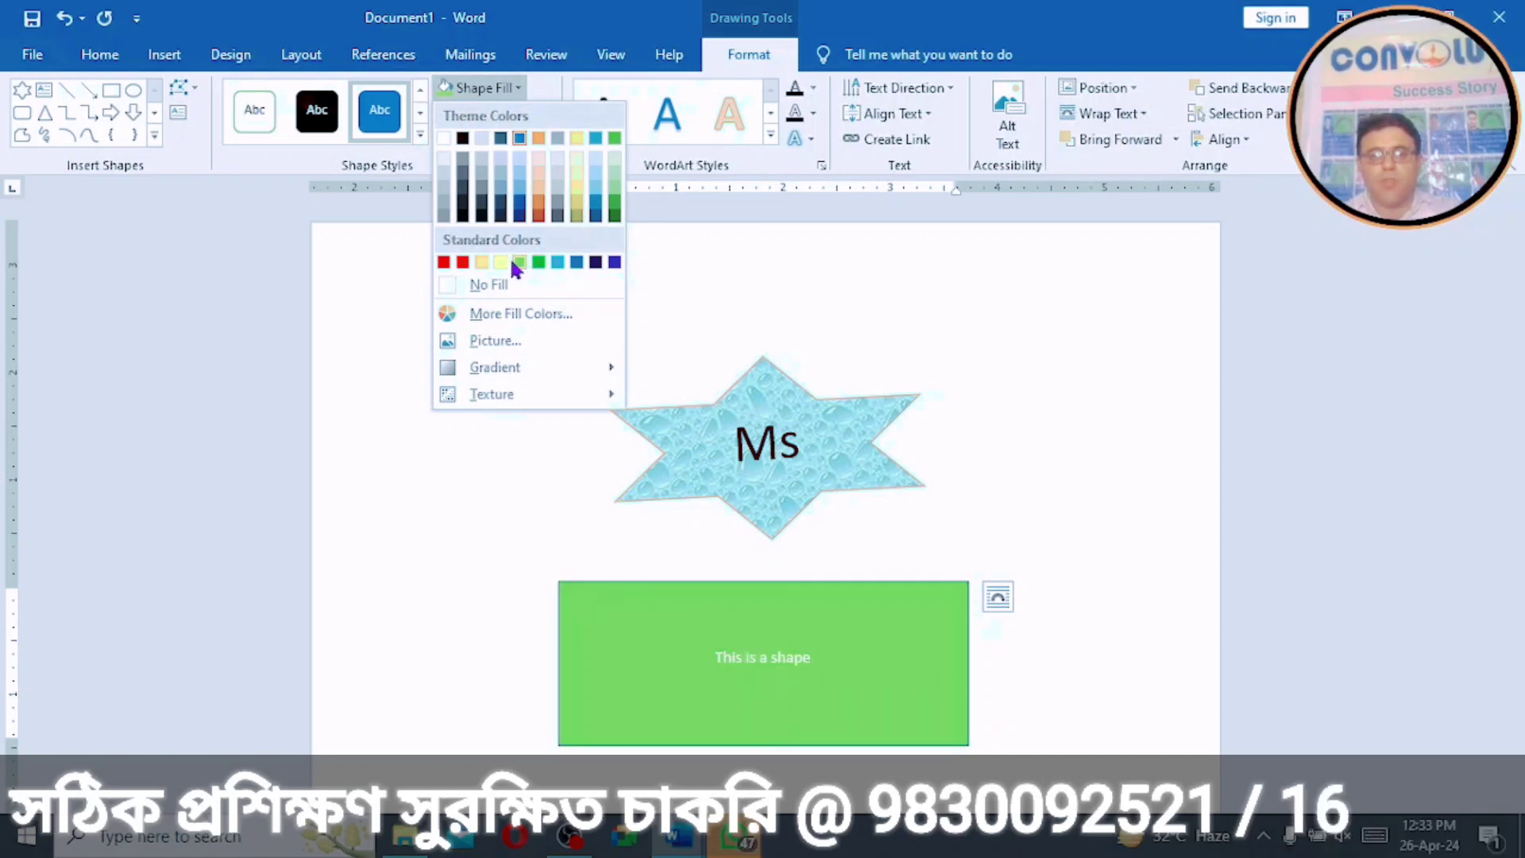
left_click(557, 263)
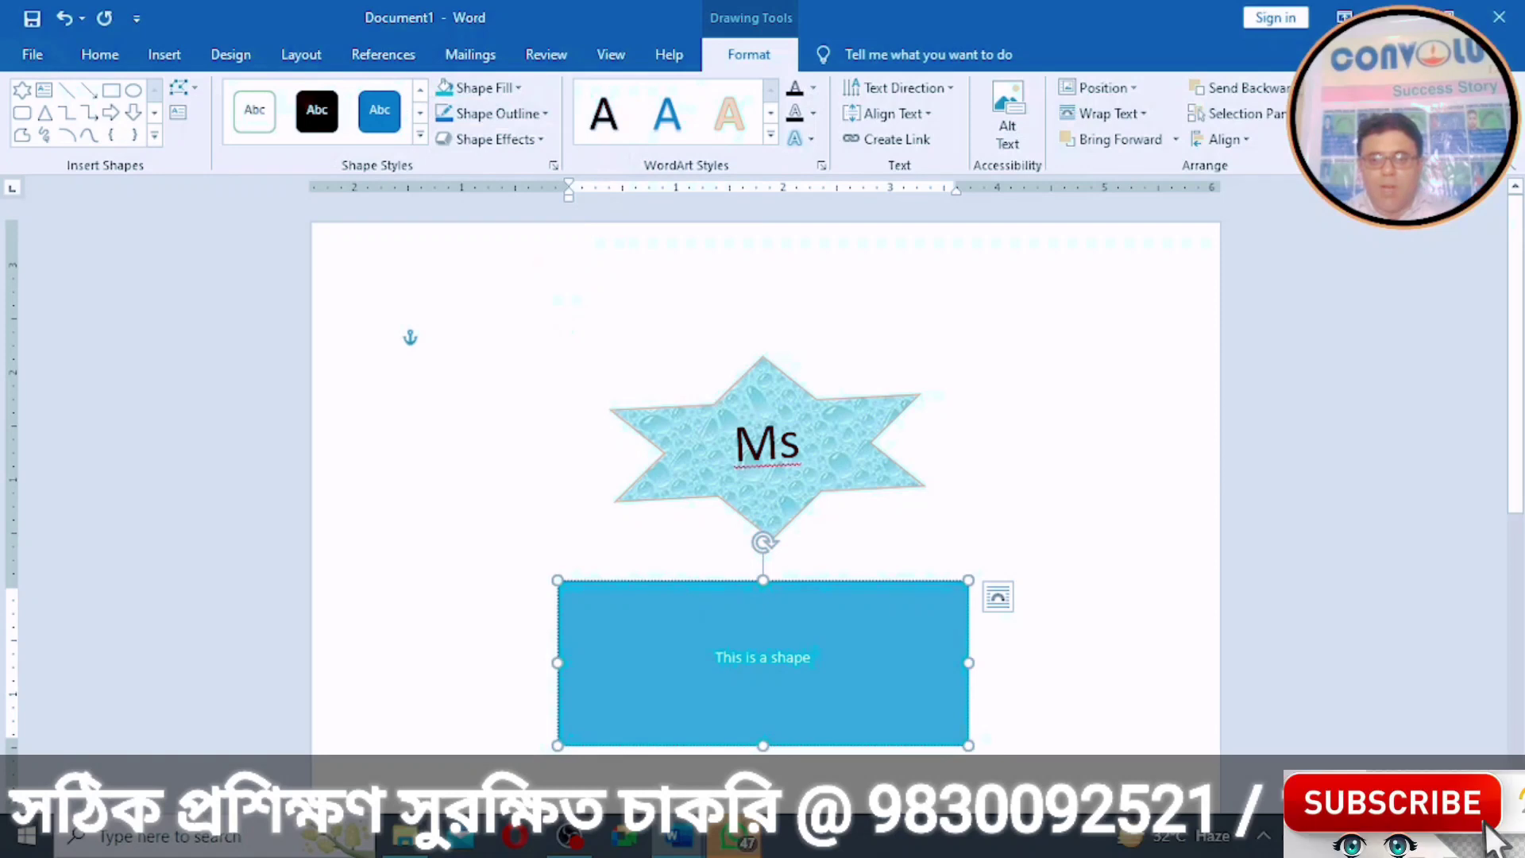
Step: Give the rectangle a dark gold outline and enlarge it to about 4.5 inches wide and 1.7 inches high
left_click(546, 118)
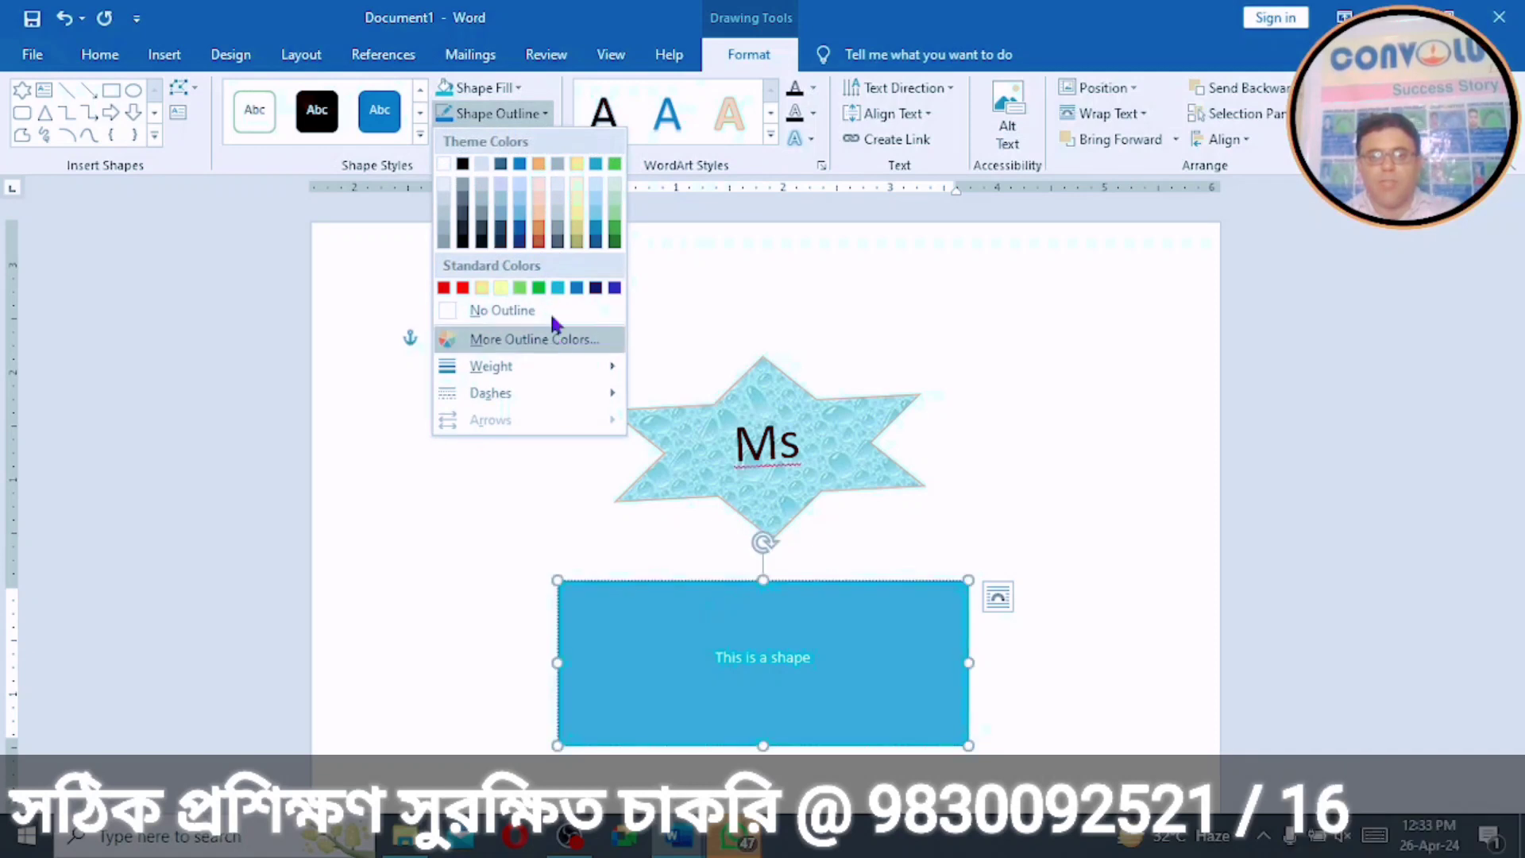
left_click(576, 235)
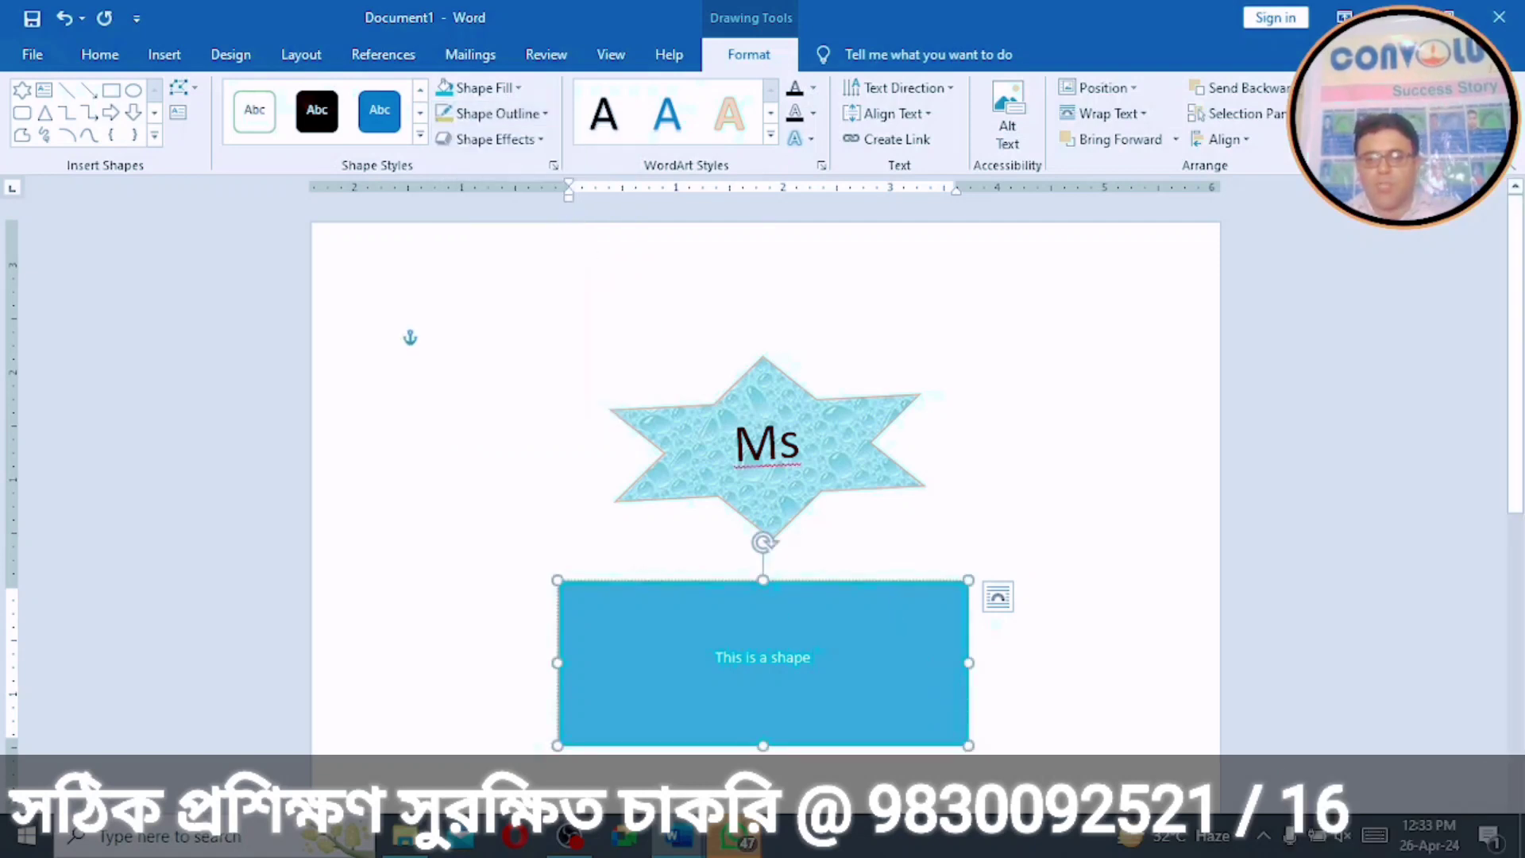
left_click_drag(969, 742, 1039, 765)
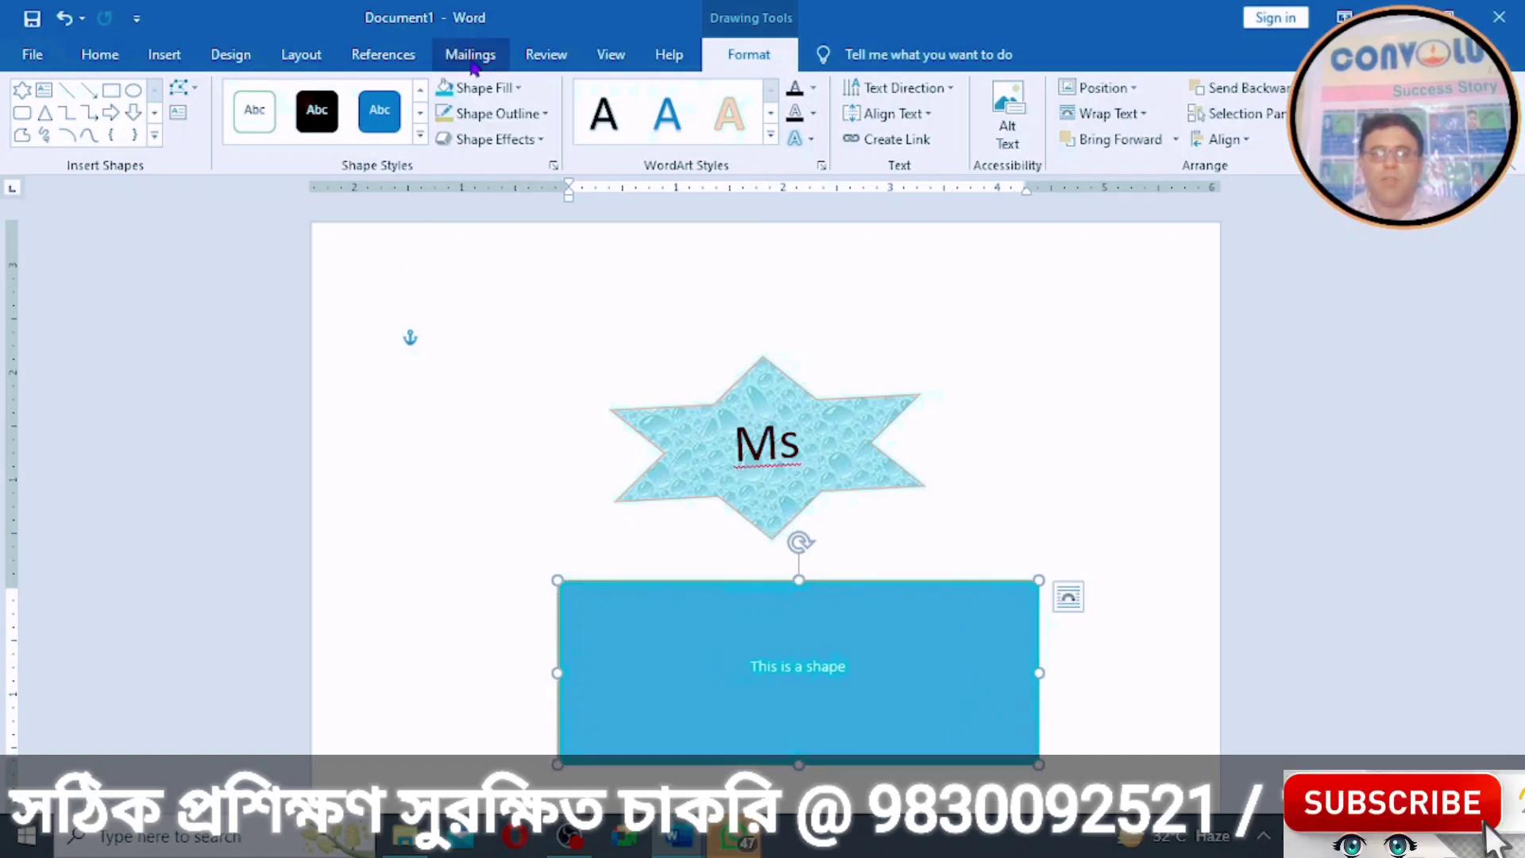
Step: Set the rectangle's outline weight to 6 pt and change the outline color to dark blue
left_click(542, 116)
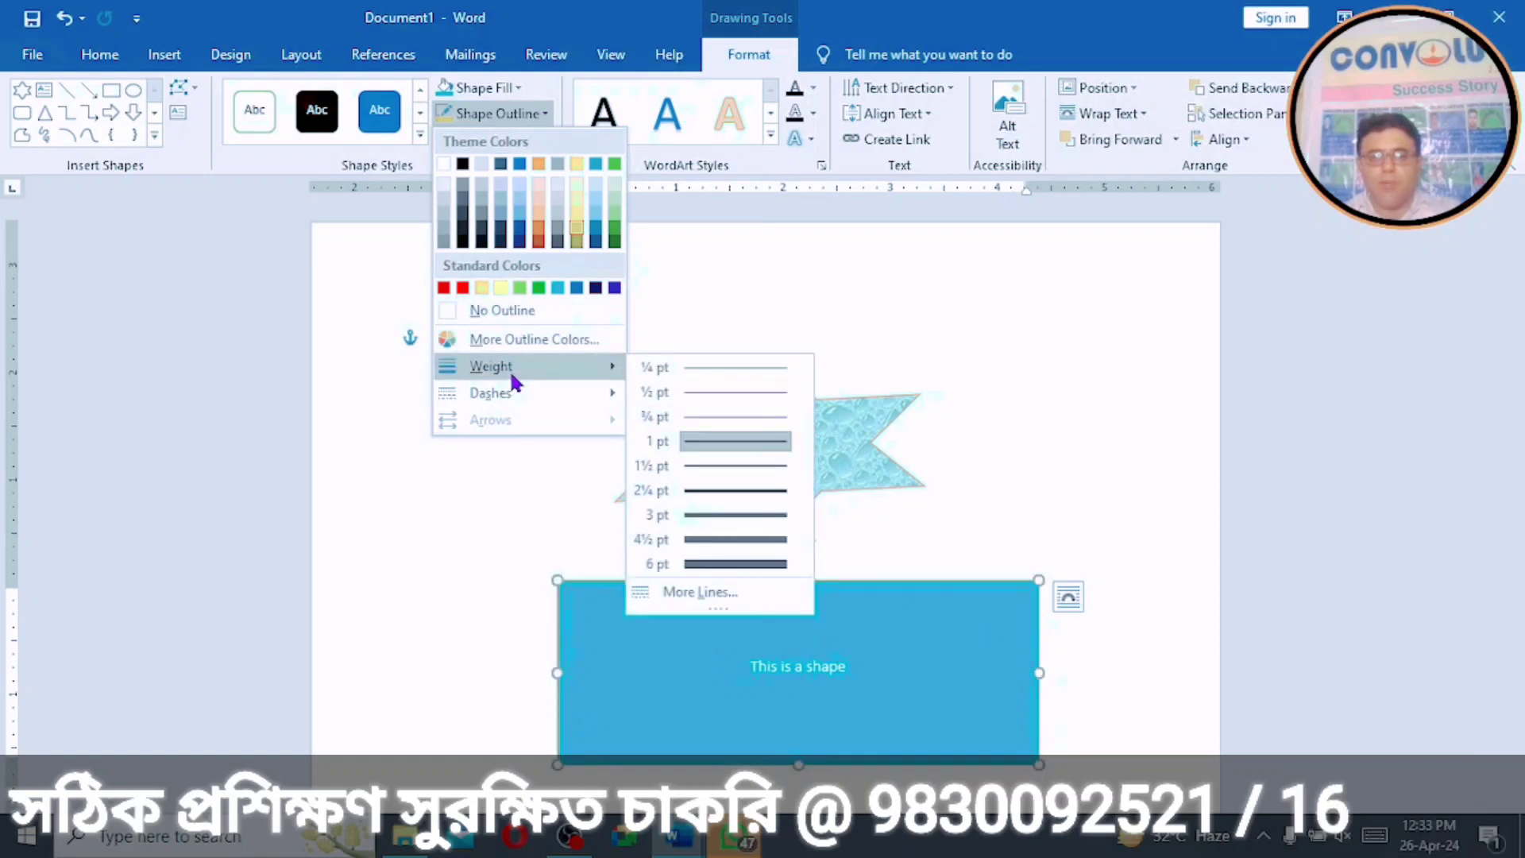
mouse_move(600, 365)
left_click(707, 566)
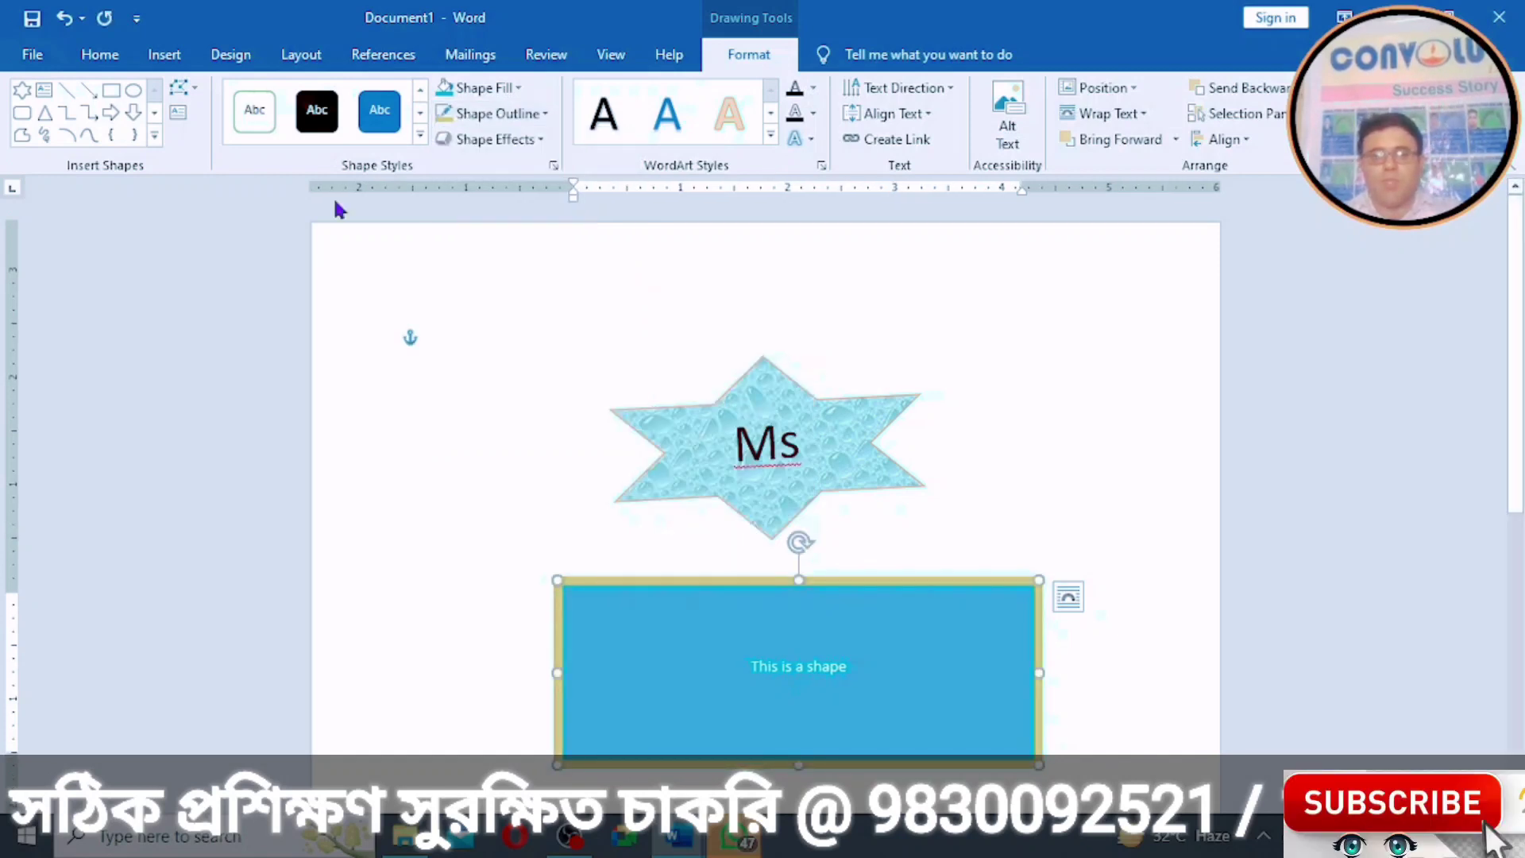
left_click(544, 116)
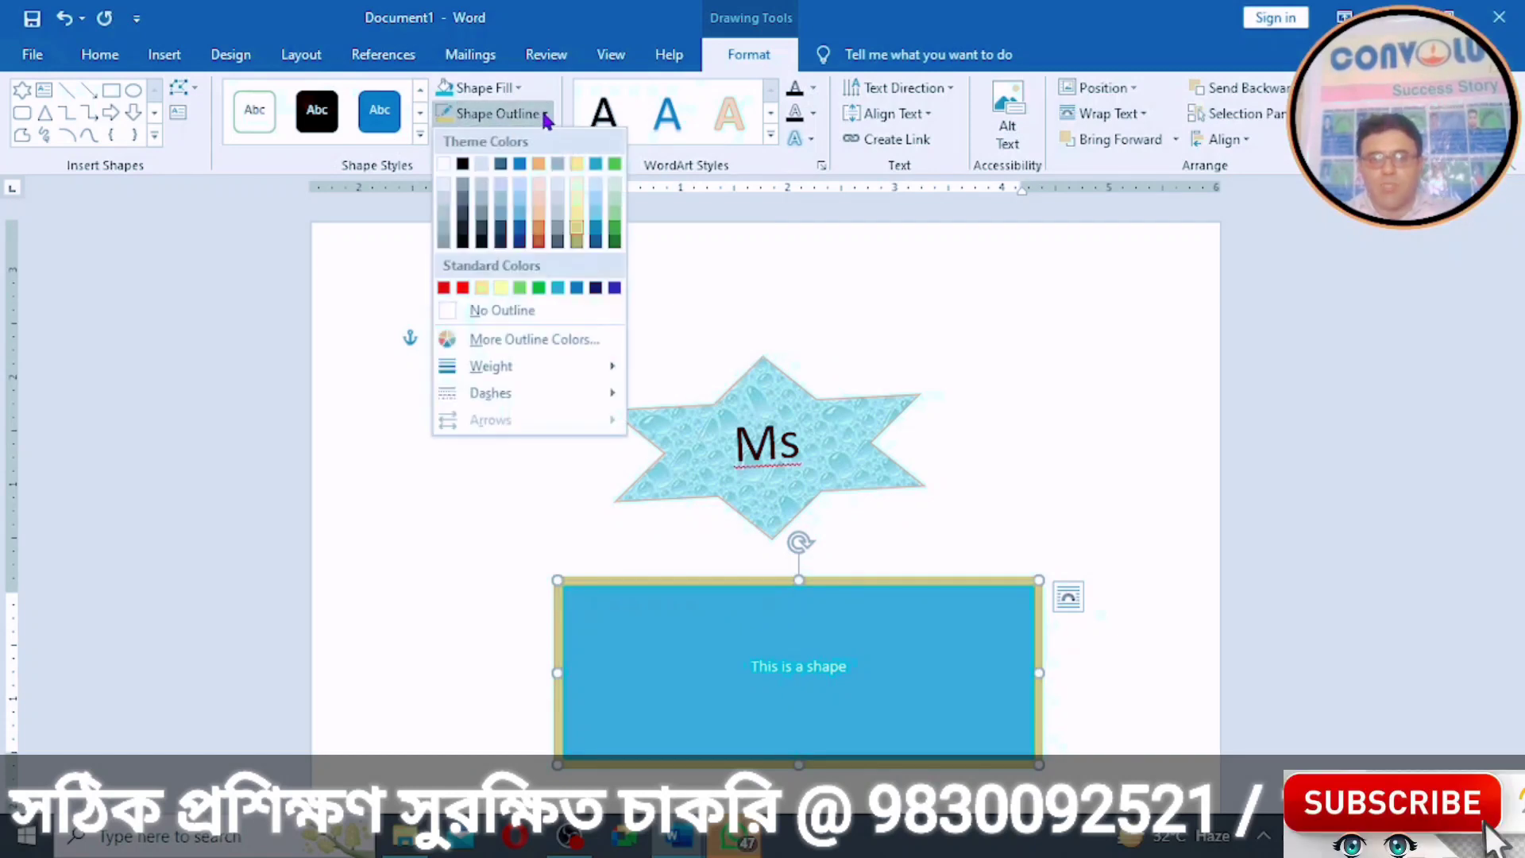
left_click(519, 242)
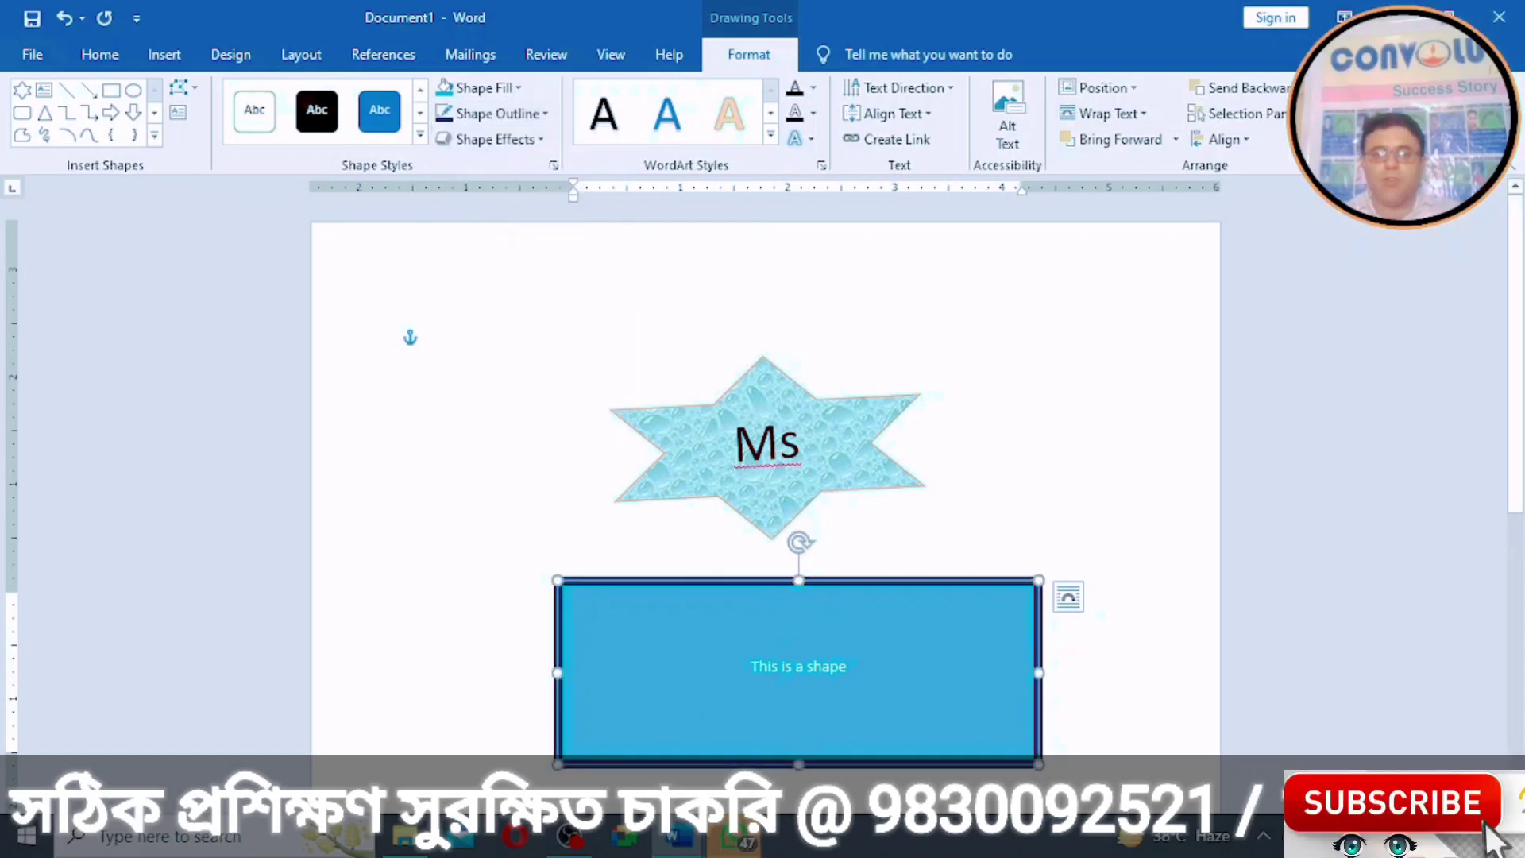
left_click(1101, 616)
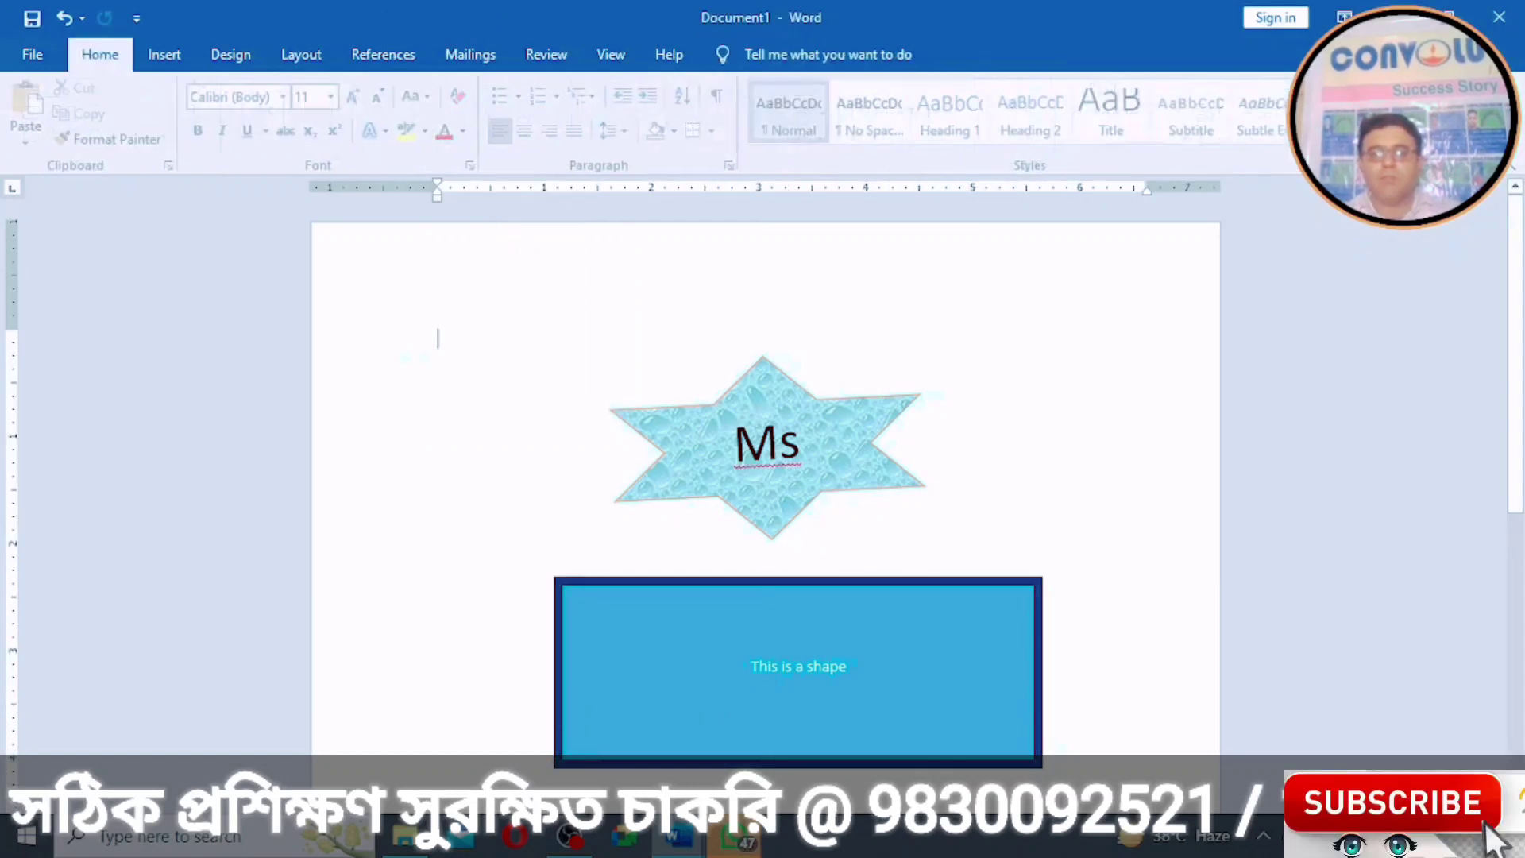
Step: Apply the first outer shadow preset to the rectangle
left_click(631, 615)
left_click(624, 609)
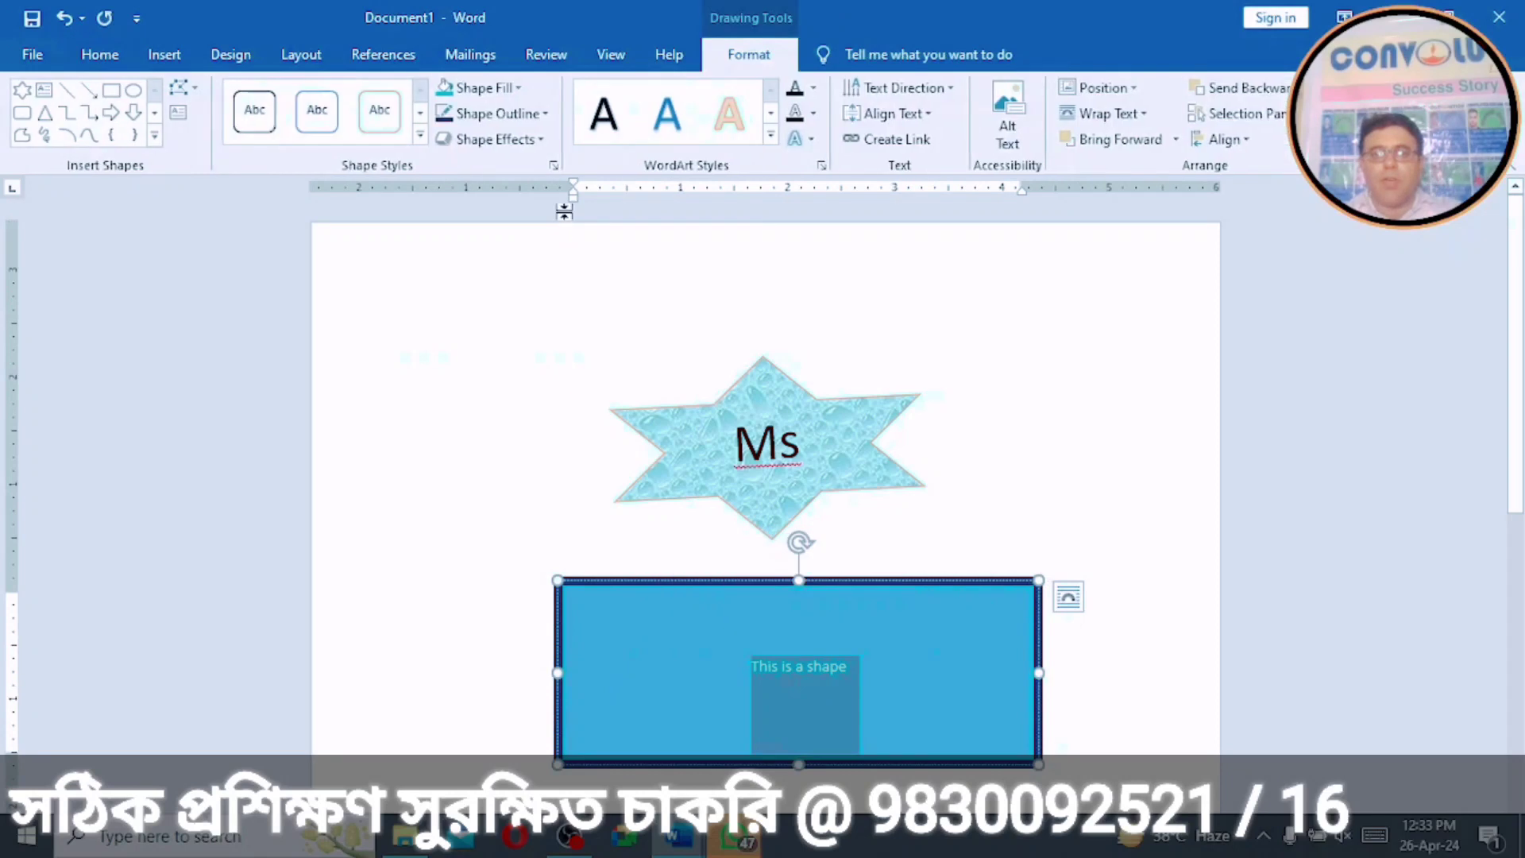
left_click(541, 141)
mouse_move(546, 236)
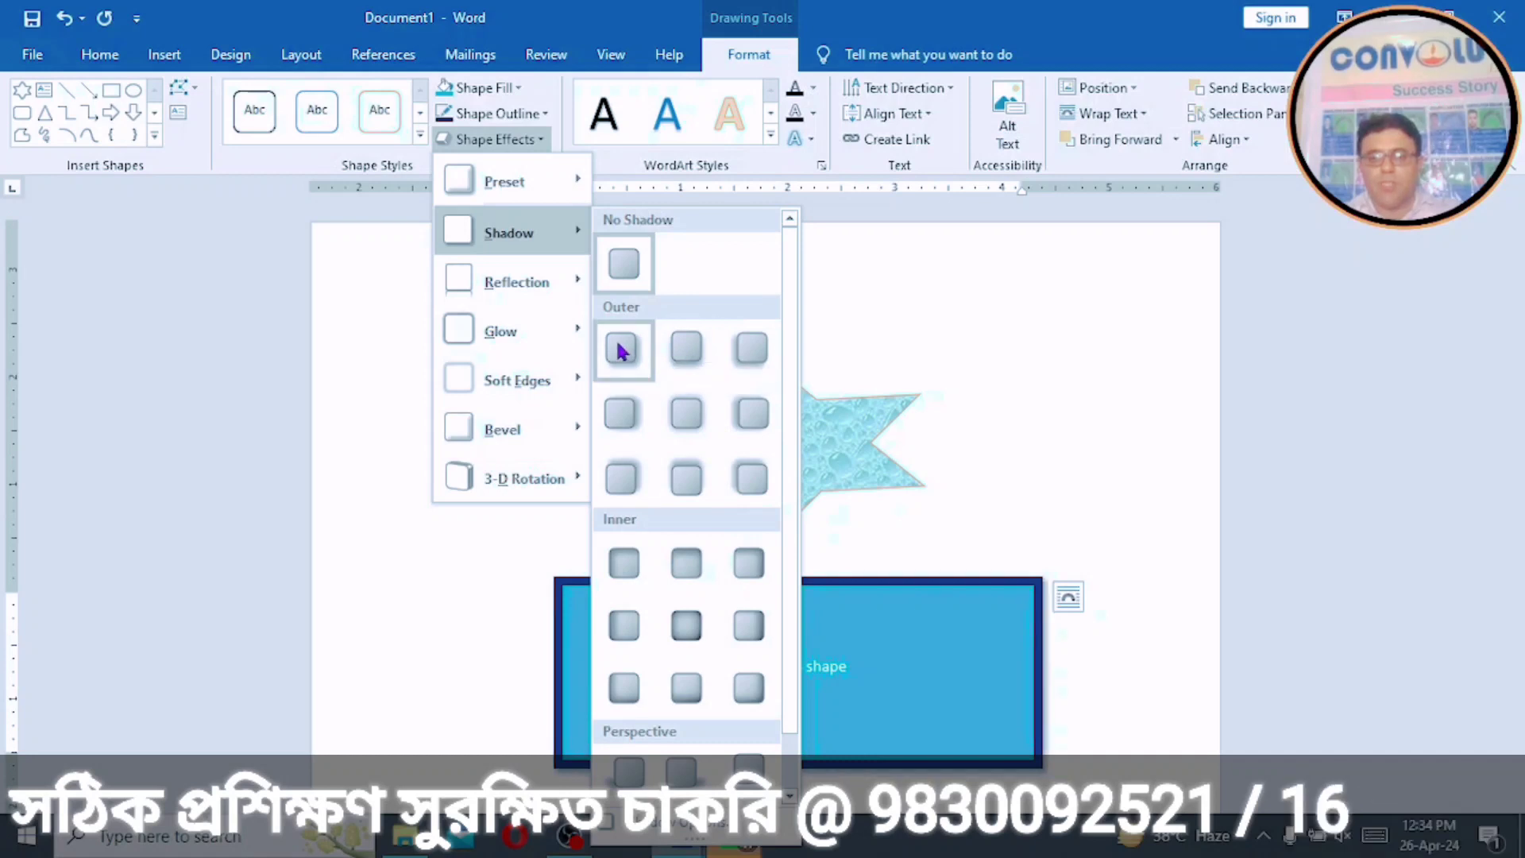
key("Escape")
key("Escape")
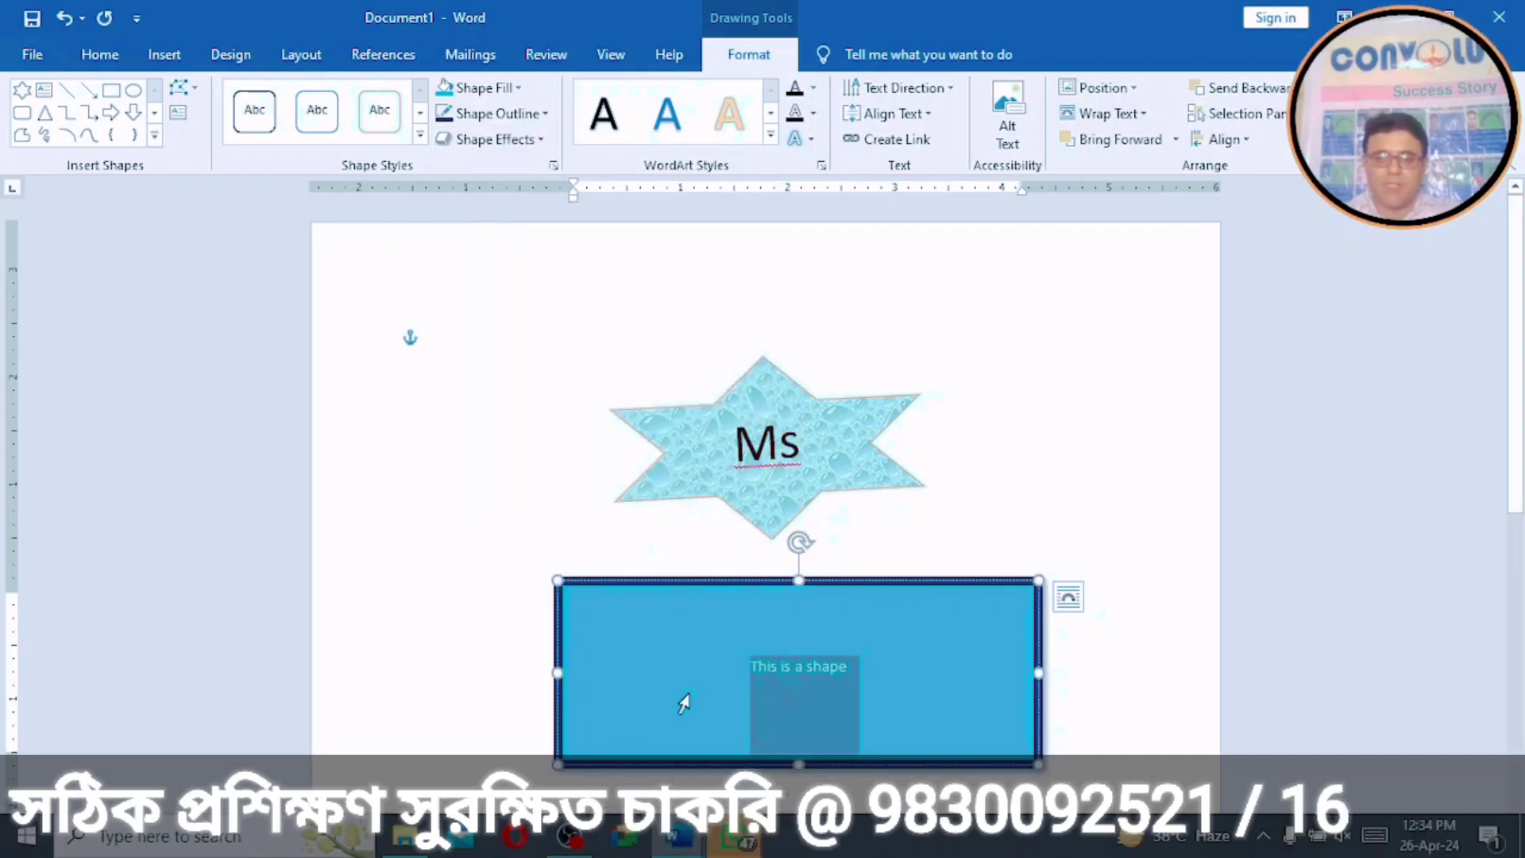
left_click(458, 603)
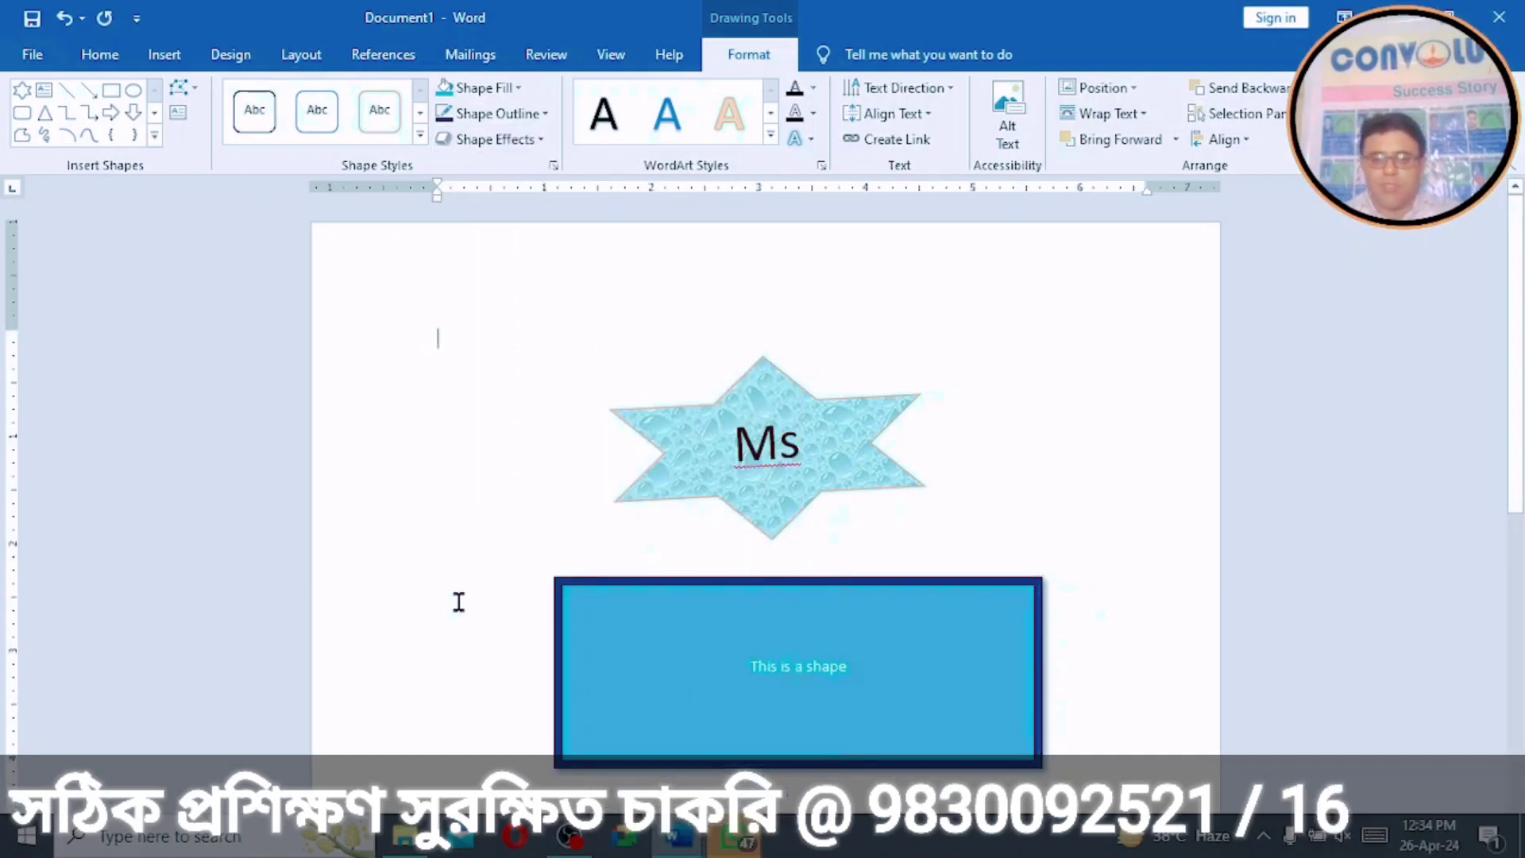
Step: Rotate the star shape slightly so that it sits level on the page
left_click(828, 576)
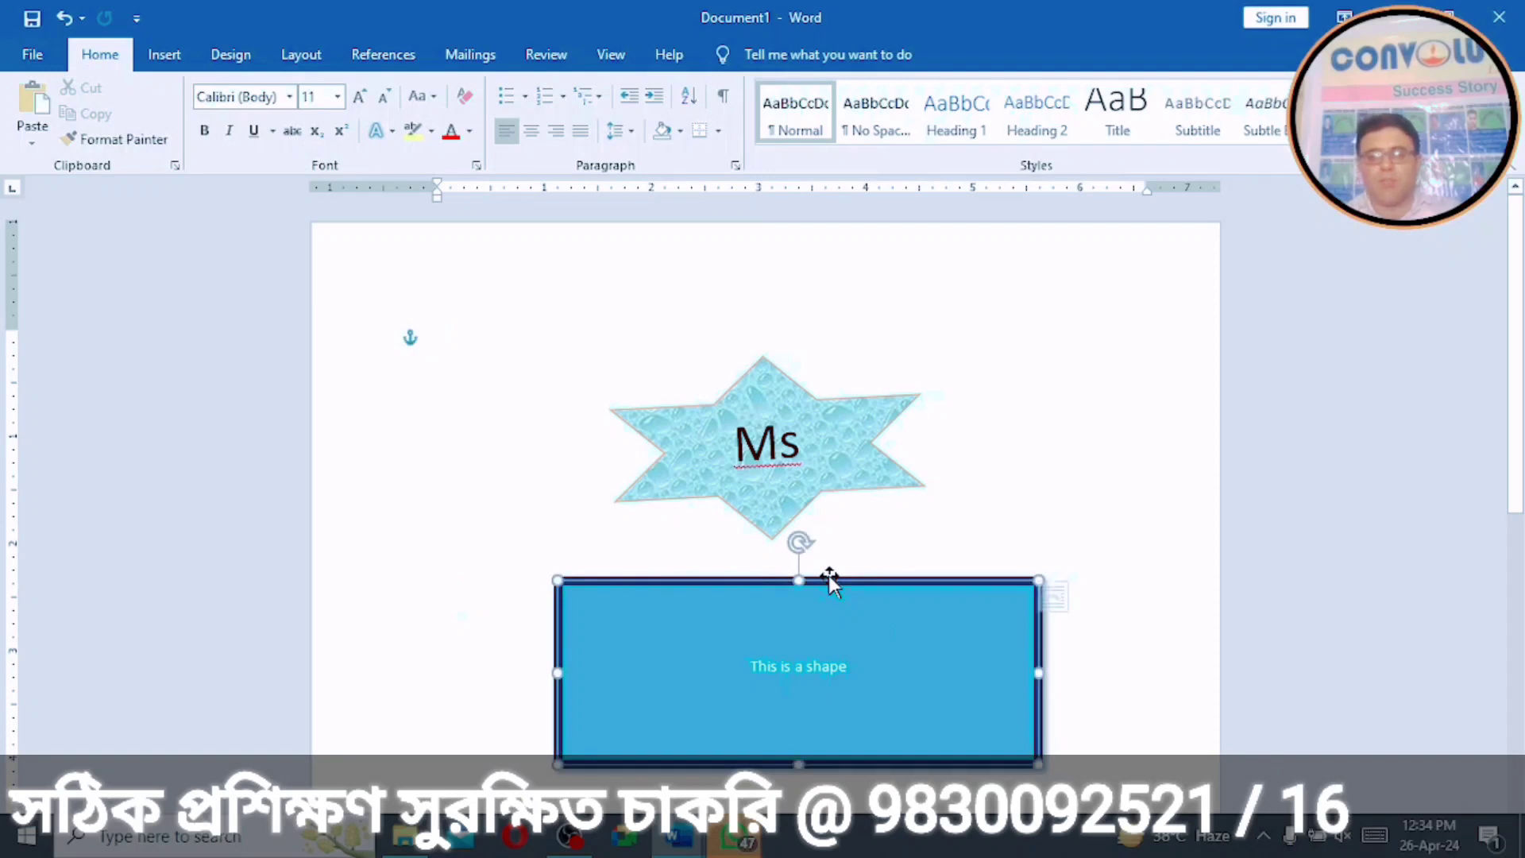
left_click(783, 402)
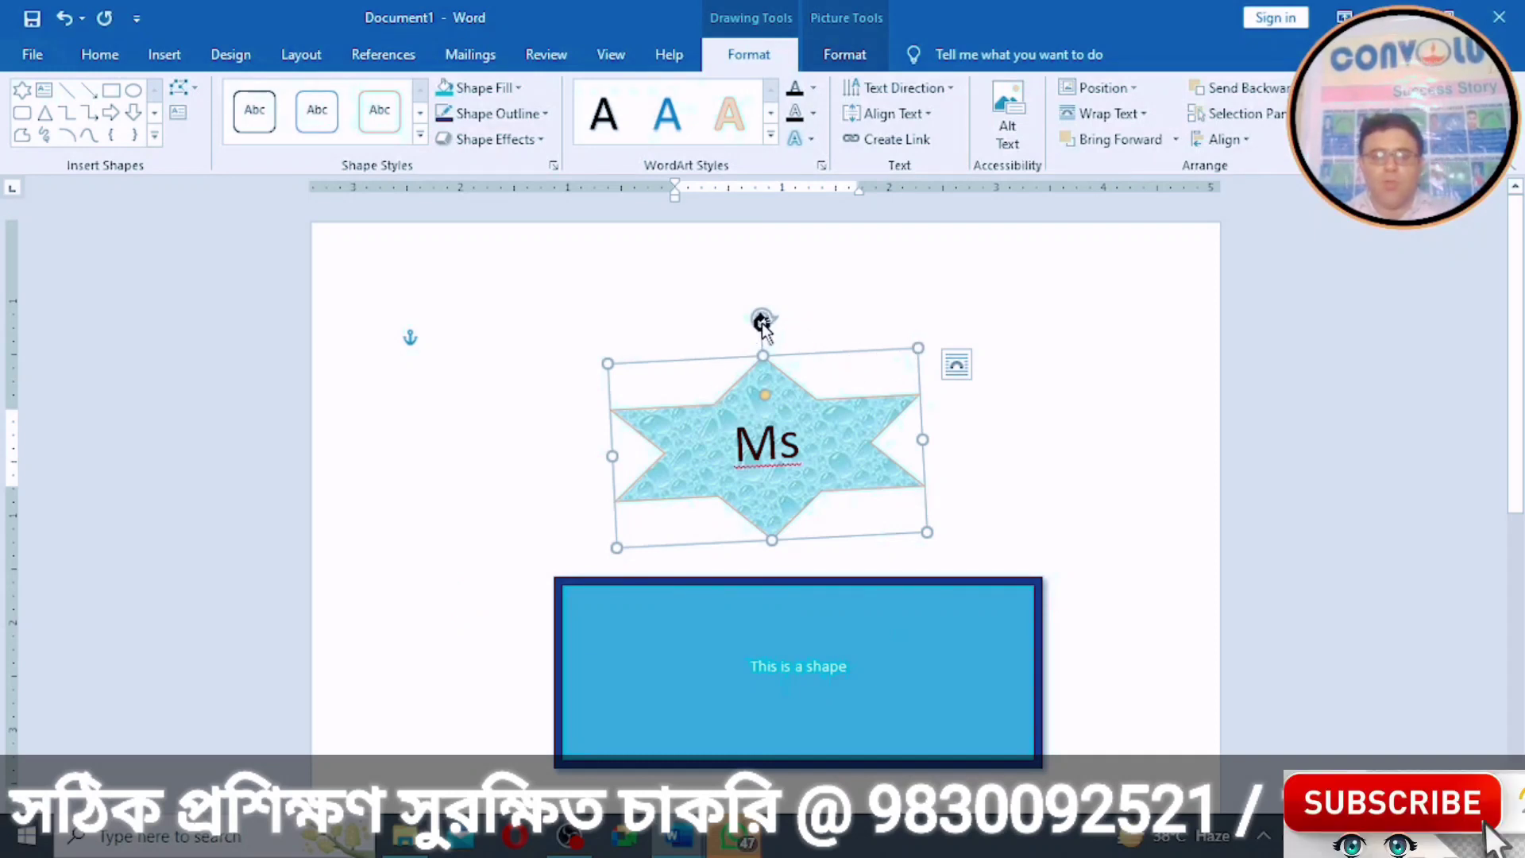
left_click_drag(760, 313, 768, 301)
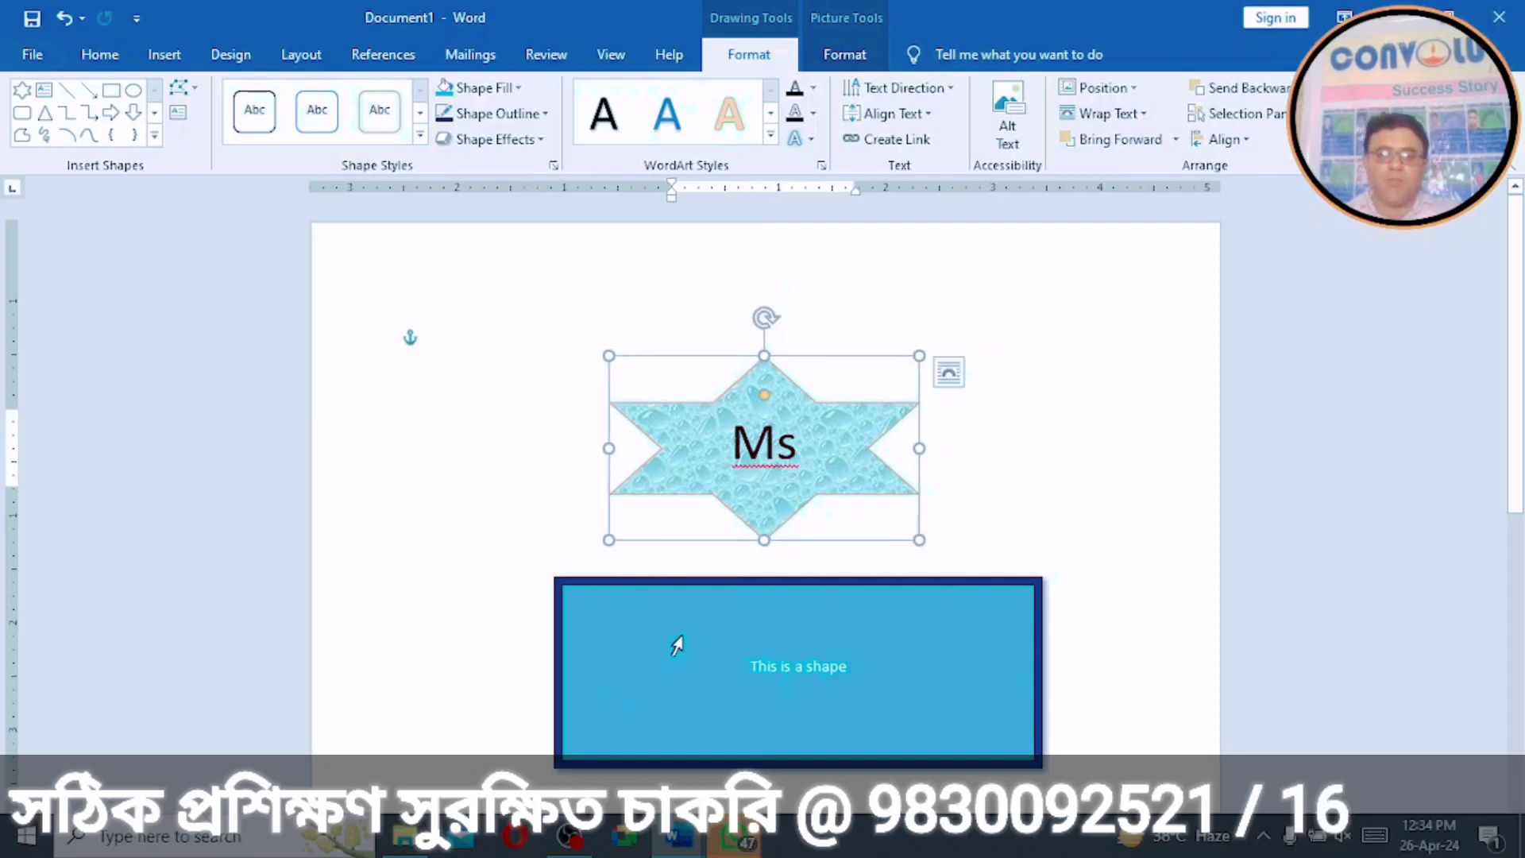
Step: Delete the rectangle and the star from the page
left_click(684, 580)
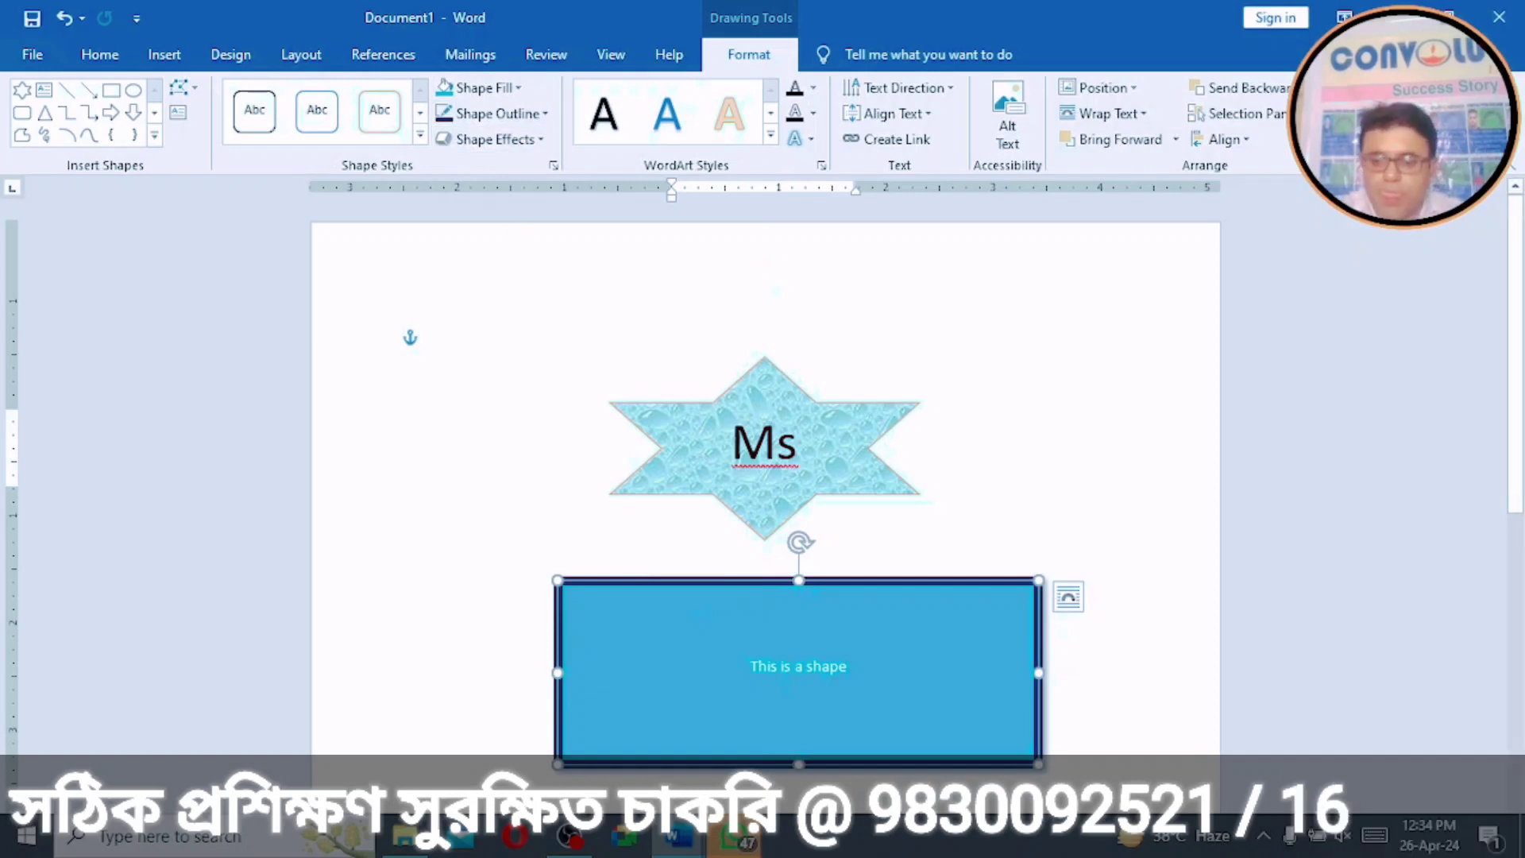
key("Delete")
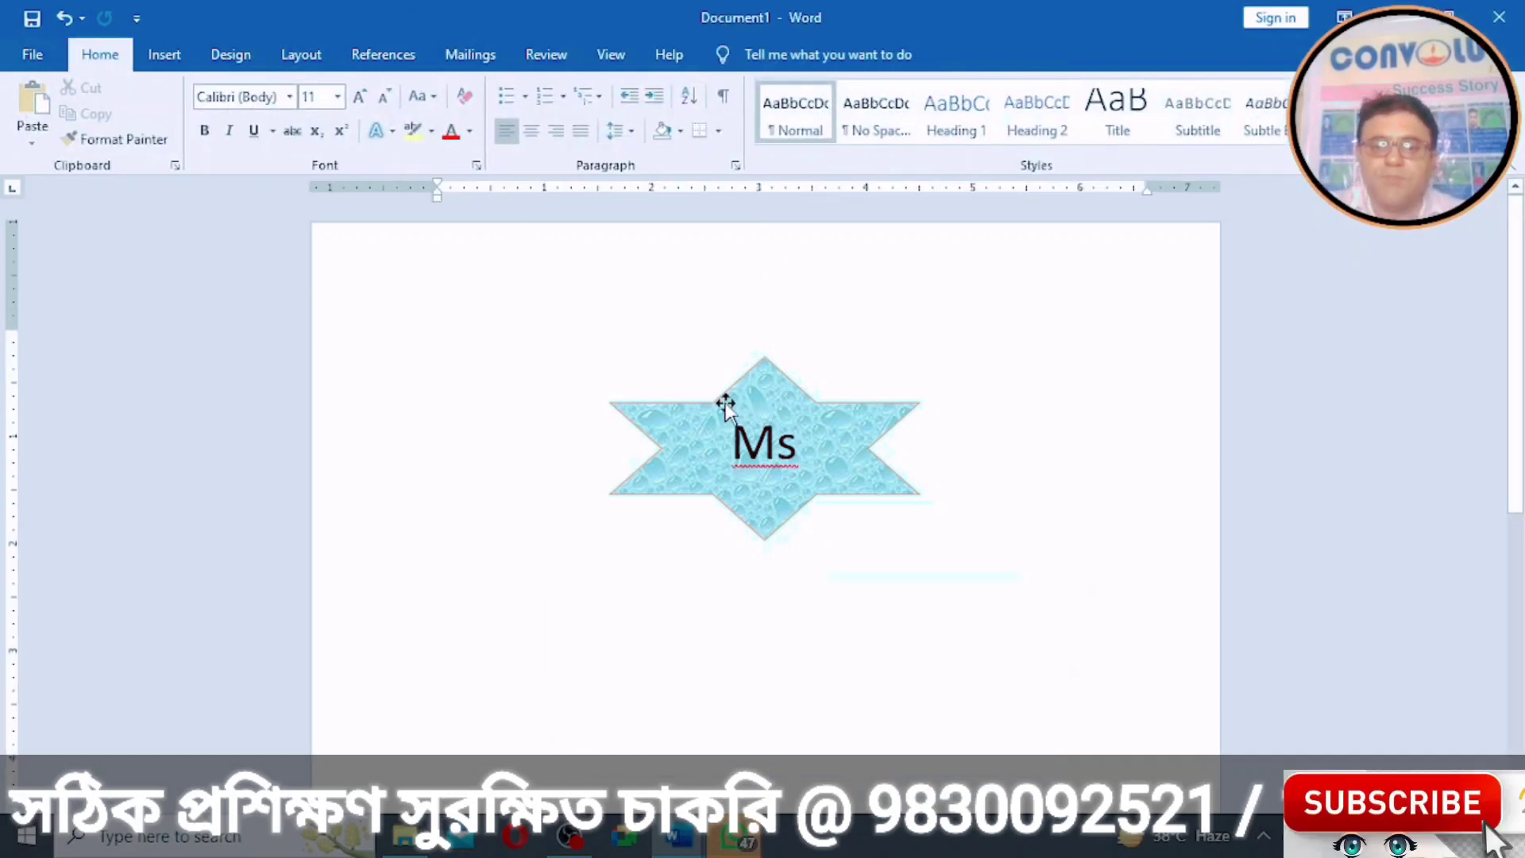
left_click(723, 406)
key("Delete")
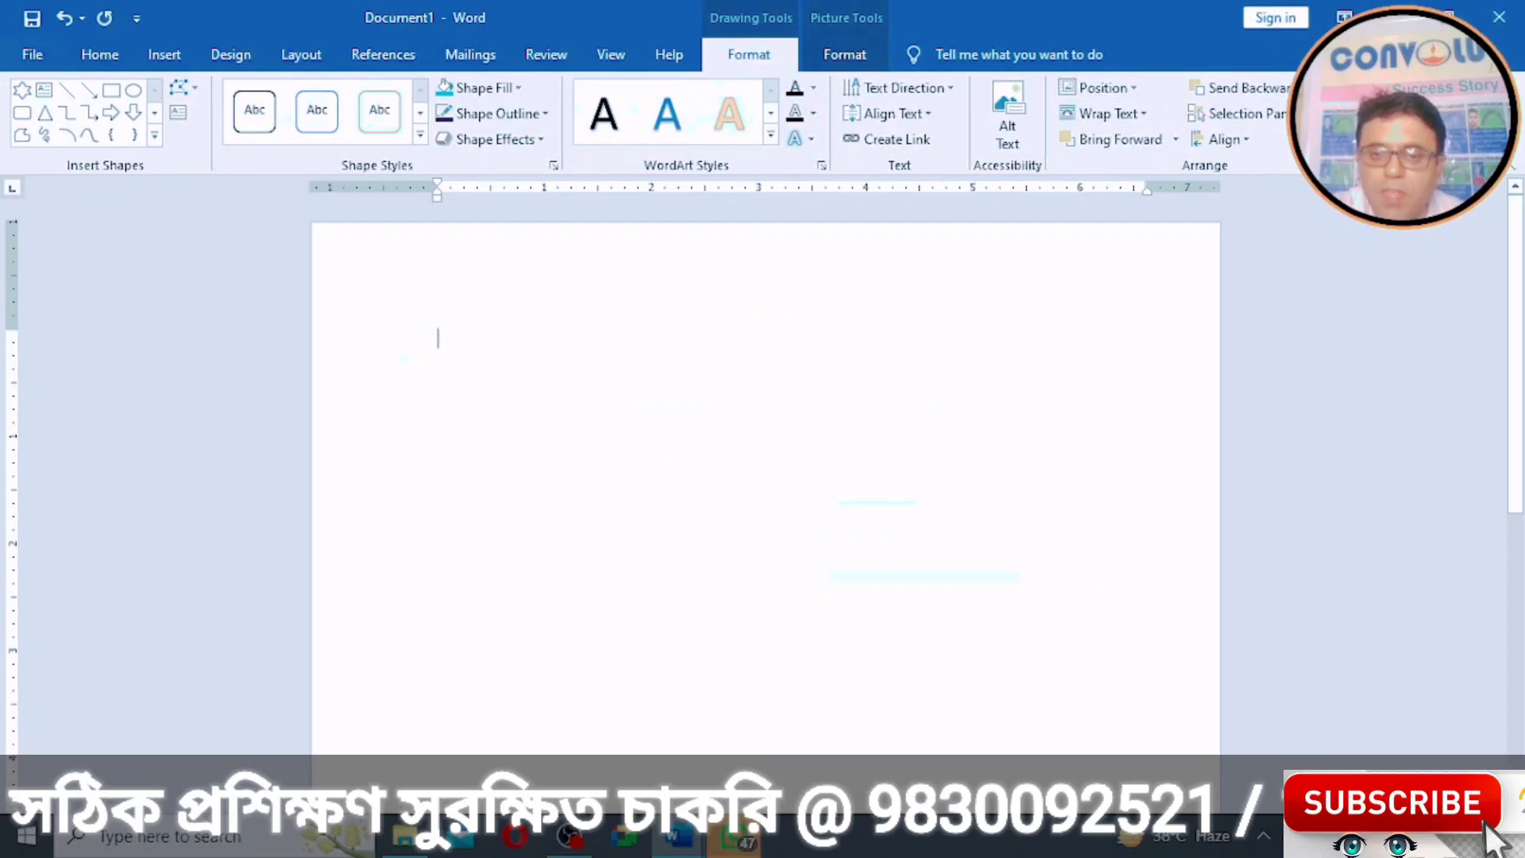
Step: Insert a new drawing canvas and stretch its height to about 8.8 inches
left_click(176, 54)
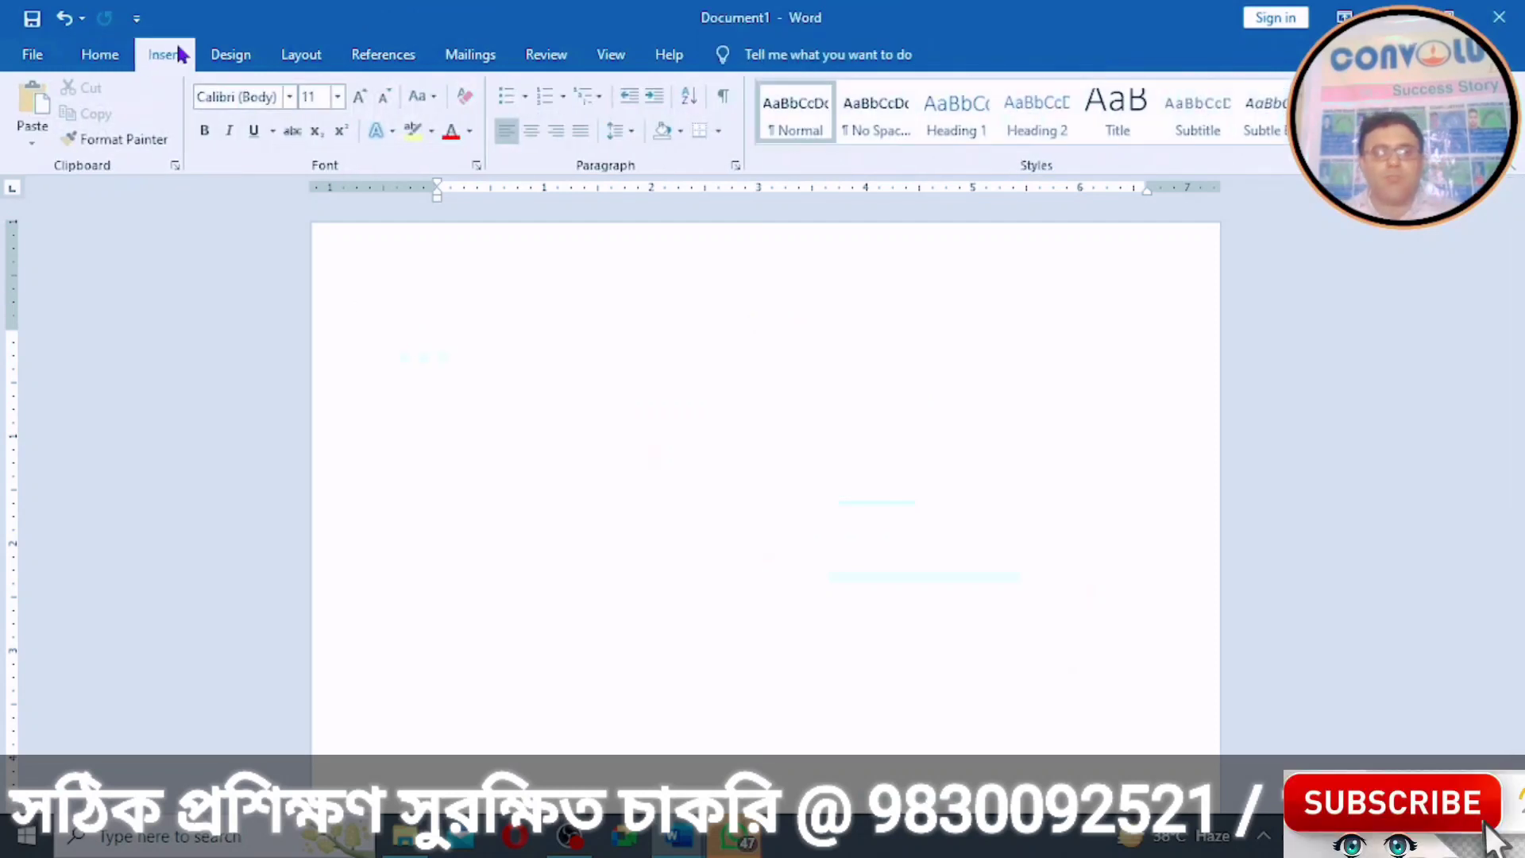
left_click(327, 93)
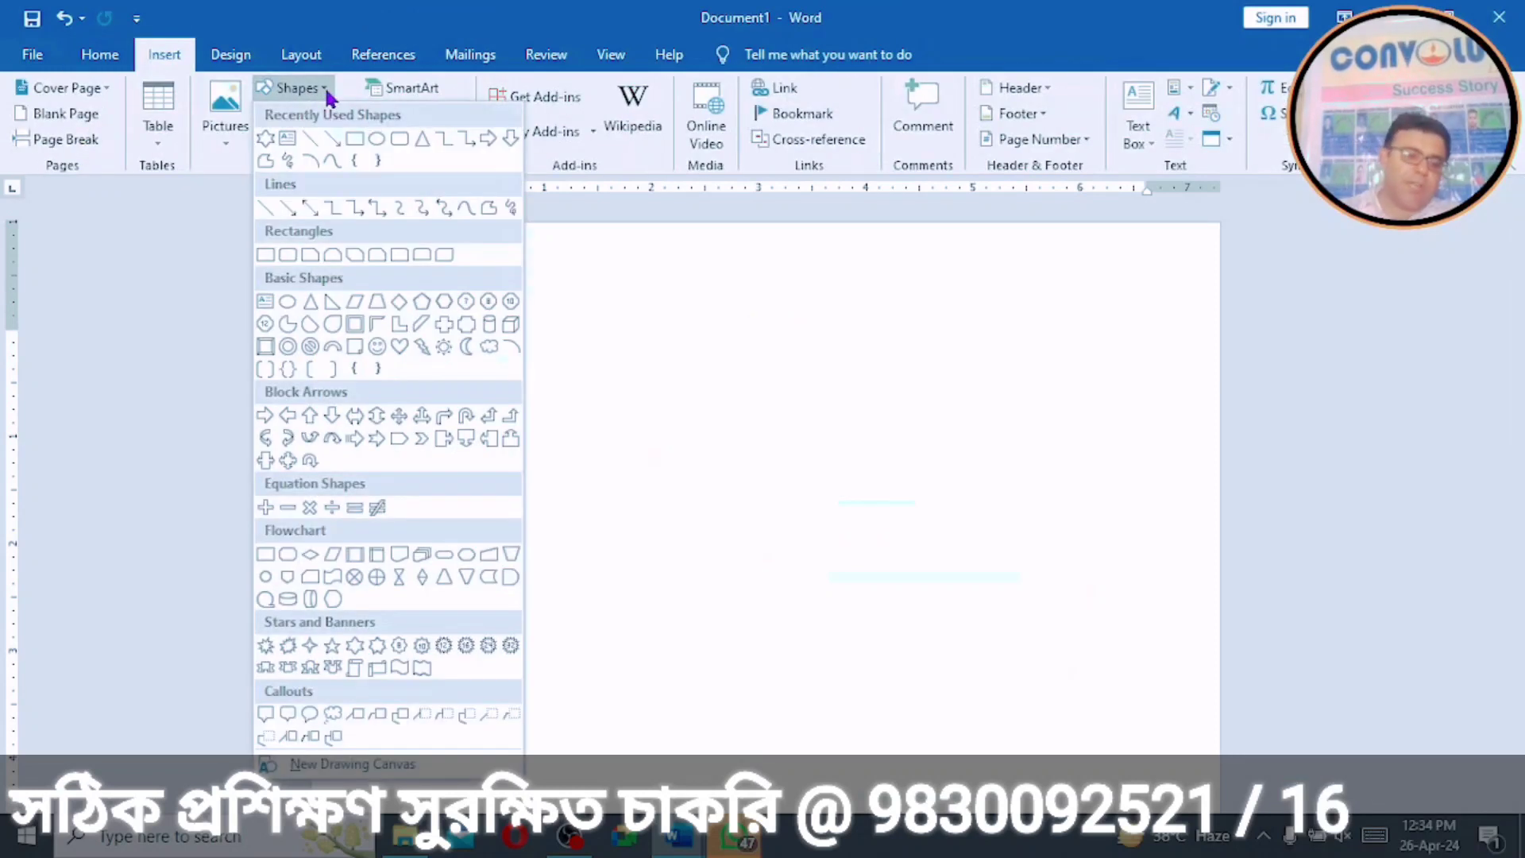
left_click(346, 767)
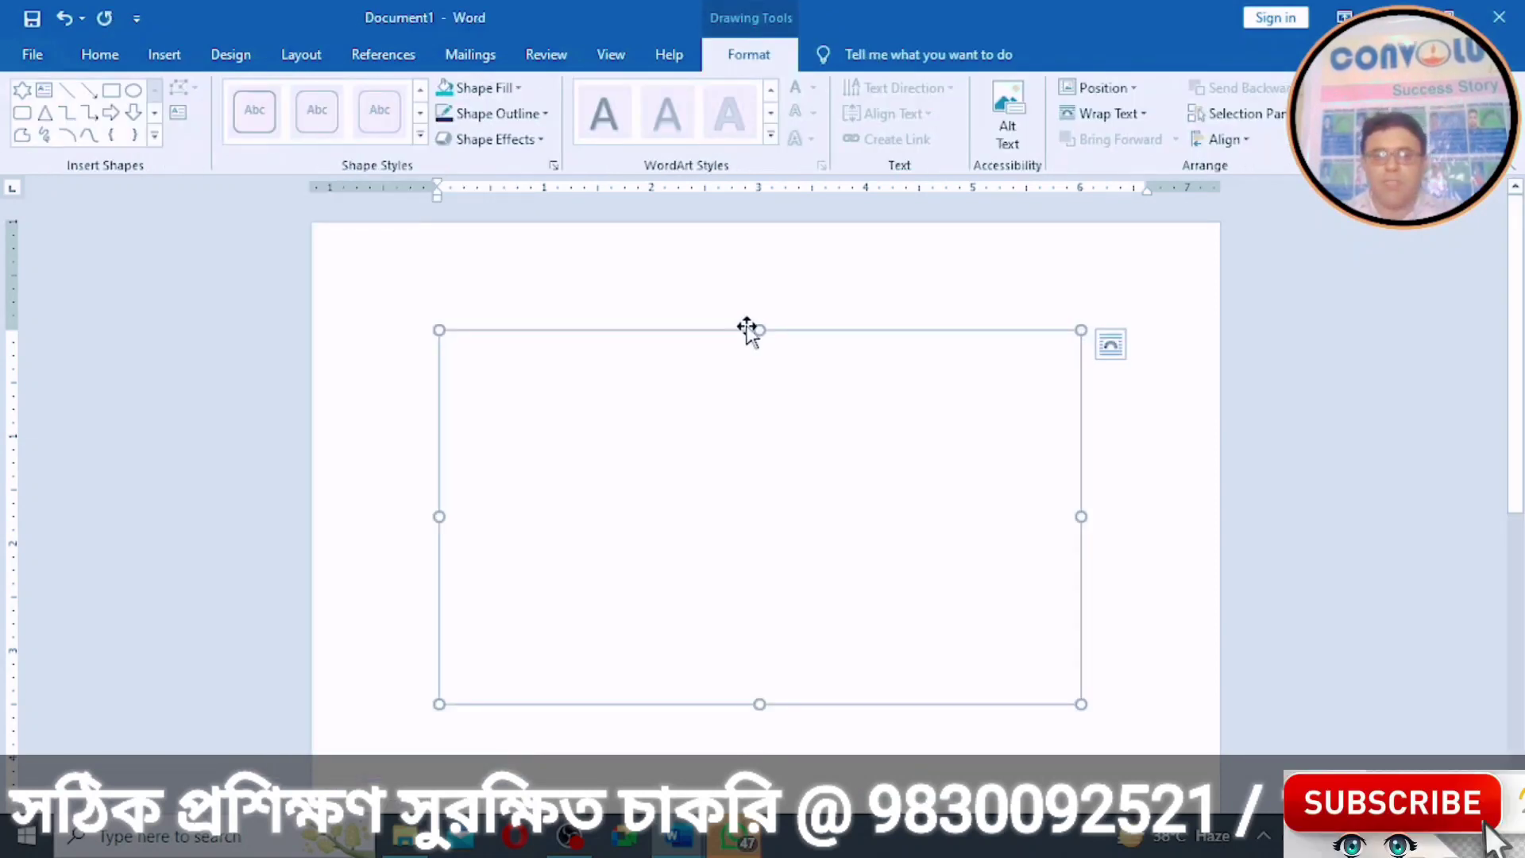
left_click_drag(759, 326, 746, 239)
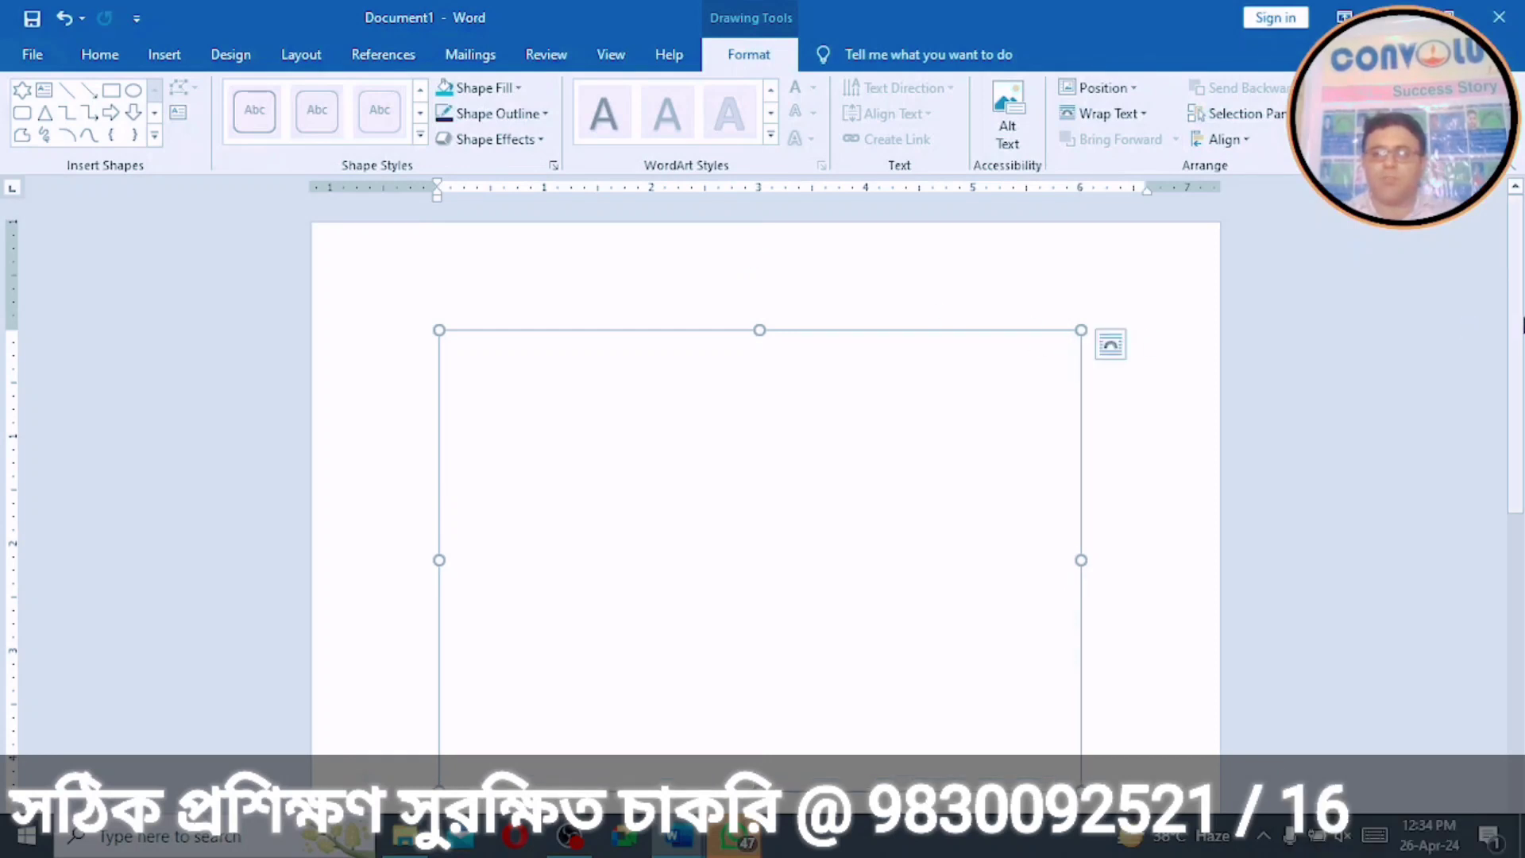
left_click_drag(1516, 322, 1511, 480)
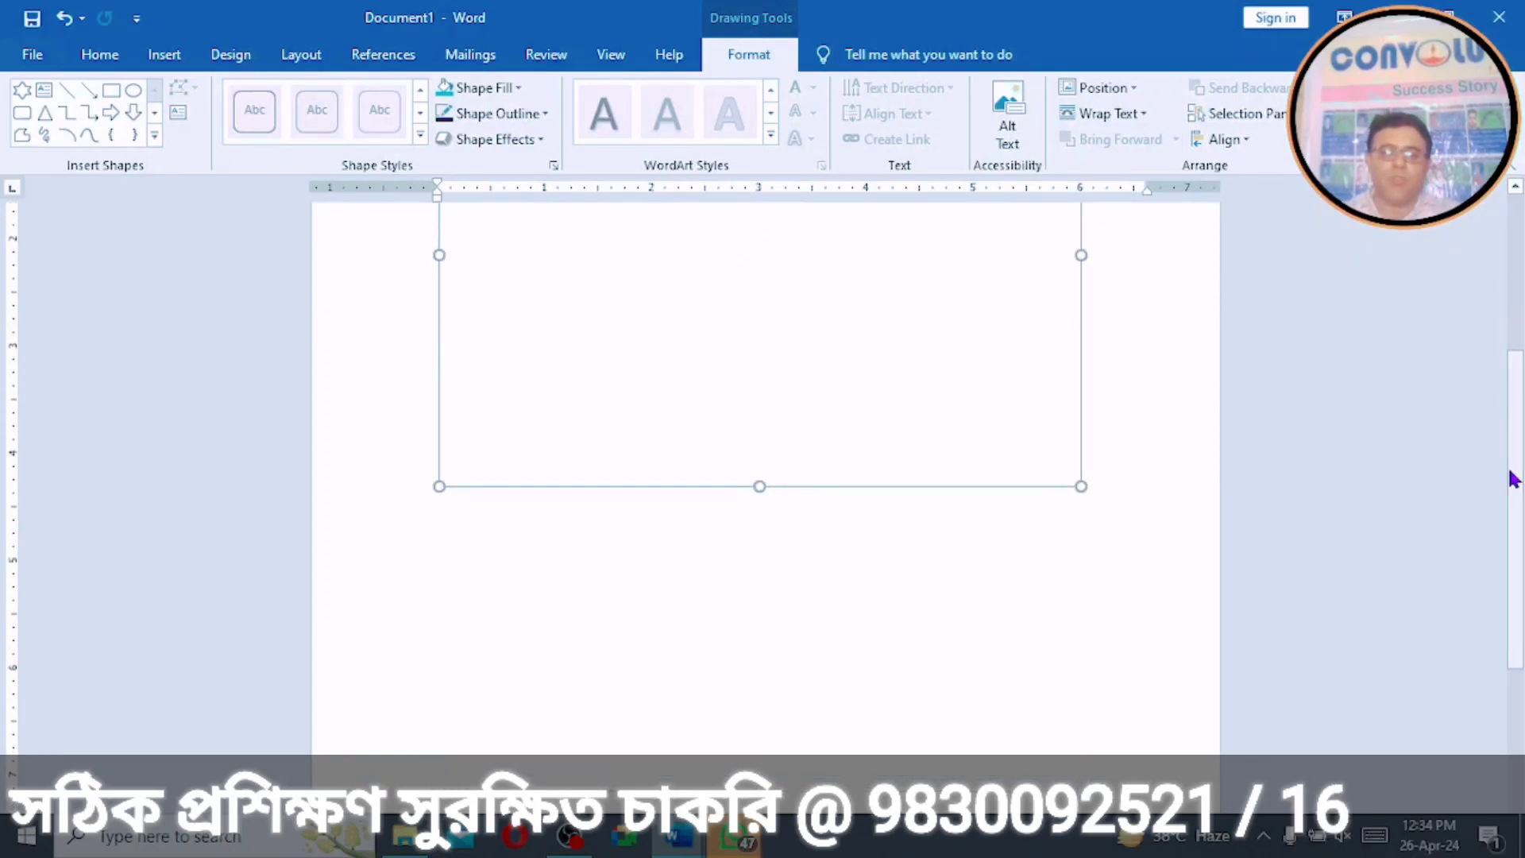
mouse_move(760, 487)
left_mouse_down()
mouse_move(756, 842)
mouse_move(715, 746)
mouse_move(727, 826)
left_mouse_up()
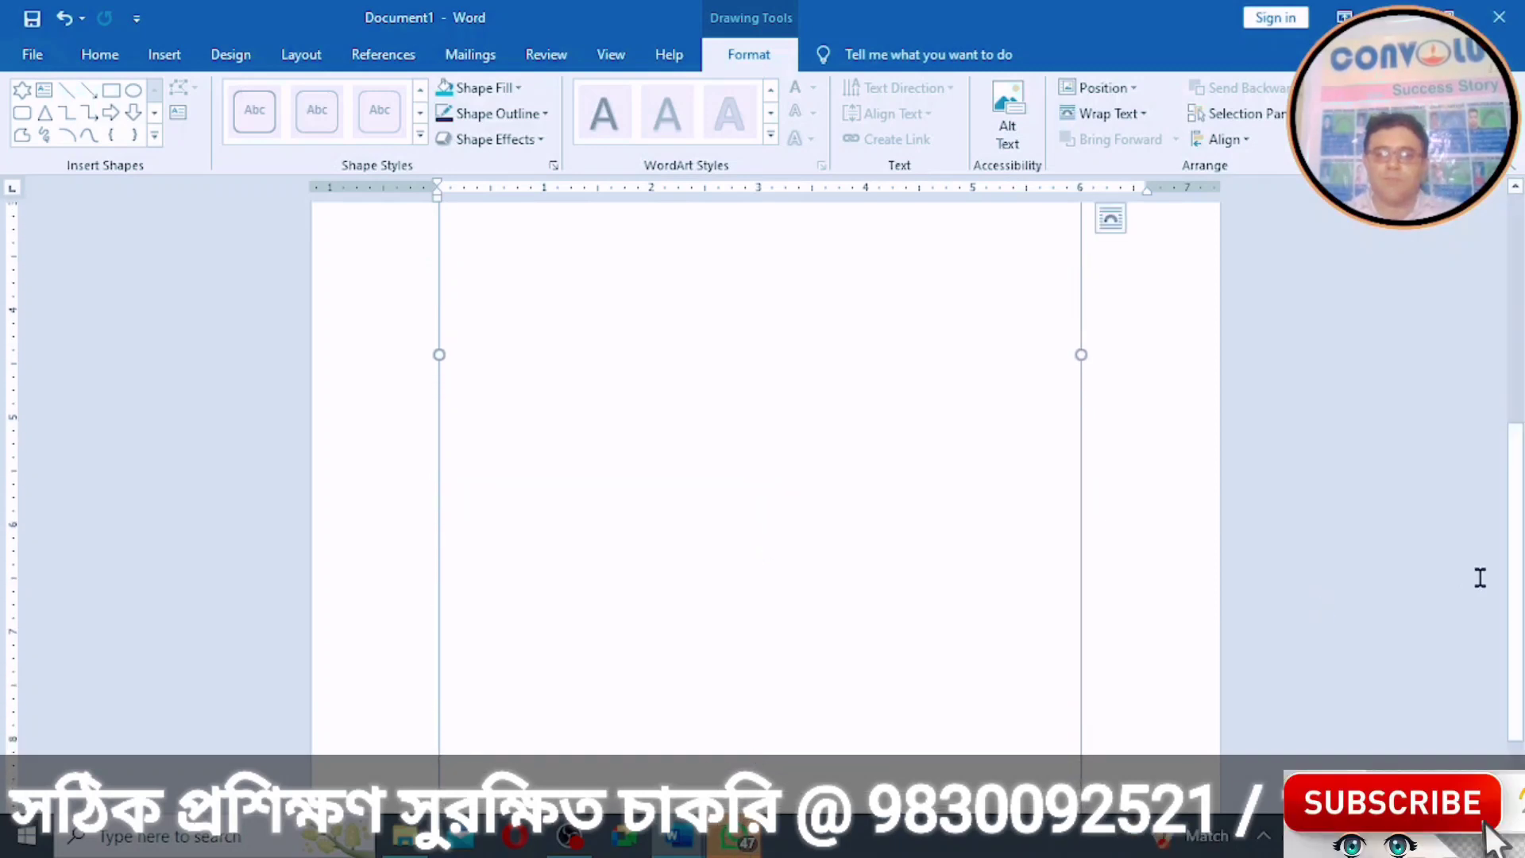
Step: Draw an oval inside the drawing canvas and widen it to about 4.4 inches wide by 5.4 inches high
left_click_drag(1515, 579, 1510, 400)
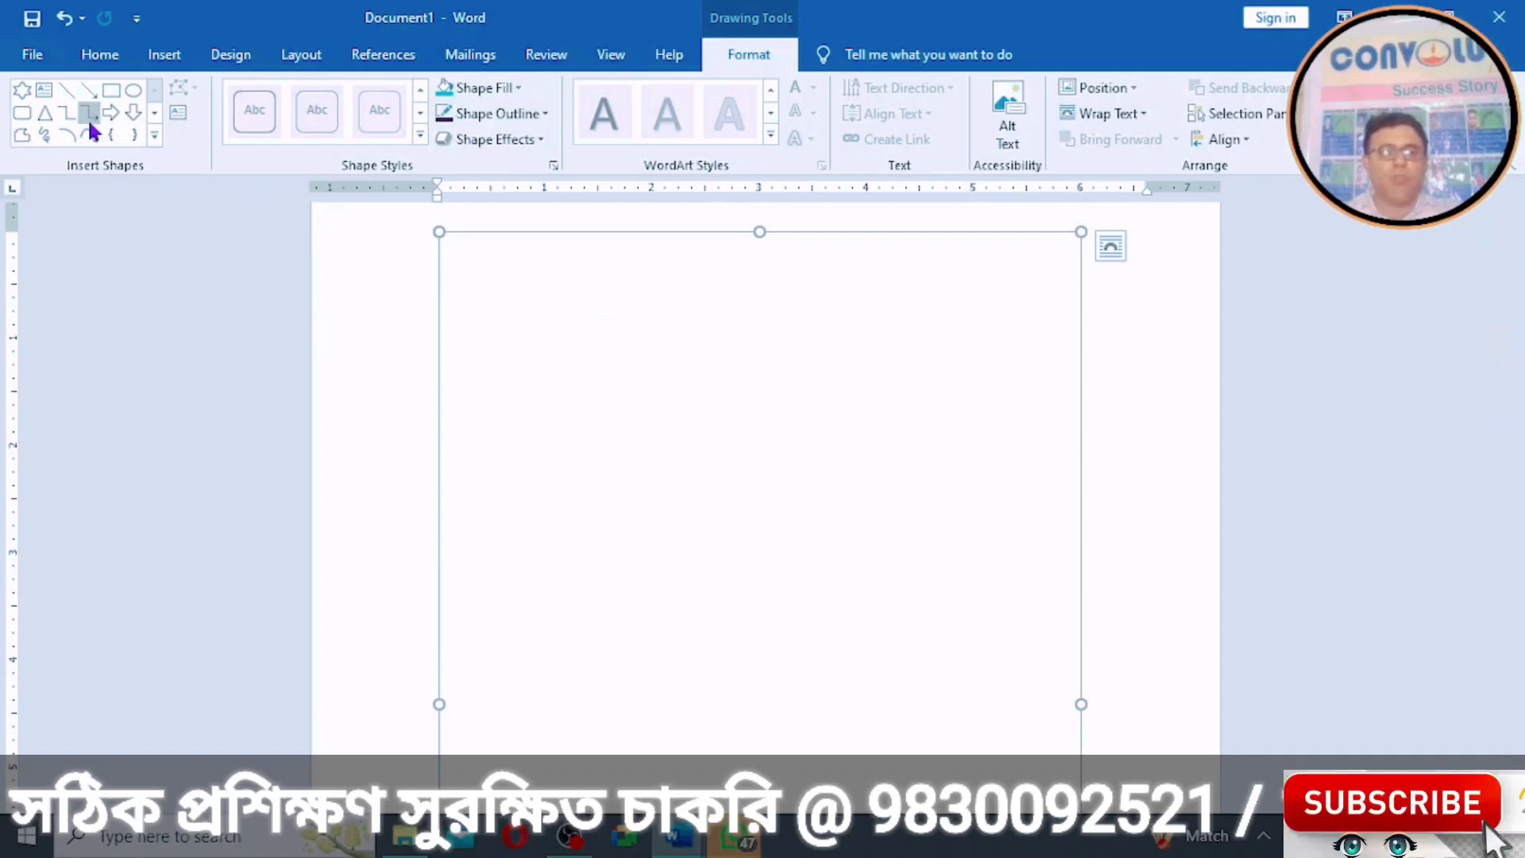
left_click(134, 94)
mouse_move(564, 368)
left_mouse_down()
mouse_move(673, 576)
mouse_move(878, 840)
mouse_move(964, 840)
mouse_move(951, 737)
left_mouse_up()
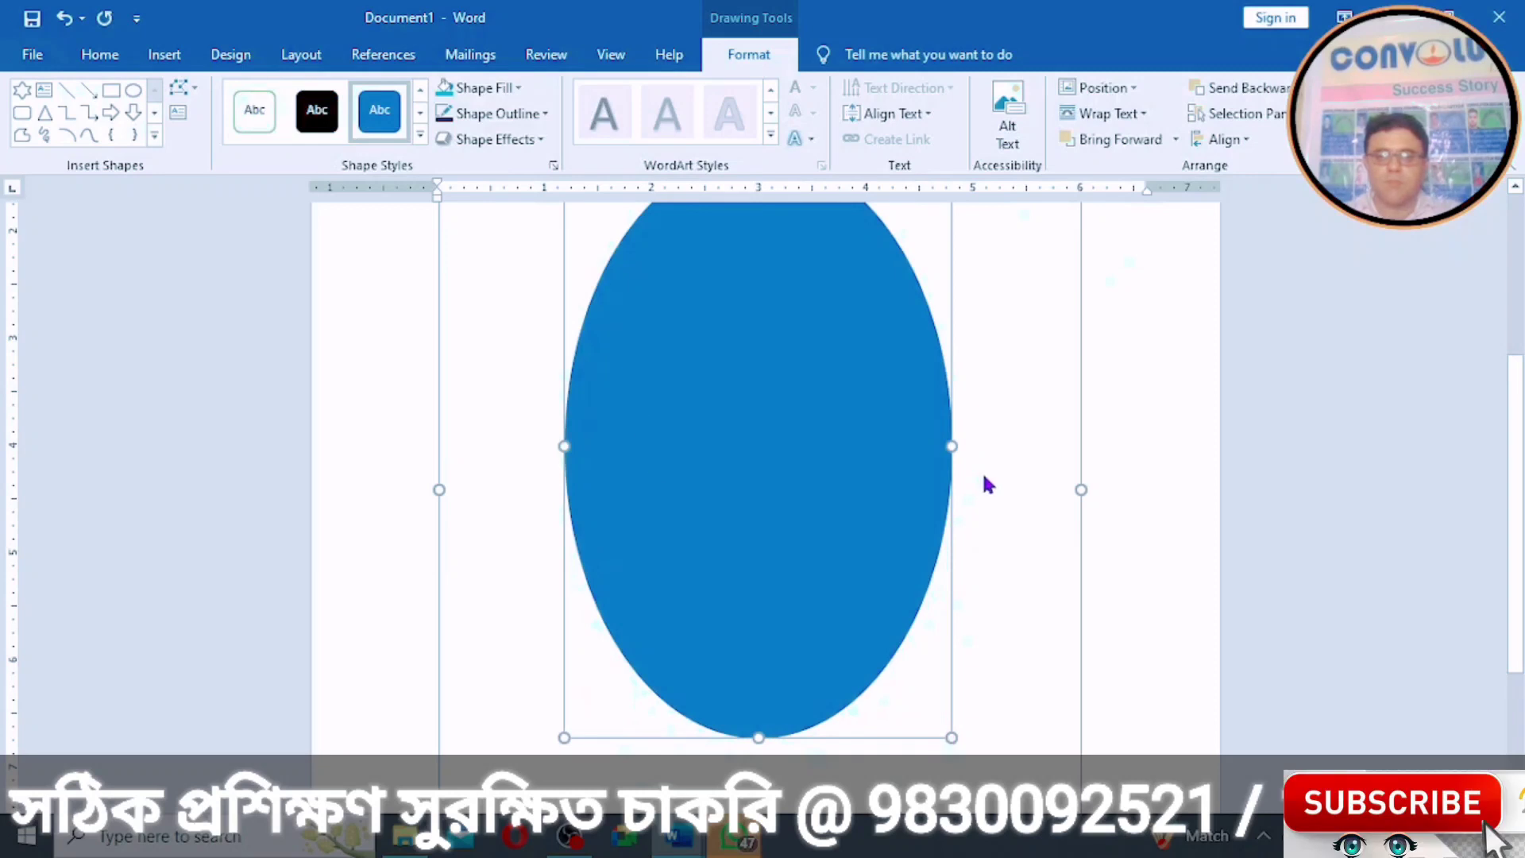
left_click_drag(951, 442, 1038, 445)
Step: Add the text "This is to certify that" inside the oval, correcting the typing mistakes
left_click_drag(1513, 510, 1514, 432)
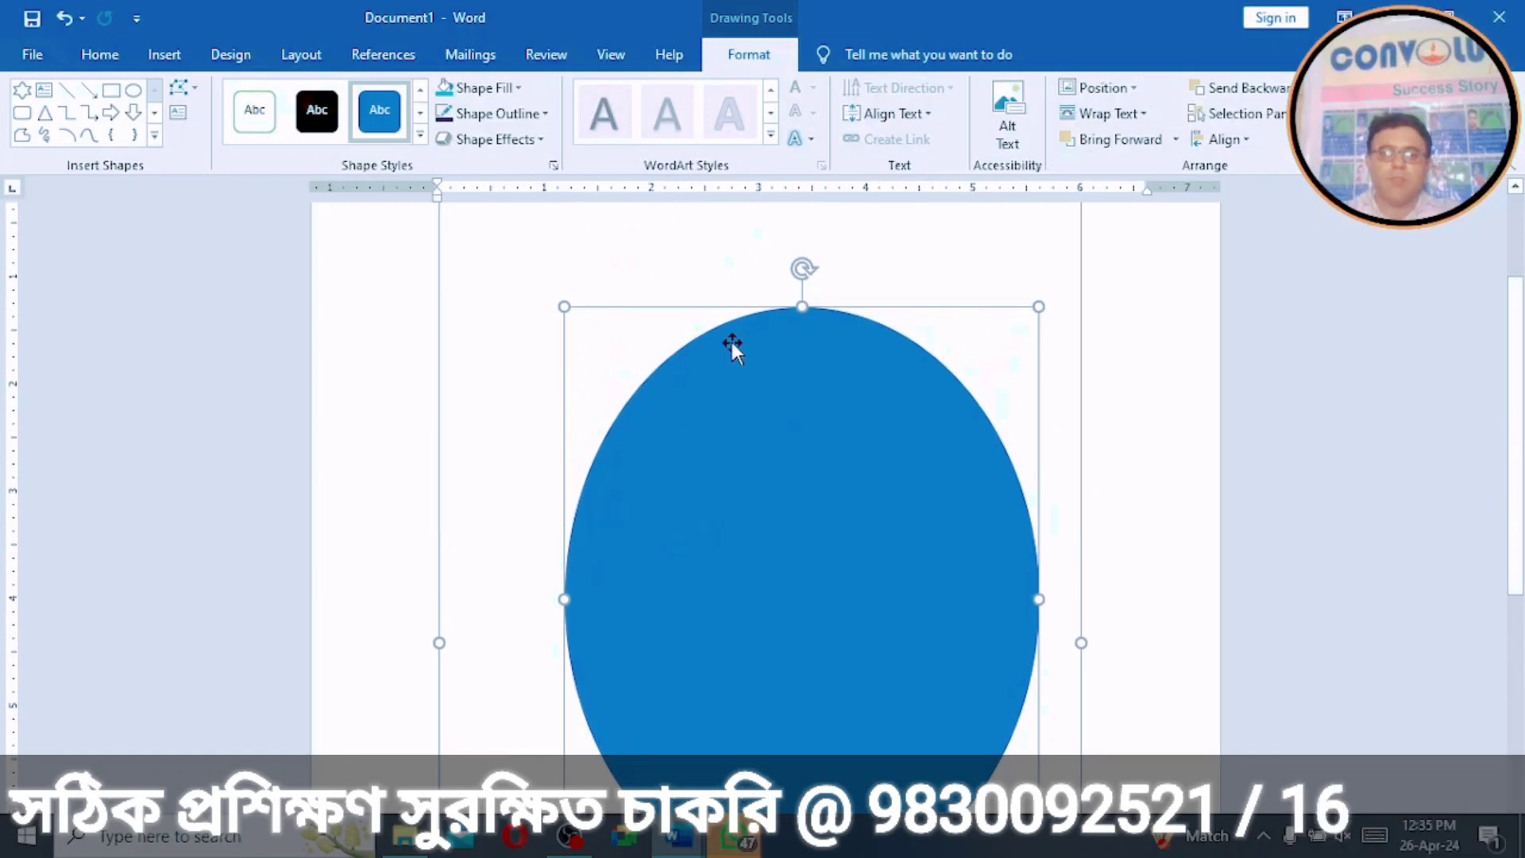
right_click(726, 456)
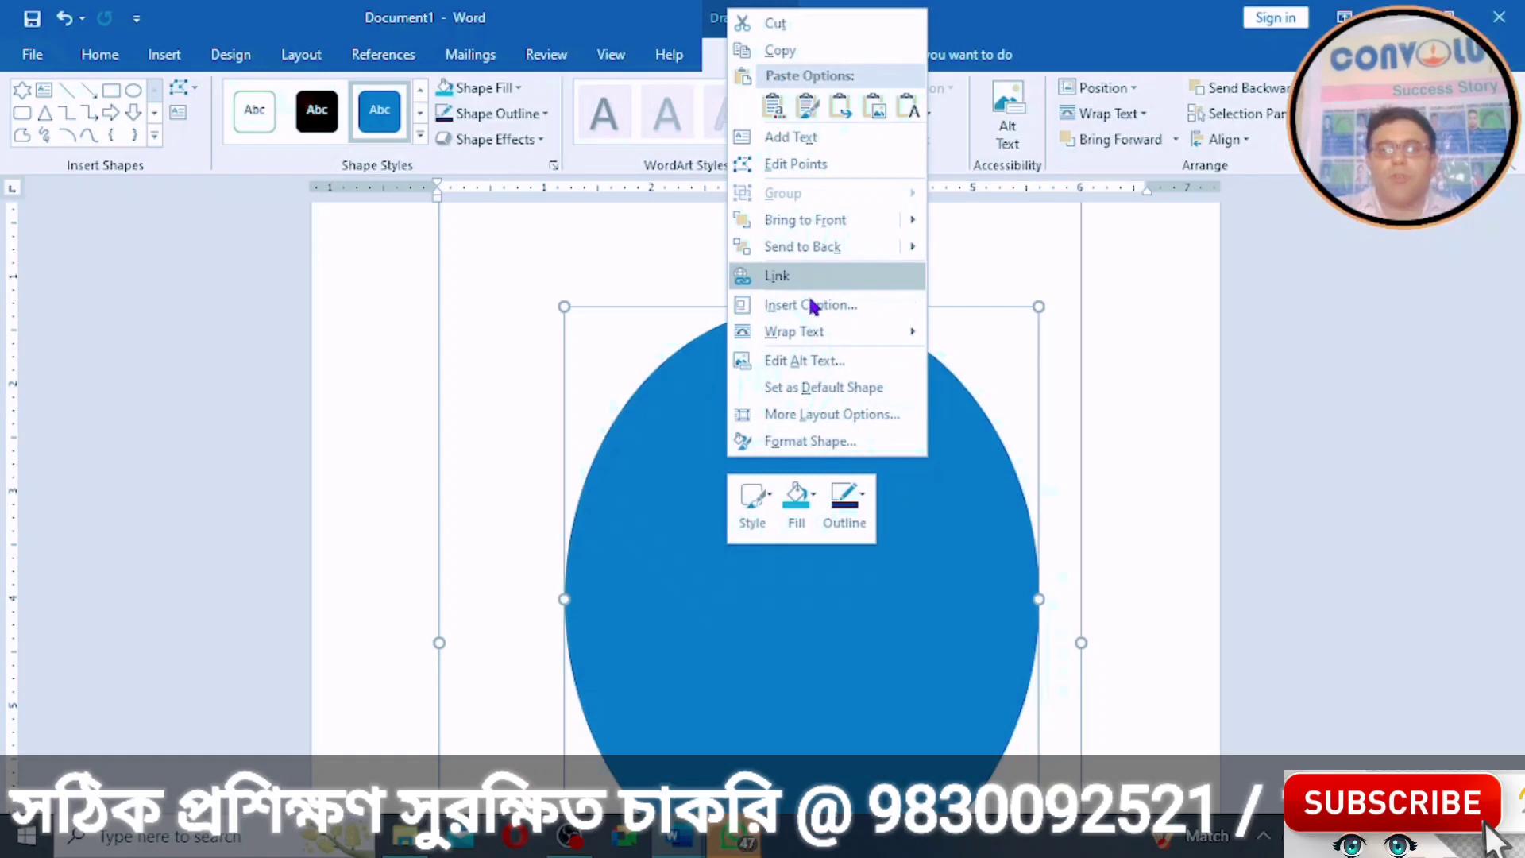
left_click(784, 139)
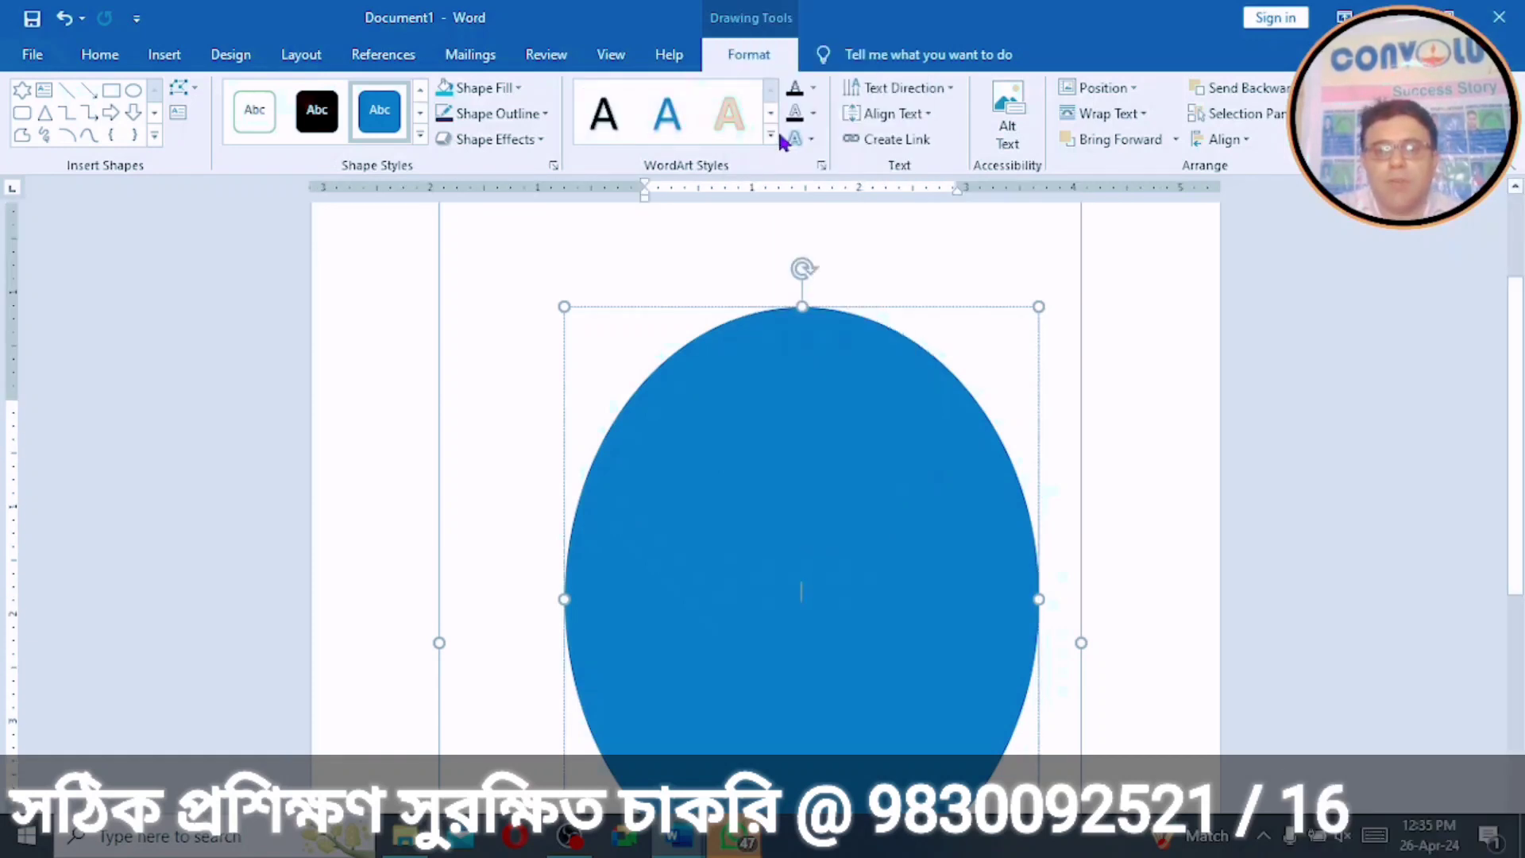
type("Thius is")
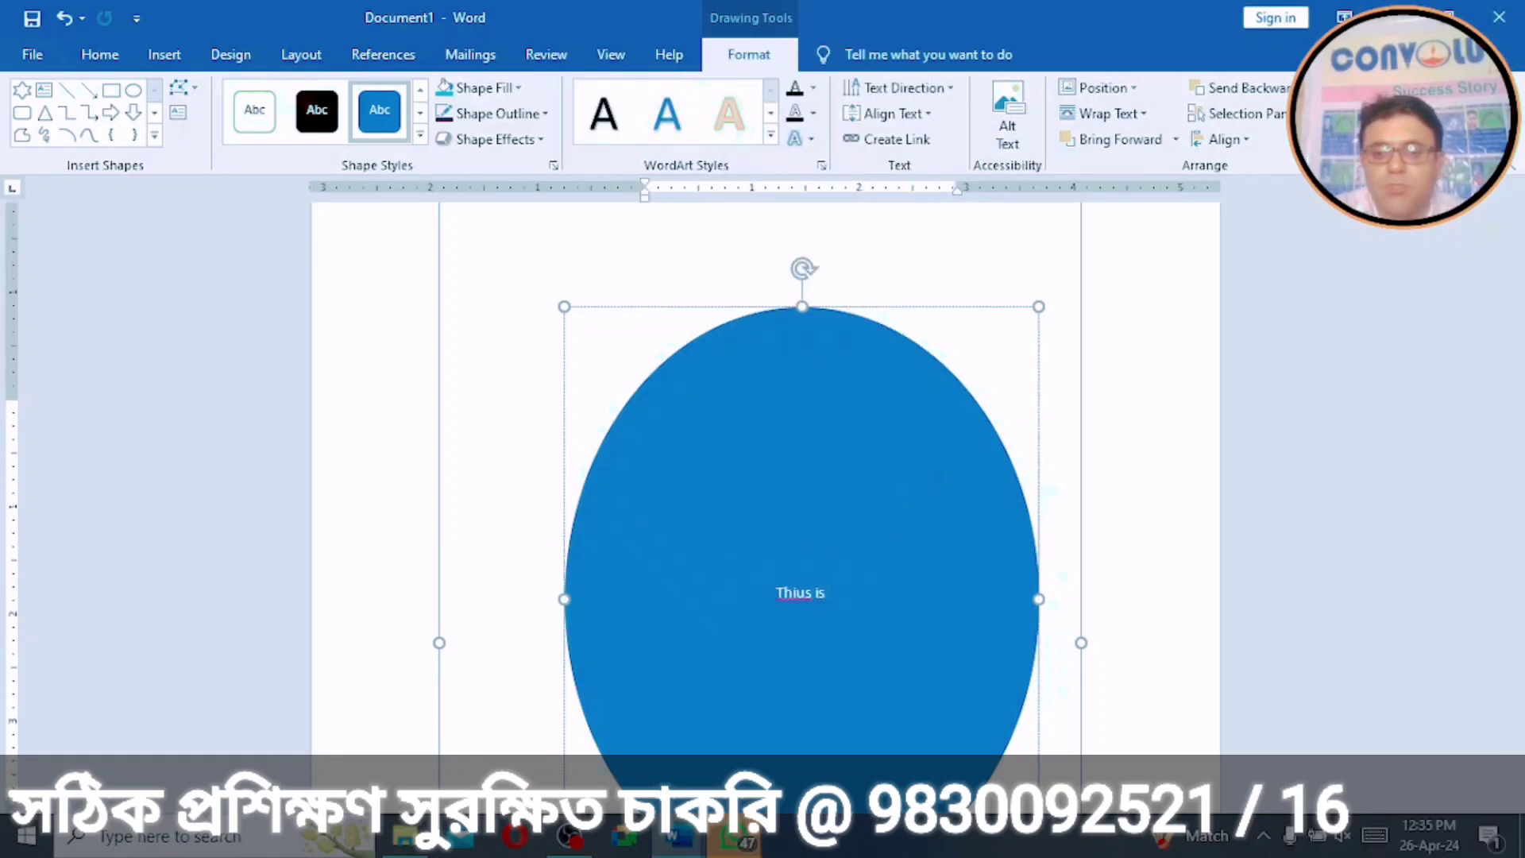
key("BackSpace")
key("BackSpace")
key("BackSpace")
key("BackSpace")
key("BackSpace")
key("BackSpace")
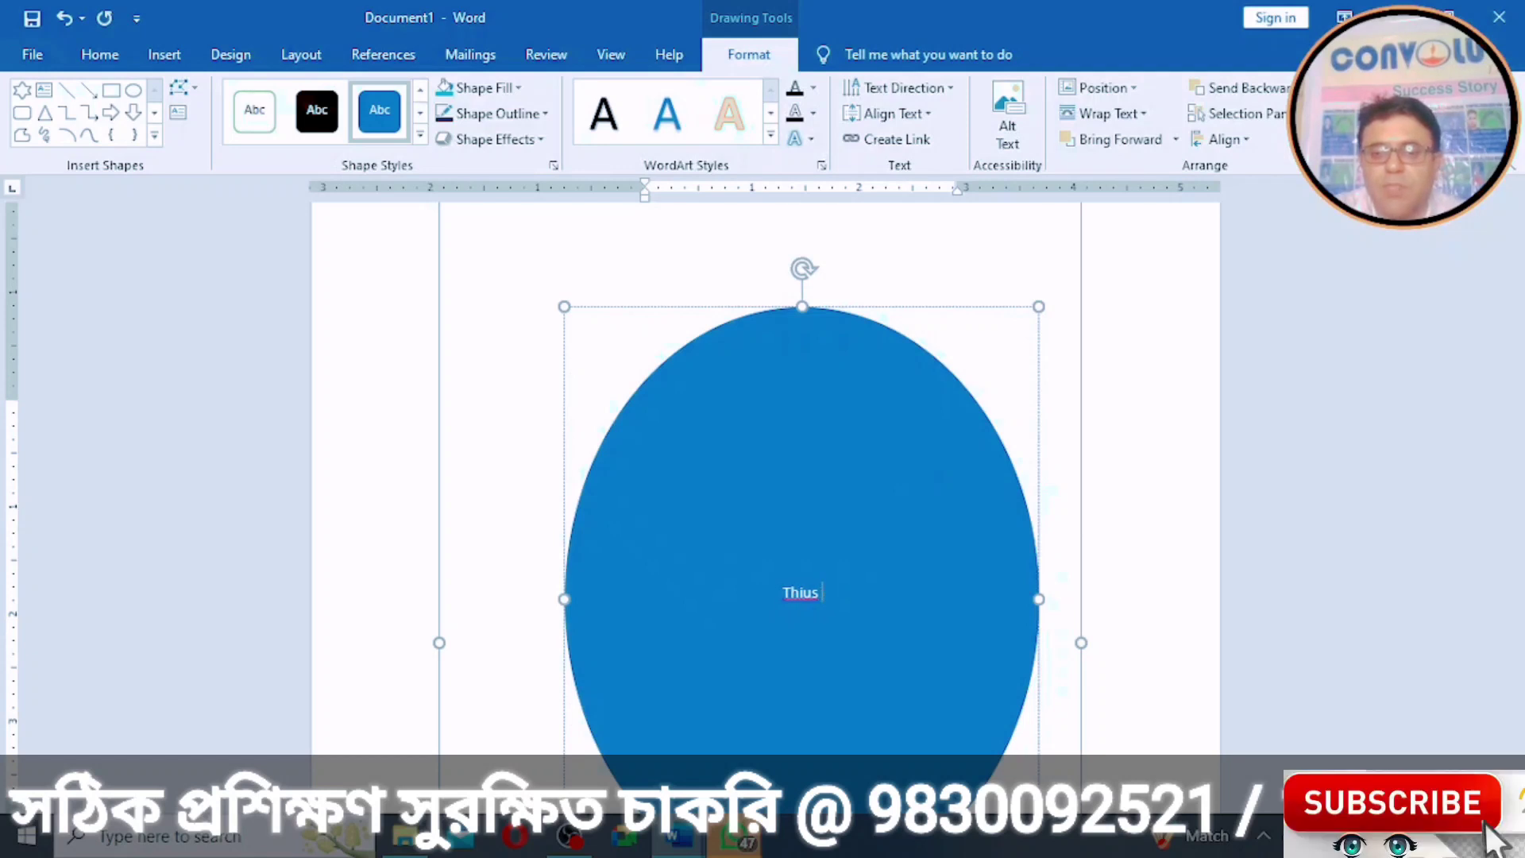
type("is is")
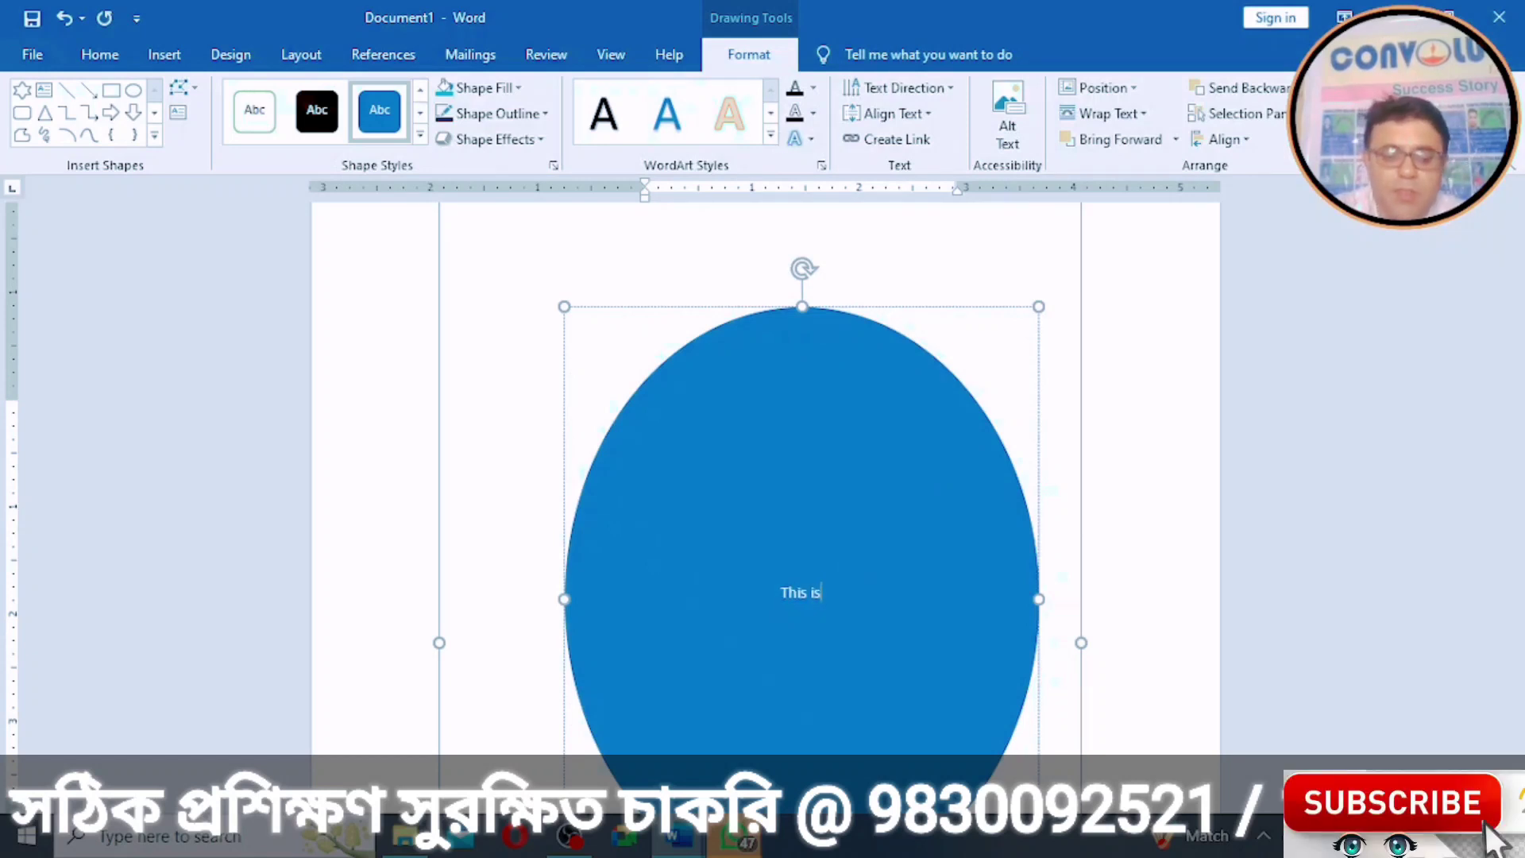
type(" gto cefrti")
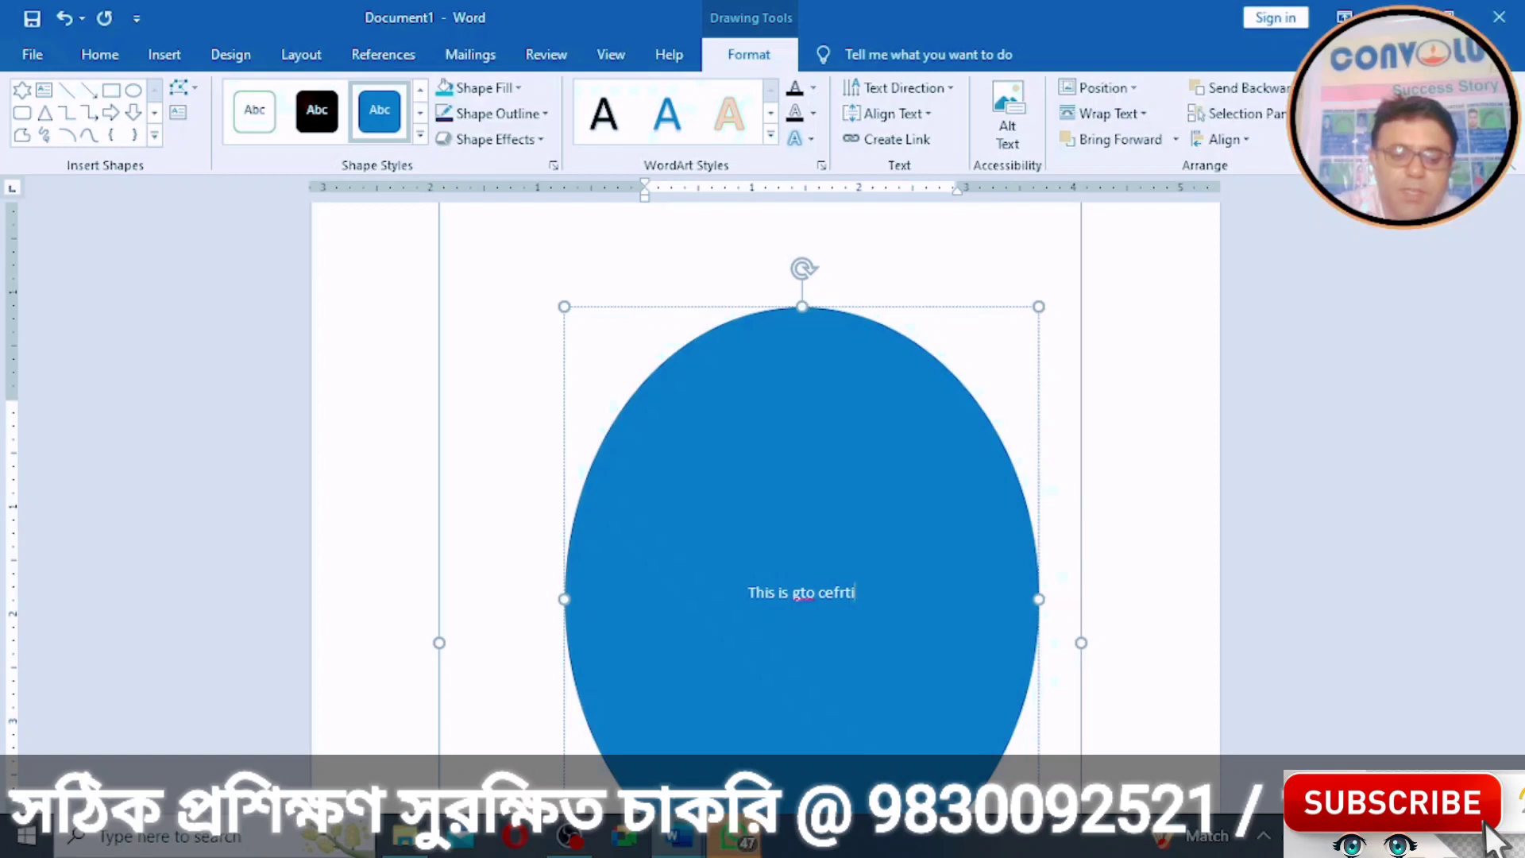
type("fy that")
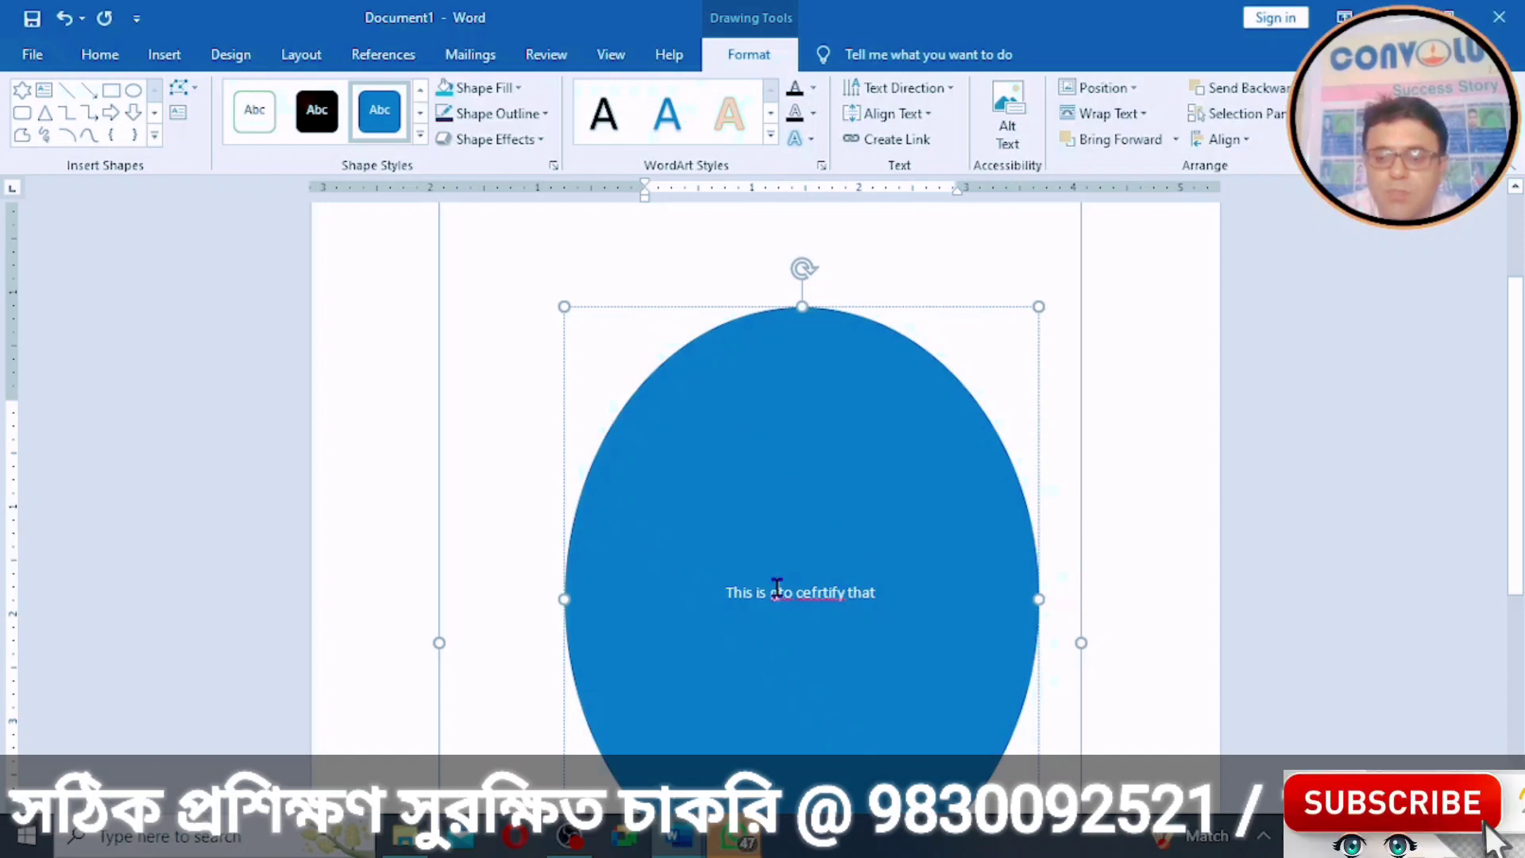
key("BackSpace")
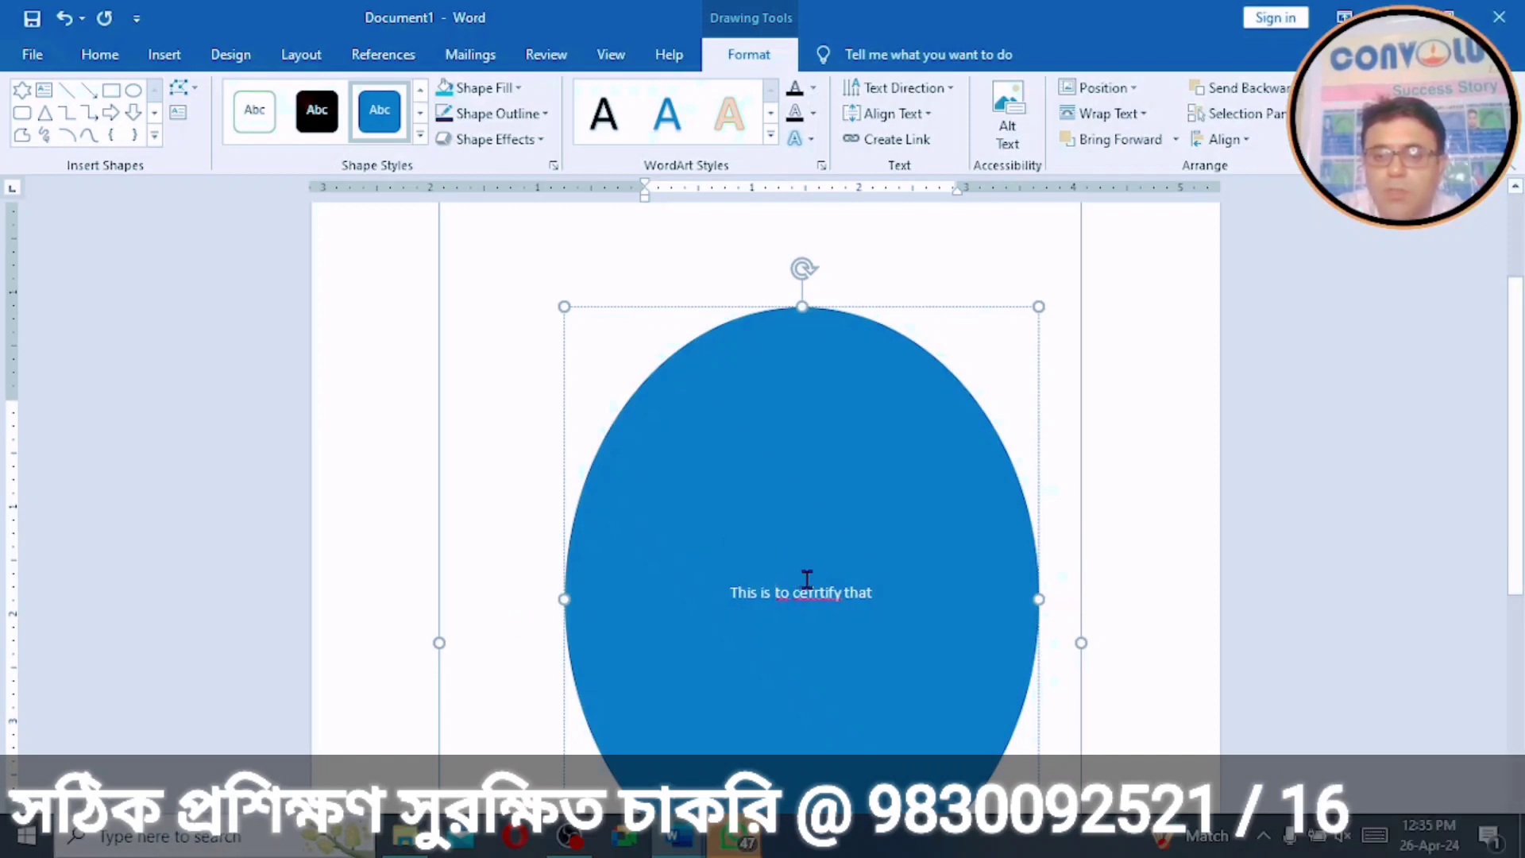
key("BackSpace")
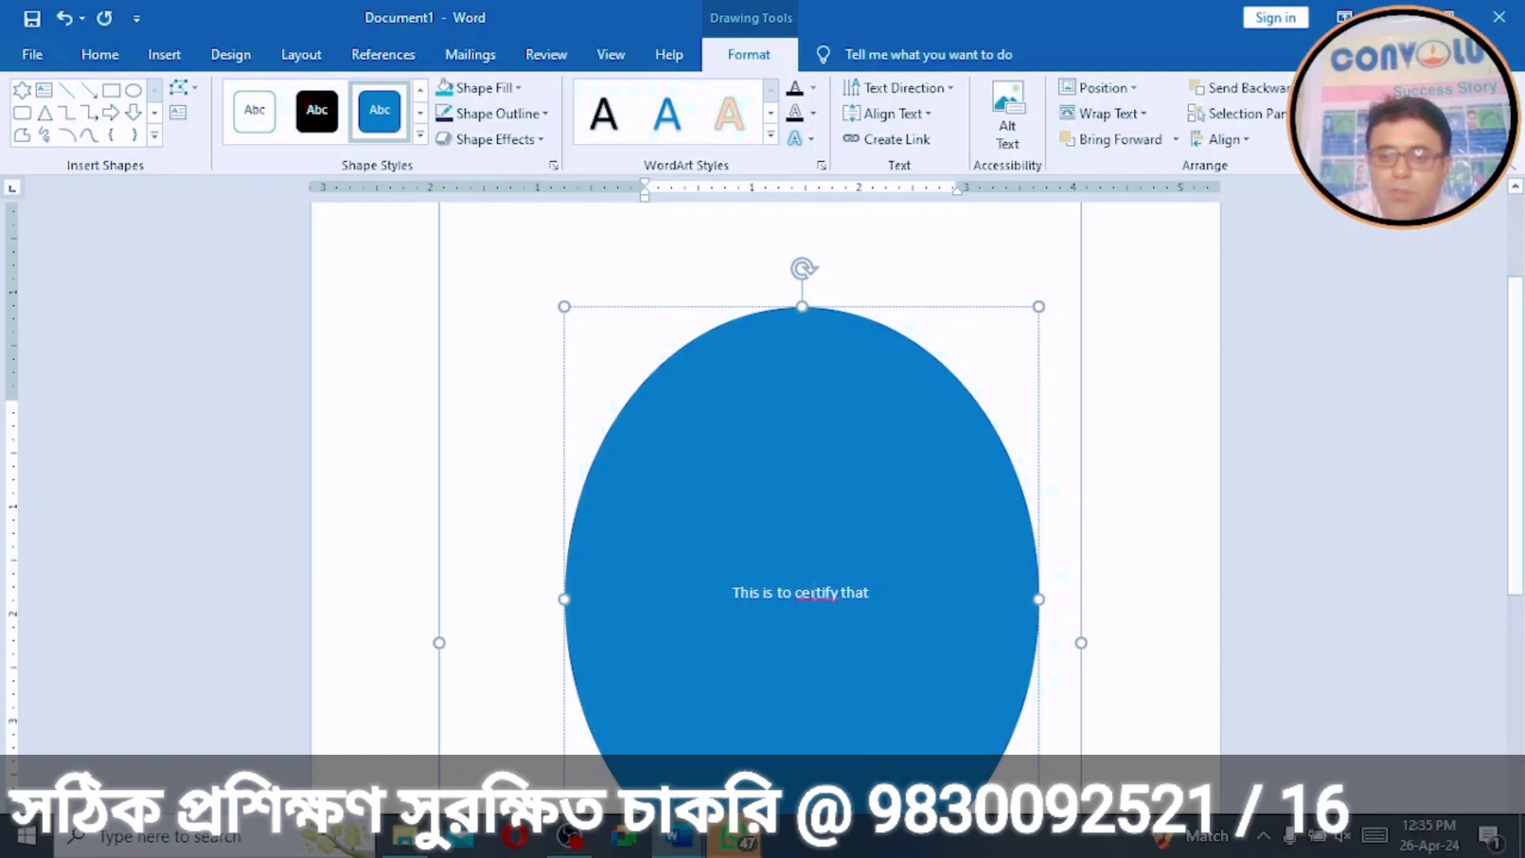
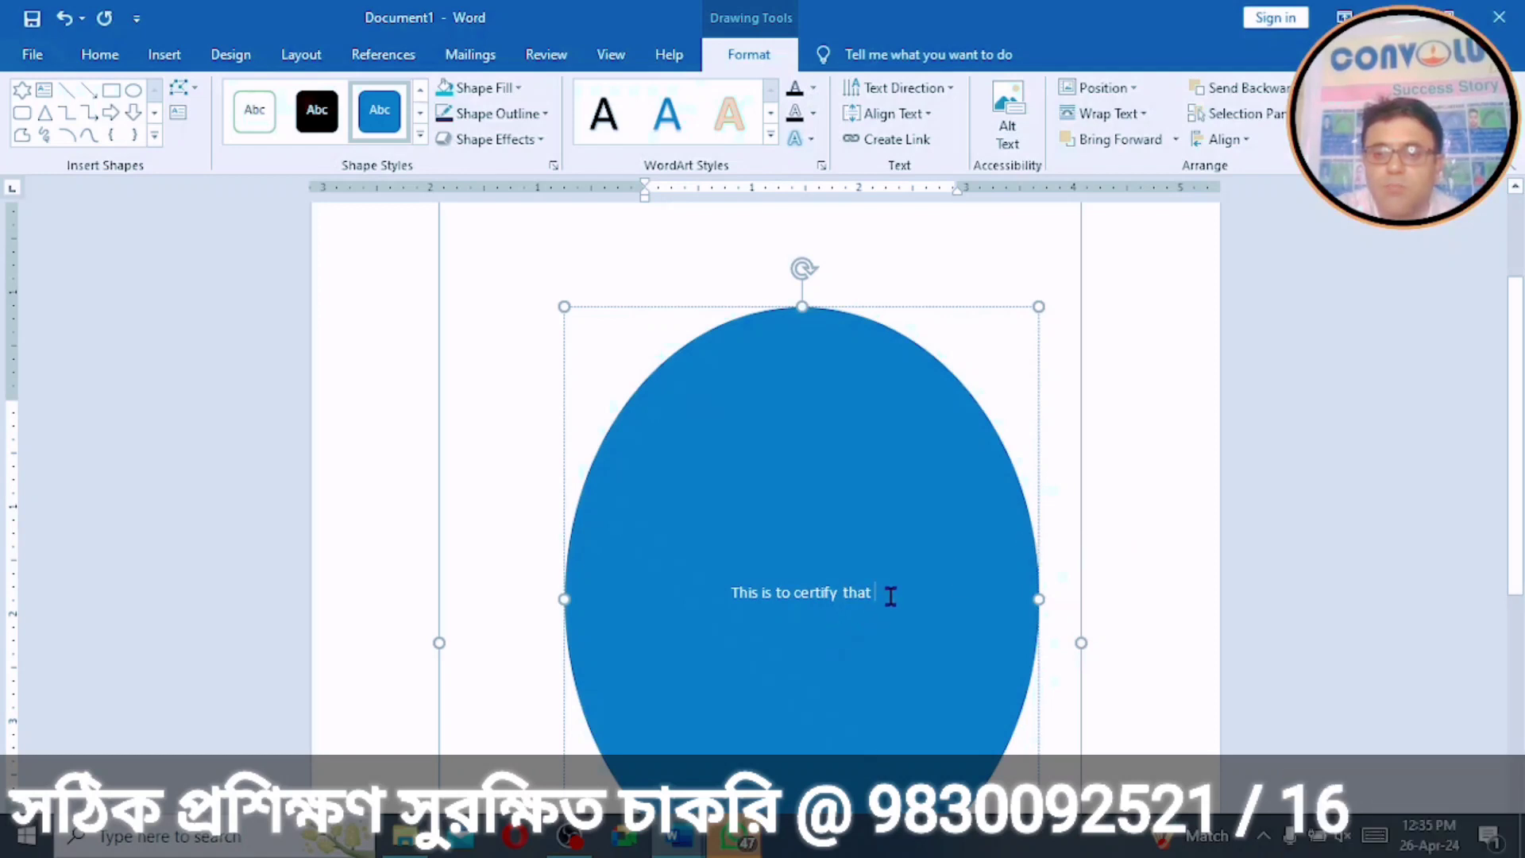
Step: Add two more lines to the oval's text: "Mr x" and "Has completed a course on Ms office"
key("Return")
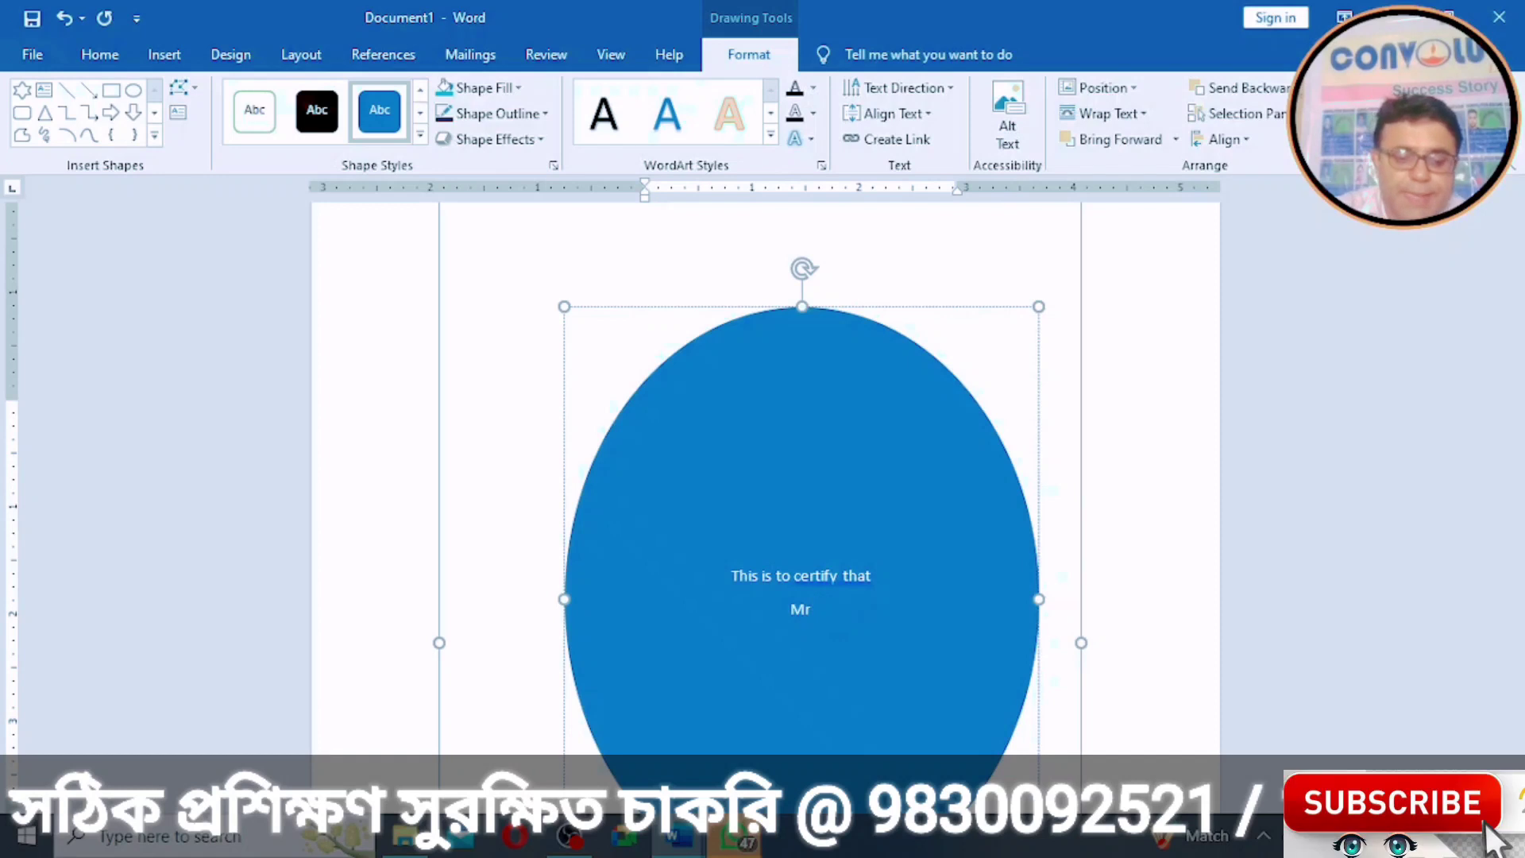
type("Mr x c")
key("BackSpace")
key("Return")
type("has cpompleted")
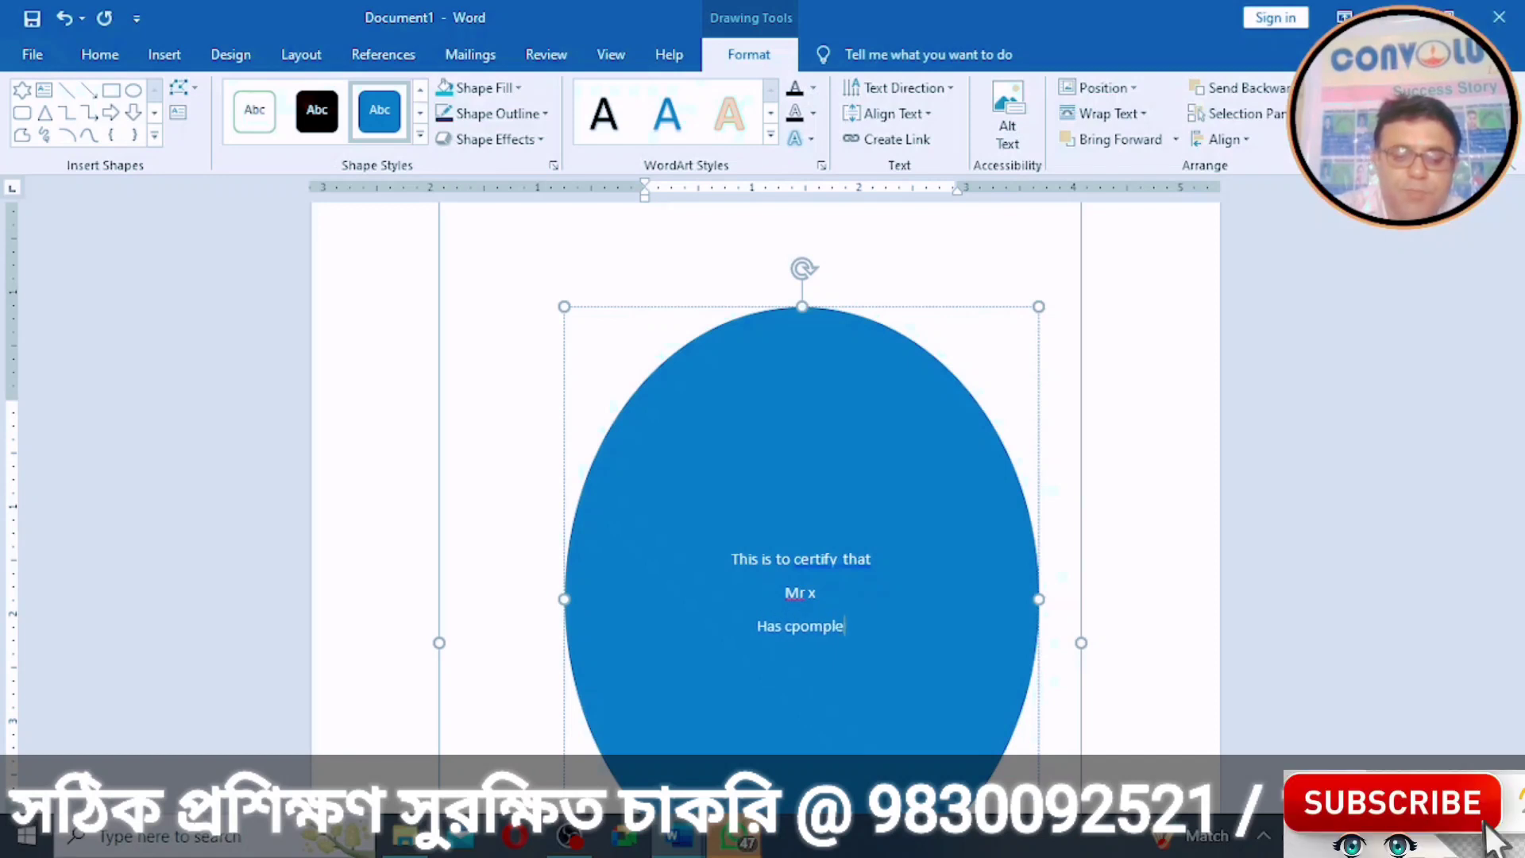
type(" a co")
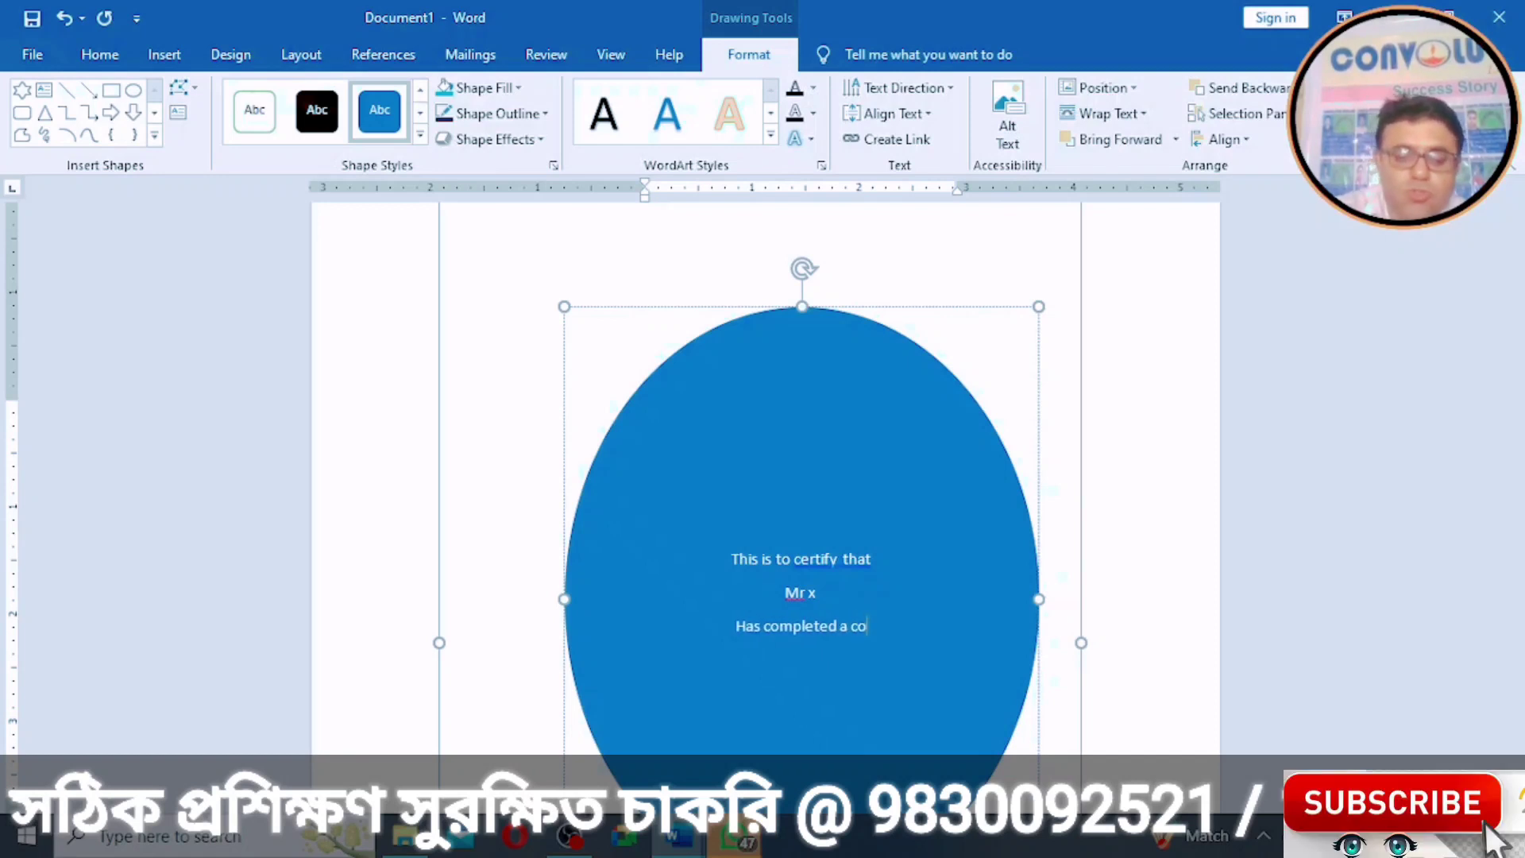
type("urse on")
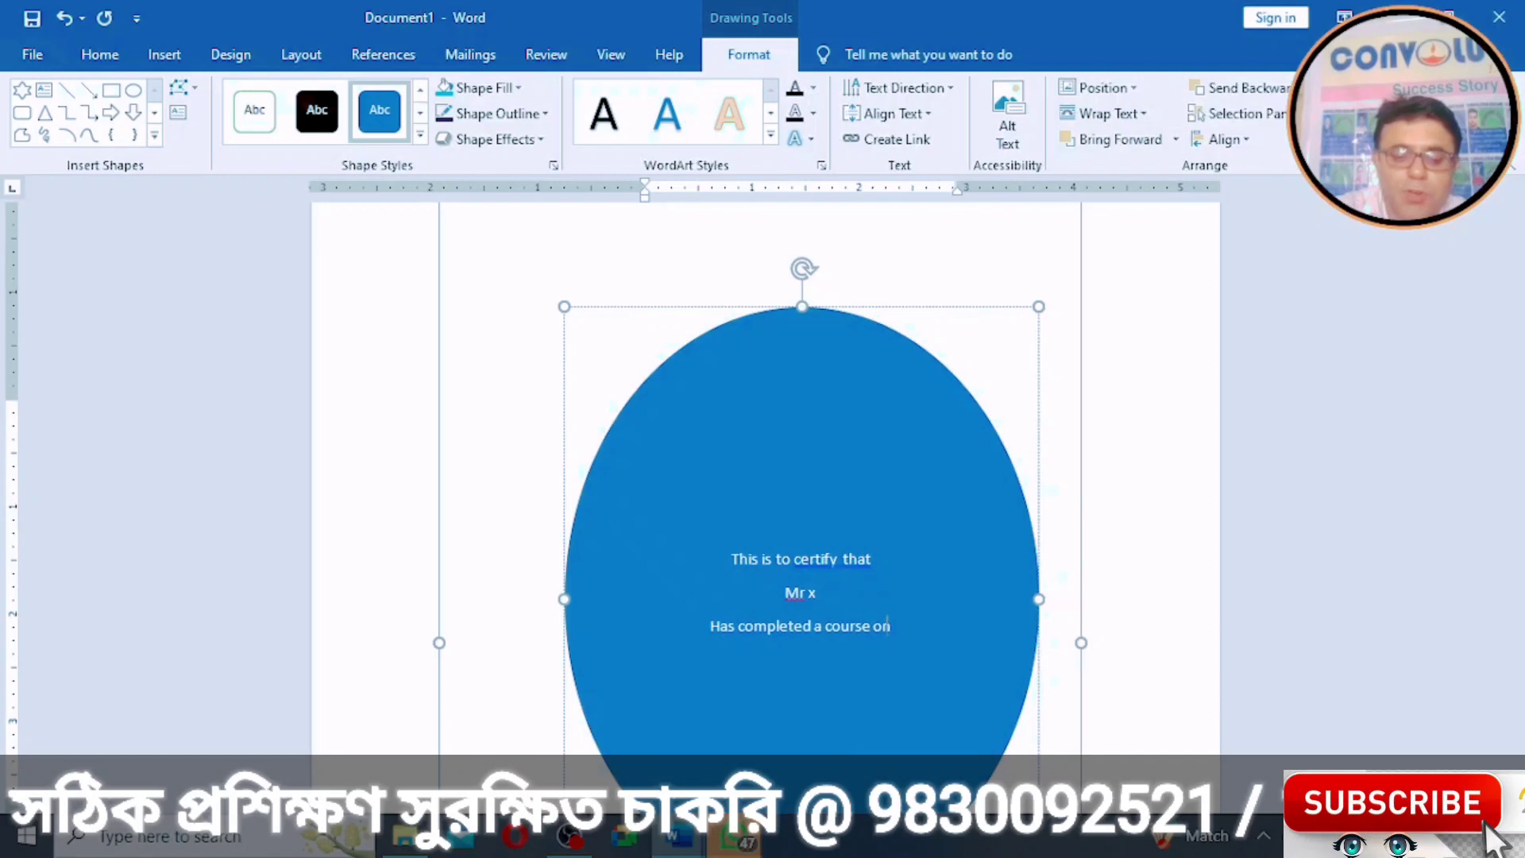
type(" Ms o")
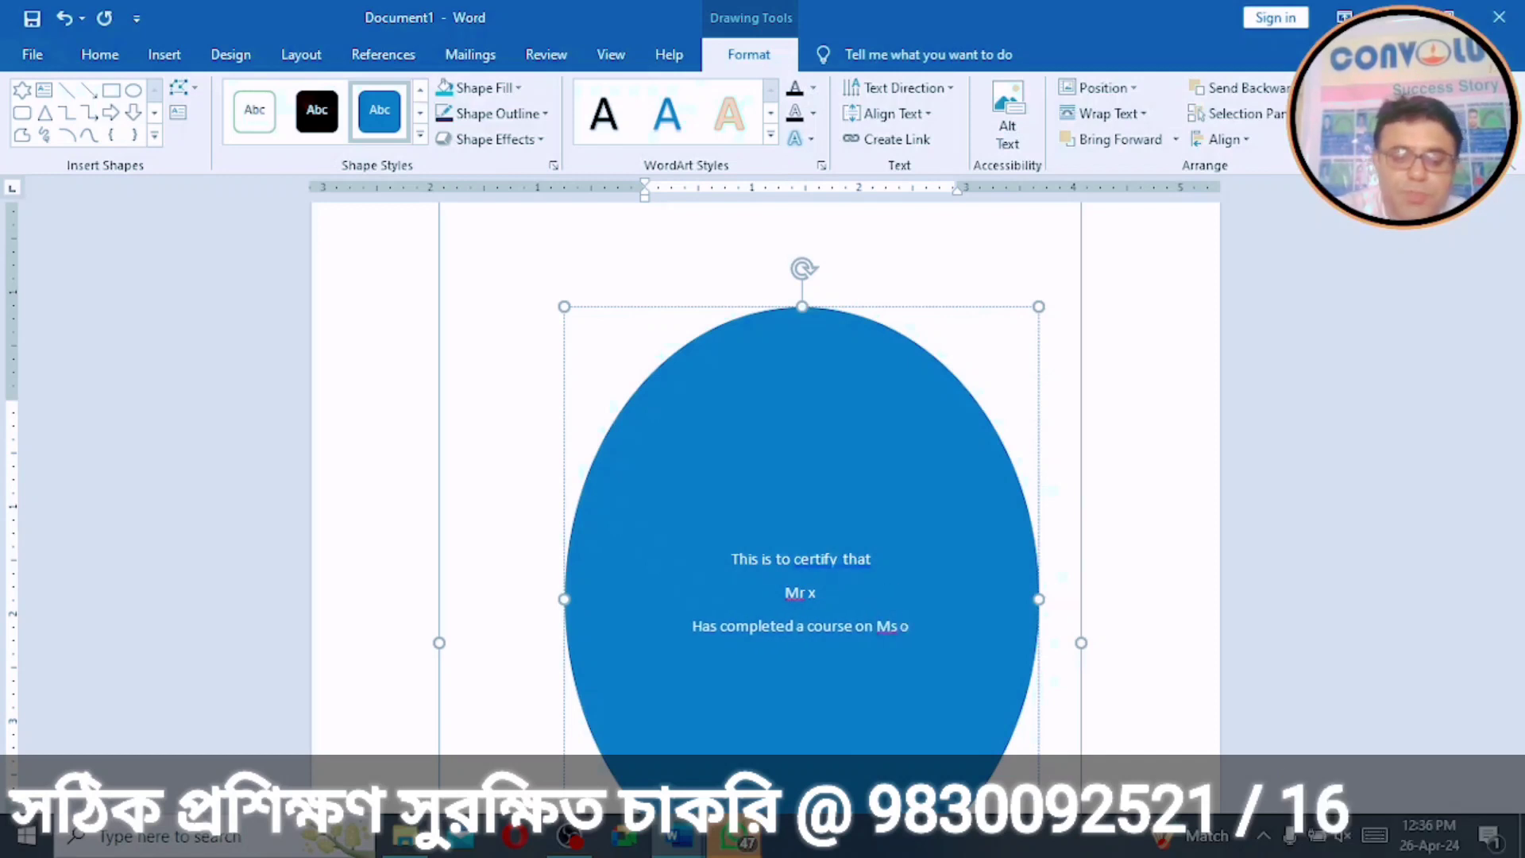
type("ffice")
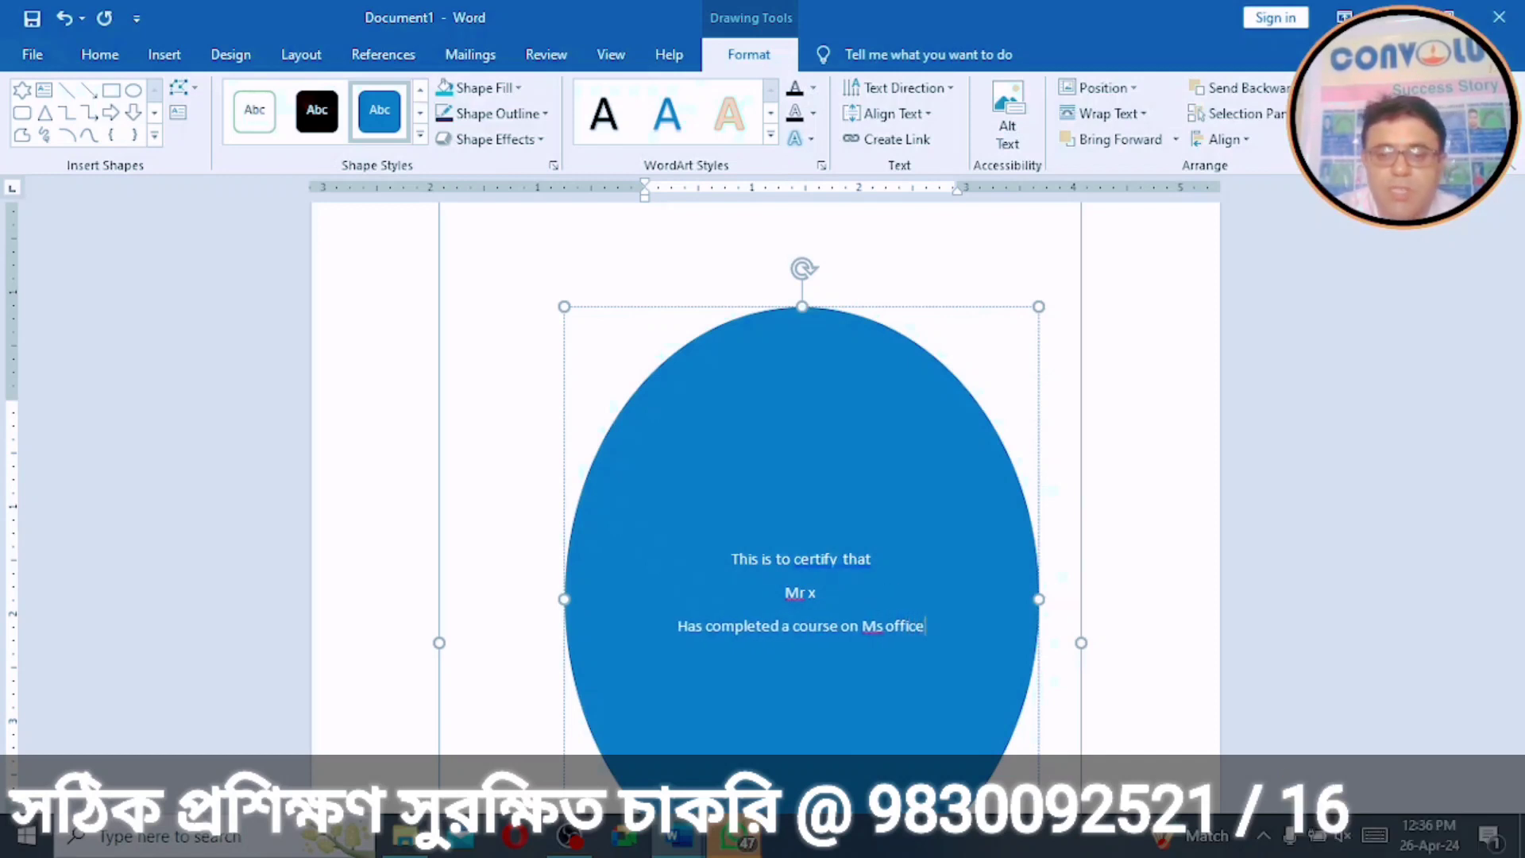
Step: Enlarge the oval to about 4.4 inches wide by 6.2 inches high, keeping its top below the canvas's upper edge
left_click_drag(1513, 465, 1470, 456)
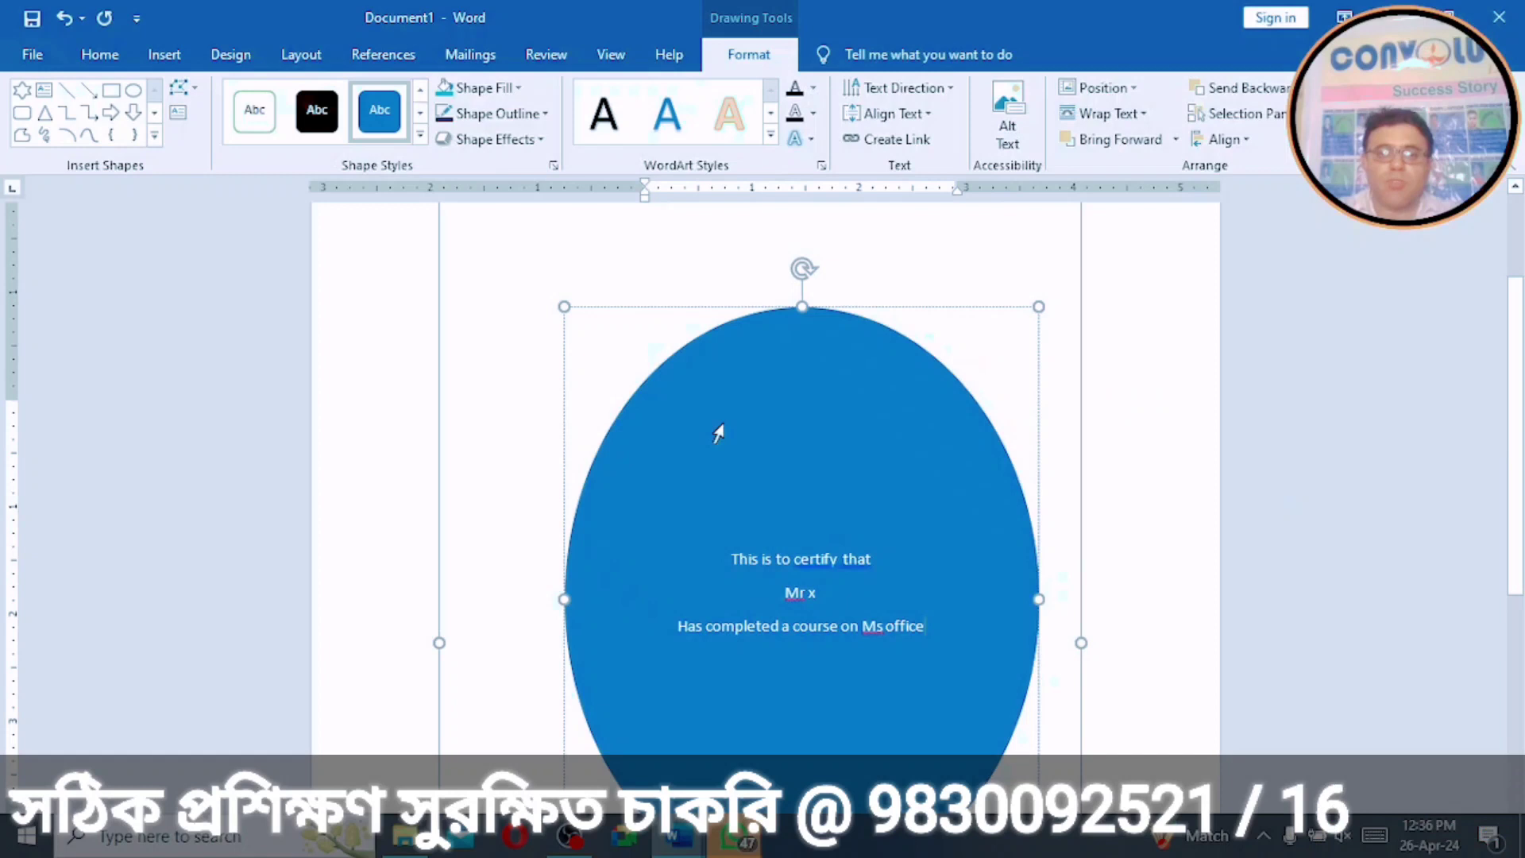
left_click_drag(558, 307, 524, 206)
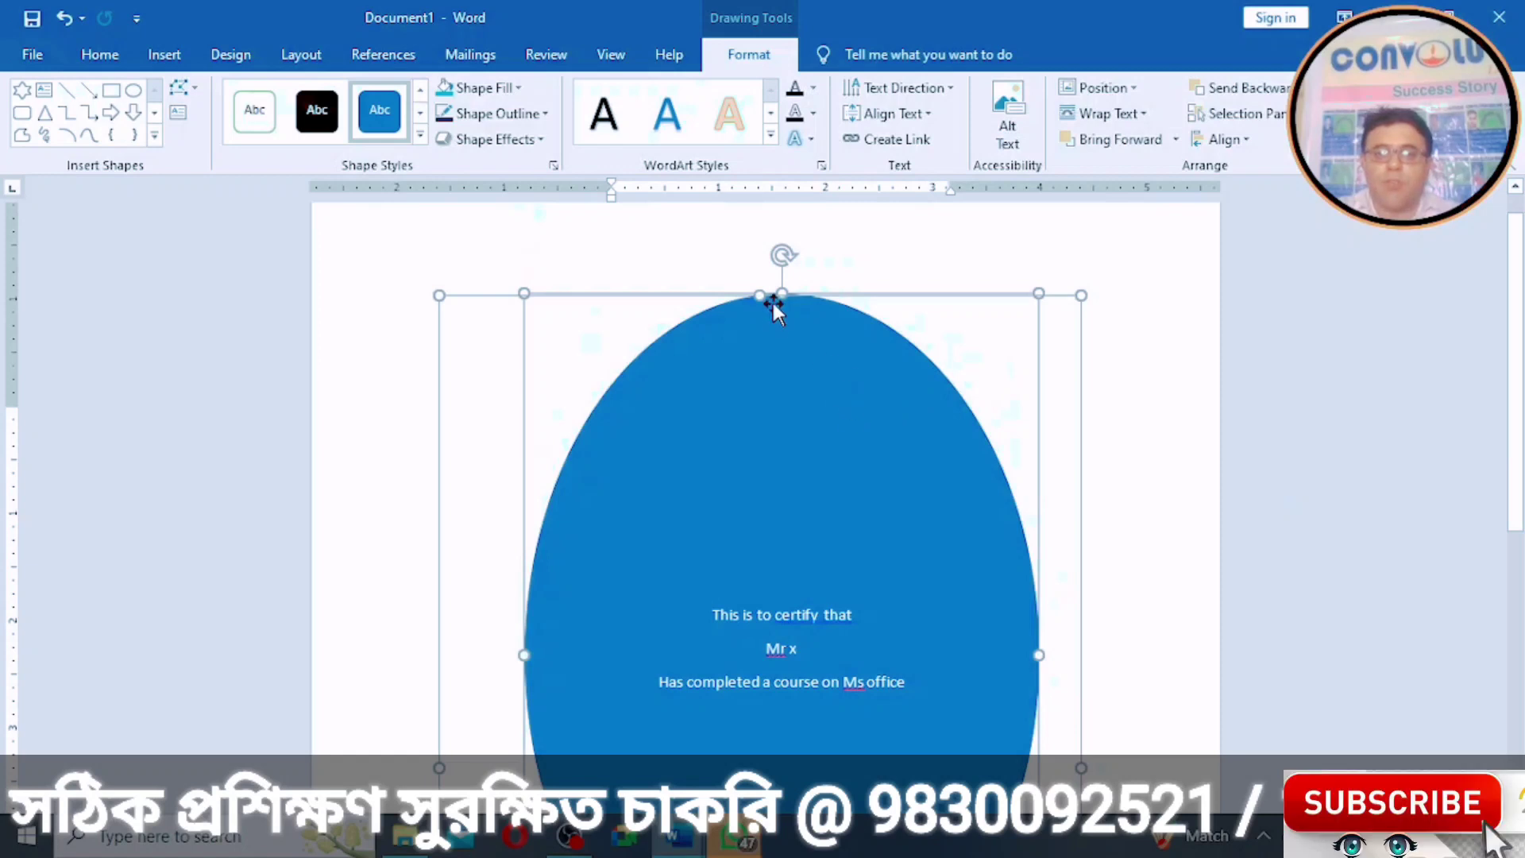
left_click_drag(761, 296, 760, 368)
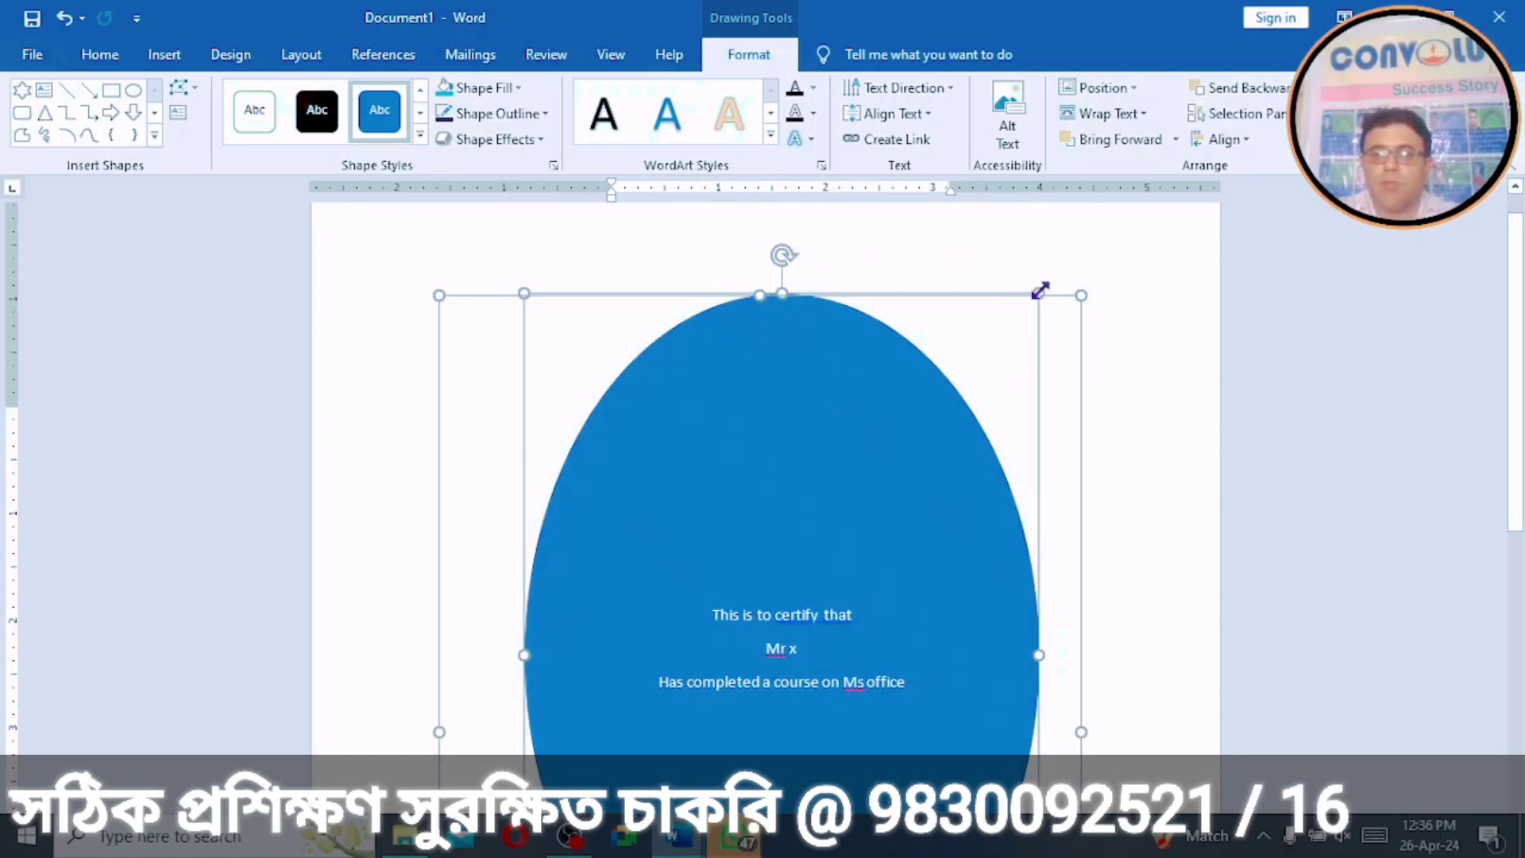
left_click_drag(1038, 291, 1001, 352)
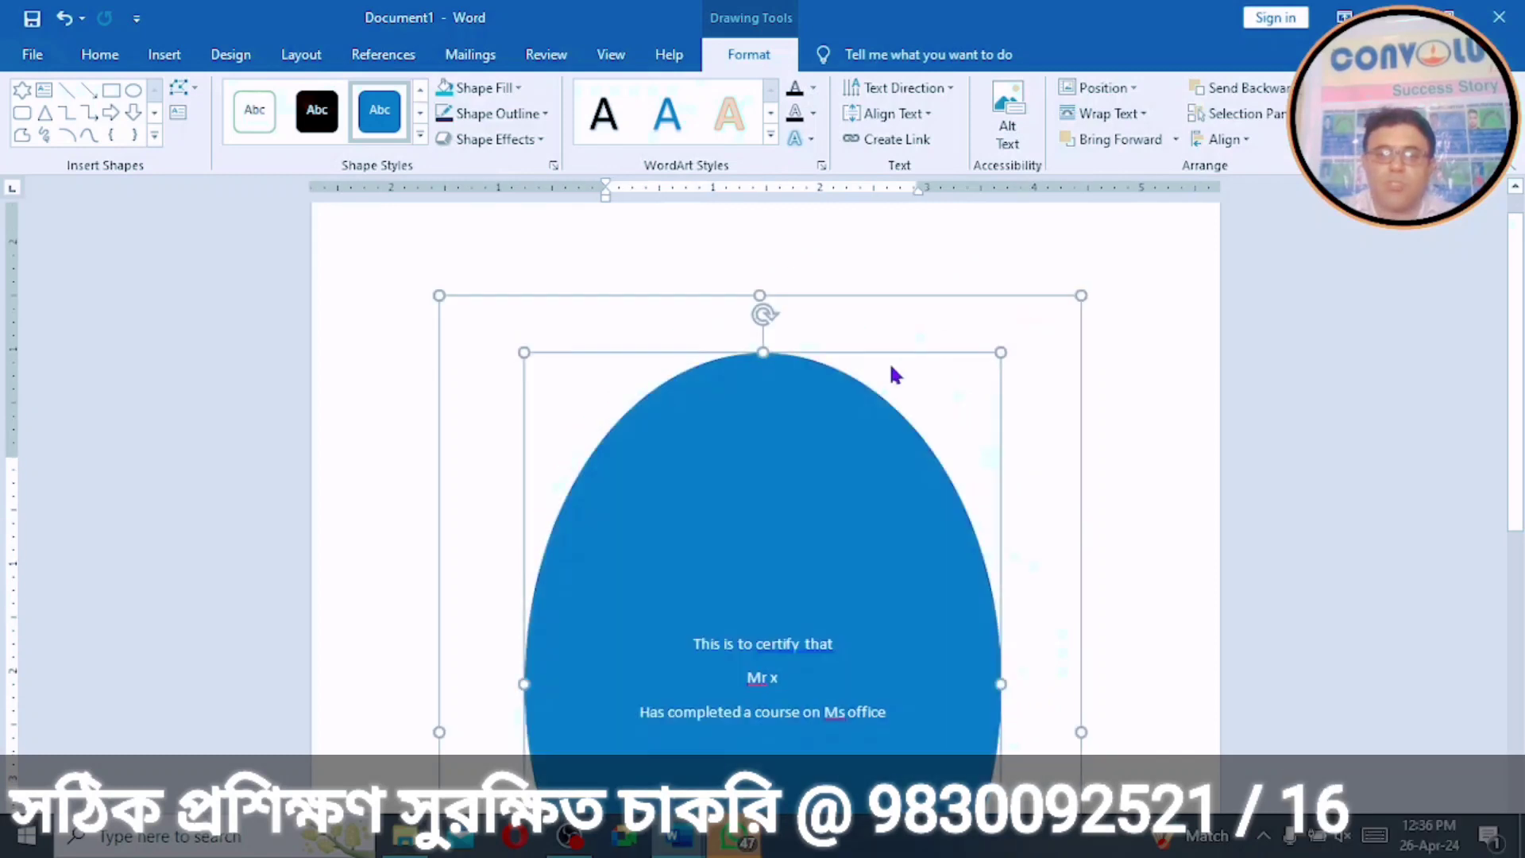
Step: Select the drawing canvas around the oval and fill it with yellow
left_click(485, 326)
left_click(725, 488)
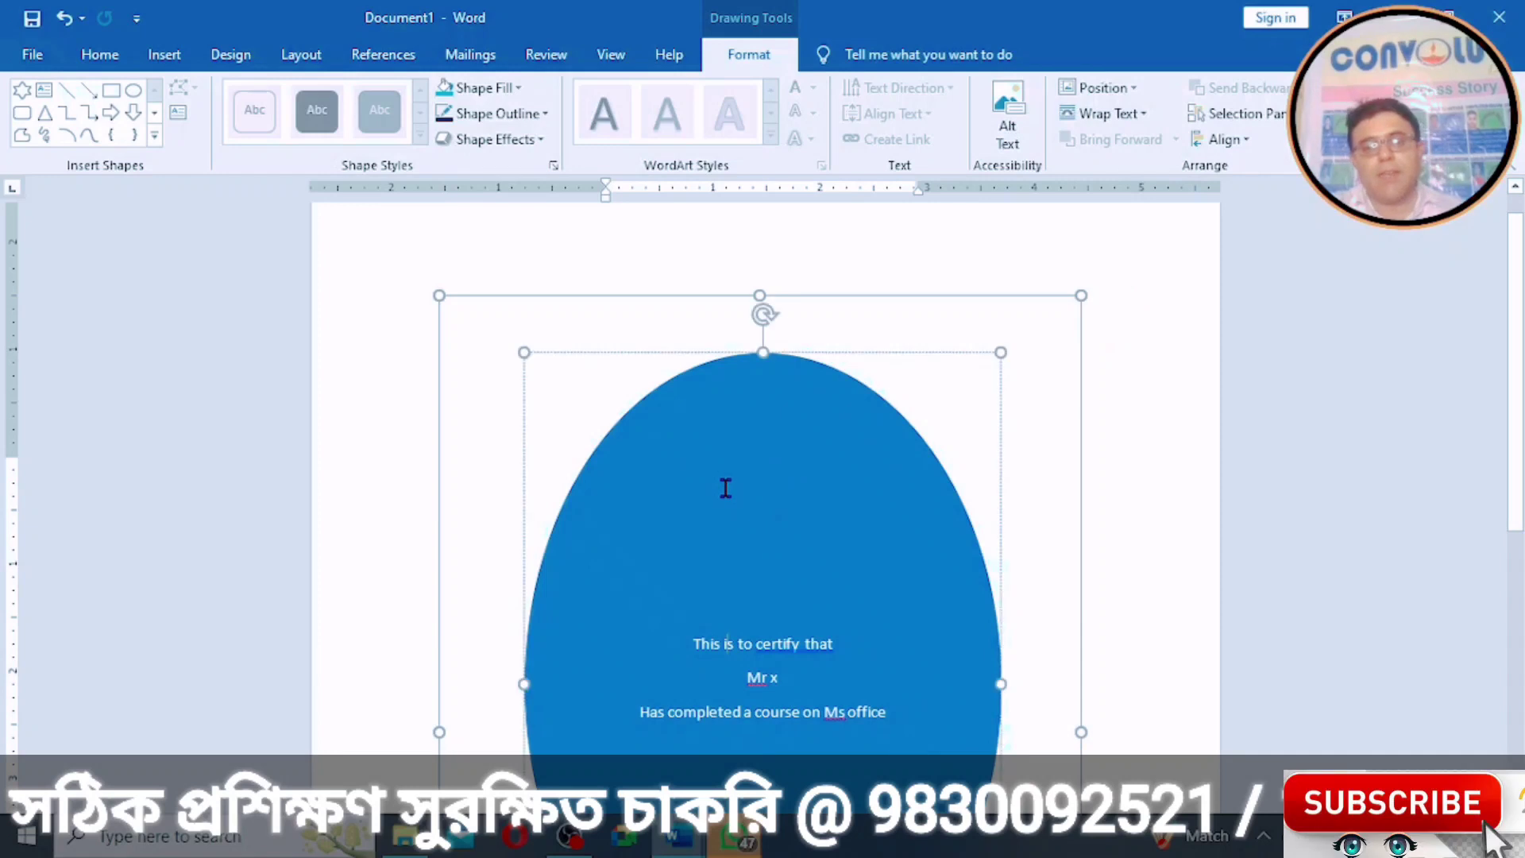
left_click(474, 327)
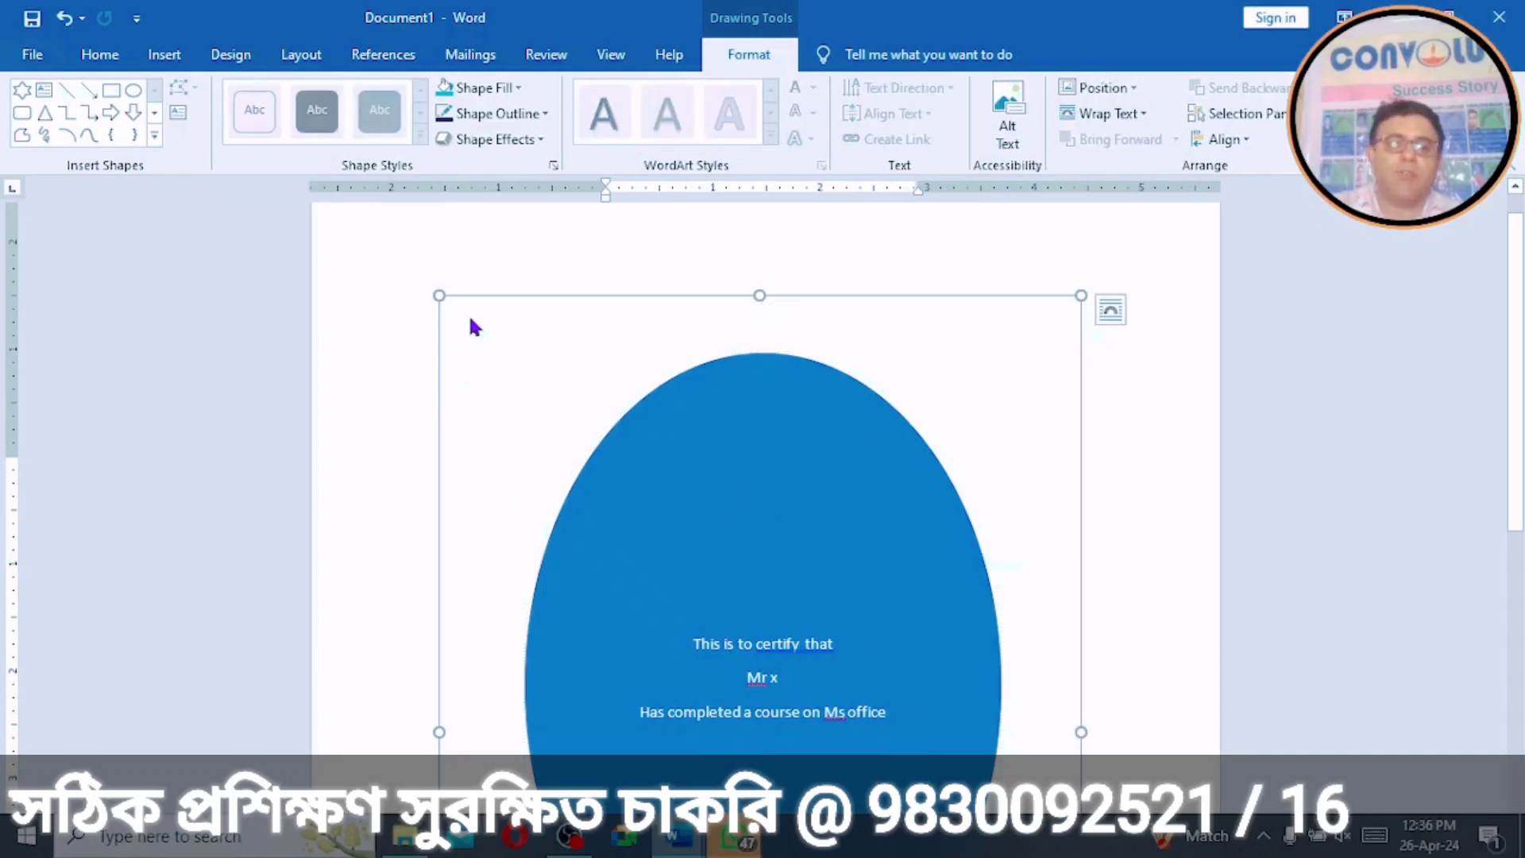
left_click(517, 88)
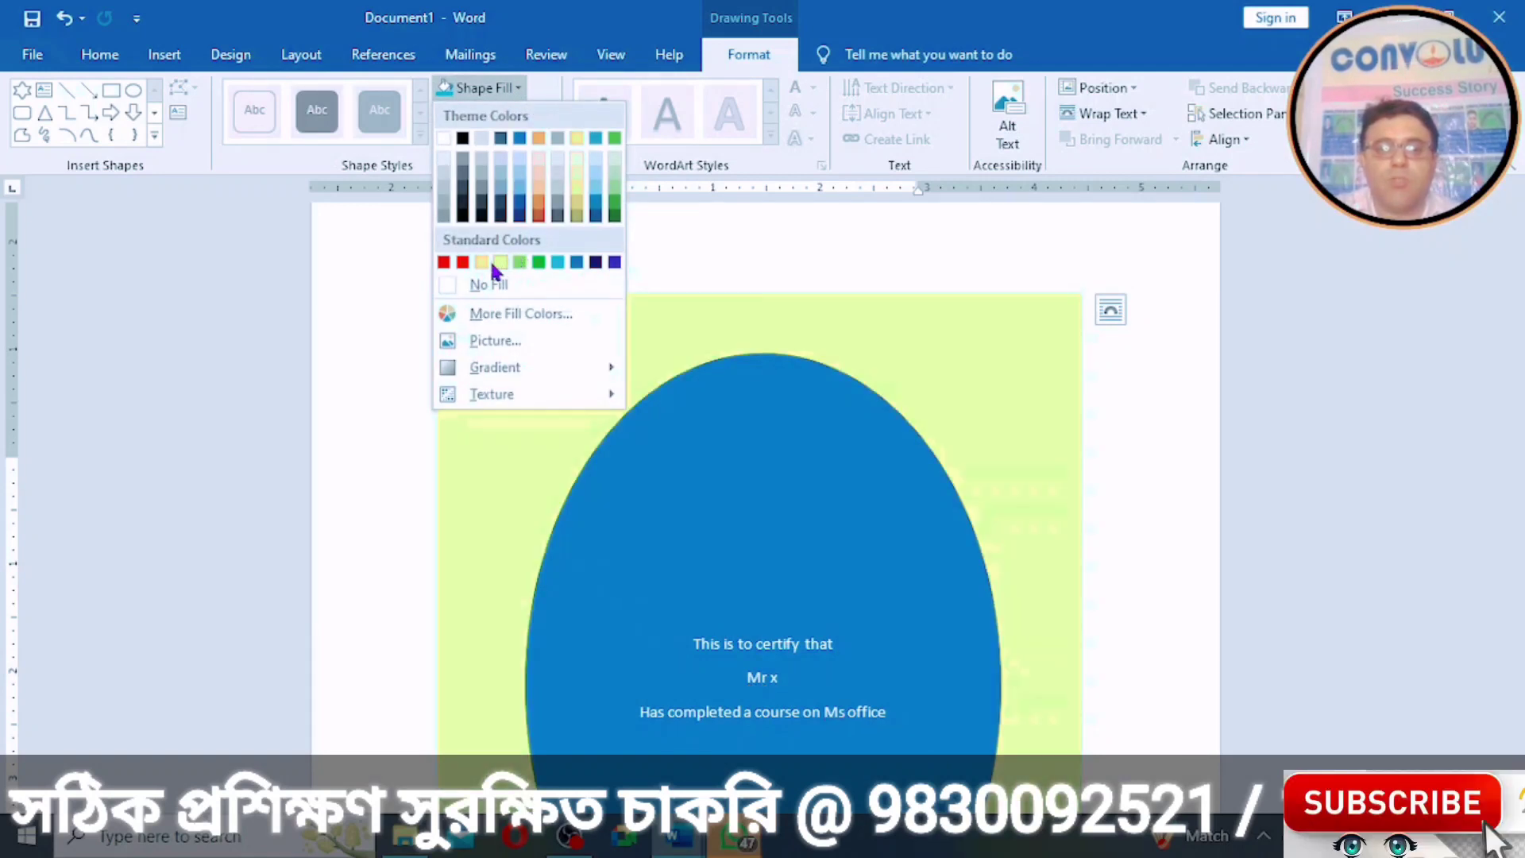
left_click(479, 261)
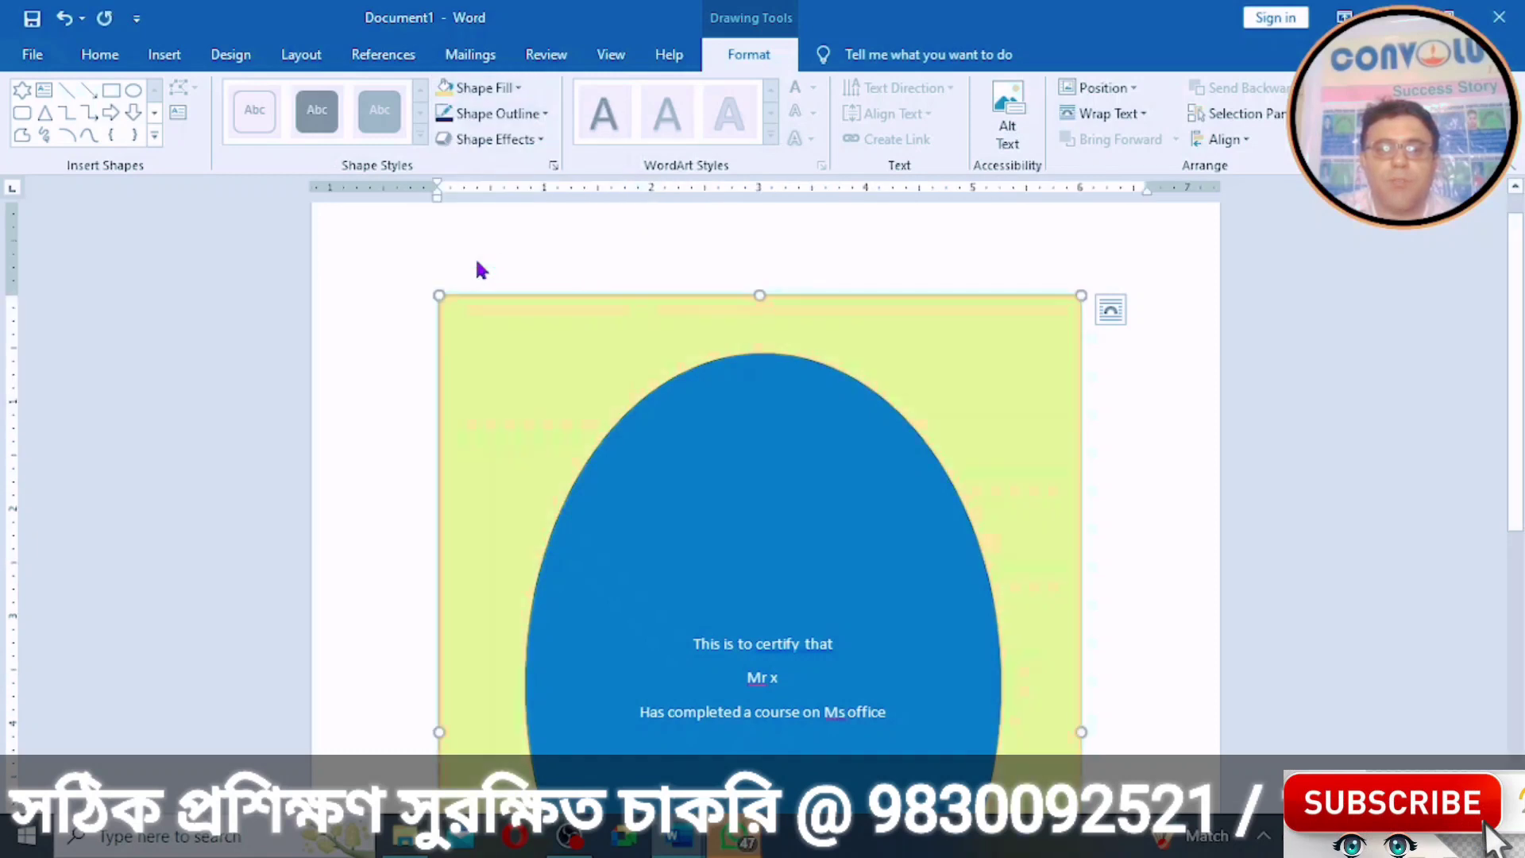
Step: Set the certificate oval to No Fill, and select the oval again on the canvas
left_click(688, 402)
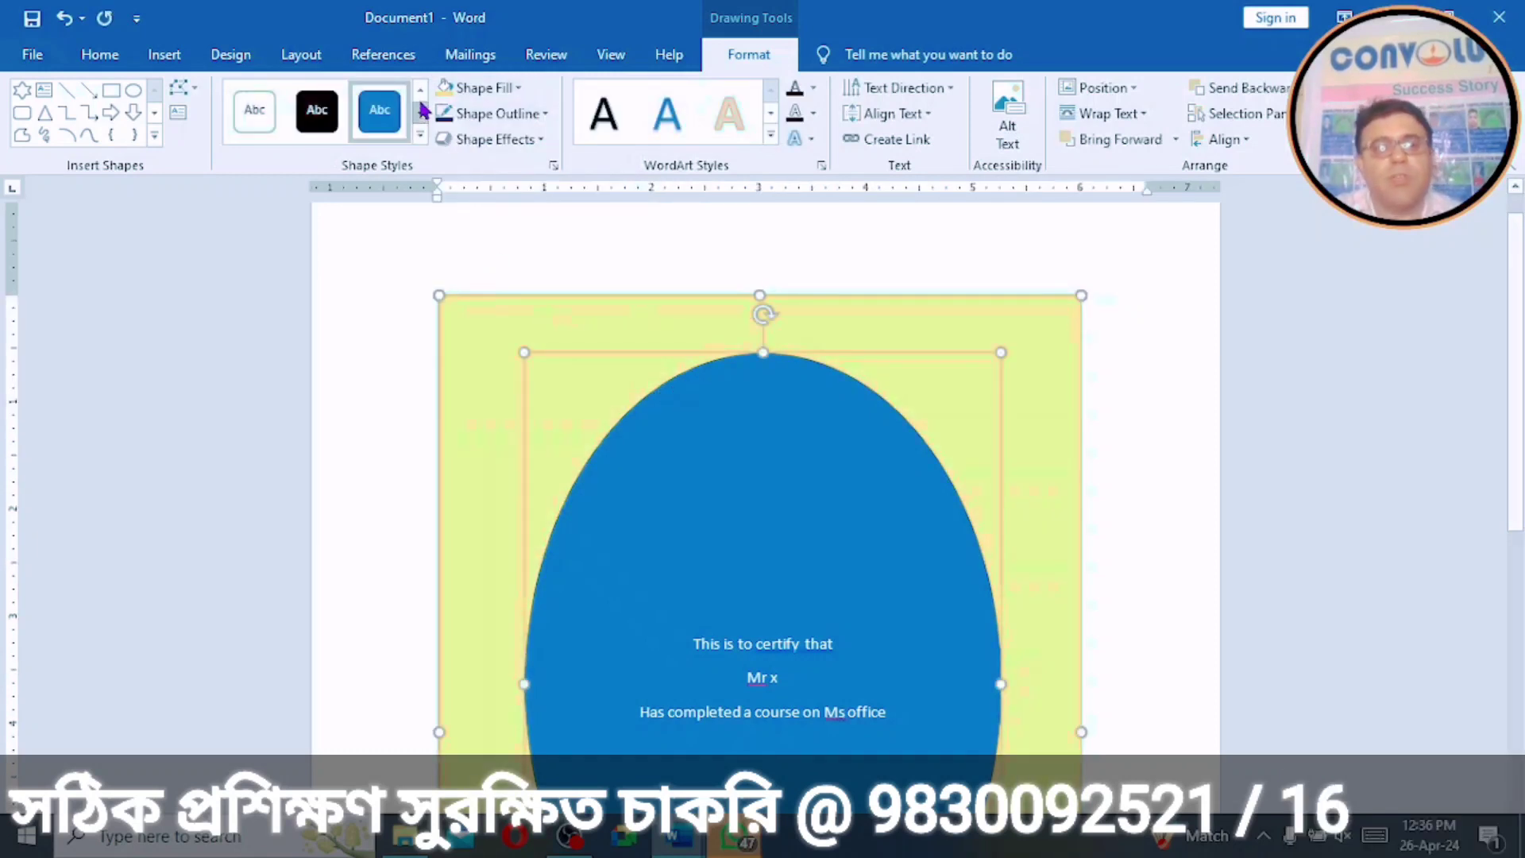
left_click(520, 88)
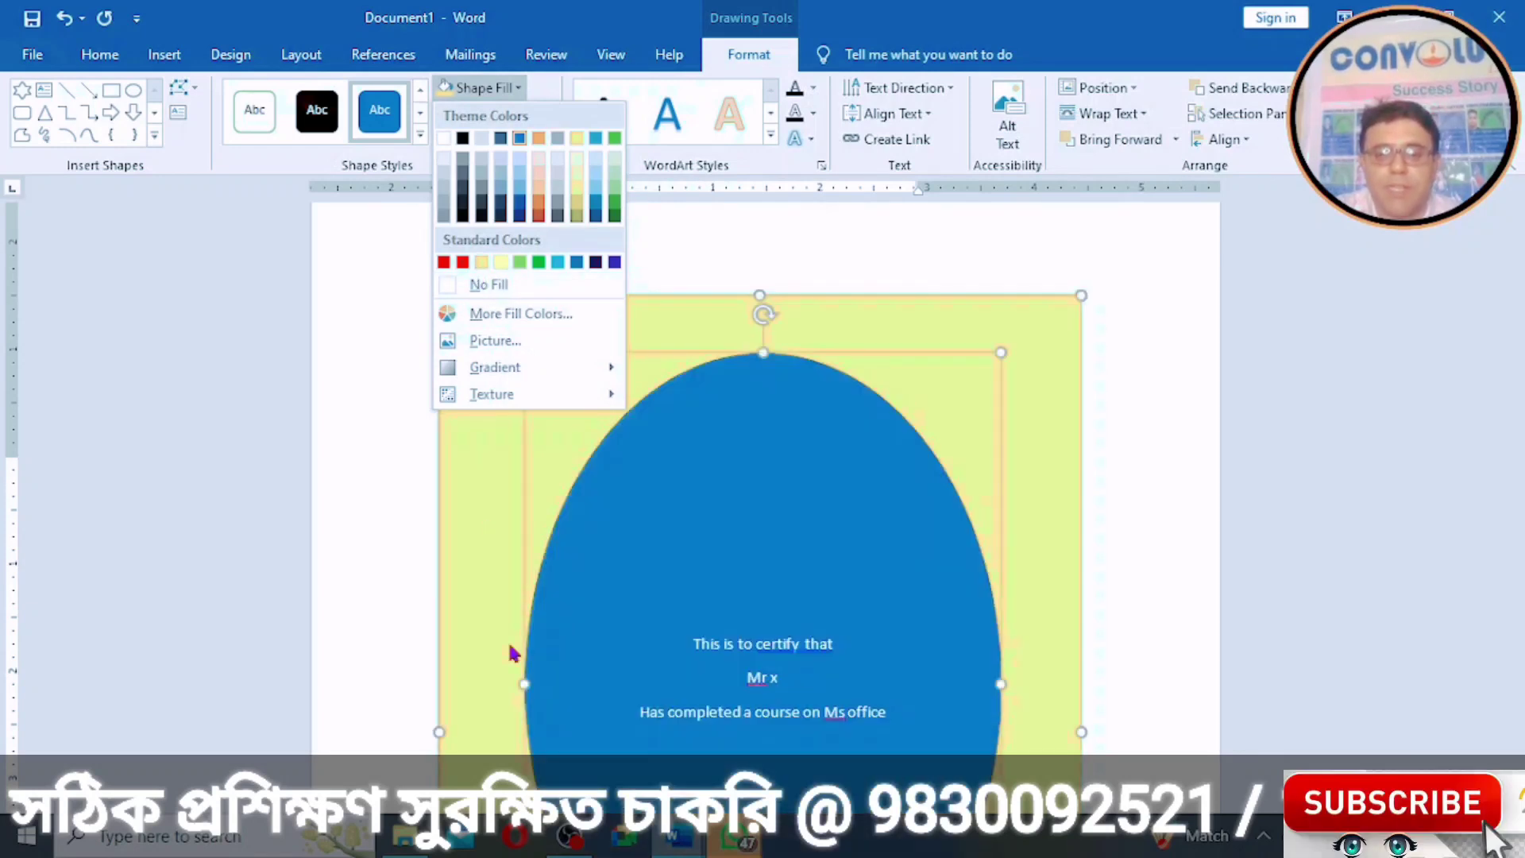
left_click(481, 284)
left_click(1071, 360)
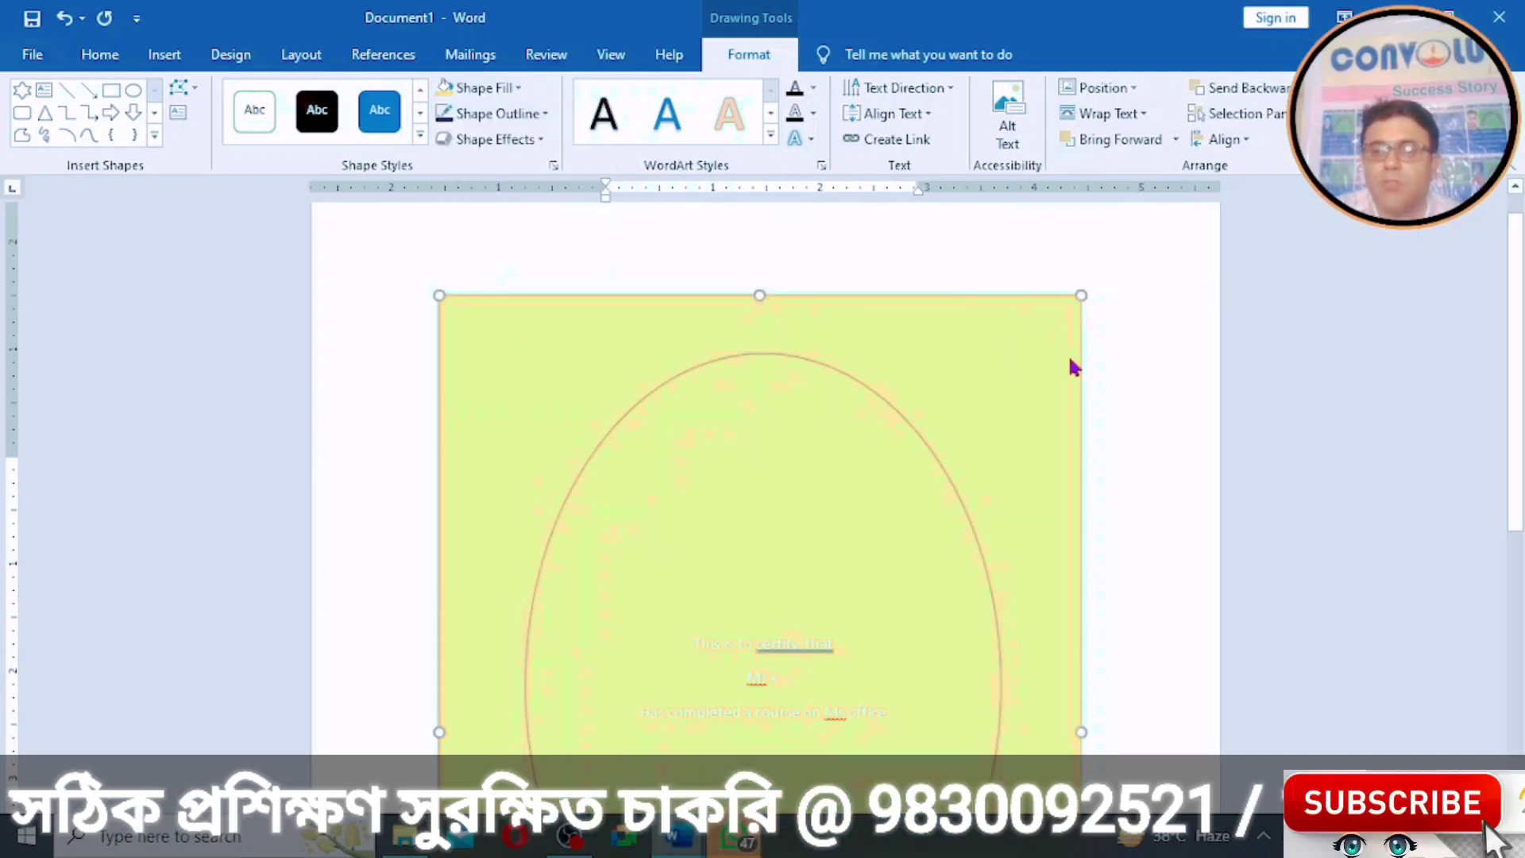
left_click_drag(1517, 256, 1521, 328)
left_click(838, 250)
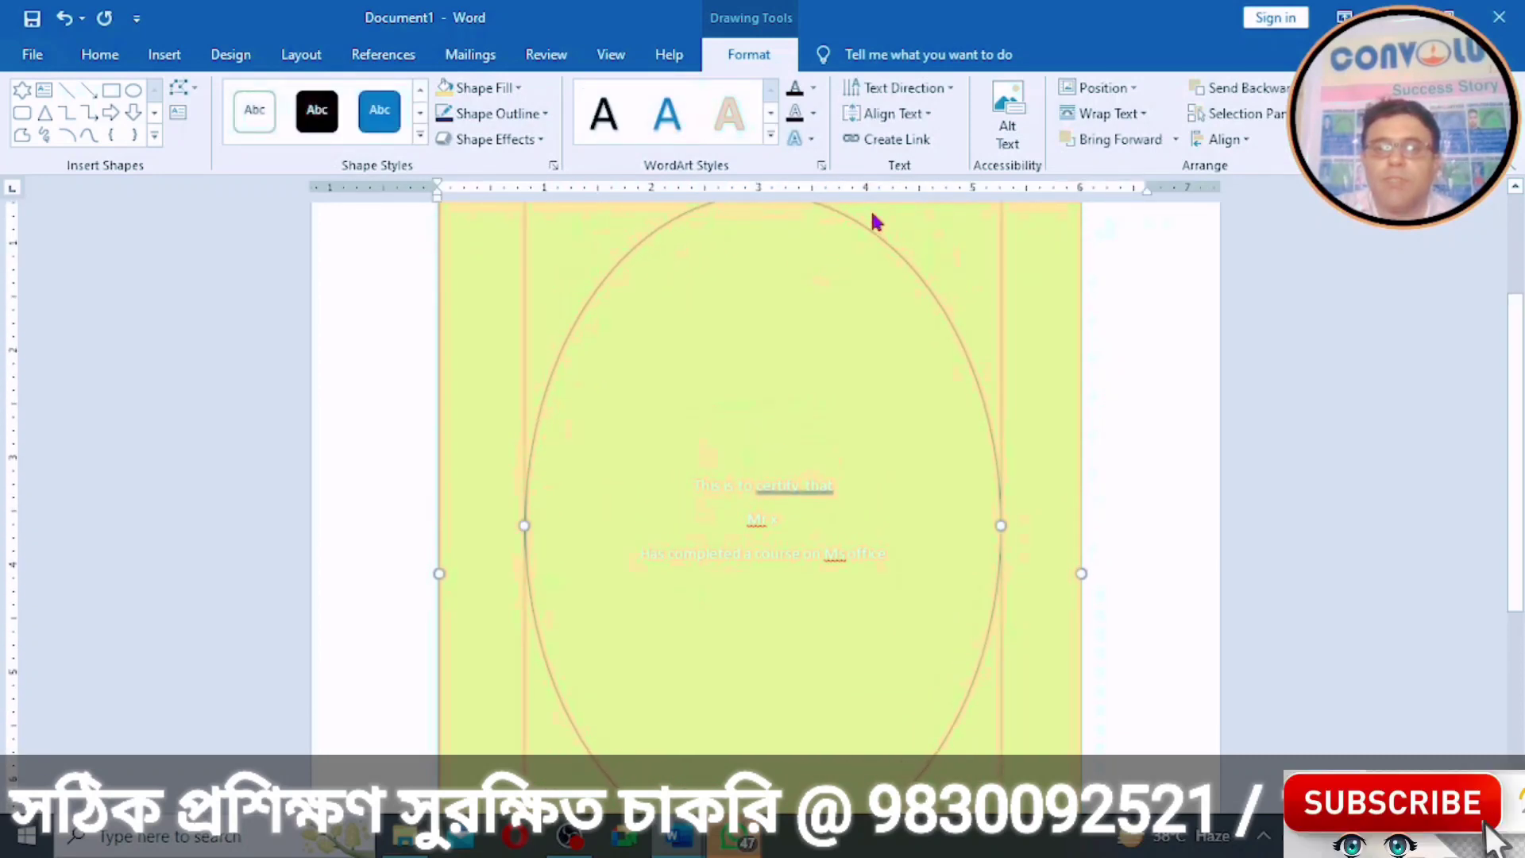
left_click_drag(1515, 382, 1515, 335)
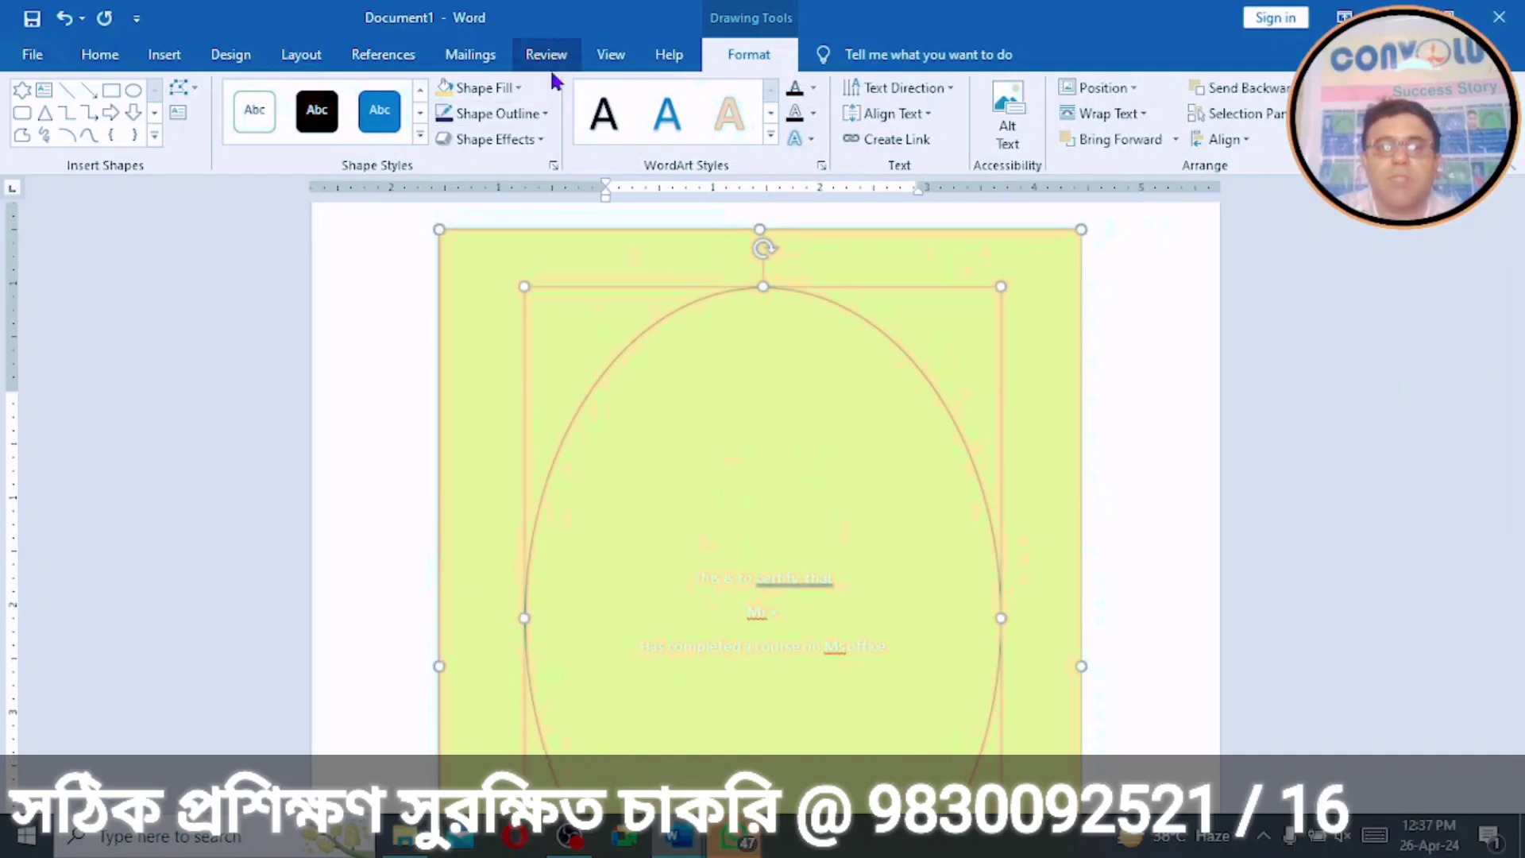
Step: Set the oval's outline to a weight of 3 pt and the standard light green colour
left_click(545, 115)
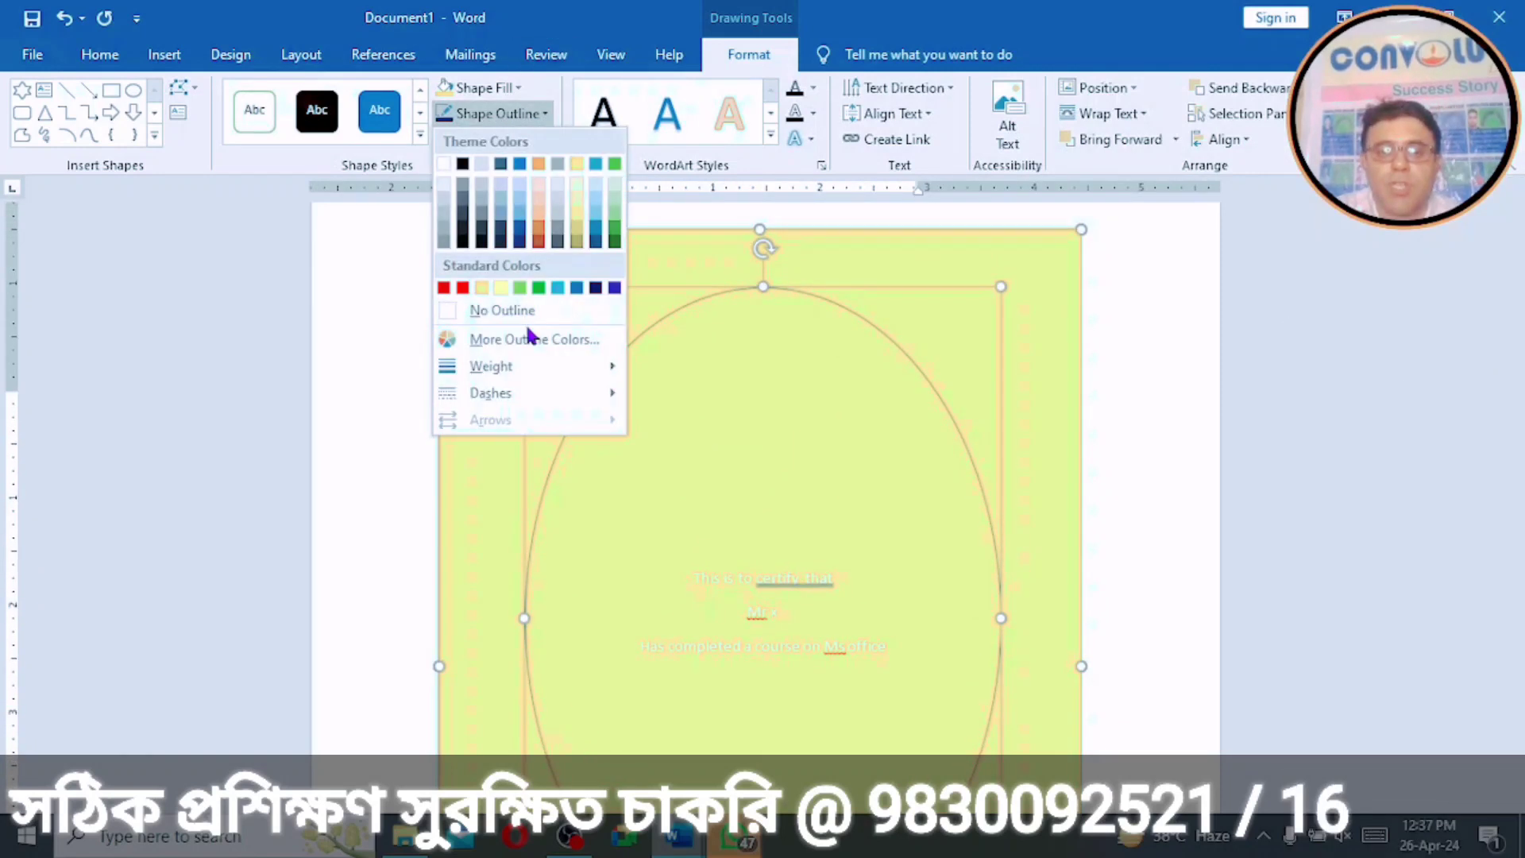
mouse_move(538, 393)
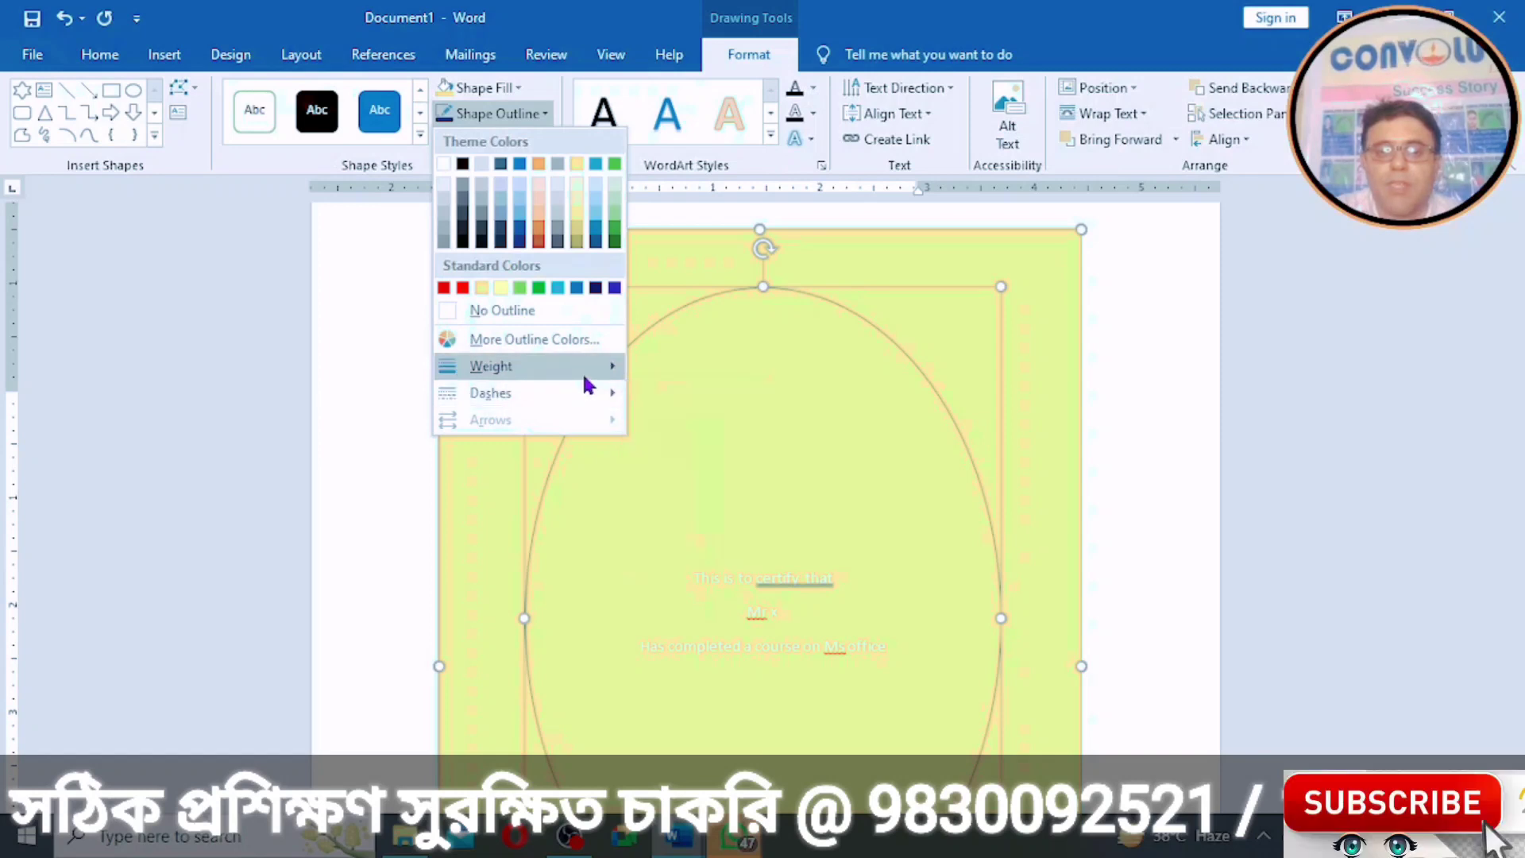
mouse_move(587, 370)
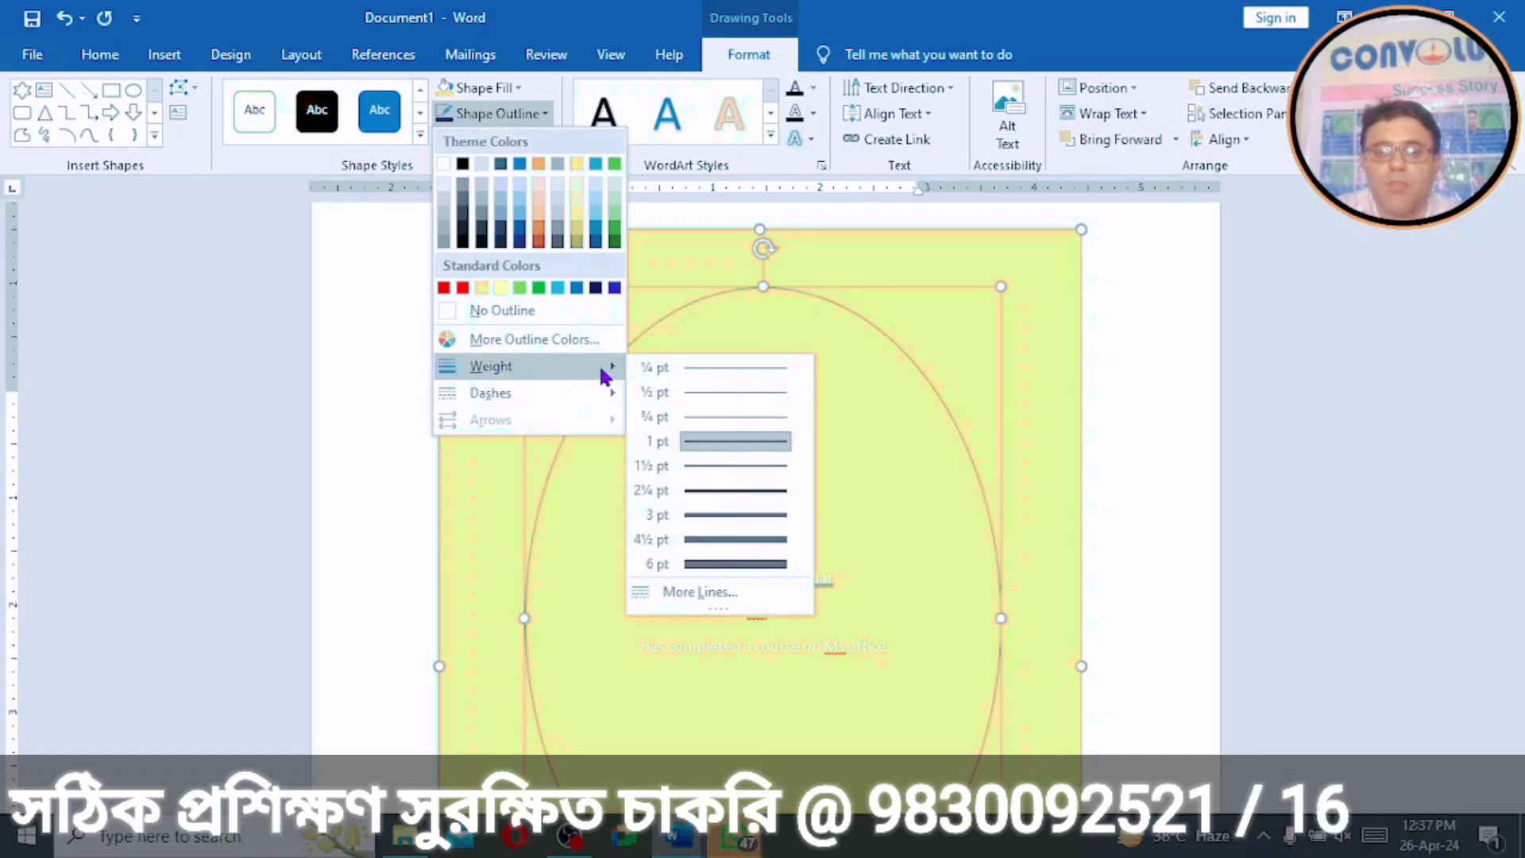
left_click(696, 517)
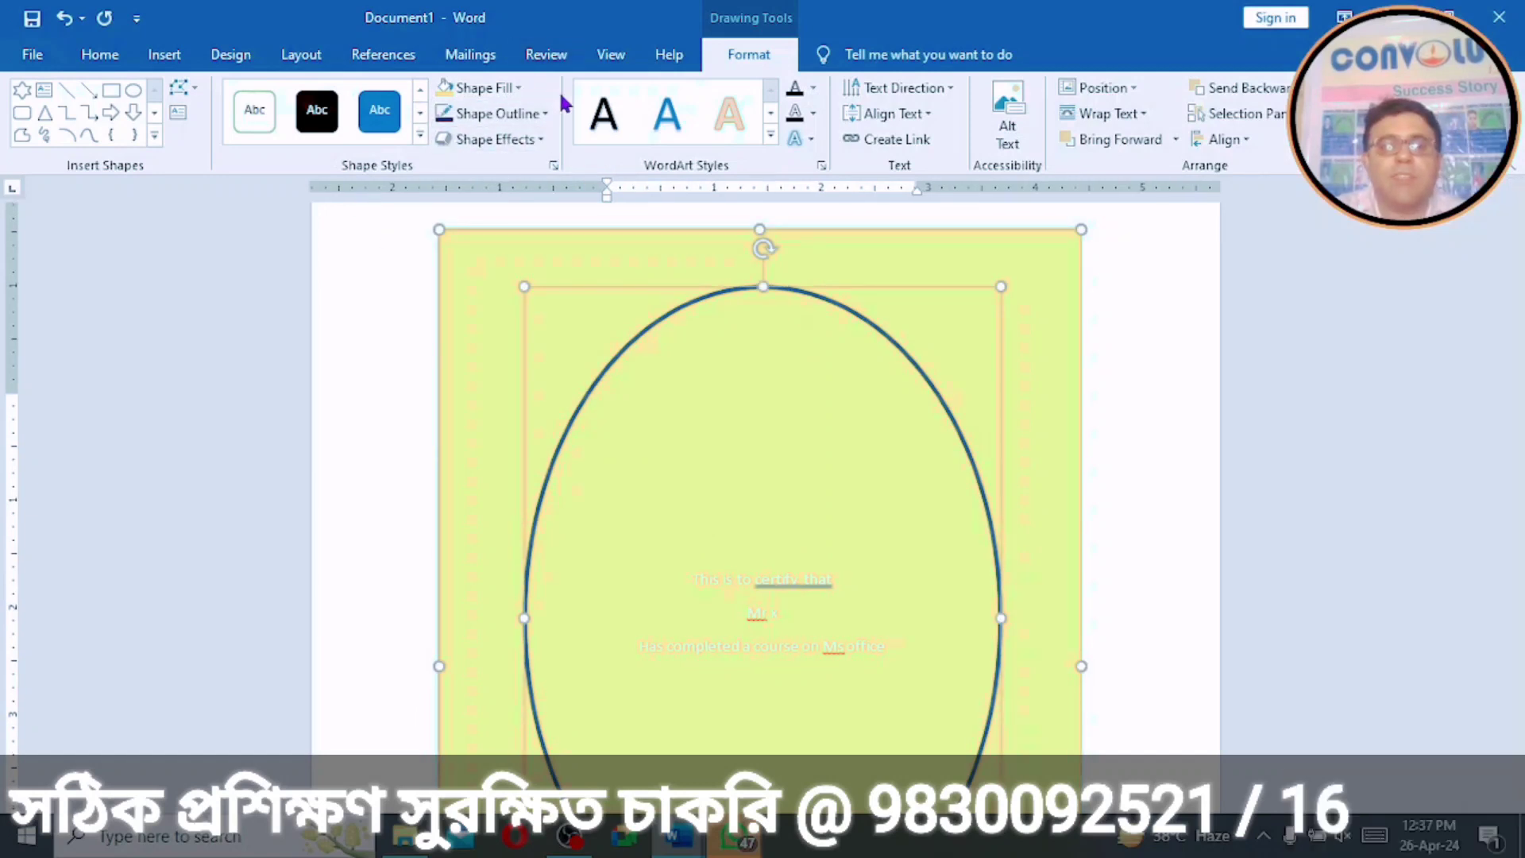
left_click(546, 119)
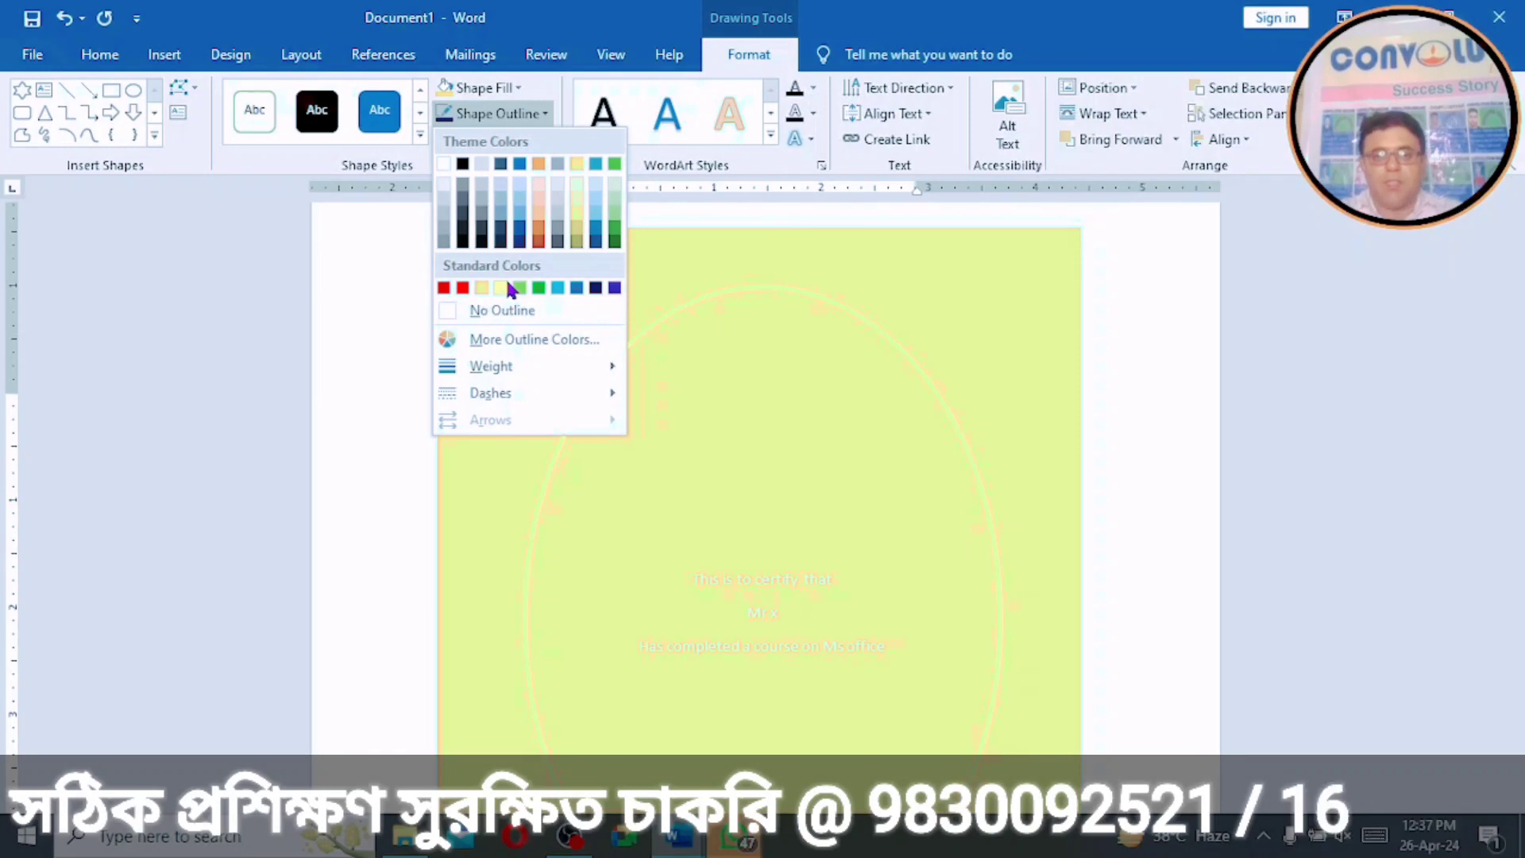
left_click(520, 288)
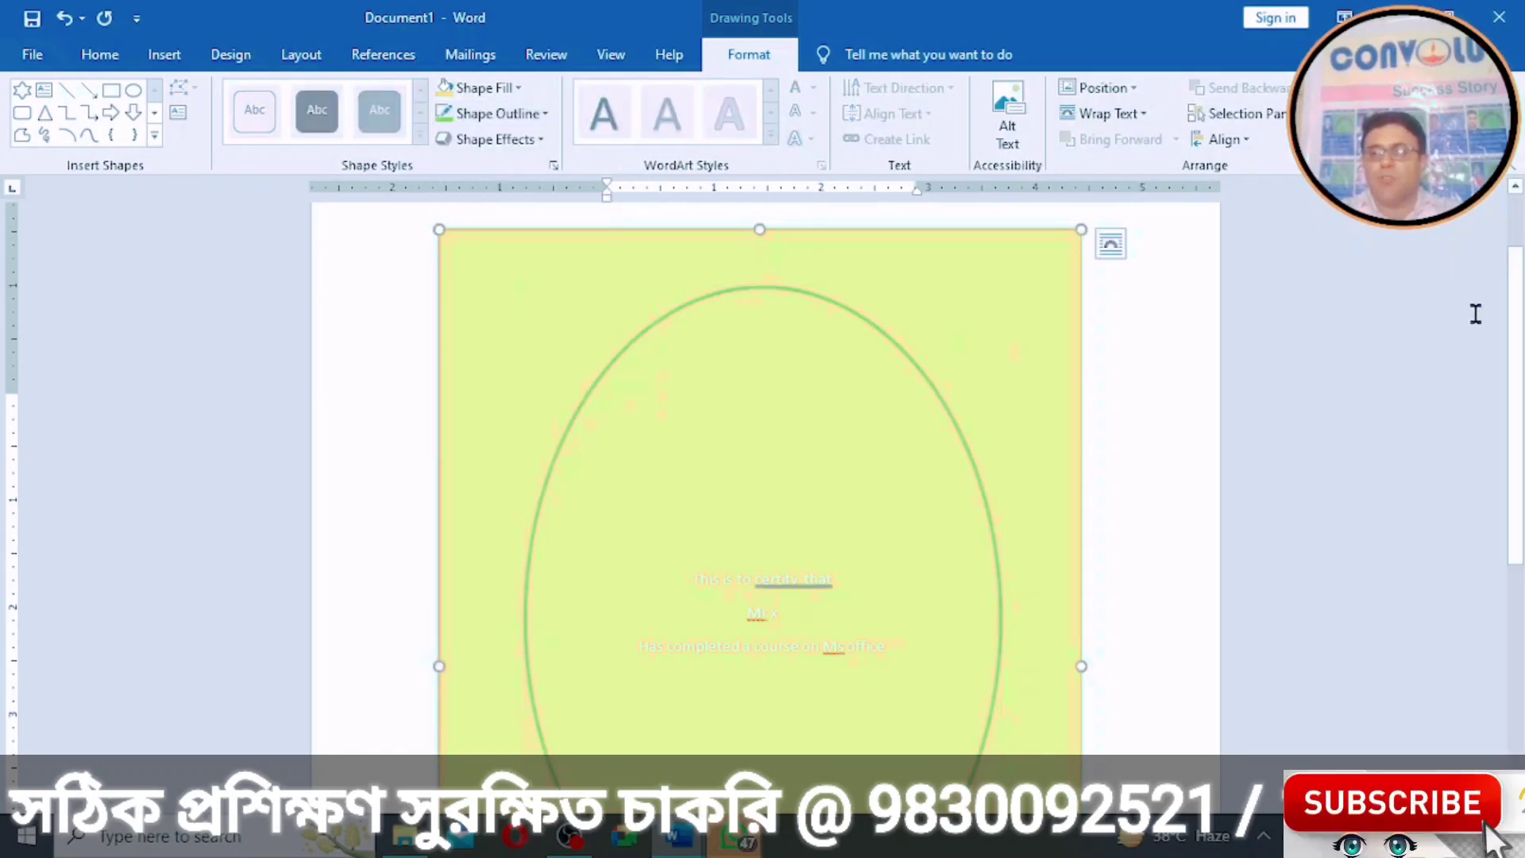
scroll(871, 584, "down", 2)
scroll(871, 584, "up", 2)
Step: Apply the plain blue WordArt style to all of the certificate text inside the oval
left_click_drag(692, 593, 910, 661)
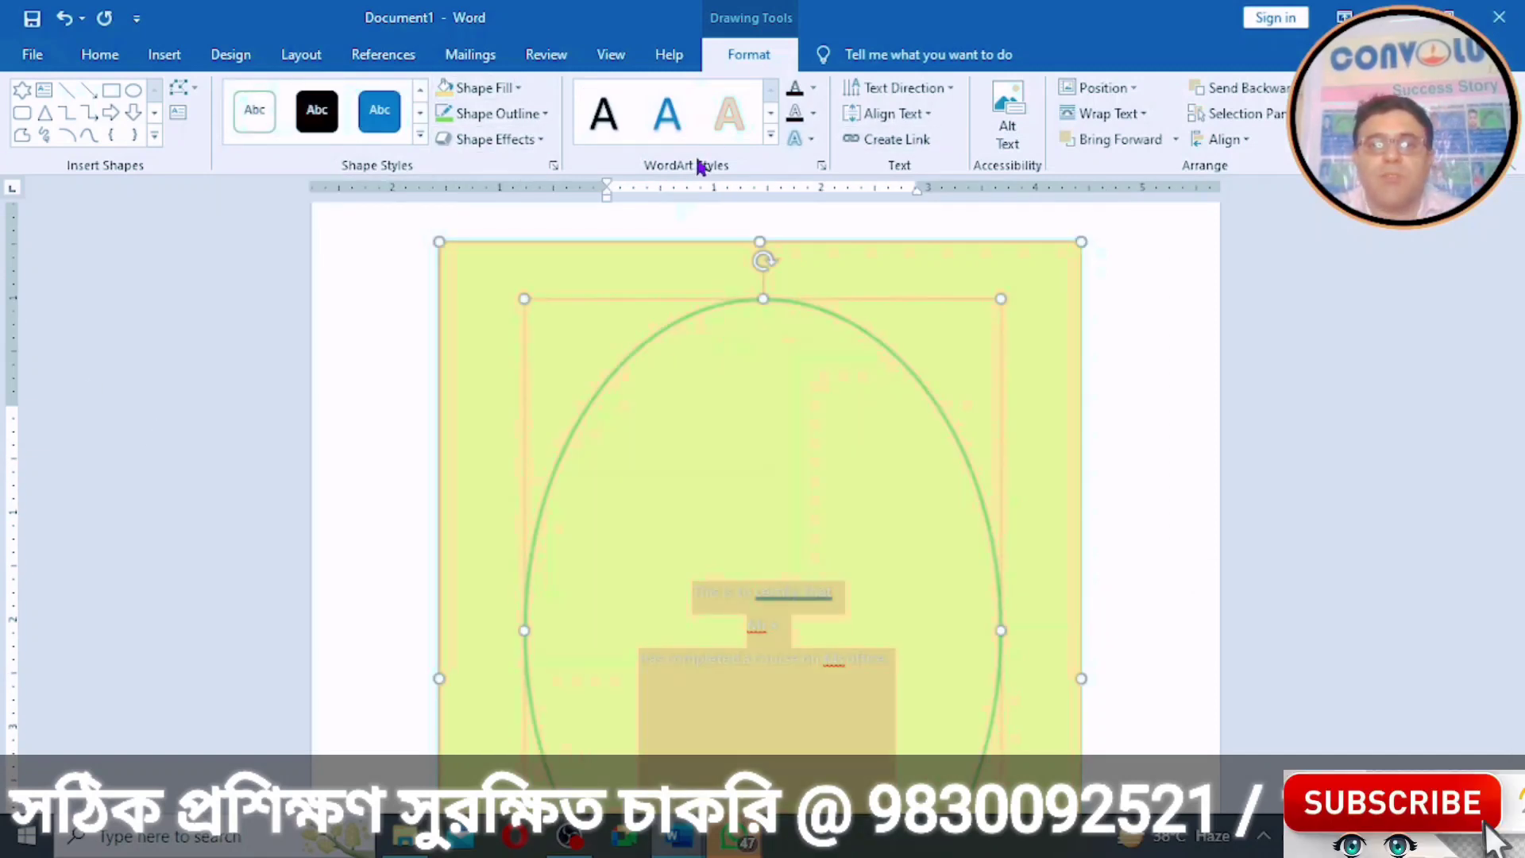
left_click(770, 135)
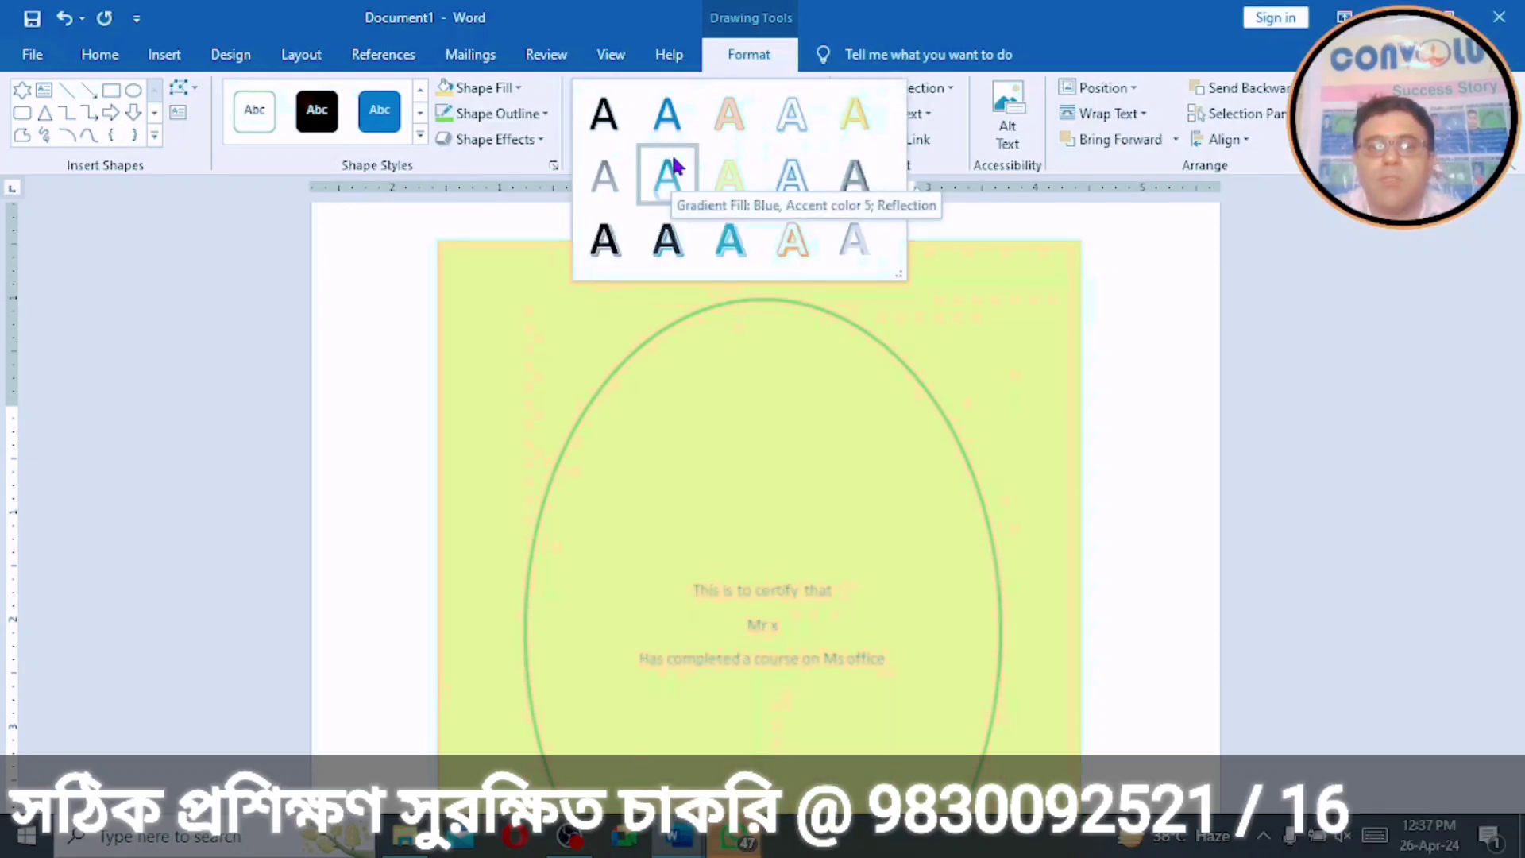
left_click(672, 123)
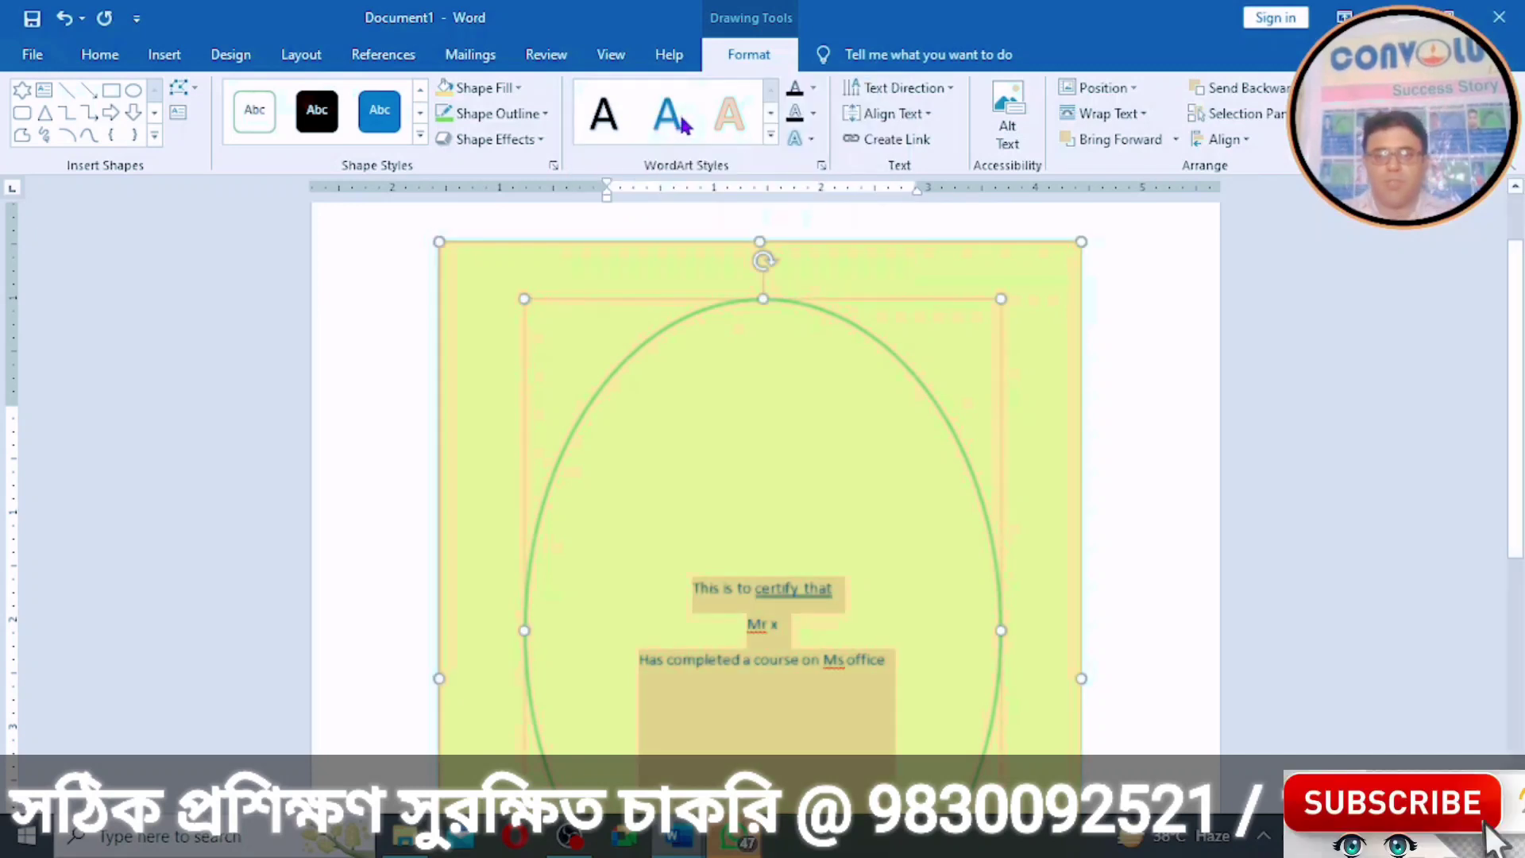
left_click(1051, 363)
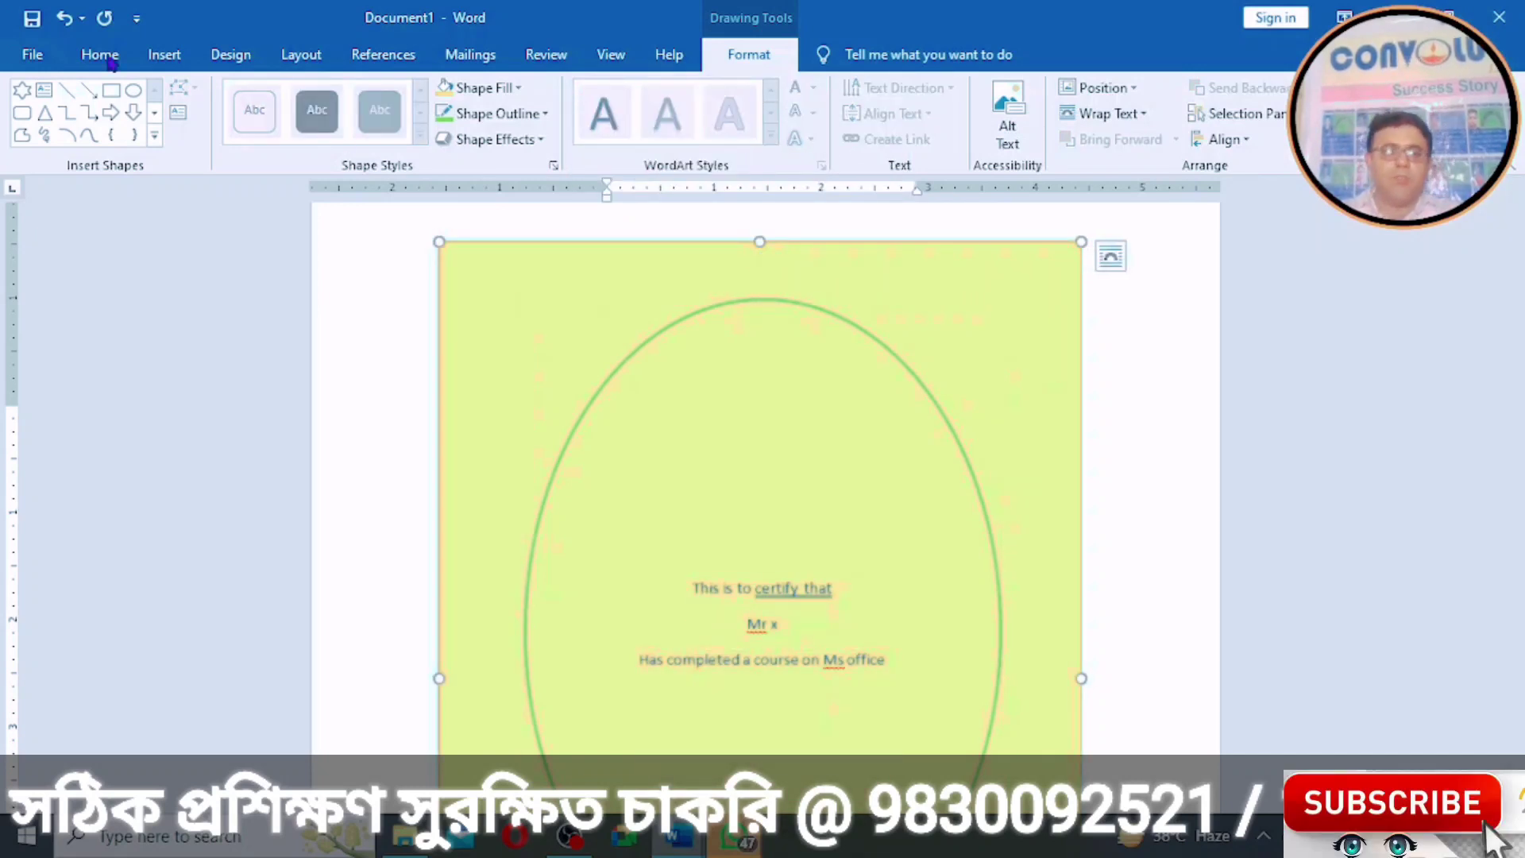
Step: Check the certificate page in the print preview and look over the available shapes
left_click(38, 55)
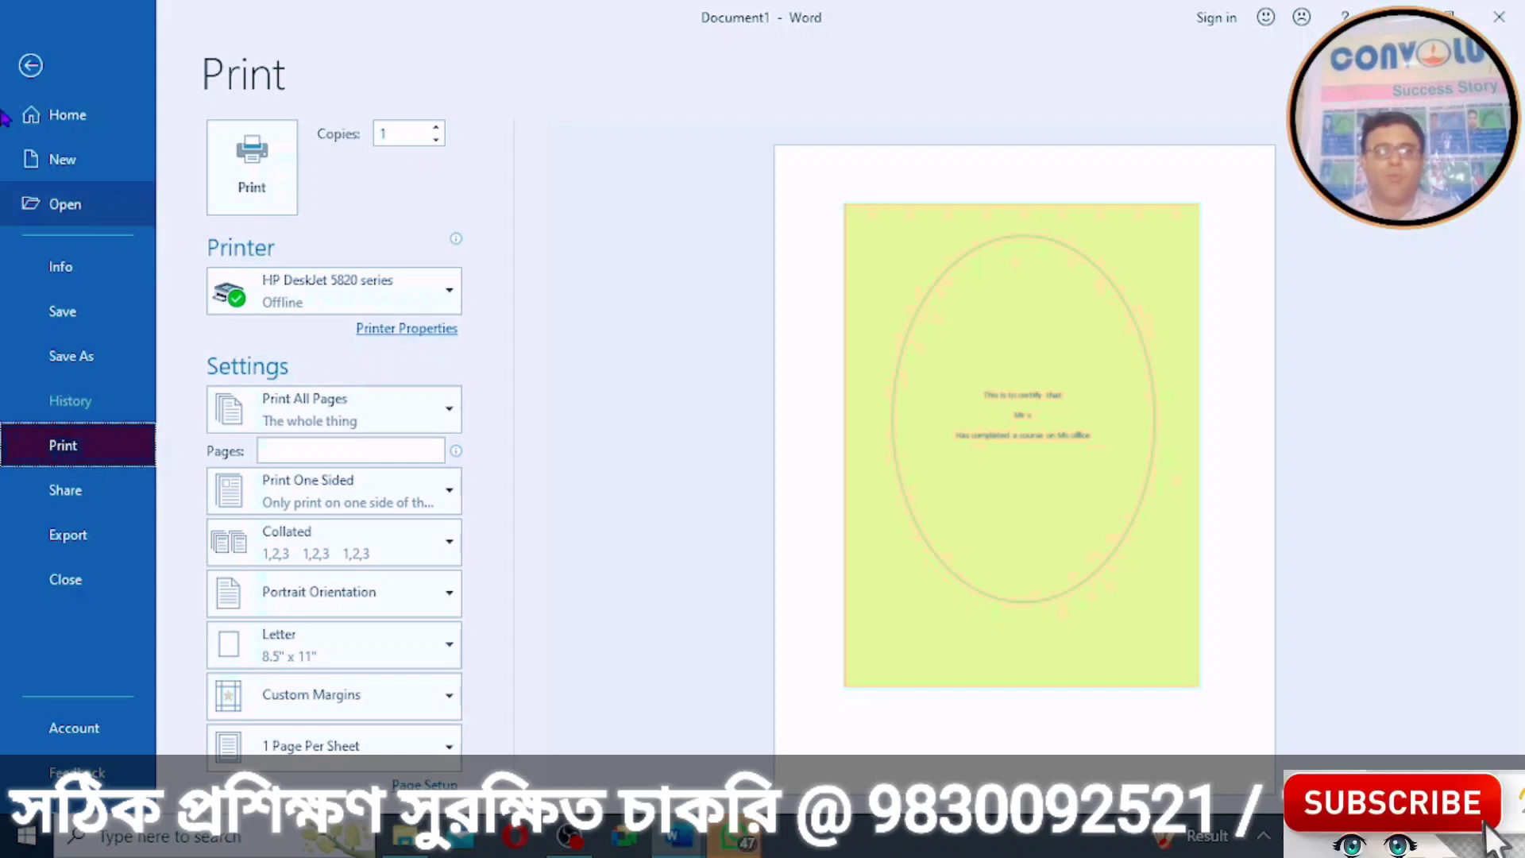
left_click(31, 67)
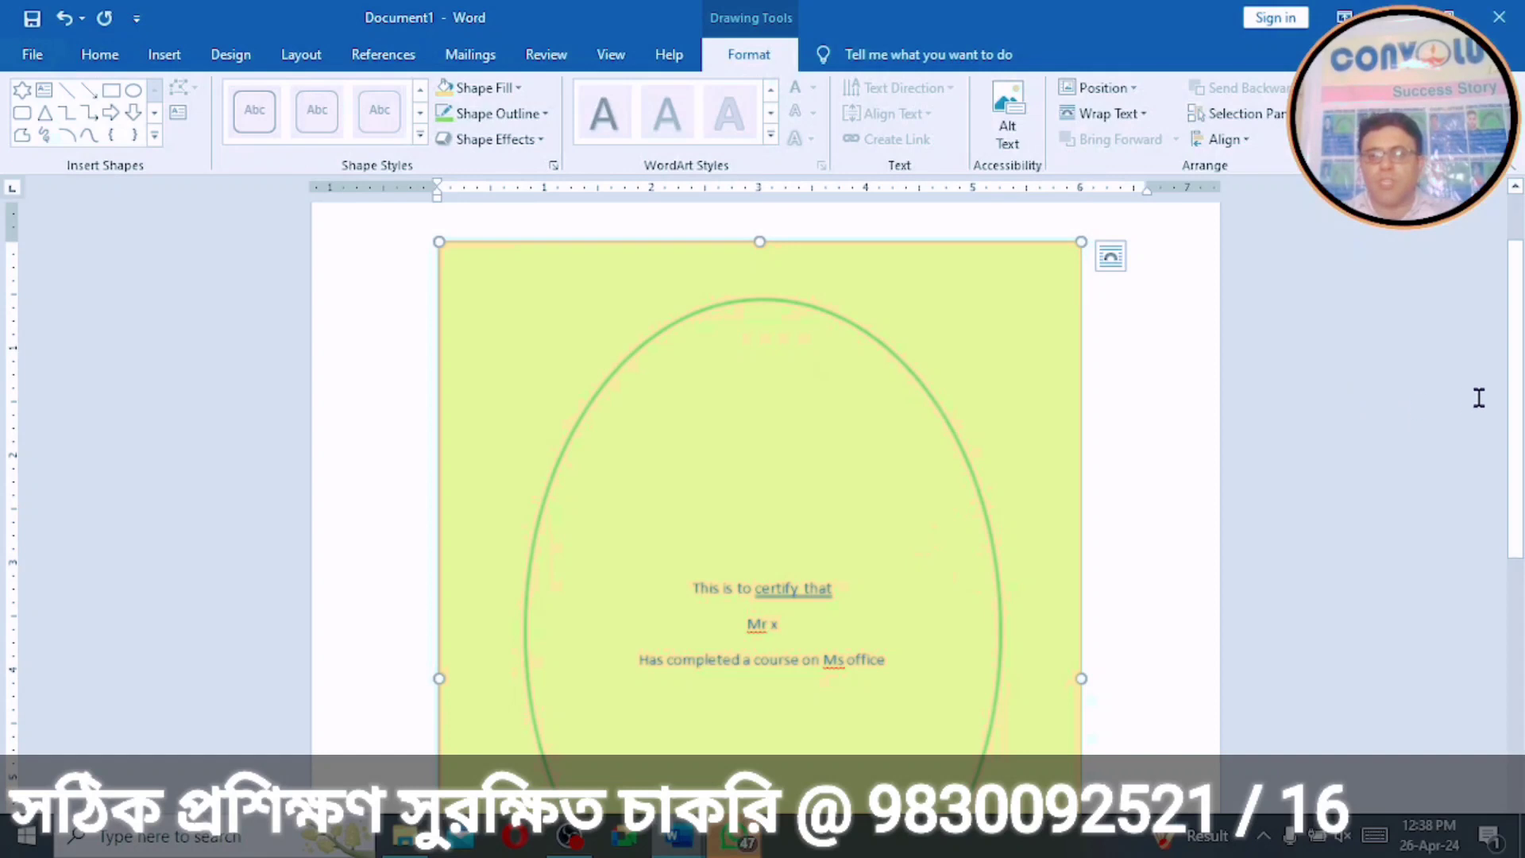
mouse_move(1517, 389)
left_mouse_down()
mouse_move(1518, 491)
mouse_move(1522, 415)
left_mouse_up()
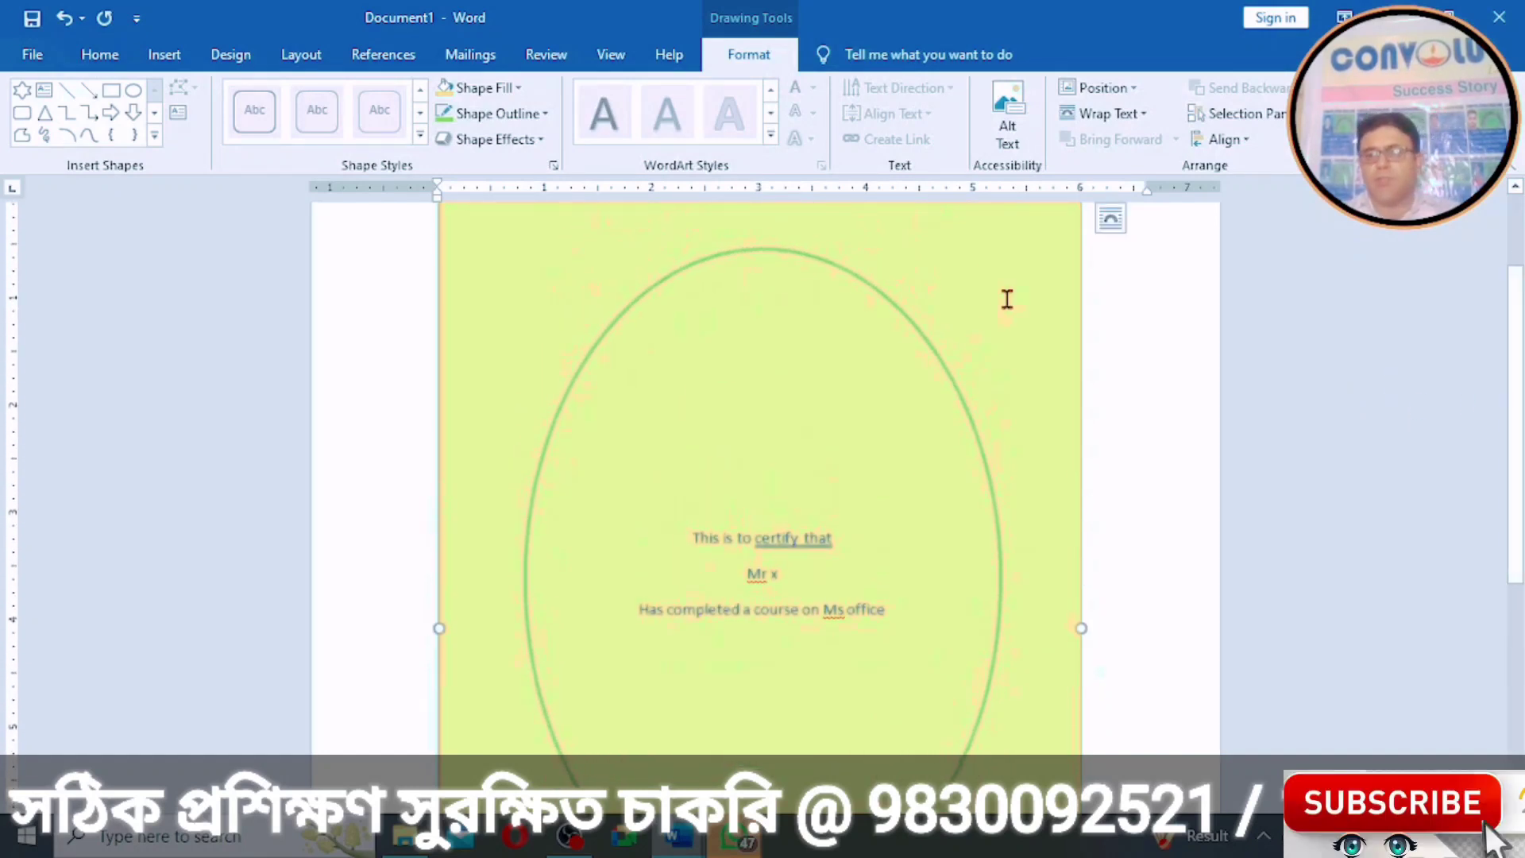
left_click(163, 62)
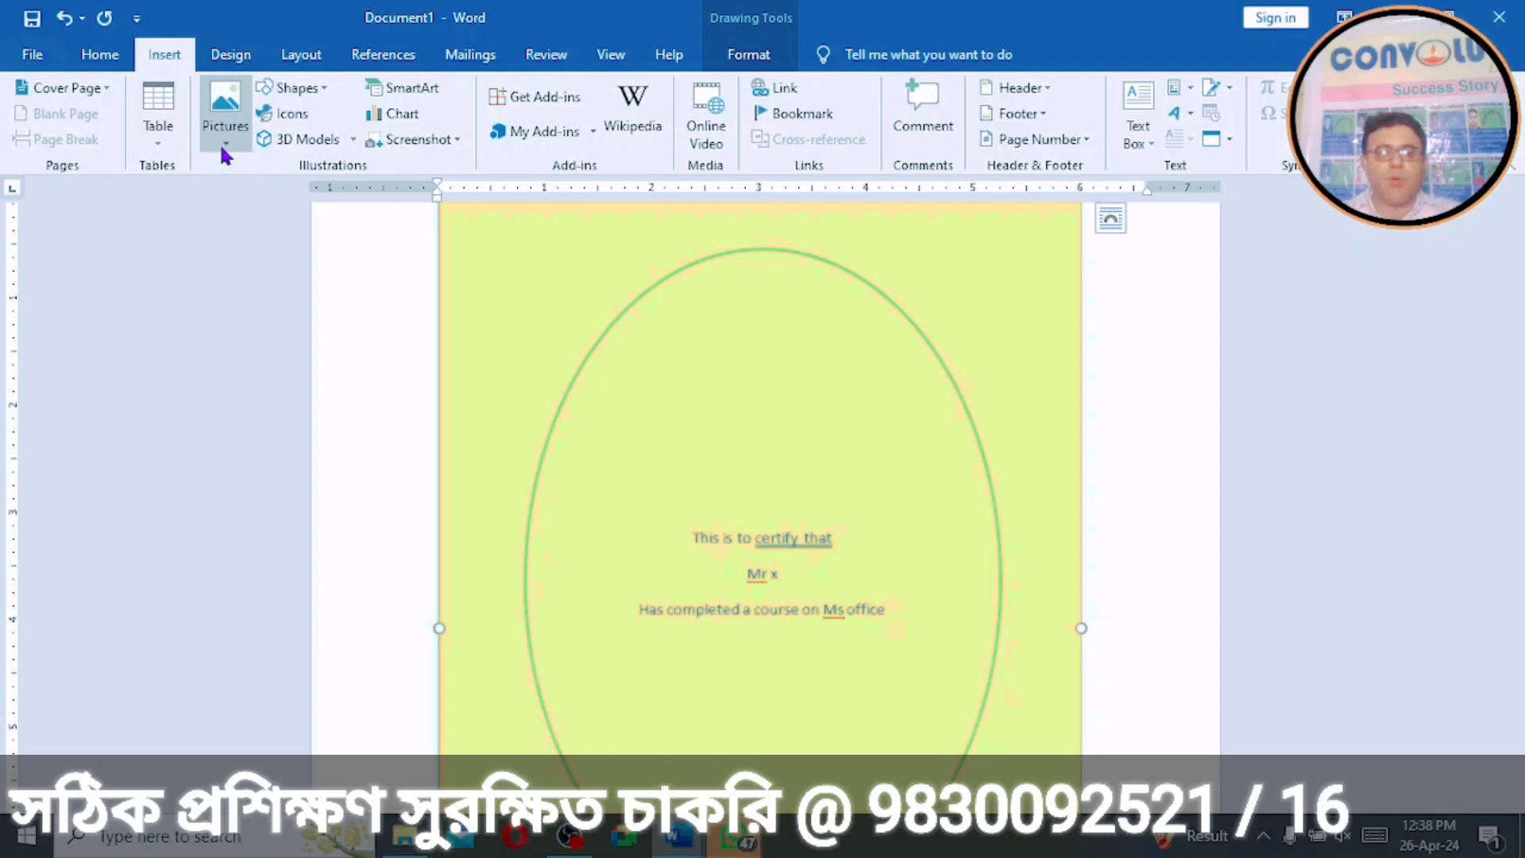
left_click(322, 89)
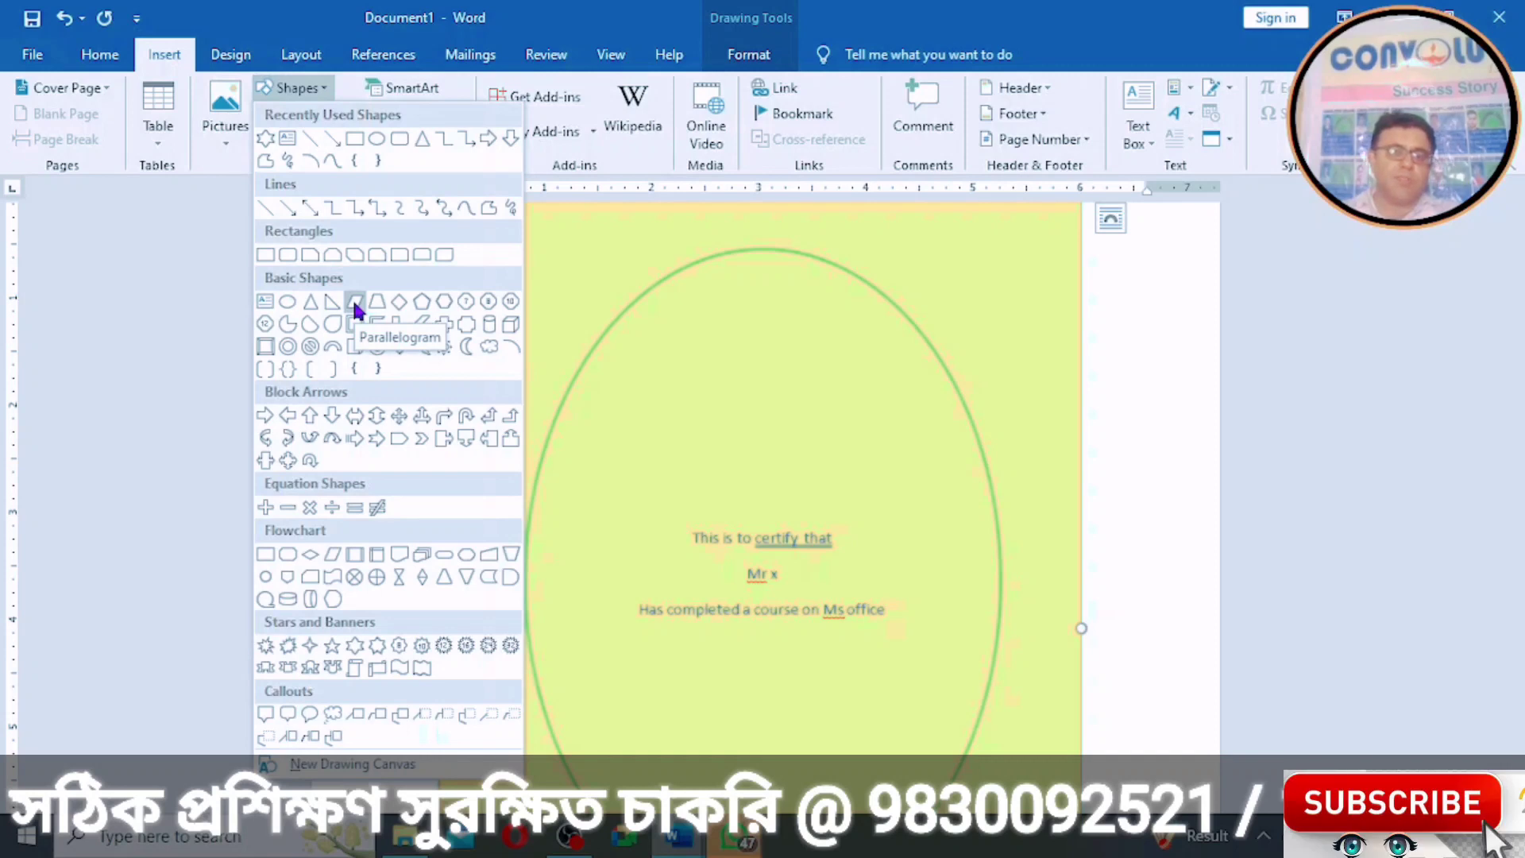
Step: Switch to the ms office syllabus document to check the bookmark topic, and return to Document1
left_click(679, 839)
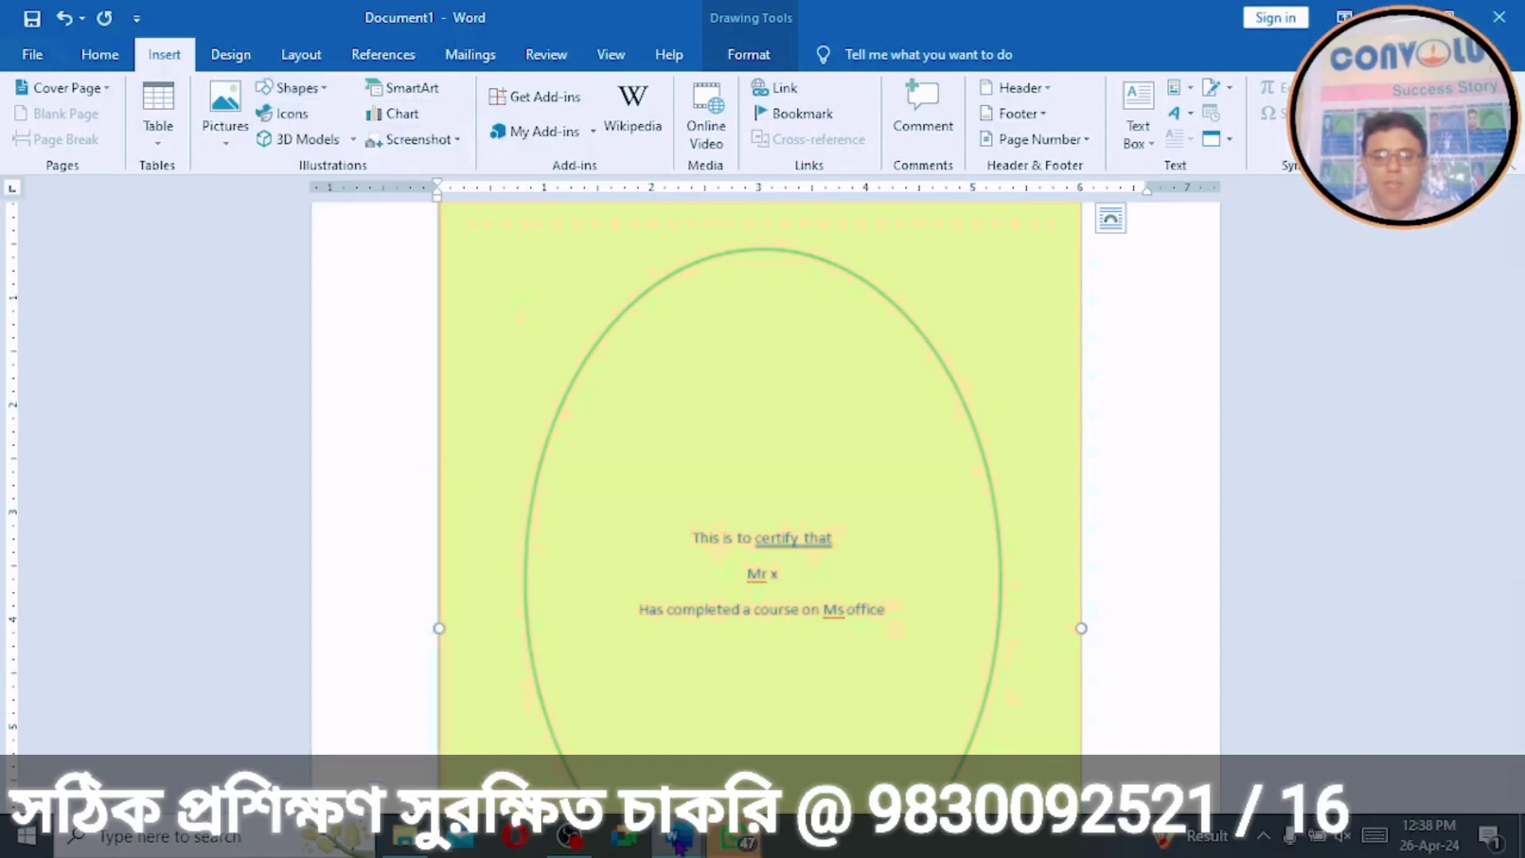
left_click(606, 734)
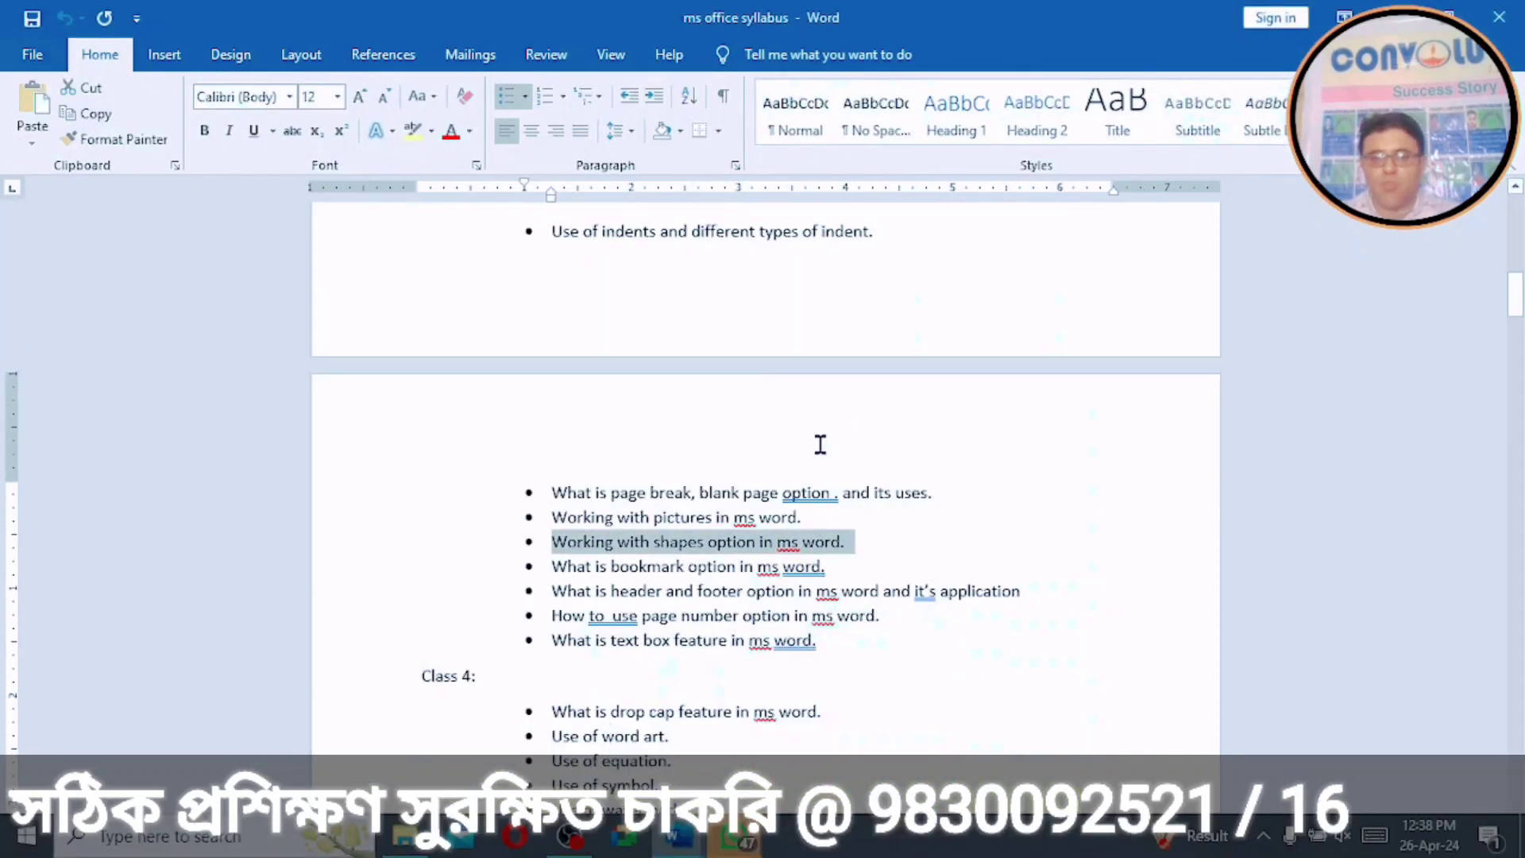
left_click(864, 569)
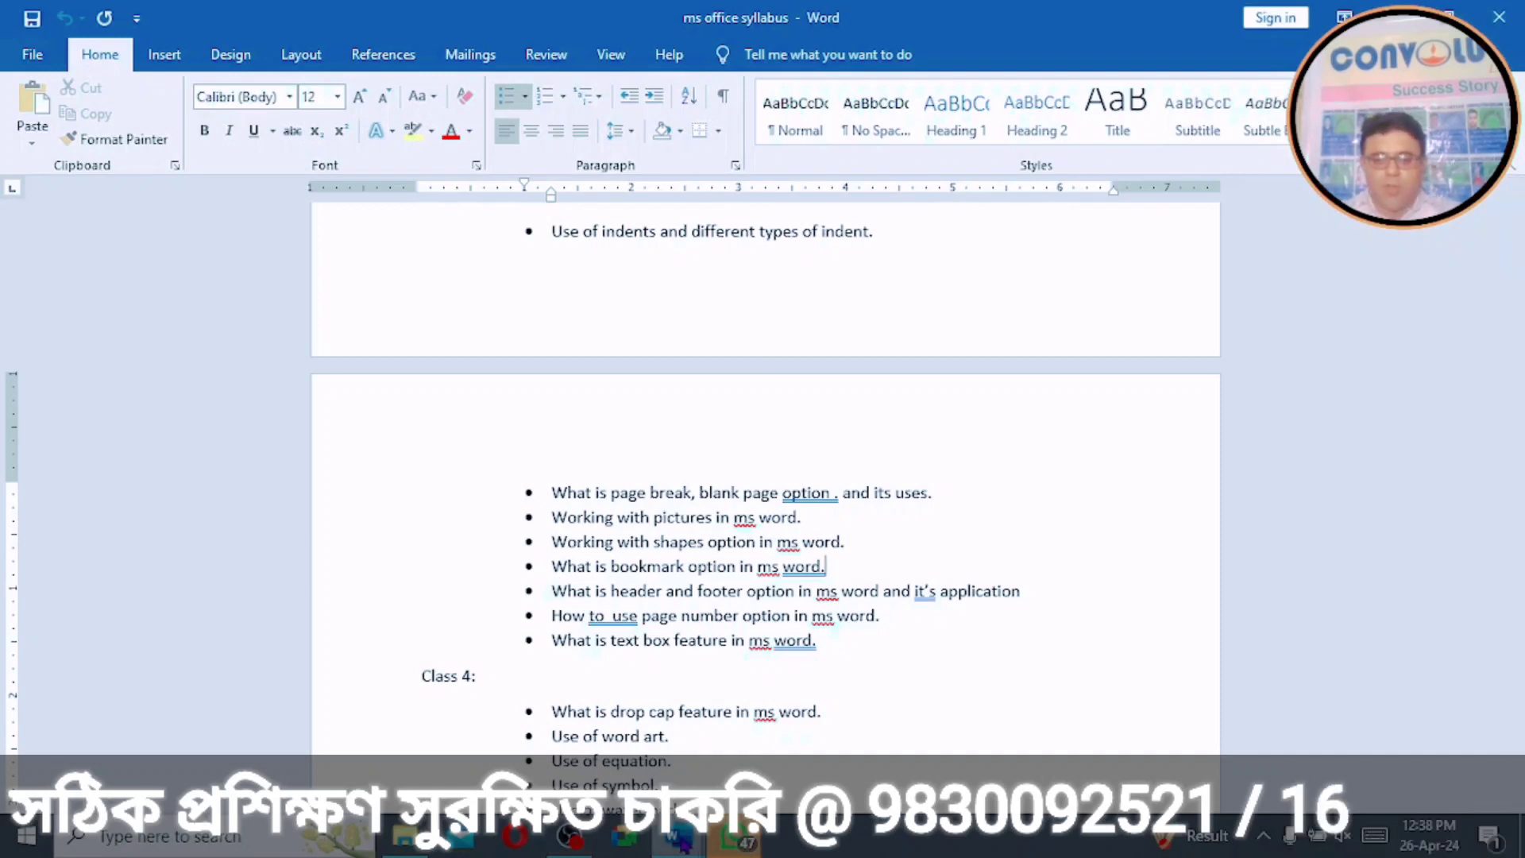
mouse_move(681, 842)
left_click(772, 734)
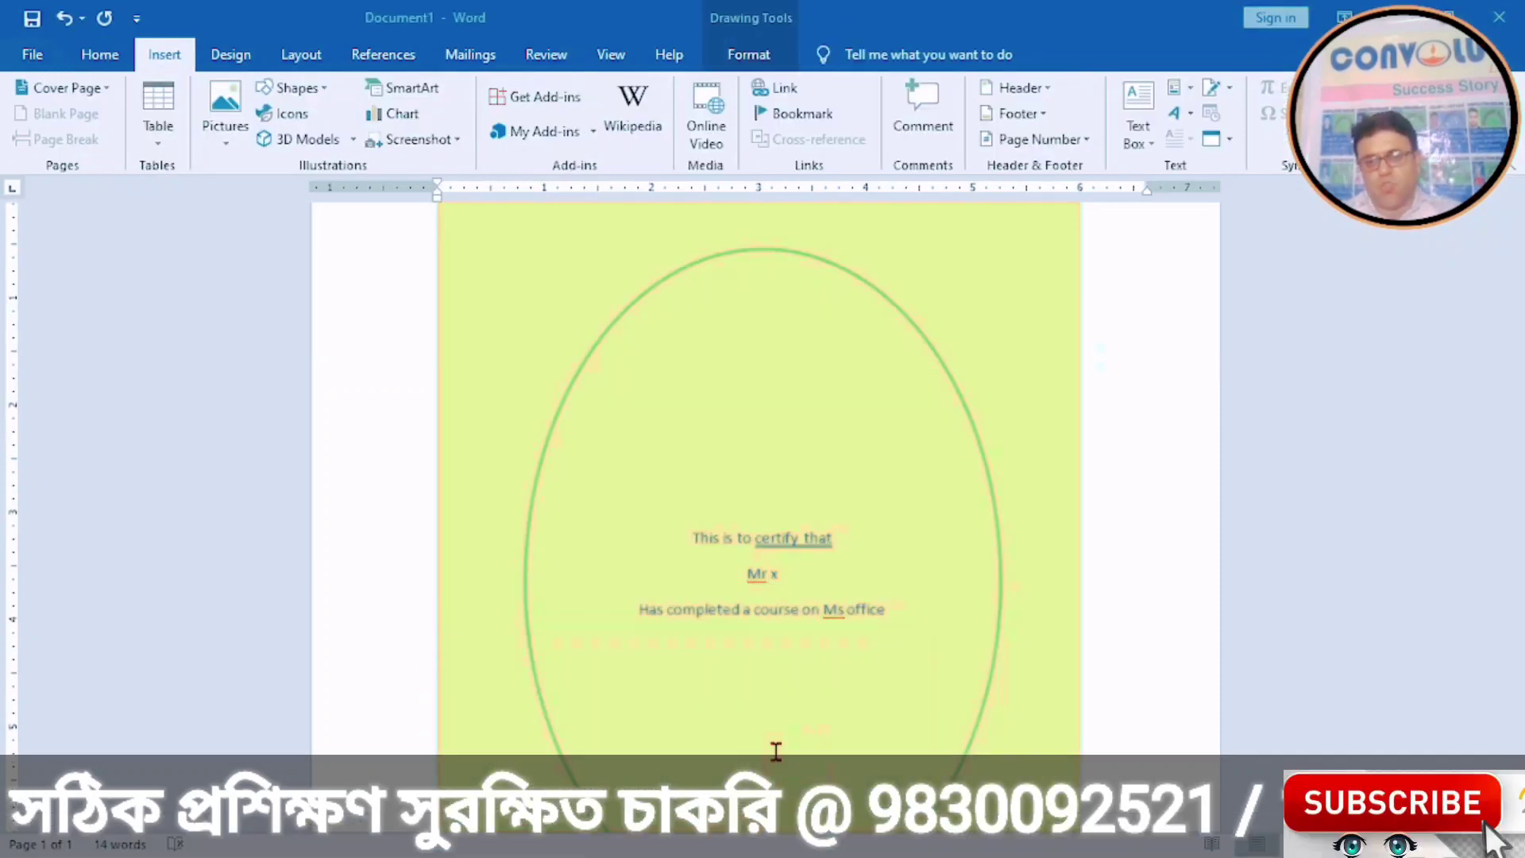
Step: Create a new blank document
left_click(30, 56)
left_click(55, 168)
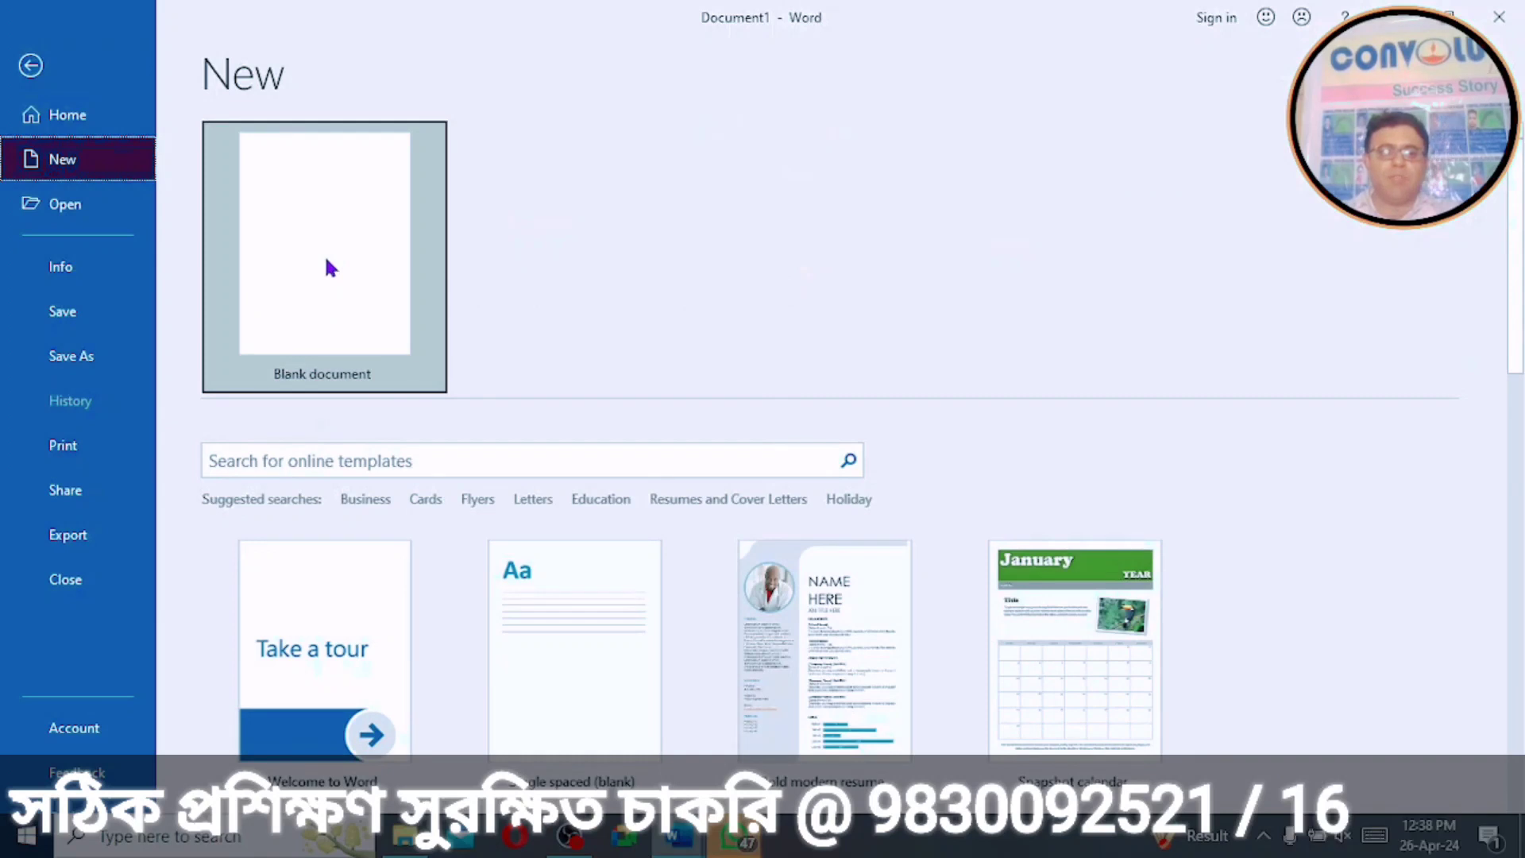
left_click(325, 261)
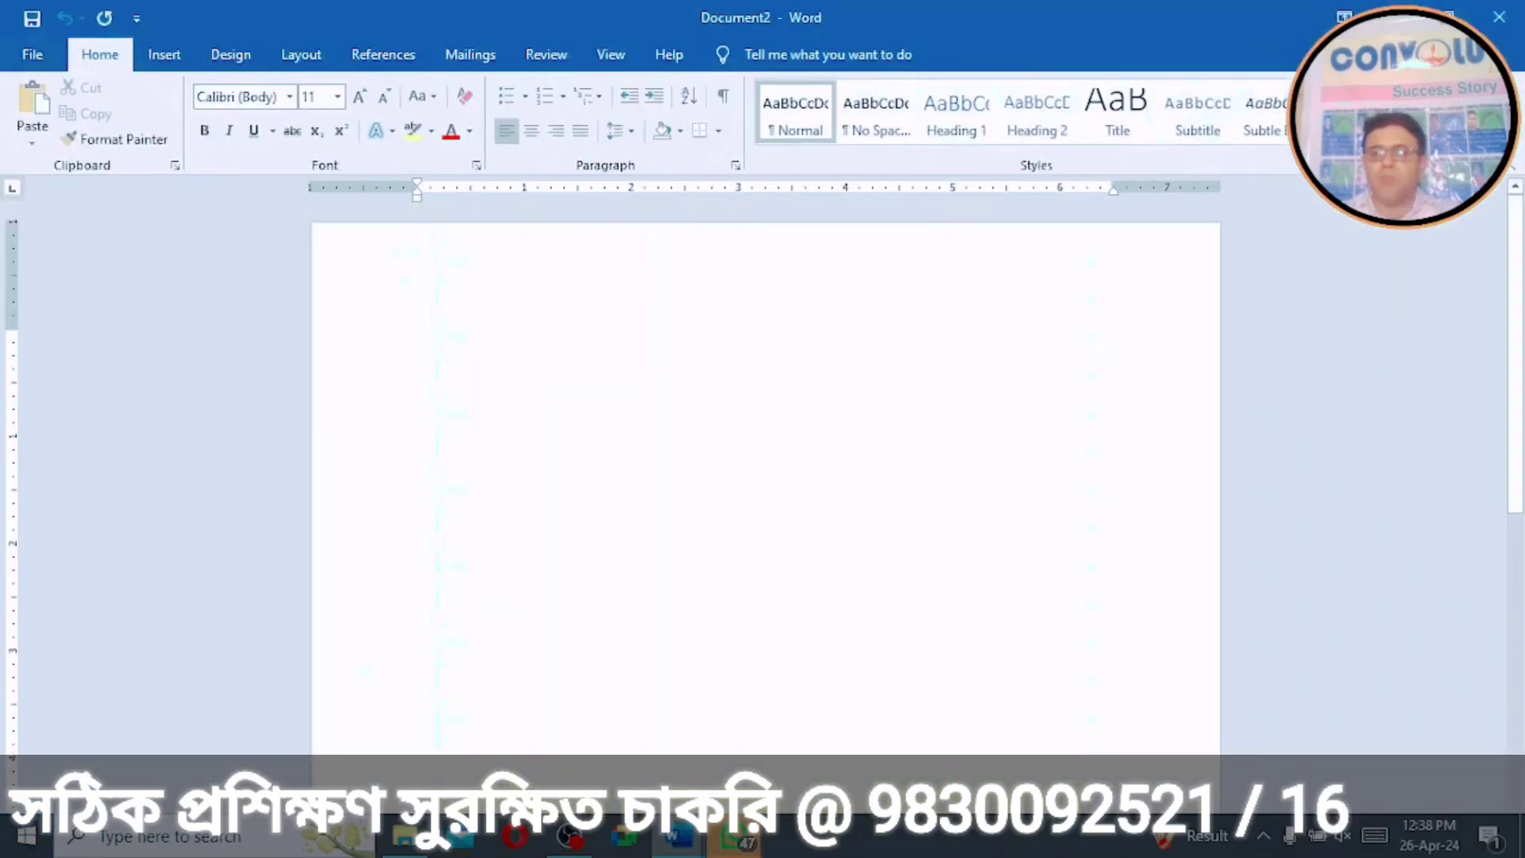
Step: Fill the blank document with five paragraphs of sample text using the random text function
left_click(232, 56)
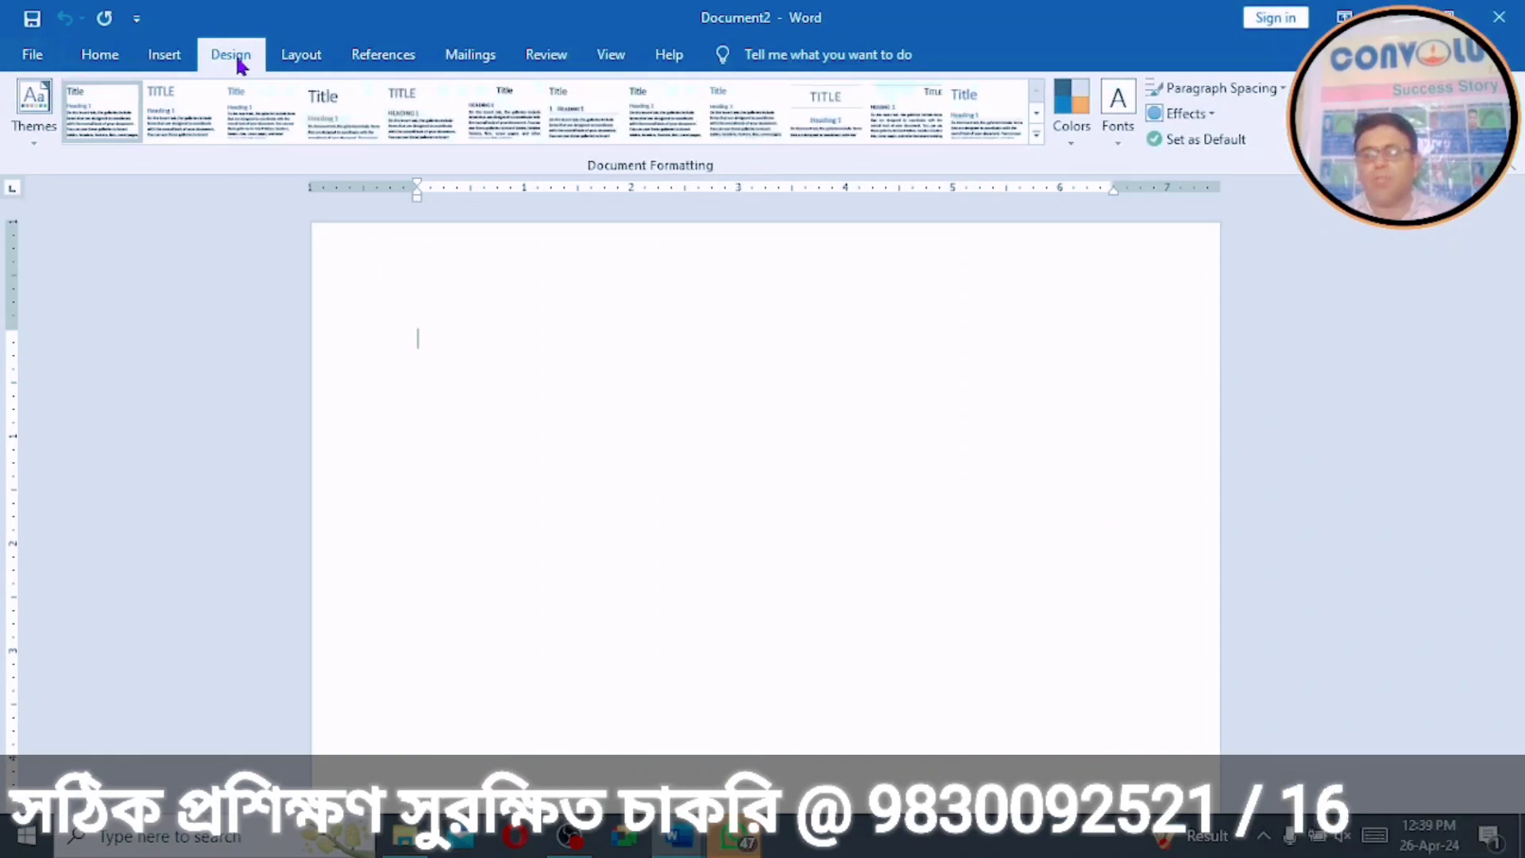
left_click(165, 60)
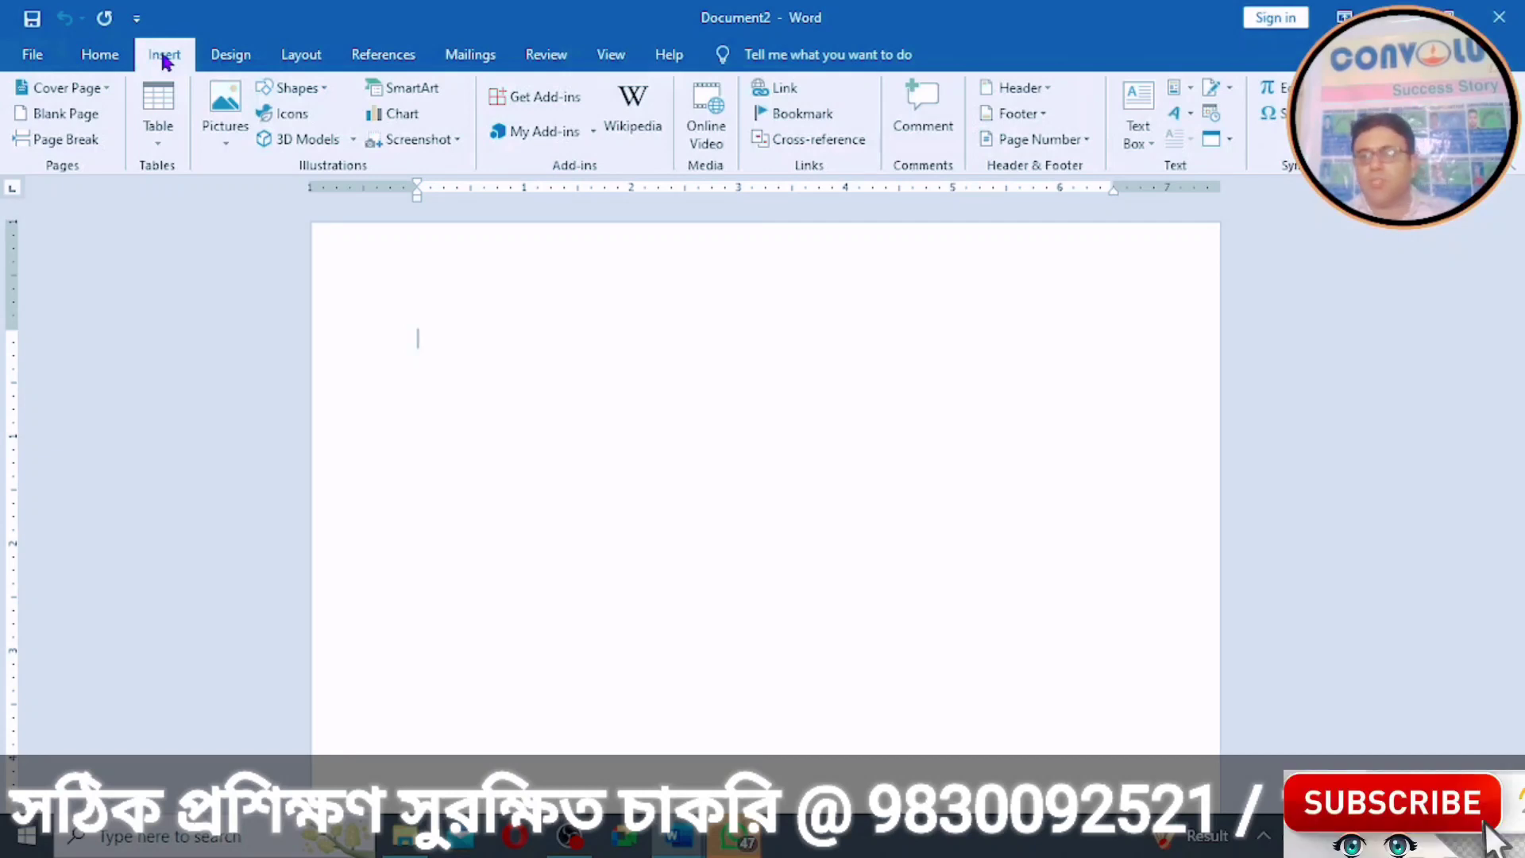
left_click(95, 57)
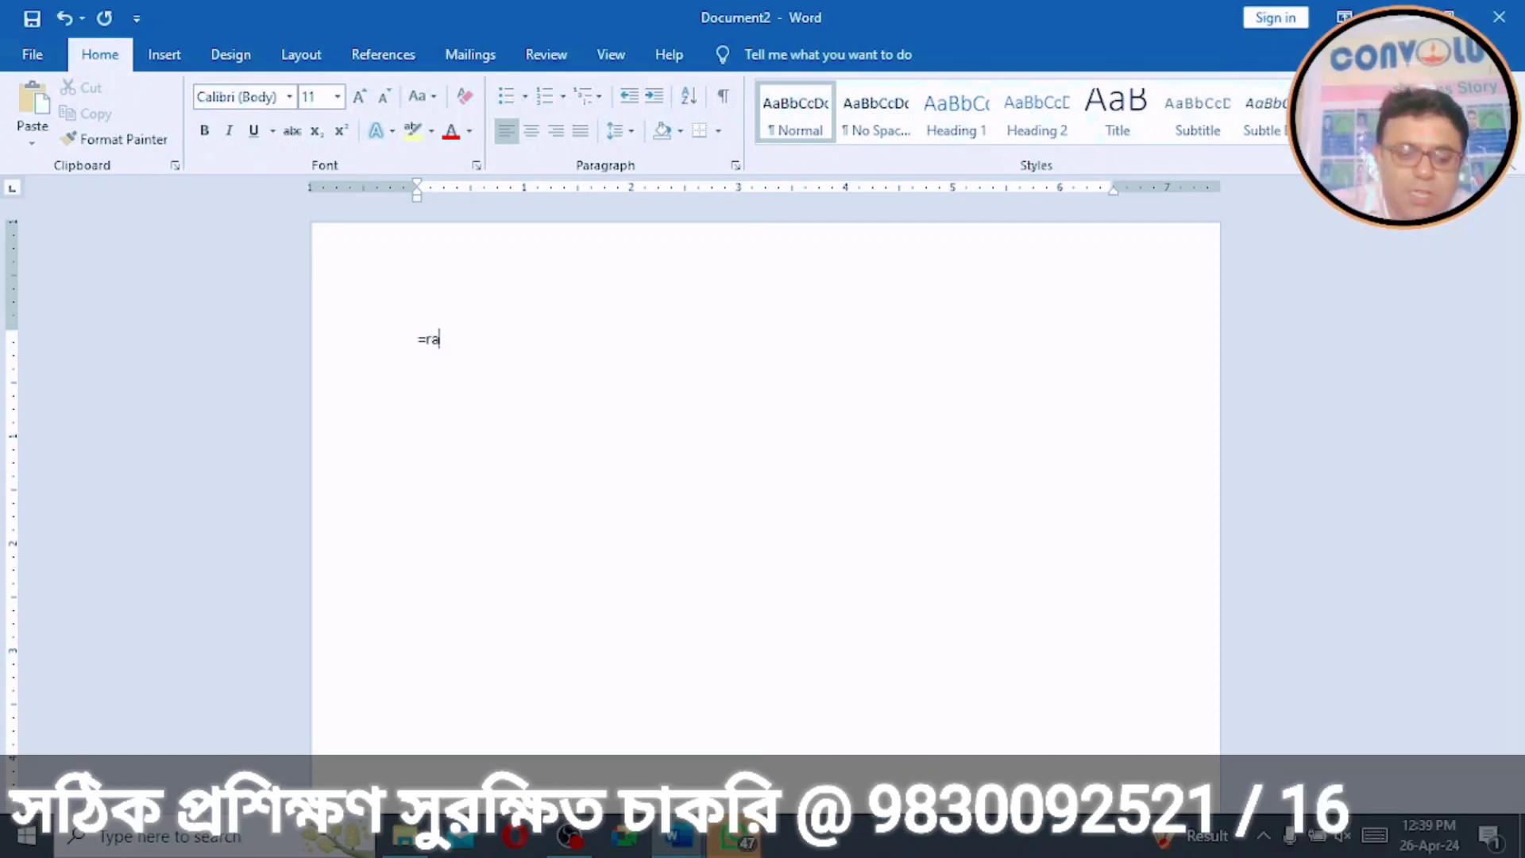
key("Return")
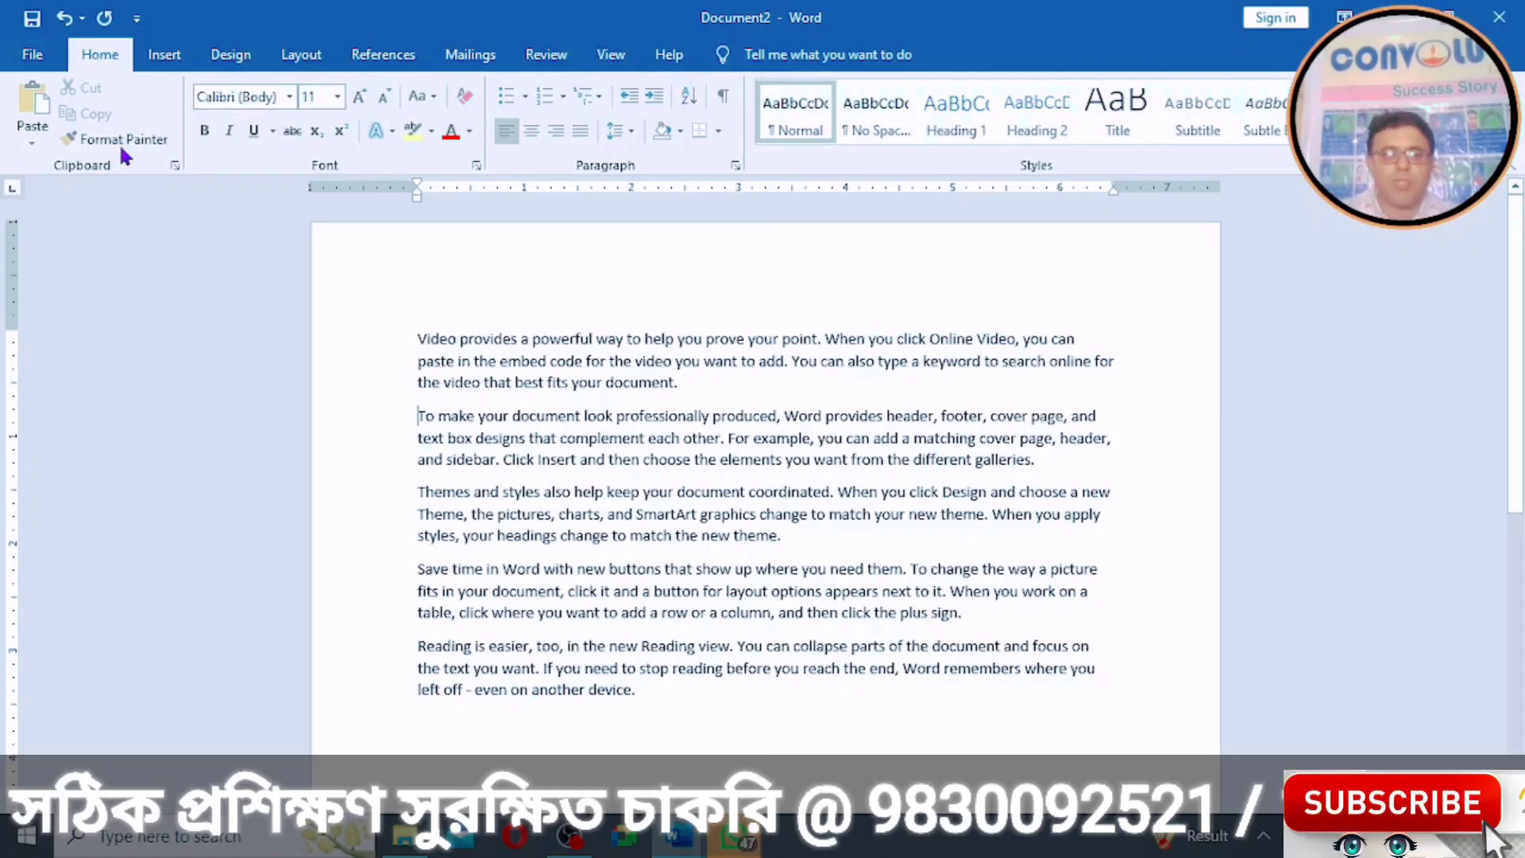
Step: Insert page breaks before the second, third, fourth and fifth paragraphs so each paragraph starts on its own page
left_click(151, 70)
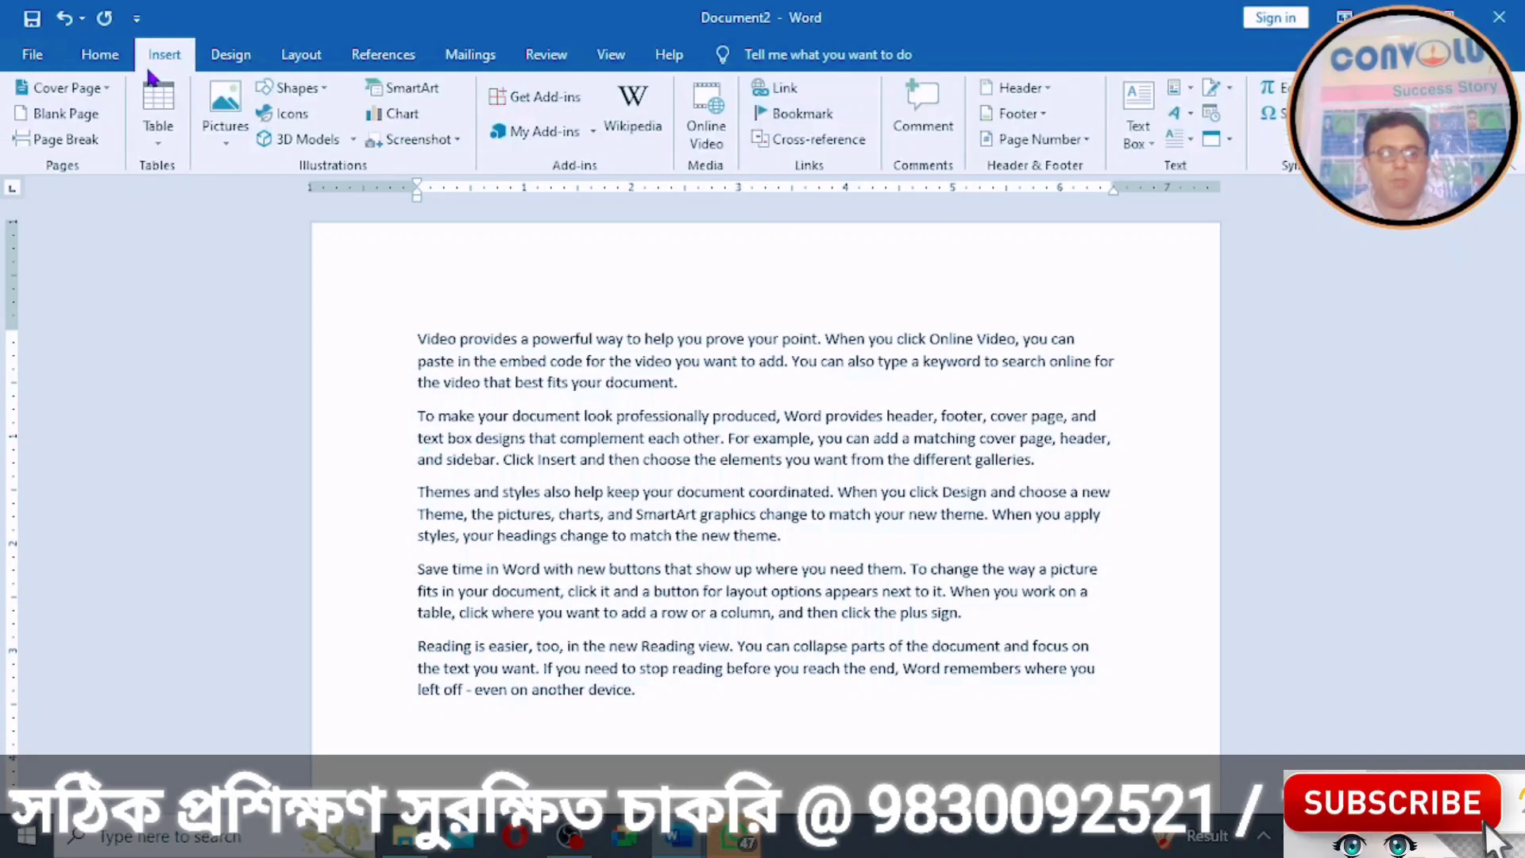
left_click(70, 141)
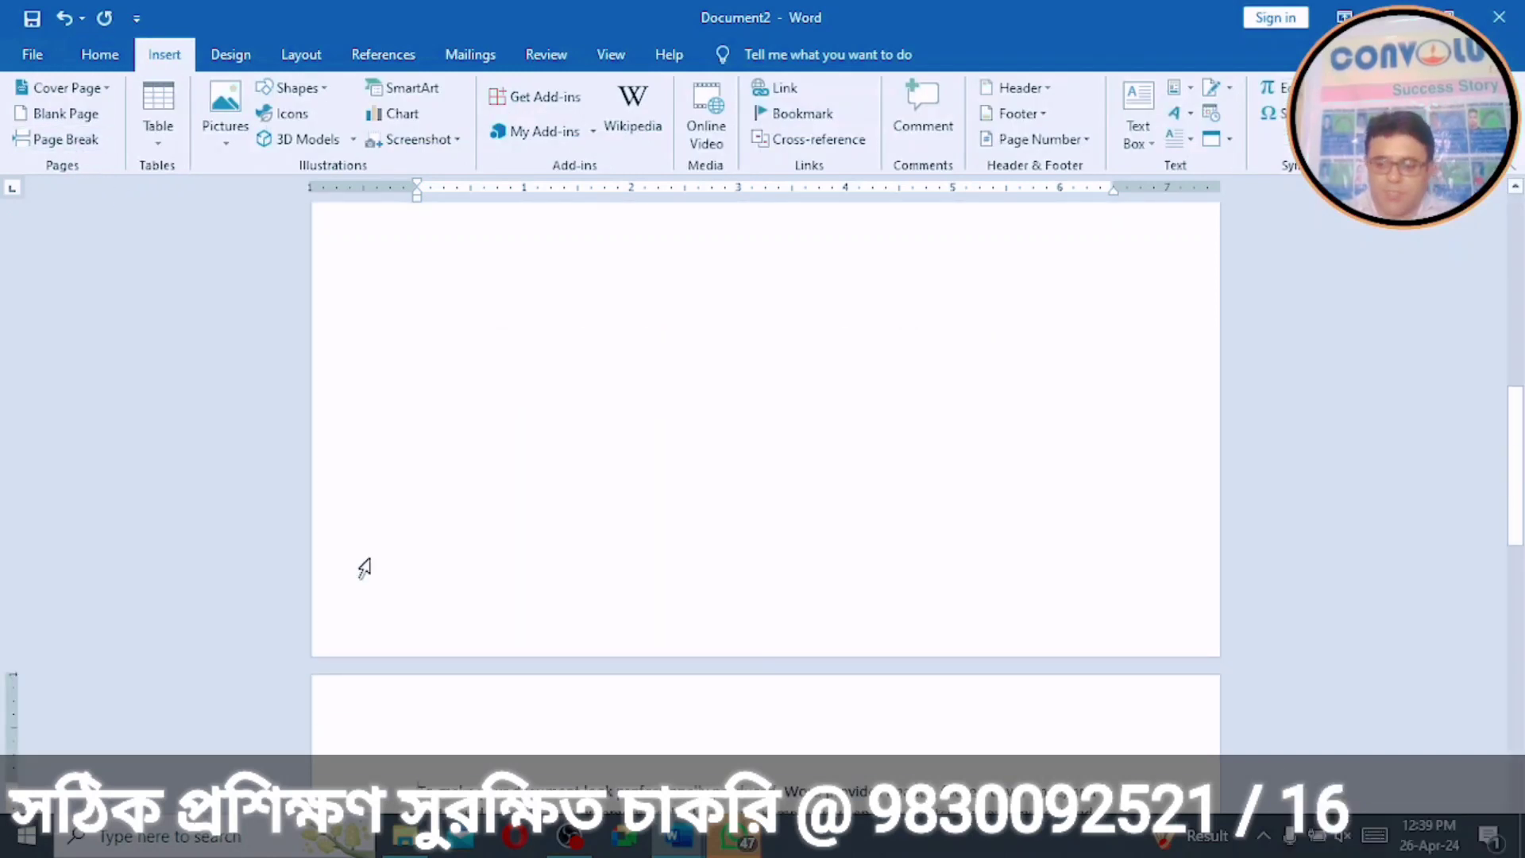
left_click_drag(1516, 432, 1515, 562)
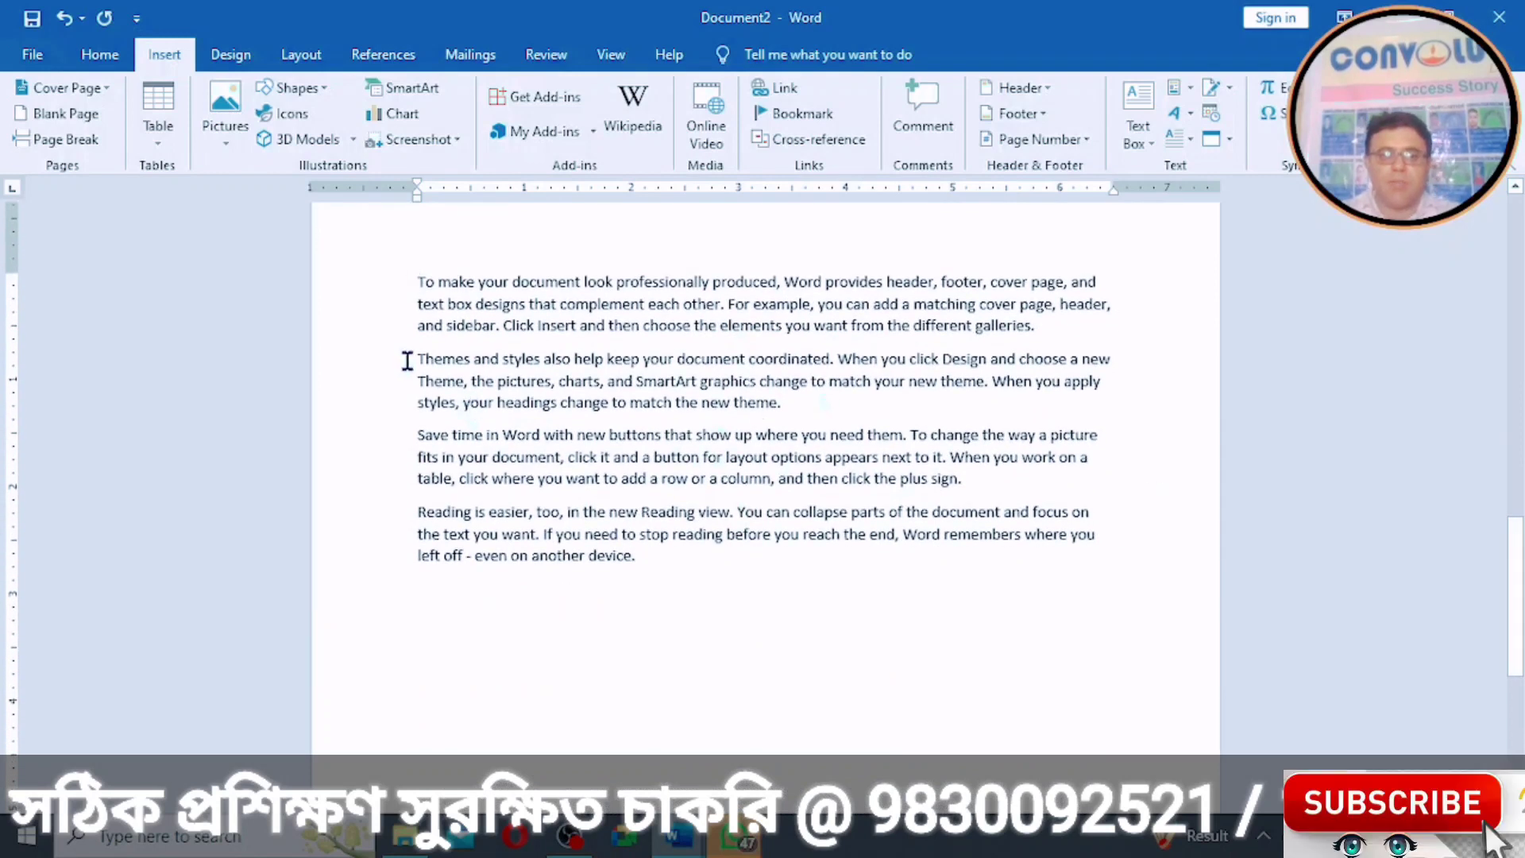
left_click(77, 147)
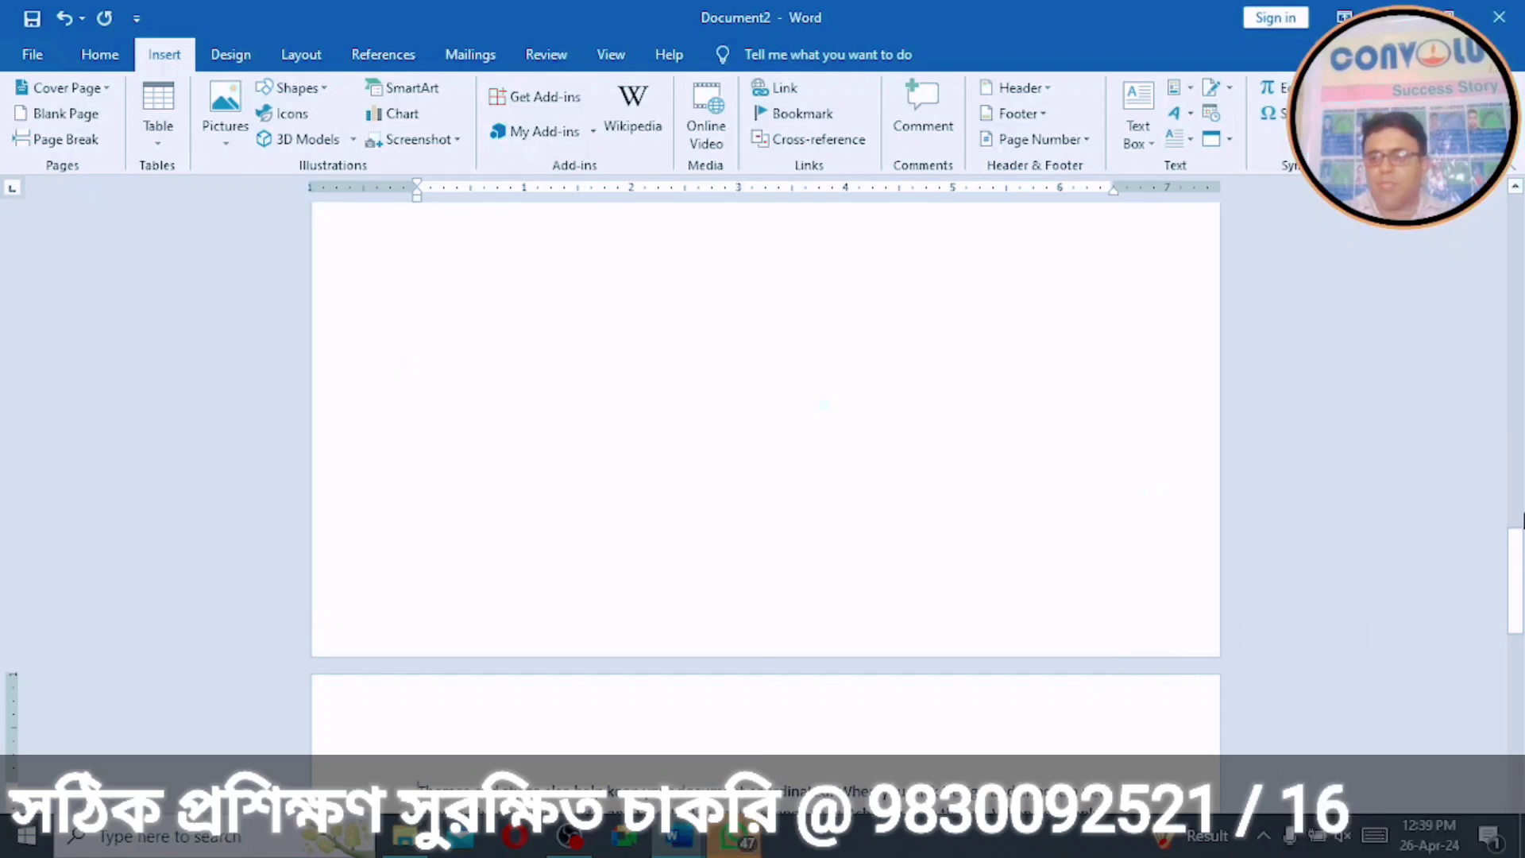
left_click_drag(1512, 567, 1512, 661)
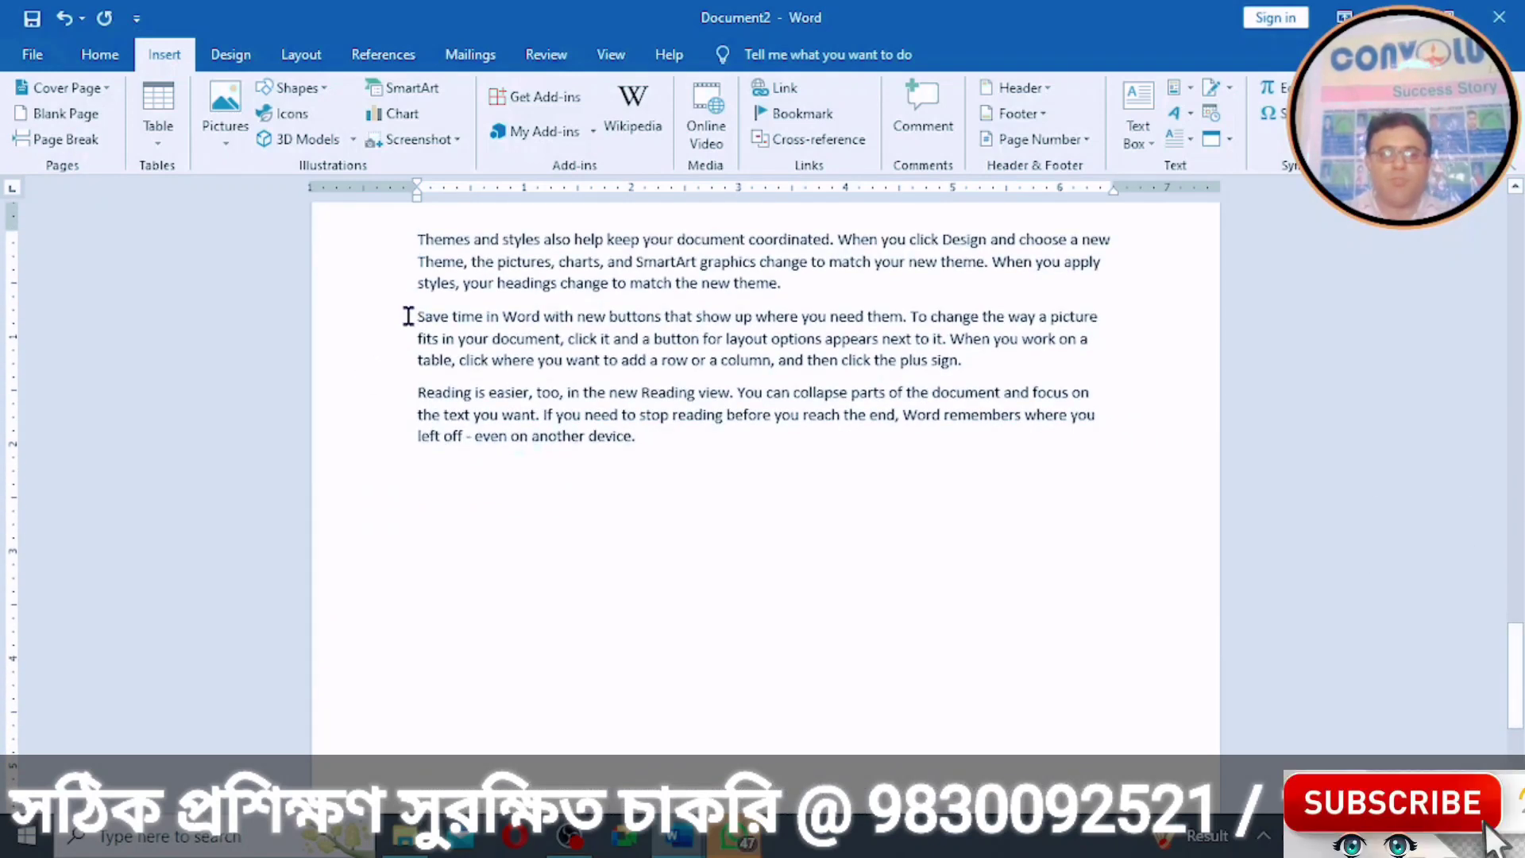
left_click(54, 141)
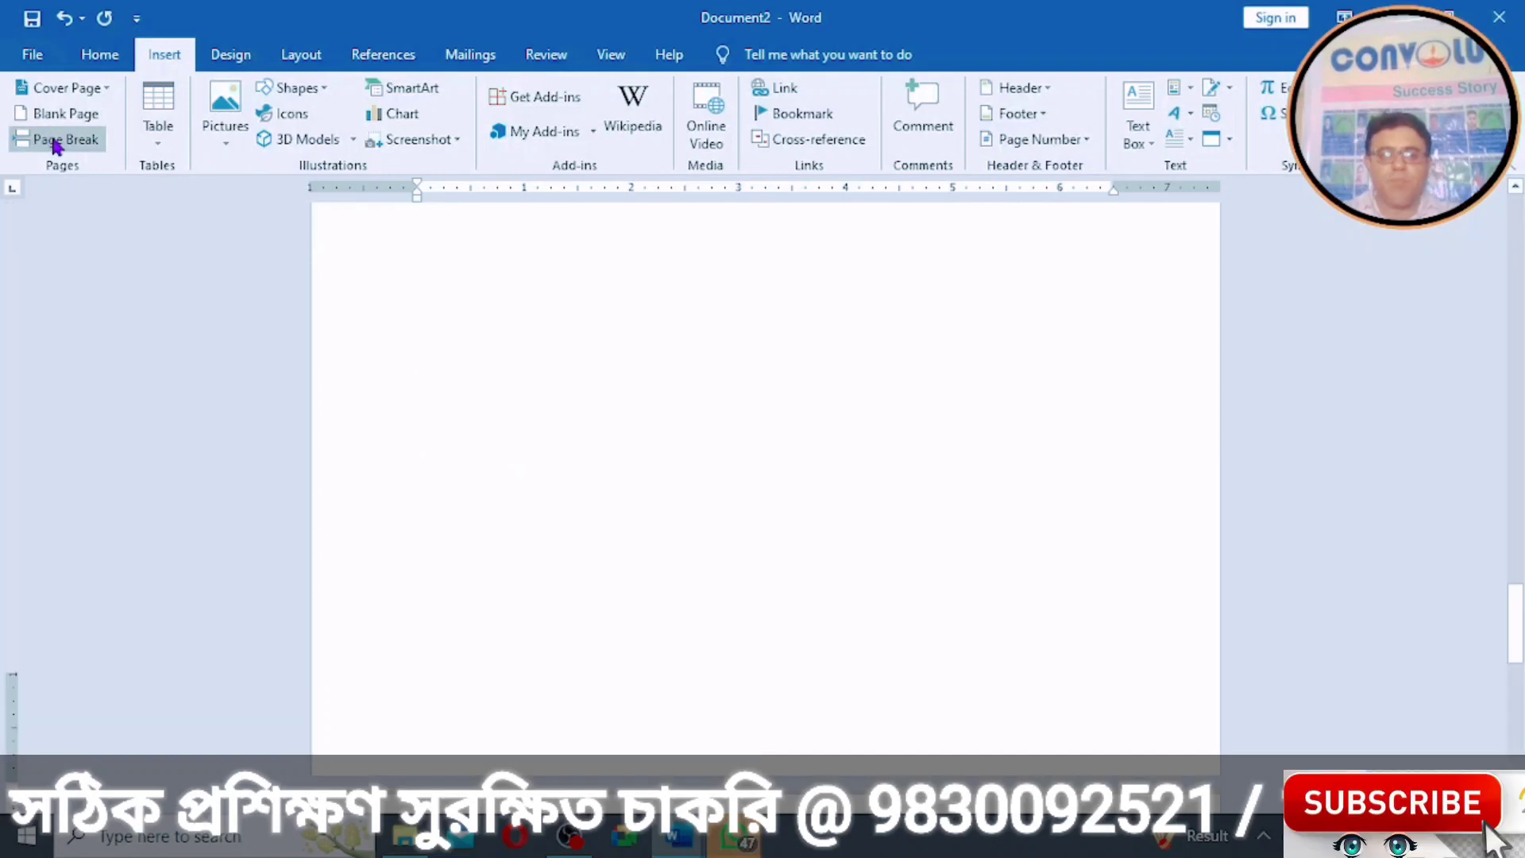
left_click_drag(1511, 619, 1513, 691)
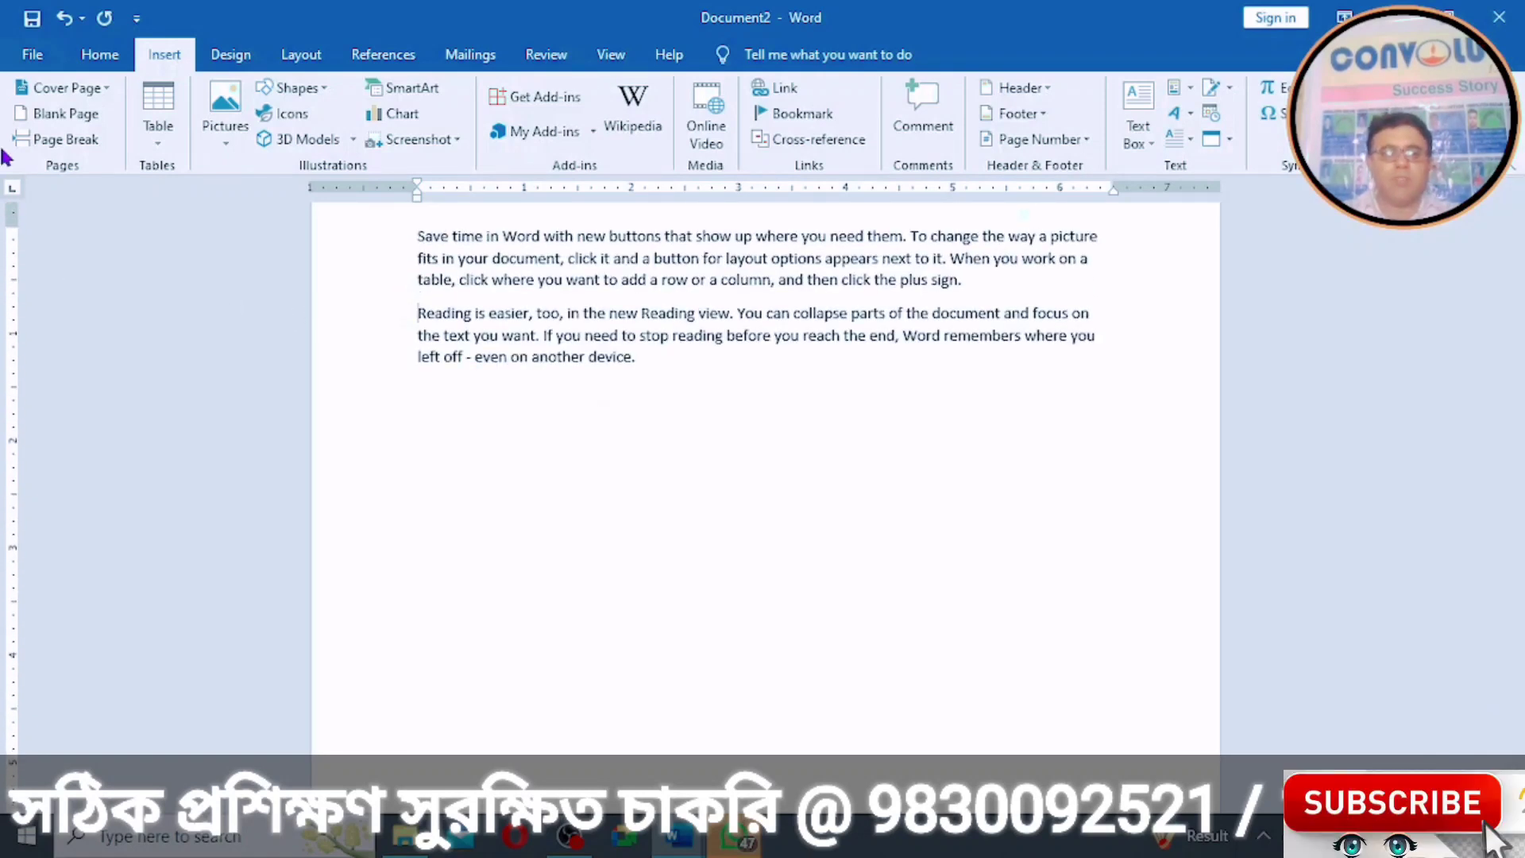
left_click(67, 139)
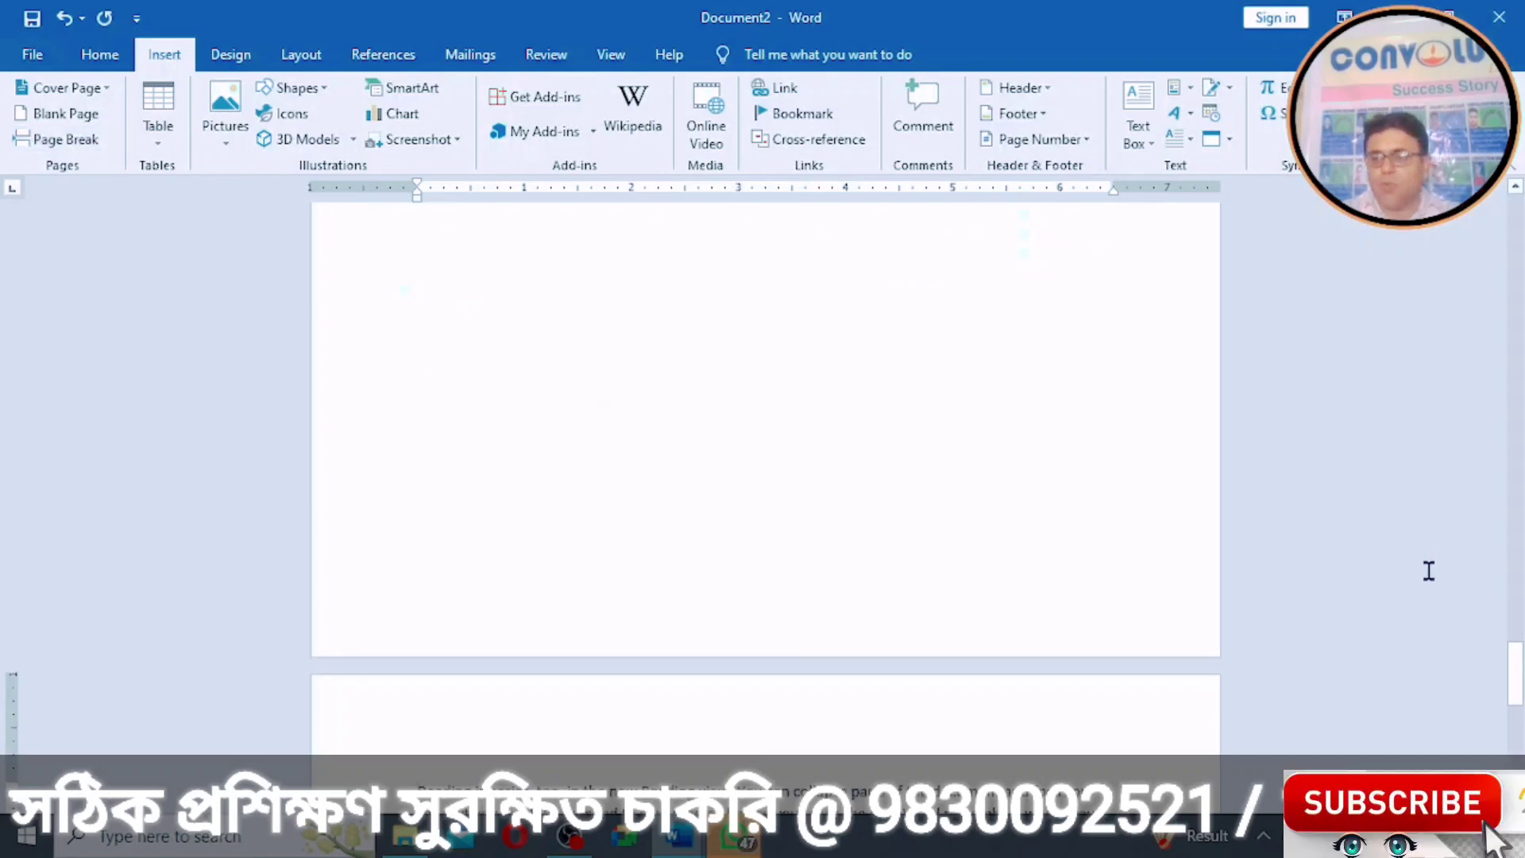
left_click_drag(1516, 665, 1511, 181)
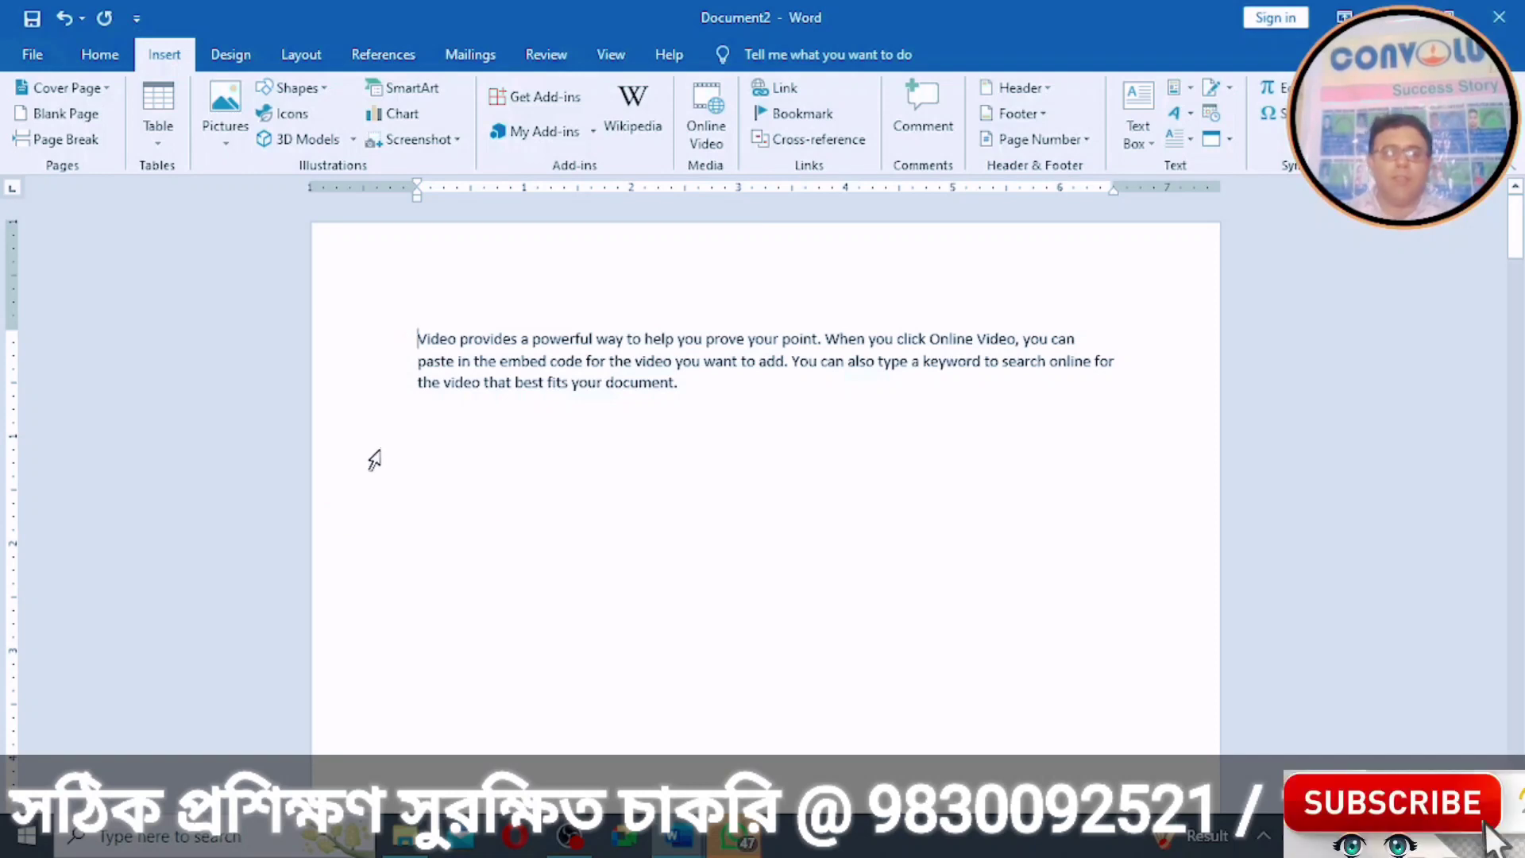
left_click_drag(1516, 232, 1481, 199)
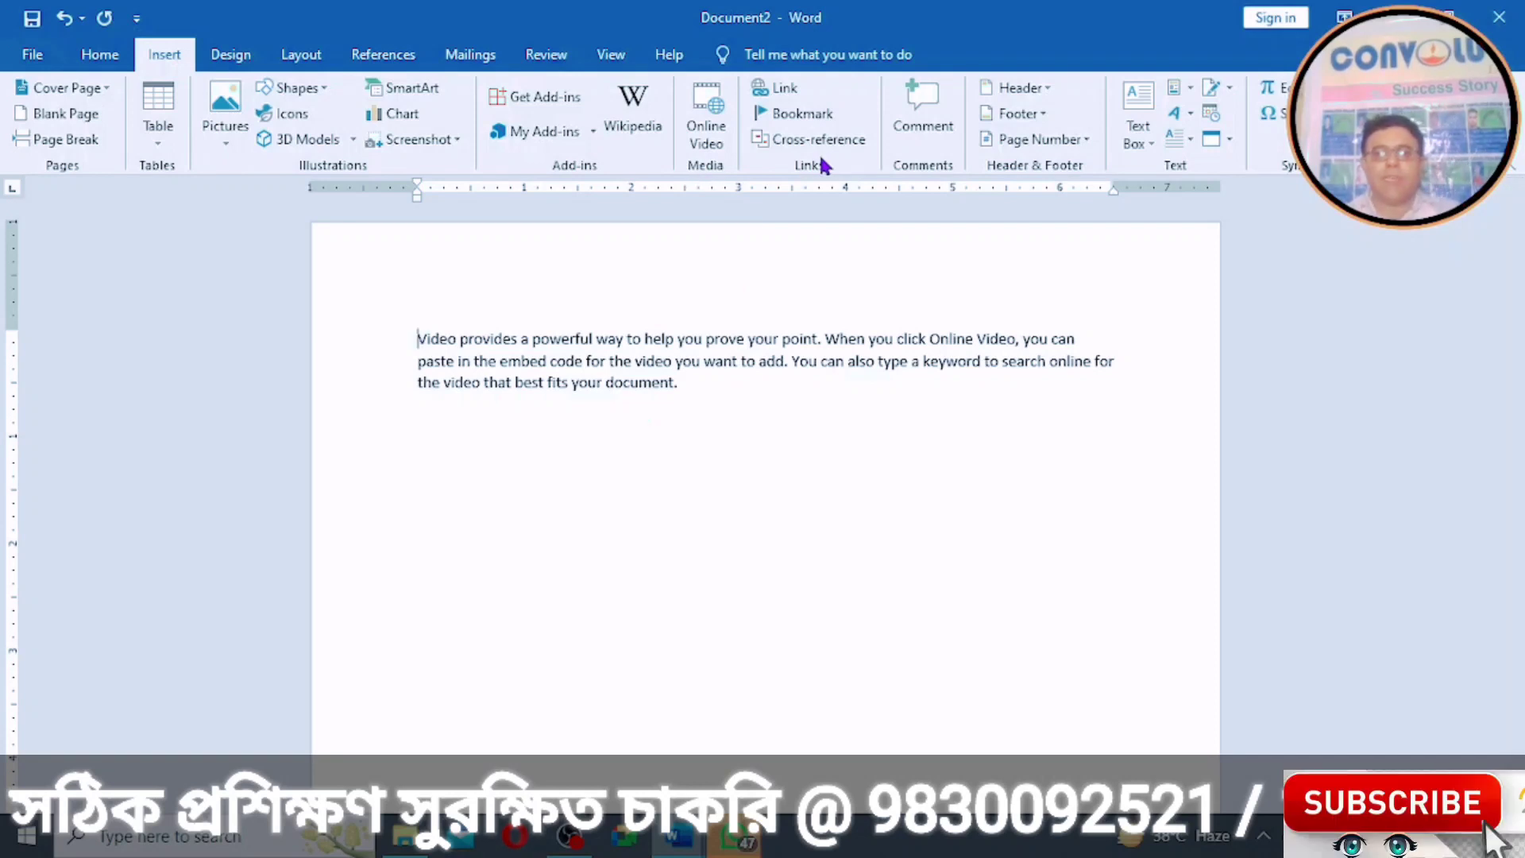
Step: Add a bookmark named a at the start of the first paragraph
left_click(798, 115)
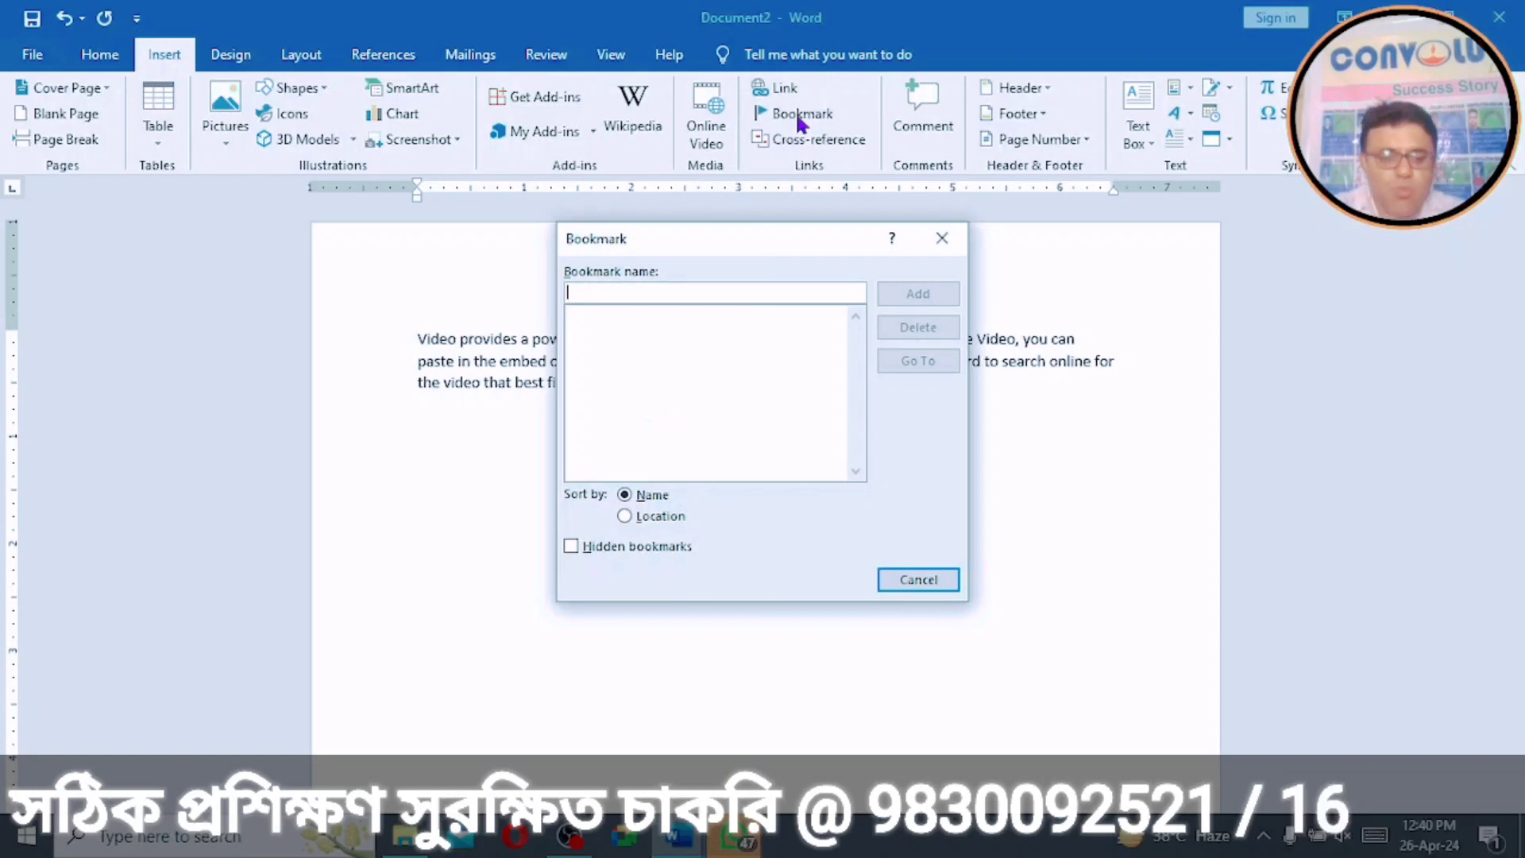
type("a")
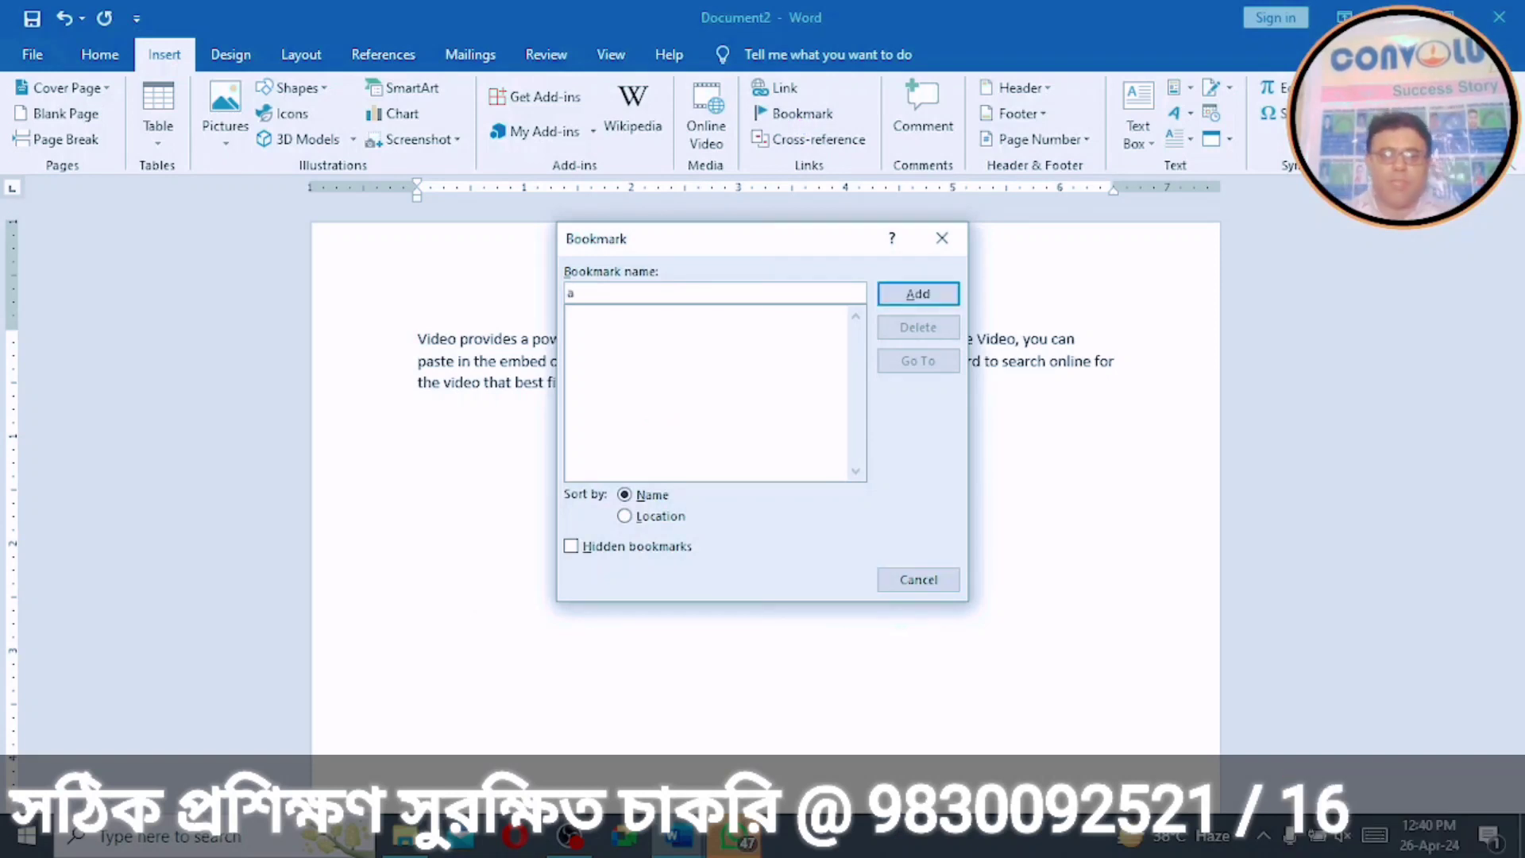
left_click(914, 293)
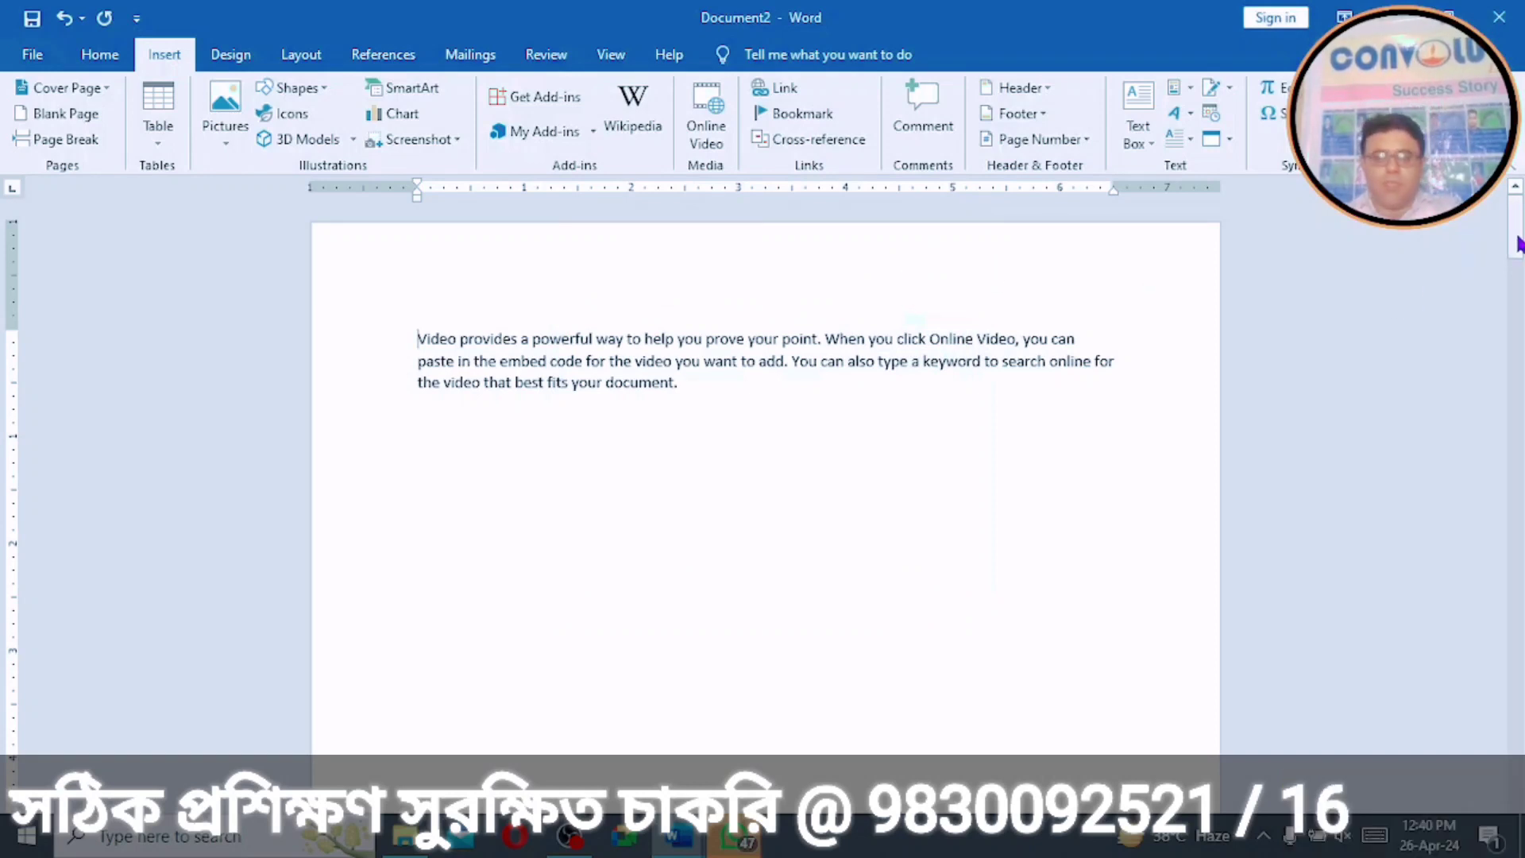
Step: Place the cursor at the end of the last page's paragraph and go to bookmark a from there
left_click_drag(1517, 243, 1480, 825)
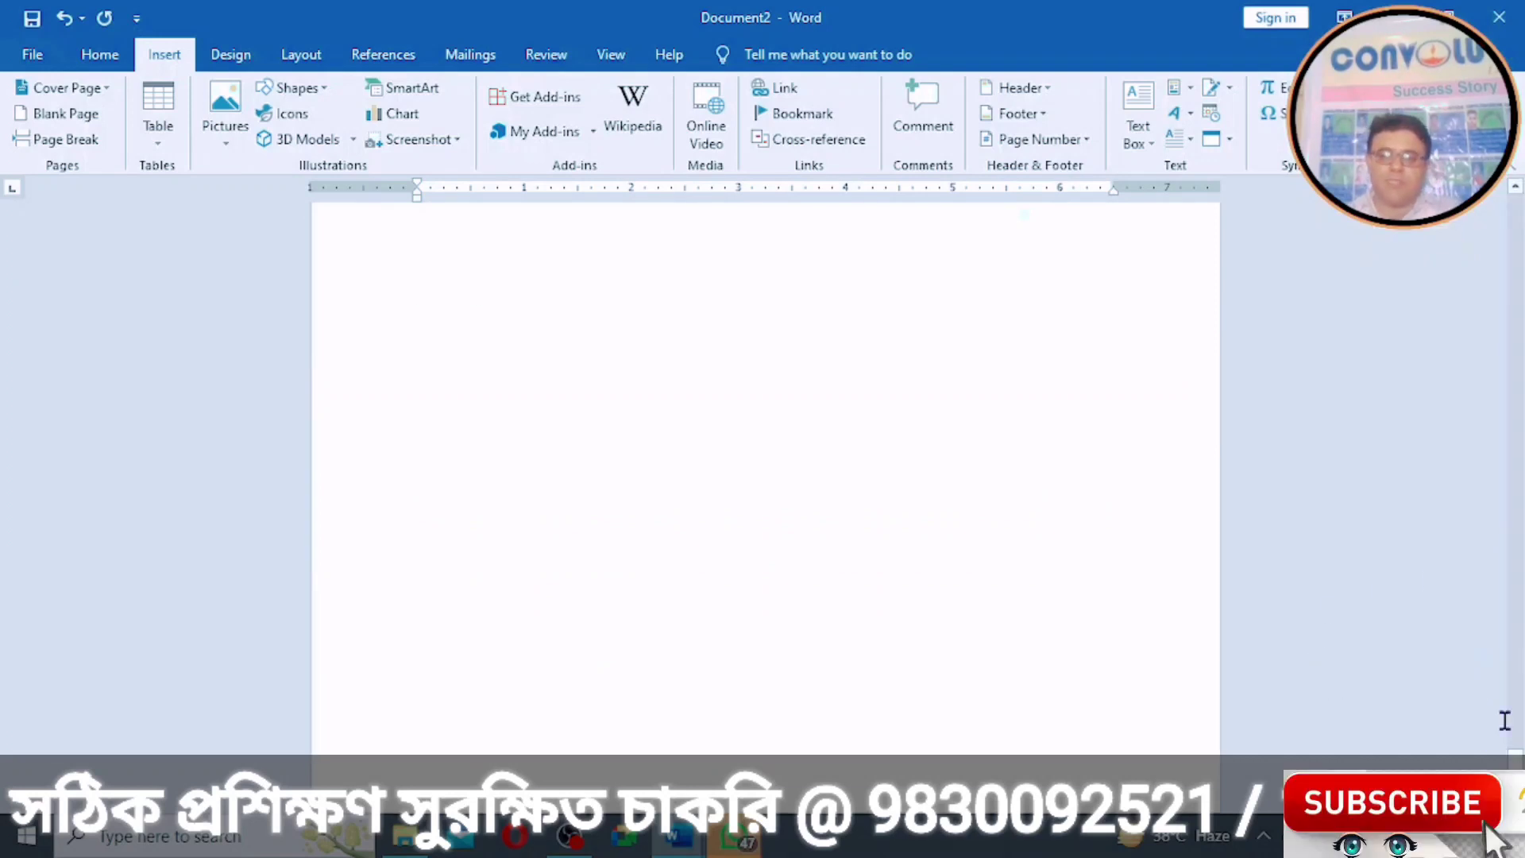
scroll(664, 634, "down", 5)
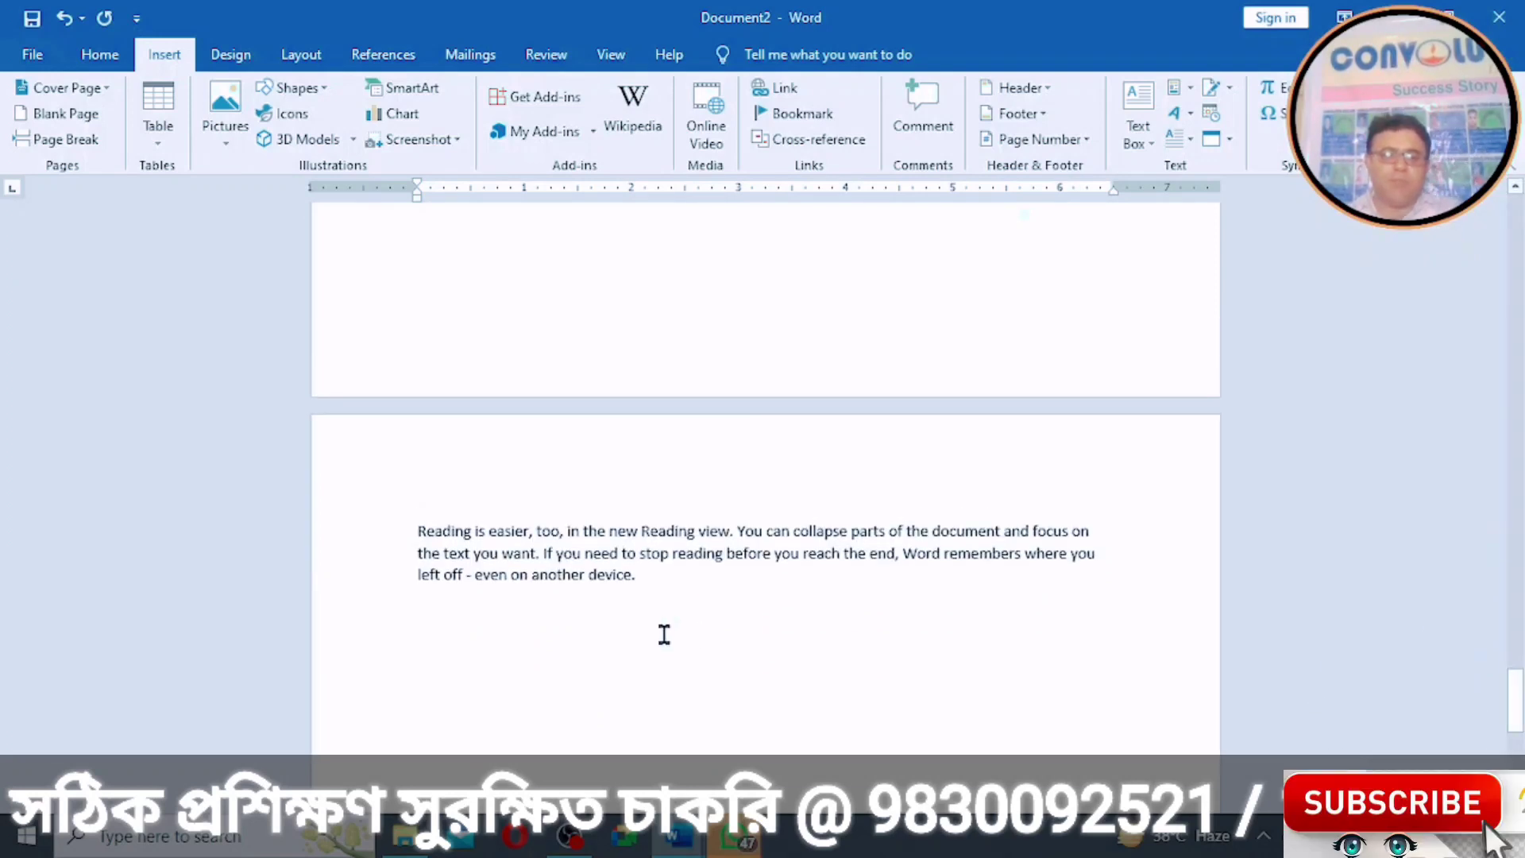
left_click(656, 574)
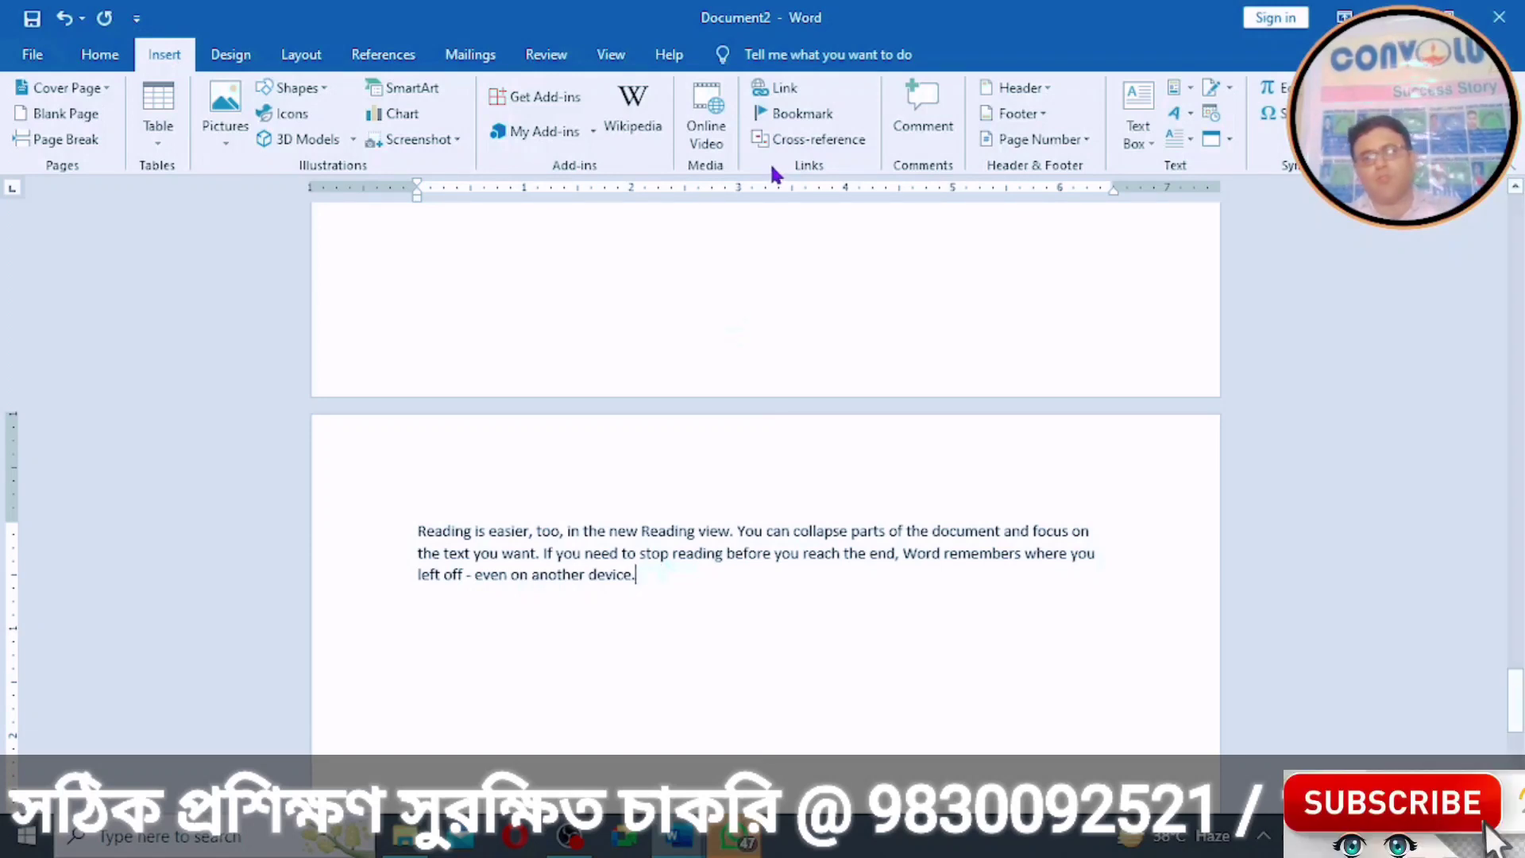
left_click(797, 114)
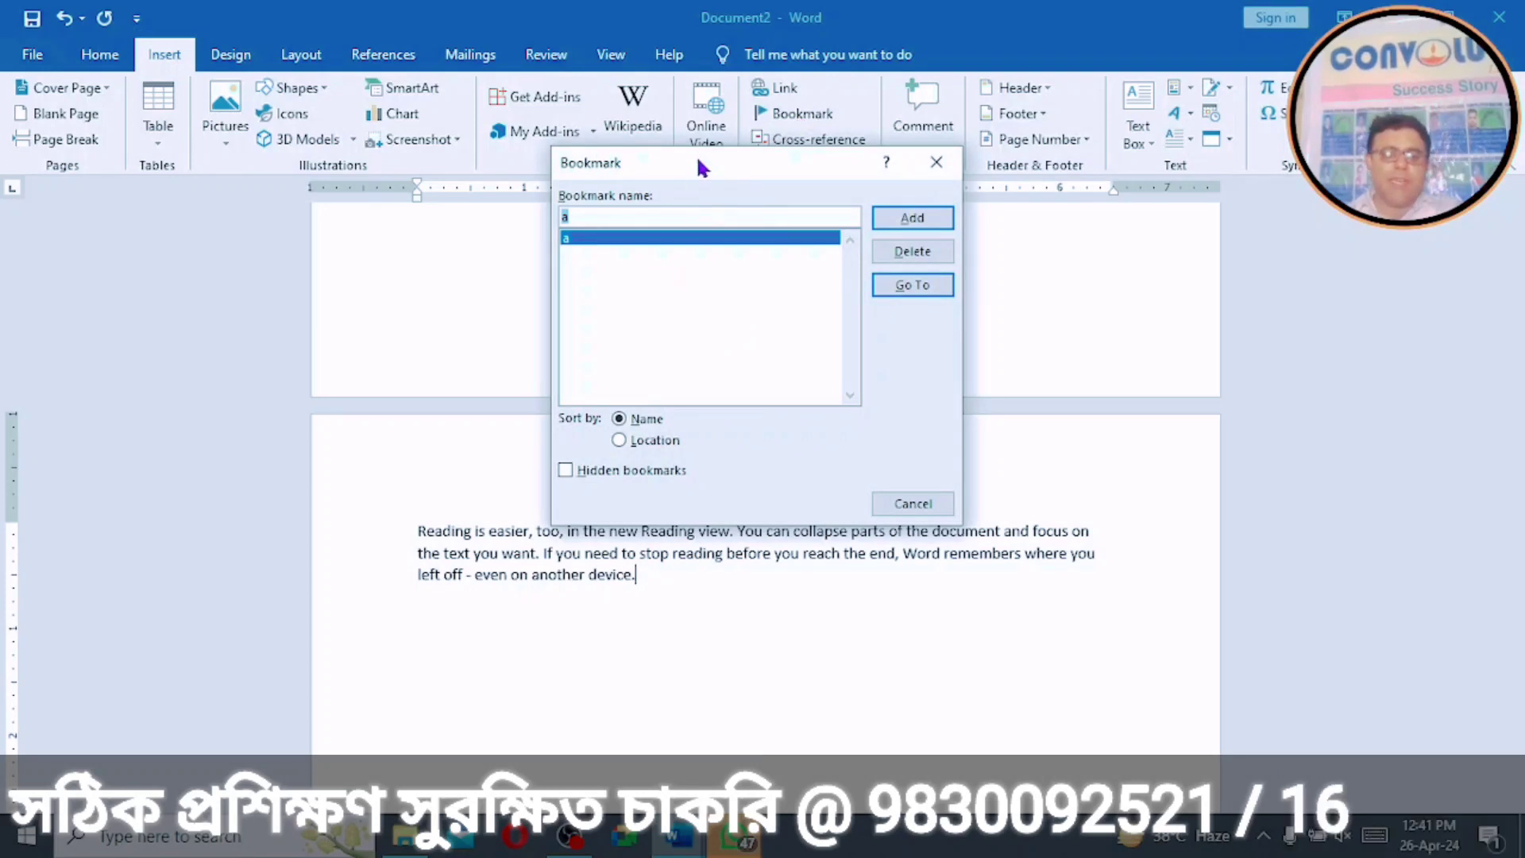
left_click_drag(699, 167, 803, 273)
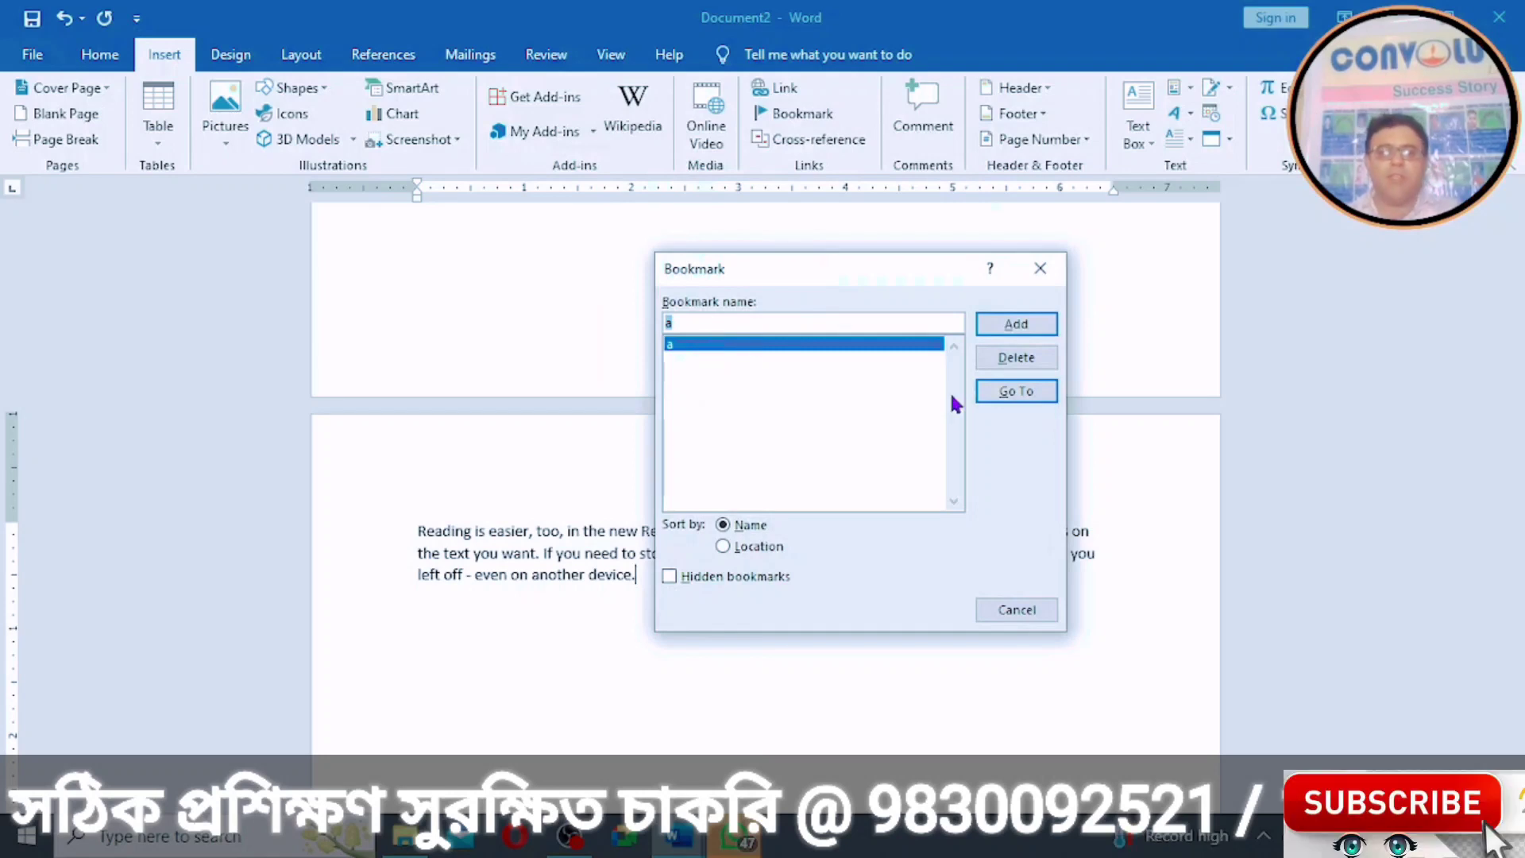
left_click(1025, 394)
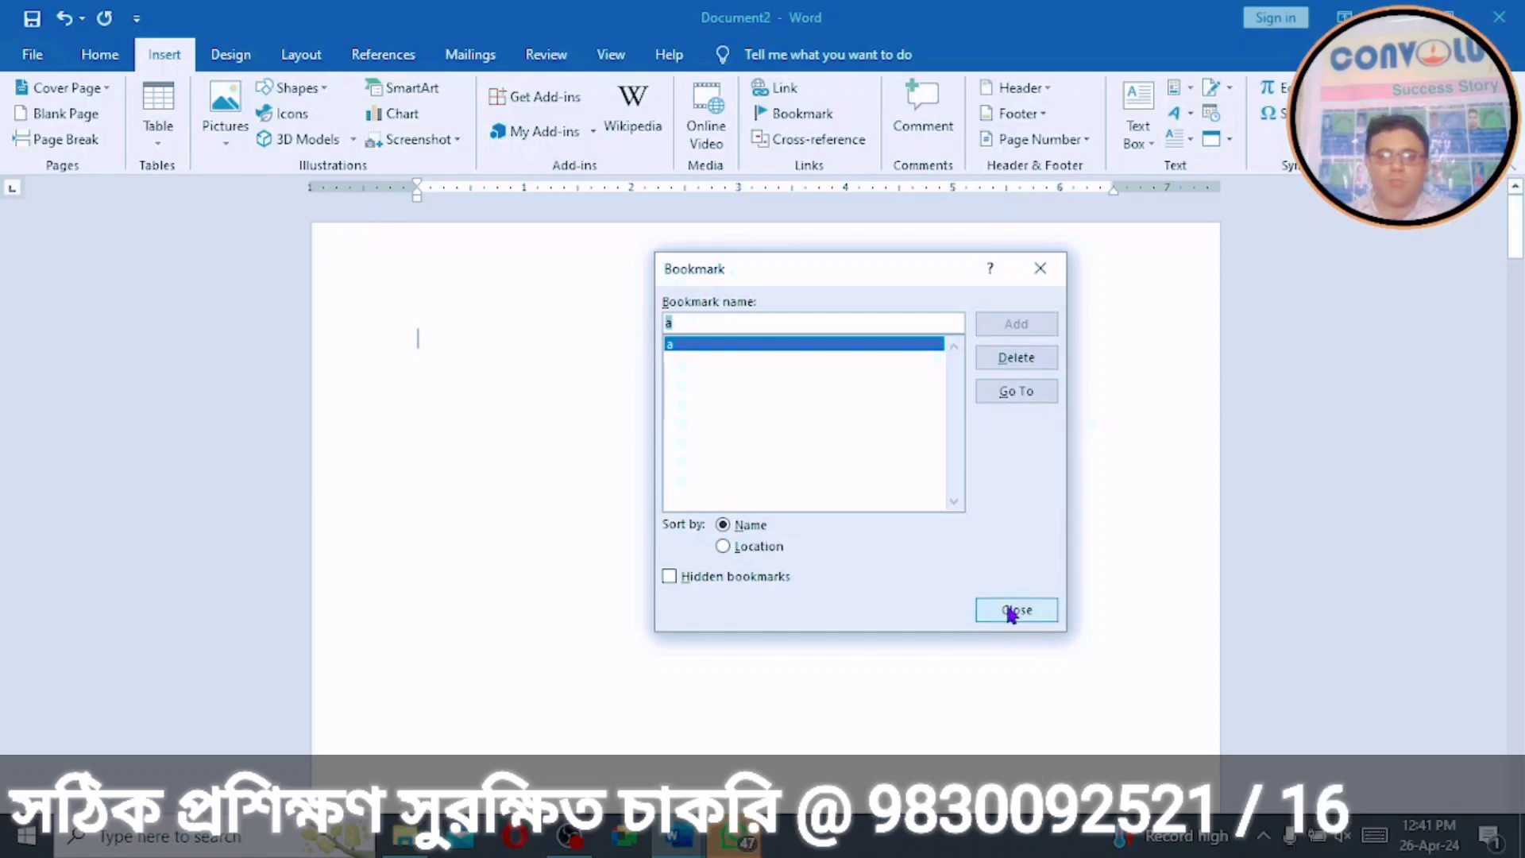
left_click(1010, 613)
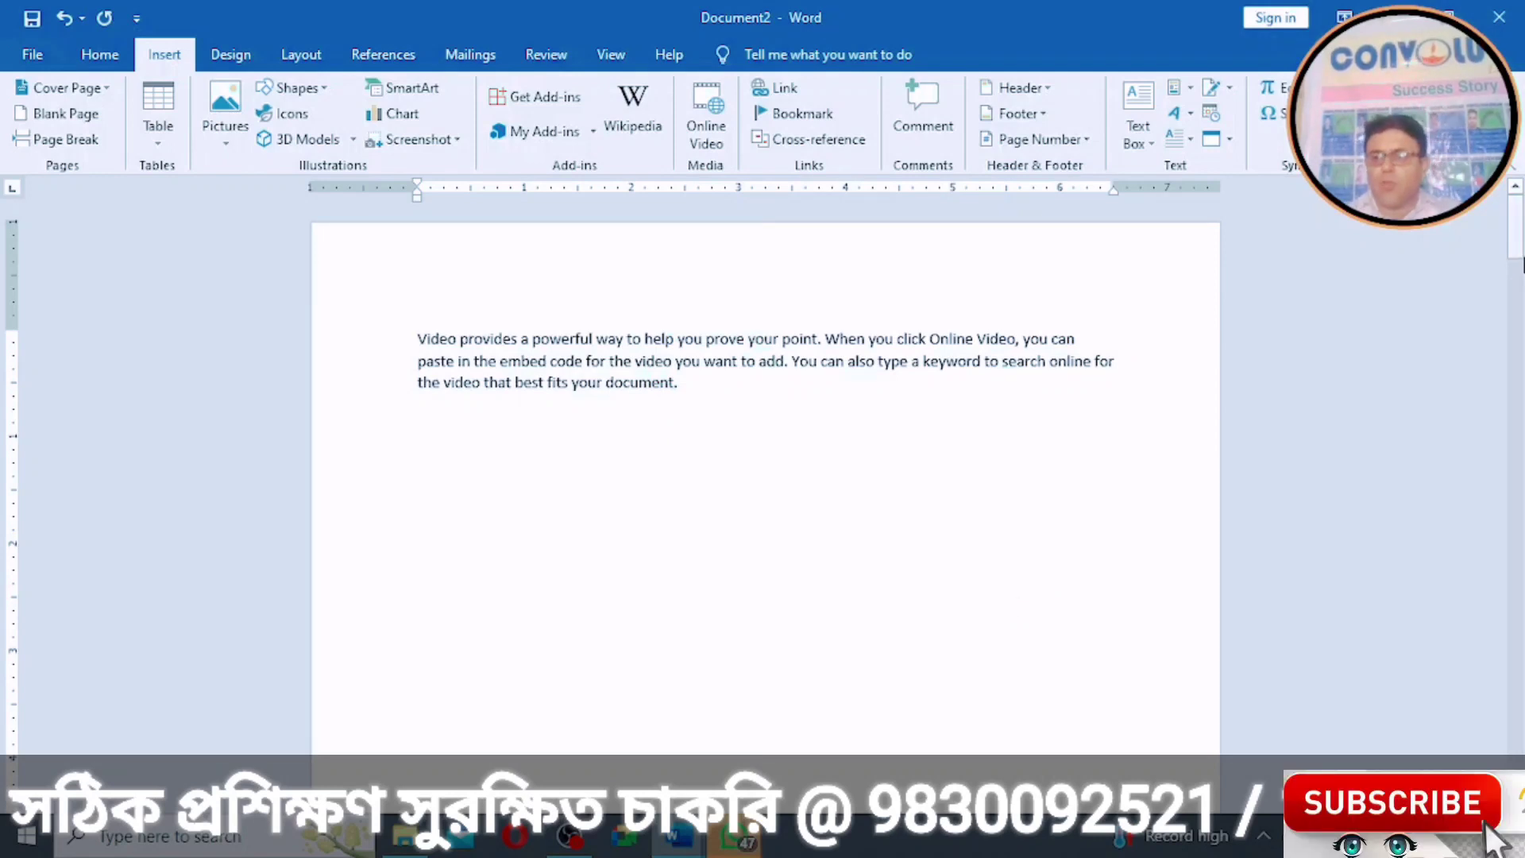
Step: Add a bookmark named x at the start of the second page's paragraph, "To make your document look professionally produced"
left_click_drag(1515, 250, 1515, 355)
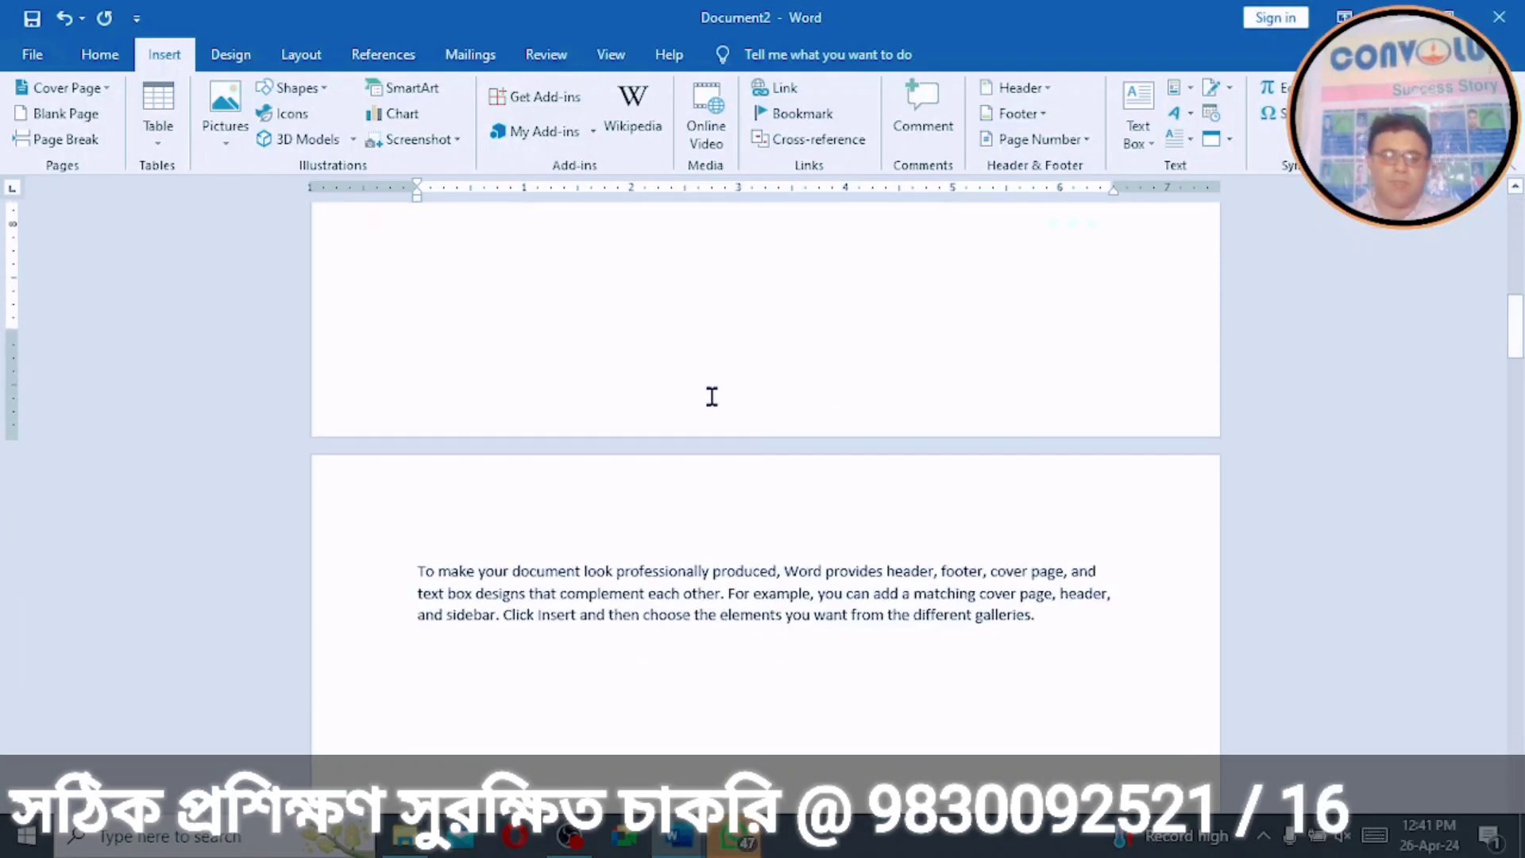
left_click(413, 569)
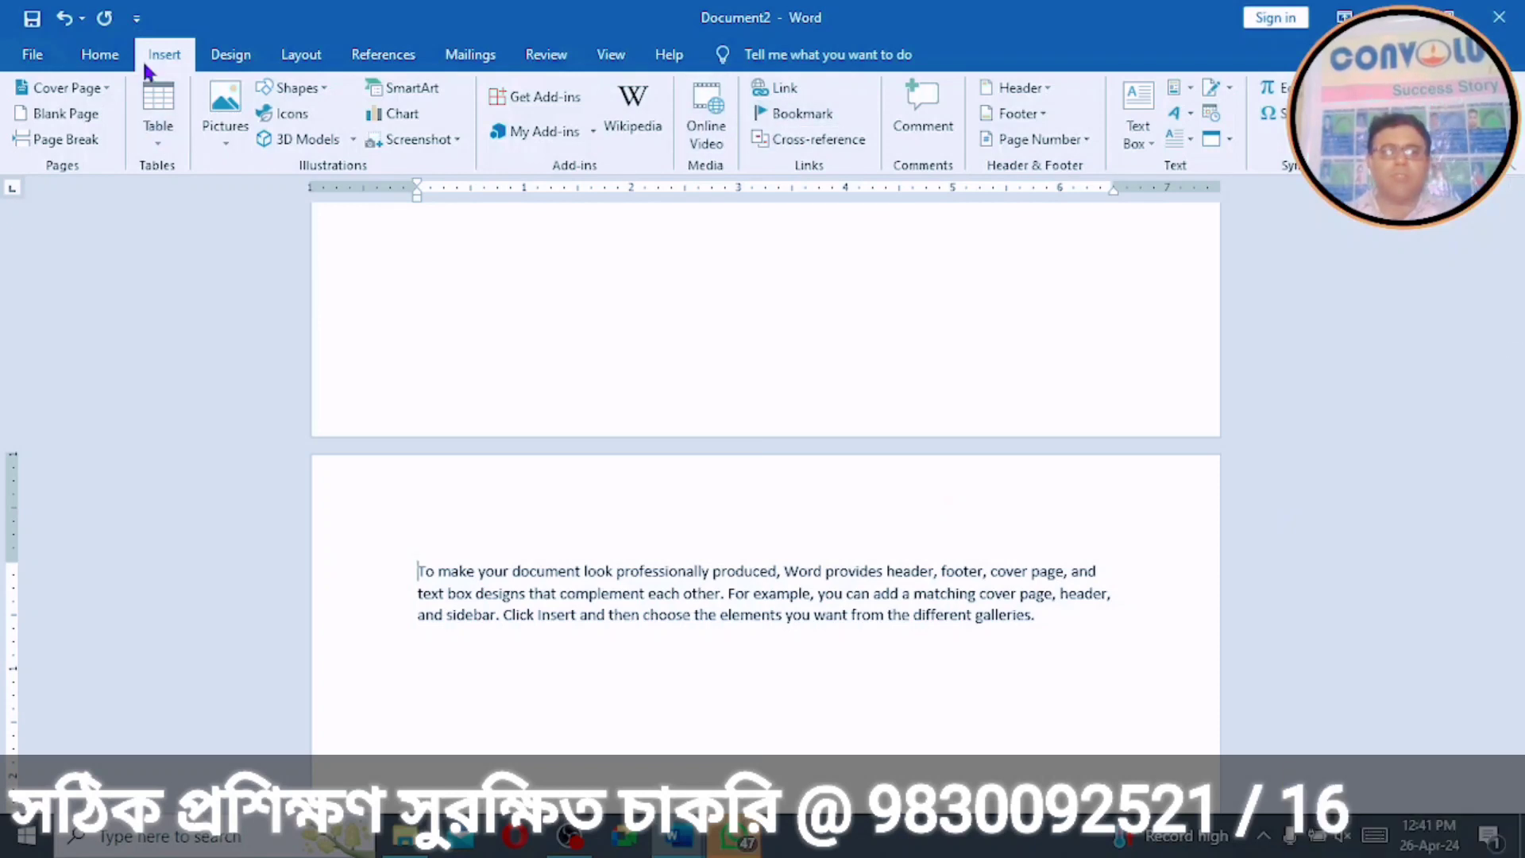
left_click(797, 116)
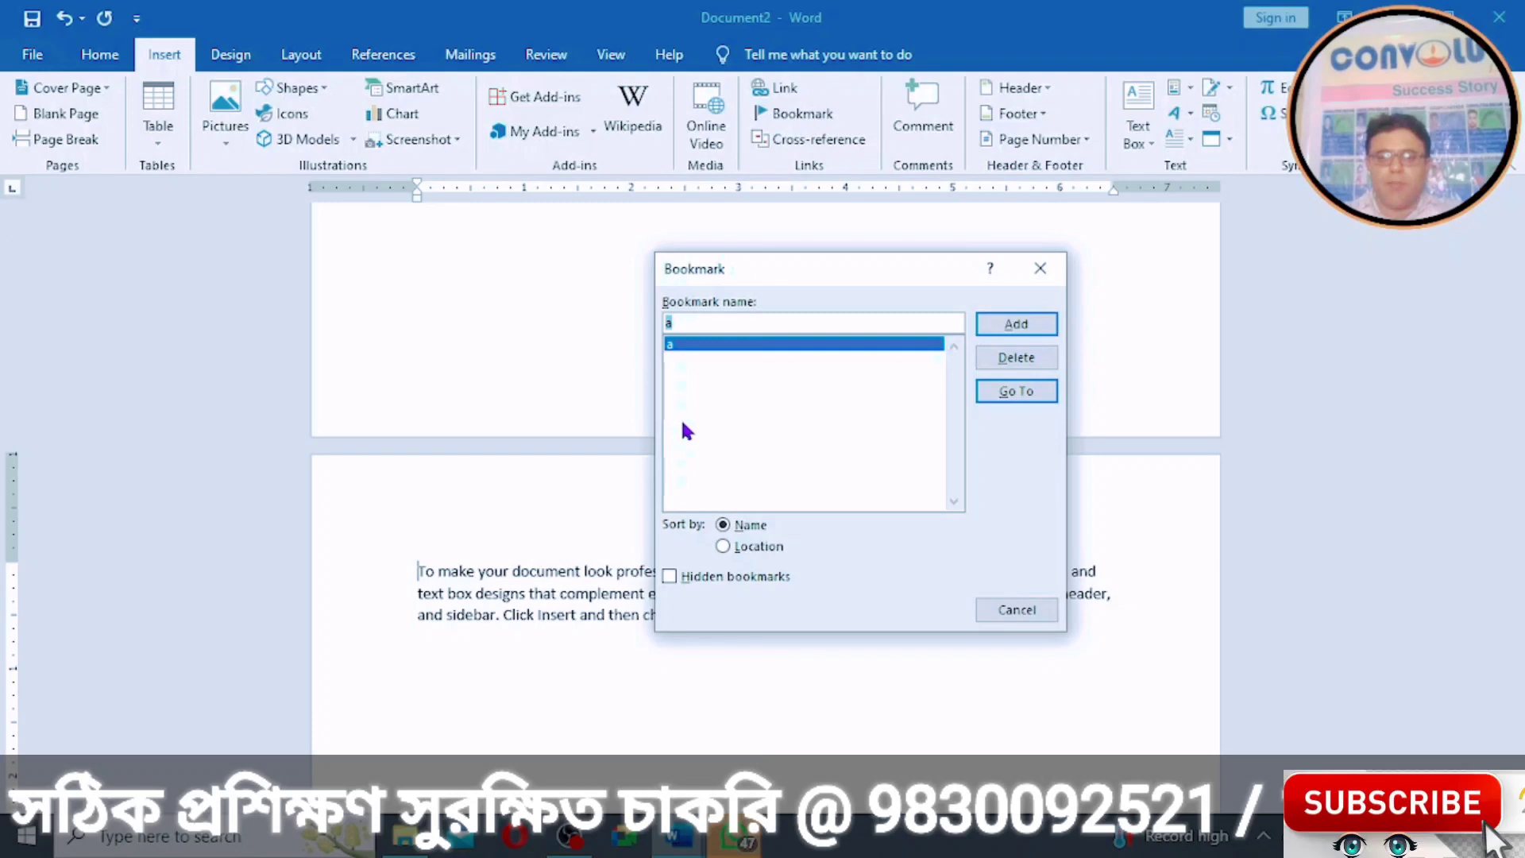
left_click(681, 421)
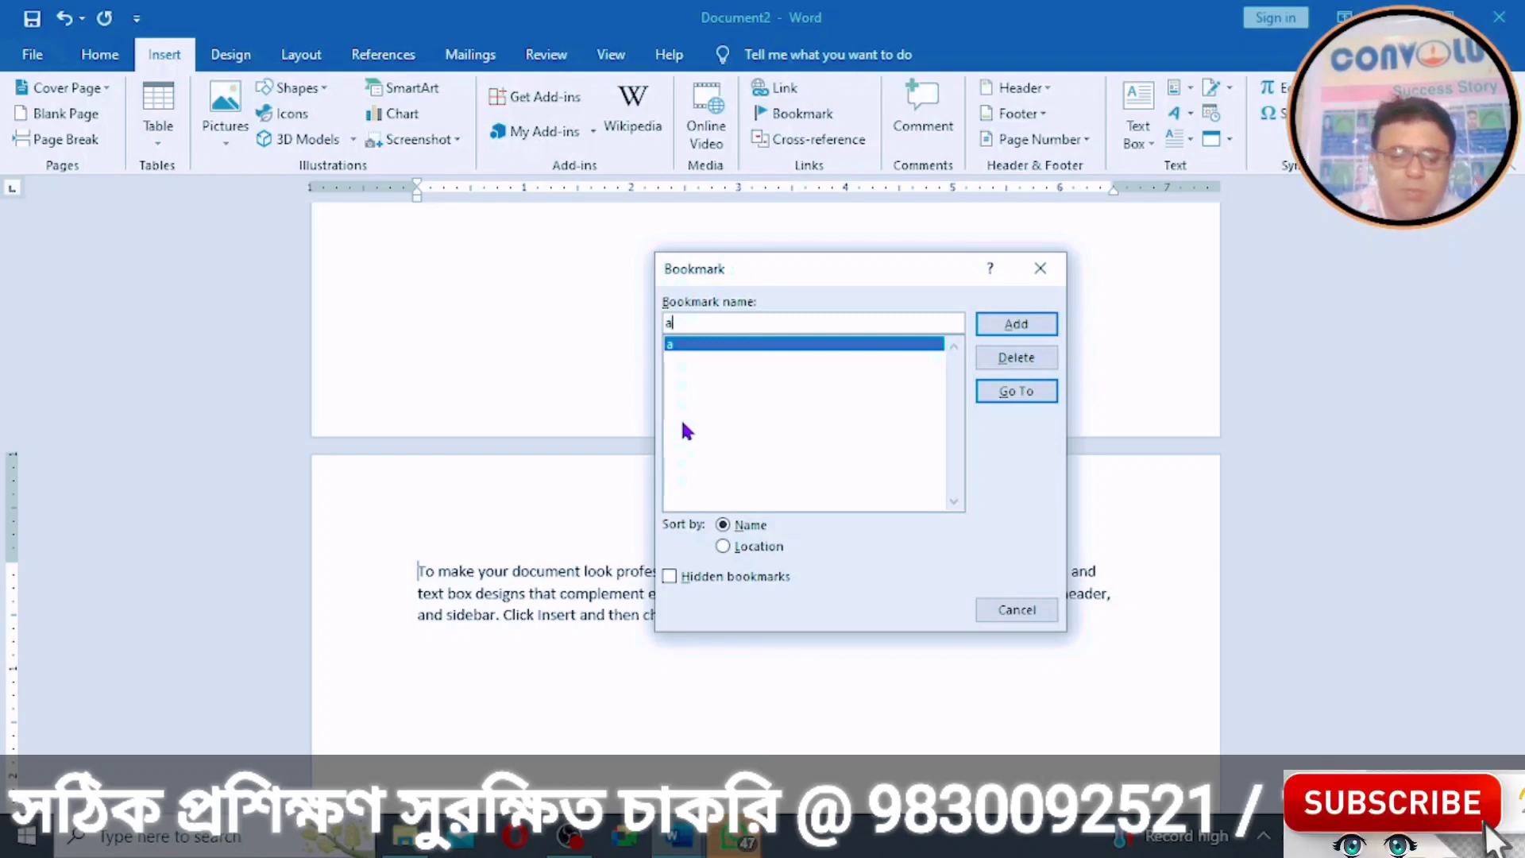
type("b")
key("BackSpace")
key("BackSpace")
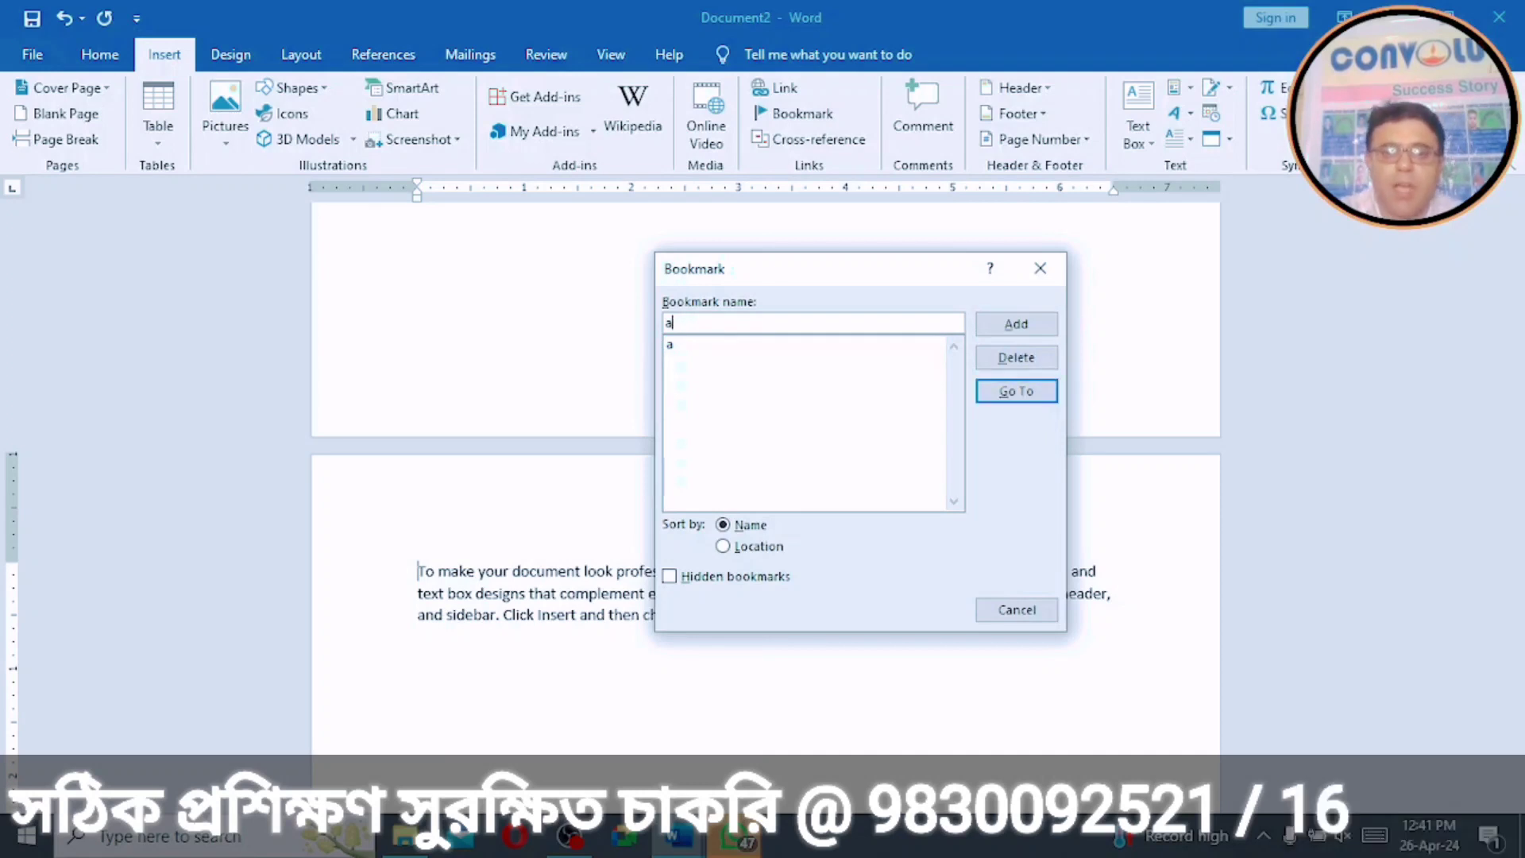
type("x")
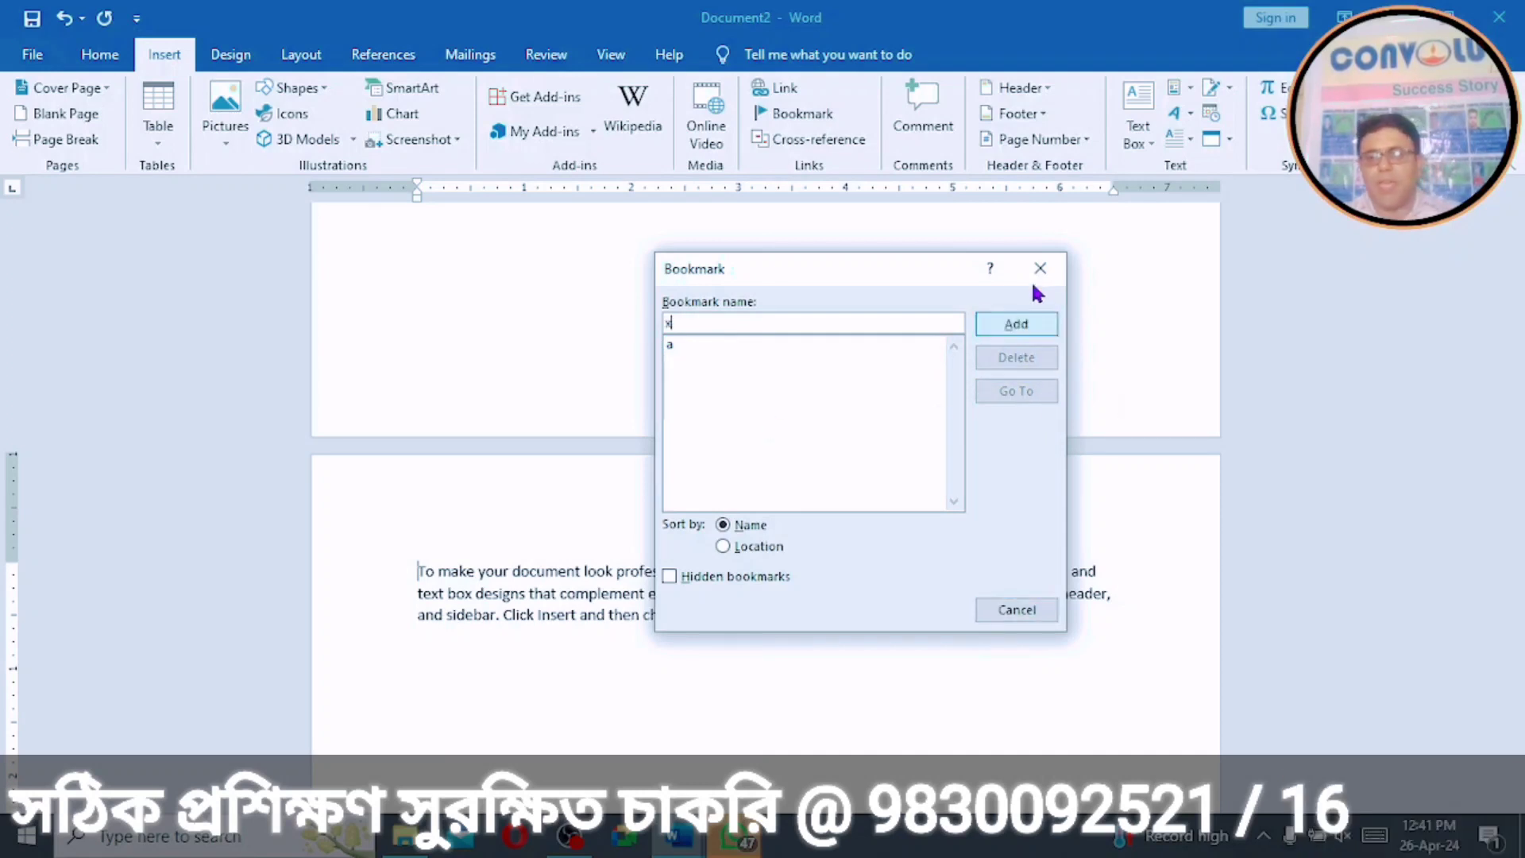
left_click(1019, 323)
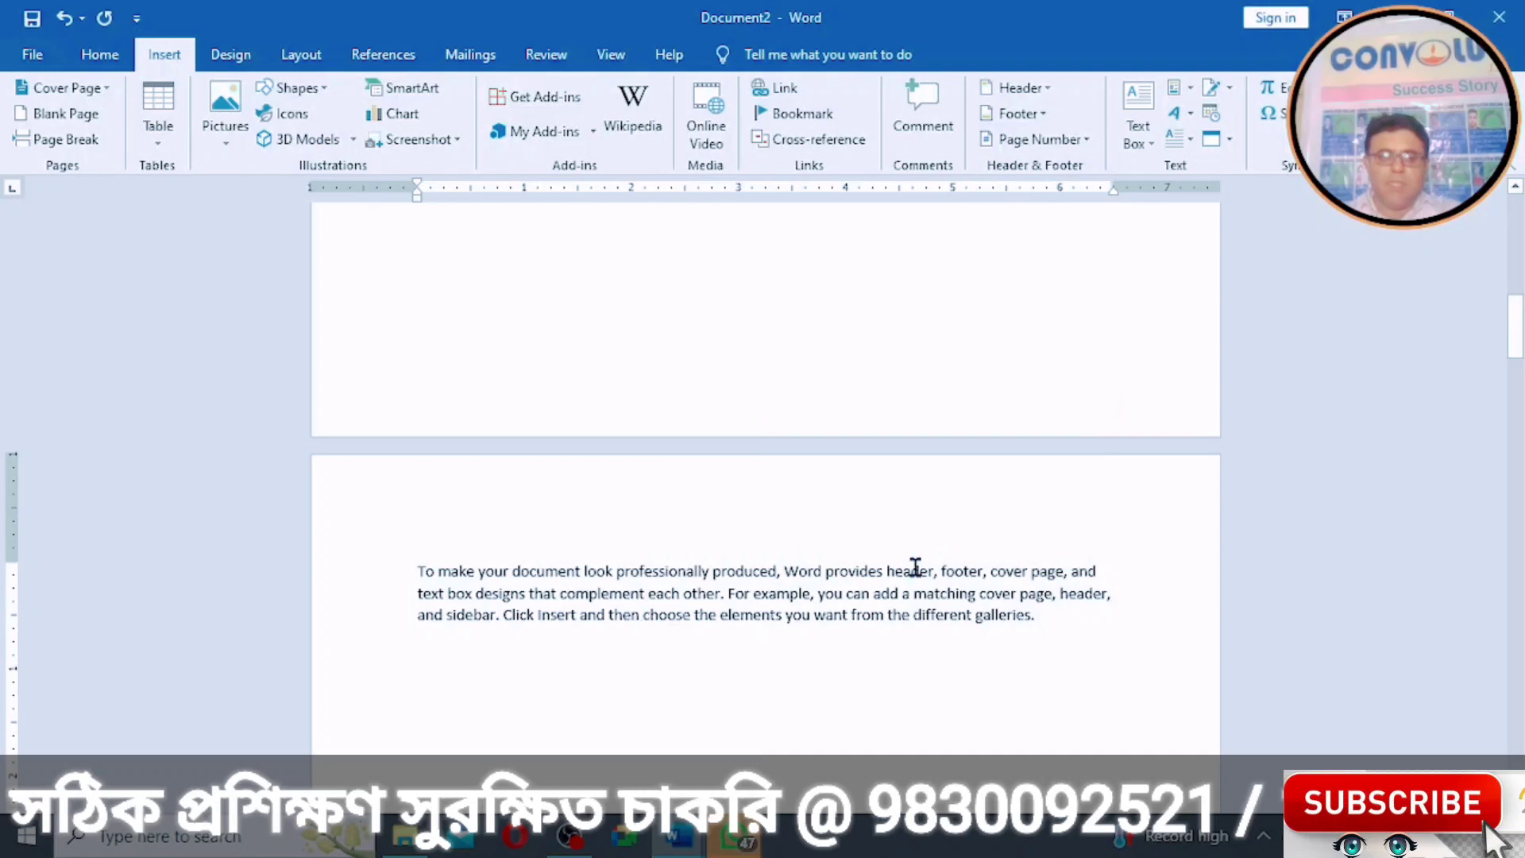
Step: Look through the pages from the second paragraph down to the last one and back up
key("Down")
key("Down")
key("Down")
key("Down")
key("Down")
key("Down")
key("Down")
key("Down")
key("Down")
key("Down")
key("Down")
key("Down")
key("Down")
key("Down")
key("Down")
key("Down")
key("Down")
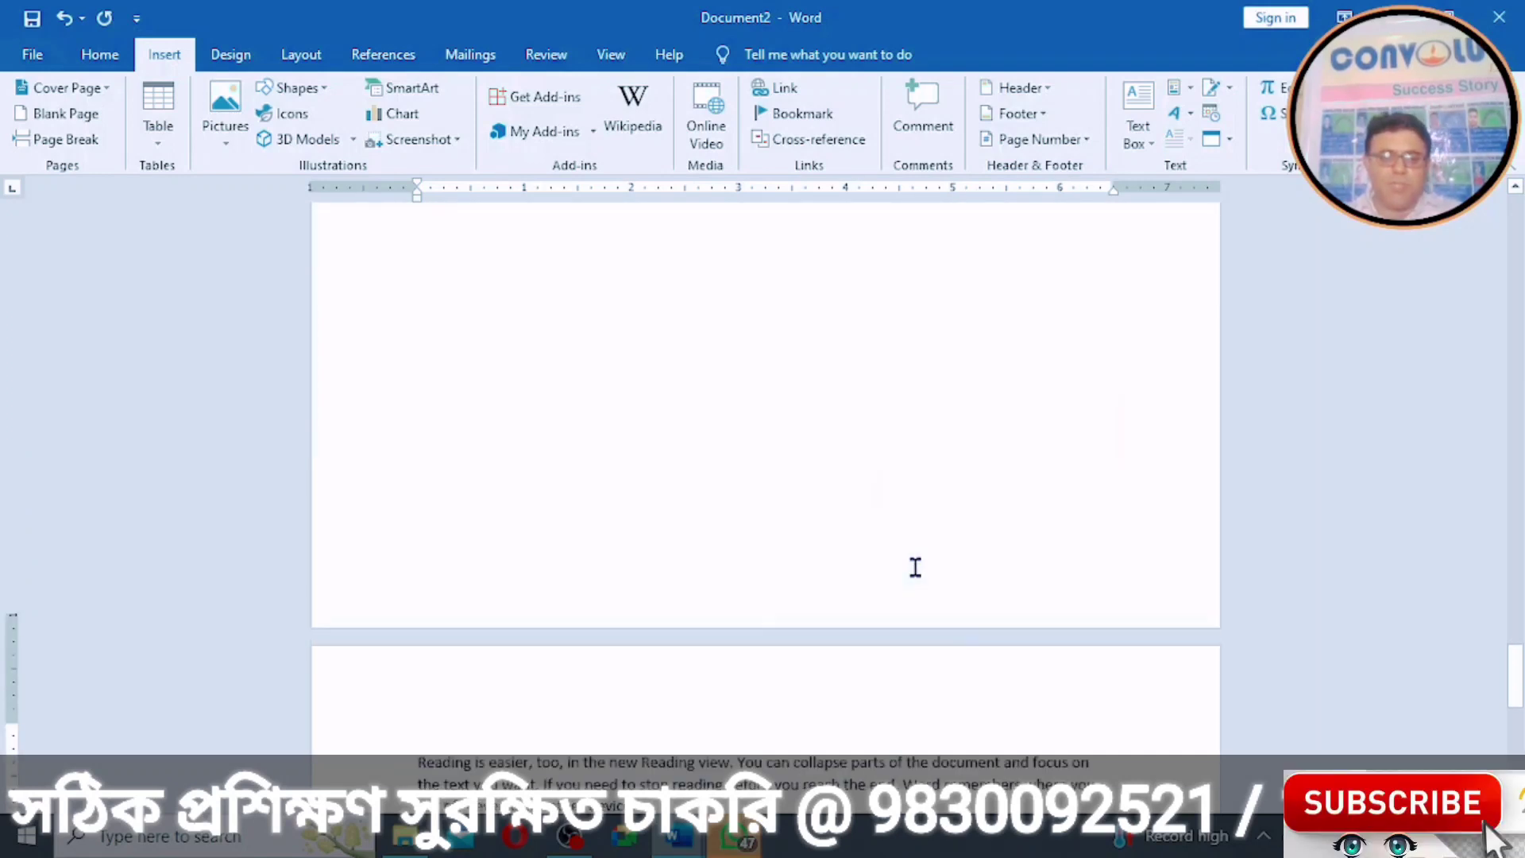
key("Up")
key("Up")
key("Up")
key("Up")
key("Up")
key("Up")
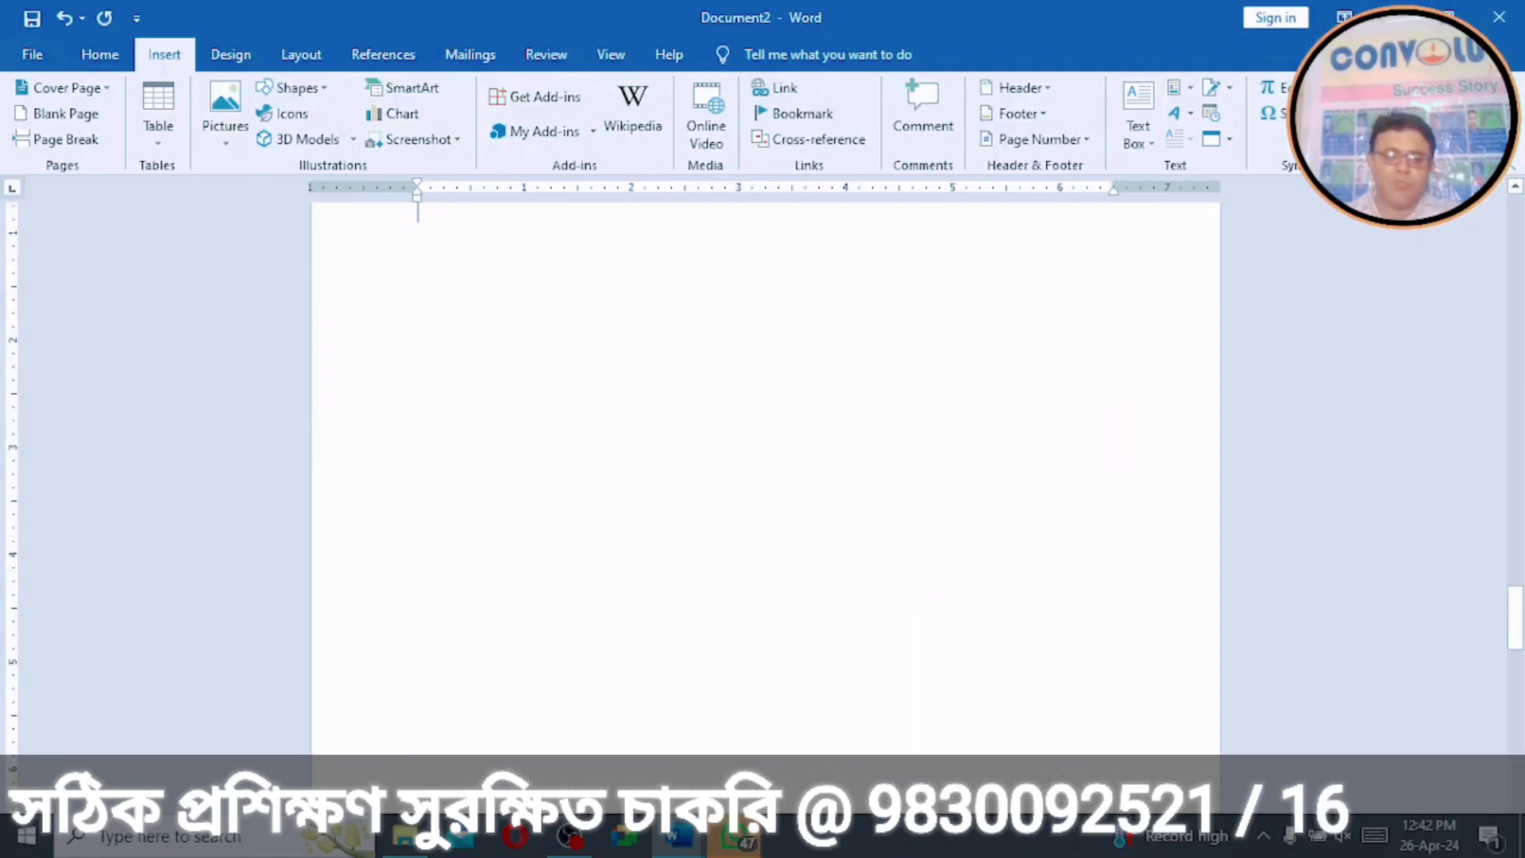
key("Up")
key("Up")
key("Up")
key("Up")
key("Up")
key("Up")
key("Up")
key("Up")
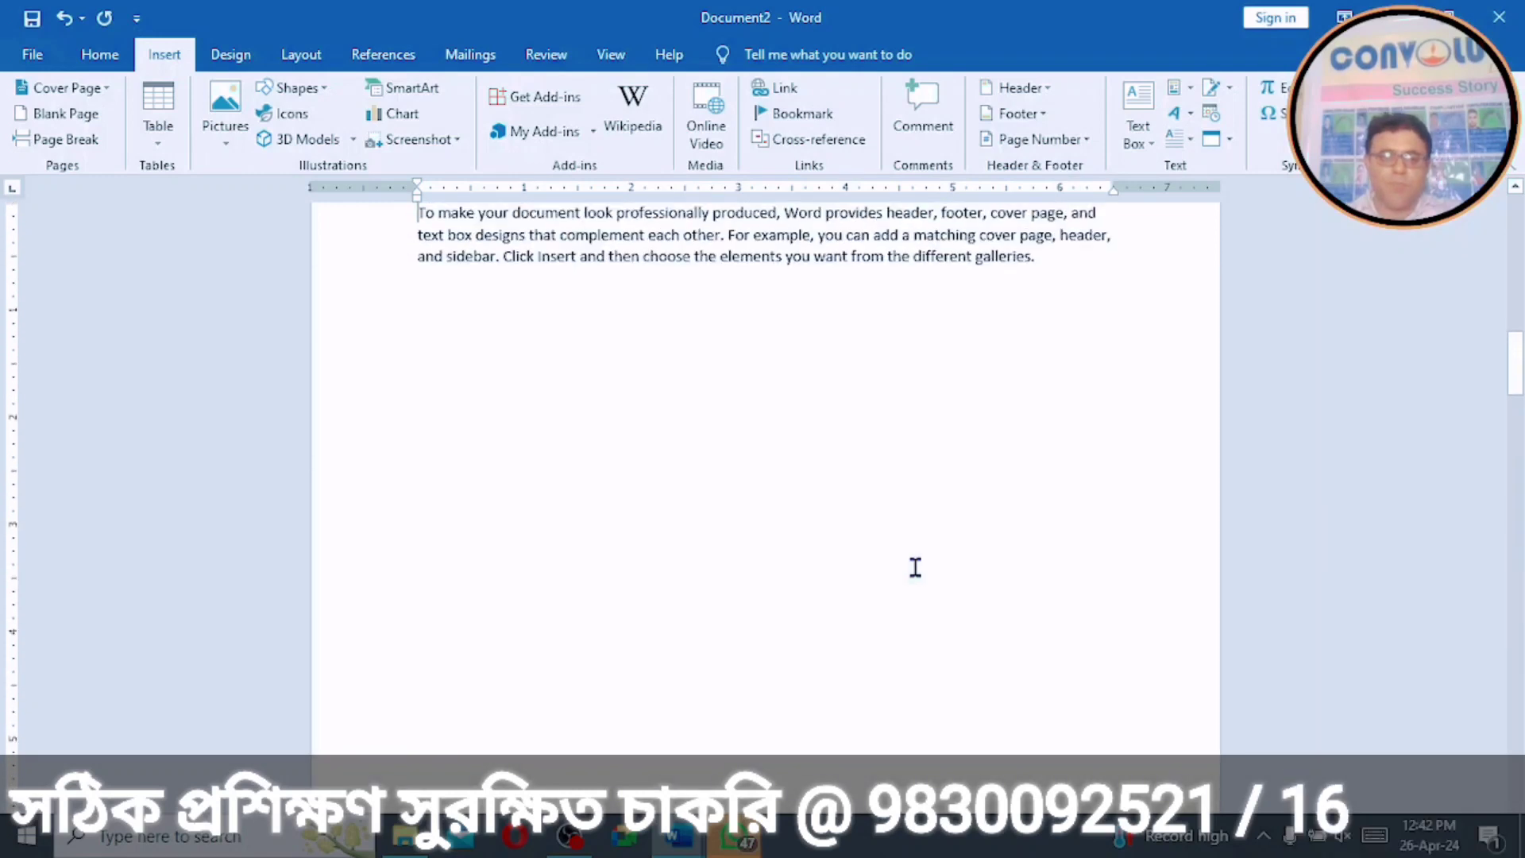
Step: From the "Save time in Word" paragraph, go to bookmark x and close the bookmark dialog
left_click_drag(1516, 362, 1518, 631)
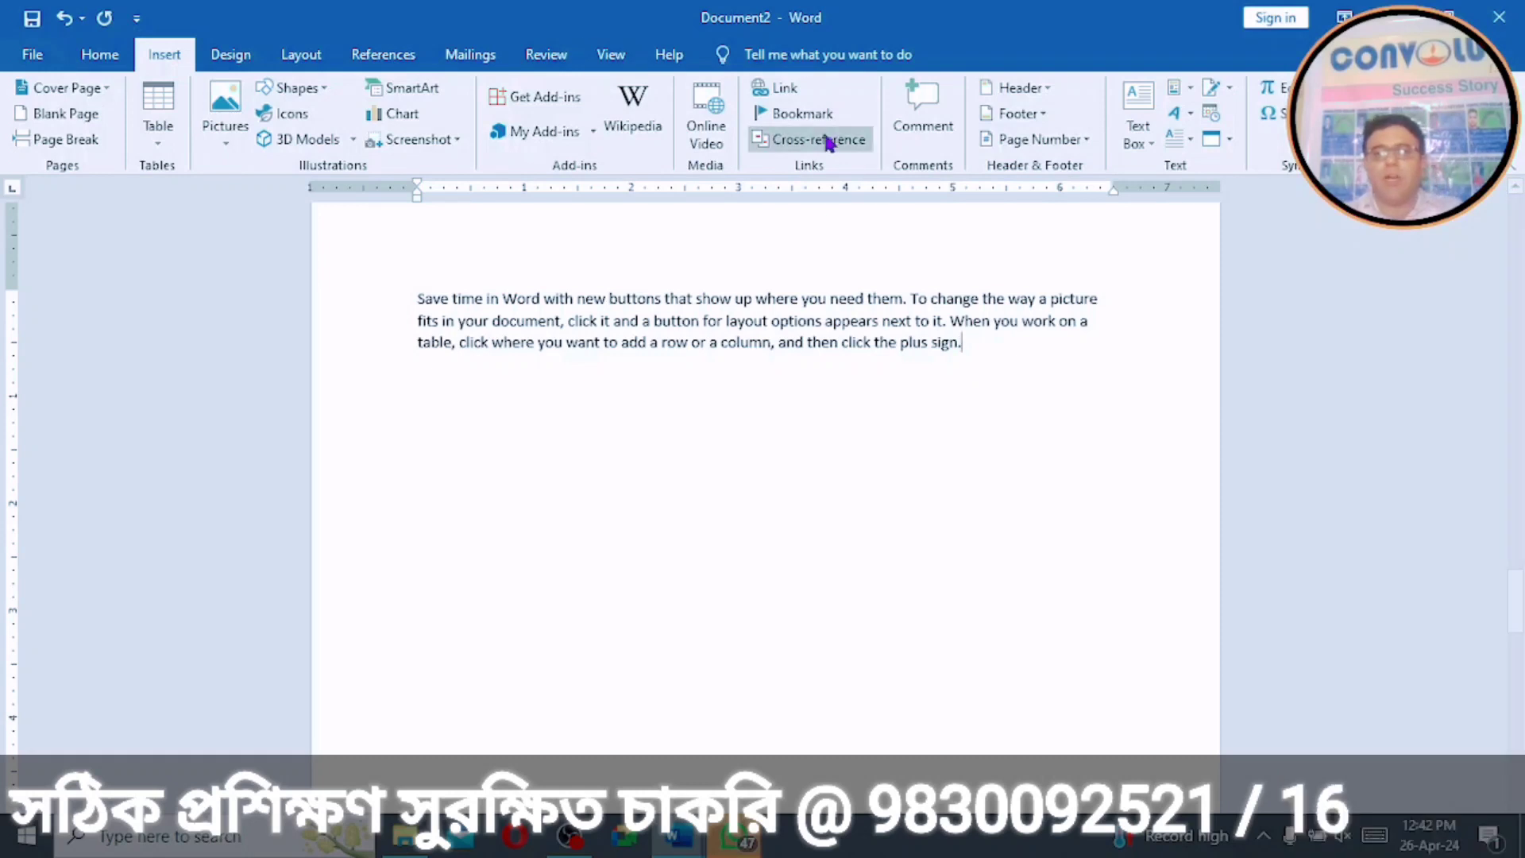
left_click(807, 116)
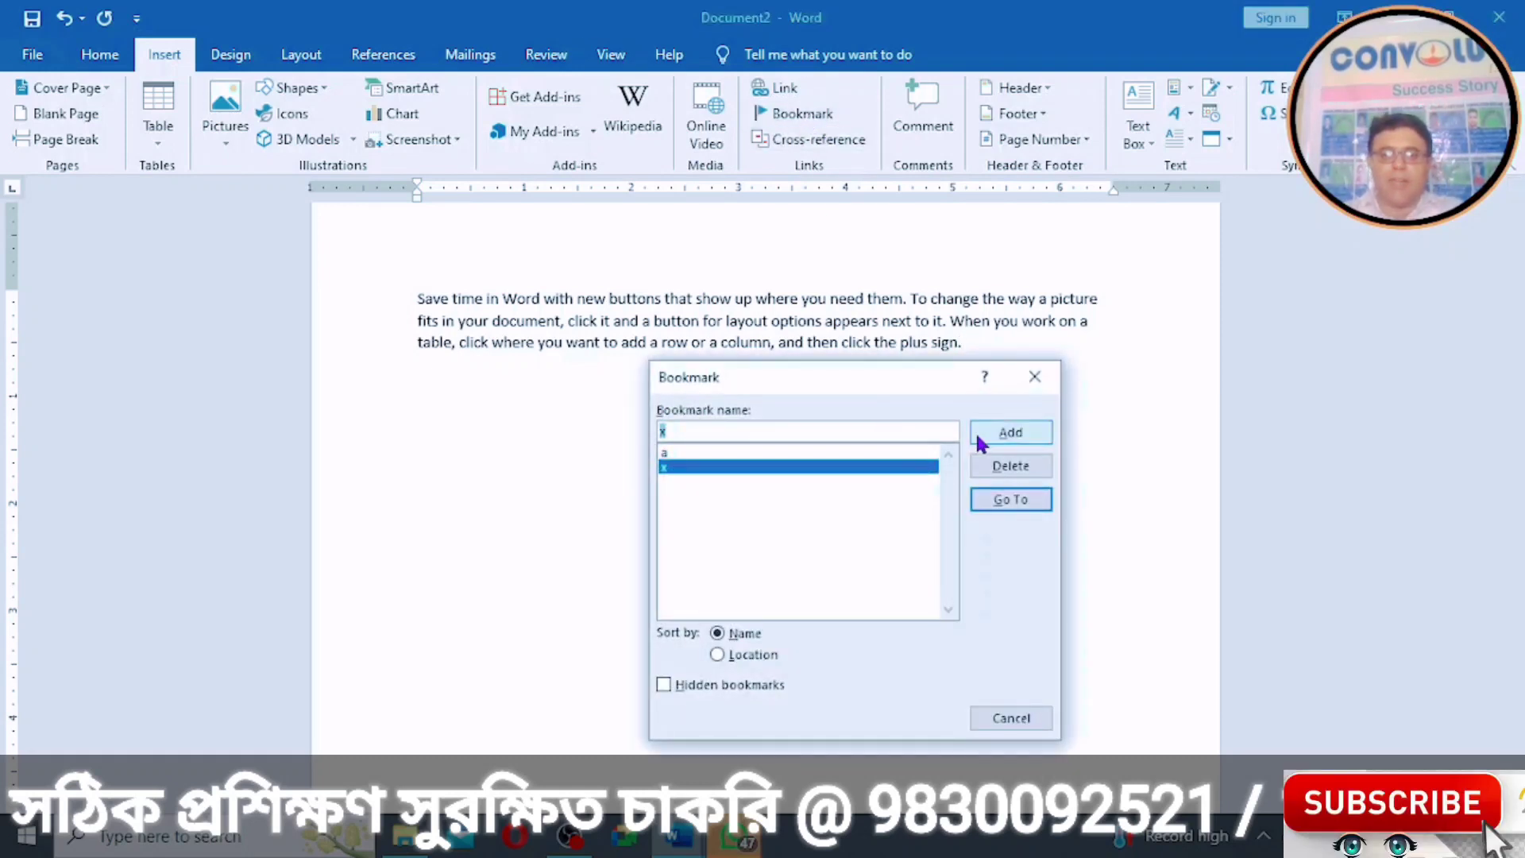
left_click(976, 507)
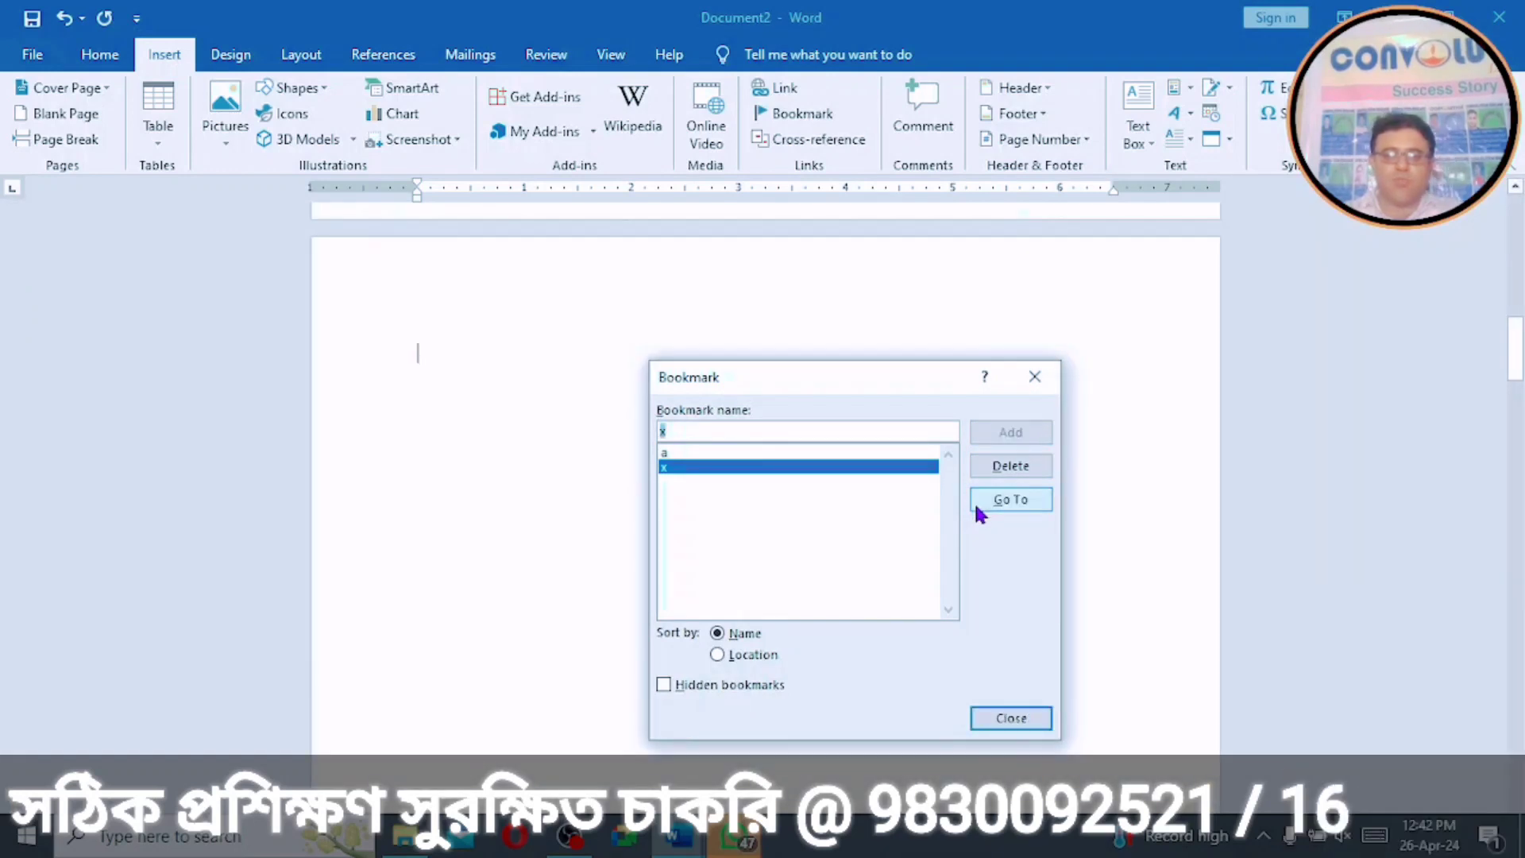
left_click(999, 718)
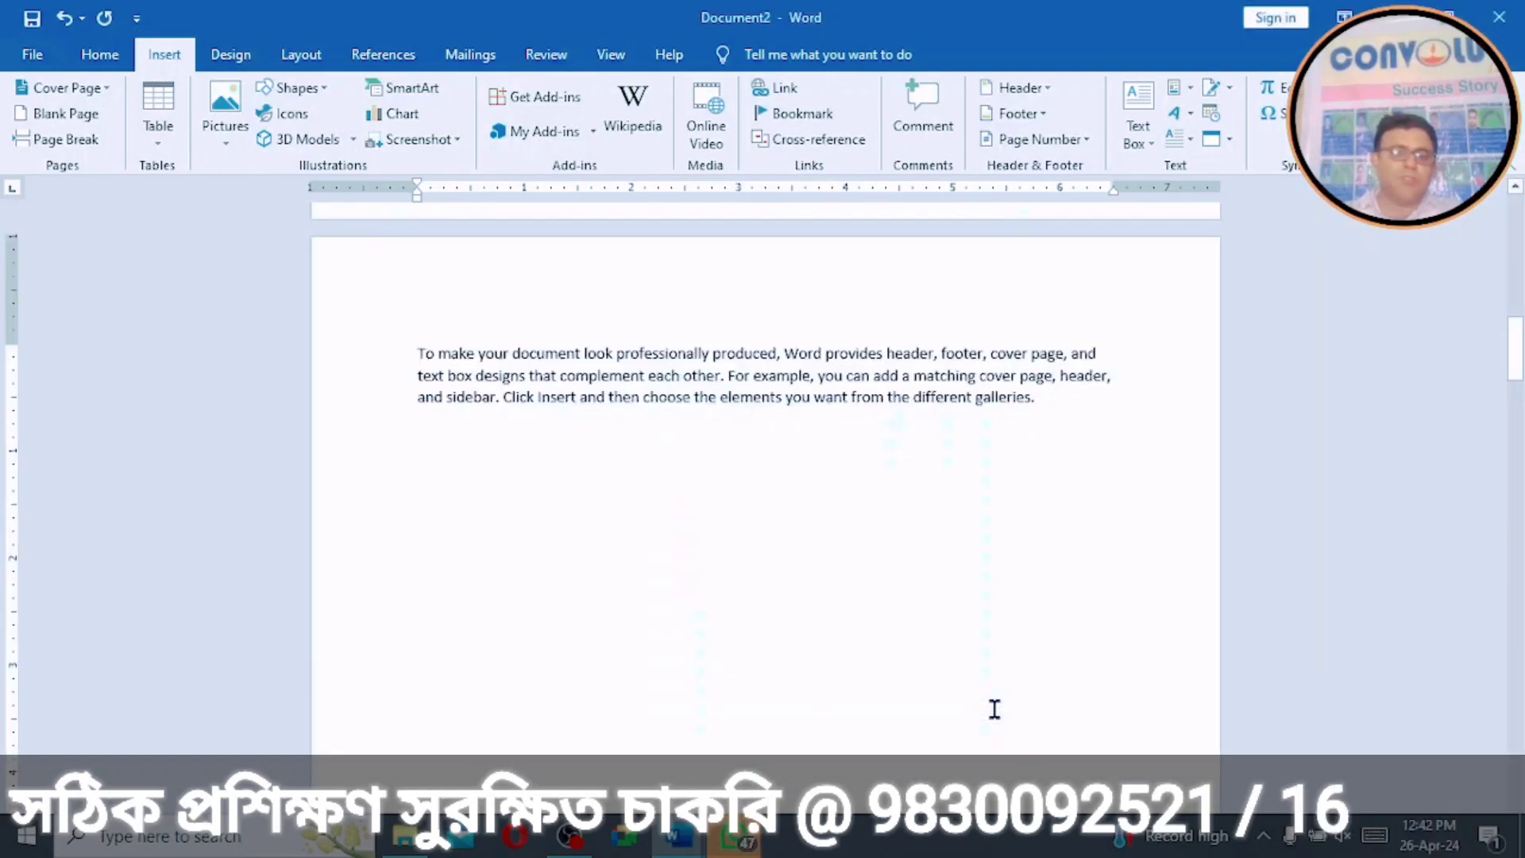
Step: Return to the start of the first paragraph and delete bookmark a
left_click(1519, 353)
left_click_drag(1519, 353, 1515, 242)
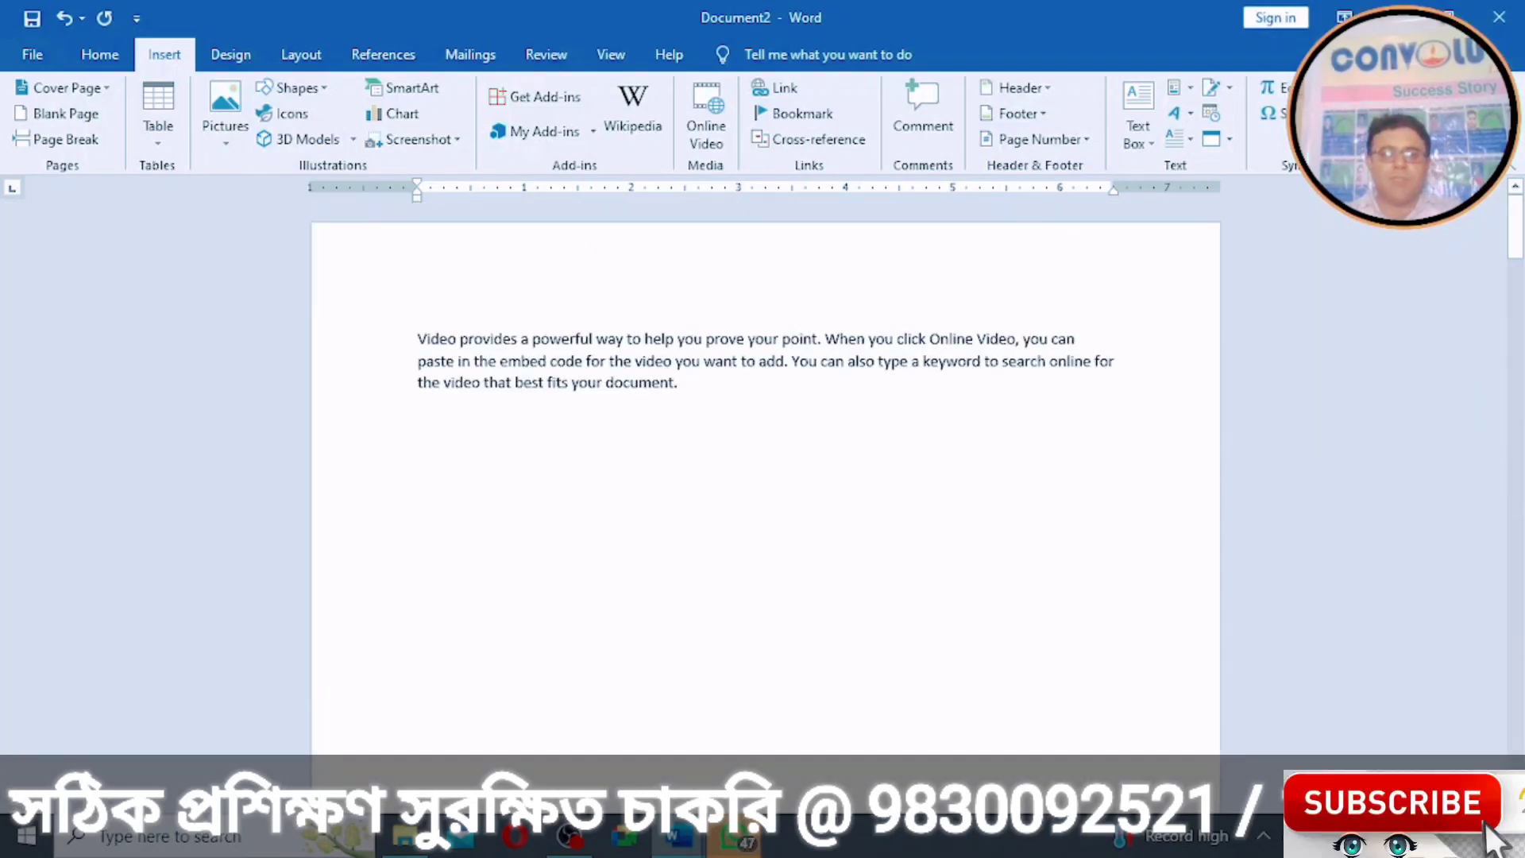
left_click(412, 337)
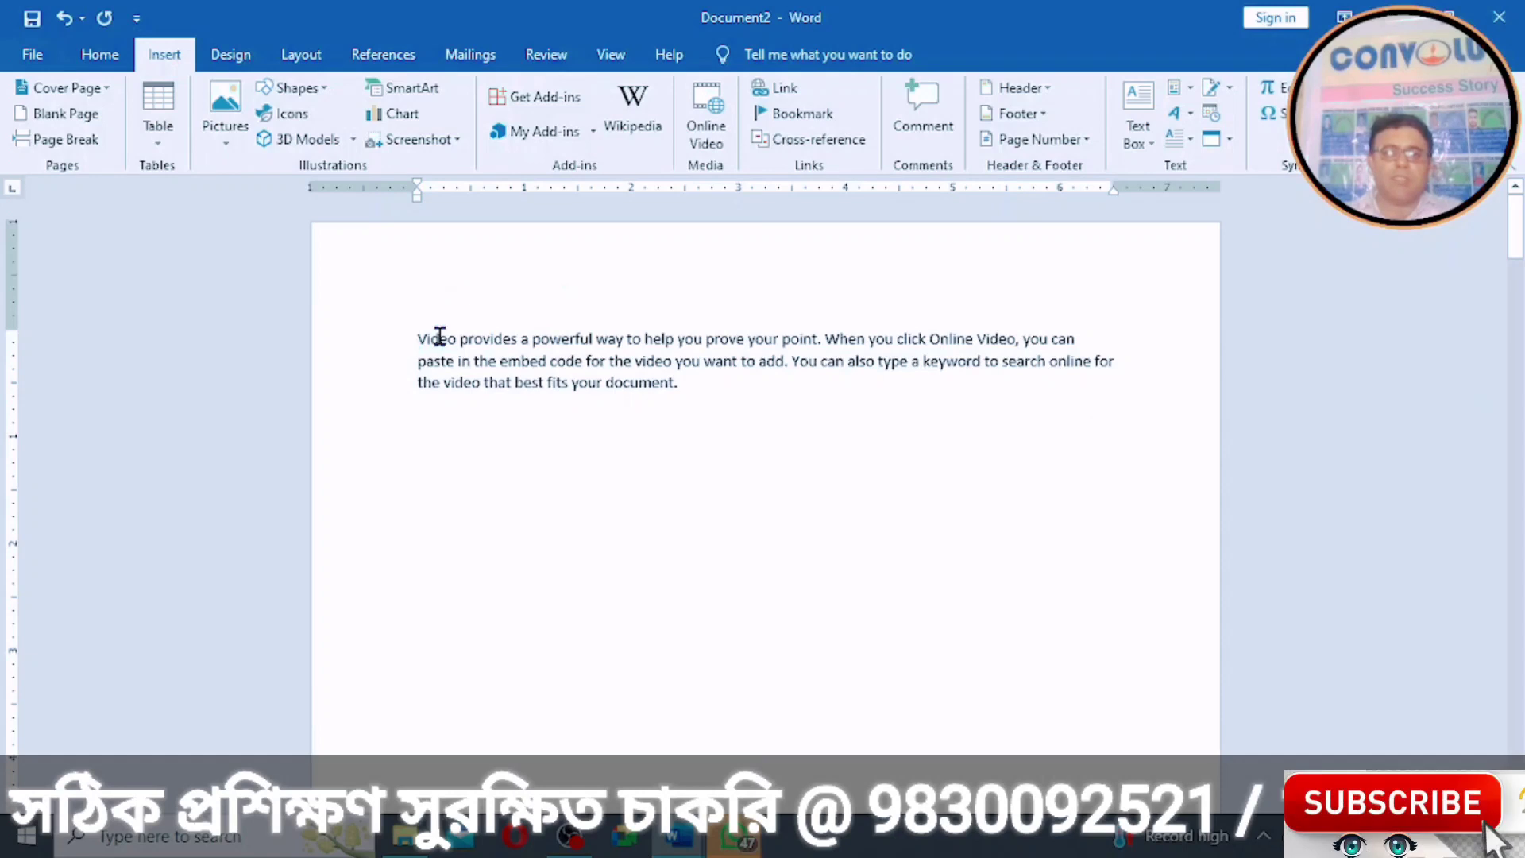
left_click(803, 113)
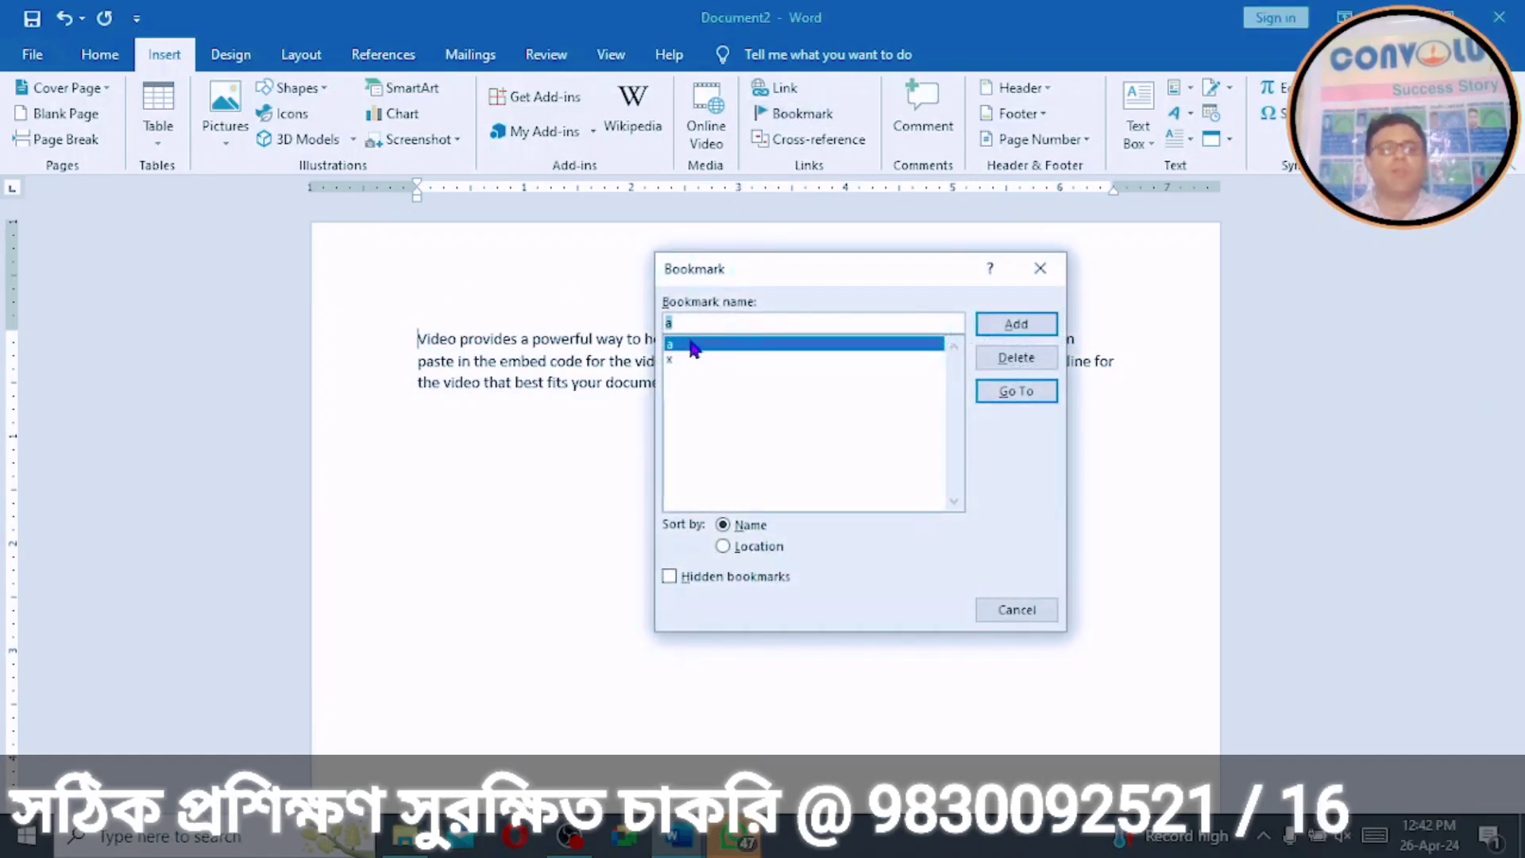
left_click(673, 361)
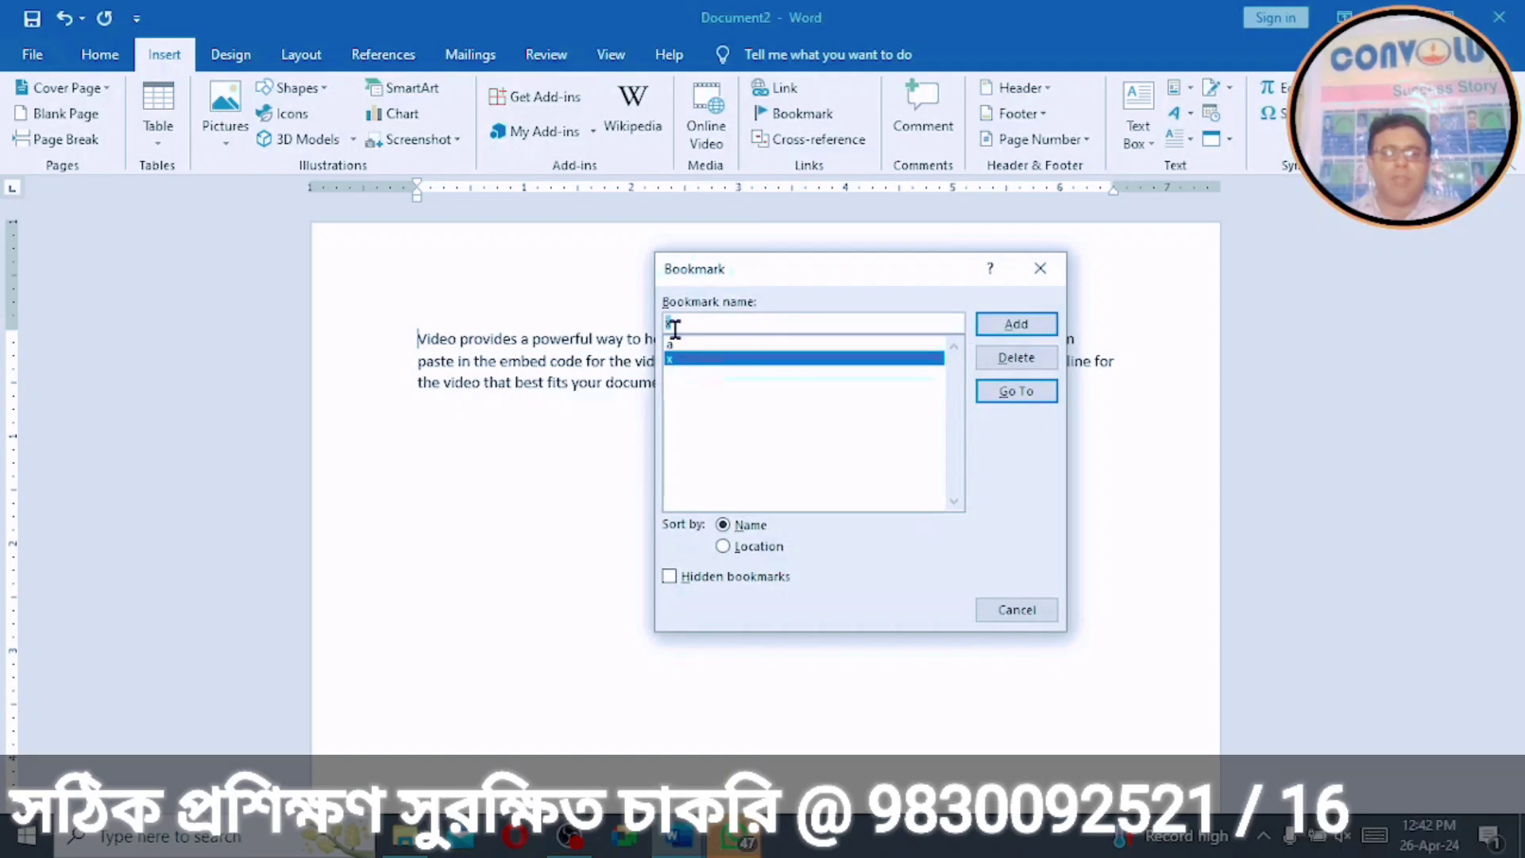
left_click(678, 345)
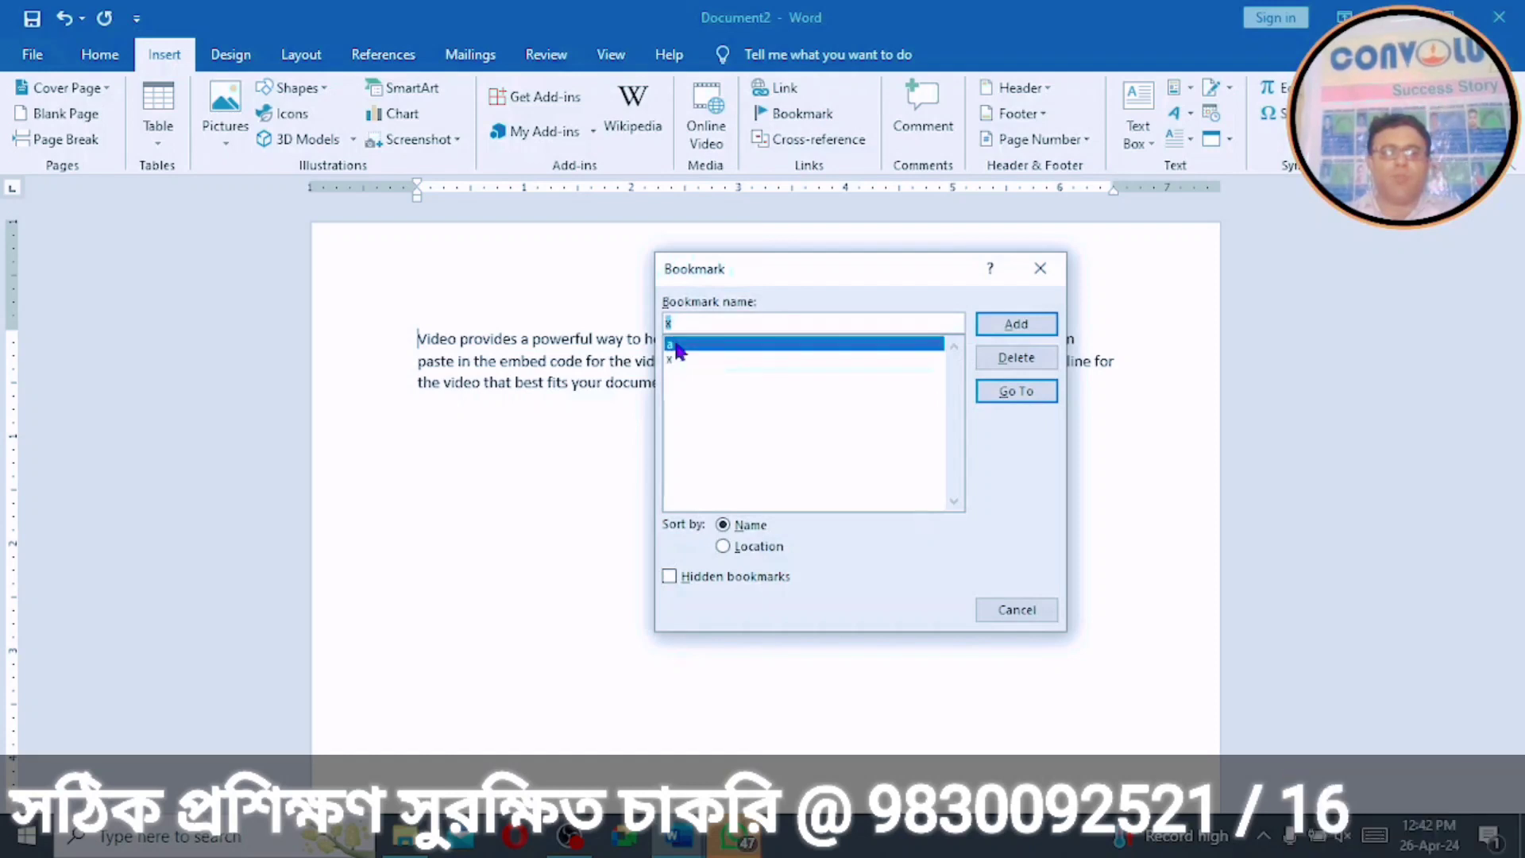
left_click(990, 359)
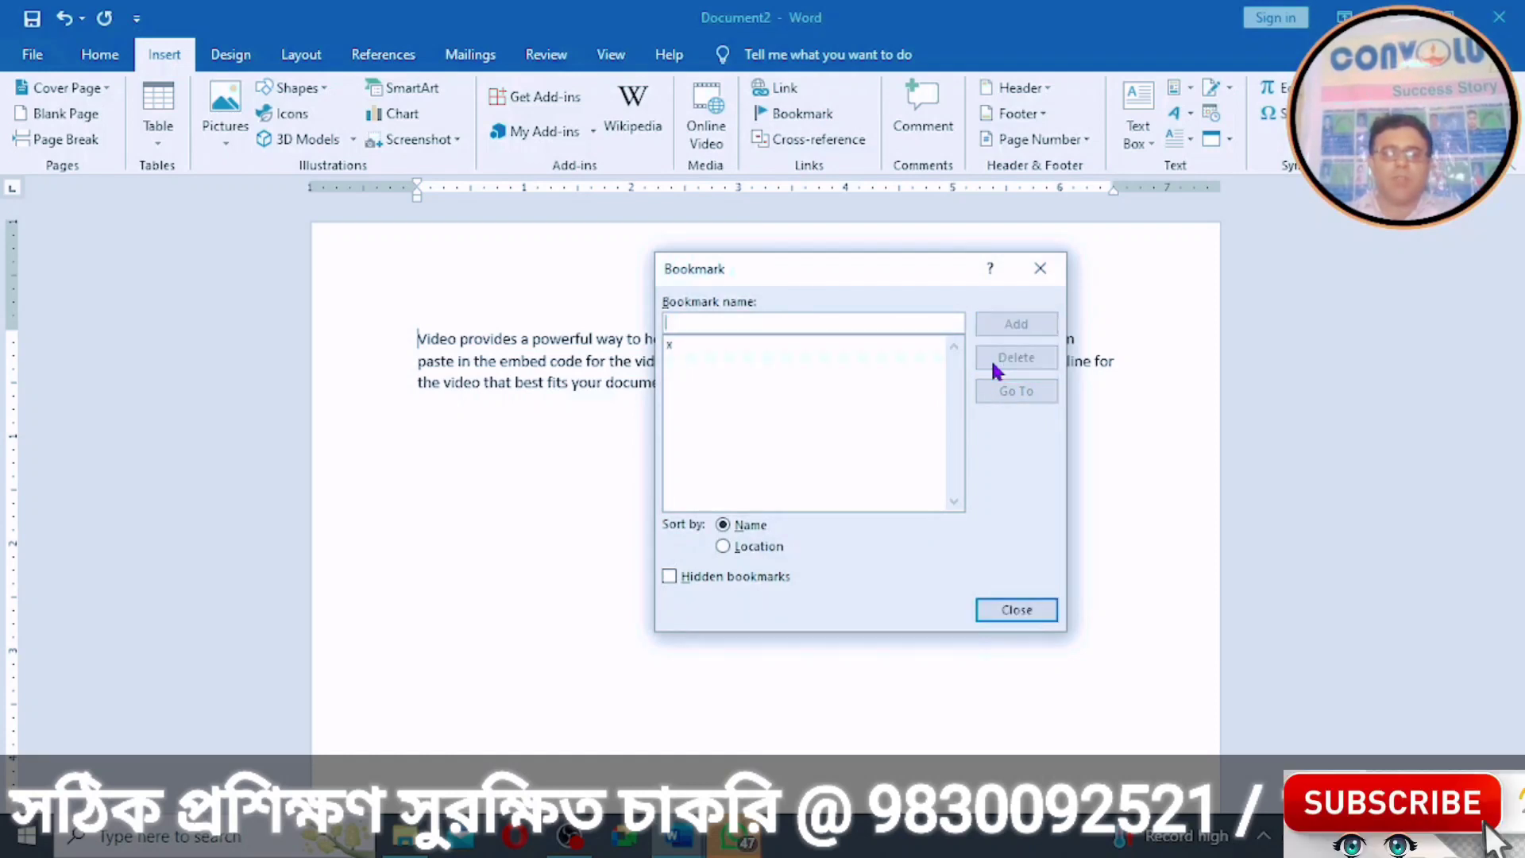
left_click(989, 610)
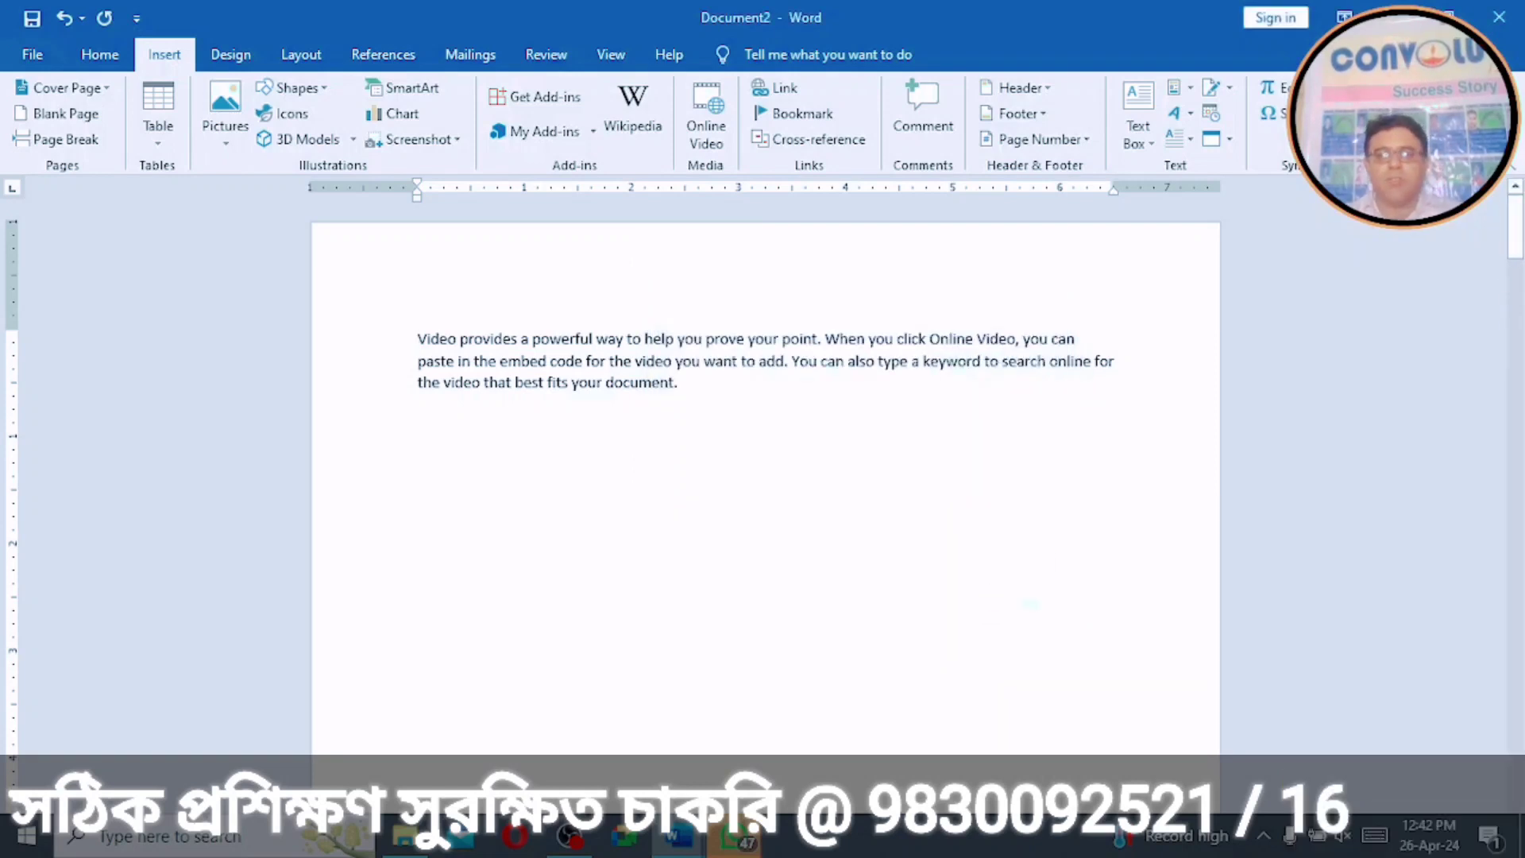
Step: Delete bookmark x and return to the first page of the document
left_click_drag(1518, 235, 1515, 331)
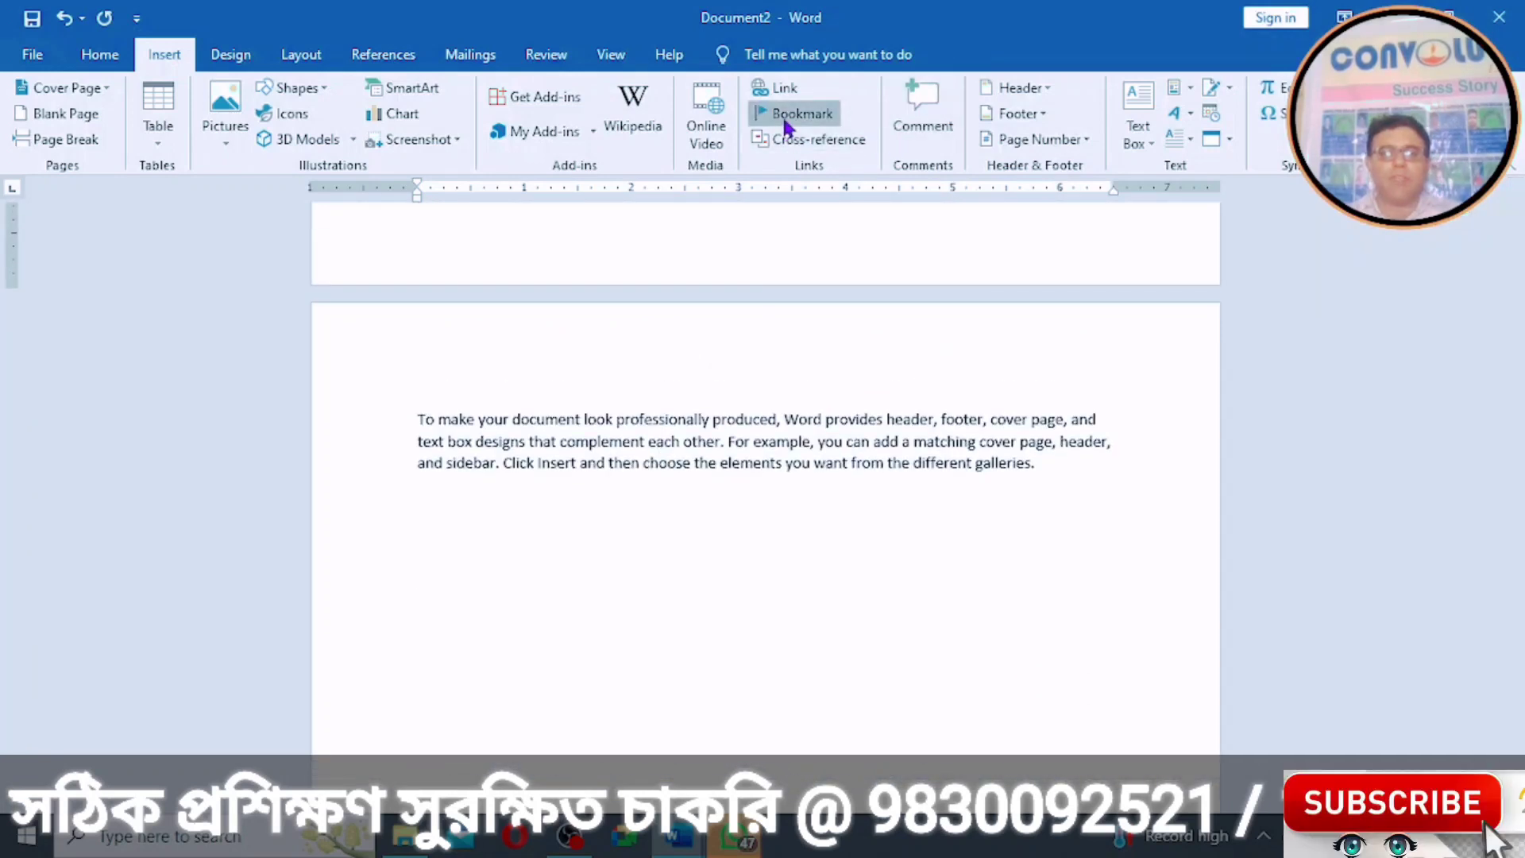
left_click(783, 116)
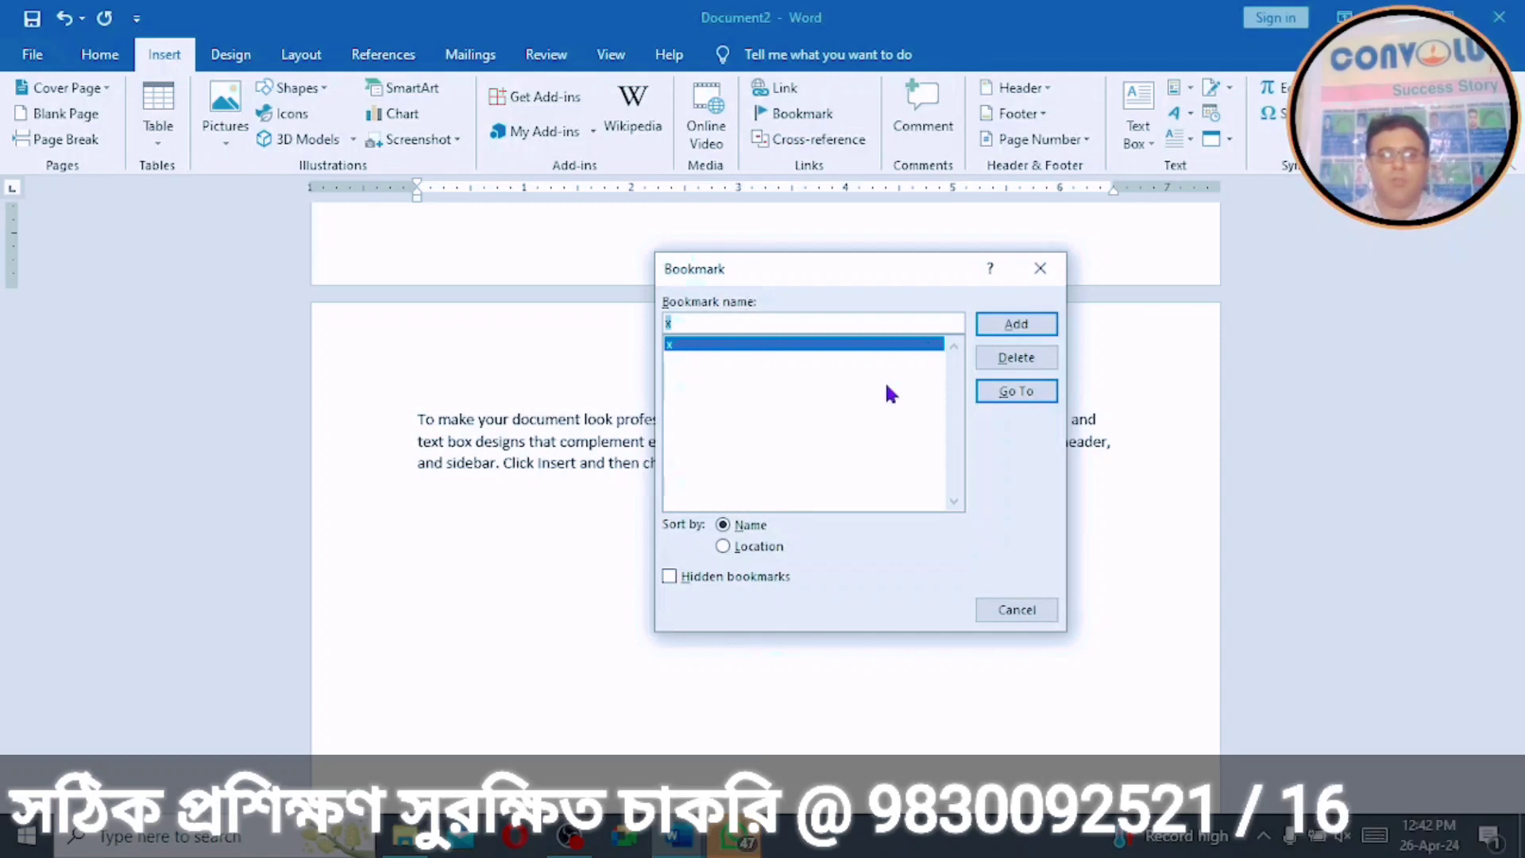
left_click(1030, 359)
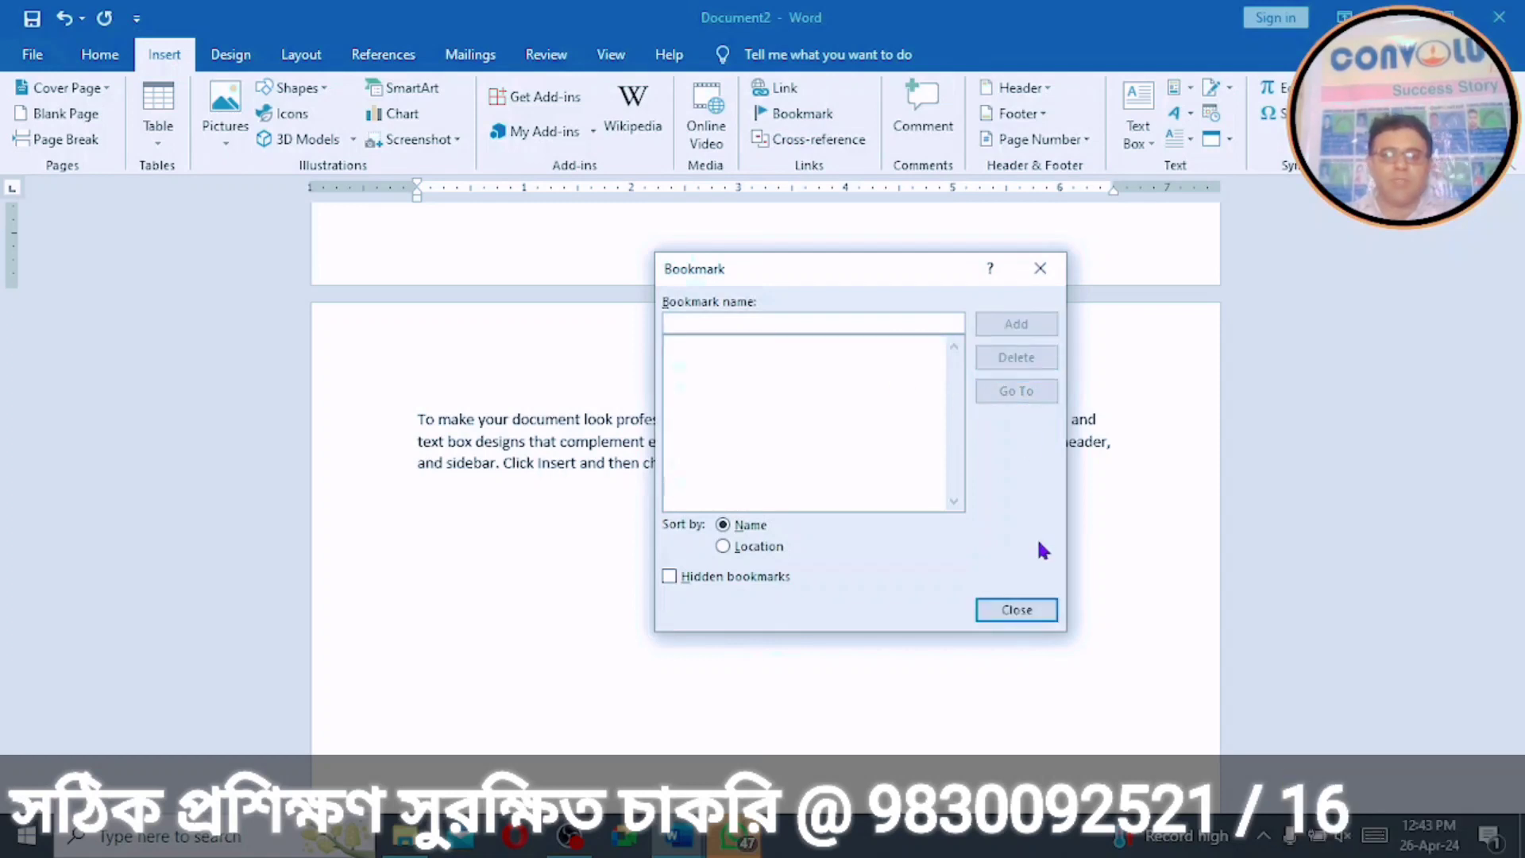
left_click(1017, 610)
left_click_drag(1516, 347, 1516, 202)
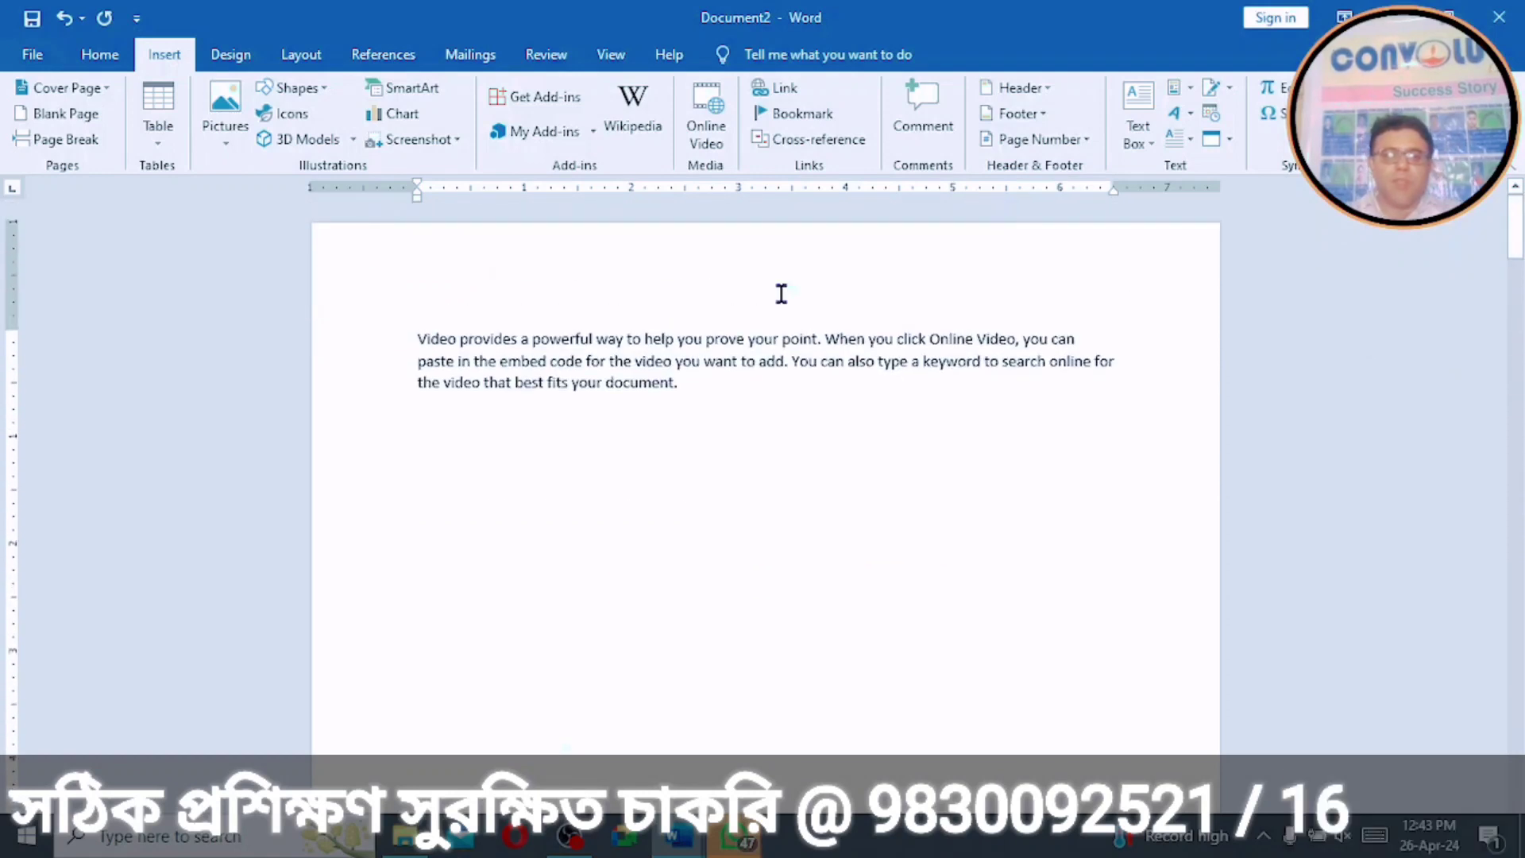
left_click(681, 844)
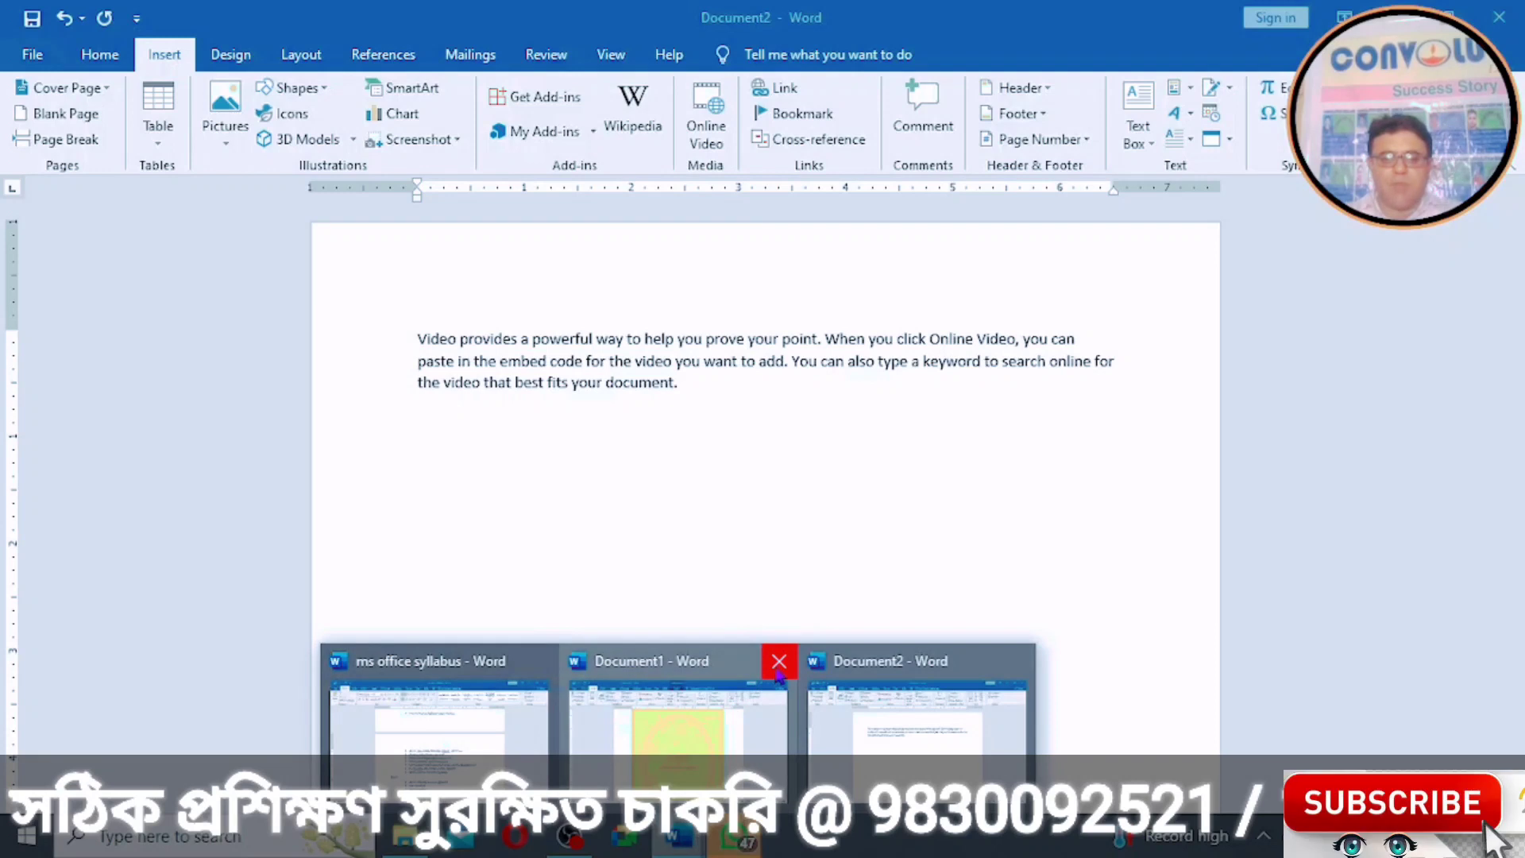
left_click(777, 669)
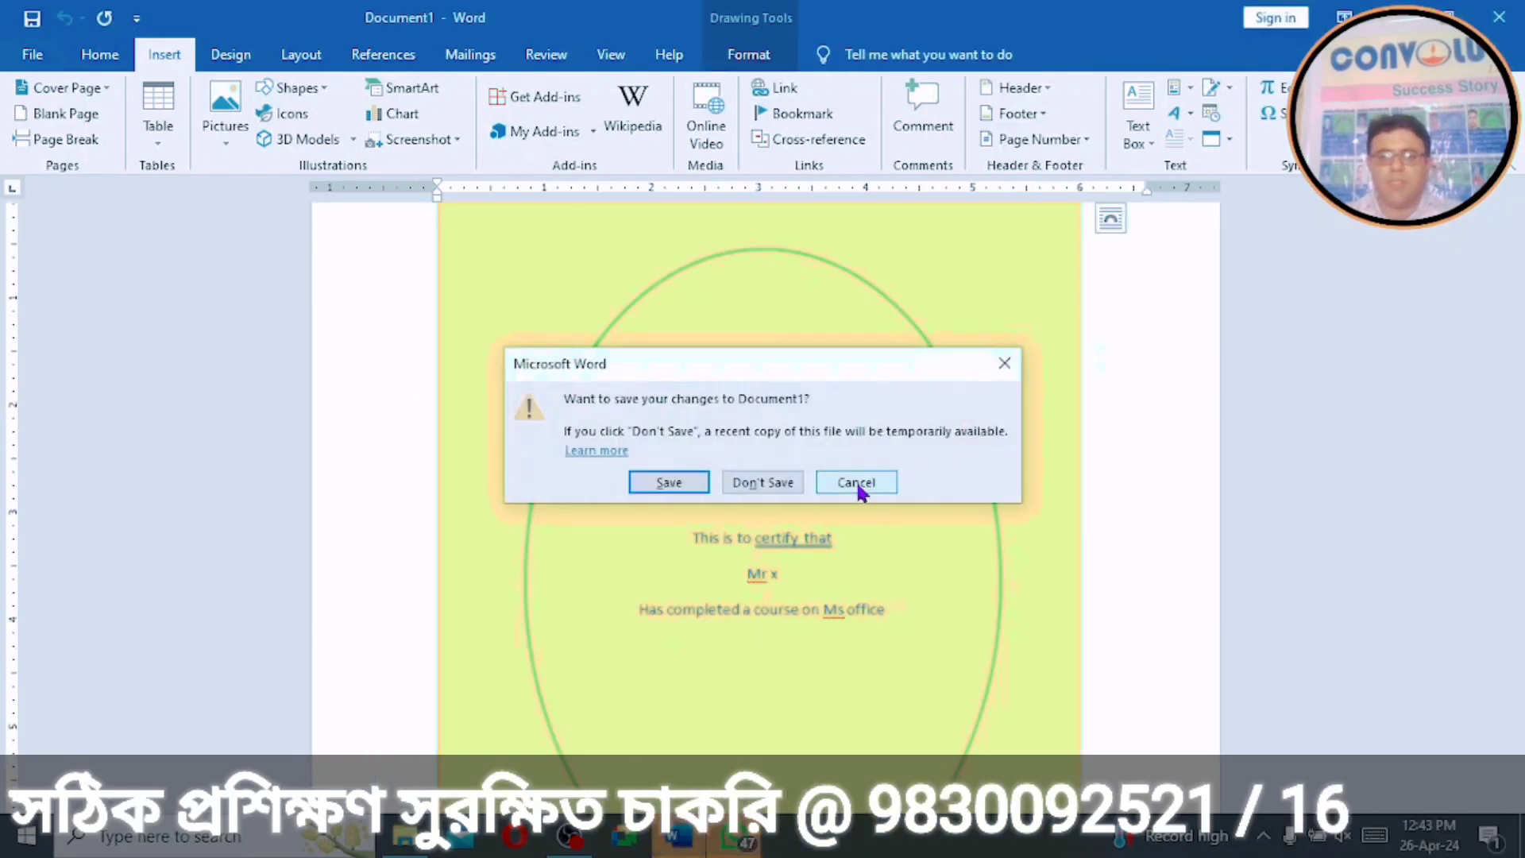
left_click(856, 482)
Step: Switch to the ms office syllabus document and highlight the bookmark topic, then the header and footer topic
mouse_move(679, 836)
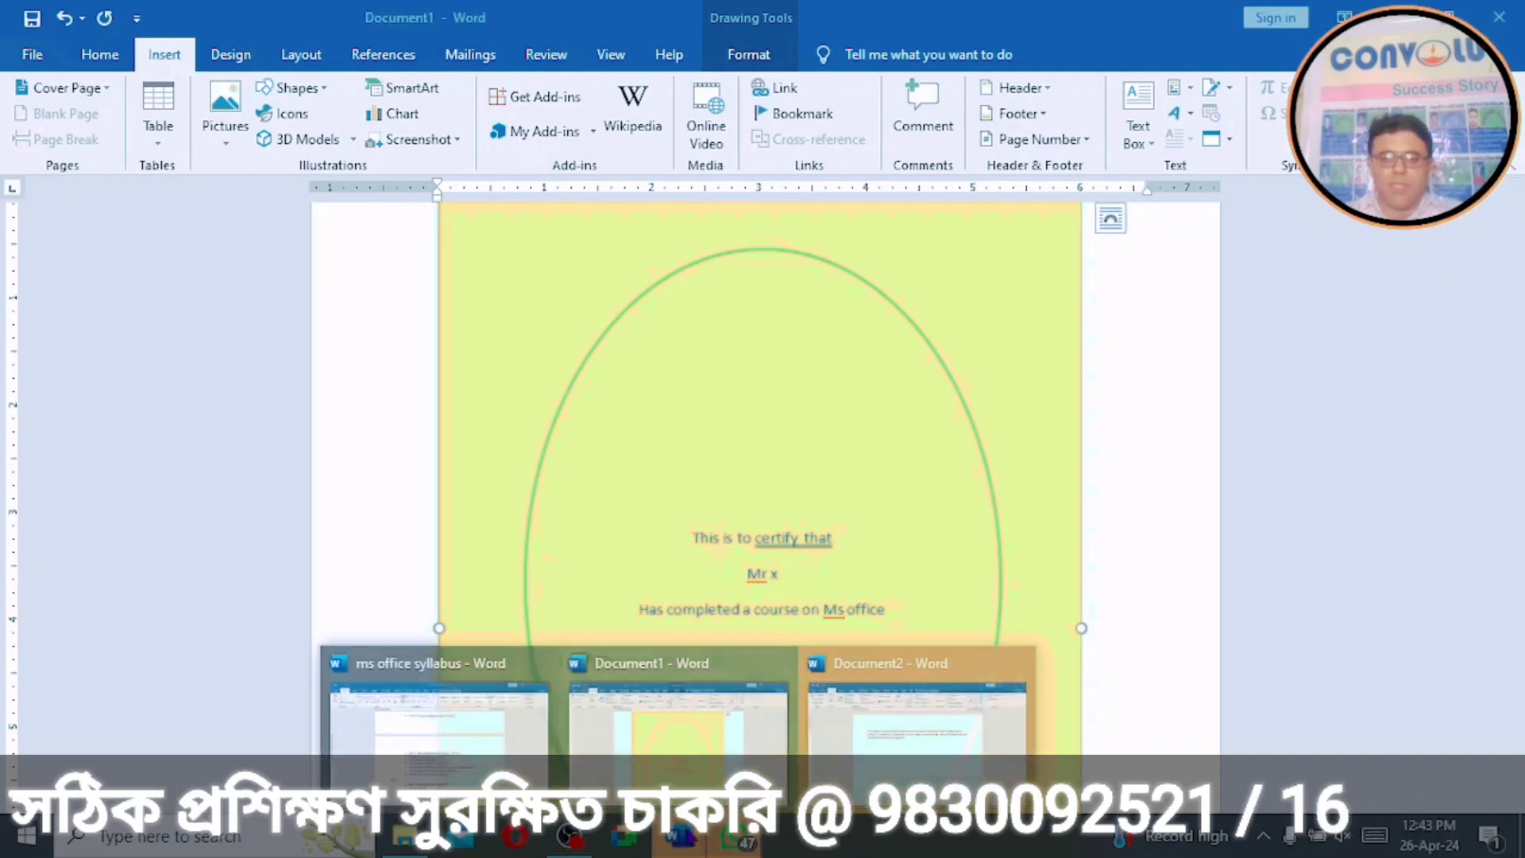
left_click(478, 713)
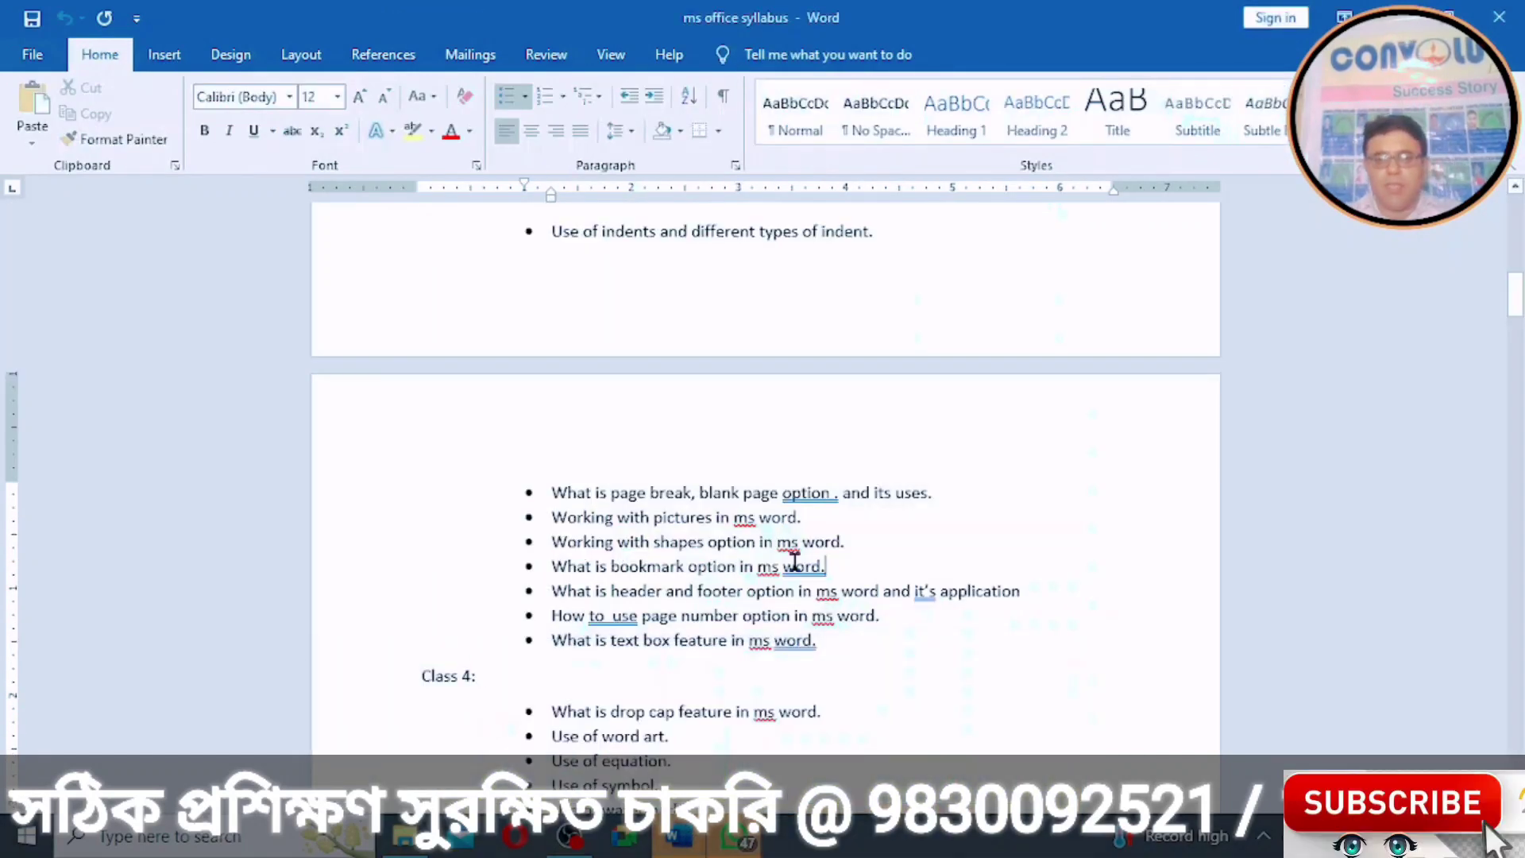
left_click_drag(829, 566, 537, 573)
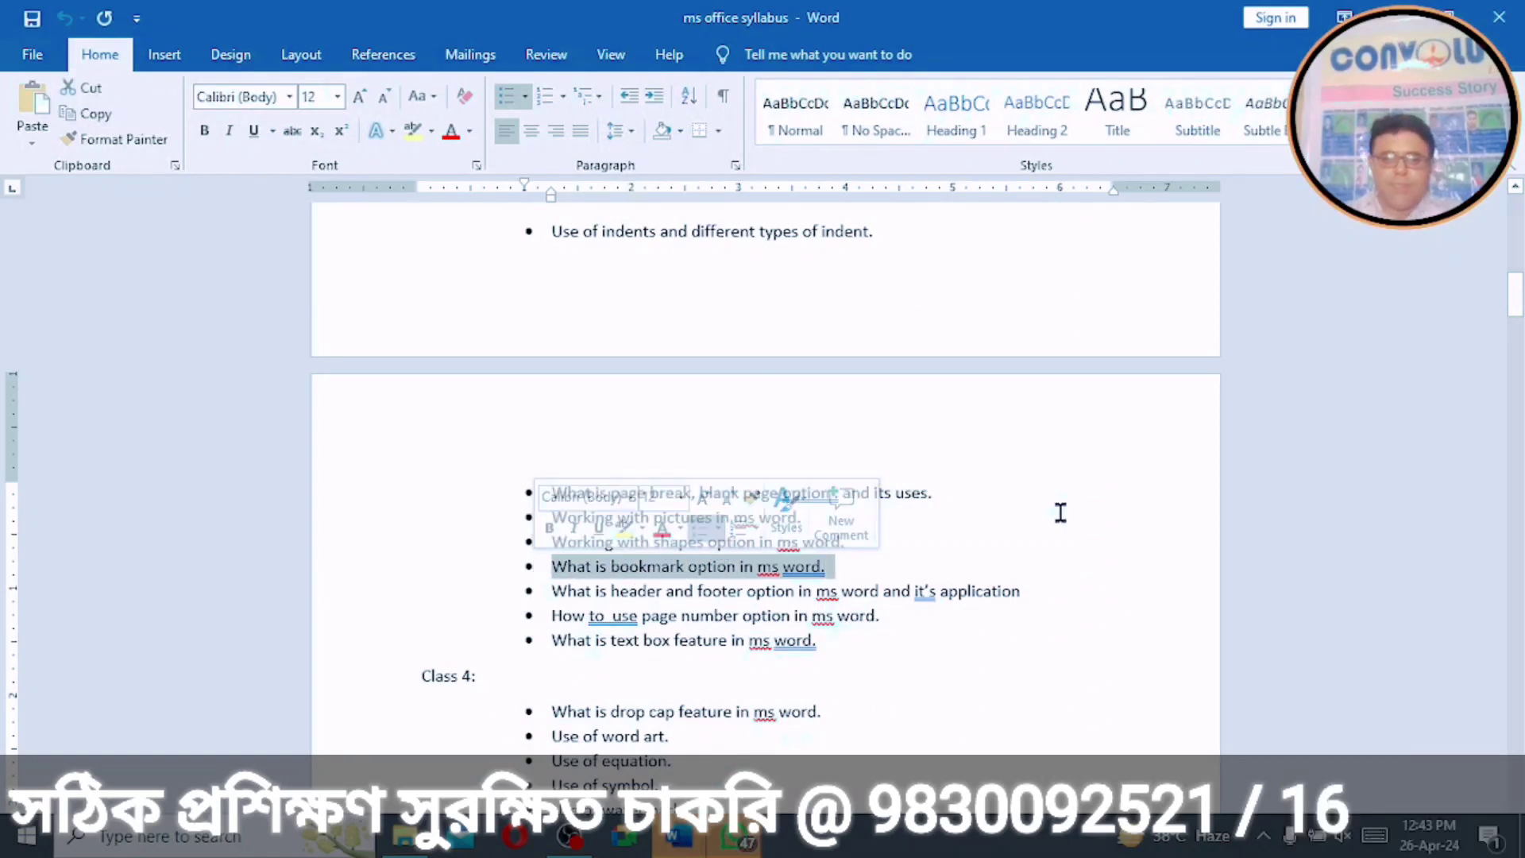
left_click(985, 701)
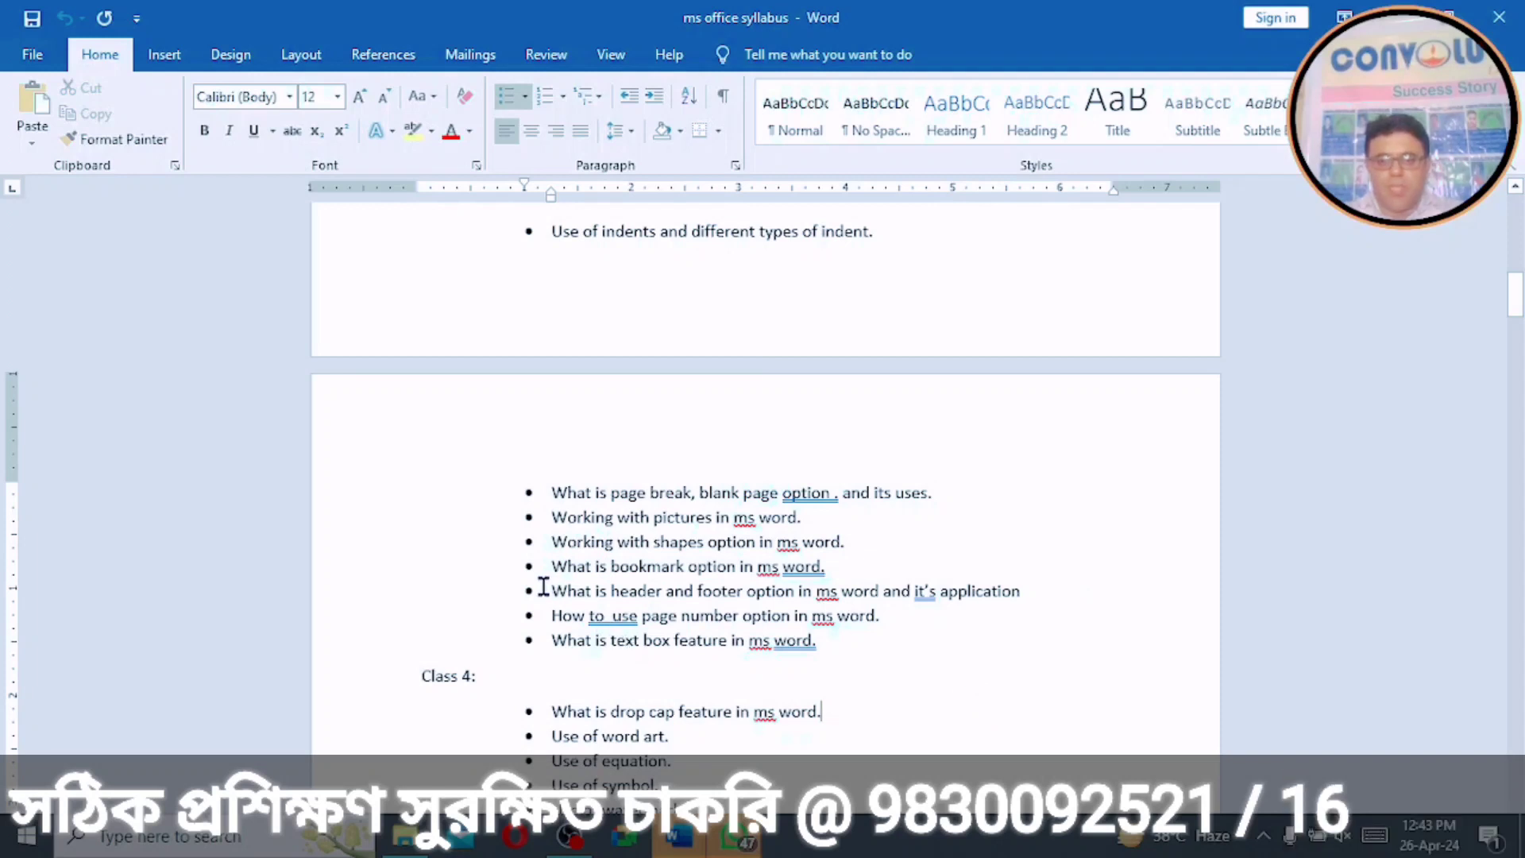
left_click_drag(543, 585, 1030, 589)
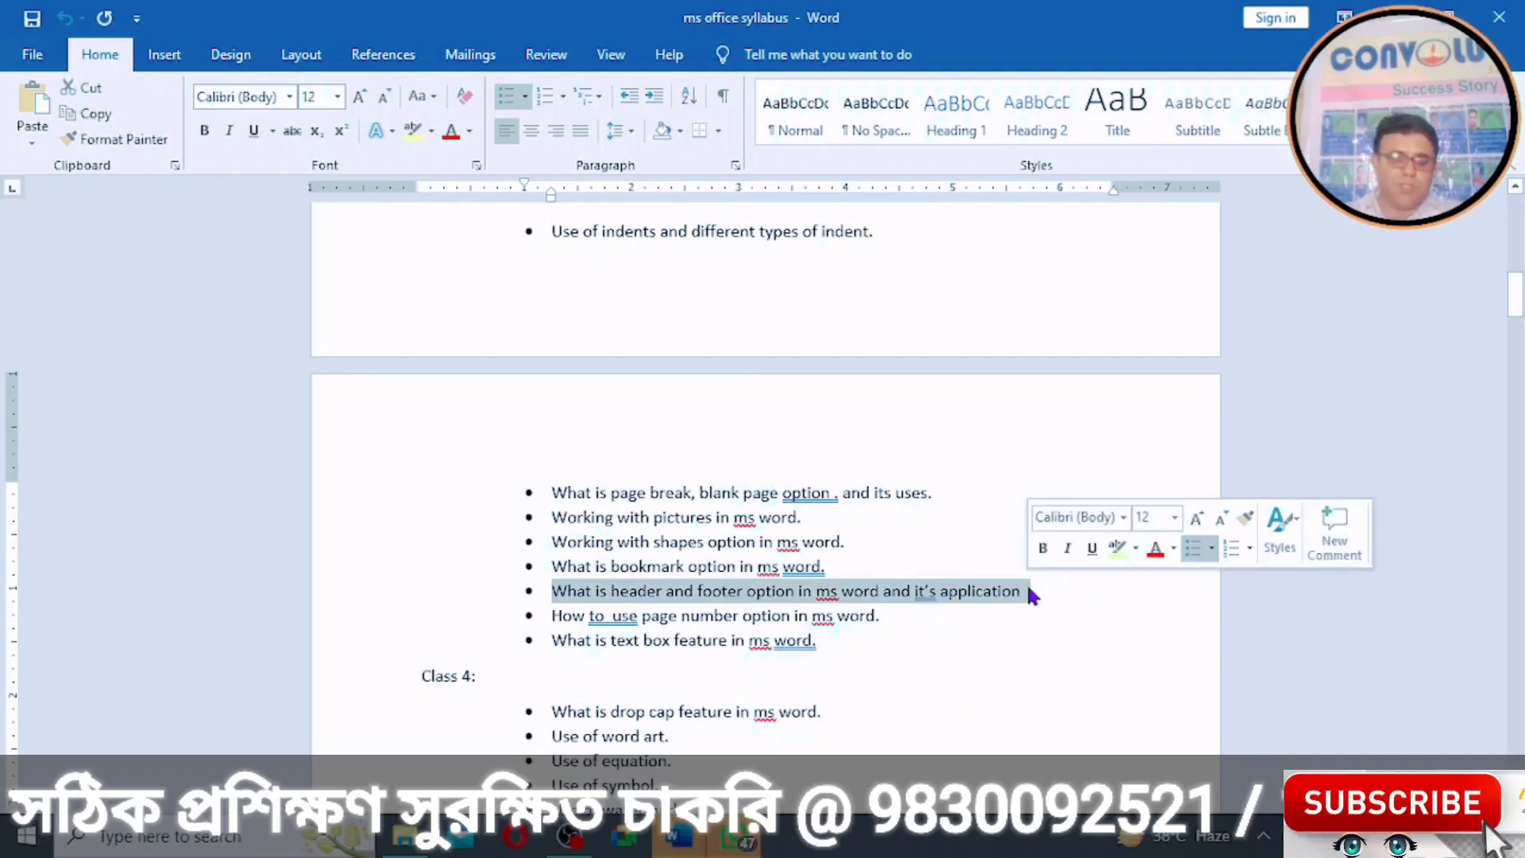
Step: Close Document1 without saving its changes and switch to Document2
mouse_move(679, 836)
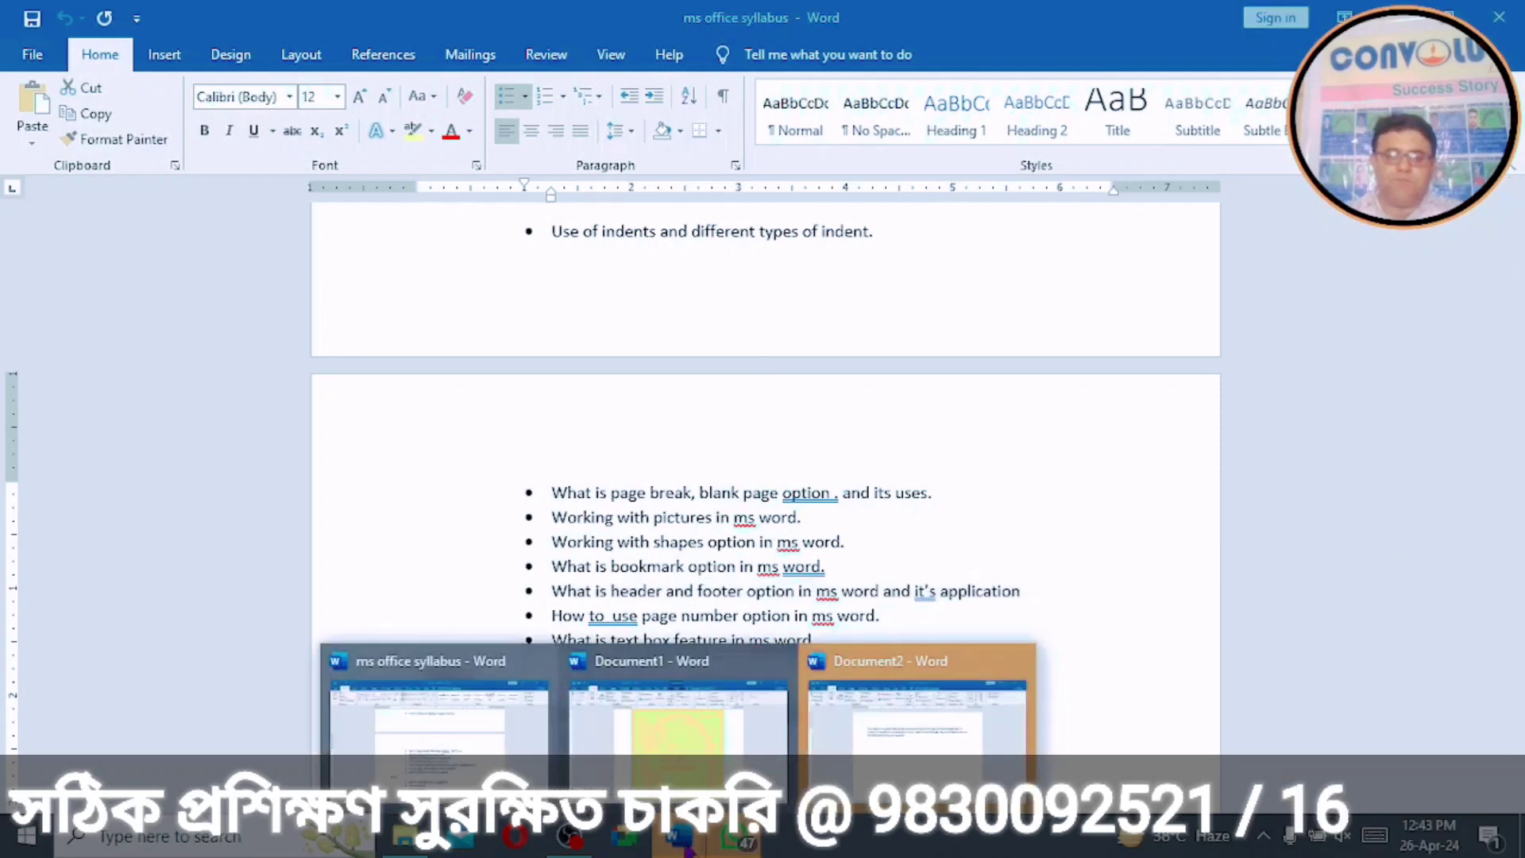
left_click(779, 666)
left_click(777, 486)
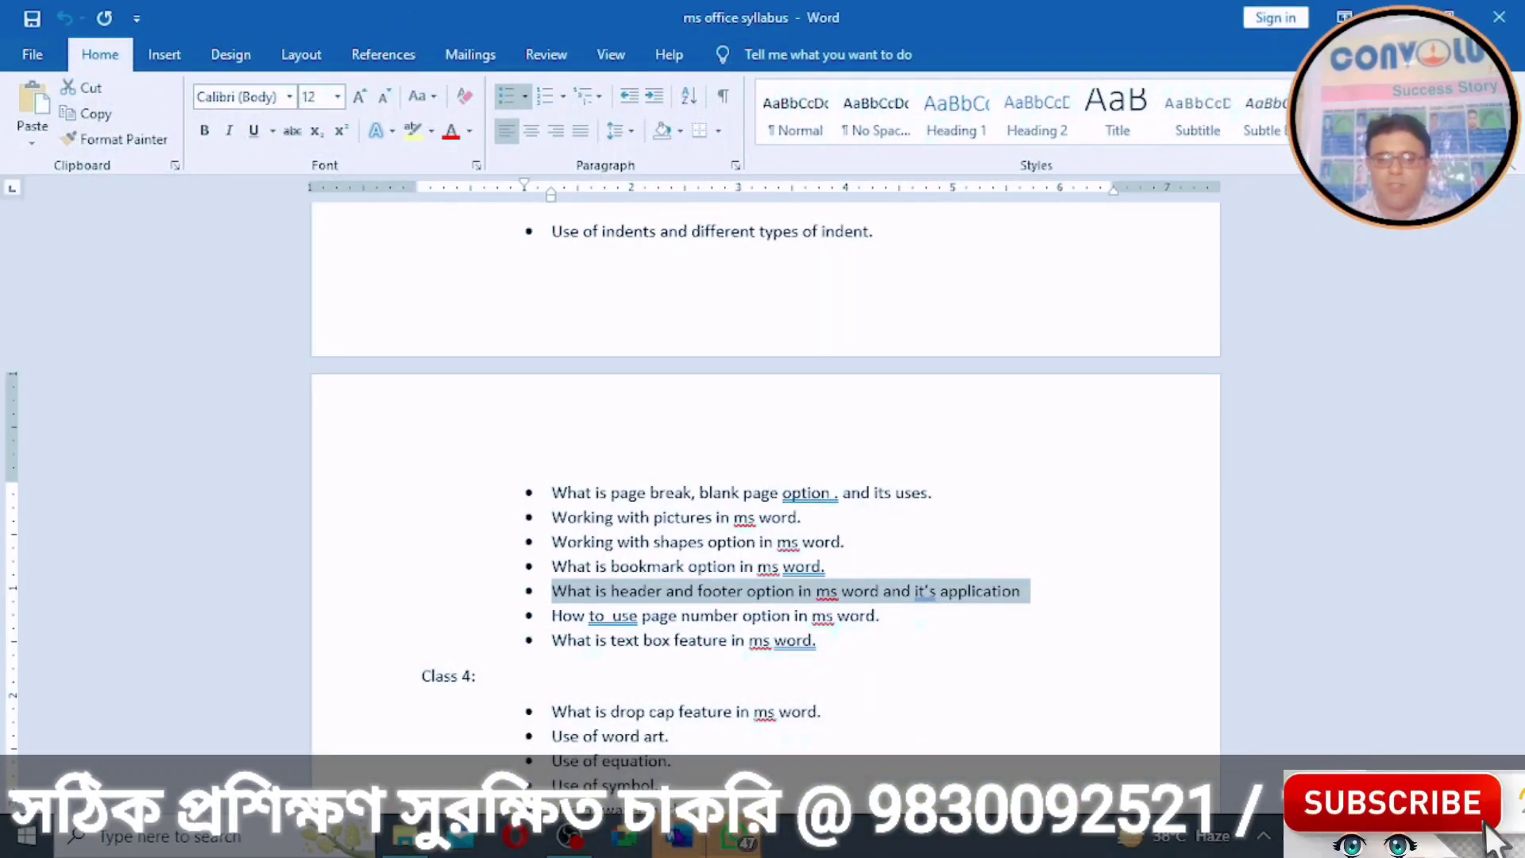
mouse_move(679, 836)
left_click(759, 759)
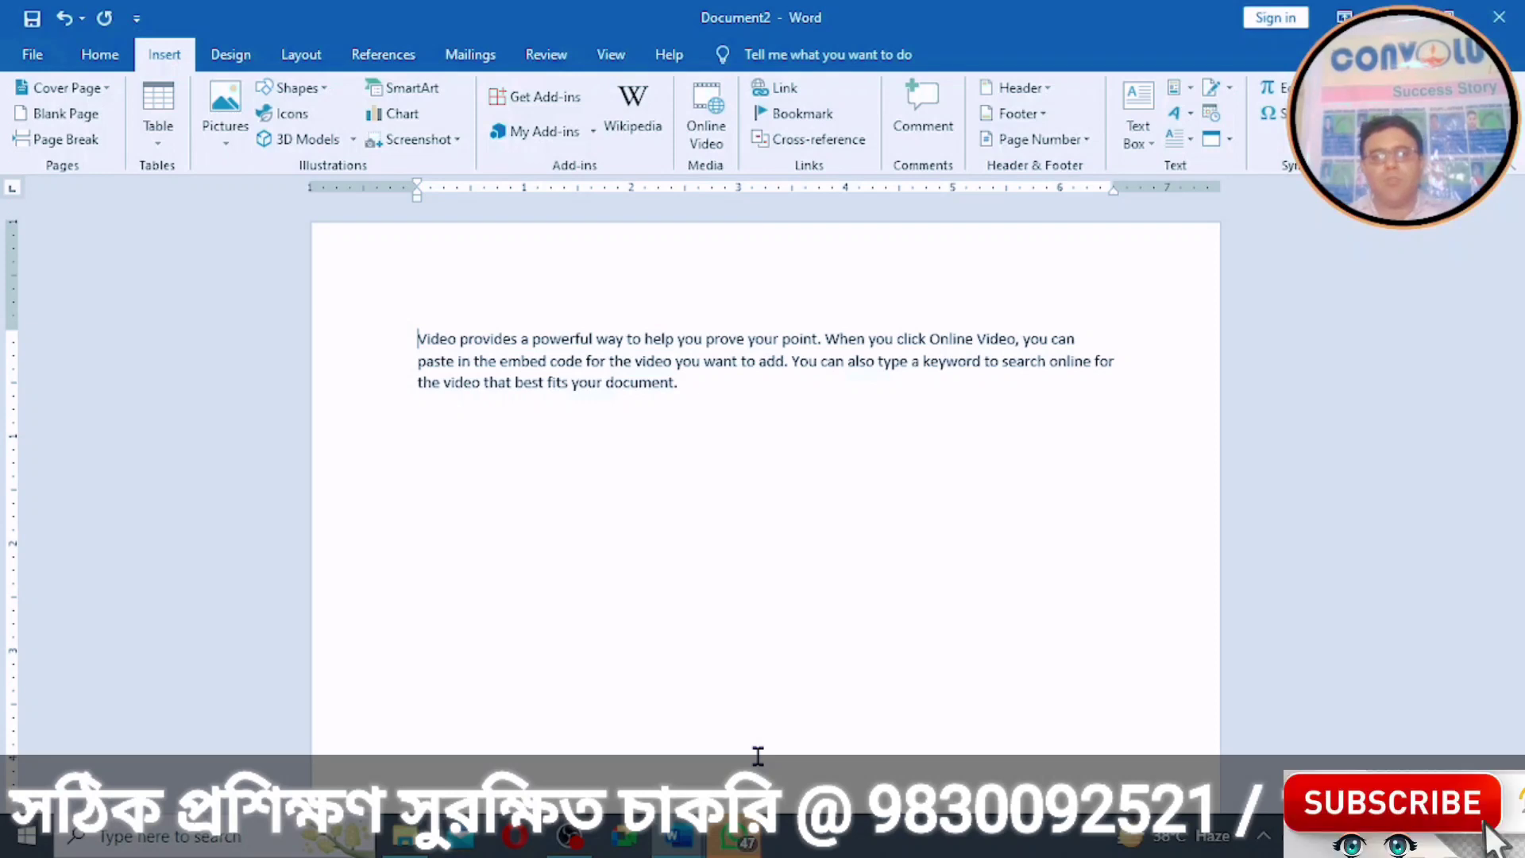
Step: Add an empty line above the first paragraph and insert the built-in Blank (Three Columns) header
key("Return")
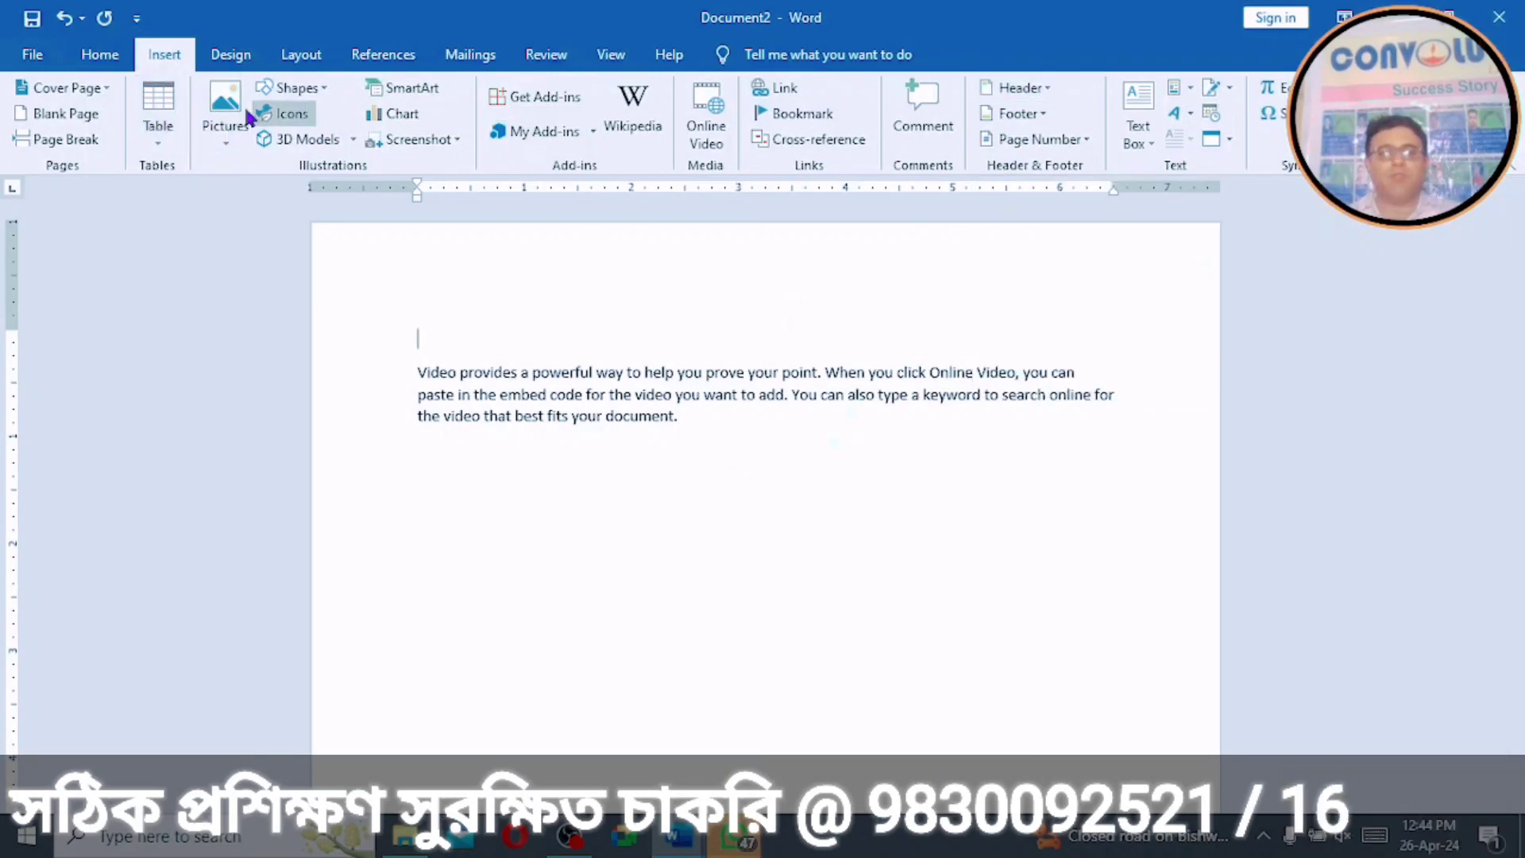
left_click(1054, 87)
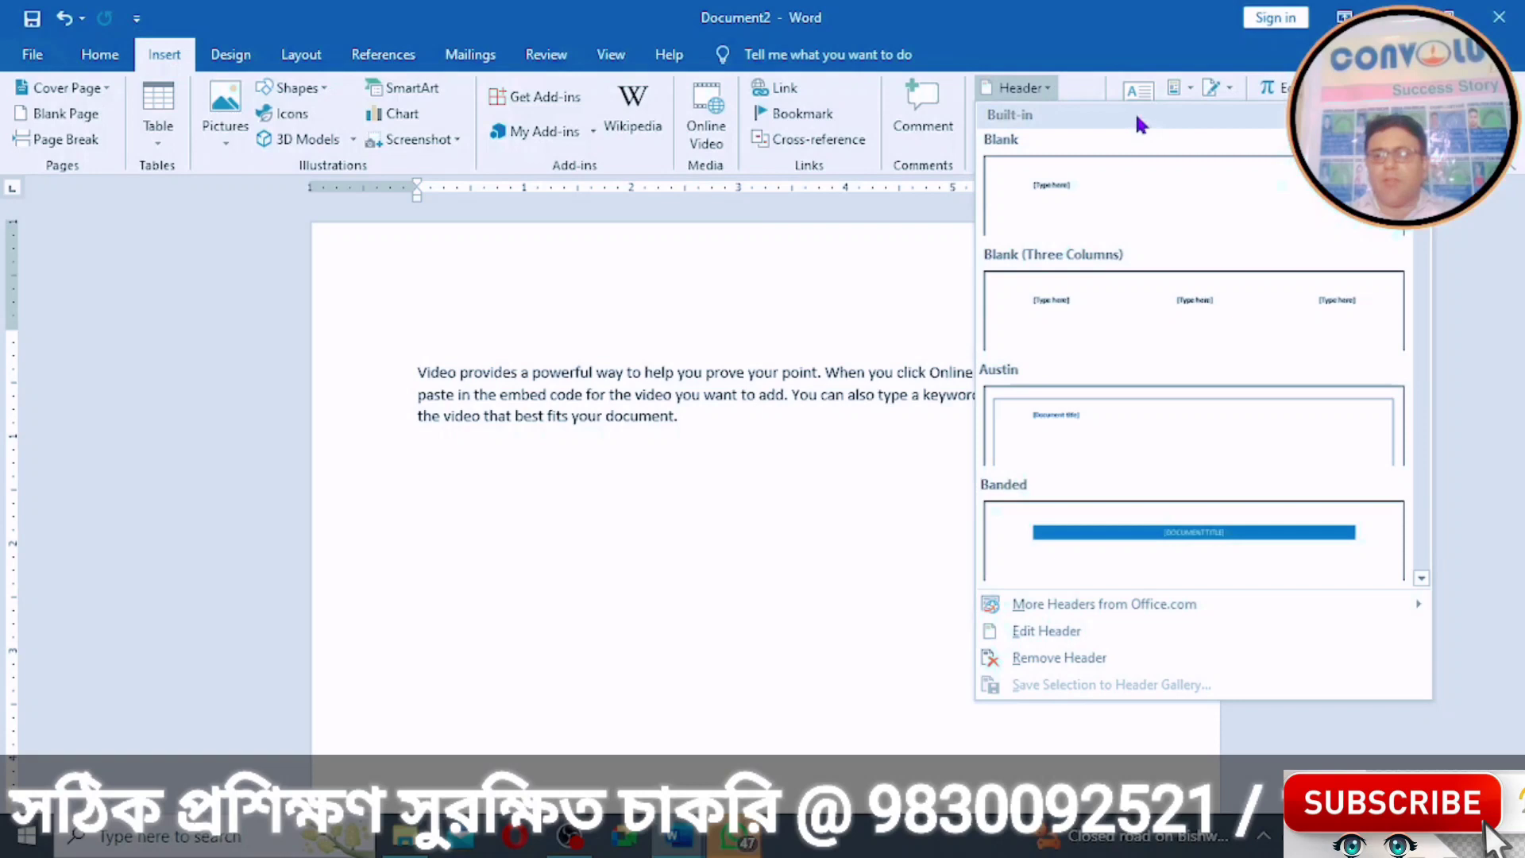
left_click(1426, 289)
left_click_drag(1429, 295, 1414, 155)
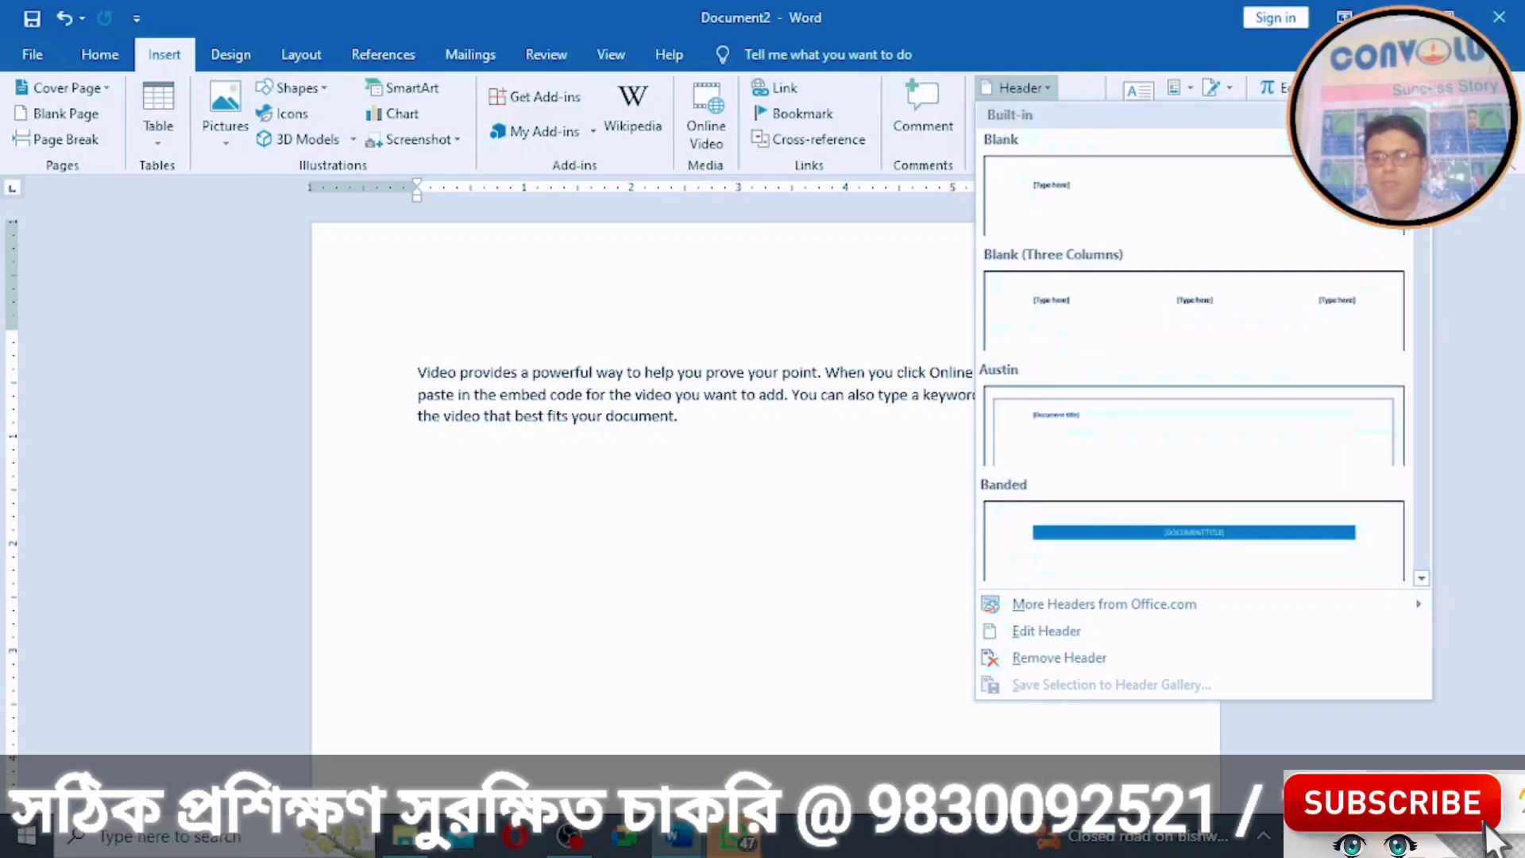
left_click(1181, 309)
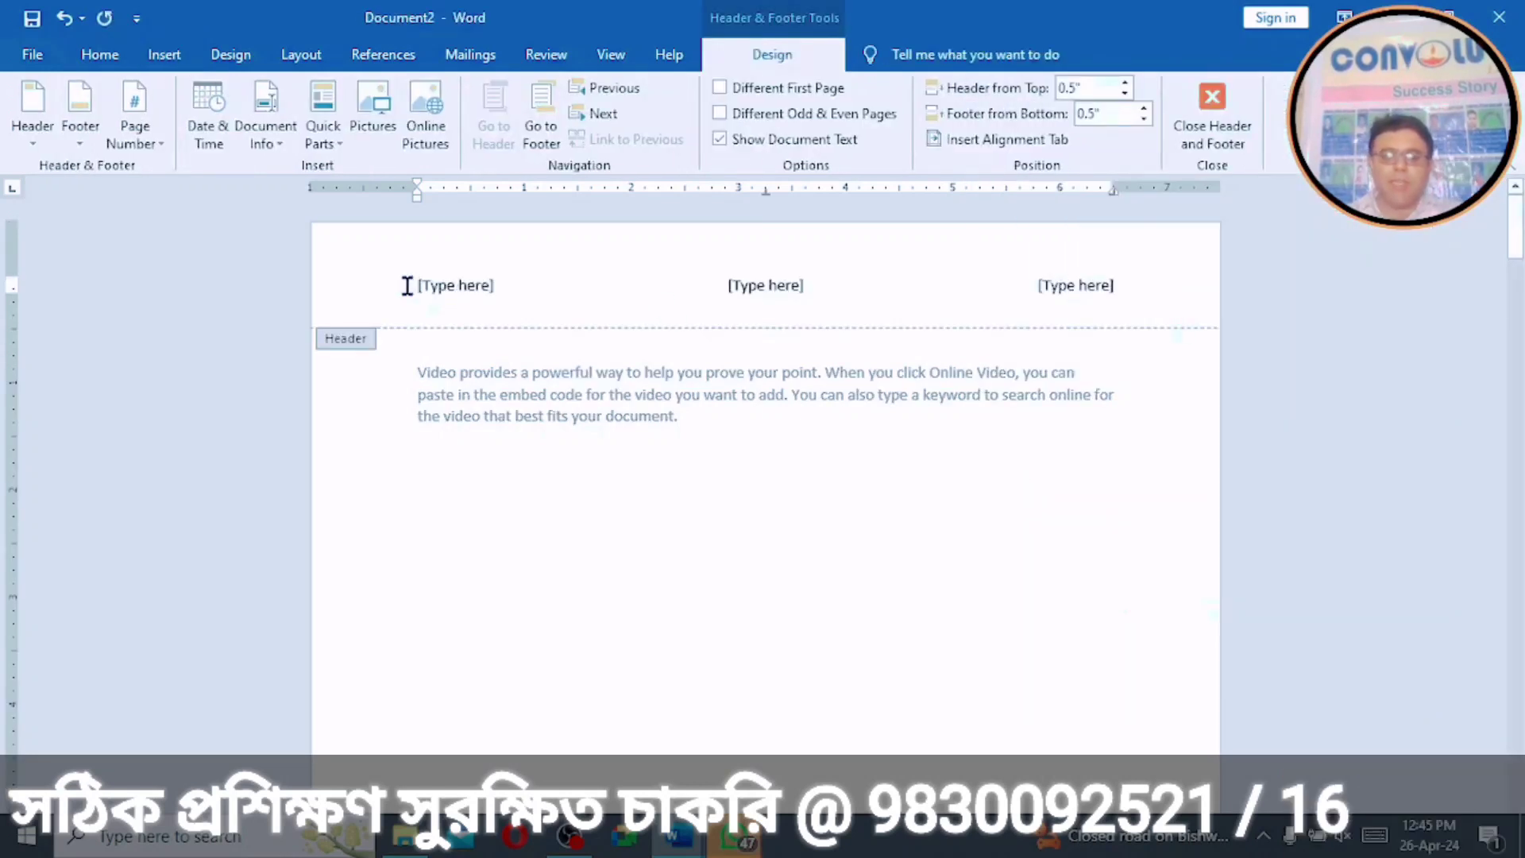
Step: Delete all three "[Type here]" placeholders from the header
left_click(451, 286)
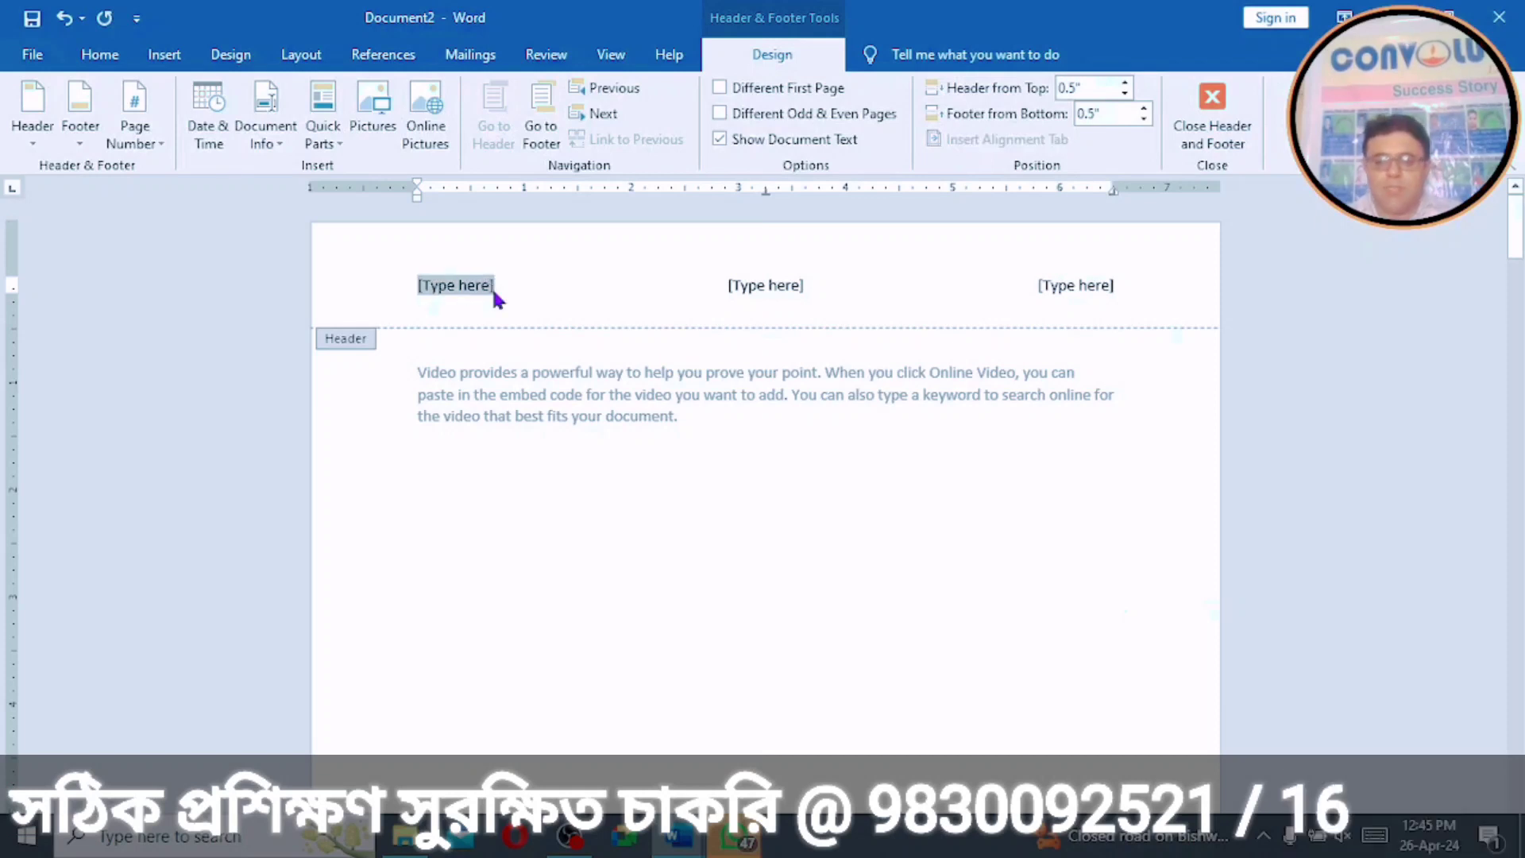
key("Delete")
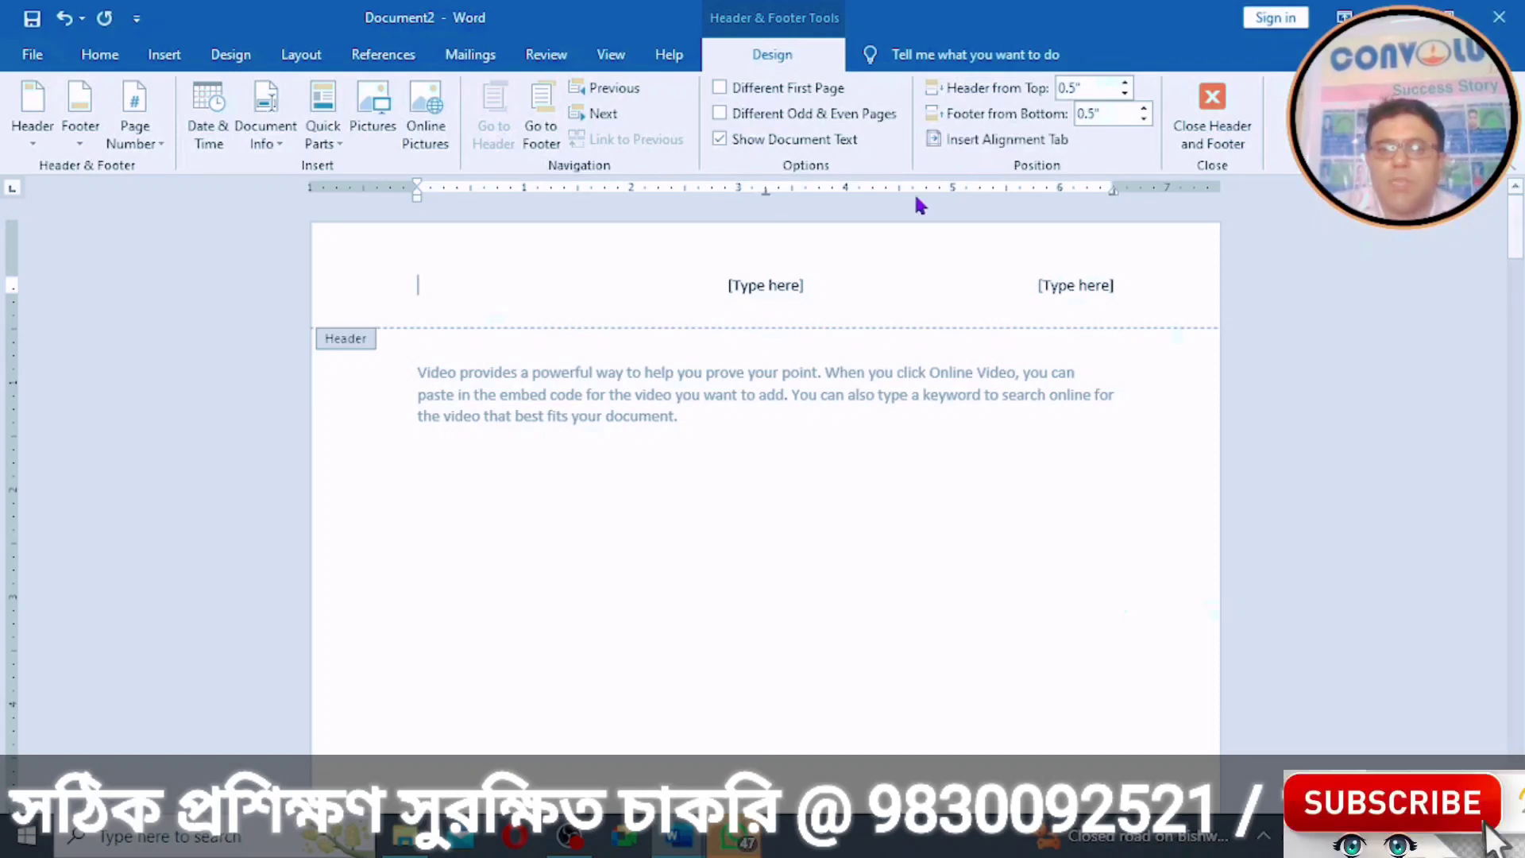
left_click(1032, 286)
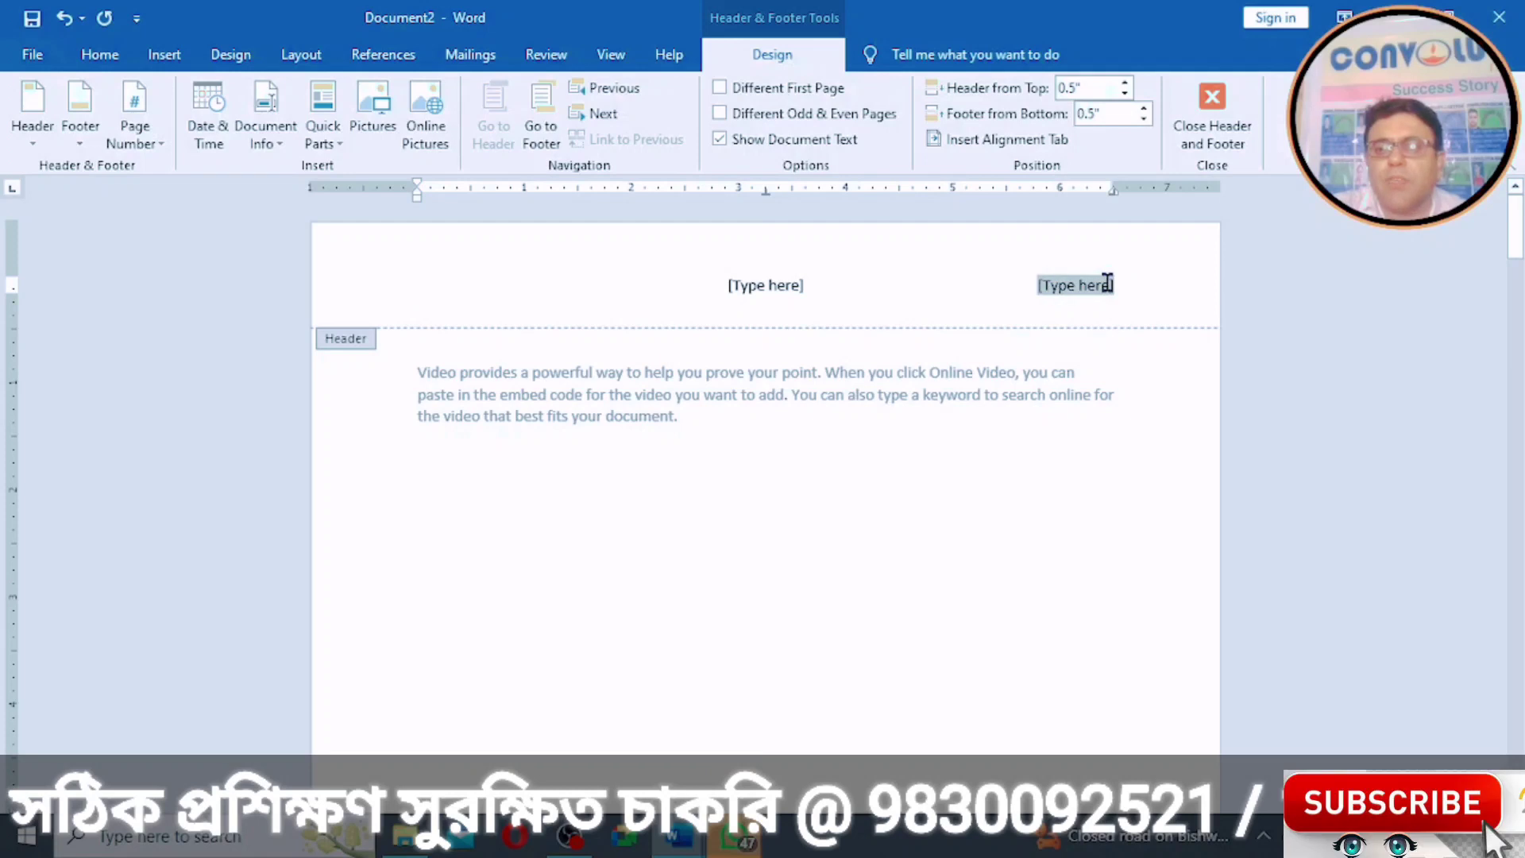
key("Delete")
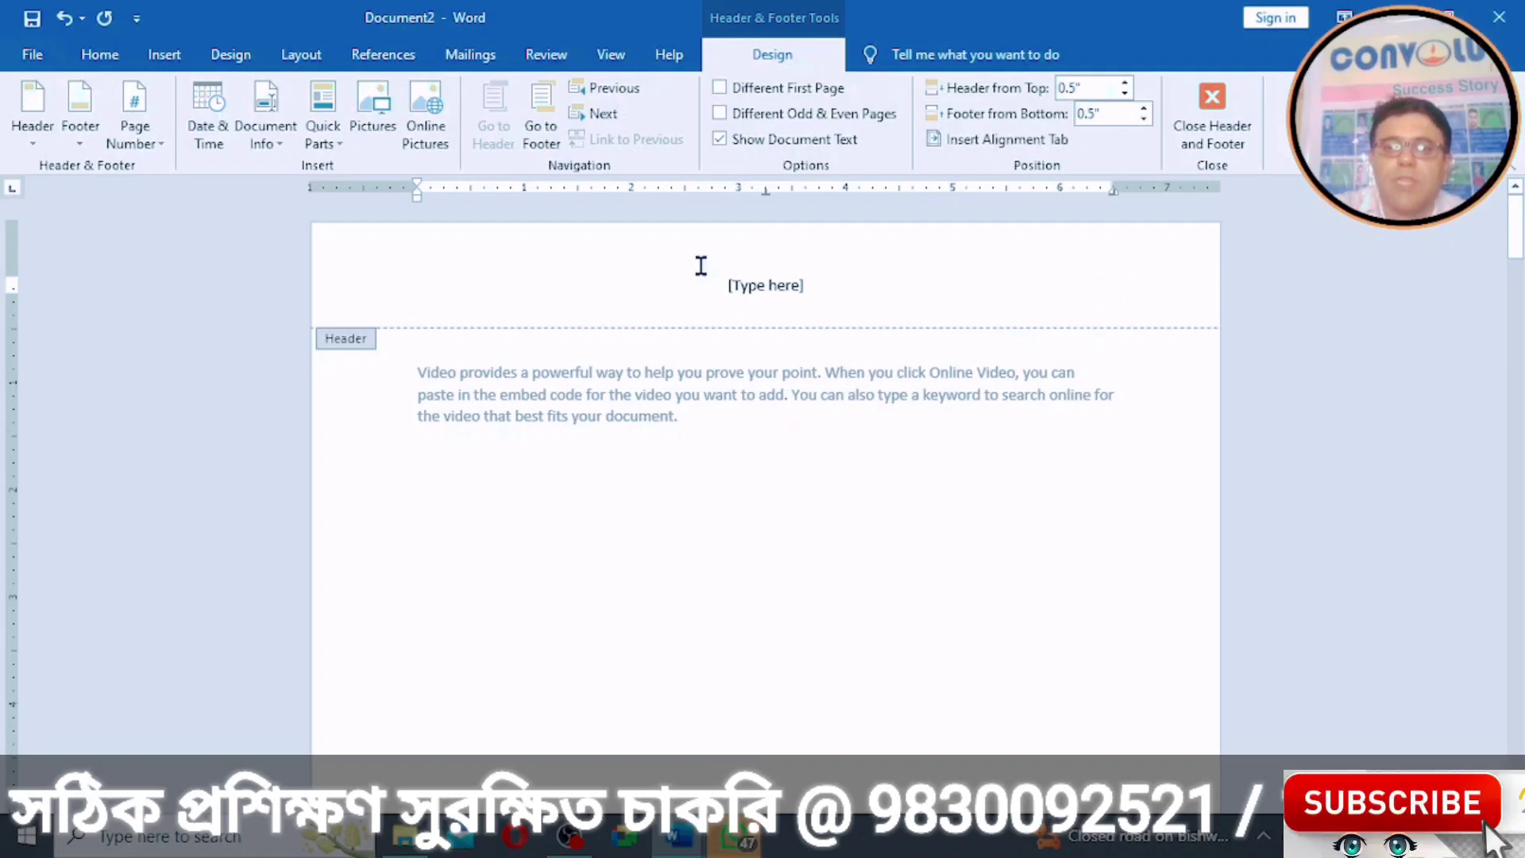
left_click(745, 284)
key("Delete")
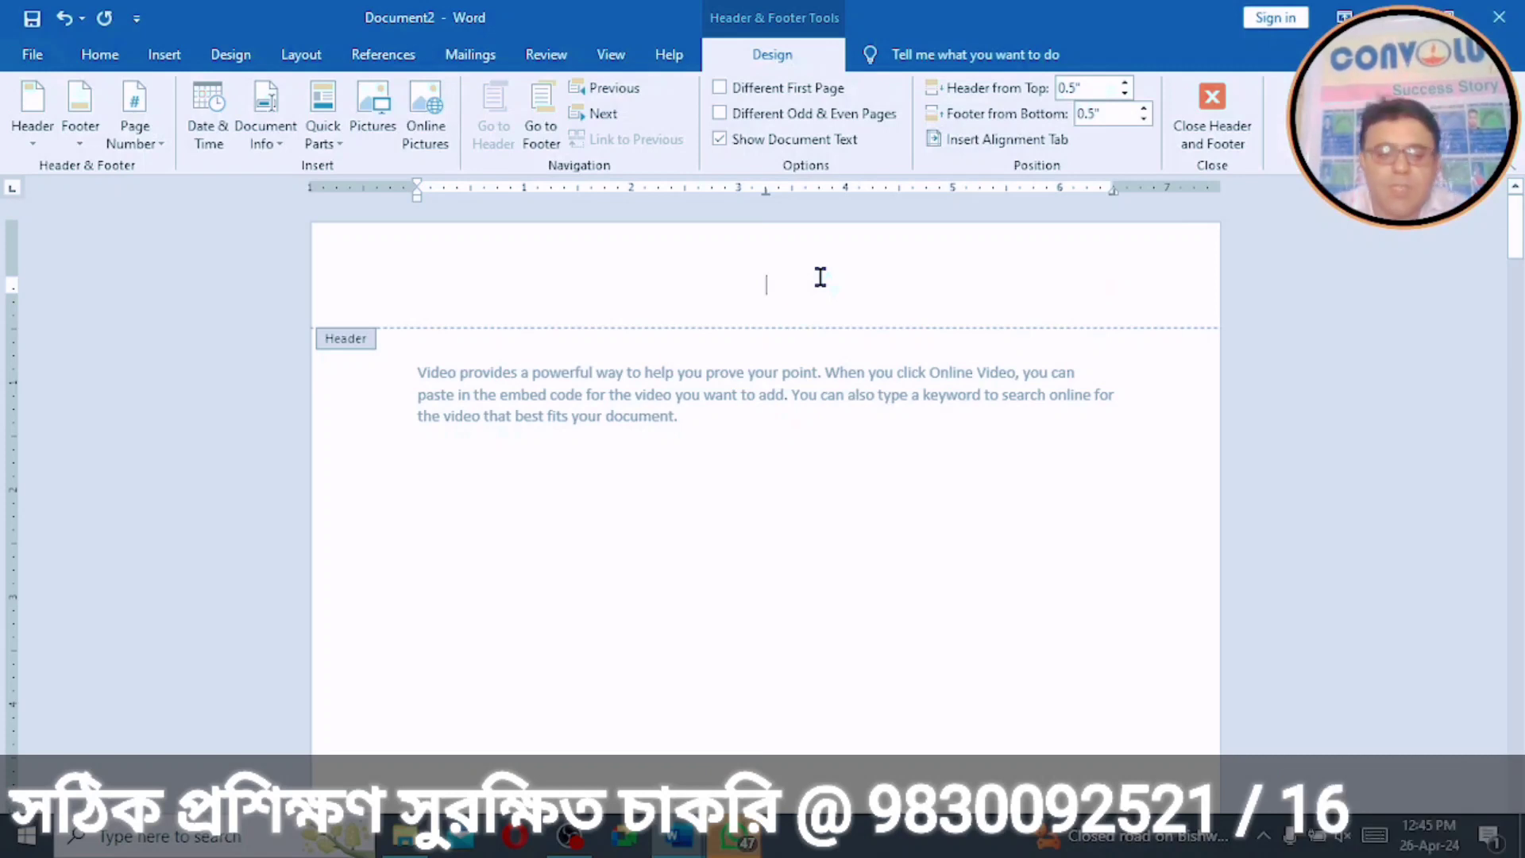
type("iml")
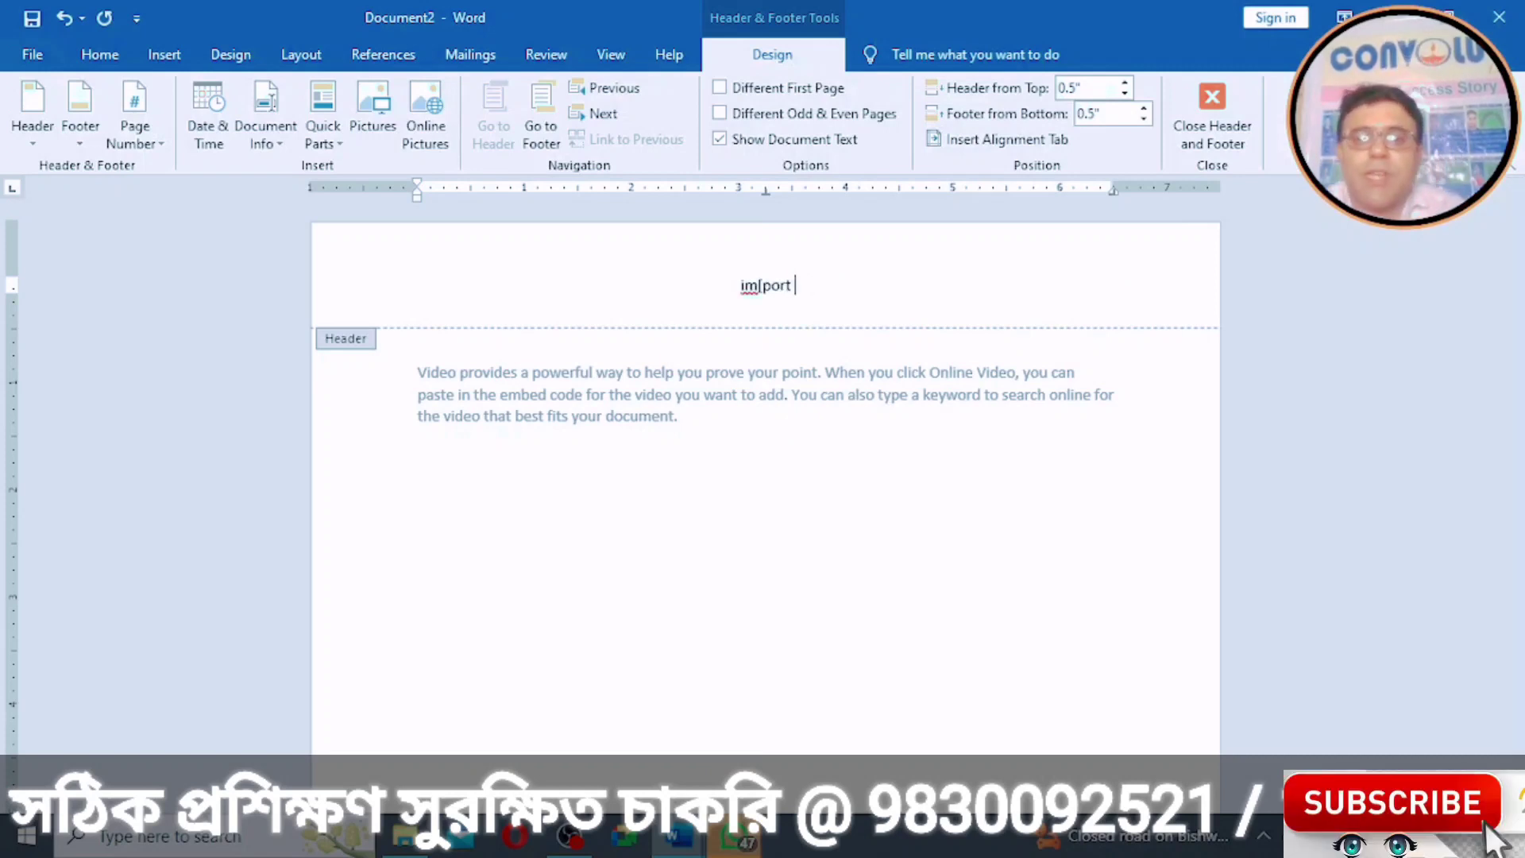
key("BackSpace")
key("BackSpace")
key("BackSpace")
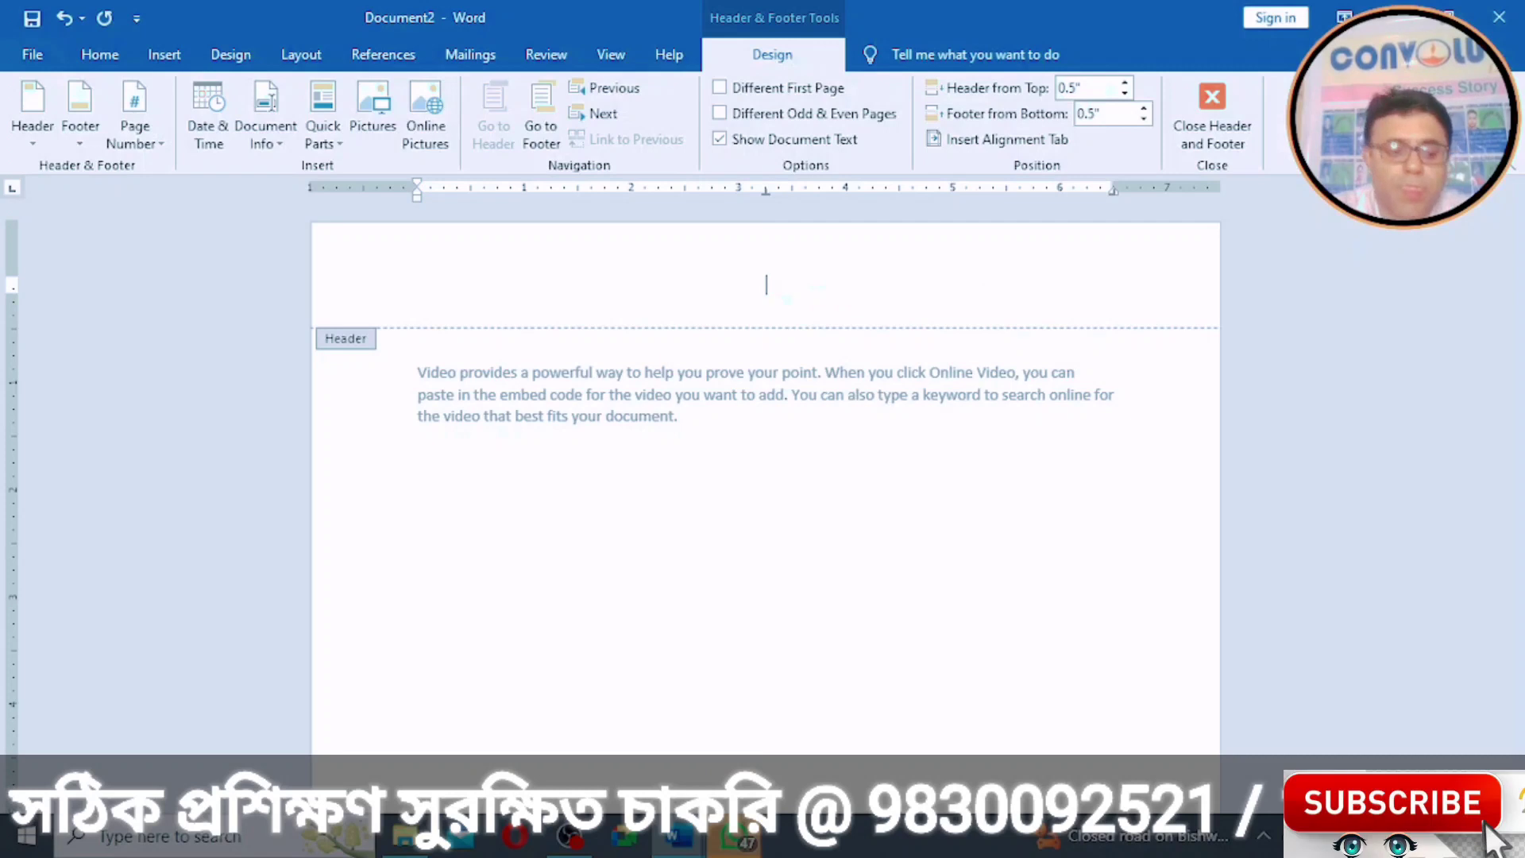
Step: Enter "IMPORTANT PAGE" in capitals at the centre of the header and close header editing
type(";PORT")
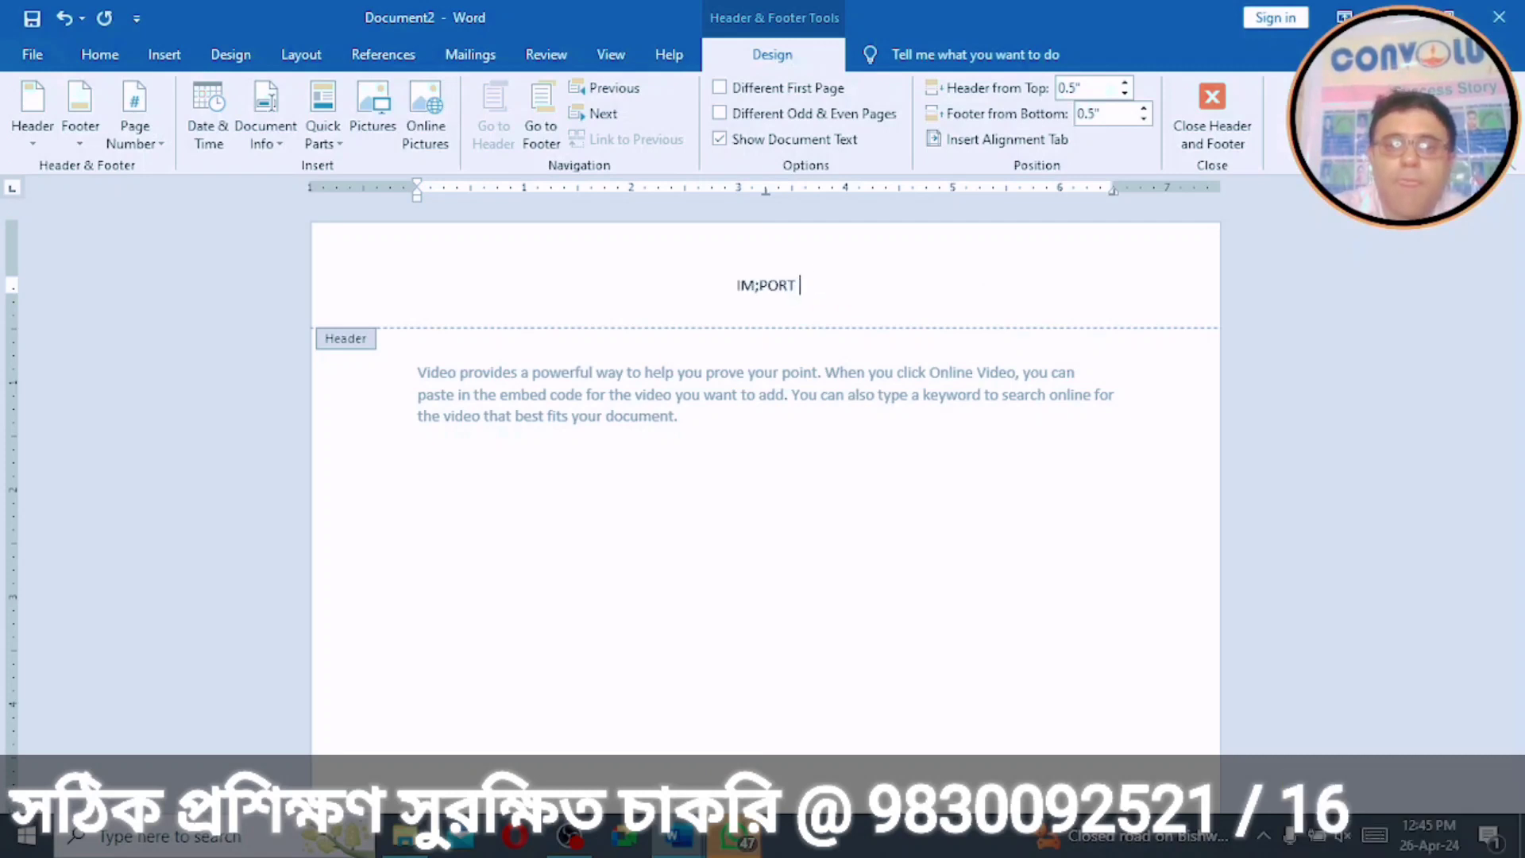
type(" PAGE")
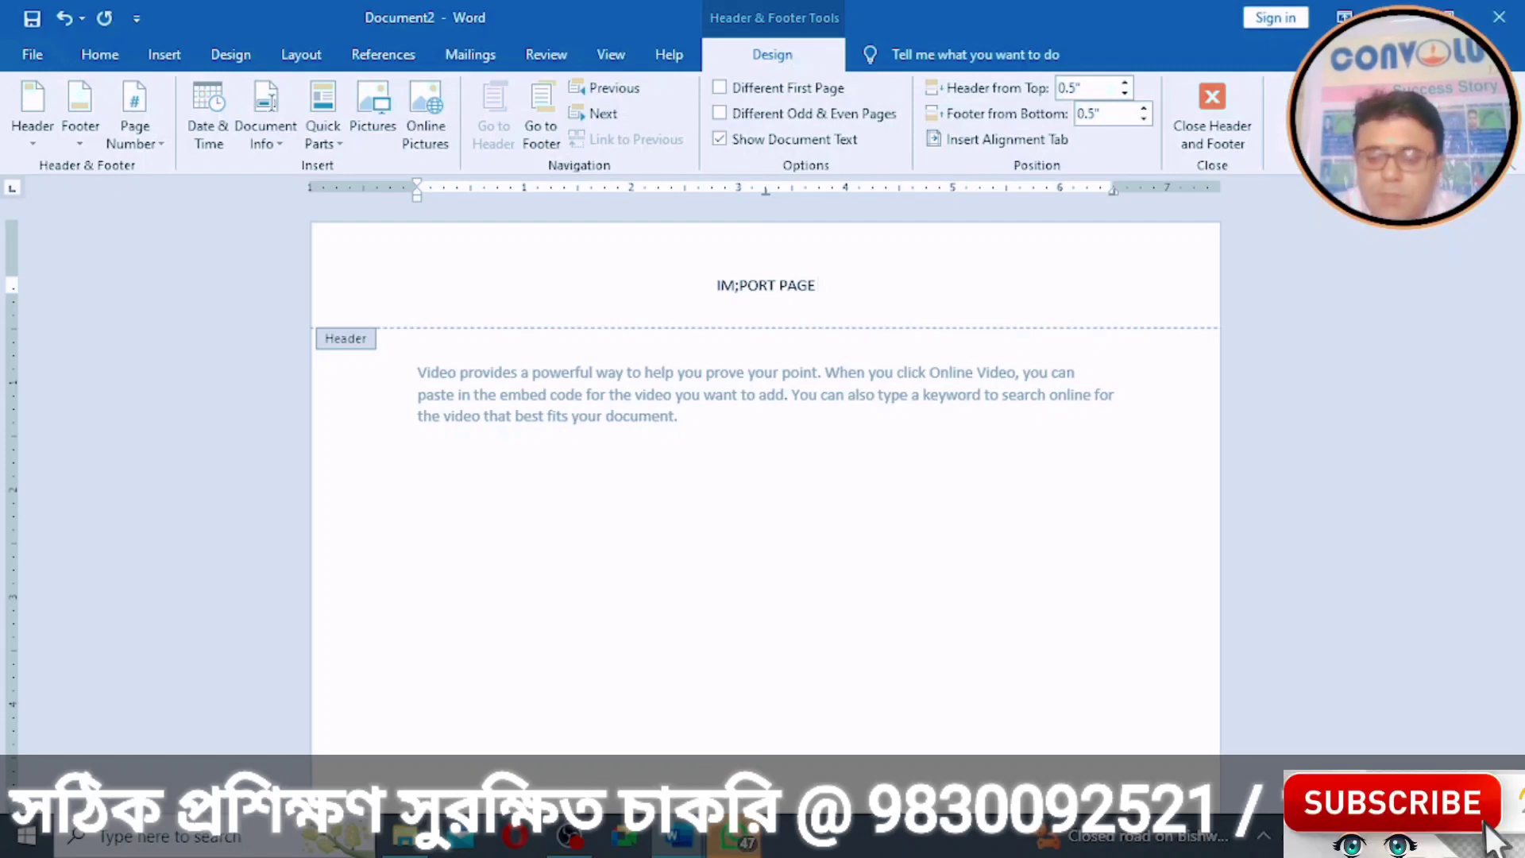
key("Left")
key("Left")
key("Left")
key("Left")
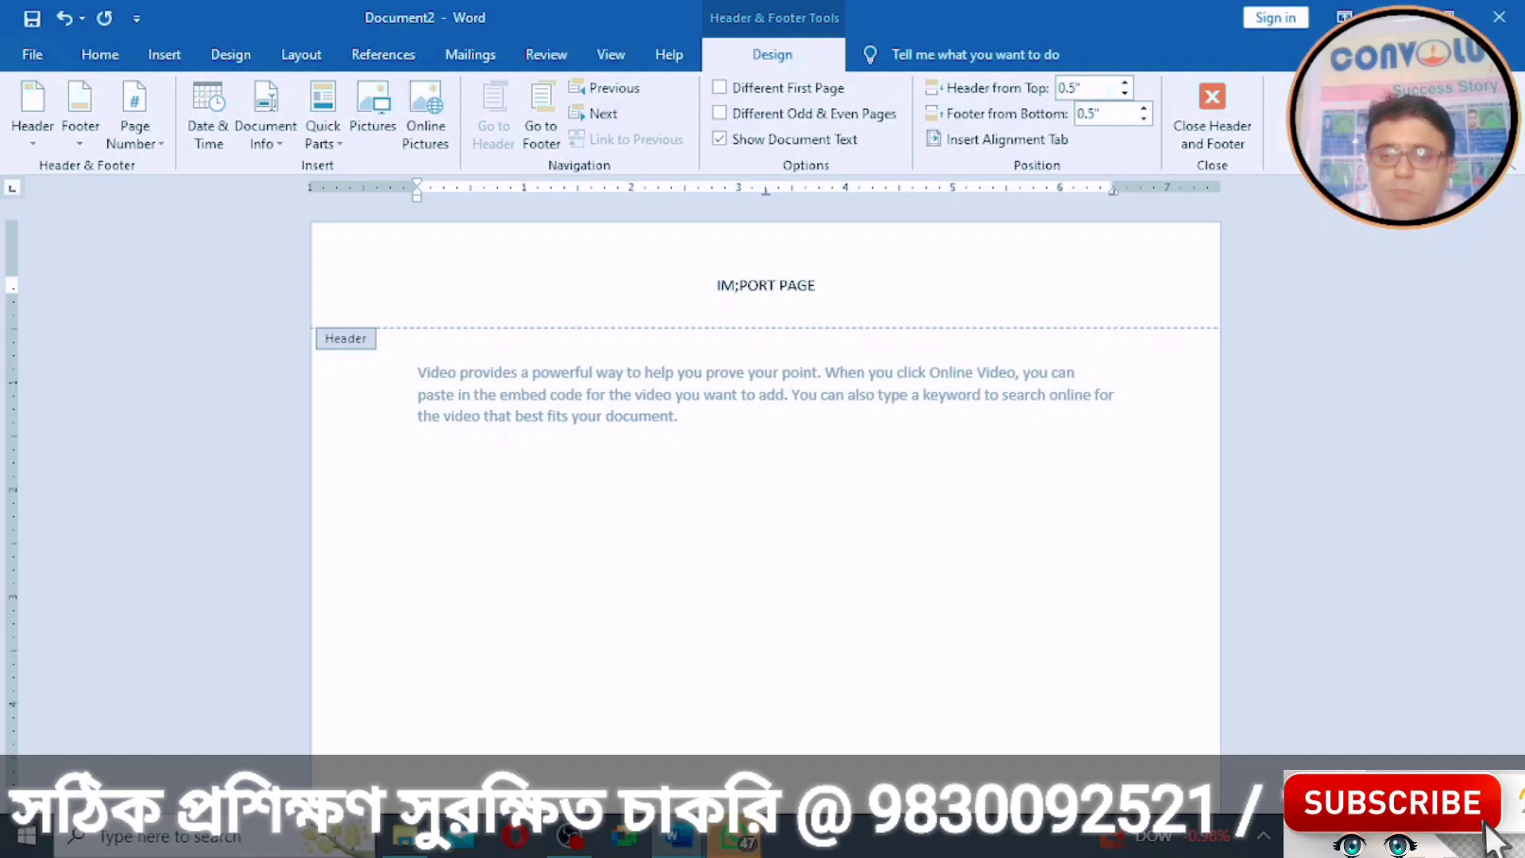
key("BackSpace")
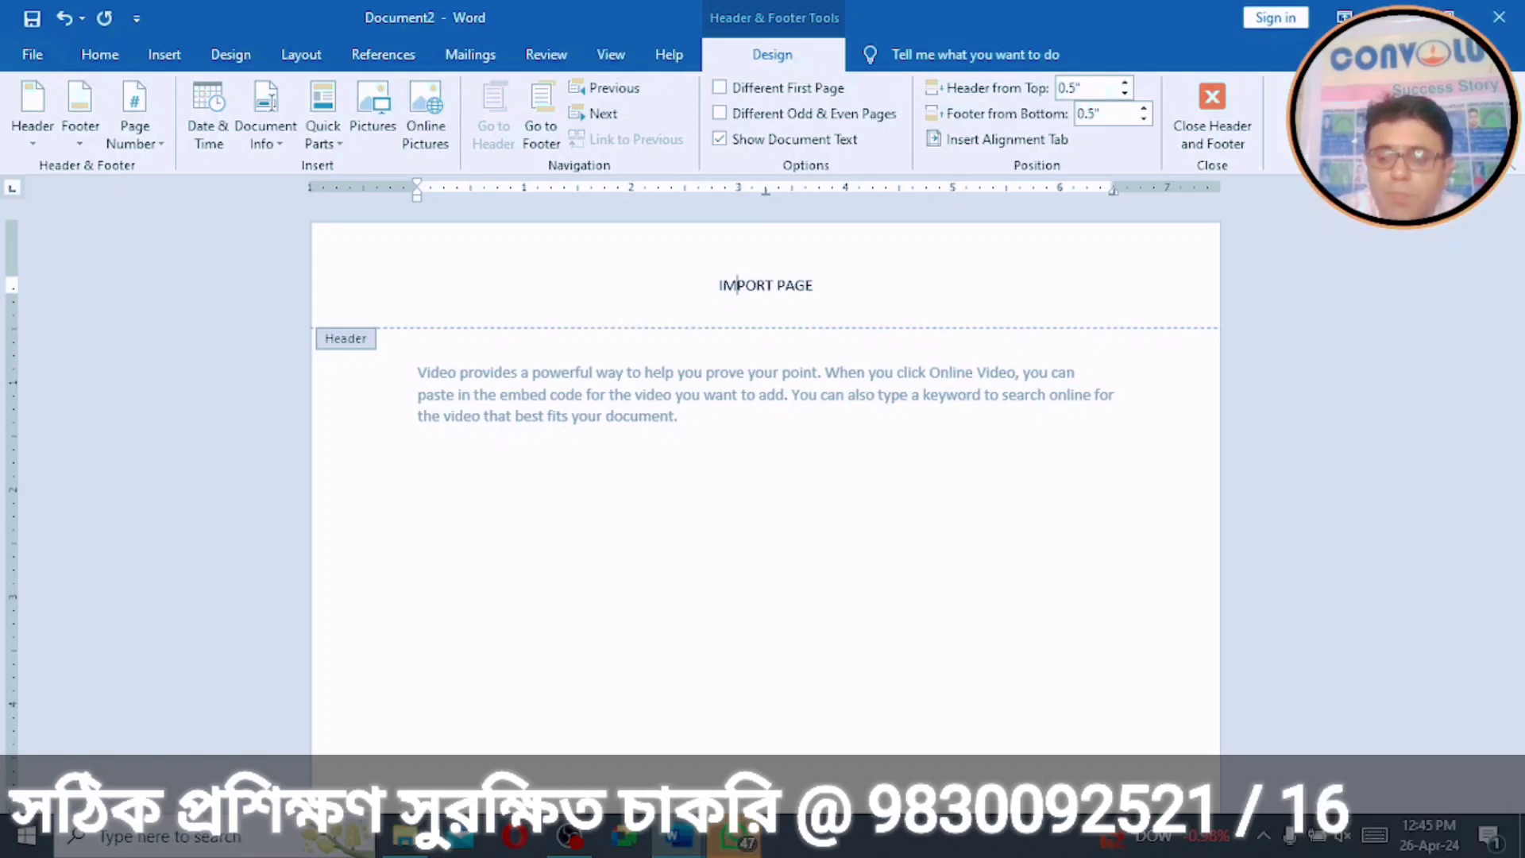
key("Right")
key("Right")
key("Right")
key("Right")
type("ANT")
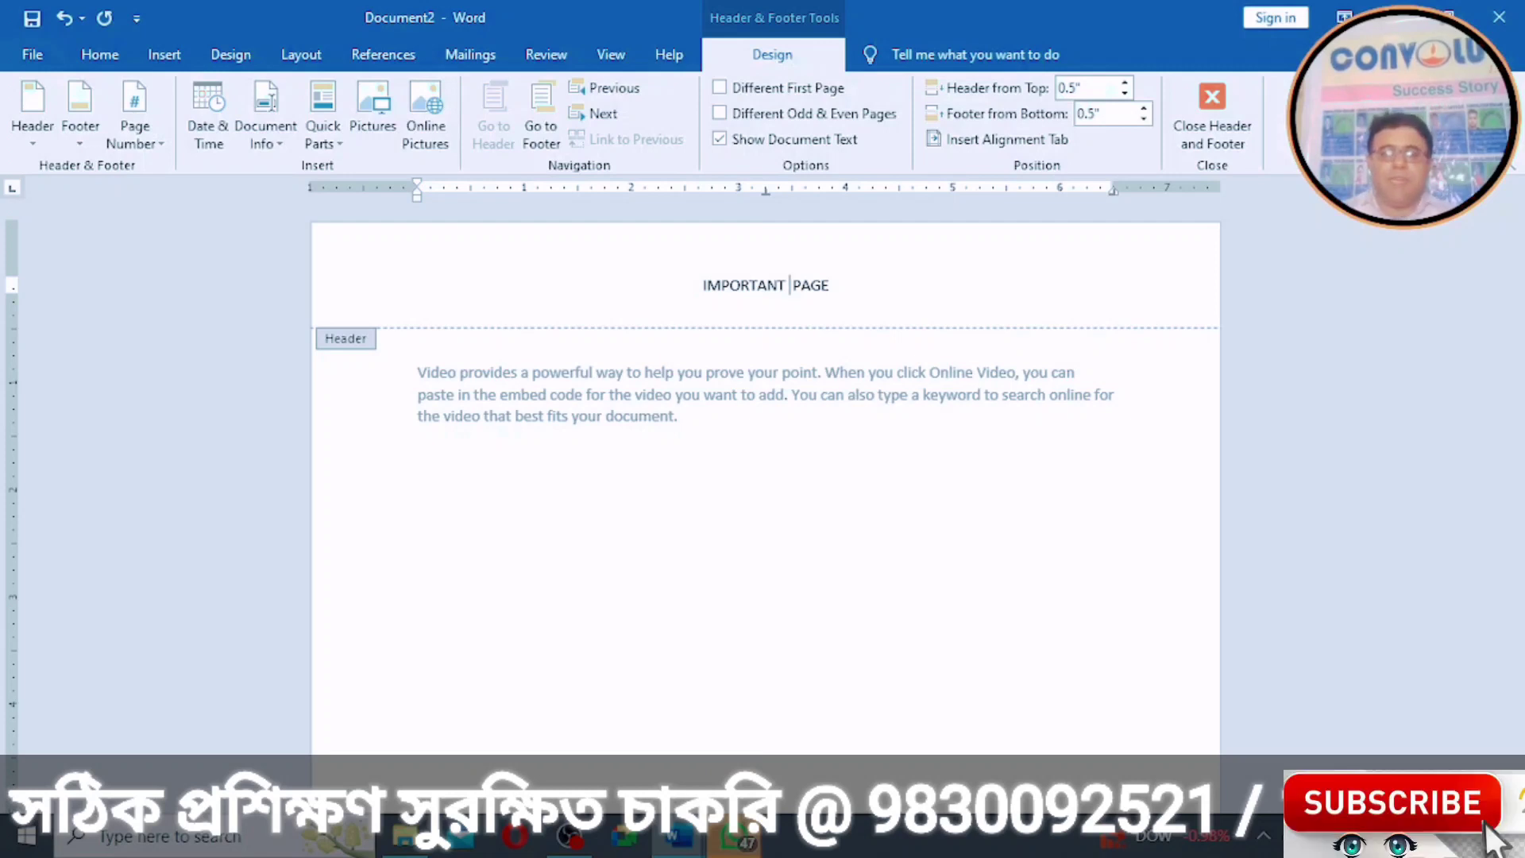
left_click(1205, 131)
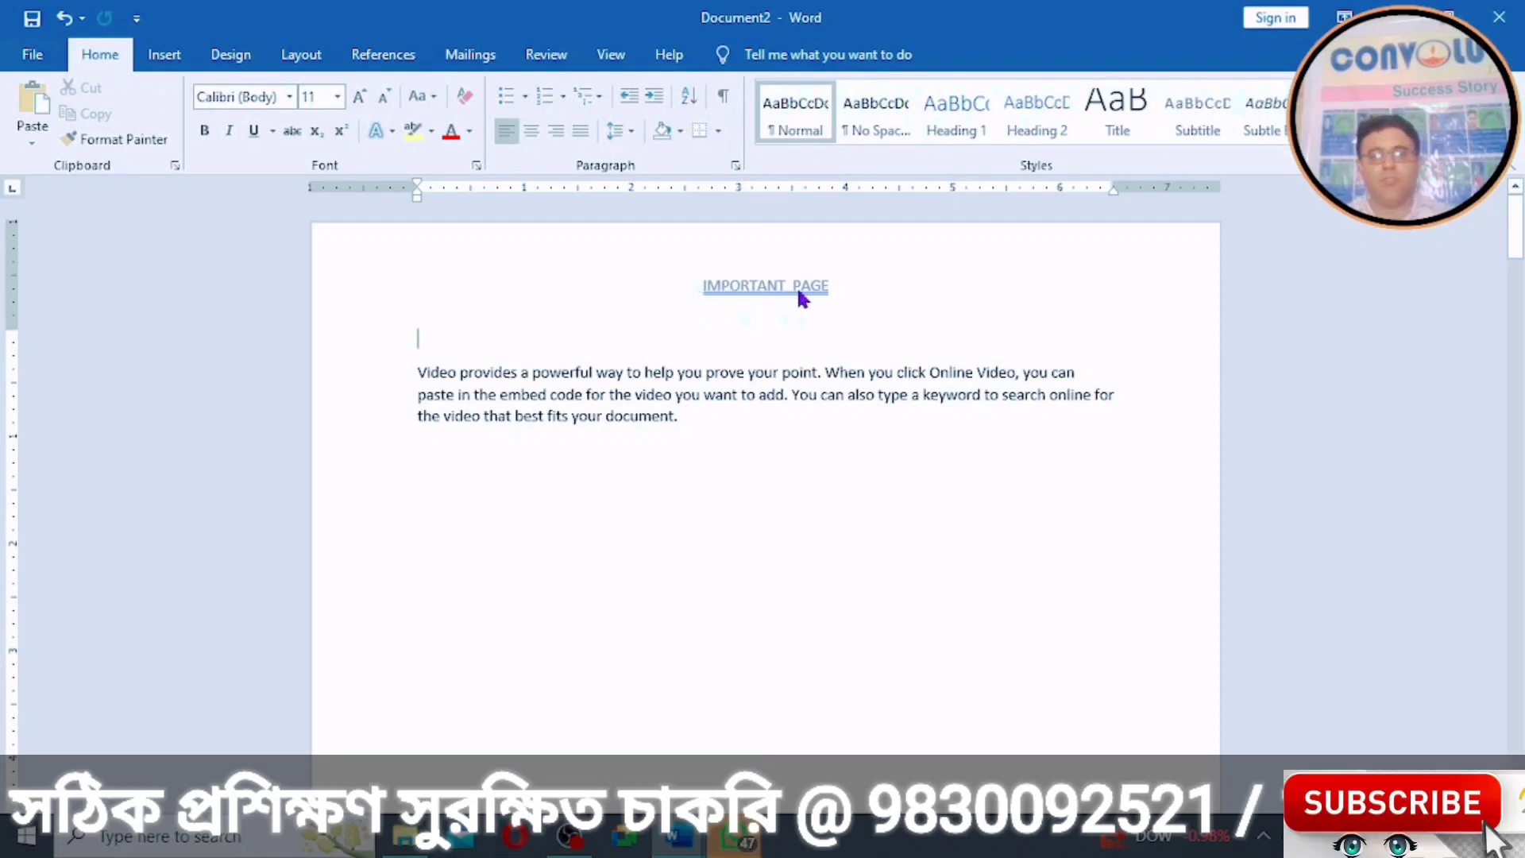
Step: On the last page, add a new line after the "Reading is easier" paragraph and insert a blank page there
left_click(1516, 242)
left_click_drag(1516, 243, 1521, 476)
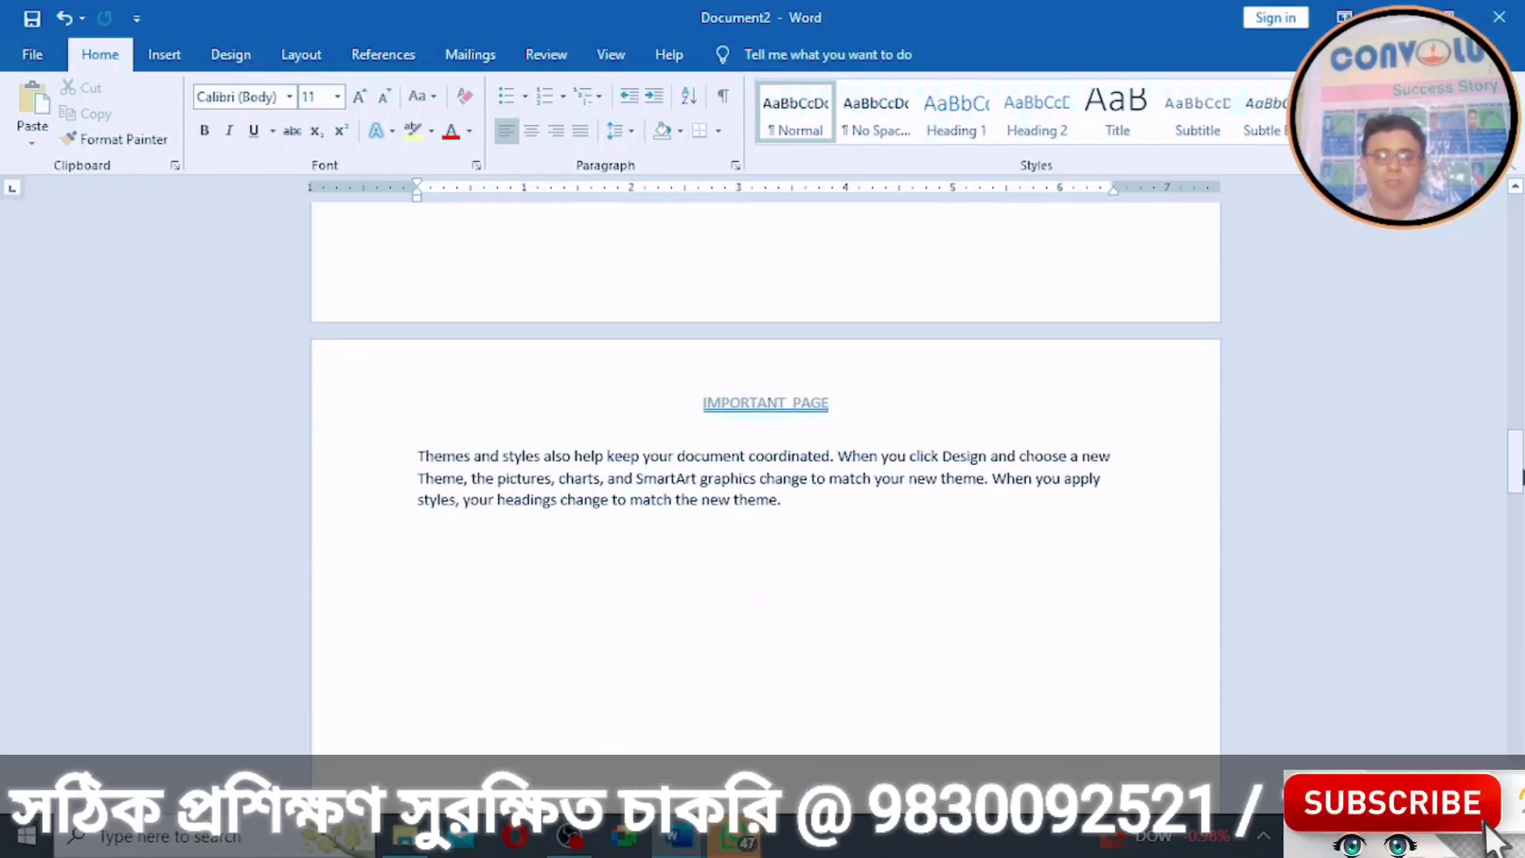
left_click_drag(1522, 477, 1518, 727)
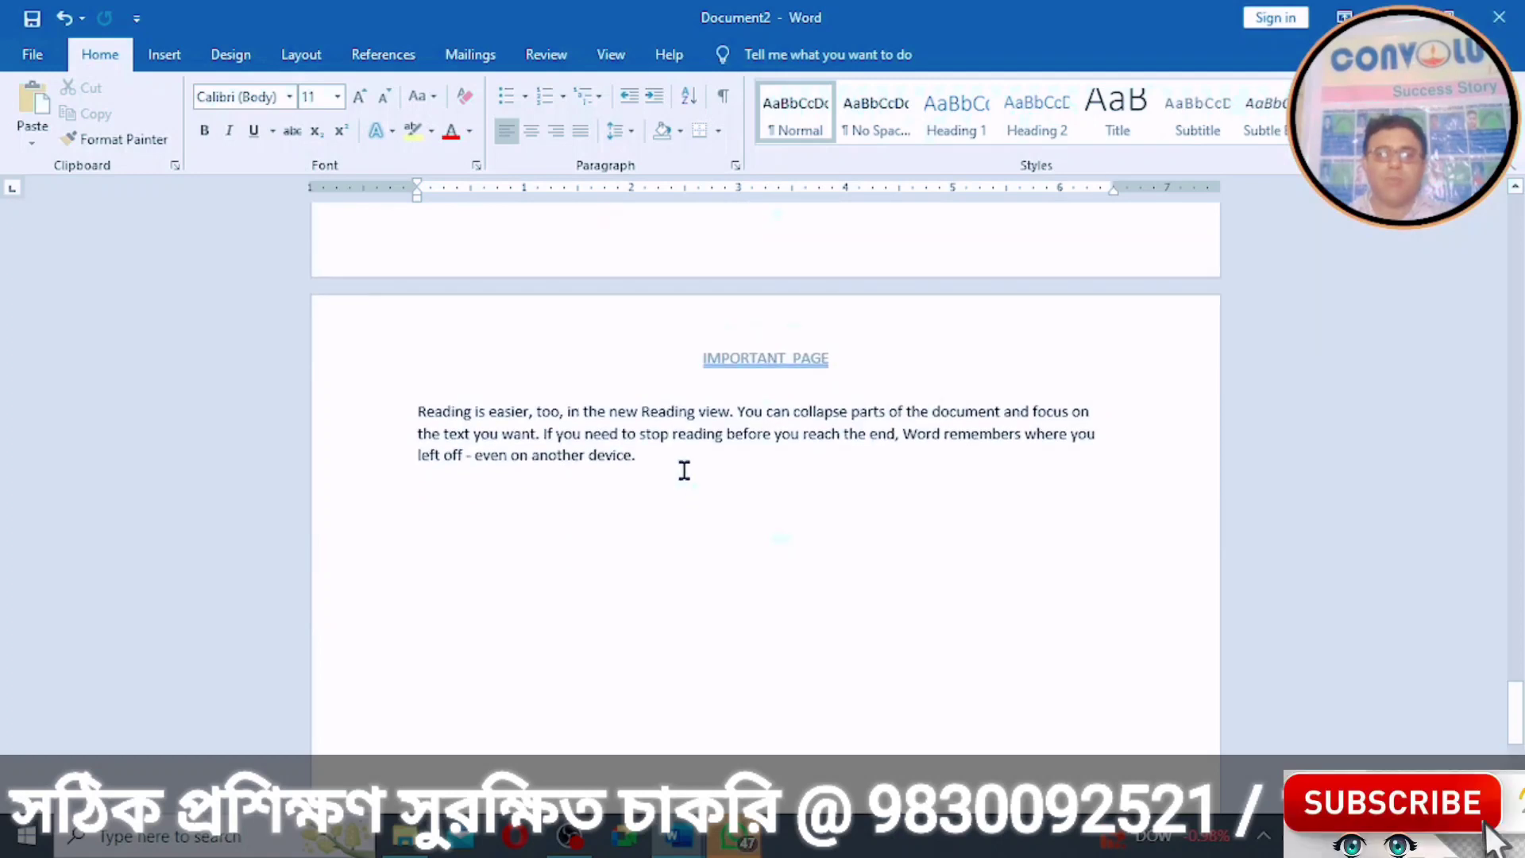
key("Return")
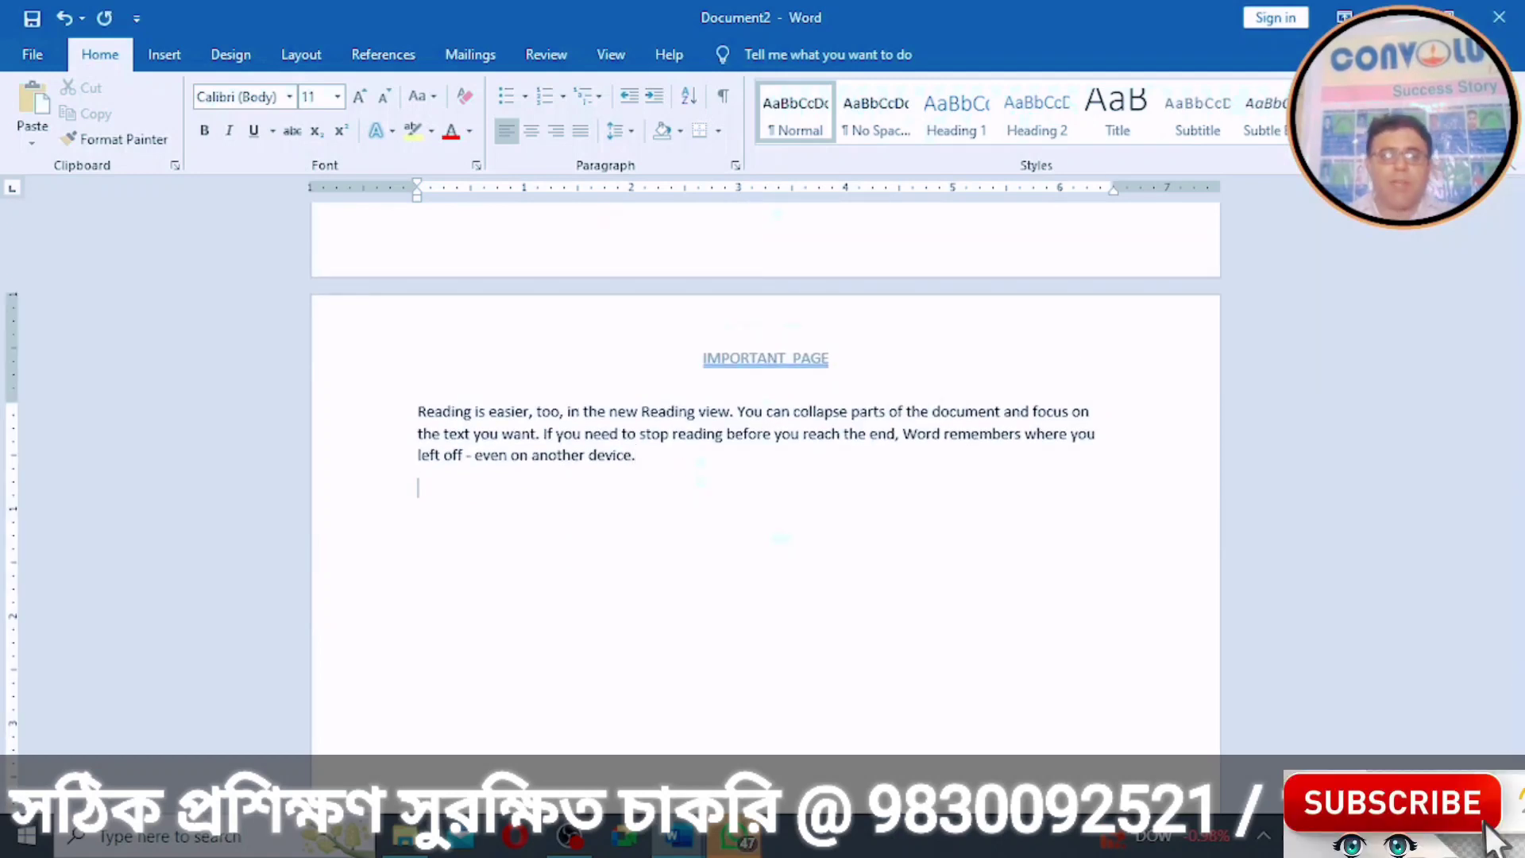
left_click(164, 54)
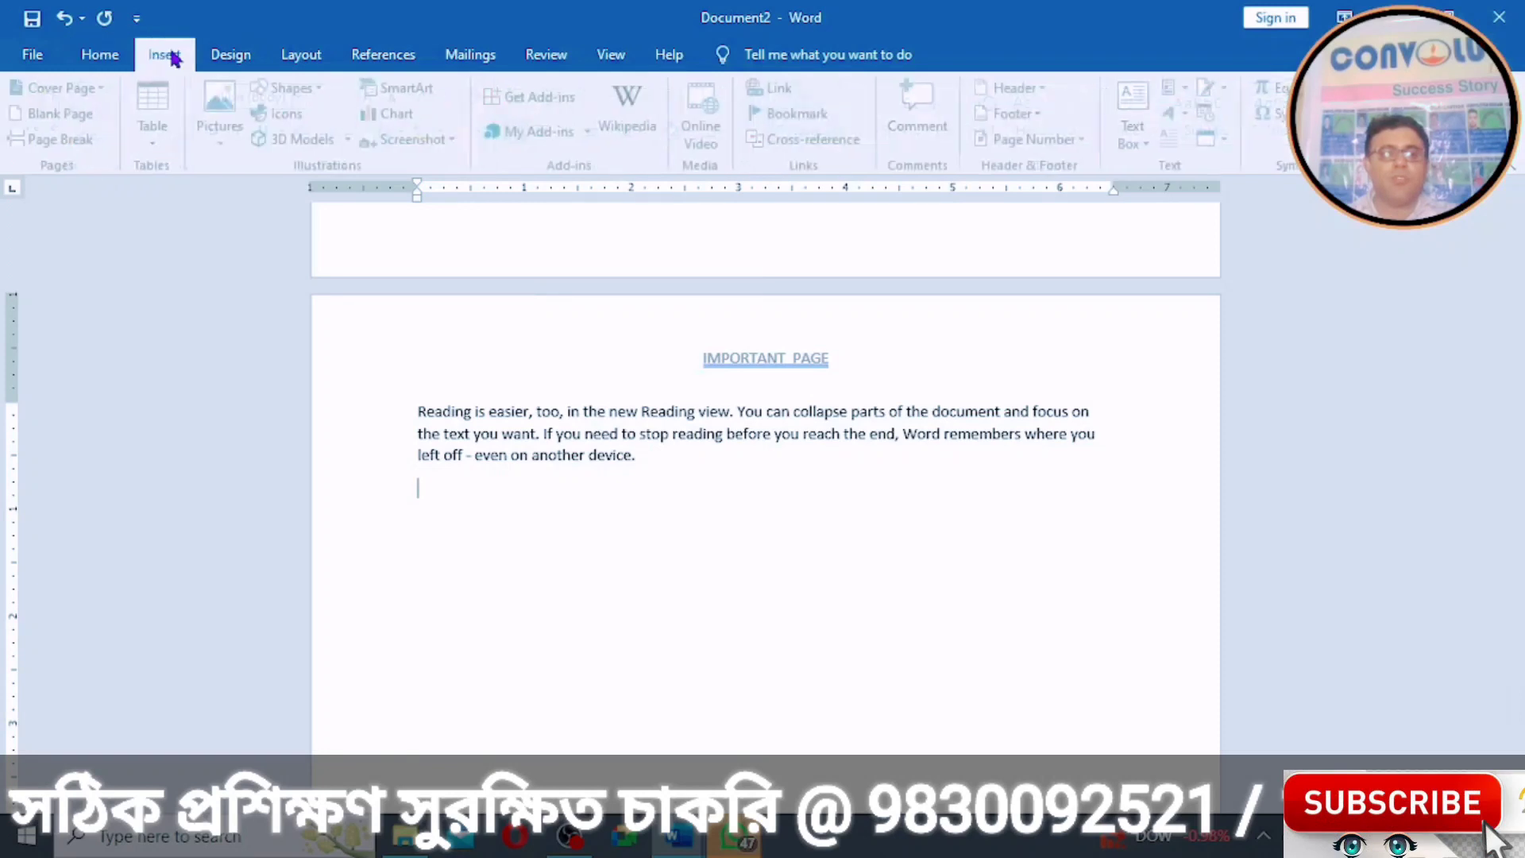
left_click(66, 114)
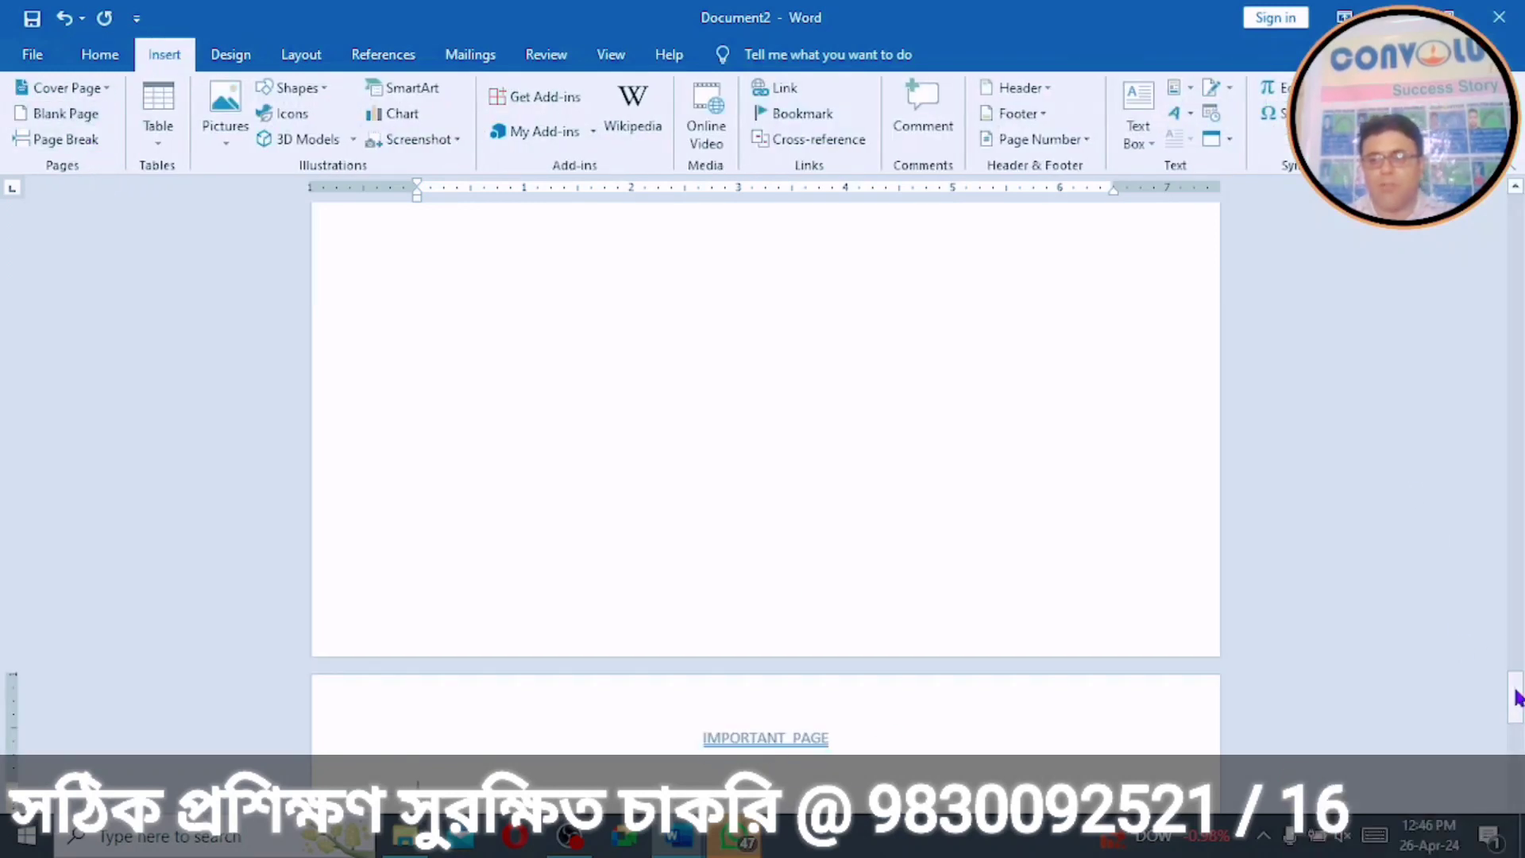
Step: Delete the "IMPORTANT PAGE" text from the header on the first page and close header editing
left_click_drag(1516, 699, 1447, 231)
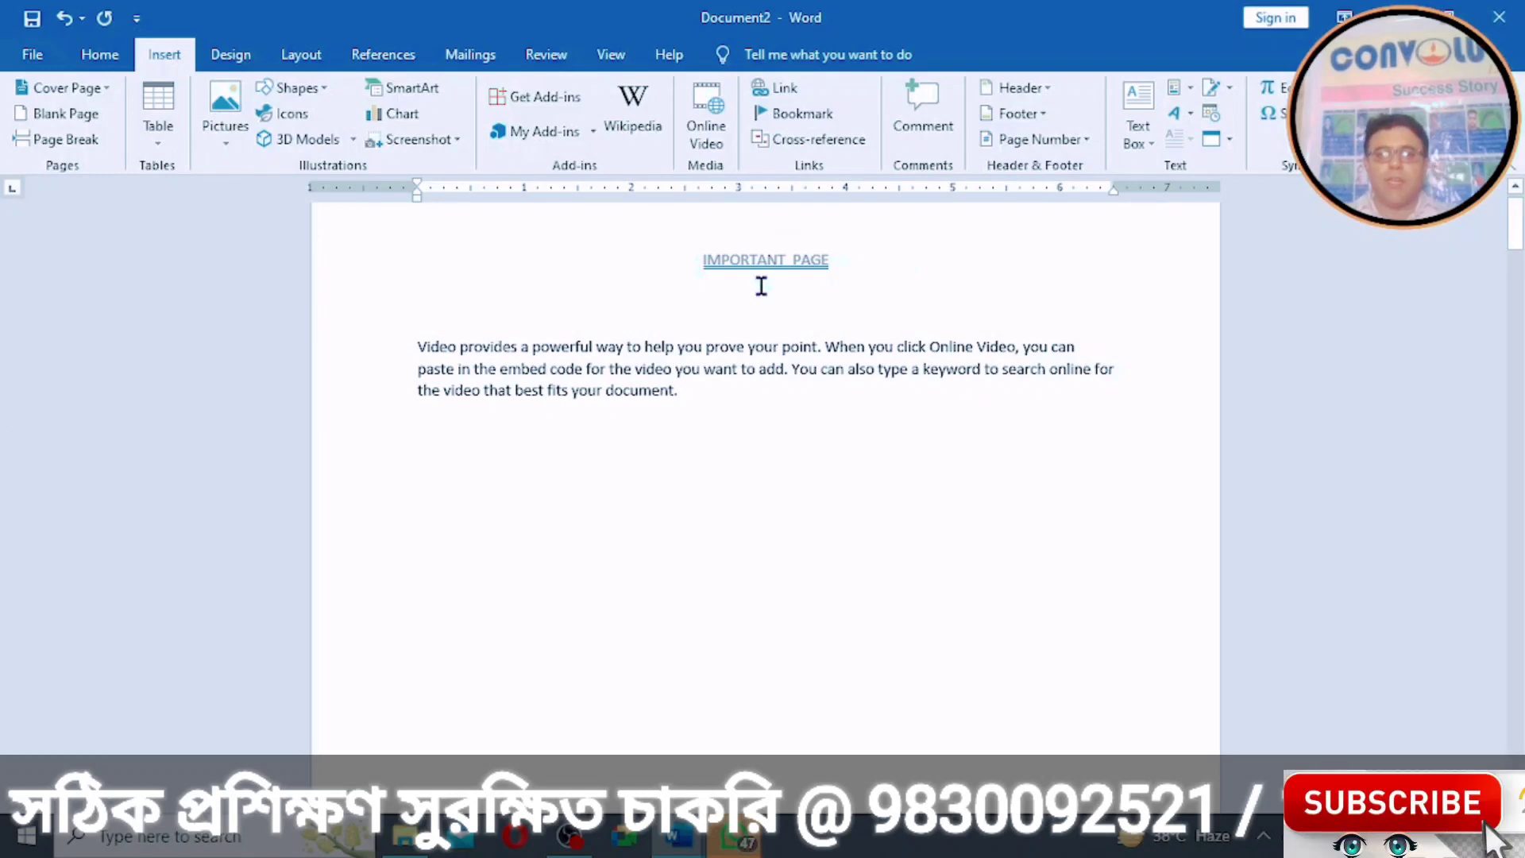
double_click(761, 253)
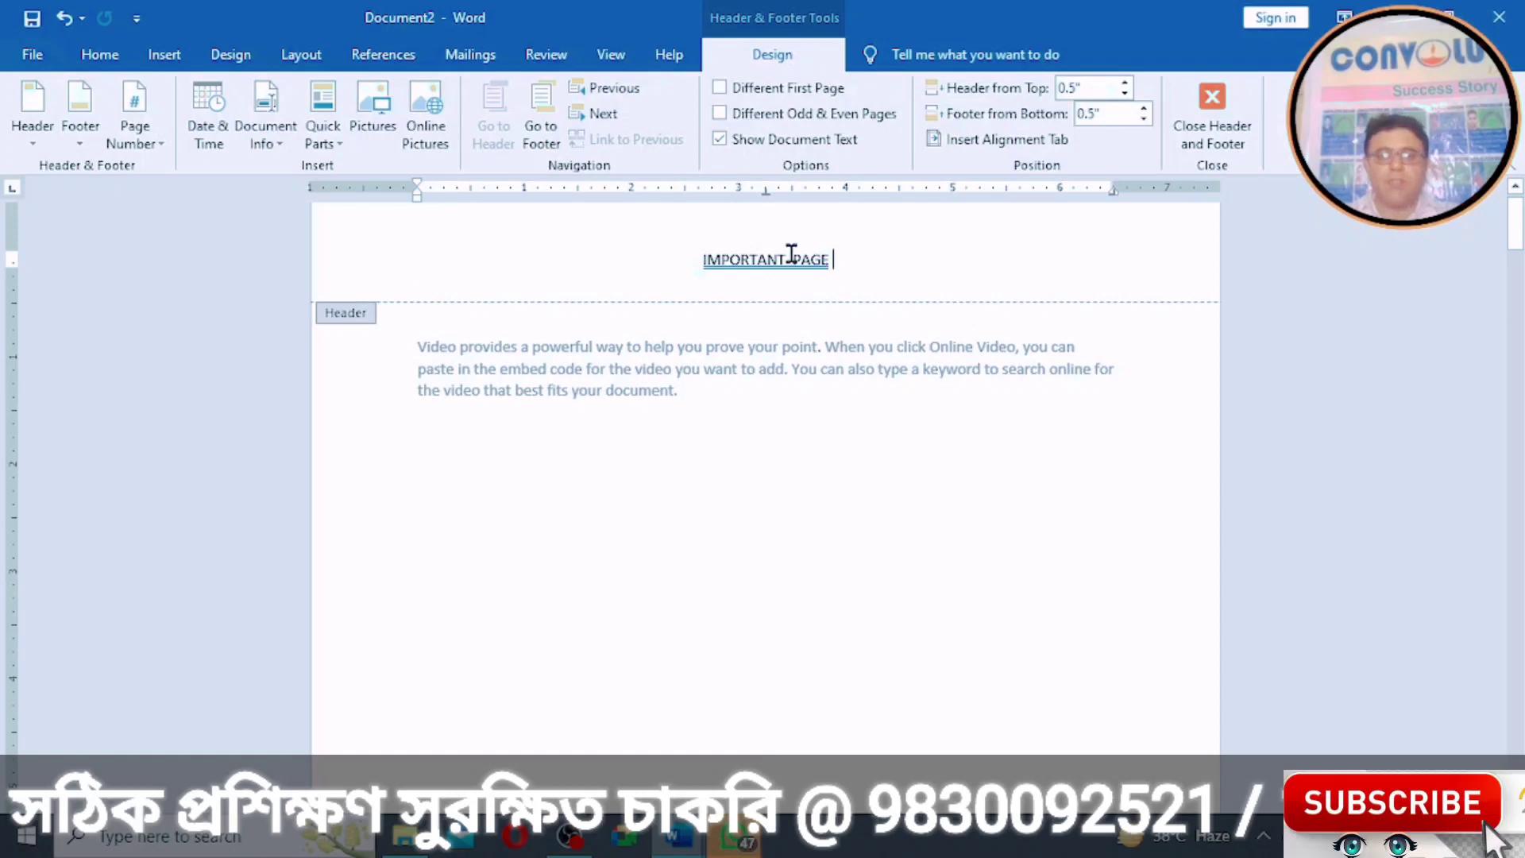
left_click_drag(792, 255, 678, 255)
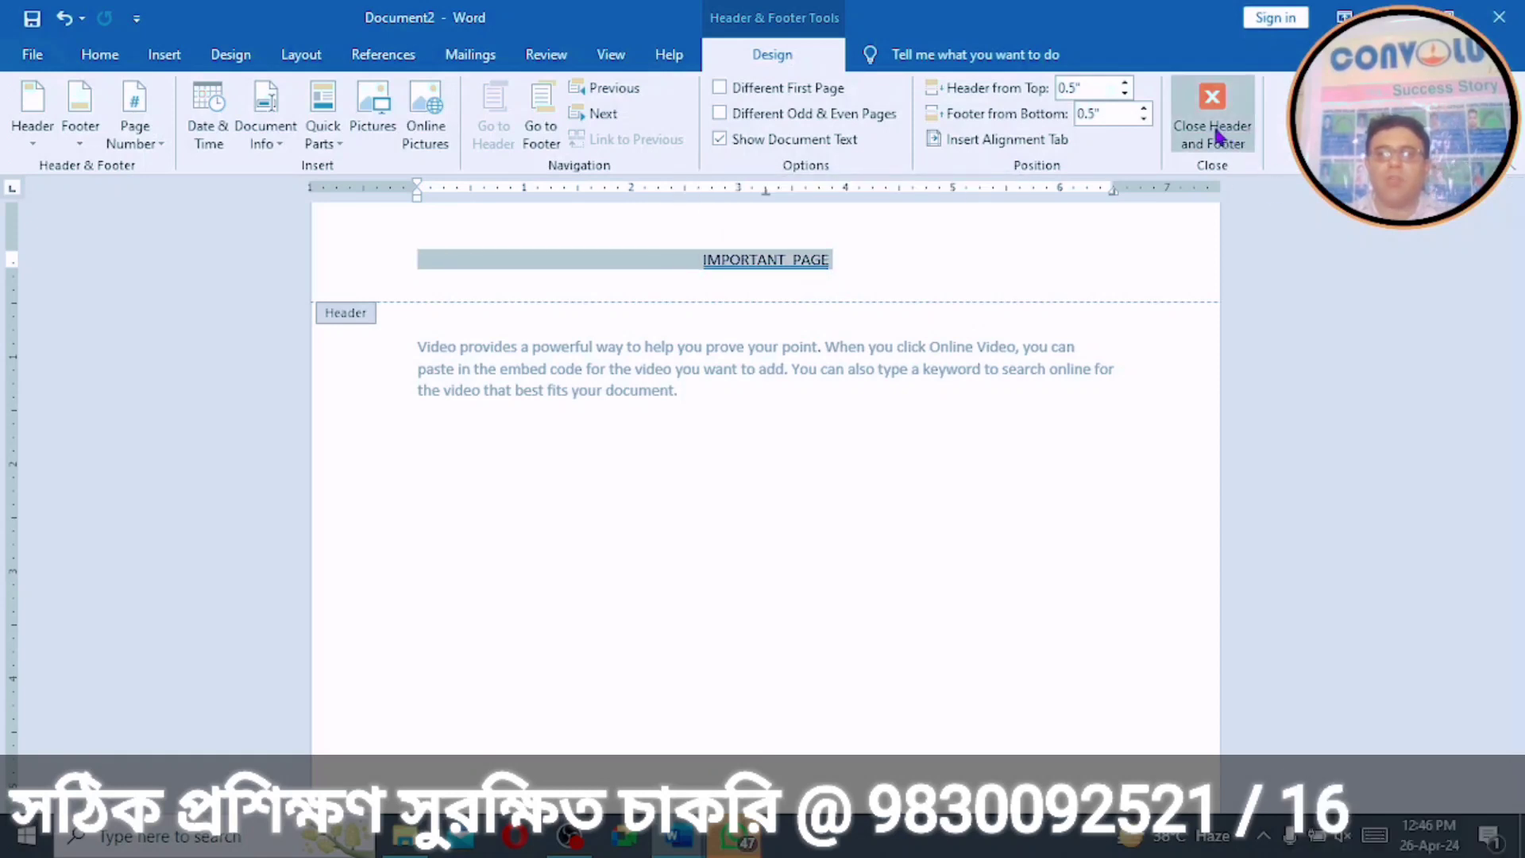
key("Delete")
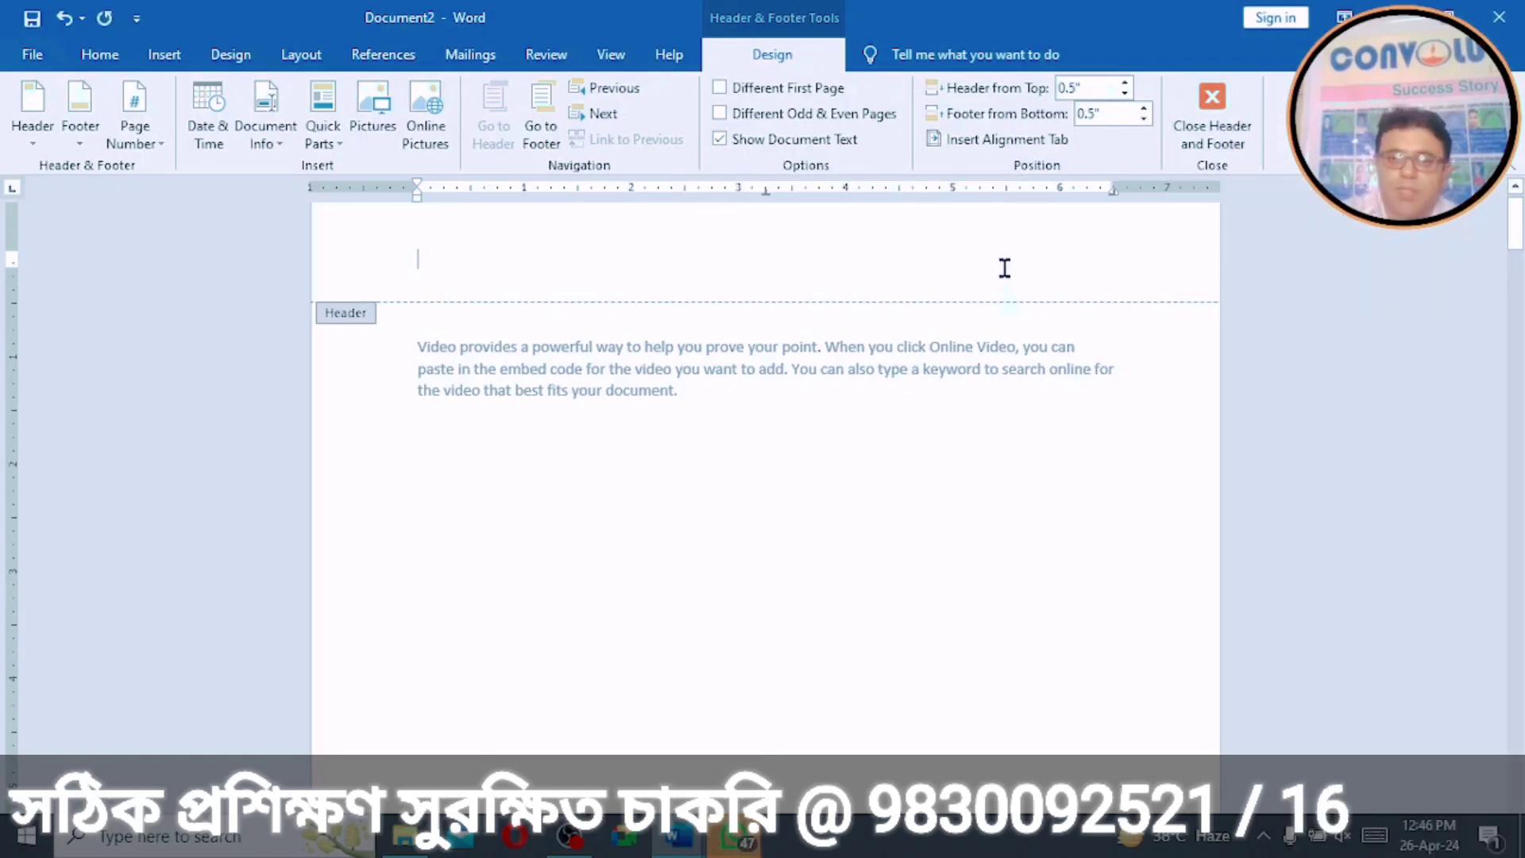
left_click(1218, 137)
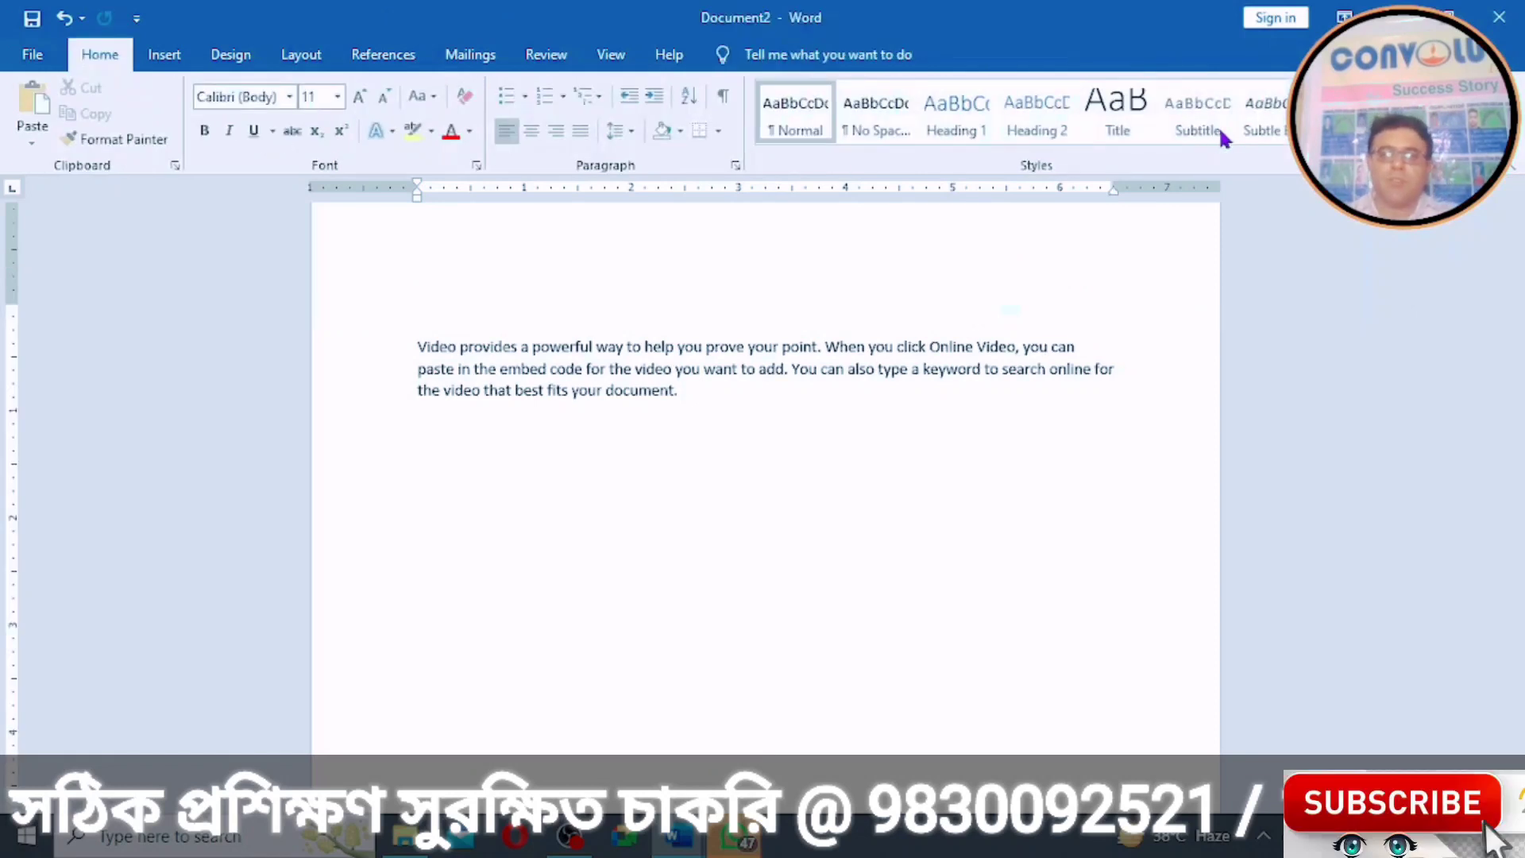
Step: Insert the built-in Blank (Three Columns) header again on the first page
left_click_drag(1517, 256, 1478, 190)
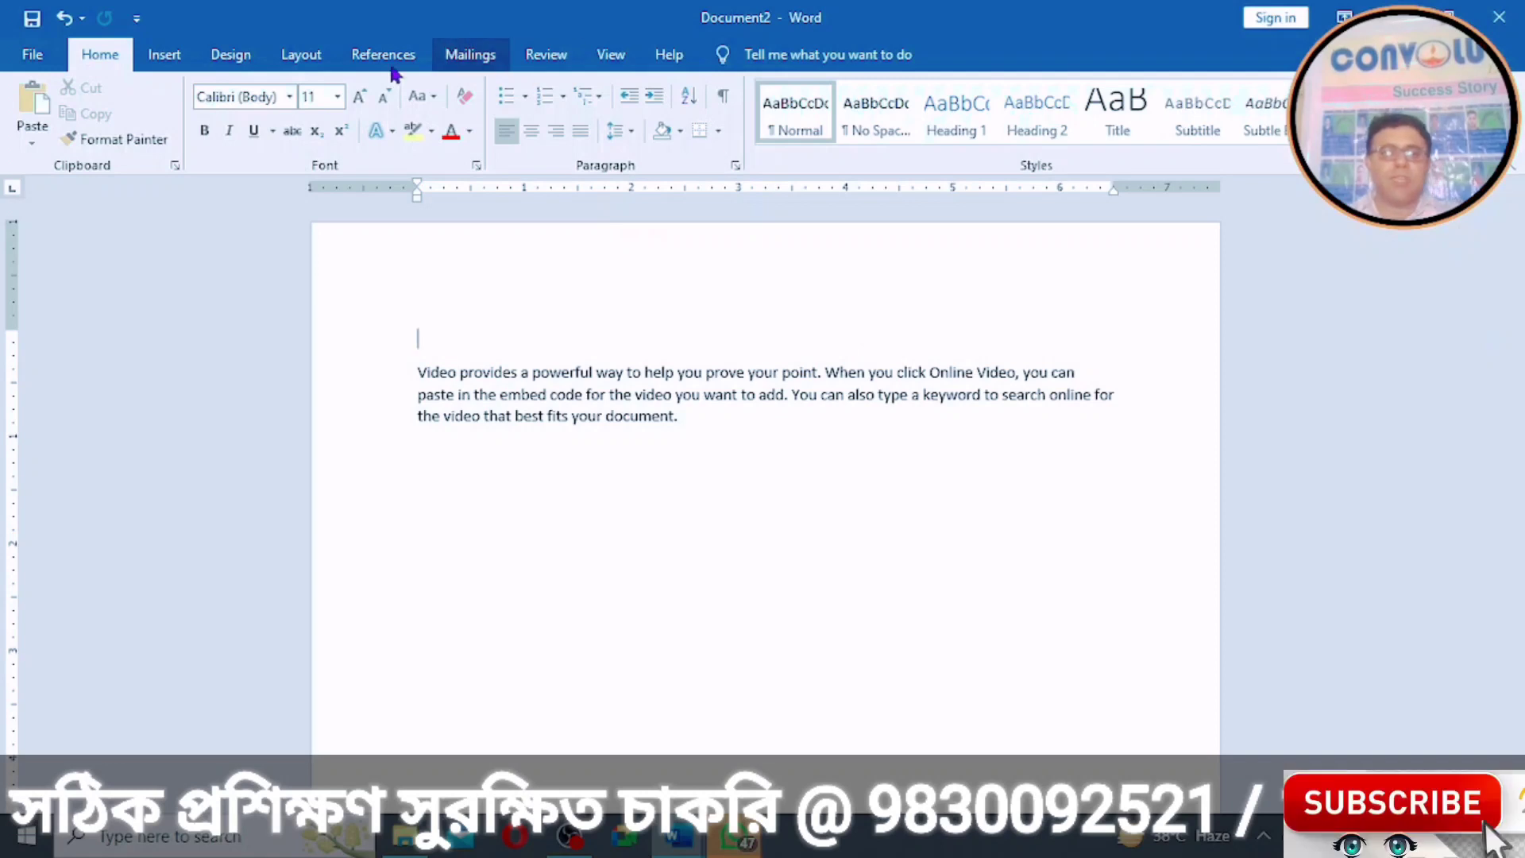
left_click(178, 63)
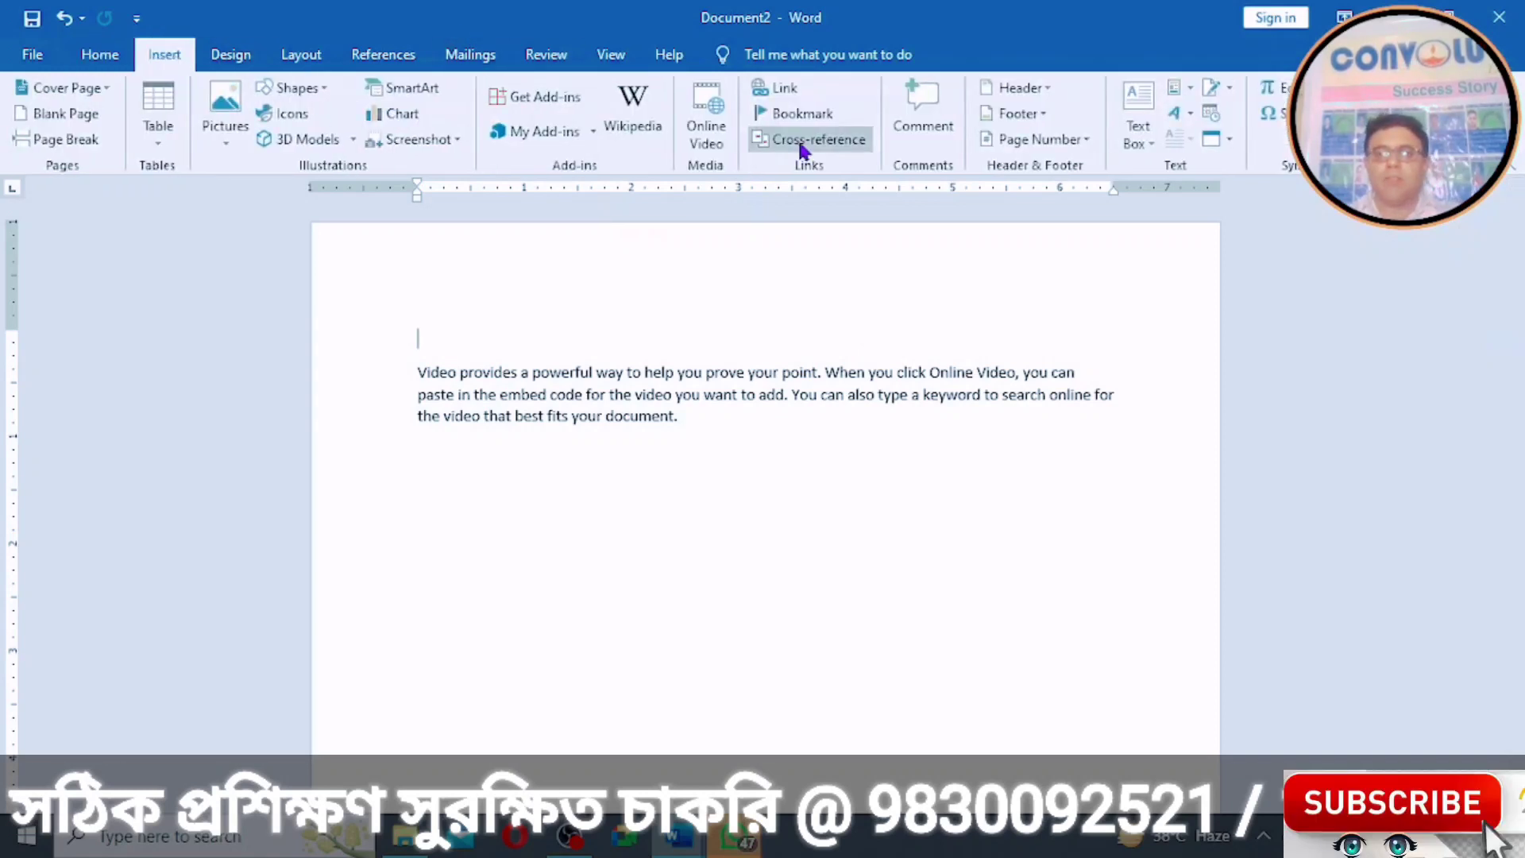
left_click(1047, 89)
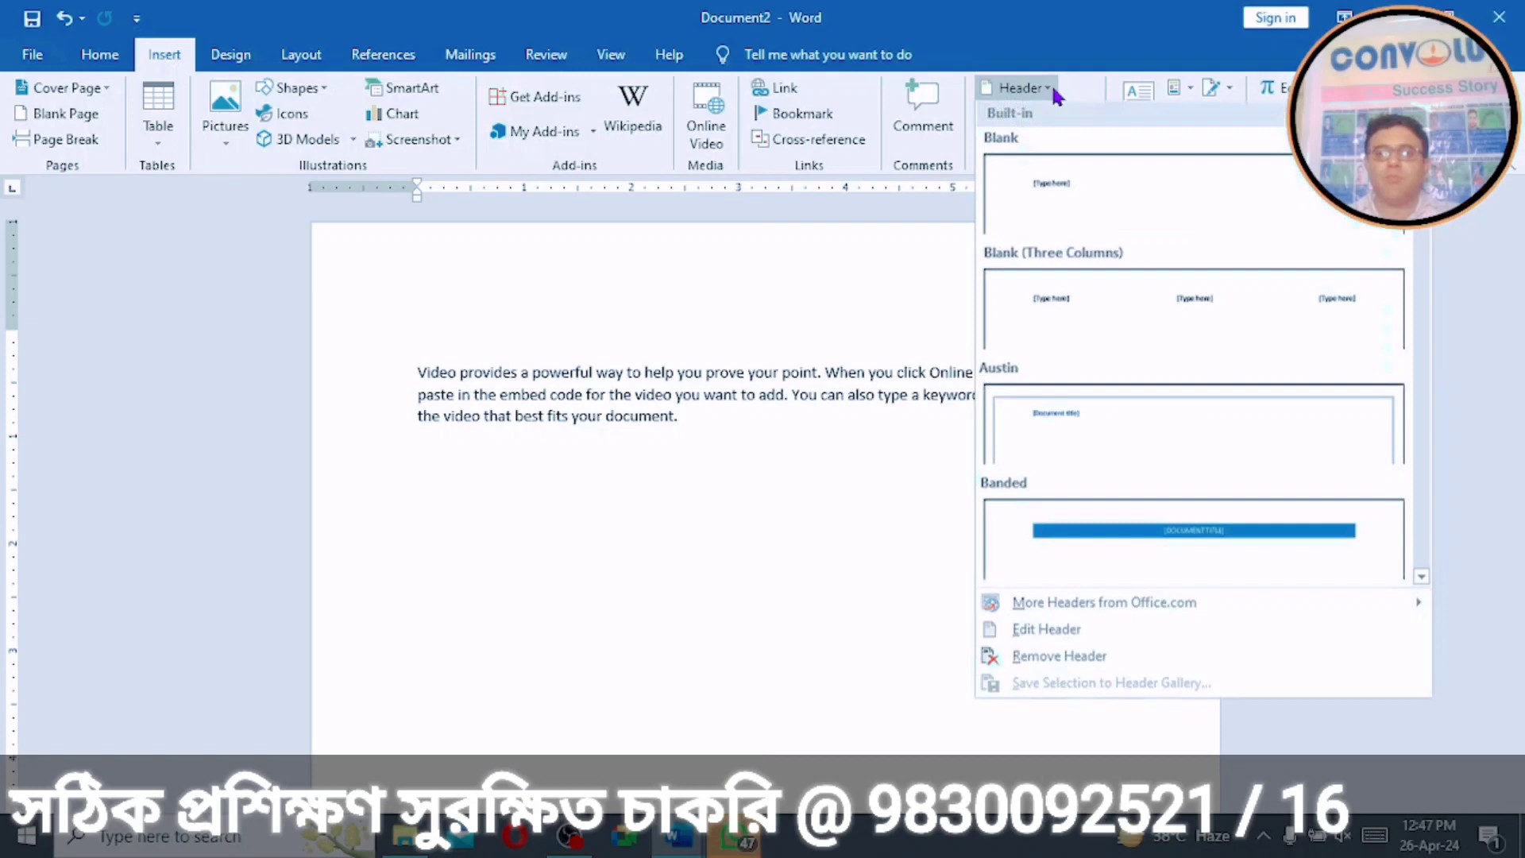
left_click(1188, 301)
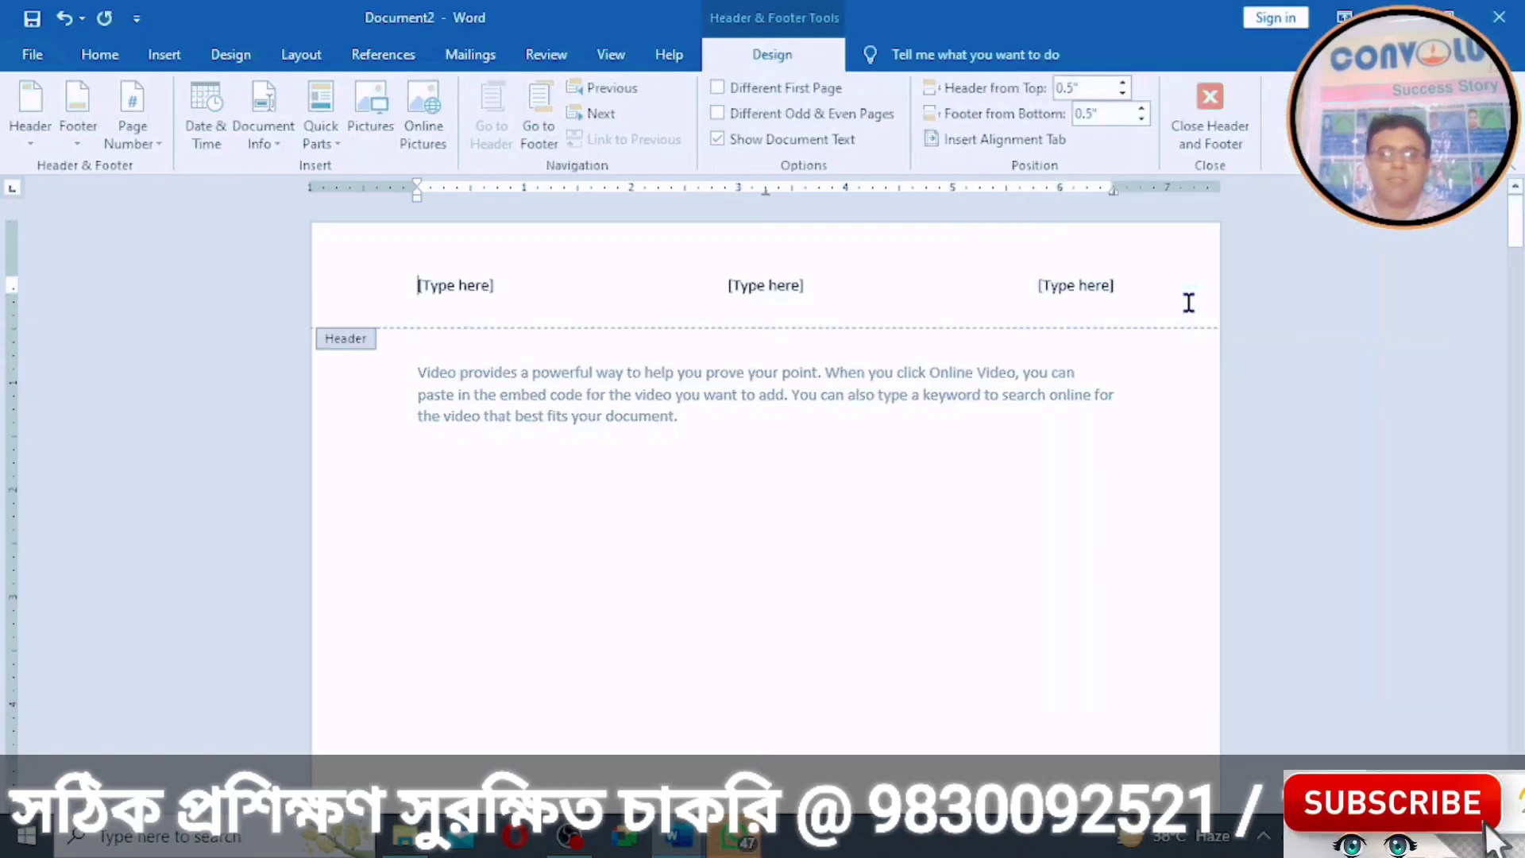
Step: Clear all three "[Type here]" placeholders from the newly inserted header
left_click(413, 278)
key("Delete")
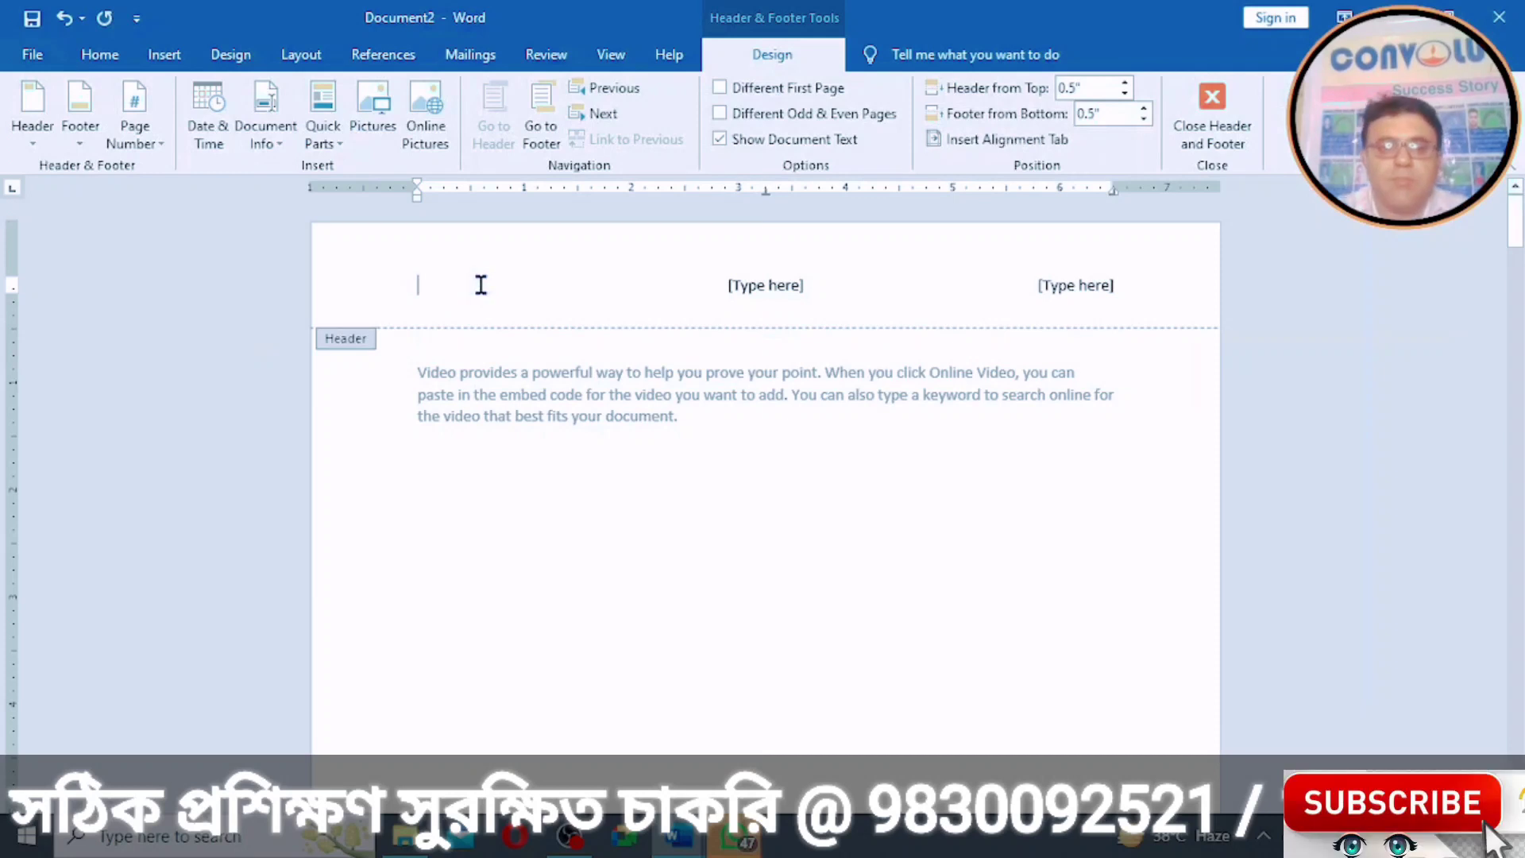
left_click_drag(707, 281, 1111, 288)
key("Delete")
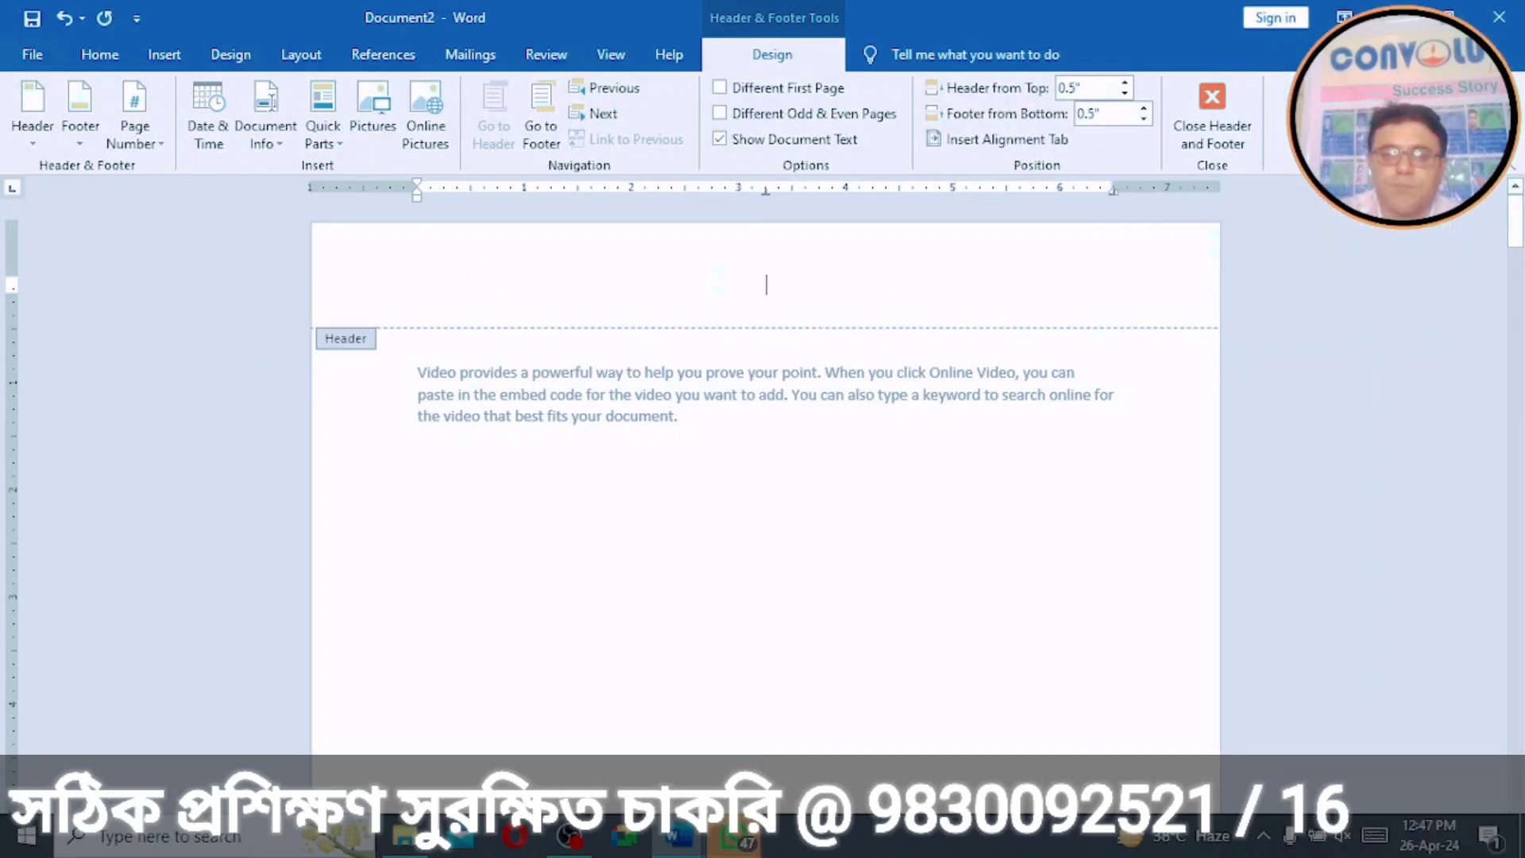
Step: Enter "IMPORTANT PAGE" at the centre of the empty header and close header editing
key("shift+Home")
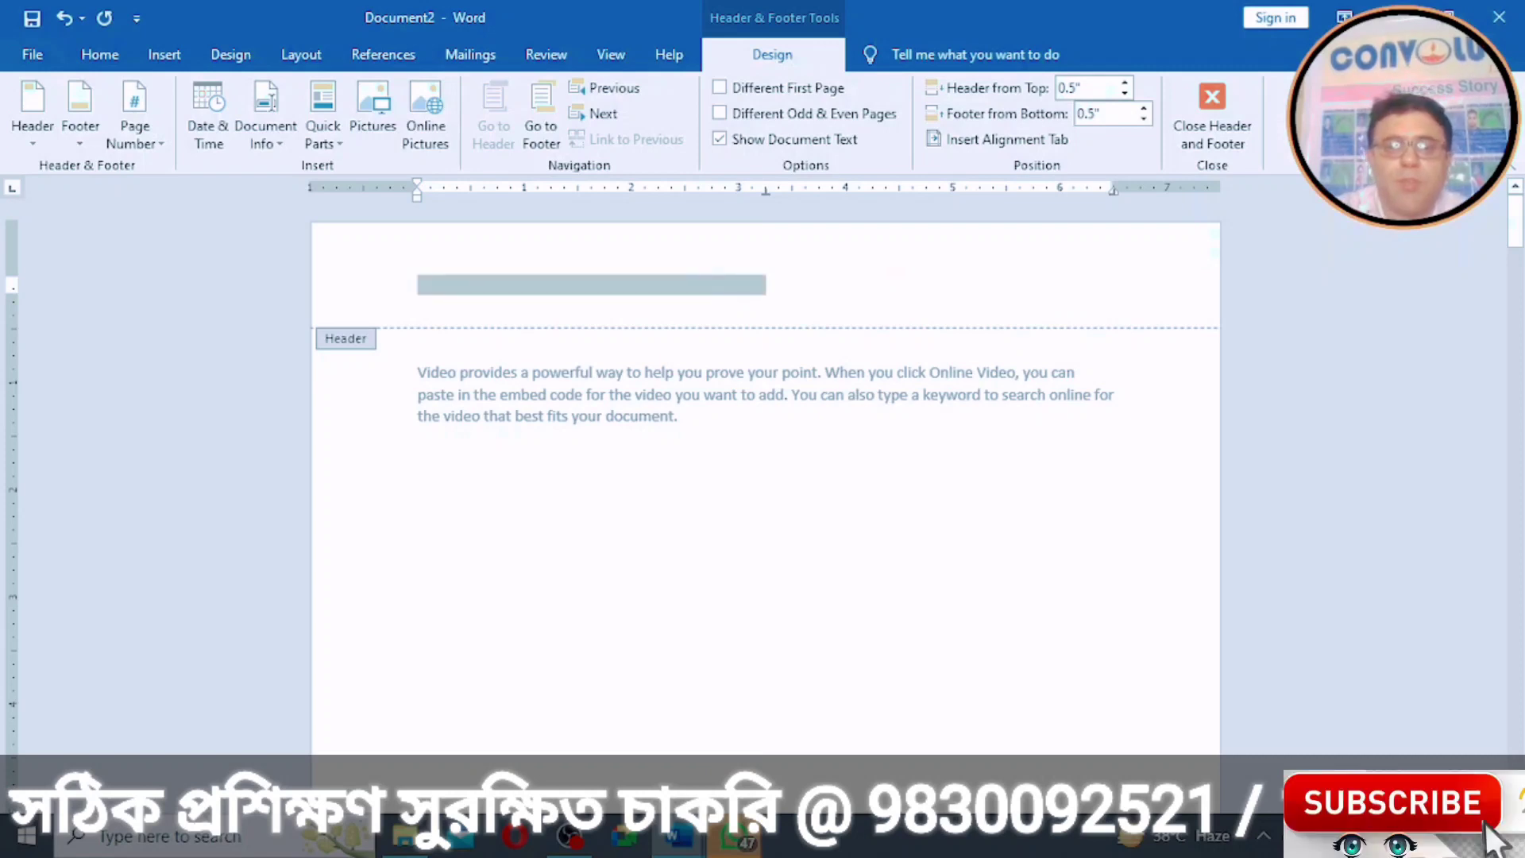
type("IM")
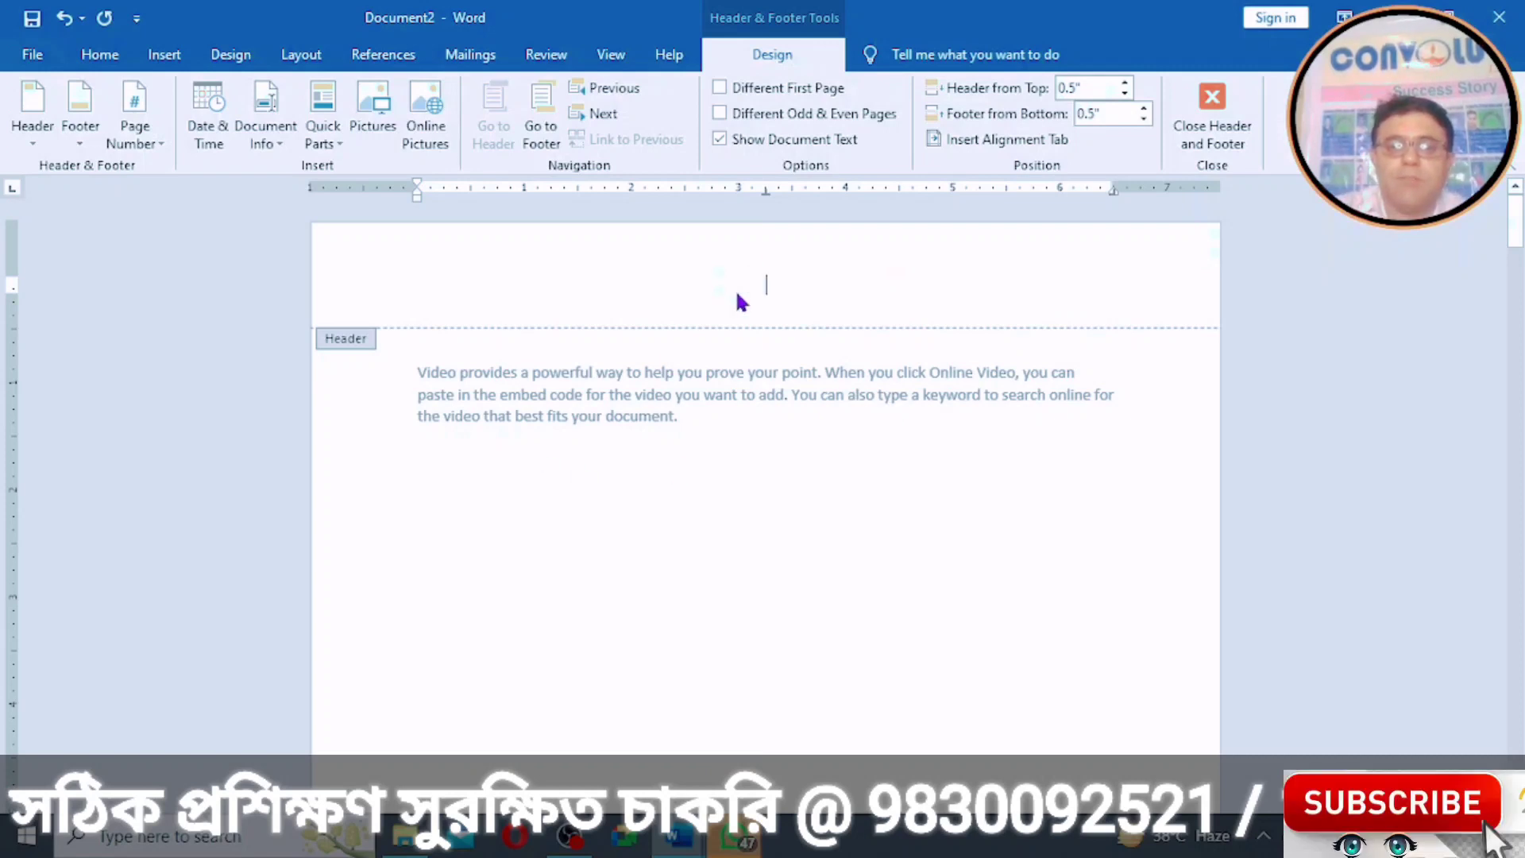
type("PORT")
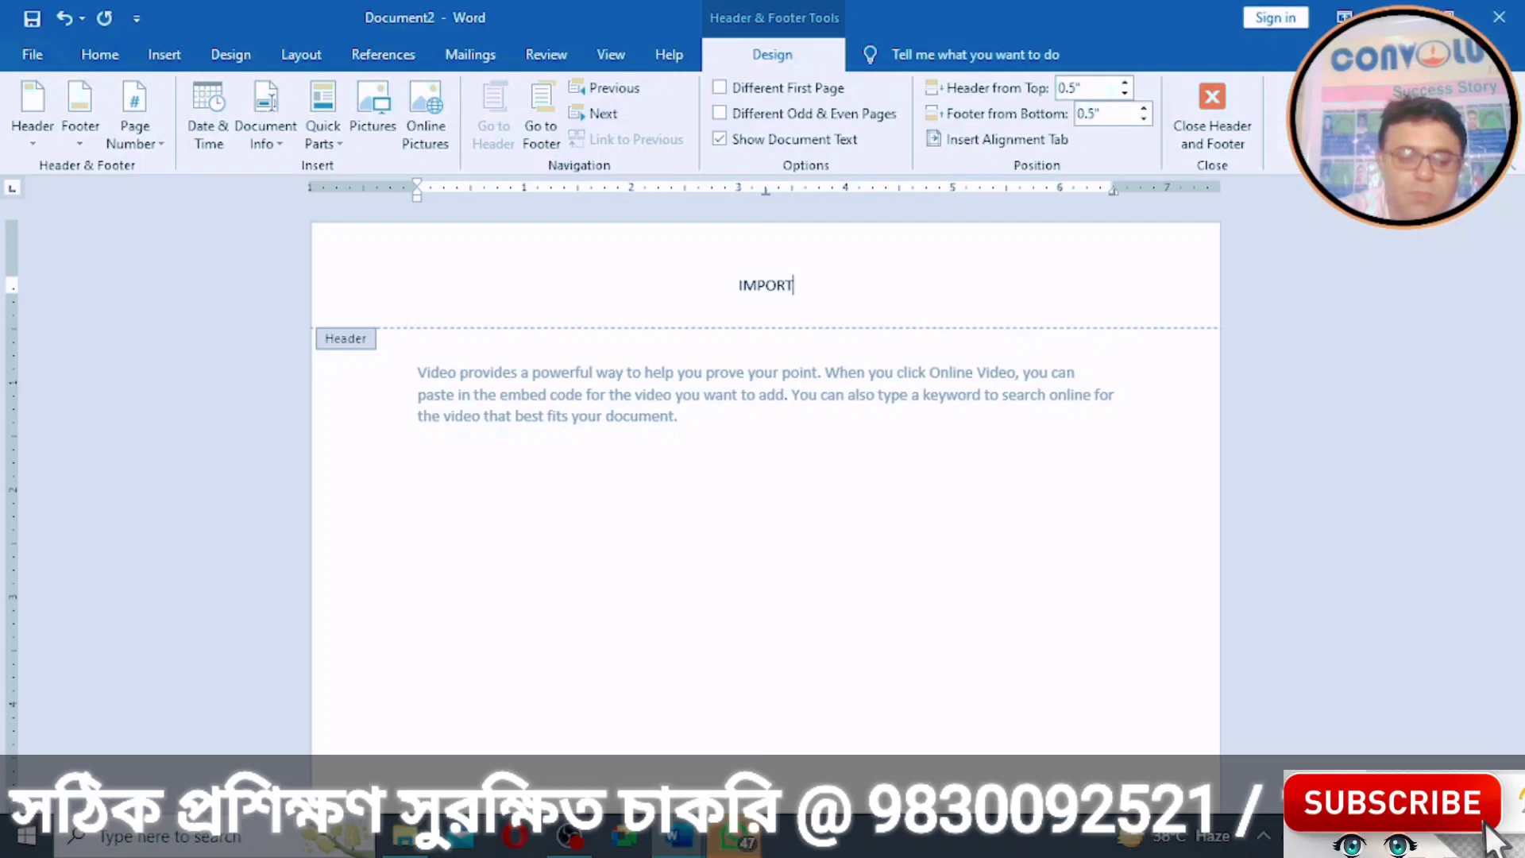
type("ANT PAGE")
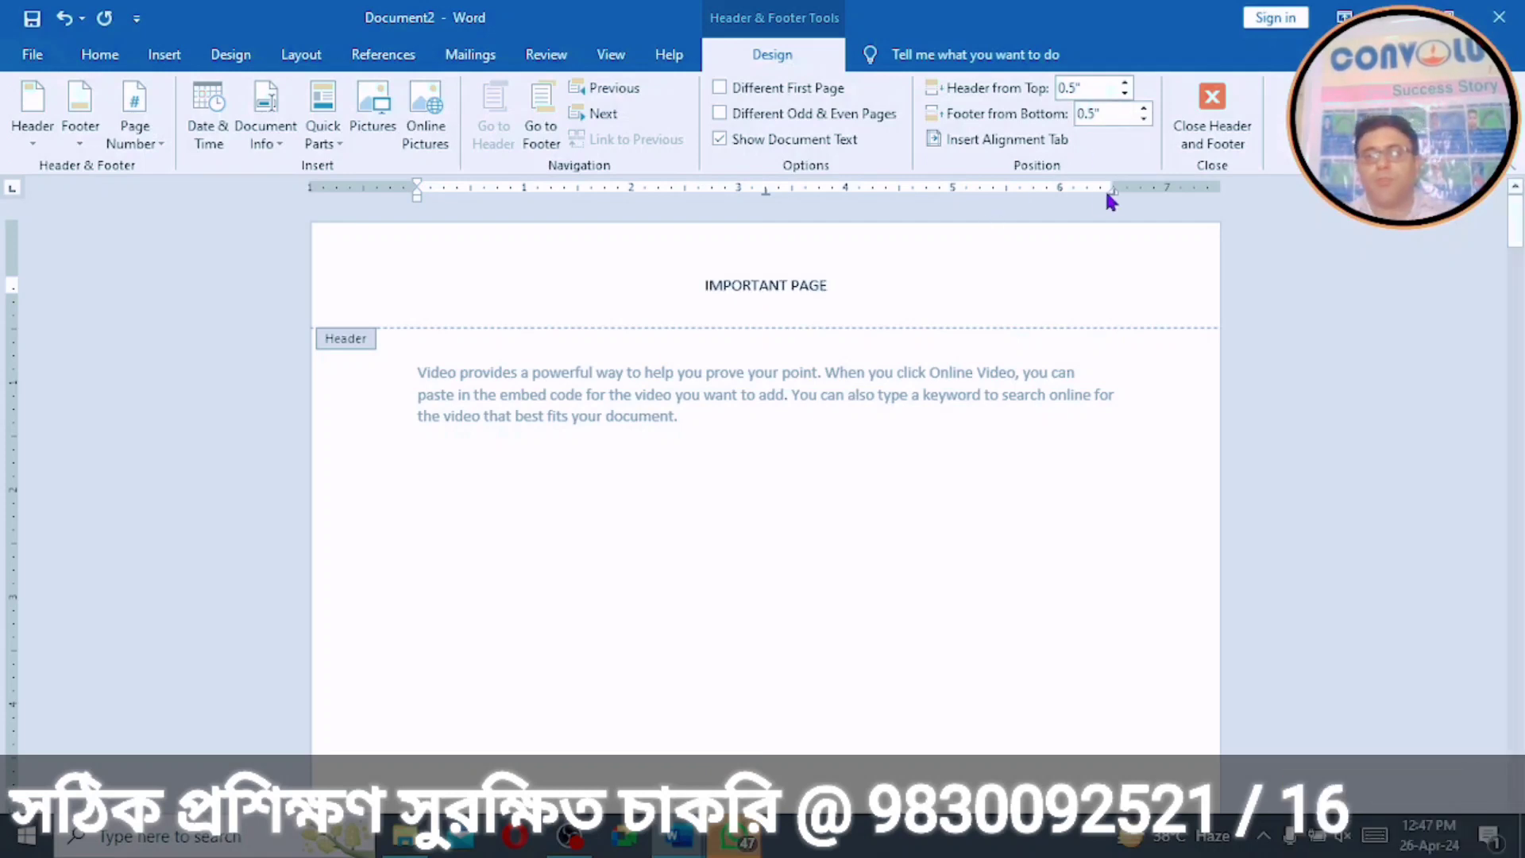
left_click(1186, 143)
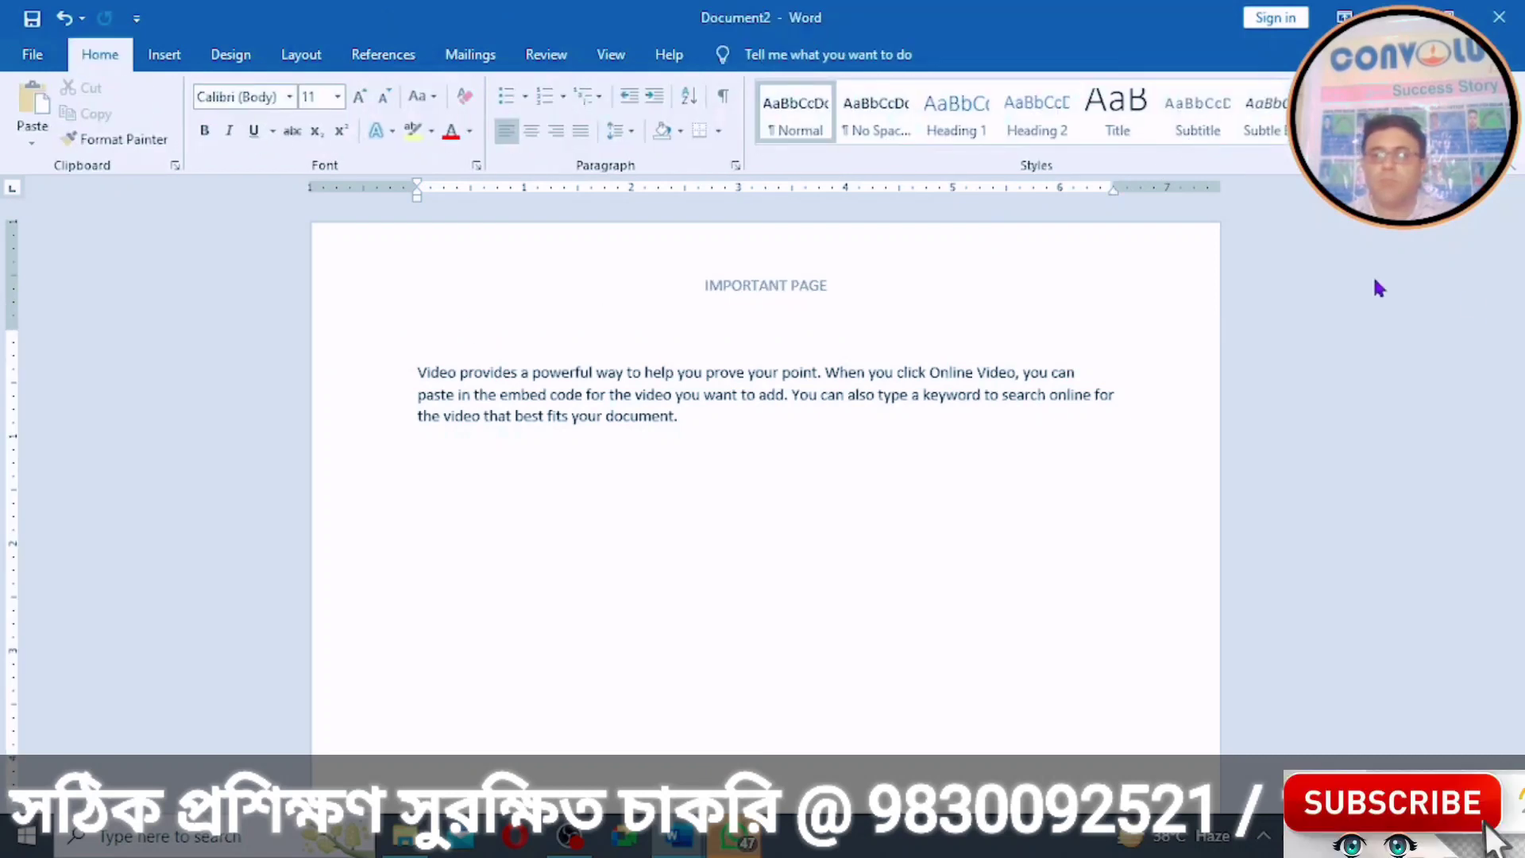
Step: Reopen the header area, insert the built-in Austin footer, and return to the document body
left_click_drag(1517, 233, 1470, 208)
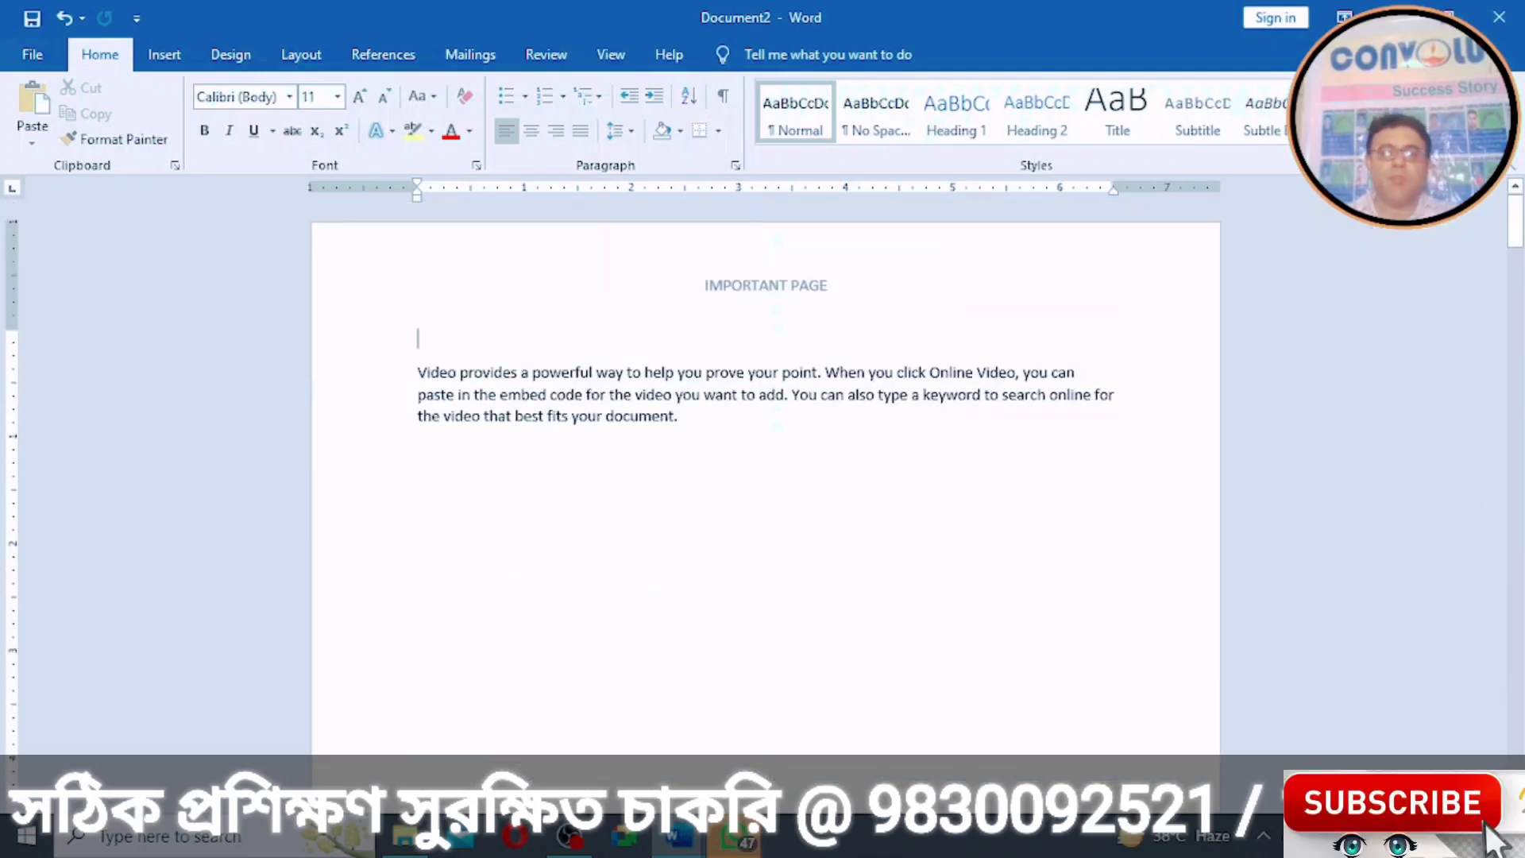
double_click(743, 282)
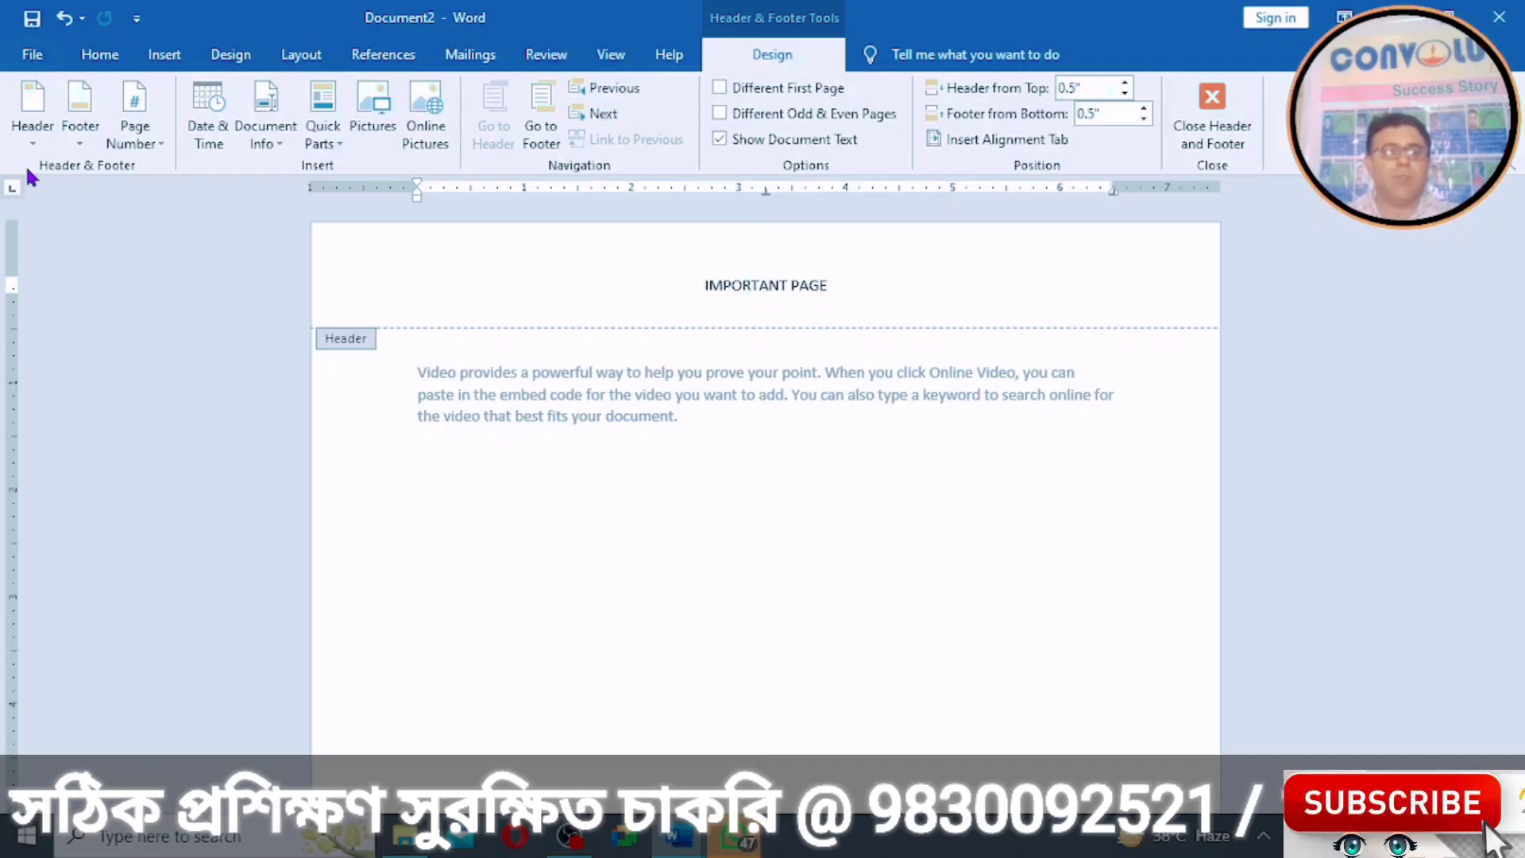
left_click(79, 145)
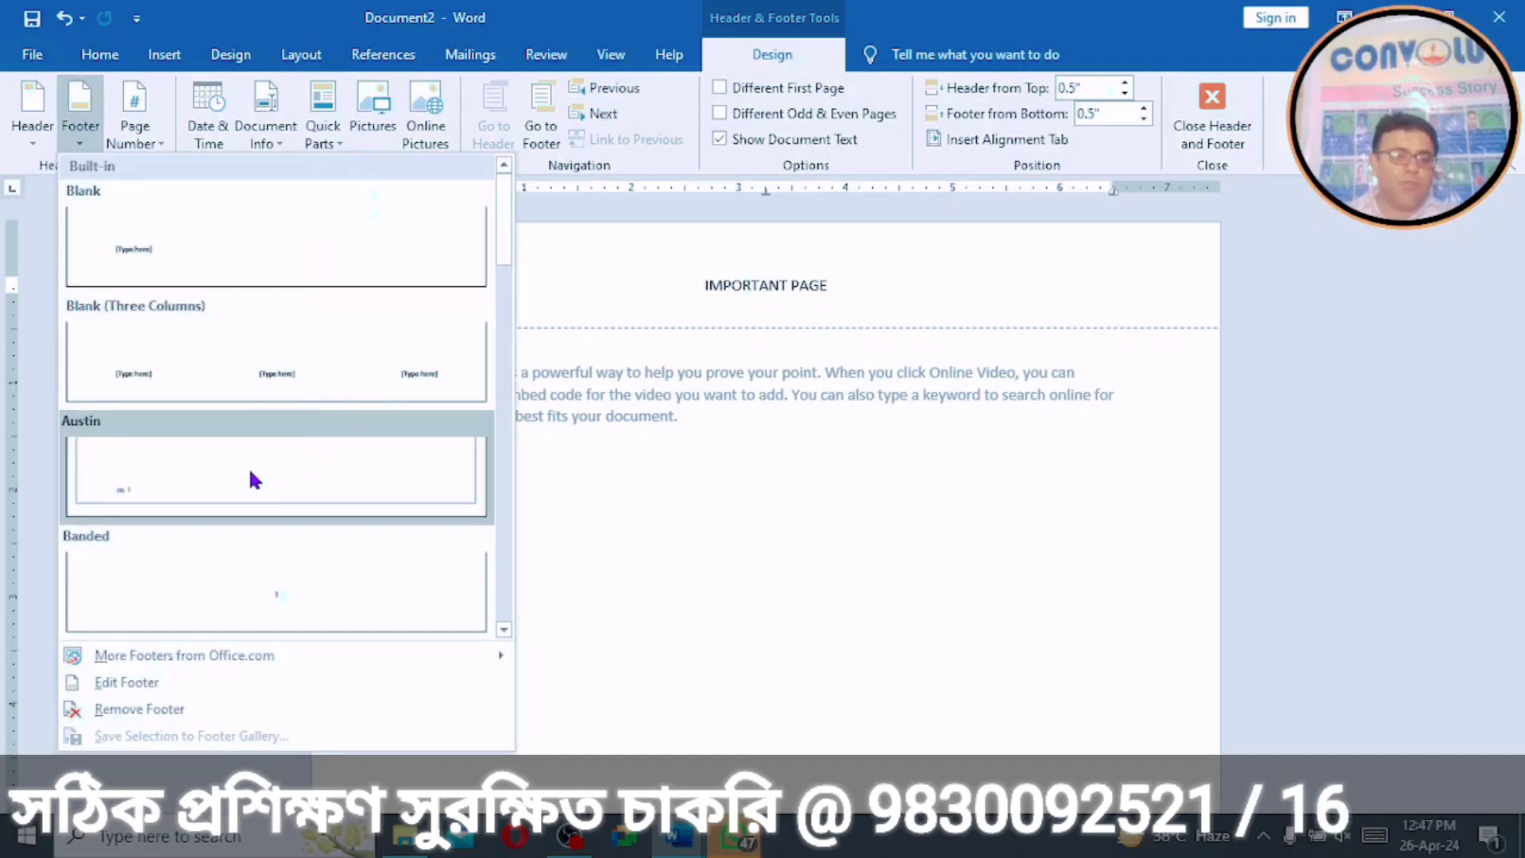
left_click(194, 464)
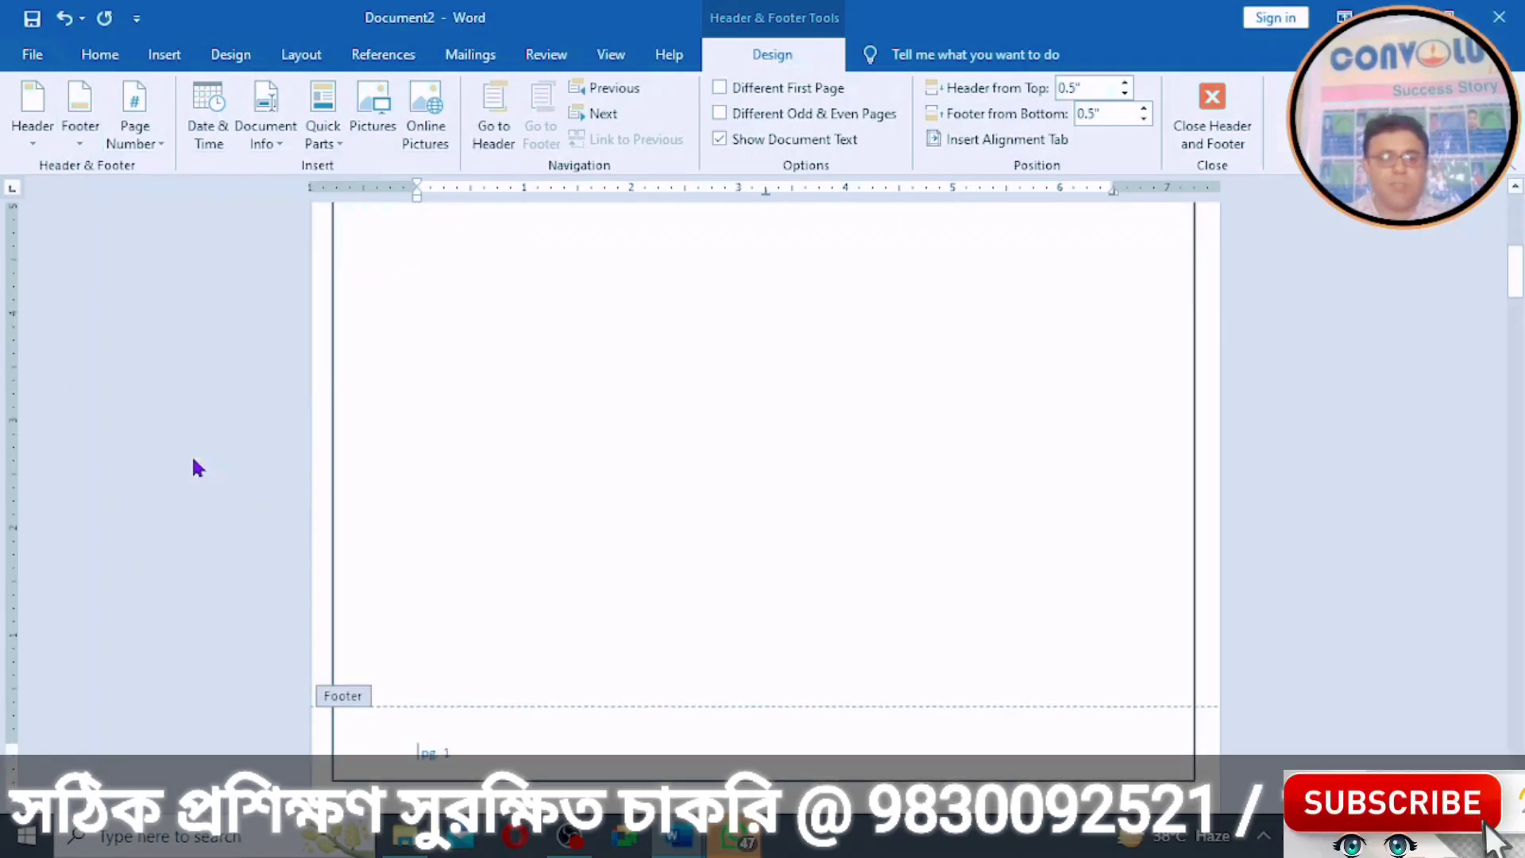
left_click(1217, 140)
Step: Insert the picture 20230319_195751 from Saved Pictures into the first page's header and shrink it to about 1 inch wide
mouse_move(1518, 216)
left_mouse_down()
mouse_move(1520, 762)
mouse_move(1508, 194)
left_mouse_up()
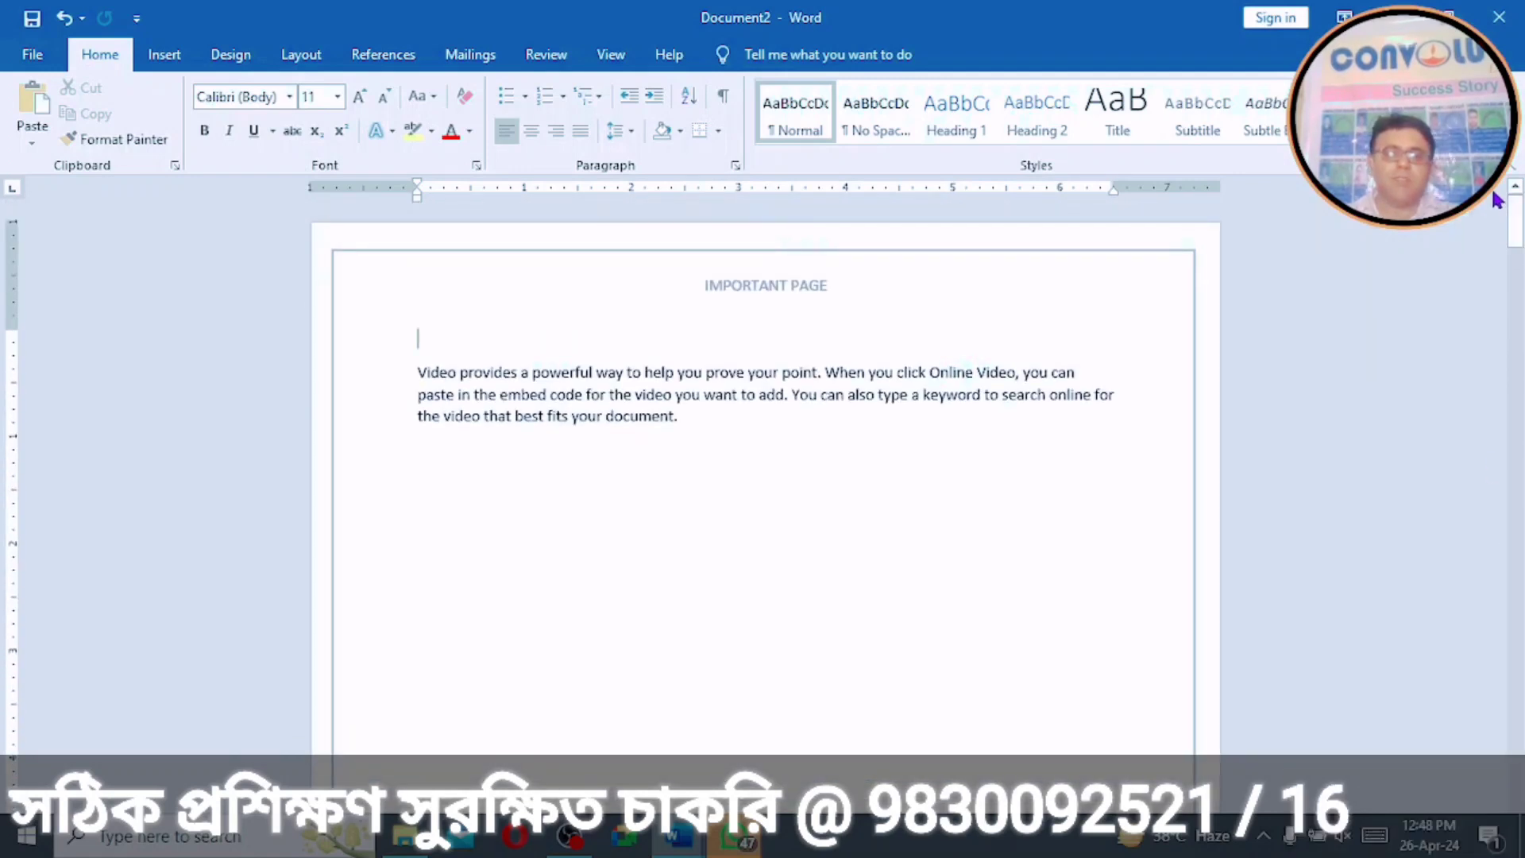
double_click(747, 284)
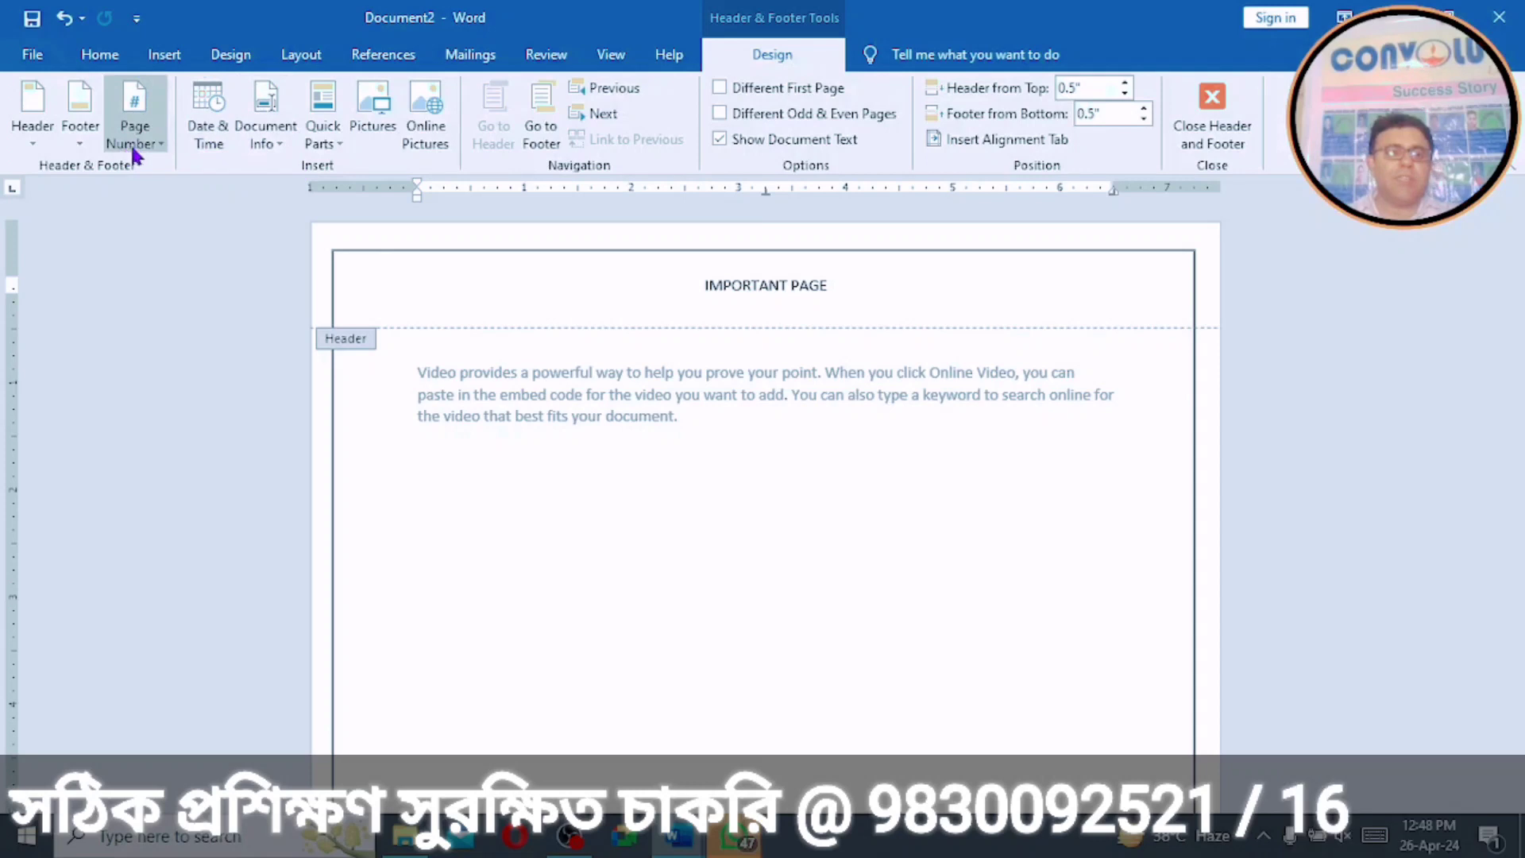
left_click(363, 131)
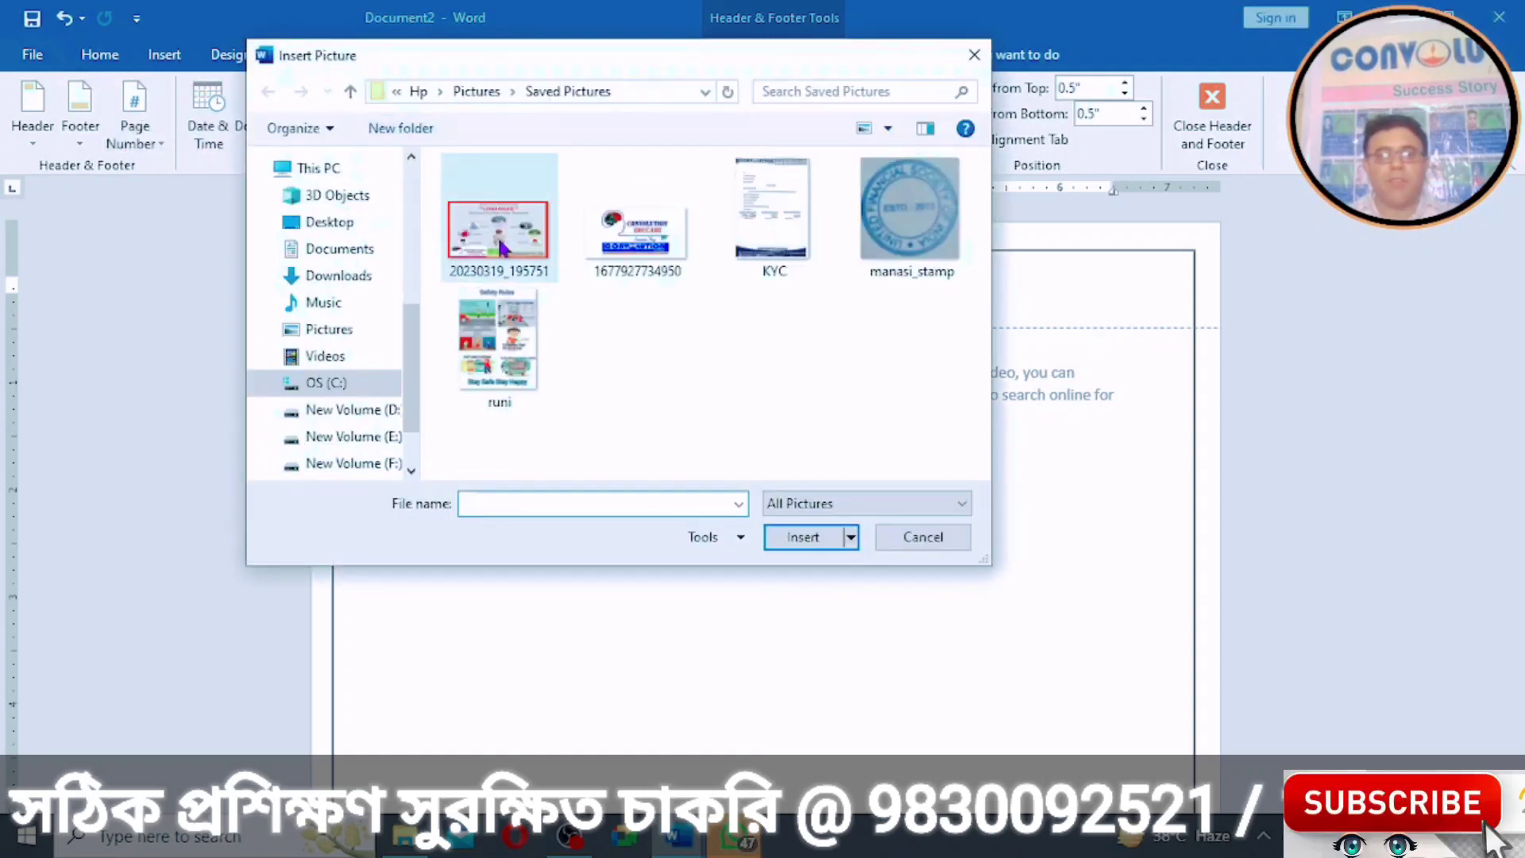
left_click(497, 235)
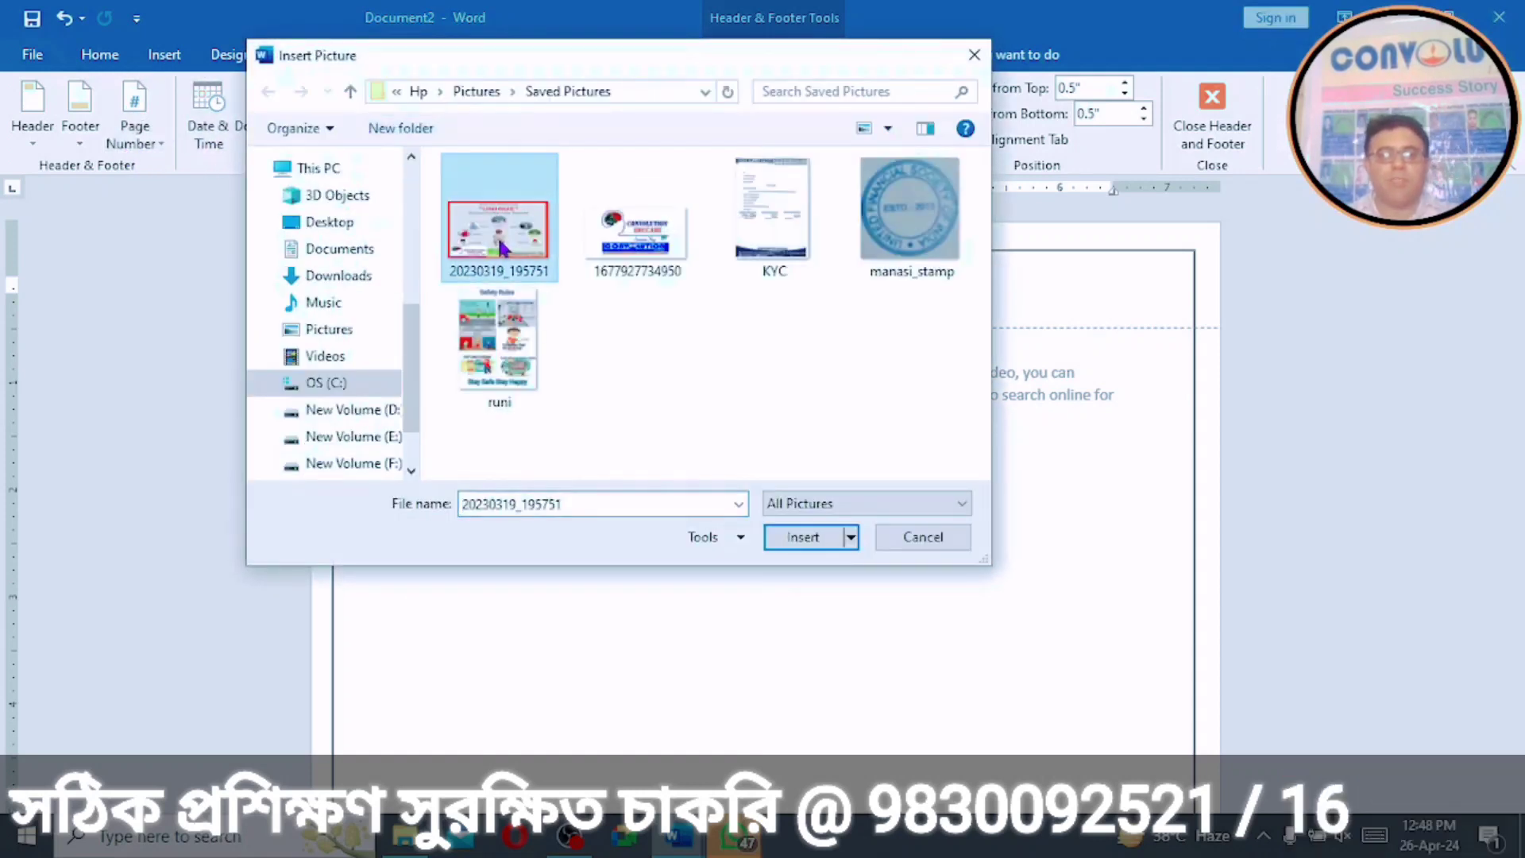
left_click(783, 535)
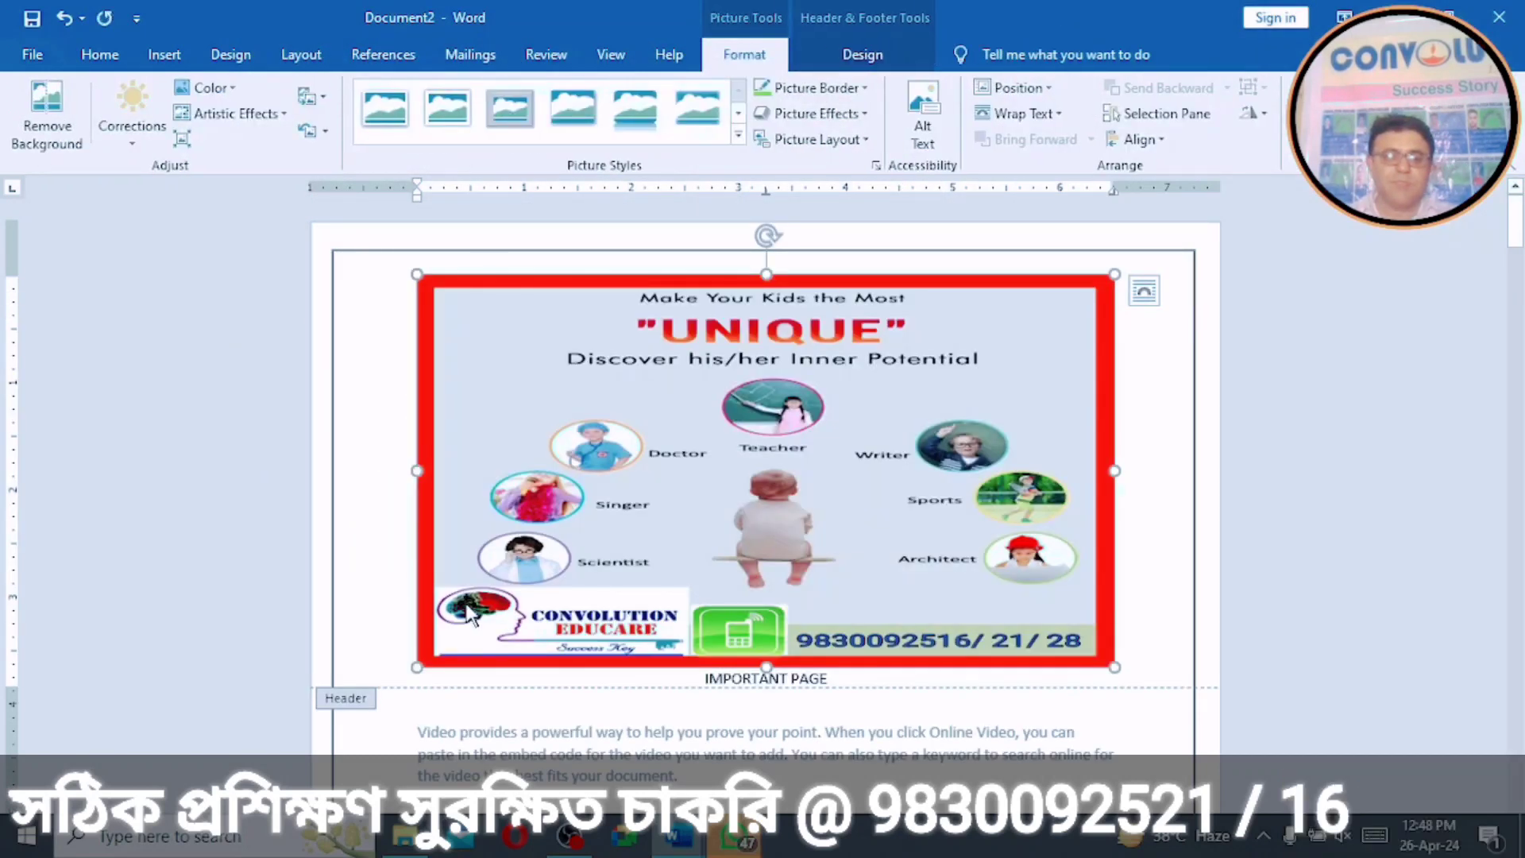
left_click_drag(412, 663, 947, 293)
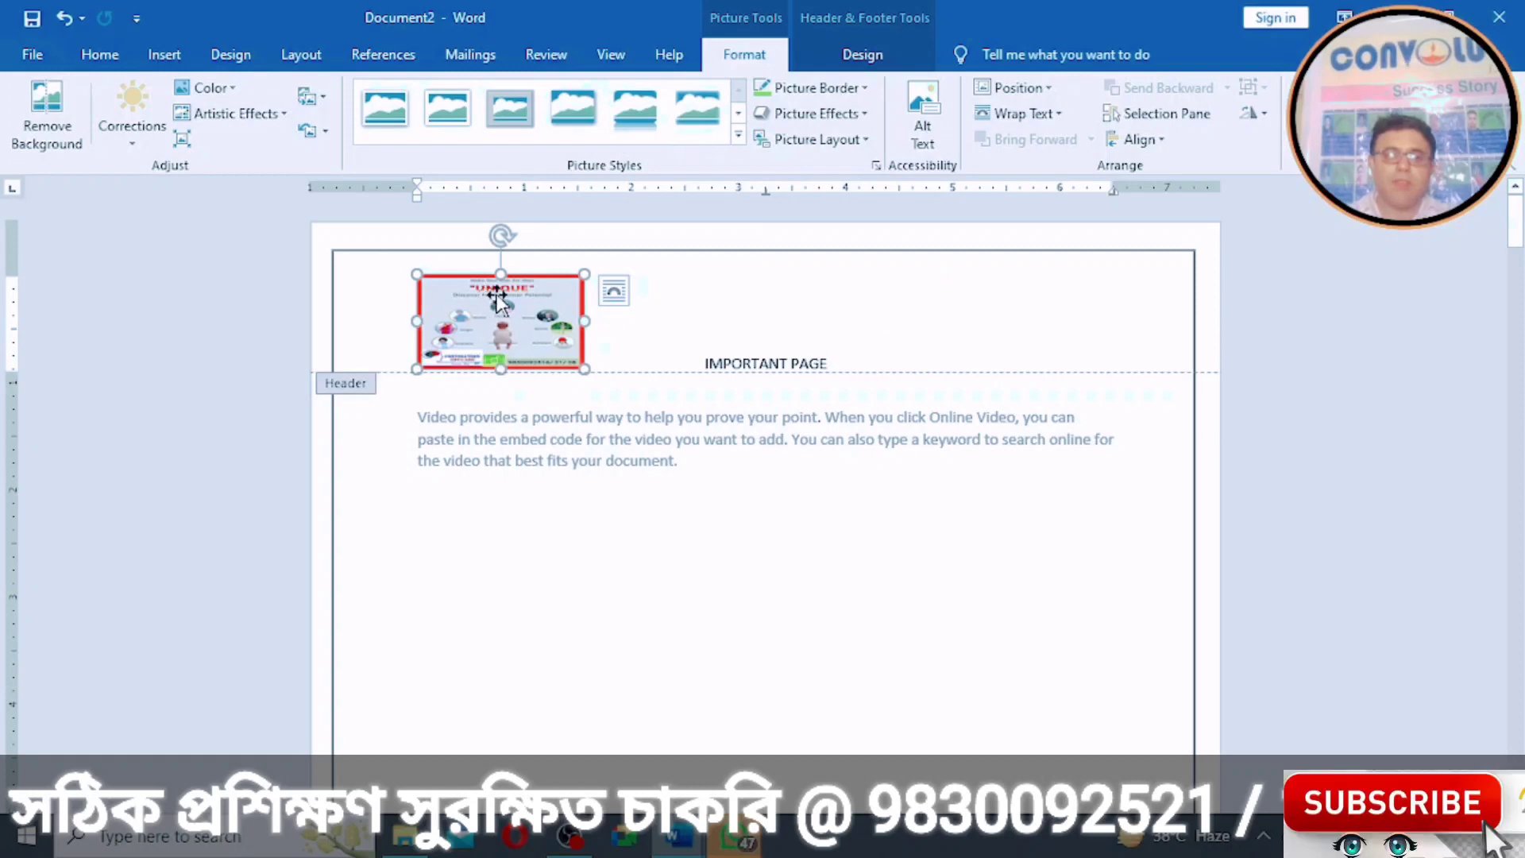
left_click_drag(584, 367, 517, 330)
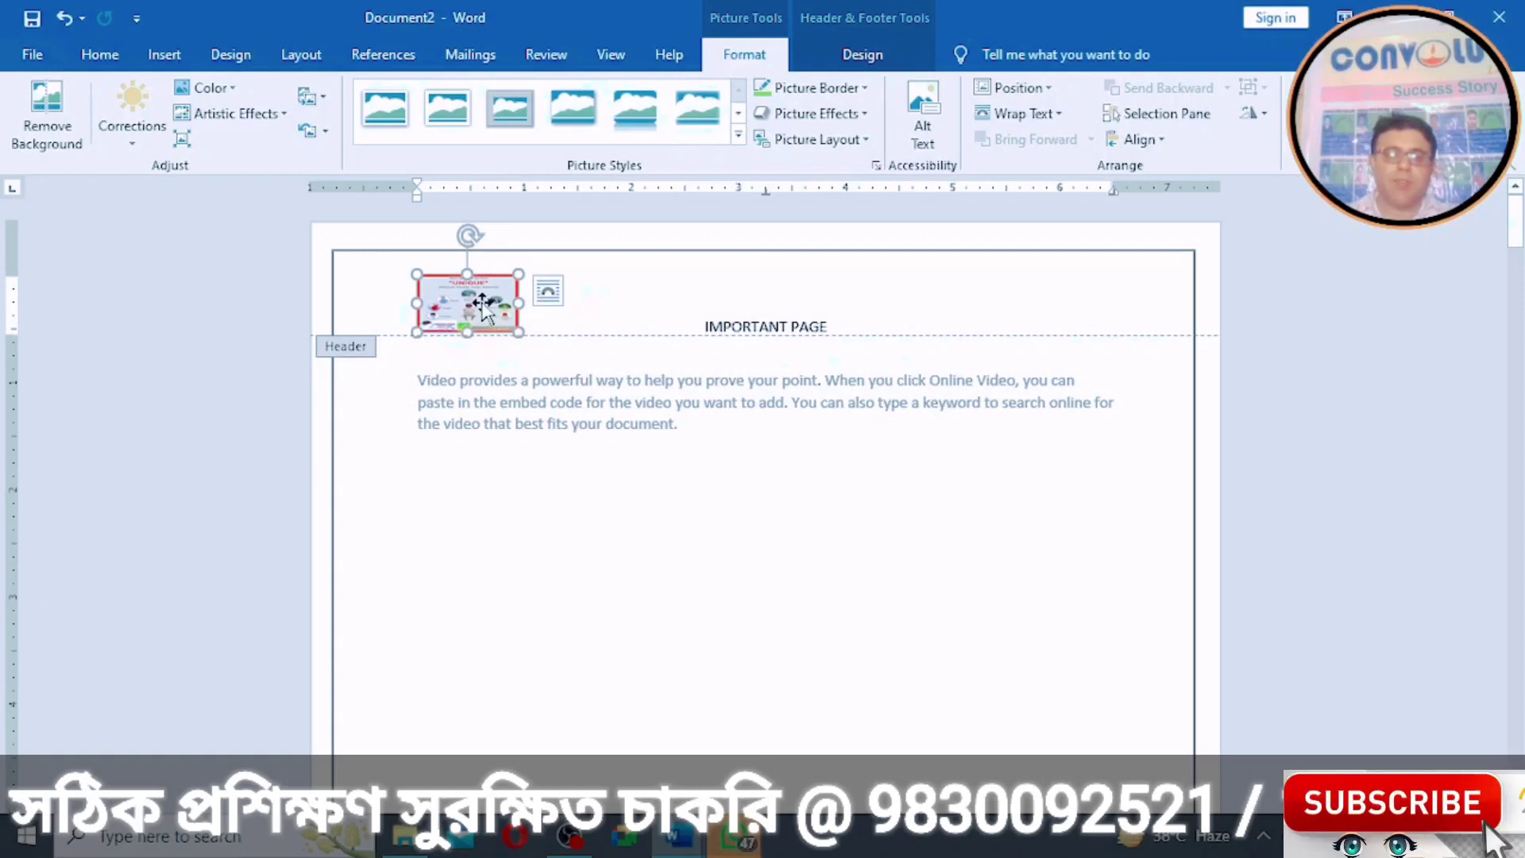
Step: Set the header picture's text wrapping to Square so it can be moved freely
left_click(606, 307)
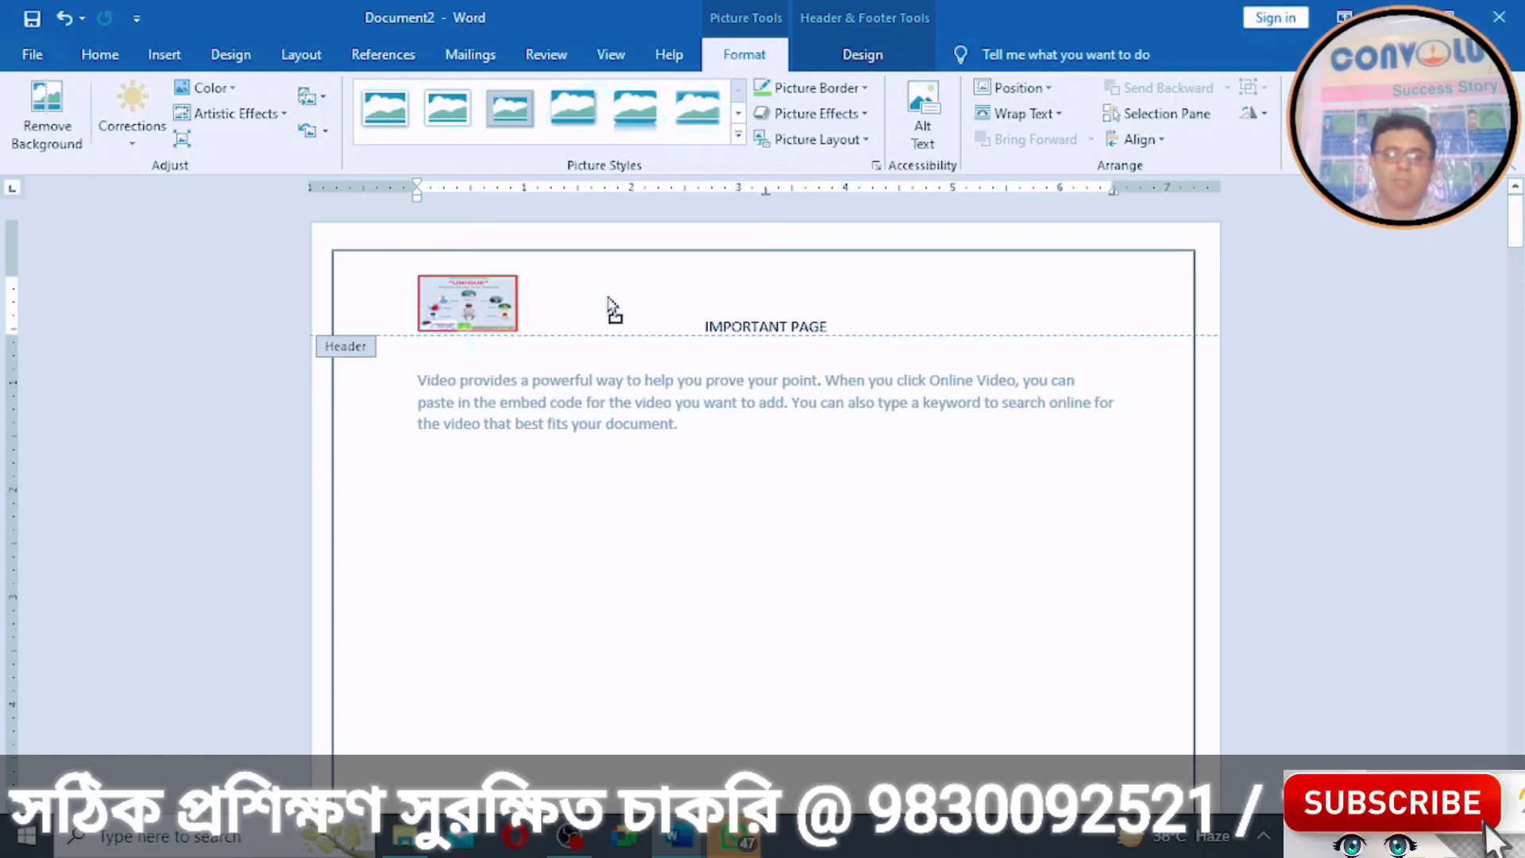
left_click(487, 302)
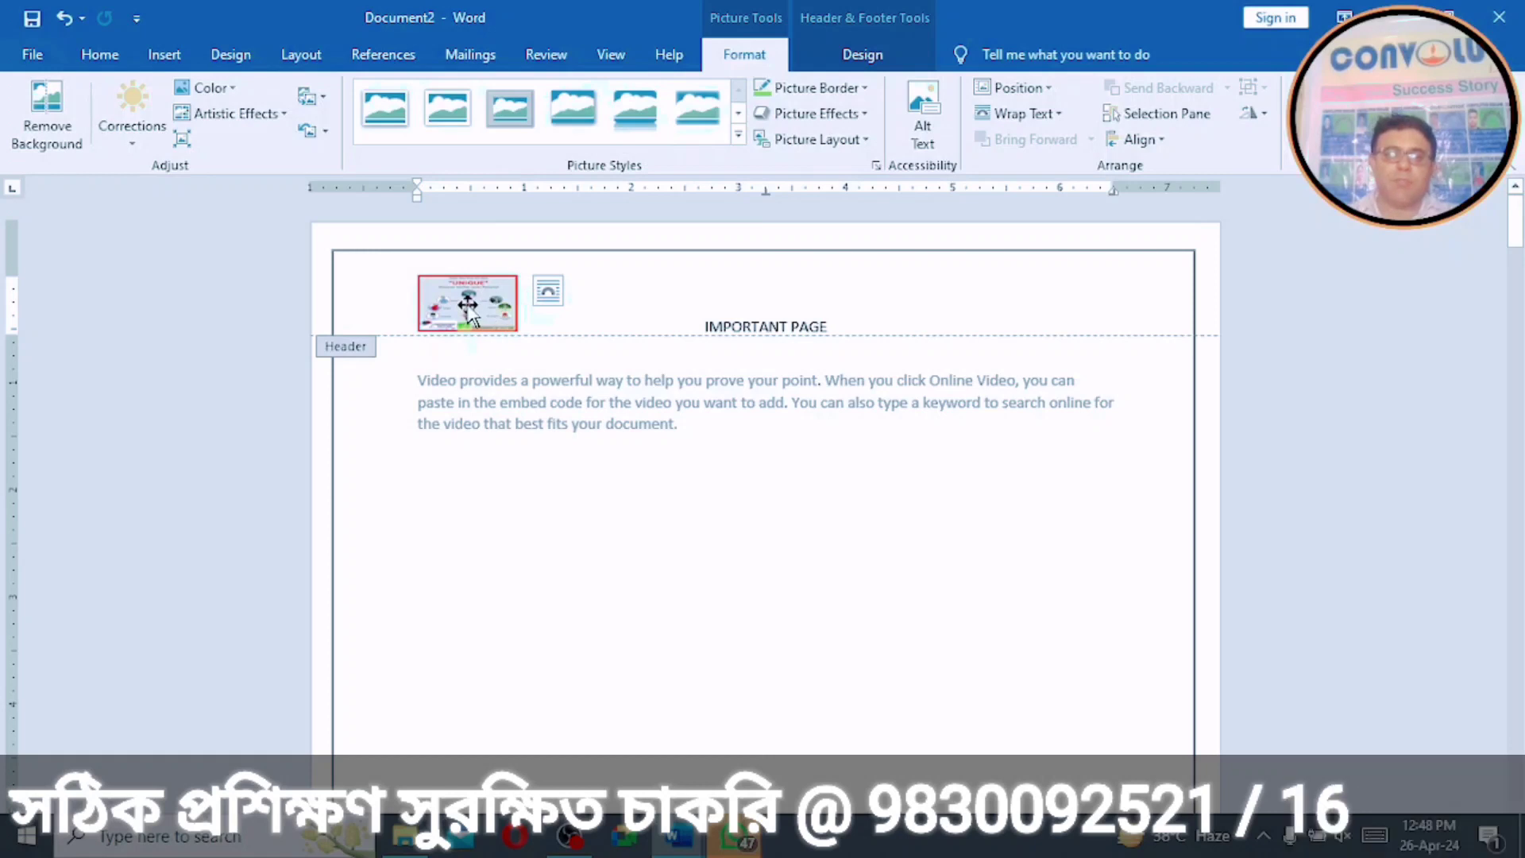
right_click(468, 312)
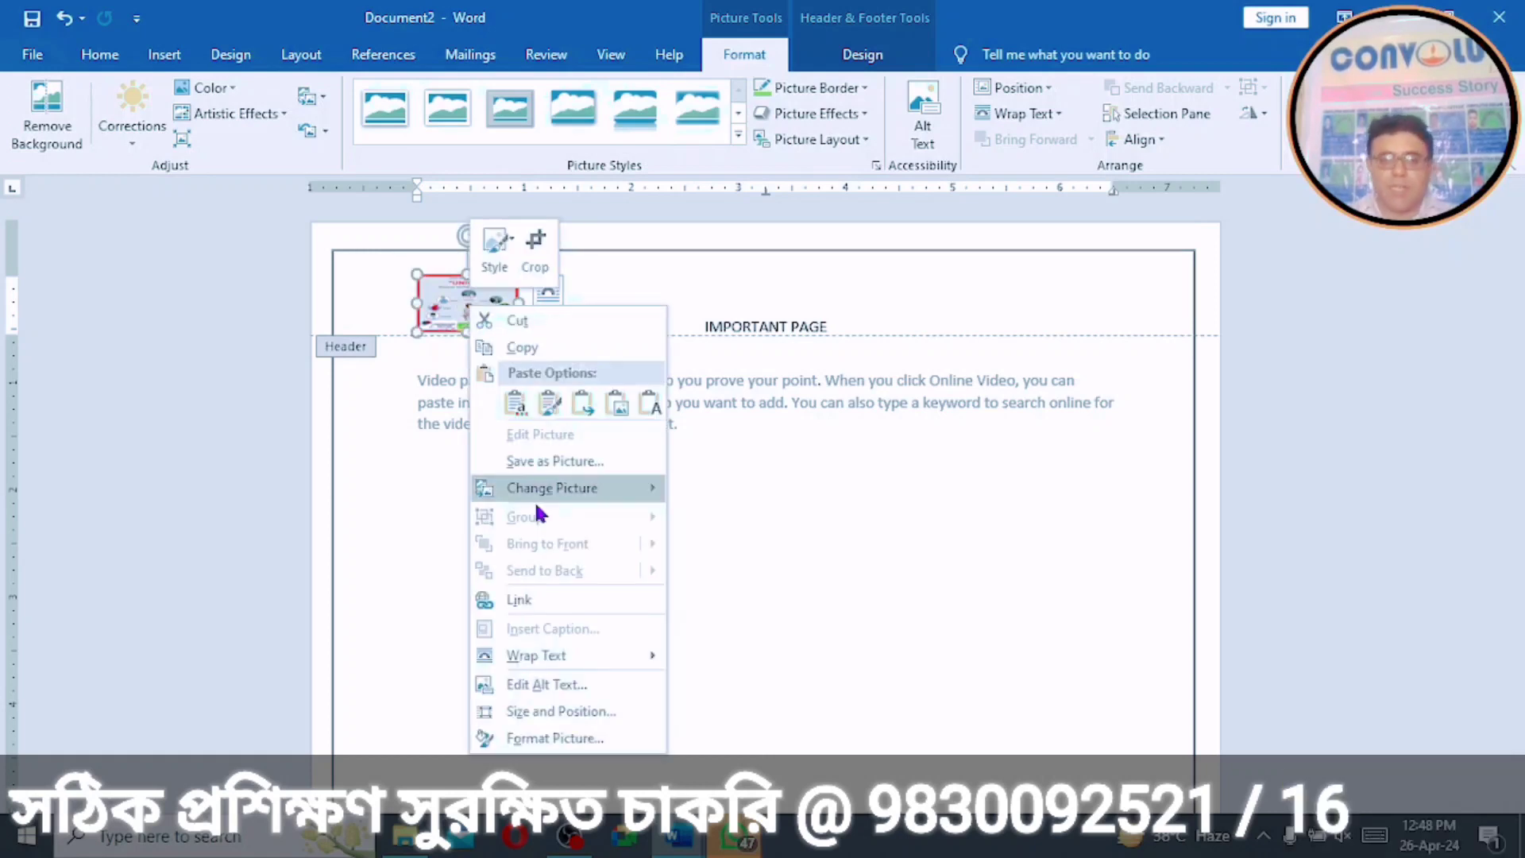
mouse_move(546, 664)
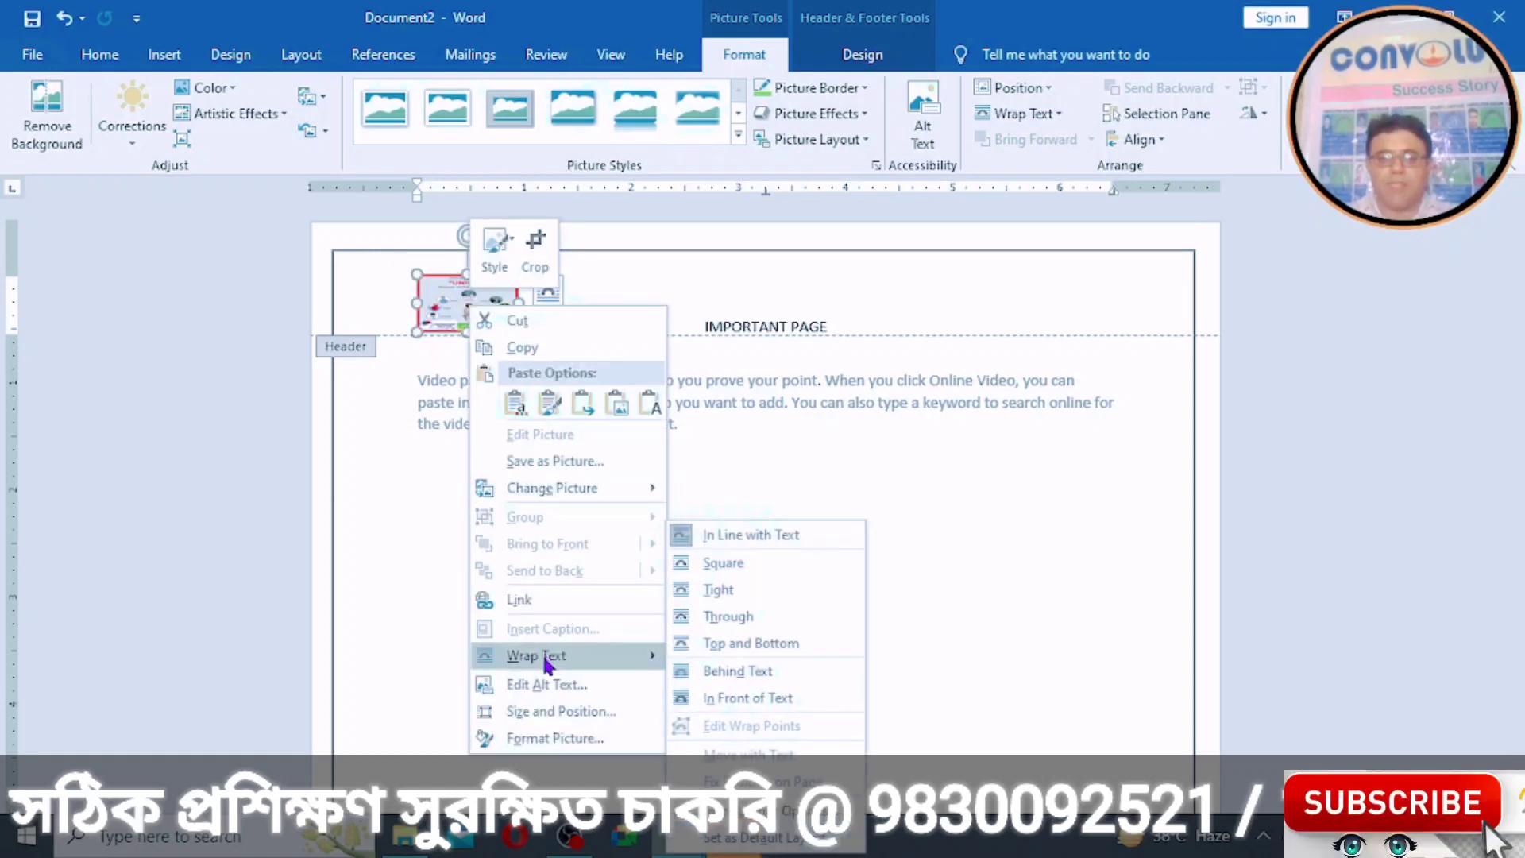
left_click(744, 562)
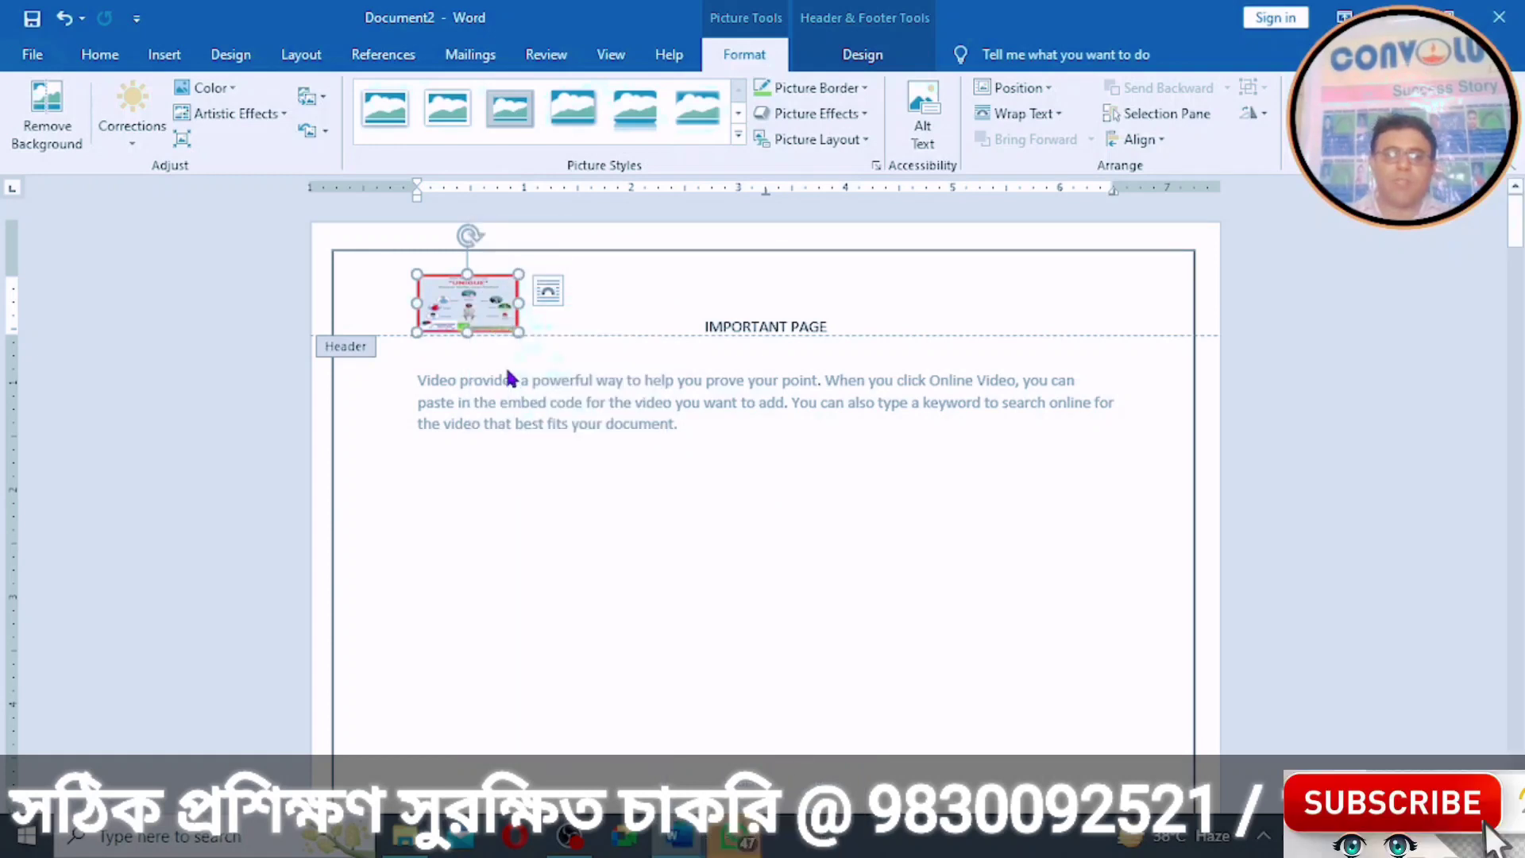
Step: Move the picture to the right end of the header, level with "IMPORTANT PAGE", and close header editing
left_click_drag(469, 302, 1056, 280)
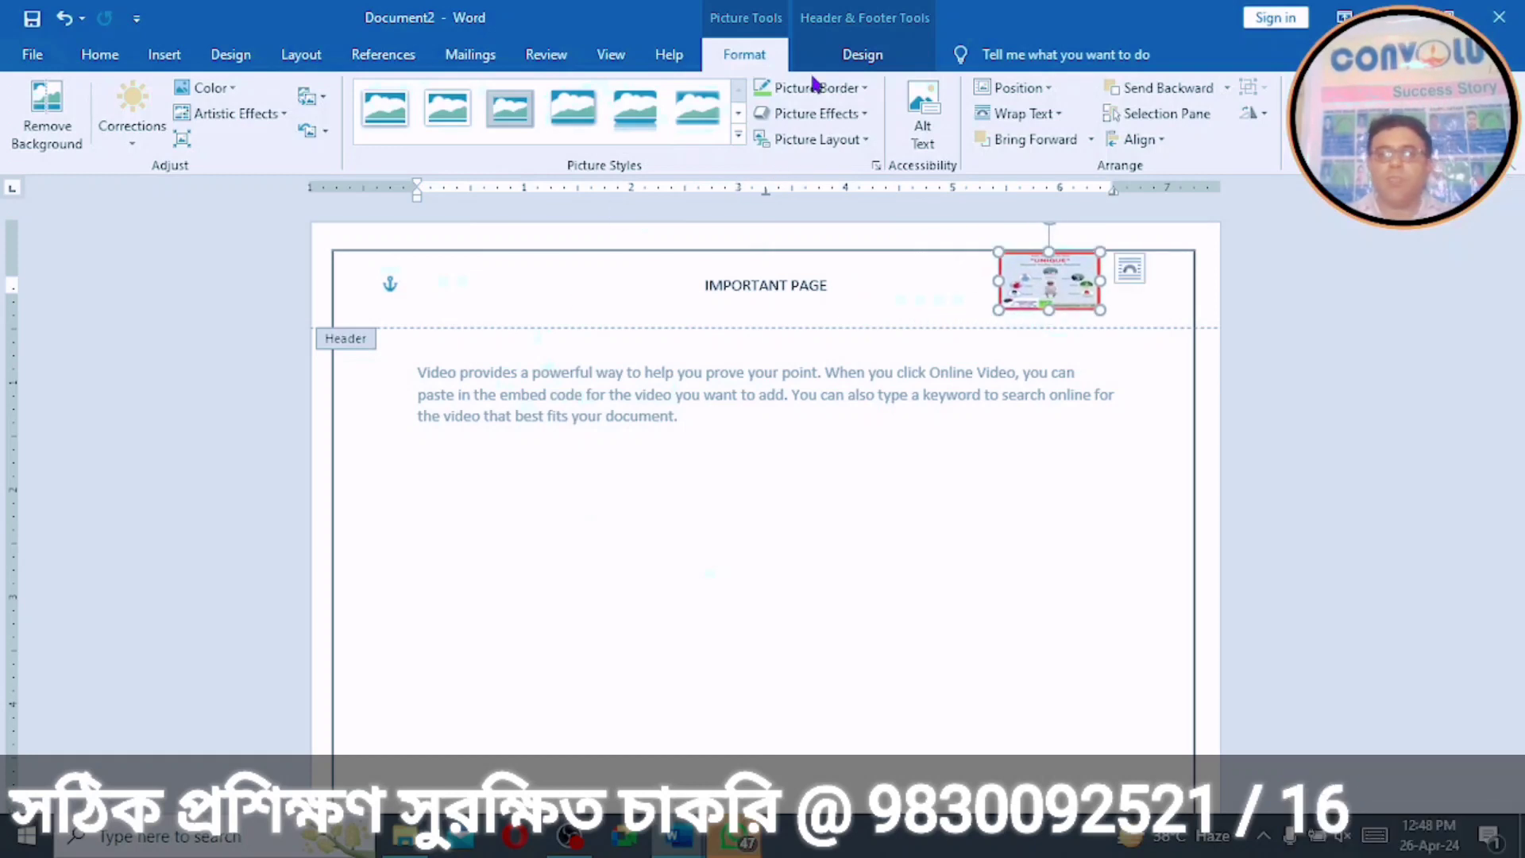
left_click(847, 52)
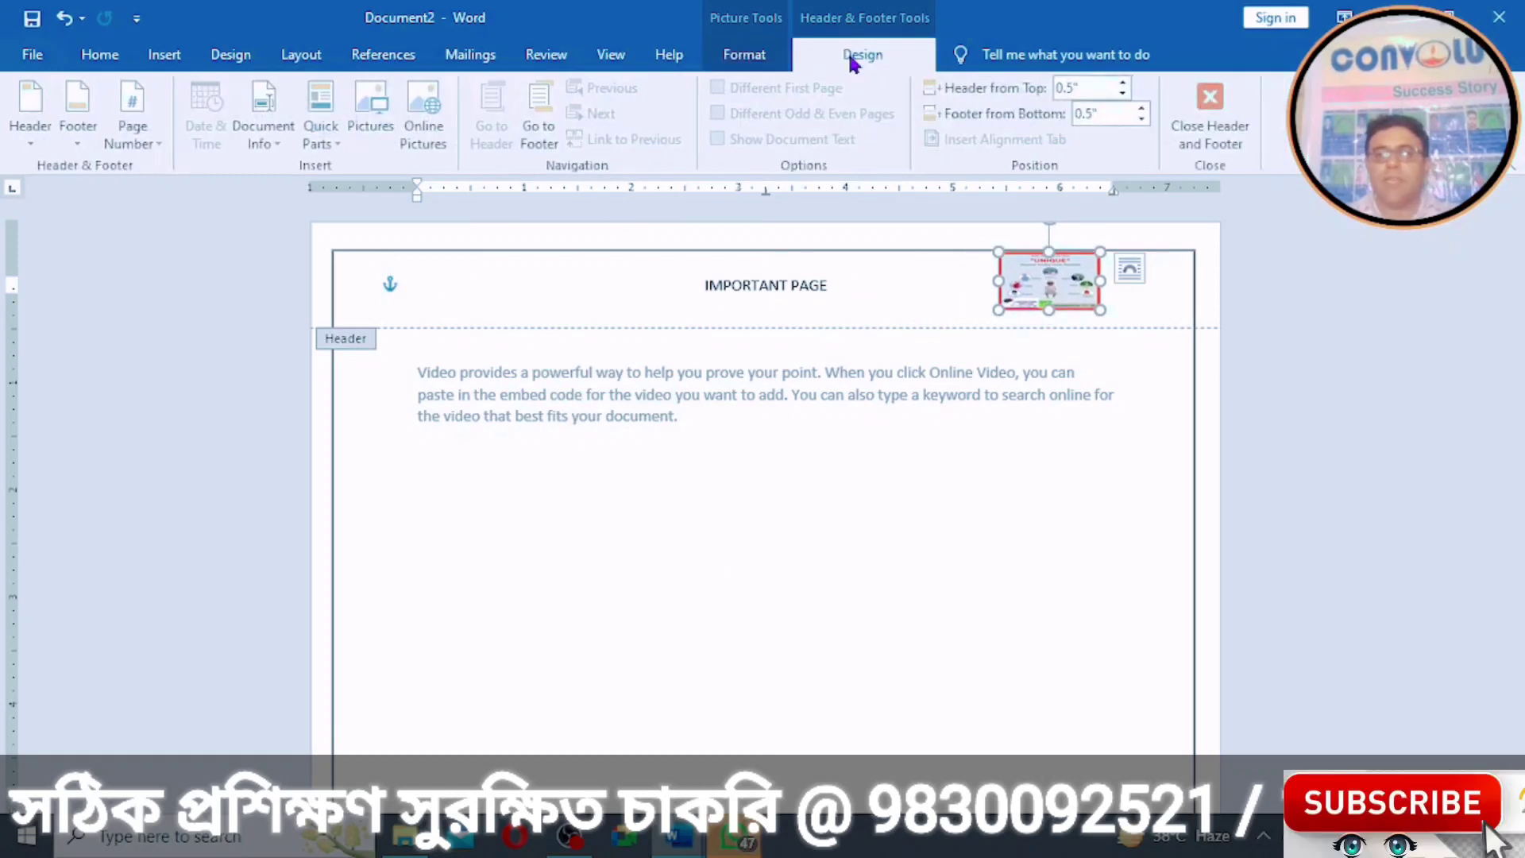
left_click(1213, 124)
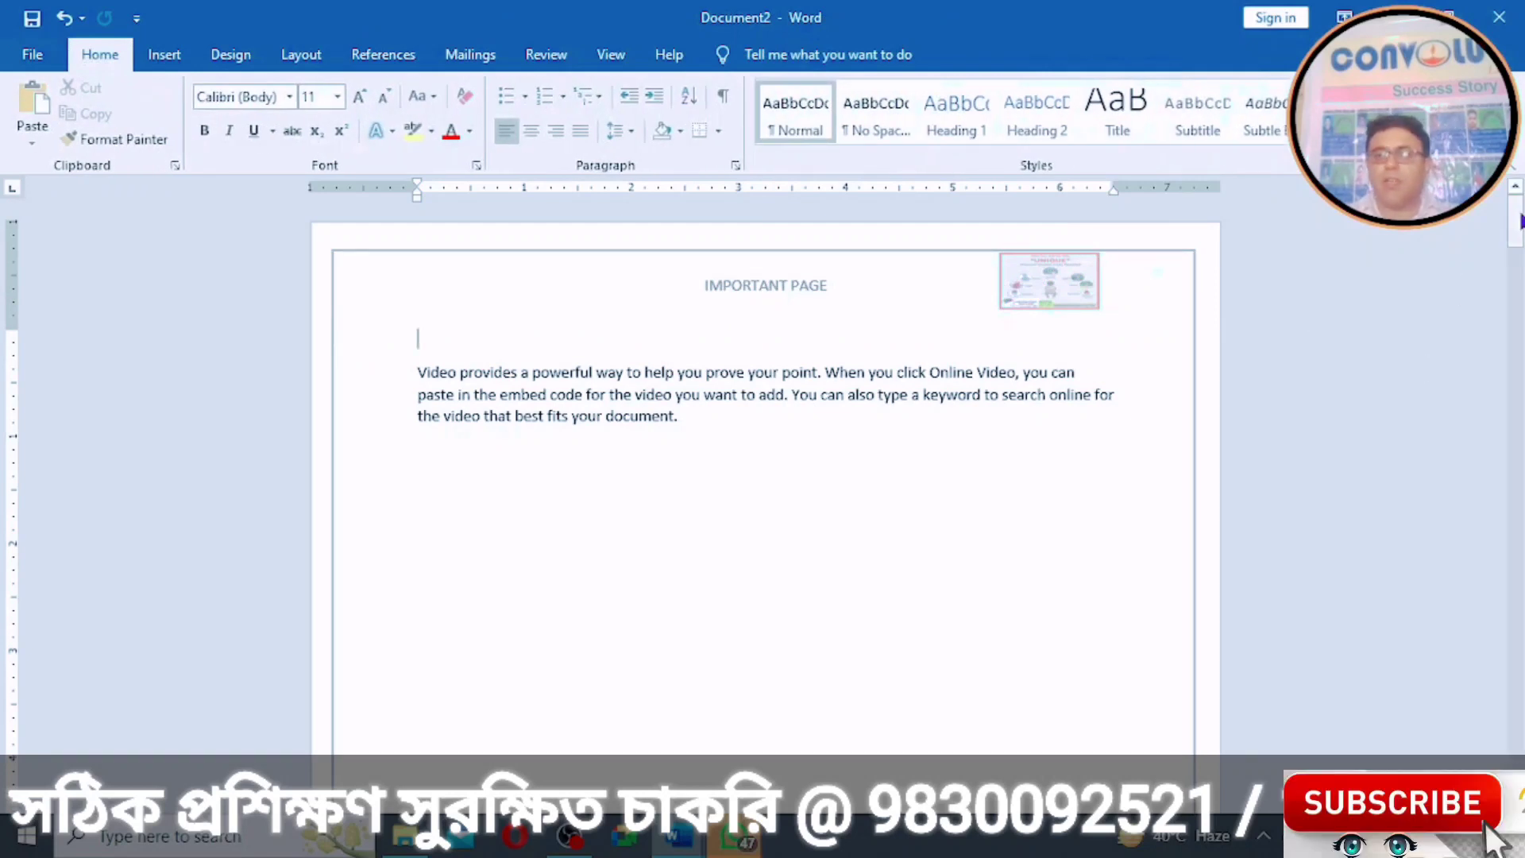
Step: Delete the picture from the first page's header and close header editing
left_click_drag(1516, 218, 1513, 184)
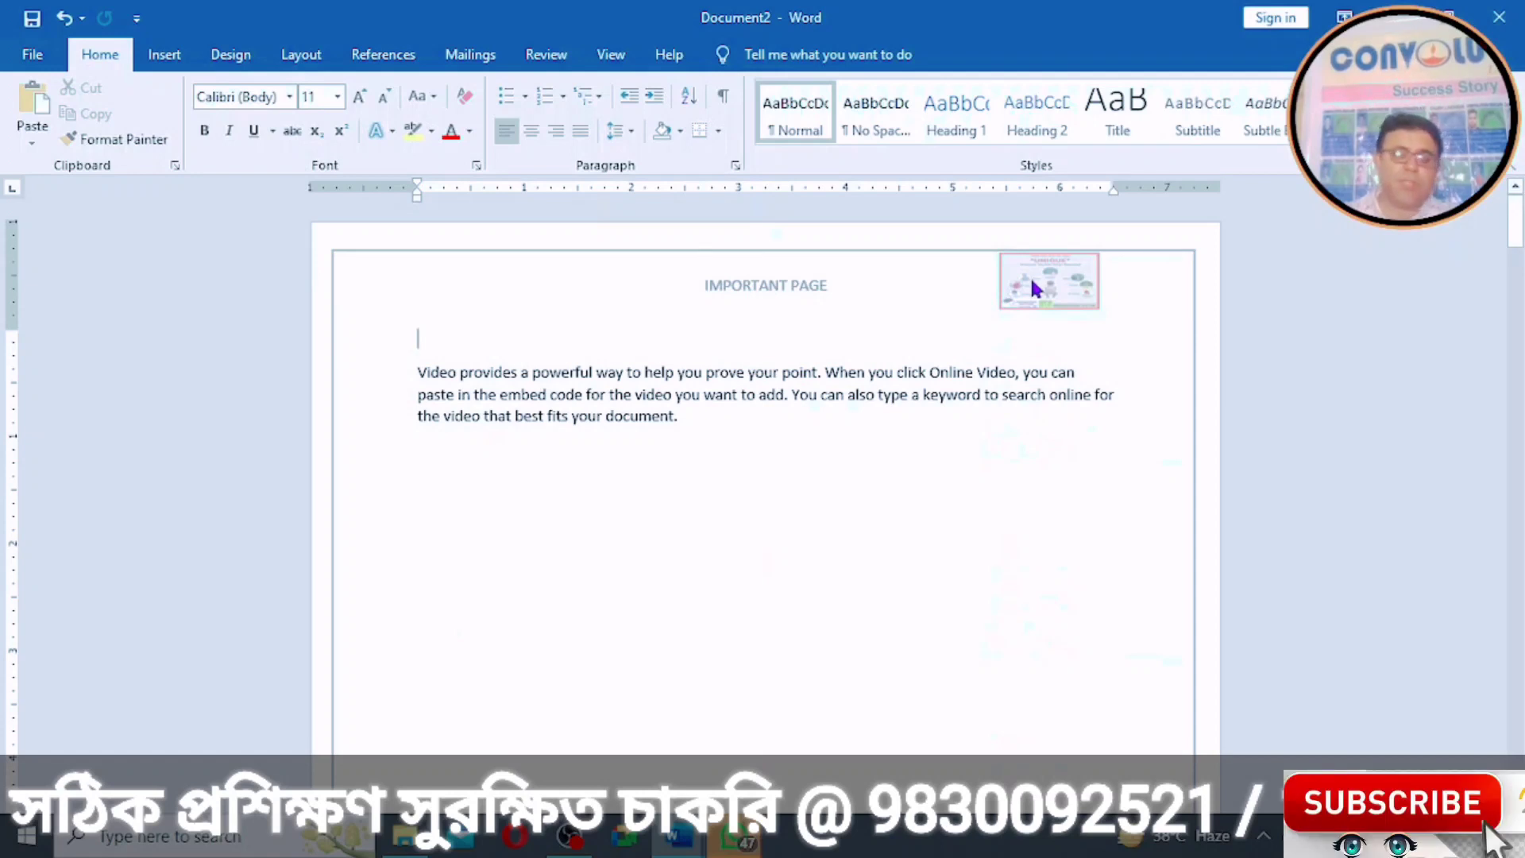
double_click(1031, 278)
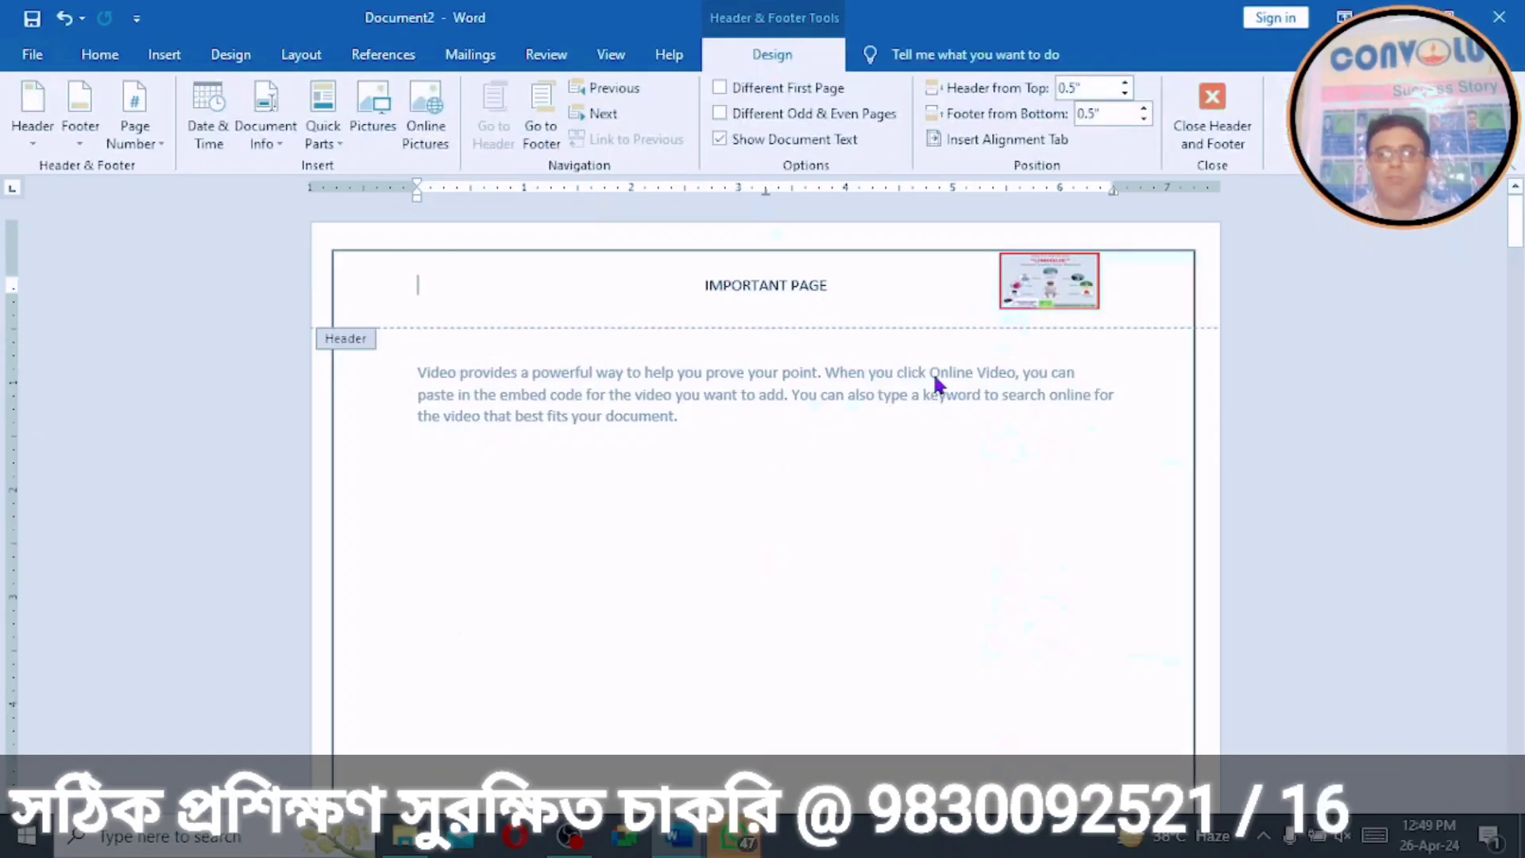
left_click(1020, 286)
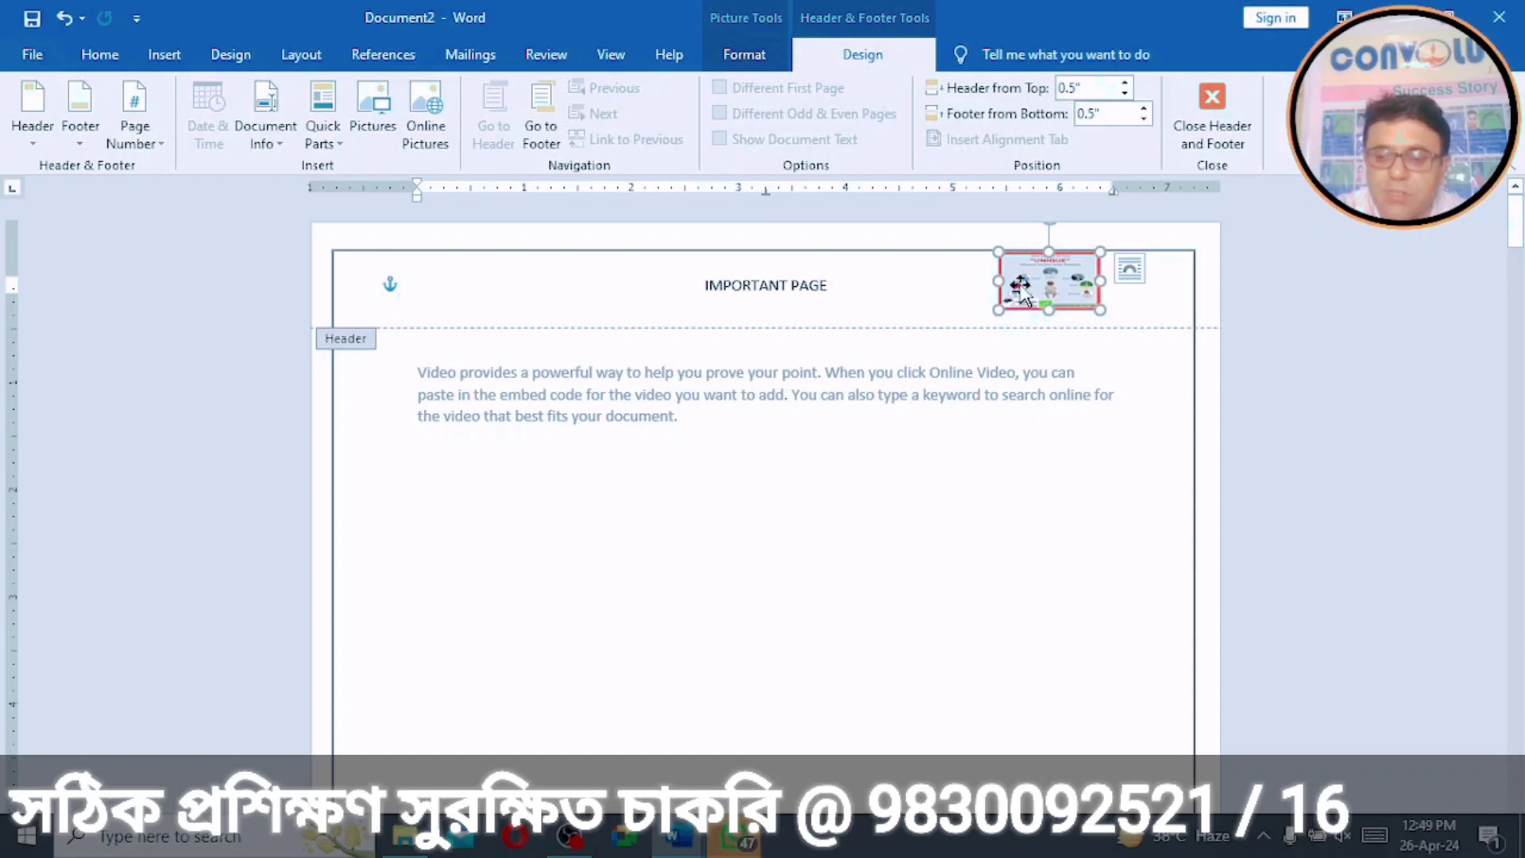
key("Delete")
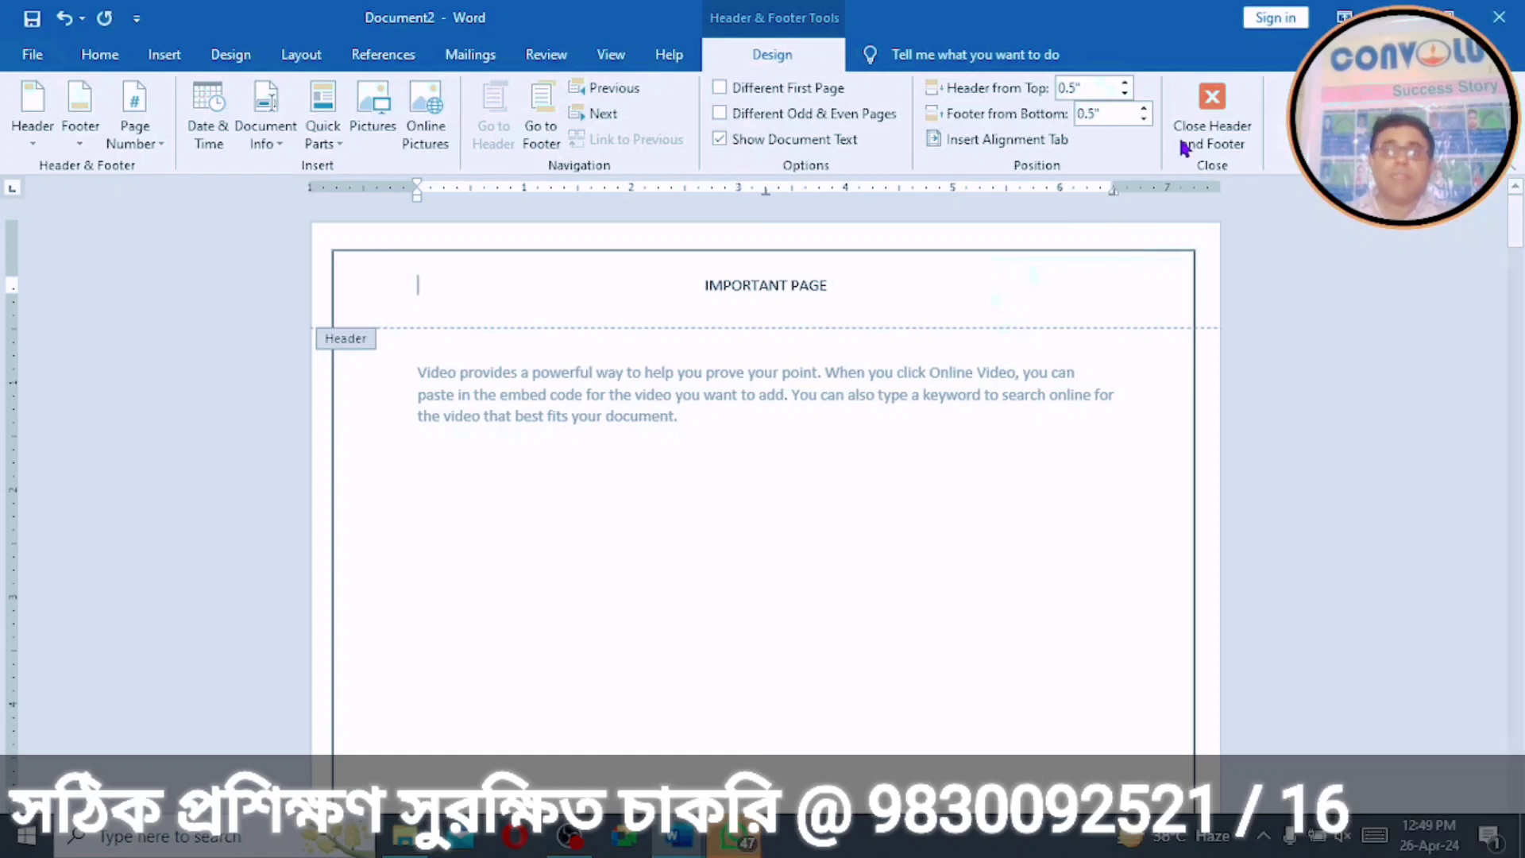
left_click(1209, 125)
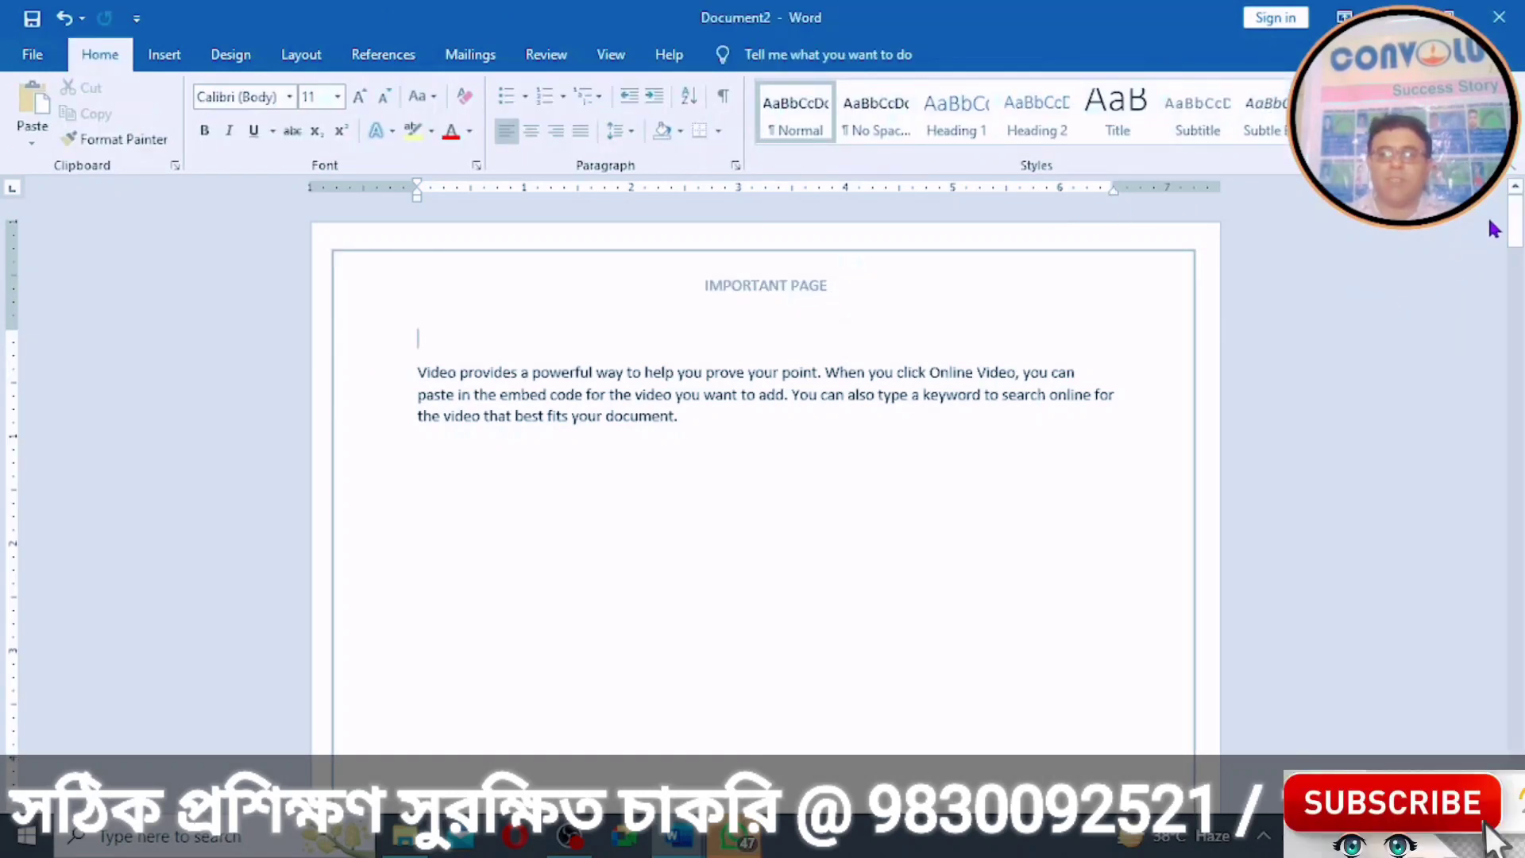
left_click_drag(1515, 227, 1494, 198)
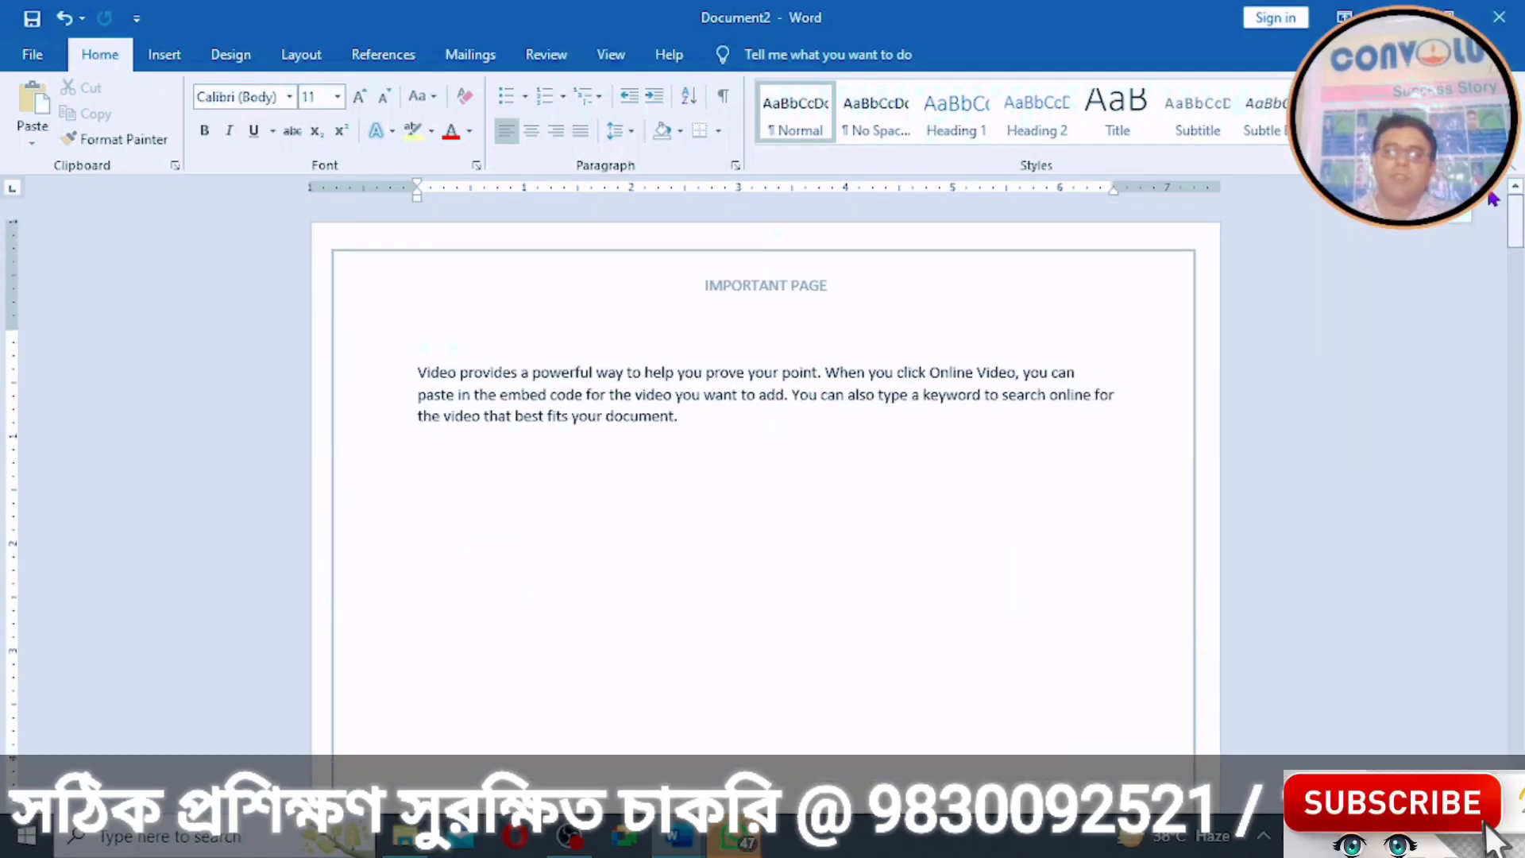
Step: Delete the "IMPORTANT PAGE" header text, enable Different Odd & Even Pages, and enter "OD D PAGE HEADING" as the odd page header
double_click(735, 287)
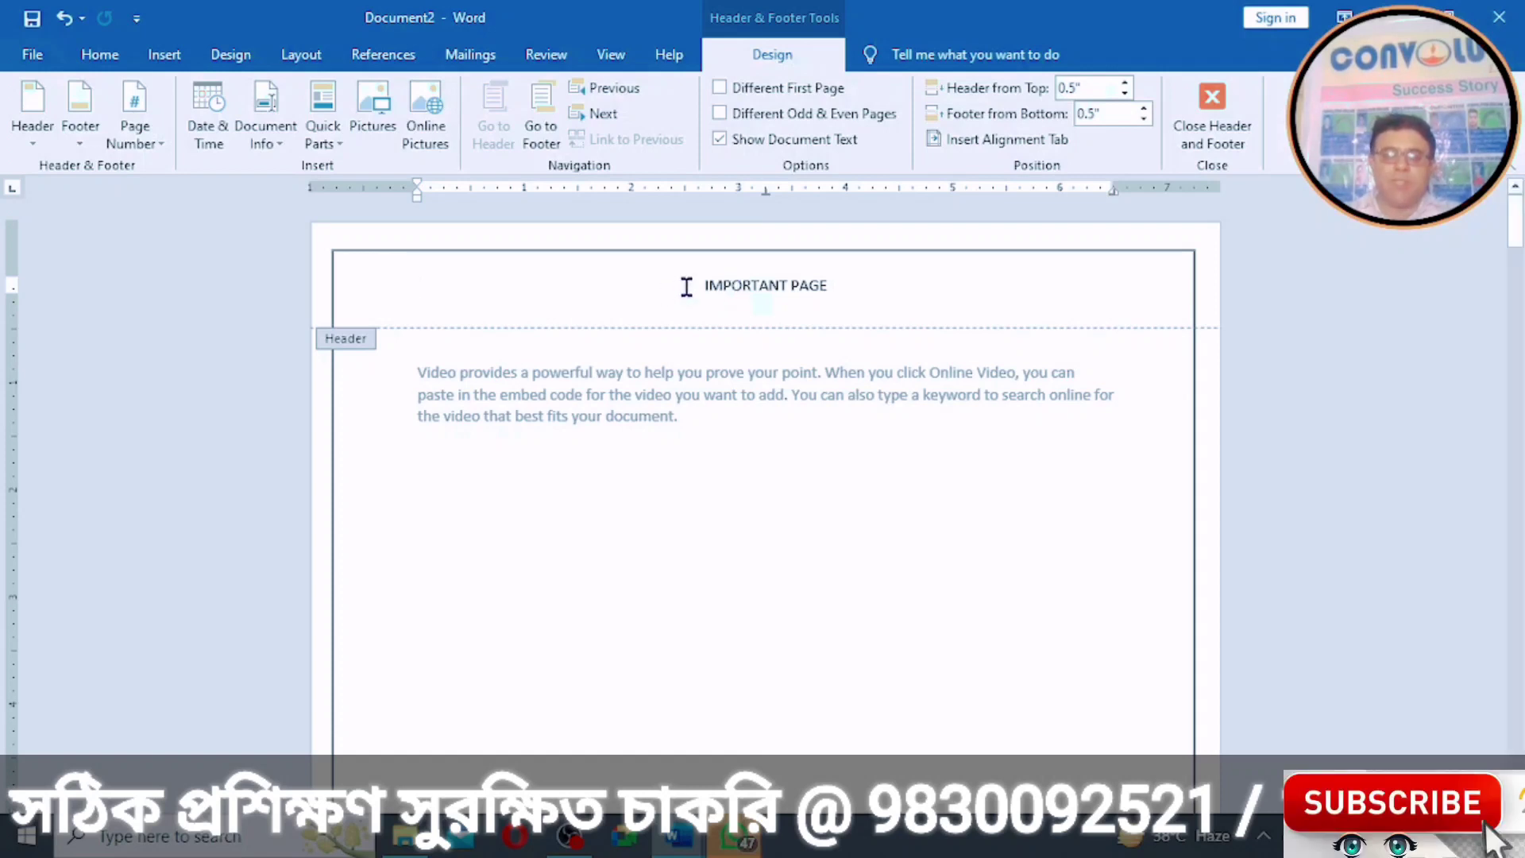
triple_click(705, 285)
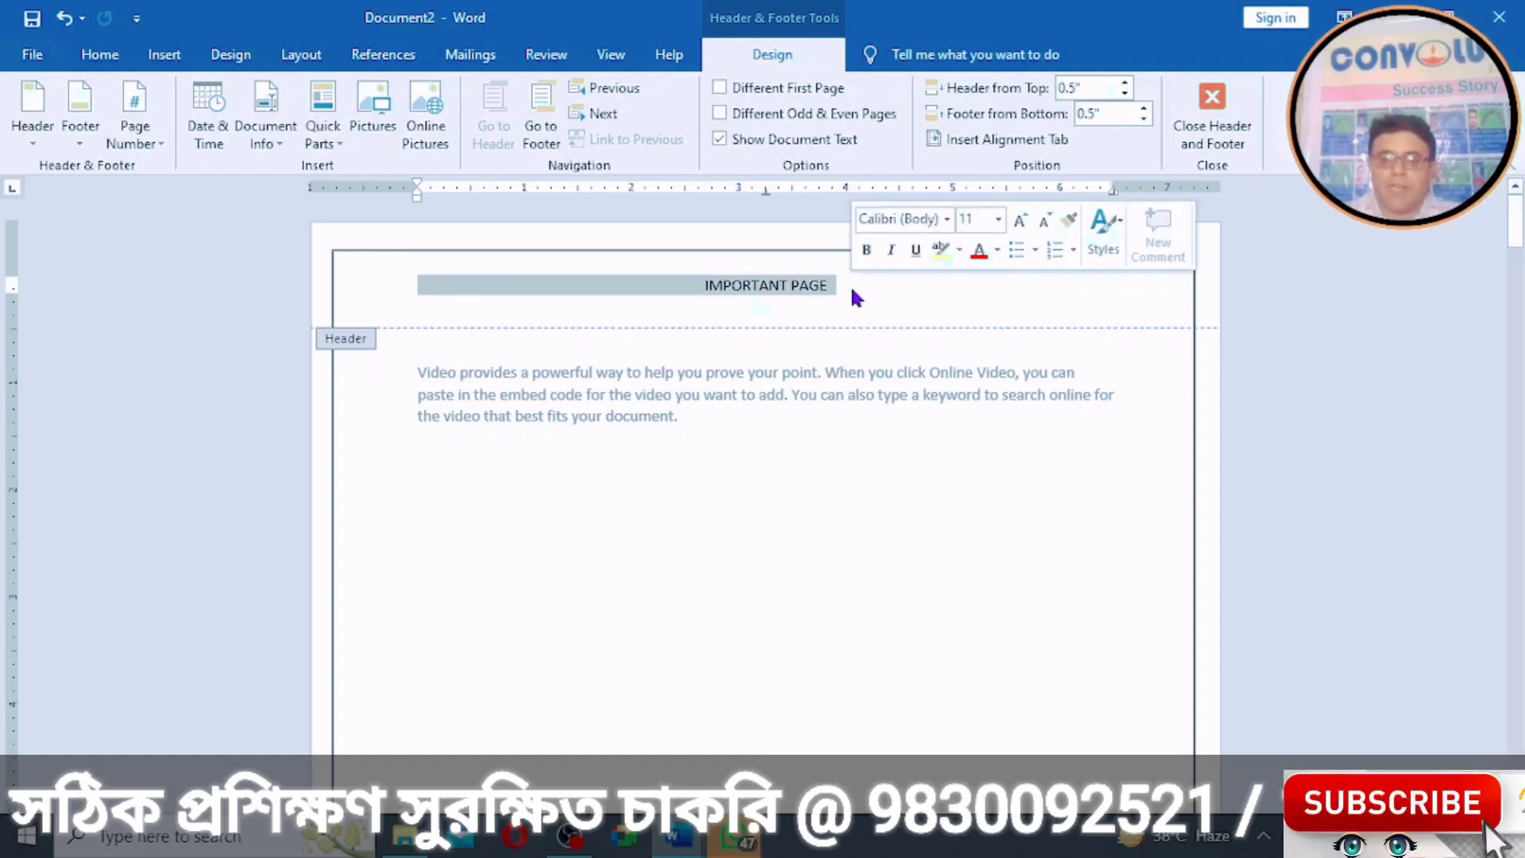
key("Delete")
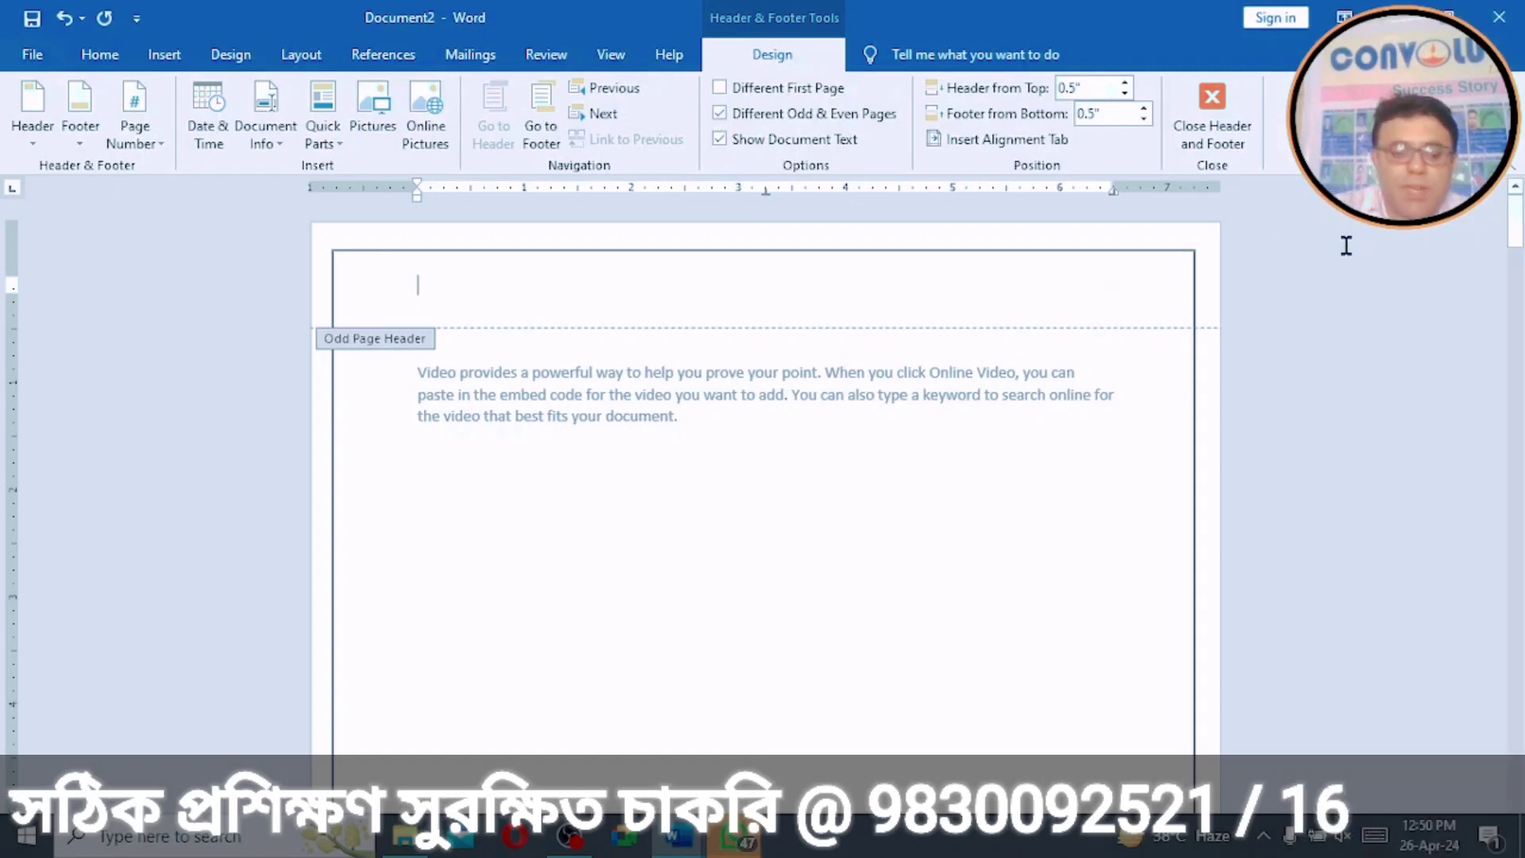
type("OD D PAGE HEADING")
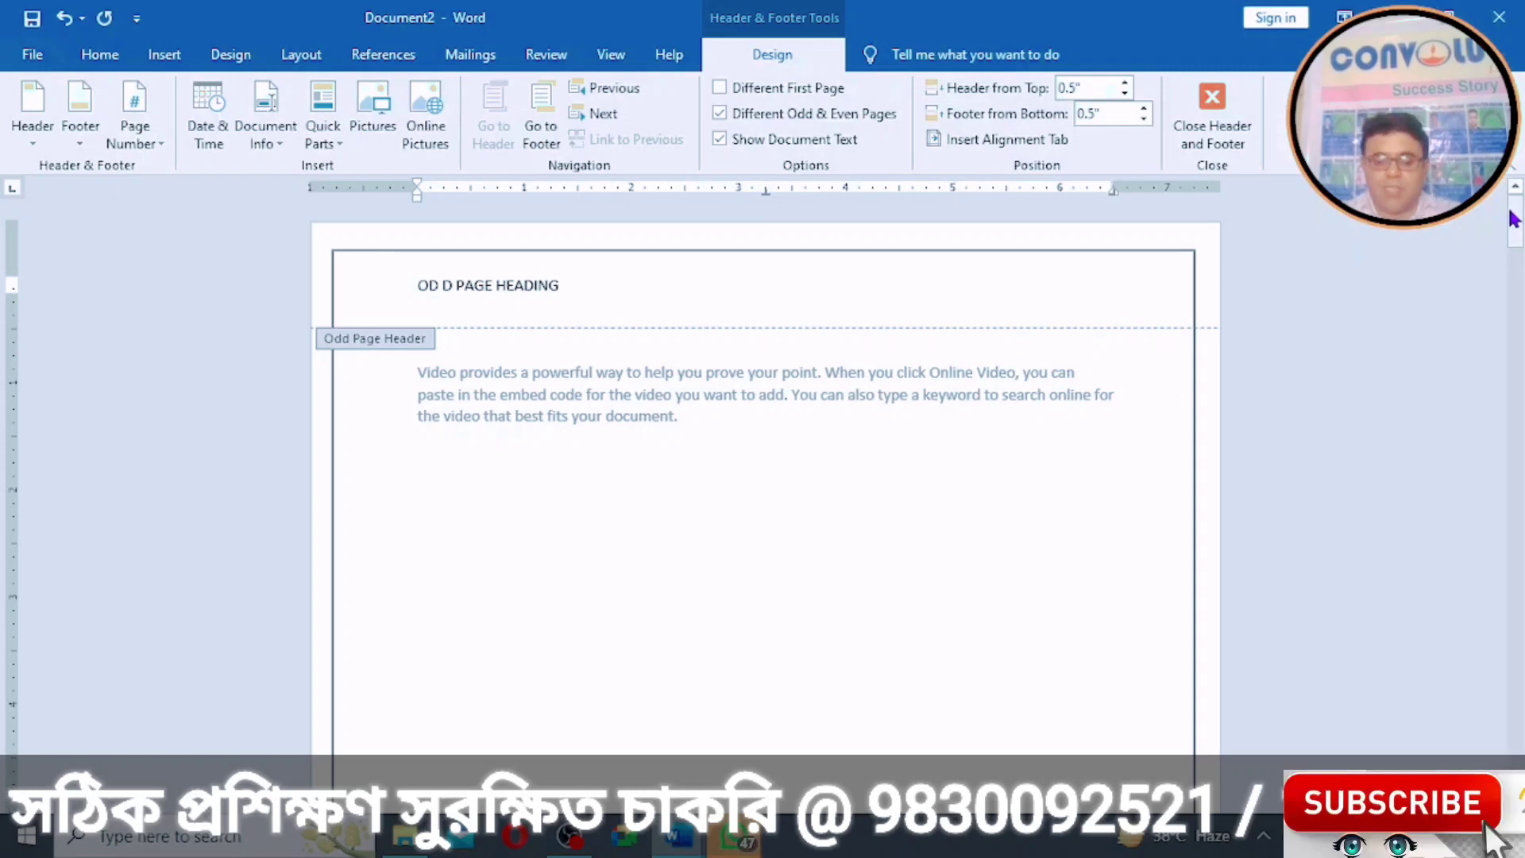
Step: Enter "EVEN PAGE HEADING" in the second page's even page header and close header editing
left_click_drag(1514, 221, 1519, 318)
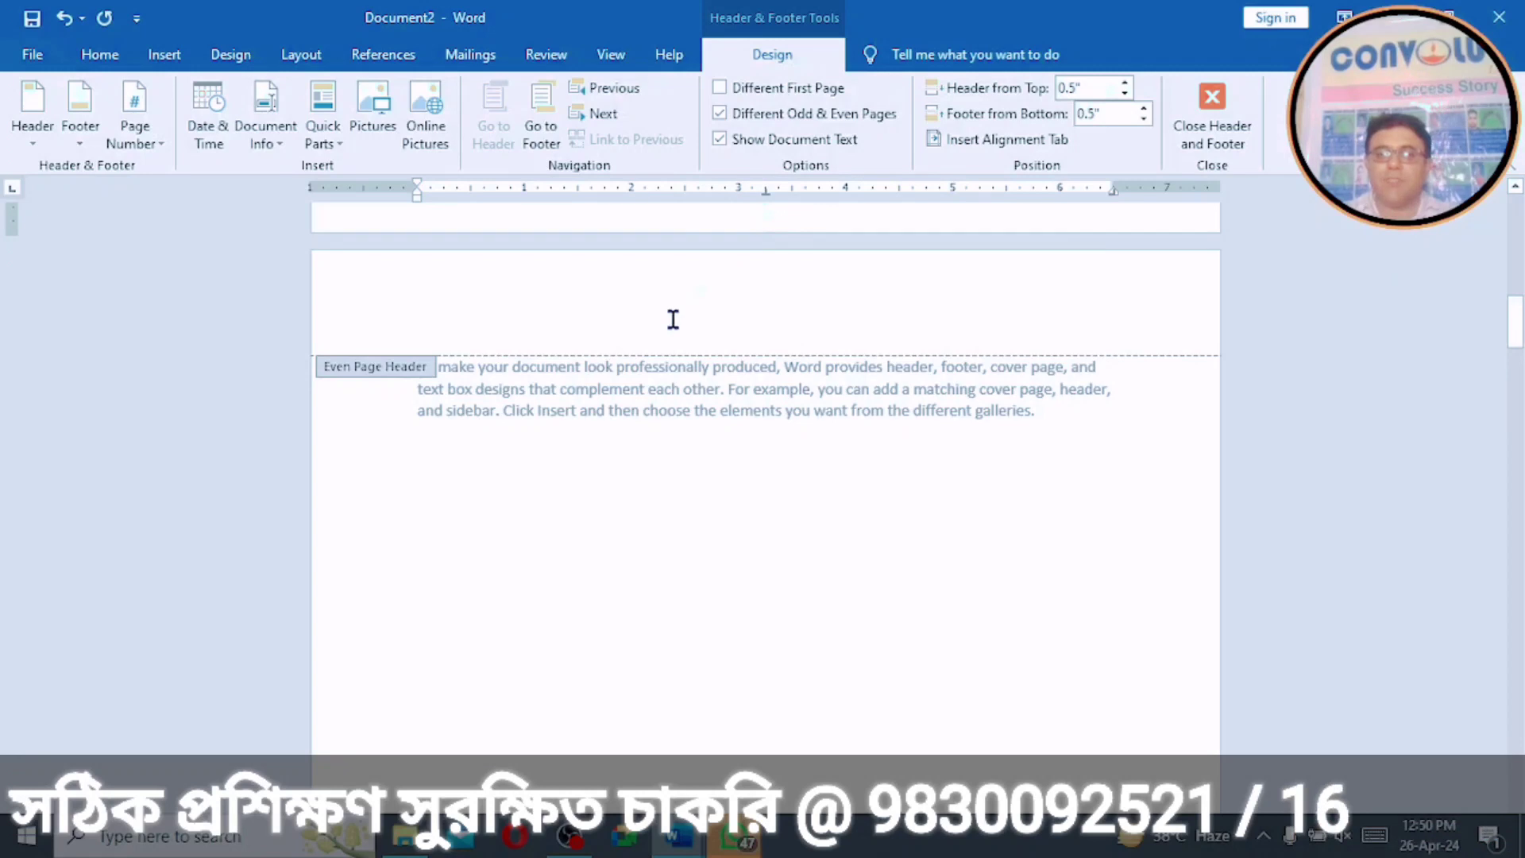
left_click(645, 319)
type("EVEN PAGE HEADING")
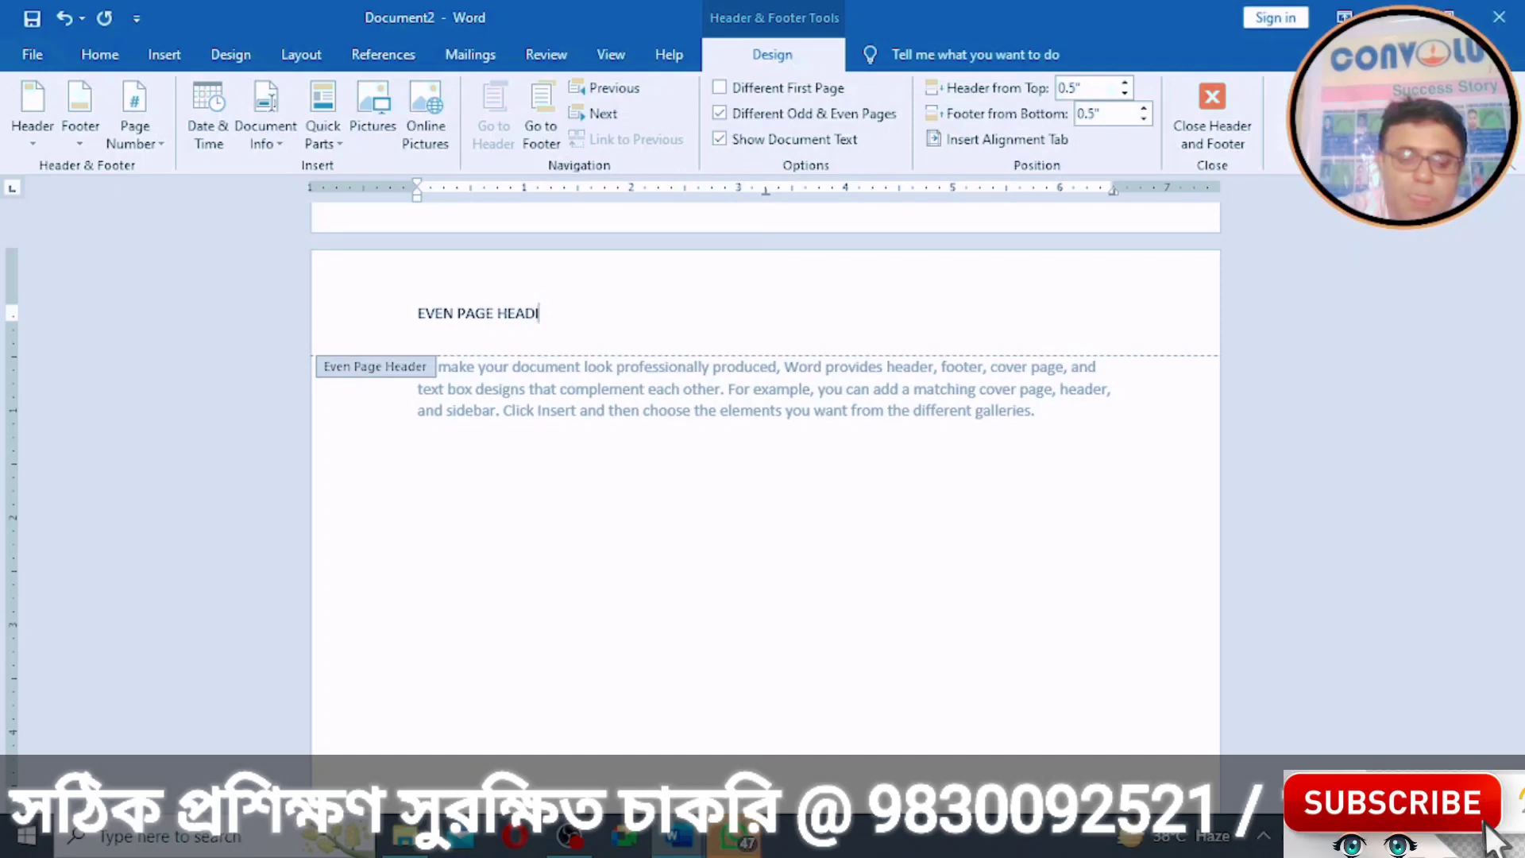
left_click(1215, 142)
left_click_drag(1512, 242, 1521, 231)
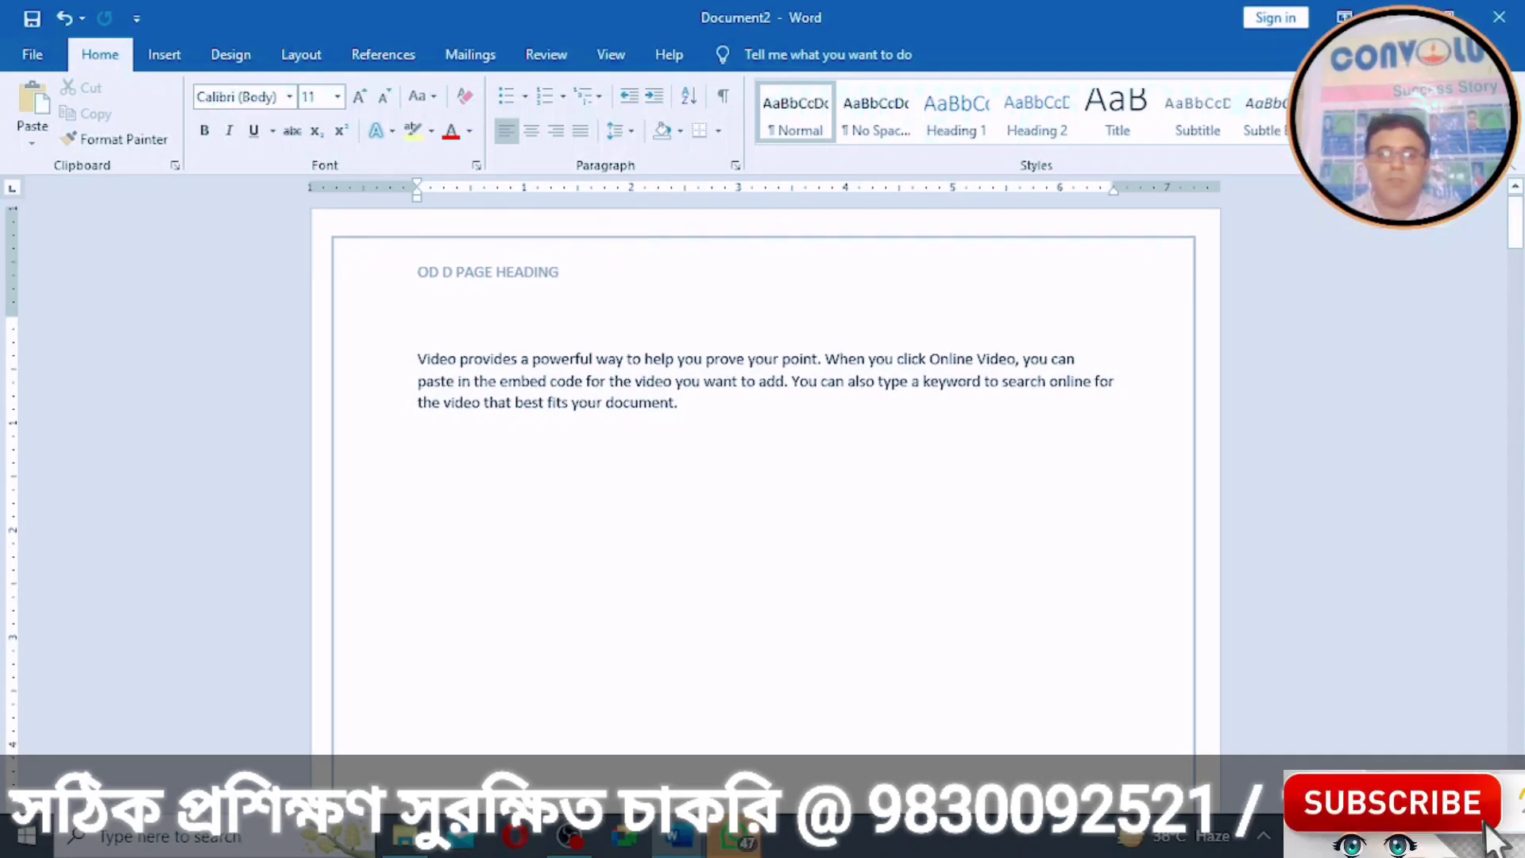
Step: Remove the stray space in the odd page header so it reads "ODD PAGE HEADING", and close header editing
double_click(484, 278)
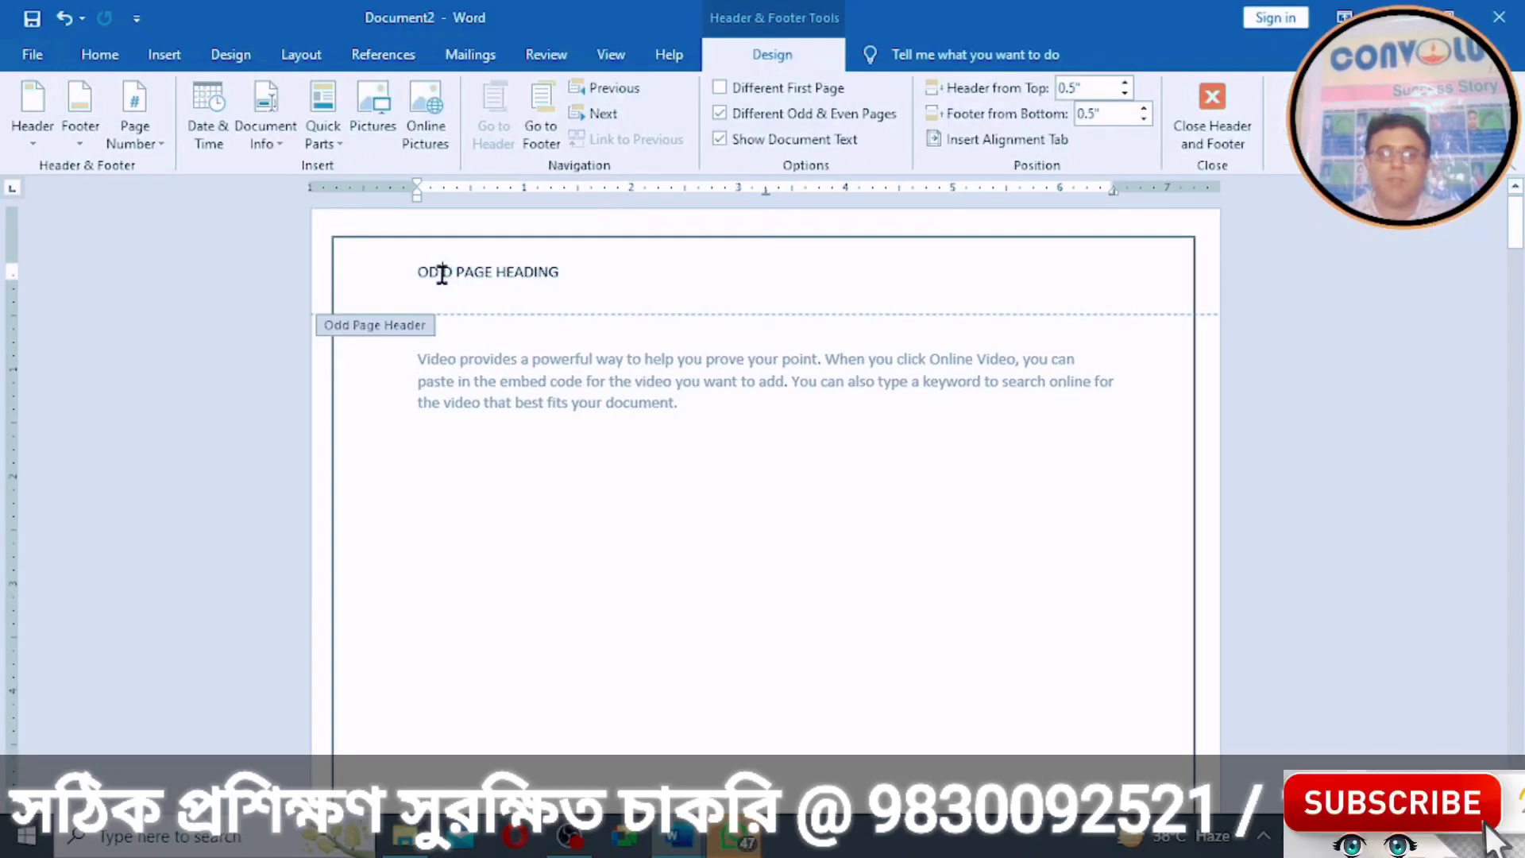
key("BackSpace")
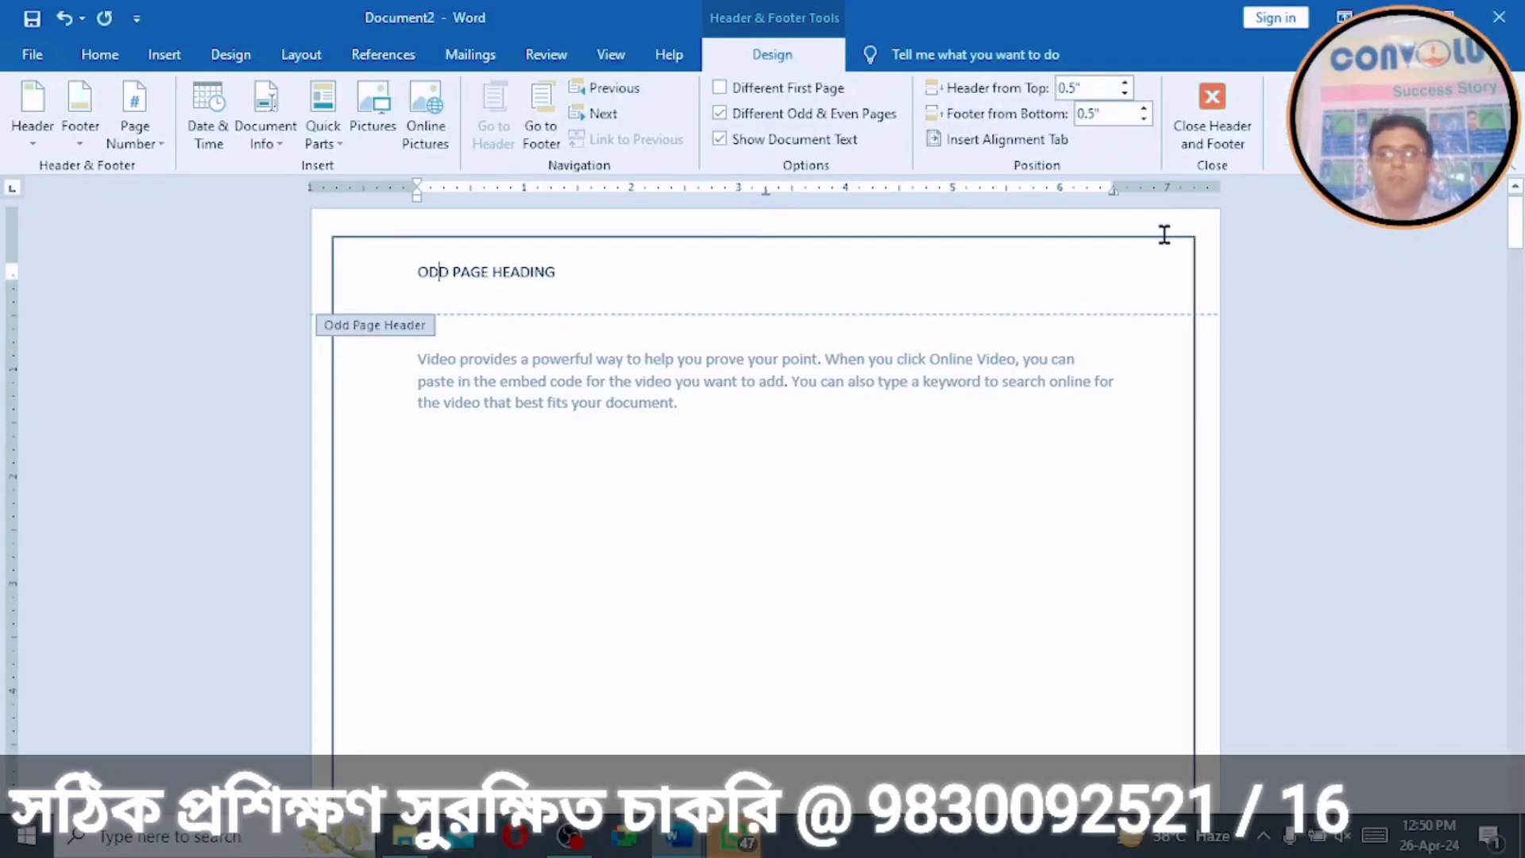
left_click(1223, 140)
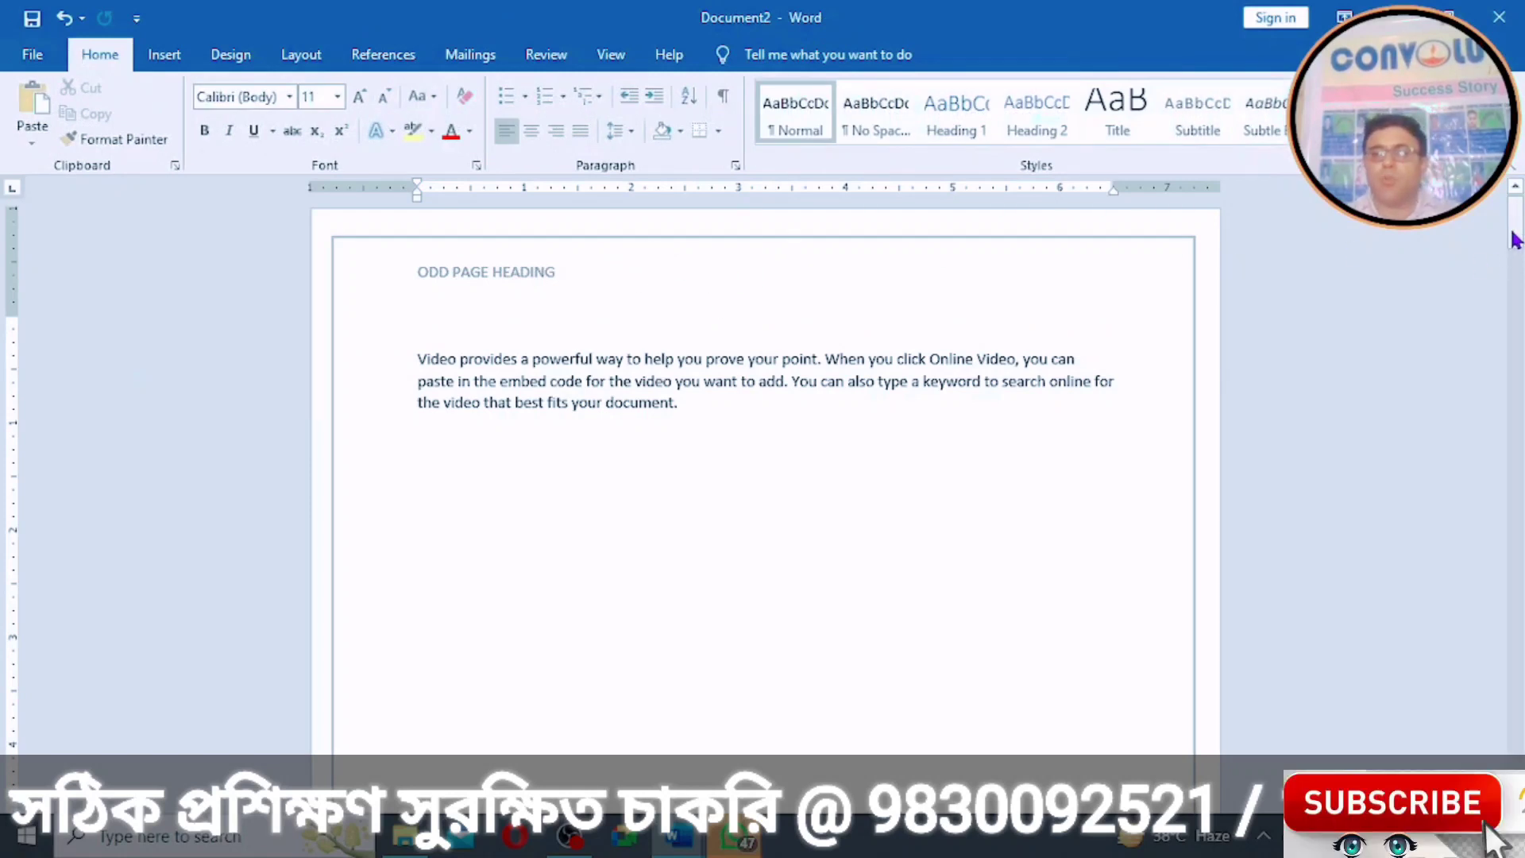
left_click_drag(1511, 251, 1495, 197)
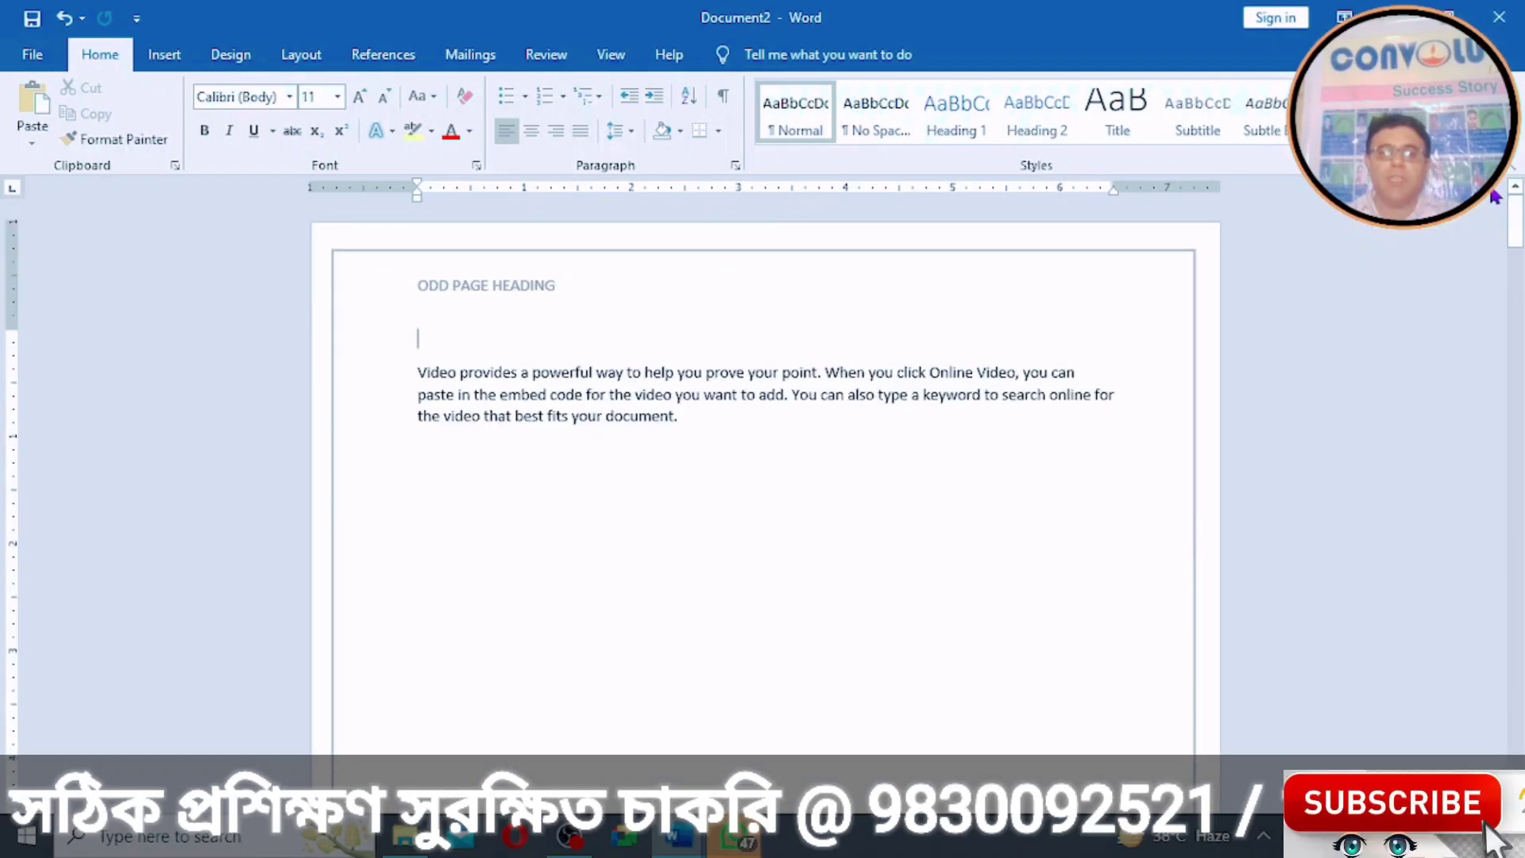
Step: Turn off Different Odd & Even Pages, delete the "ODD PAGE HEADING" header text, and close header editing
double_click(485, 280)
triple_click(487, 283)
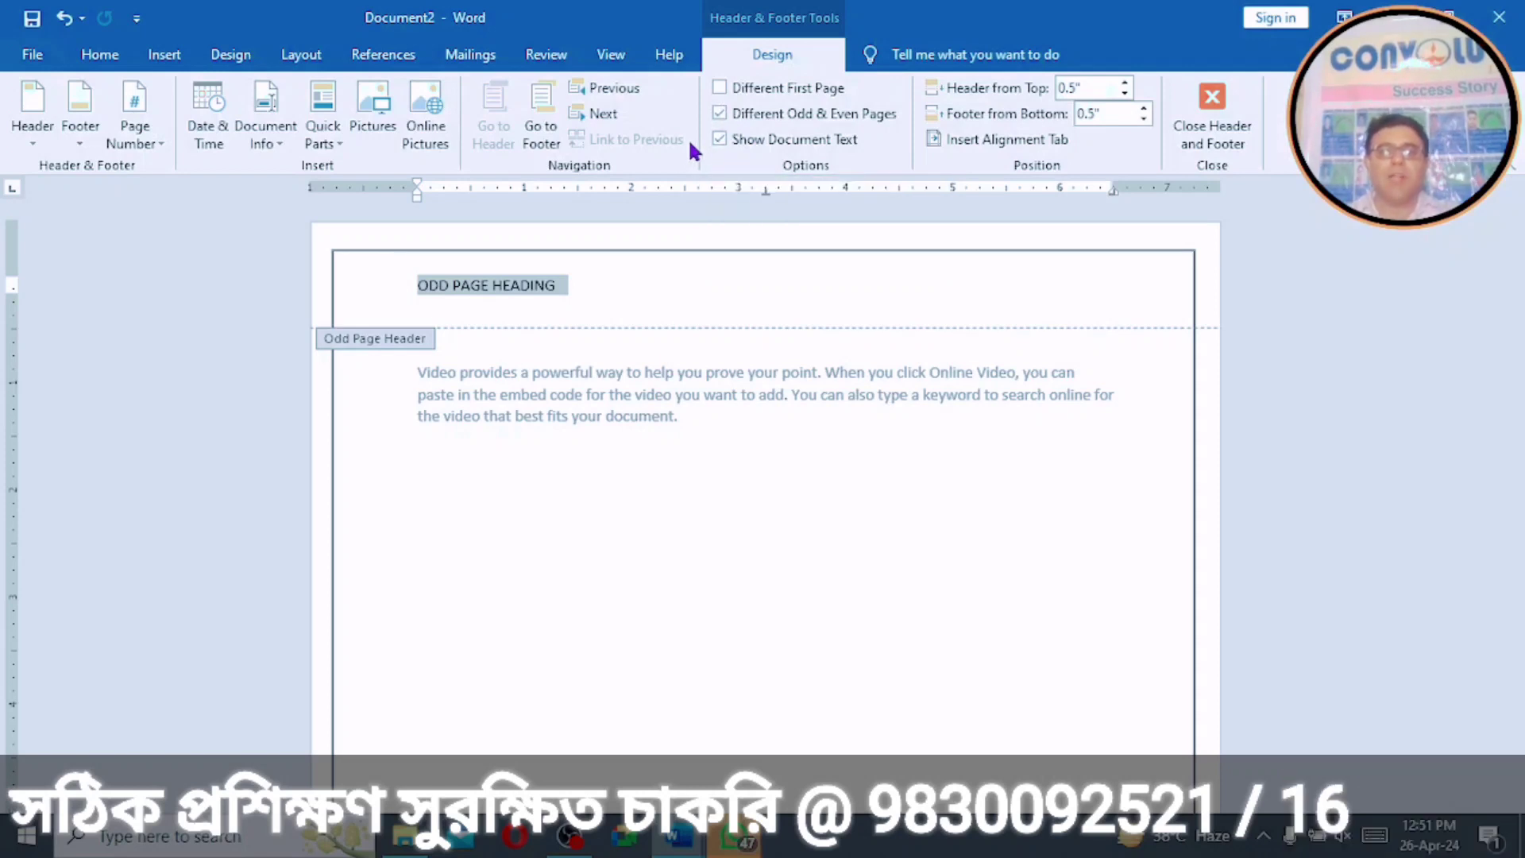
left_click(717, 116)
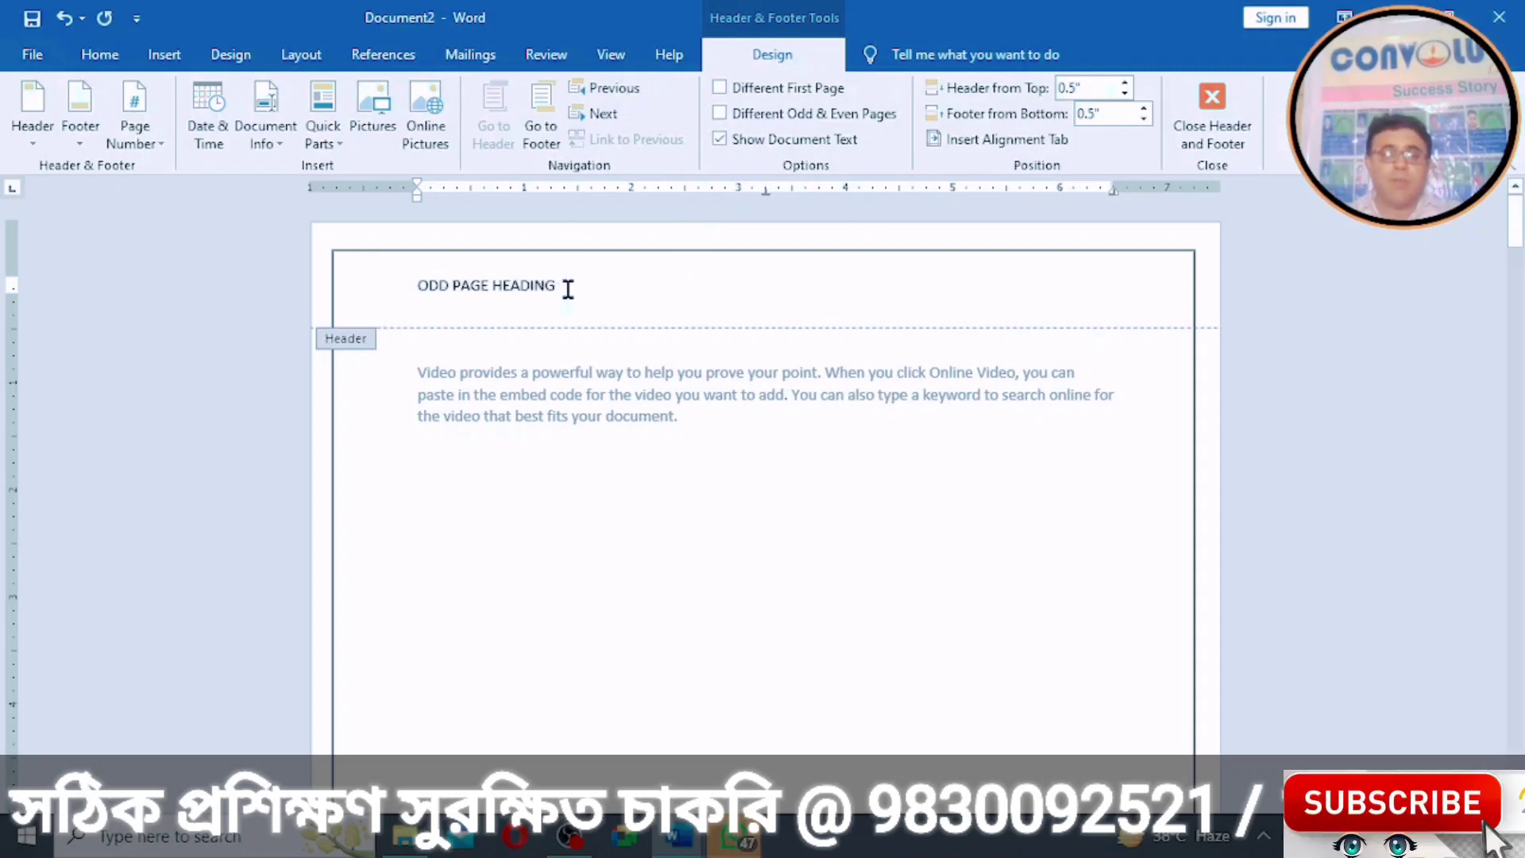
left_click_drag(562, 286, 388, 283)
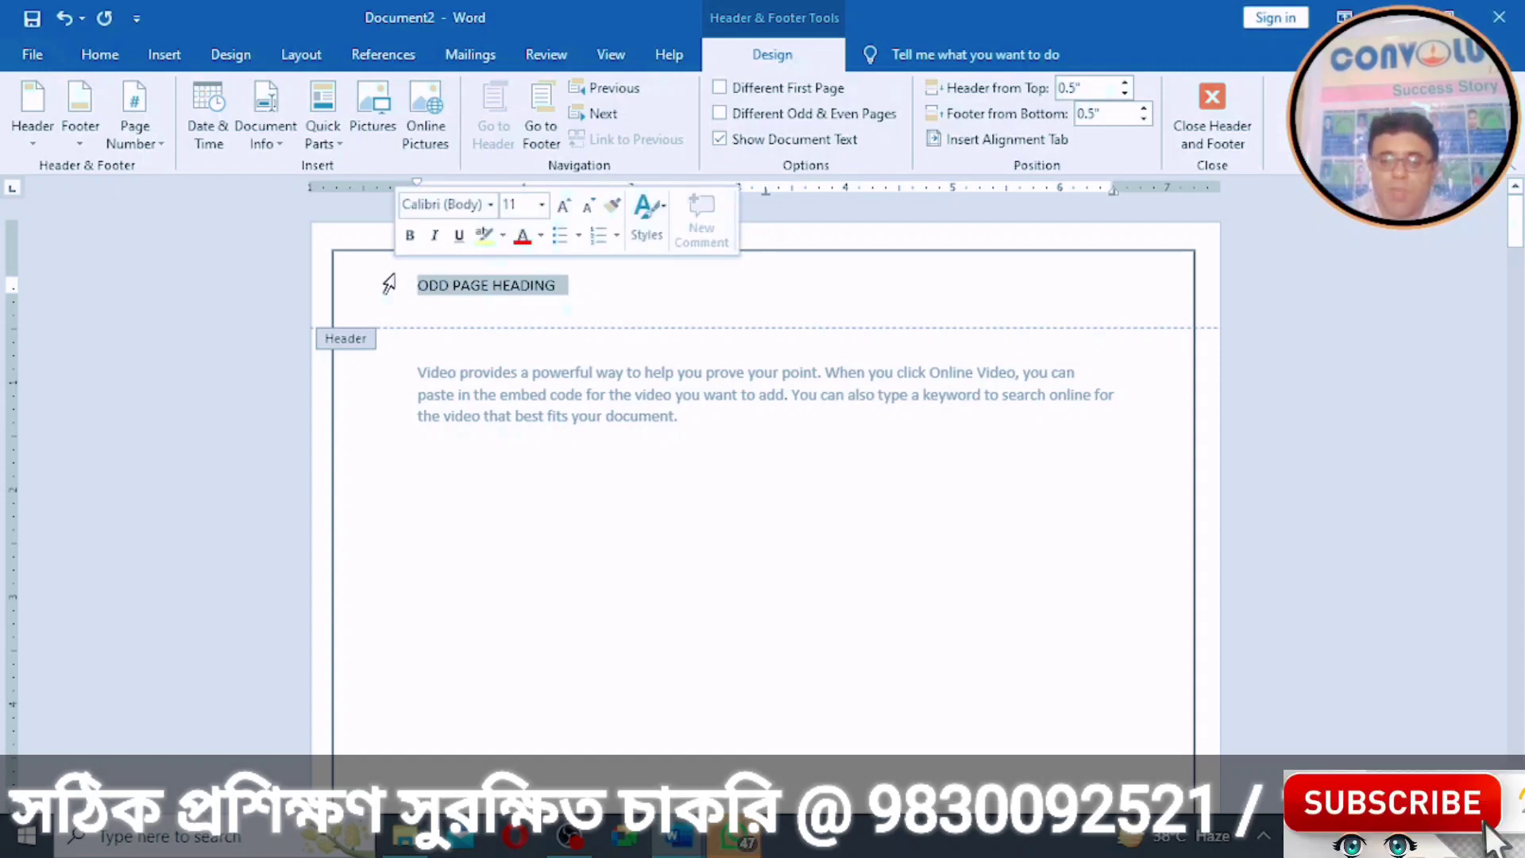
key("Delete")
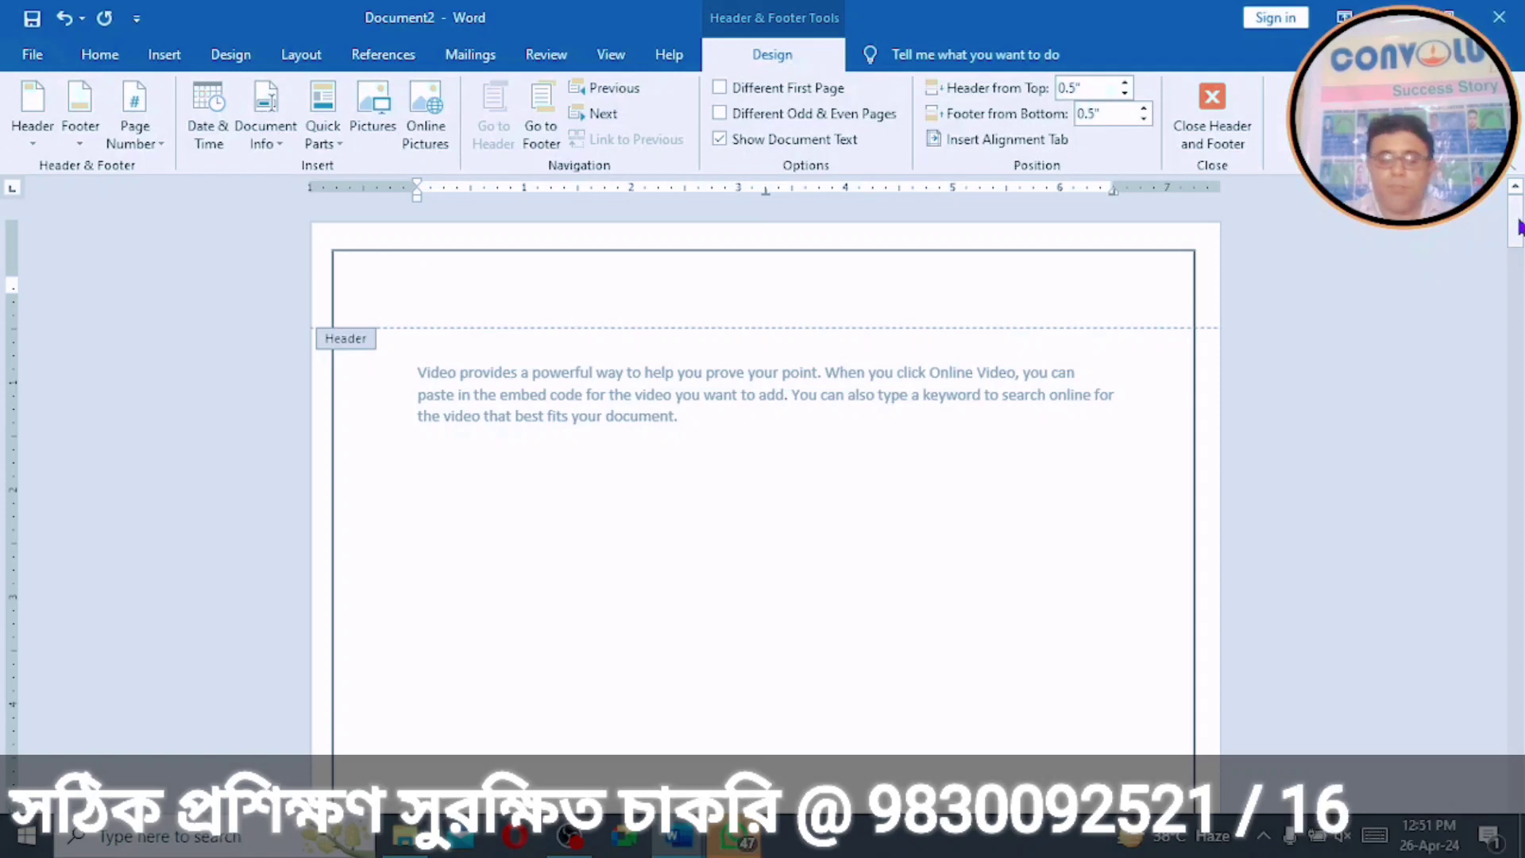
left_click_drag(1519, 228, 1521, 316)
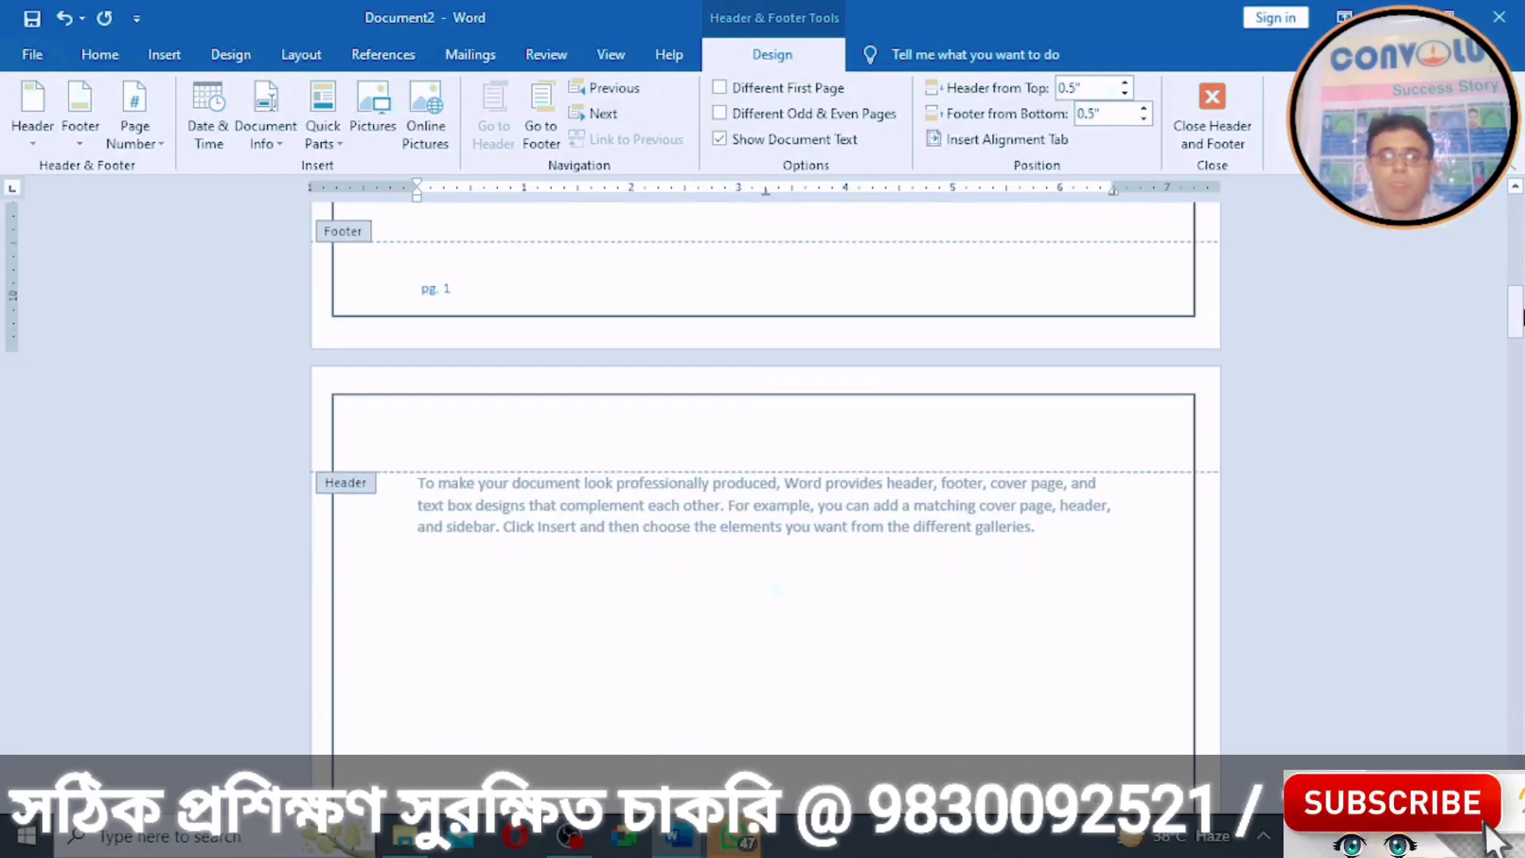
left_click(1203, 120)
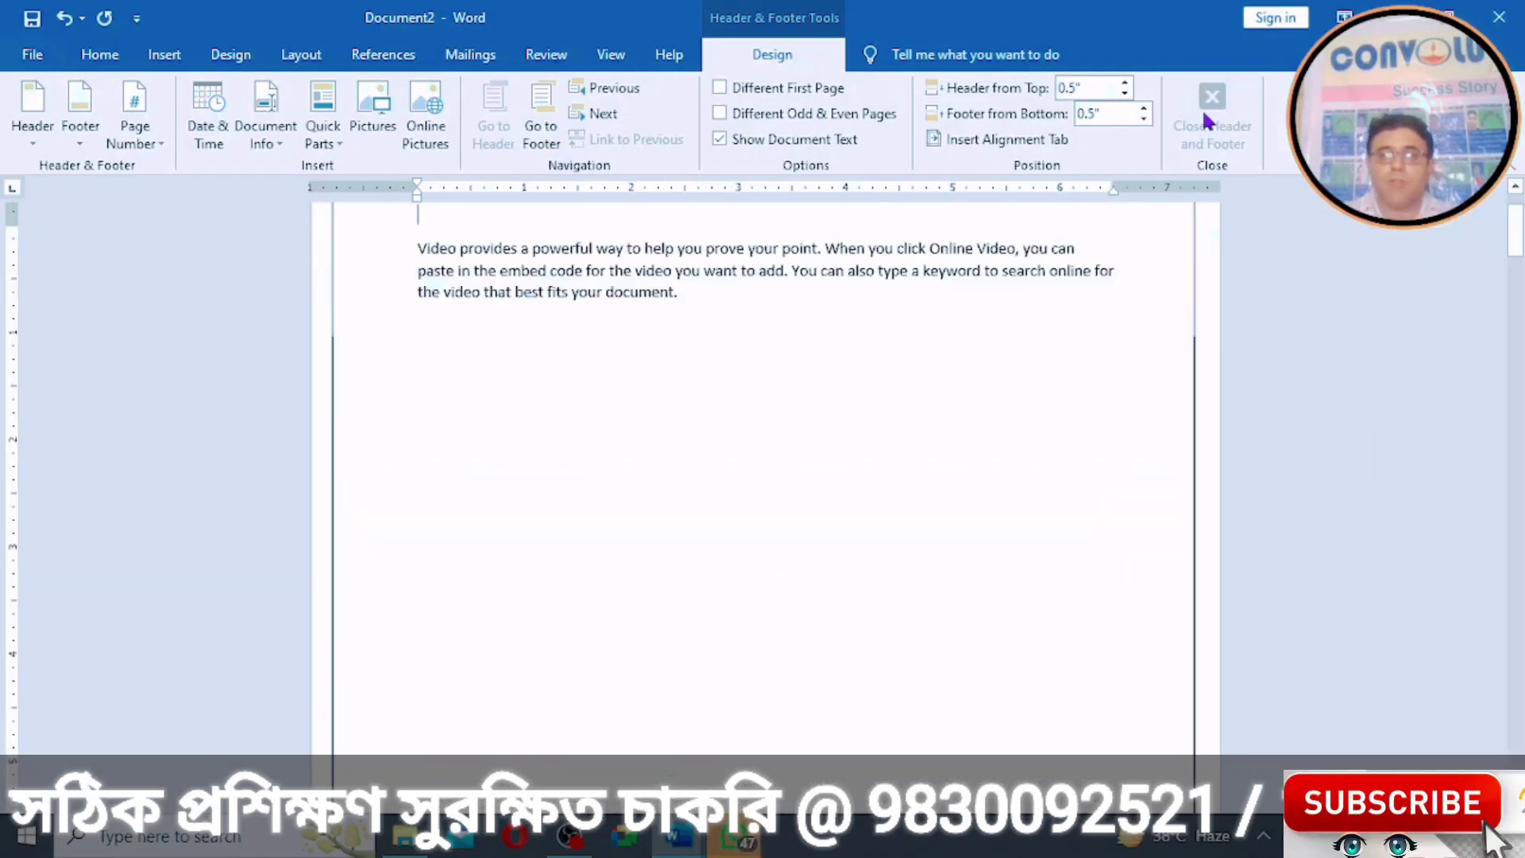
left_click_drag(1521, 234, 1521, 739)
left_click_drag(1498, 838, 1499, 197)
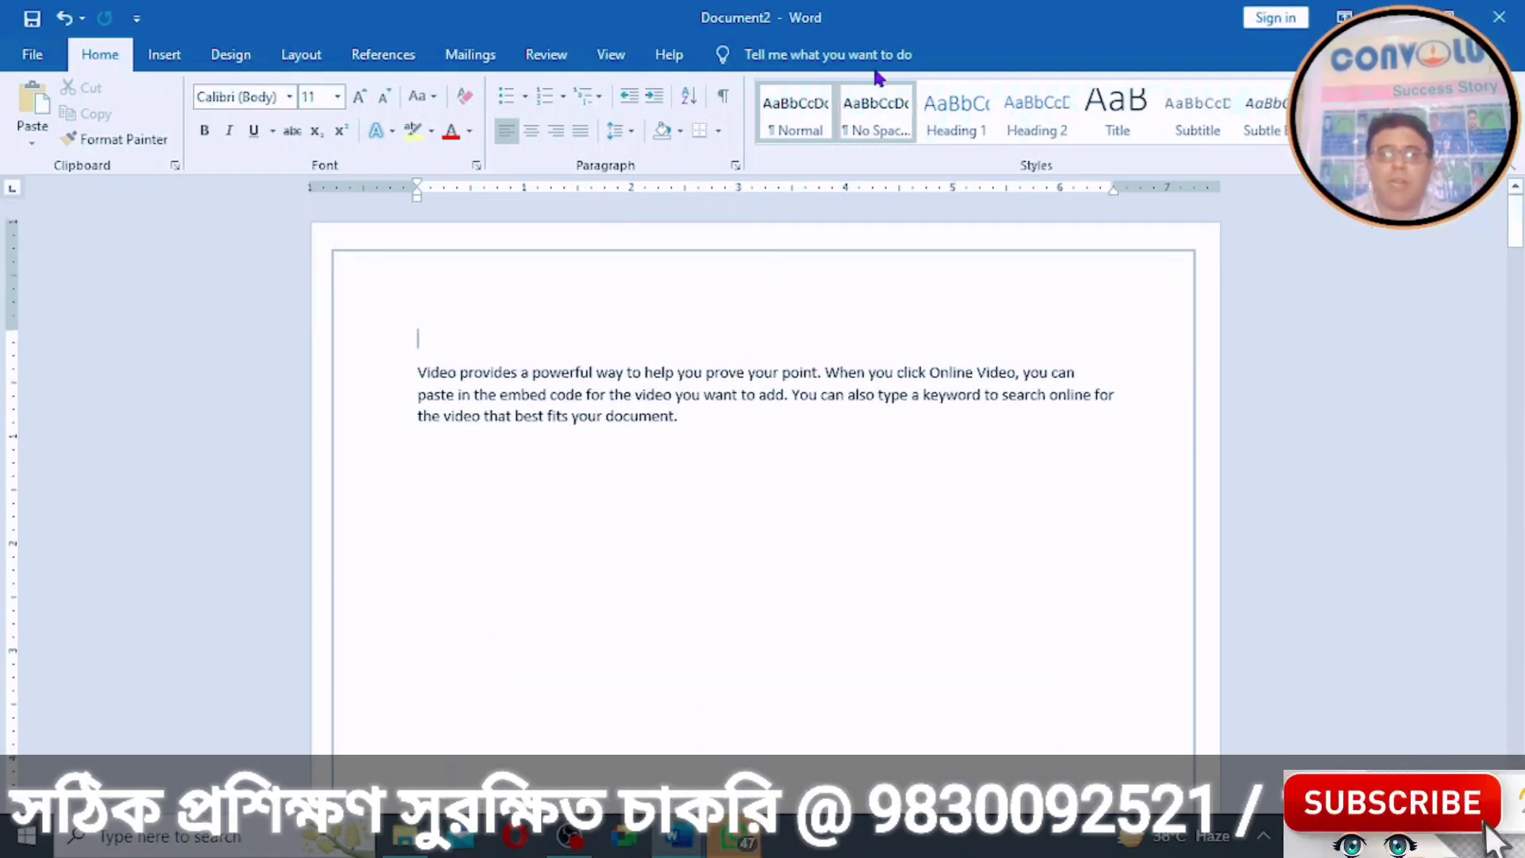
Step: Insert the built-in Blank (Three Columns) header and delete its three "[Type here]" placeholders
left_click(164, 57)
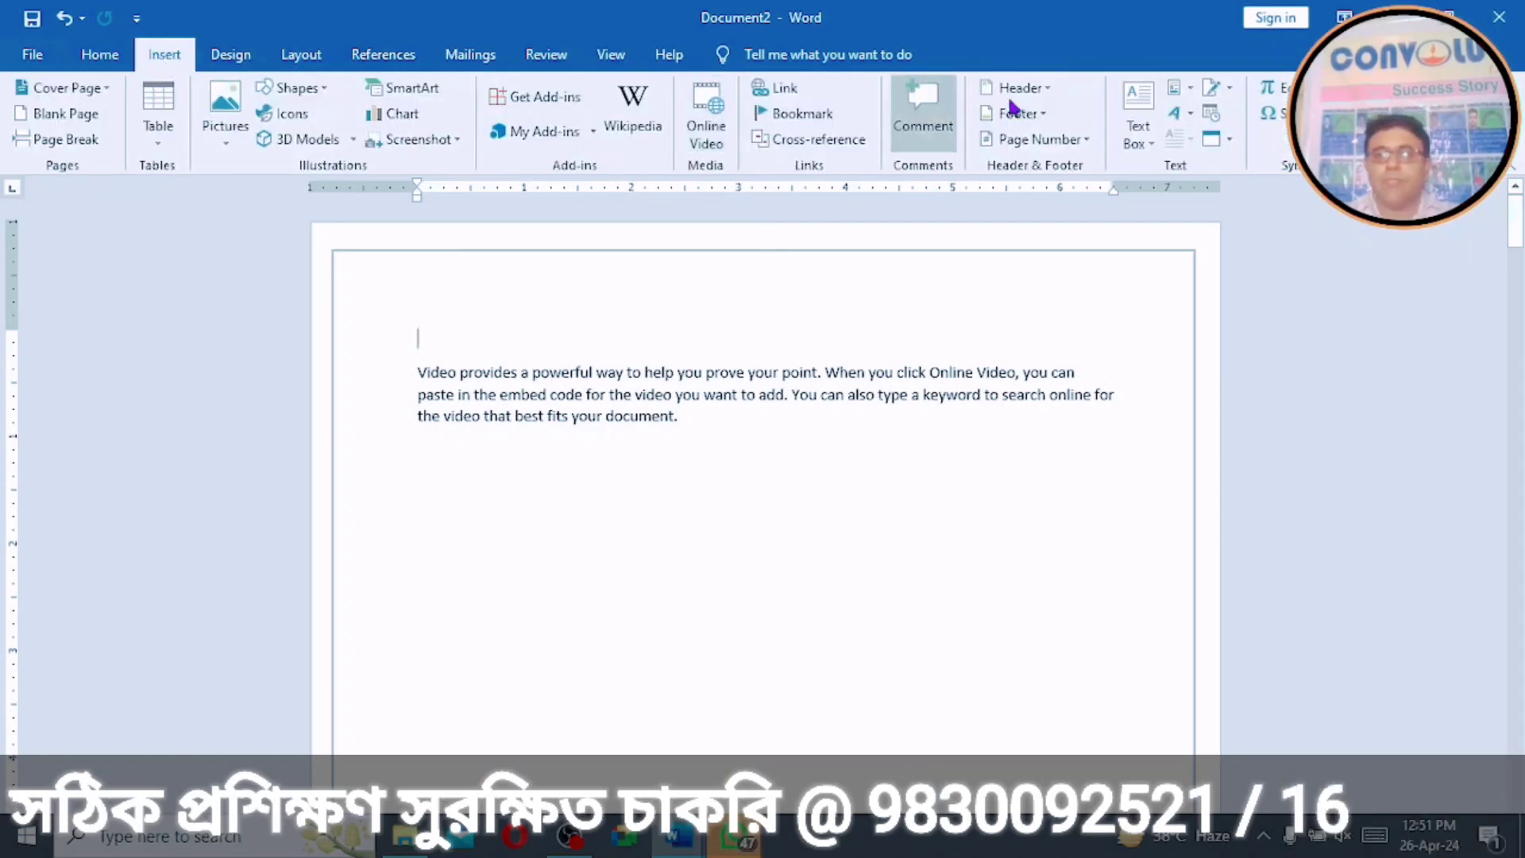
left_click(1048, 89)
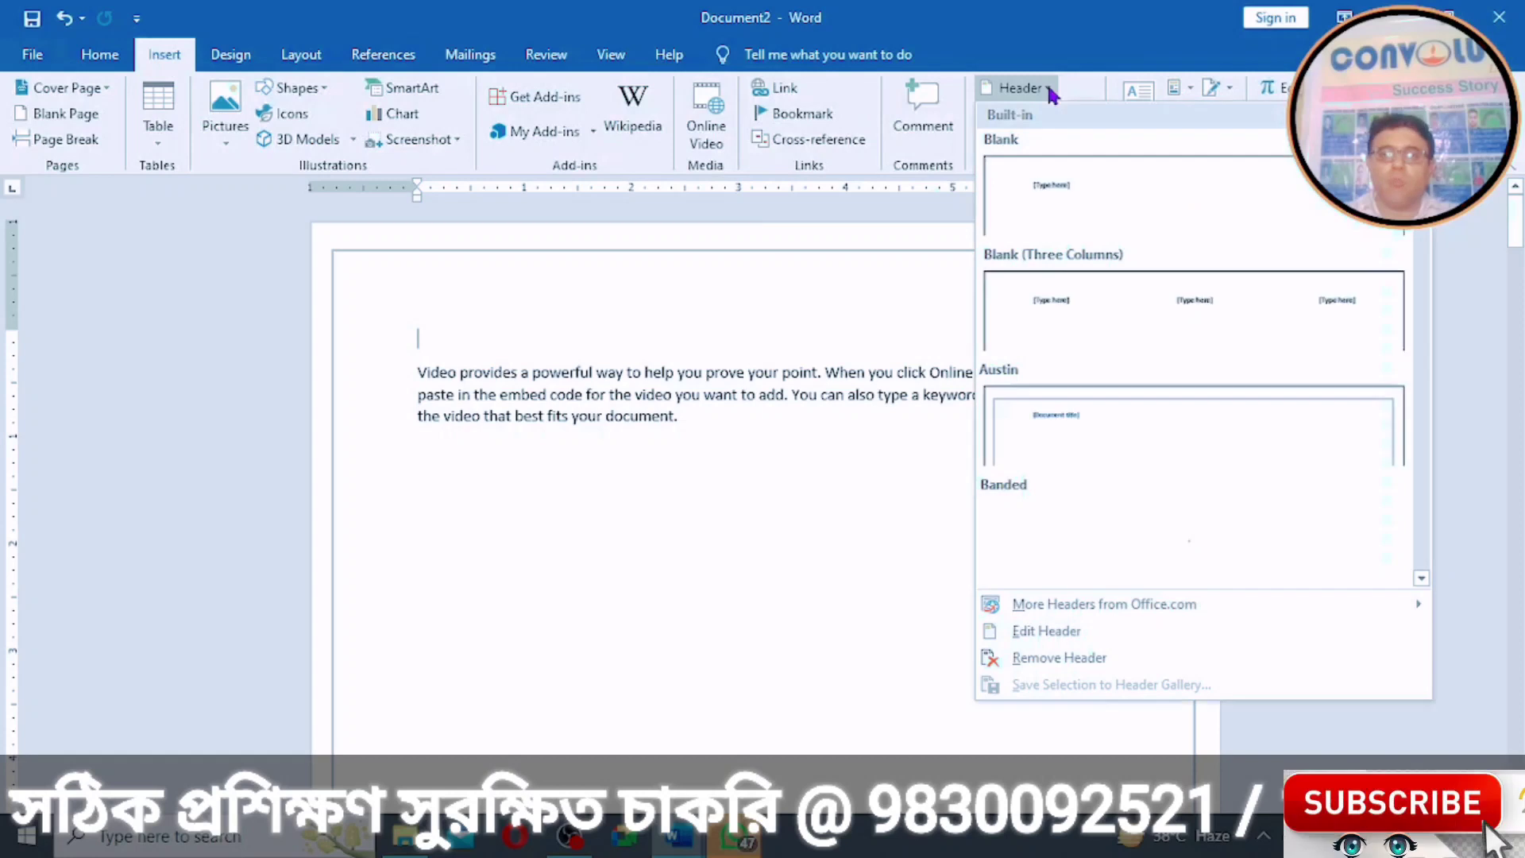
left_click(1144, 315)
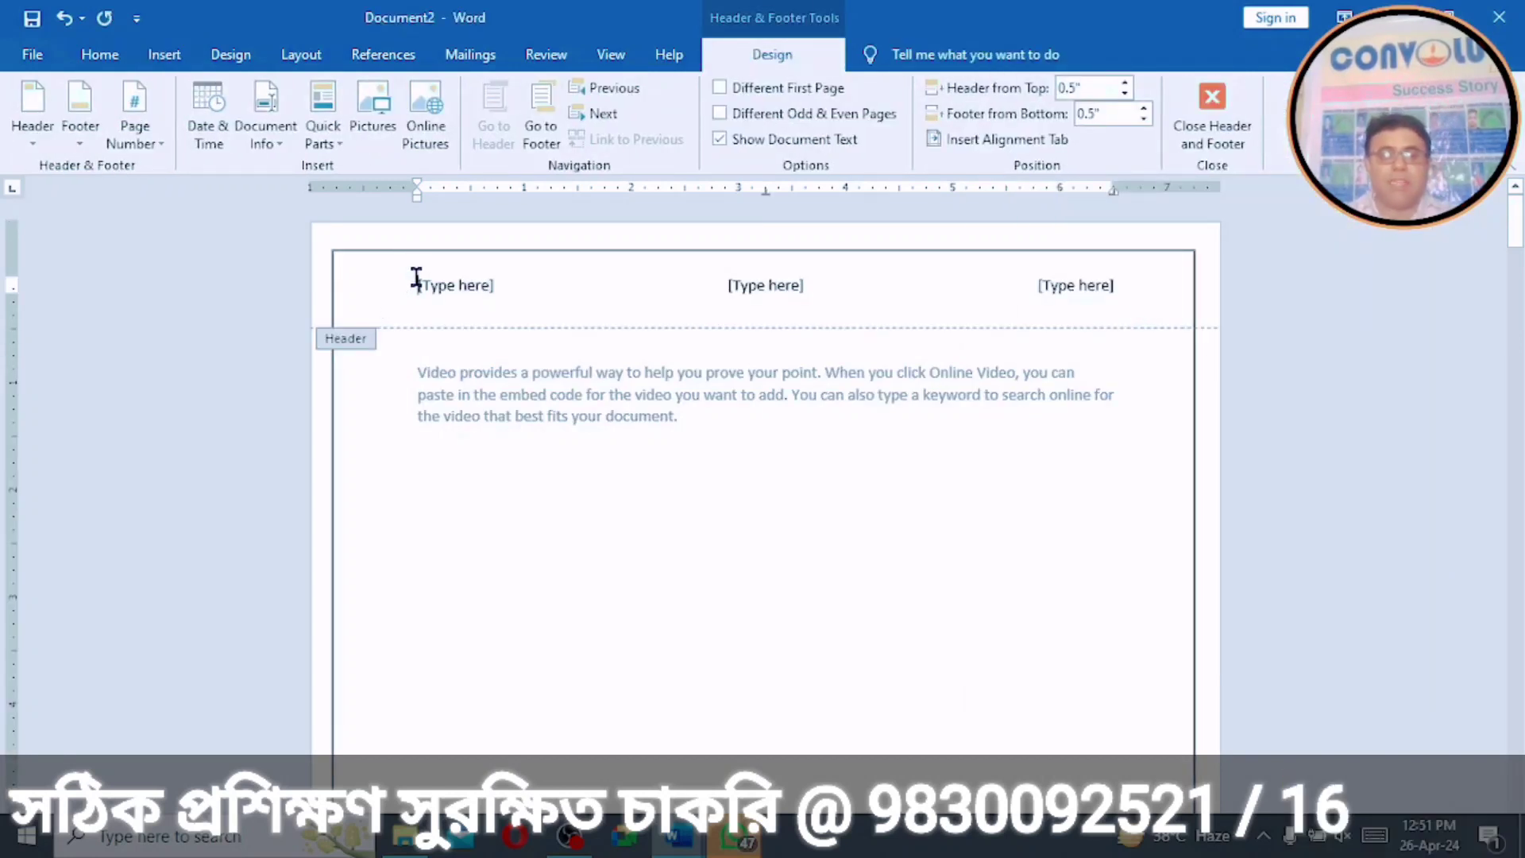
left_click_drag(421, 278, 502, 283)
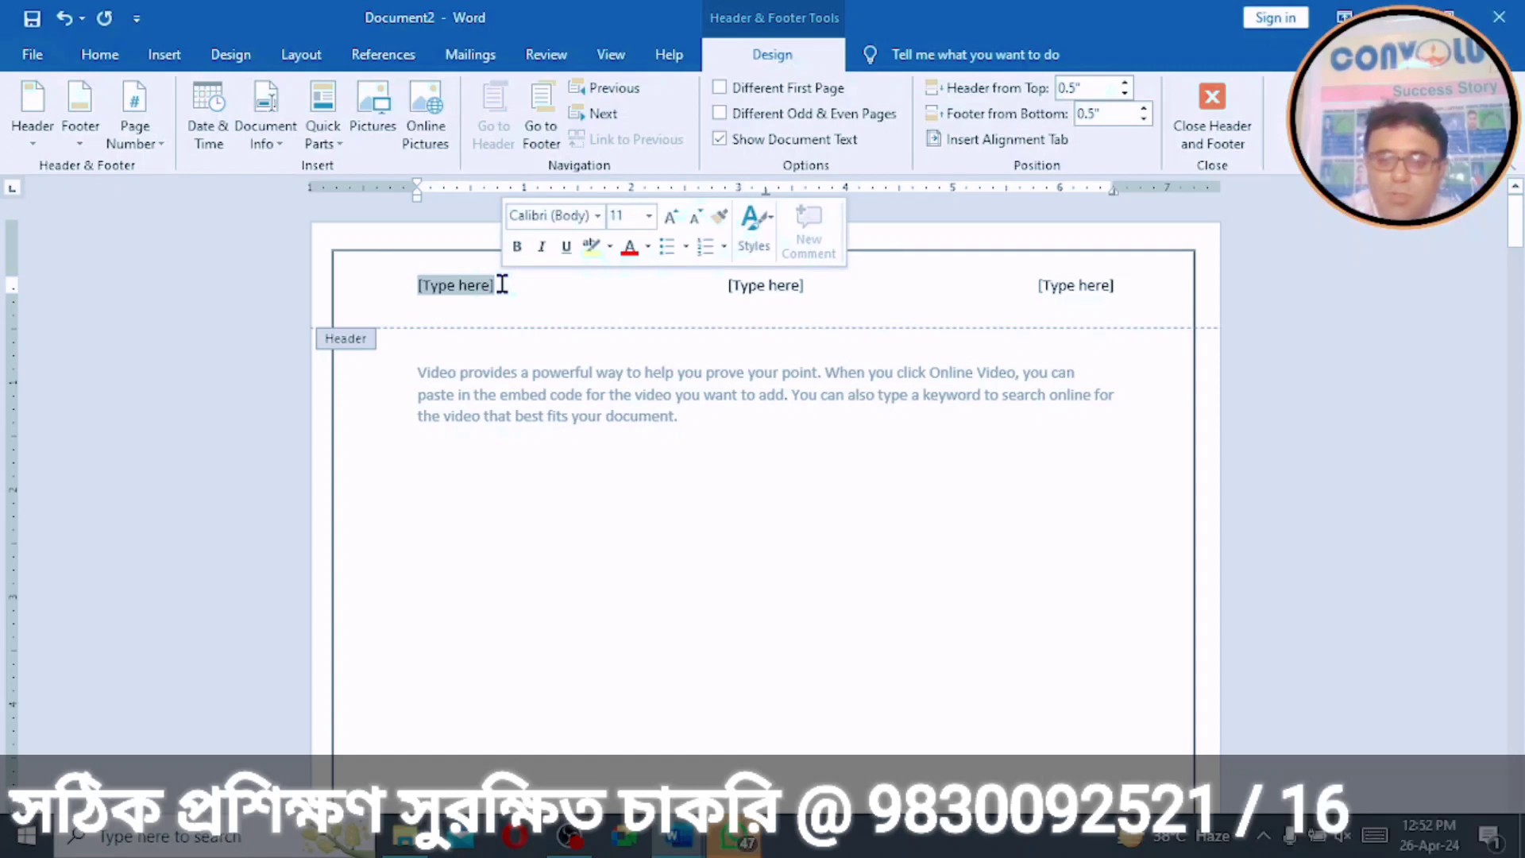
key("Delete")
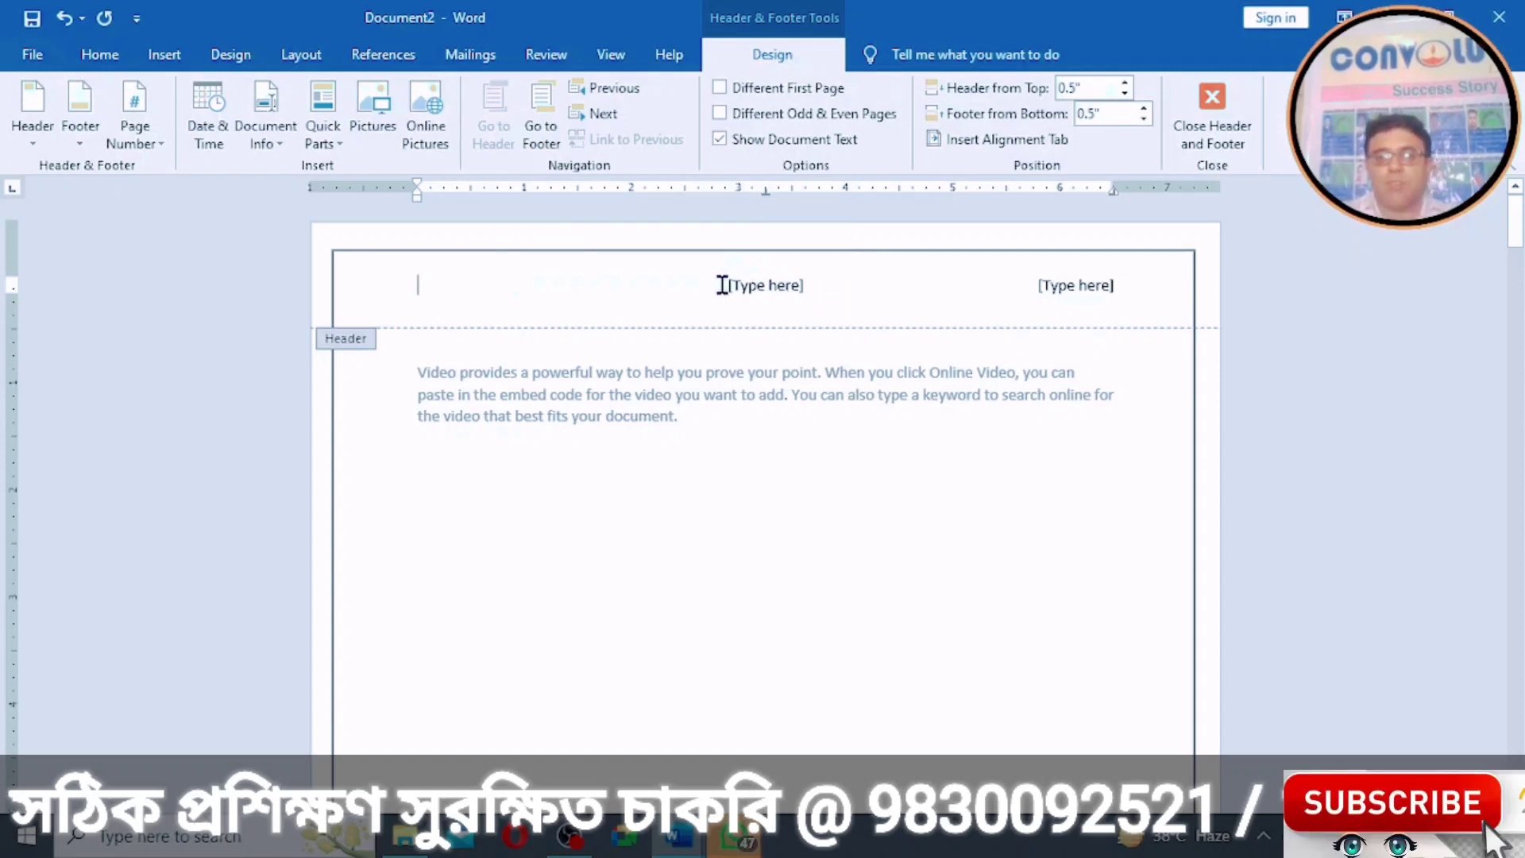
left_click_drag(721, 286, 1114, 286)
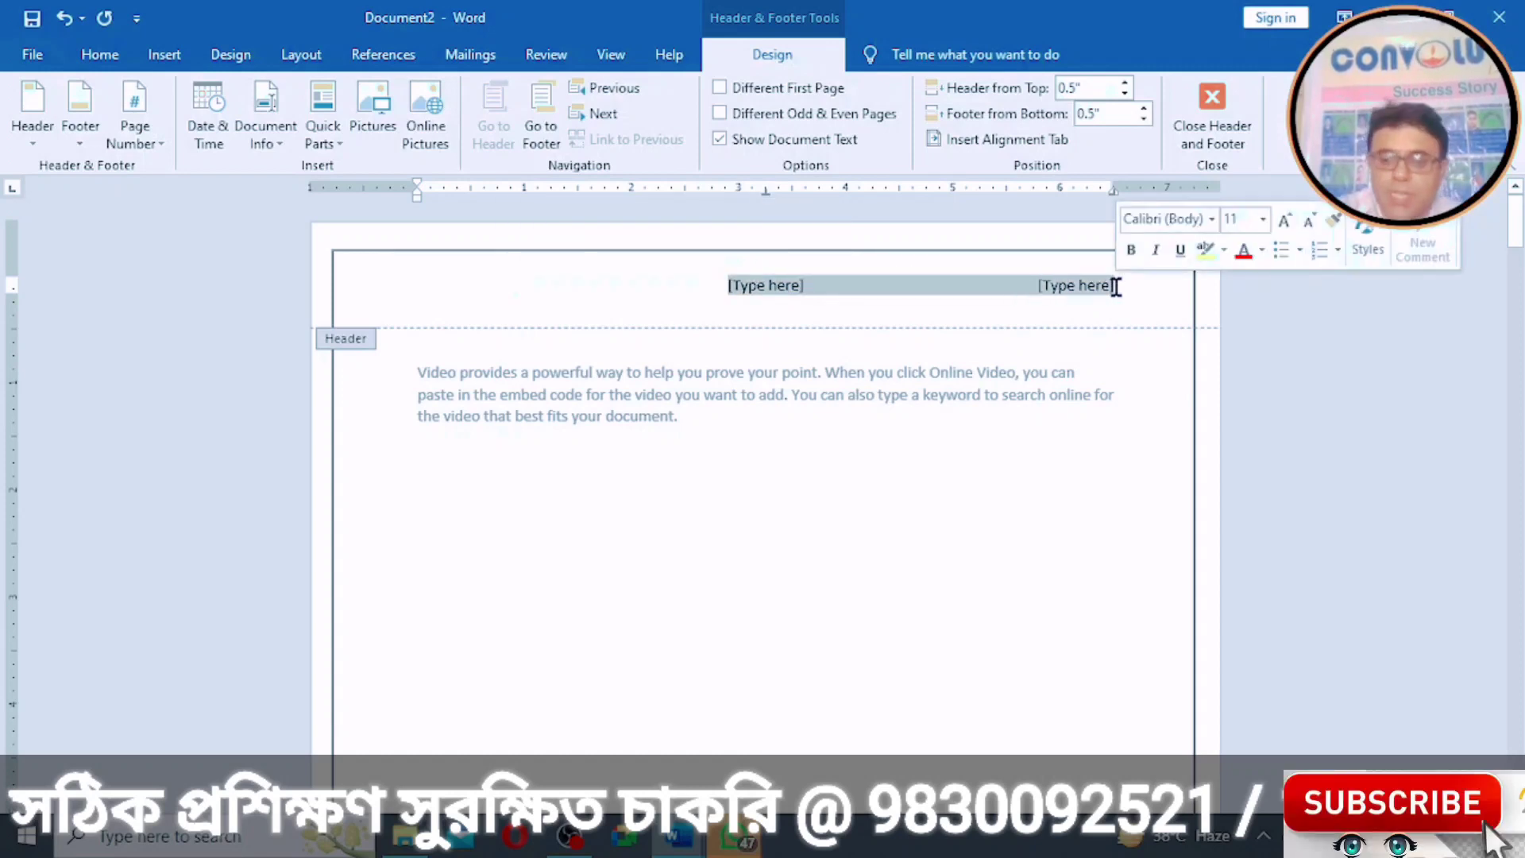
key("Delete")
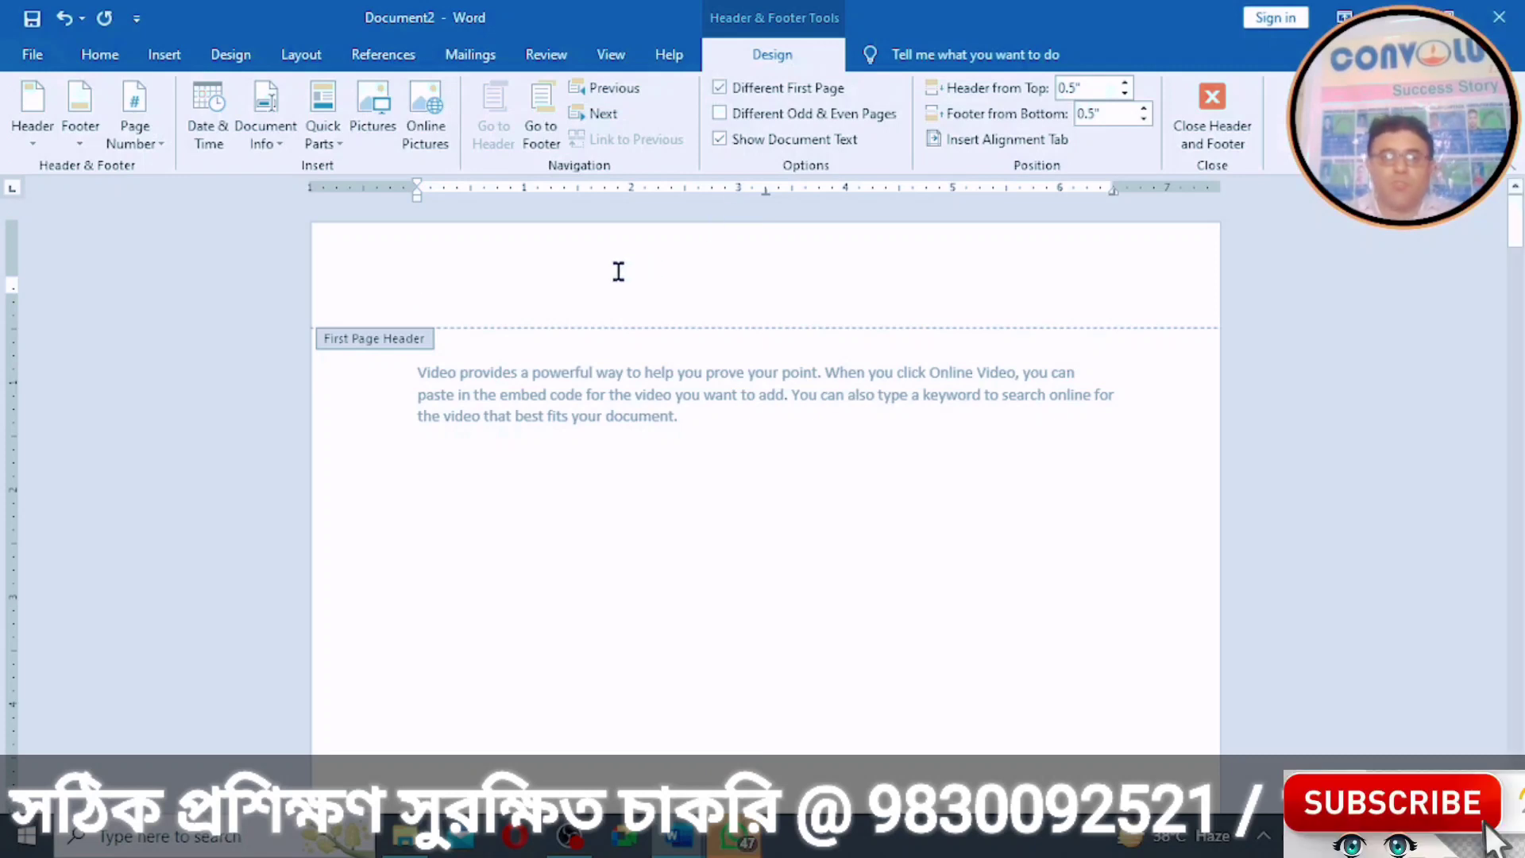
Step: Enter "THIS IS PRIMARY PAGE" in the first page header and centre it
type("THIS IS PRI")
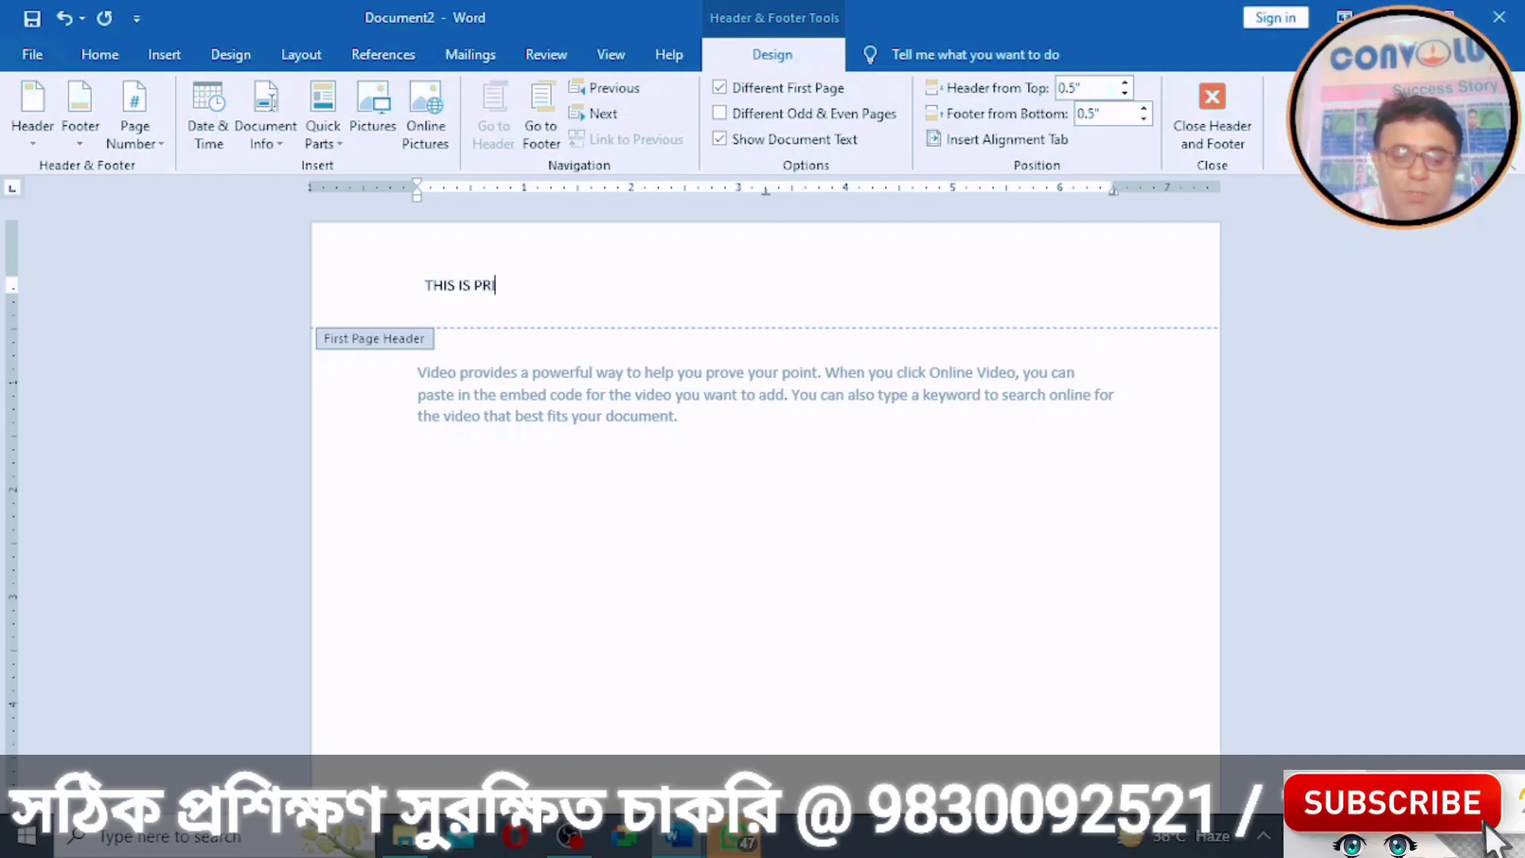
type("MARY PAGE")
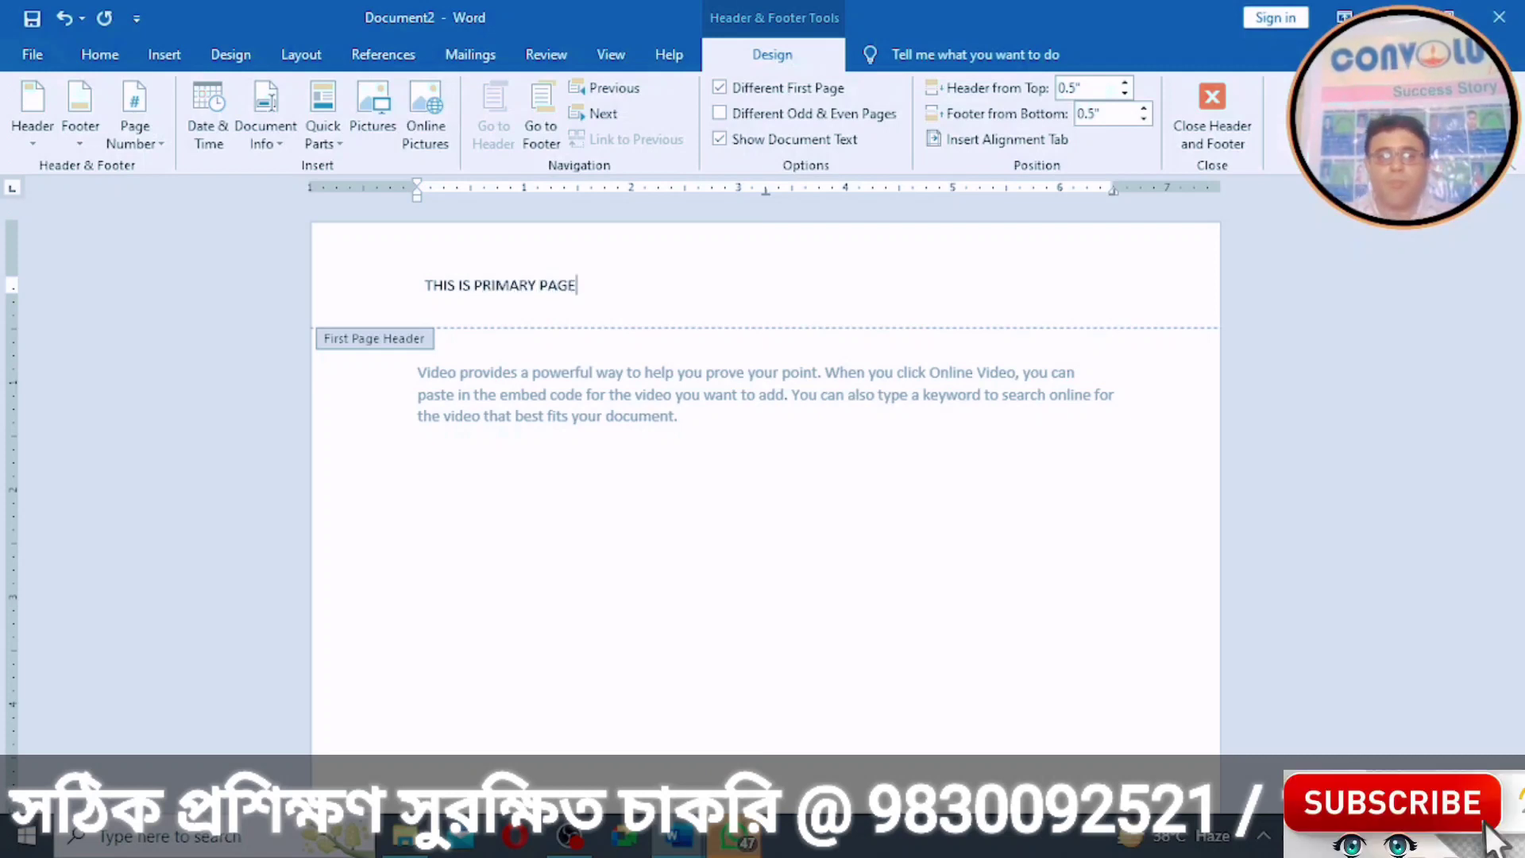
left_click(420, 277)
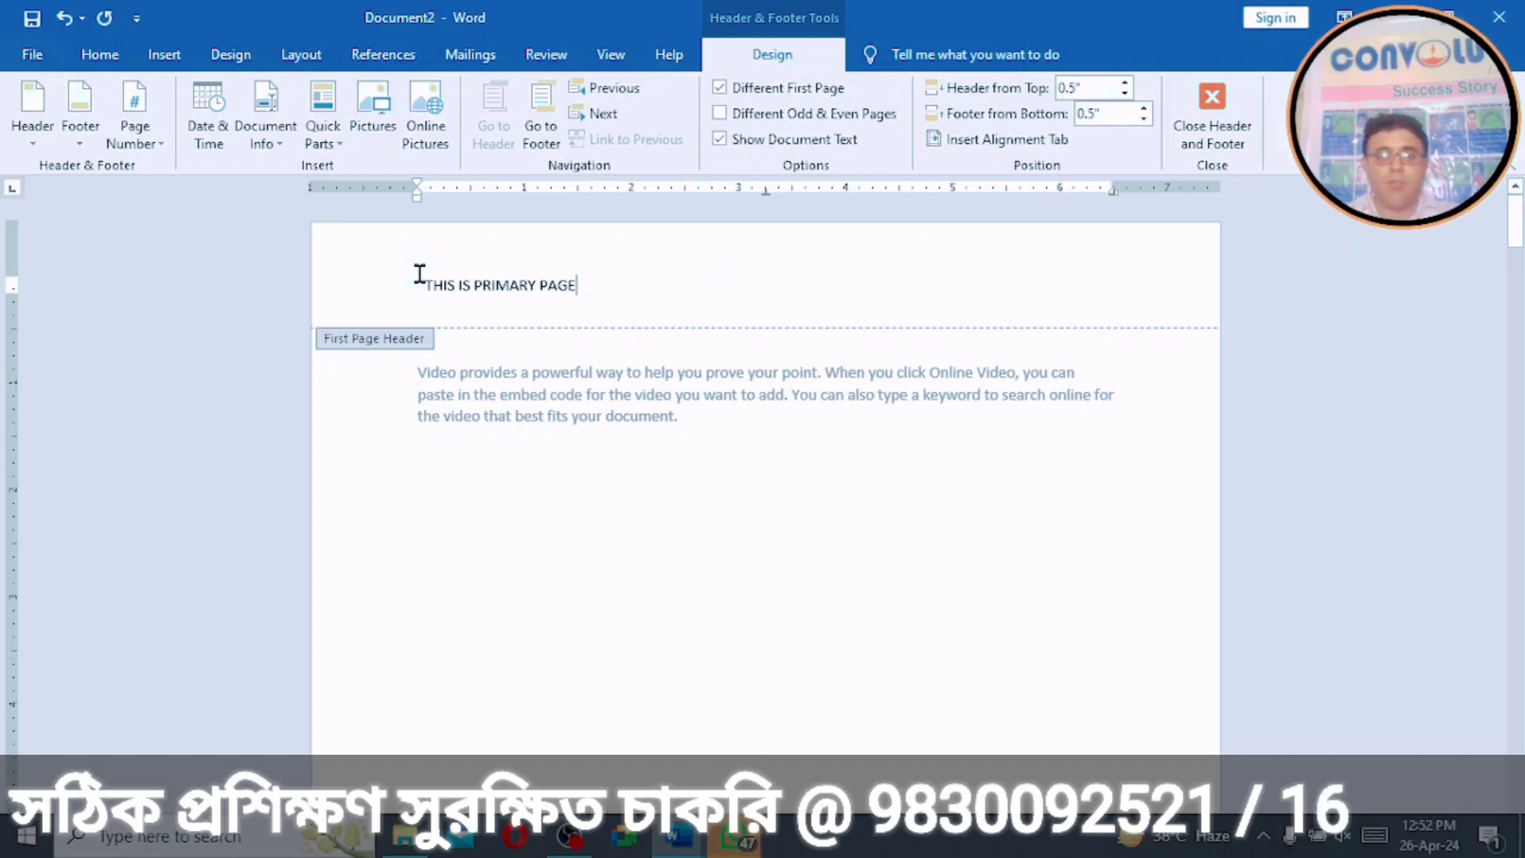
left_click_drag(420, 276, 580, 282)
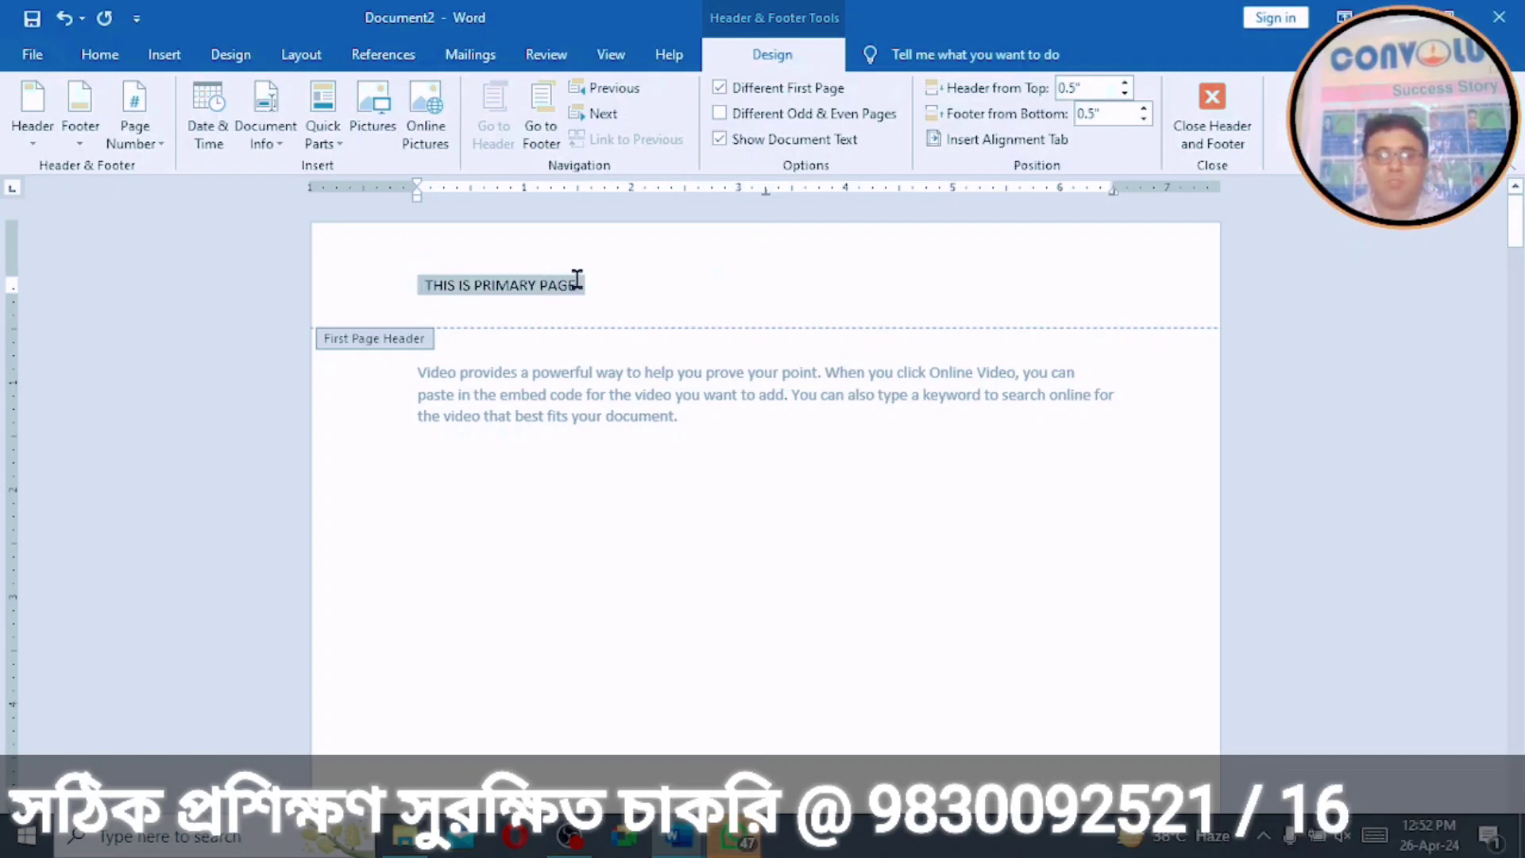
left_click(100, 55)
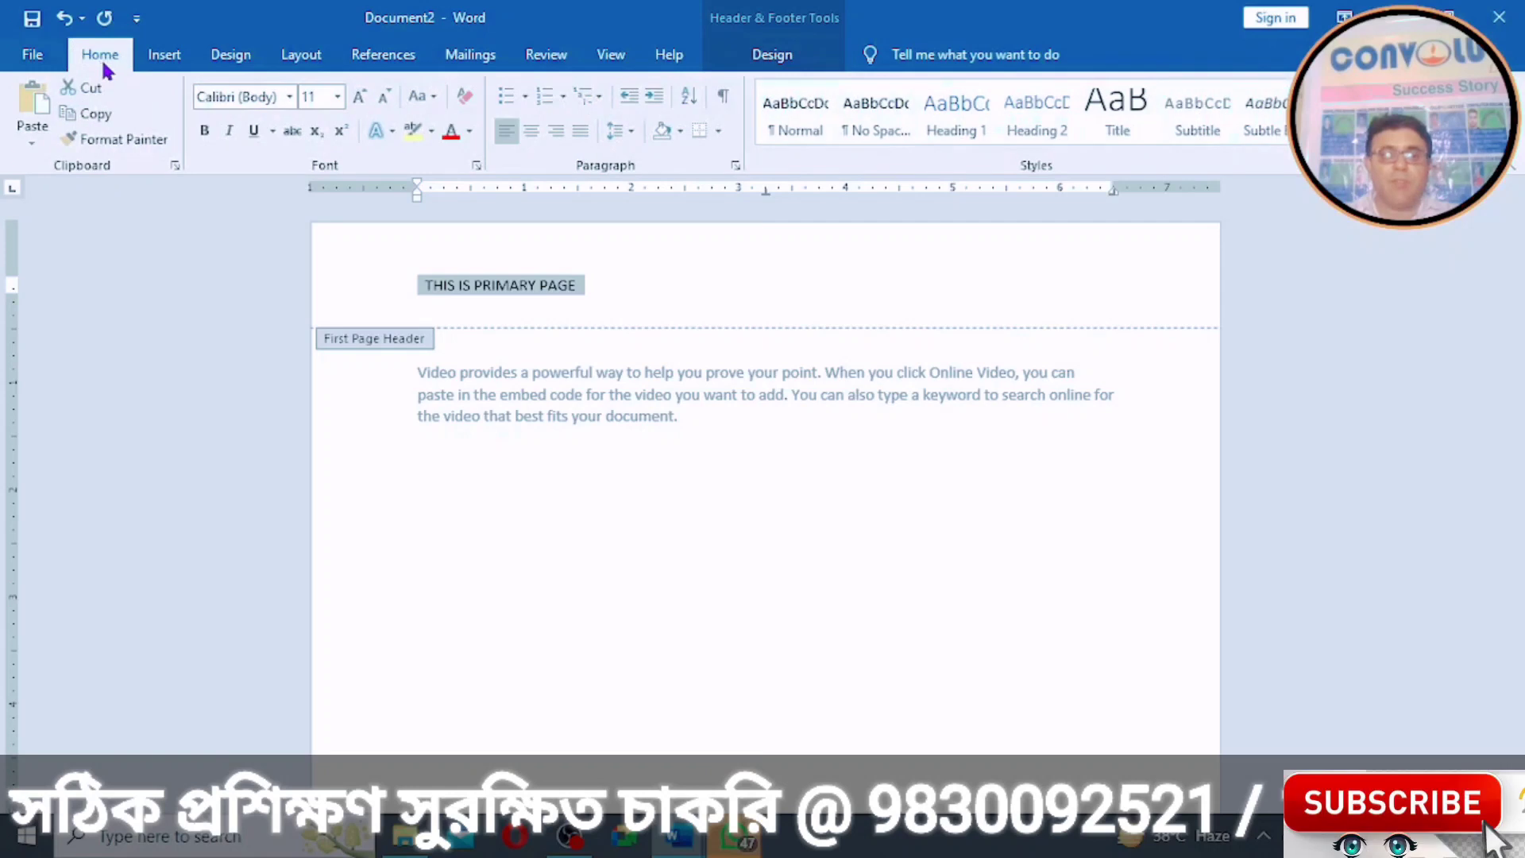
left_click(531, 136)
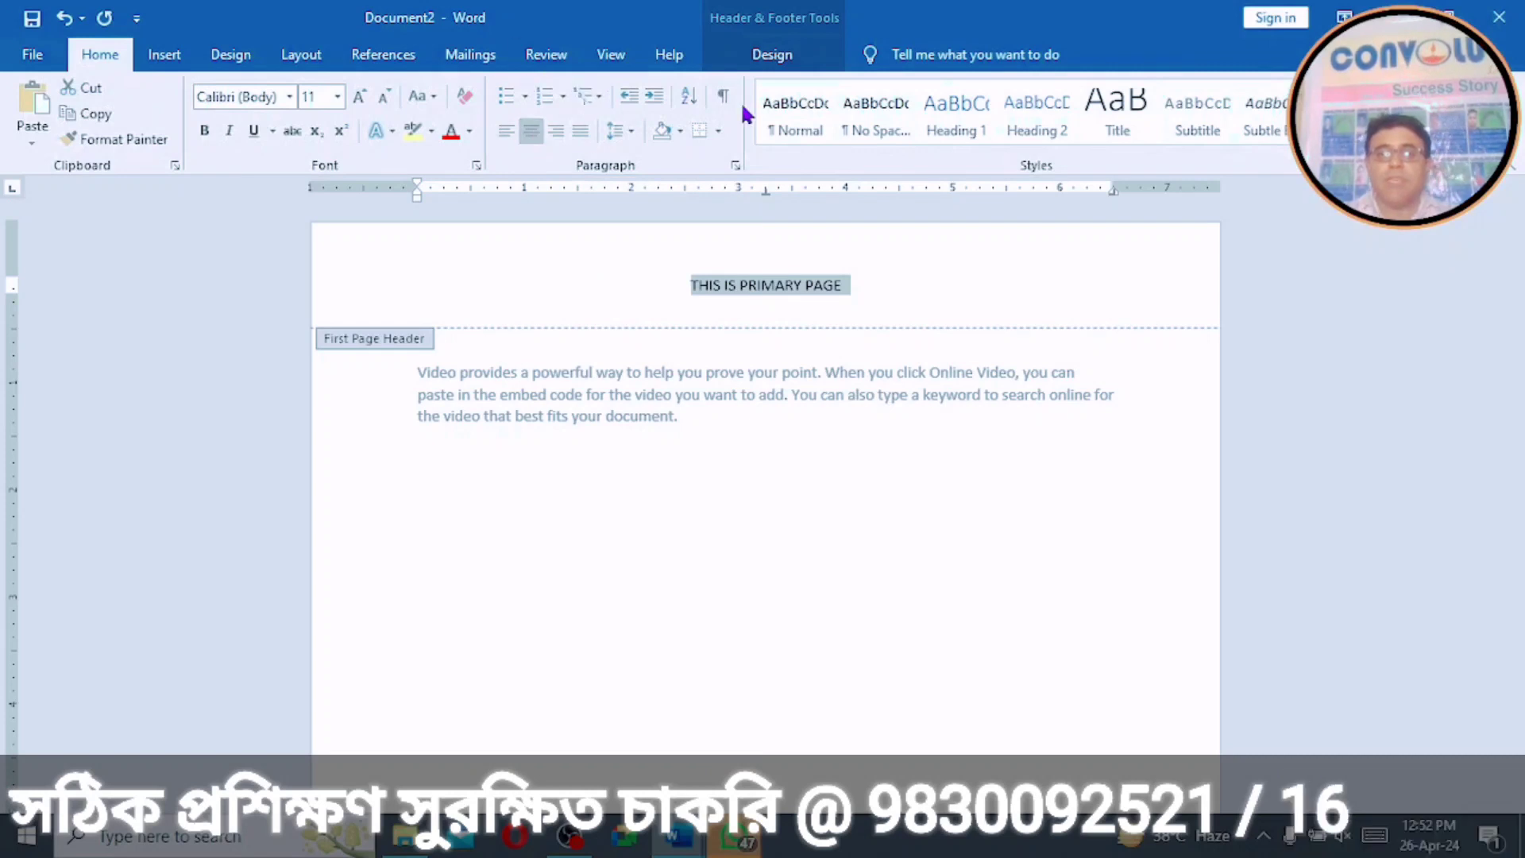
Step: Enter "THIS IS SECONDARY PAGE" in the second page's header, close header editing, and review the headers across the pages
left_click(765, 70)
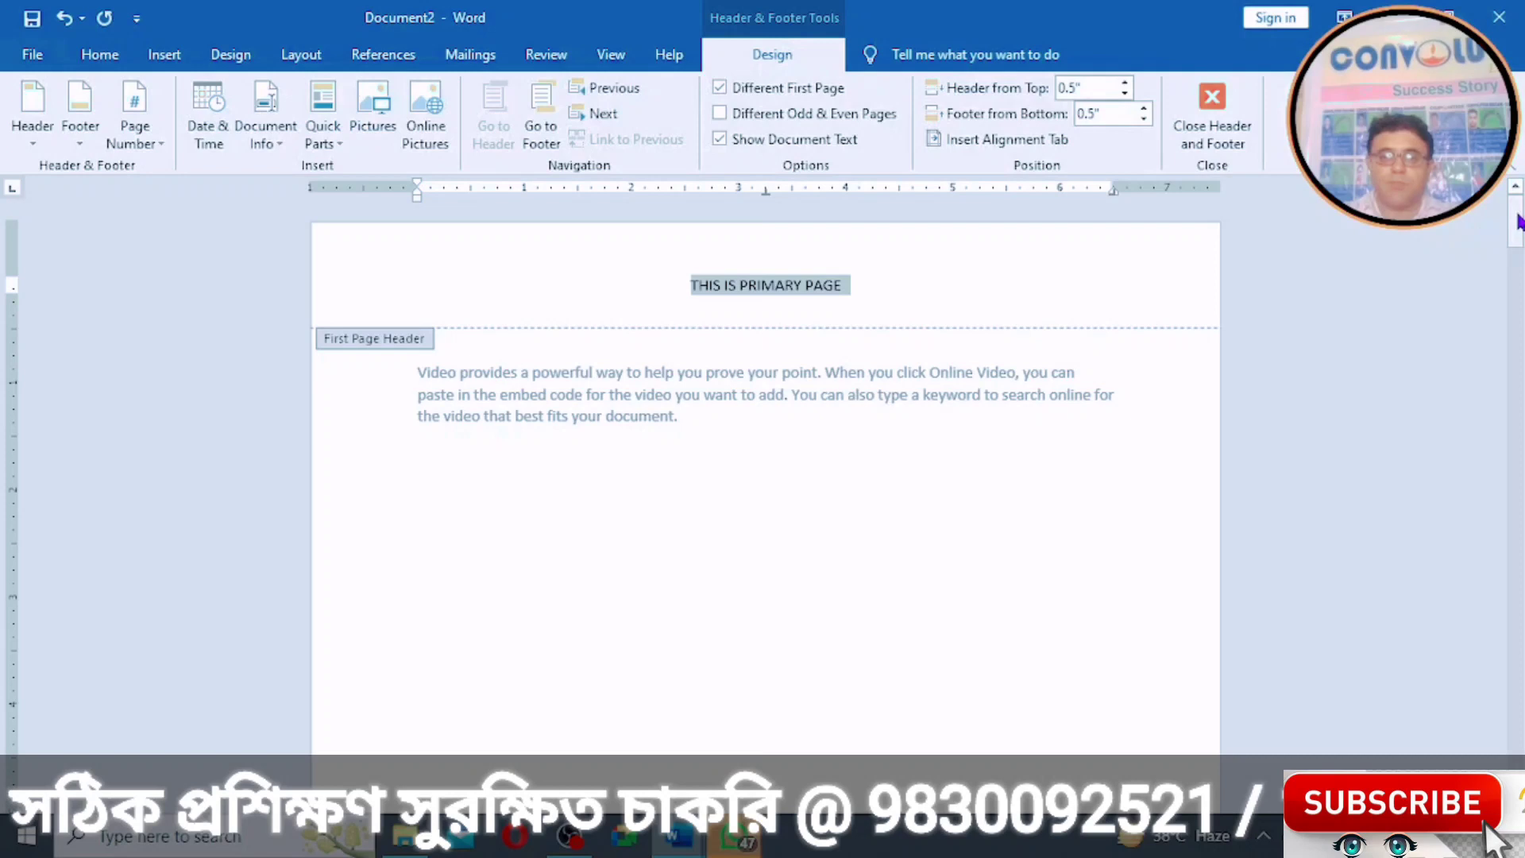
left_click_drag(1517, 220, 1522, 302)
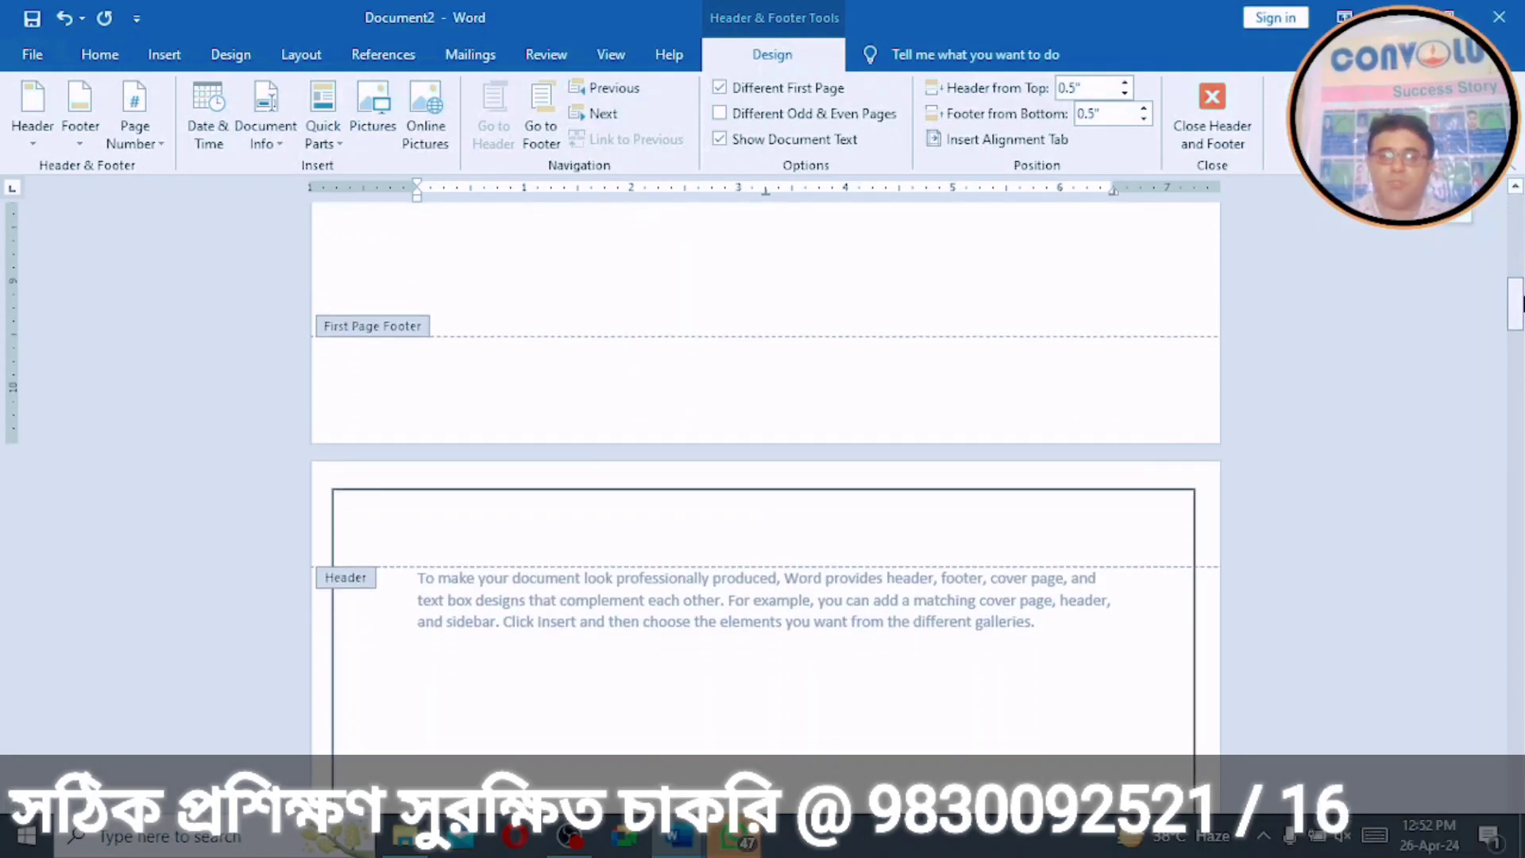
left_click(651, 505)
type("THI IS")
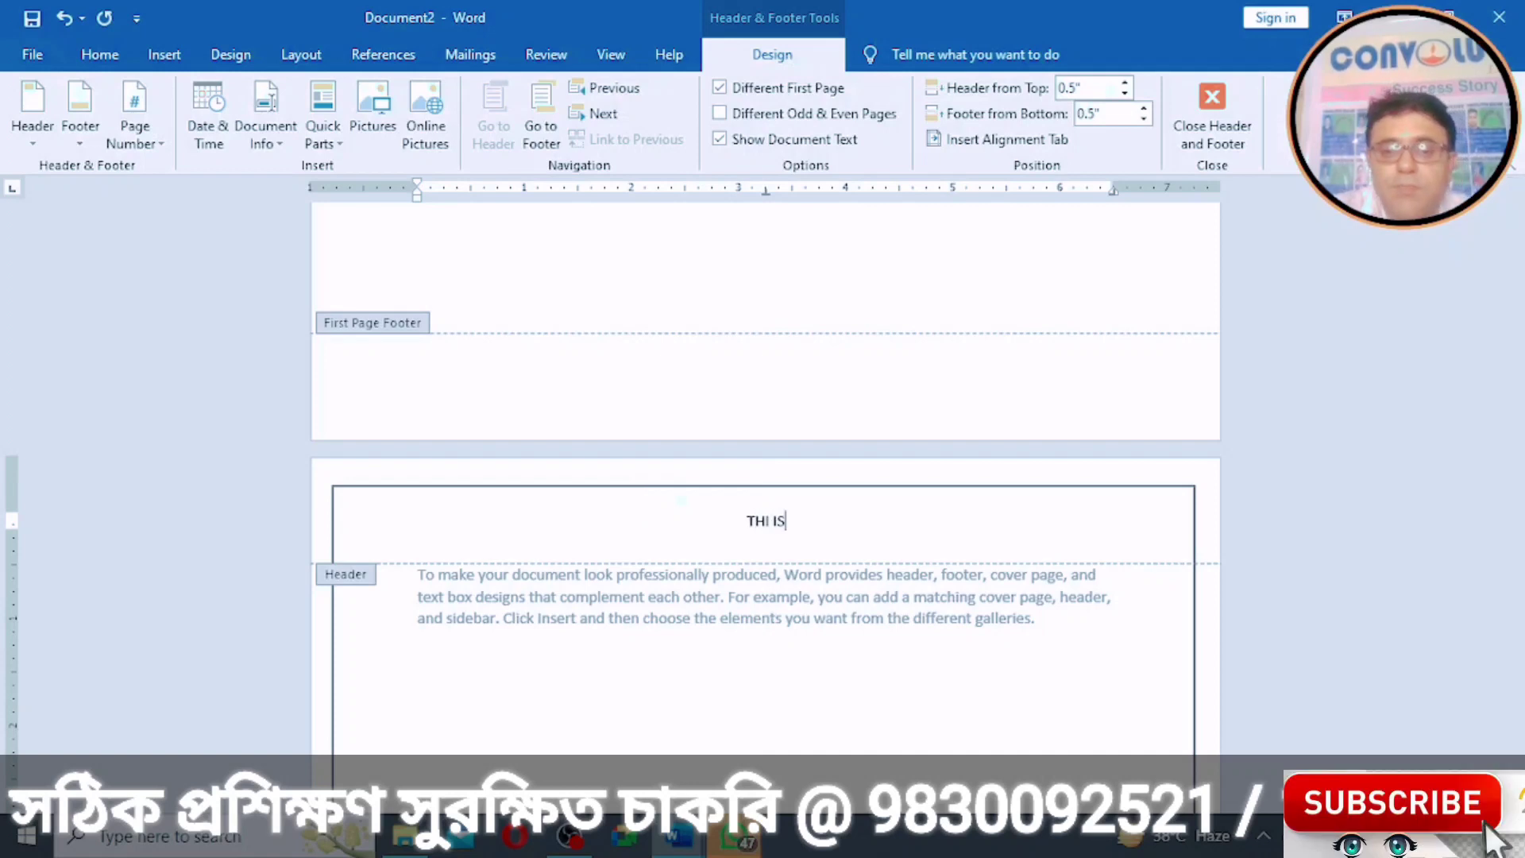
key("BackSpace")
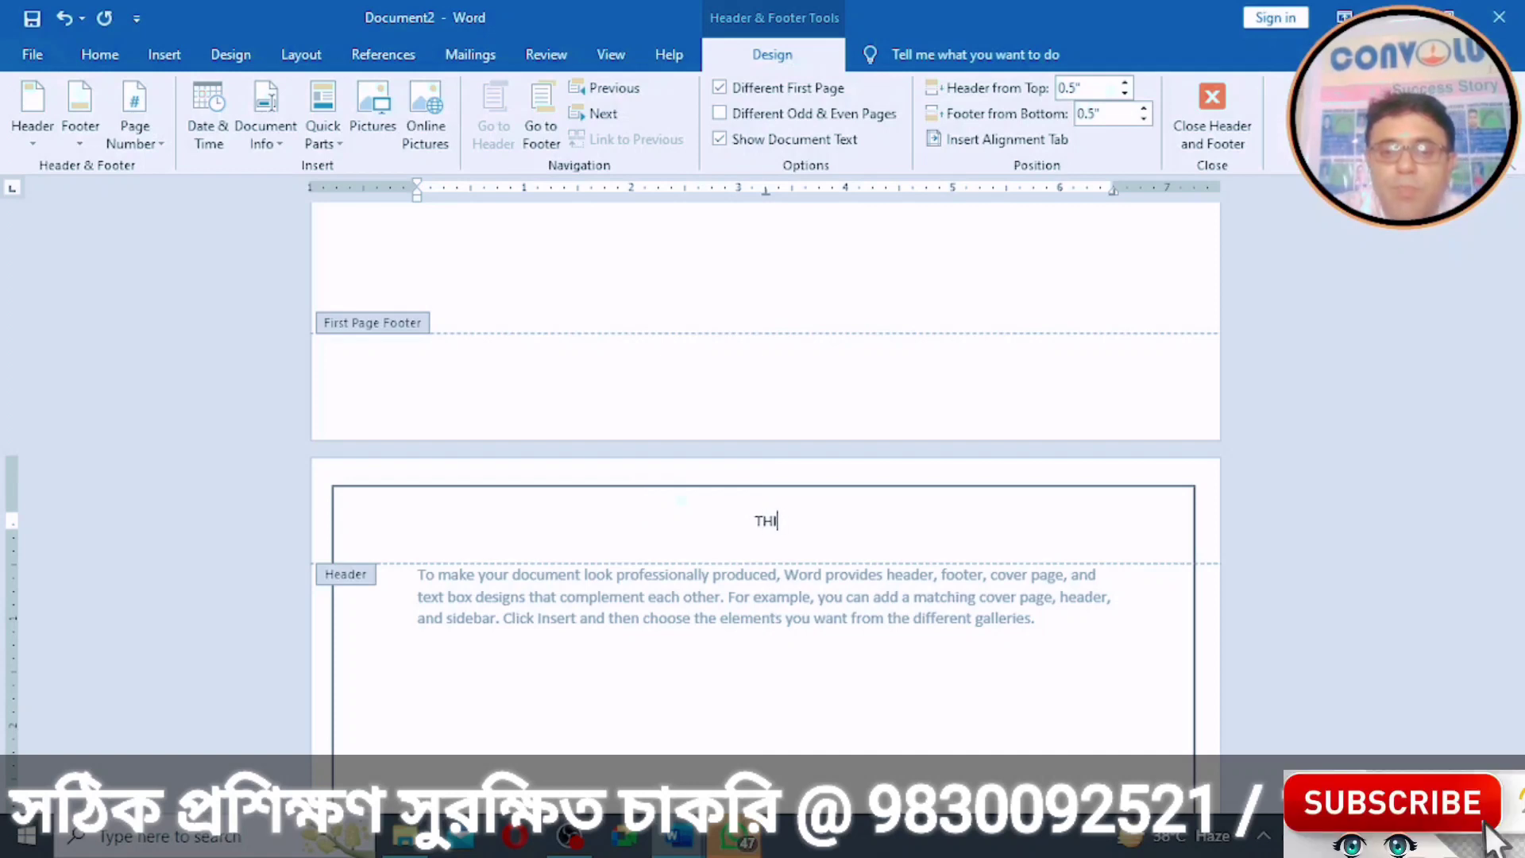
type("S IS ")
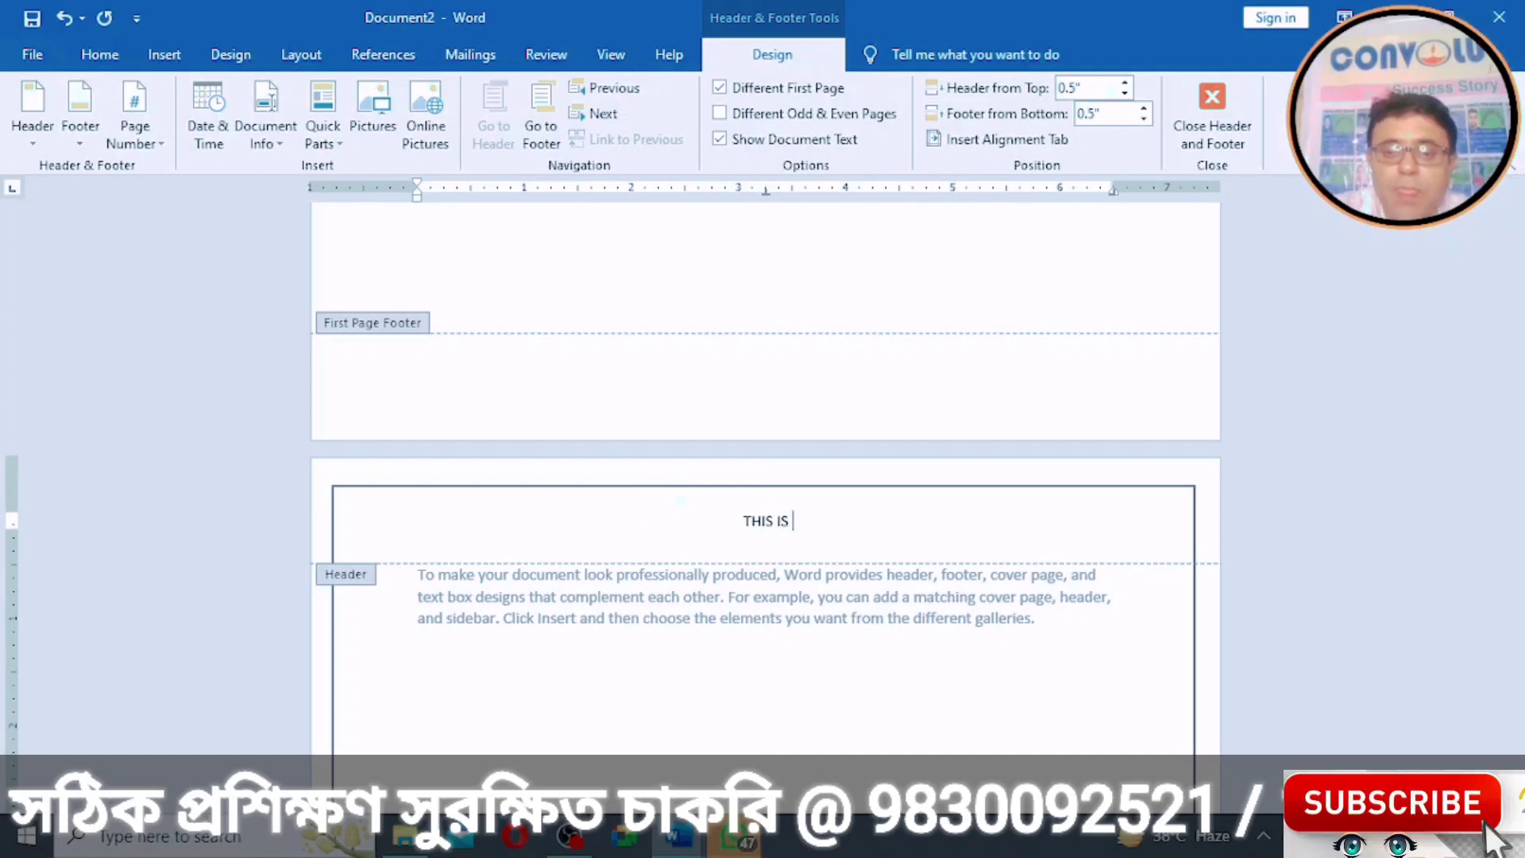
type("SECONDARY PA")
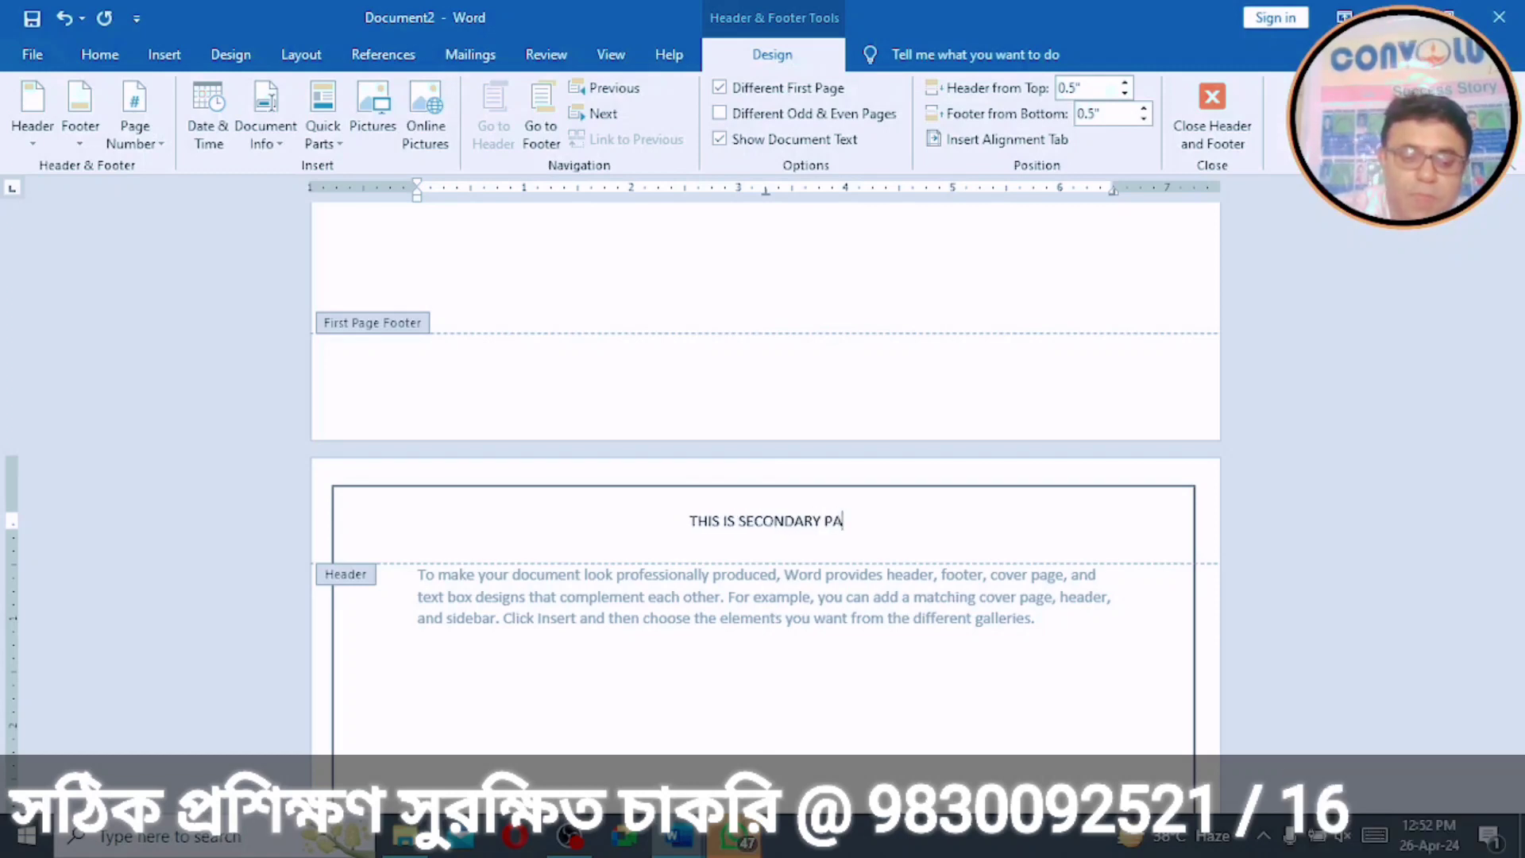
type("GE")
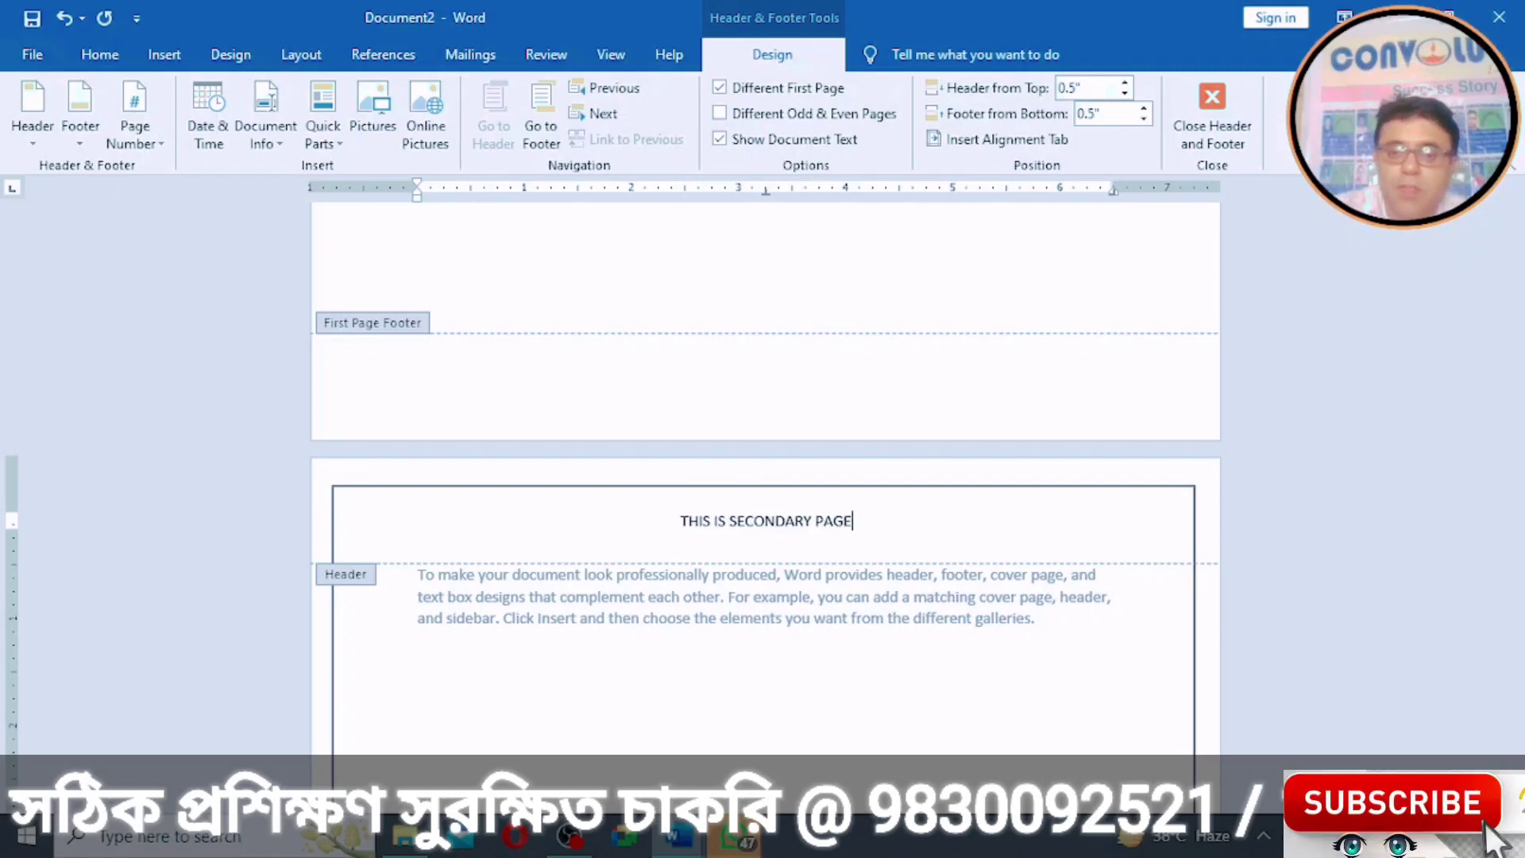
left_click(1208, 126)
left_click_drag(1519, 234, 1523, 719)
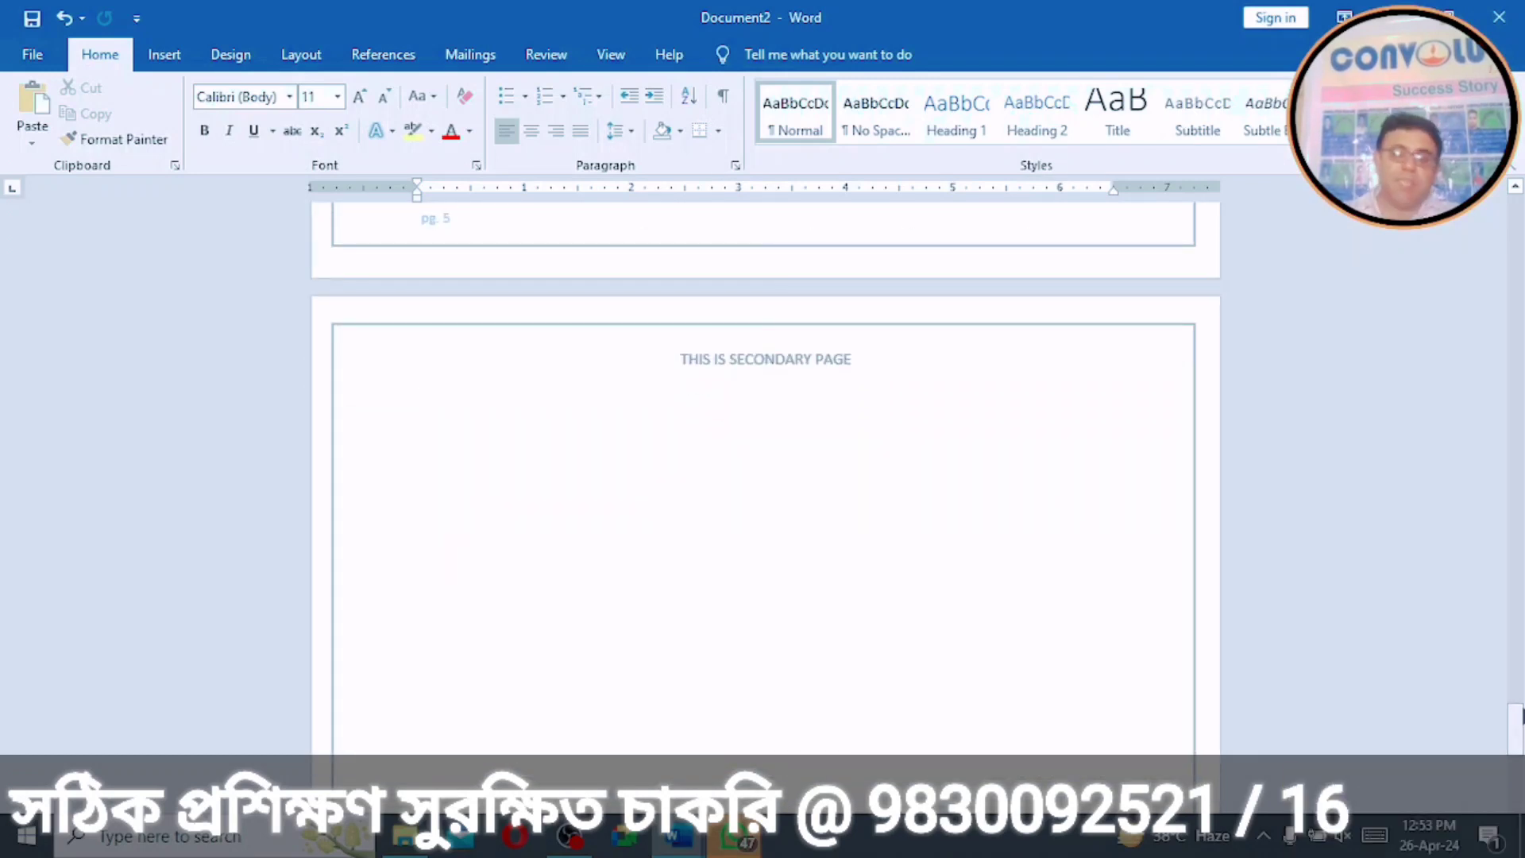
left_click_drag(1521, 731, 1521, 223)
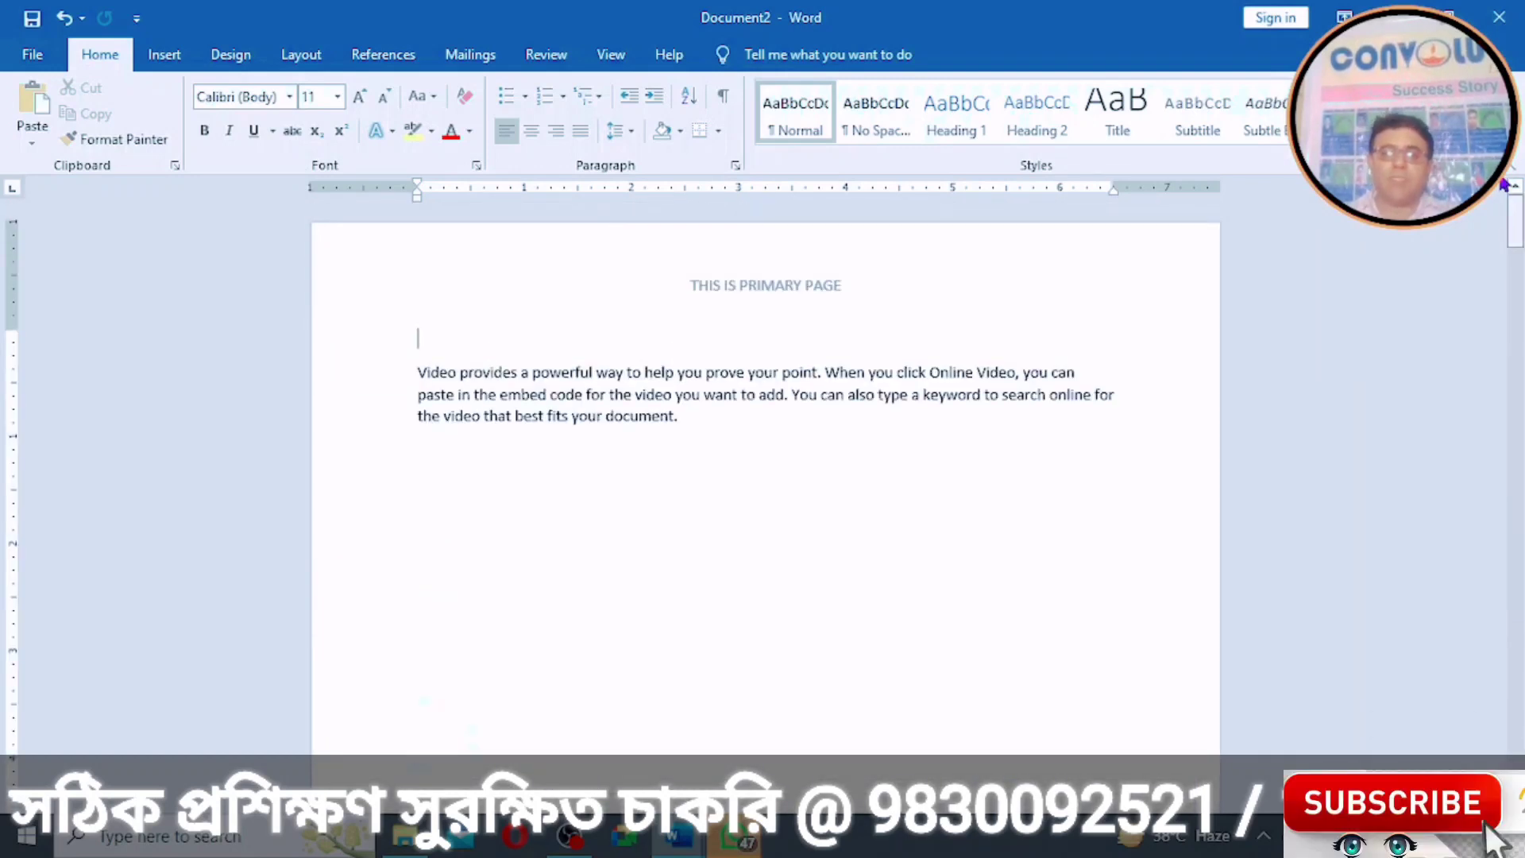
Step: Delete the "THIS IS PRIMARY PAGE" text from the first page header and close header editing
double_click(825, 288)
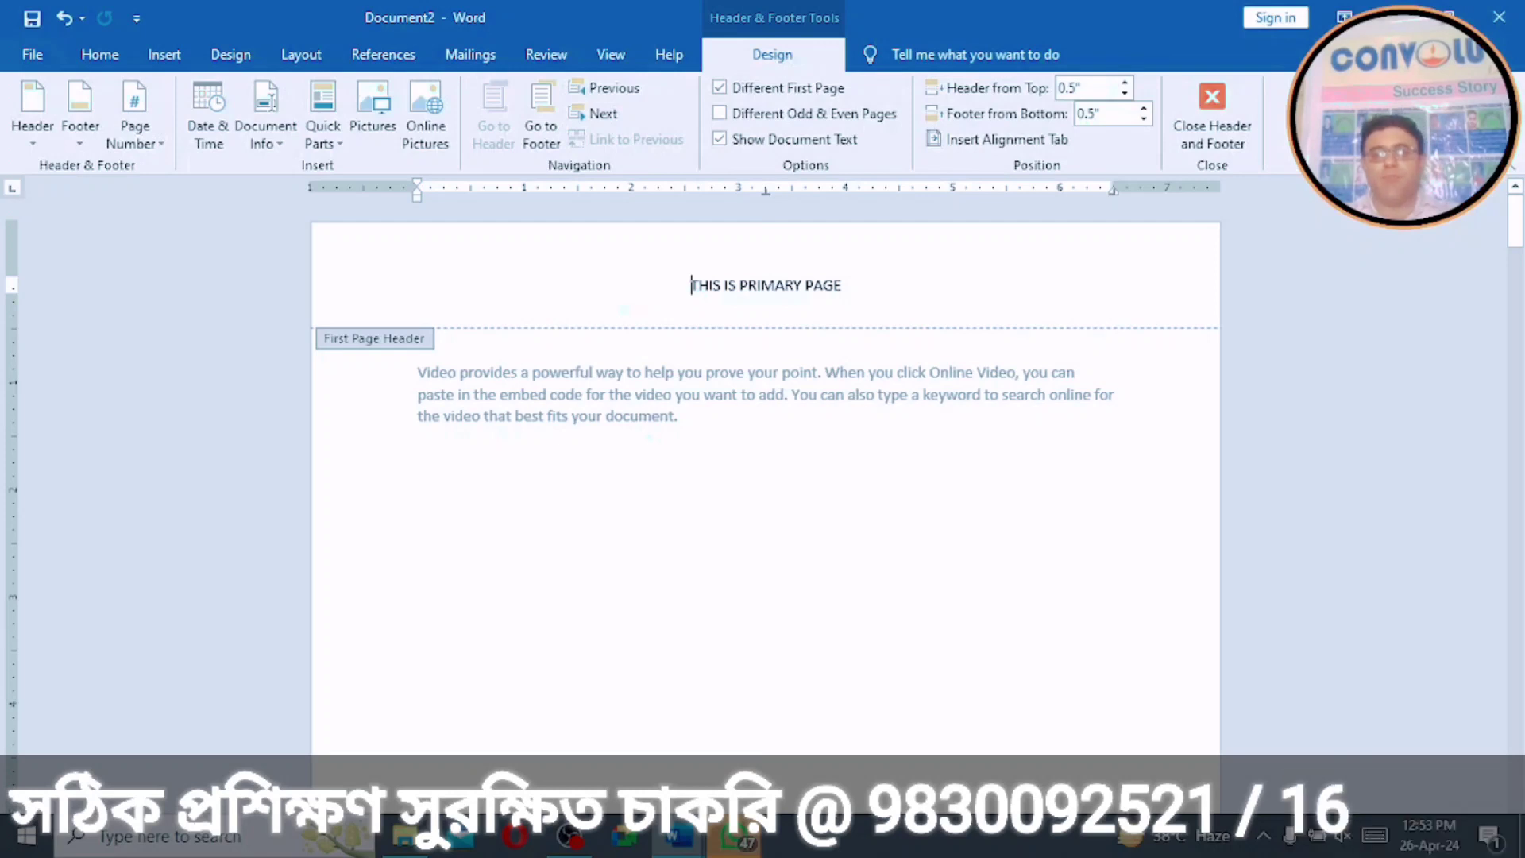
left_click_drag(691, 284, 850, 286)
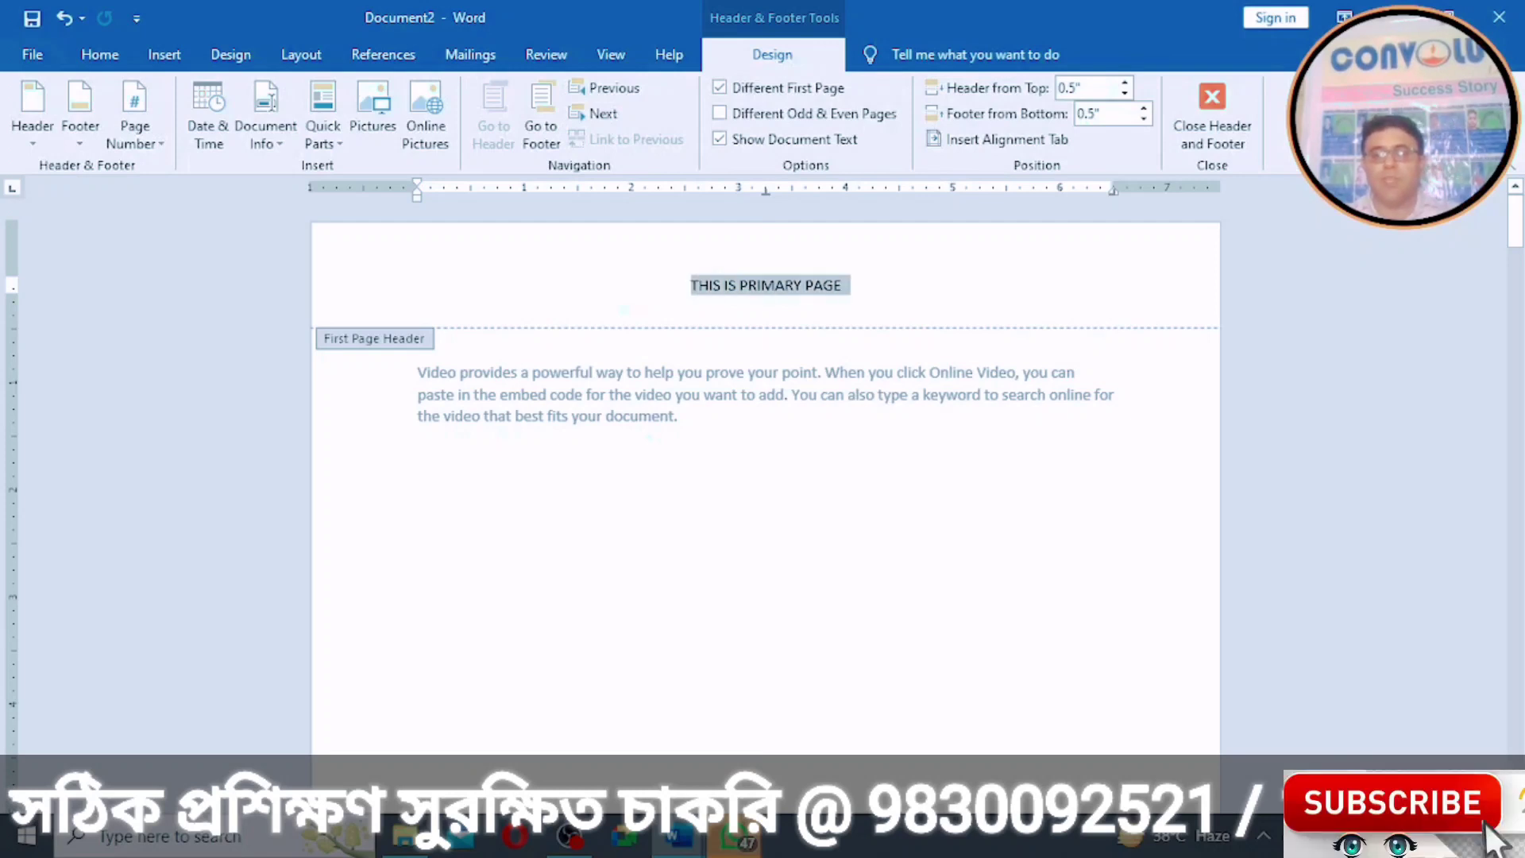
key("Delete")
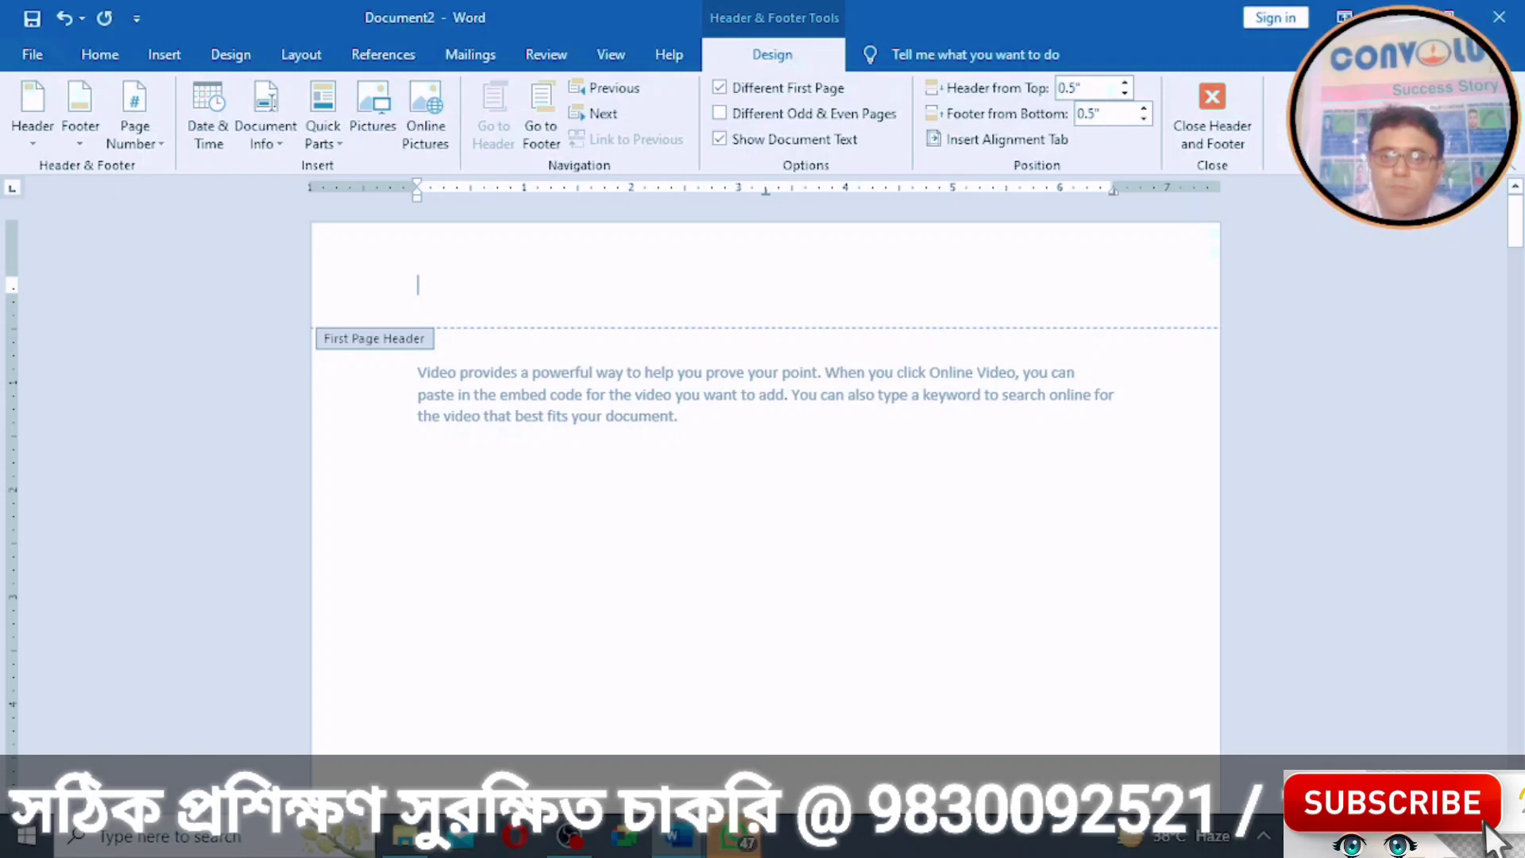
left_click(1222, 135)
Step: Turn off Different First Page, delete the "THIS IS SECONDARY PAGE" header text, and close header editing
left_click_drag(1516, 247, 1519, 316)
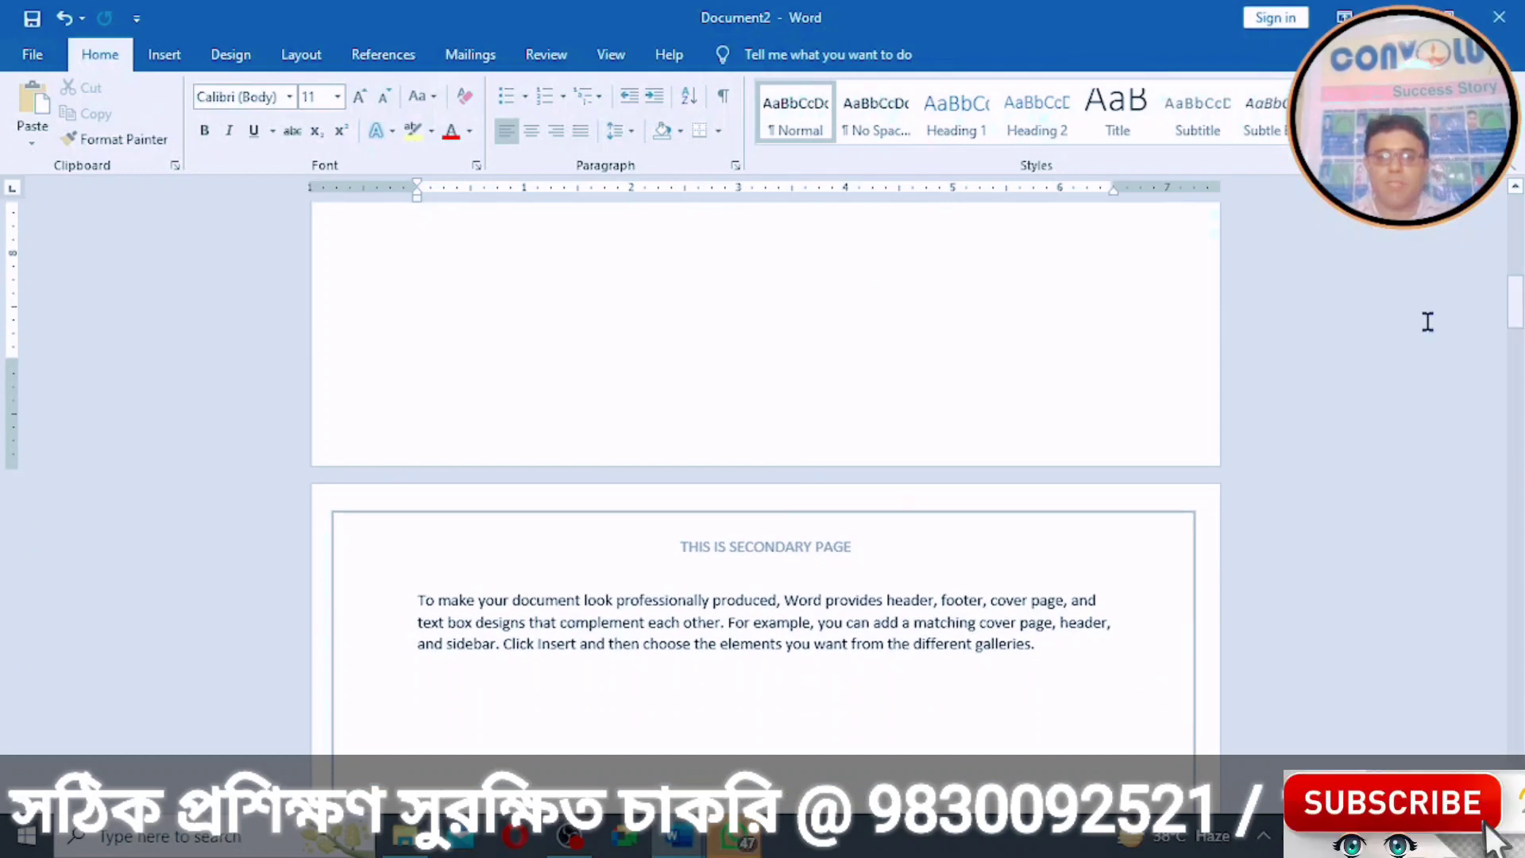
double_click(838, 542)
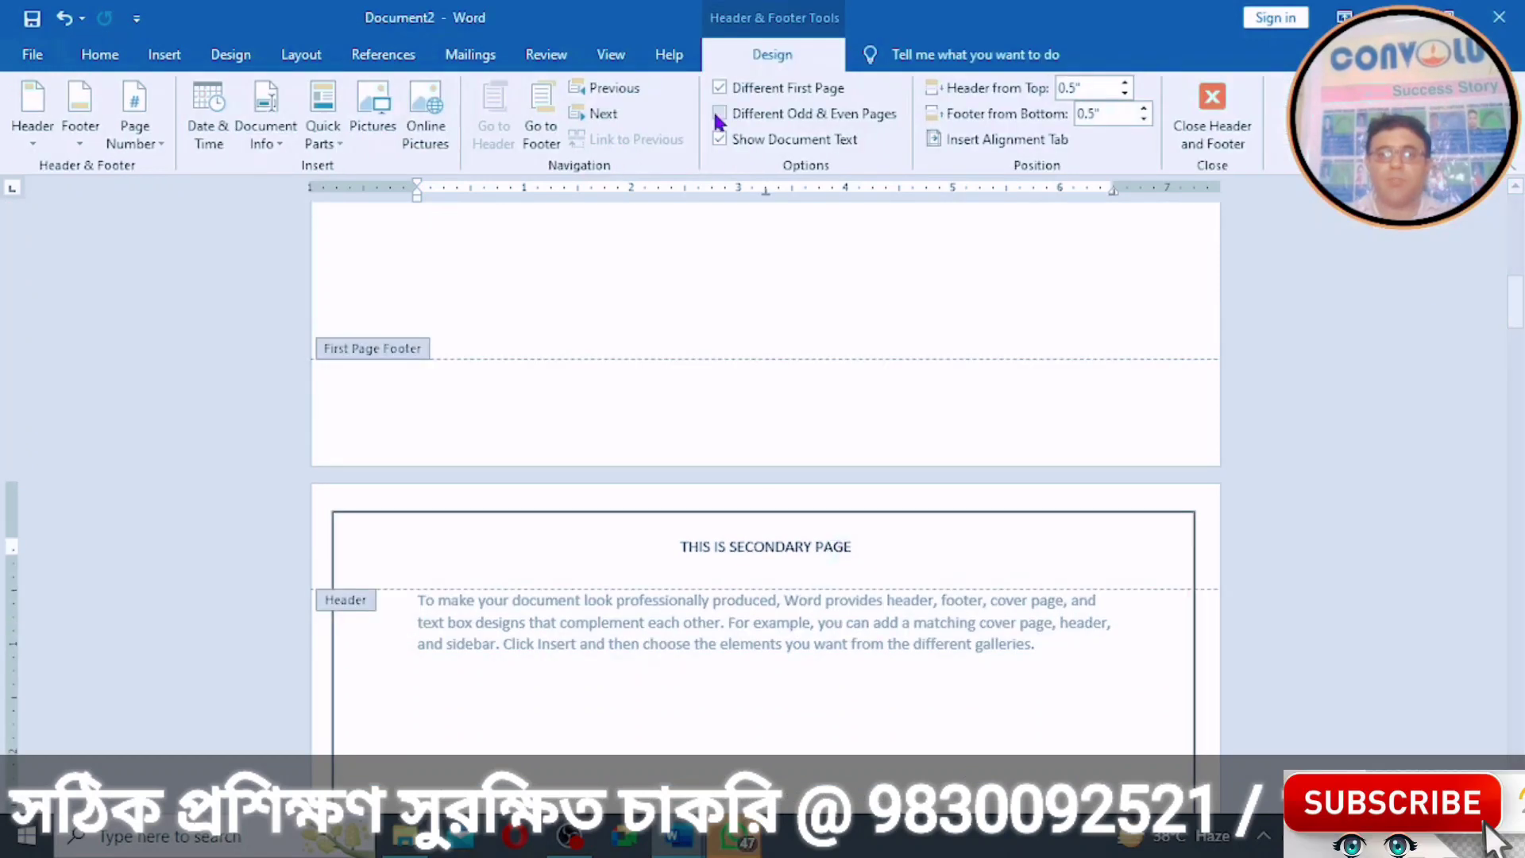
left_click(720, 89)
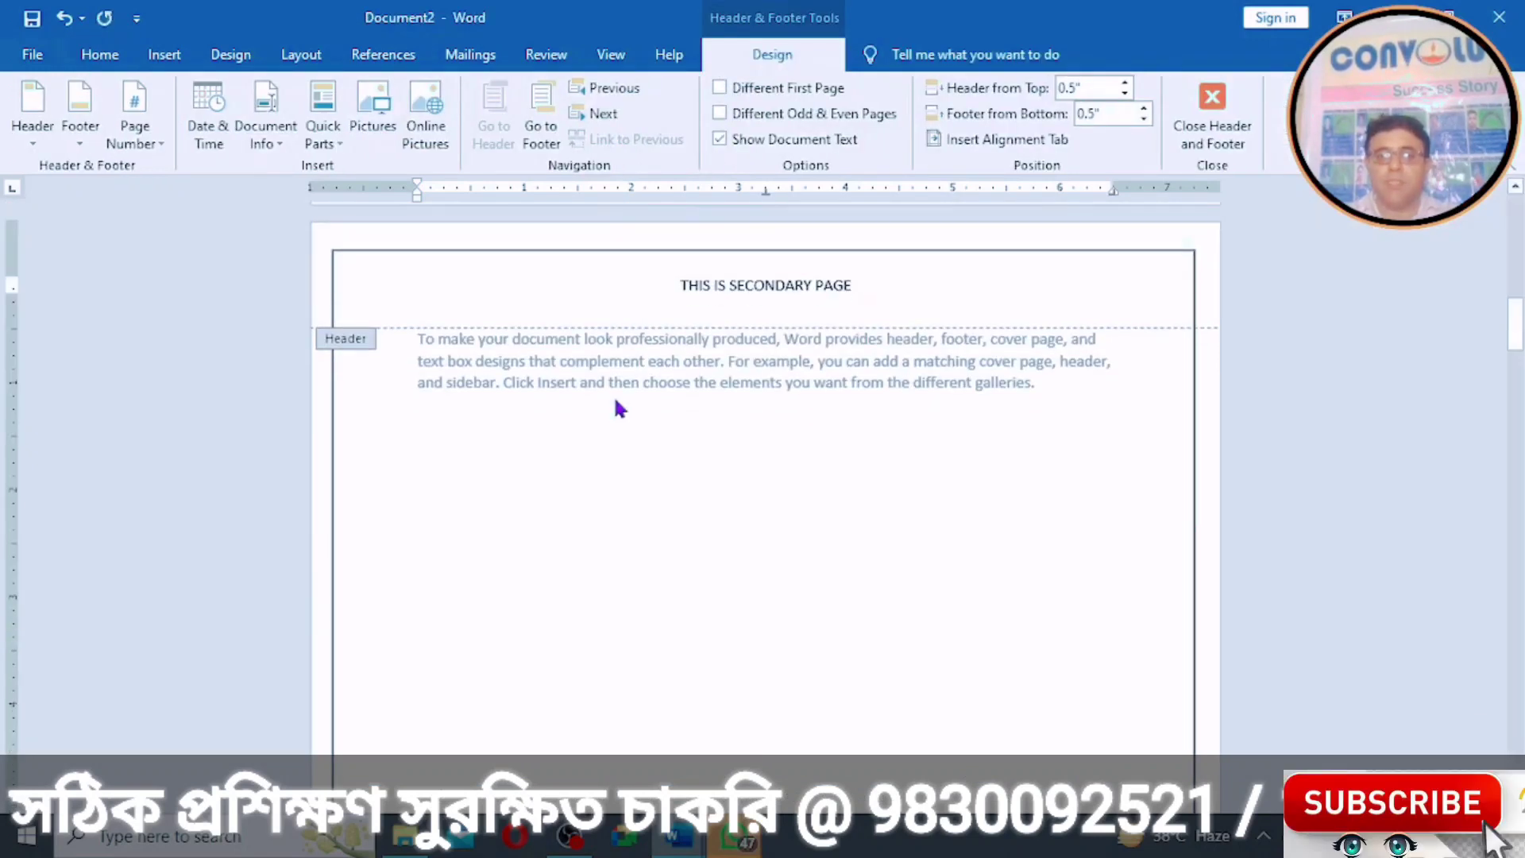
left_click_drag(669, 275, 827, 293)
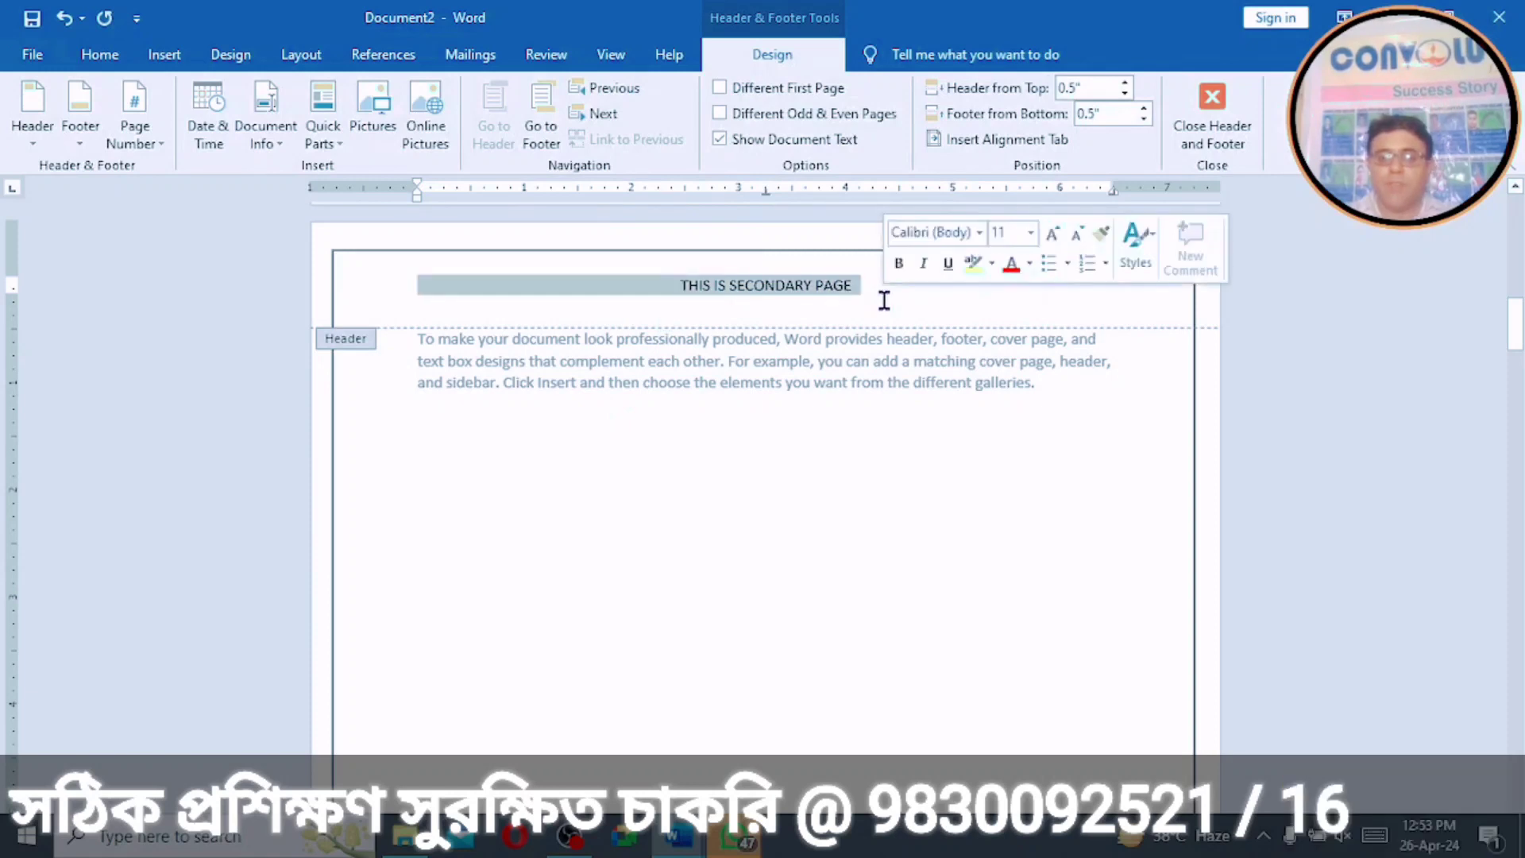
key("Delete")
left_click(1204, 131)
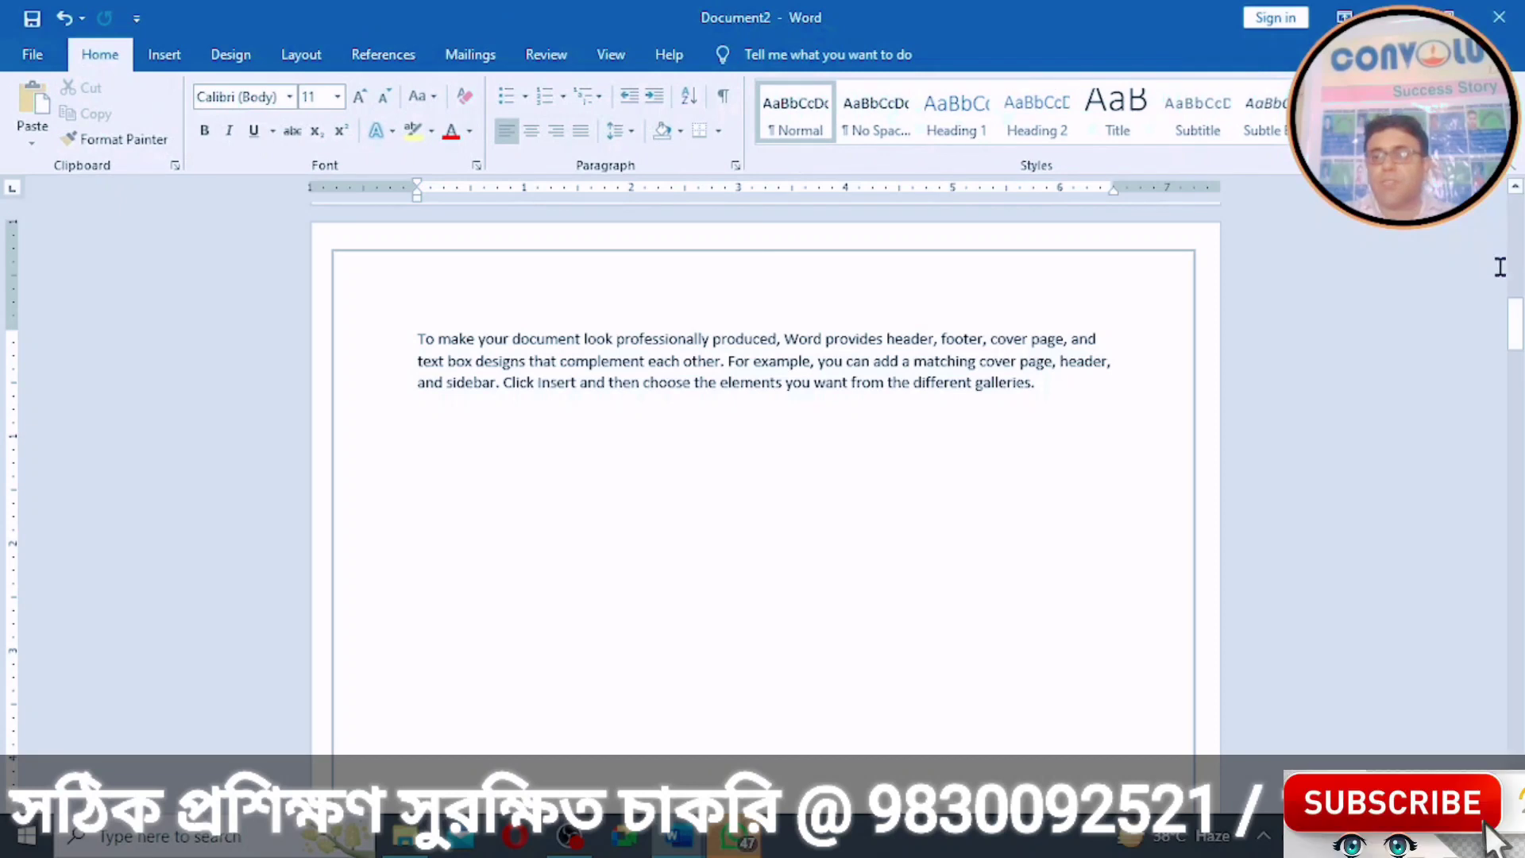
left_click_drag(1514, 310, 1521, 525)
left_click_drag(1502, 238, 1501, 204)
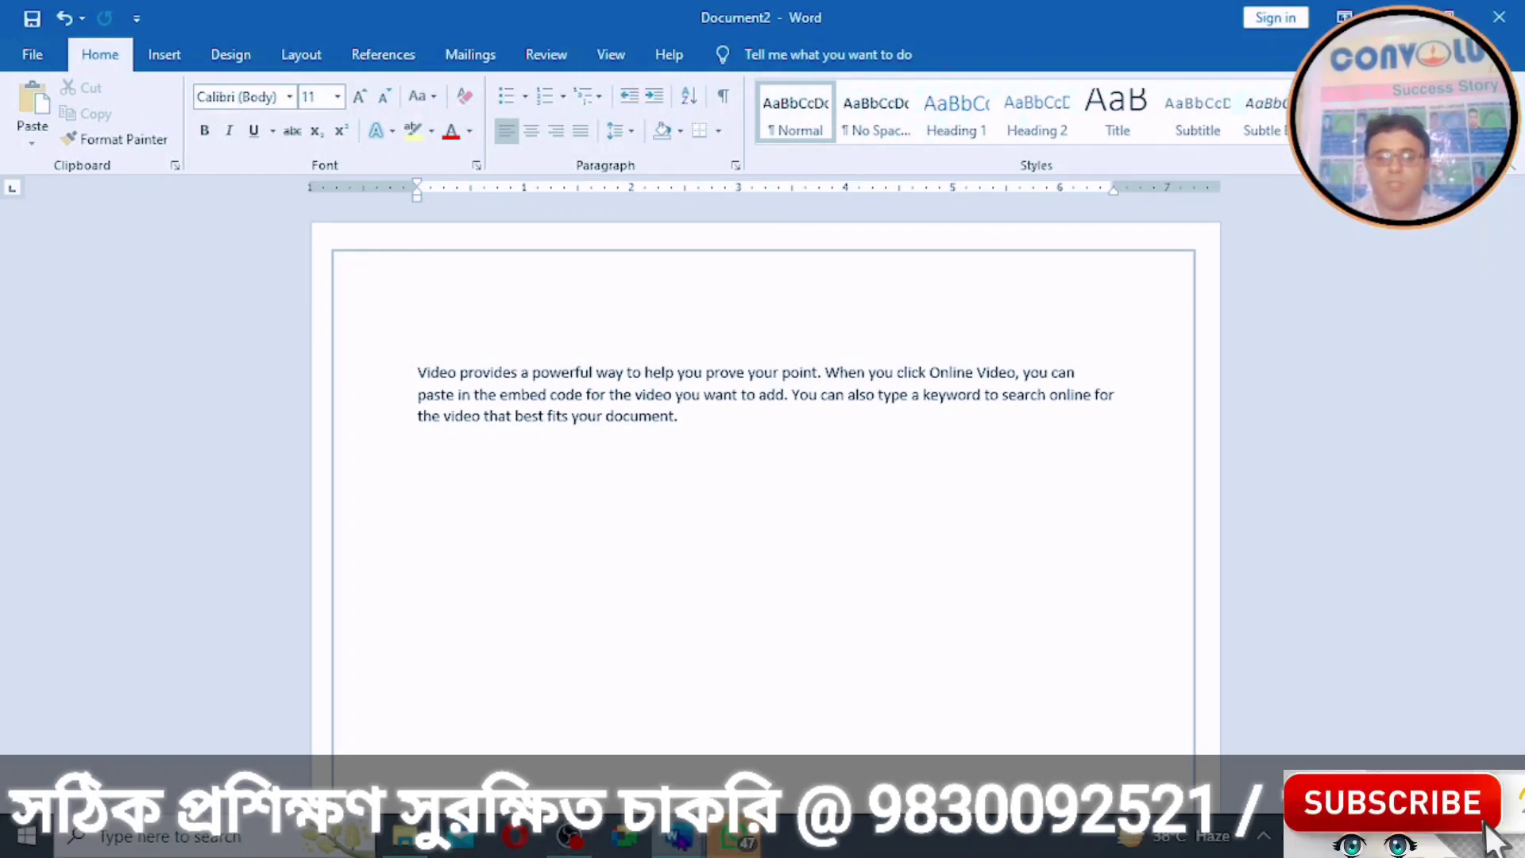
Step: Switch to the ms office syllabus document and point out the page number topic by selecting its line
mouse_move(678, 839)
left_click(572, 755)
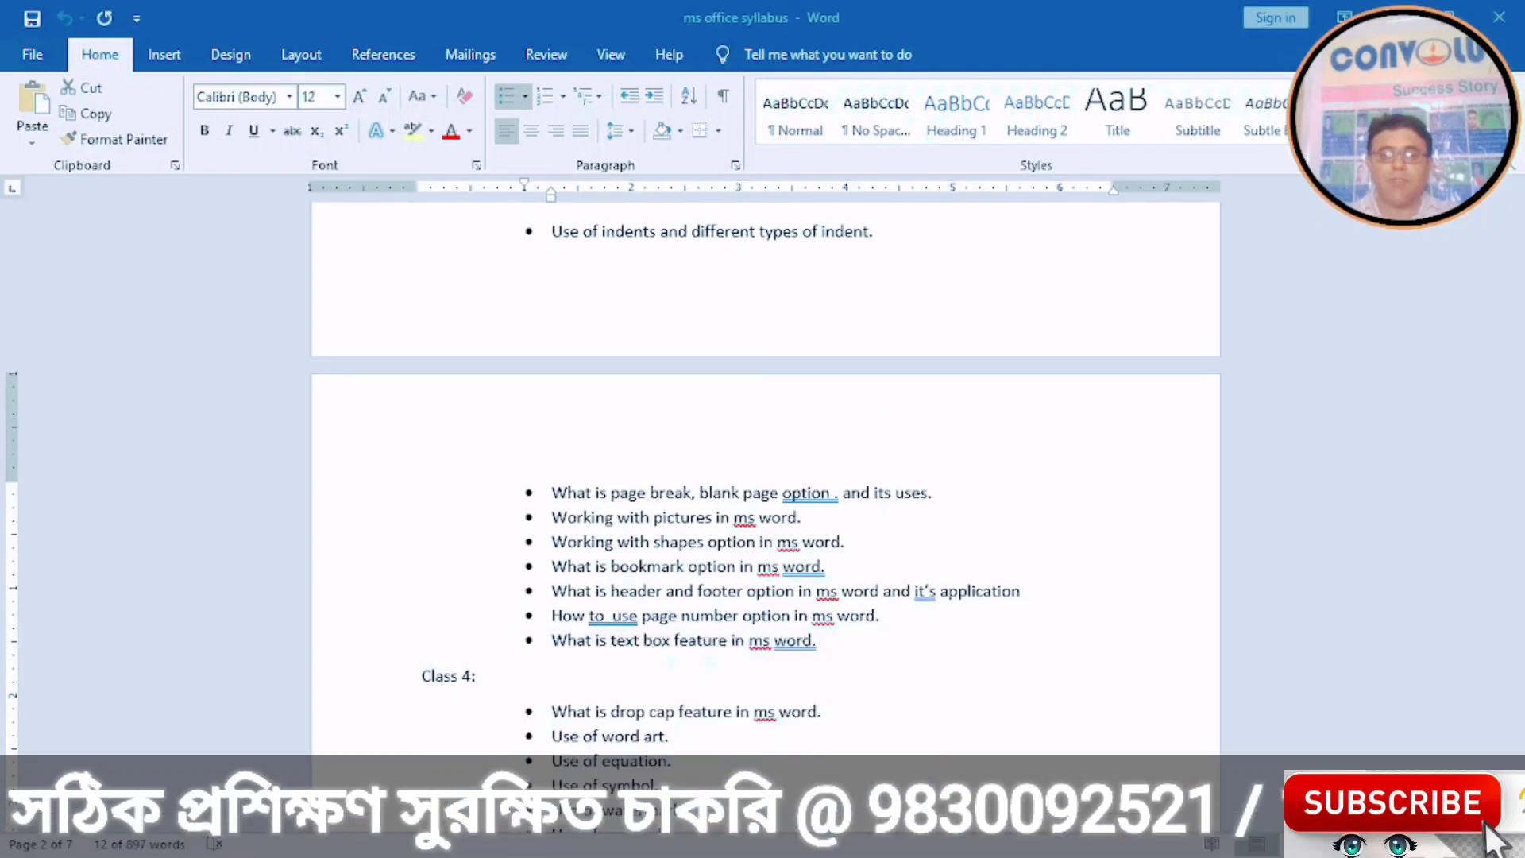
left_click(952, 669)
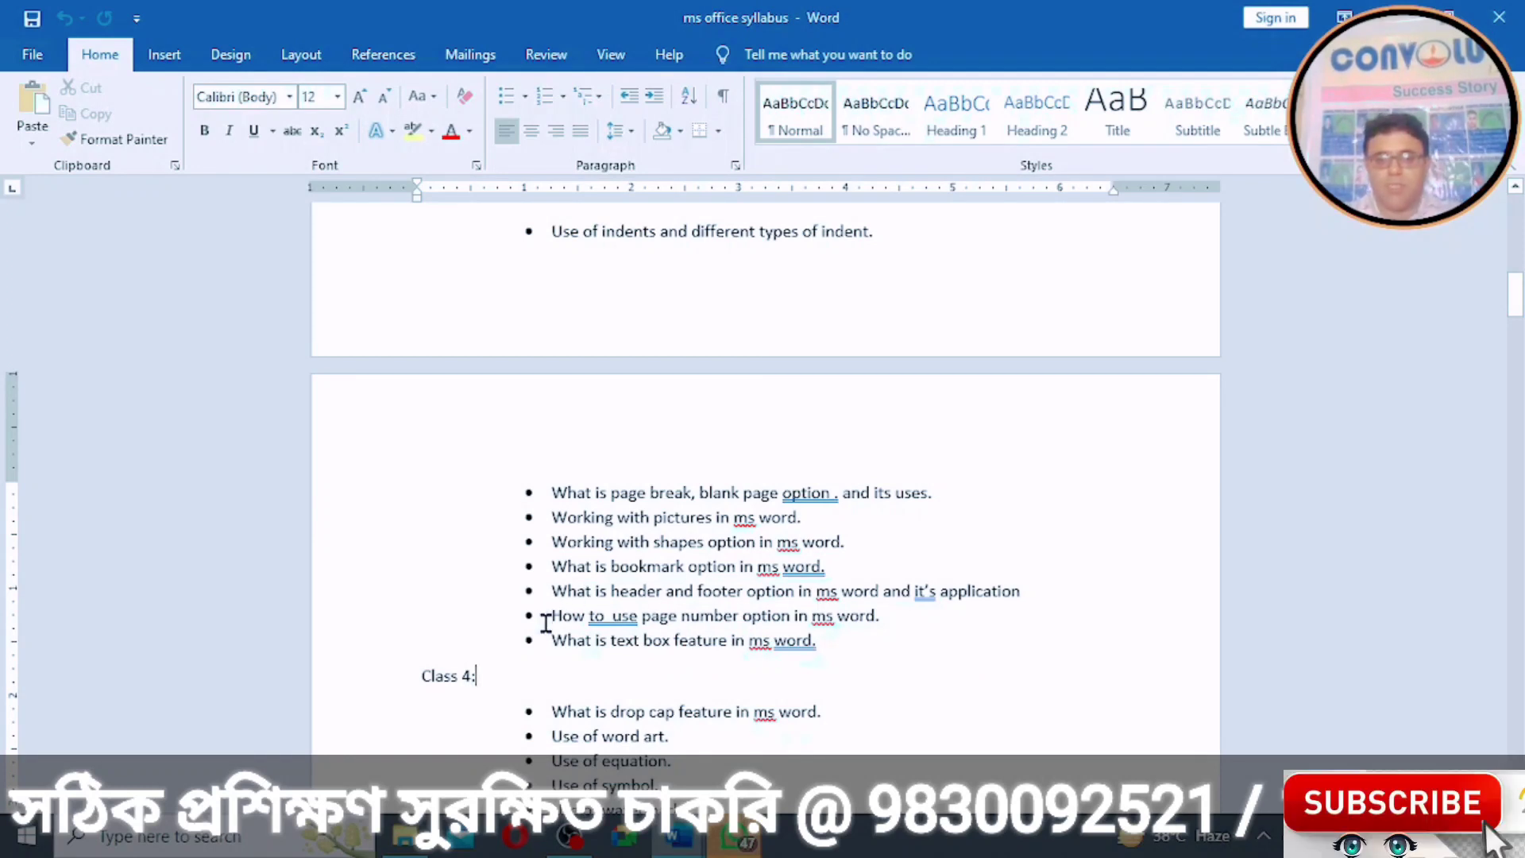
left_click_drag(547, 615, 898, 623)
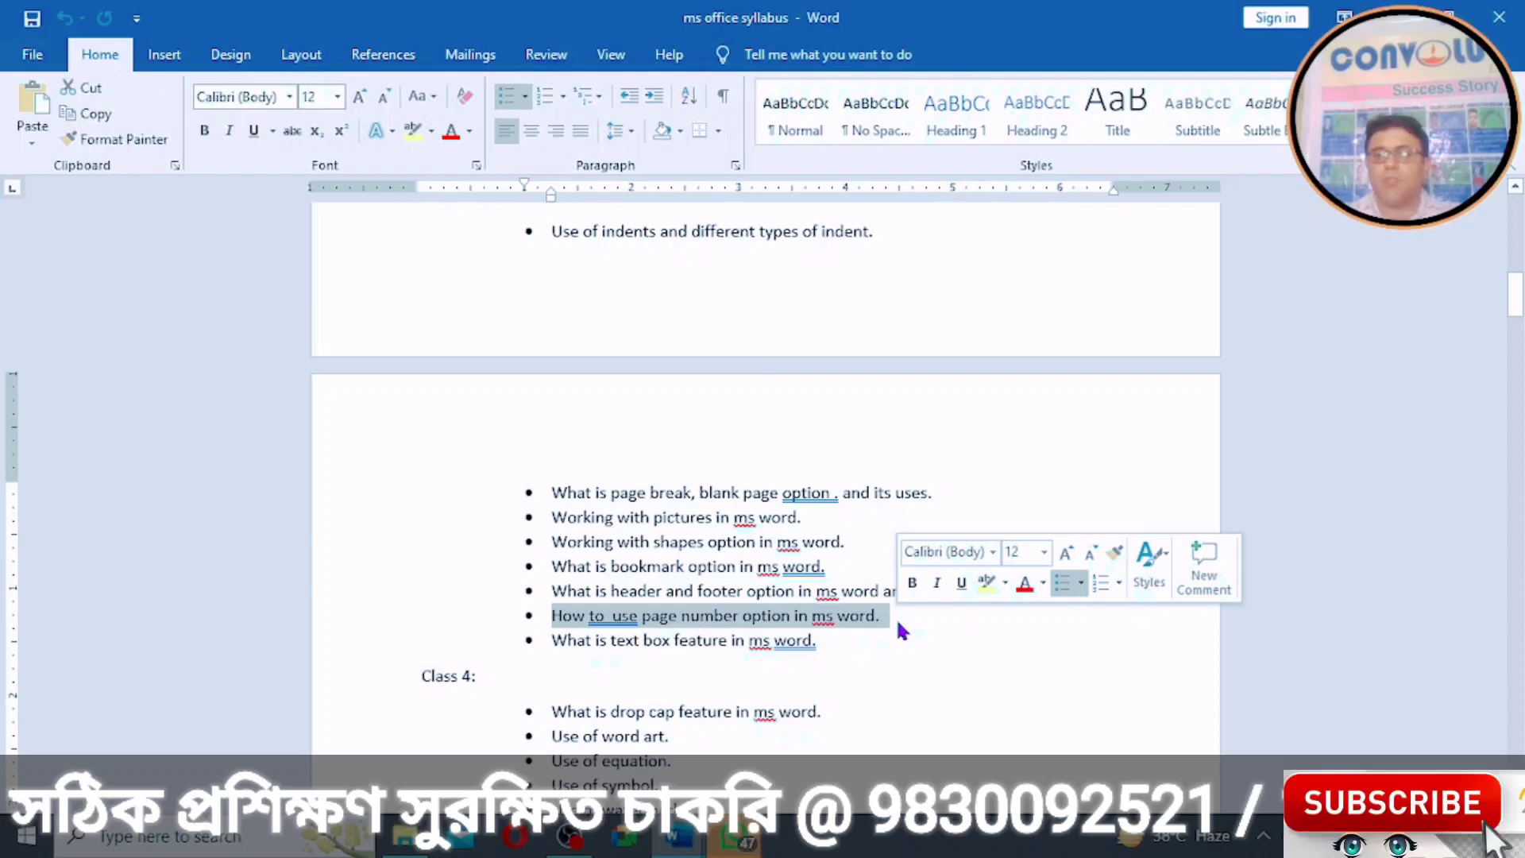
left_click(896, 619)
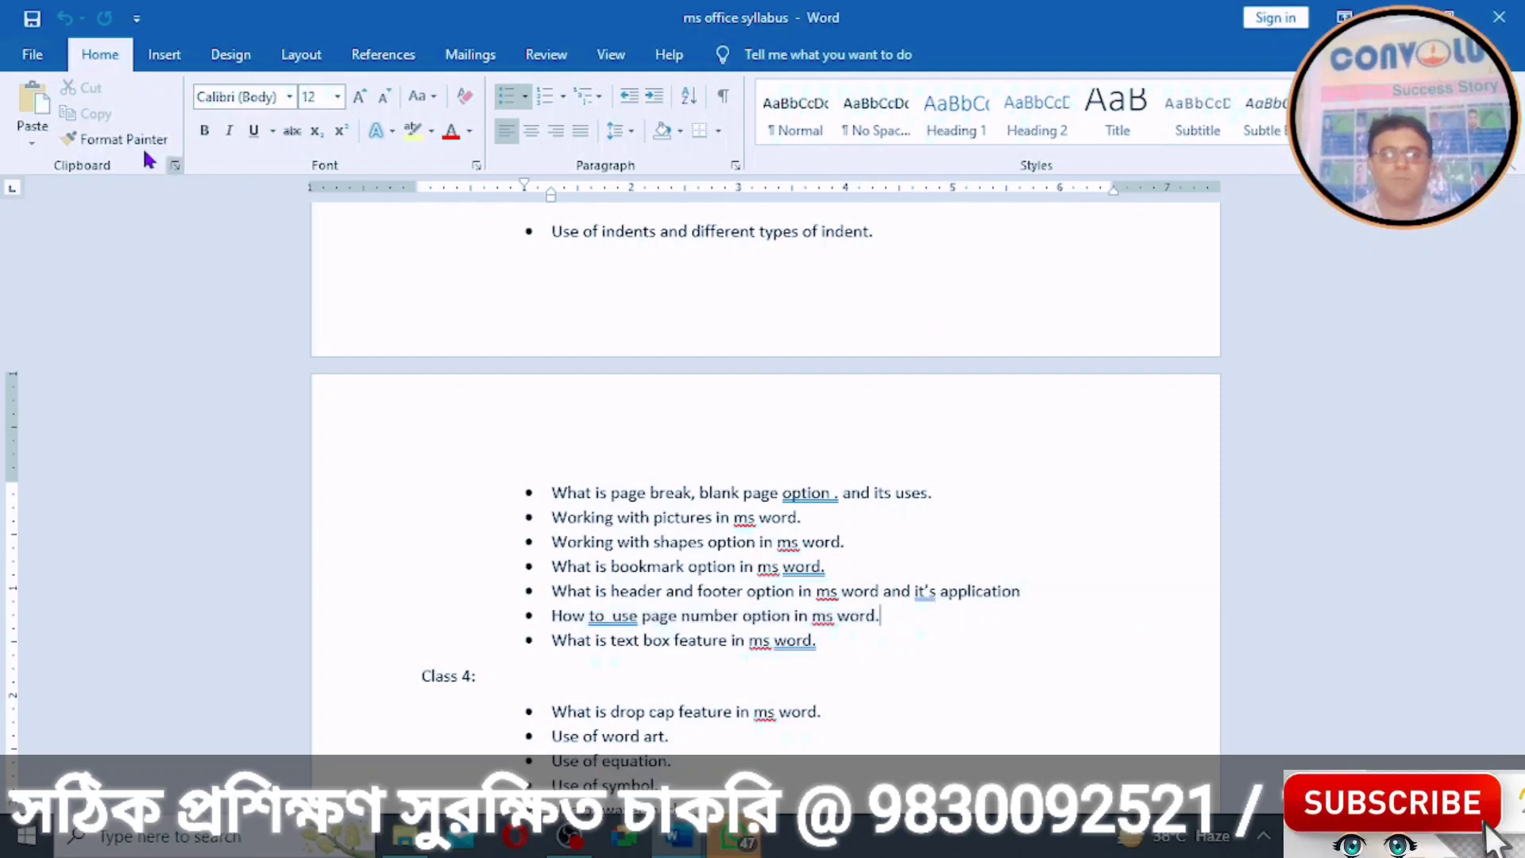
Step: Return to Document2, insert a Plain Number 2 page number at the top of the page, and close header editing
mouse_move(696, 841)
left_click(787, 739)
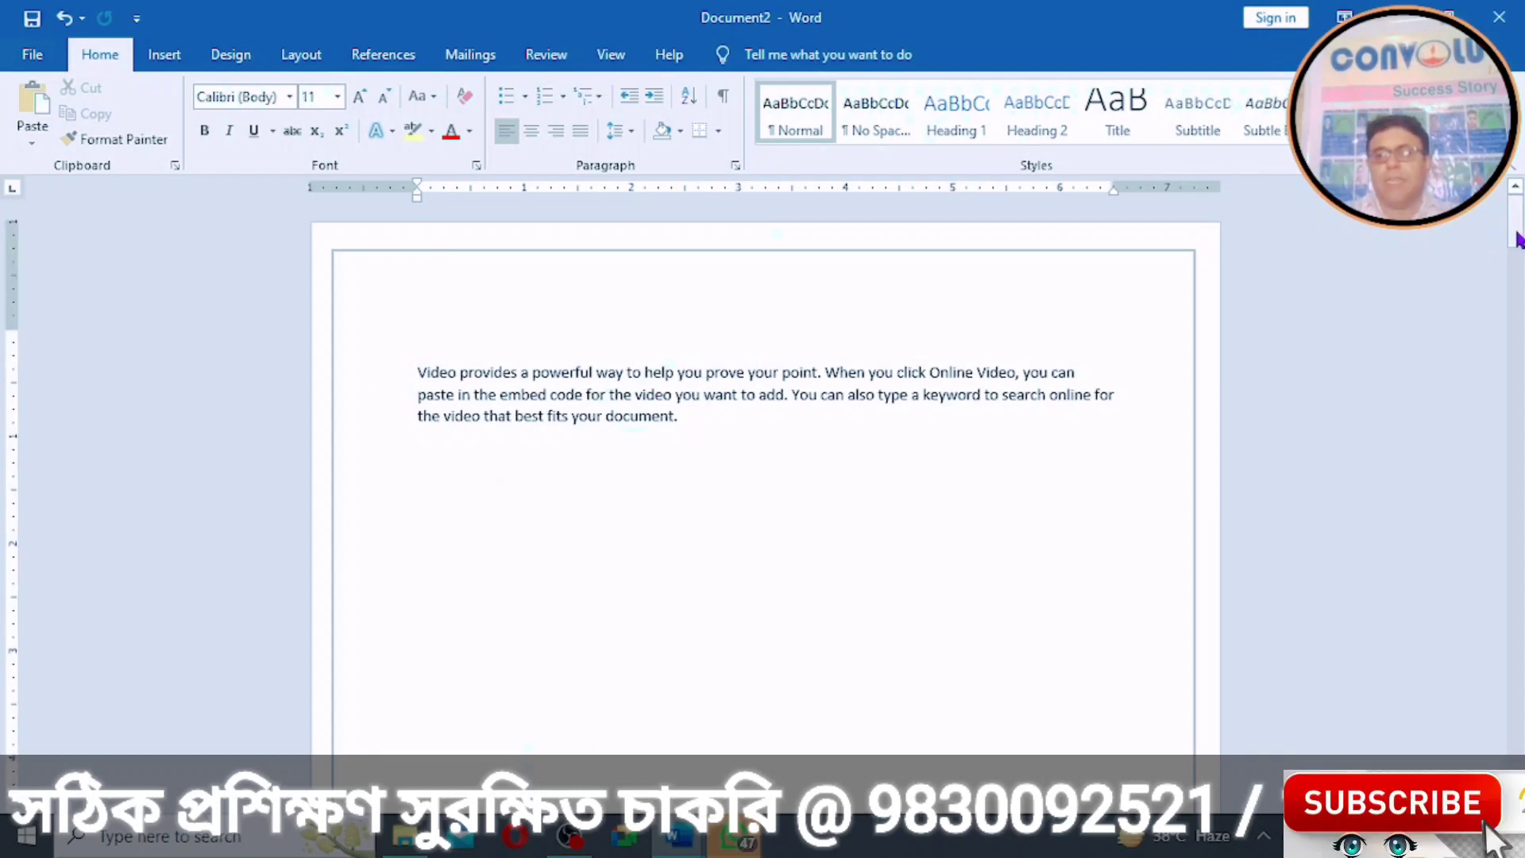
left_click_drag(1517, 238, 1514, 202)
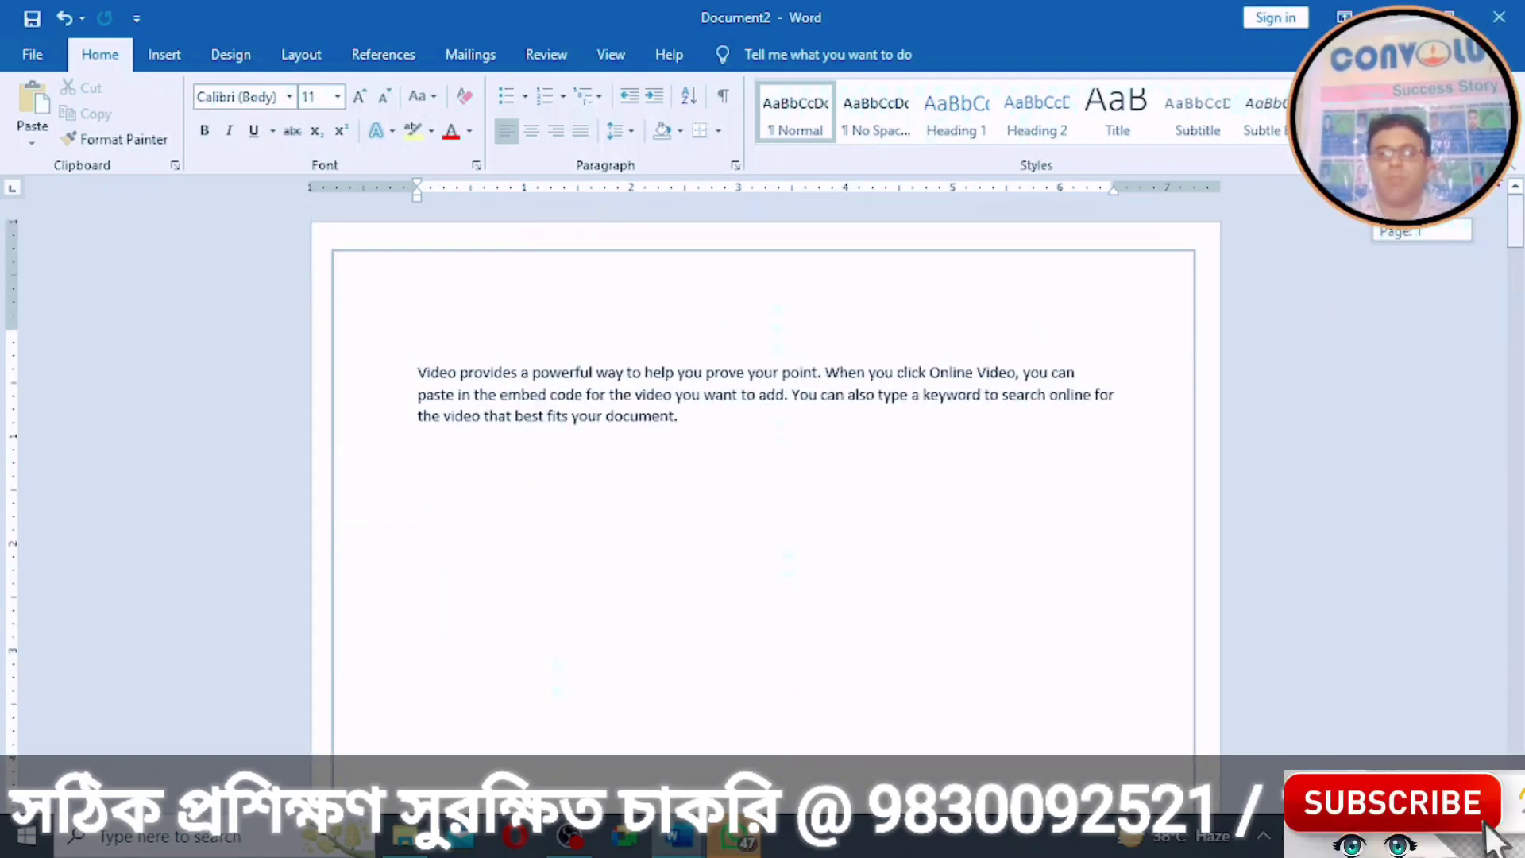
left_click(165, 60)
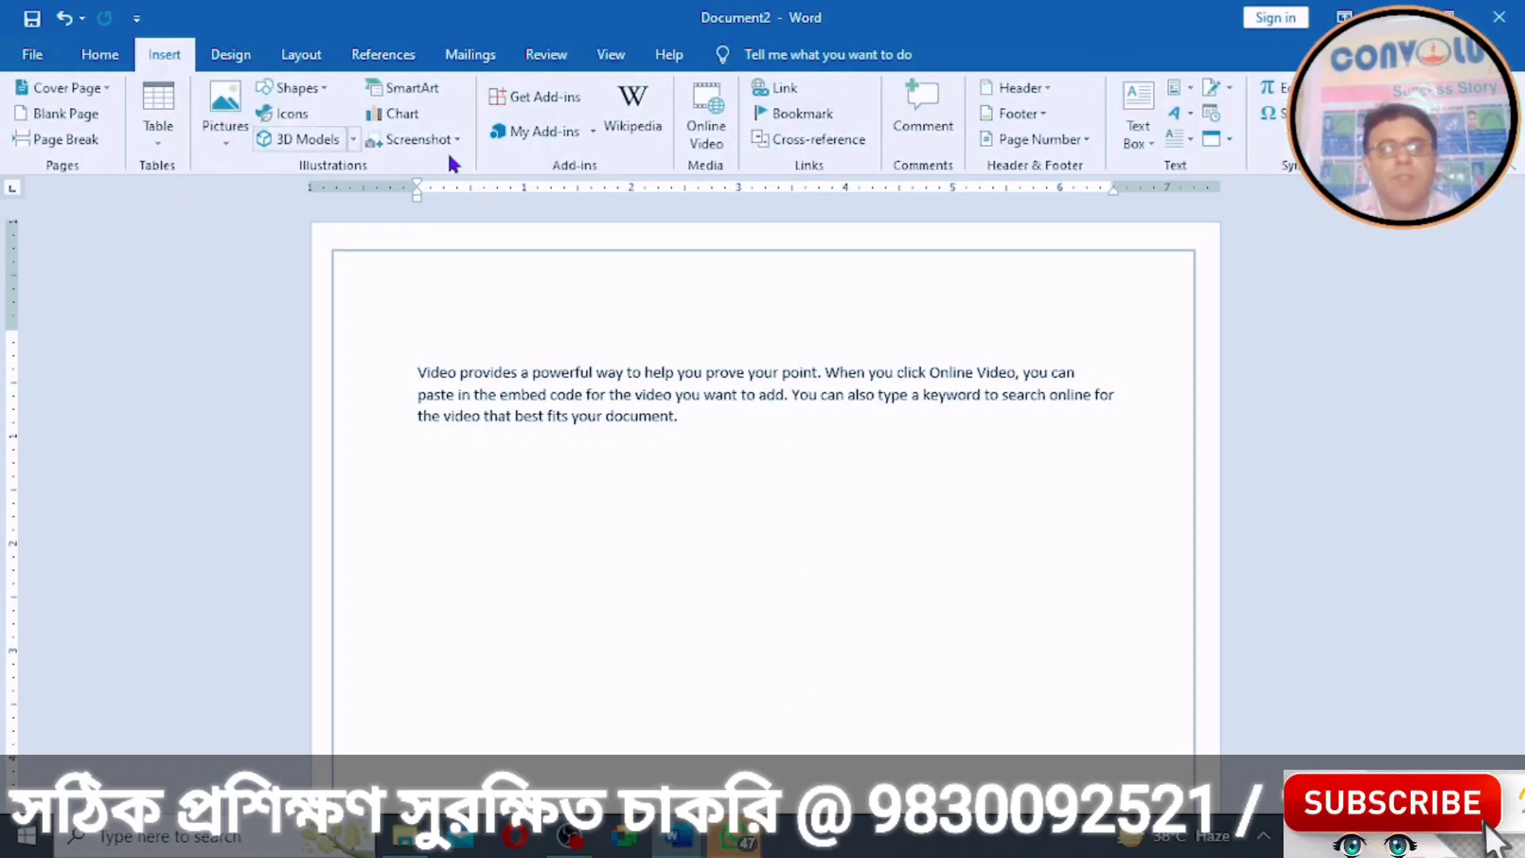
left_click(1090, 142)
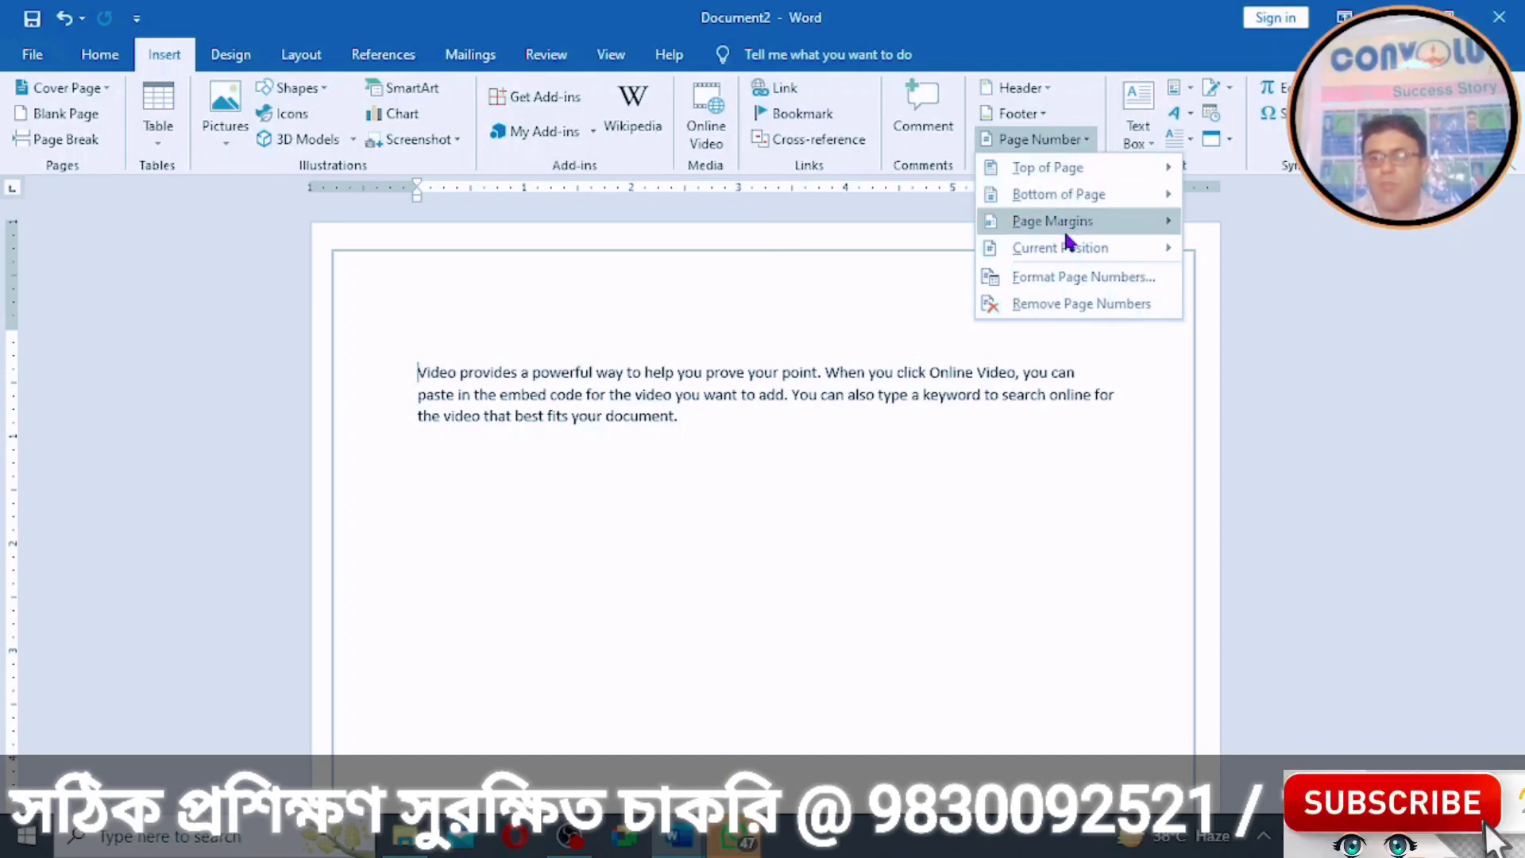
mouse_move(1074, 173)
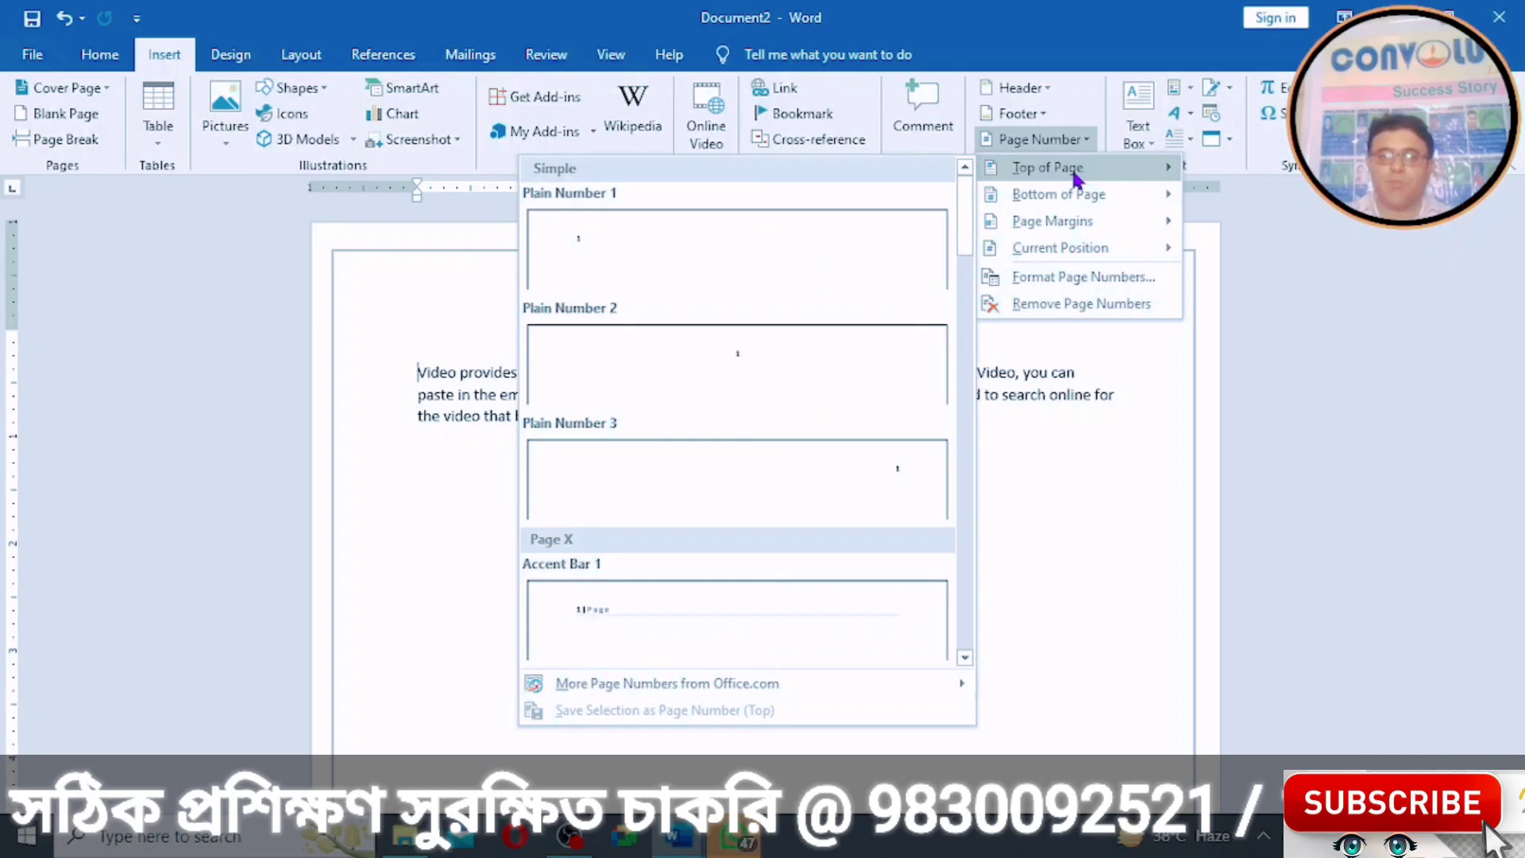
left_click(751, 380)
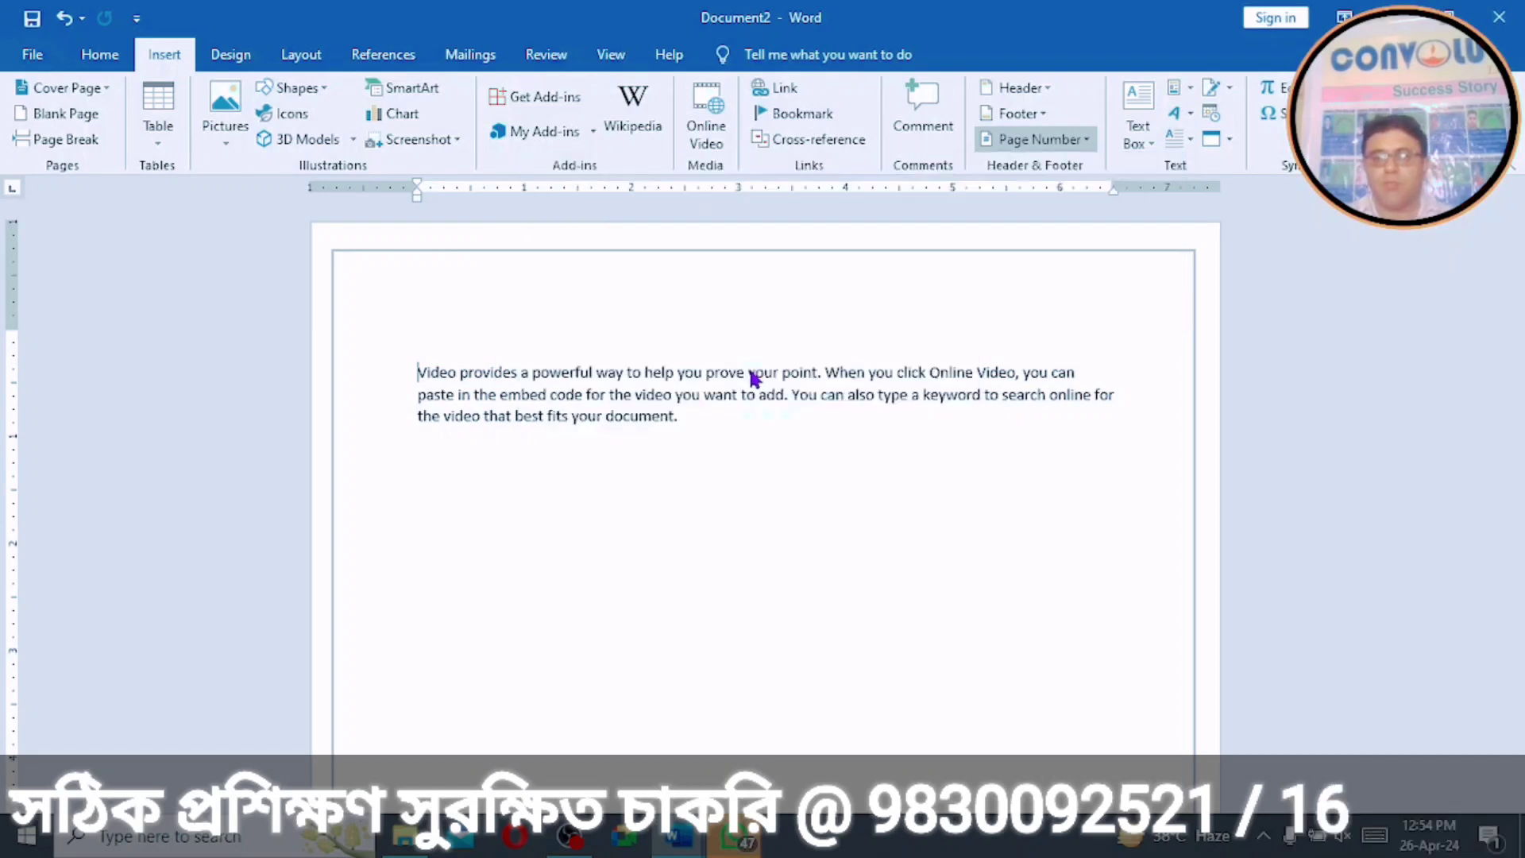
left_click(1192, 127)
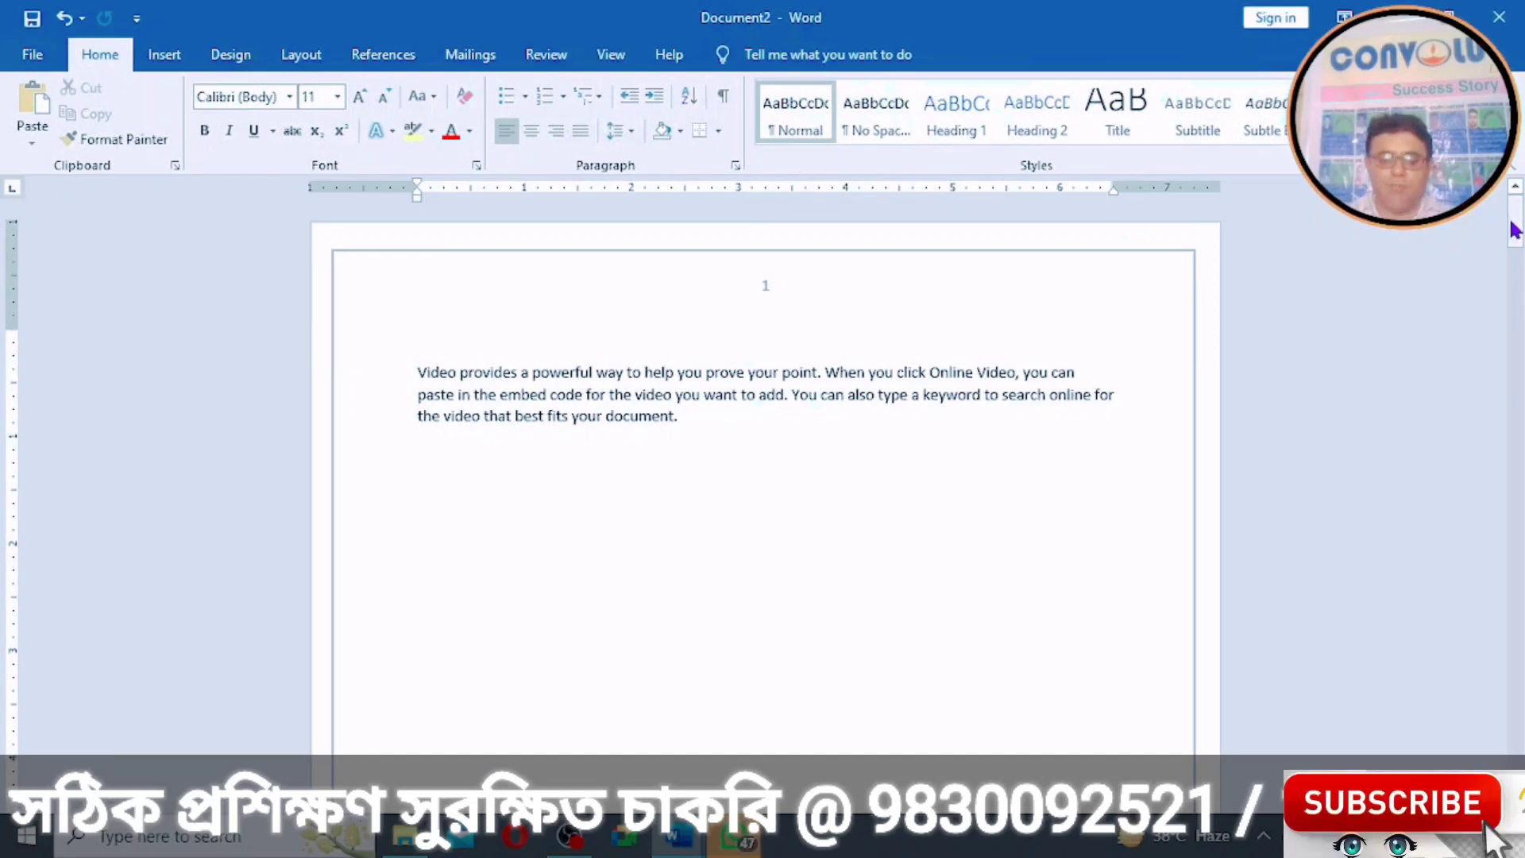
Step: Insert a Plain Number 2 page number at the bottom of the page and close footer editing
left_click_drag(1511, 223, 1517, 188)
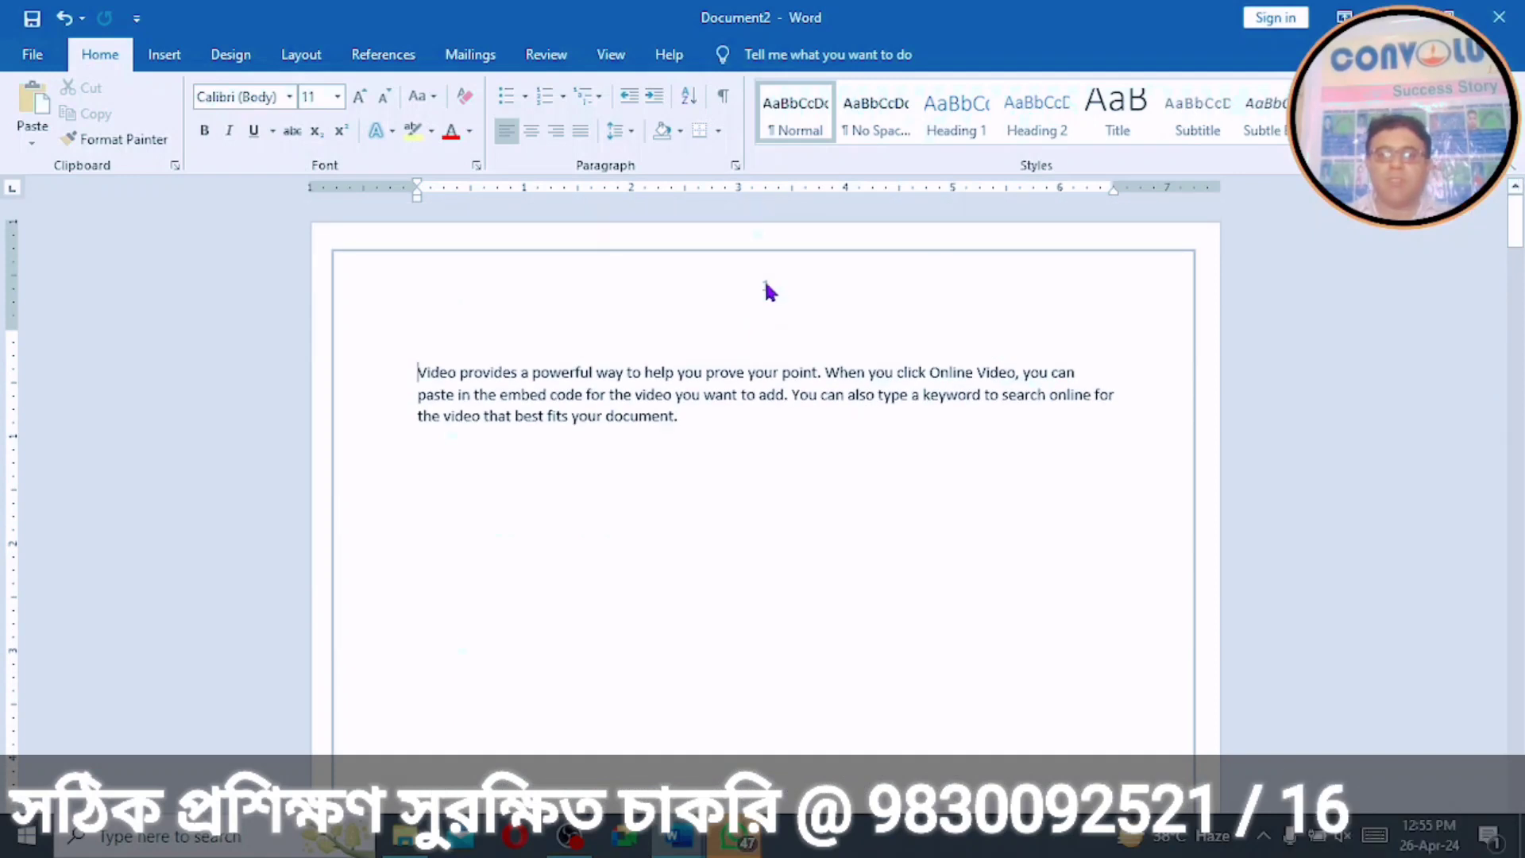
double_click(766, 281)
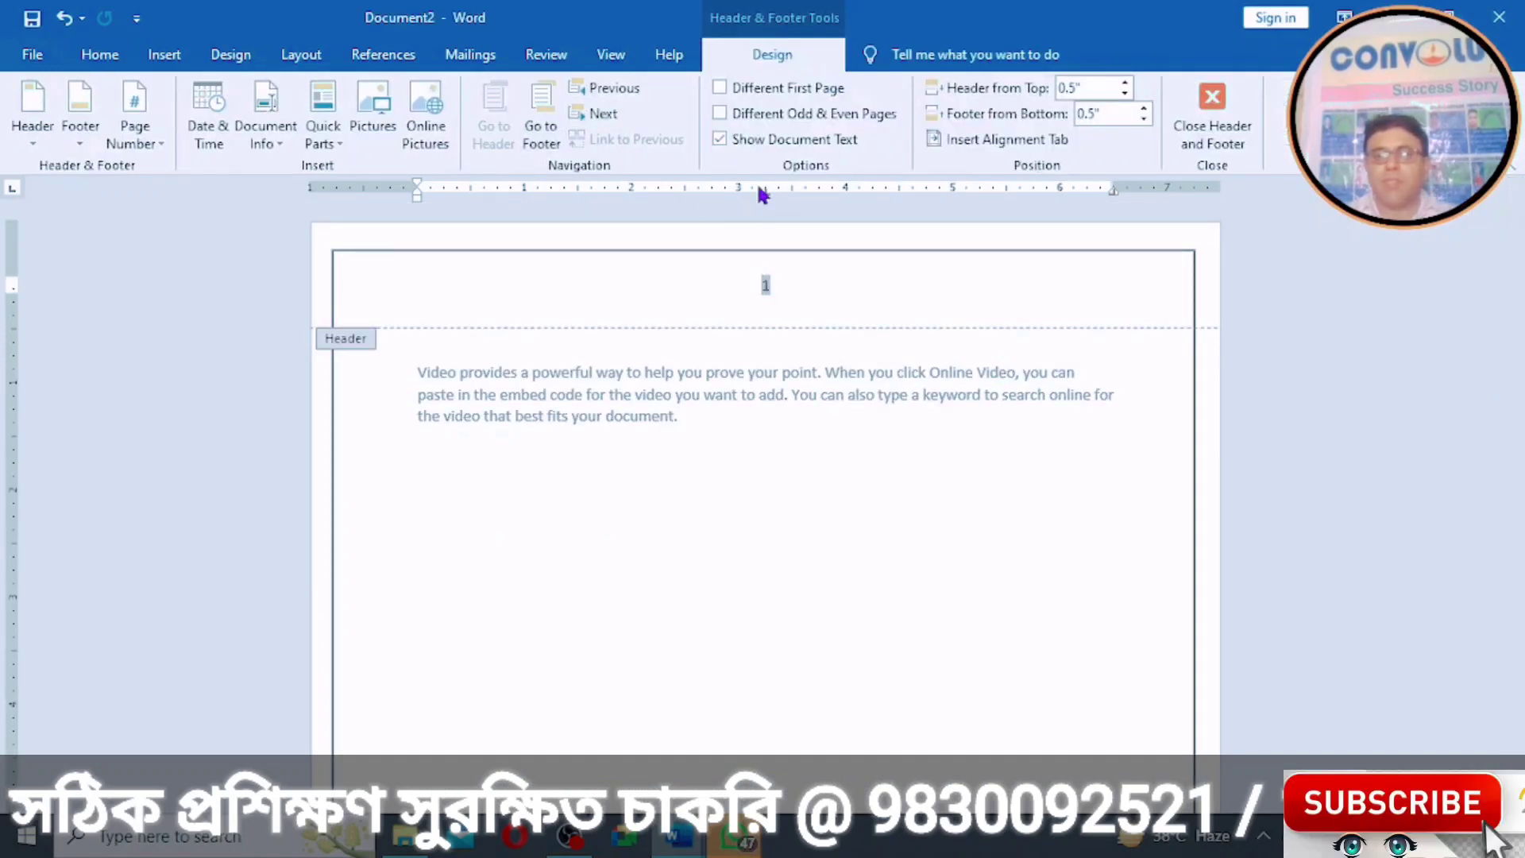
left_click(141, 146)
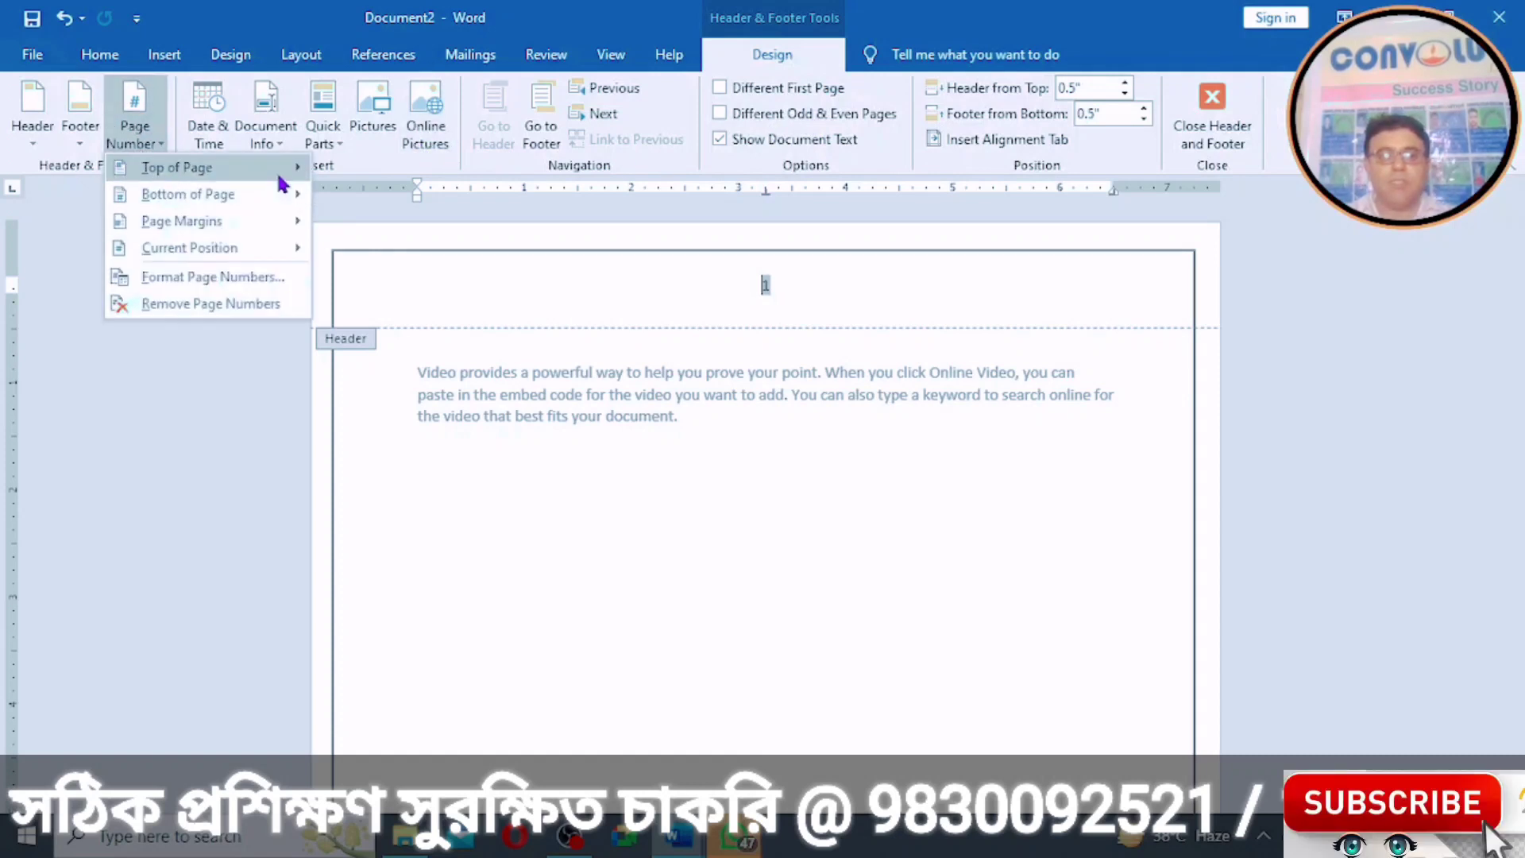
mouse_move(279, 194)
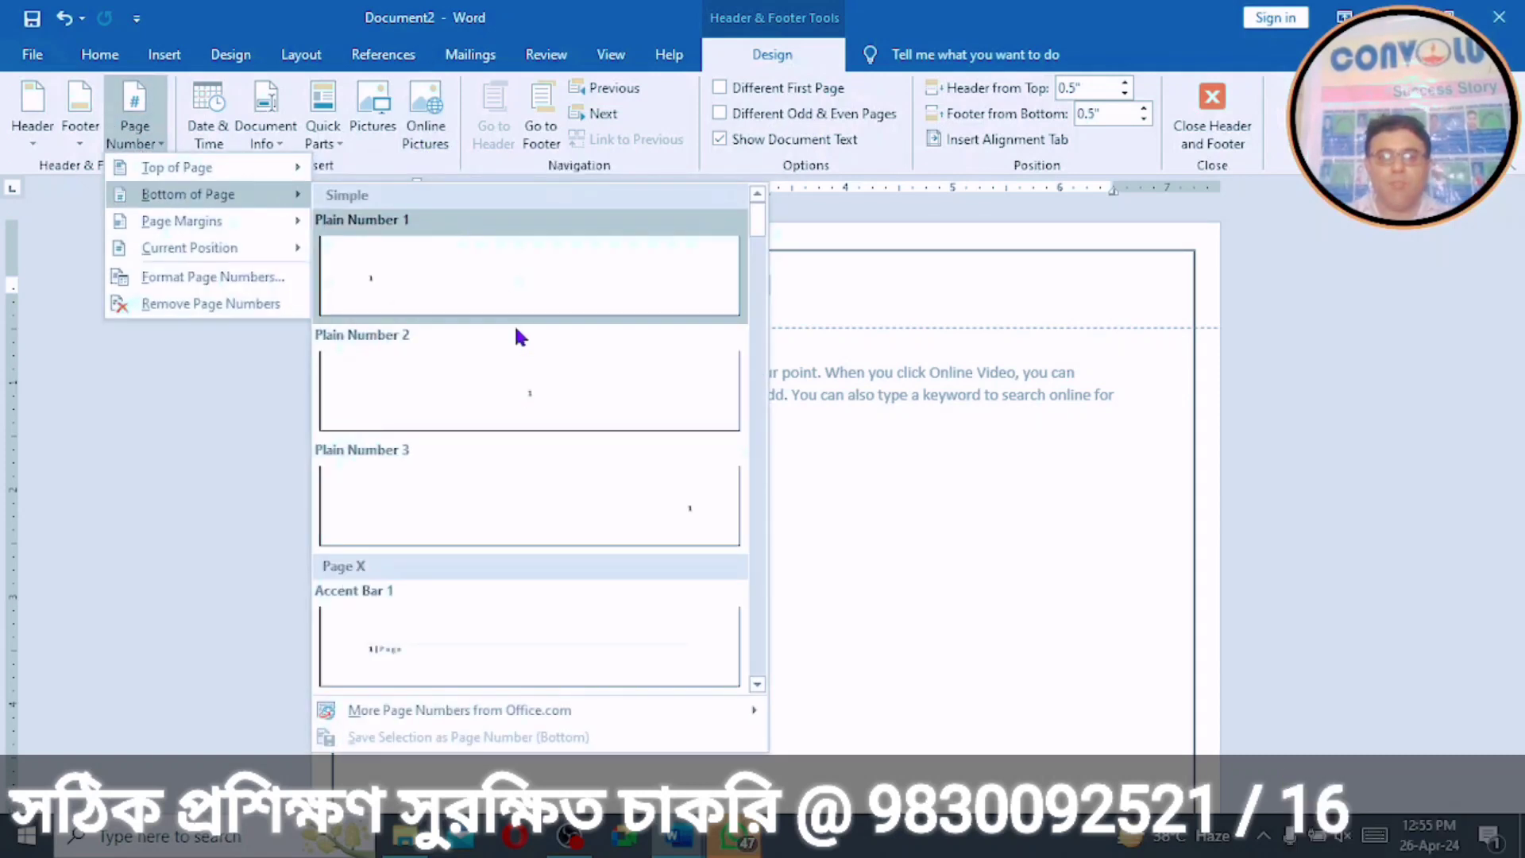
left_click(513, 322)
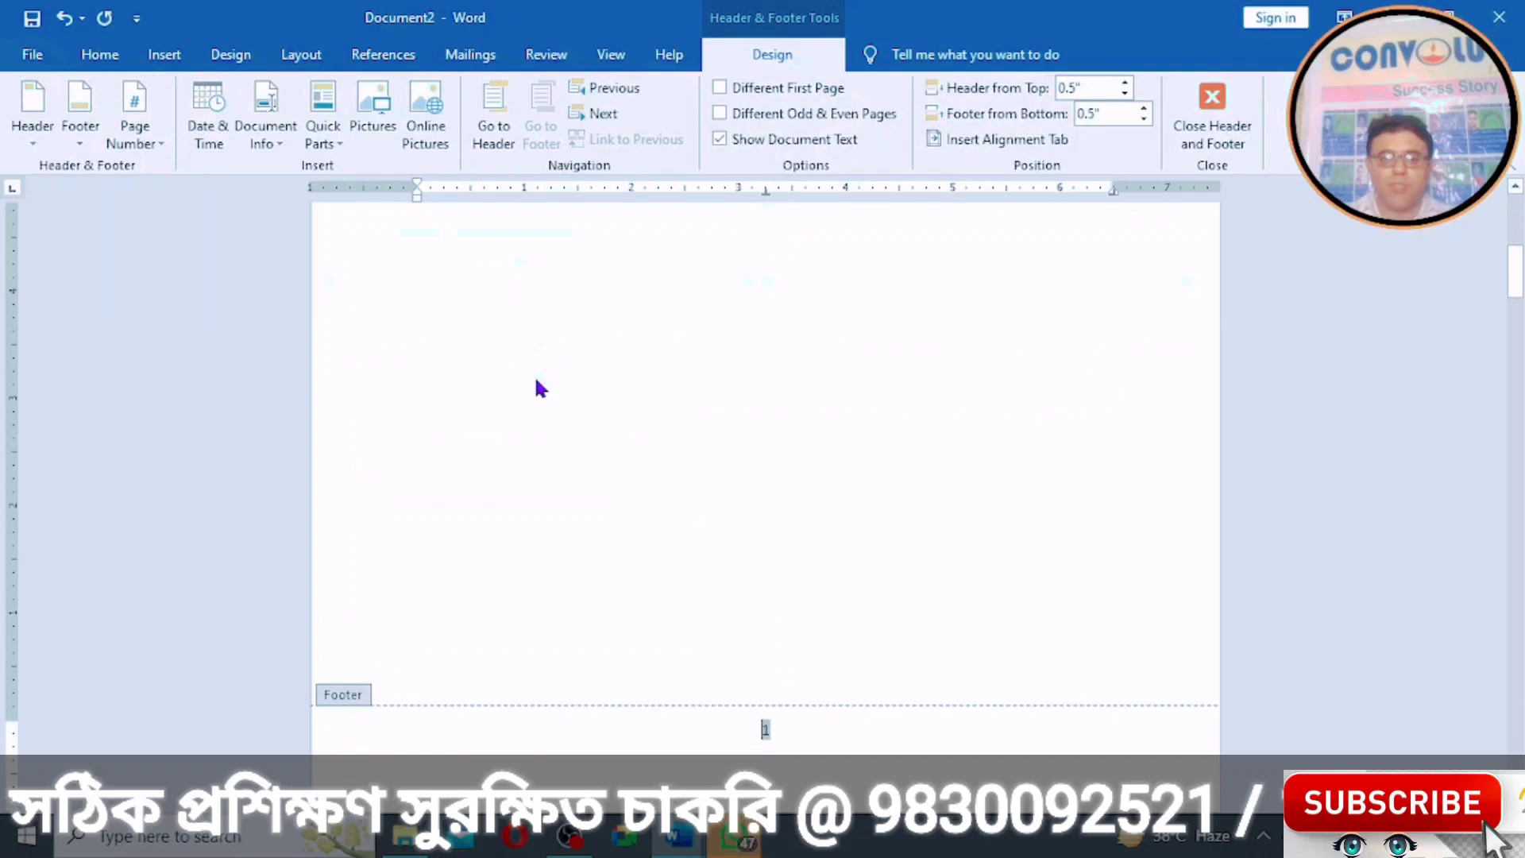
left_click(135, 146)
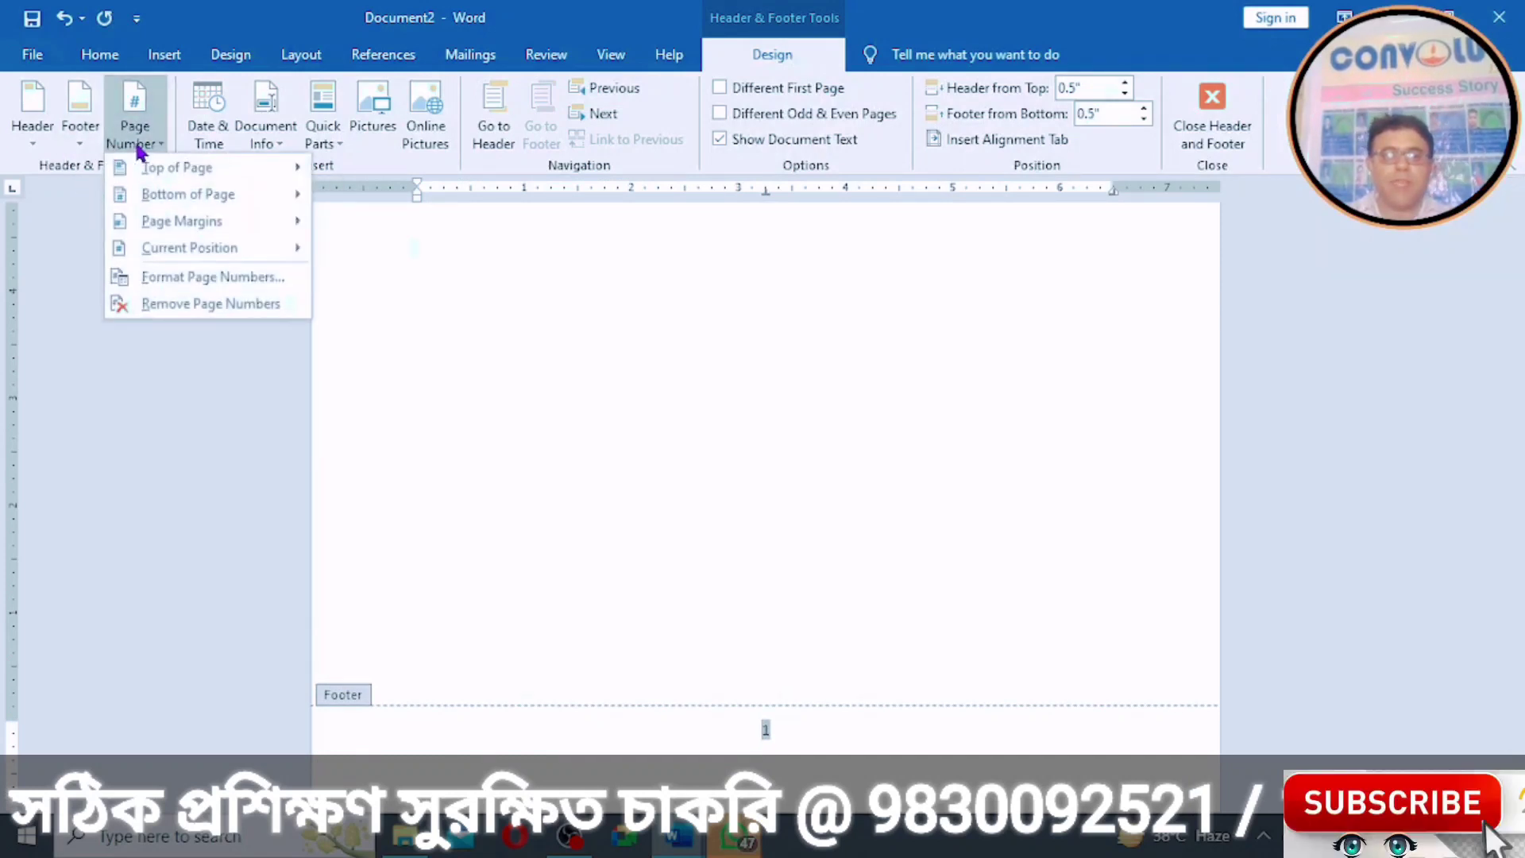
mouse_move(290, 195)
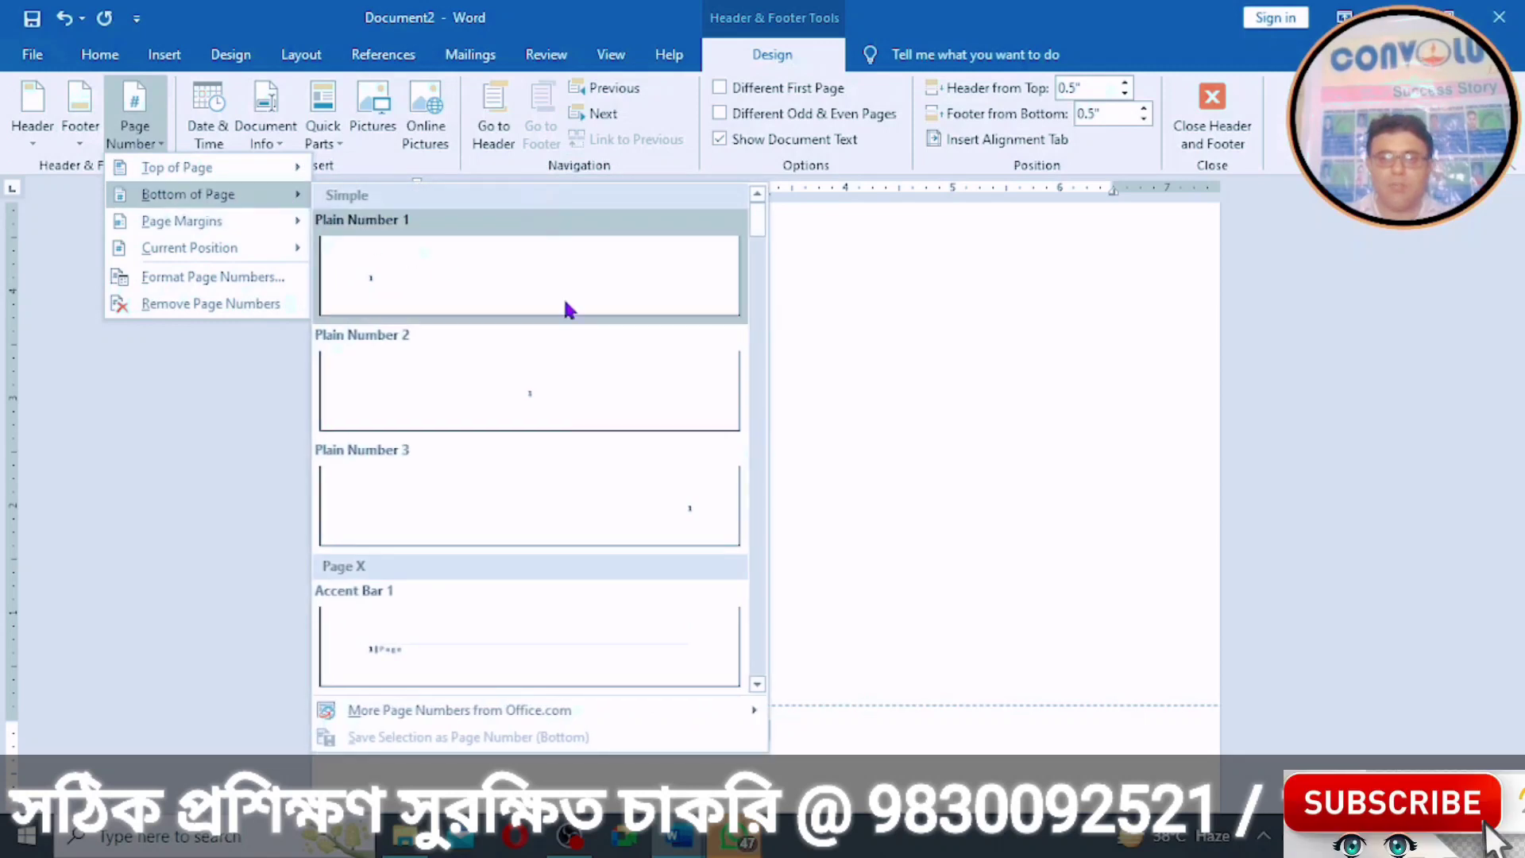
left_click(1007, 382)
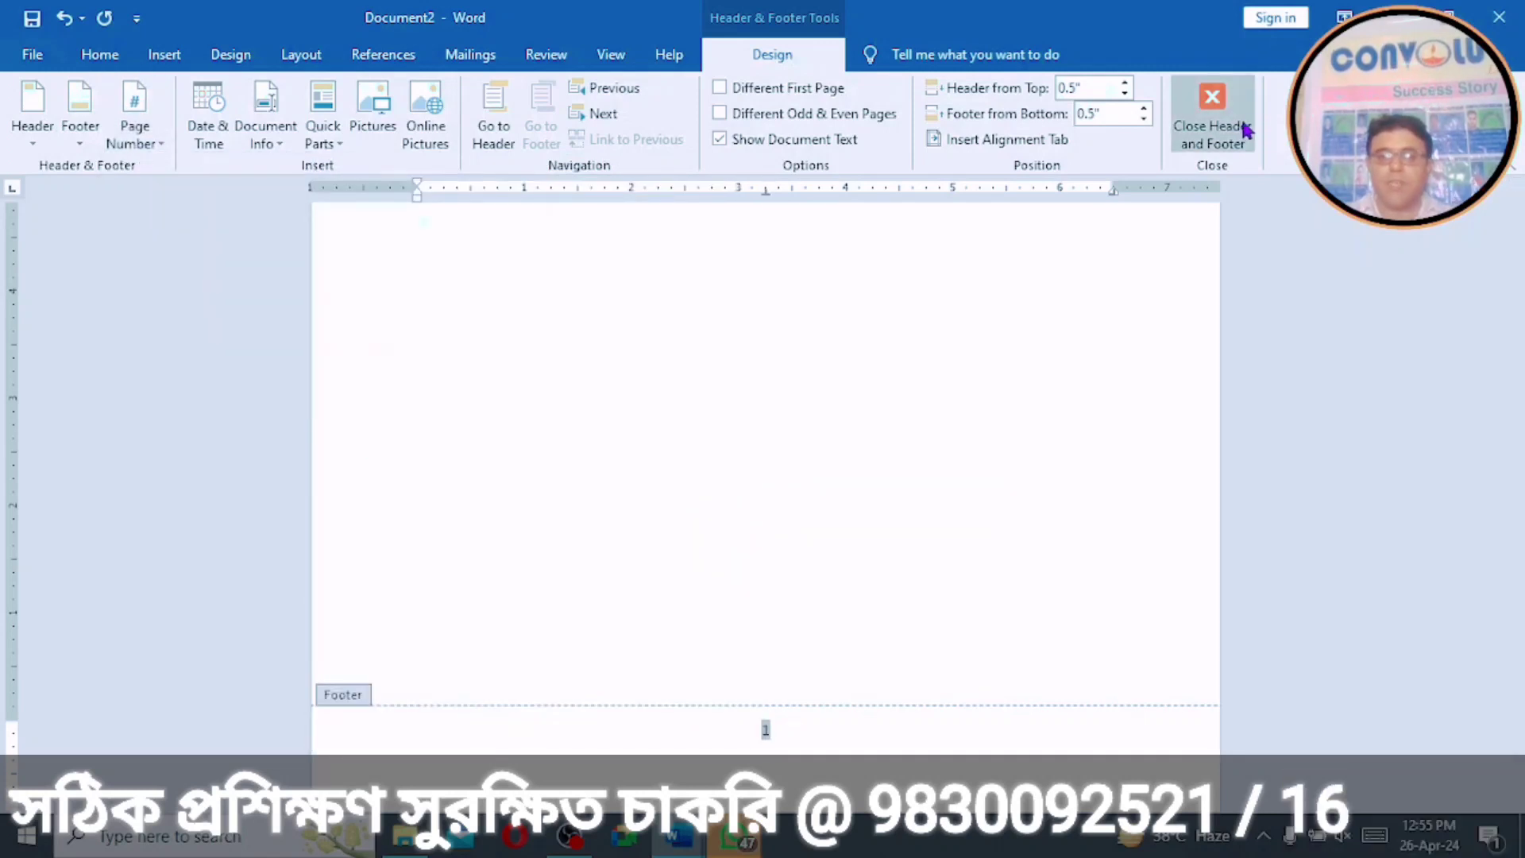
left_click(1228, 144)
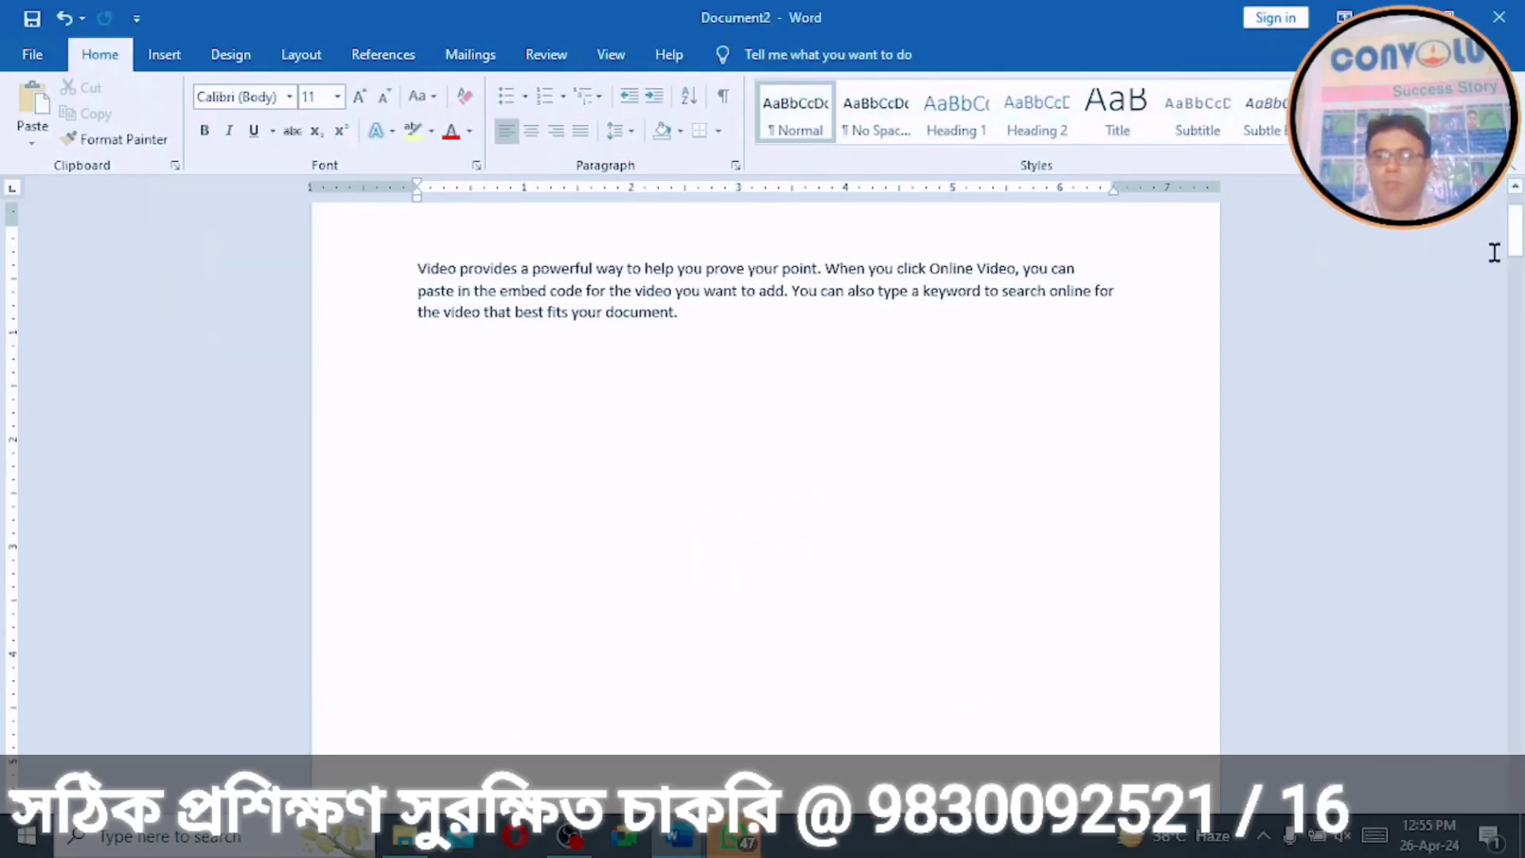
Step: Delete the page number from the first page's header and close header editing
left_click_drag(1517, 242, 1398, 135)
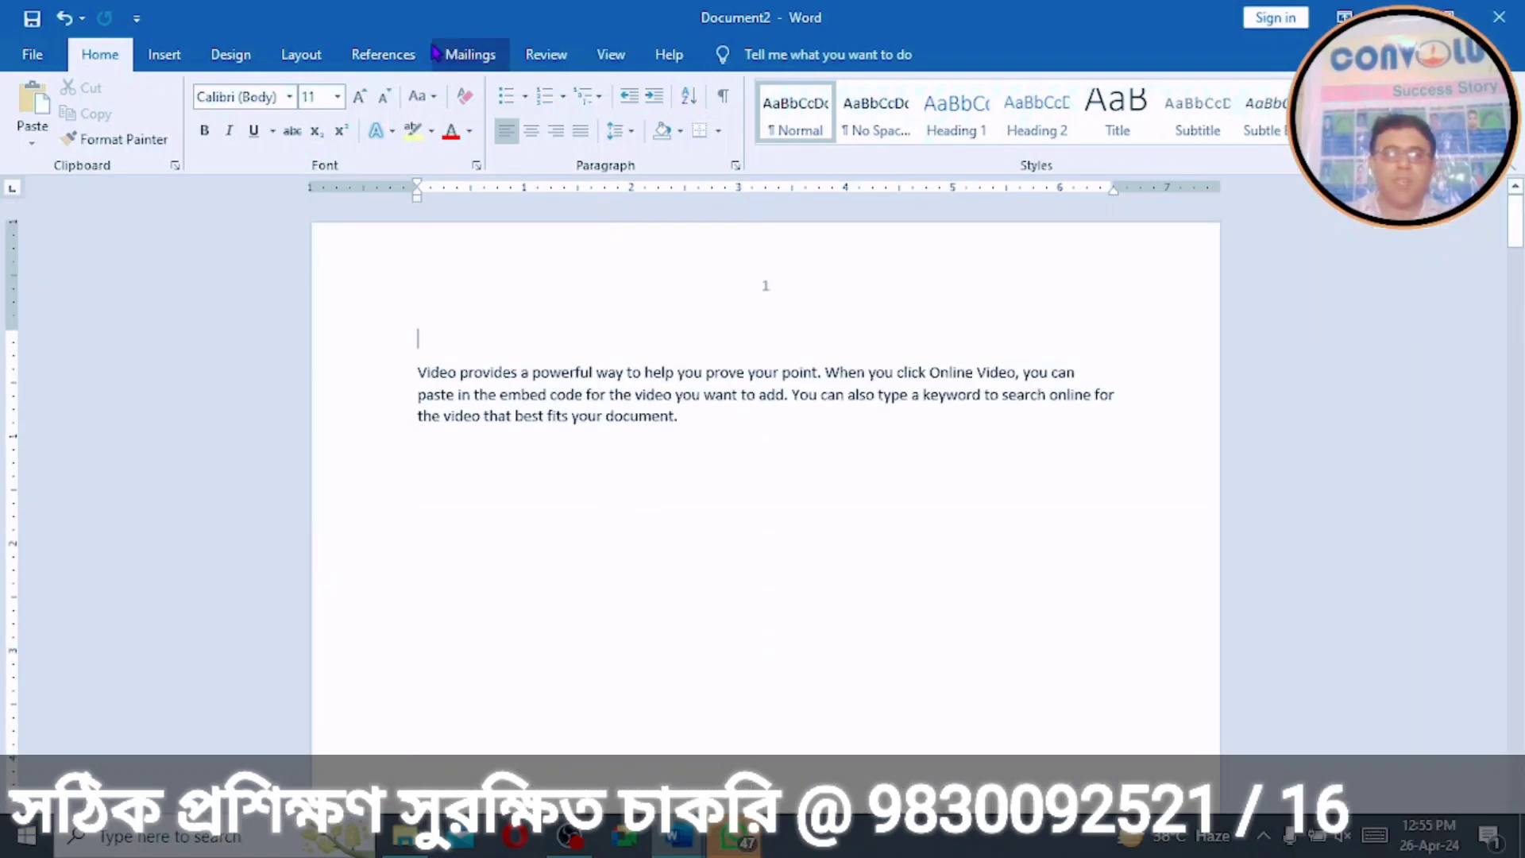
left_click(612, 55)
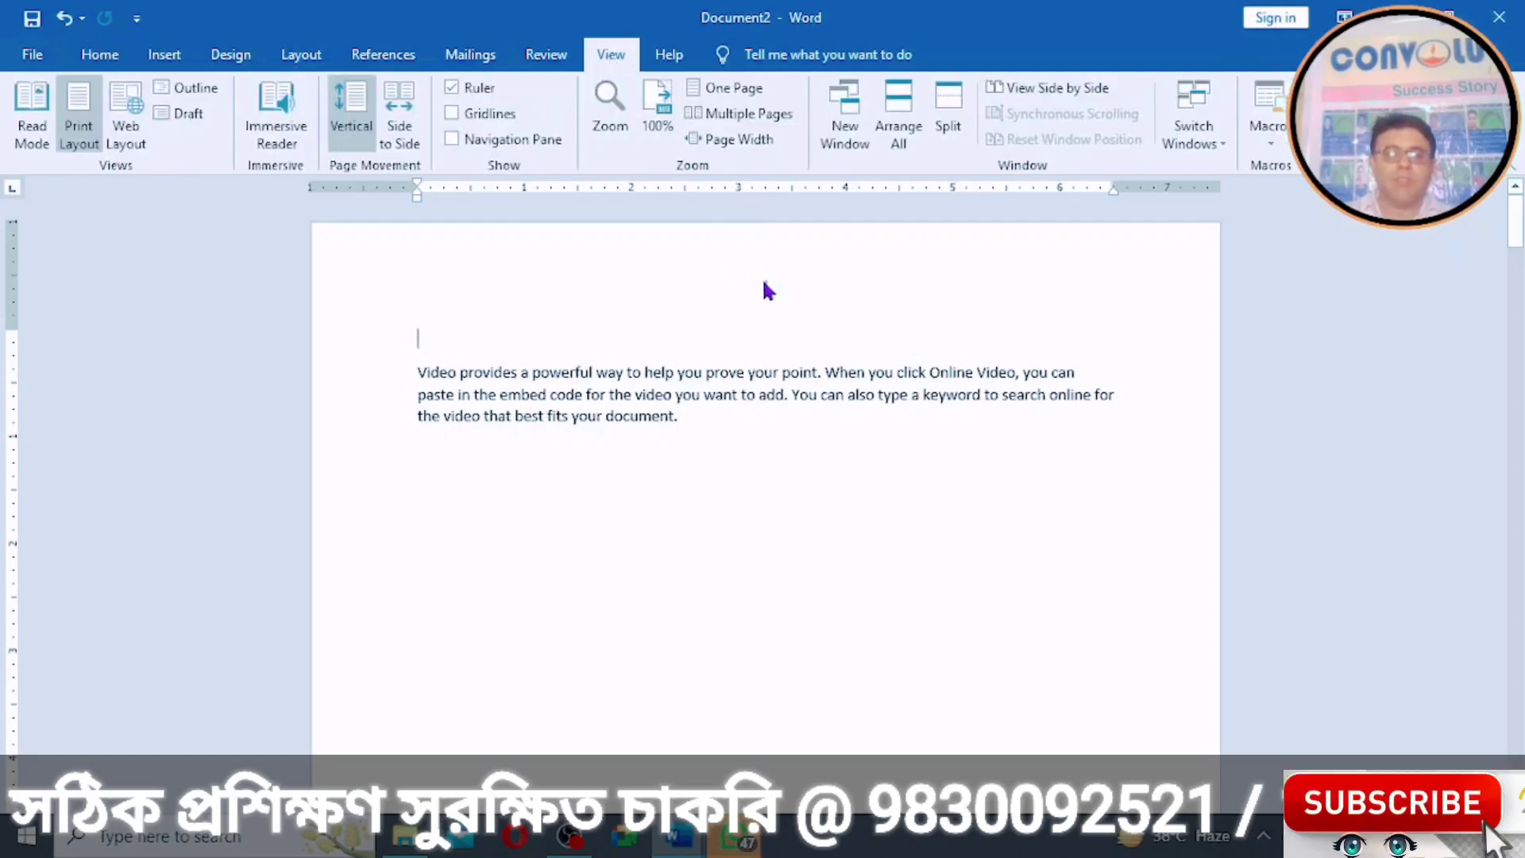
double_click(763, 282)
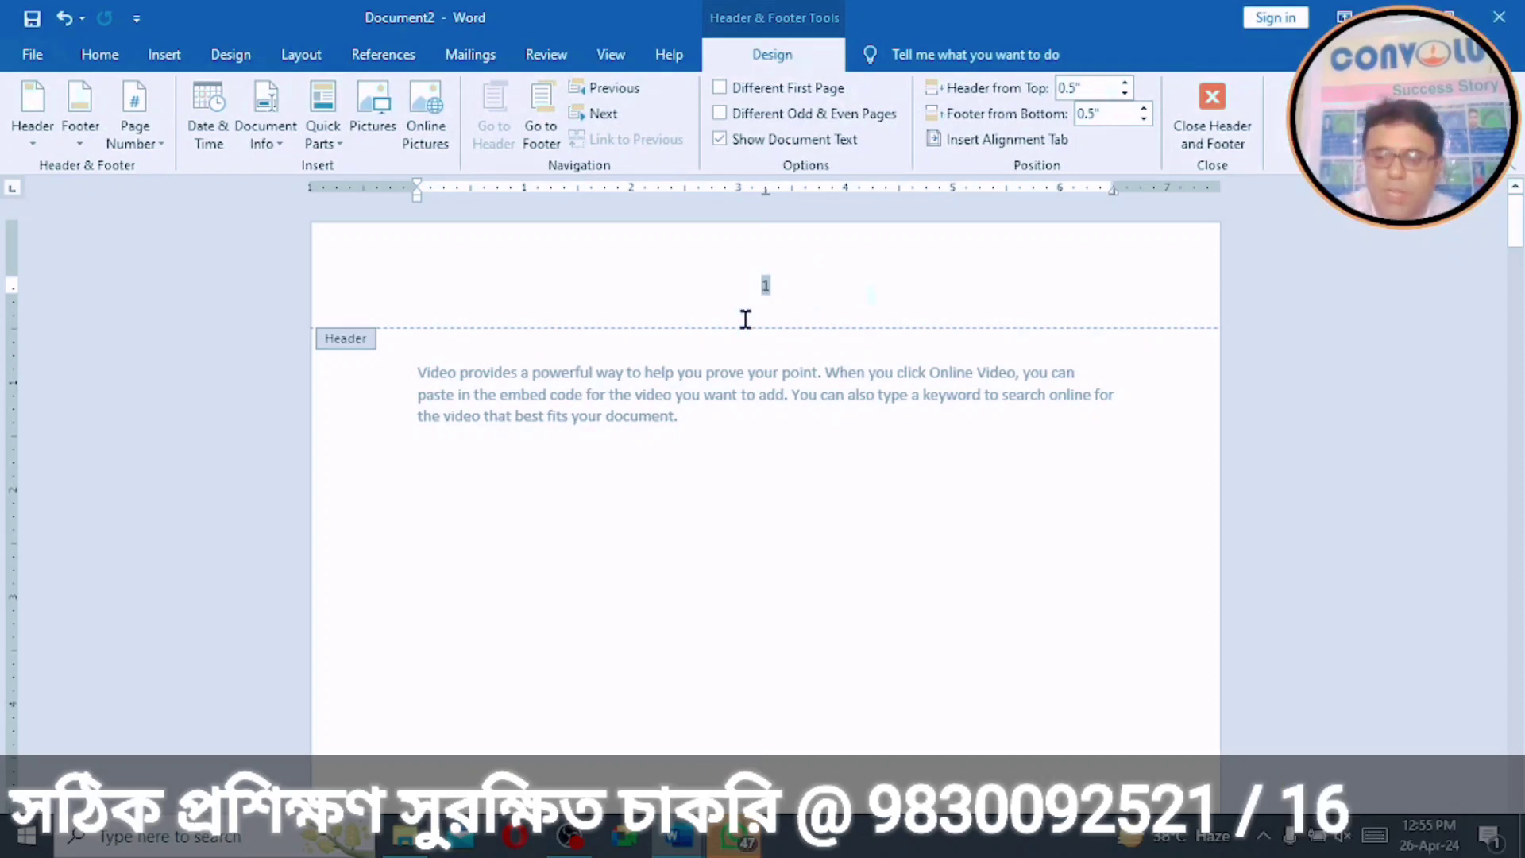
key("Delete")
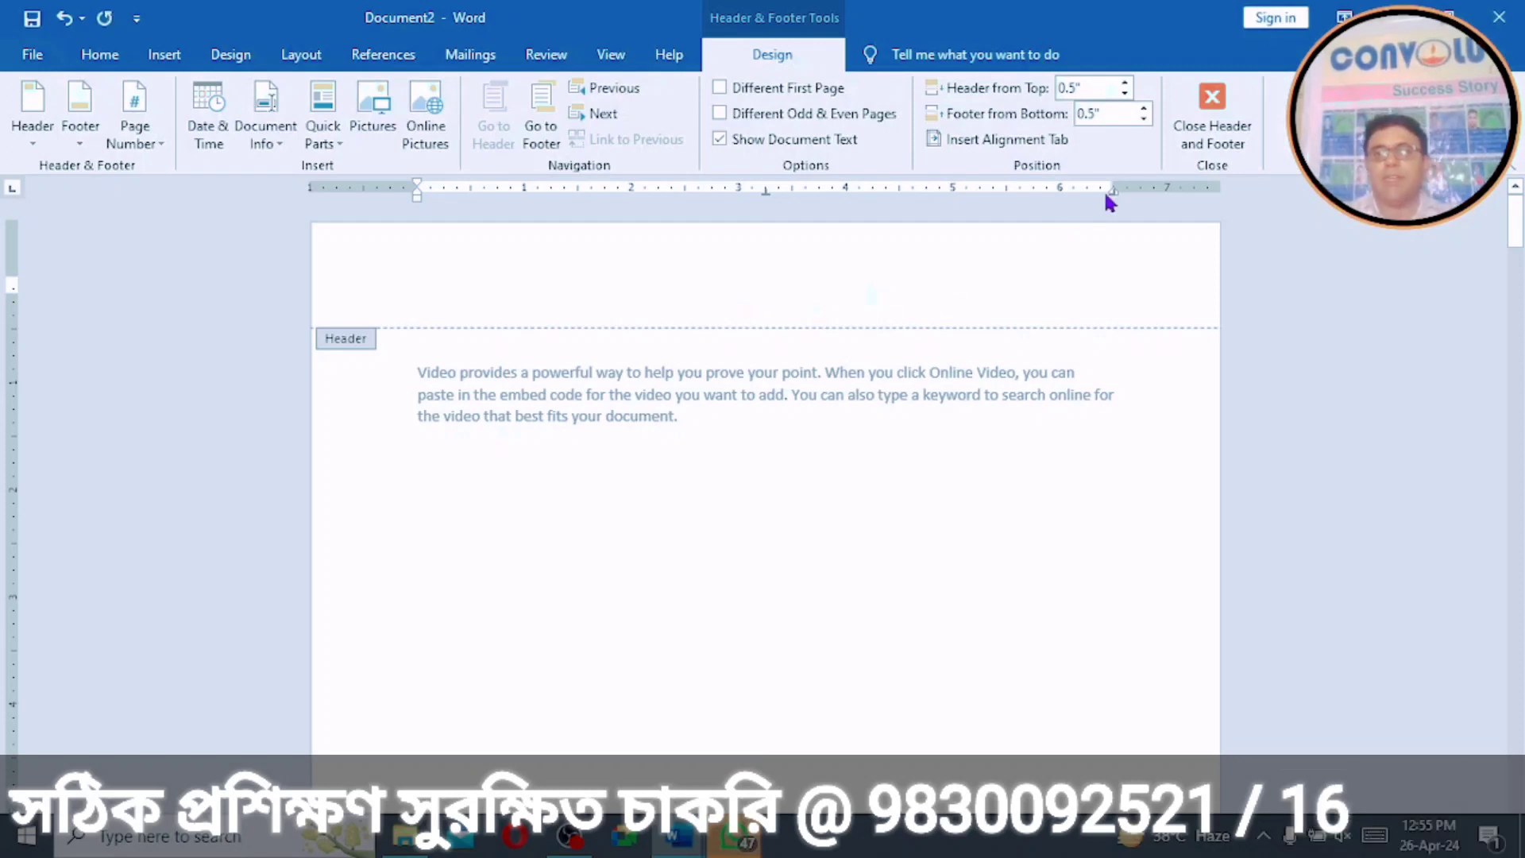
left_click(1197, 135)
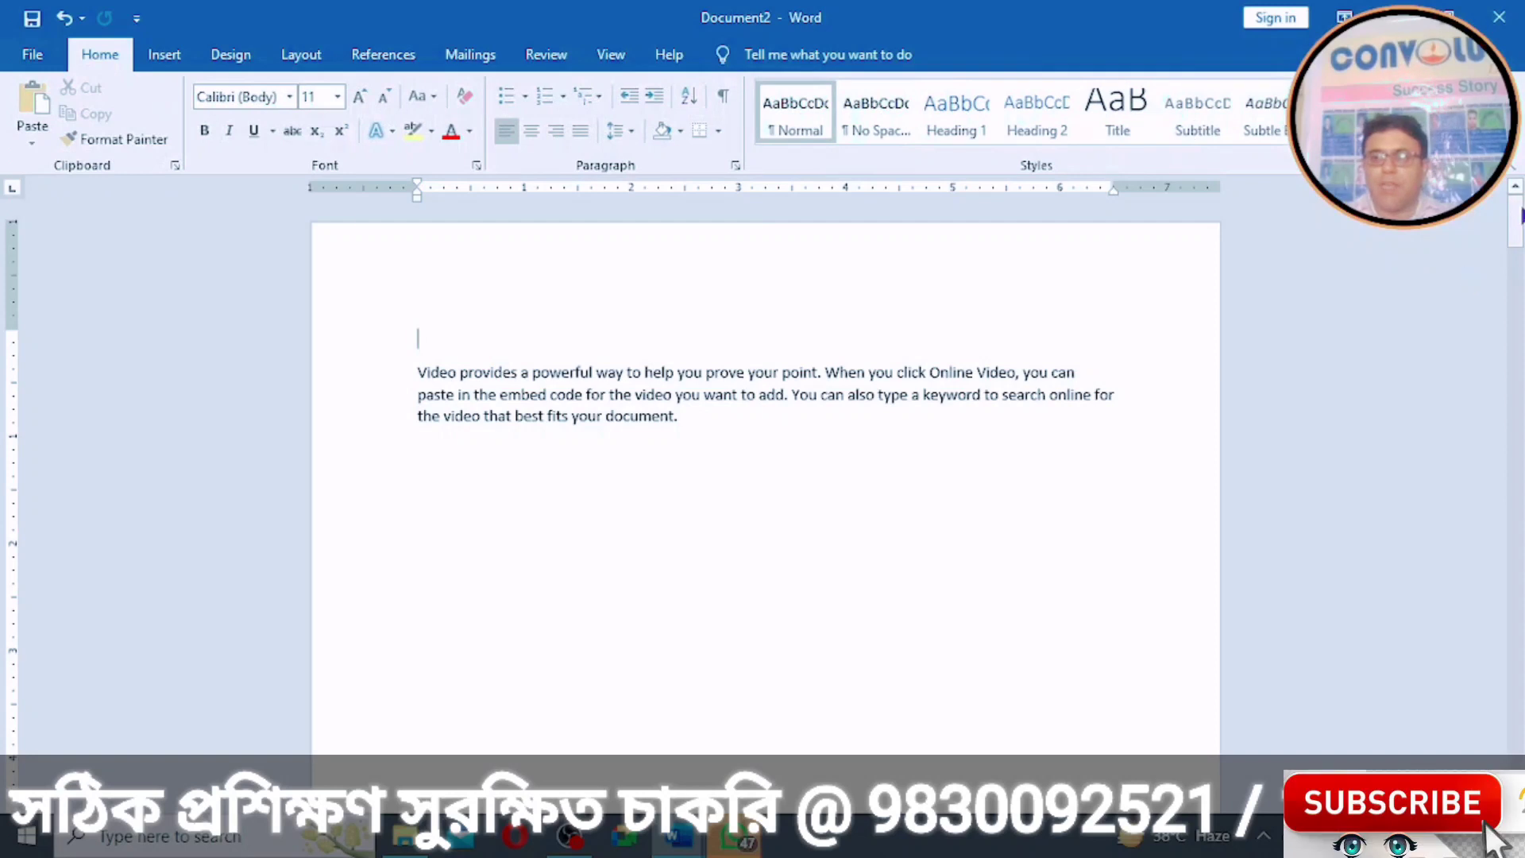
Step: Delete the page number from the first page's footer and close footer editing
left_click_drag(1513, 222, 1516, 303)
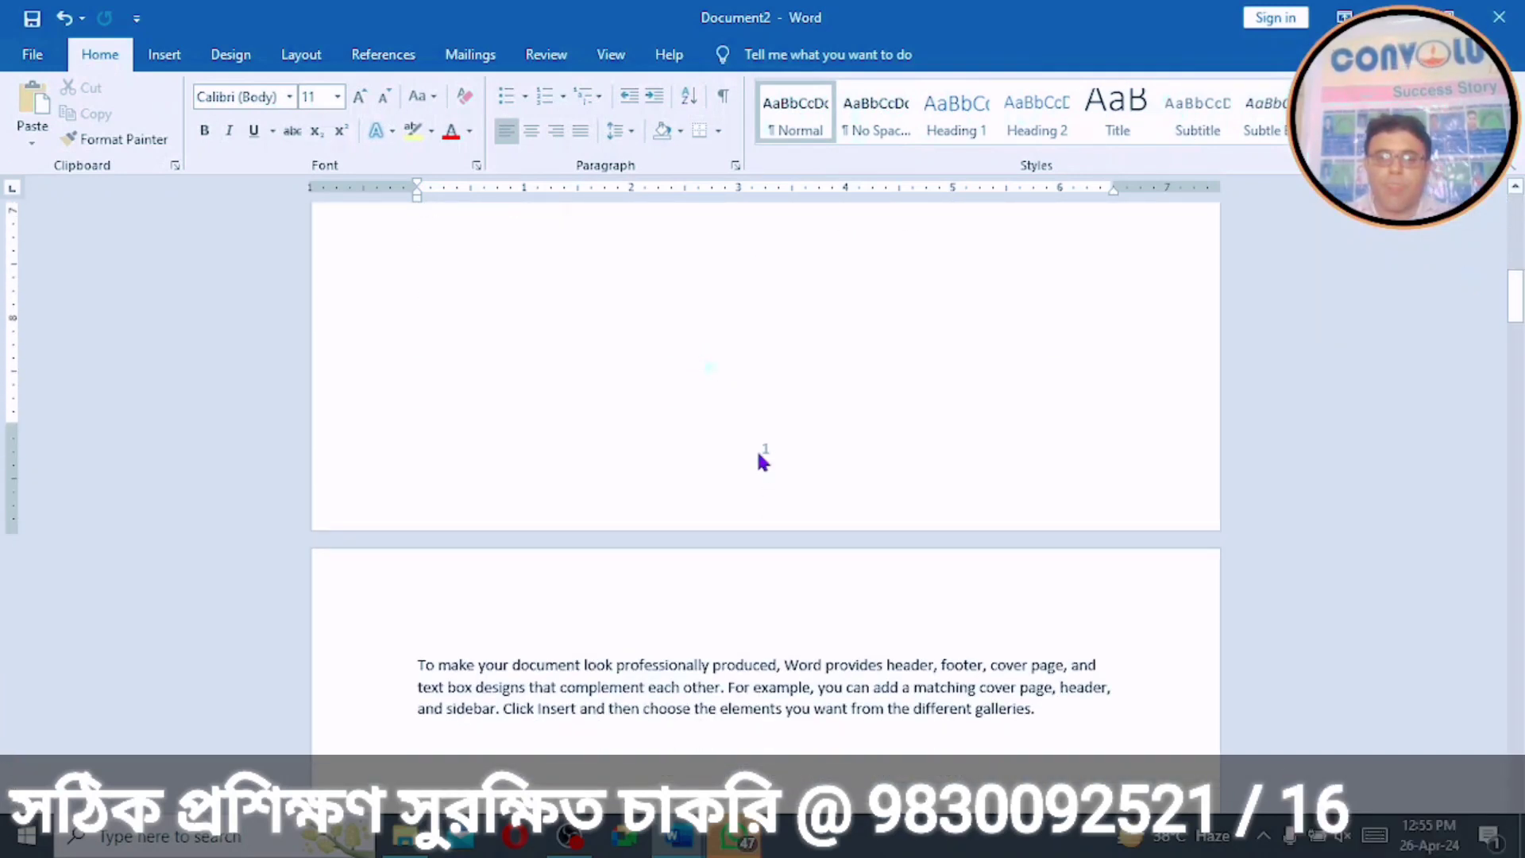
double_click(765, 450)
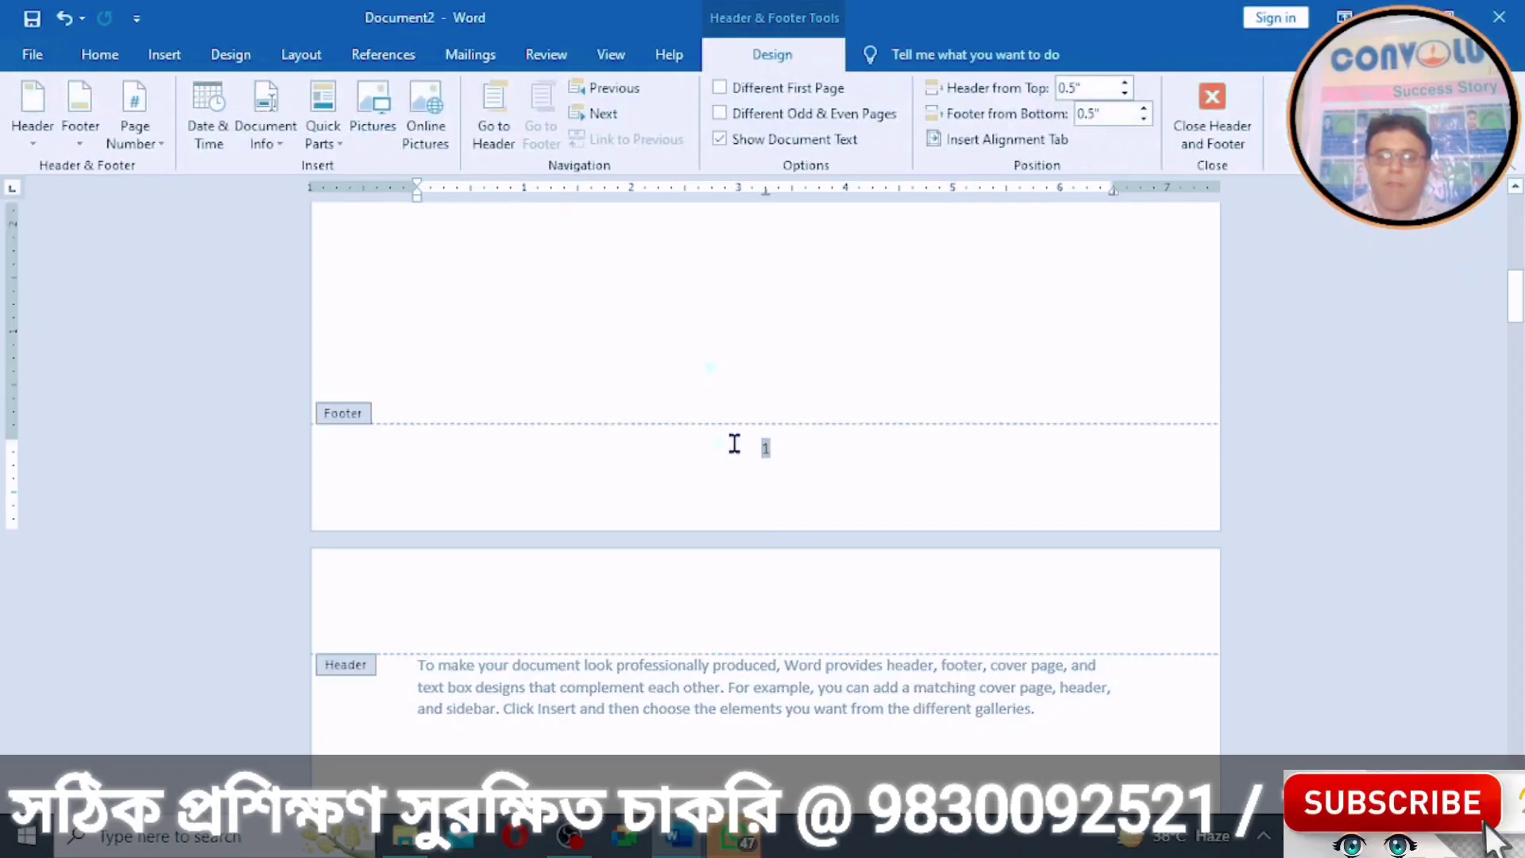
key("Delete")
key("Delete")
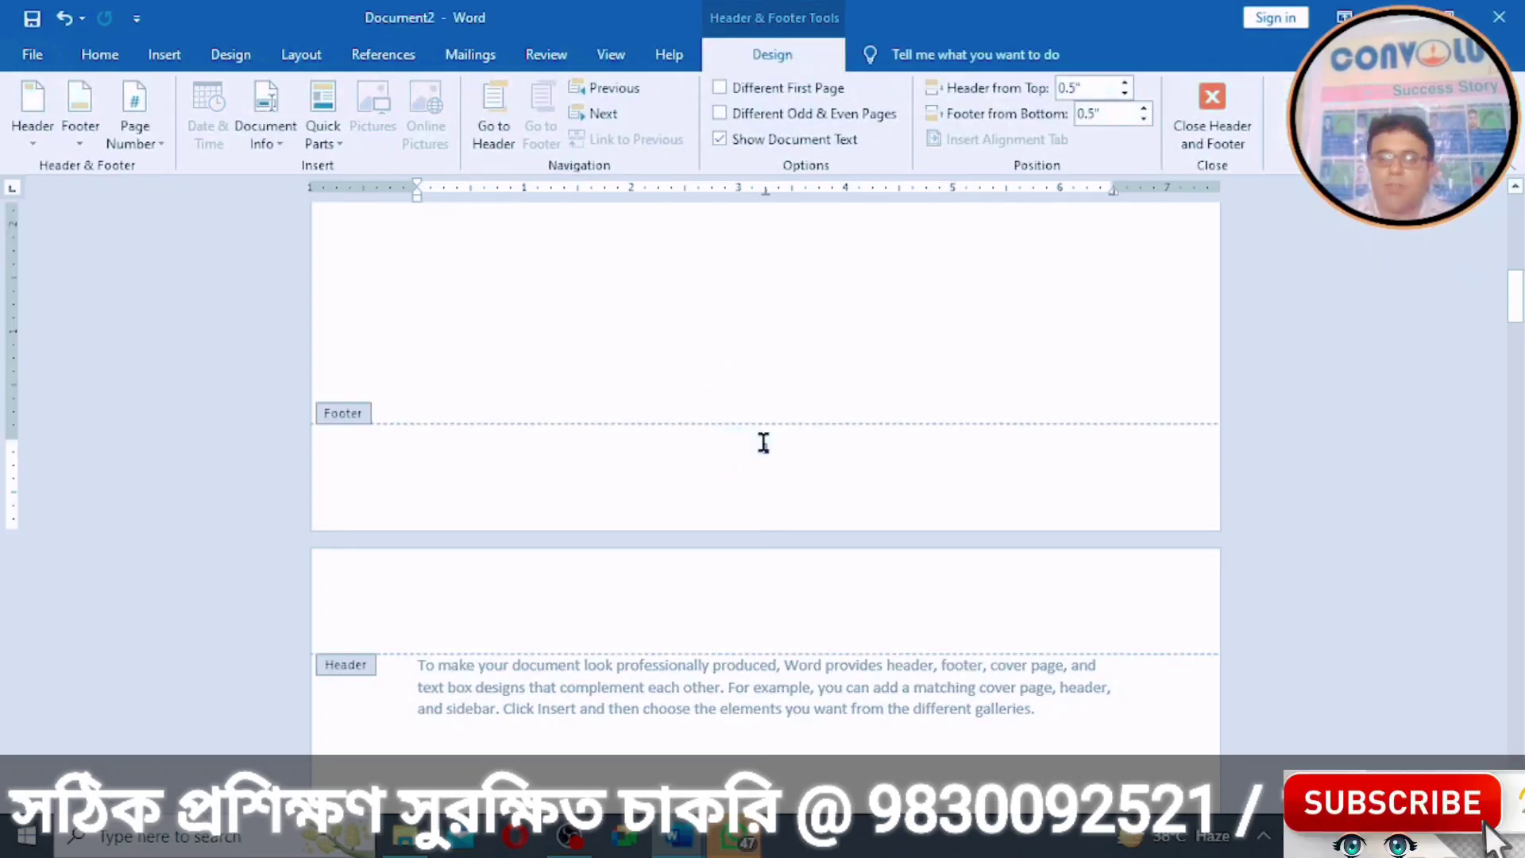
key("ctrl+z")
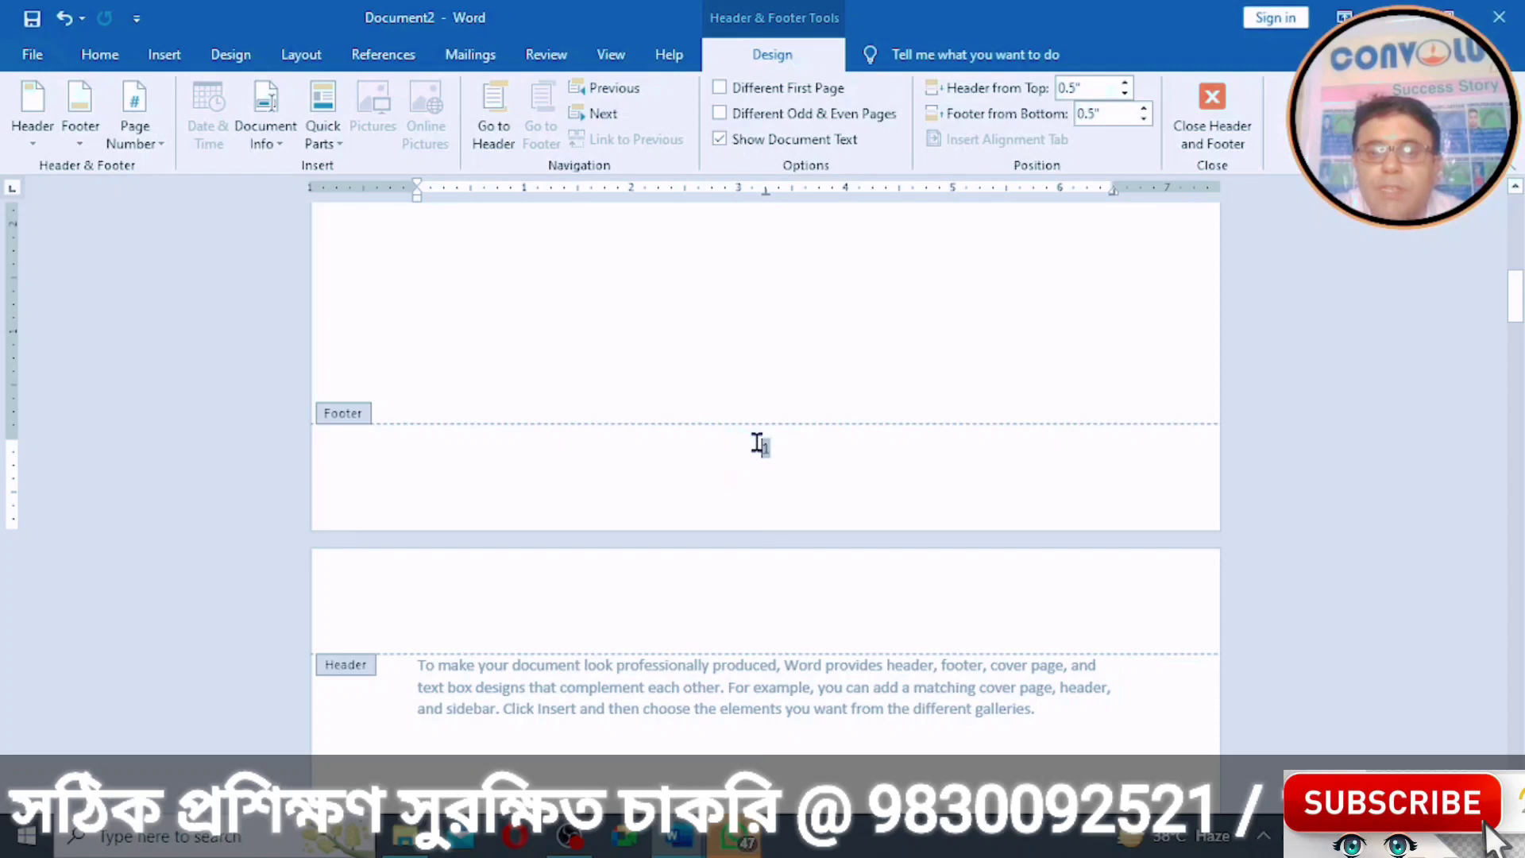
key("Delete")
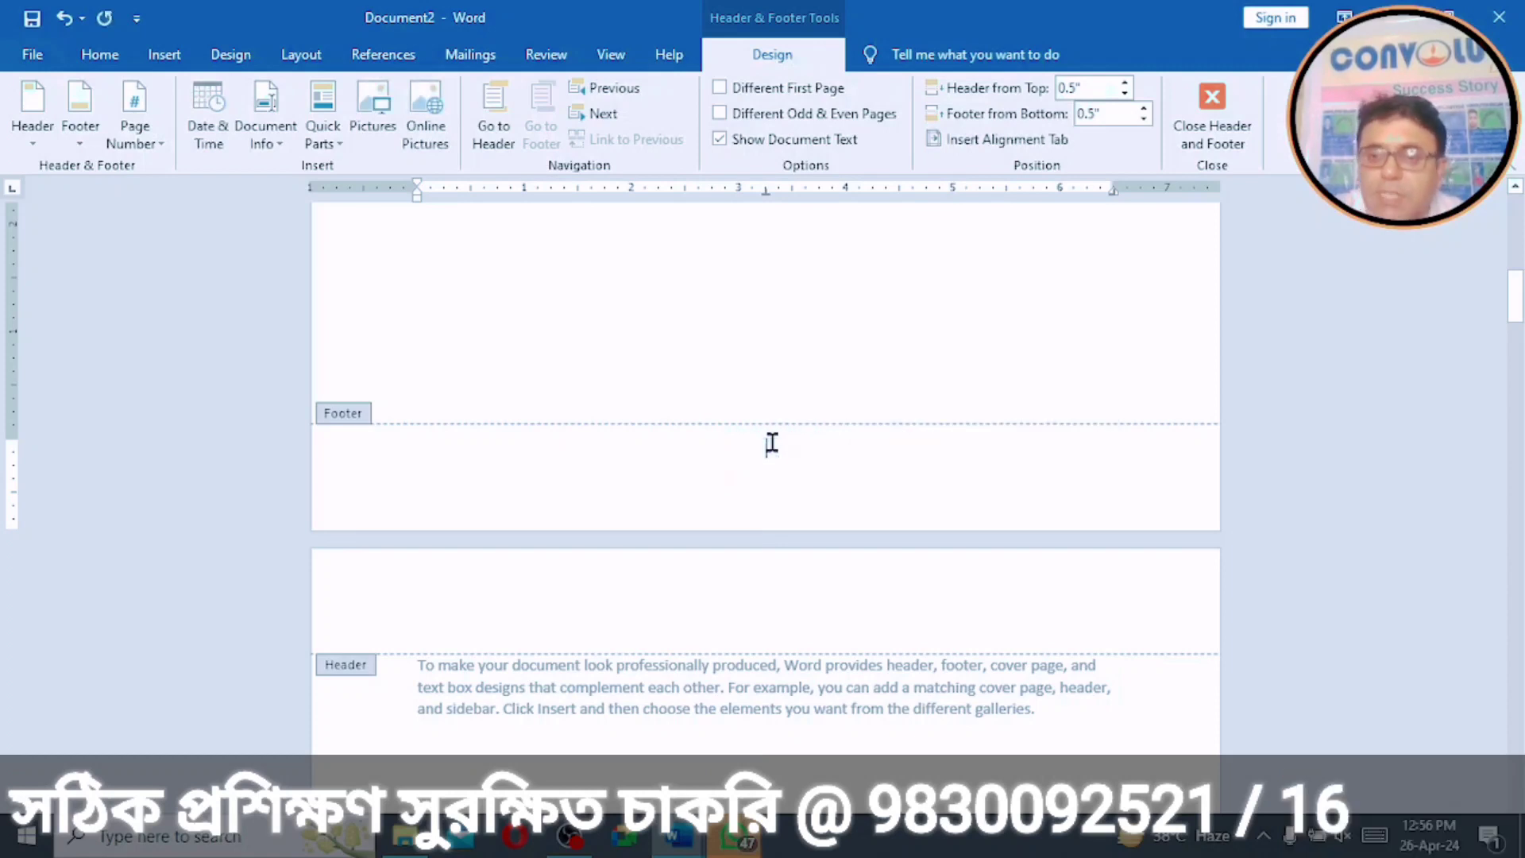
left_click(1213, 119)
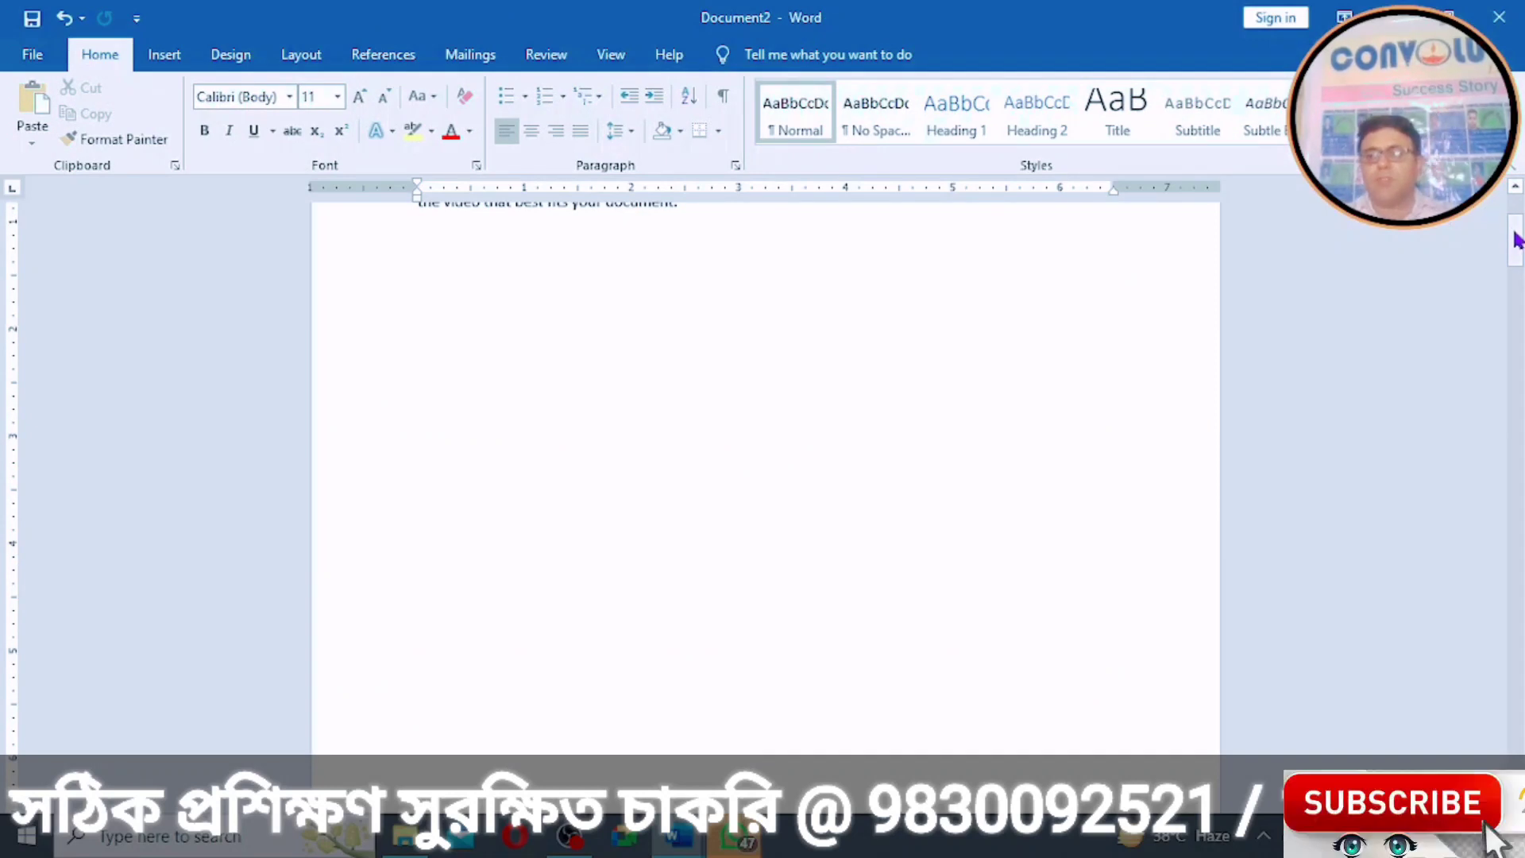
mouse_move(1518, 243)
left_mouse_down()
mouse_move(1518, 226)
mouse_move(1521, 715)
mouse_move(1517, 218)
left_mouse_up()
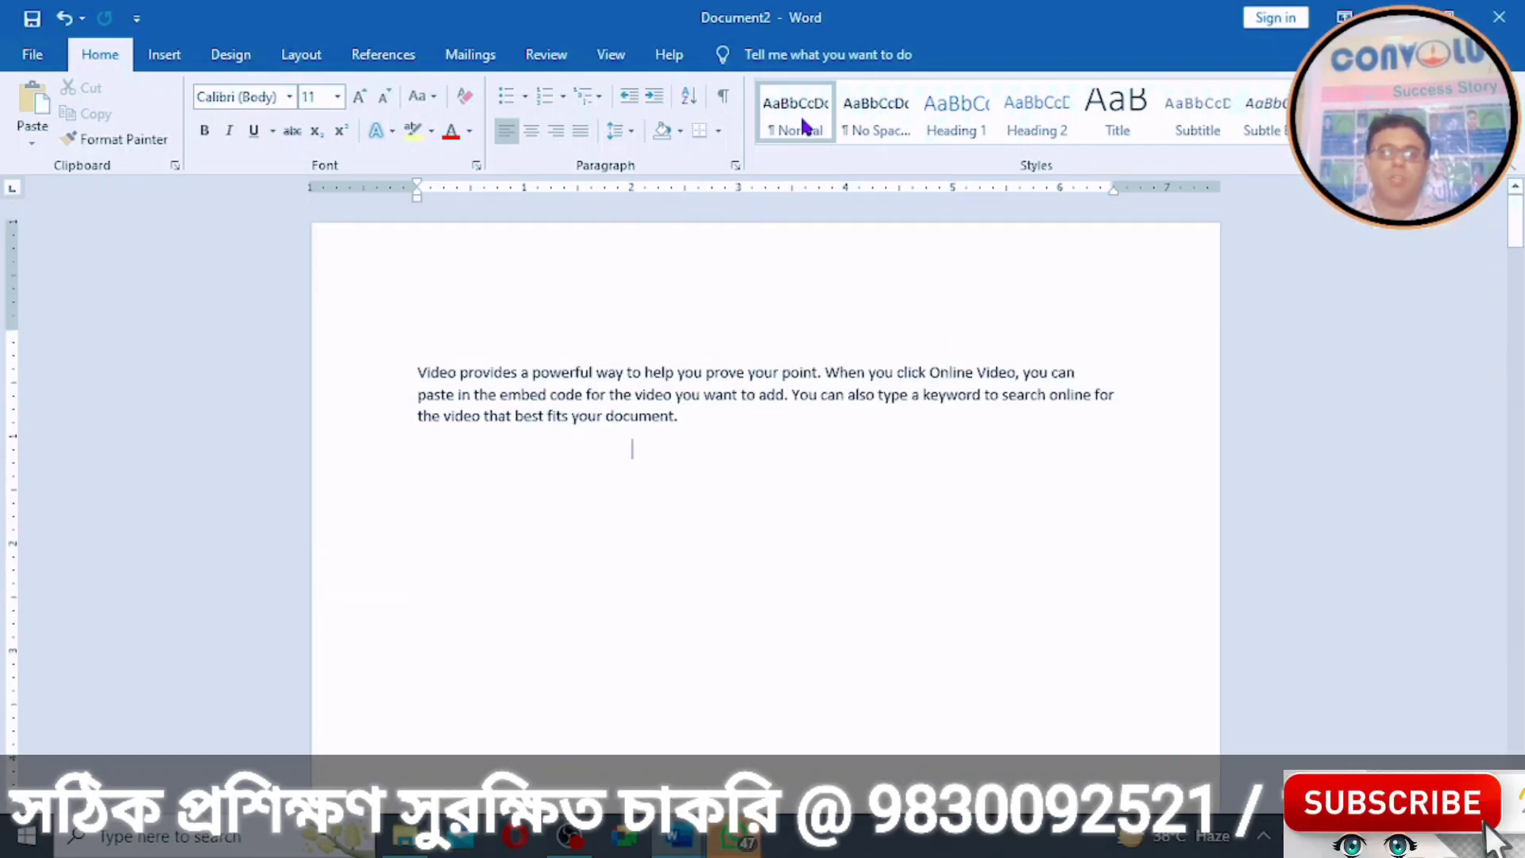
left_click(165, 61)
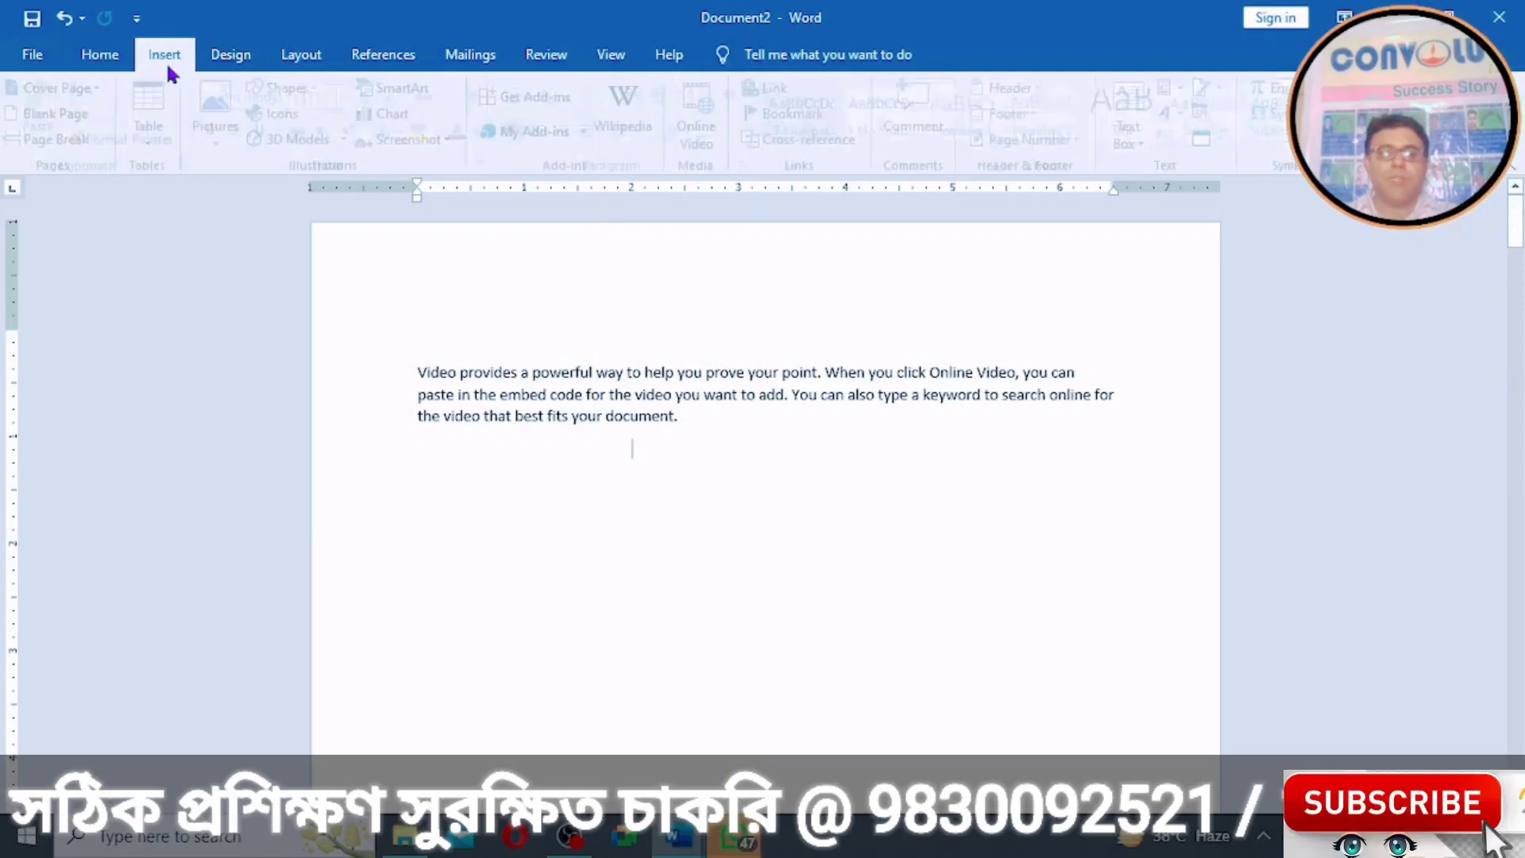
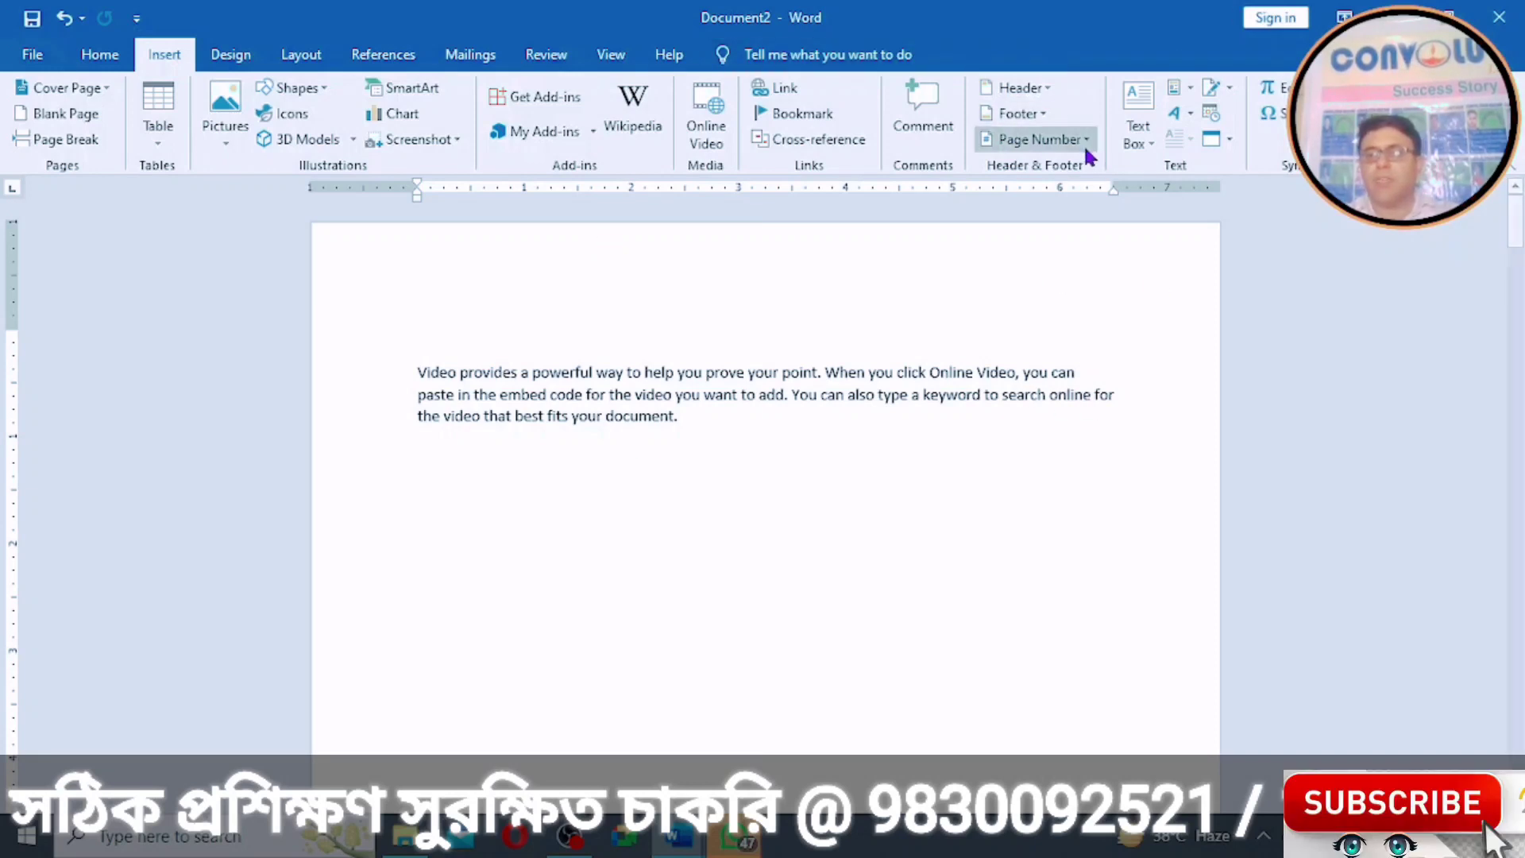
left_click(1191, 88)
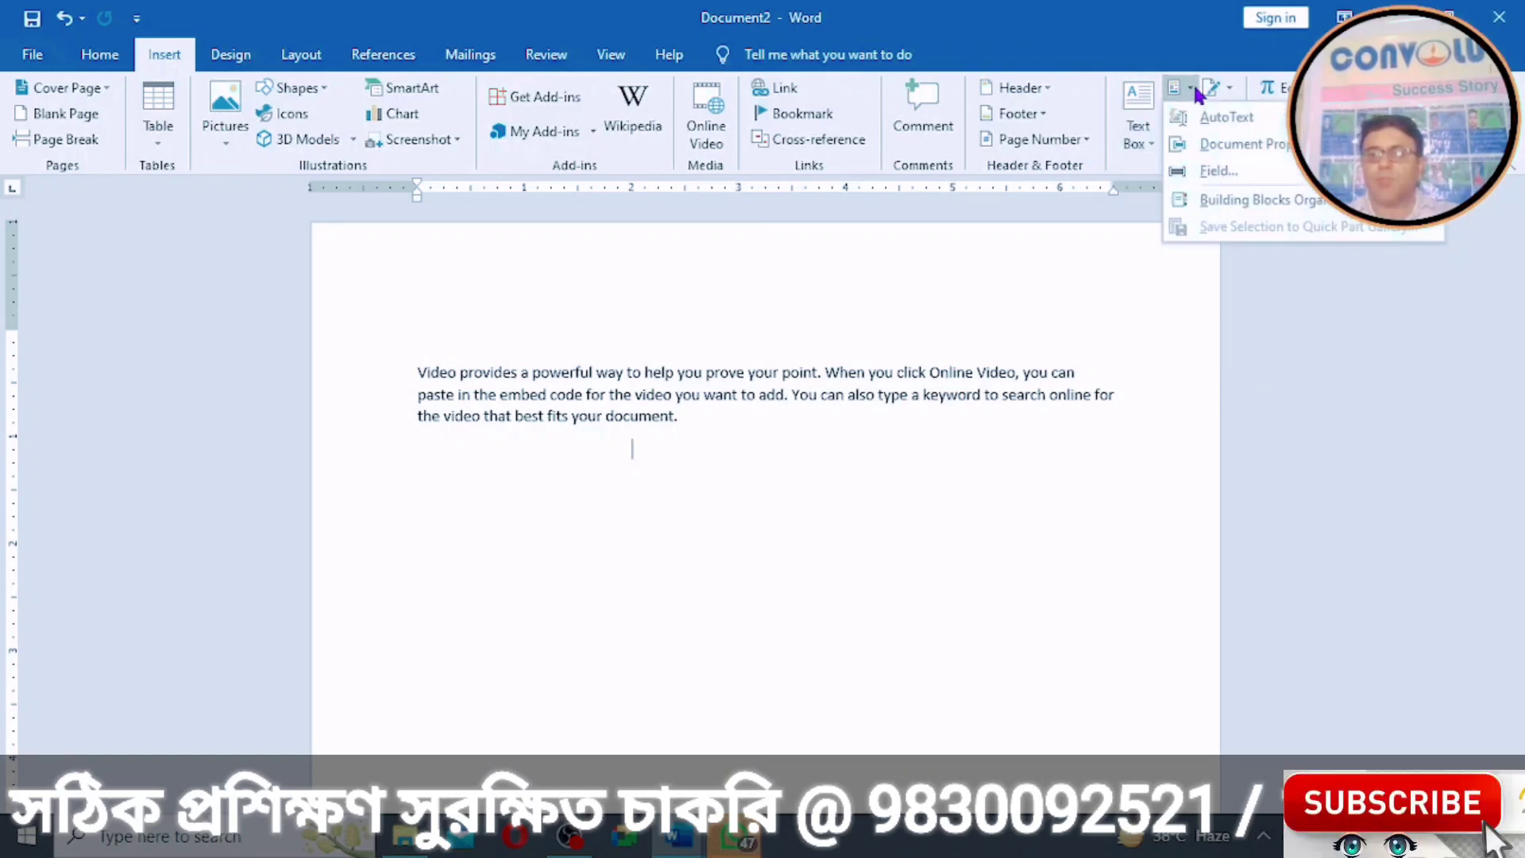
left_click(1033, 413)
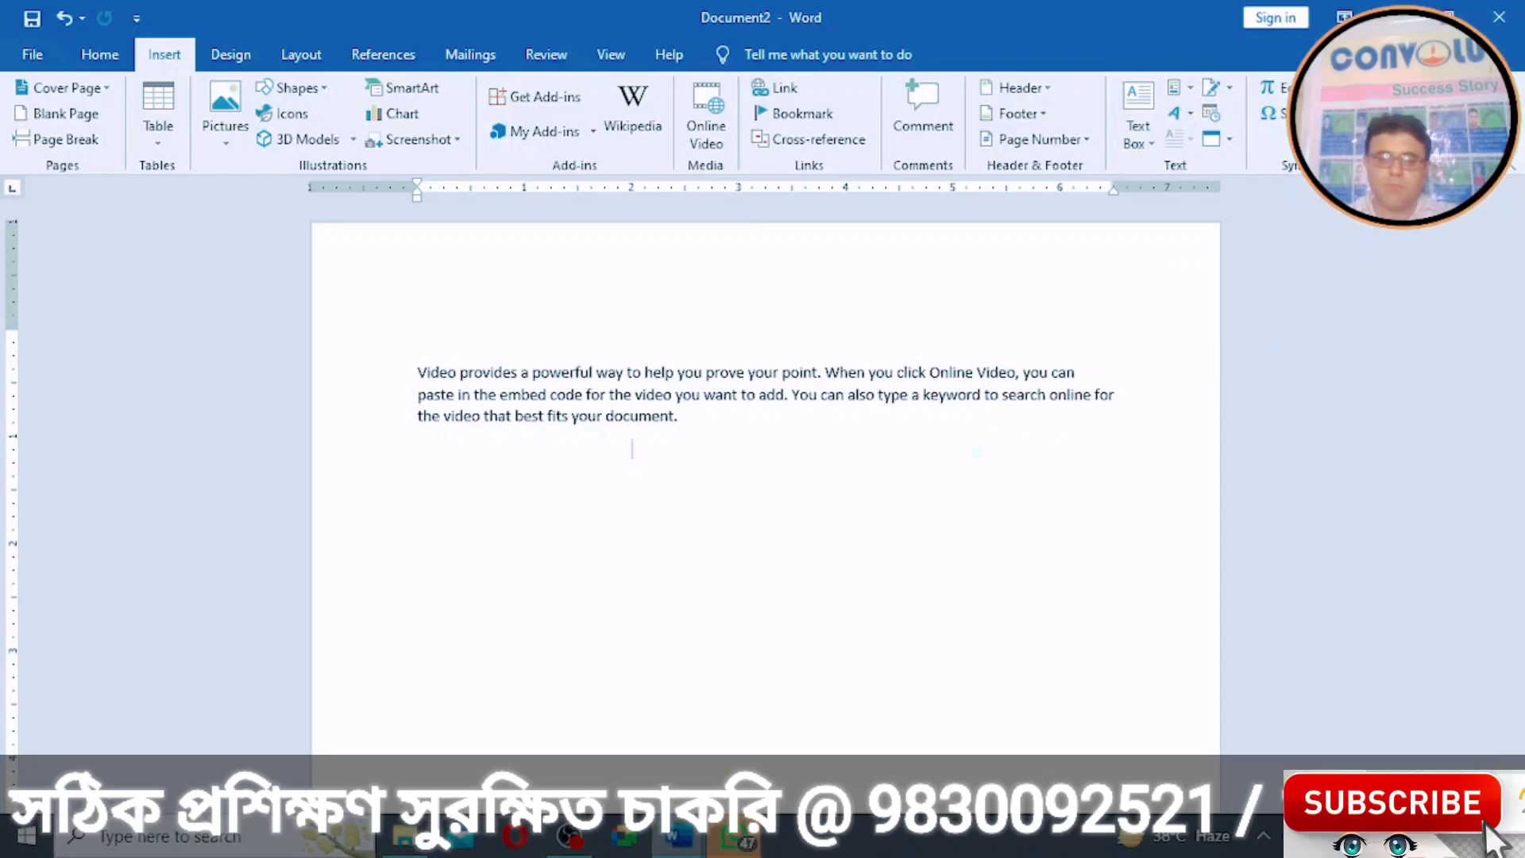
Step: Switch to the ms office syllabus document and select the line "What is text box feature in ms word."
mouse_move(678, 836)
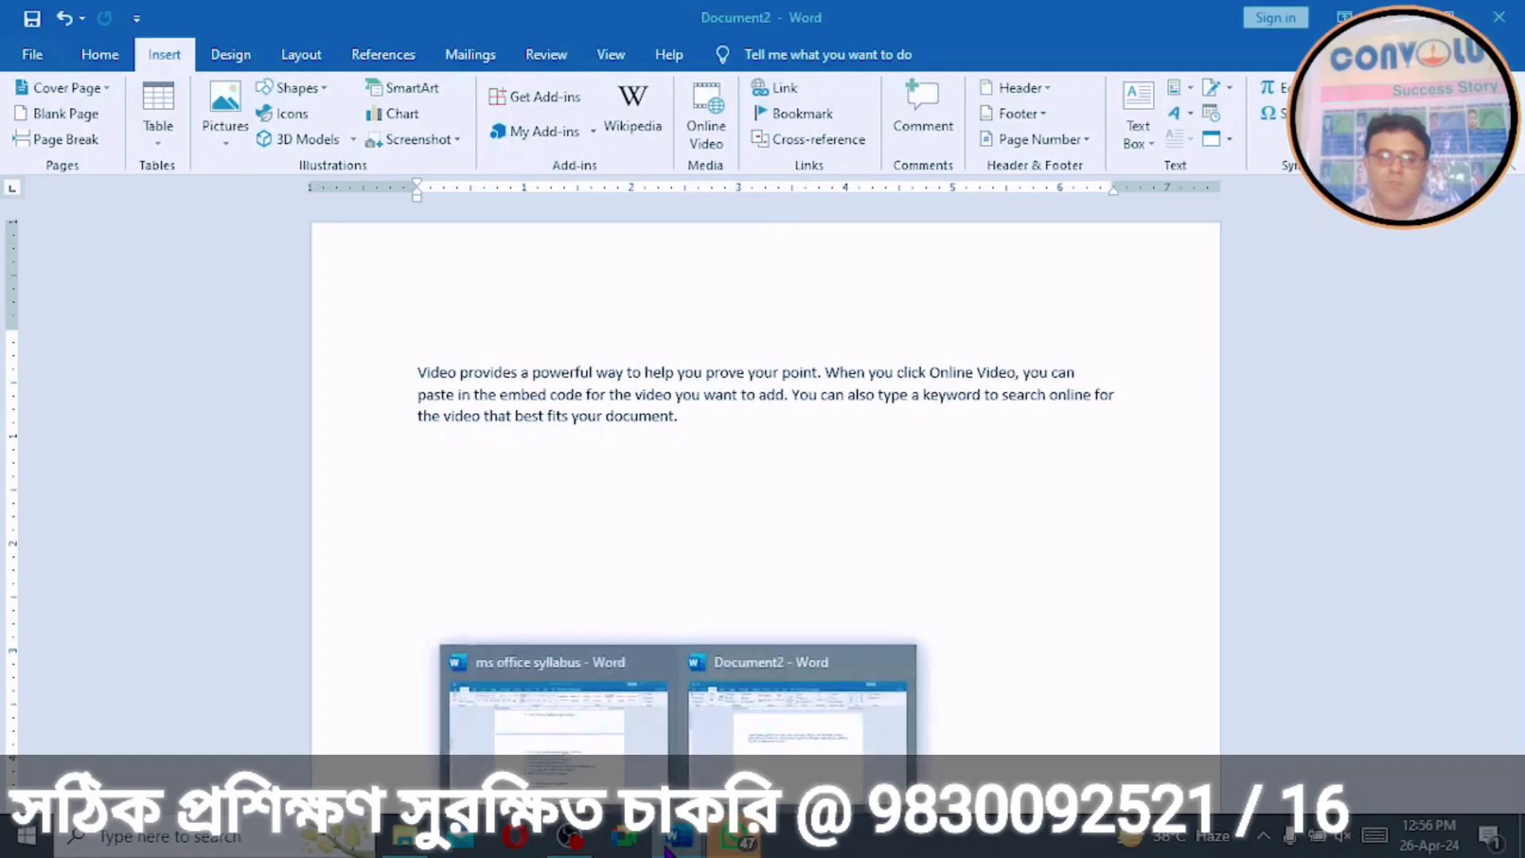
left_click(579, 721)
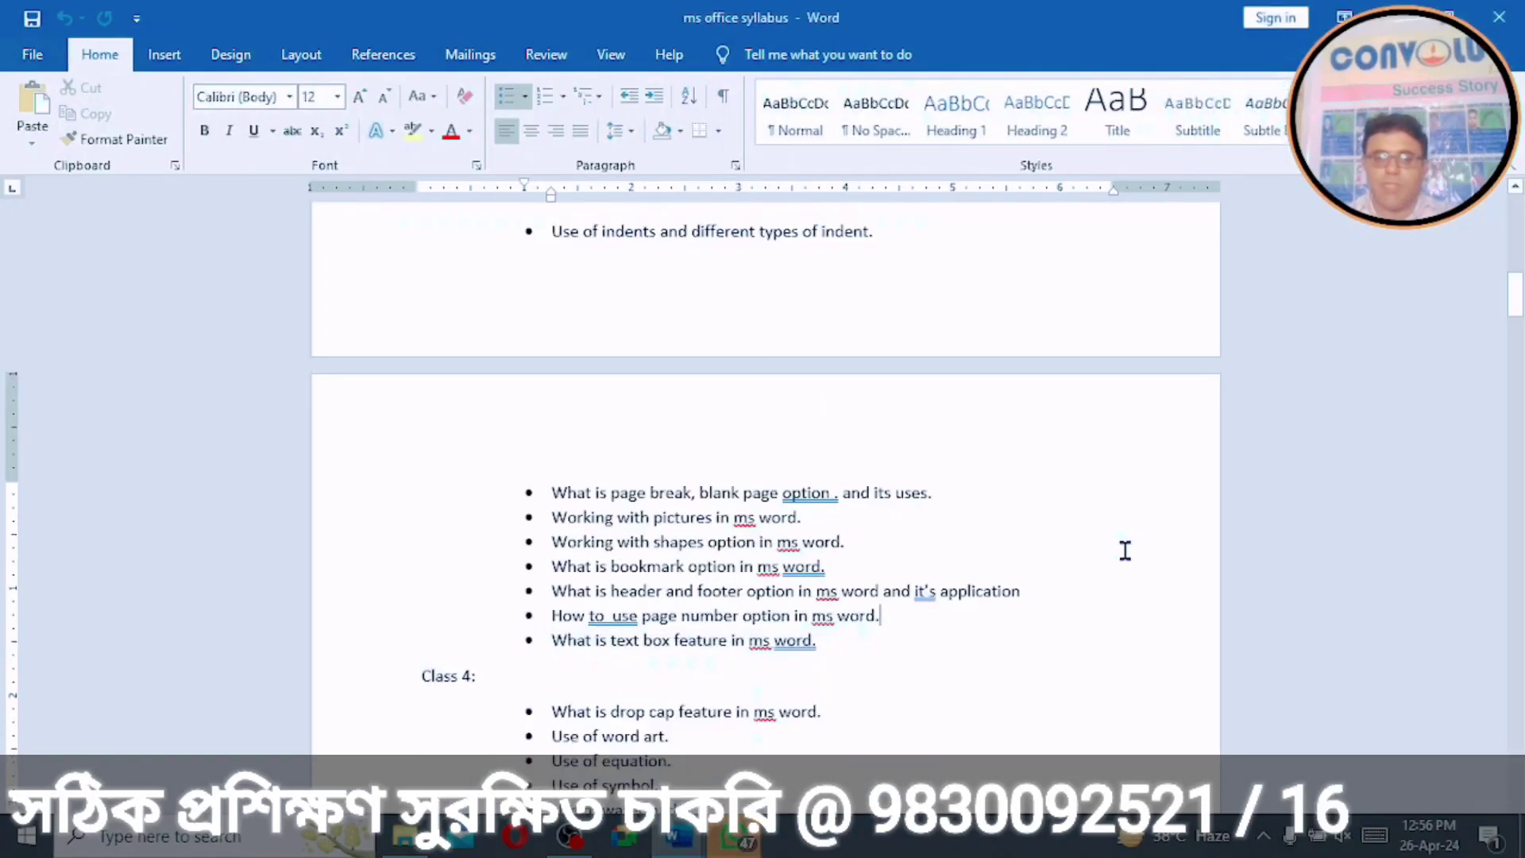
mouse_move(1515, 295)
left_mouse_down()
mouse_move(1517, 251)
mouse_move(1519, 322)
left_mouse_up()
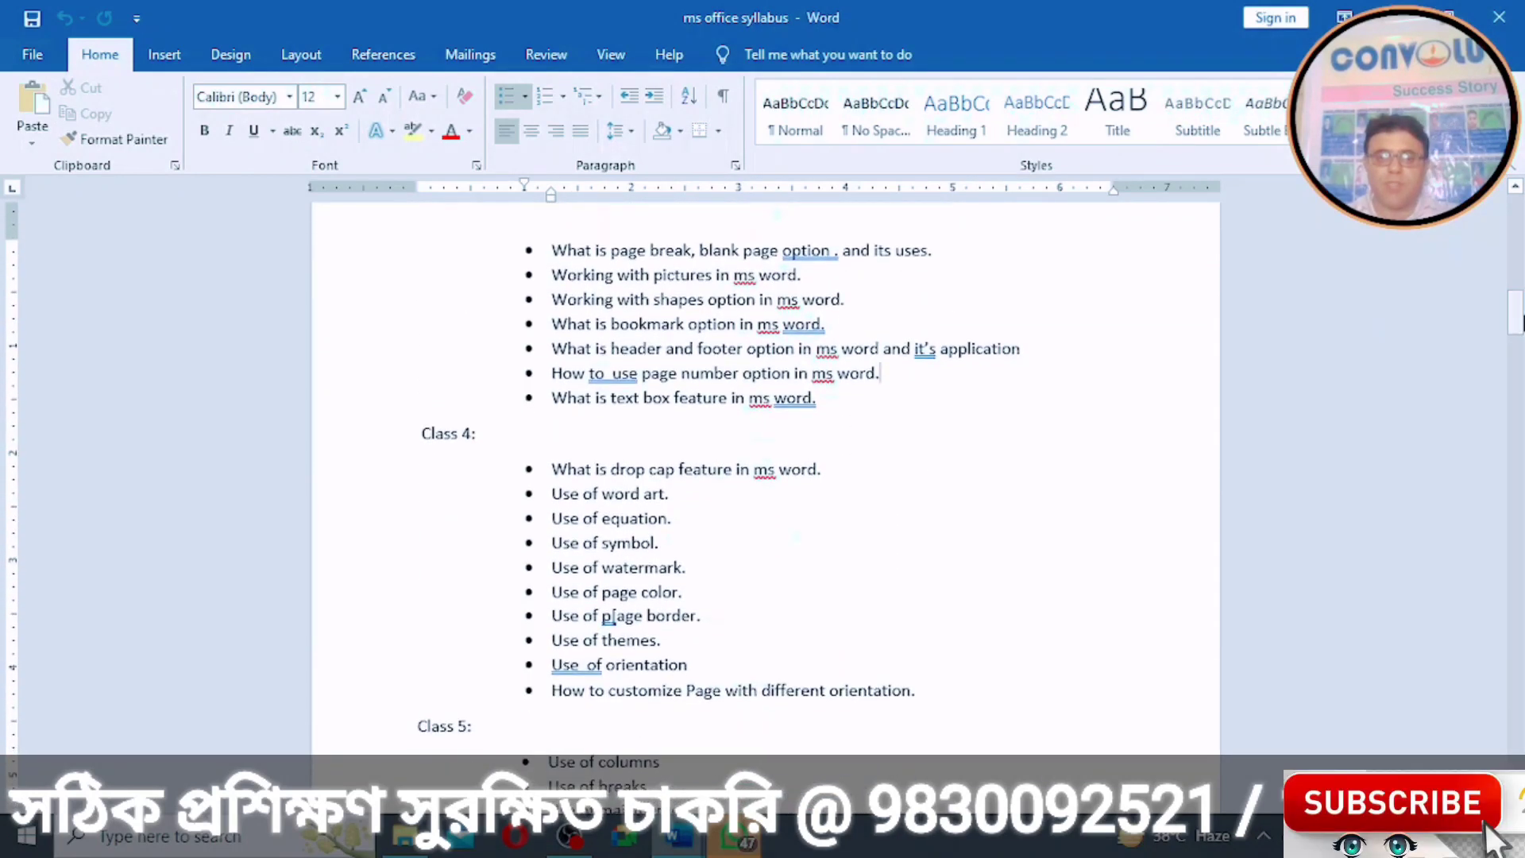
left_click_drag(540, 394, 845, 420)
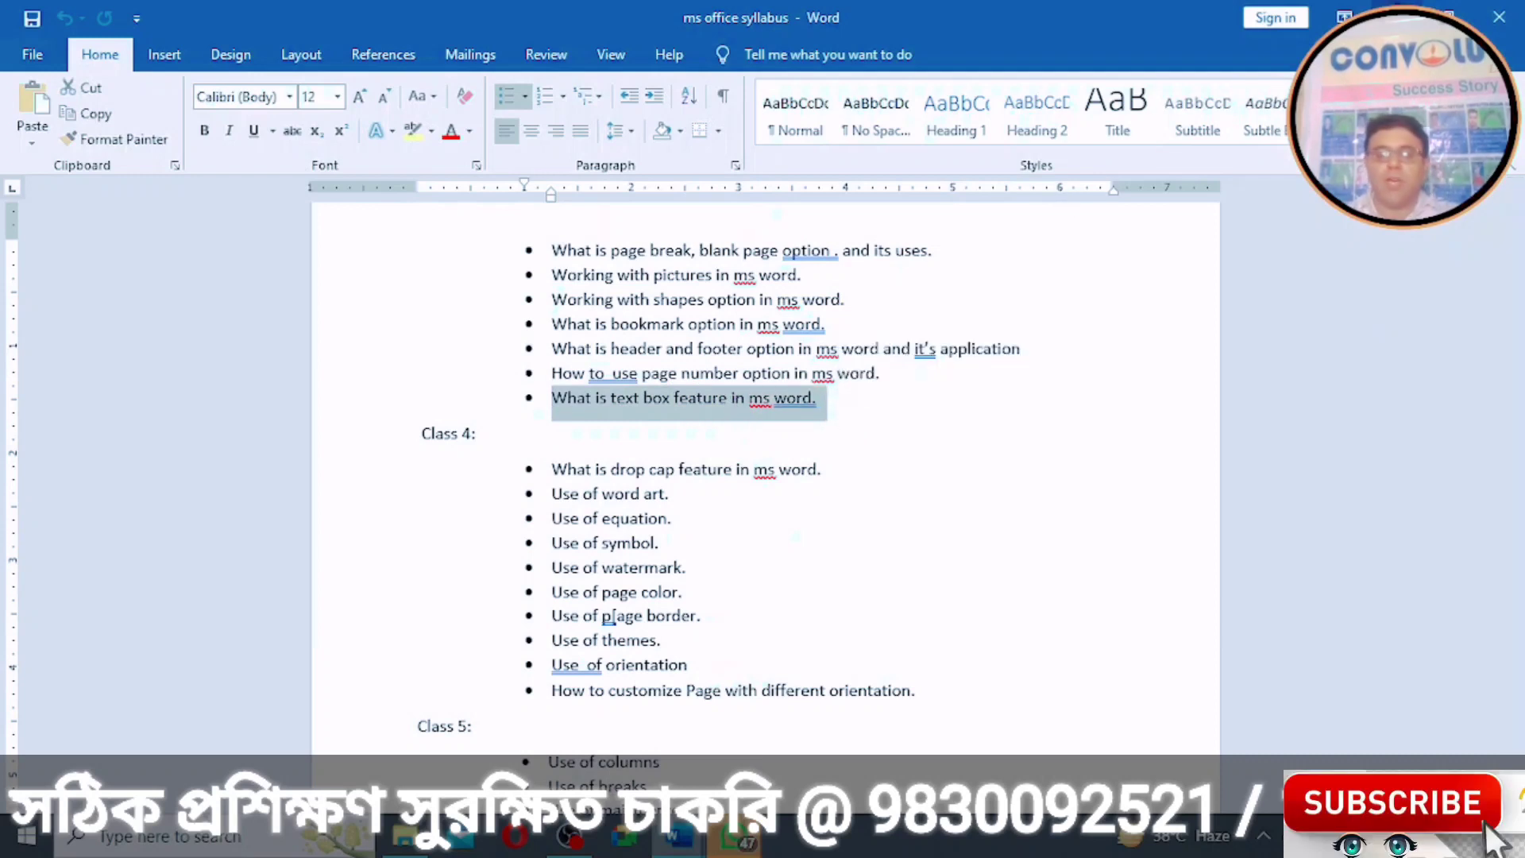
Step: Return to Document2 and delete all of its content to leave a blank page
mouse_move(677, 838)
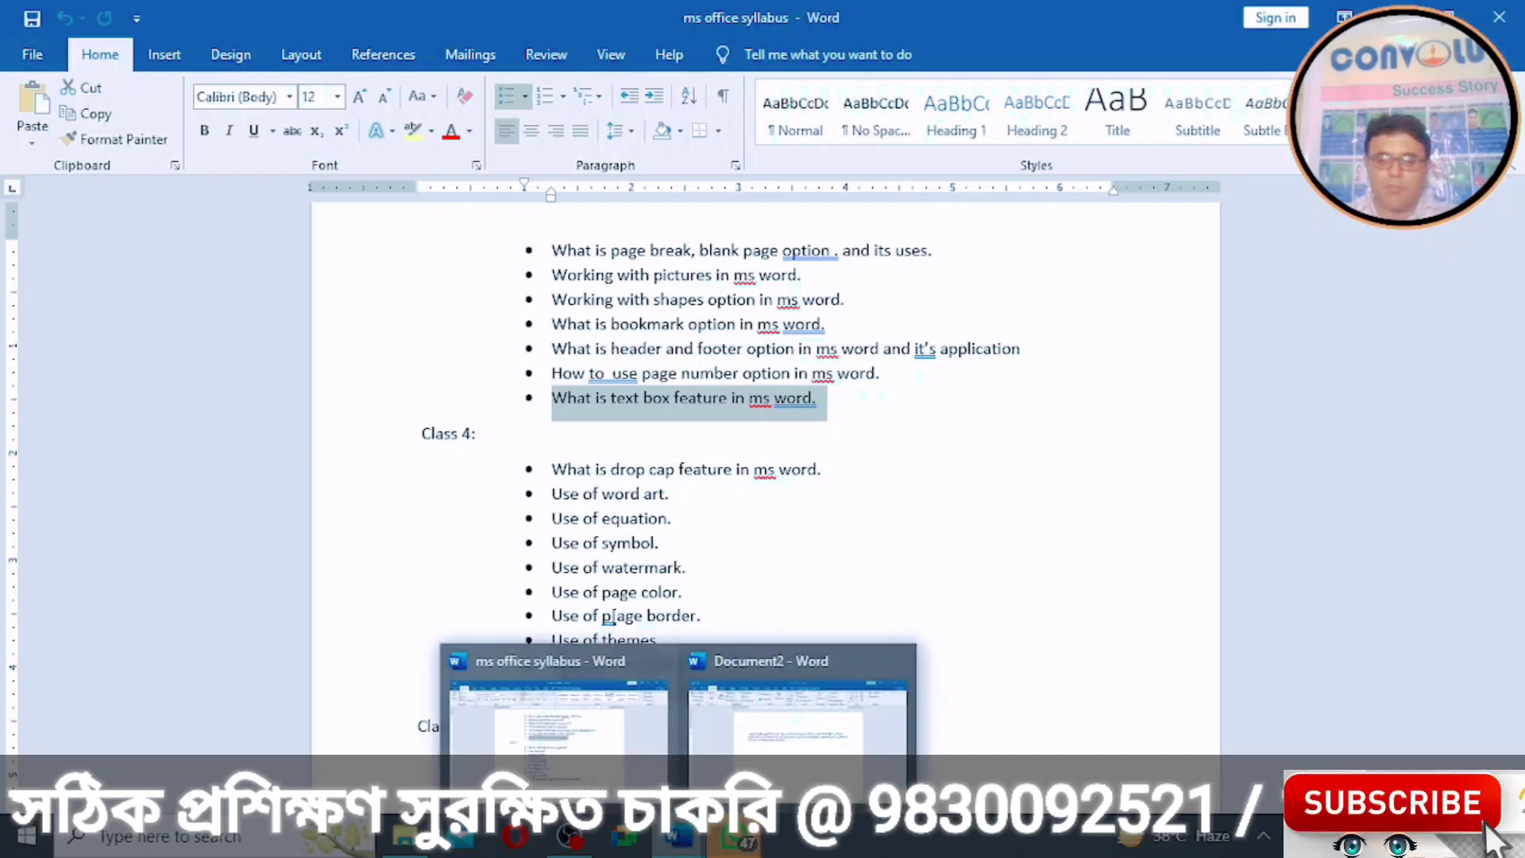
left_click(766, 753)
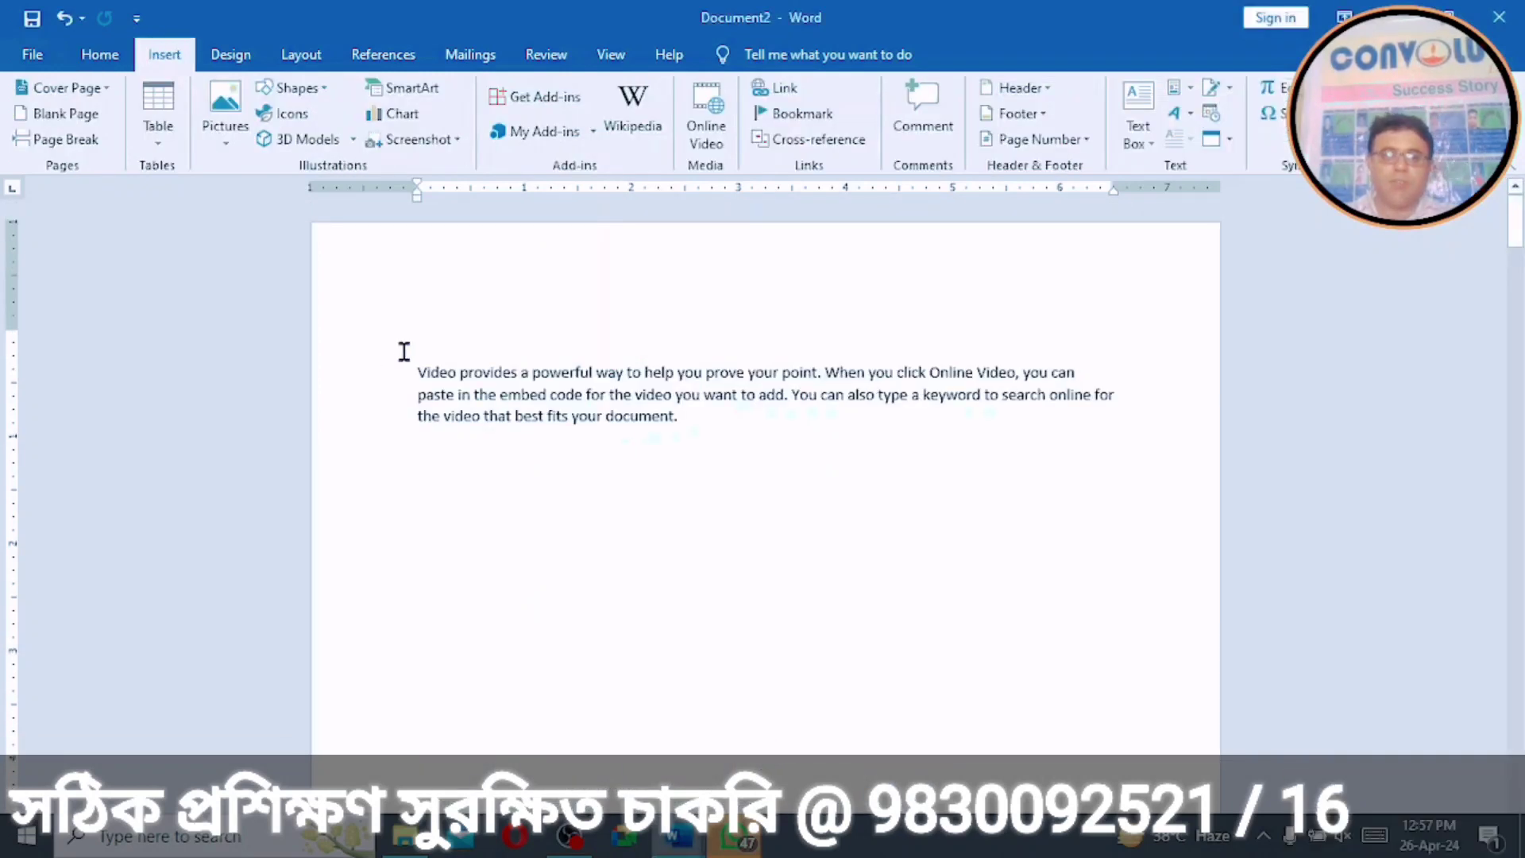
left_click_drag(409, 351, 416, 465)
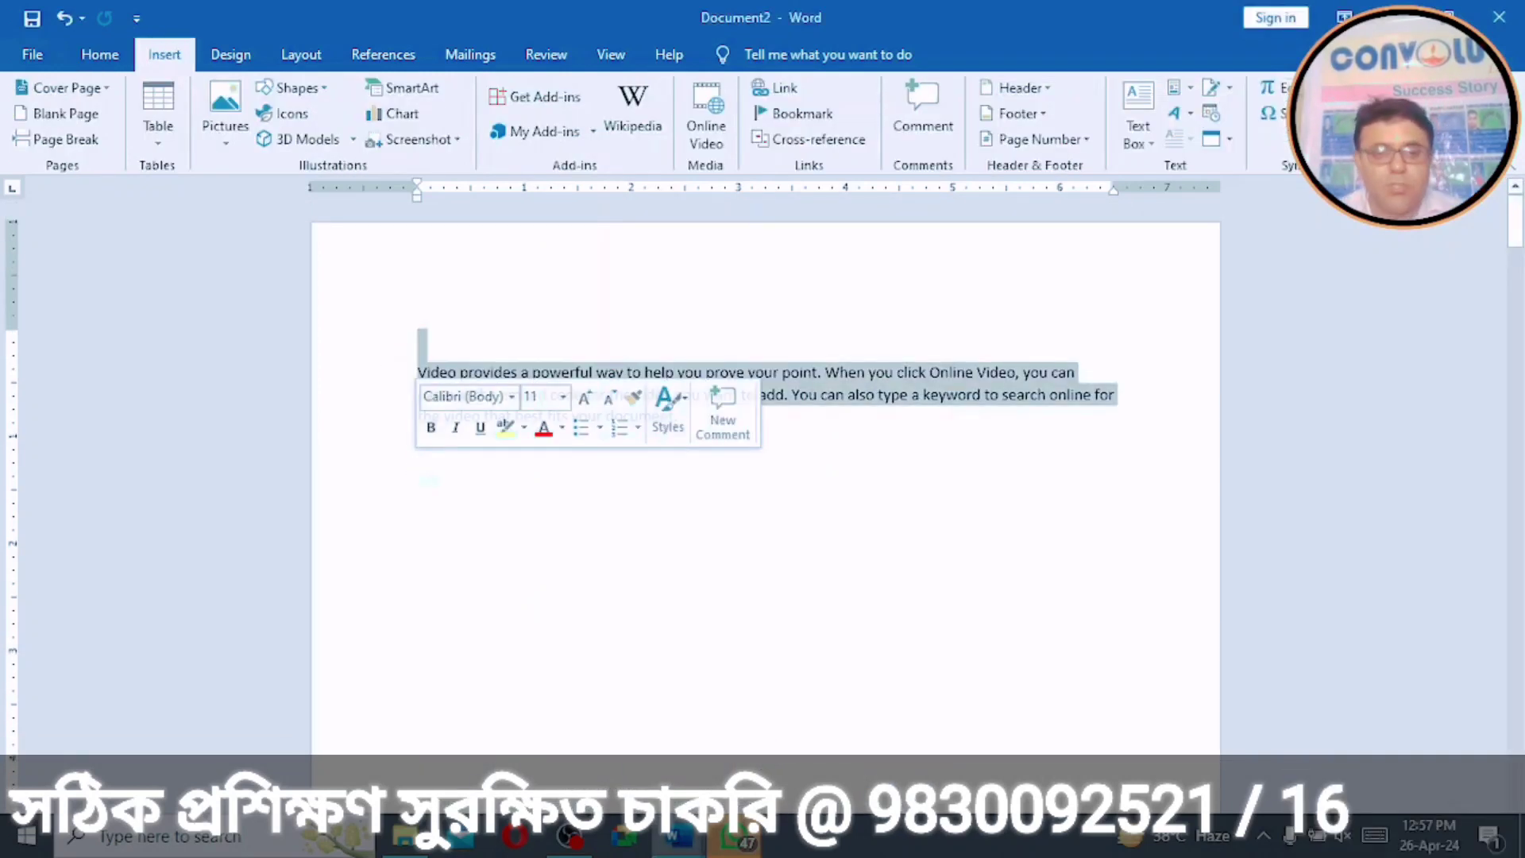
left_click(417, 461)
key("ctrl+a")
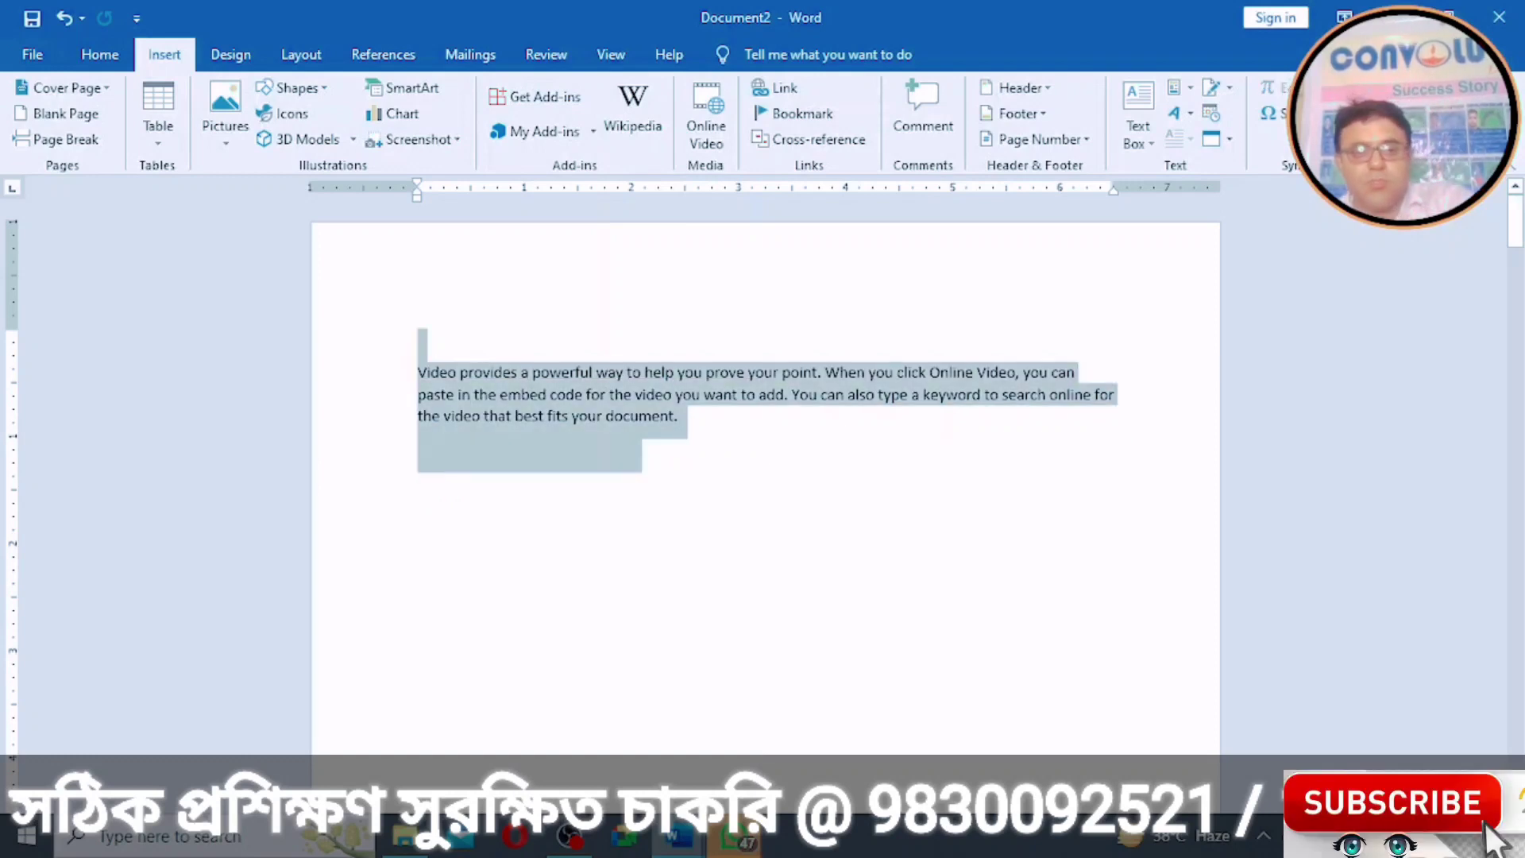
key("Delete")
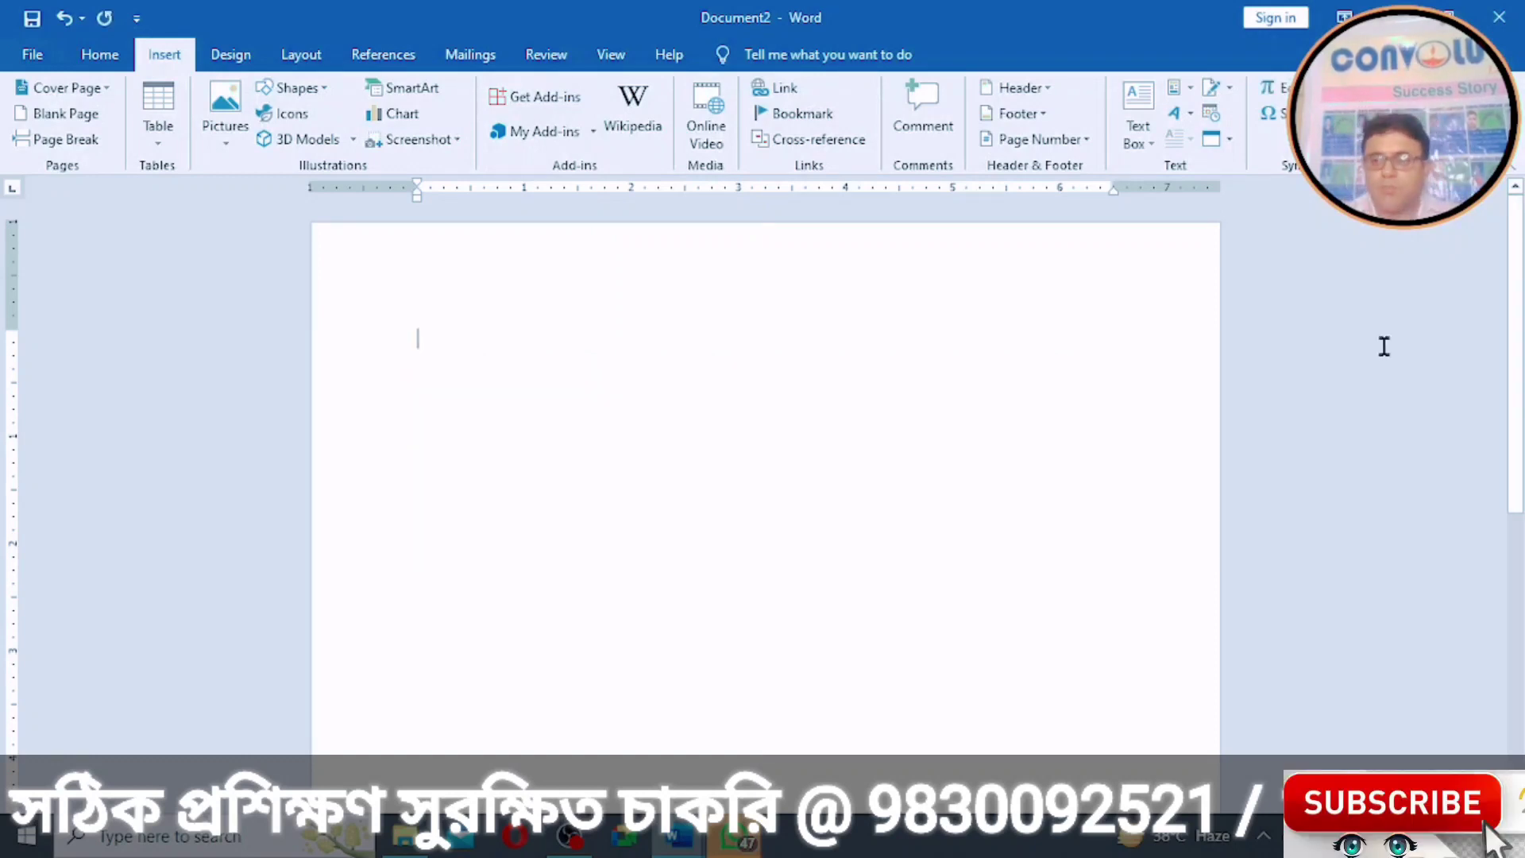
mouse_move(1513, 285)
left_mouse_down()
mouse_move(1521, 595)
mouse_move(1522, 316)
mouse_move(1507, 263)
left_mouse_up()
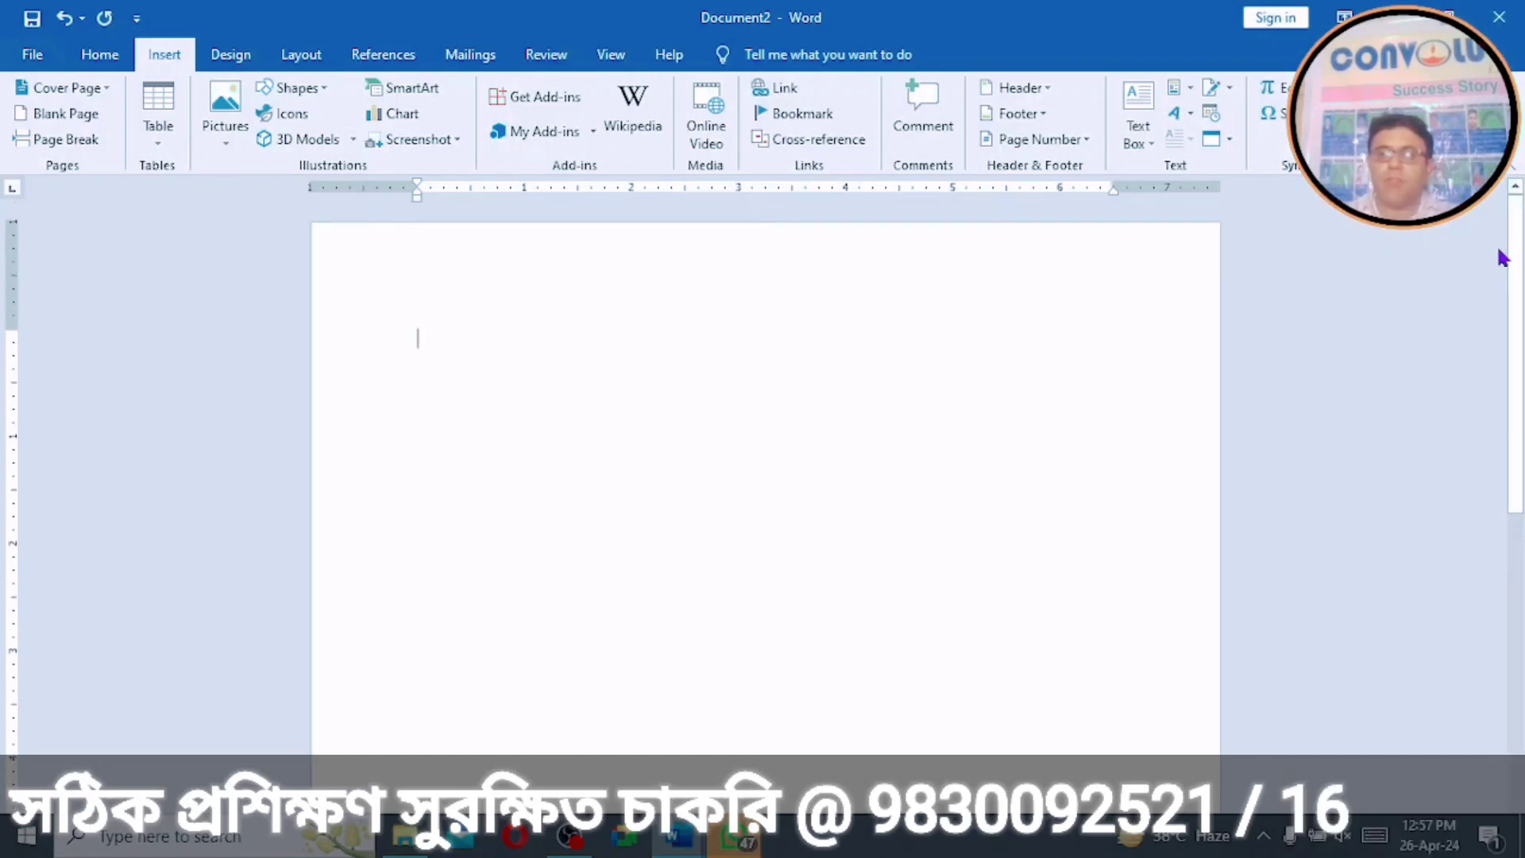
Step: Insert a Banded Quote text box and enlarge it to span nearly the full width between the page margins
left_click(1138, 140)
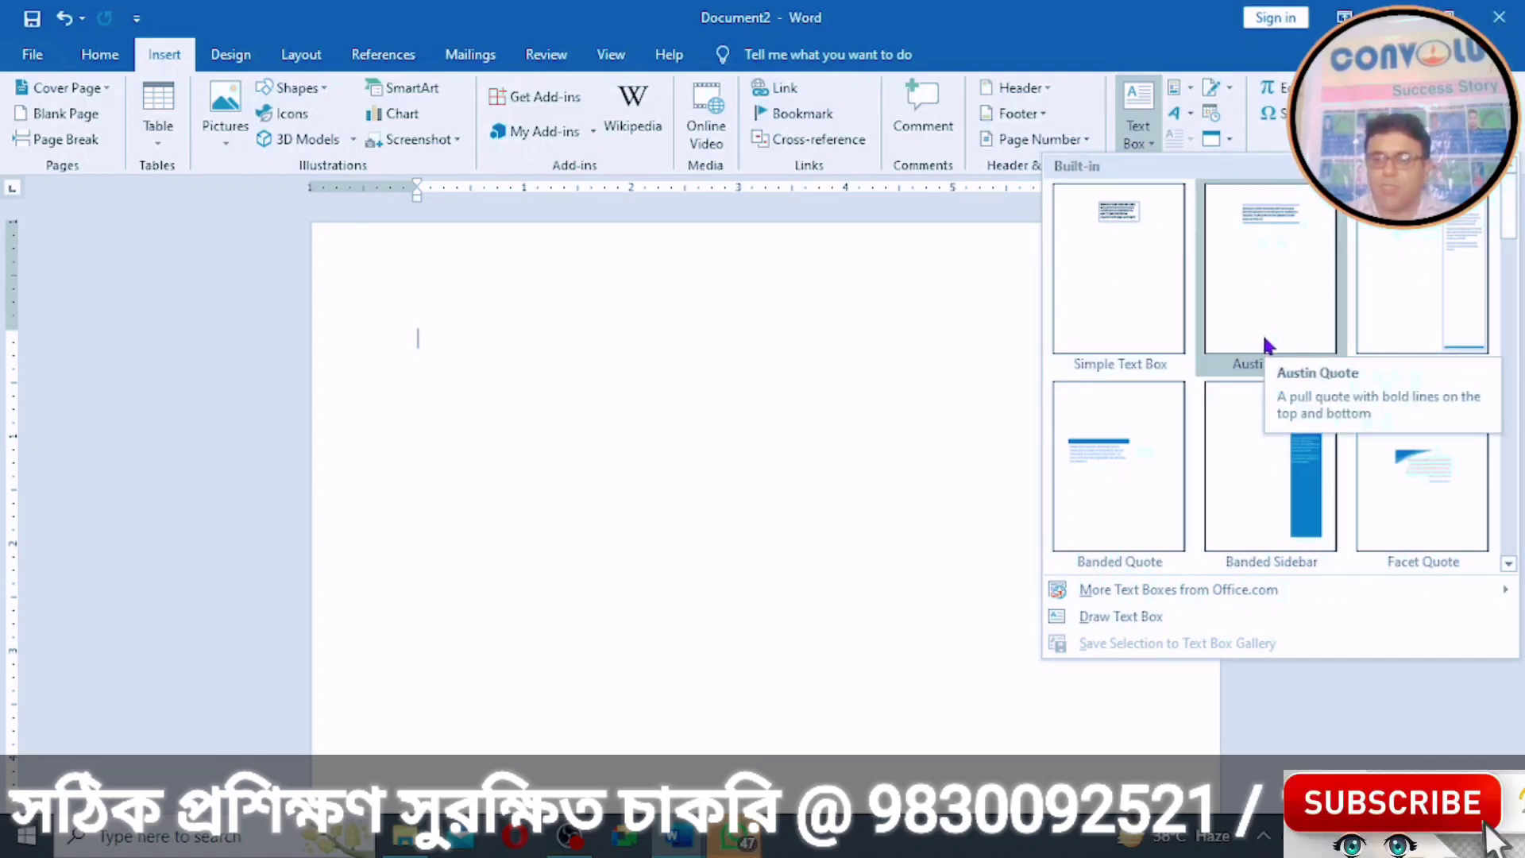
mouse_move(1506, 216)
left_mouse_down()
mouse_move(1505, 302)
mouse_move(1507, 223)
left_mouse_up()
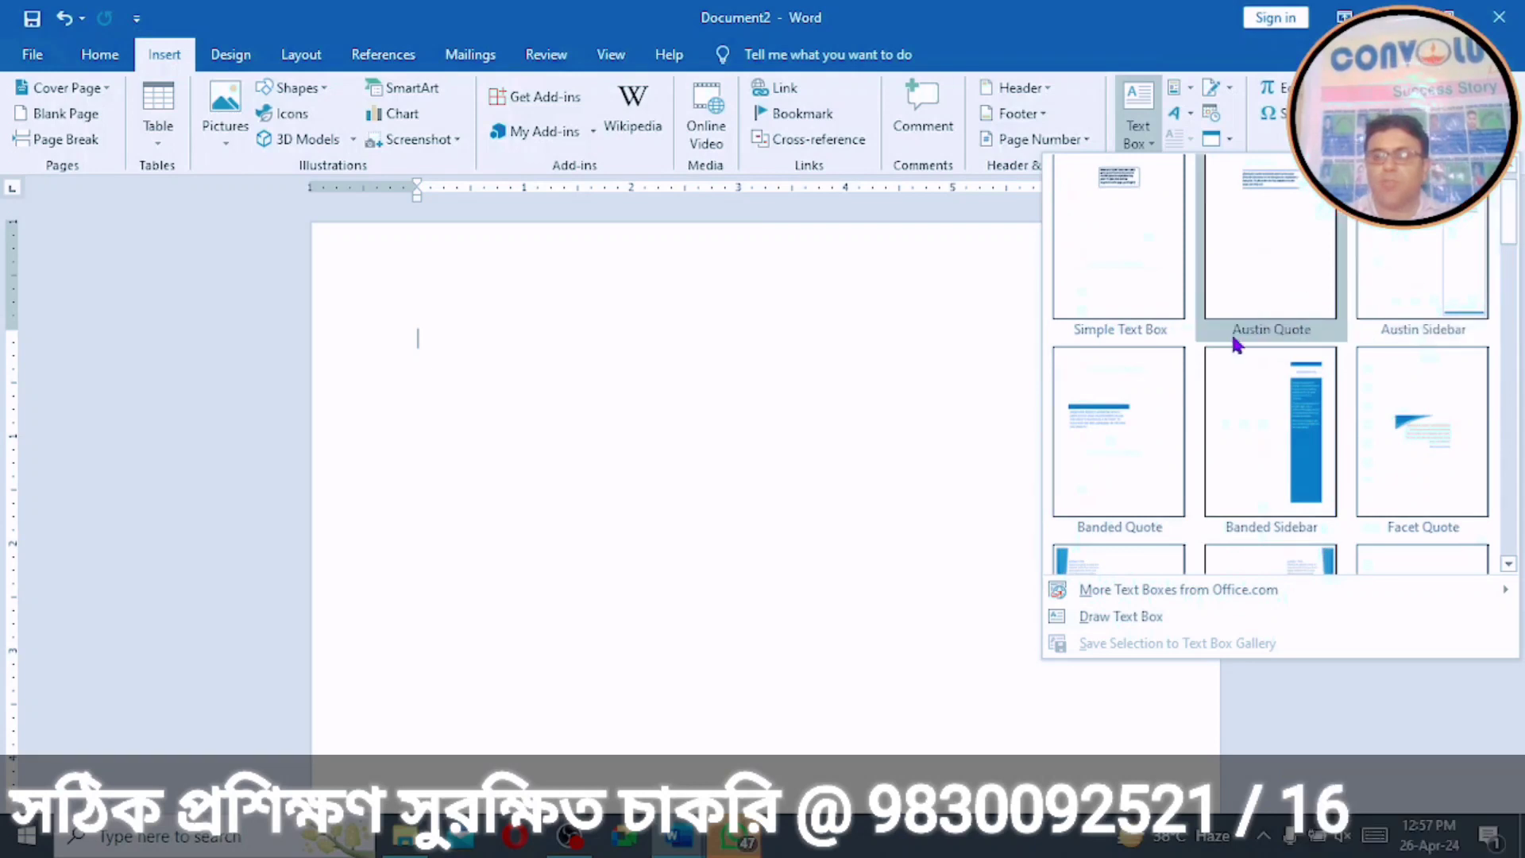
left_click(1112, 451)
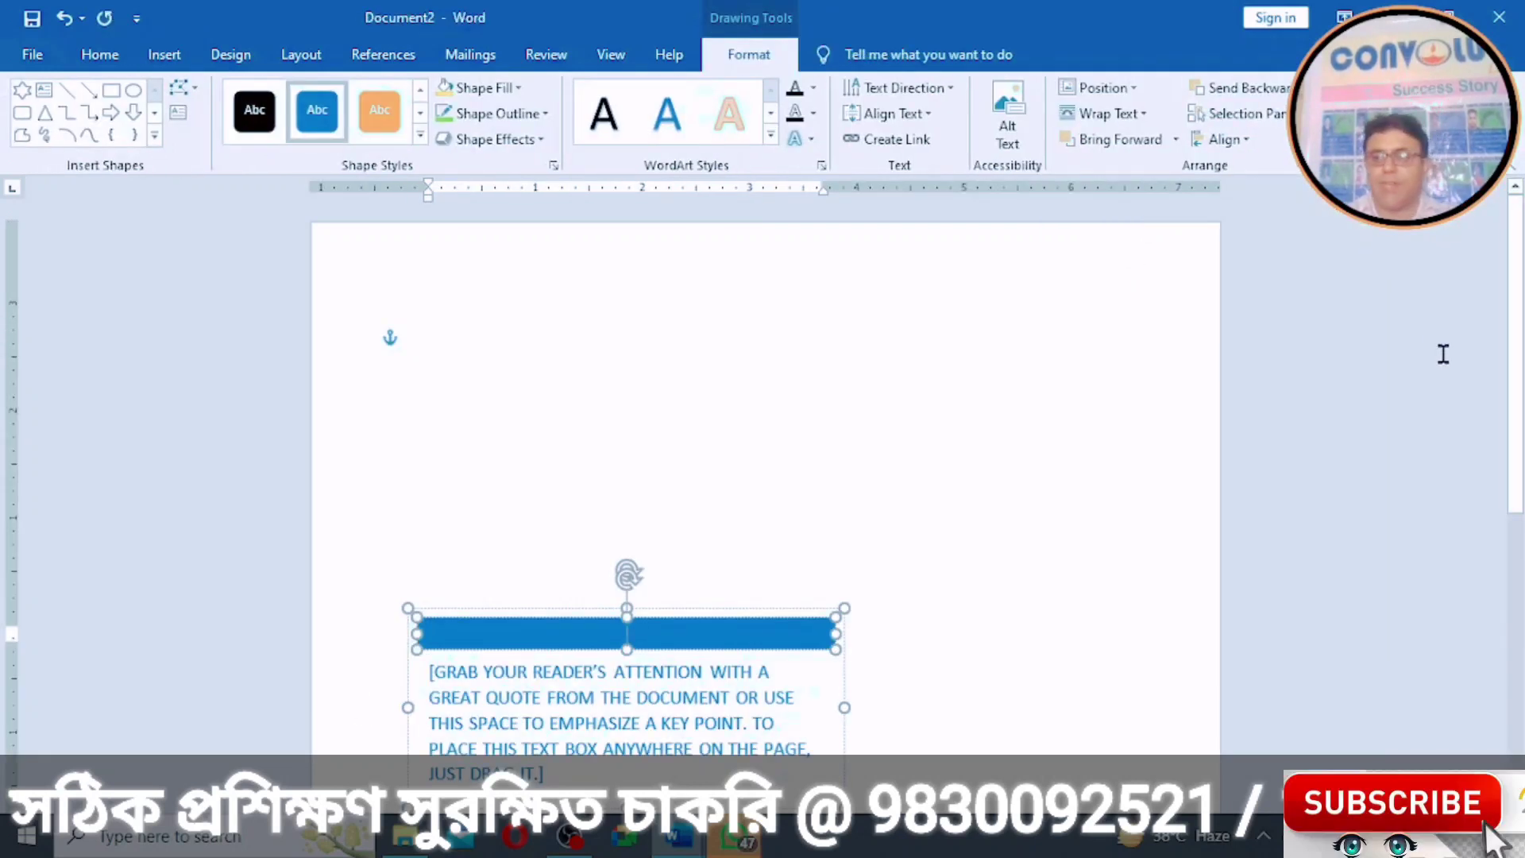
left_click_drag(1513, 344, 1502, 445)
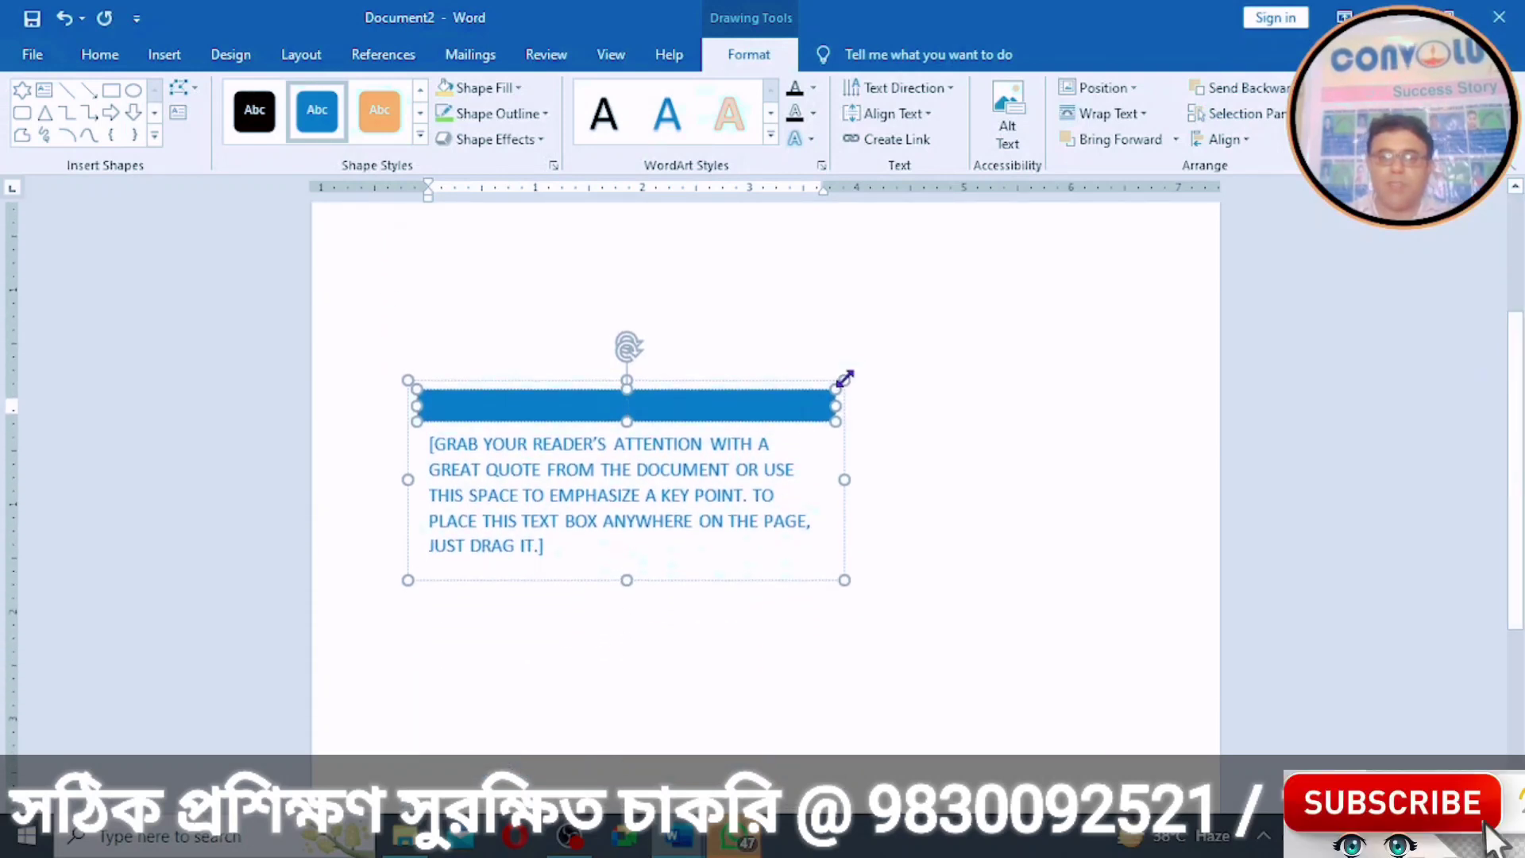
left_click_drag(840, 383, 1161, 270)
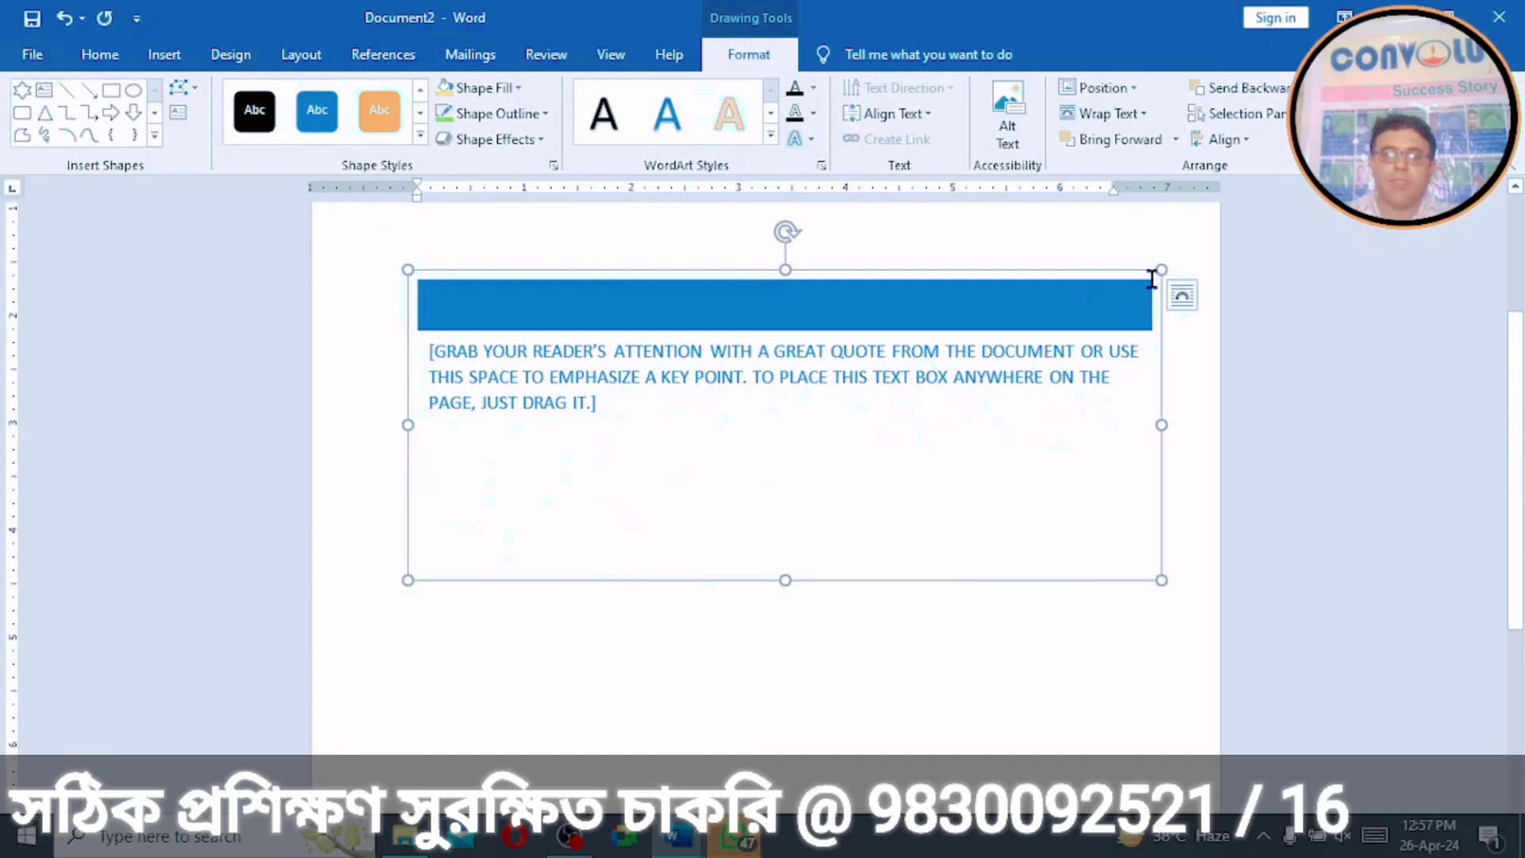
Step: Replace the placeholder quote with "MICROSOFT WORD IS AN IMPORTANT SOFTWARE .WE ARE USNING TEXTBOX FEATURE OF MICROSOFT WORD"
left_click_drag(425, 353, 645, 440)
key("Delete")
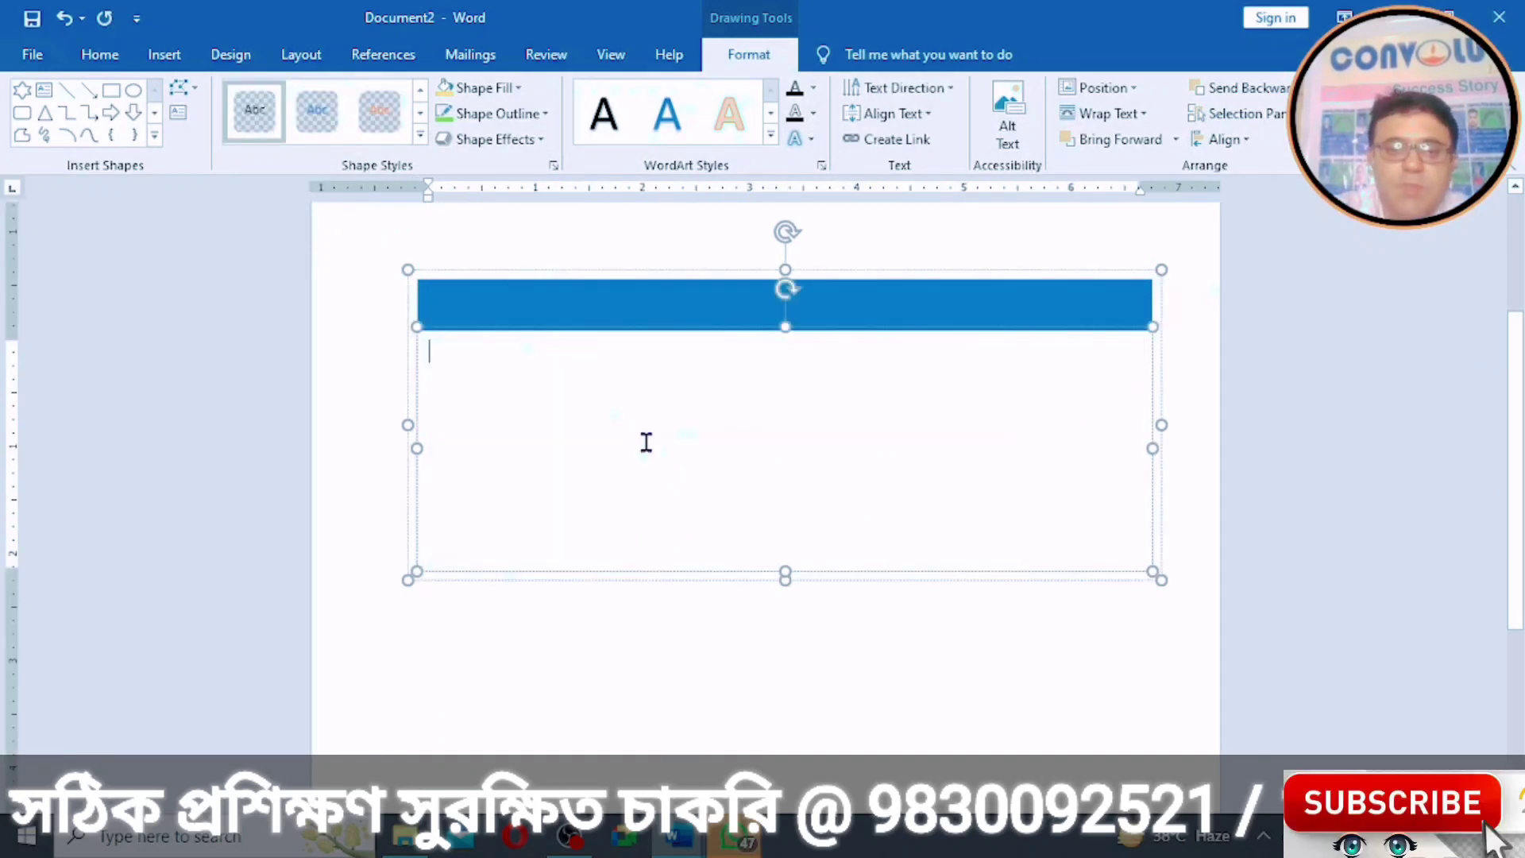
type("MICROSOFT WORD IS AN")
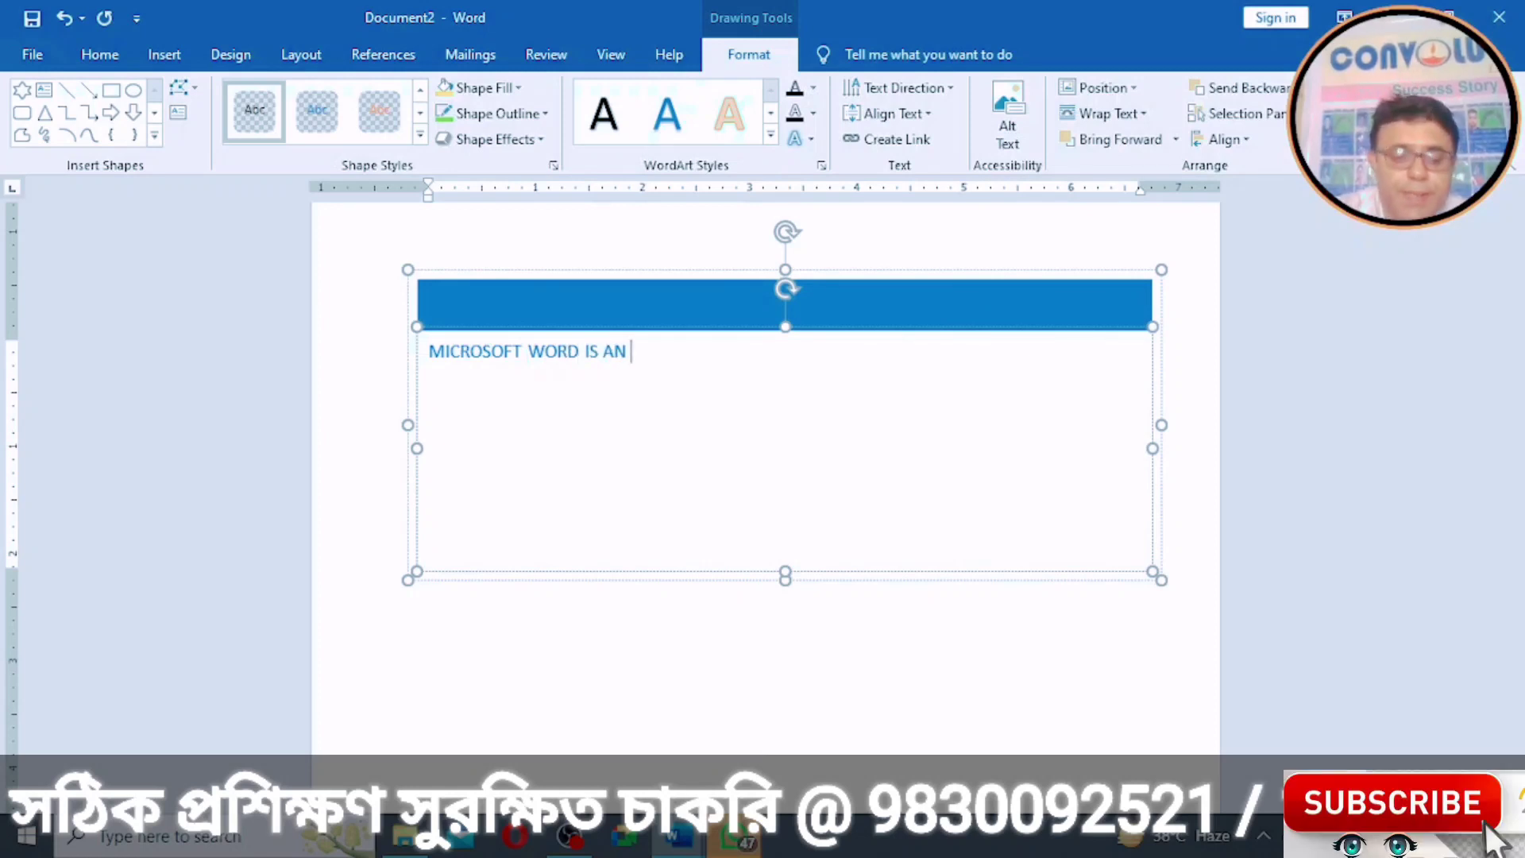
type("IMPORTANT SOFTWARE .WE AR")
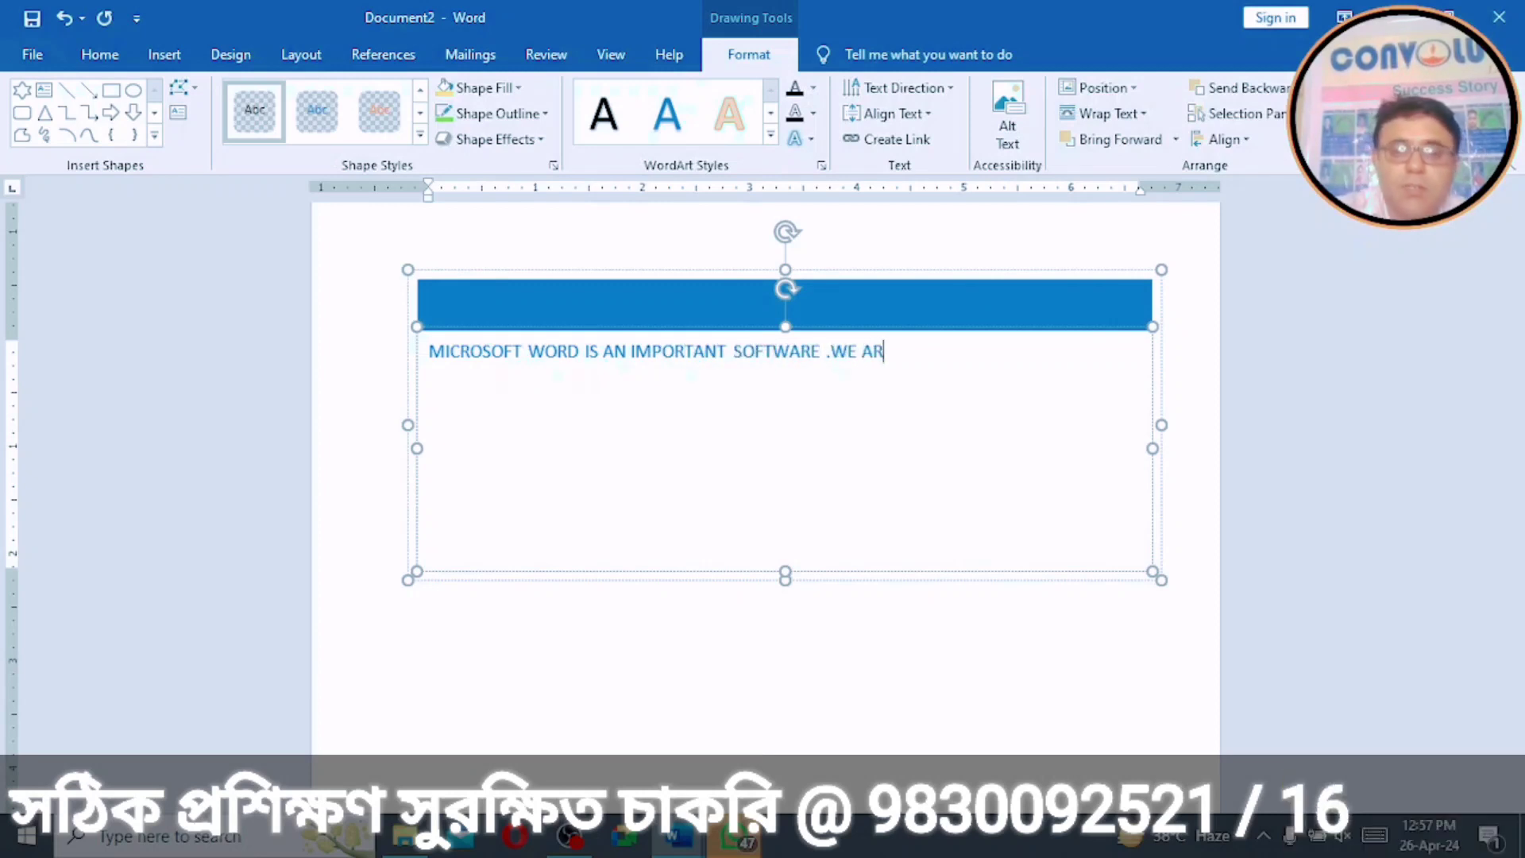
type("E USNING TEXTBOX FEATURE")
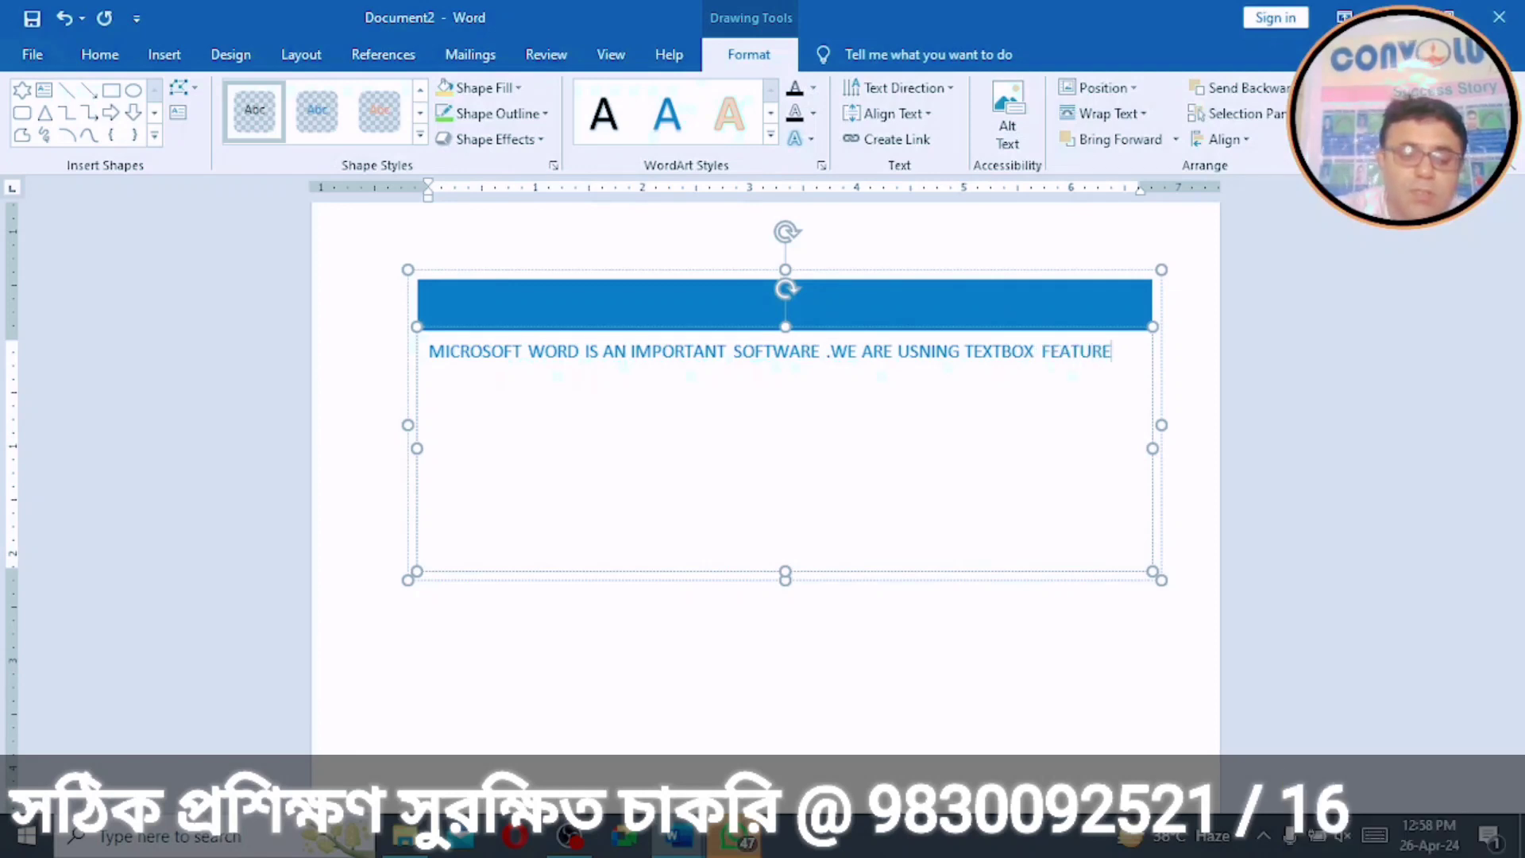
type("OF M")
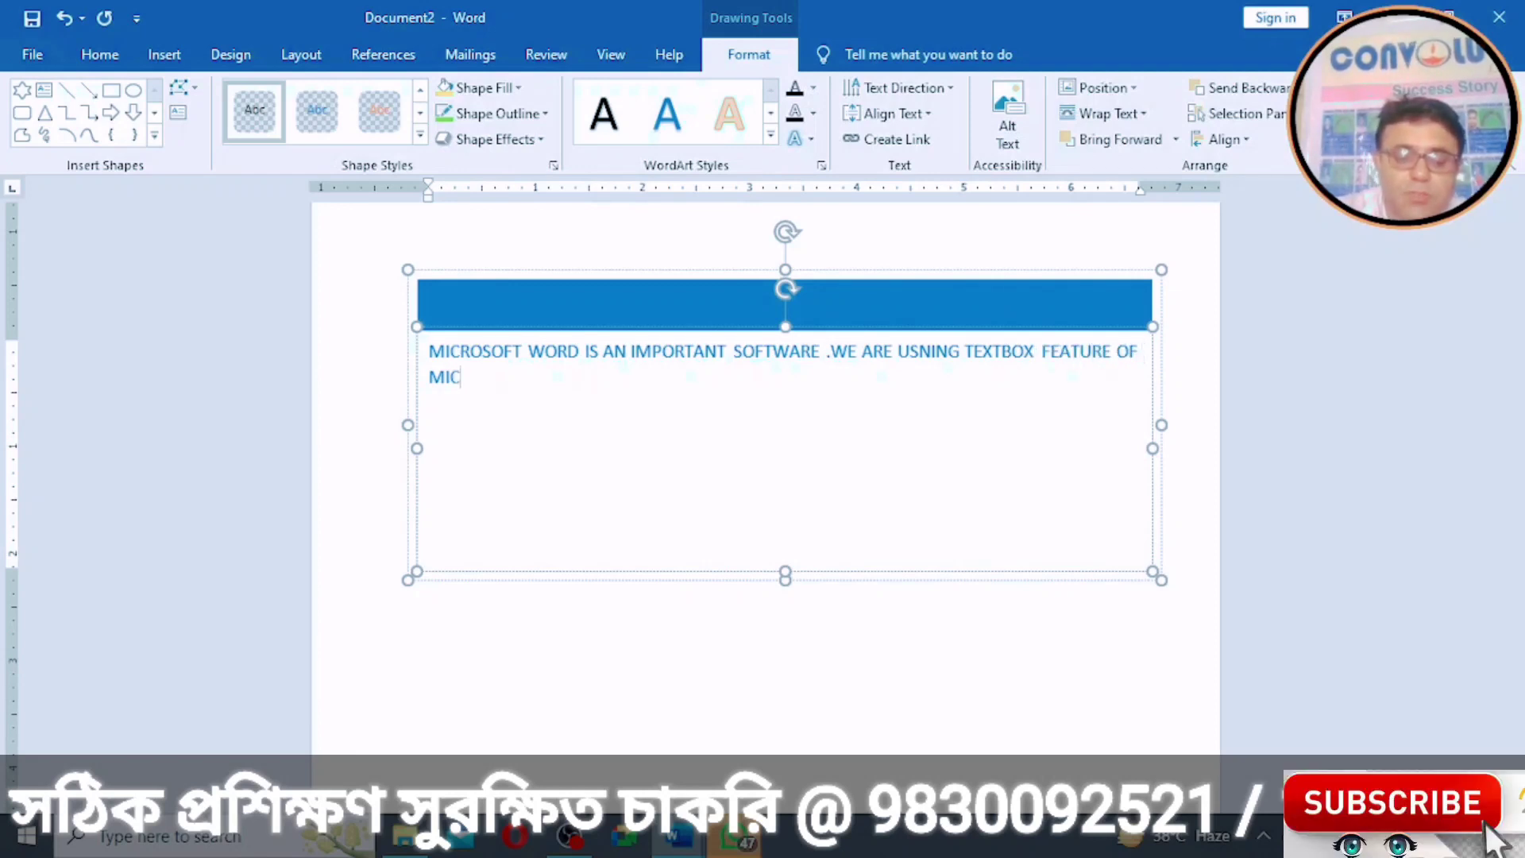
type("ICROSOFT WORD")
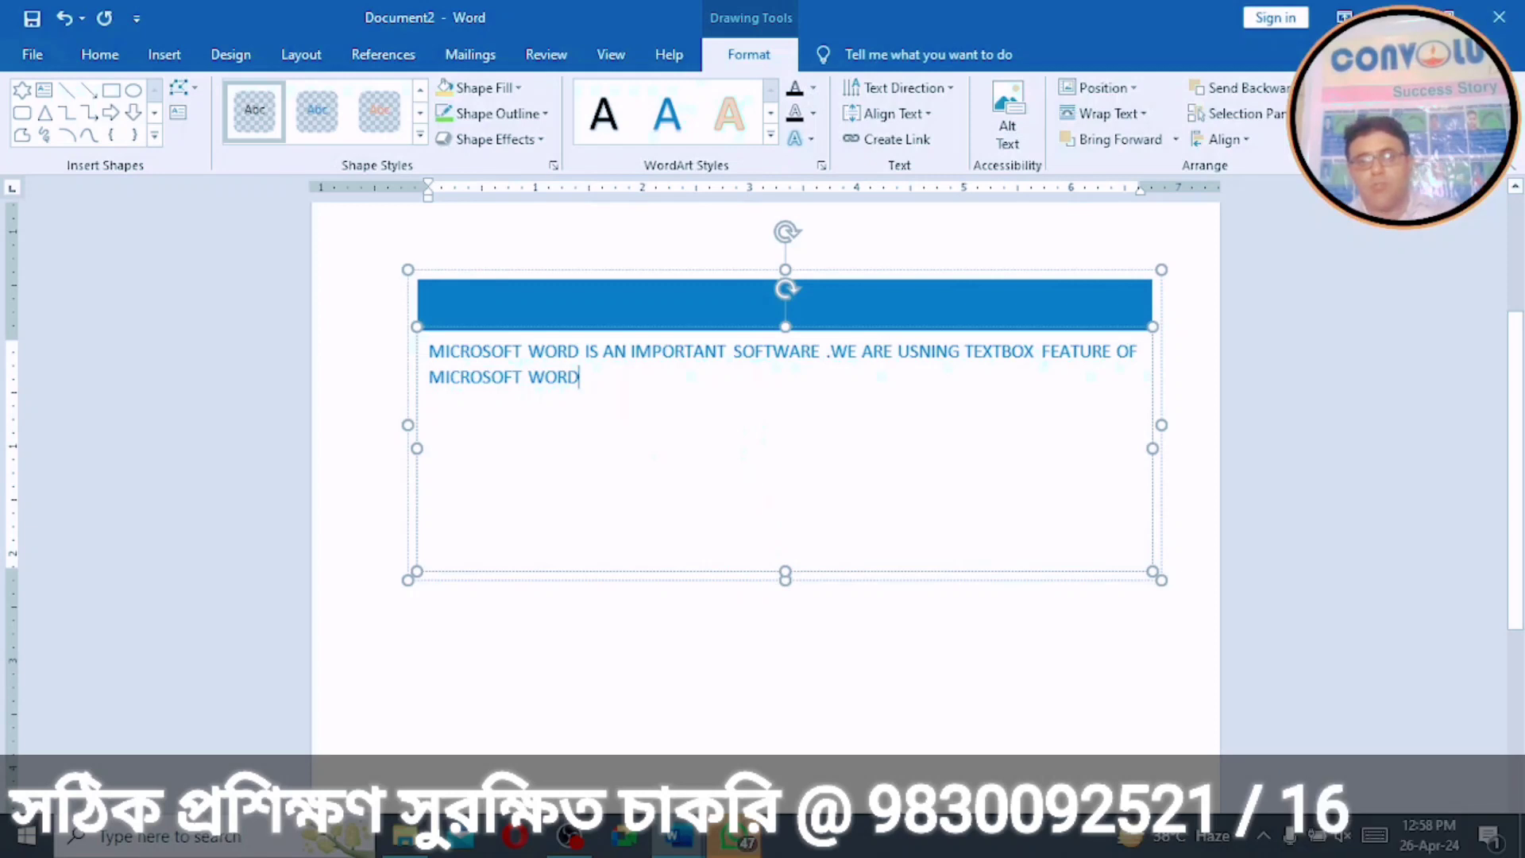
Step: Rotate the banded text box slightly counterclockwise, shrink it closely around its two text lines, and deselect it
left_click_drag(782, 229, 750, 286)
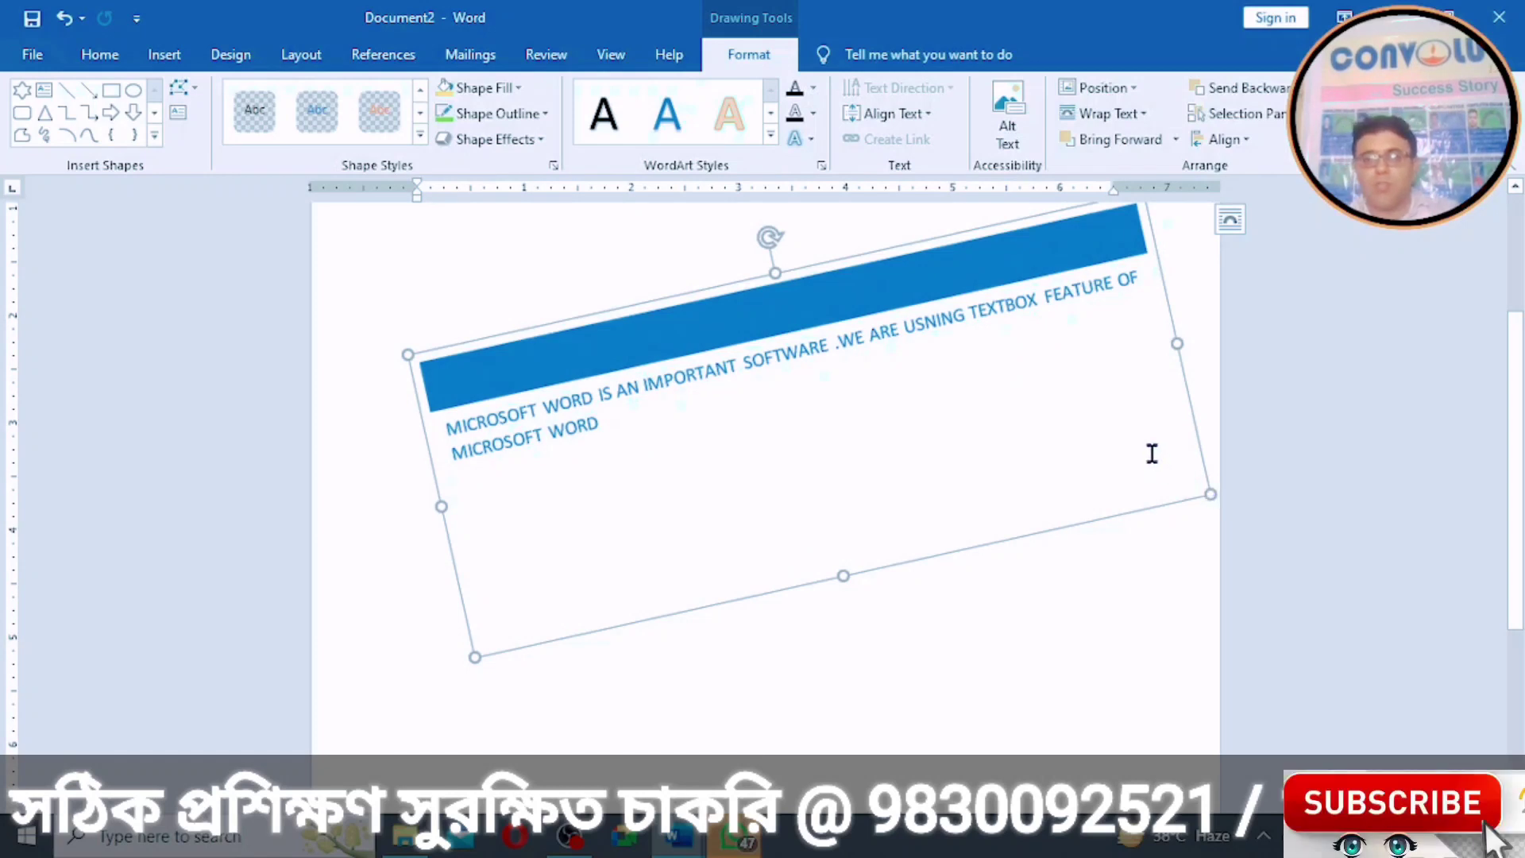
left_click_drag(1208, 491, 939, 325)
left_click(890, 477)
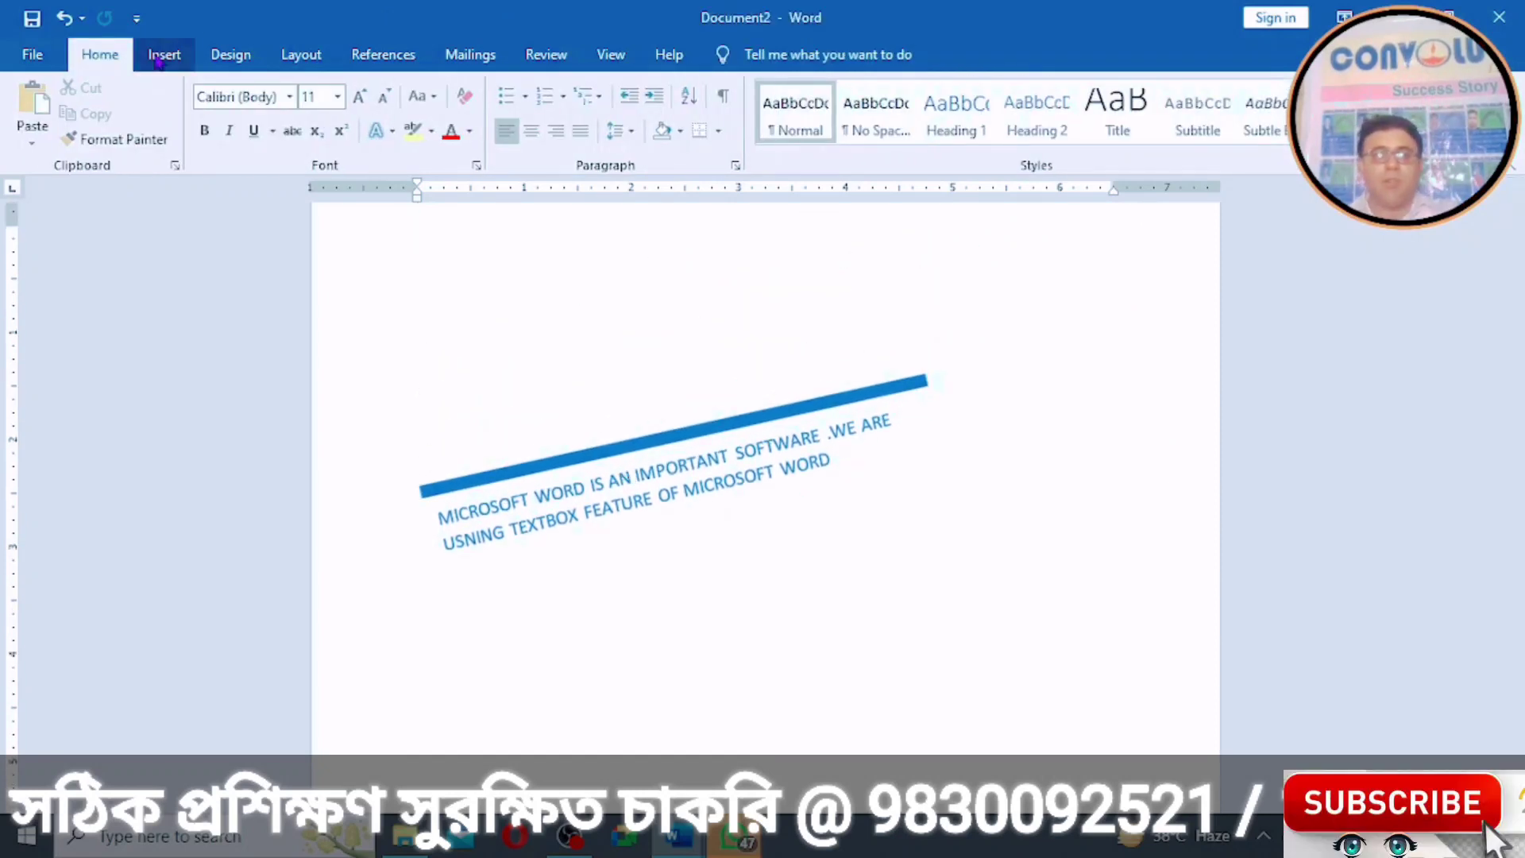
Step: Insert a Facet Quote text box below the banded one and make it wider and shorter
left_click(157, 58)
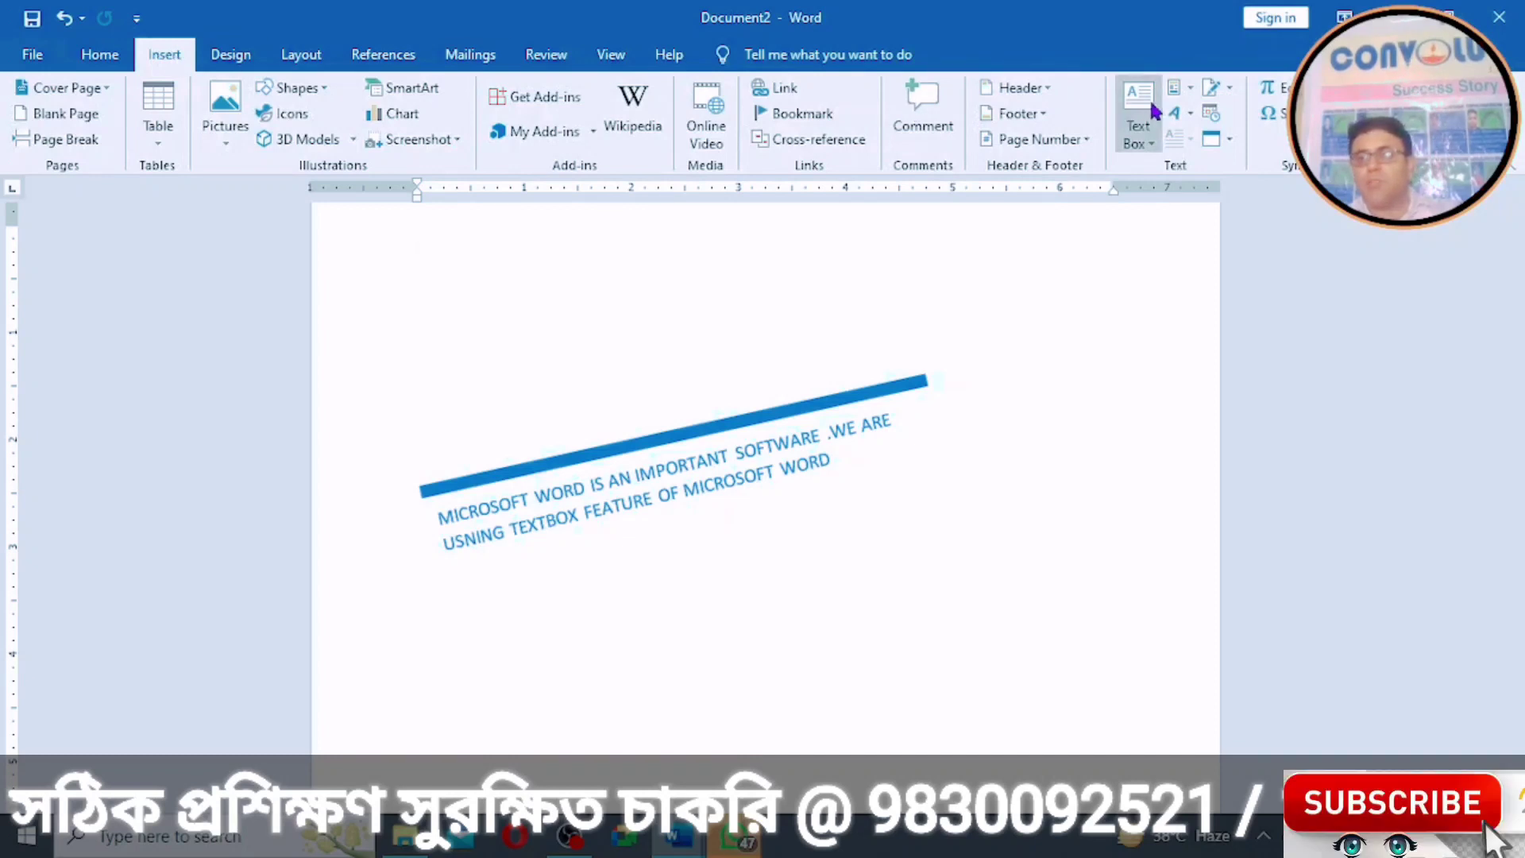
left_click(1180, 88)
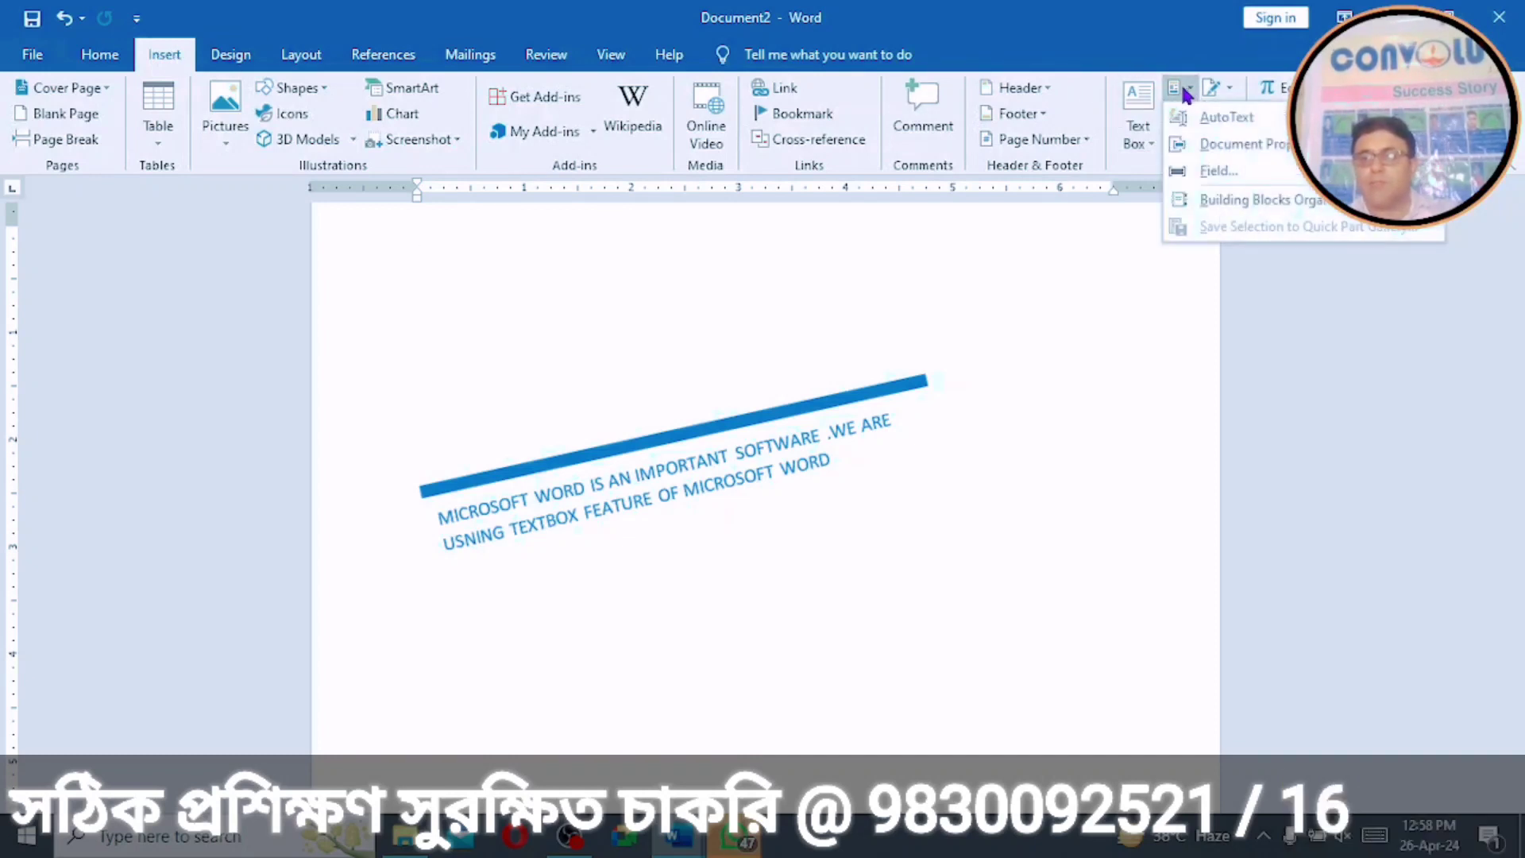
left_click(1147, 132)
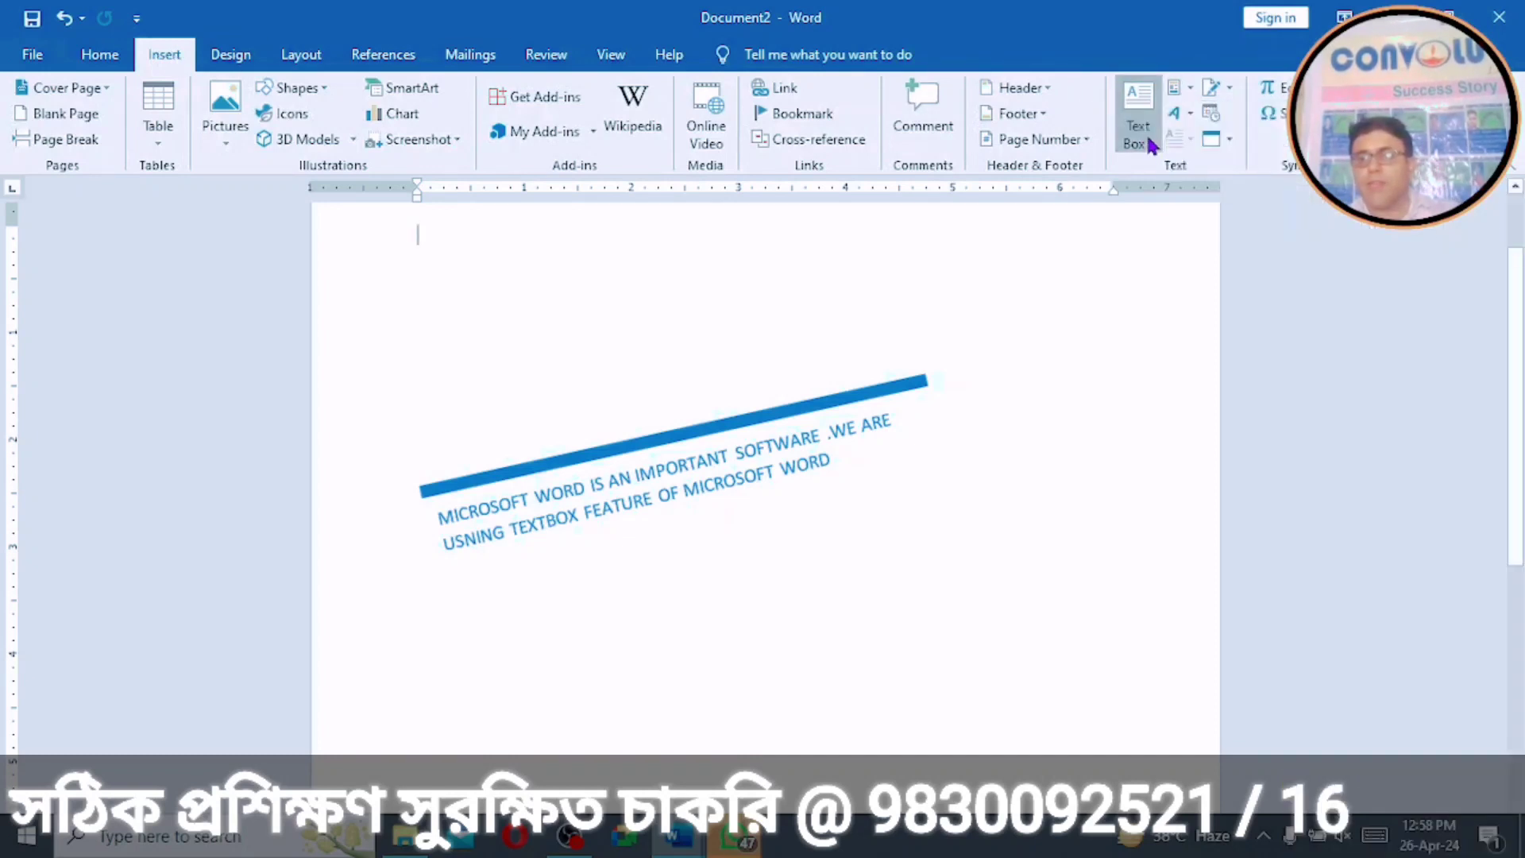
left_click(1430, 432)
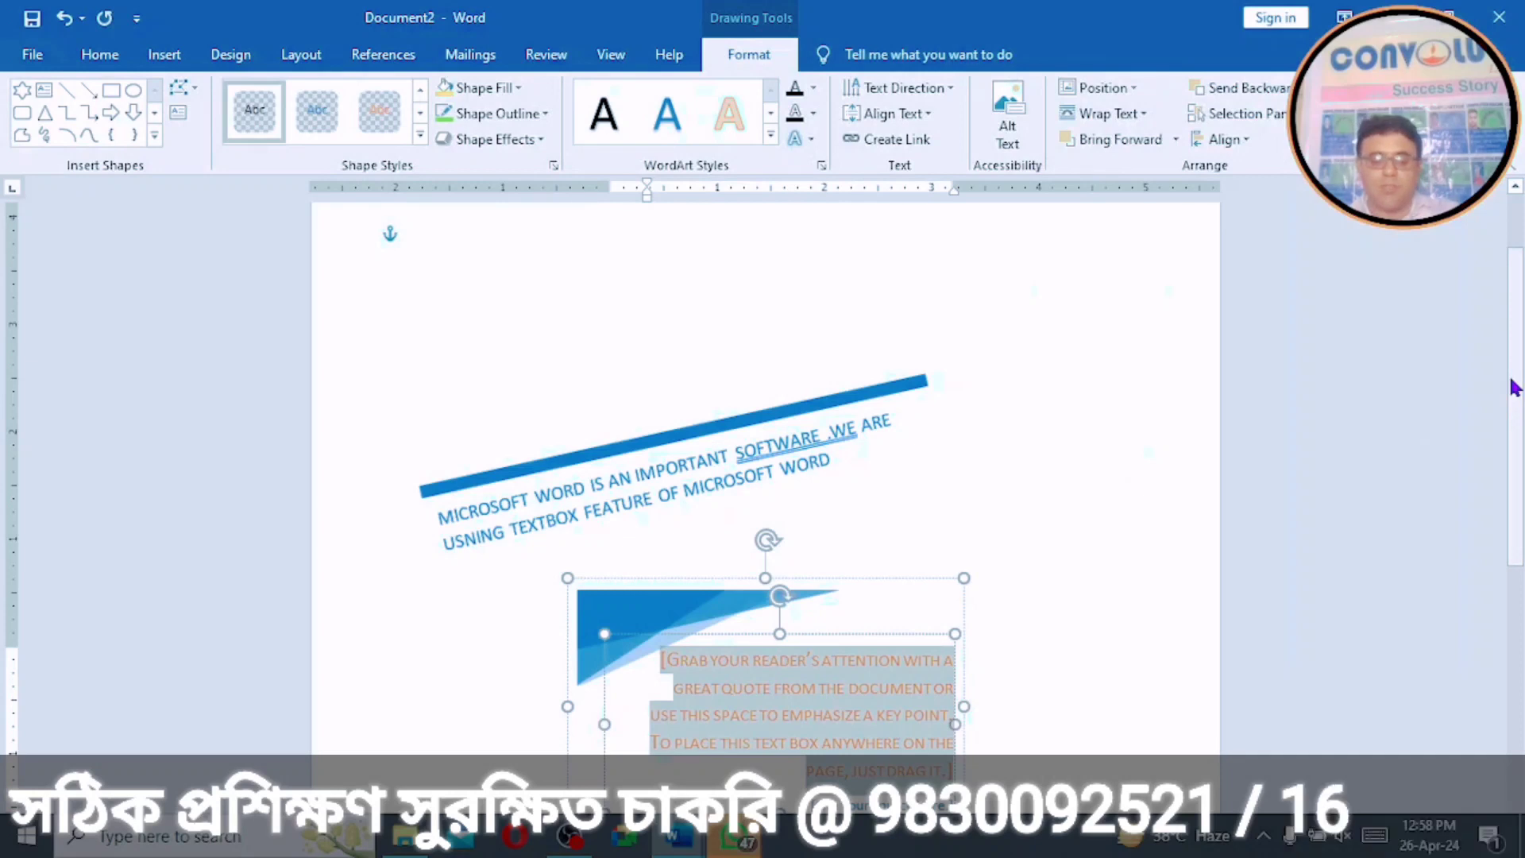
left_click_drag(1514, 388, 1515, 511)
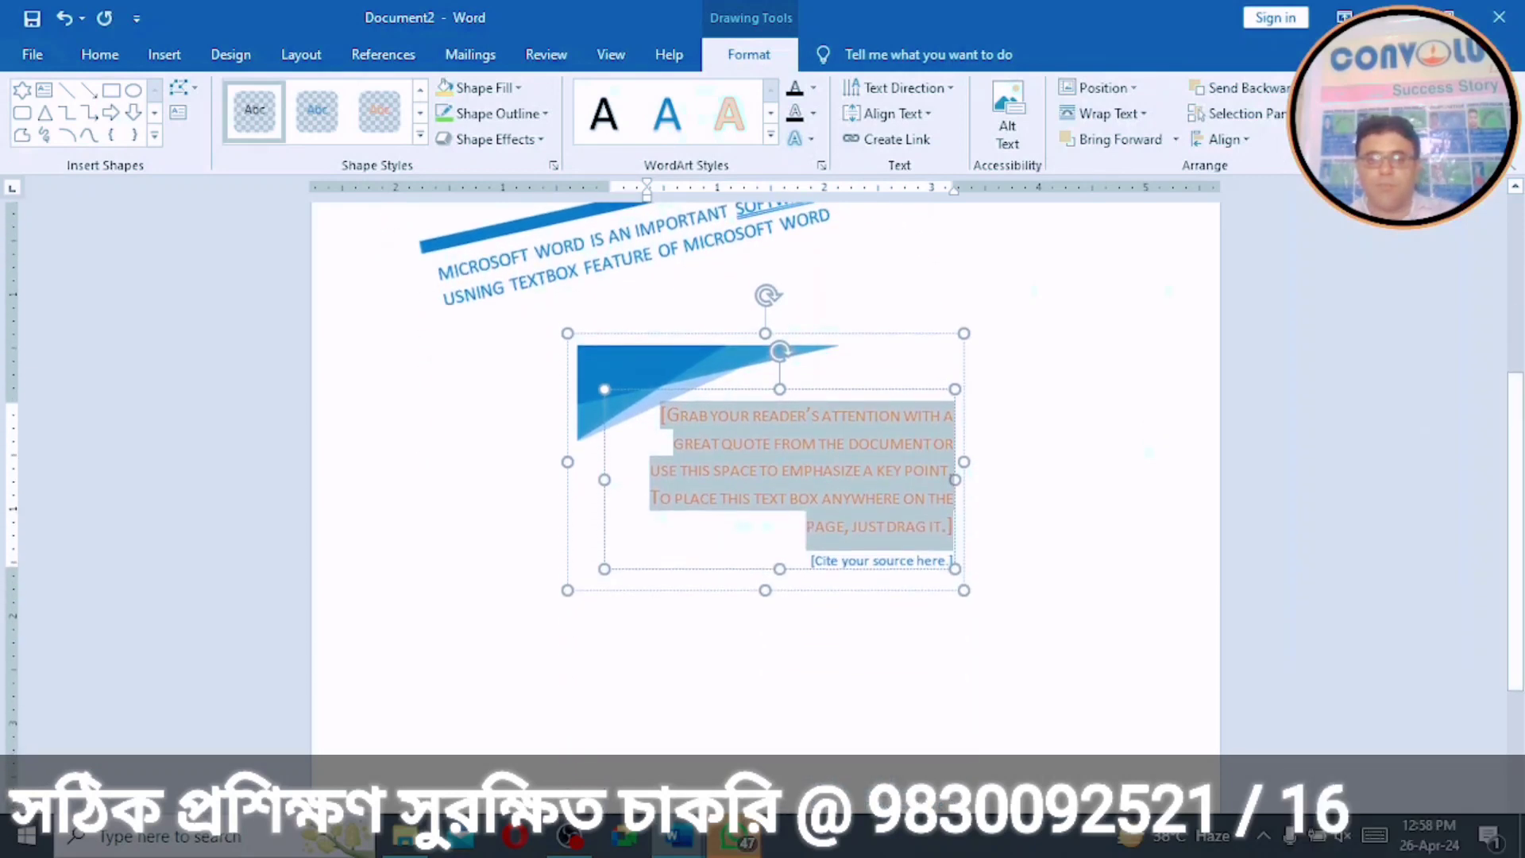
left_click(564, 587)
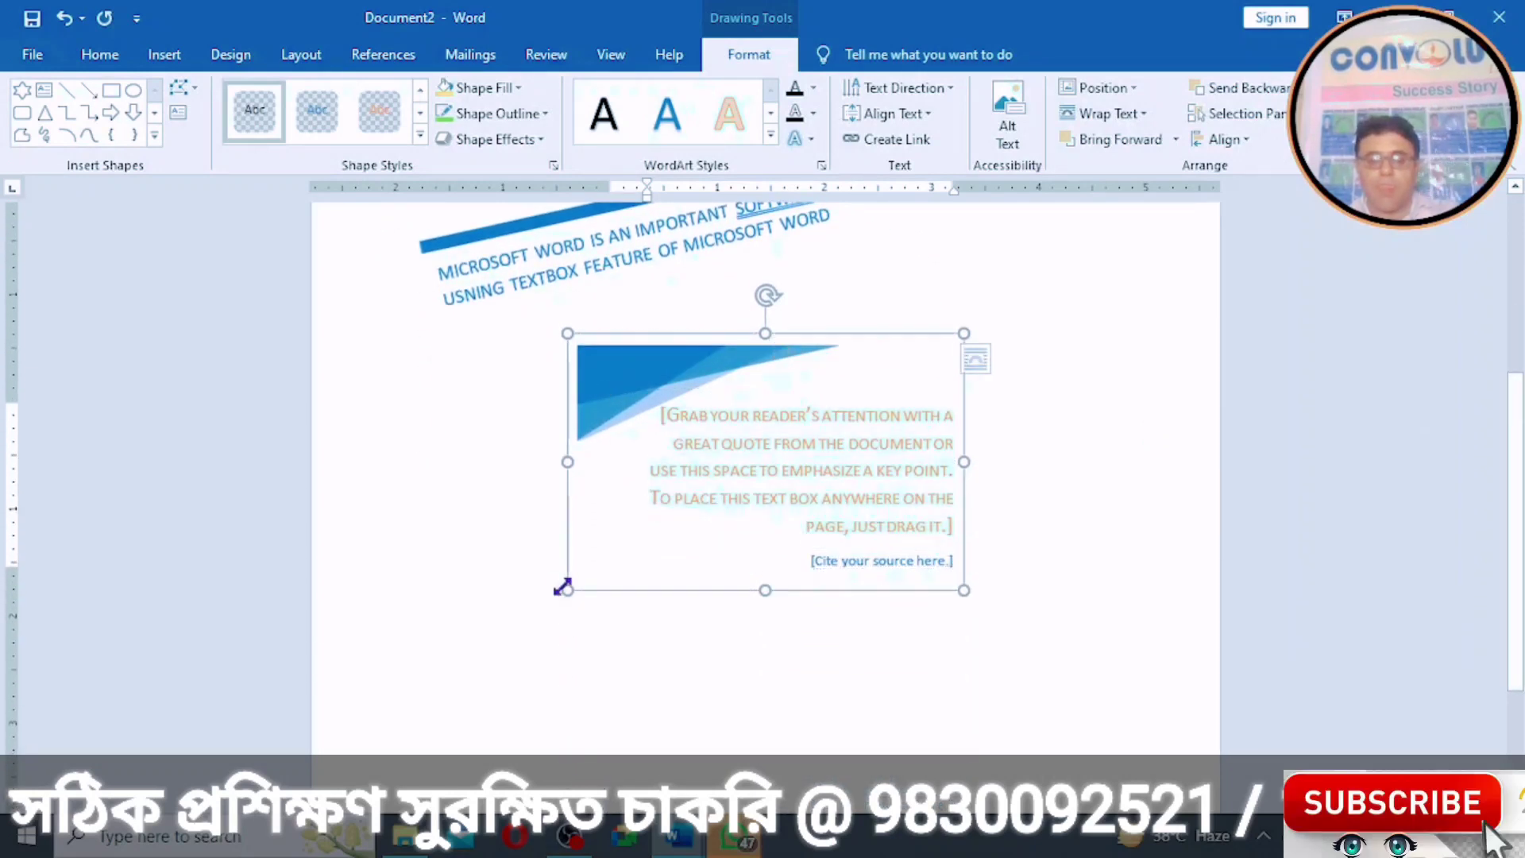
left_click_drag(564, 587, 452, 579)
left_click_drag(968, 589, 887, 462)
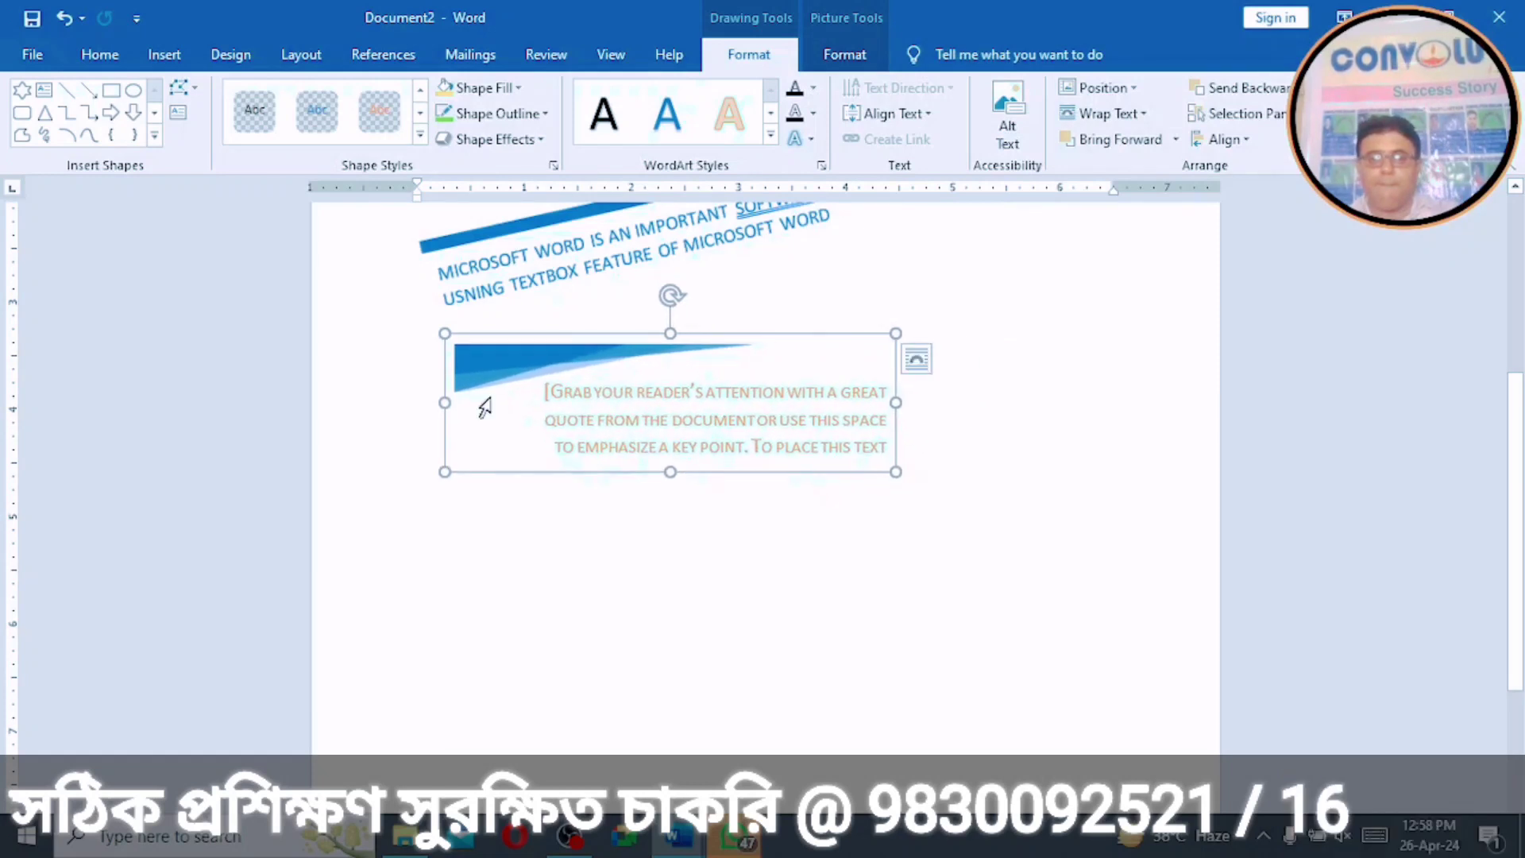
Step: Replace the Facet Quote placeholder with "THIS IS ANOTHER TEXT BOX"
left_click(588, 442)
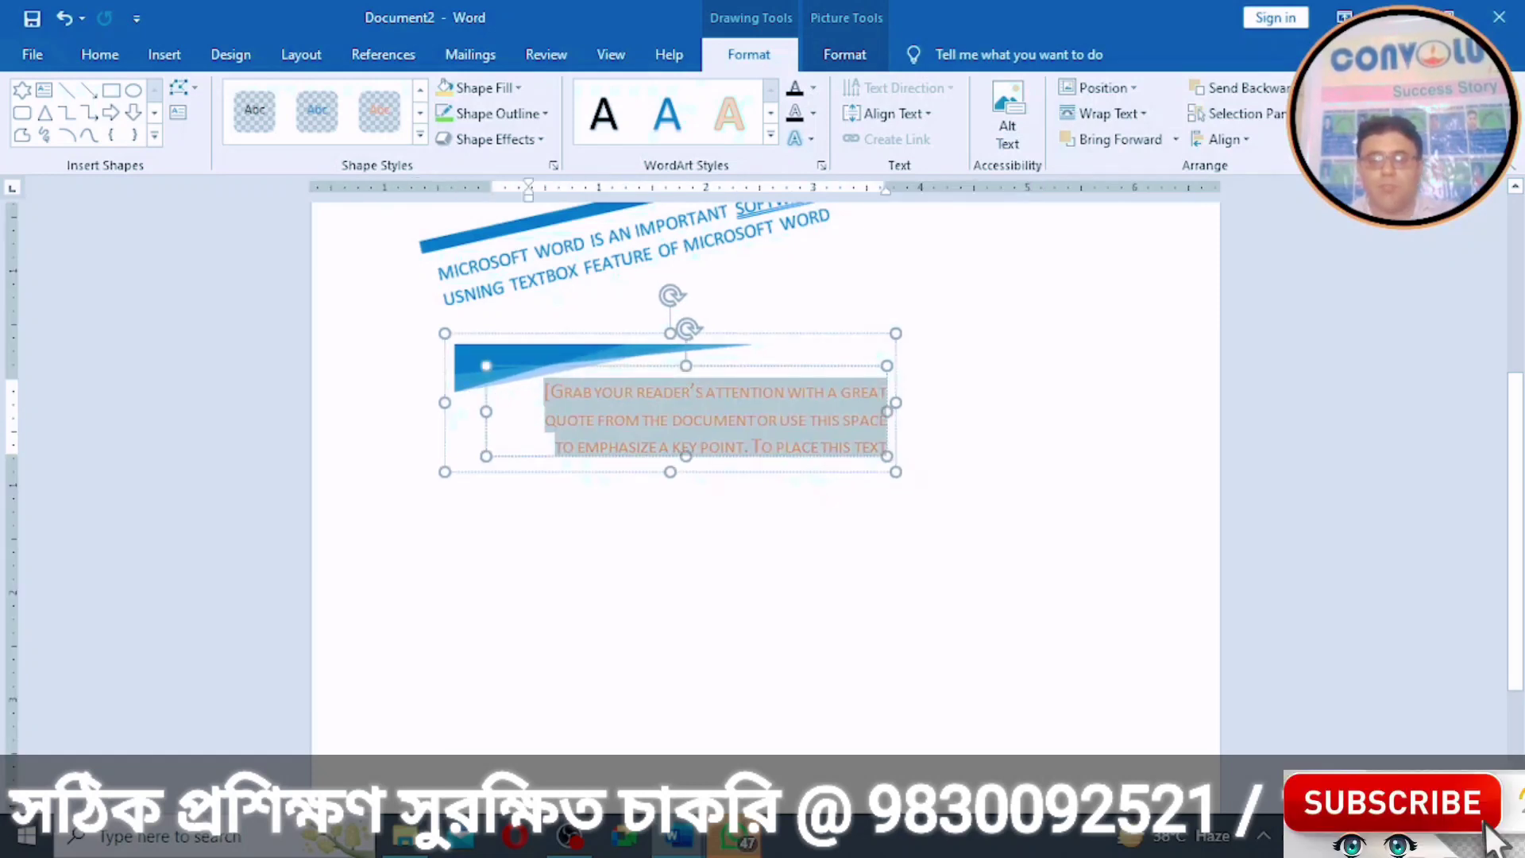
key("Delete")
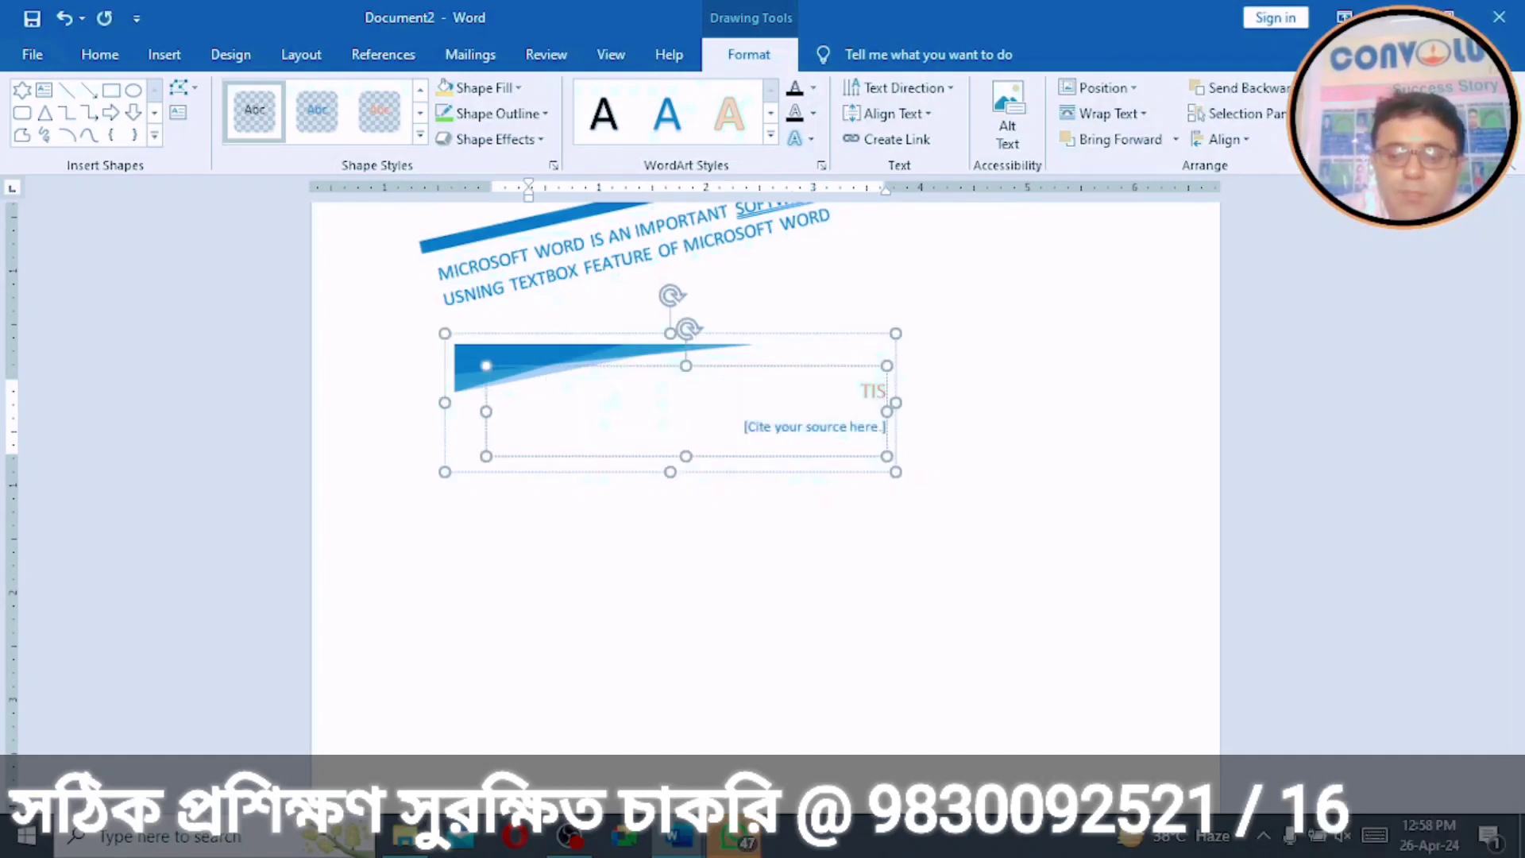
type("THISIS")
key("BackSpace")
key("BackSpace")
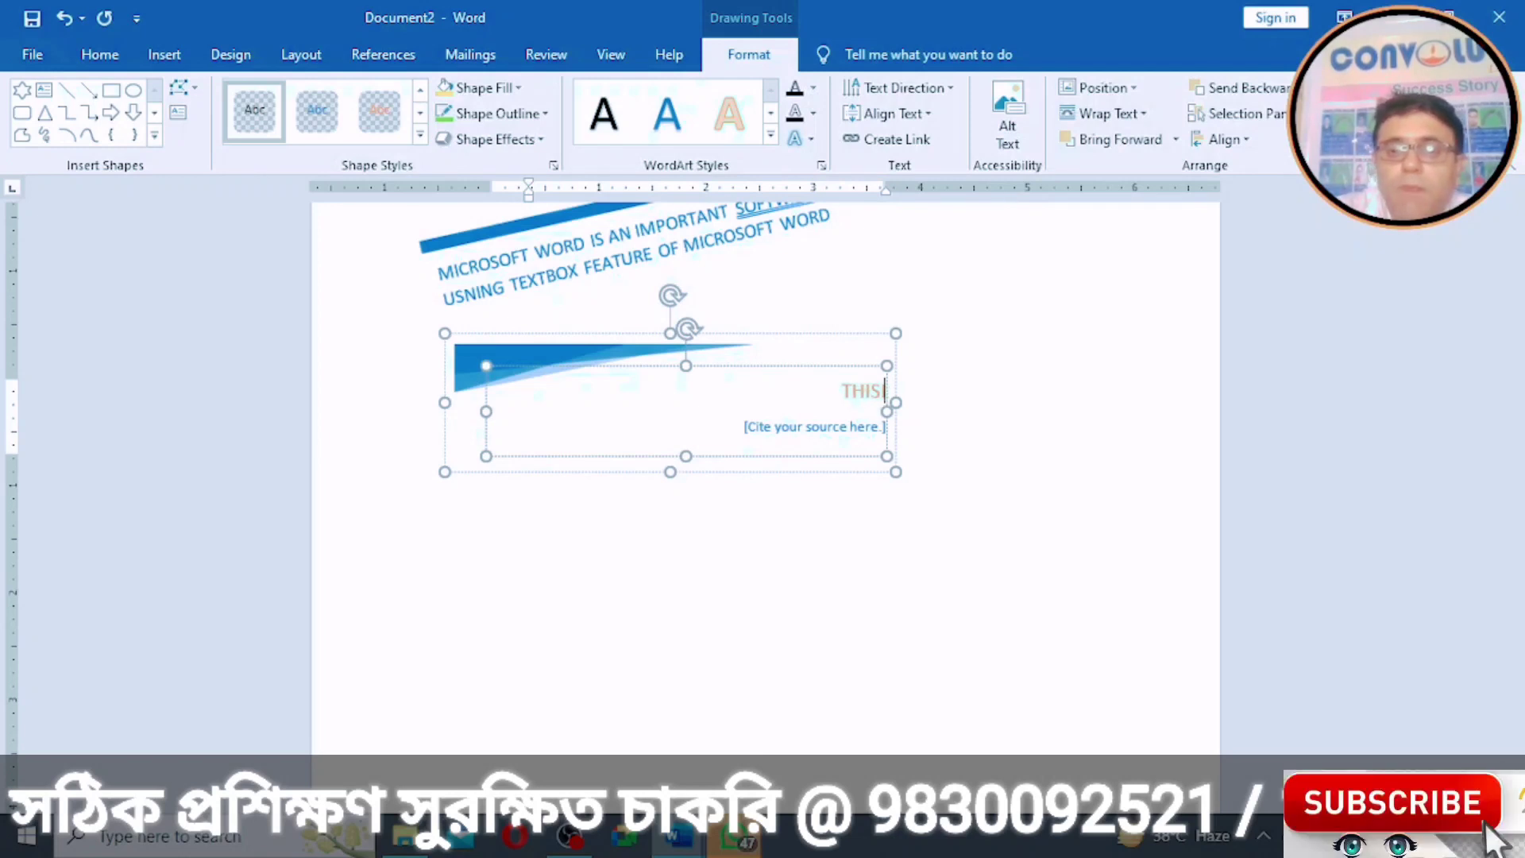
type("IS AN")
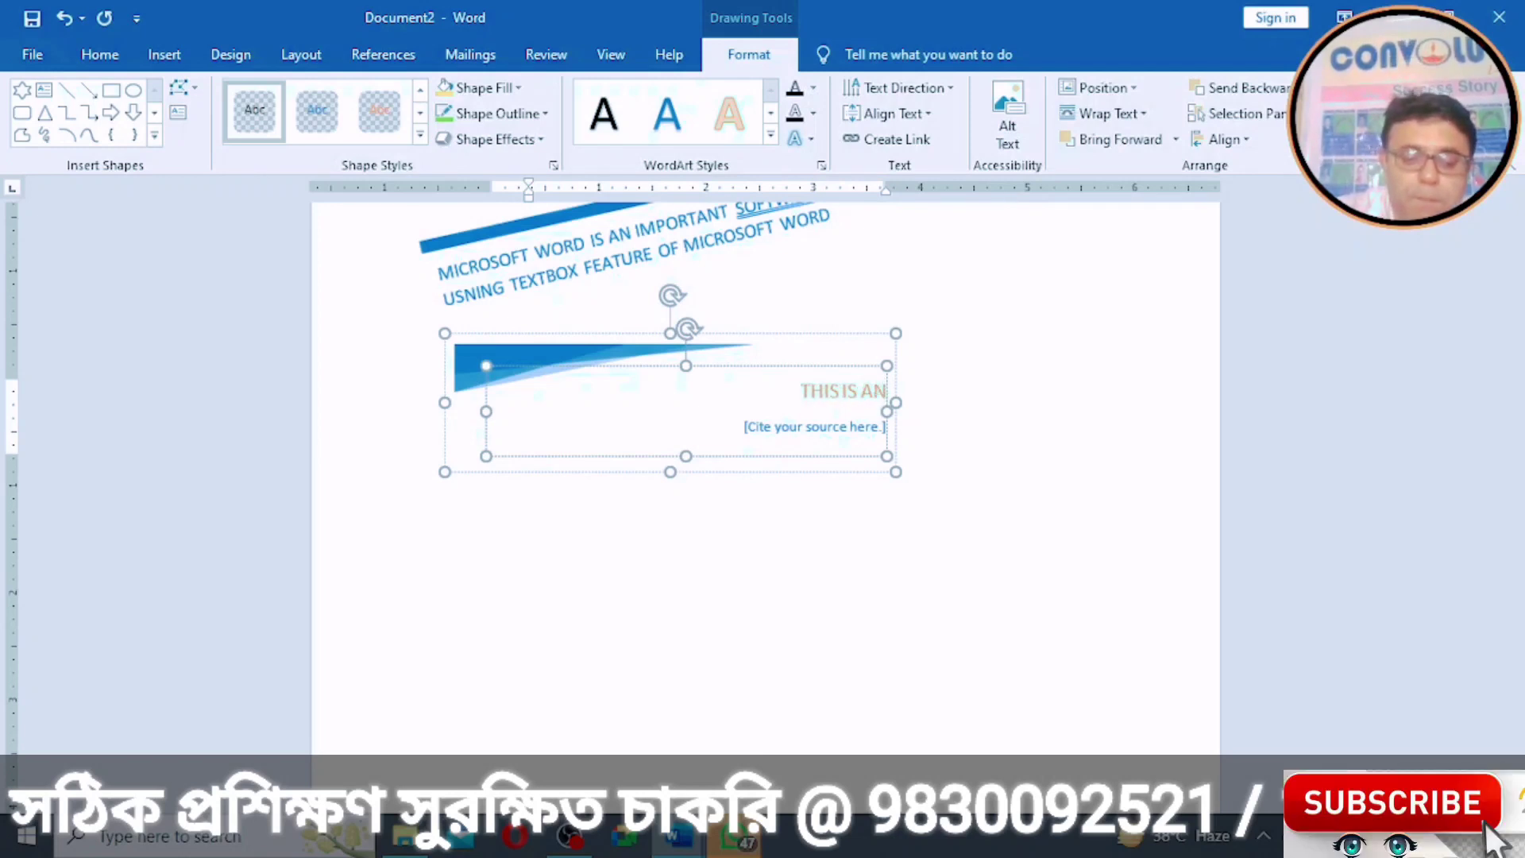
type("OTHER TEX")
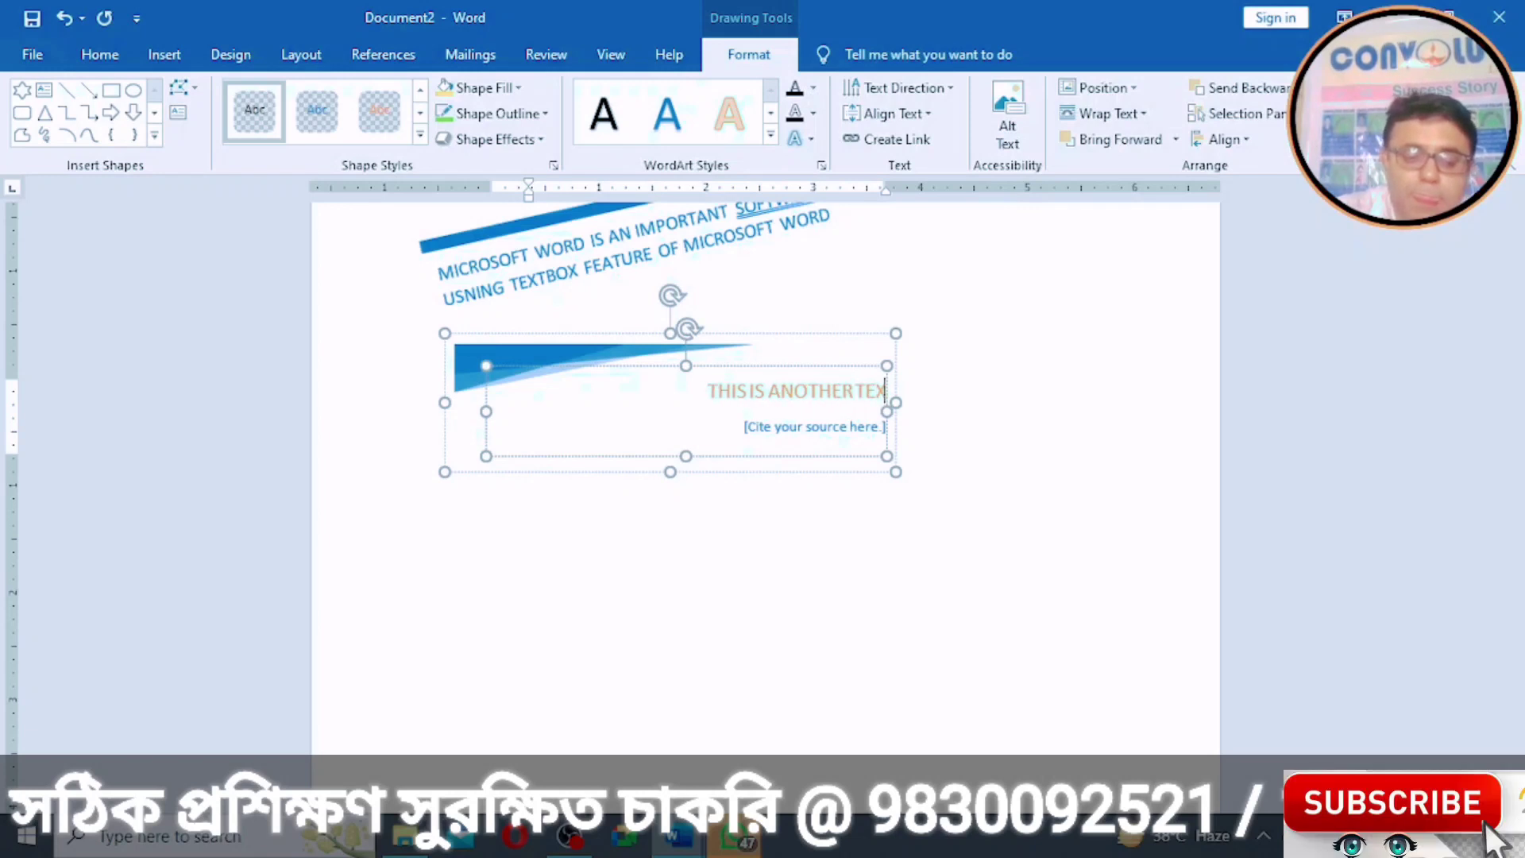
type("T BOX")
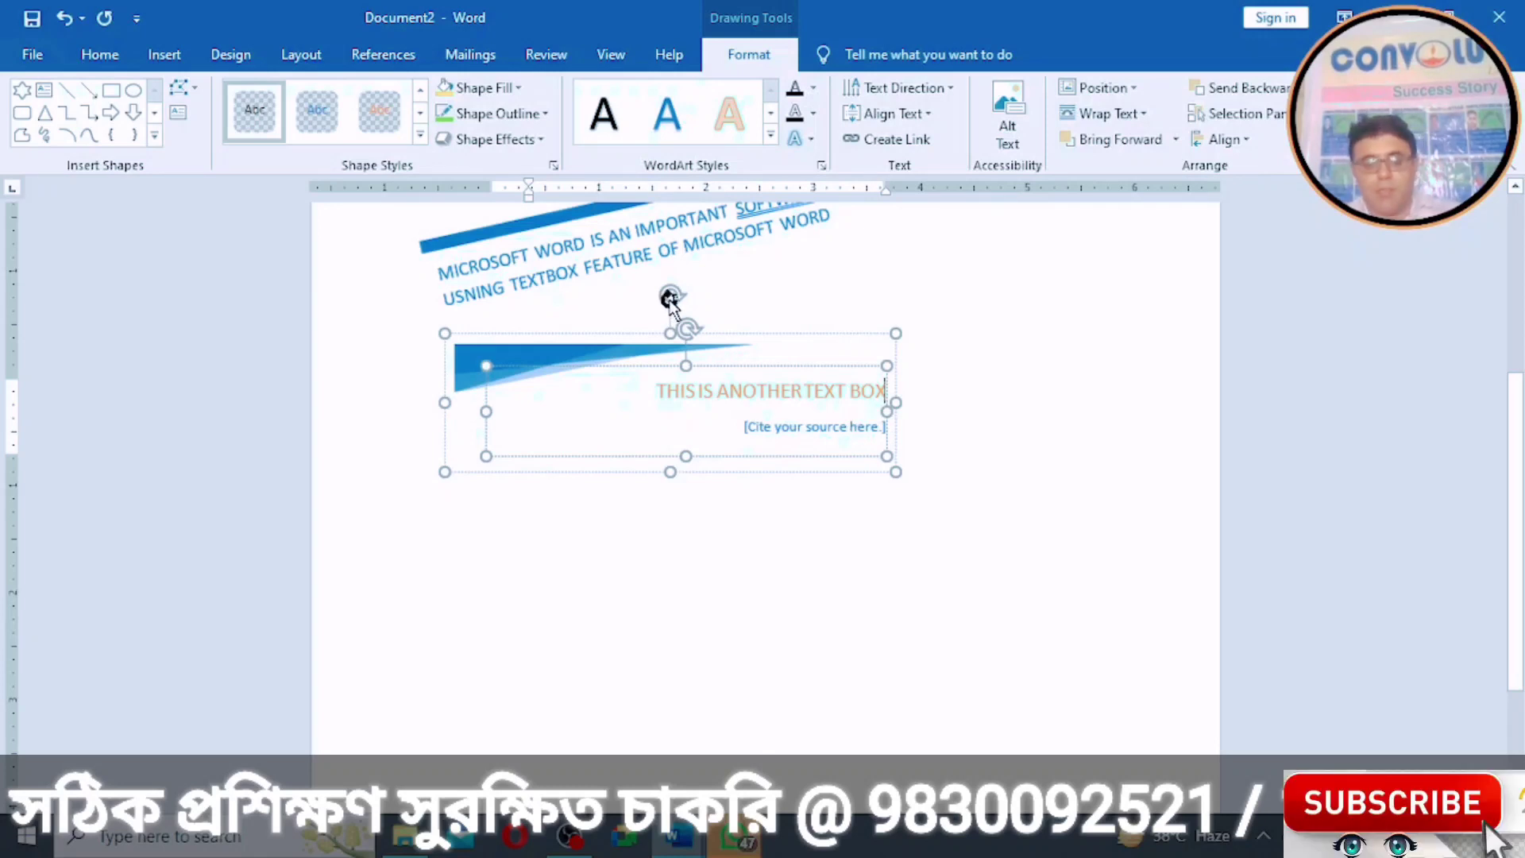
Step: Rotate the Facet Quote box slightly clockwise and move it to the lower right of the banded text box
left_click_drag(670, 299, 707, 295)
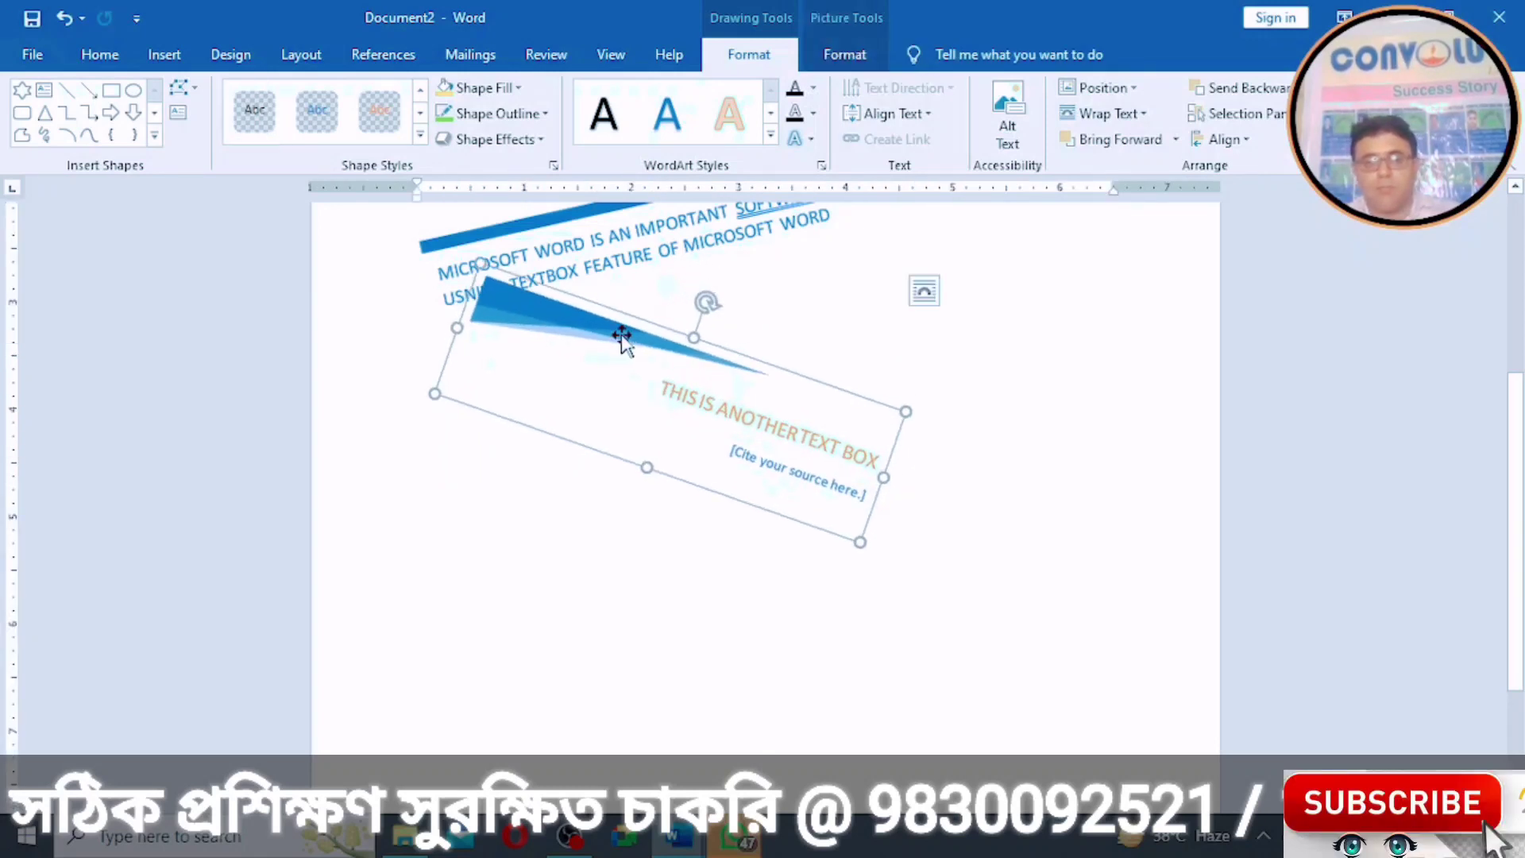
left_click_drag(621, 338, 866, 354)
scroll(786, 517, "up", 5)
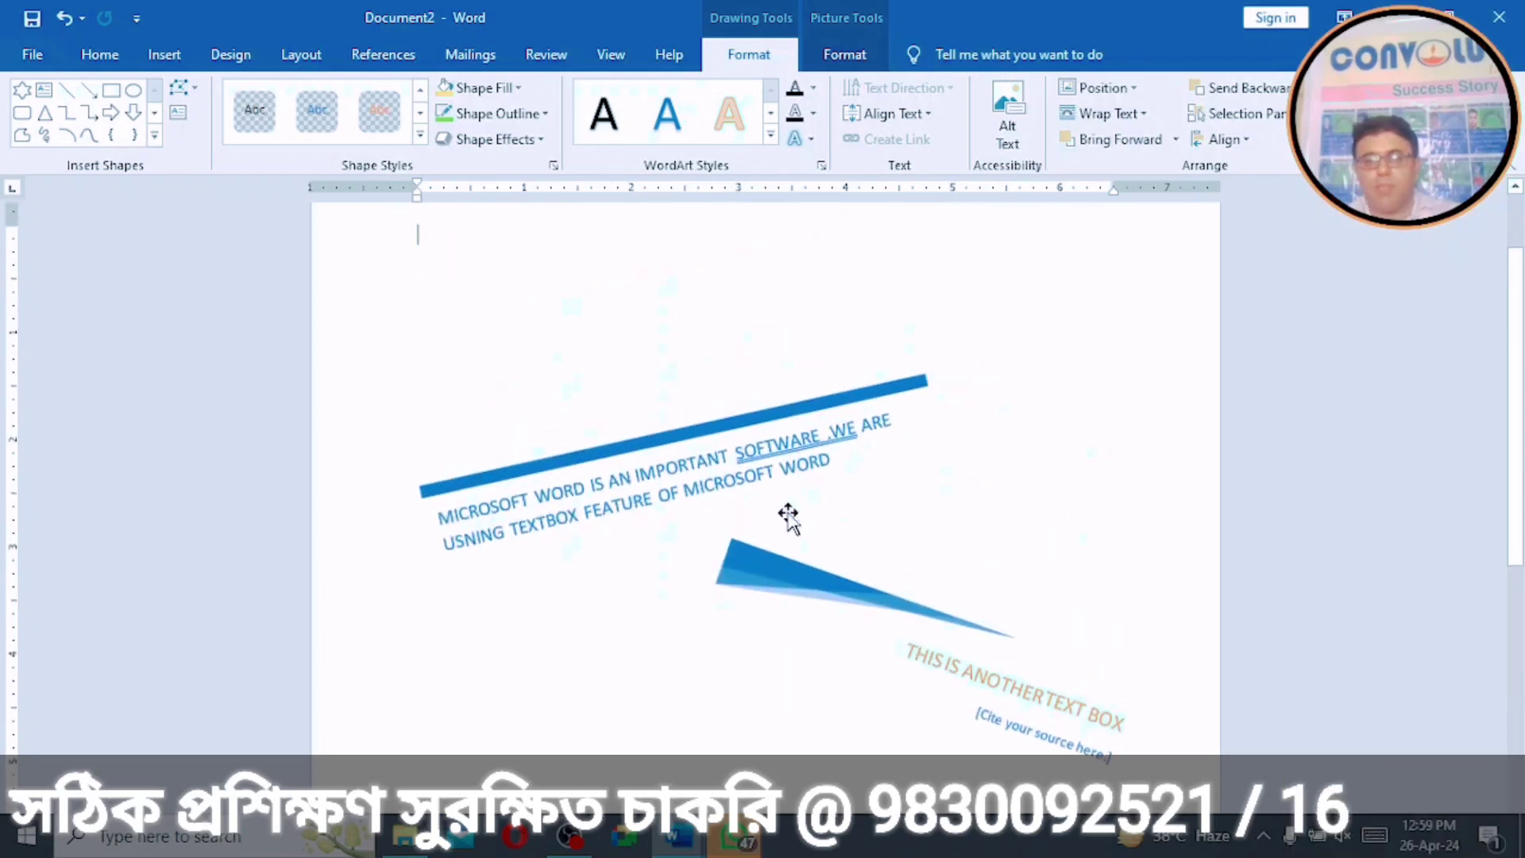
left_click(786, 517)
Step: Reduce the Facet Quote box's height to hide the citation line, and return the cursor to the document body
left_click(905, 619)
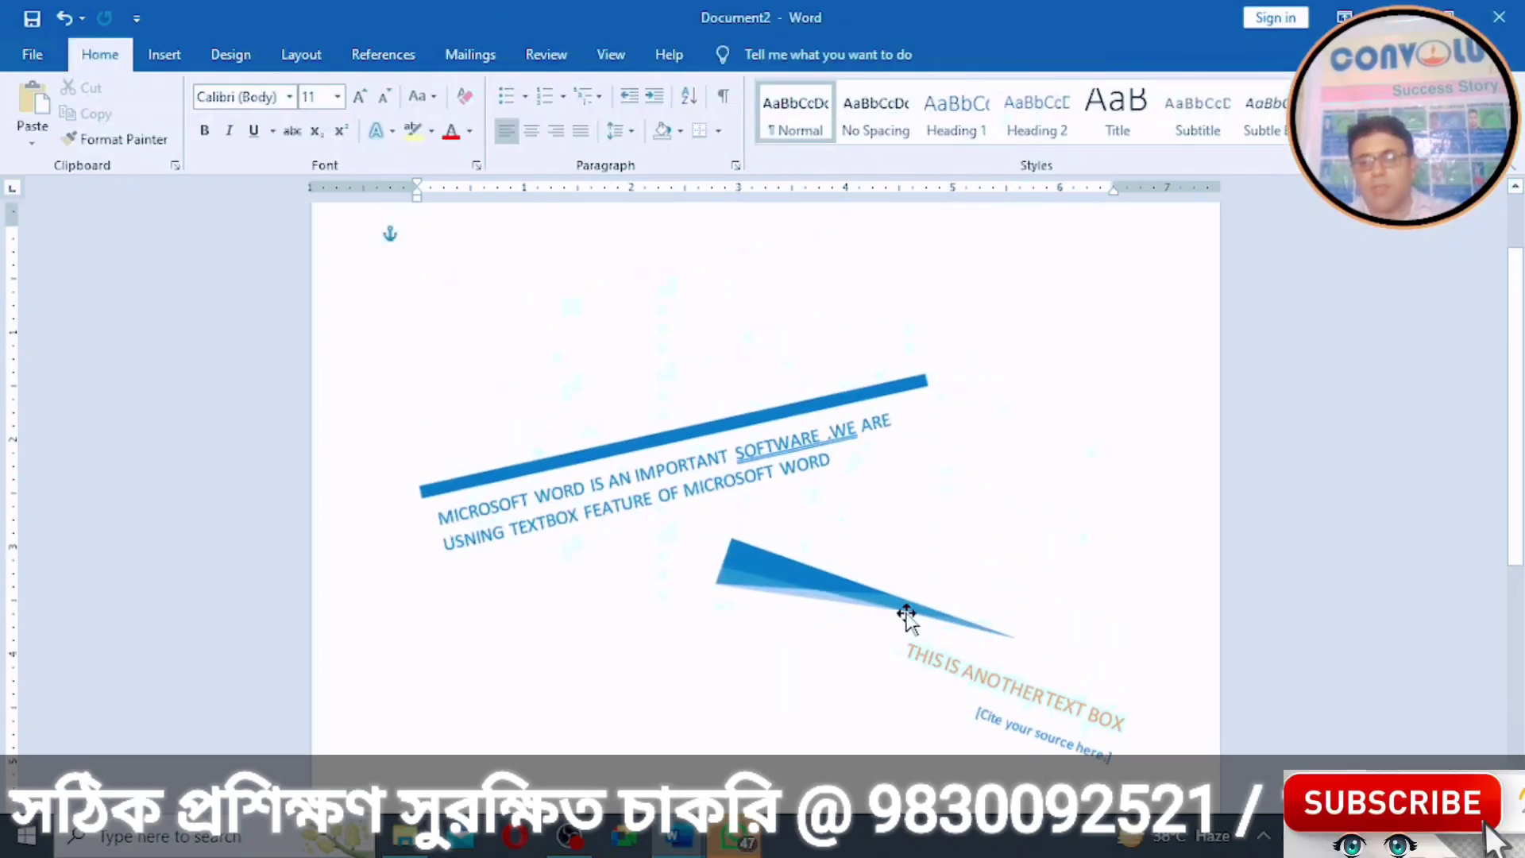
left_click_drag(1515, 535, 1514, 580)
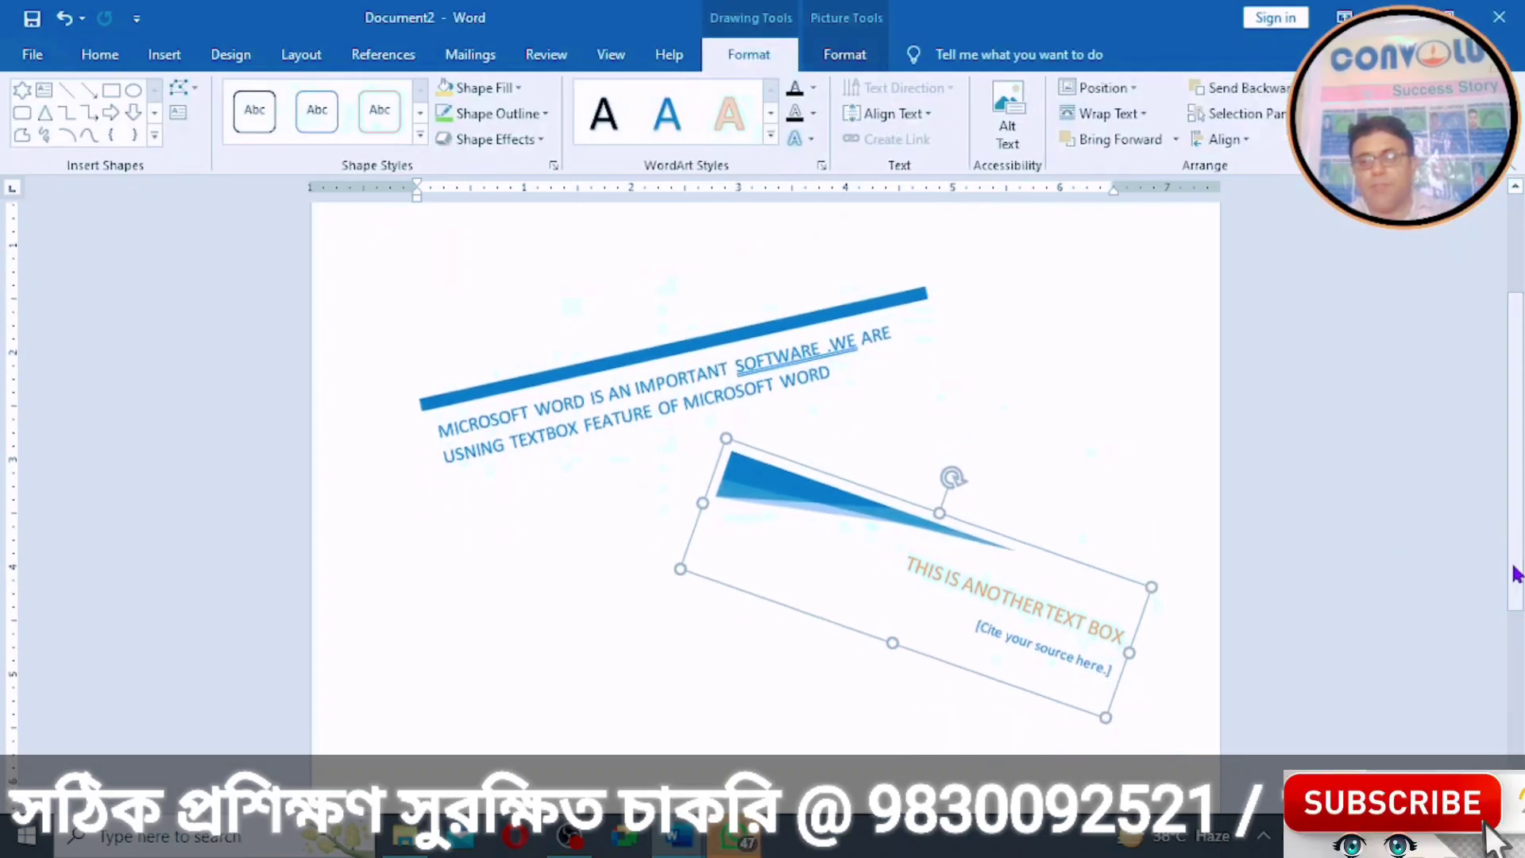
left_click_drag(1101, 713, 1159, 637)
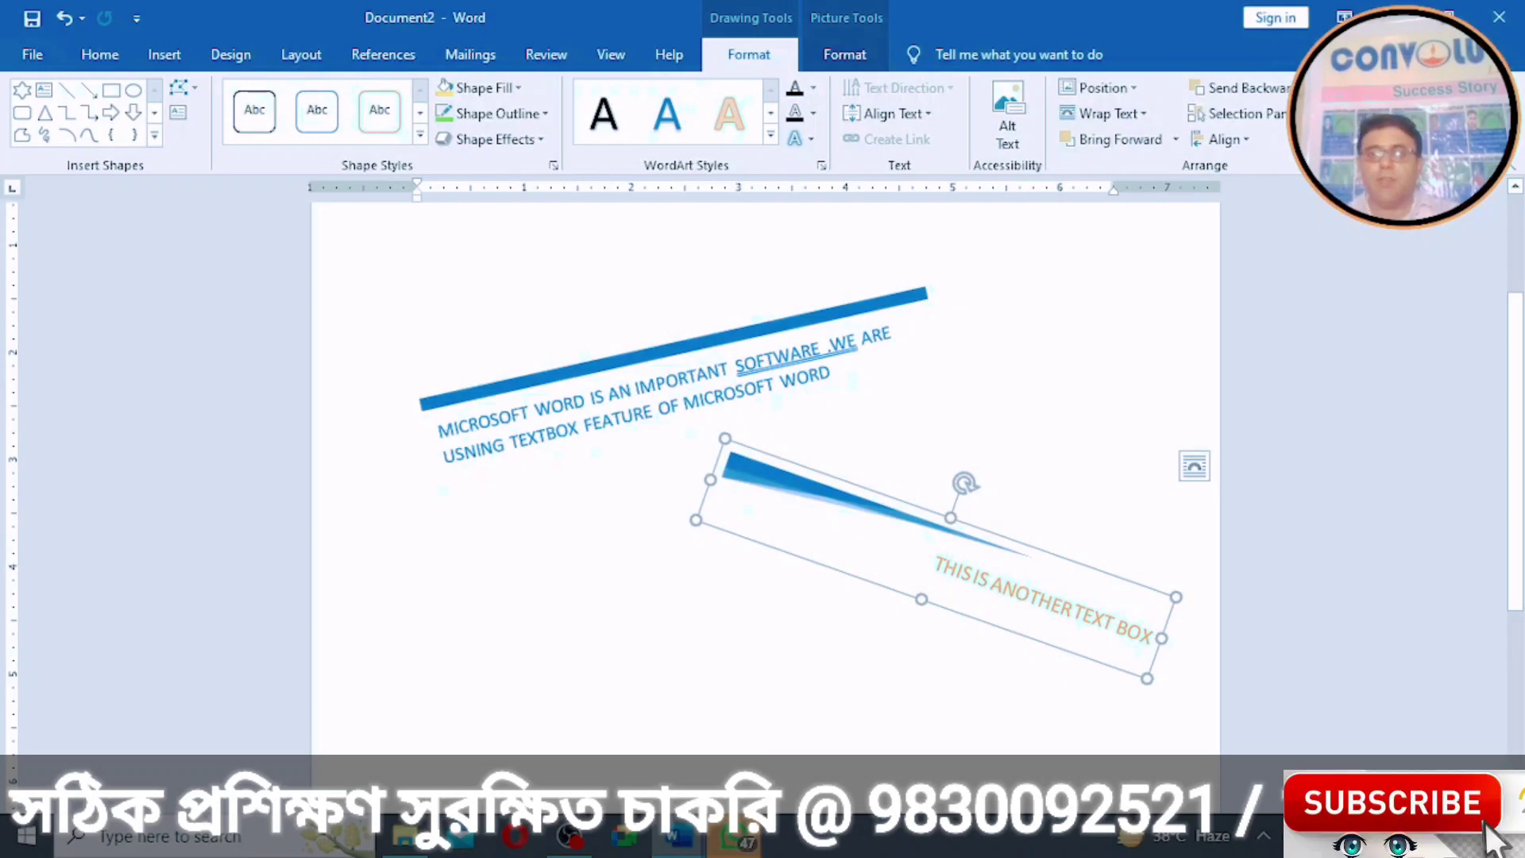
left_click(419, 232)
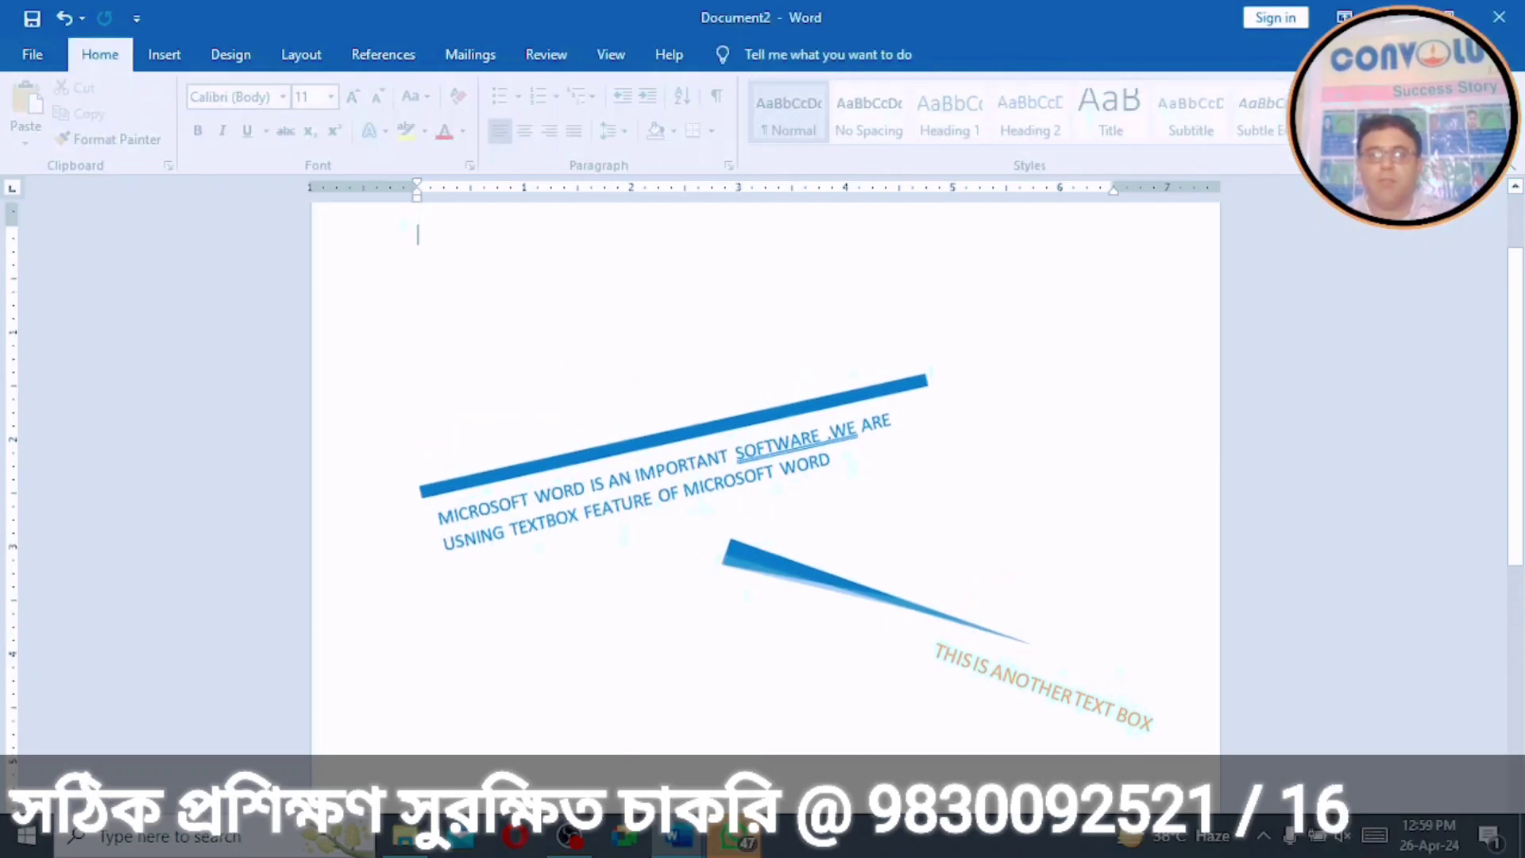
Step: Apply the blue WordArt style with reflection to the word "IMPORTANT" in the banded text box
left_click(705, 474)
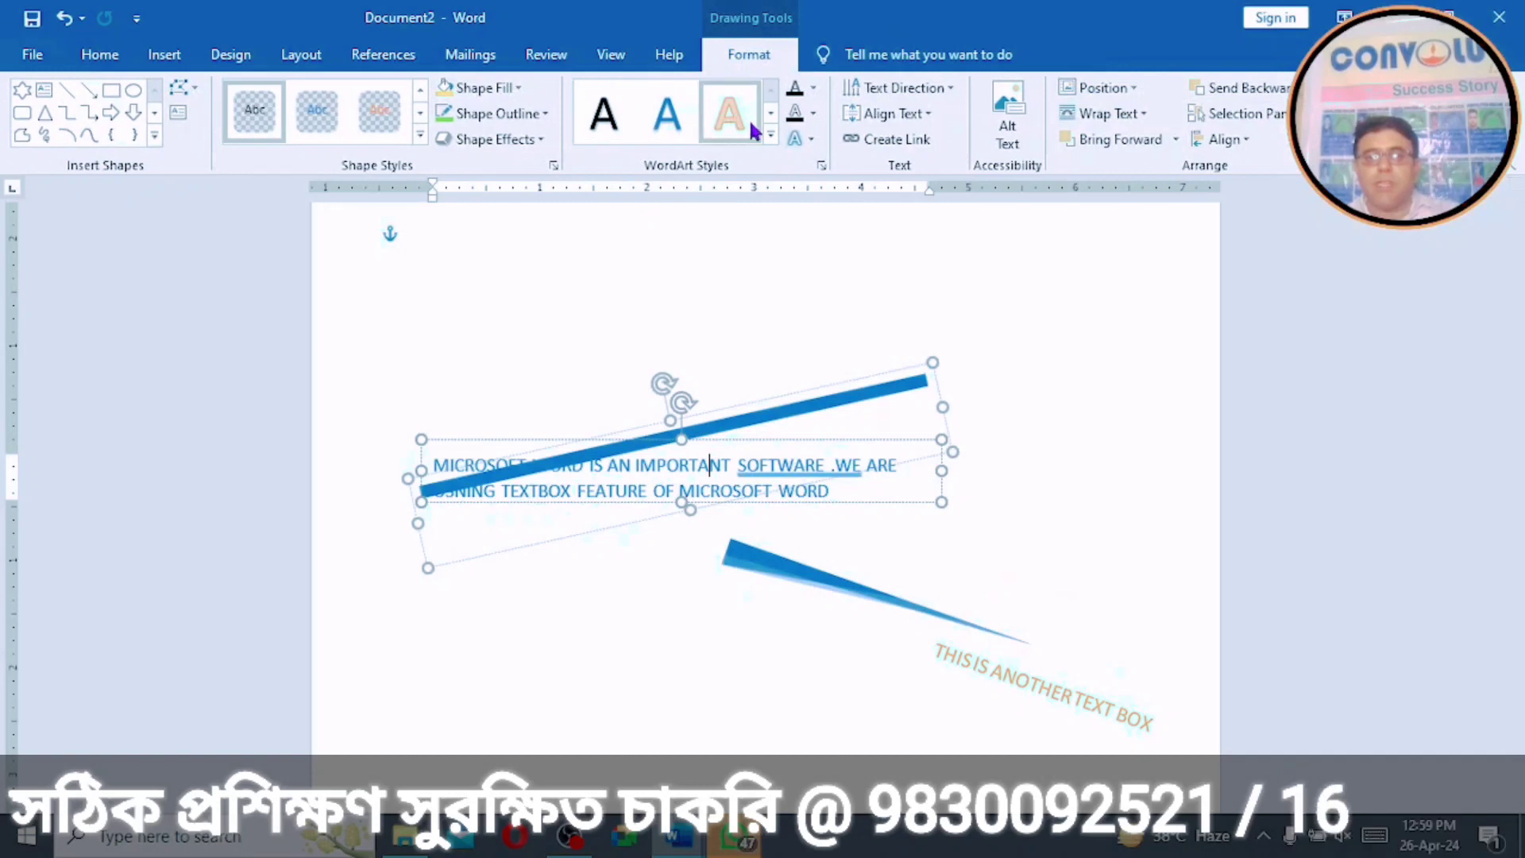
left_click(769, 140)
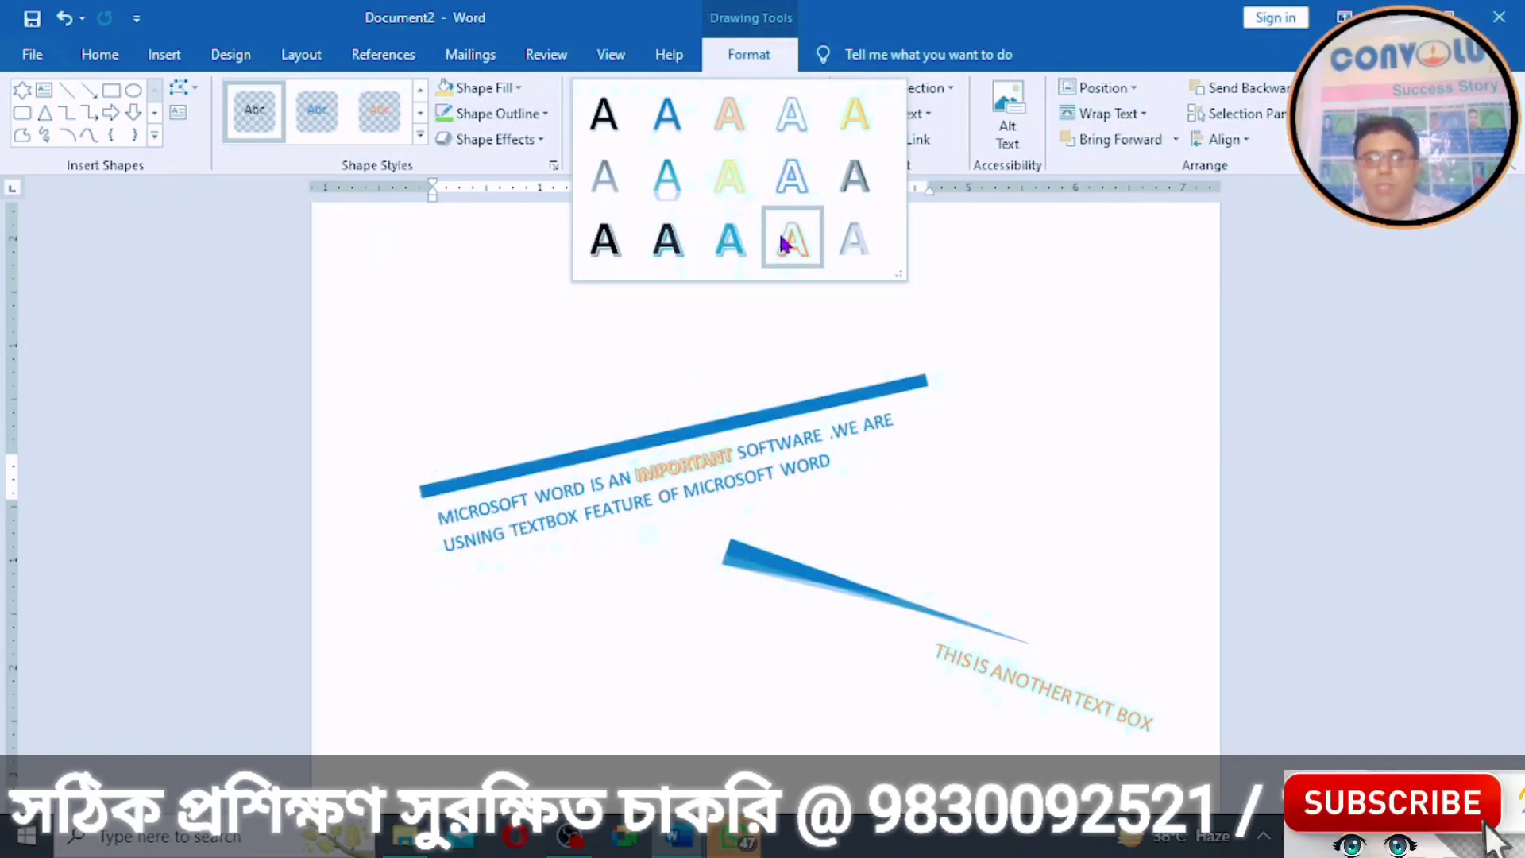
left_click(668, 177)
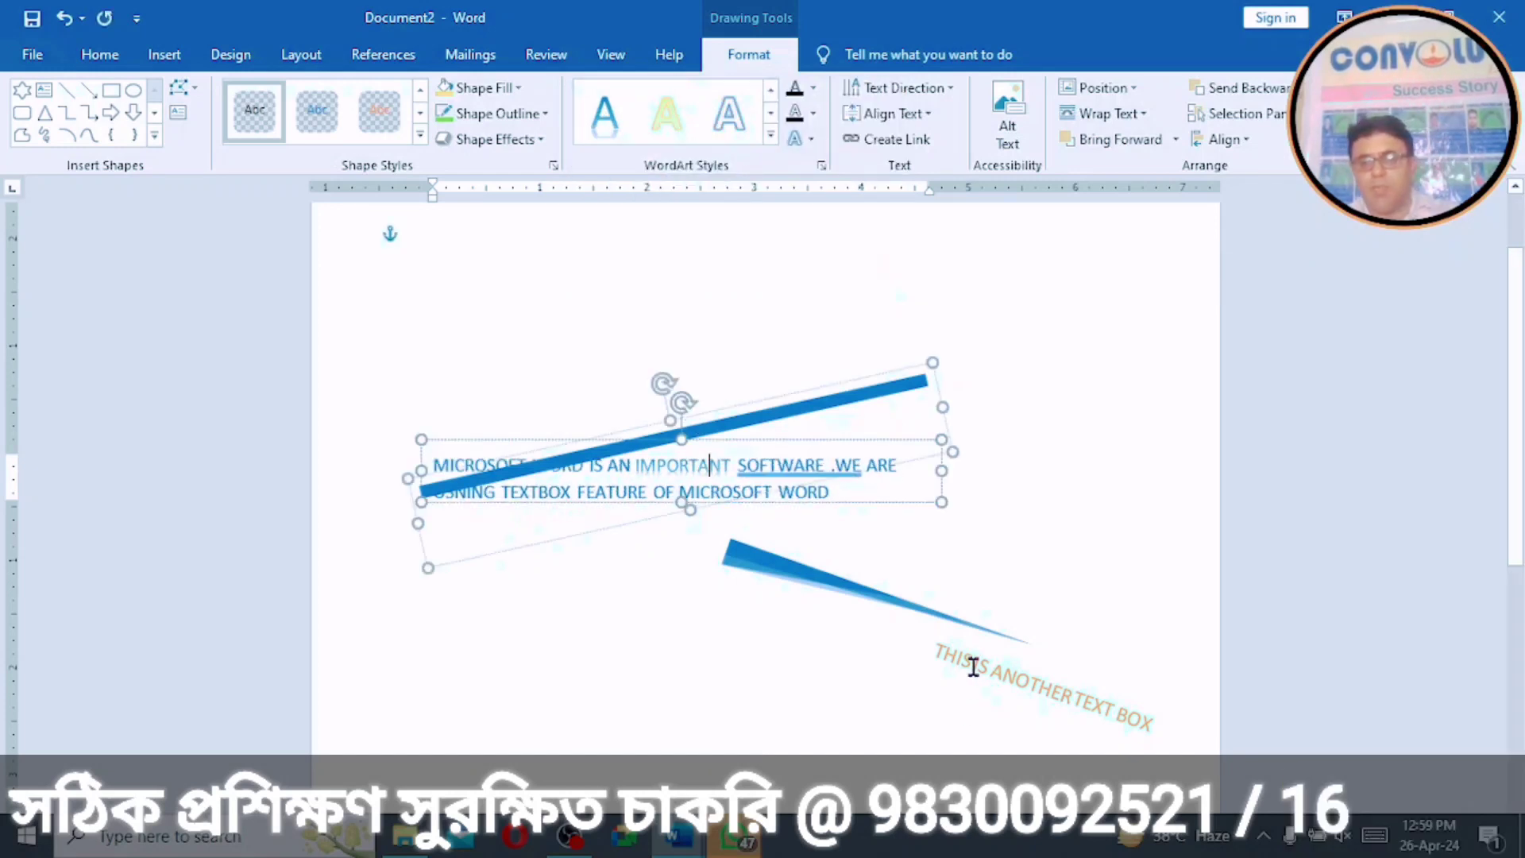
Step: Align the text in the banded text box to Top, and deselect the box
left_click(970, 666)
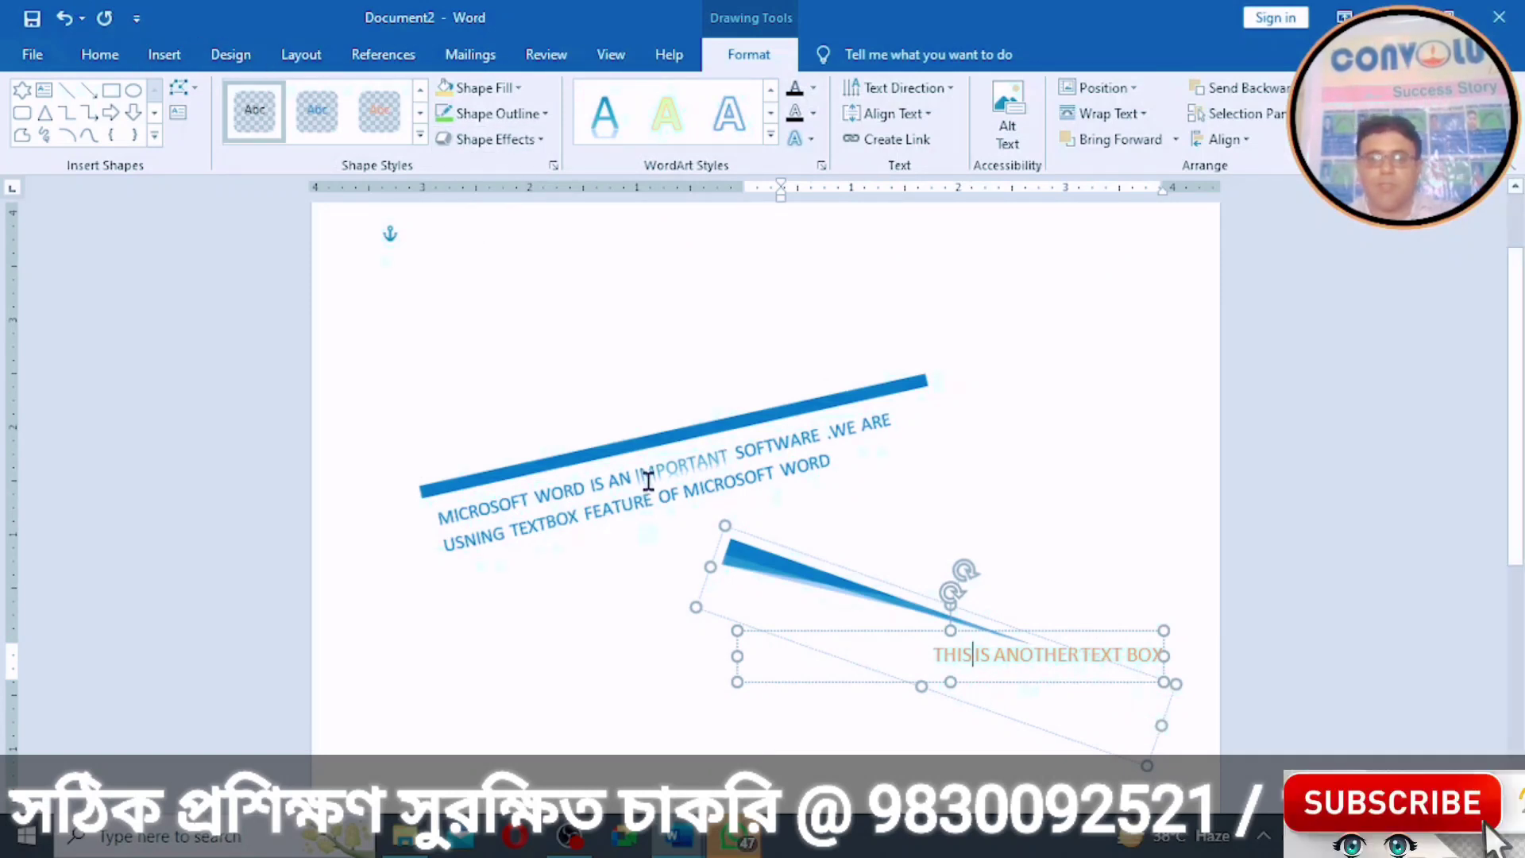
left_click(642, 451)
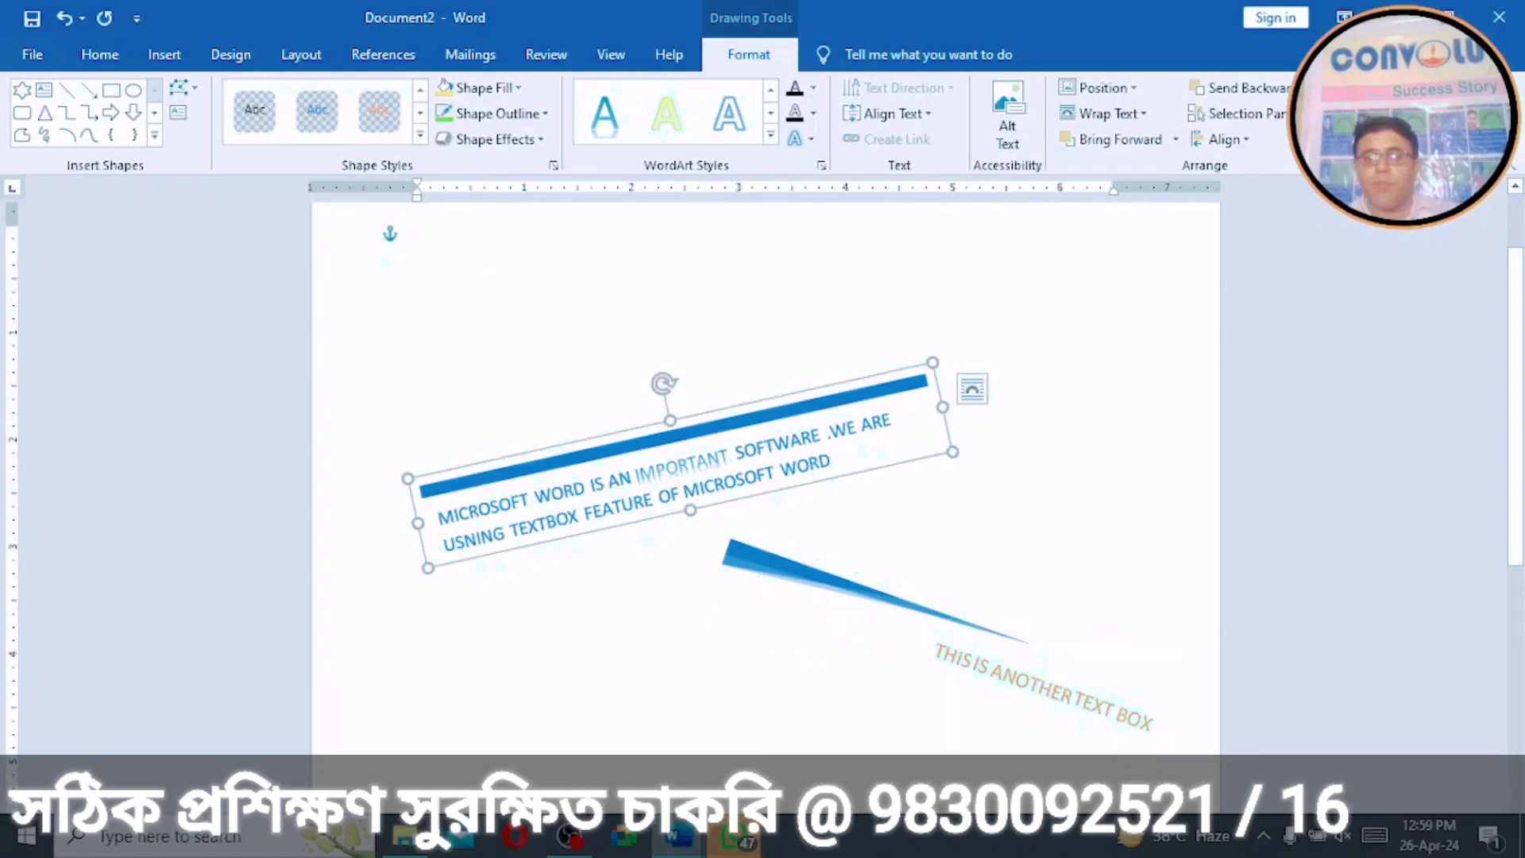
left_click(931, 113)
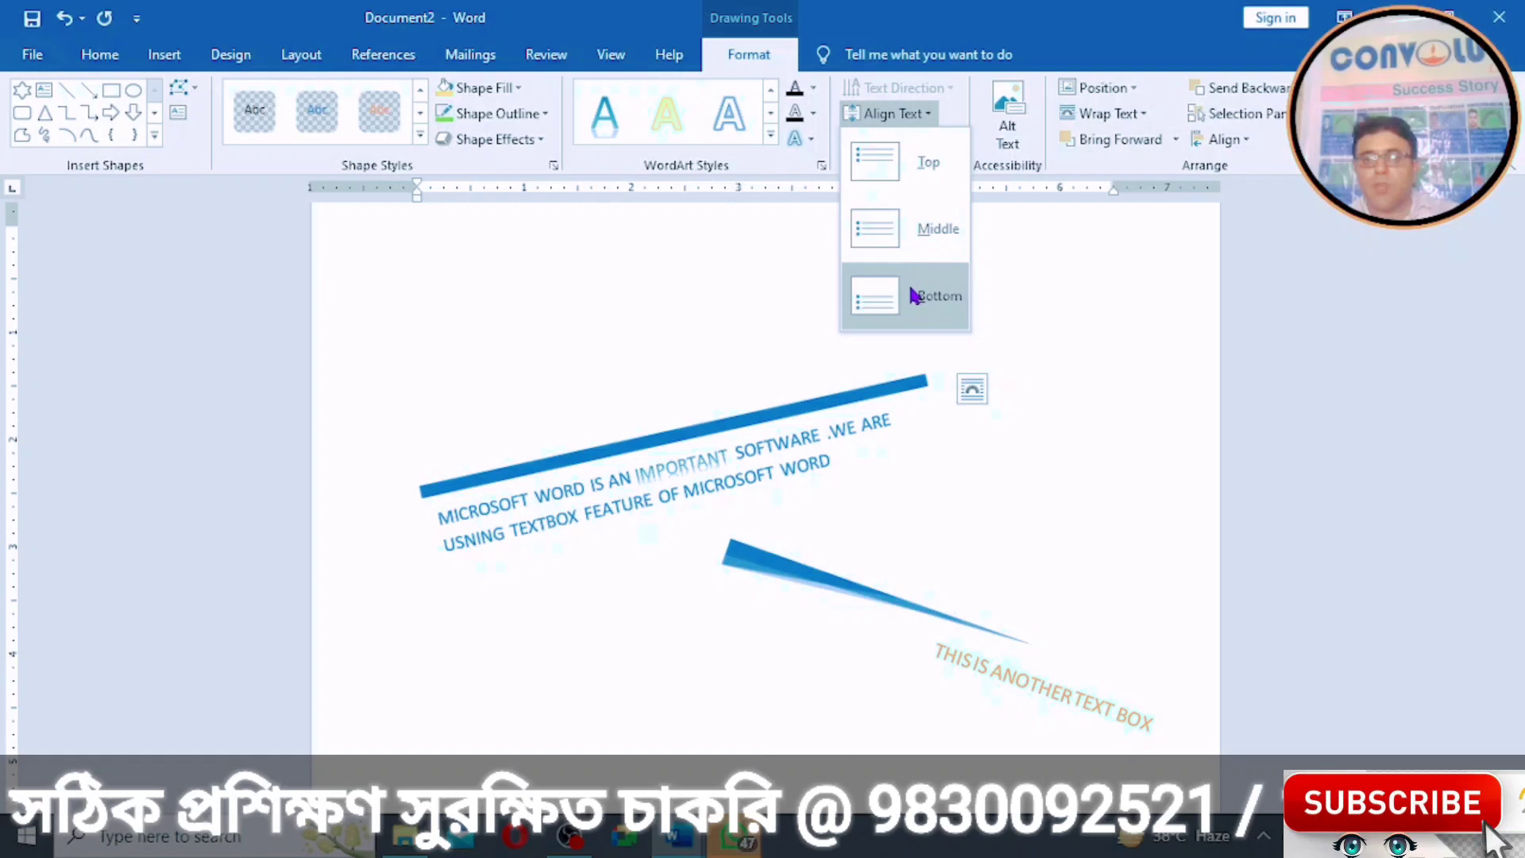
left_click(880, 168)
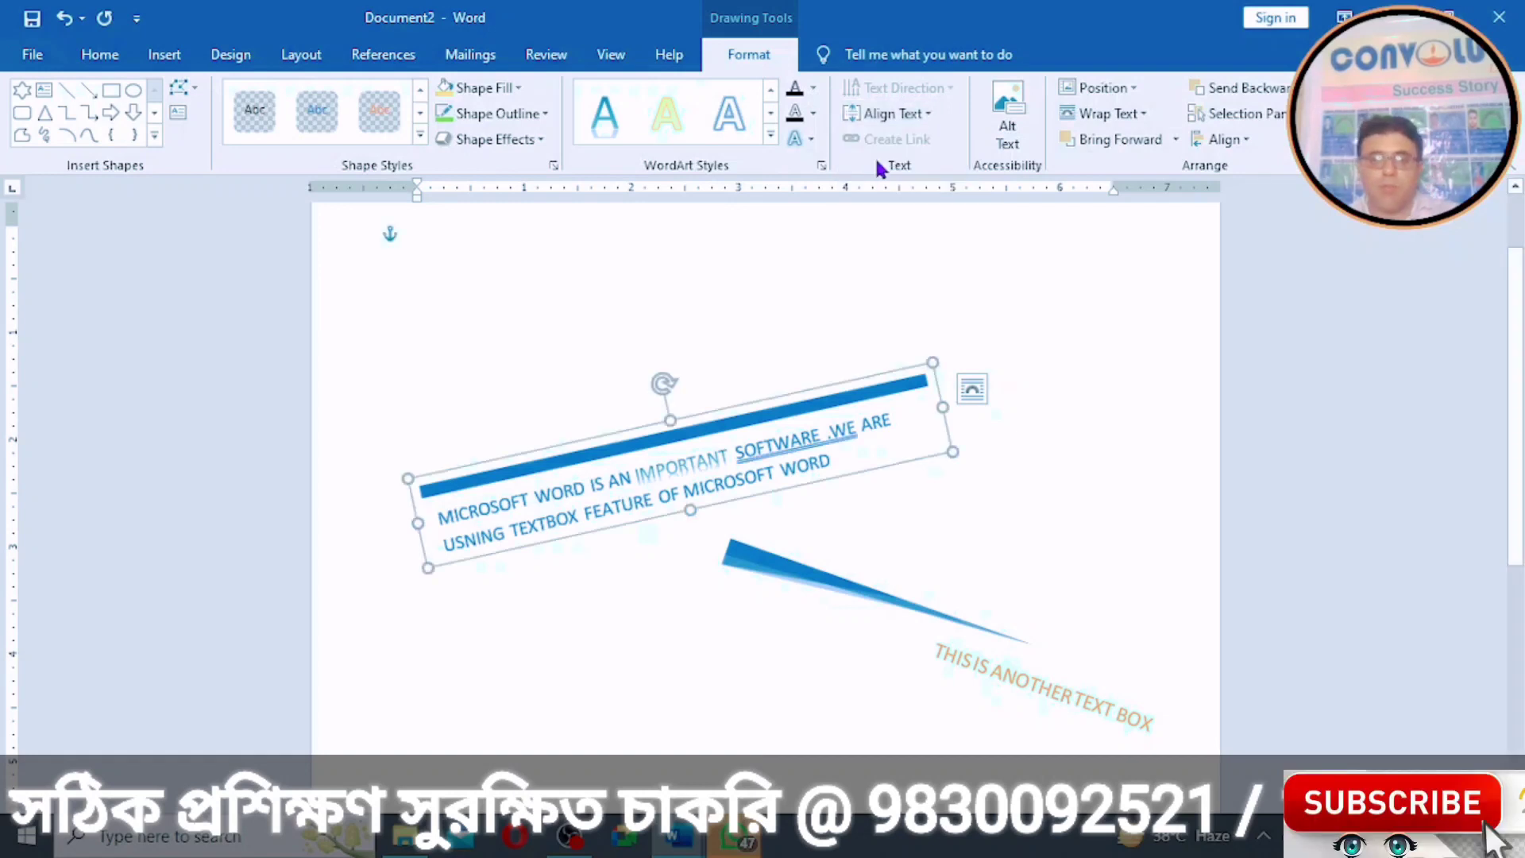
key("Escape")
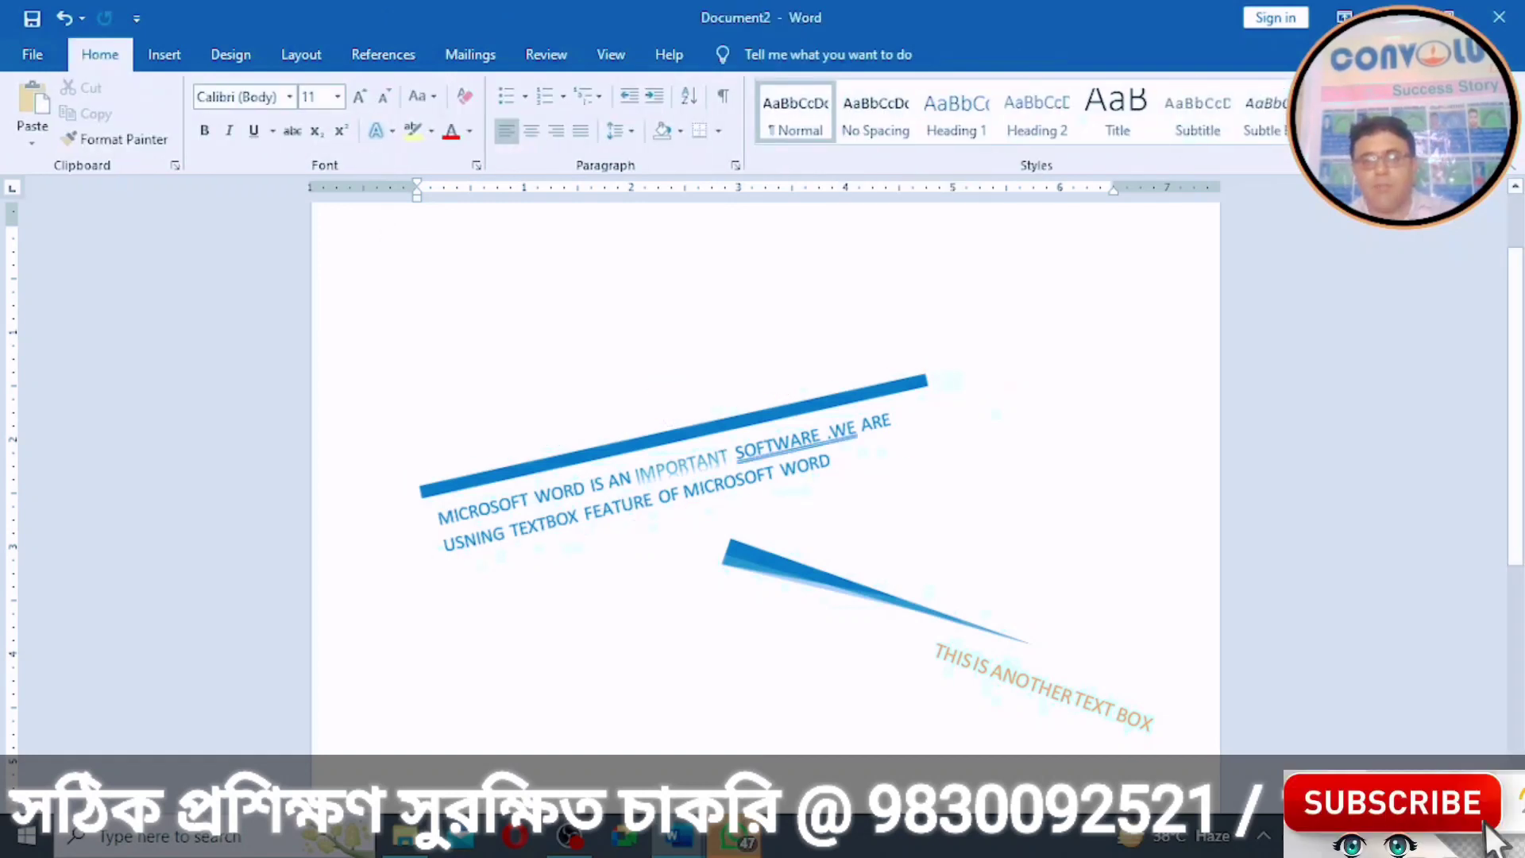
Step: Look through the WordArt styles and the built-in text box designs with the banded text box selected
left_click(628, 443)
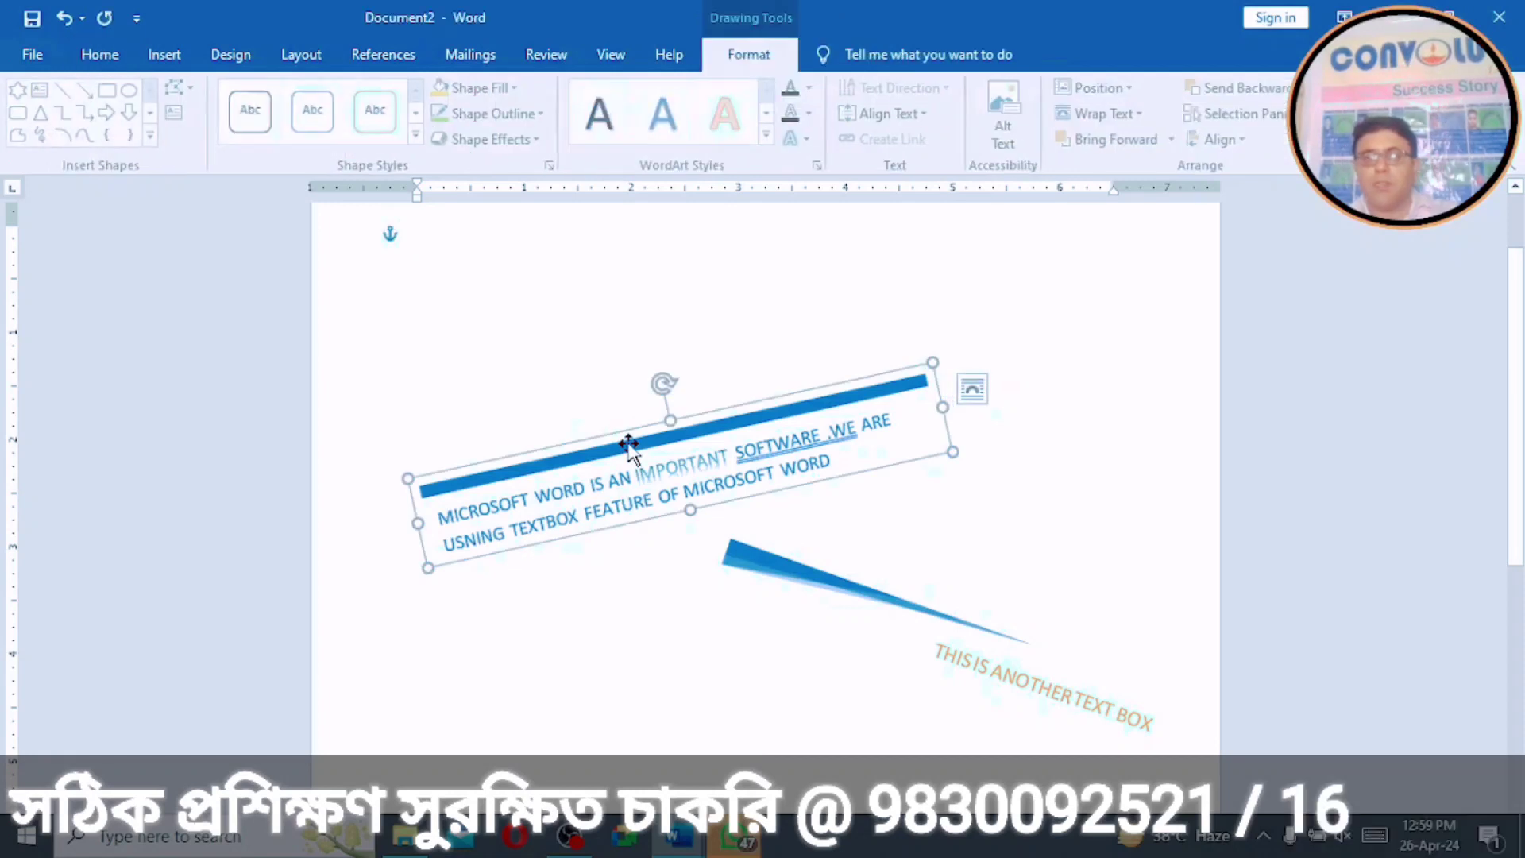
left_click(161, 54)
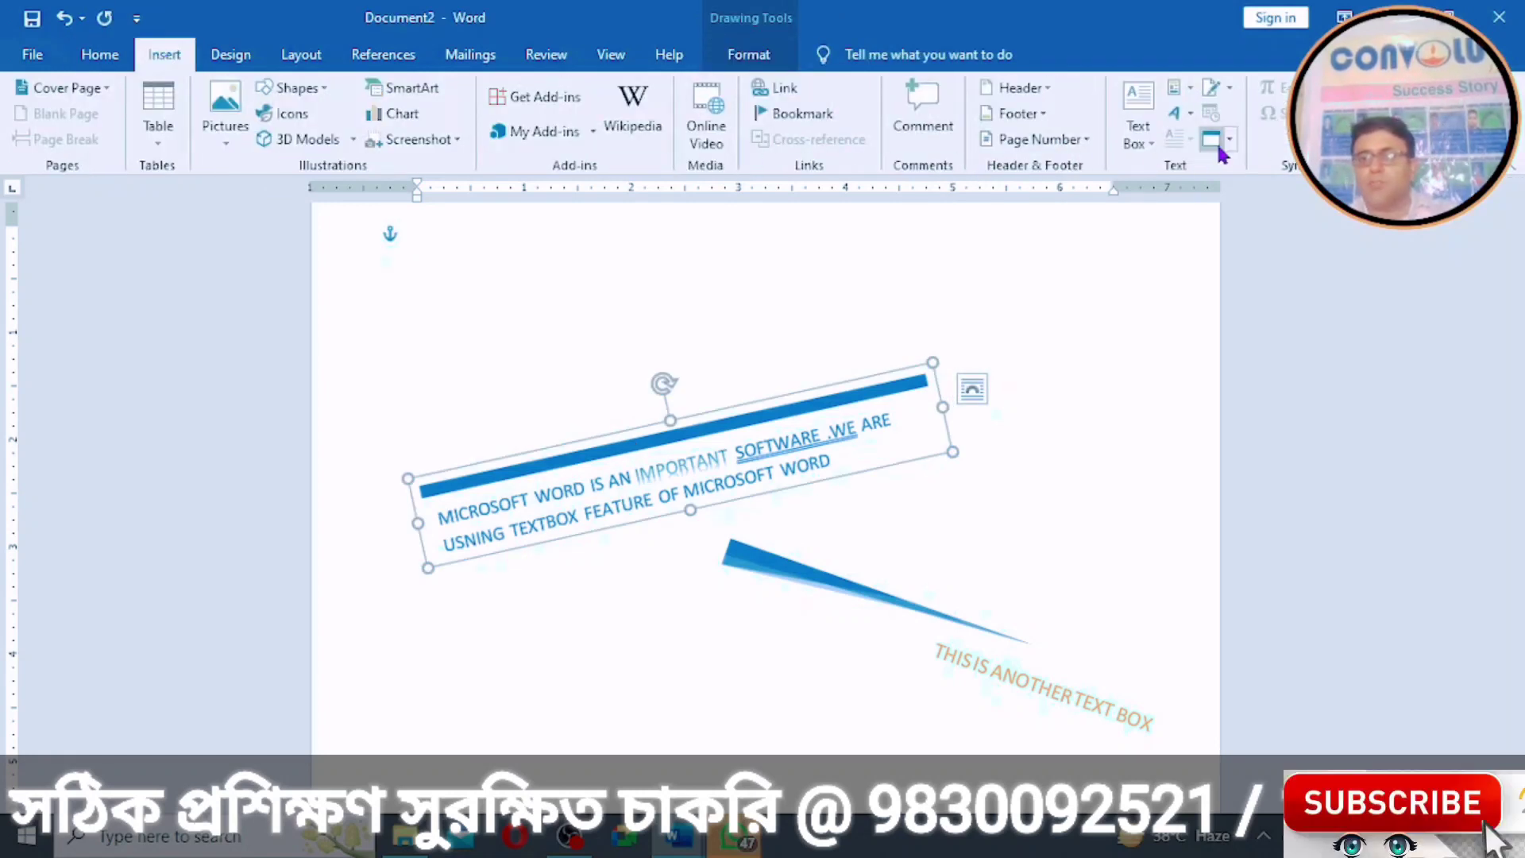
left_click(1187, 114)
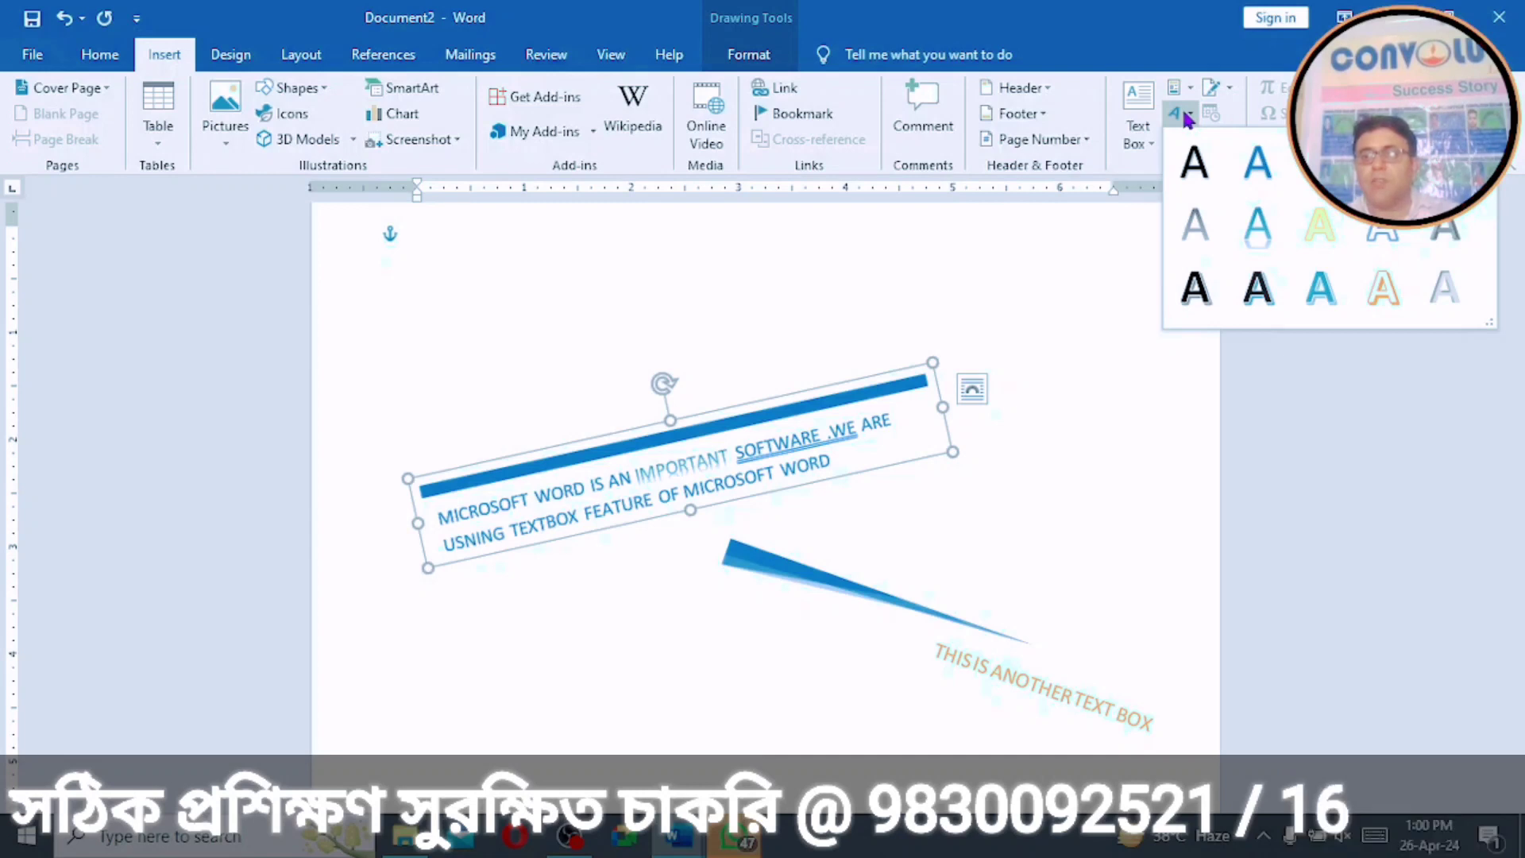
key("Escape")
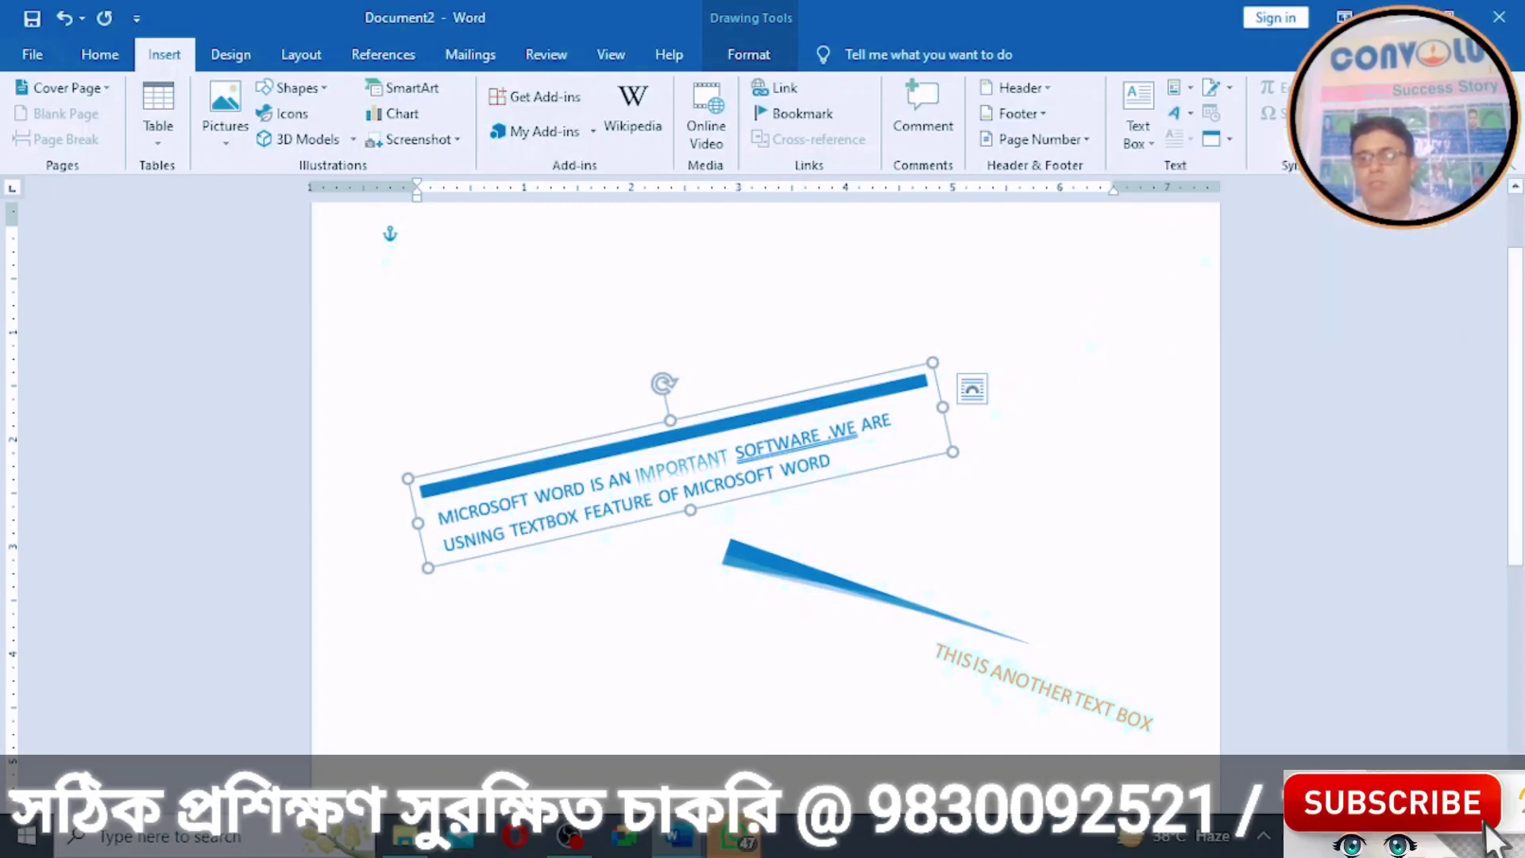
left_click(1148, 145)
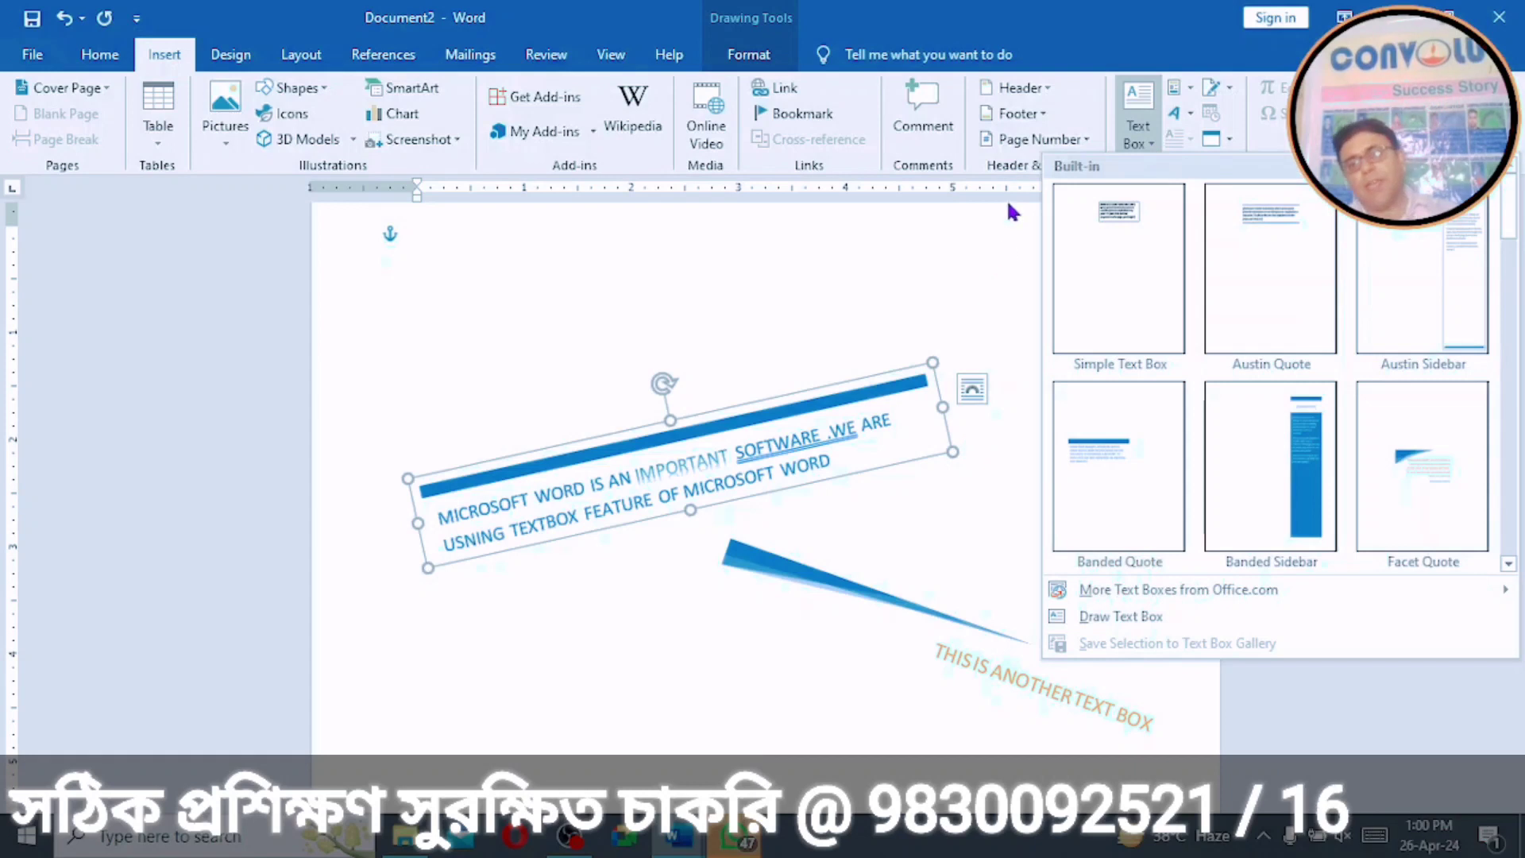
left_click(998, 299)
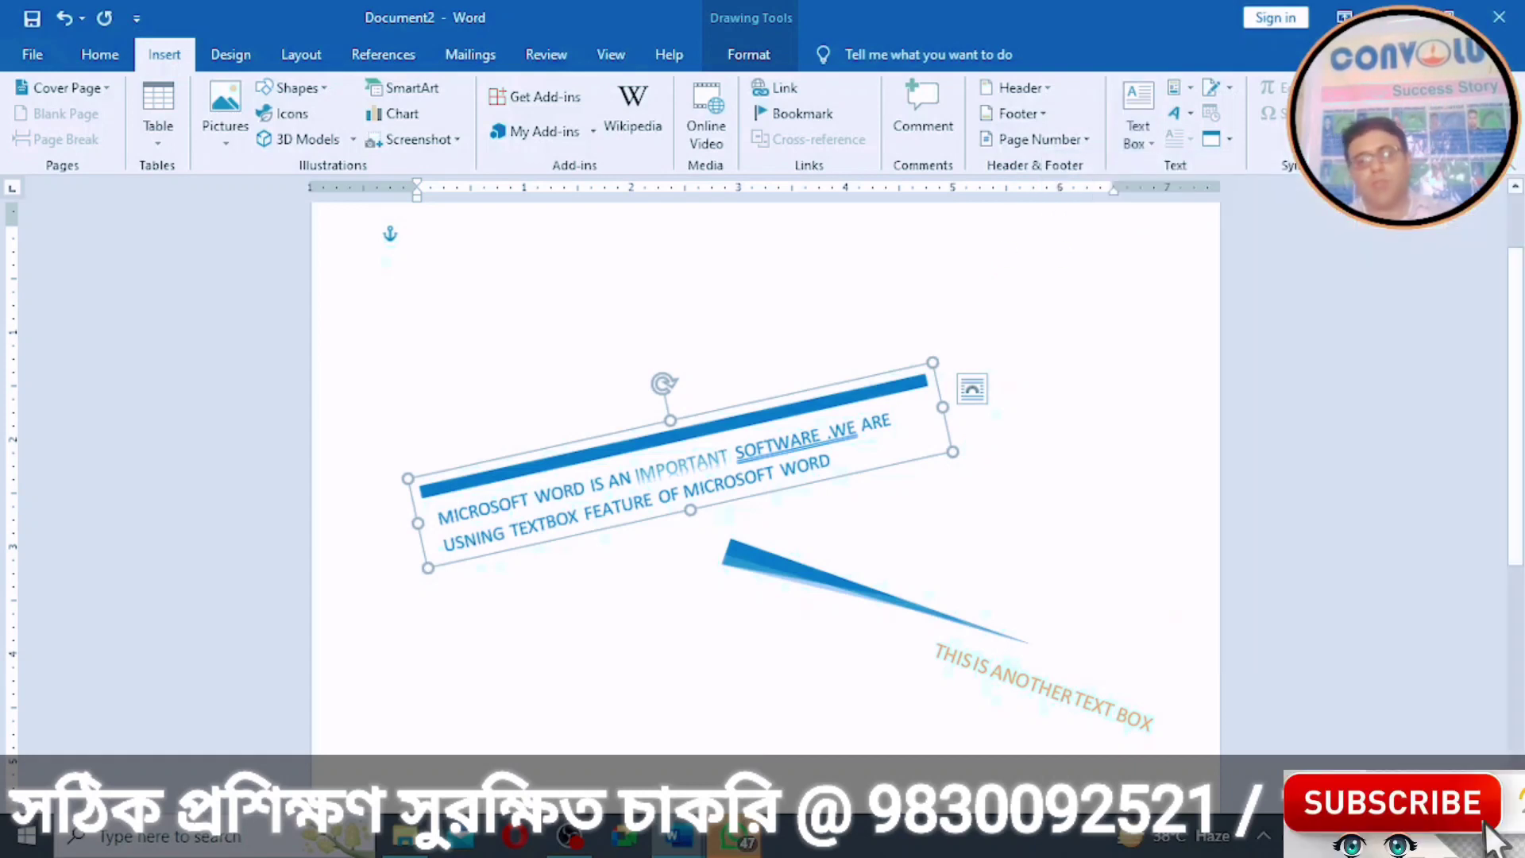
left_click(731, 420)
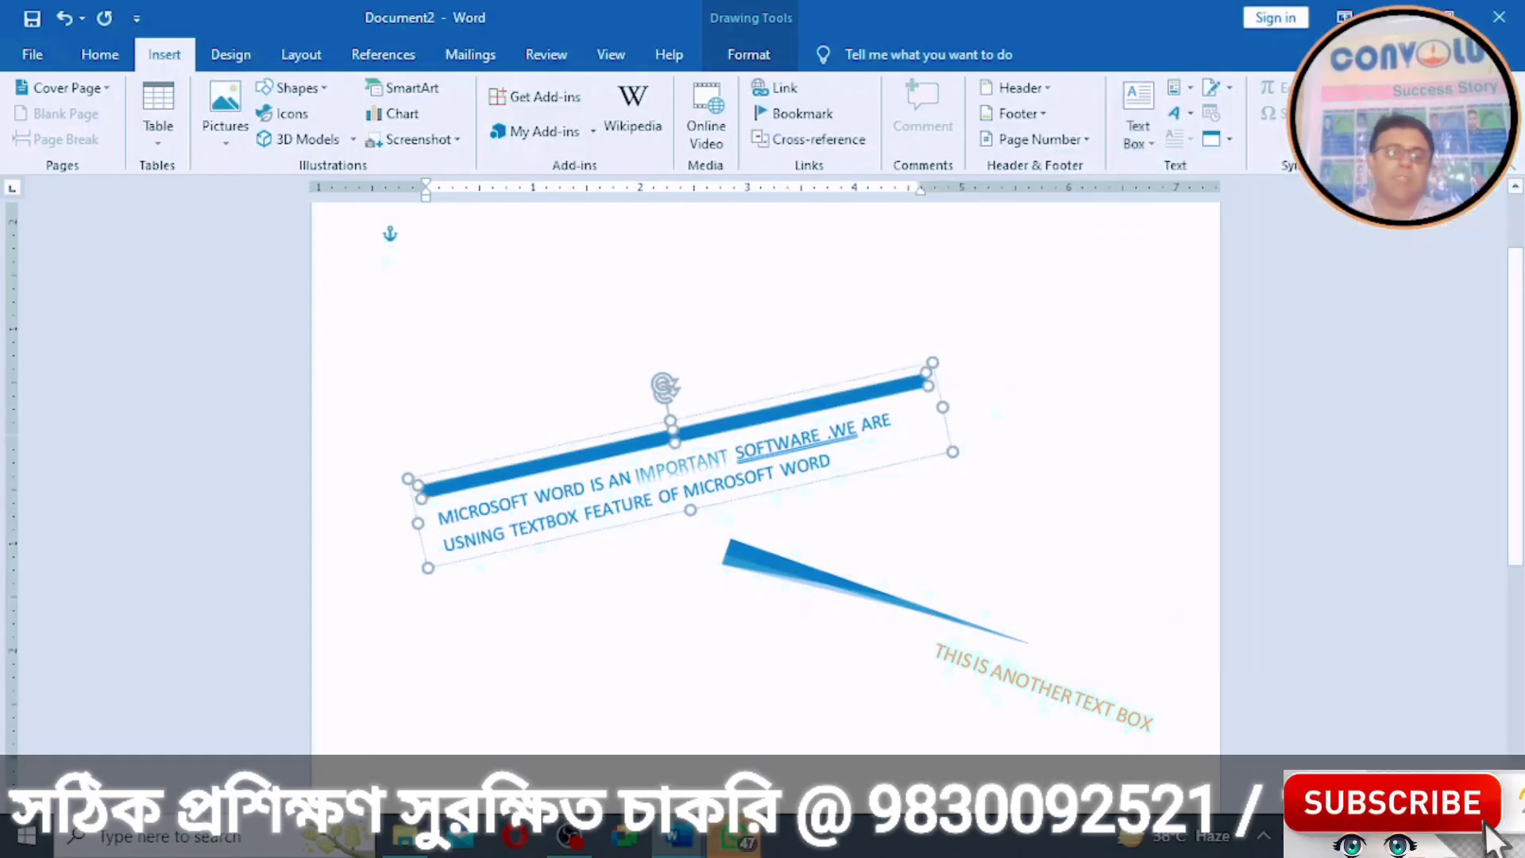
Step: Switch to the ms office syllabus document and highlight the Class 3 topic on indents and different types of indent
mouse_move(677, 844)
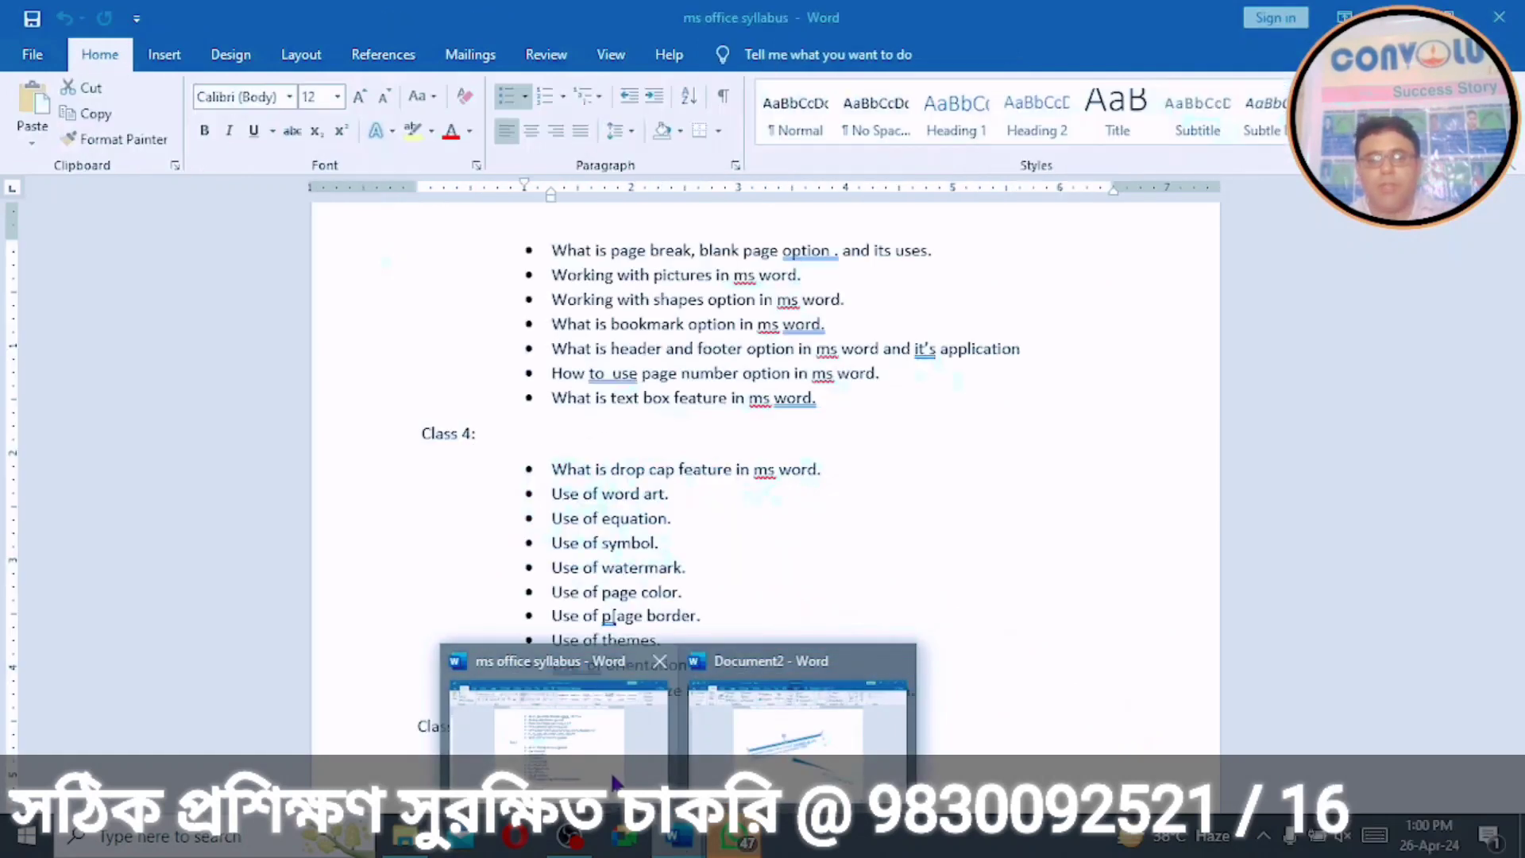
left_click(562, 719)
left_click(865, 512)
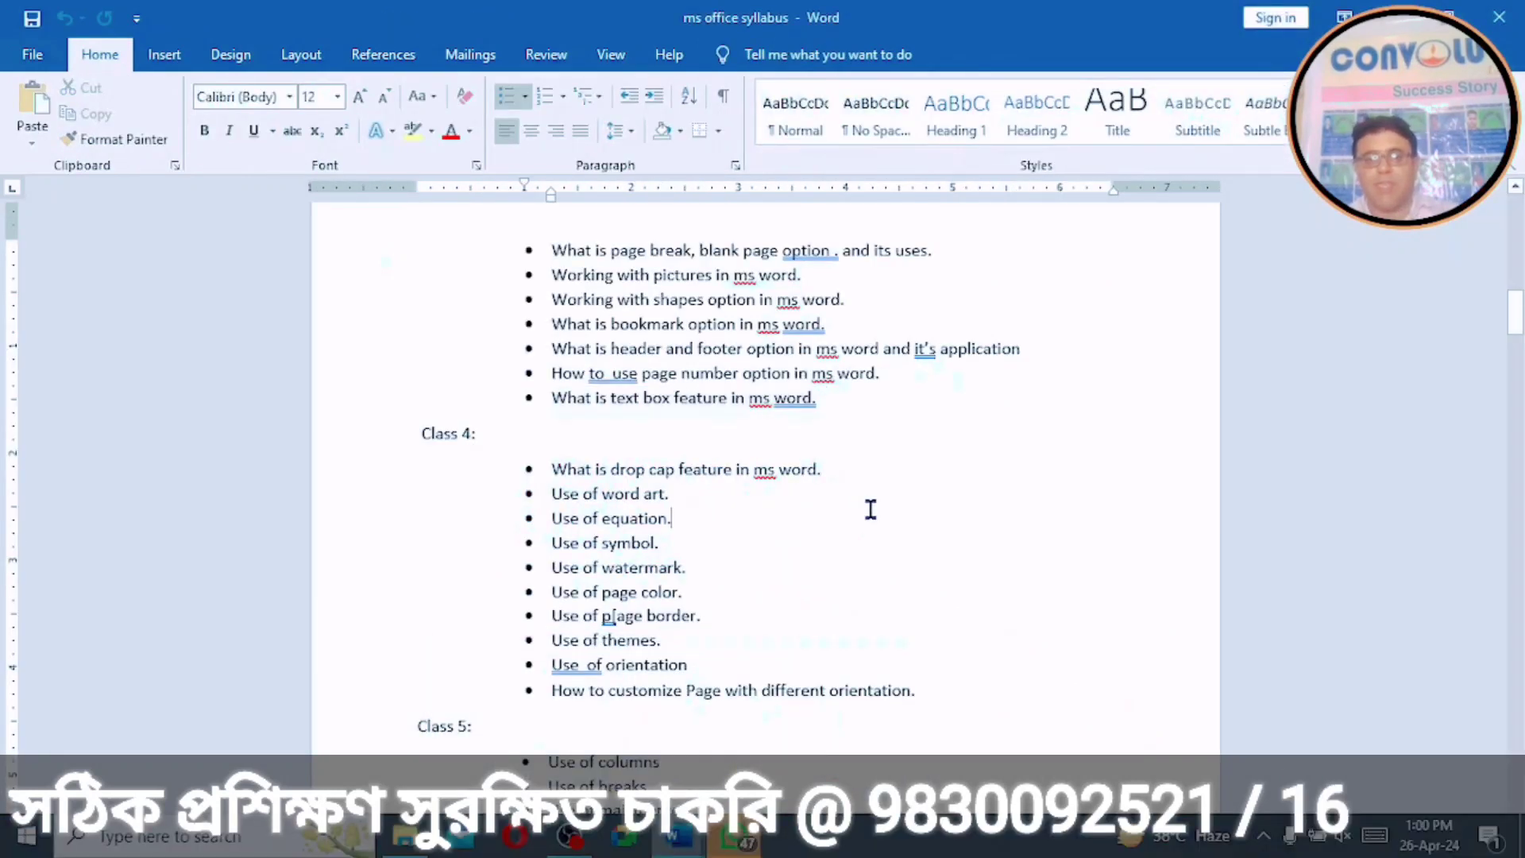
left_click_drag(1517, 310, 1513, 282)
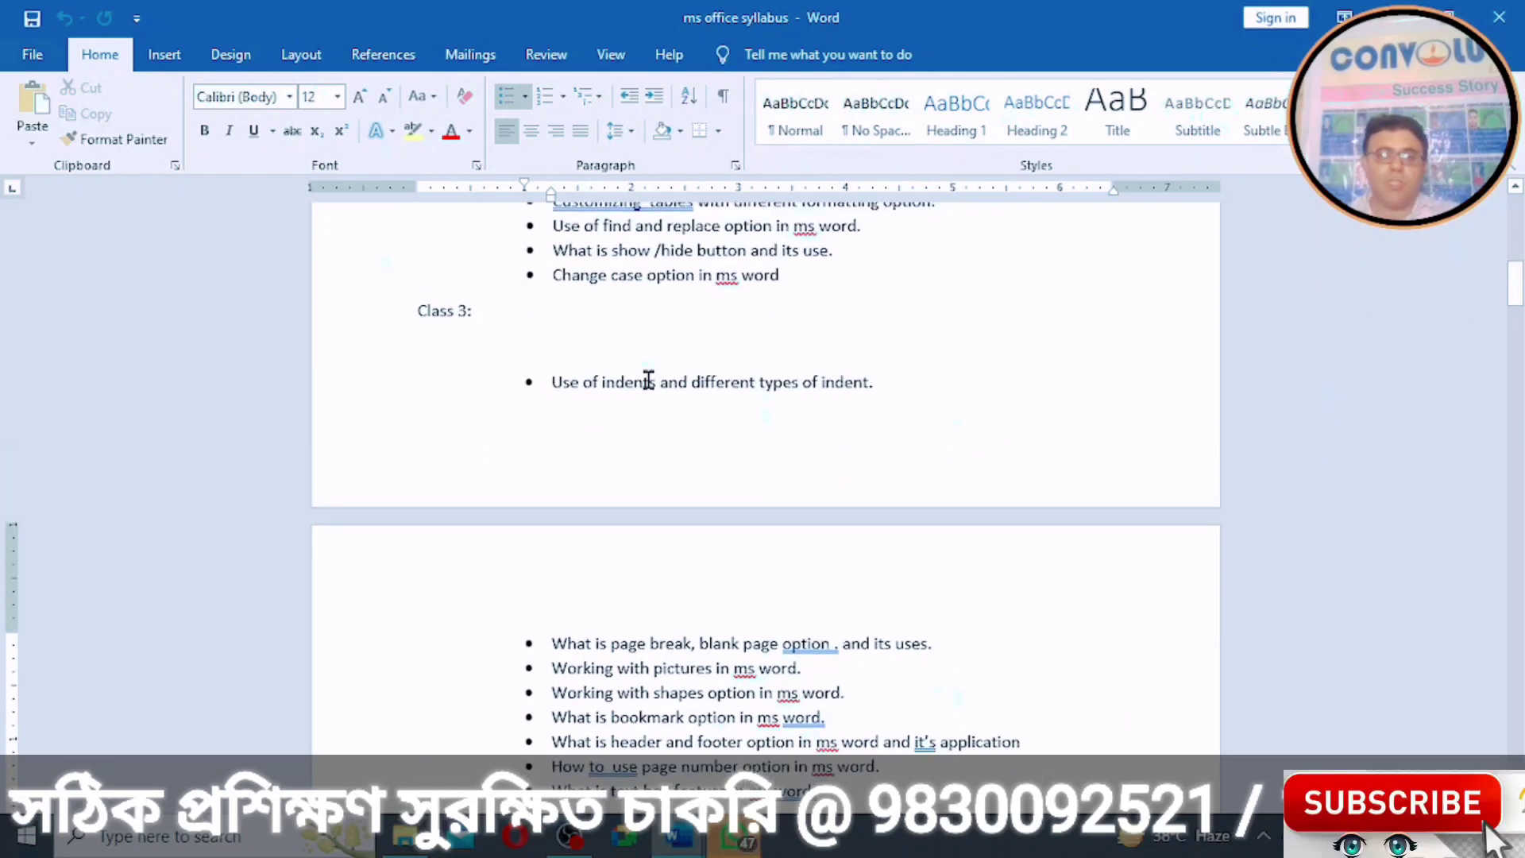
left_click(550, 383)
left_click_drag(603, 382, 904, 403)
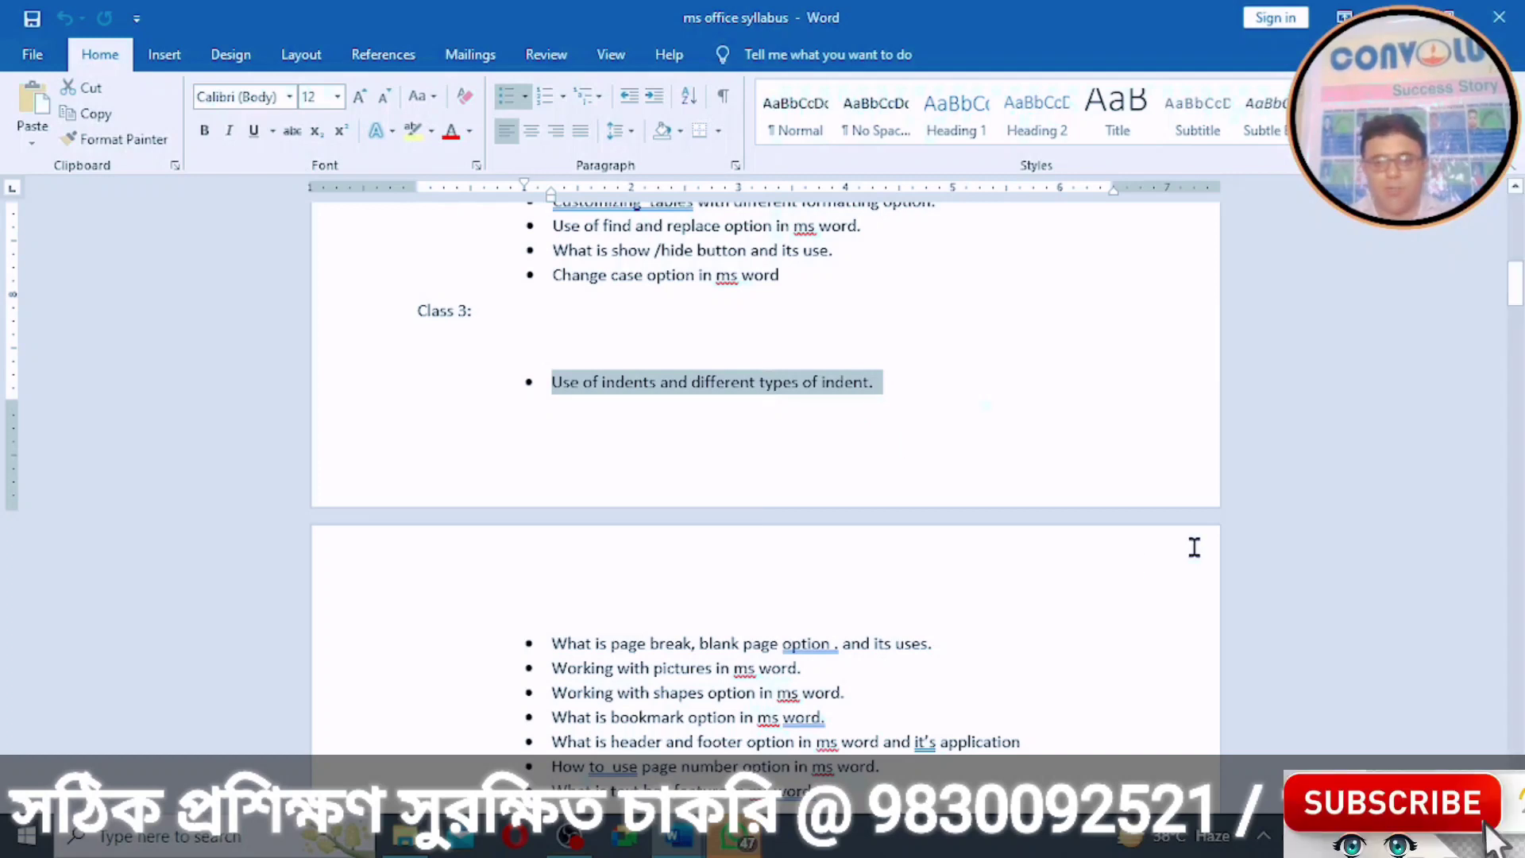
Step: Review the remaining Class 3 topics from page break to text box, and the Class 4 topic list
left_click_drag(1517, 290, 1518, 310)
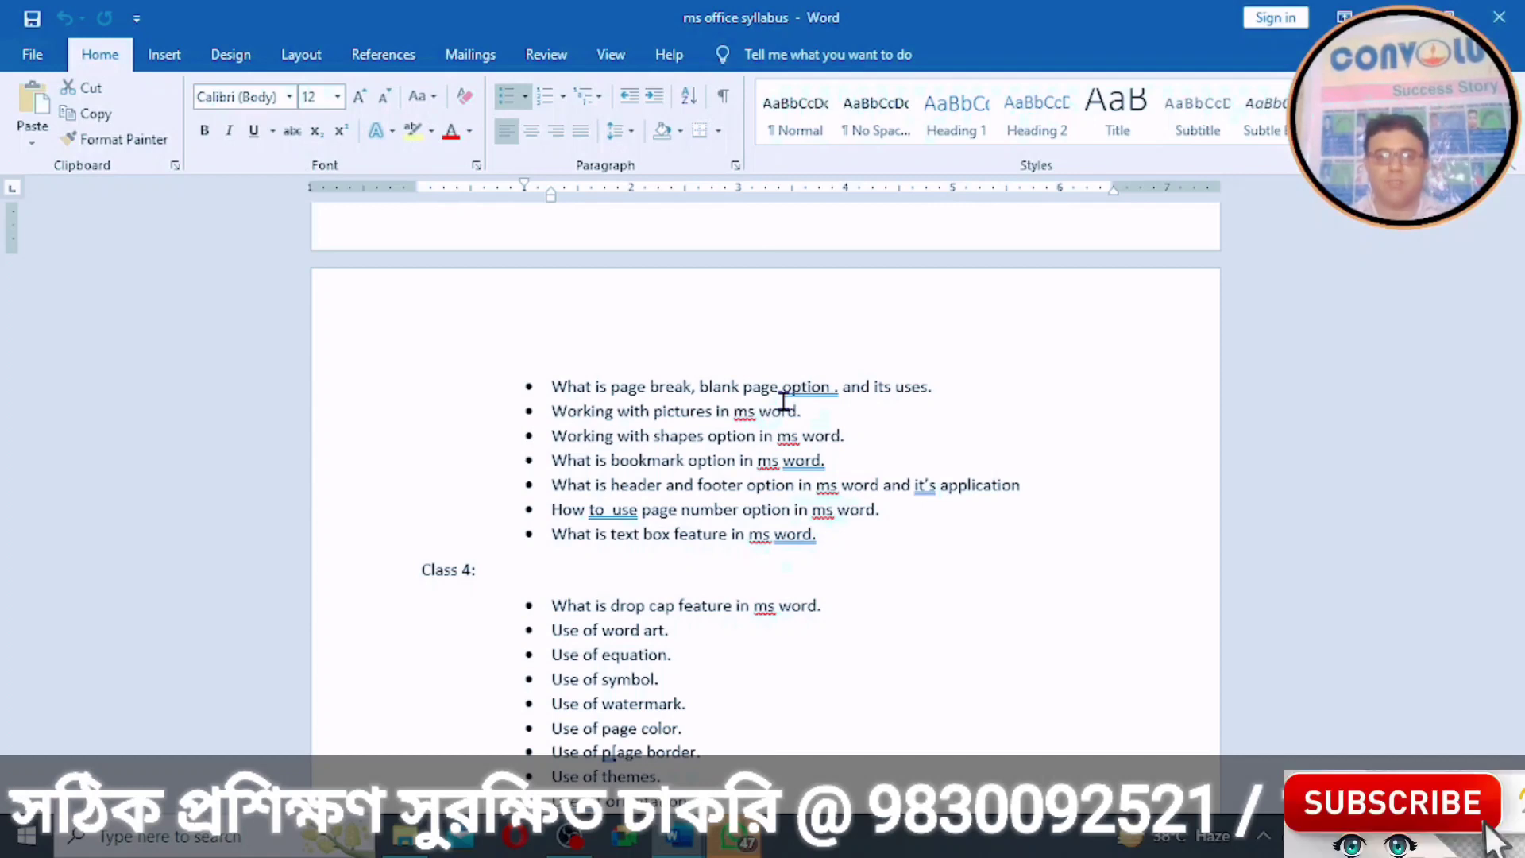
left_click(688, 415)
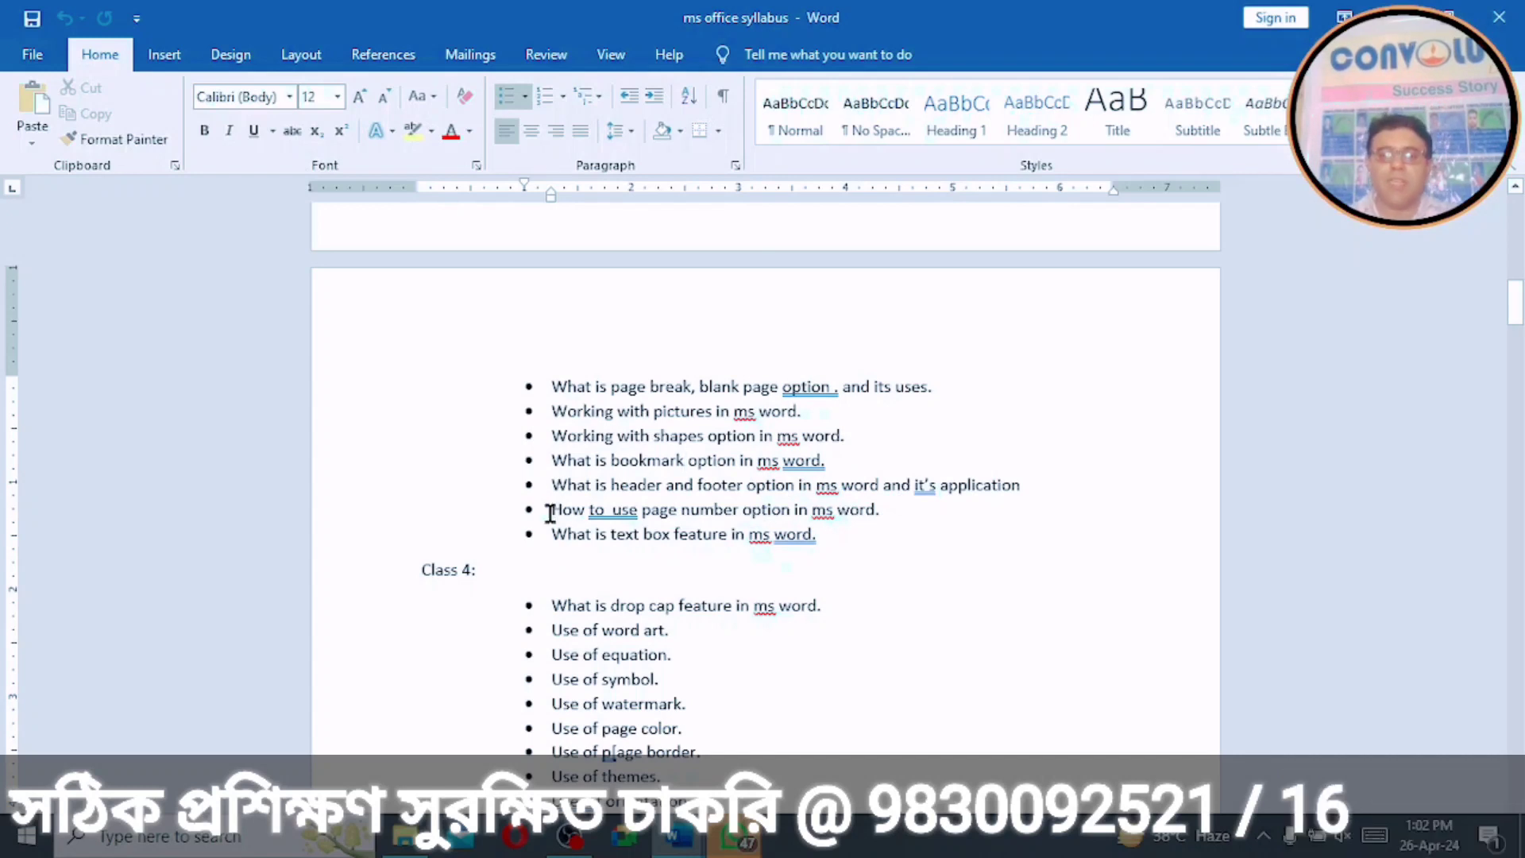
mouse_move(1517, 306)
left_mouse_down()
mouse_move(1519, 287)
mouse_move(1519, 326)
left_mouse_up()
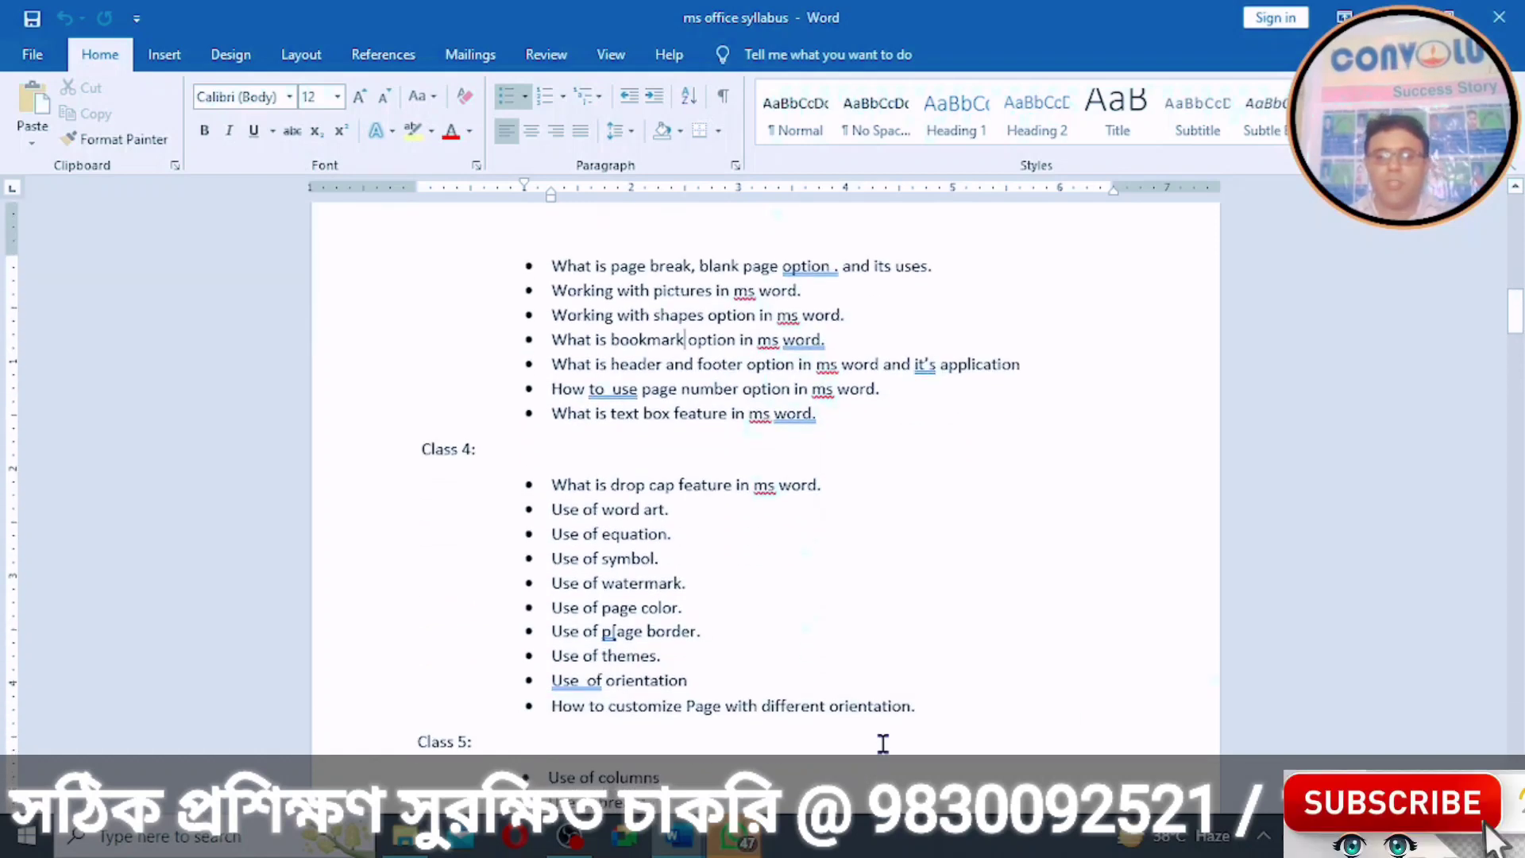
Step: Bring the Document2 window back up, and switch to OBS Studio to reach its recording controls
mouse_move(406, 838)
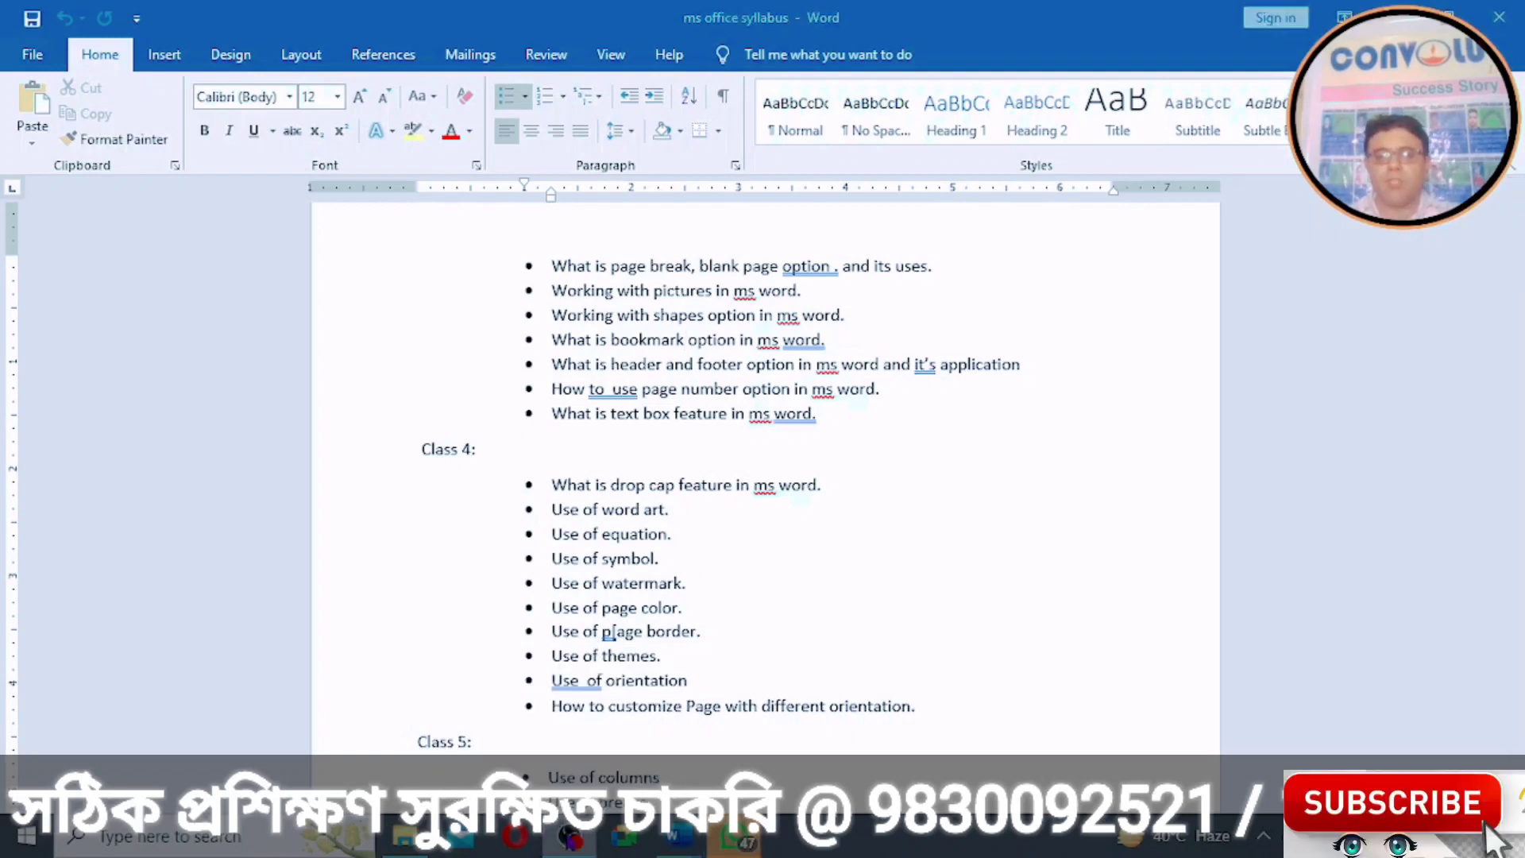
left_click(569, 839)
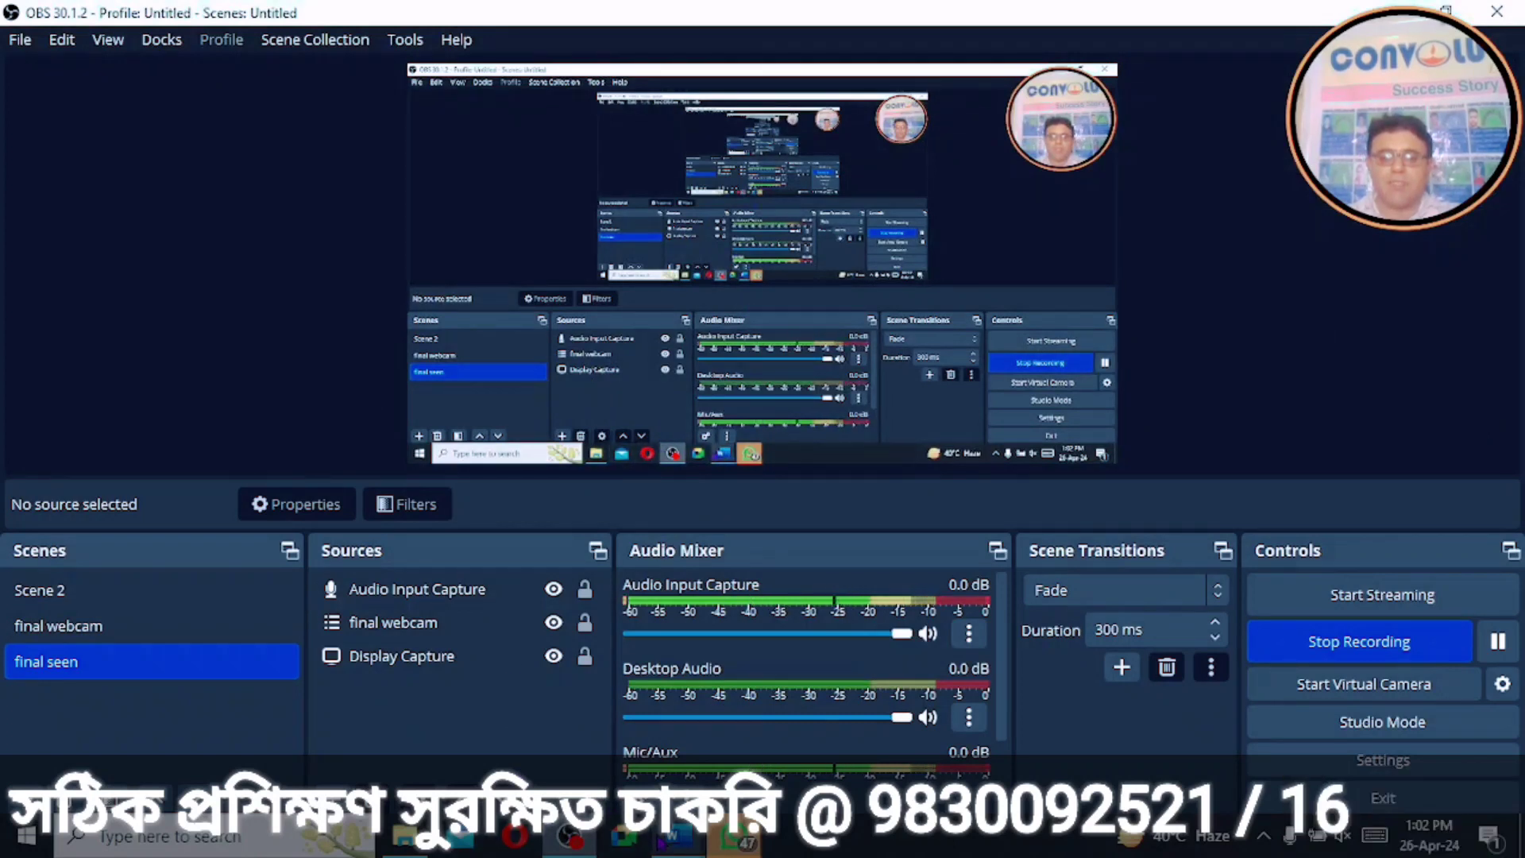
mouse_move(677, 838)
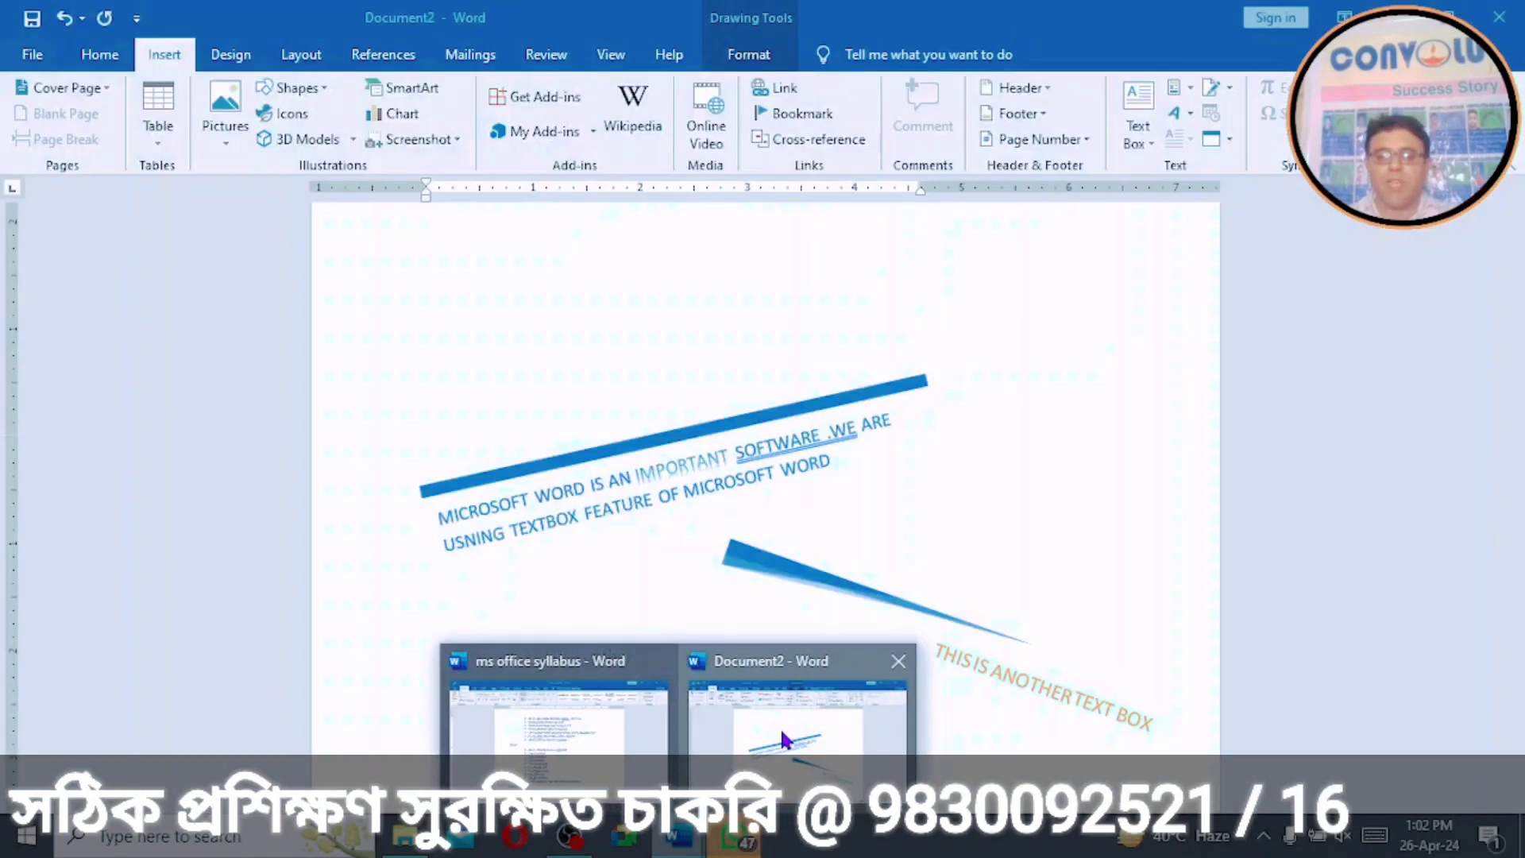
left_click(780, 727)
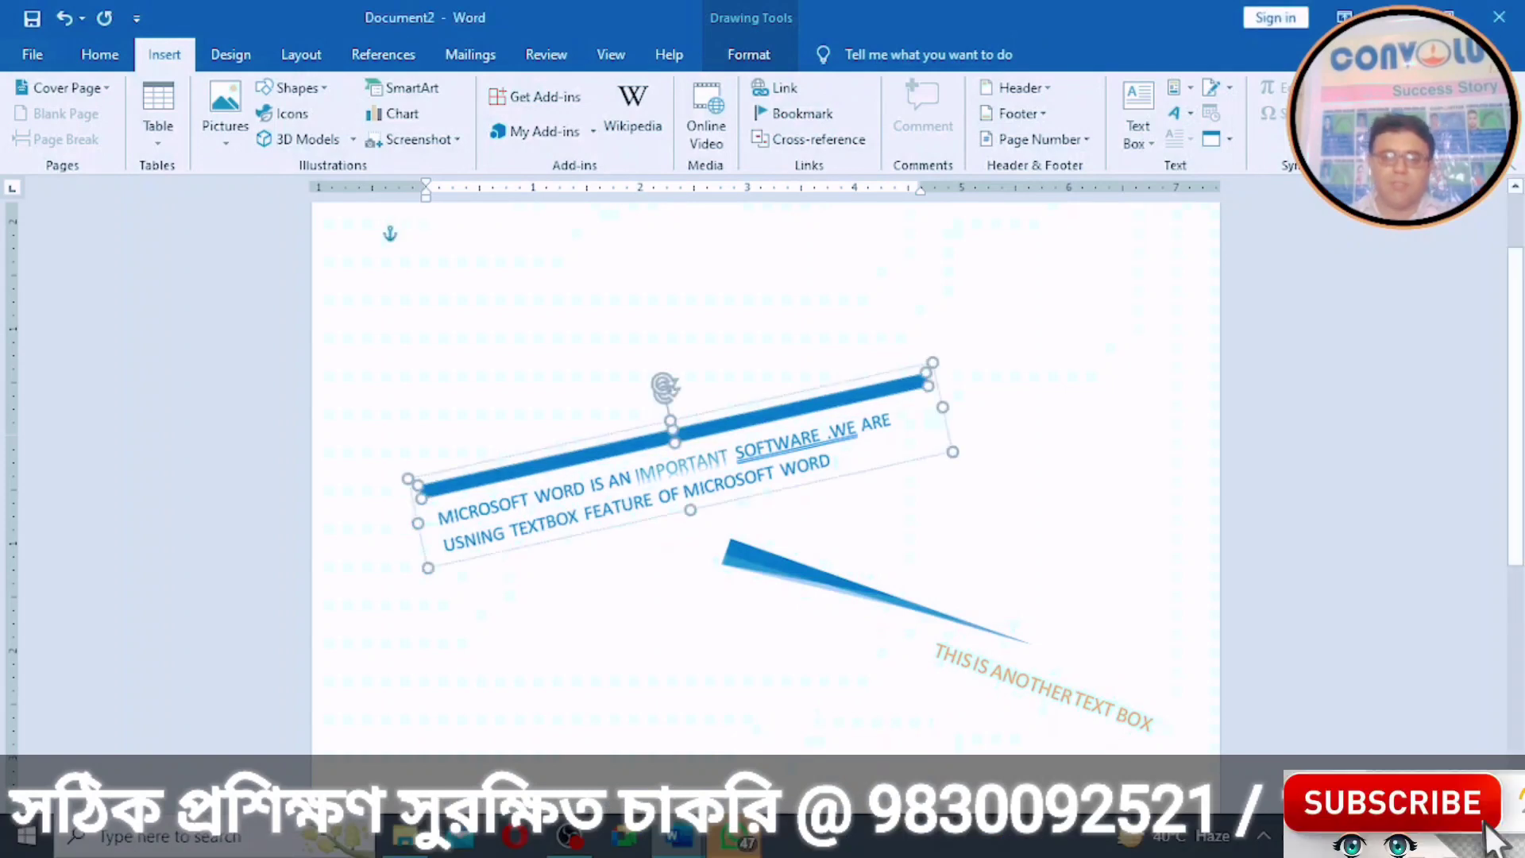
mouse_move(678, 845)
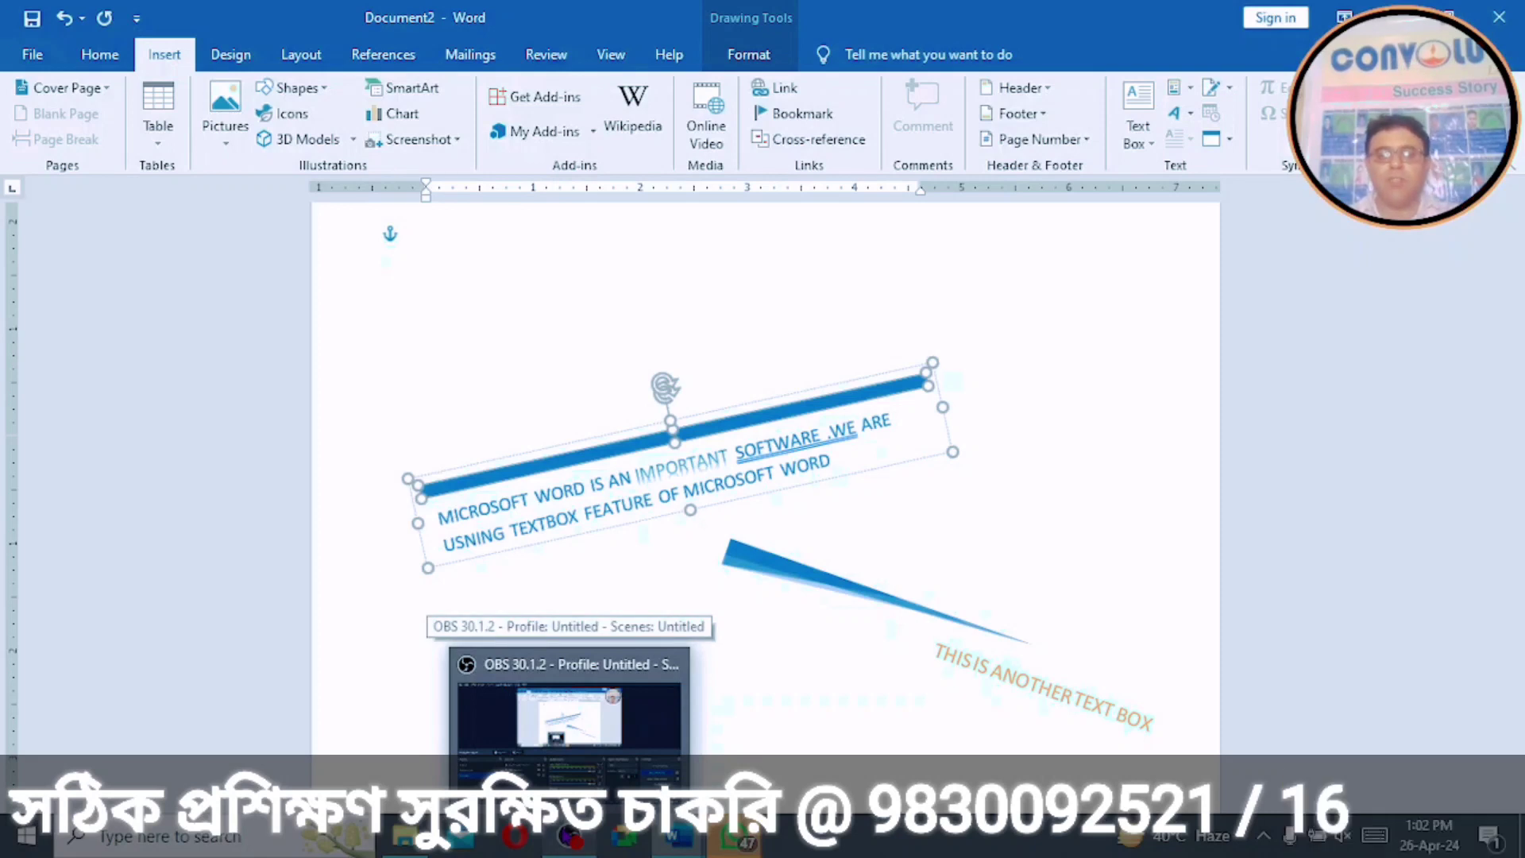
left_click(569, 714)
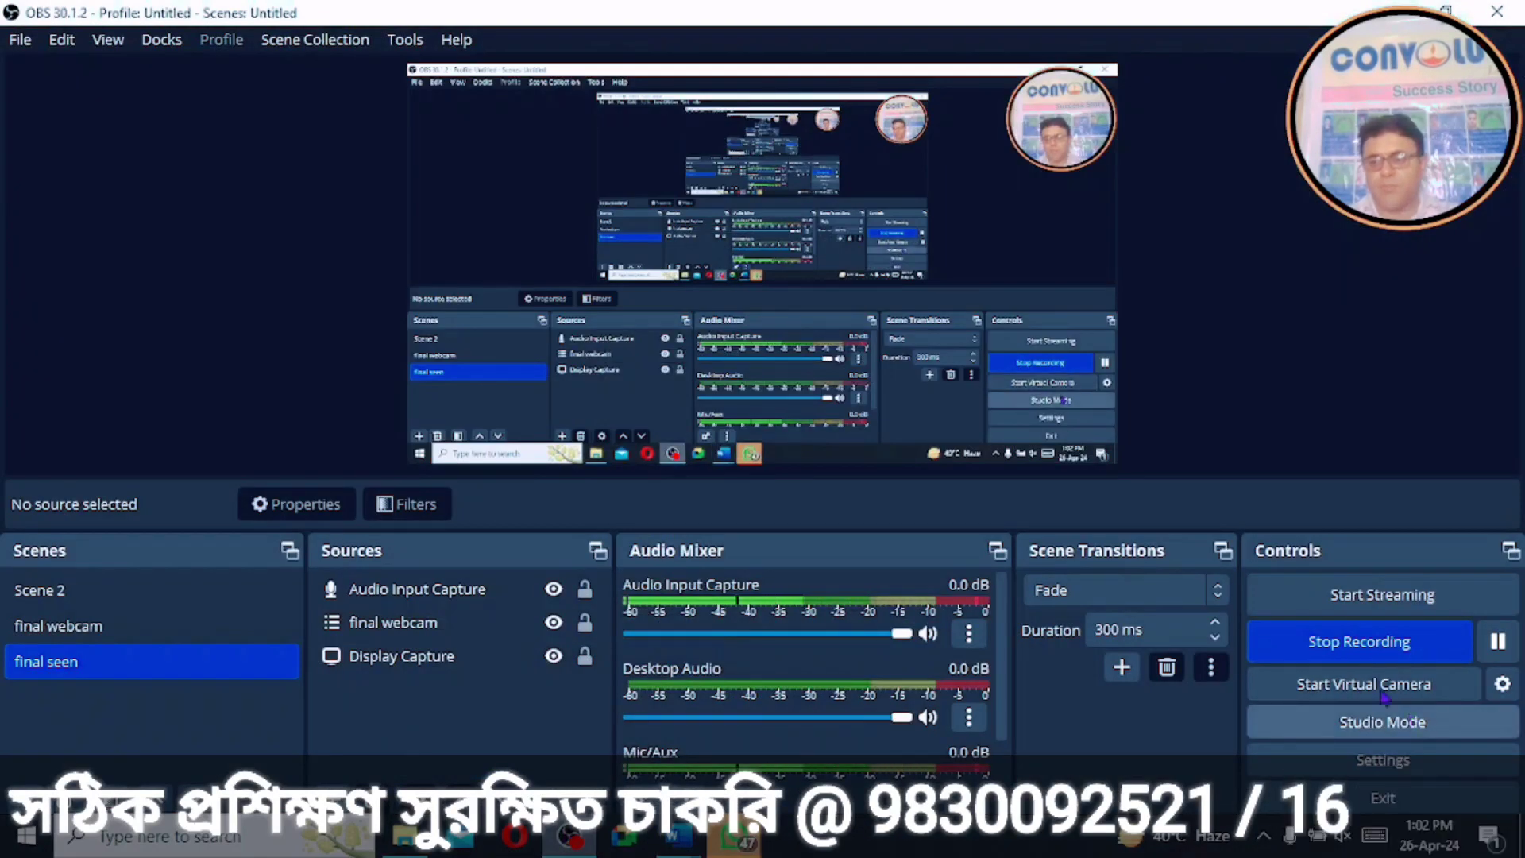